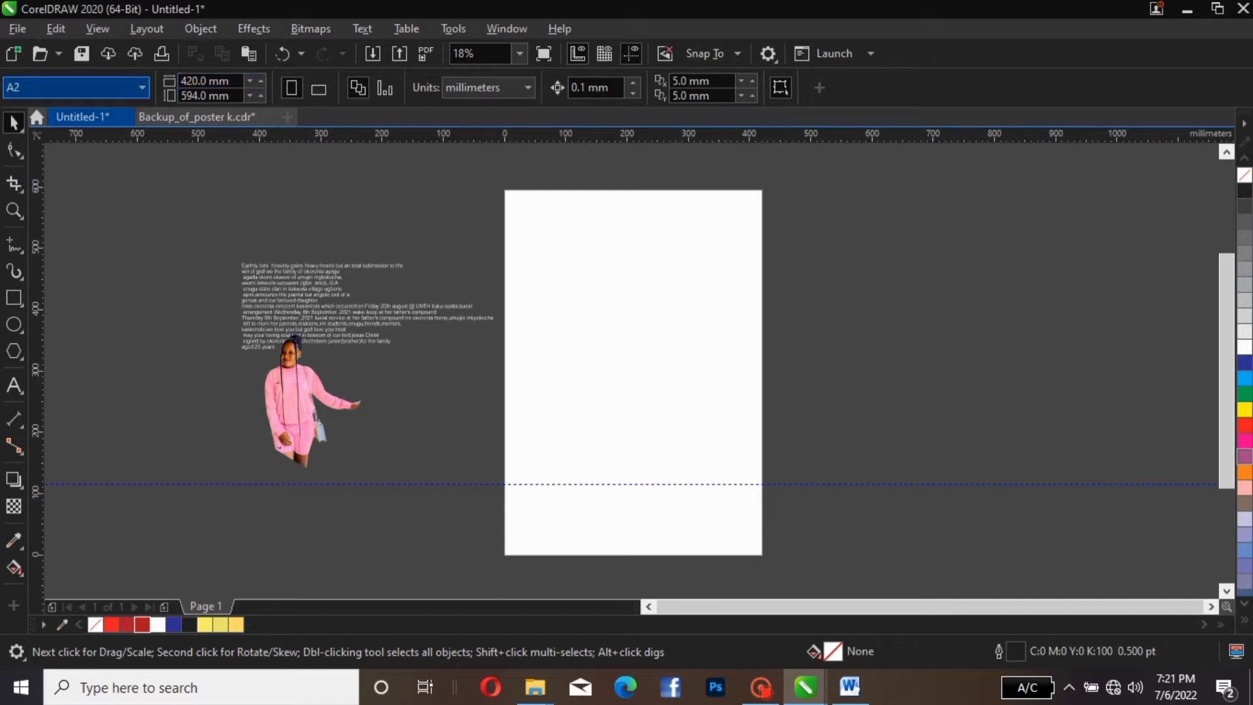
Switch the page from A2 to A3 (297 × 420 mm) and zoom to fit the whole page
{"action": "left_click", "coordinate": [137, 87]}
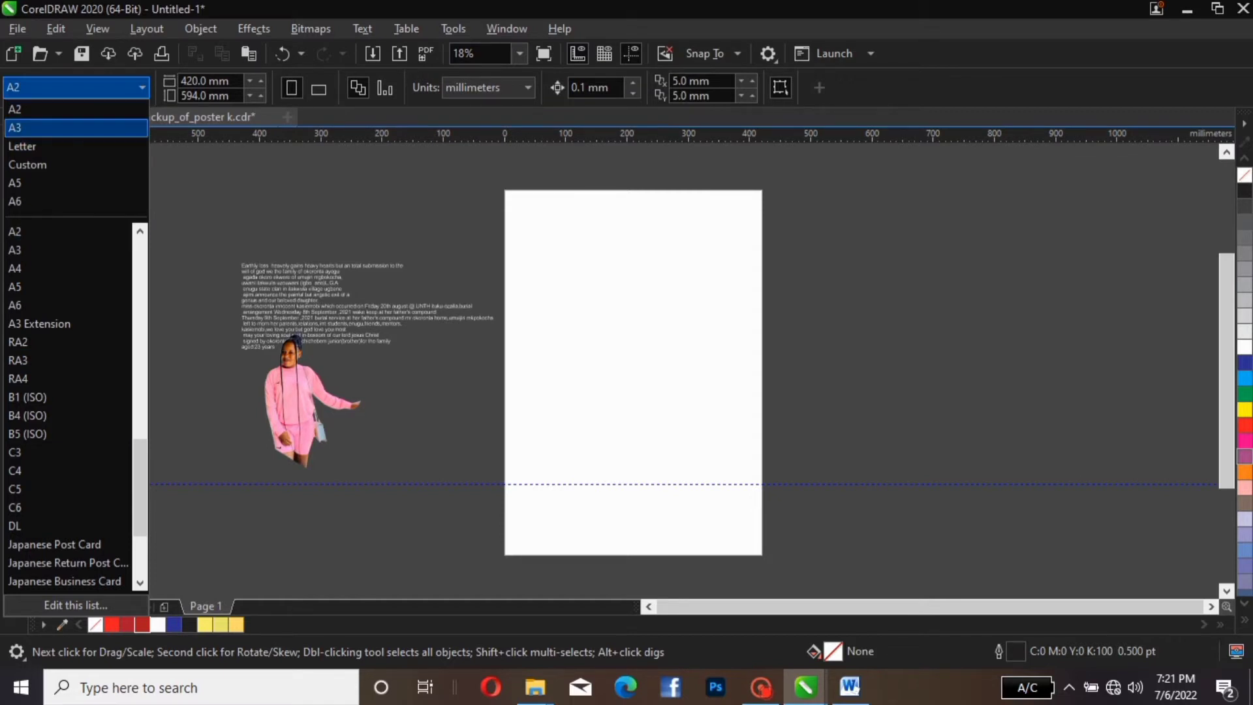
{"action": "left_click", "coordinate": [77, 127]}
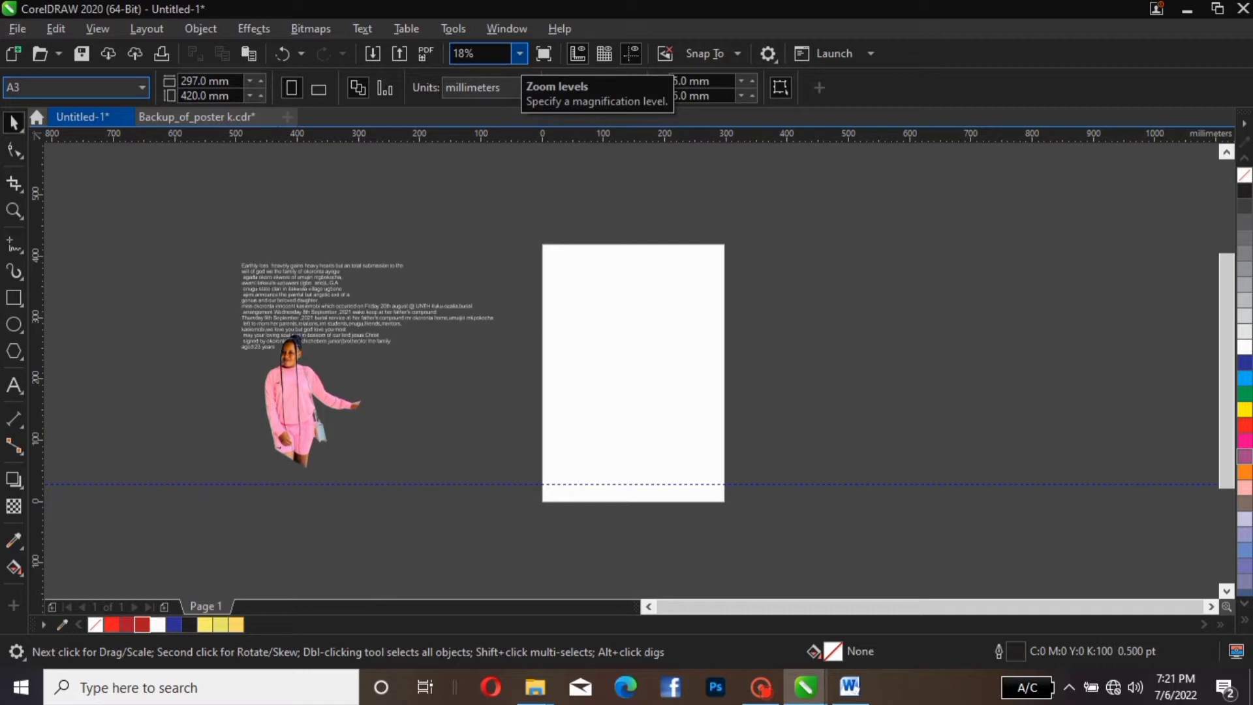
{"action": "left_click", "coordinate": [519, 53]}
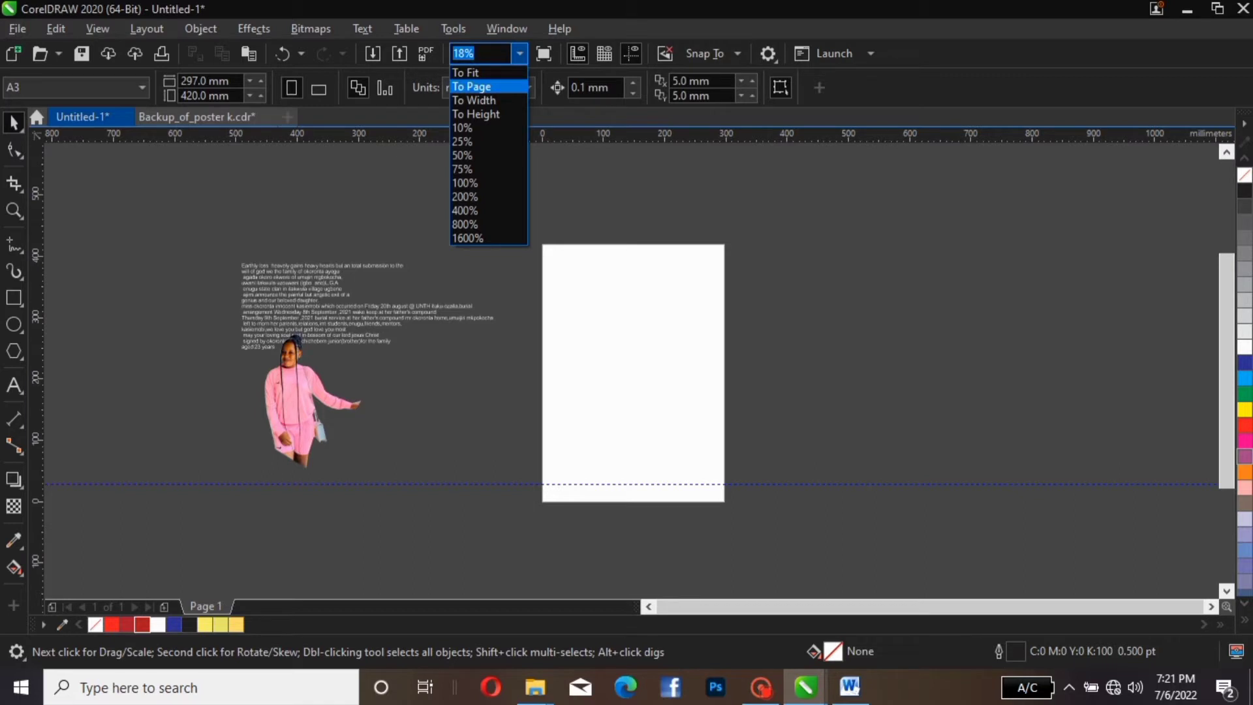
{"action": "left_click", "coordinate": [483, 87]}
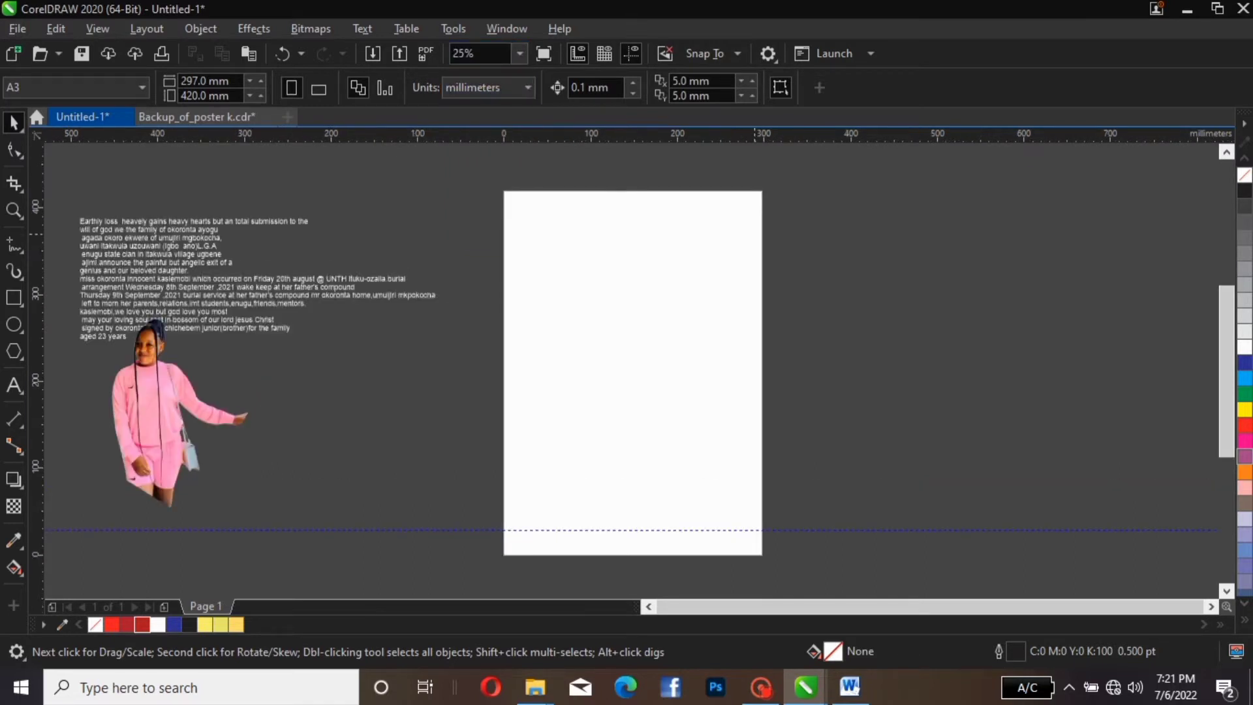
{"action": "left_click", "coordinate": [104, 279]}
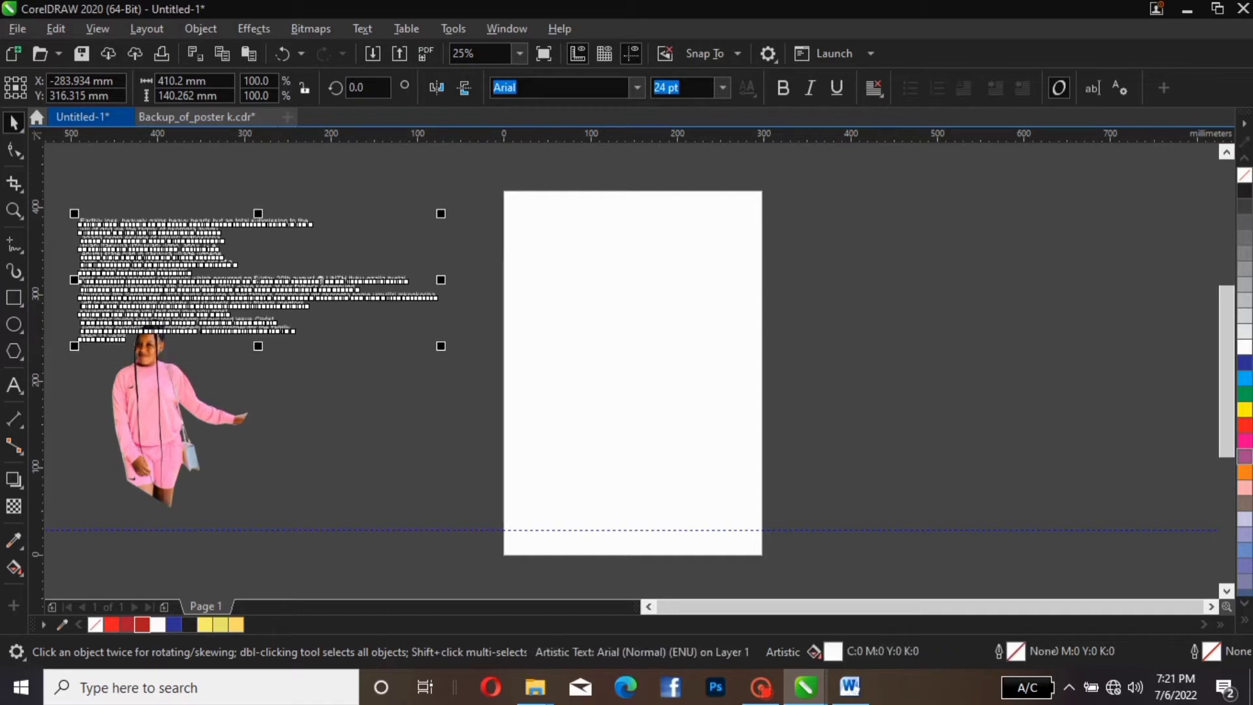
Create a page-sized 11.693 × 16.535 in rectangle frame, then deselect it
{"action": "double_click", "coordinate": [14, 297]}
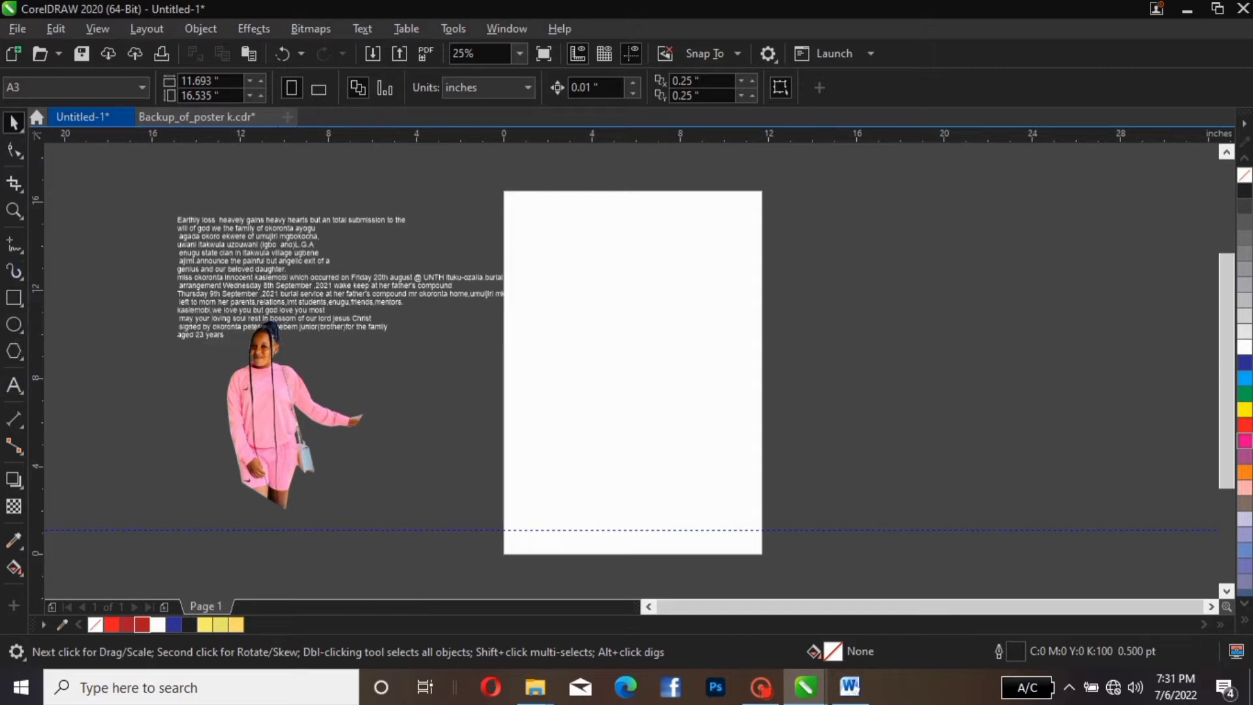
{"action": "double_click", "coordinate": [14, 297]}
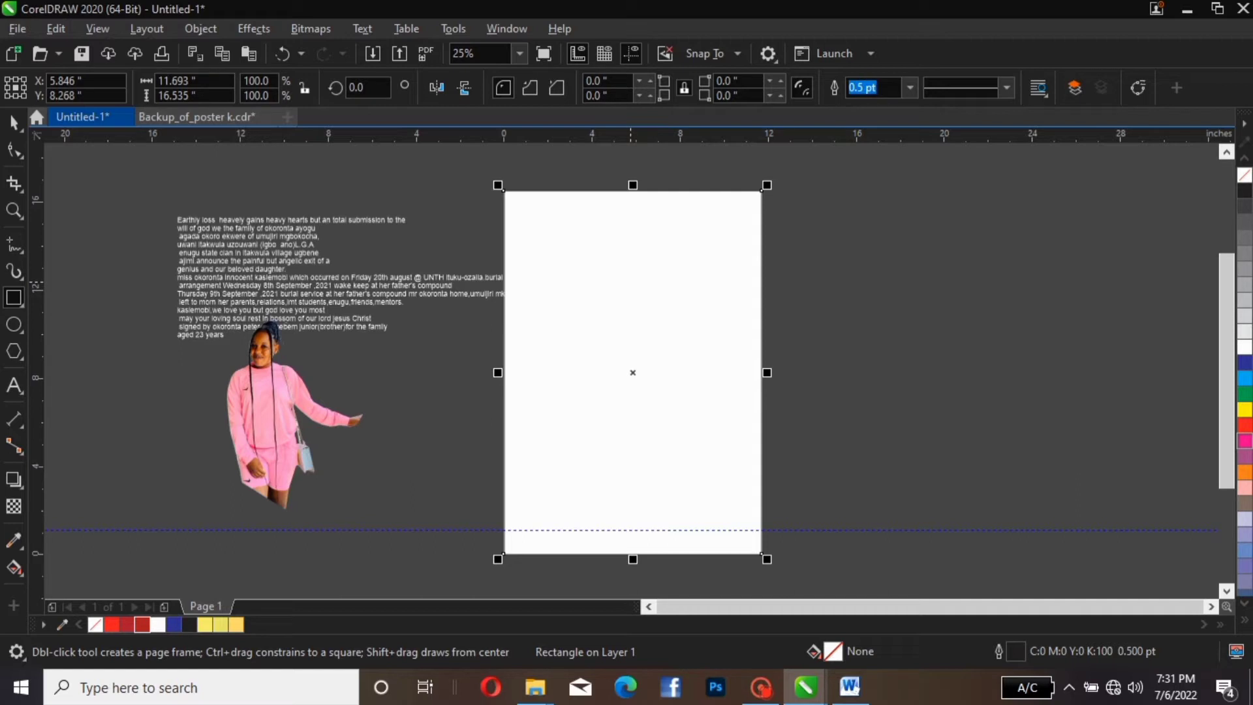
{"action": "key", "text": "space"}
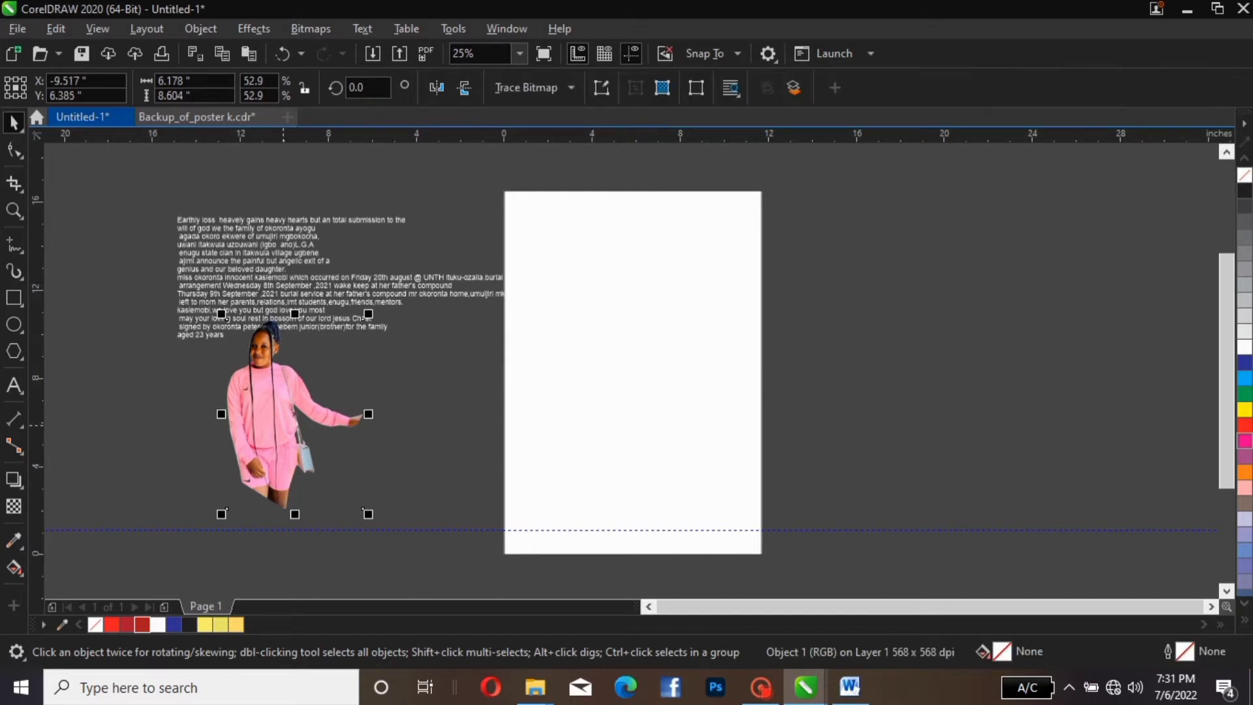
{"action": "key", "text": "Escape"}
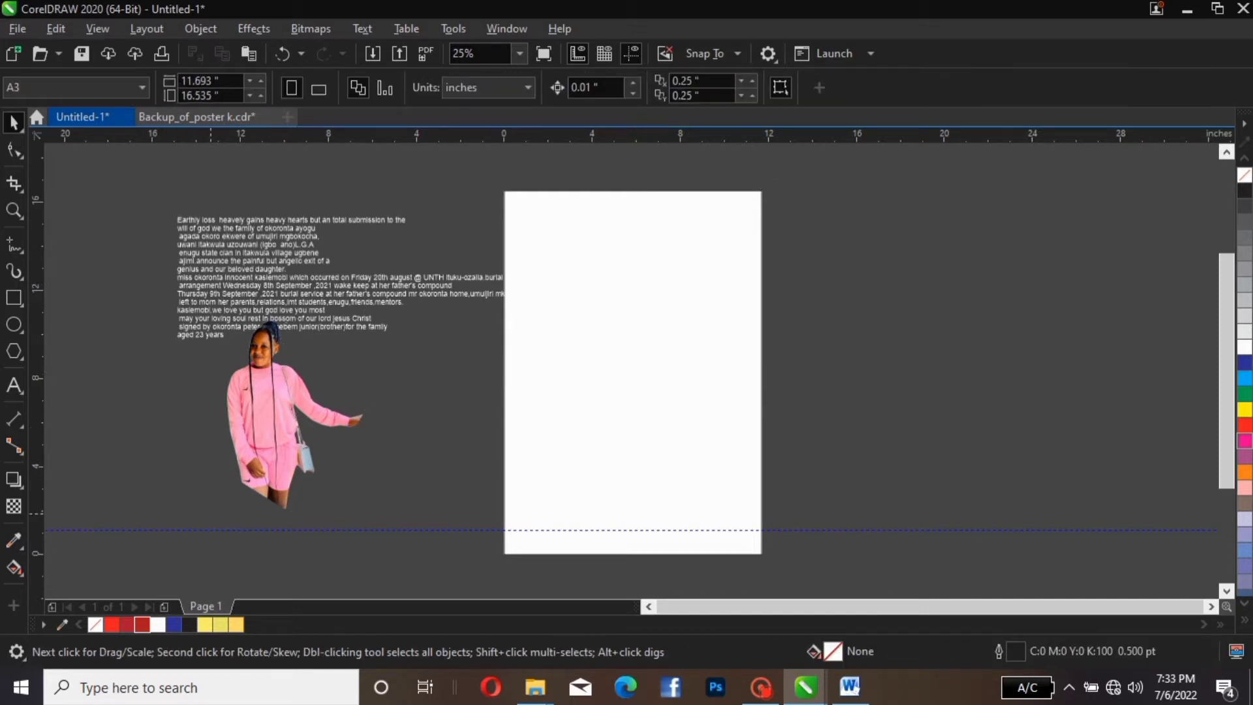
PowerClip the girl's photo inside the page rectangle, centre it, and enter PowerClip editing
{"action": "left_click", "coordinate": [280, 396]}
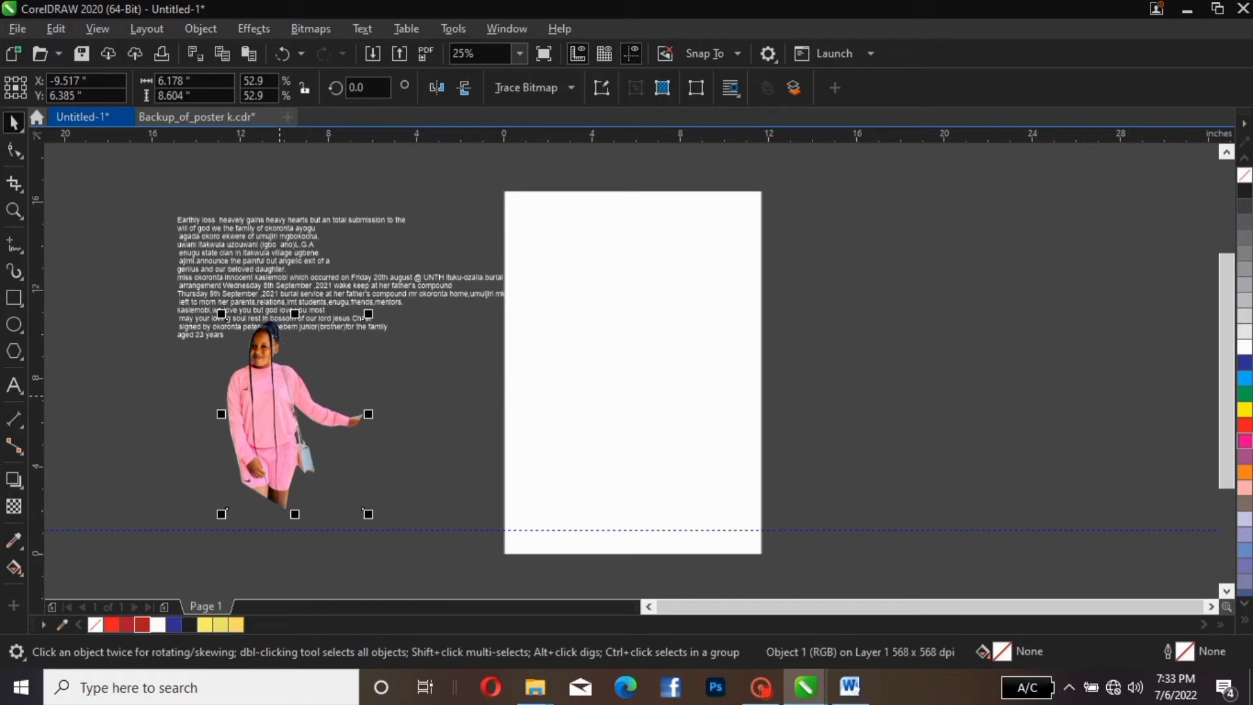
{"action": "right_click", "coordinate": [281, 396]}
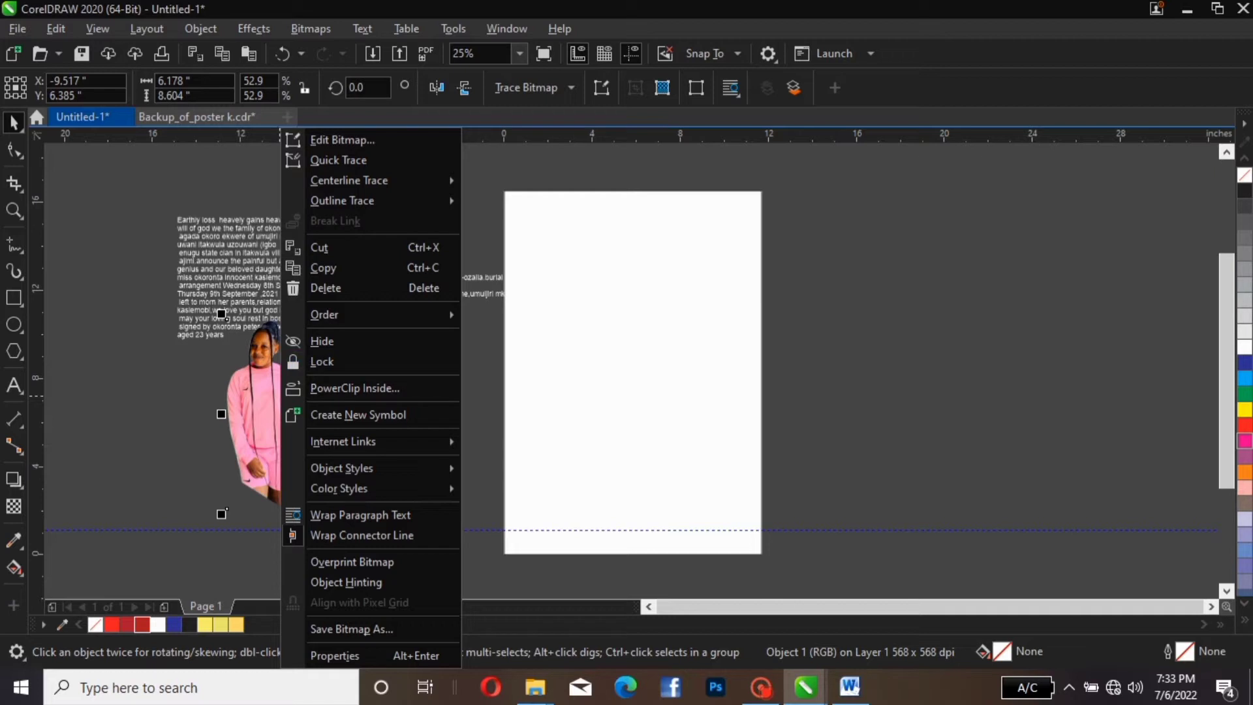
{"action": "left_click", "coordinate": [415, 386]}
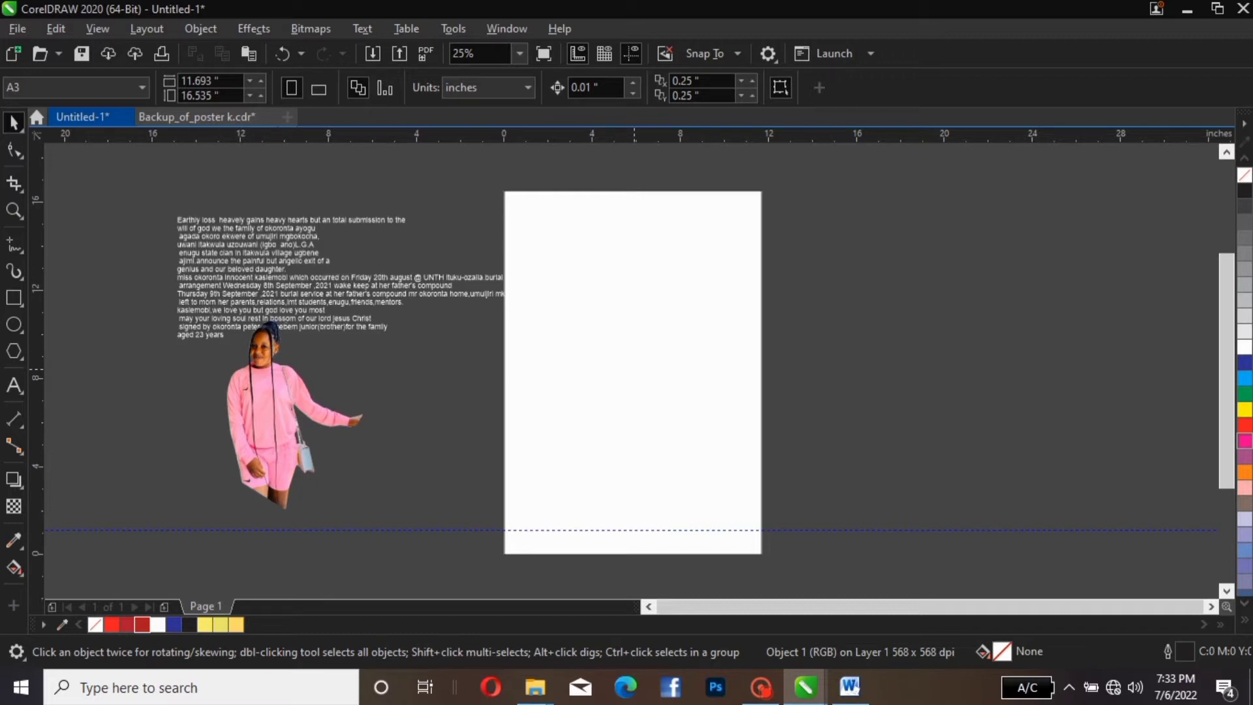
{"action": "left_click", "coordinate": [634, 369]}
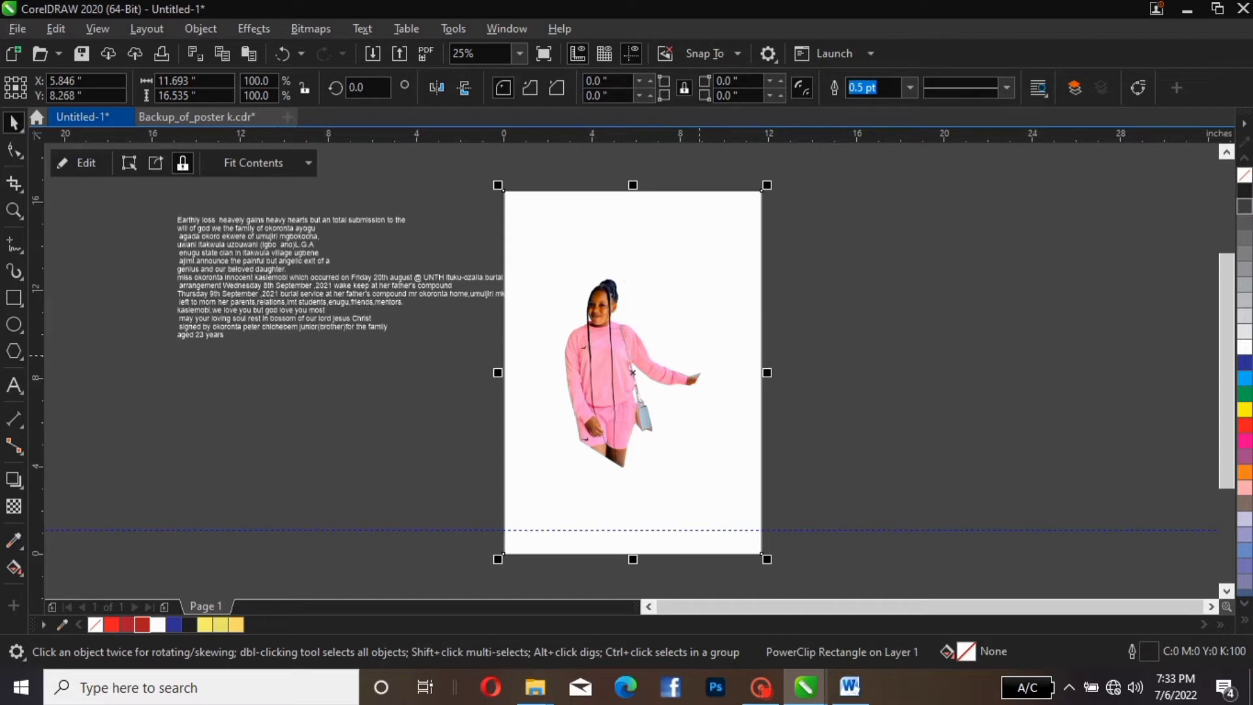
{"action": "left_click_drag", "start_coordinate": [634, 369], "coordinate": [672, 380]}
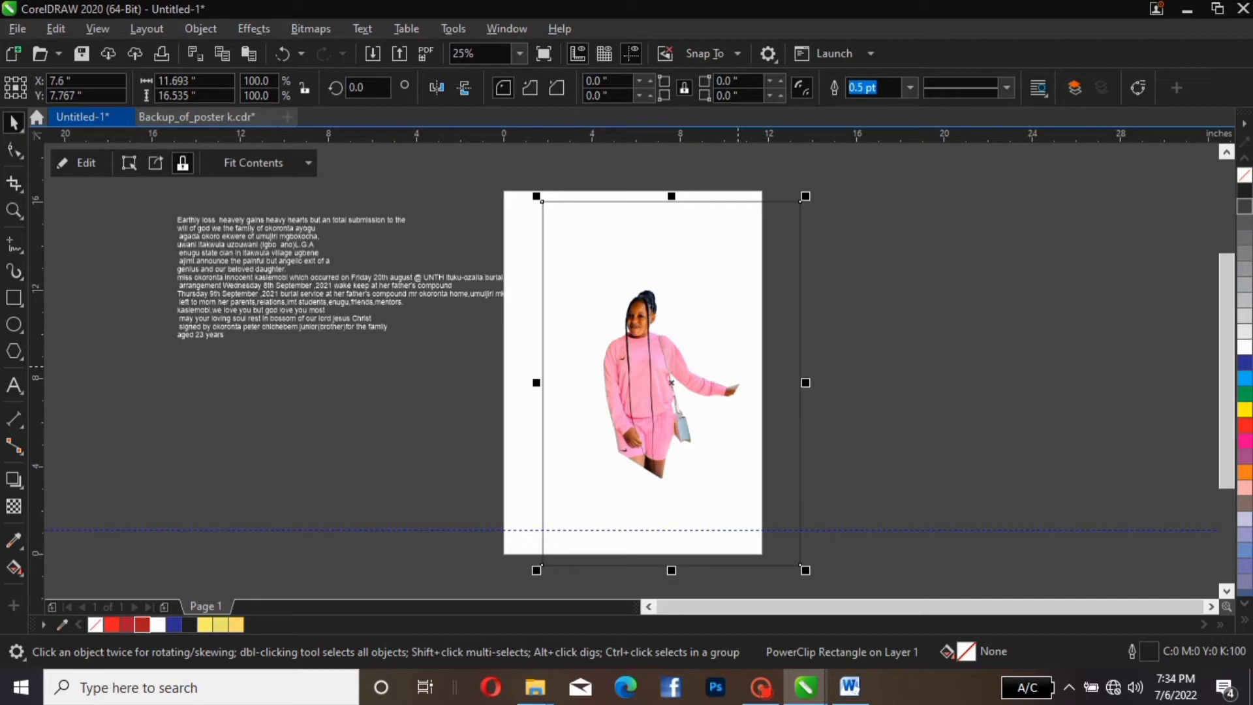
{"action": "key", "text": "p"}
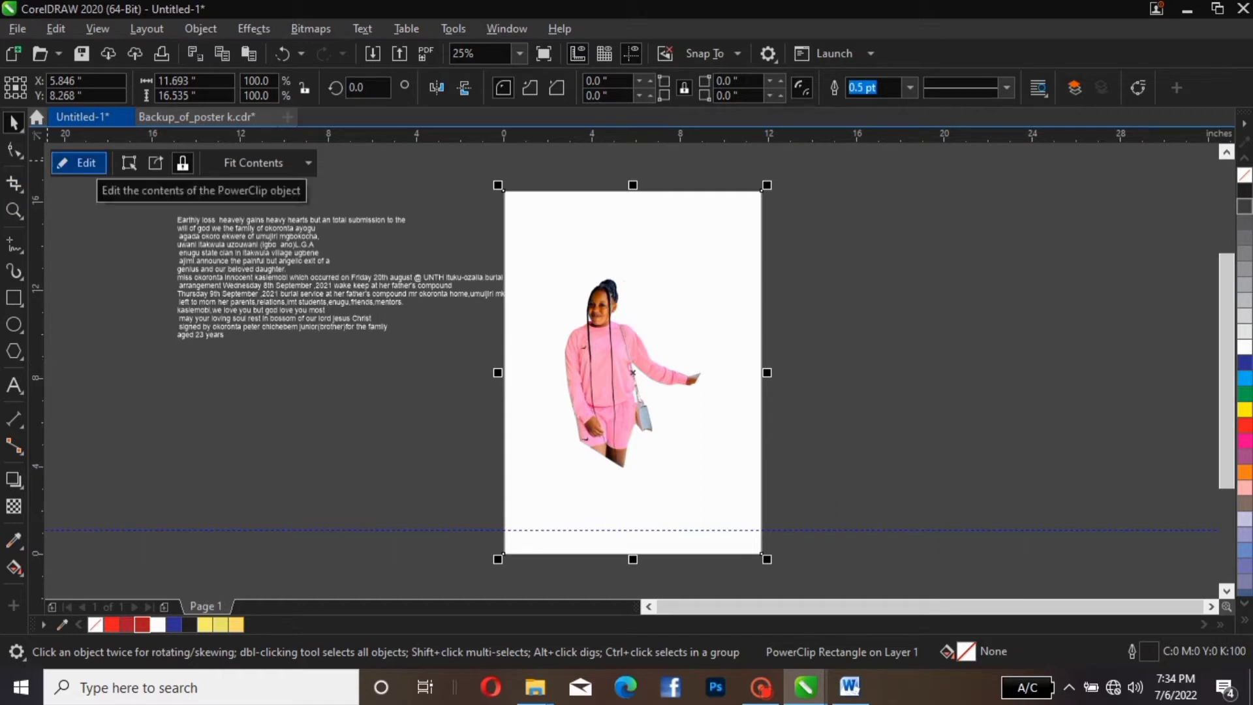
{"action": "left_click", "coordinate": [78, 163]}
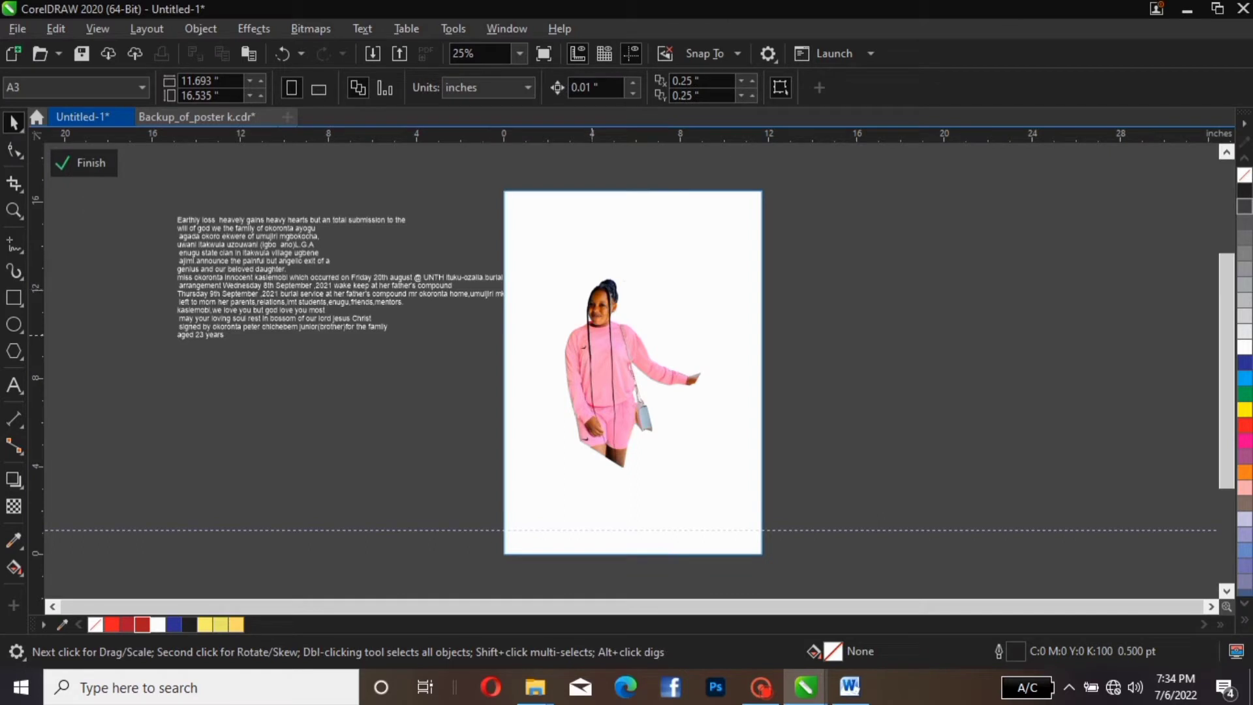
Scale the framed photo to about 62.3% and shift it toward the page's right edge
{"action": "left_click", "coordinate": [592, 335]}
{"action": "left_click_drag", "start_coordinate": [598, 336], "coordinate": [691, 336]}
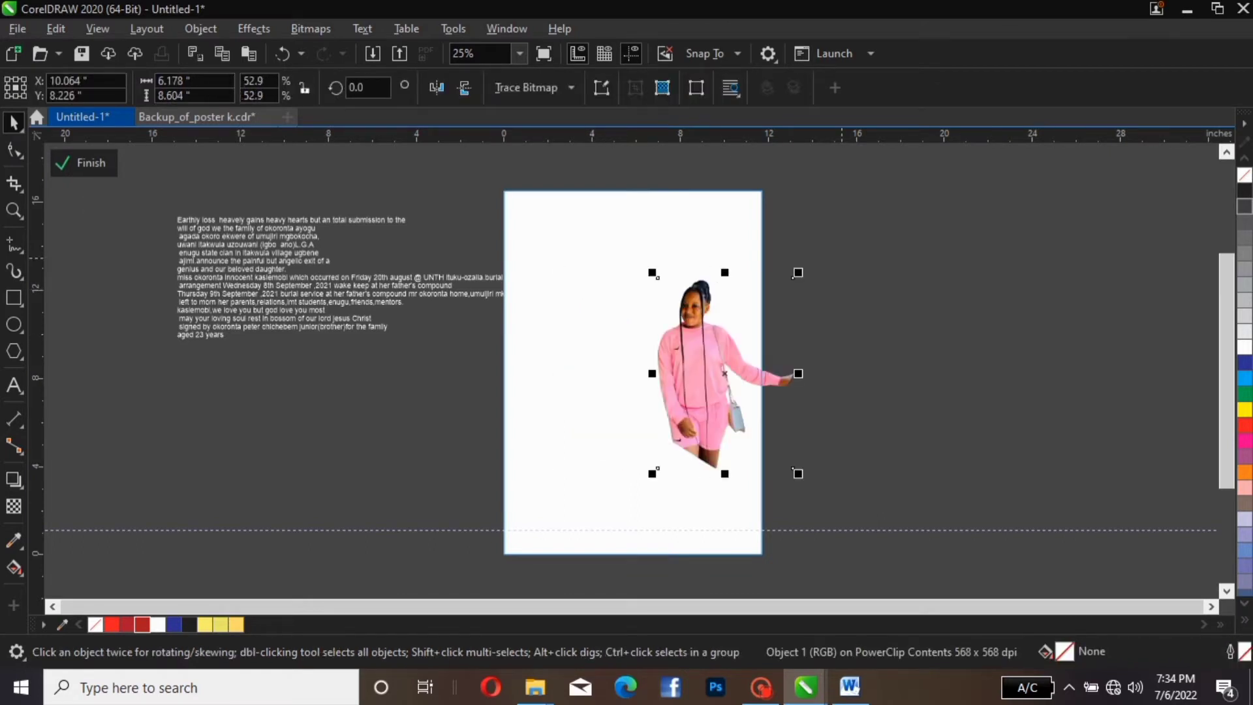
{"action": "left_click_drag", "start_coordinate": [797, 272], "coordinate": [823, 240]}
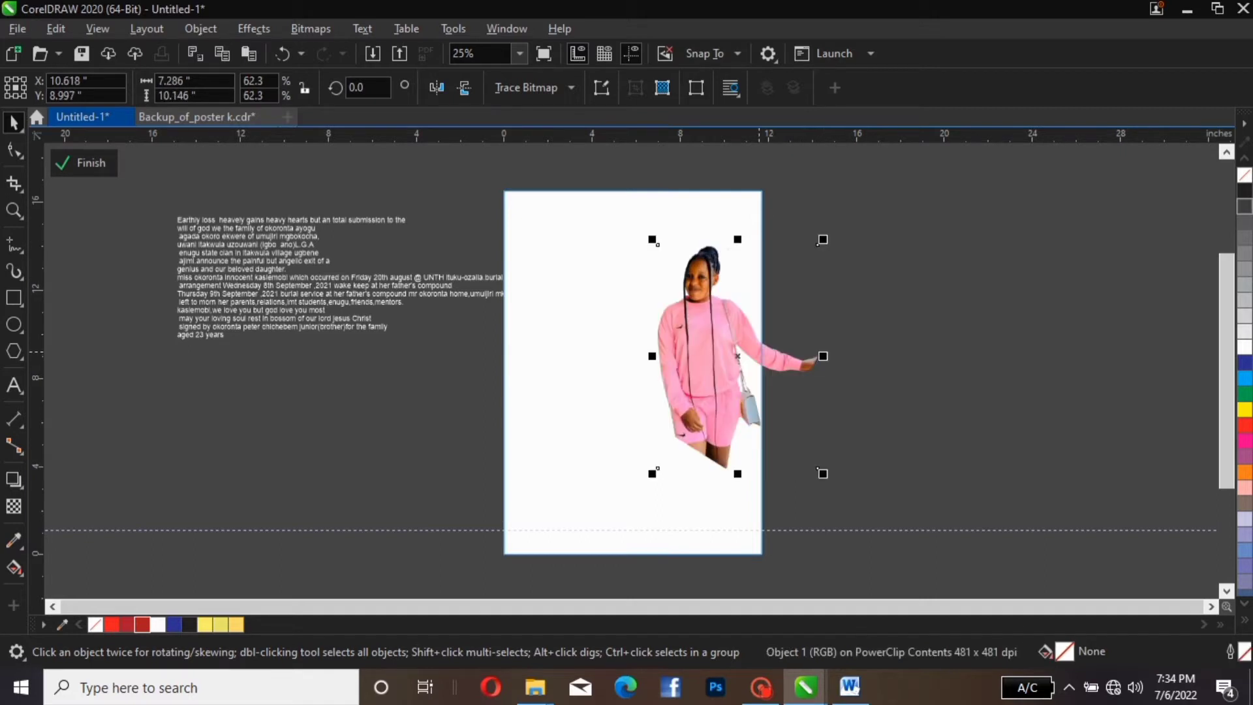
{"action": "left_click_drag", "start_coordinate": [737, 356], "coordinate": [760, 378]}
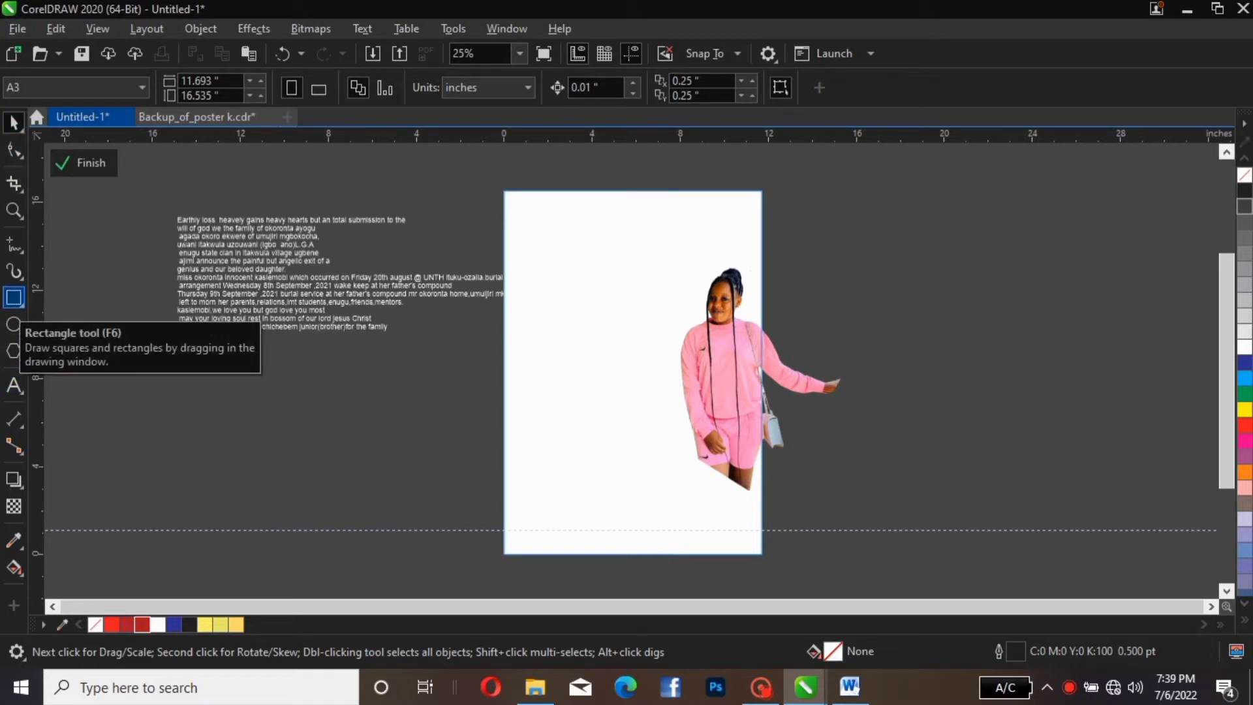
{"action": "left_click", "coordinate": [14, 297]}
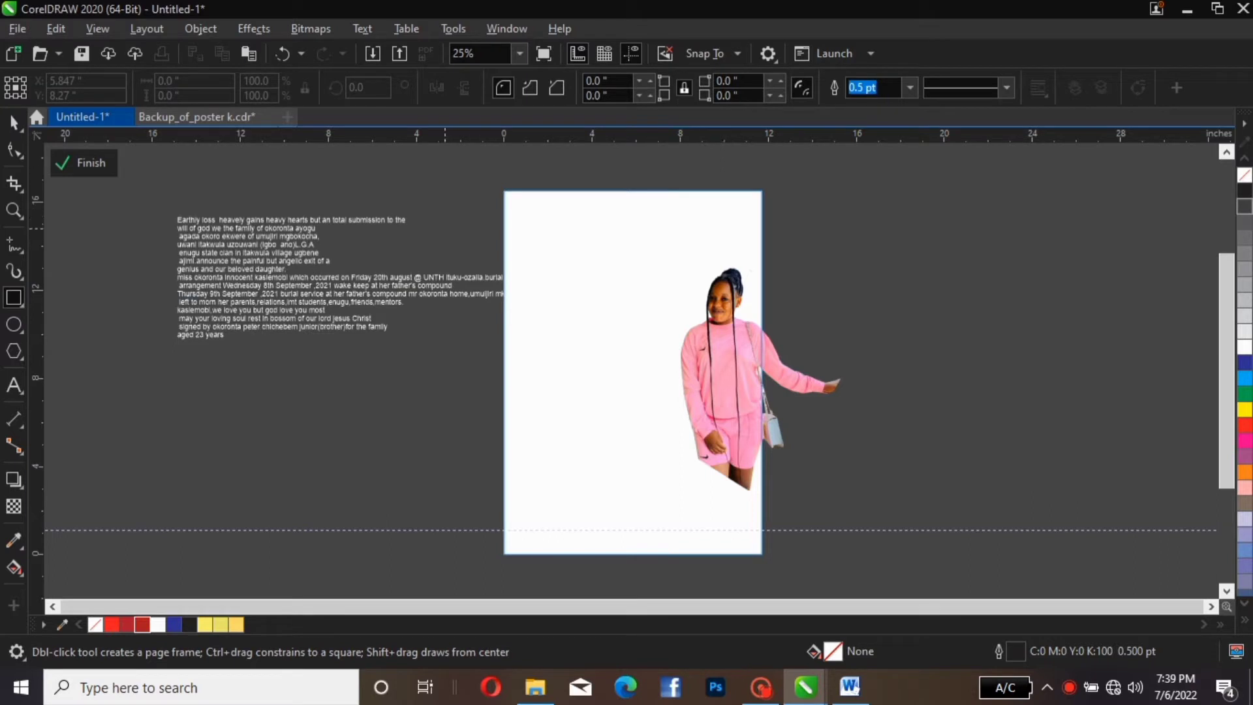
Draw a 10.94 × 8.852 in rectangle at the page top and move the photo off-page right
{"action": "mouse_move", "coordinate": [445, 228]}
{"action": "left_mouse_down"}
{"action": "mouse_move", "coordinate": [495, 362]}
{"action": "mouse_move", "coordinate": [652, 442]}
{"action": "mouse_move", "coordinate": [686, 424]}
{"action": "left_mouse_up"}
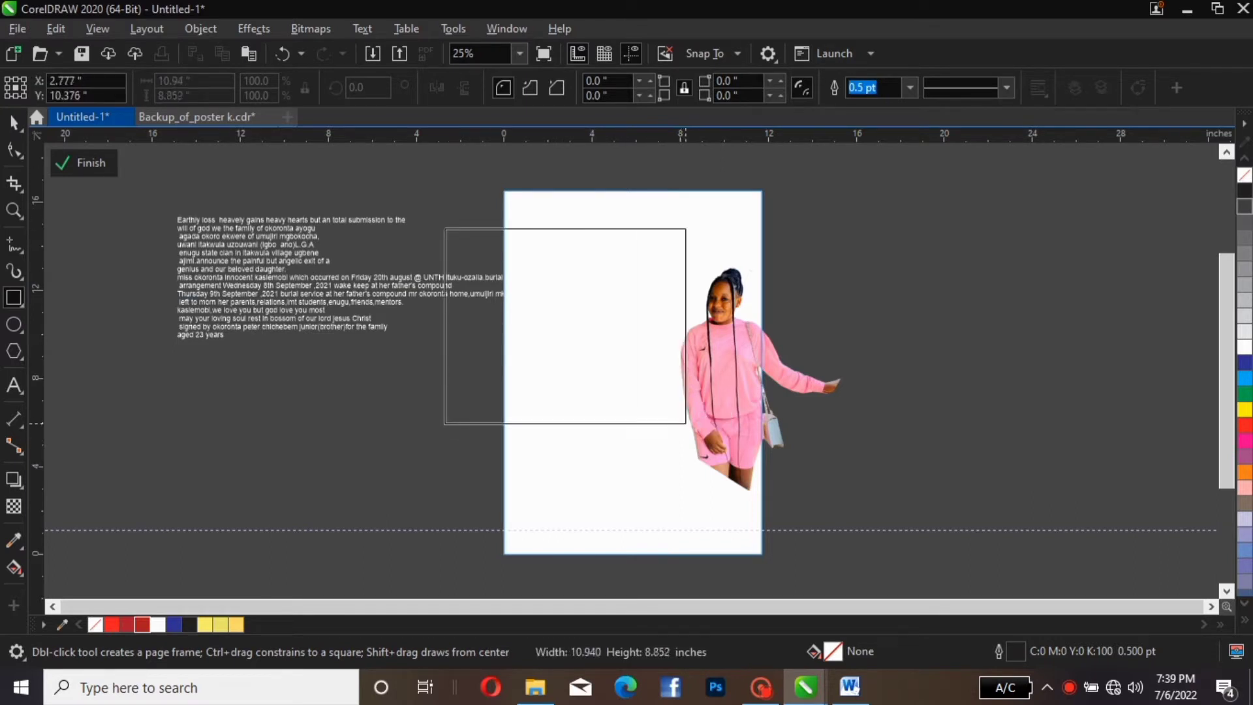
{"action": "left_click", "coordinate": [14, 123]}
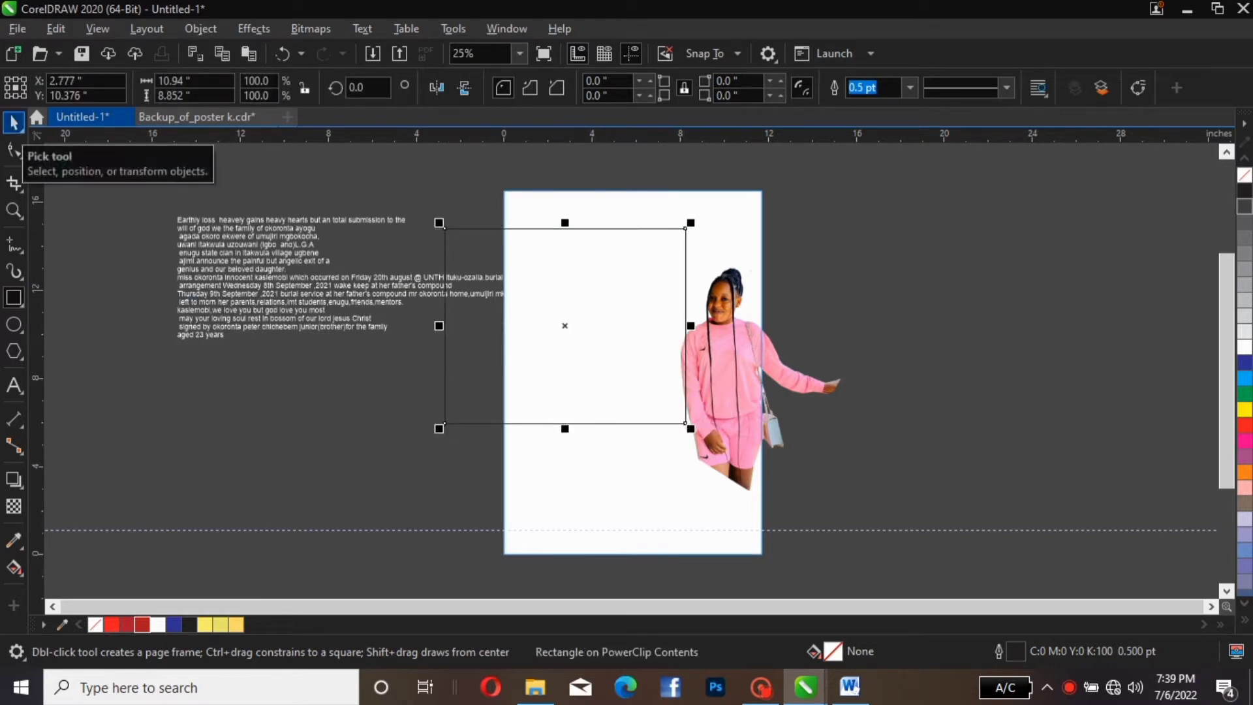
{"action": "left_click_drag", "start_coordinate": [686, 346], "coordinate": [685, 303]}
{"action": "left_click", "coordinate": [756, 347]}
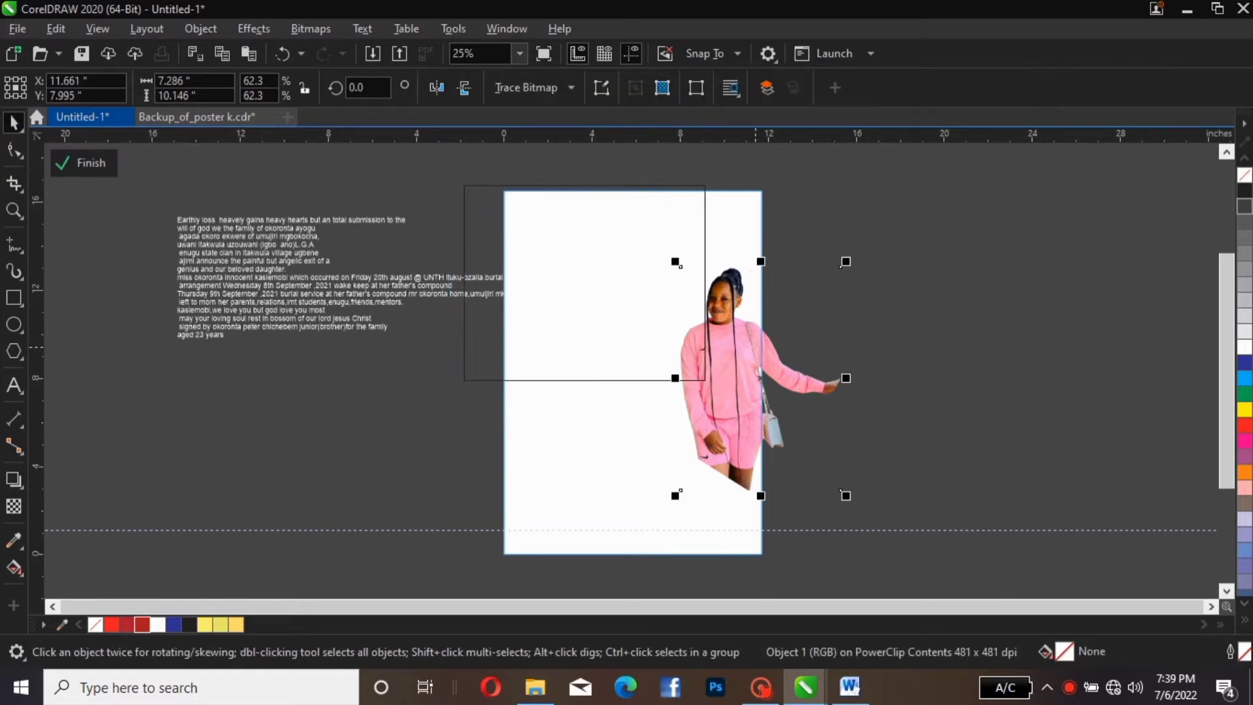
{"action": "left_click_drag", "start_coordinate": [755, 347], "coordinate": [917, 321]}
{"action": "left_click", "coordinate": [672, 275]}
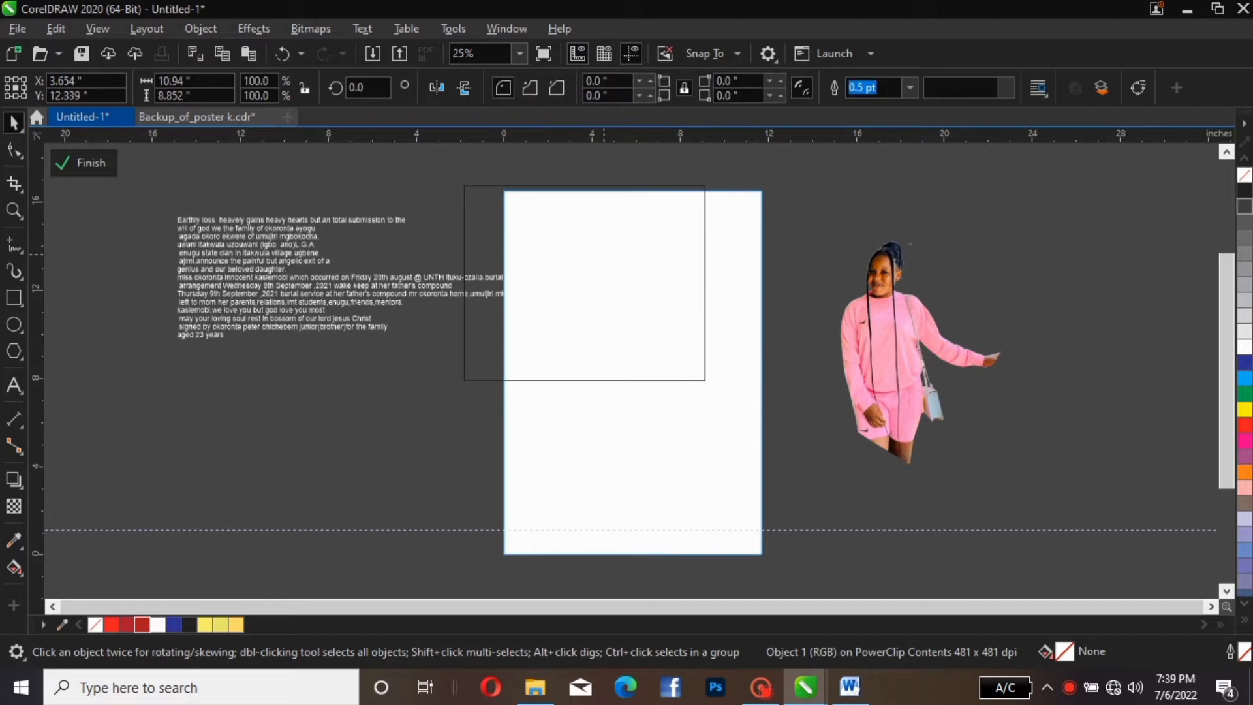
{"action": "left_click_drag", "start_coordinate": [672, 275], "coordinate": [693, 272]}
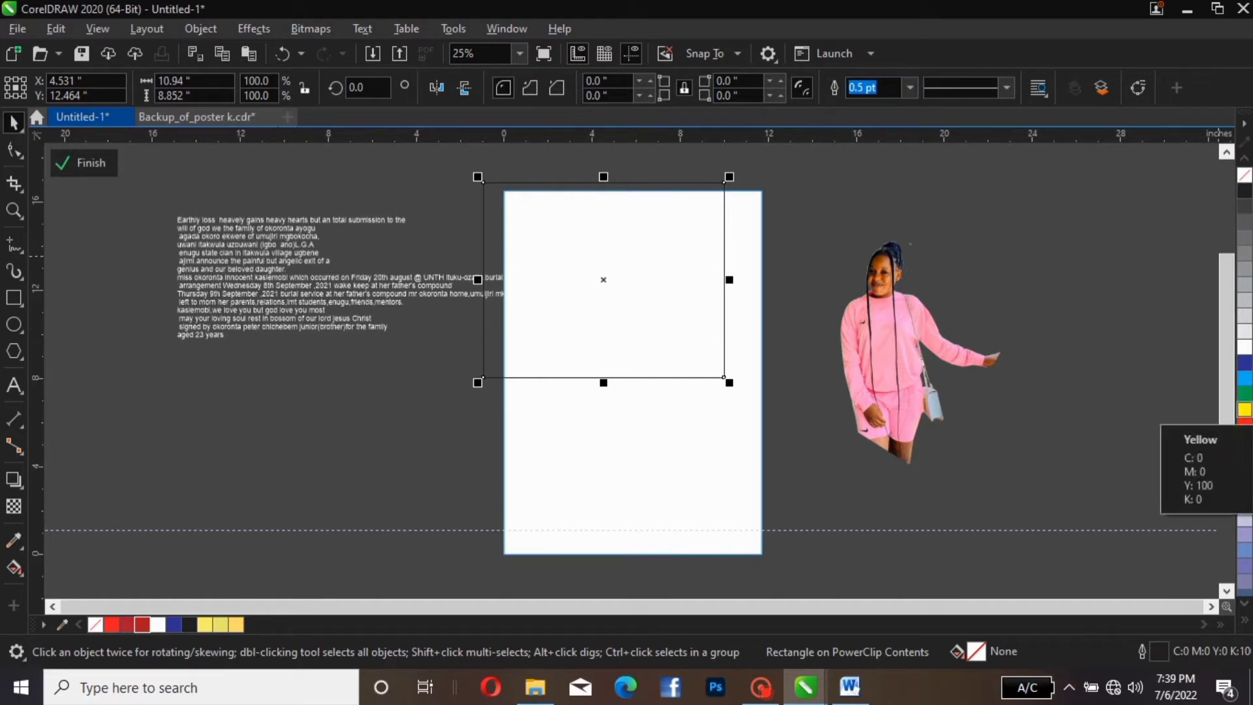
{"action": "left_click", "coordinate": [1245, 410]}
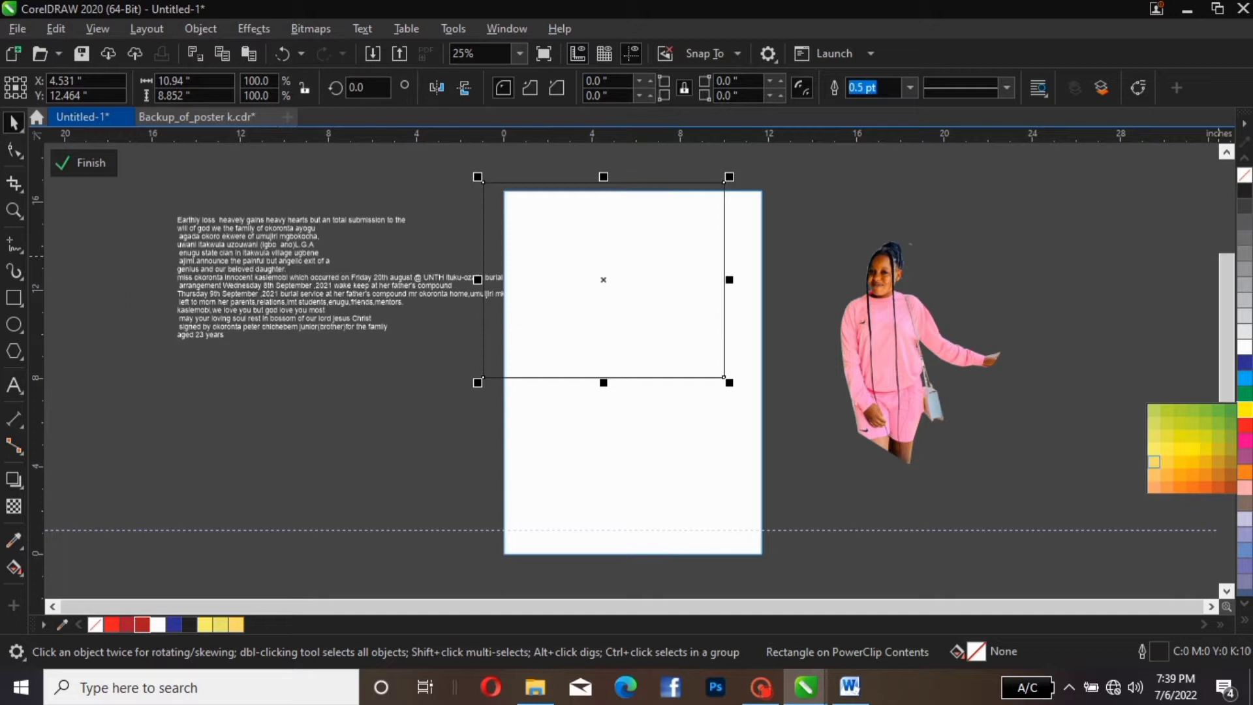
Fill the top rectangle with a soft yellow (C10 M0 Y72 K0)
{"action": "left_click", "coordinate": [1153, 462]}
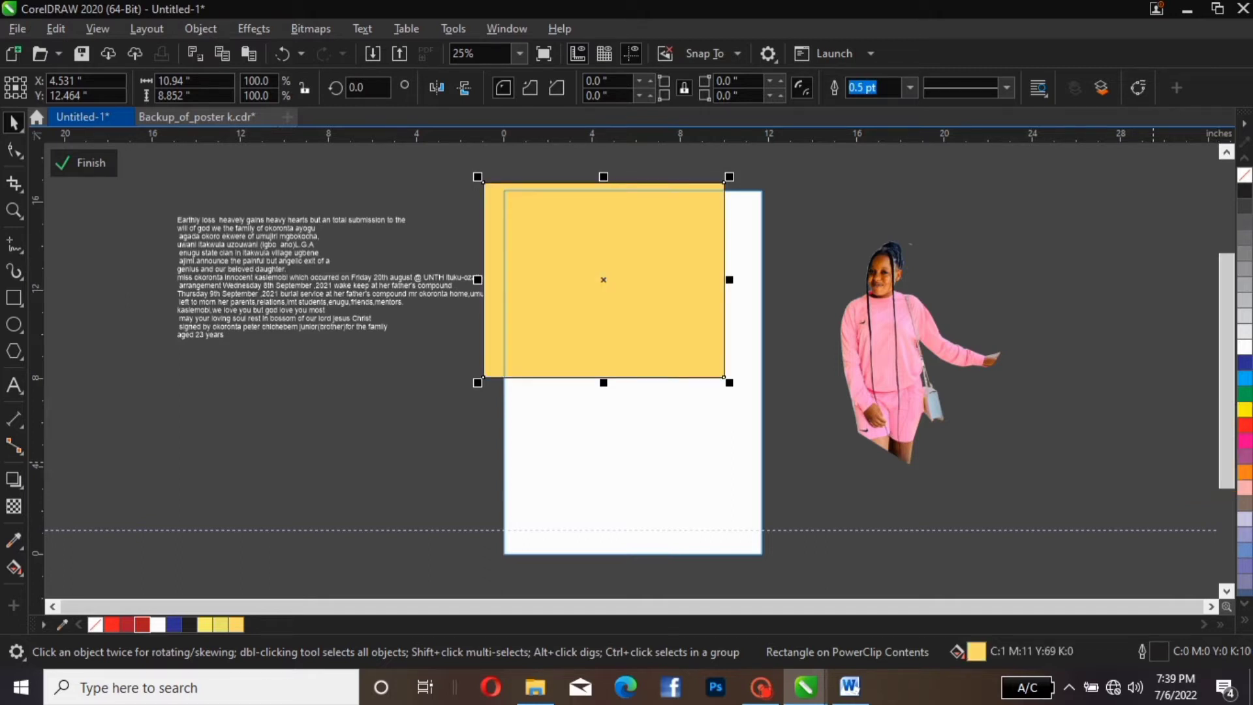
{"action": "left_click", "coordinate": [1245, 410]}
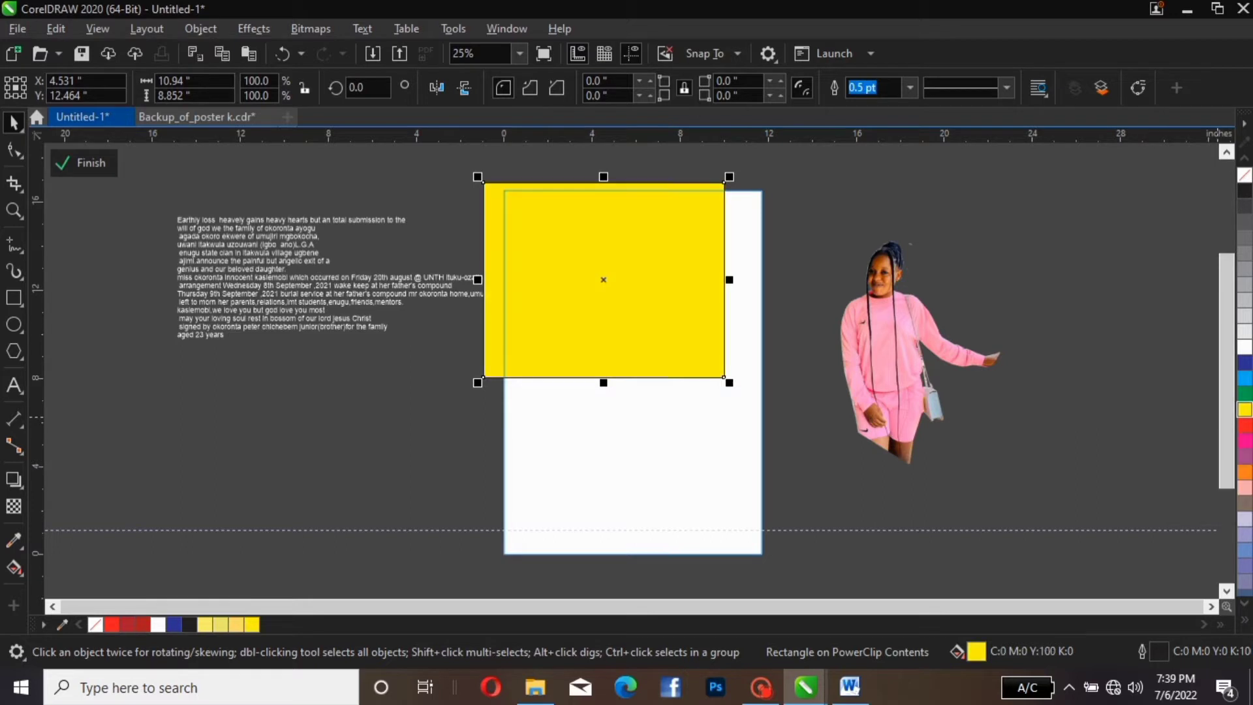
{"action": "left_click", "coordinate": [1244, 410]}
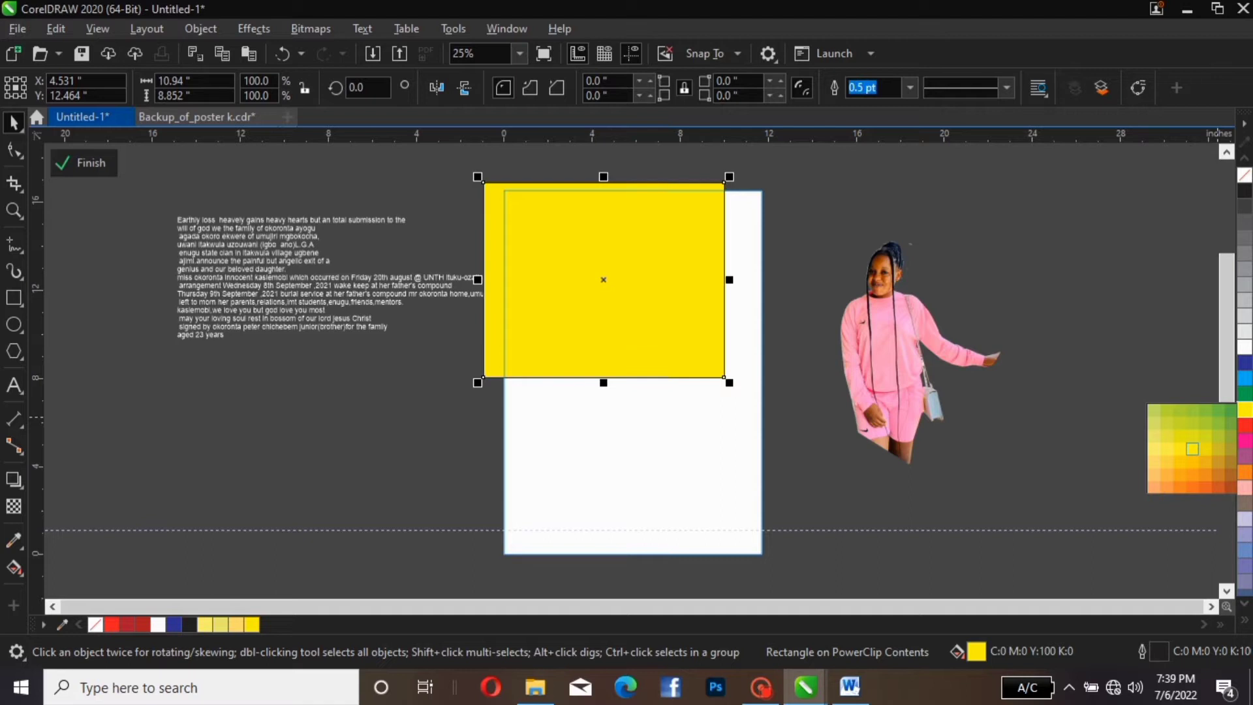
{"action": "left_click", "coordinate": [1153, 436]}
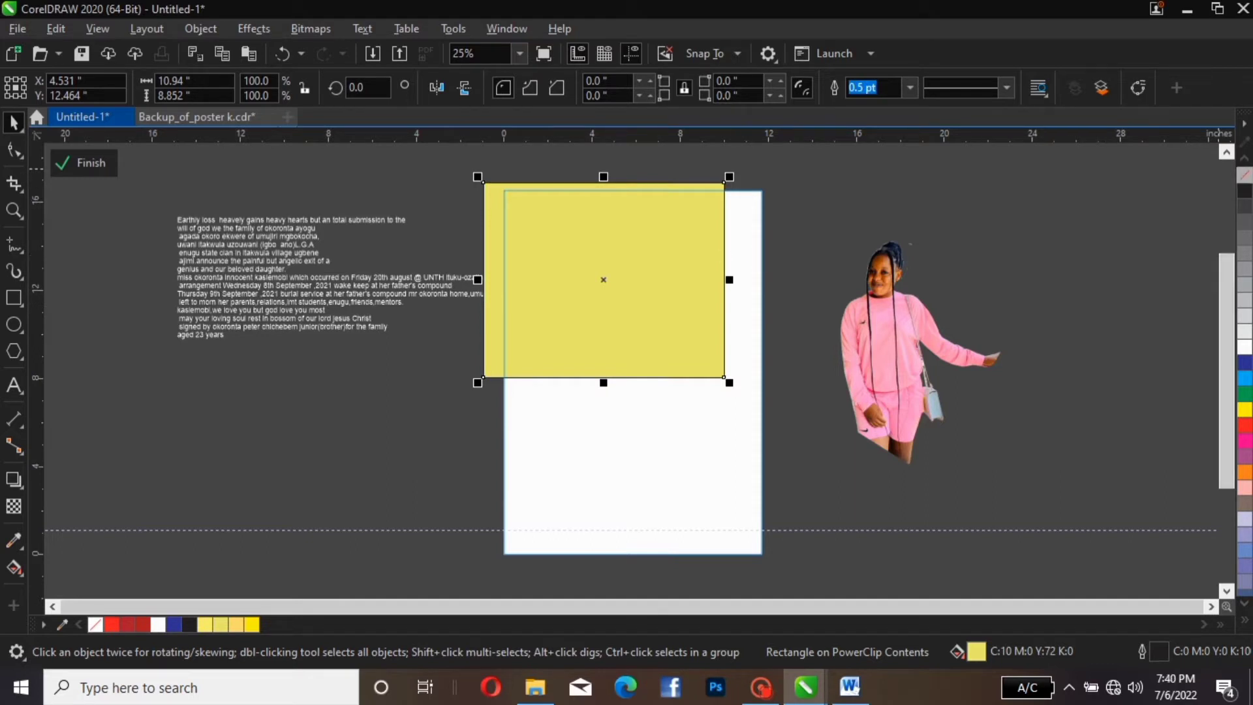
Remove the yellow rectangle's outline and nudge it slightly right against the page top
{"action": "right_click", "coordinate": [1244, 175]}
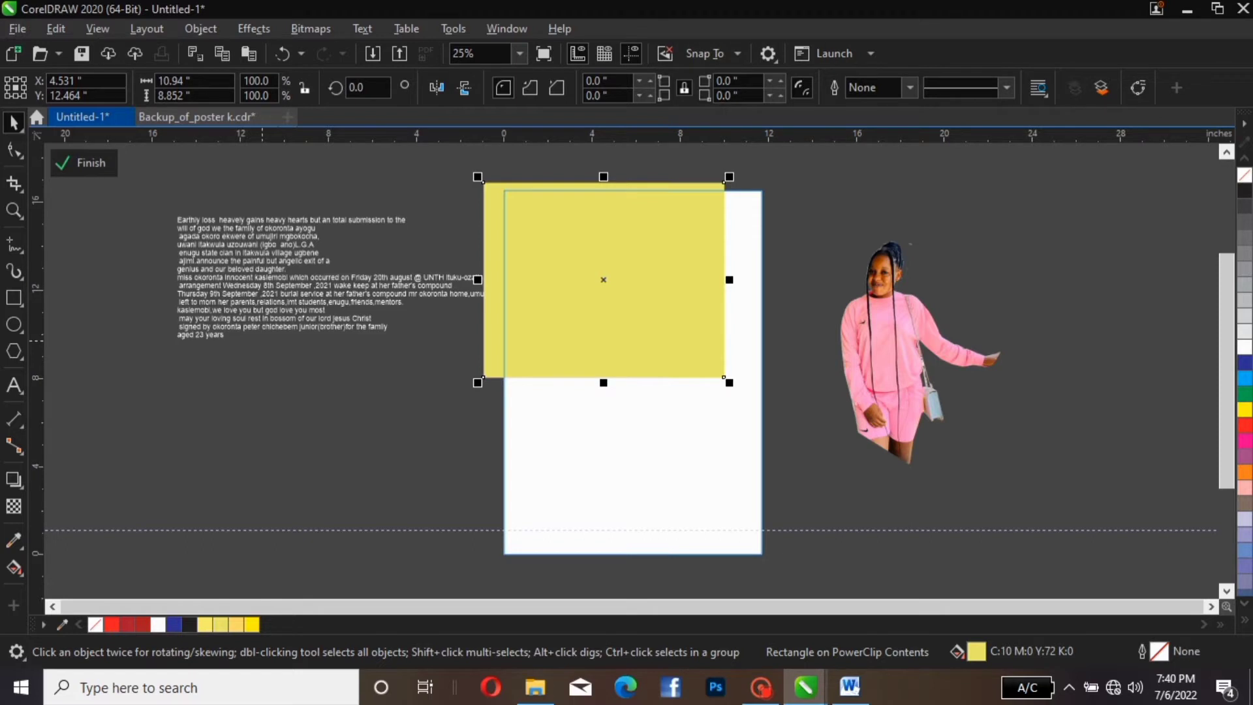
{"action": "key", "text": "ctrl+z"}
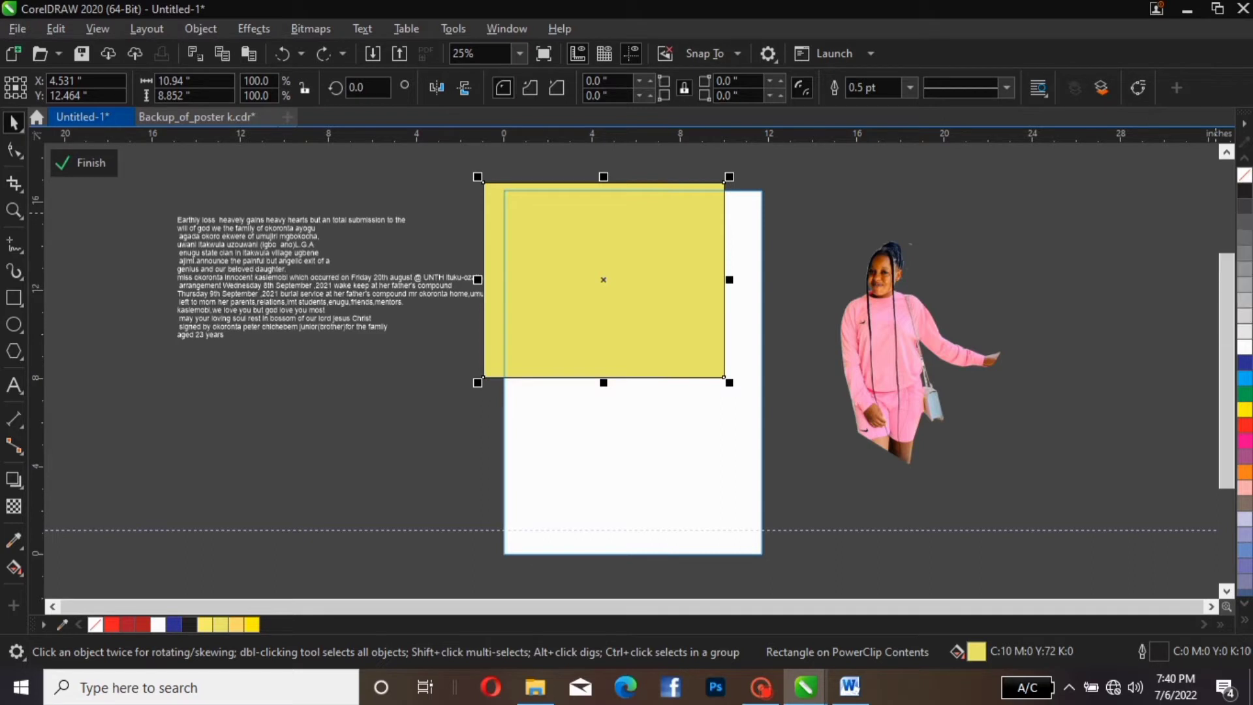
{"action": "right_click", "coordinate": [1245, 175]}
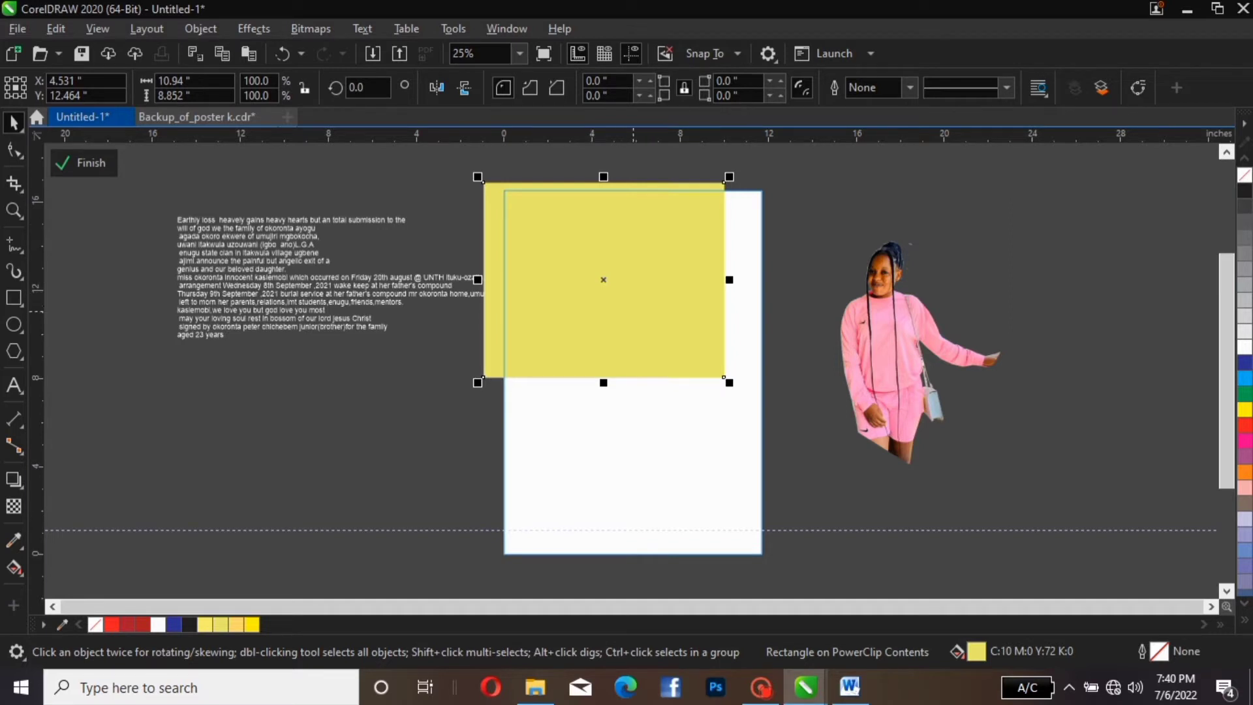
{"action": "left_click_drag", "start_coordinate": [651, 282], "coordinate": [664, 286]}
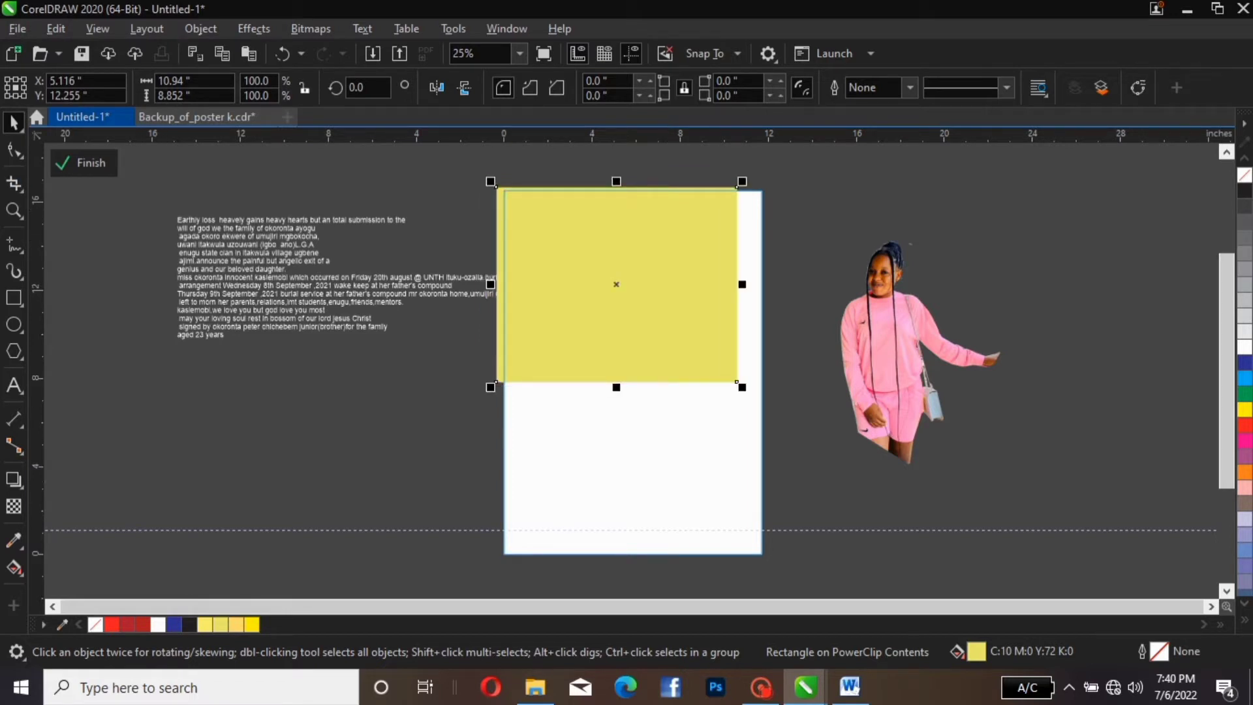
Try a top-to-bottom fountain transparency on the yellow rectangle, then undo it and reselect
{"action": "left_click", "coordinate": [13, 506]}
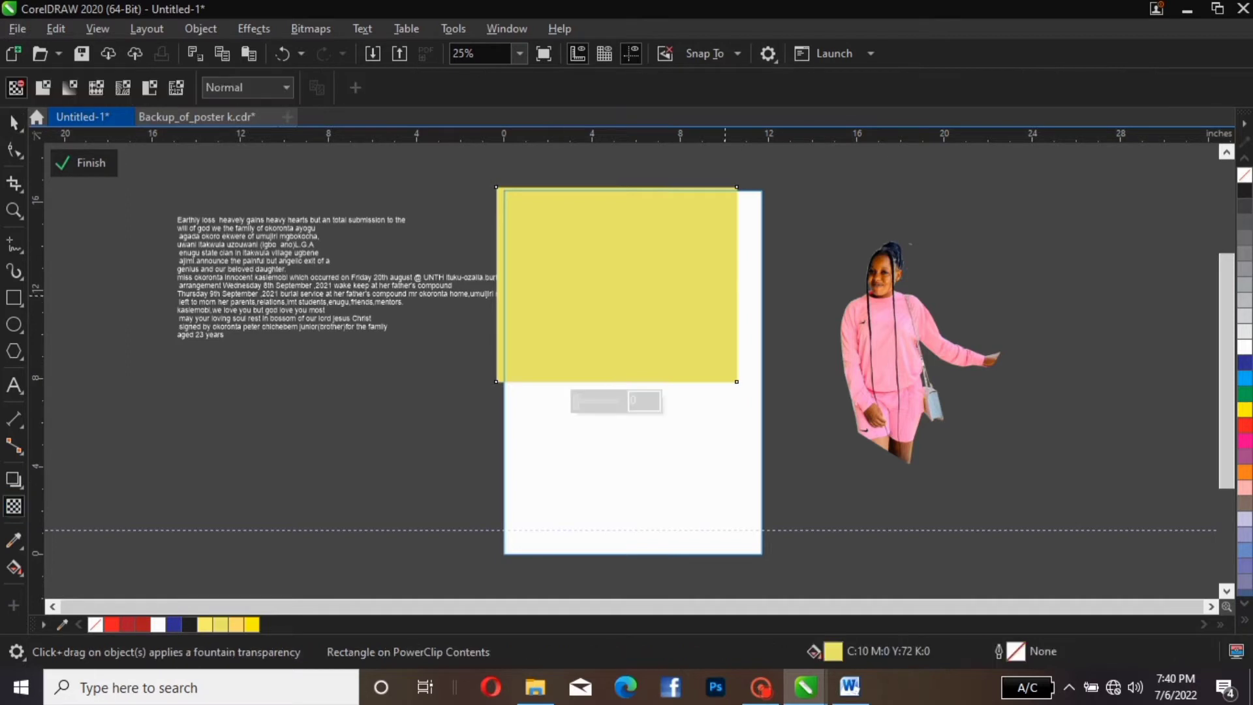
{"action": "left_click_drag", "start_coordinate": [669, 181], "coordinate": [679, 377]}
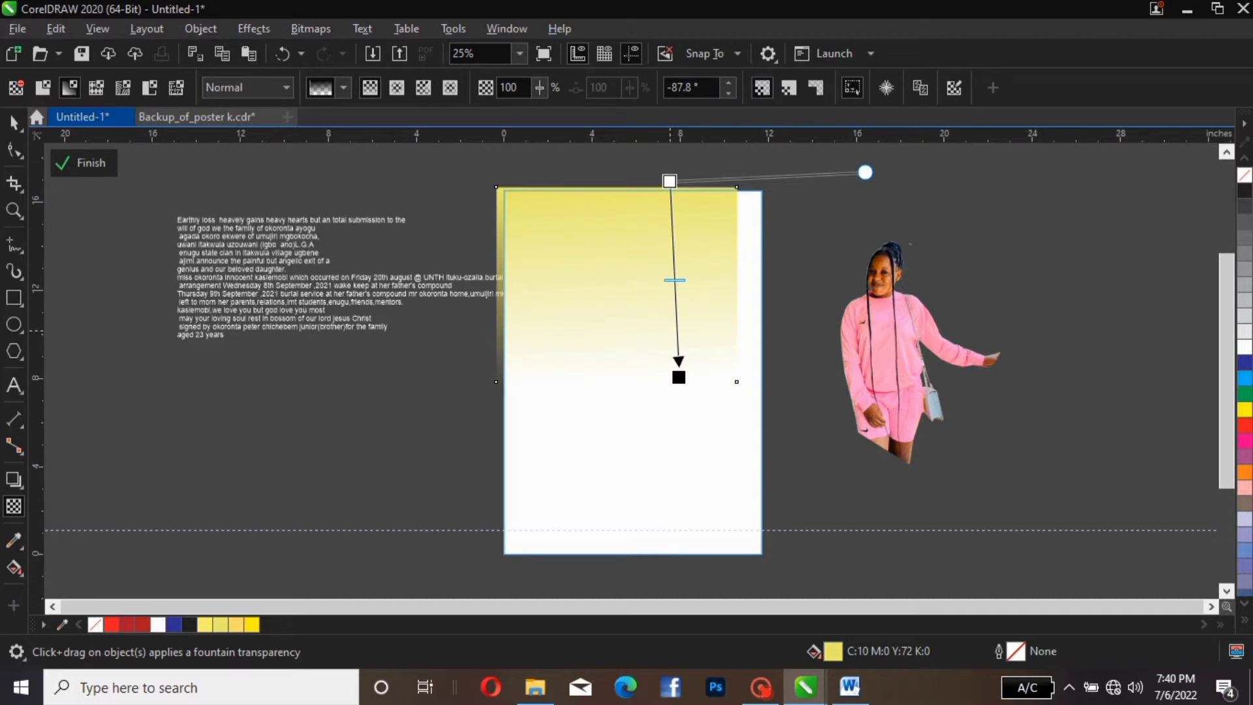
{"action": "key", "text": "ctrl+z"}
{"action": "left_click_drag", "start_coordinate": [611, 185], "coordinate": [614, 183]}
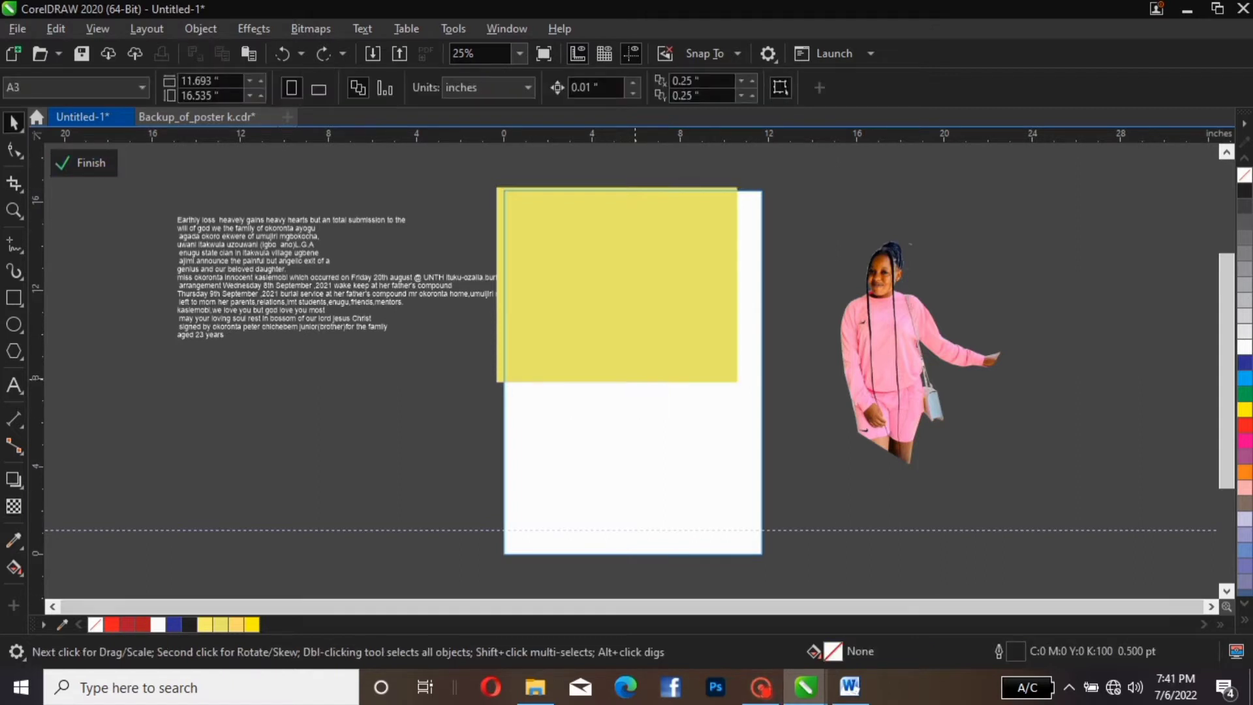
{"action": "left_click", "coordinate": [613, 293]}
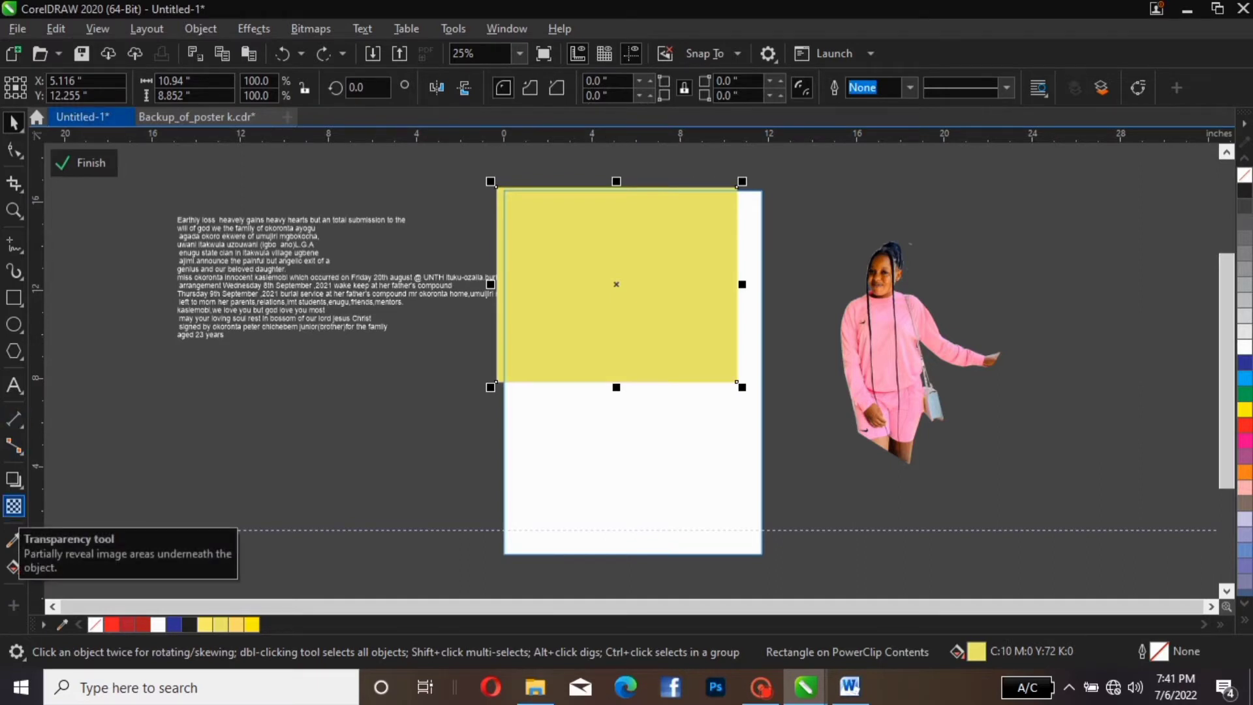
{"action": "left_click", "coordinate": [14, 506]}
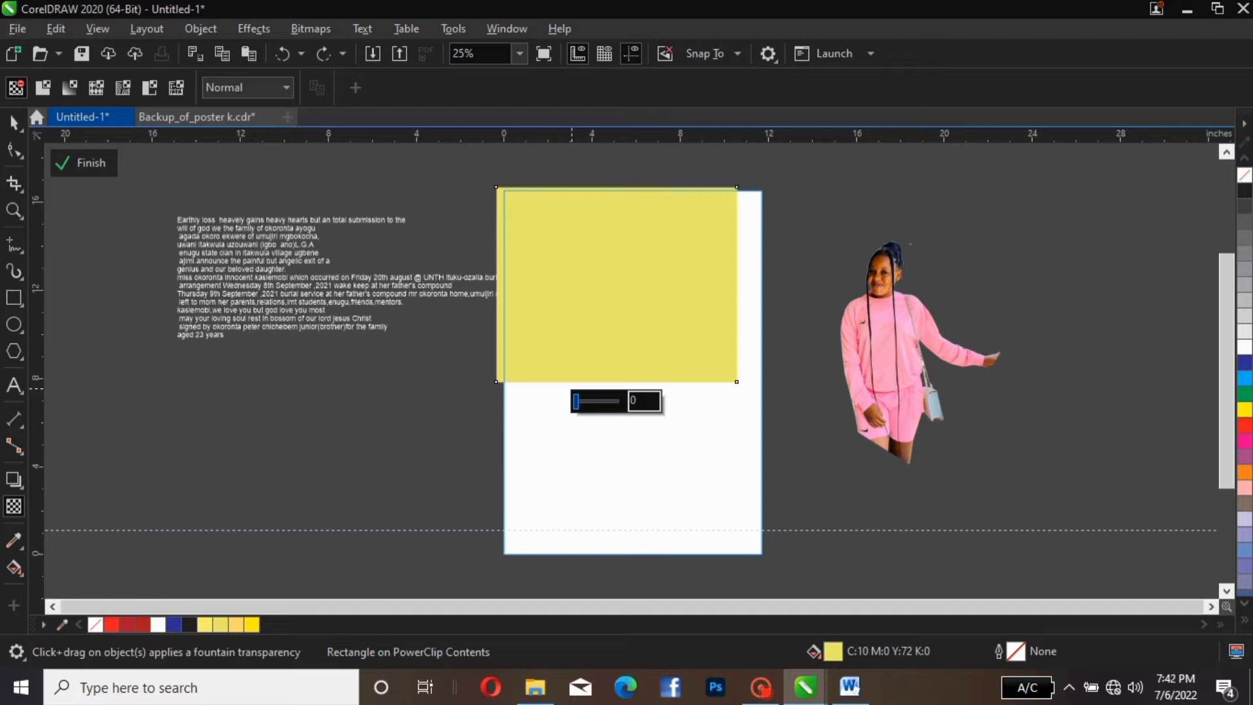
Set a uniform transparency of 36, after trying 15, 32, 21 and 26
{"action": "type", "text": "15"}
{"action": "key", "text": "Return"}
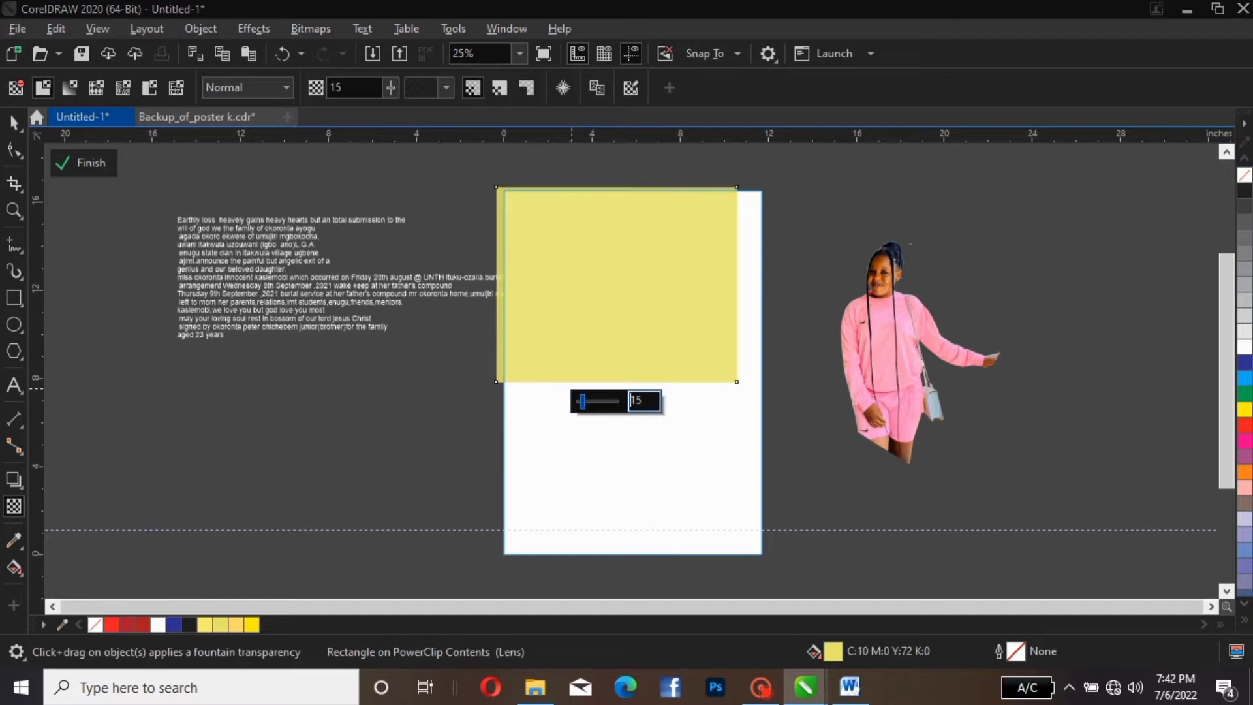
{"action": "type", "text": "32"}
{"action": "key", "text": "Return"}
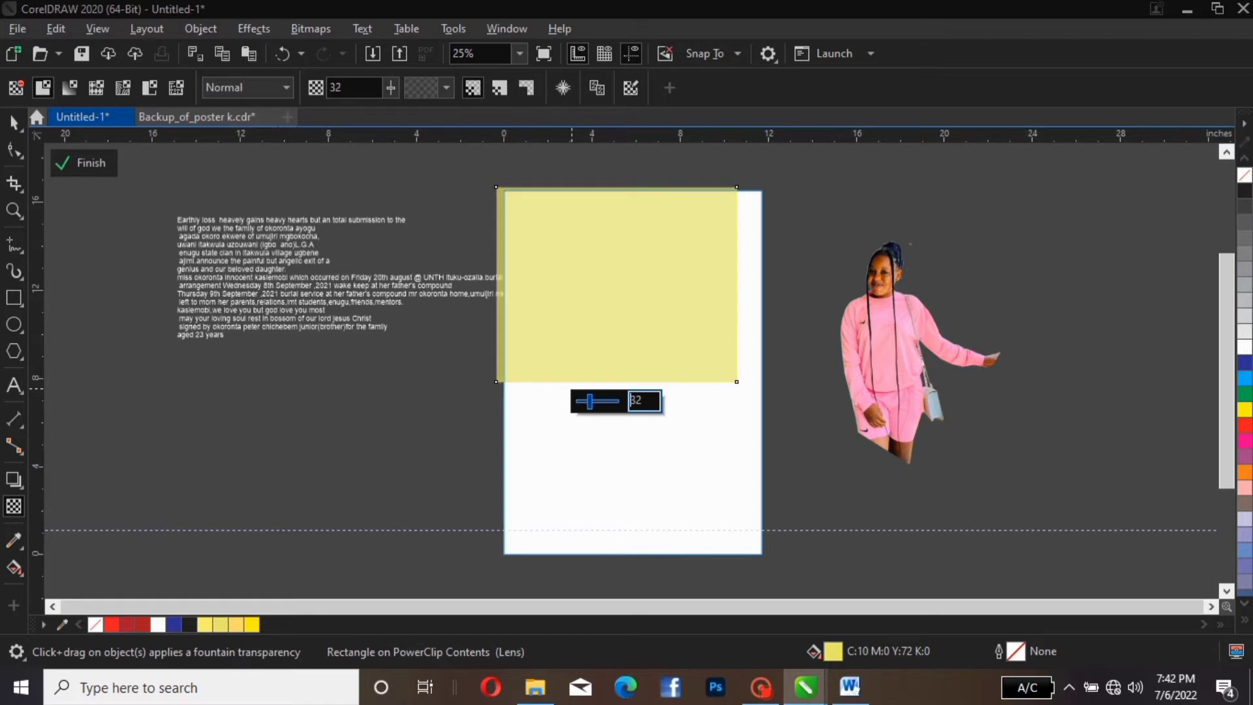
{"action": "type", "text": "21"}
{"action": "key", "text": "Return"}
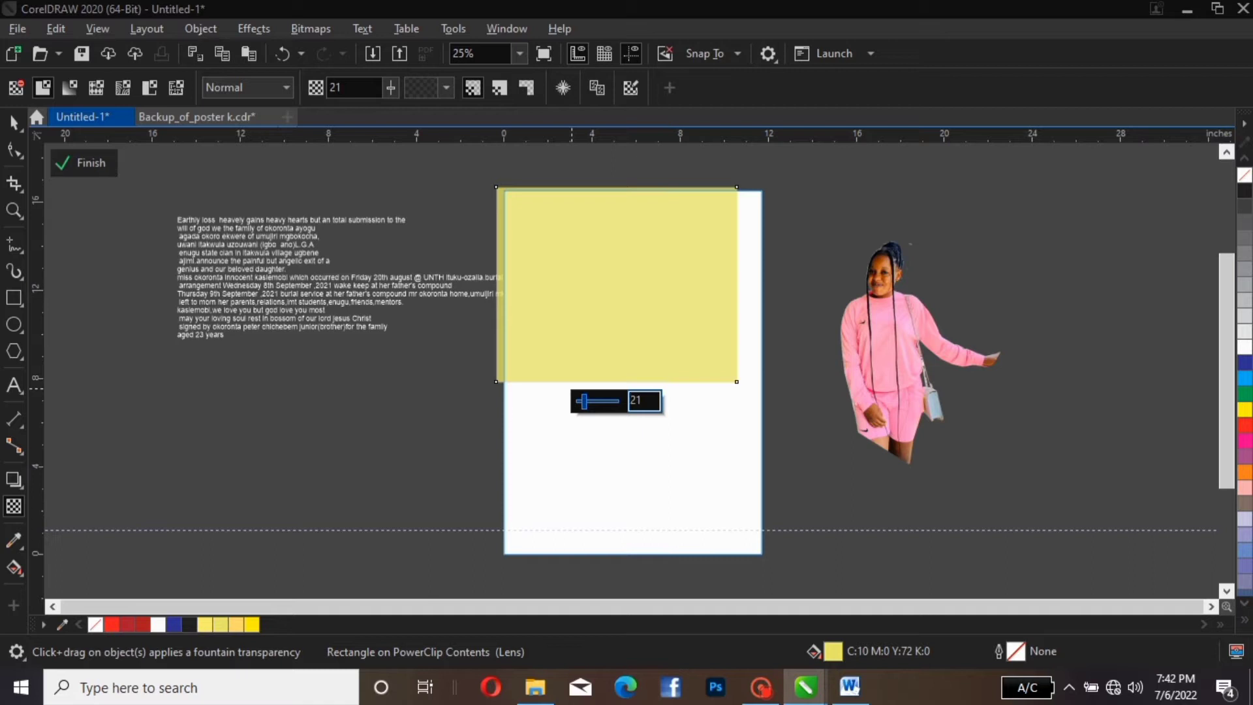
{"action": "type", "text": "26"}
{"action": "key", "text": "Return"}
{"action": "type", "text": "36"}
{"action": "key", "text": "Return"}
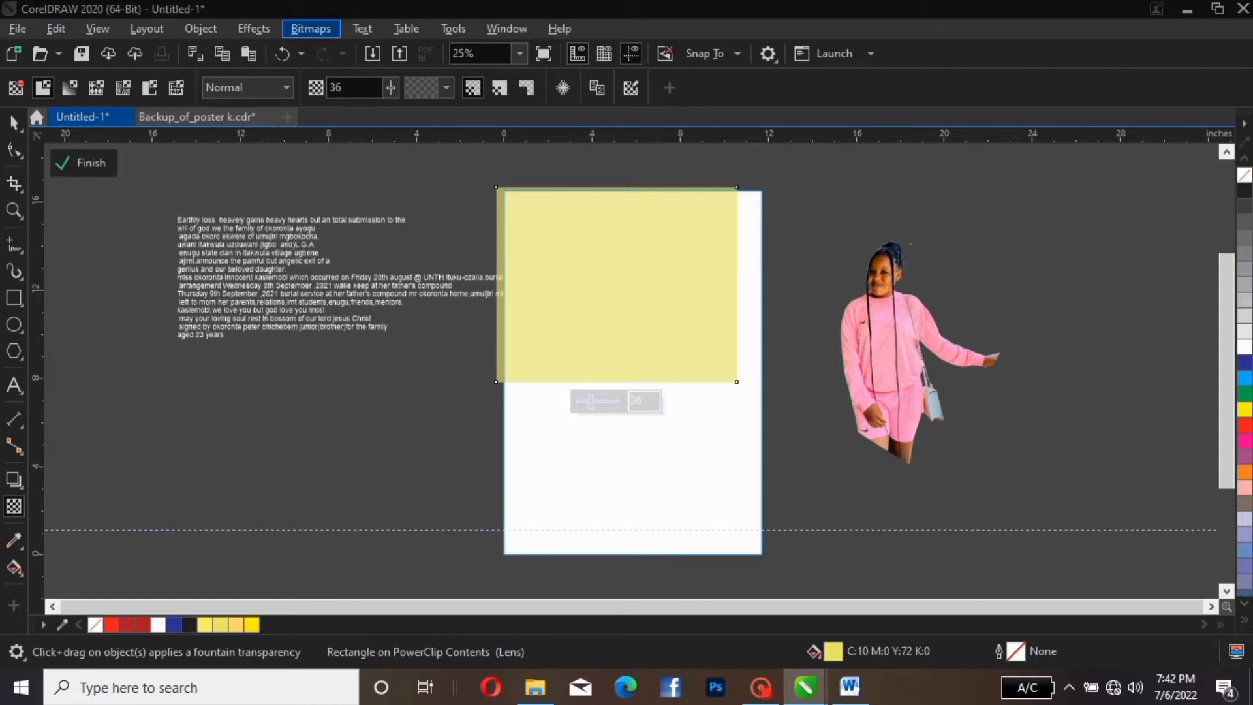
{"action": "left_click", "coordinate": [311, 28]}
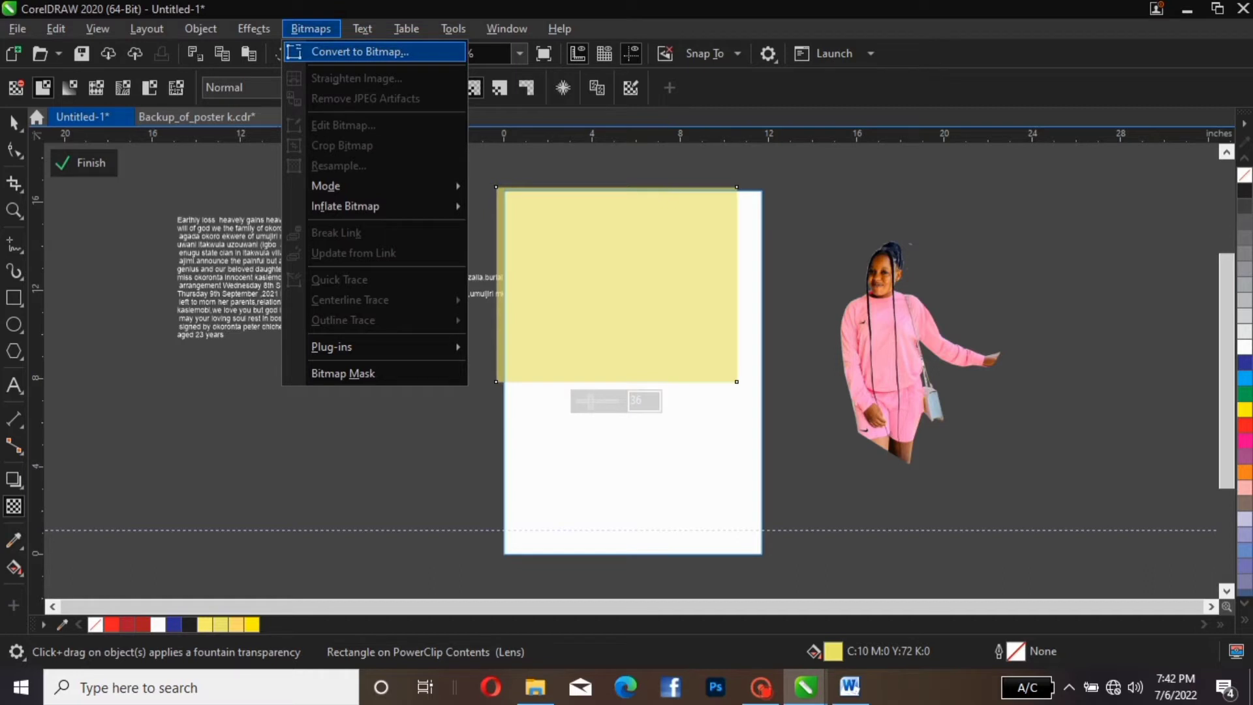
Convert the pale yellow rectangle to a 300 dpi bitmap in RGB Color (24-bit) mode
{"action": "left_click", "coordinate": [359, 51]}
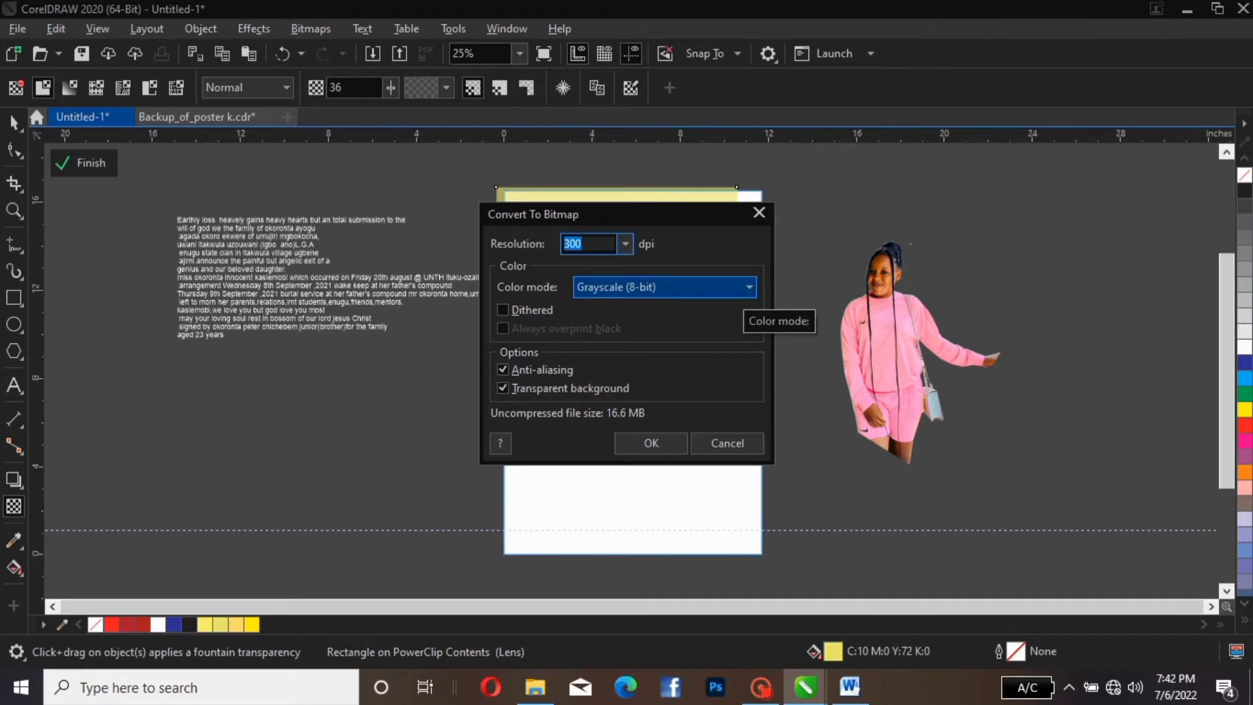
{"action": "left_click", "coordinate": [744, 292]}
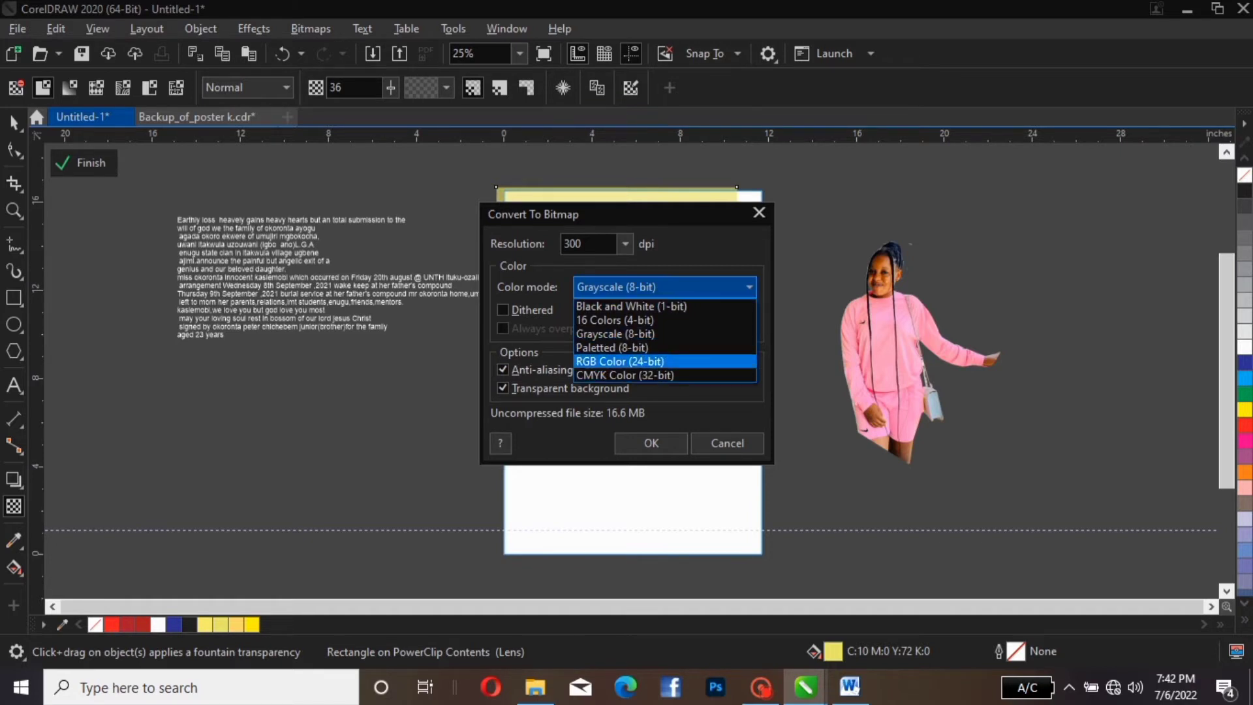
{"action": "left_click", "coordinate": [620, 362]}
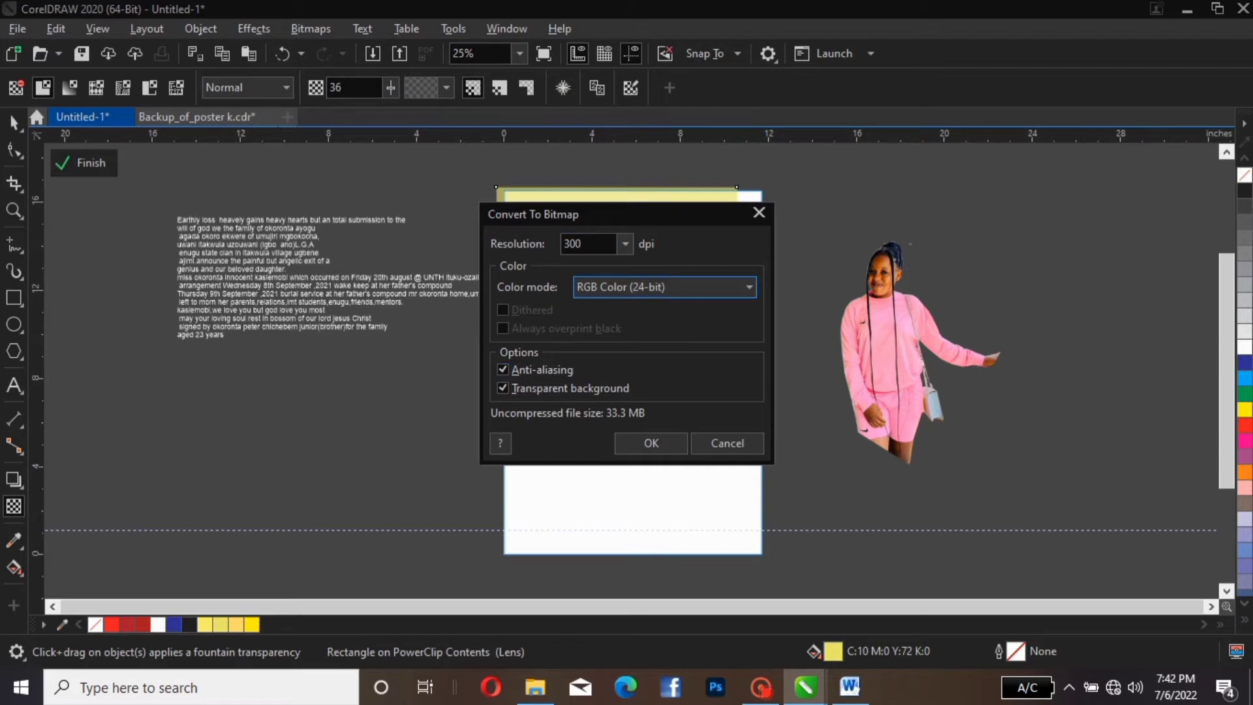
{"action": "left_click", "coordinate": [651, 443]}
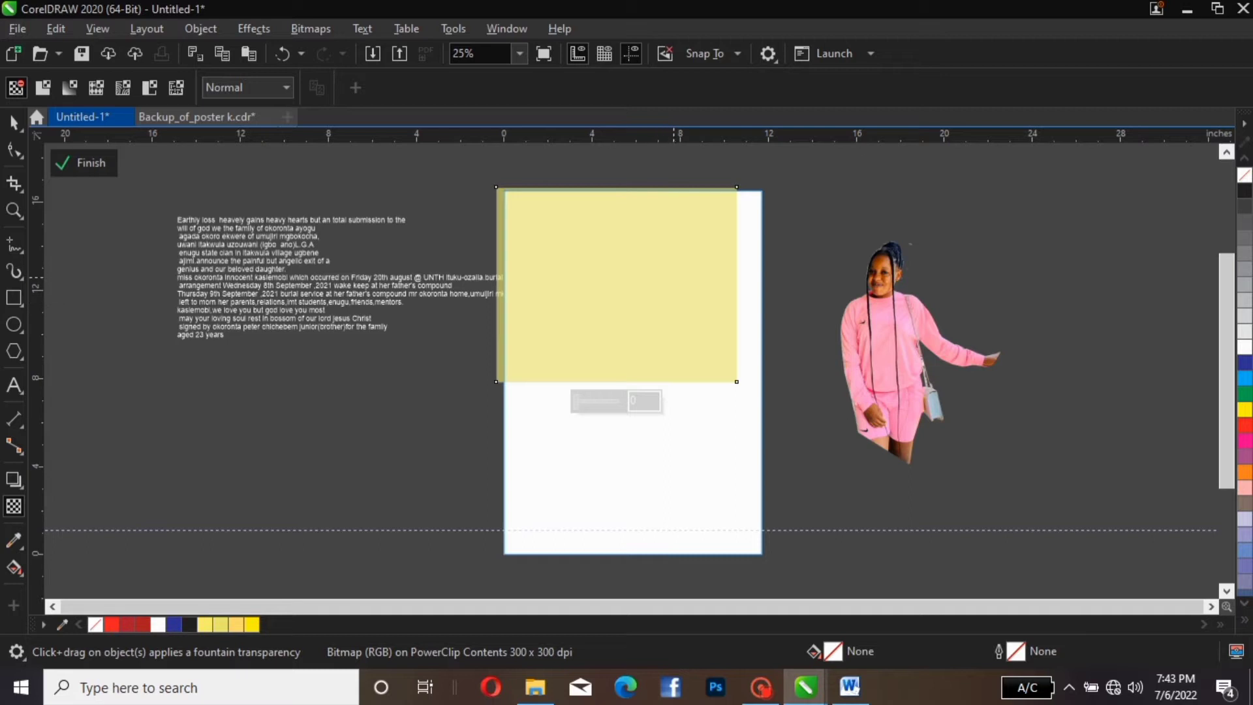
Apply a linear fountain transparency fading the yellow bitmap from solid left to clear right
{"action": "left_click_drag", "start_coordinate": [673, 276], "coordinate": [754, 278]}
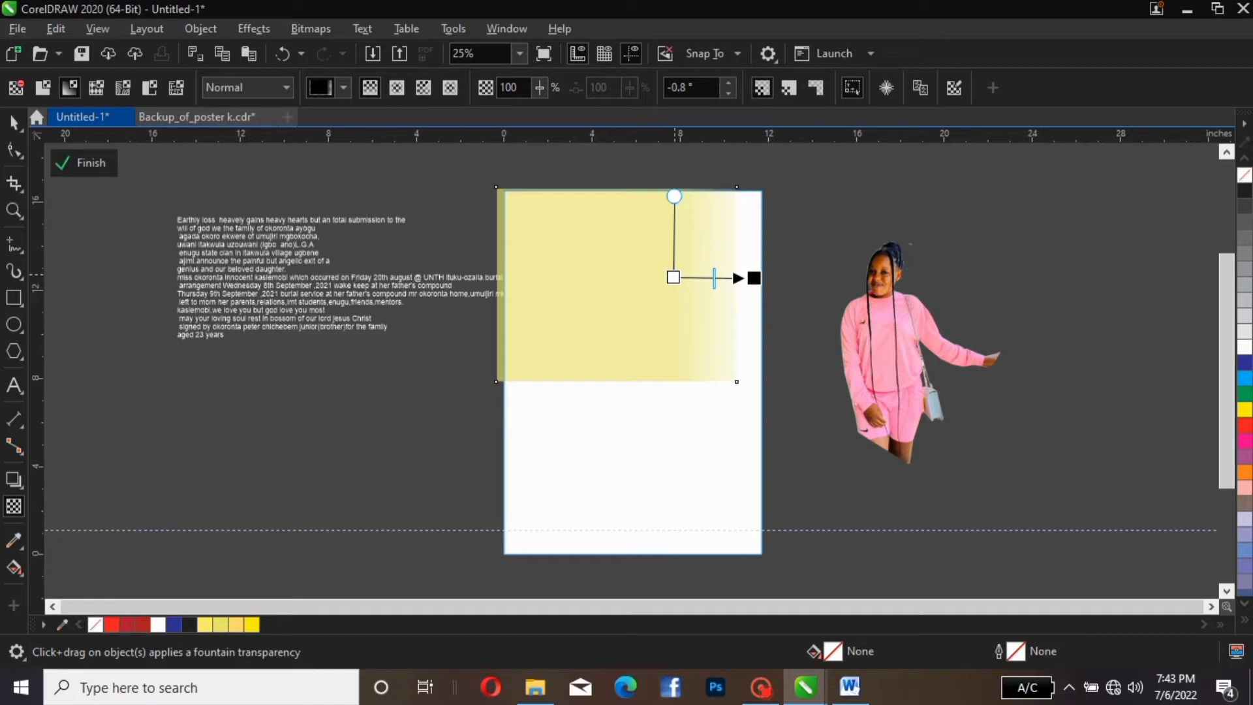
{"action": "left_click_drag", "start_coordinate": [673, 277], "coordinate": [616, 283]}
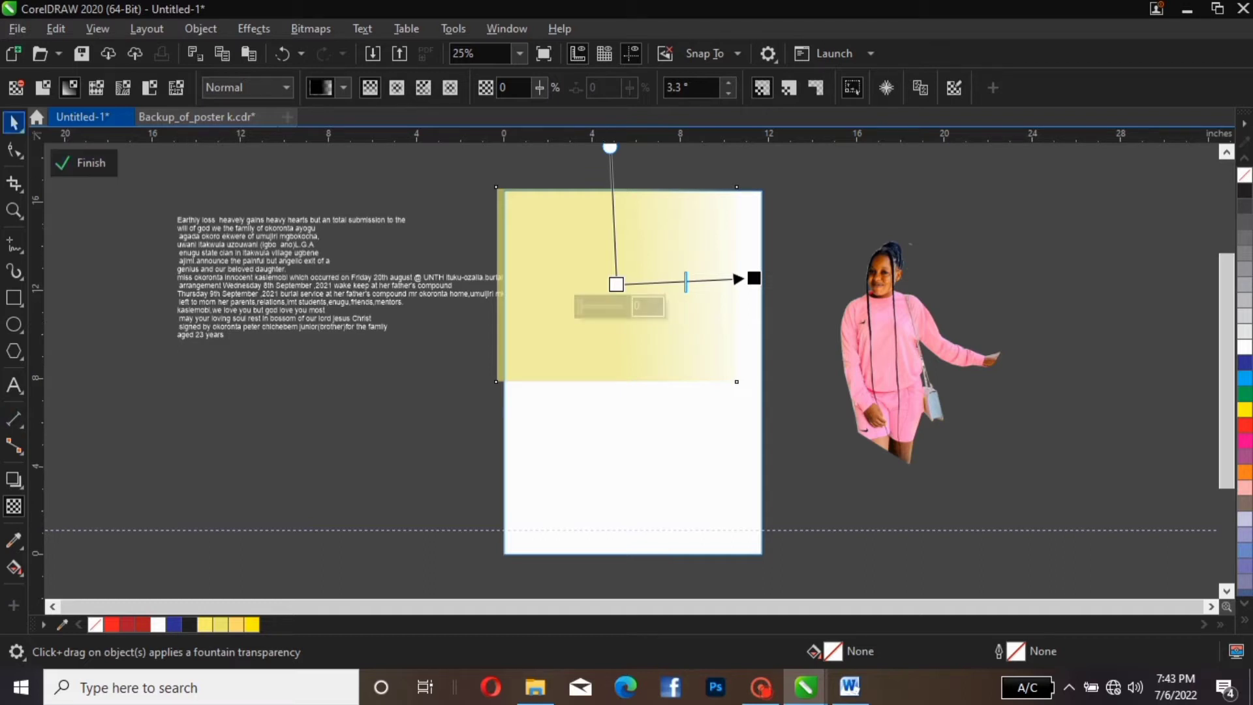
{"action": "left_click", "coordinate": [14, 121]}
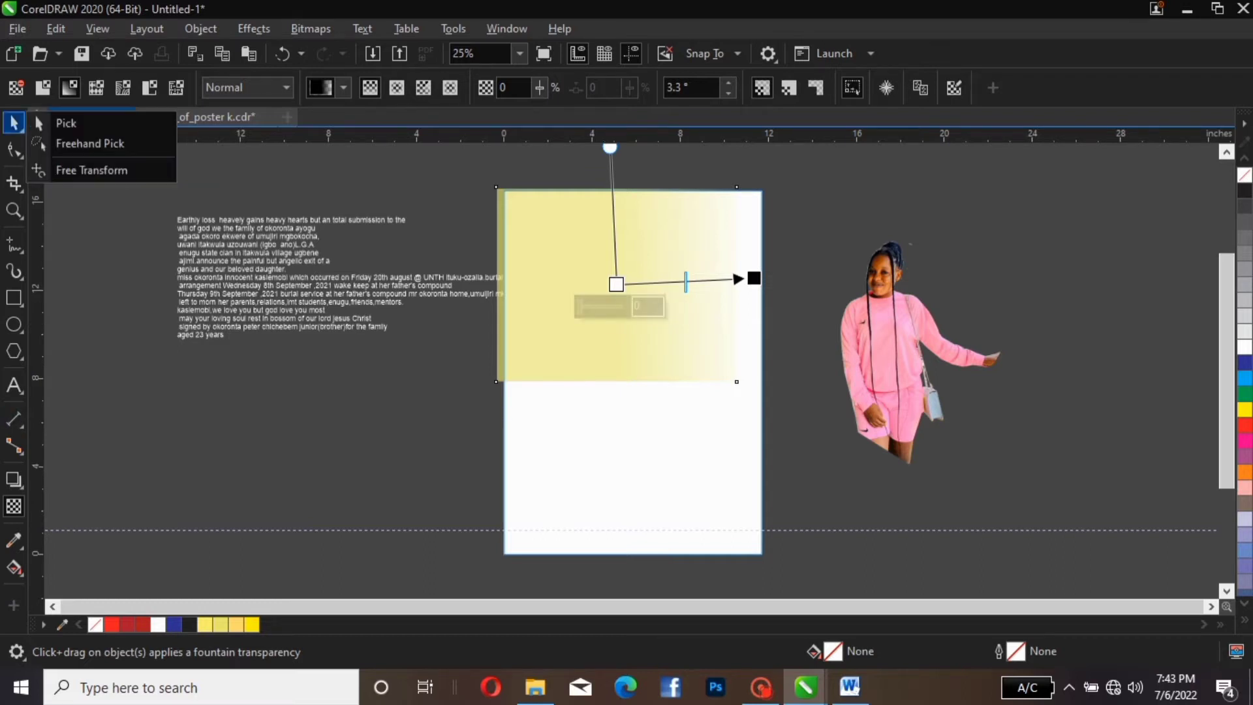
{"action": "left_click", "coordinate": [65, 123]}
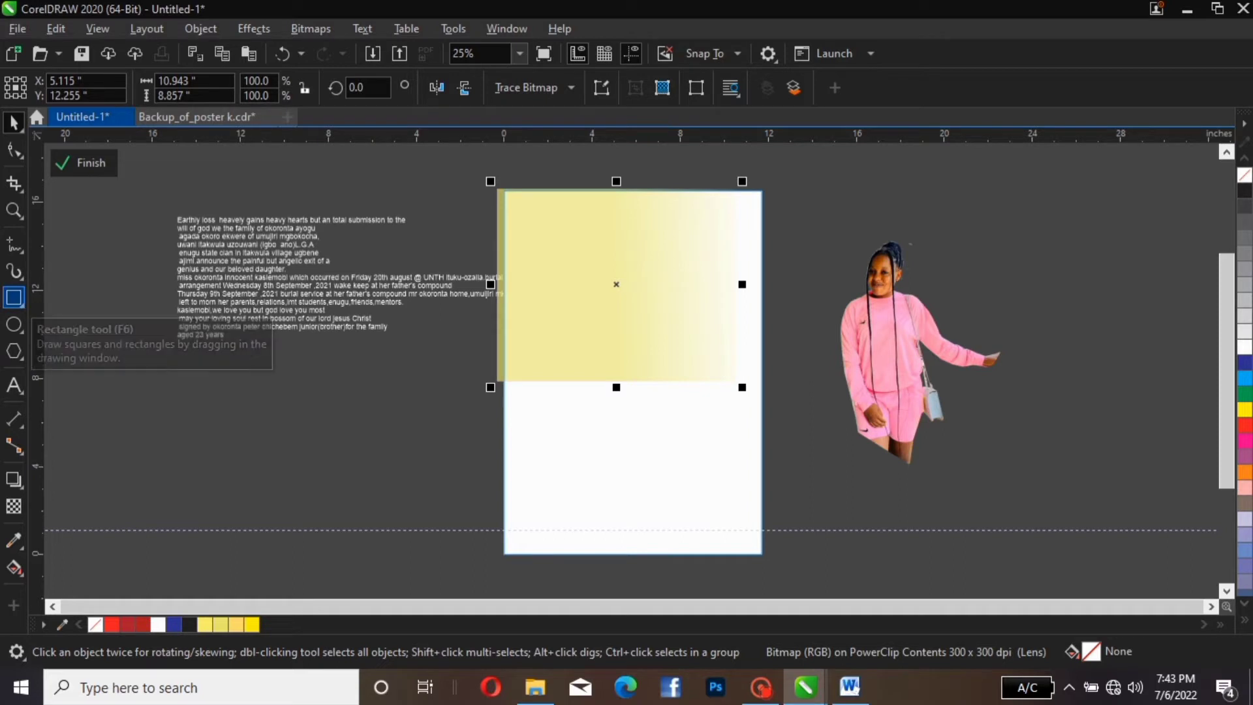
Draw a 10.481 × 4.092 in rectangle straddling the page's left edge
{"action": "left_click", "coordinate": [14, 297]}
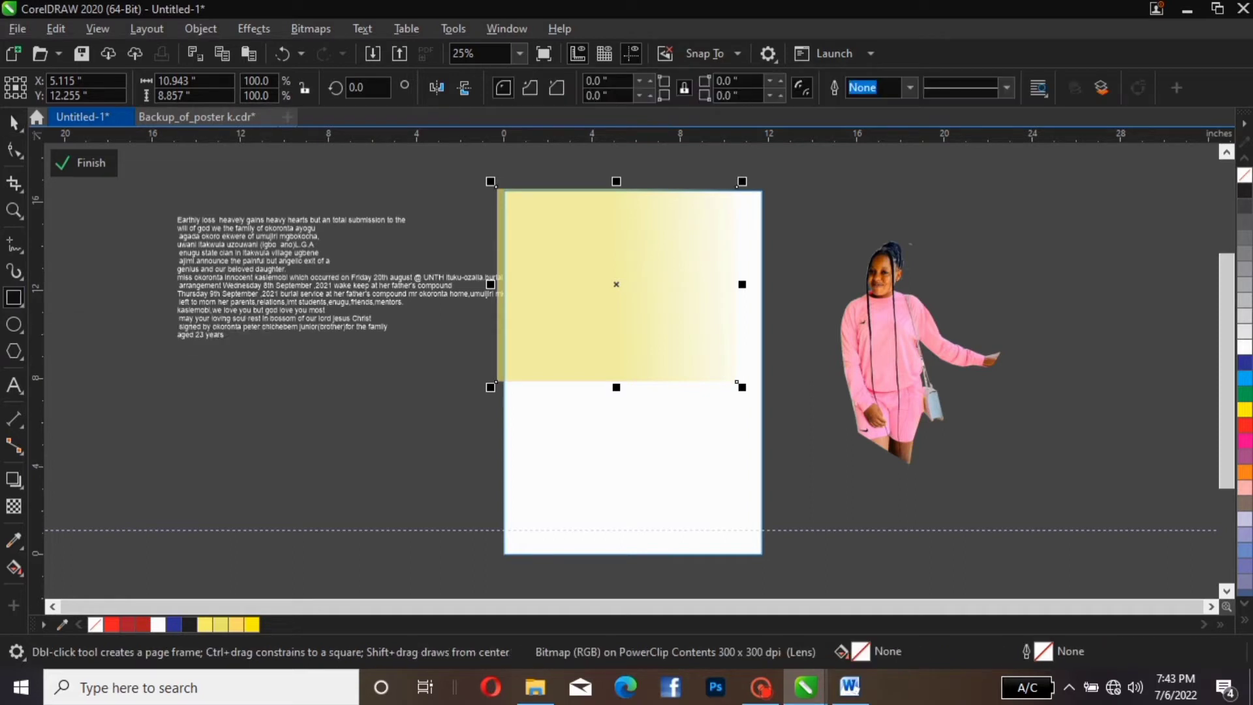
{"action": "left_click_drag", "start_coordinate": [316, 356], "coordinate": [547, 447]}
{"action": "key", "text": "space"}
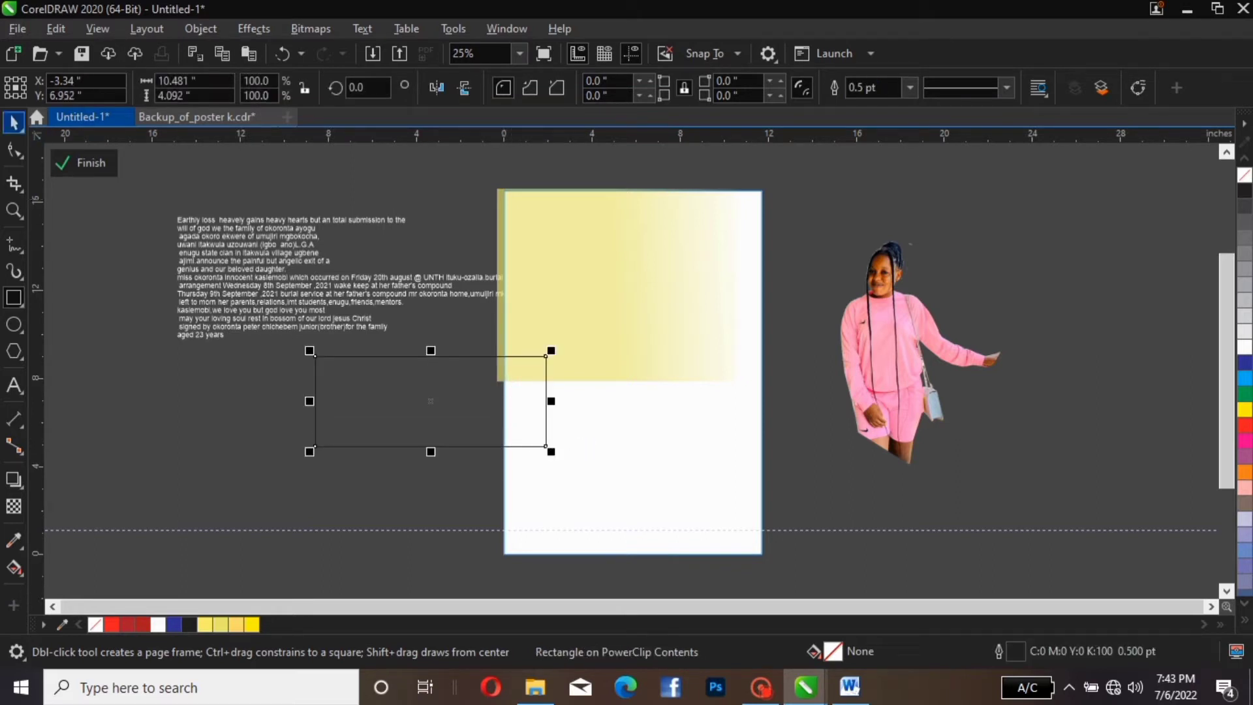
{"action": "key", "text": "space"}
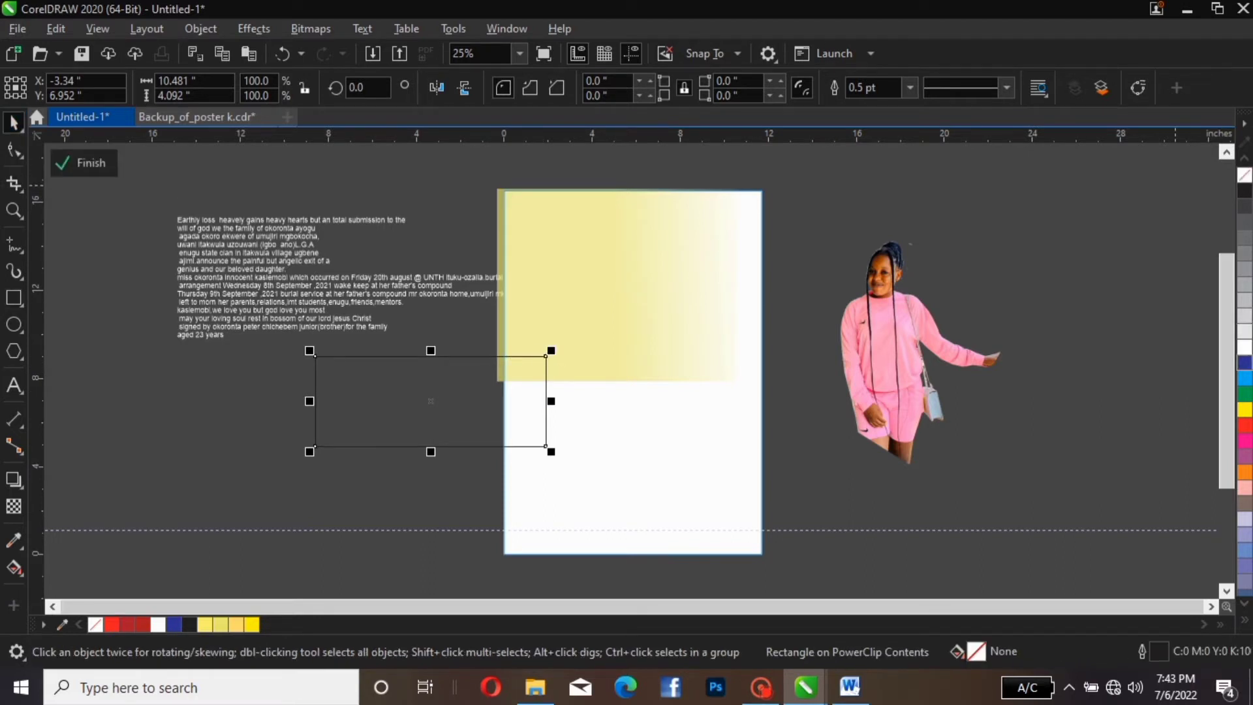
Fill the rectangle dark navy (C100 M89 Y24 K10), remove its outline, and convert it to curves
{"action": "left_click", "coordinate": [1244, 363]}
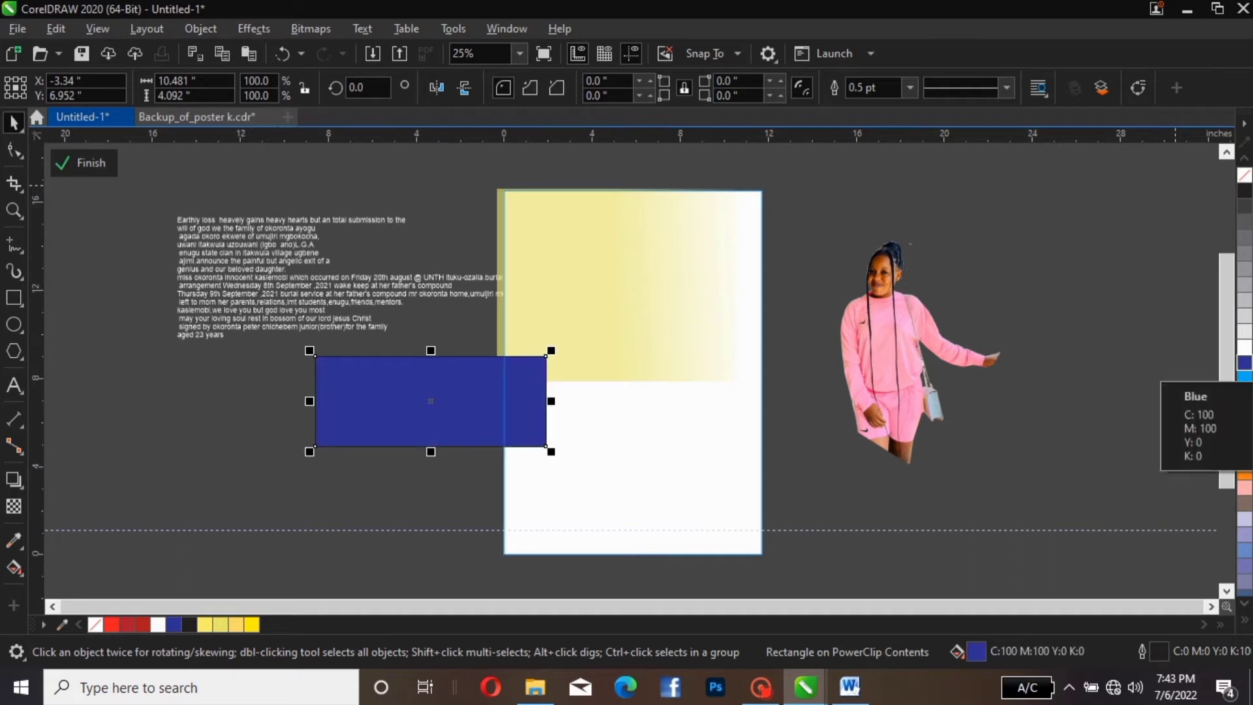
{"action": "left_click", "coordinate": [1244, 363]}
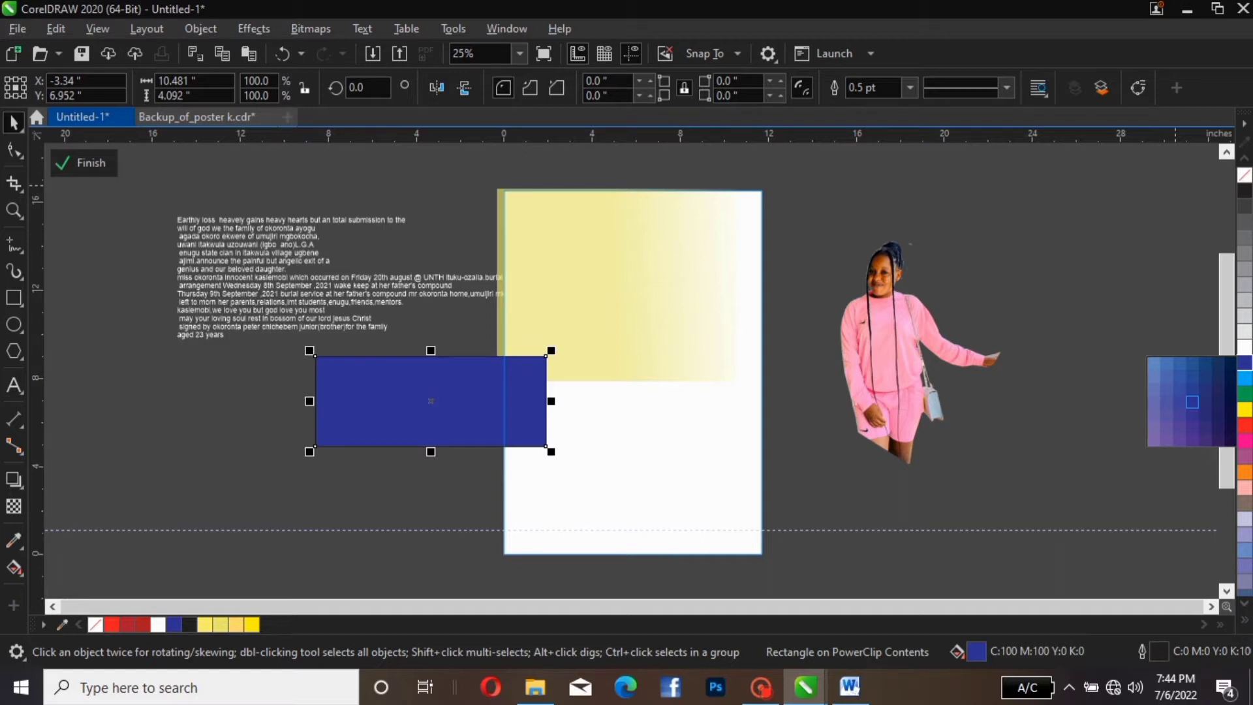
{"action": "left_click", "coordinate": [1205, 376]}
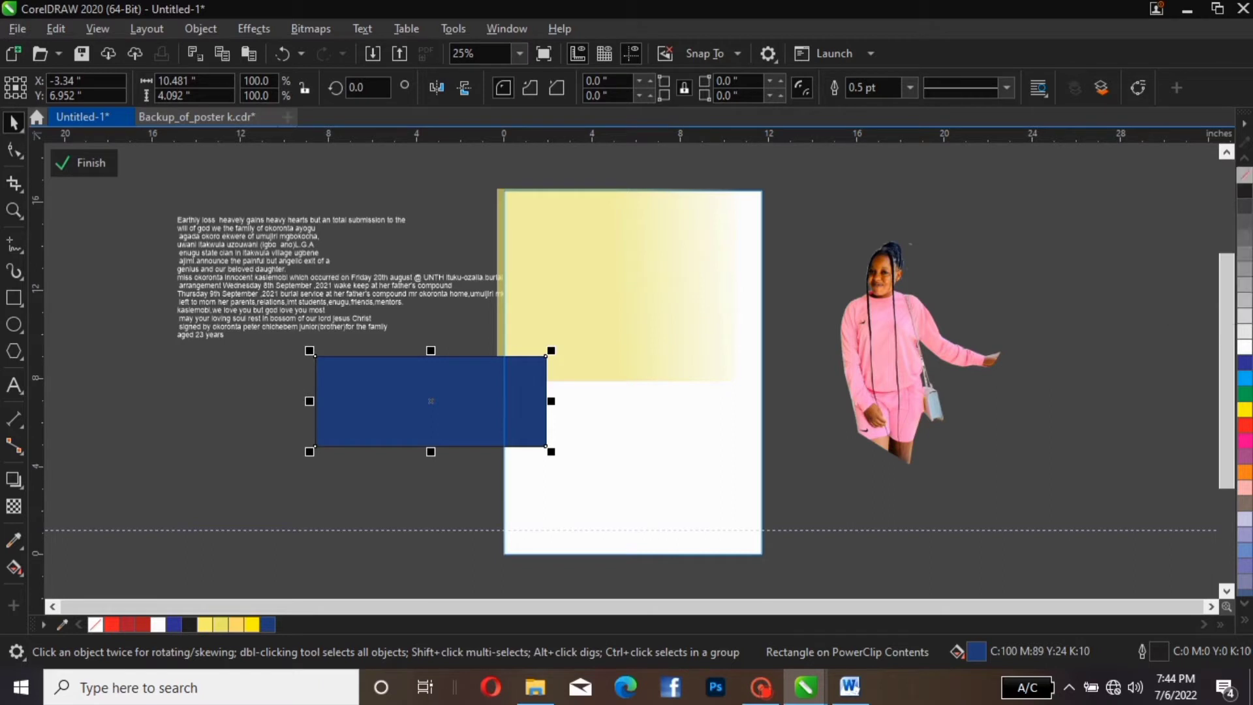
{"action": "right_click", "coordinate": [1245, 175]}
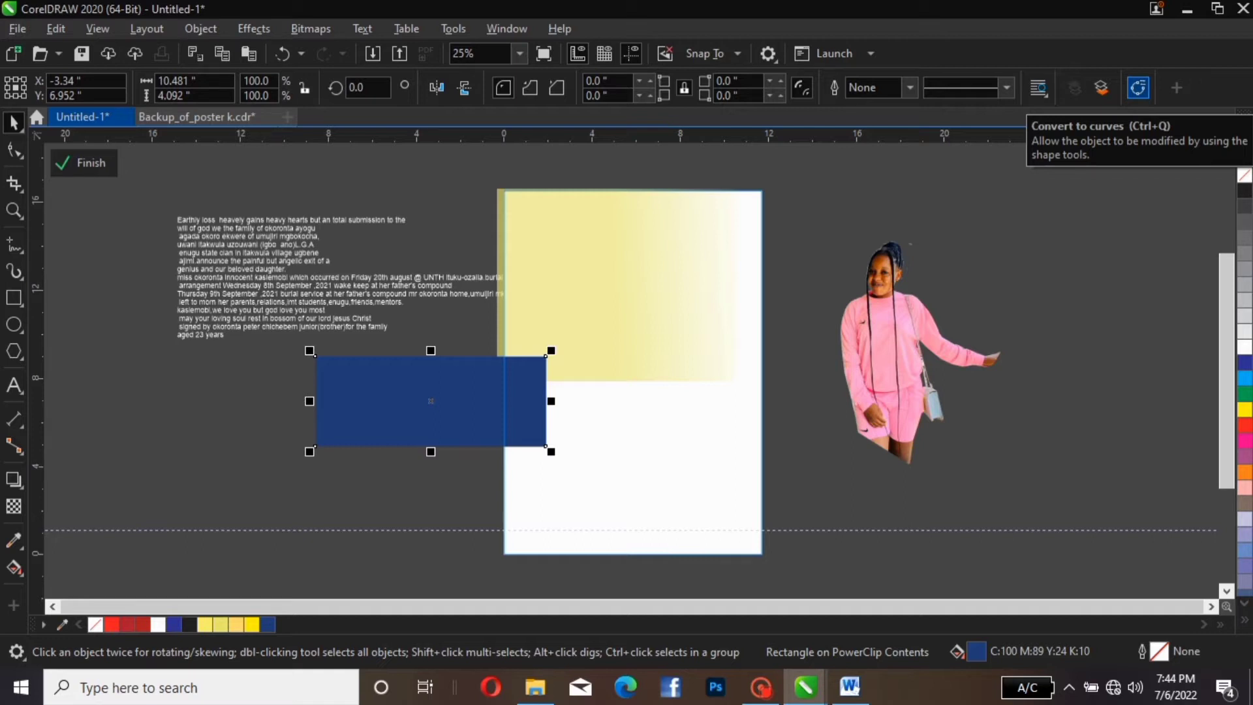
{"action": "left_click", "coordinate": [1139, 87]}
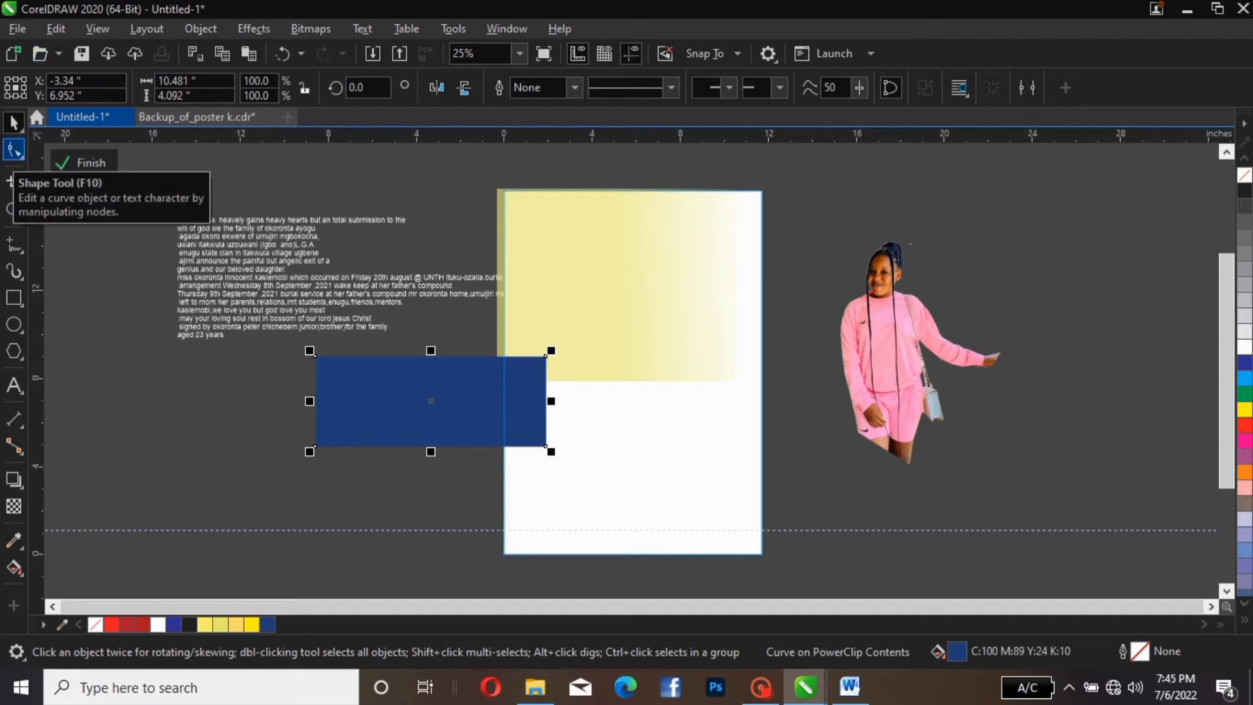
Convert the rectangle's top edge to a curve and bow it downward
{"action": "left_click", "coordinate": [14, 149]}
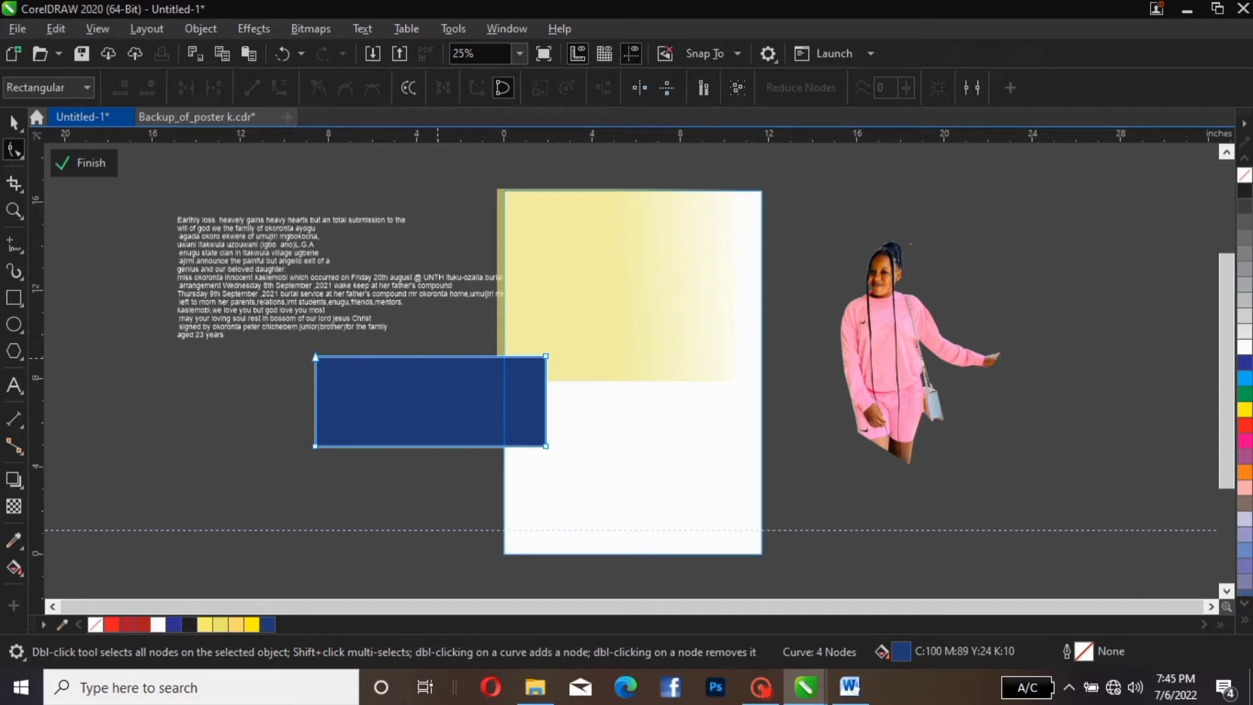
{"action": "left_click", "coordinate": [437, 356]}
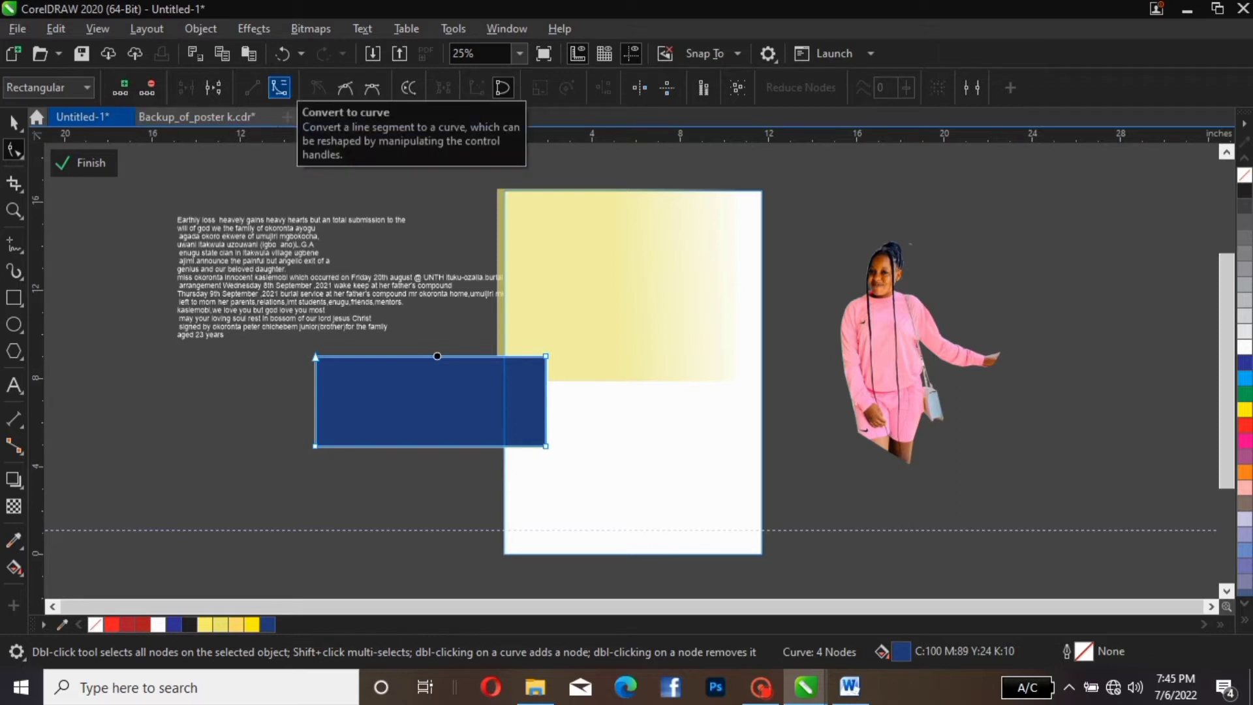
{"action": "left_click", "coordinate": [279, 87]}
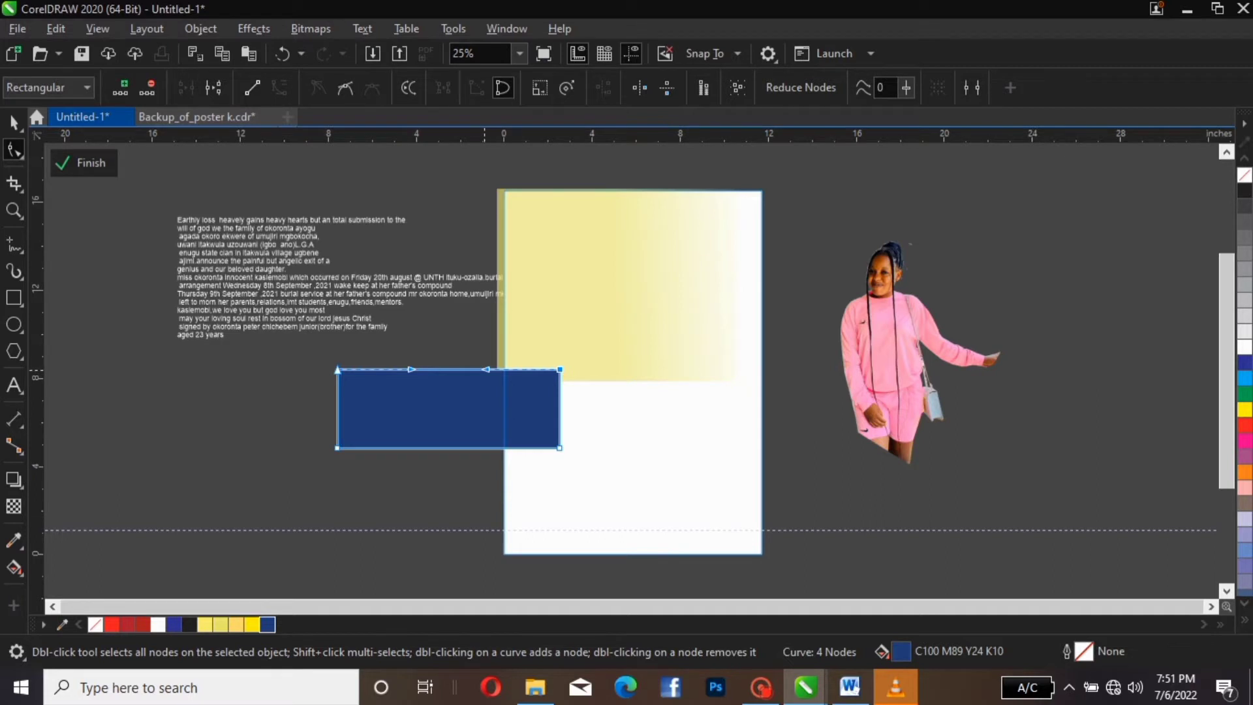
{"action": "left_click_drag", "start_coordinate": [487, 370], "coordinate": [486, 399]}
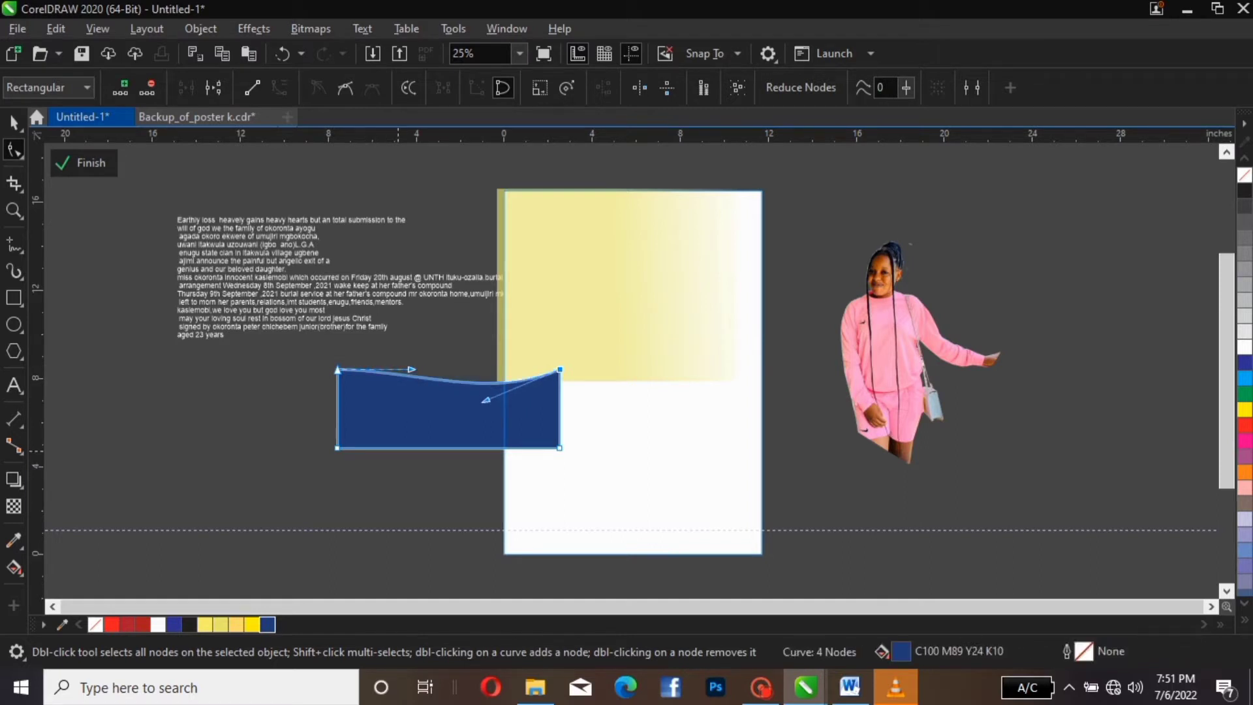
{"action": "left_click", "coordinate": [418, 471]}
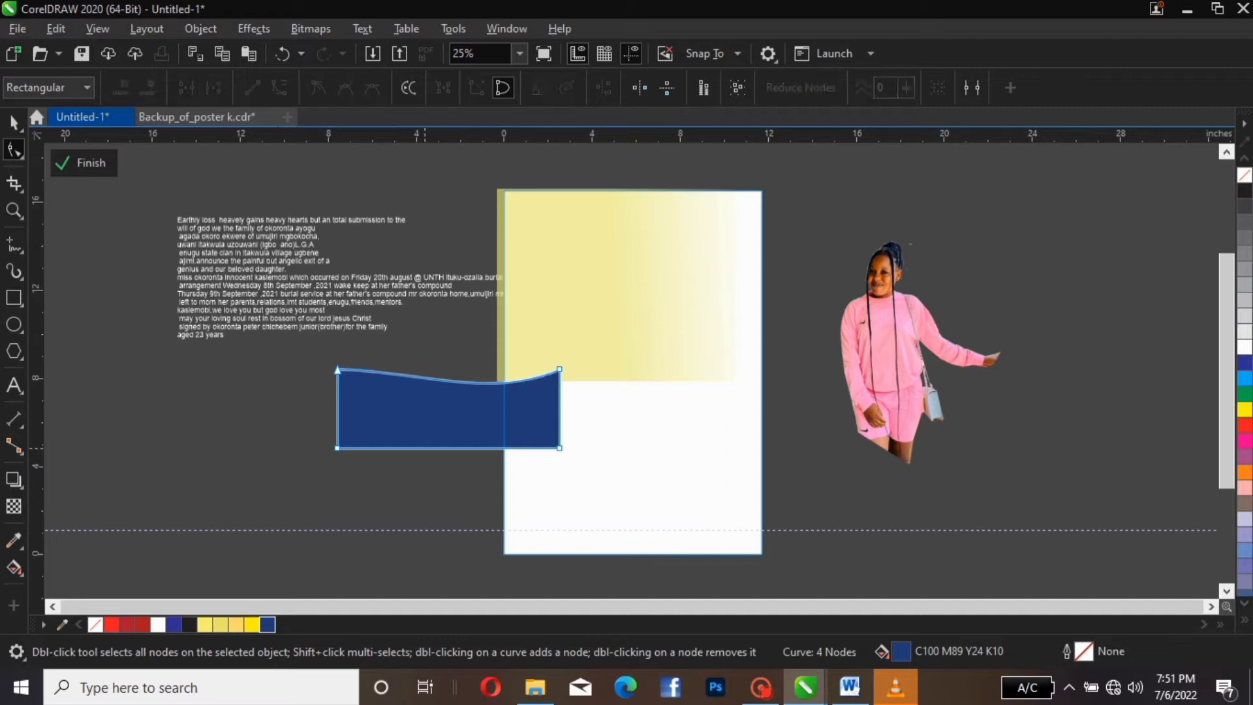
Convert the bottom edge to a curve and bend it into a matching wave
{"action": "left_click", "coordinate": [425, 448]}
{"action": "left_click", "coordinate": [279, 87]}
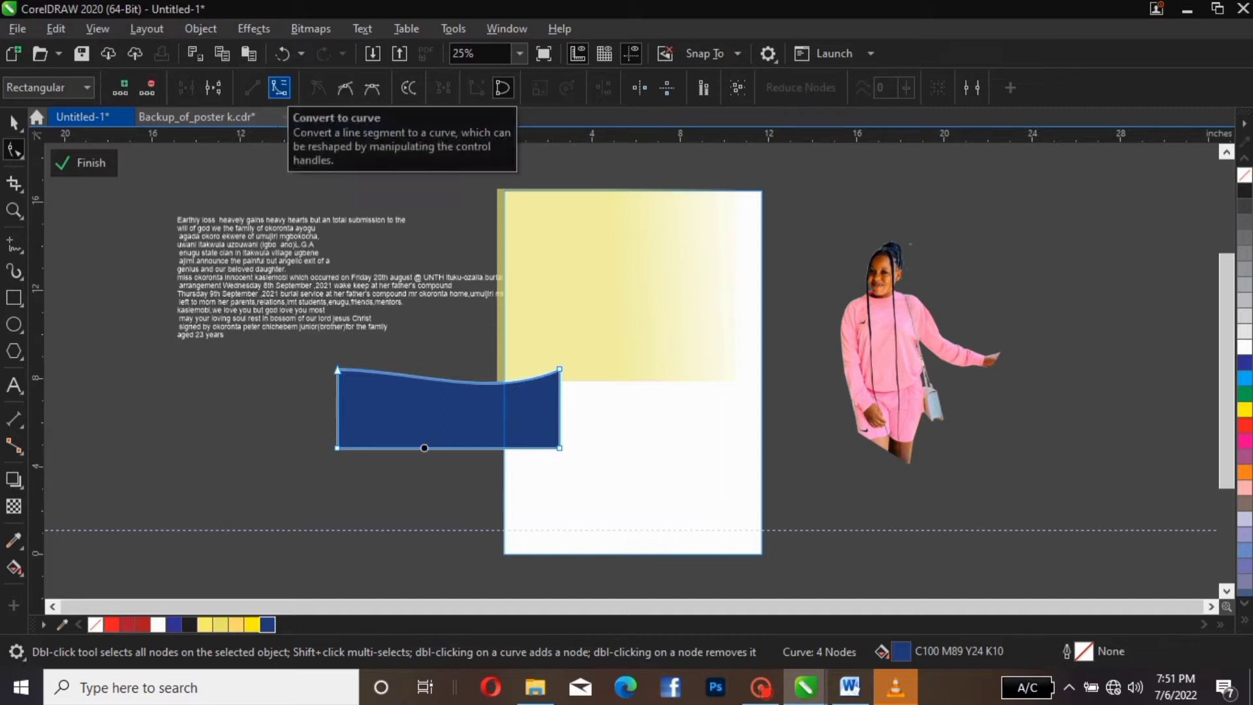
{"action": "left_click", "coordinate": [279, 87]}
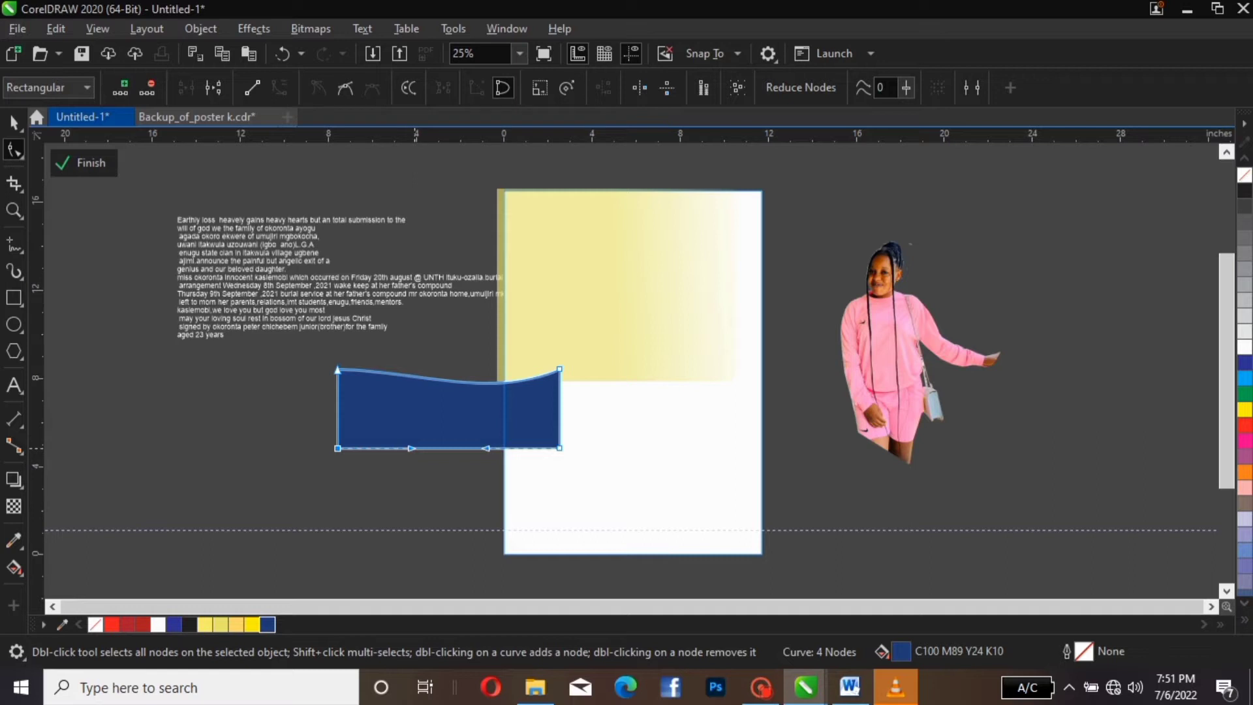
{"action": "mouse_move", "coordinate": [412, 448]}
{"action": "left_mouse_down"}
{"action": "mouse_move", "coordinate": [411, 432]}
{"action": "mouse_move", "coordinate": [418, 472]}
{"action": "left_mouse_up"}
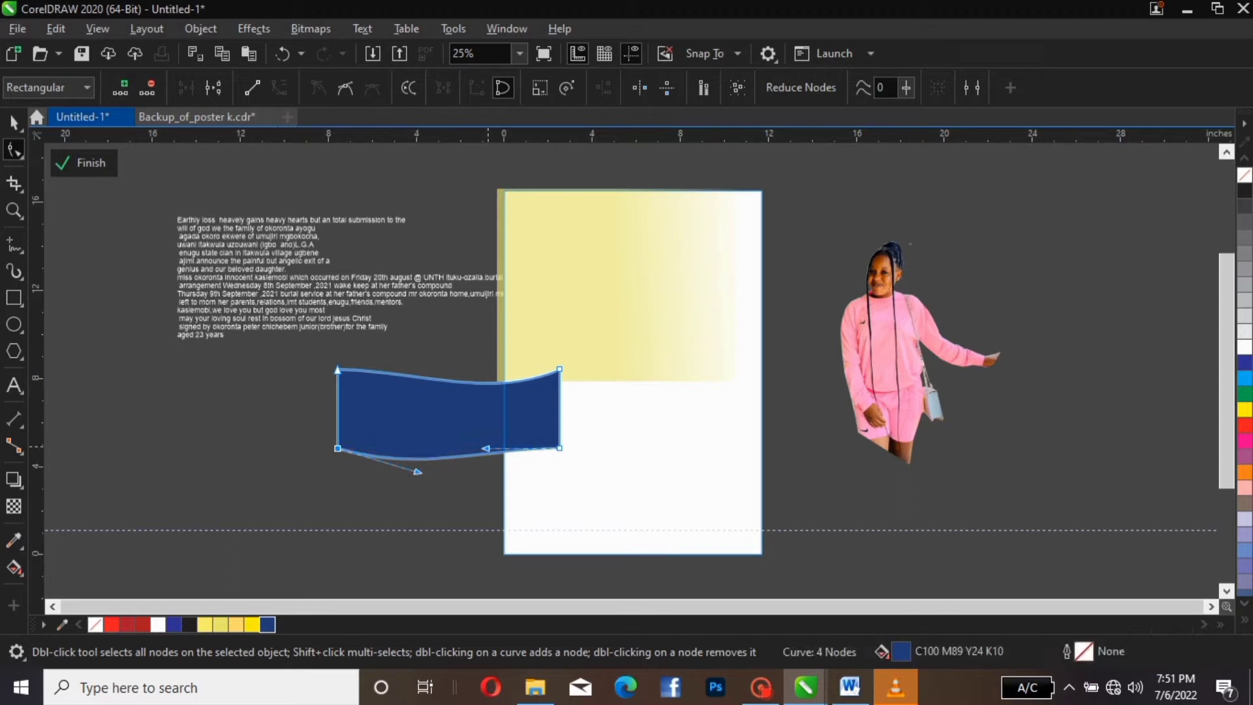
{"action": "left_click_drag", "start_coordinate": [485, 449], "coordinate": [494, 471]}
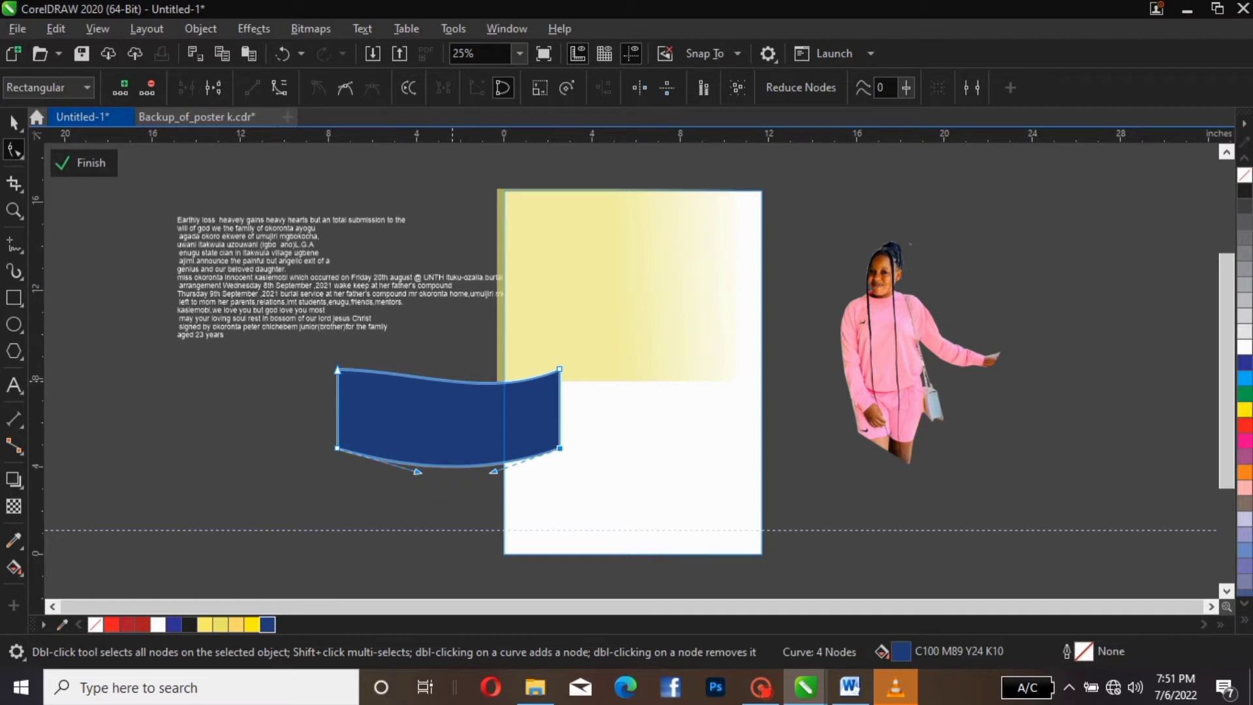
Deepen the bend of the top curve from its top-left node
{"action": "left_click", "coordinate": [452, 381]}
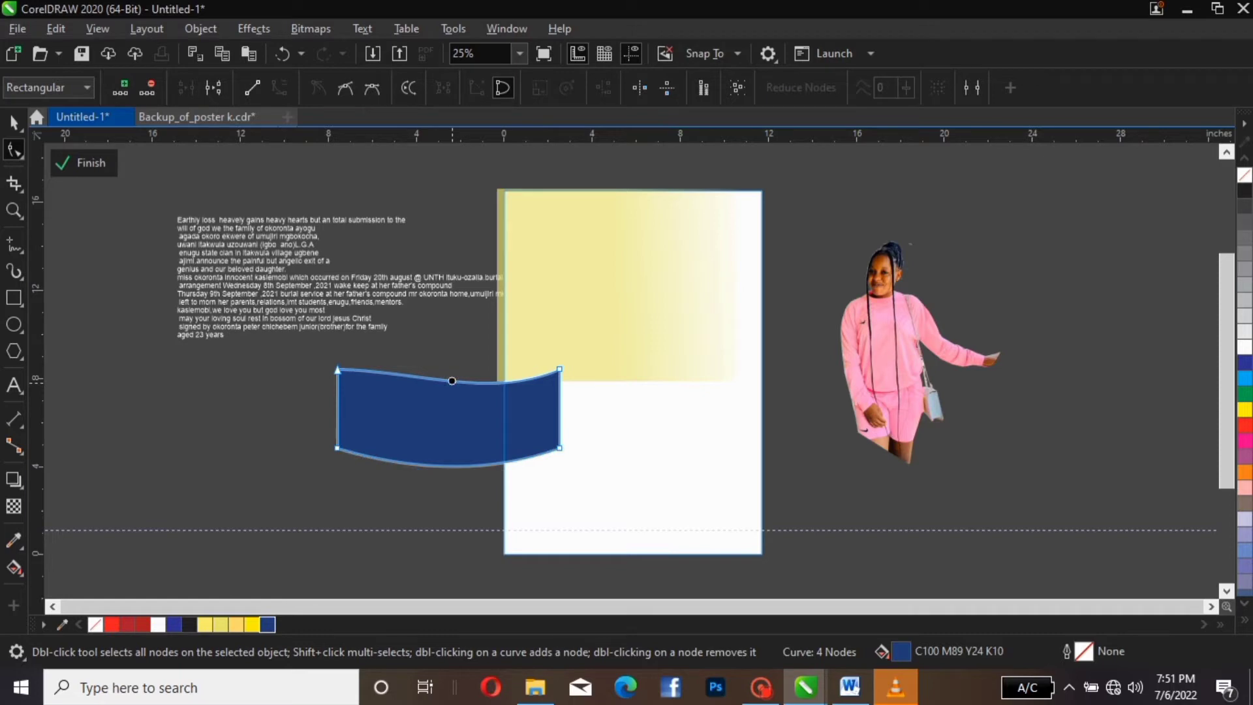
{"action": "left_click", "coordinate": [457, 382]}
{"action": "left_click", "coordinate": [337, 370]}
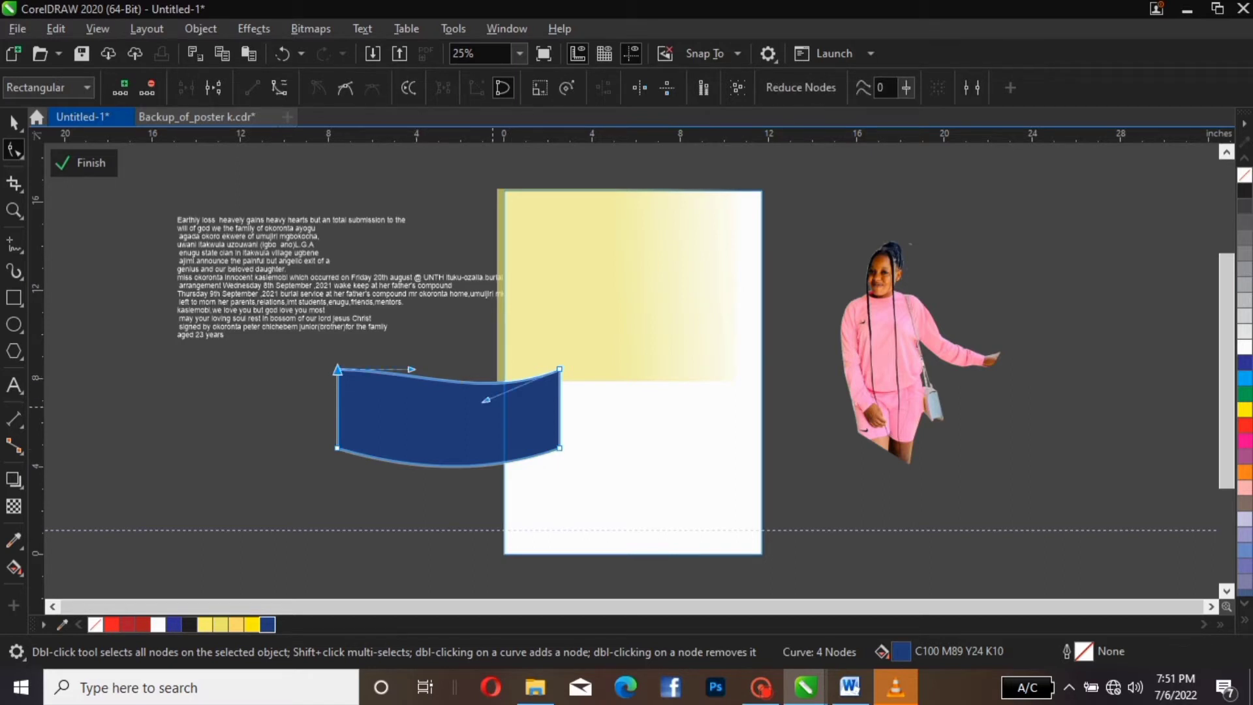
{"action": "left_click_drag", "start_coordinate": [486, 399], "coordinate": [472, 419]}
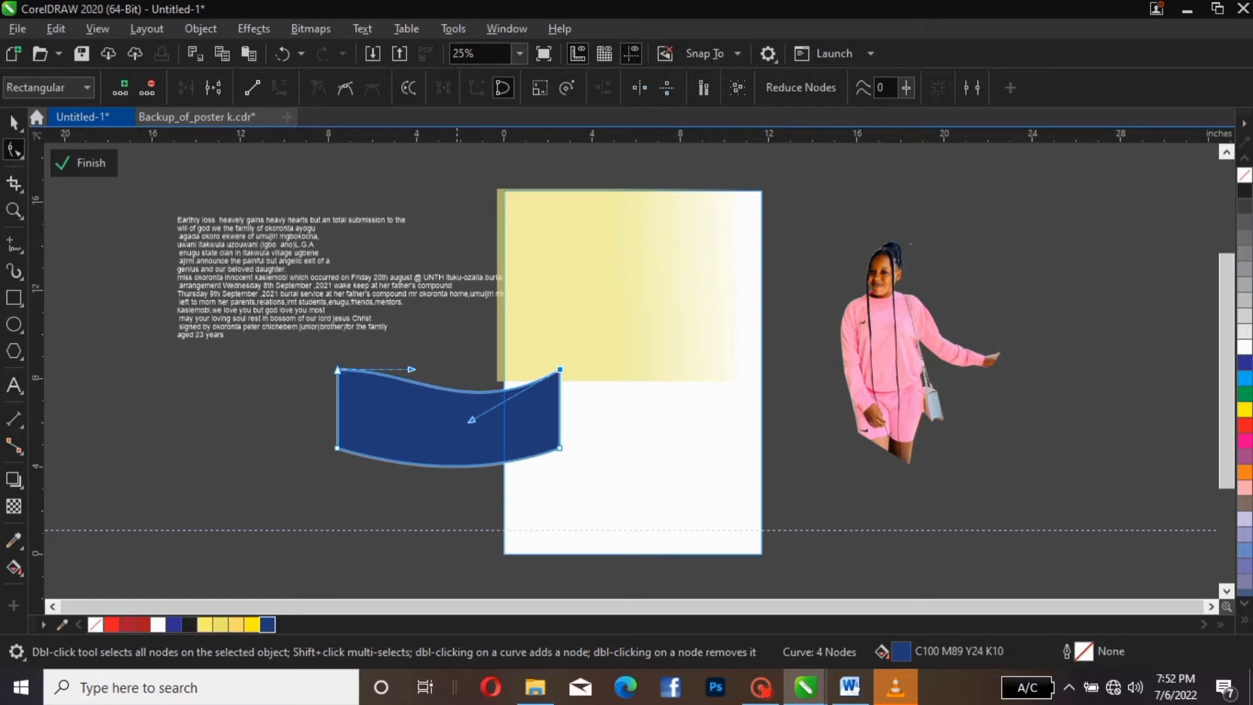
{"action": "left_click", "coordinate": [532, 450]}
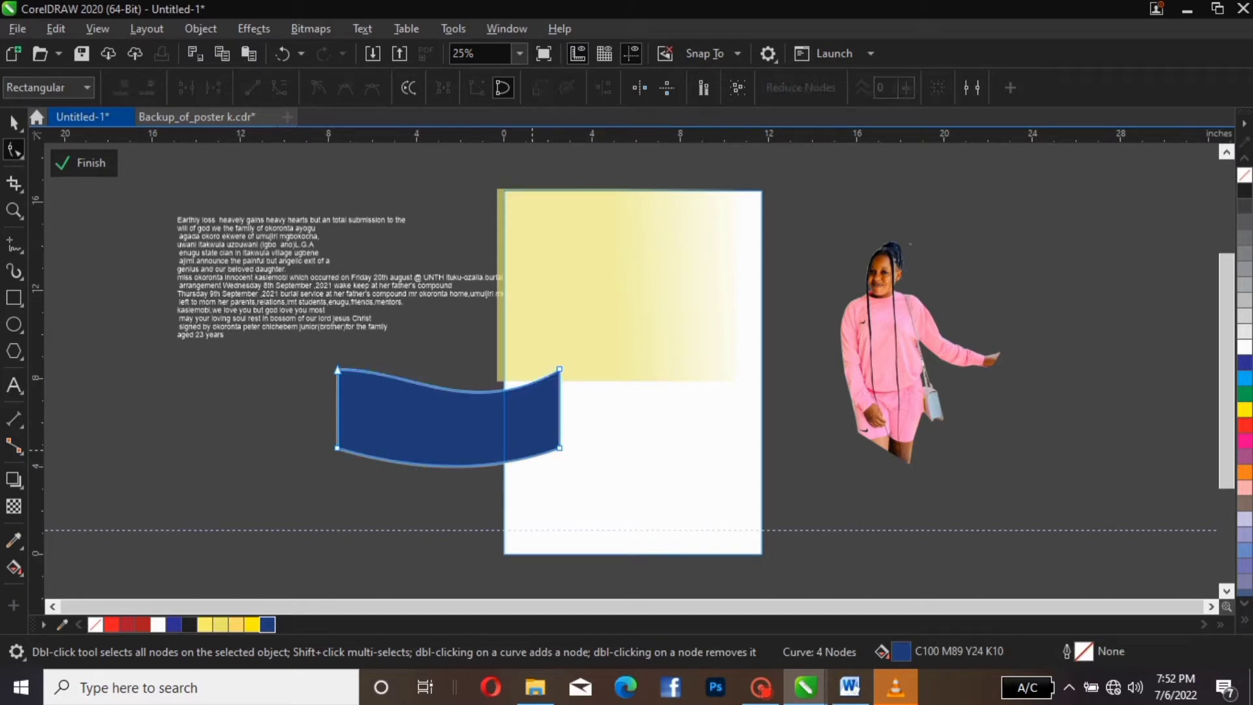
Pull the bottom curve further down and move the wavy banner up and right onto the page
{"action": "left_click", "coordinate": [473, 465]}
{"action": "left_click", "coordinate": [559, 449]}
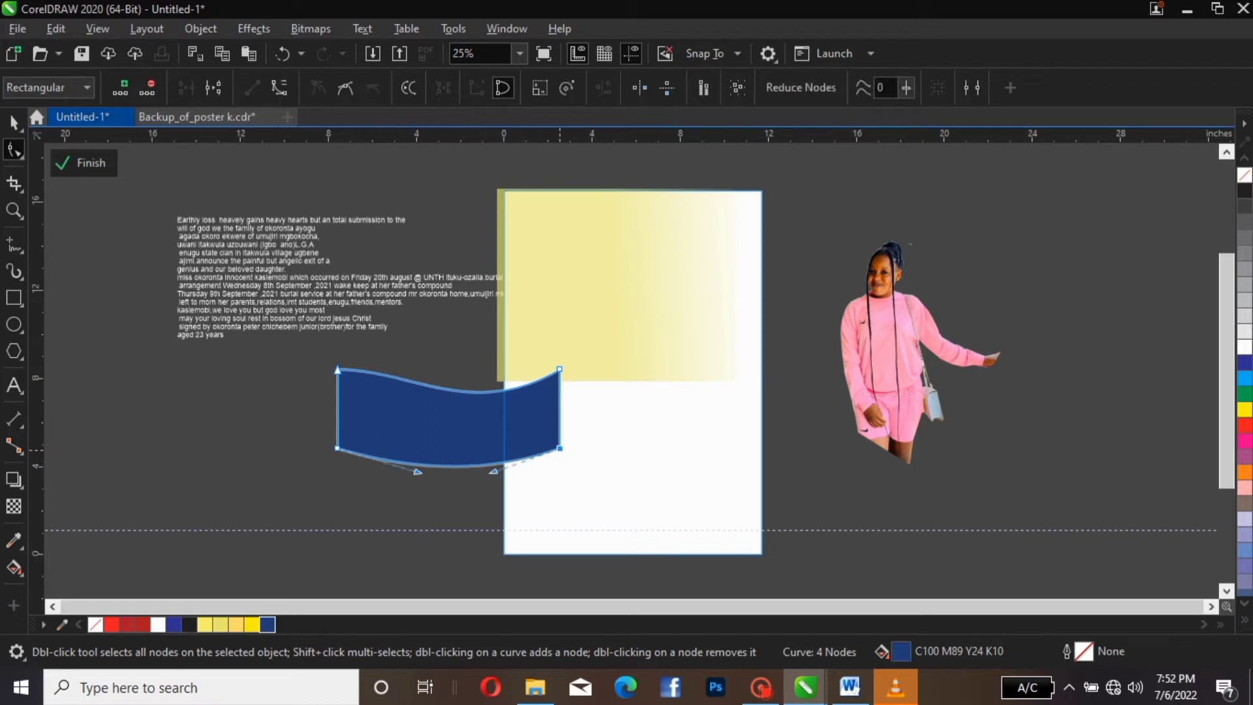
{"action": "left_click_drag", "start_coordinate": [493, 470], "coordinate": [492, 483]}
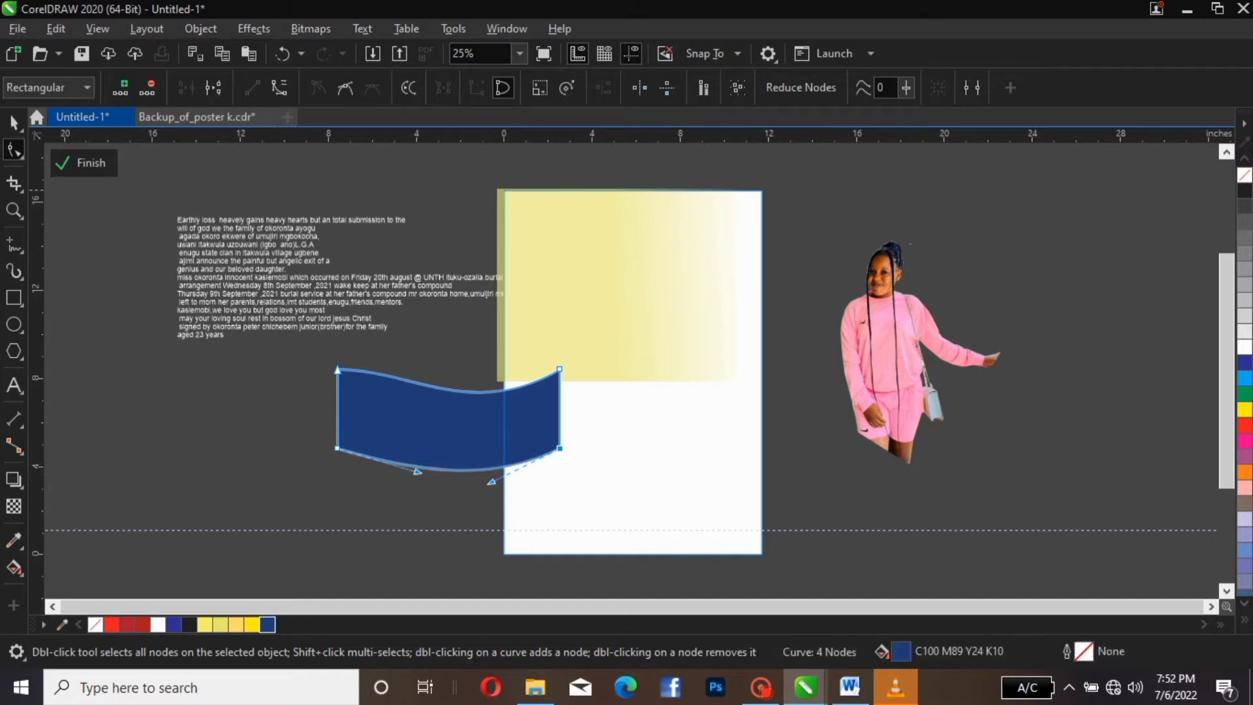
{"action": "left_click", "coordinate": [14, 122]}
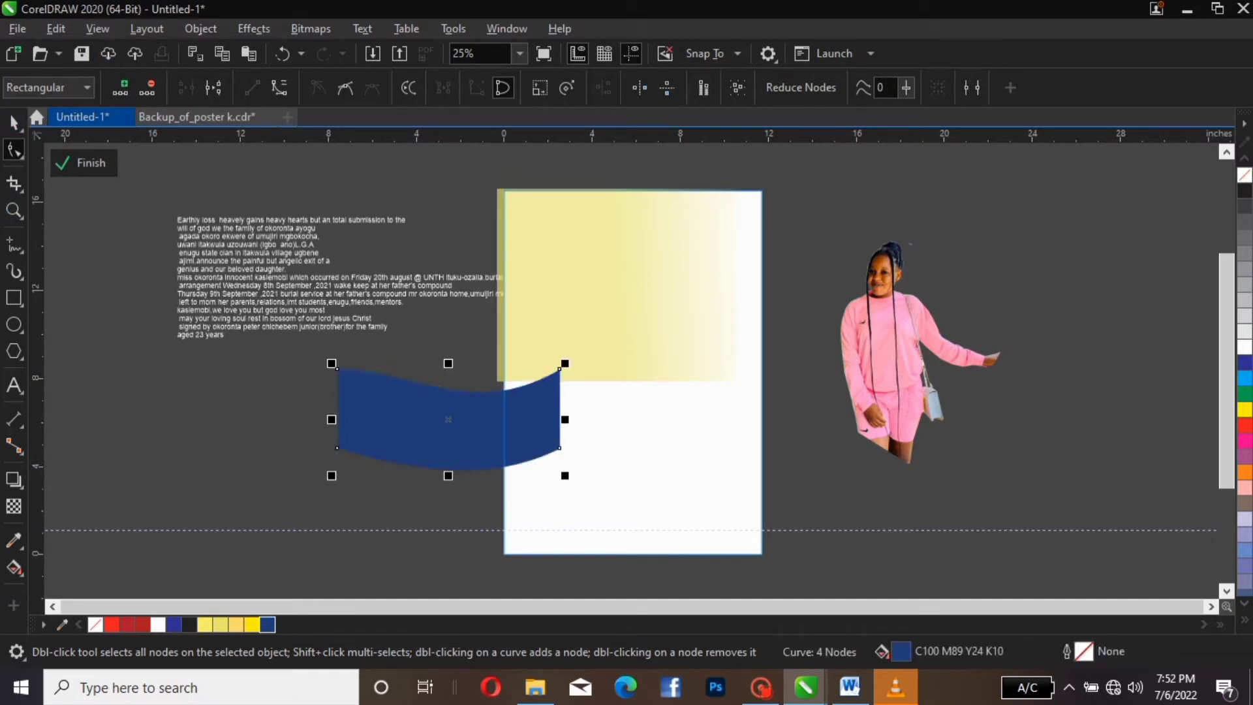
{"action": "left_click_drag", "start_coordinate": [467, 432], "coordinate": [586, 395]}
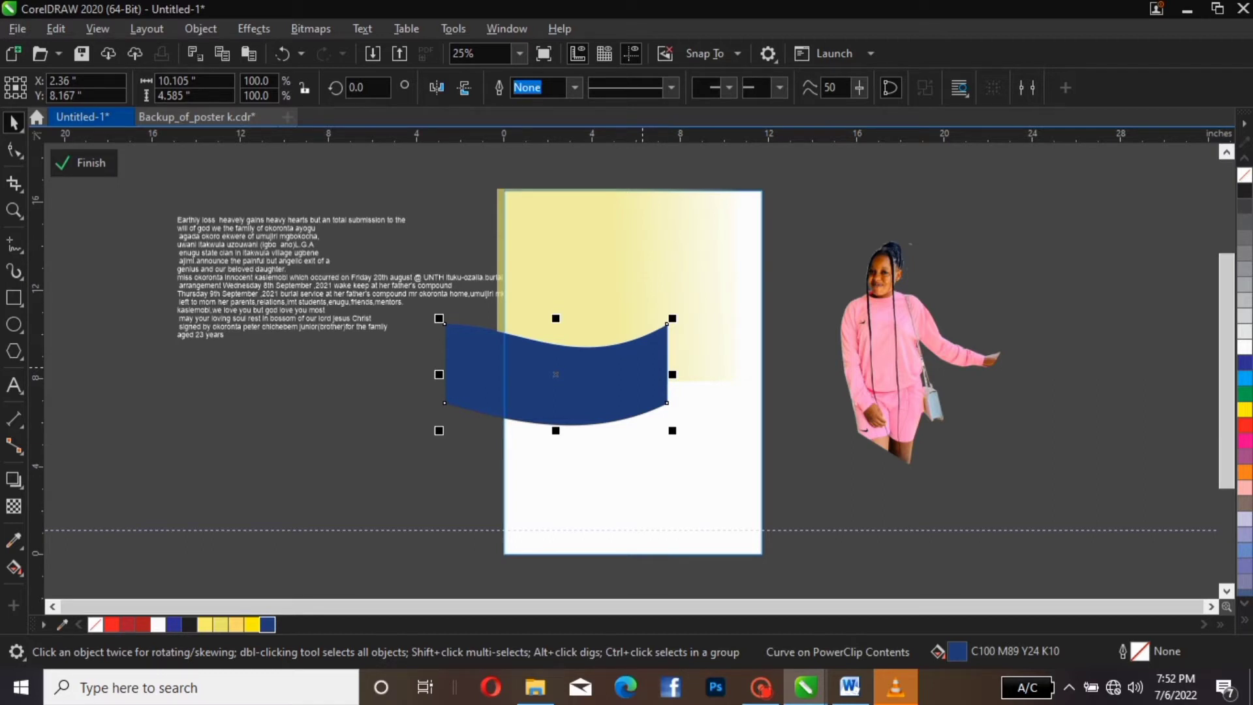
Duplicate the banner, fill the copy red, and offset the blue one to reveal a red edge
{"action": "key", "text": "ctrl+d"}
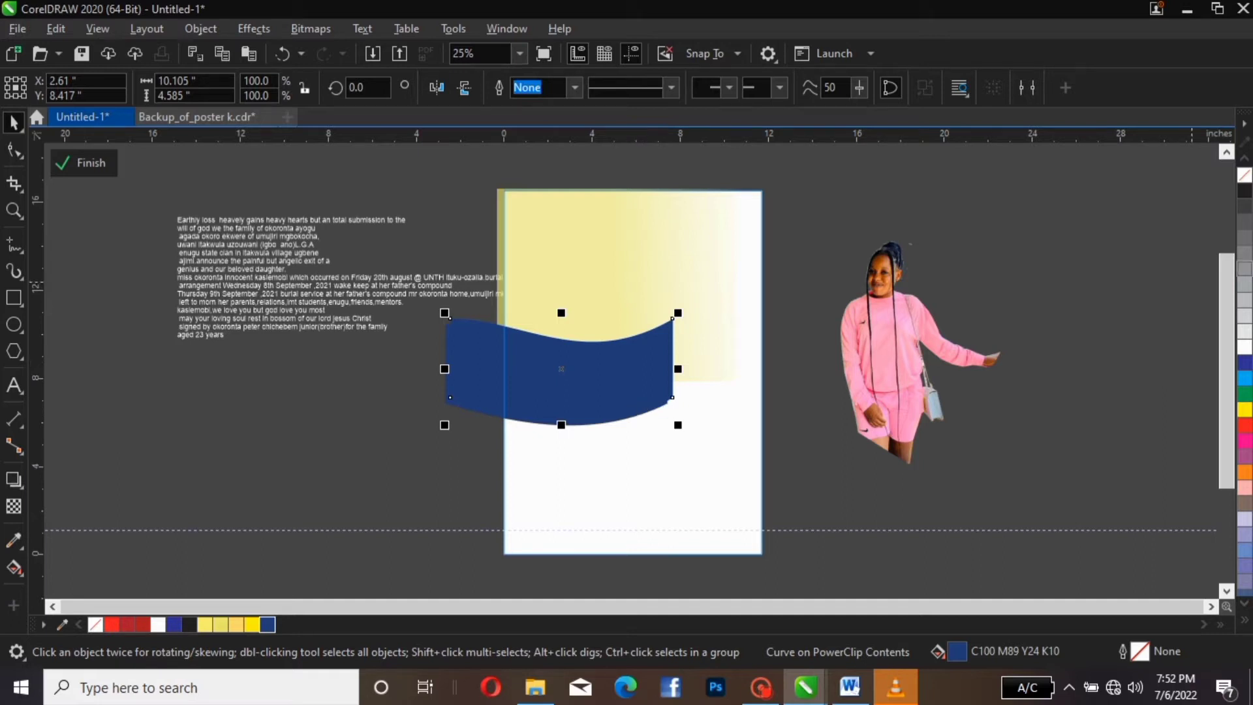
{"action": "key", "text": "Escape"}
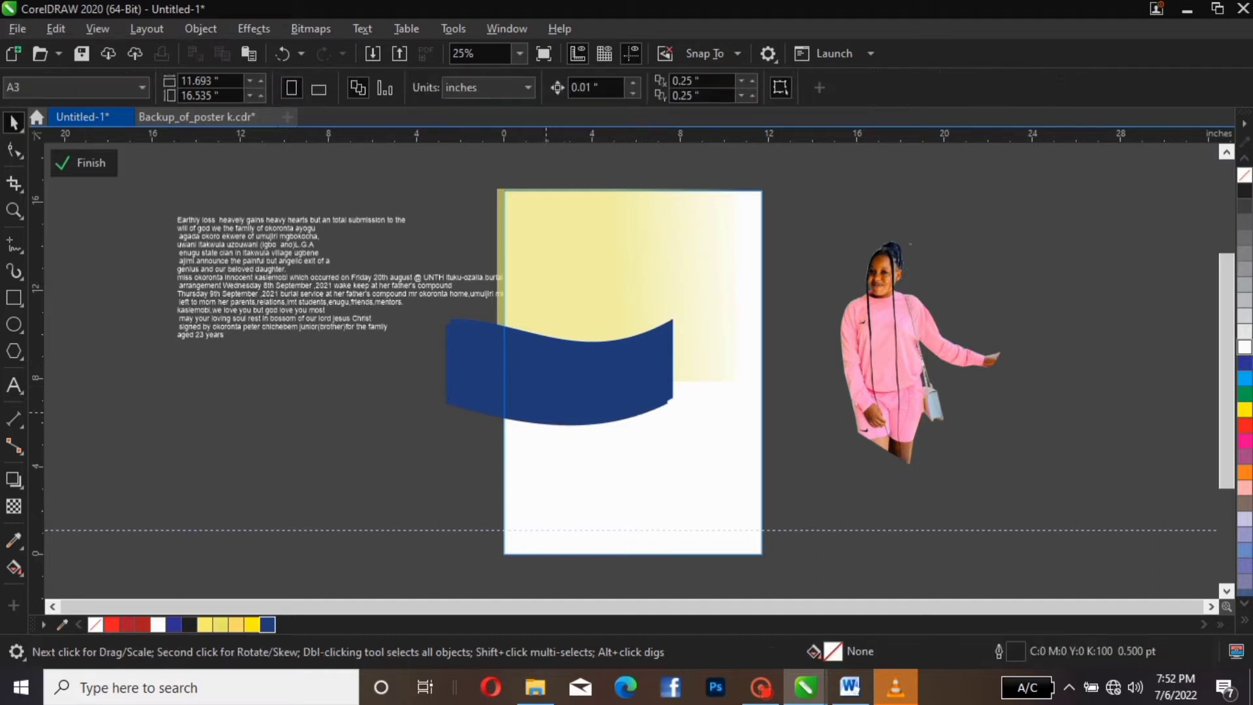
{"action": "left_click", "coordinate": [563, 417]}
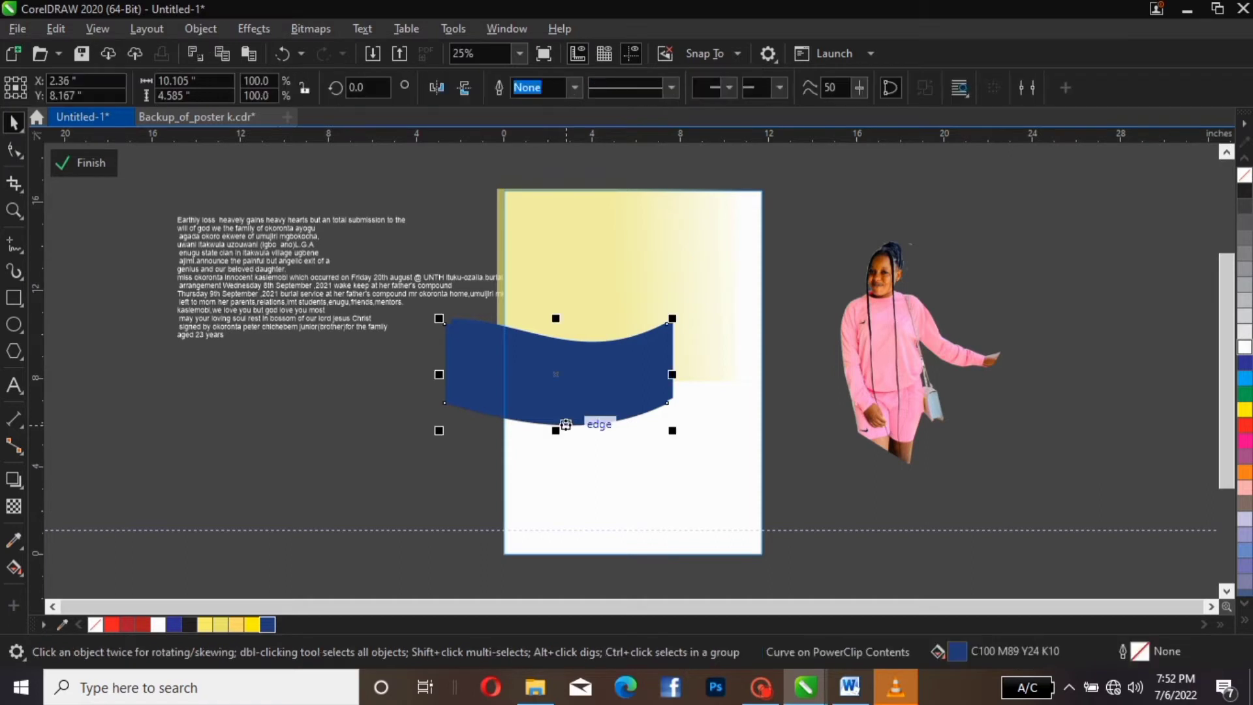
{"action": "left_click", "coordinate": [143, 624]}
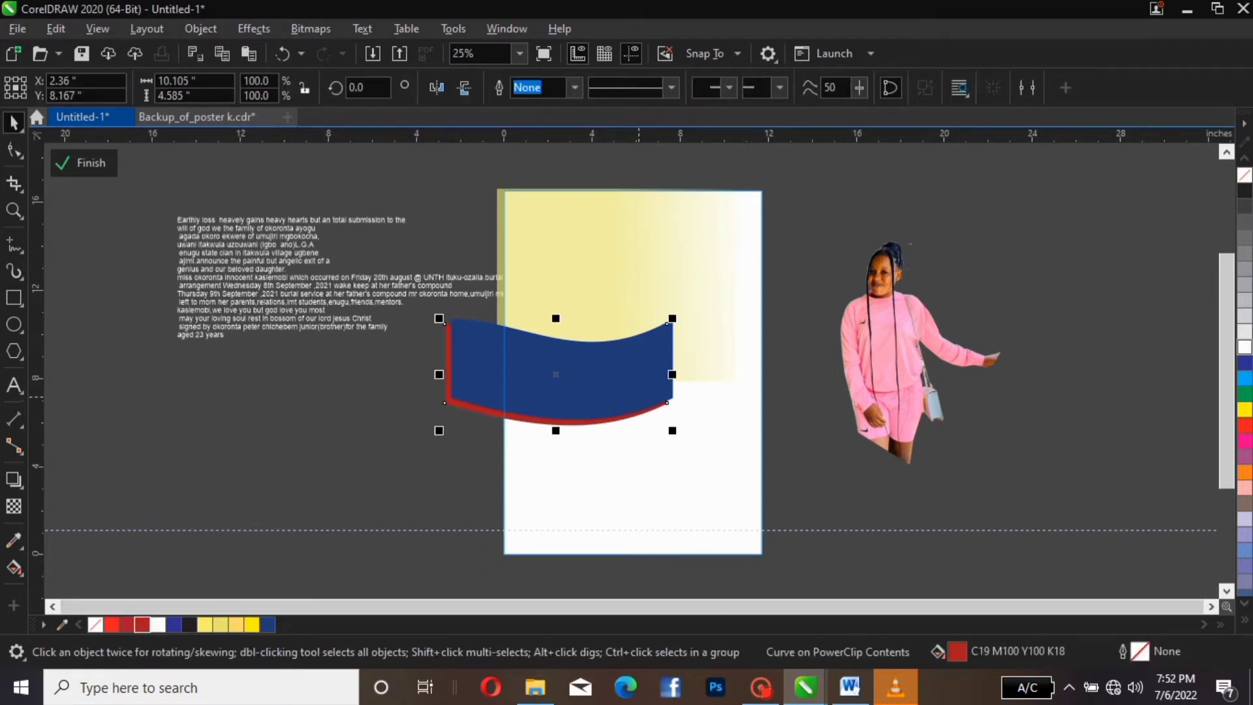
{"action": "left_click", "coordinate": [631, 393]}
{"action": "left_click_drag", "start_coordinate": [631, 380], "coordinate": [631, 382]}
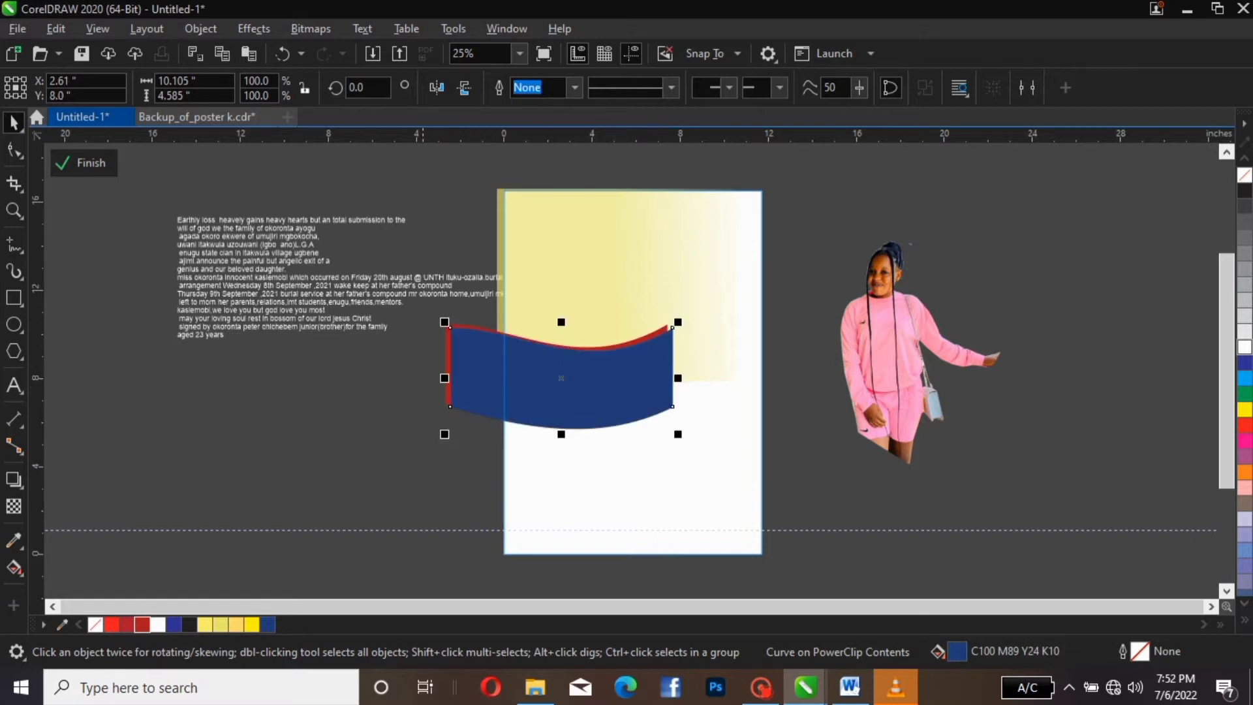
{"action": "left_click", "coordinate": [414, 379]}
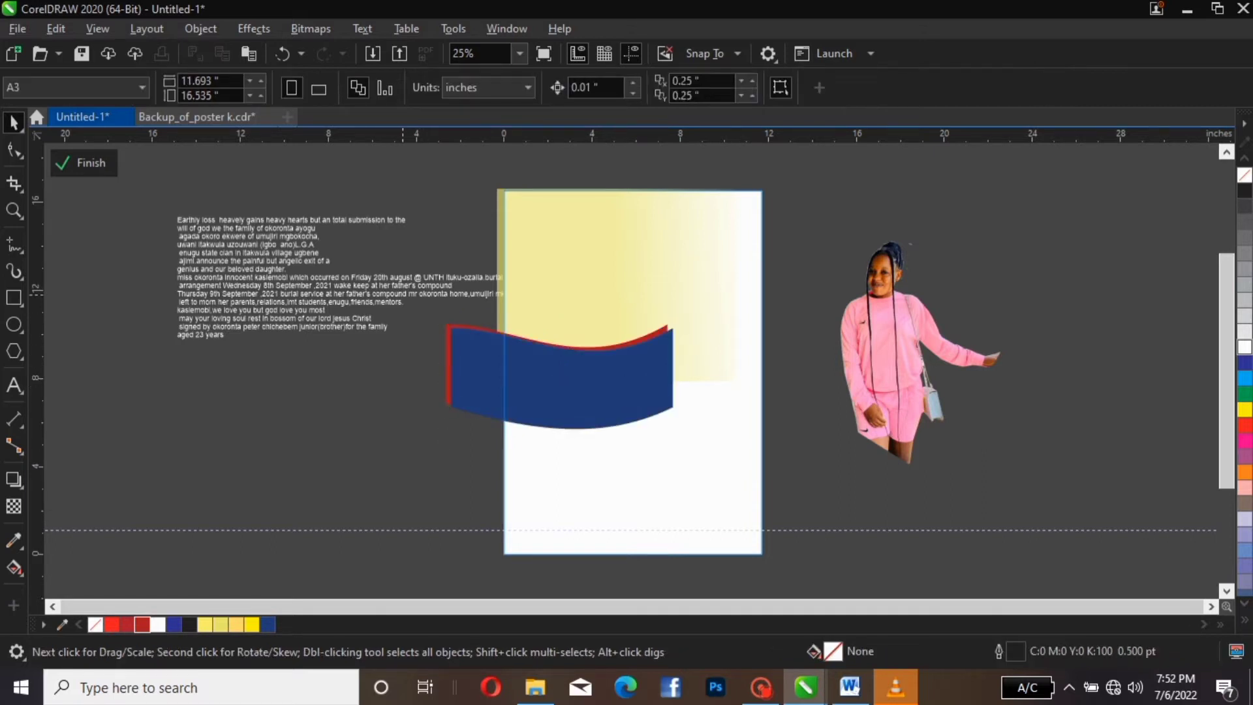
Move both banners up together, then duplicate the blue banner again
{"action": "left_click_drag", "start_coordinate": [403, 295], "coordinate": [858, 489]}
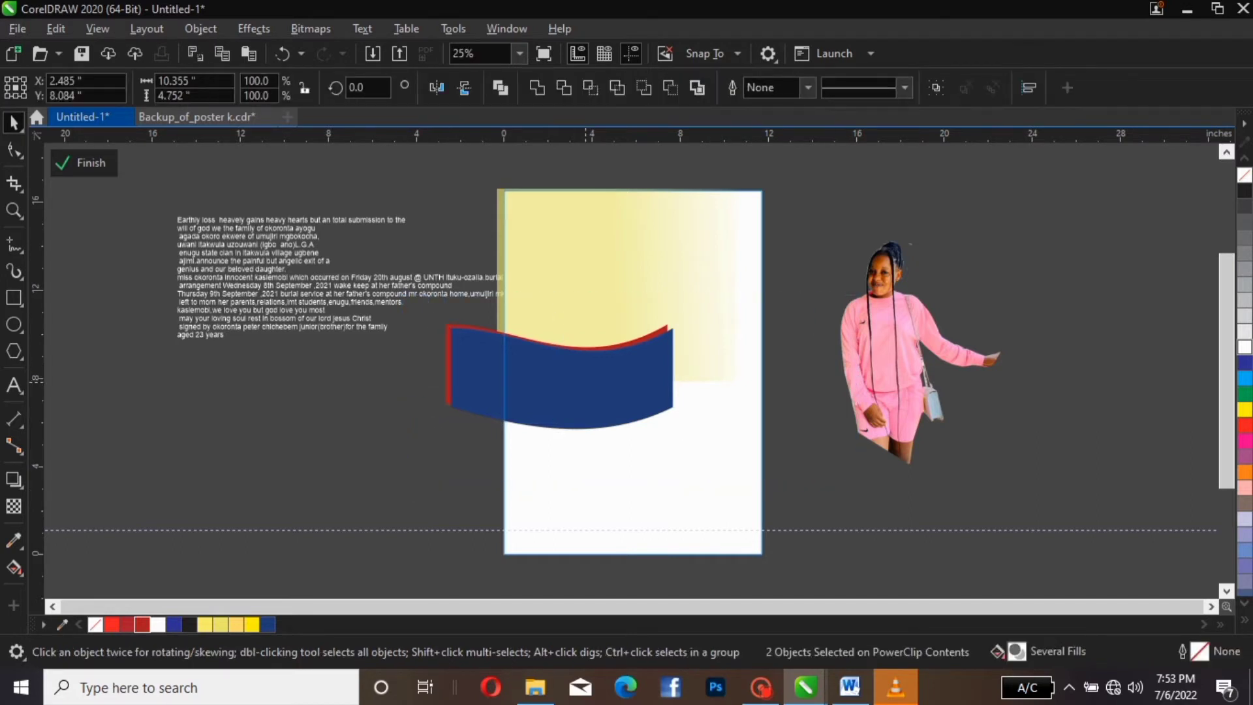
{"action": "left_click_drag", "start_coordinate": [440, 319], "coordinate": [443, 301]}
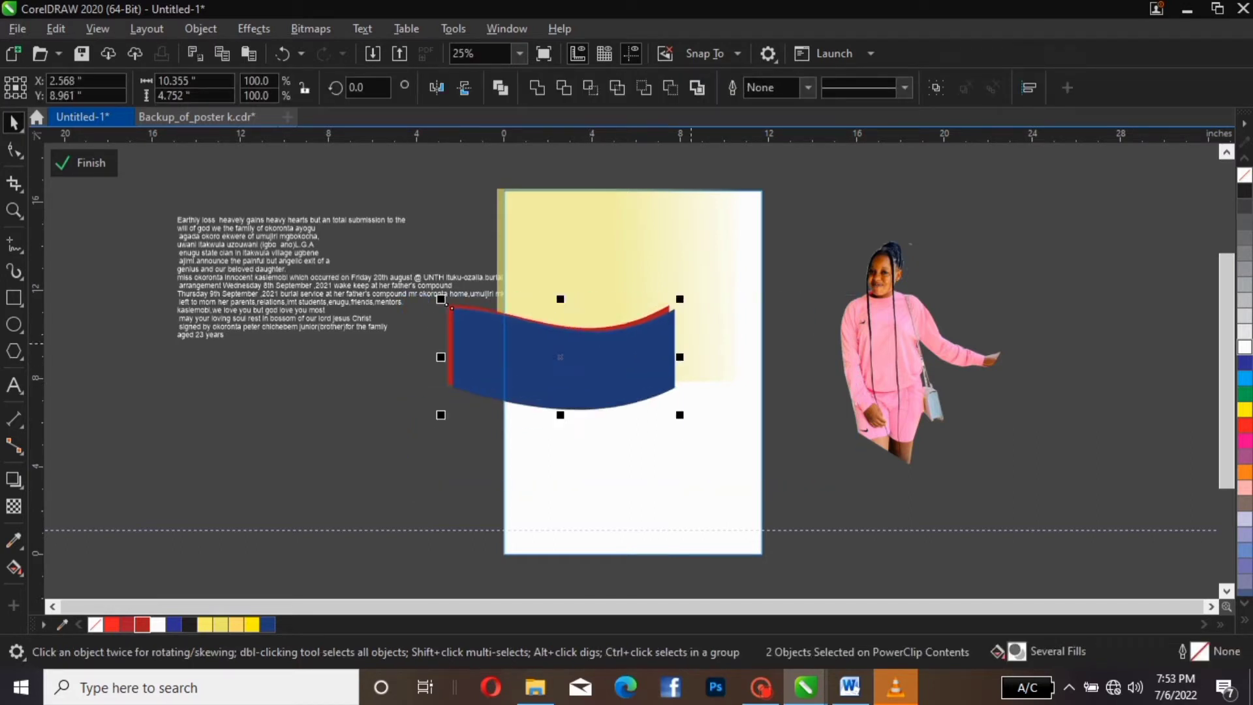
{"action": "key", "text": "Escape"}
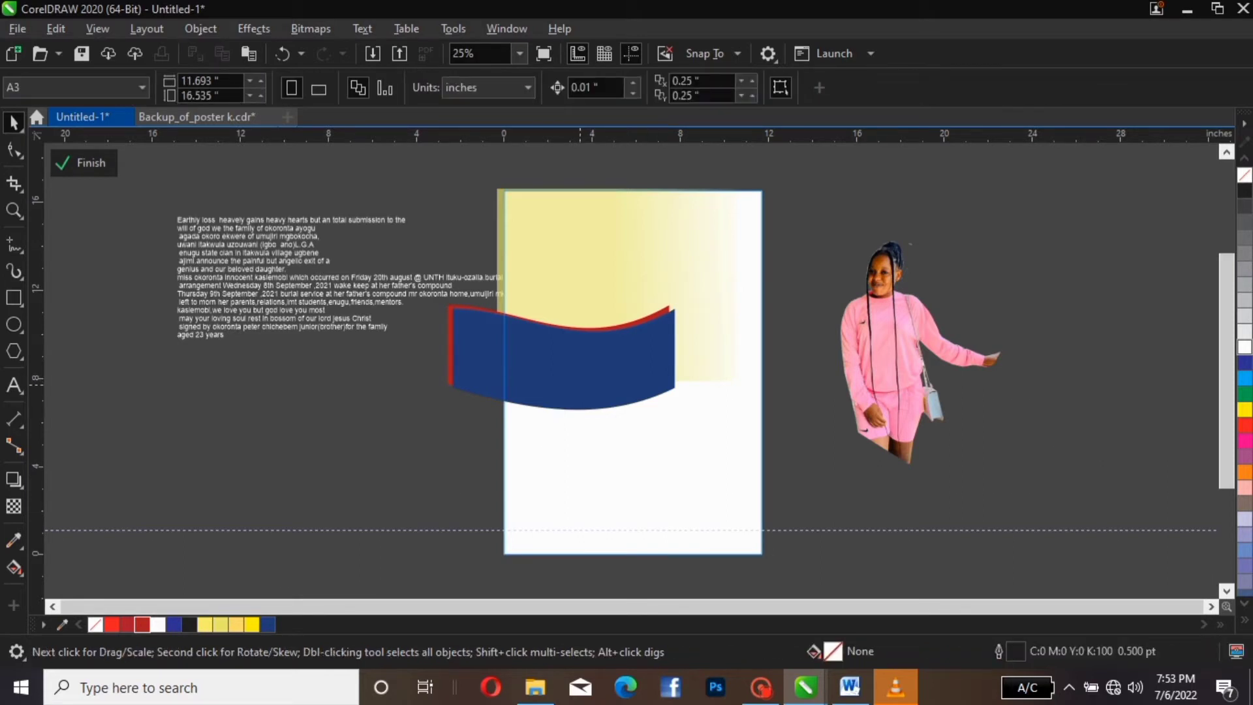
{"action": "left_click", "coordinate": [580, 385]}
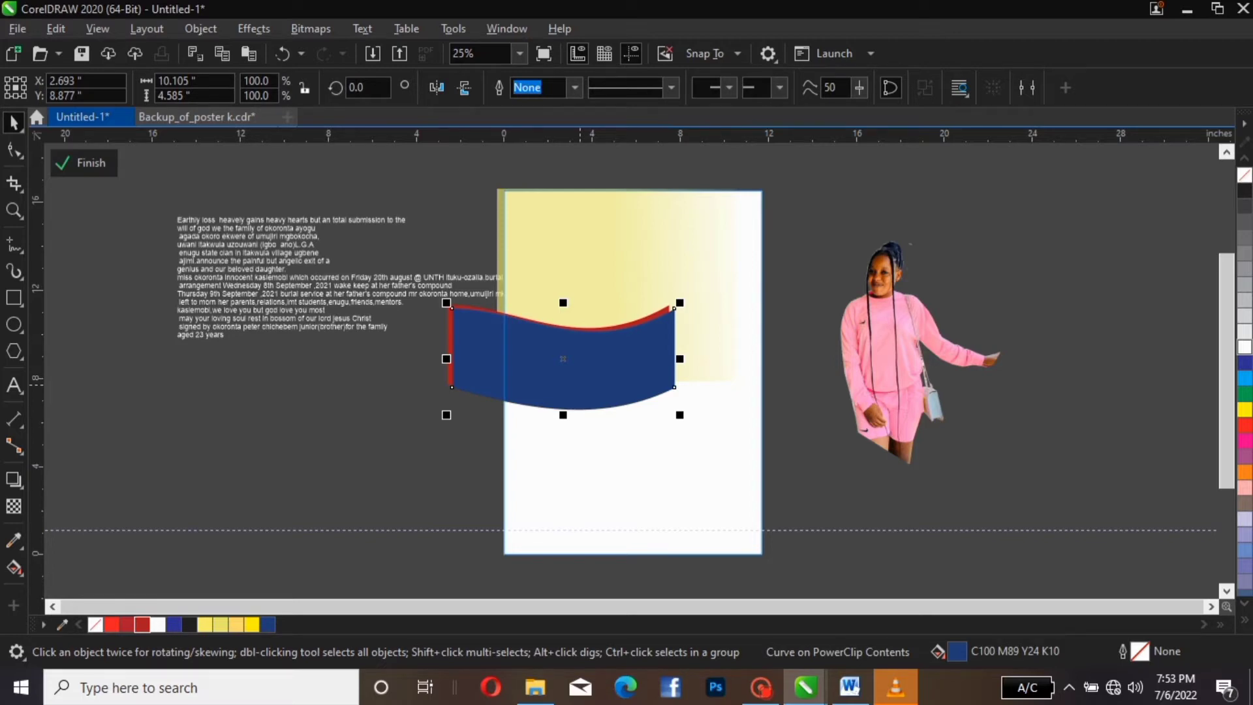
{"action": "key", "text": "ctrl+d"}
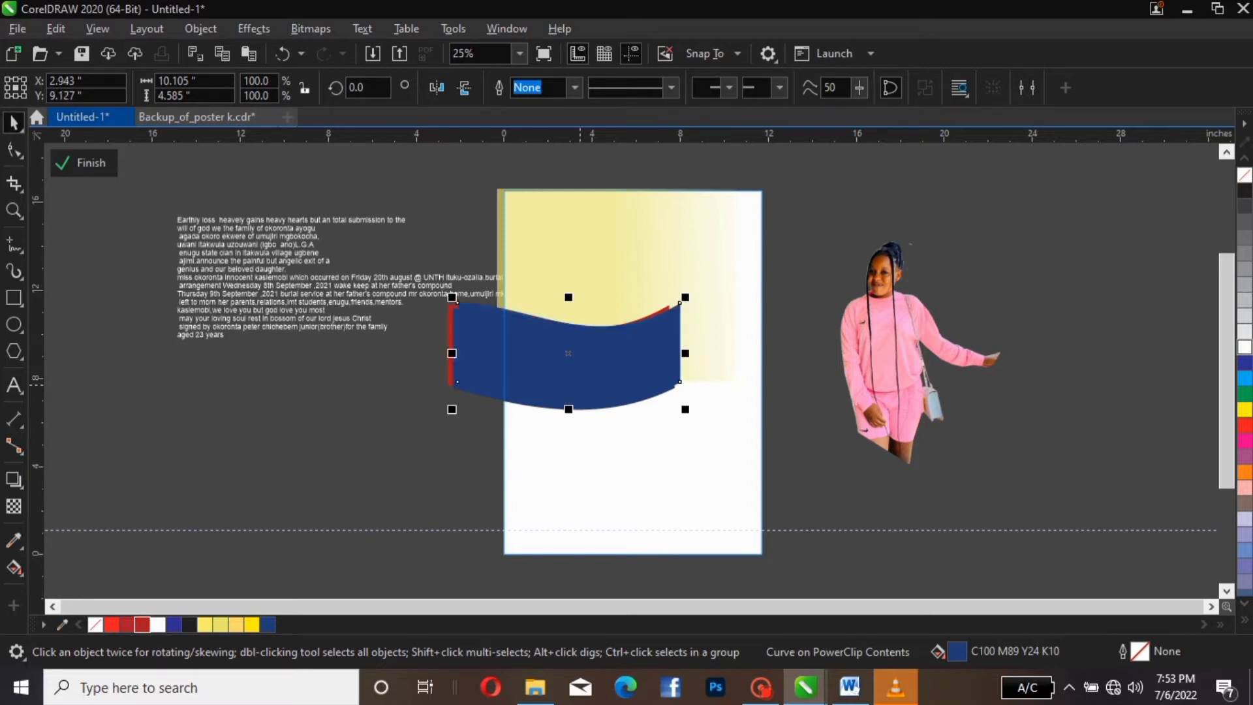
Move the new copy down-left, fill it red, and tilt it about 30°
{"action": "left_click_drag", "start_coordinate": [568, 353], "coordinate": [440, 419]}
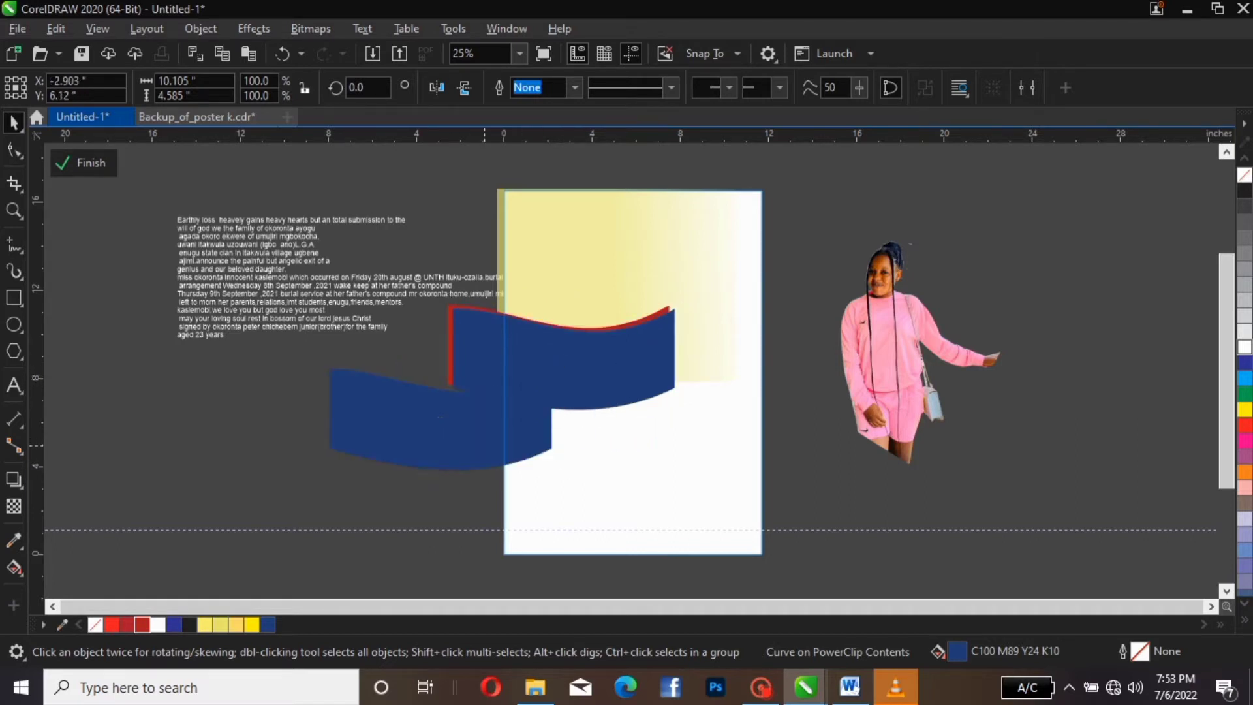
{"action": "left_click", "coordinate": [522, 382]}
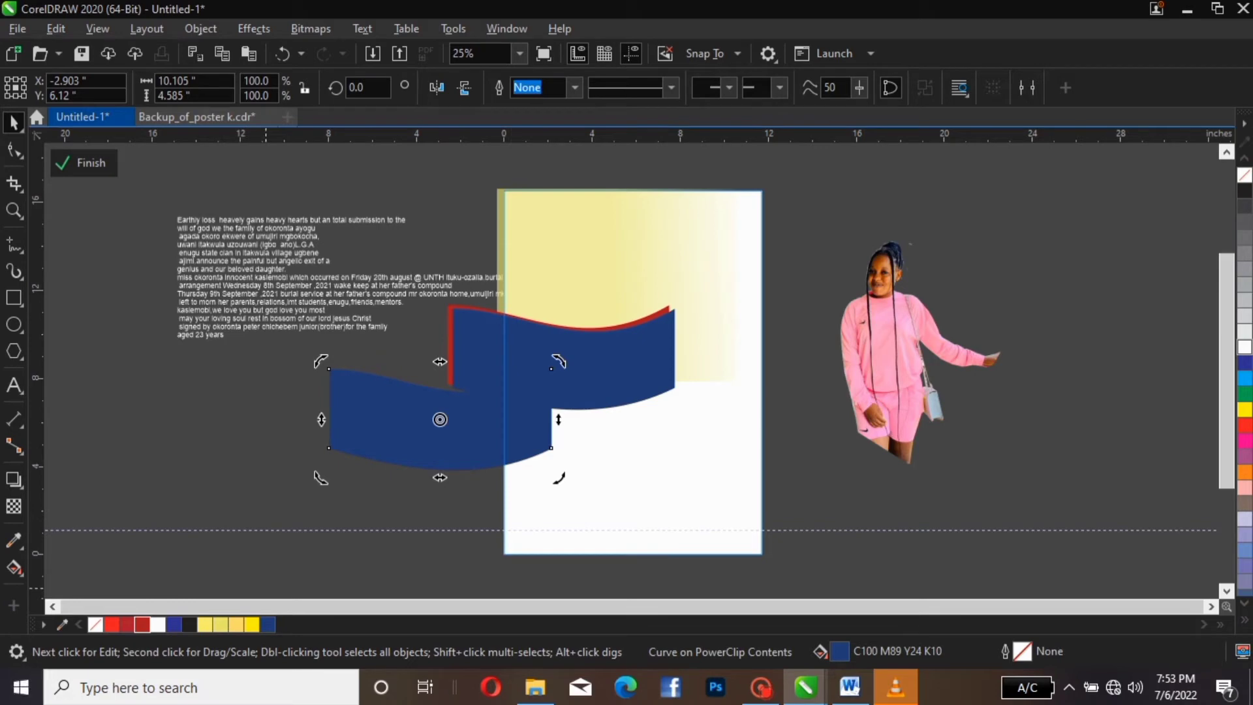
{"action": "left_click", "coordinate": [142, 625]}
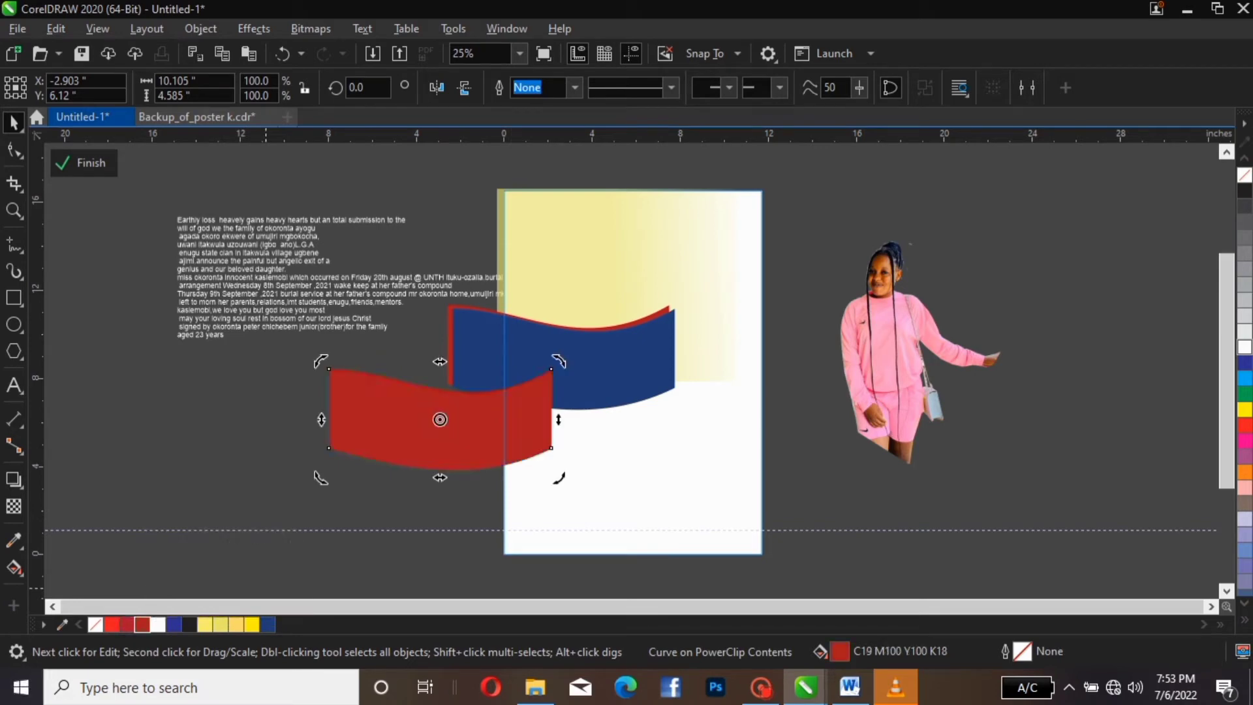
{"action": "left_click", "coordinate": [497, 429]}
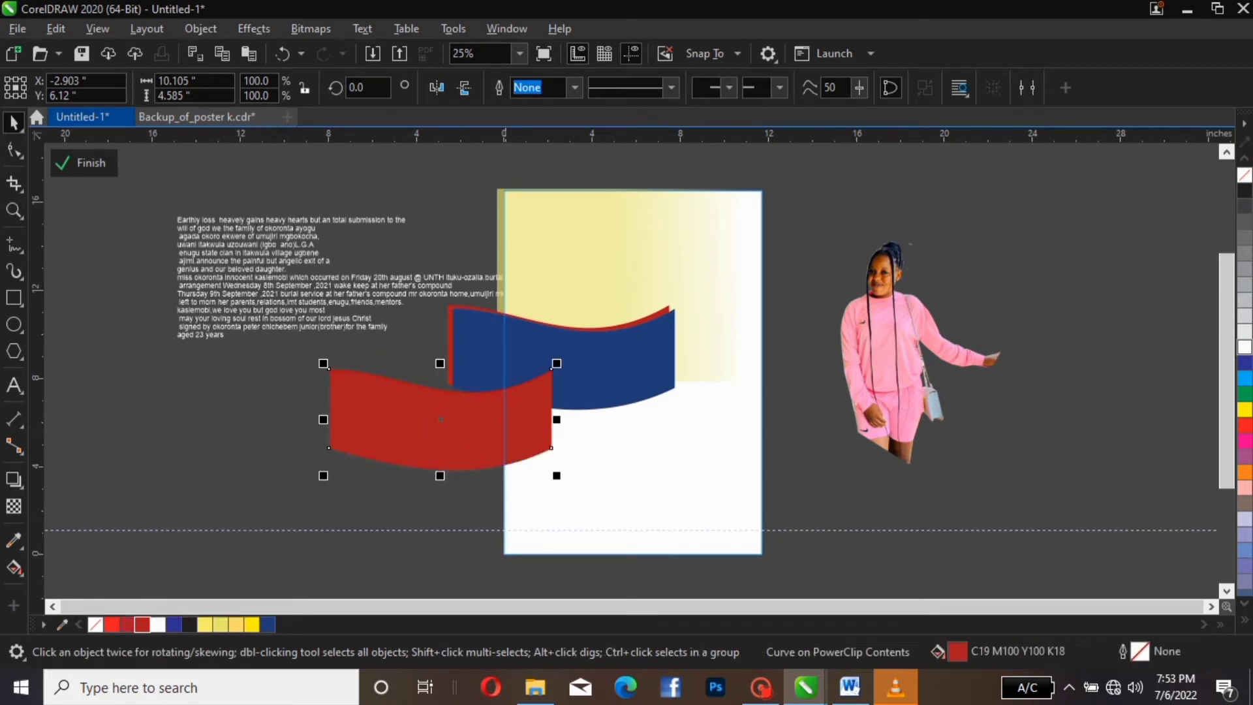
{"action": "left_click", "coordinate": [503, 427]}
{"action": "left_click_drag", "start_coordinate": [557, 364], "coordinate": [559, 282]}
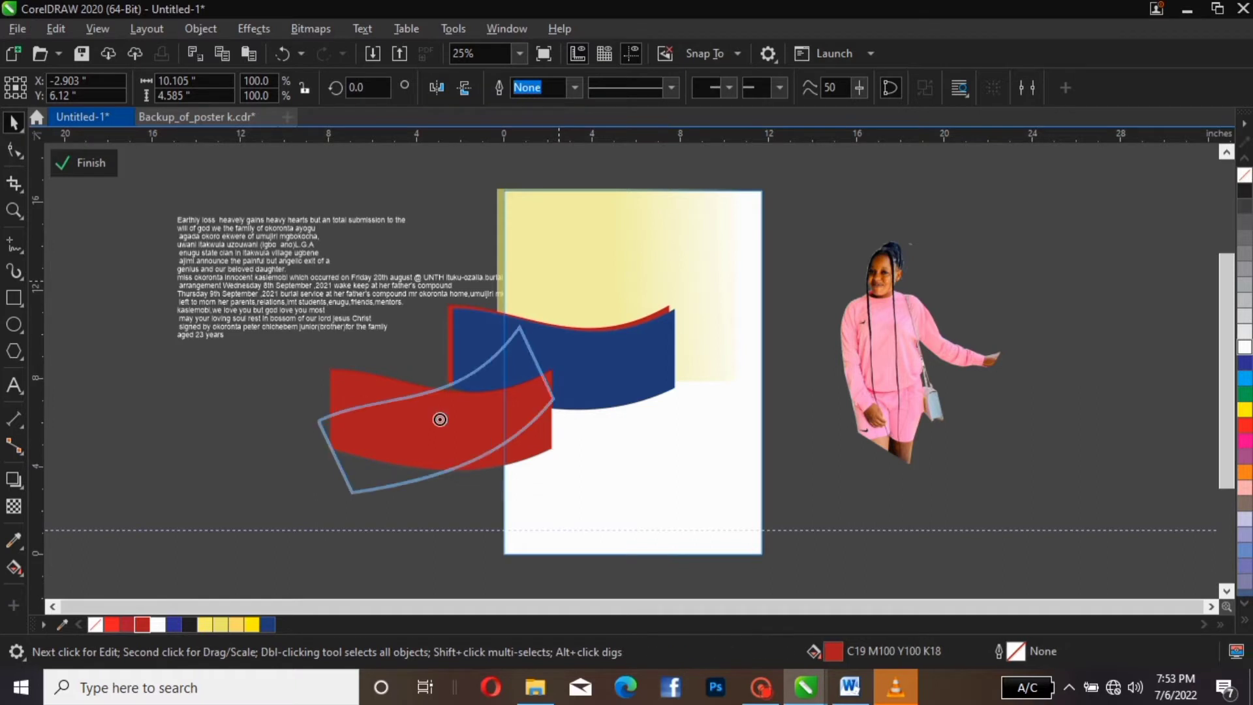
{"action": "left_click_drag", "start_coordinate": [520, 327], "coordinate": [530, 355]}
Tilt the red wave to about 45°, lower it, and send it behind the blue banner
{"action": "left_click_drag", "start_coordinate": [511, 397], "coordinate": [551, 390]}
{"action": "left_click", "coordinate": [568, 352]}
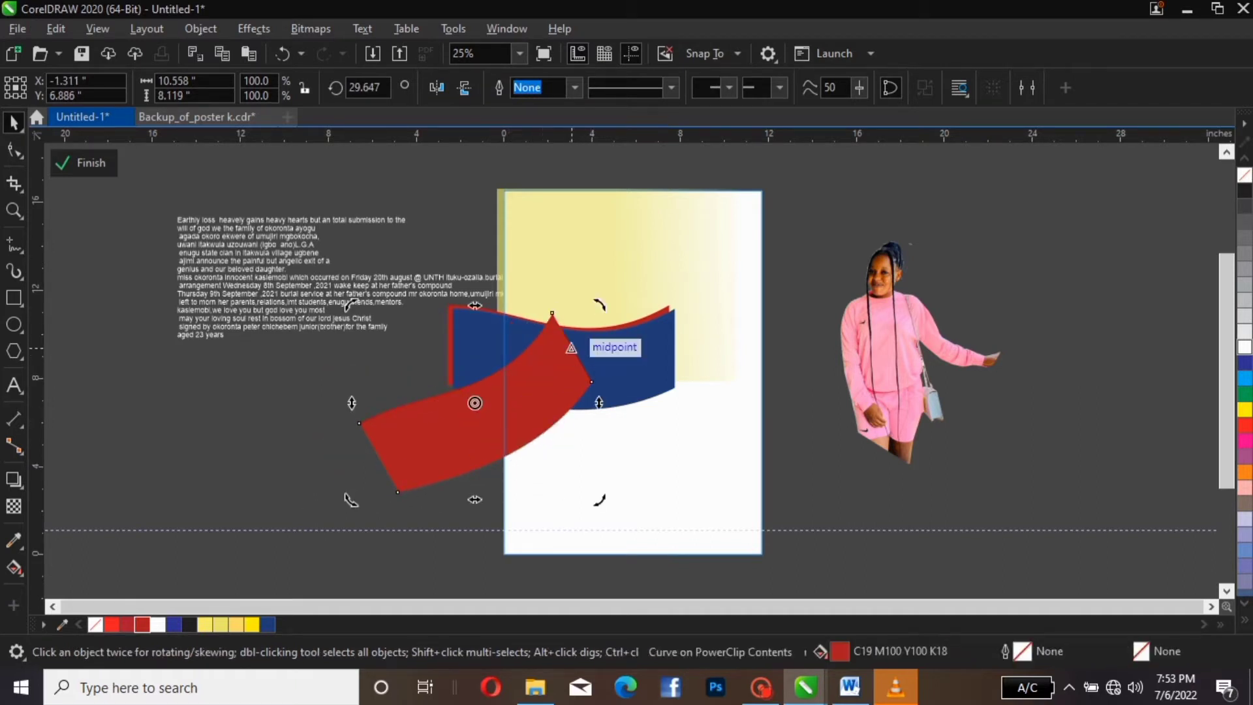
{"action": "left_click_drag", "start_coordinate": [597, 307], "coordinate": [576, 269]}
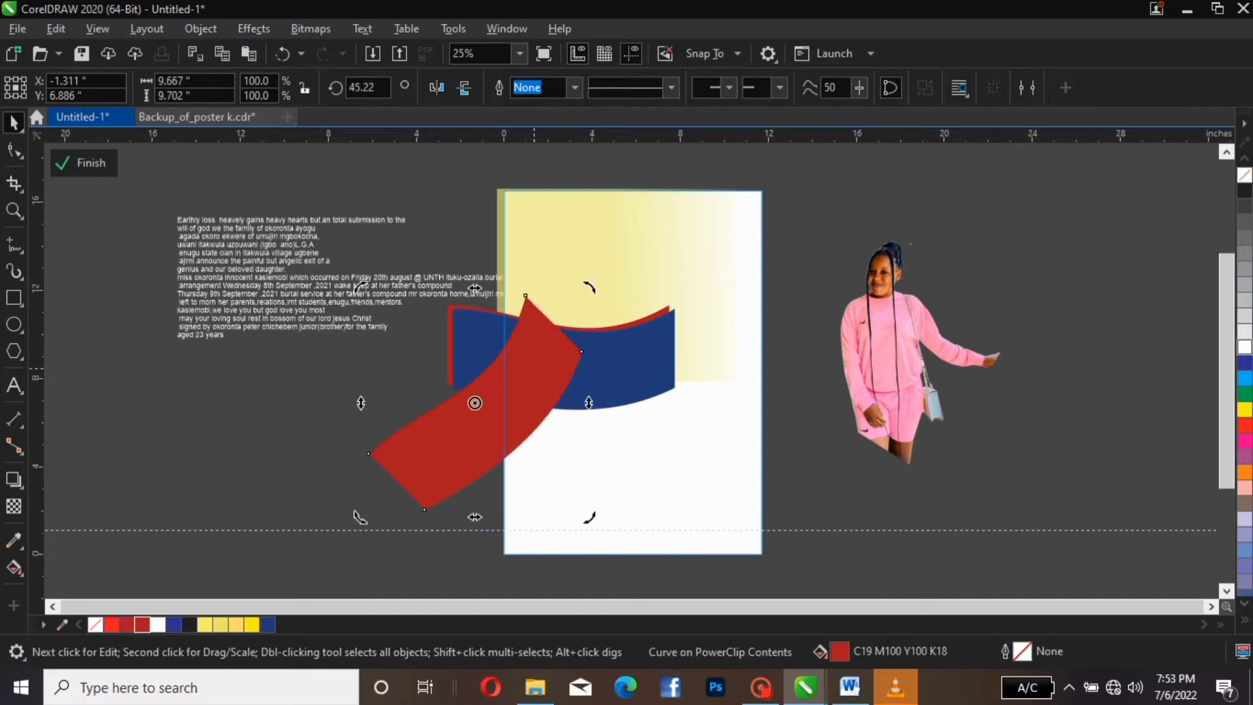
{"action": "left_click_drag", "start_coordinate": [533, 430], "coordinate": [530, 460]}
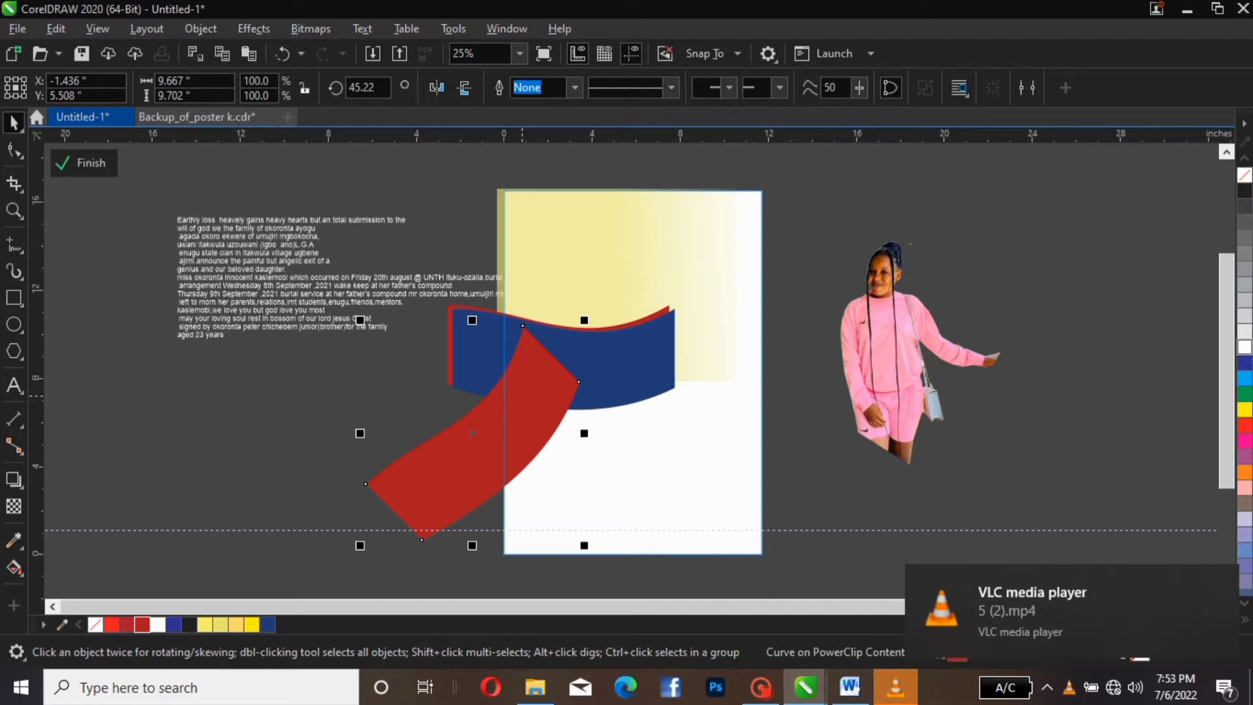
{"action": "key", "text": "ctrl+Page_Down"}
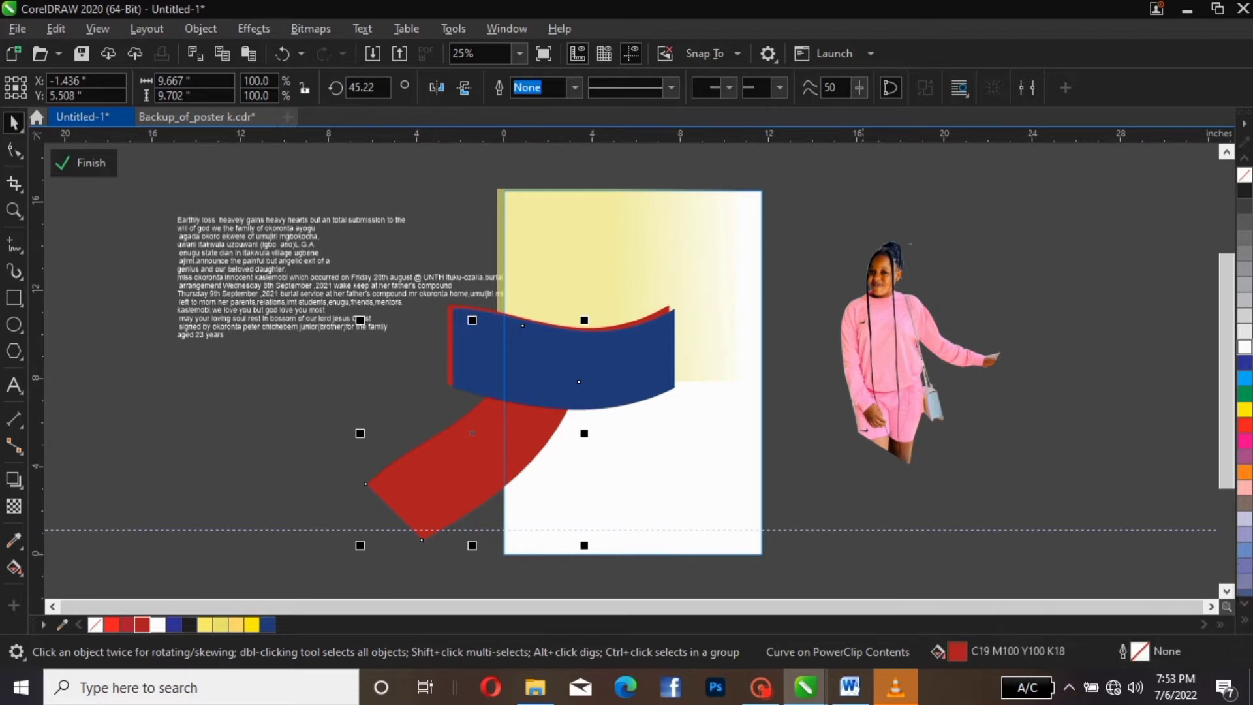
{"action": "left_click", "coordinate": [889, 322]}
Move the girl's photo onto the page in front, enlarge it to about 84%, and nudge it up-right
{"action": "left_click_drag", "start_coordinate": [1001, 465], "coordinate": [824, 534]}
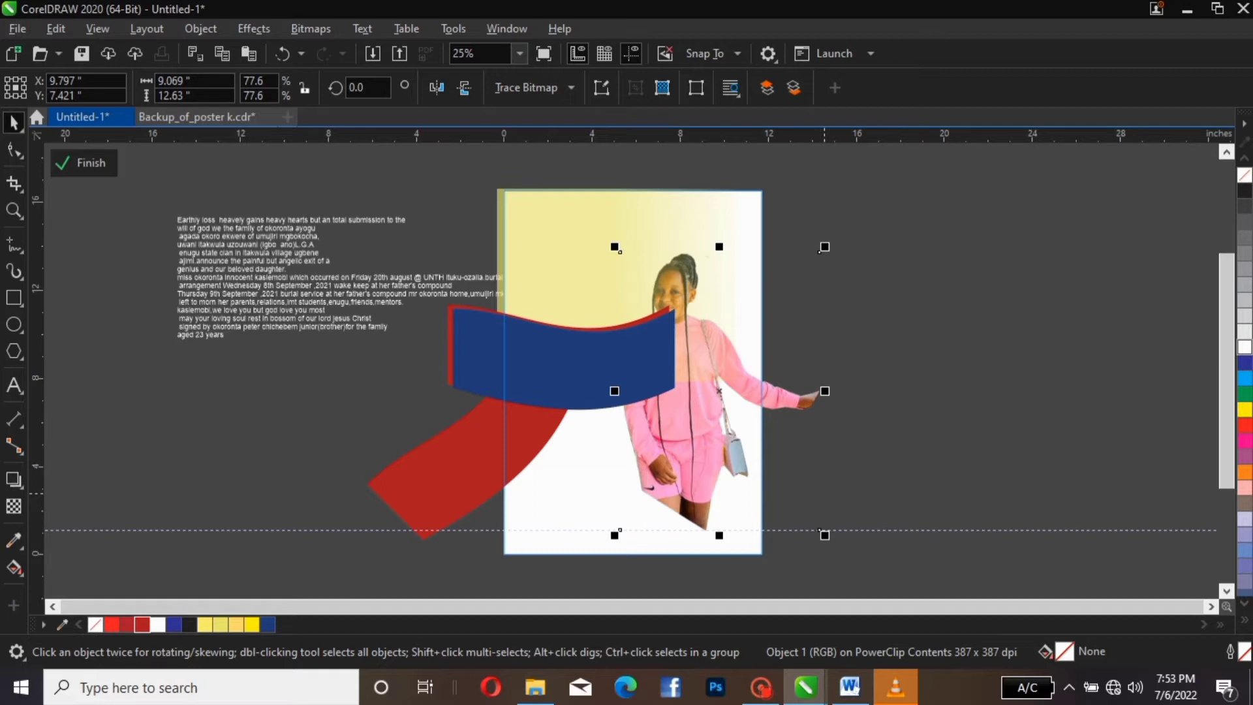
{"action": "key", "text": "shift+Page_Up"}
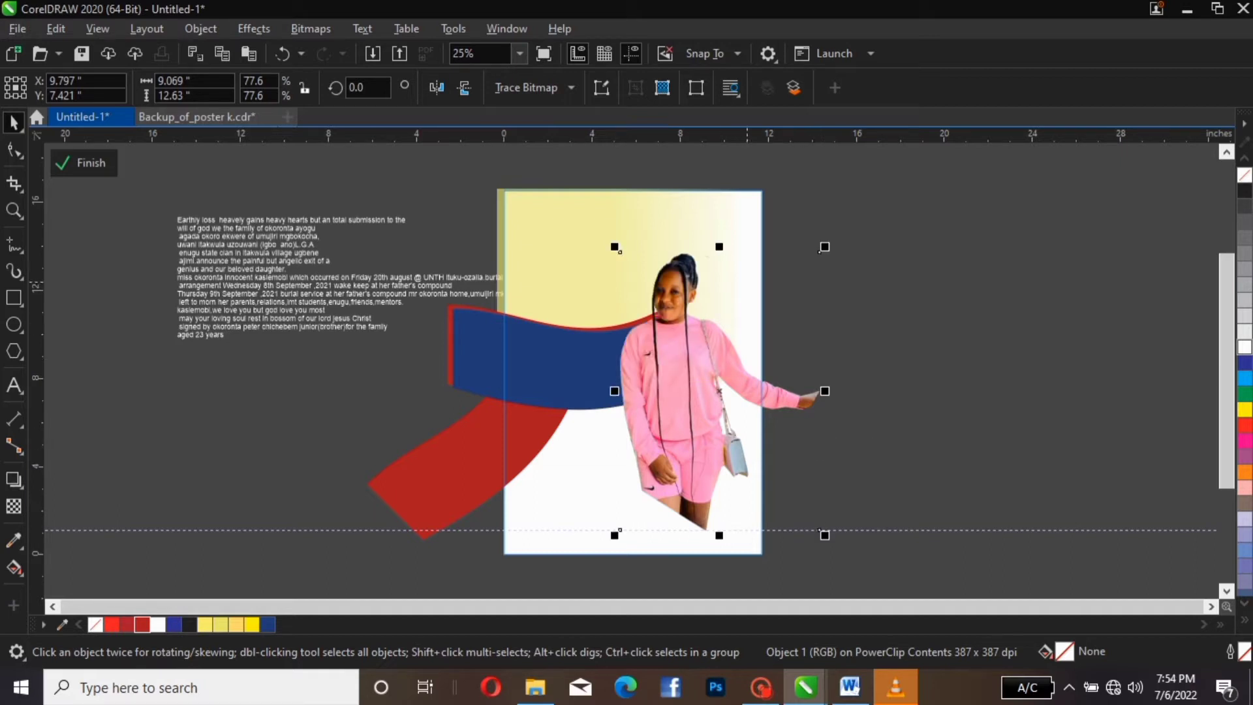
{"action": "left_click_drag", "start_coordinate": [824, 248], "coordinate": [838, 225]}
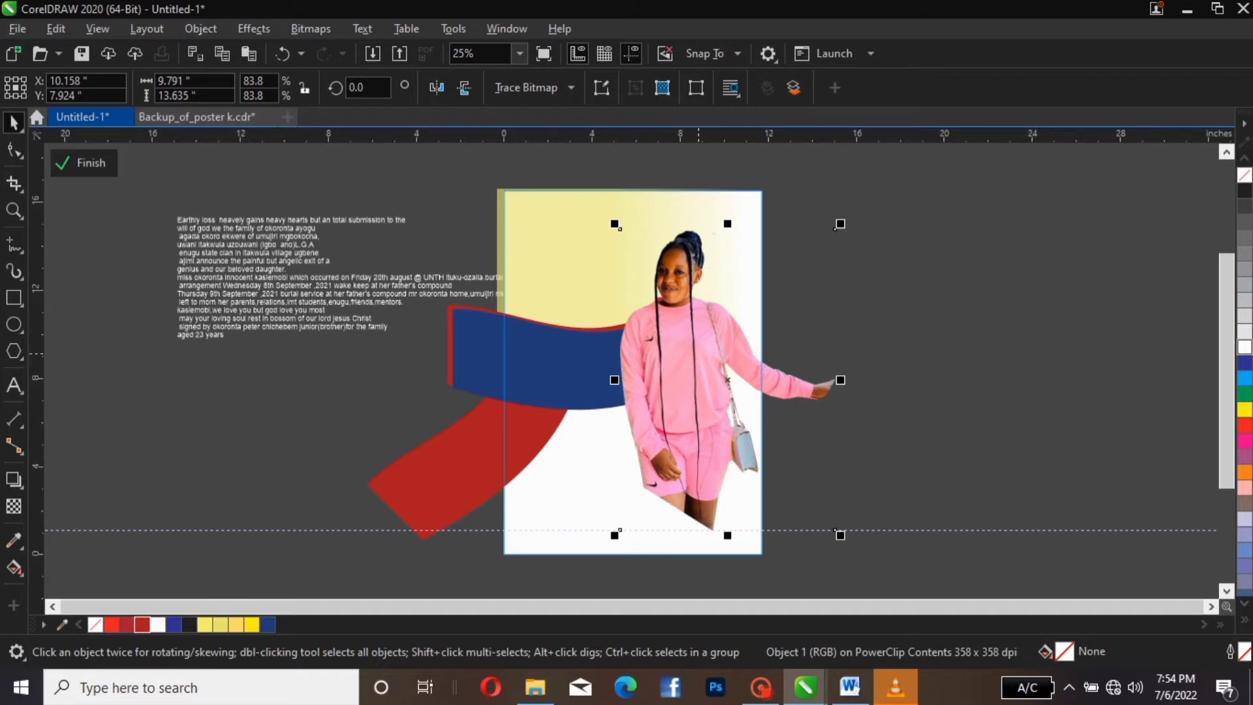
{"action": "left_click_drag", "start_coordinate": [698, 354], "coordinate": [705, 347]}
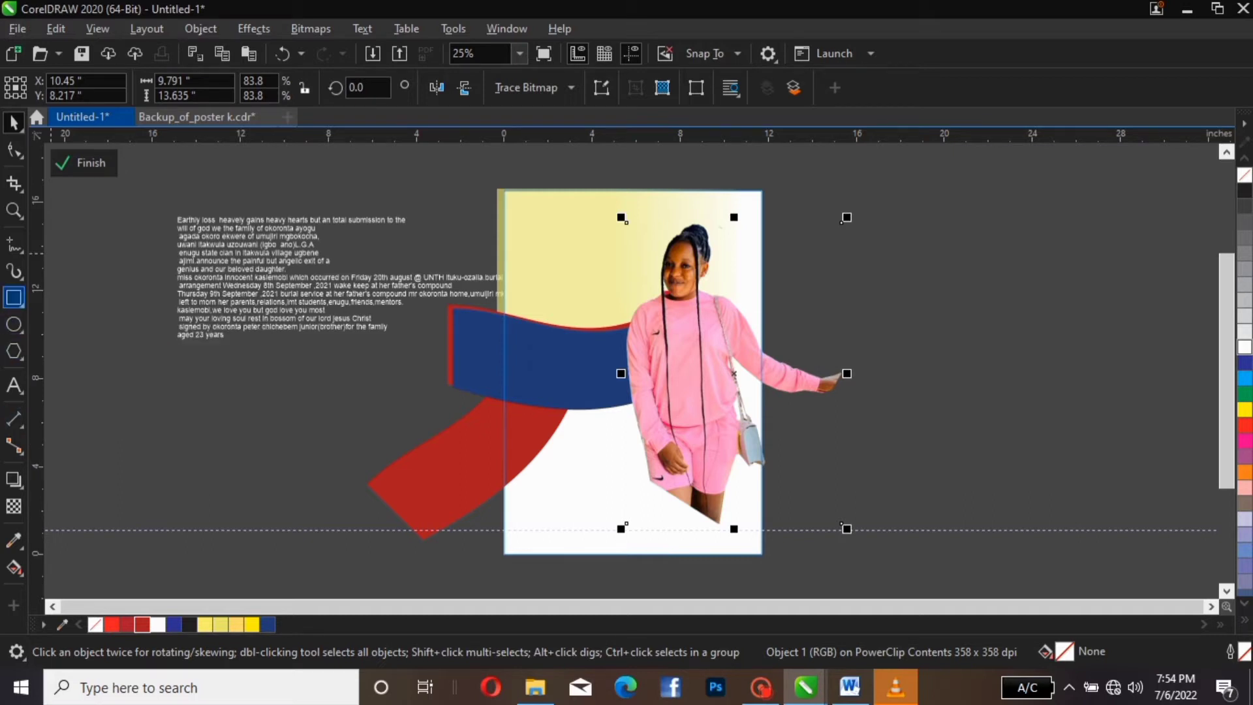
{"action": "left_click", "coordinate": [14, 297]}
Draw a dark red 13.571 × 3.132 inch bar along the page bottom, plus a small rectangle right of the photo
{"action": "left_click_drag", "start_coordinate": [295, 504], "coordinate": [595, 578]}
{"action": "mouse_move", "coordinate": [445, 539]}
{"action": "left_mouse_down"}
{"action": "mouse_move", "coordinate": [629, 543]}
{"action": "mouse_move", "coordinate": [632, 554]}
{"action": "left_mouse_up"}
{"action": "key", "text": "Down"}
{"action": "key", "text": "Down"}
{"action": "key", "text": "Down"}
{"action": "key", "text": "Down"}
{"action": "key", "text": "Down"}
{"action": "key", "text": "Down"}
{"action": "key", "text": "Down"}
{"action": "key", "text": "Down"}
{"action": "key", "text": "Down"}
{"action": "key", "text": "Down"}
{"action": "key", "text": "Down"}
{"action": "key", "text": "Down"}
{"action": "key", "text": "Down"}
{"action": "key", "text": "Down"}
{"action": "key", "text": "Down"}
{"action": "key", "text": "Down"}
{"action": "key", "text": "Down"}
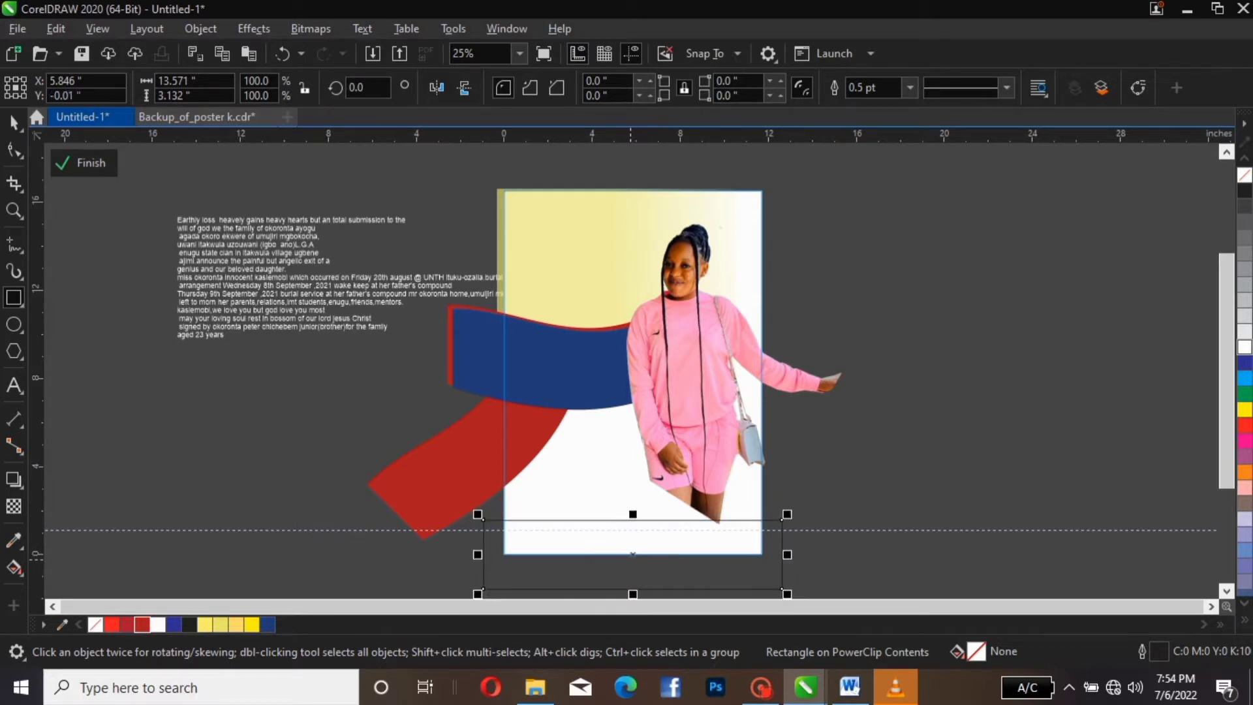
{"action": "key", "text": "Down"}
{"action": "key", "text": "Down"}
{"action": "key", "text": "Down"}
{"action": "key", "text": "Down"}
{"action": "key", "text": "Down"}
{"action": "key", "text": "Down"}
{"action": "key", "text": "Down"}
{"action": "key", "text": "Down"}
{"action": "key", "text": "Down"}
{"action": "key", "text": "Down"}
{"action": "key", "text": "Down"}
{"action": "key", "text": "Down"}
{"action": "key", "text": "Down"}
{"action": "key", "text": "Down"}
{"action": "key", "text": "Down"}
{"action": "key", "text": "Down"}
{"action": "key", "text": "Down"}
{"action": "key", "text": "Down"}
{"action": "key", "text": "Down"}
{"action": "key", "text": "Down"}
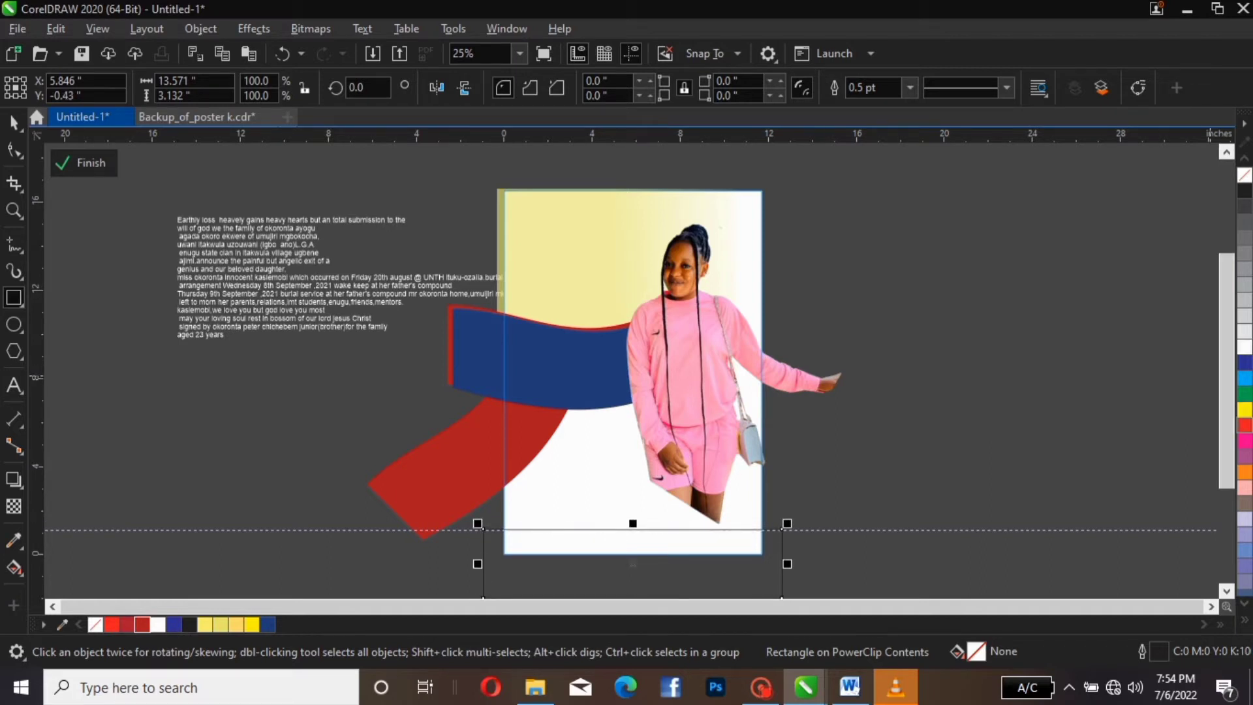
{"action": "left_click", "coordinate": [1245, 425]}
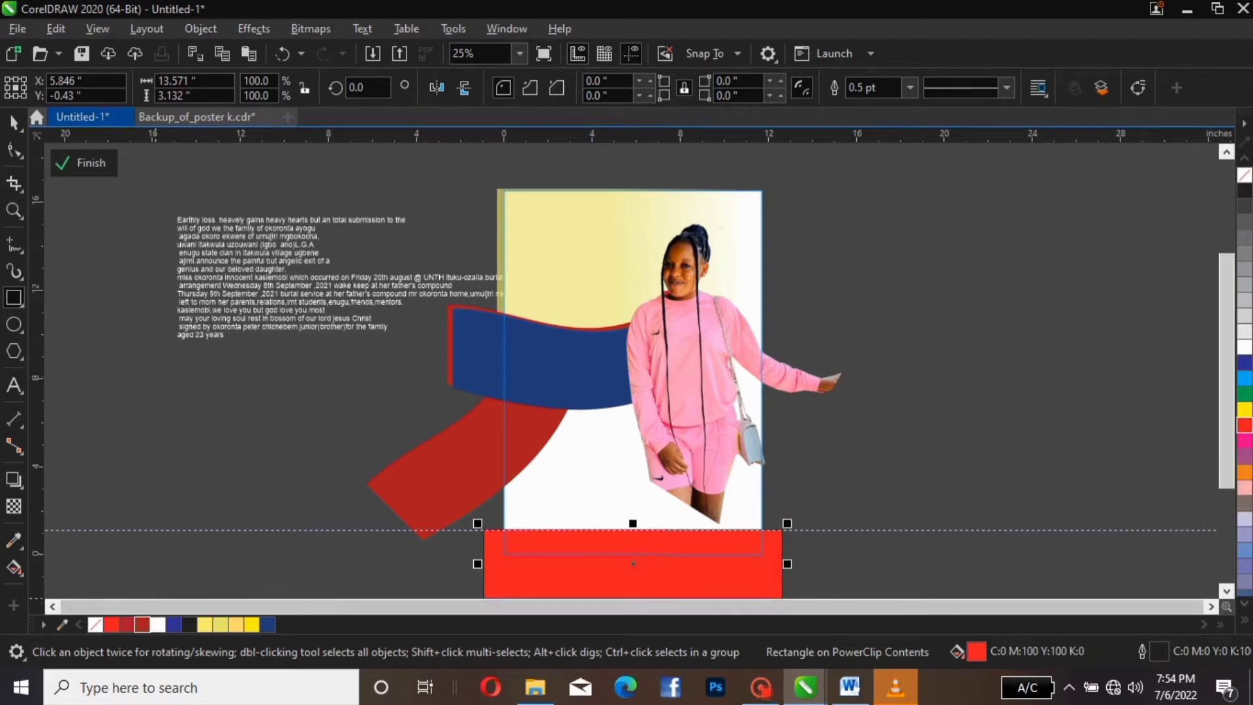
{"action": "left_click", "coordinate": [142, 625]}
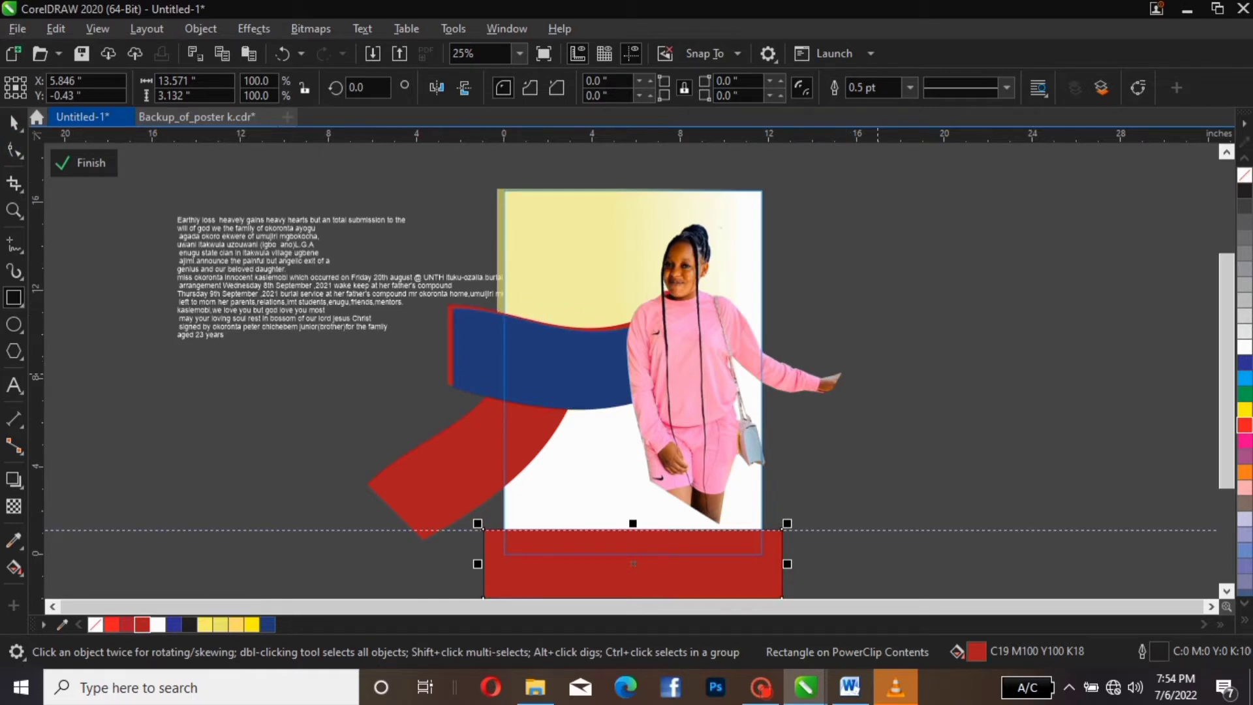
{"action": "left_click_drag", "start_coordinate": [876, 373], "coordinate": [980, 416]}
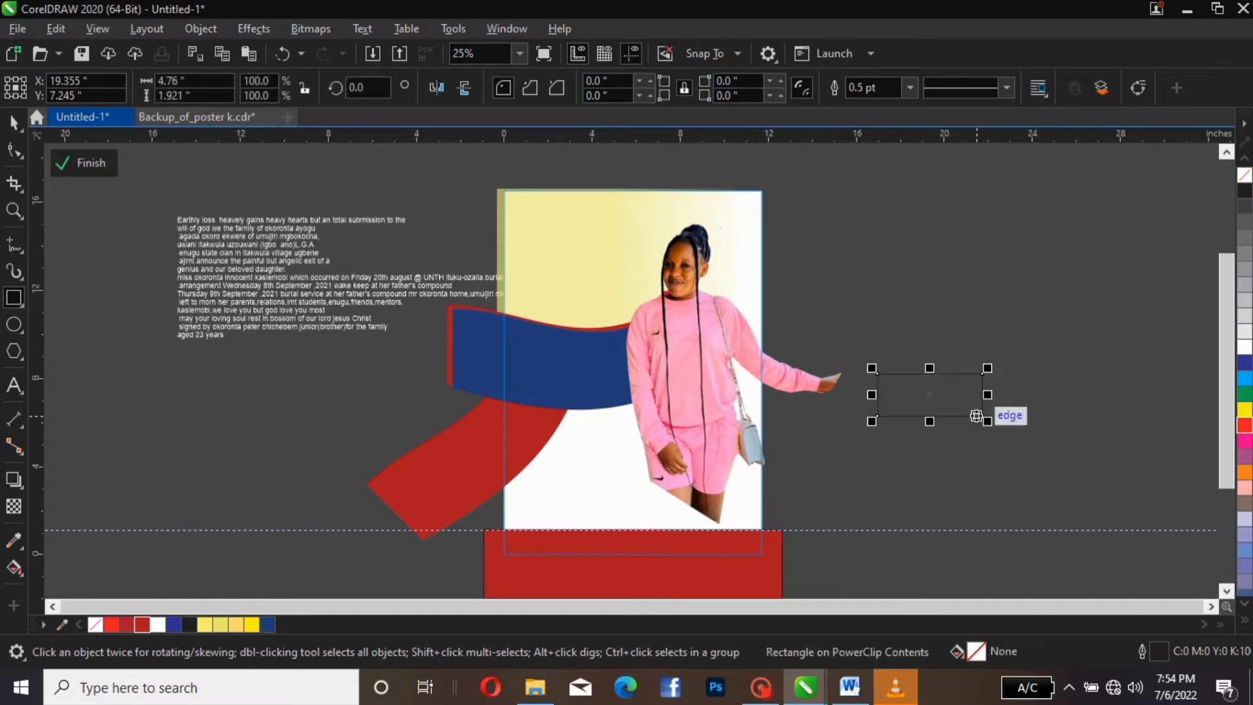
Place the small rectangle on the bar's right side, filled bright red with no outline
{"action": "left_click", "coordinate": [14, 122]}
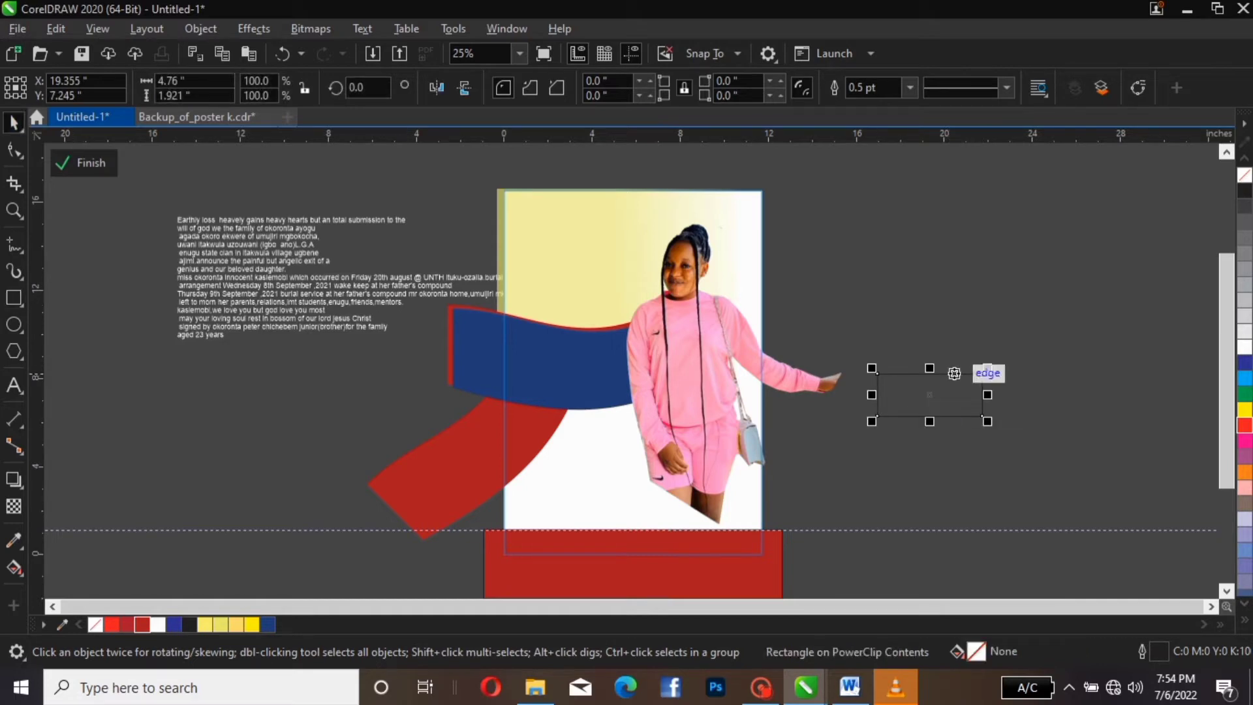
{"action": "left_click_drag", "start_coordinate": [954, 374], "coordinate": [731, 529]}
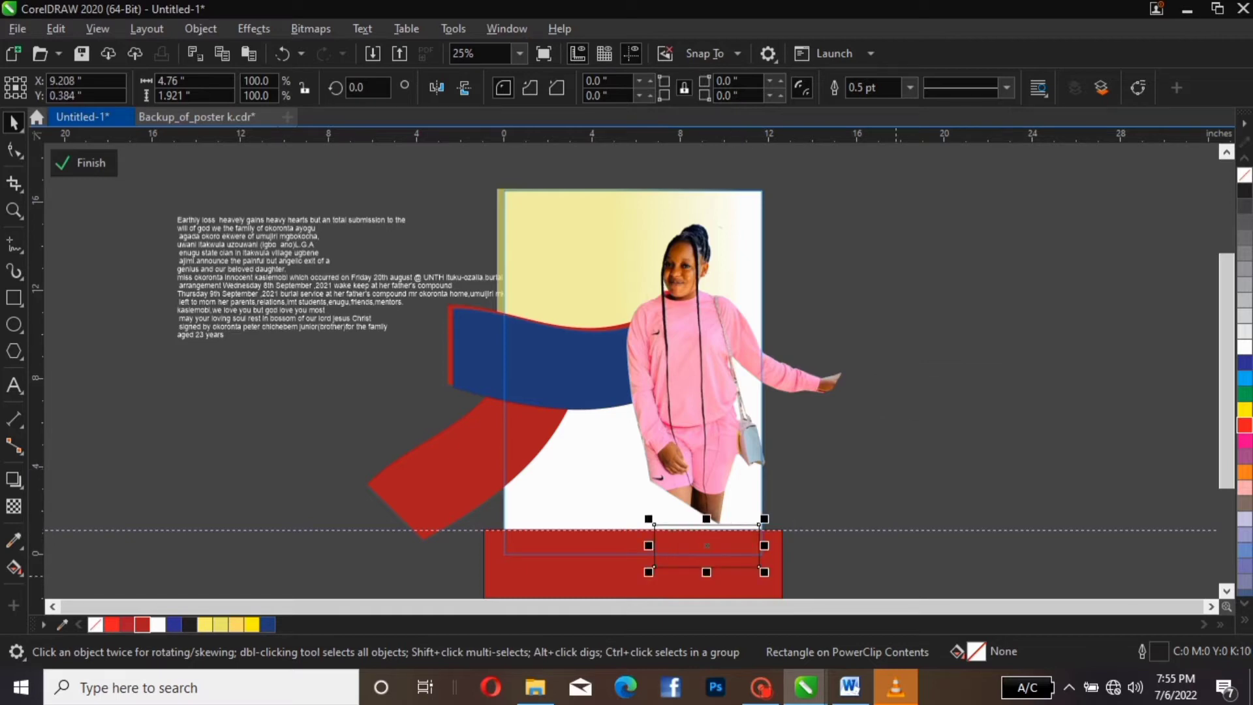
{"action": "key", "text": "Right"}
{"action": "key", "text": "Right"}
{"action": "key", "text": "Right"}
{"action": "key", "text": "Right"}
{"action": "key", "text": "Right"}
{"action": "key", "text": "Right"}
{"action": "key", "text": "Right"}
{"action": "key", "text": "Right"}
{"action": "key", "text": "Right"}
{"action": "key", "text": "Right"}
{"action": "key", "text": "Right"}
{"action": "key", "text": "Right"}
{"action": "key", "text": "Right"}
{"action": "key", "text": "Right"}
{"action": "key", "text": "Right"}
{"action": "key", "text": "Right"}
{"action": "key", "text": "Right"}
{"action": "key", "text": "Right"}
{"action": "key", "text": "Right"}
{"action": "key", "text": "Right"}
{"action": "key", "text": "Right"}
{"action": "key", "text": "Right"}
{"action": "key", "text": "Right"}
{"action": "key", "text": "Right"}
{"action": "key", "text": "Right"}
{"action": "key", "text": "Right"}
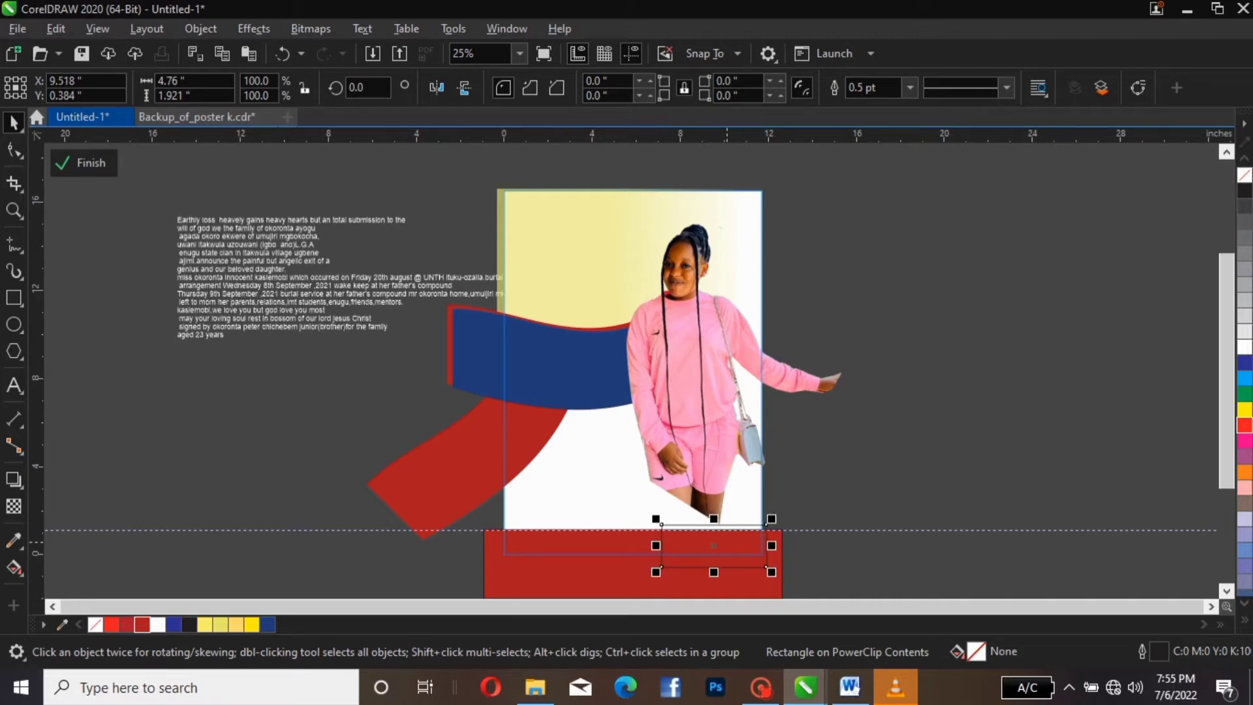
{"action": "key", "text": "Right"}
{"action": "key", "text": "Right"}
{"action": "key", "text": "Right"}
{"action": "key", "text": "Right"}
{"action": "key", "text": "Right"}
{"action": "key", "text": "Right"}
{"action": "key", "text": "Right"}
{"action": "key", "text": "Right"}
{"action": "key", "text": "Right"}
{"action": "key", "text": "Right"}
{"action": "key", "text": "Right"}
{"action": "key", "text": "Right"}
{"action": "key", "text": "Right"}
{"action": "key", "text": "Right"}
{"action": "key", "text": "Right"}
{"action": "key", "text": "Right"}
{"action": "key", "text": "Right"}
{"action": "key", "text": "Right"}
{"action": "key", "text": "Right"}
{"action": "key", "text": "Right"}
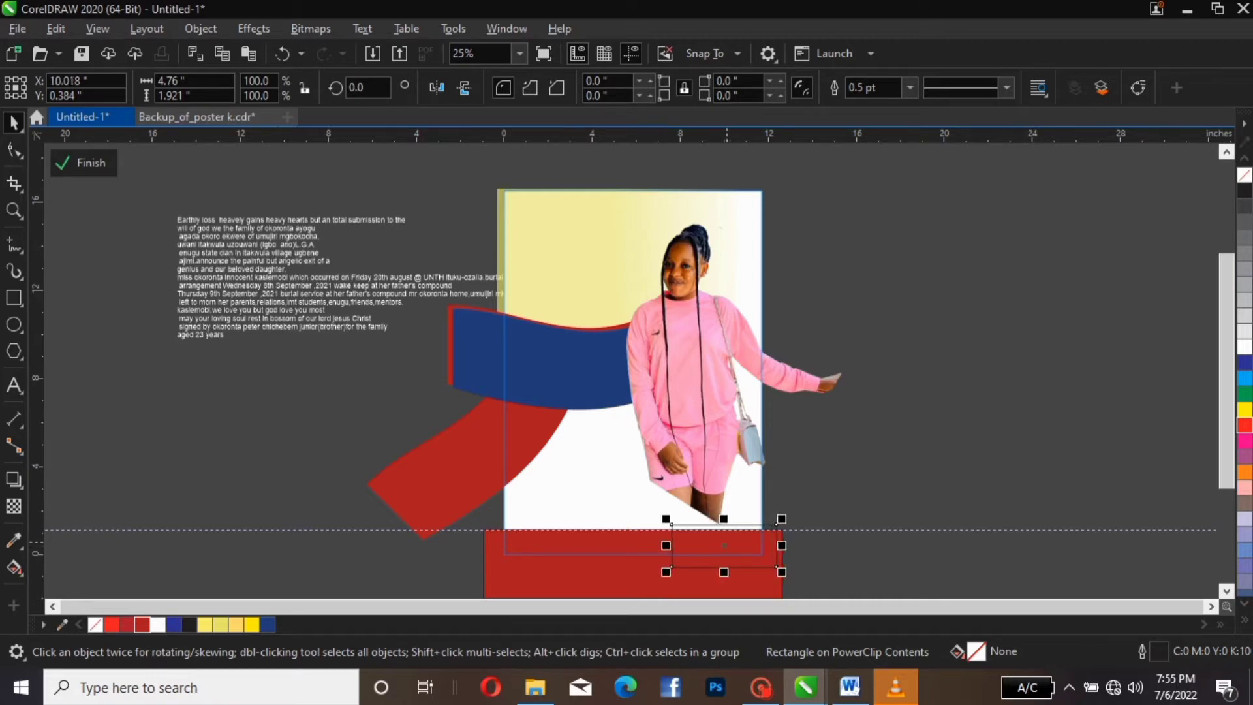
{"action": "key", "text": "Down"}
{"action": "key", "text": "Down"}
{"action": "key", "text": "Down"}
{"action": "key", "text": "Down"}
{"action": "key", "text": "Down"}
{"action": "key", "text": "Down"}
{"action": "key", "text": "Down"}
{"action": "key", "text": "Down"}
{"action": "key", "text": "Down"}
{"action": "key", "text": "Down"}
{"action": "key", "text": "Down"}
{"action": "key", "text": "Down"}
{"action": "key", "text": "Down"}
{"action": "key", "text": "Down"}
{"action": "key", "text": "Down"}
{"action": "key", "text": "Down"}
{"action": "key", "text": "Down"}
{"action": "key", "text": "Down"}
{"action": "key", "text": "Down"}
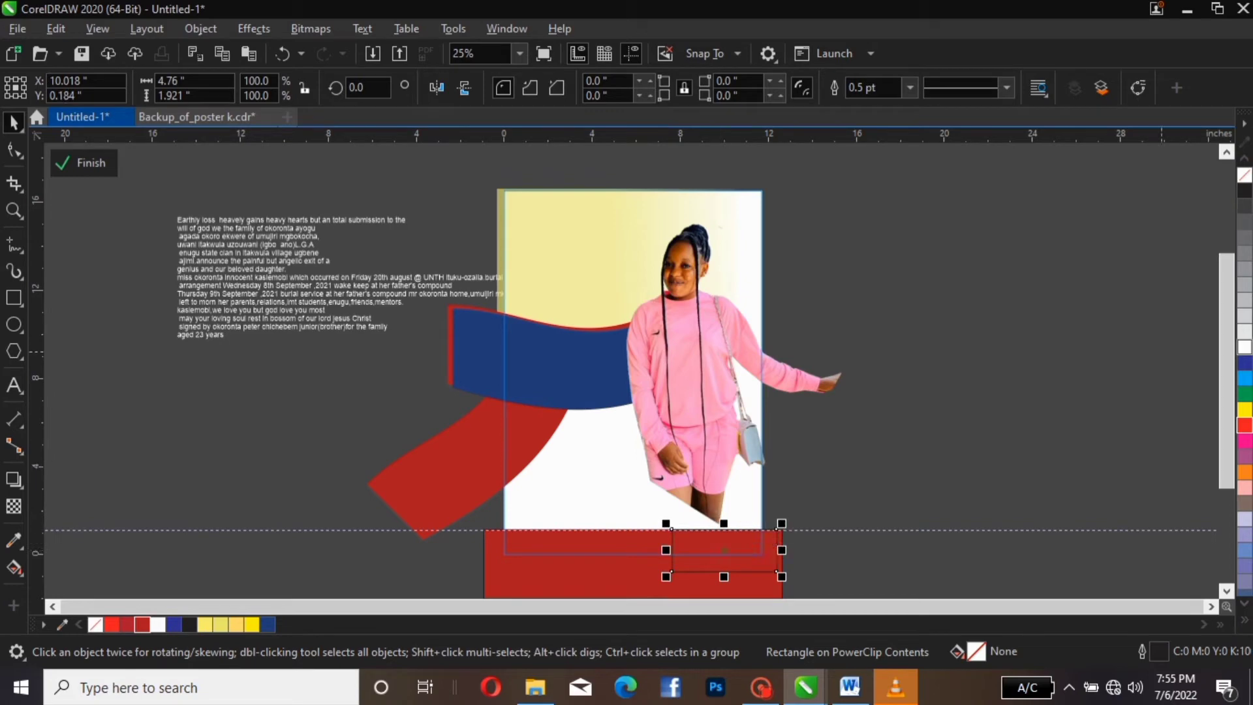
{"action": "left_click", "coordinate": [1244, 424]}
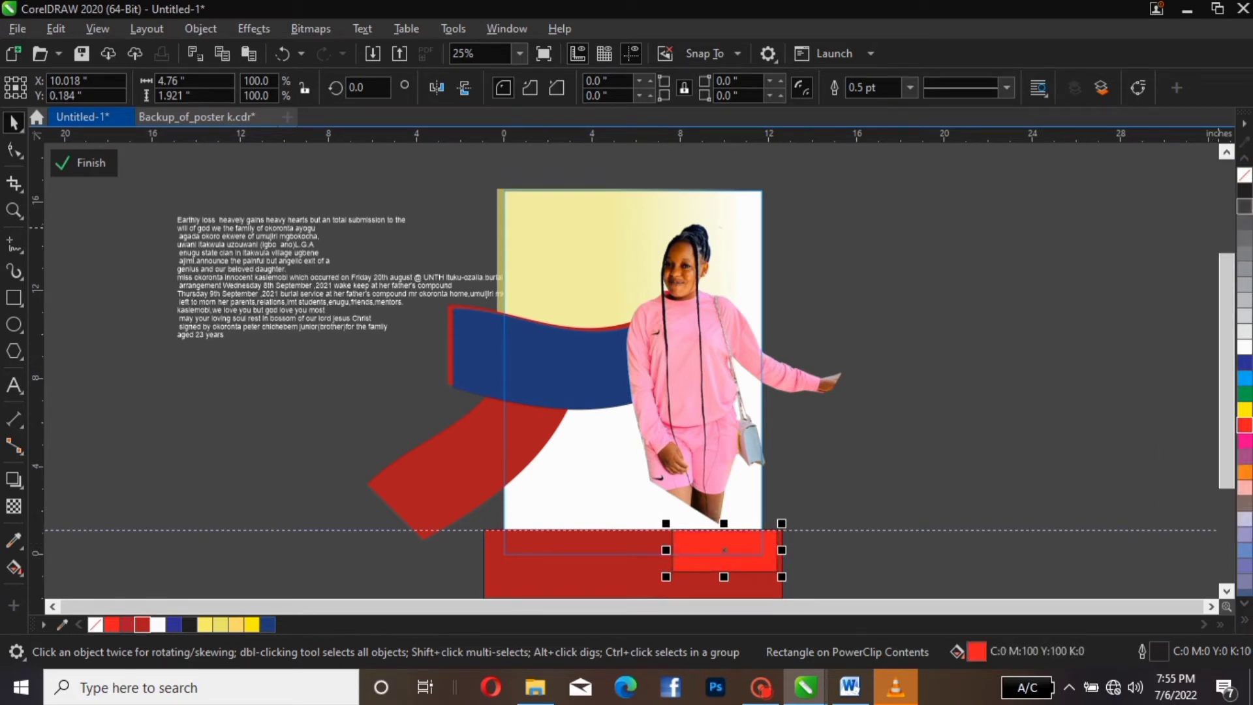
{"action": "right_click", "coordinate": [1244, 175]}
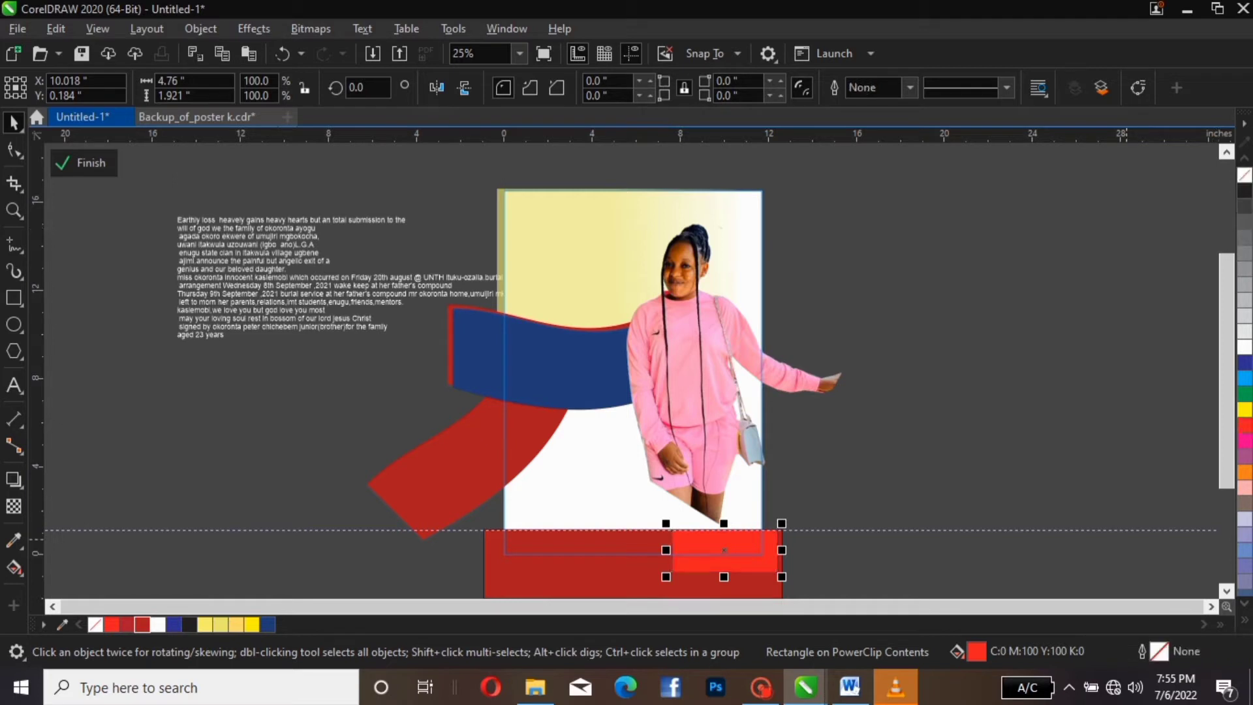
Remove the dark red bar's outline
{"action": "left_click", "coordinate": [642, 572]}
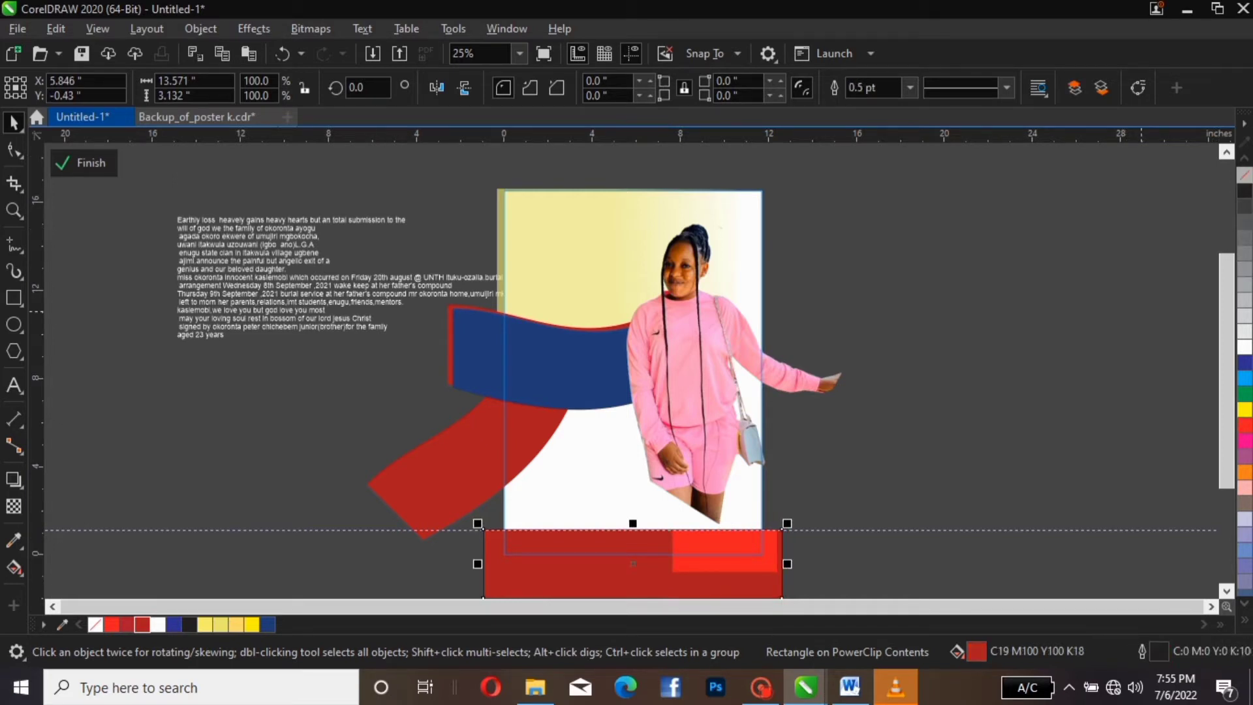
{"action": "right_click", "coordinate": [1244, 174]}
{"action": "left_click", "coordinate": [926, 378]}
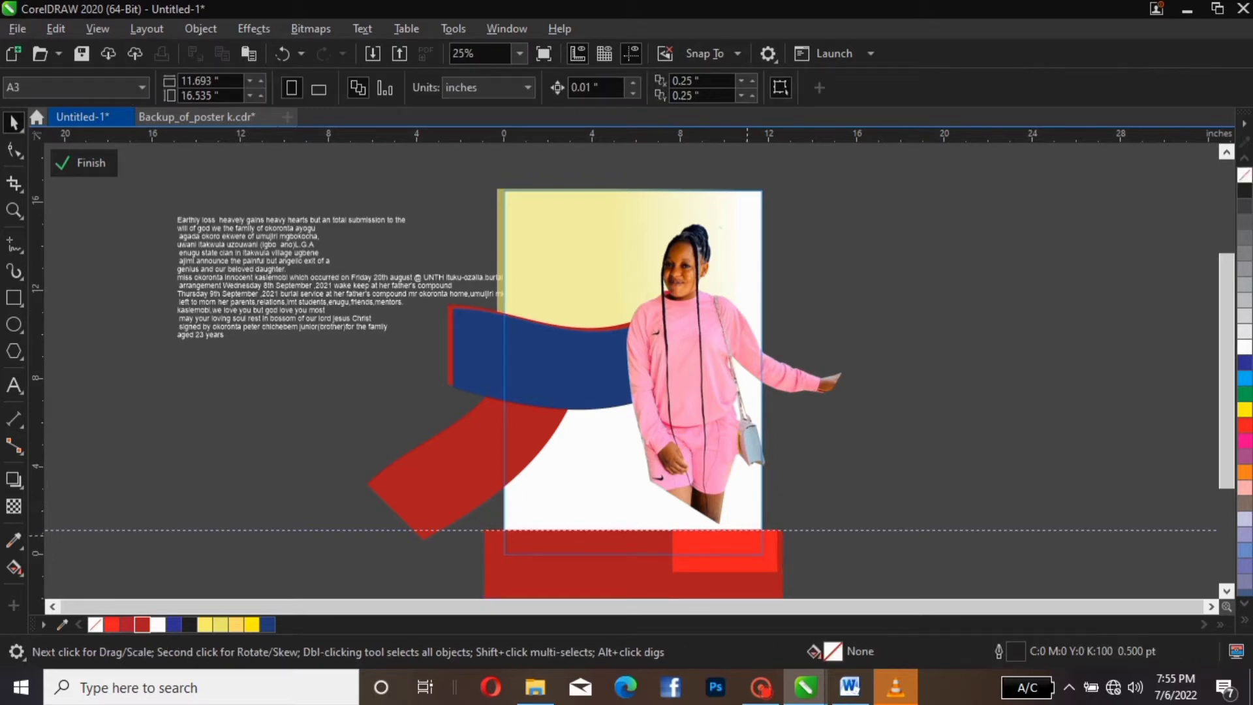
{"action": "left_click", "coordinate": [720, 545]}
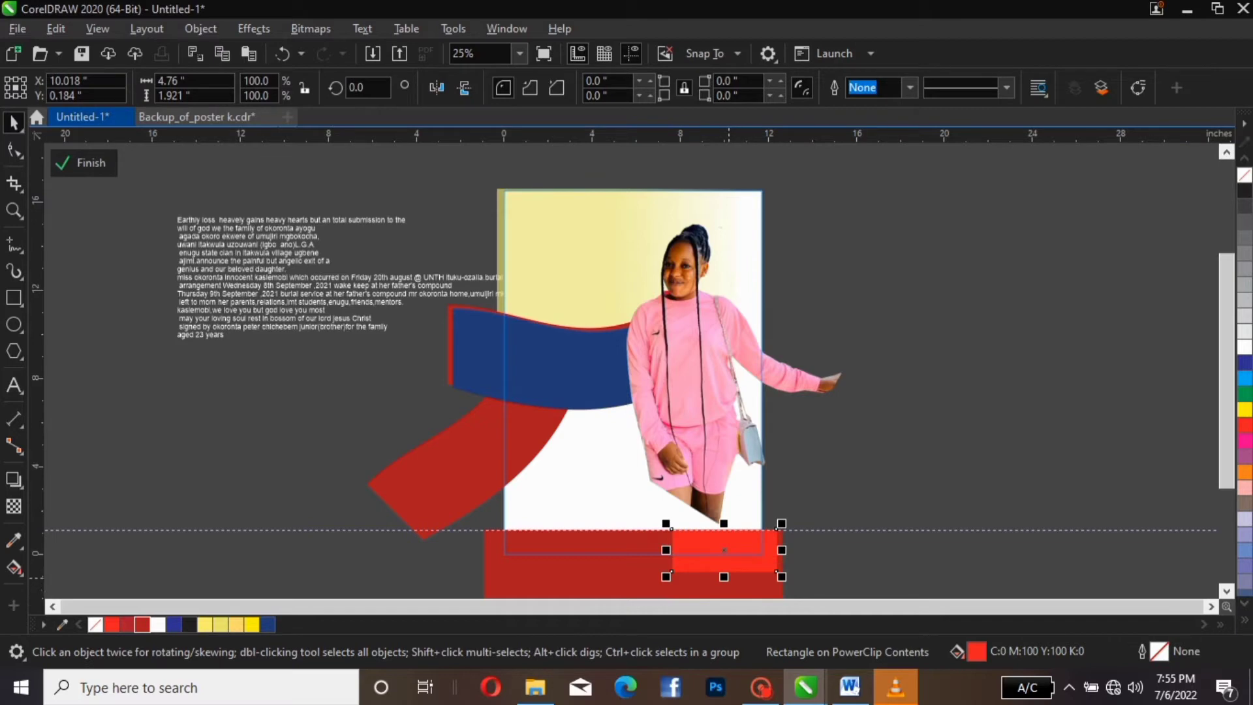
Shorten the bright red block to 4.76 × 1.145 inches, convert it to curves, and slant its top-left corner
{"action": "left_click_drag", "start_coordinate": [724, 576], "coordinate": [723, 558]}
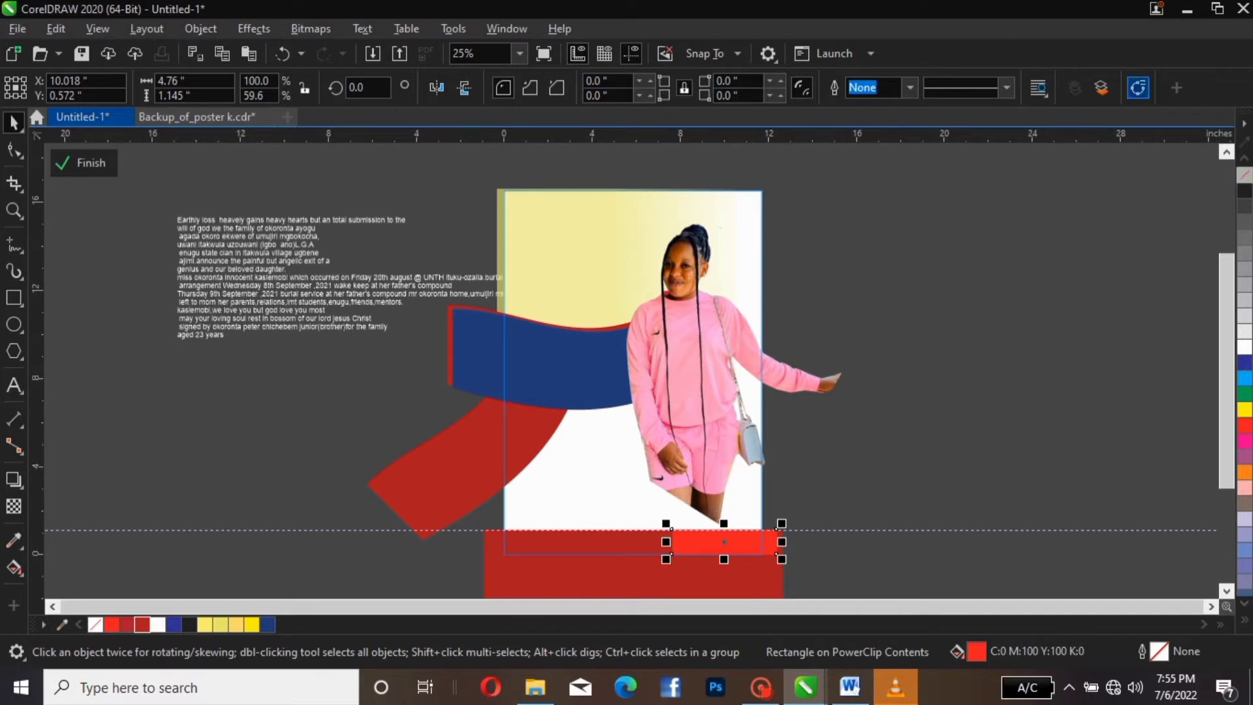
{"action": "left_click", "coordinate": [1139, 86]}
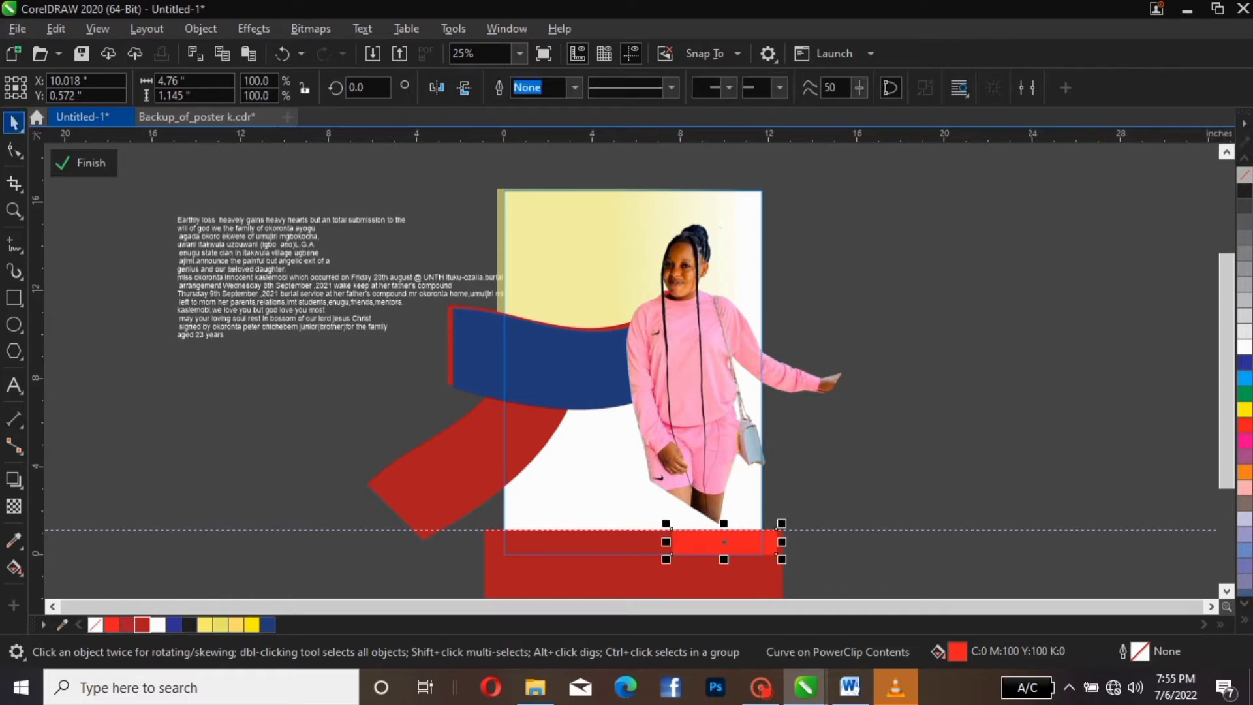
{"action": "left_click", "coordinate": [15, 150]}
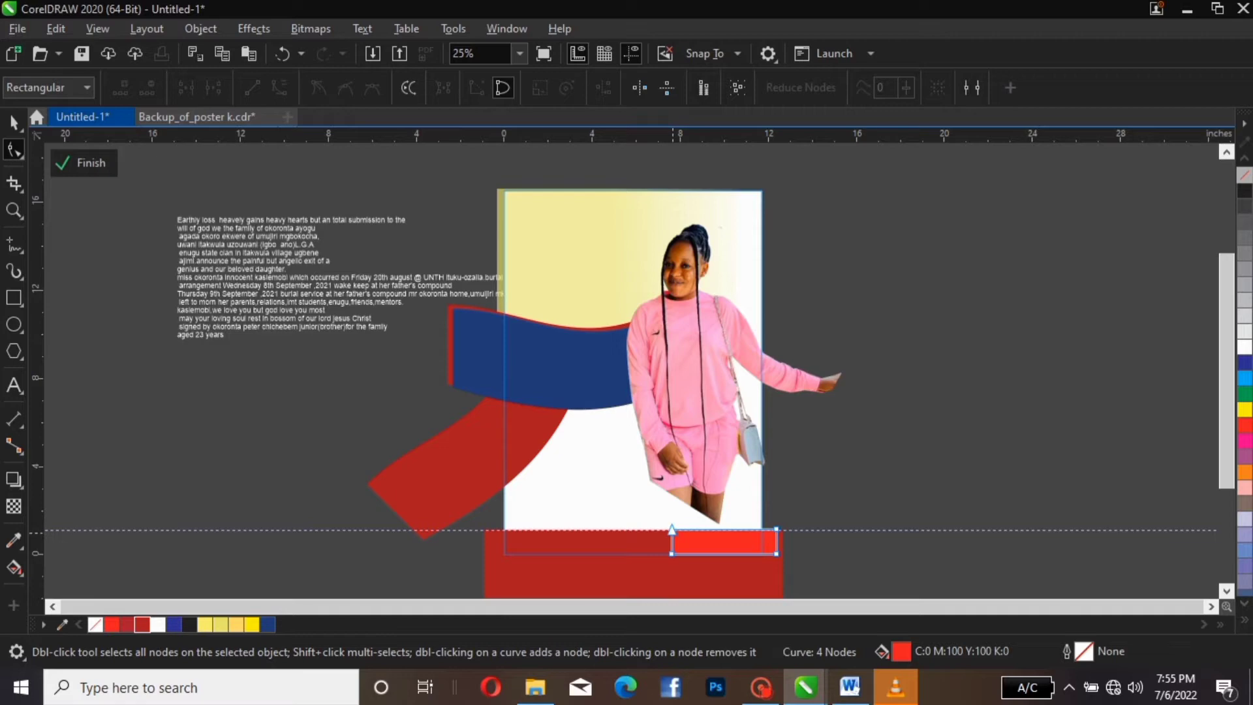
{"action": "left_click_drag", "start_coordinate": [672, 530], "coordinate": [682, 524]}
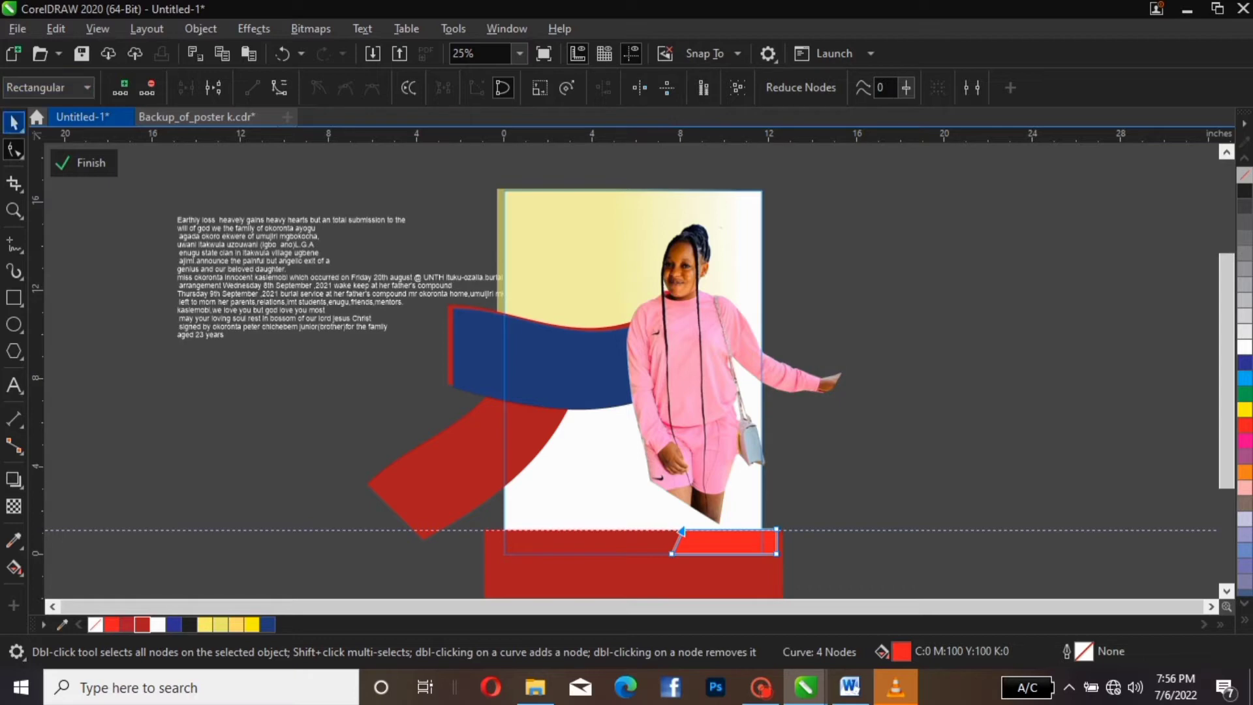
{"action": "left_click", "coordinate": [19, 127]}
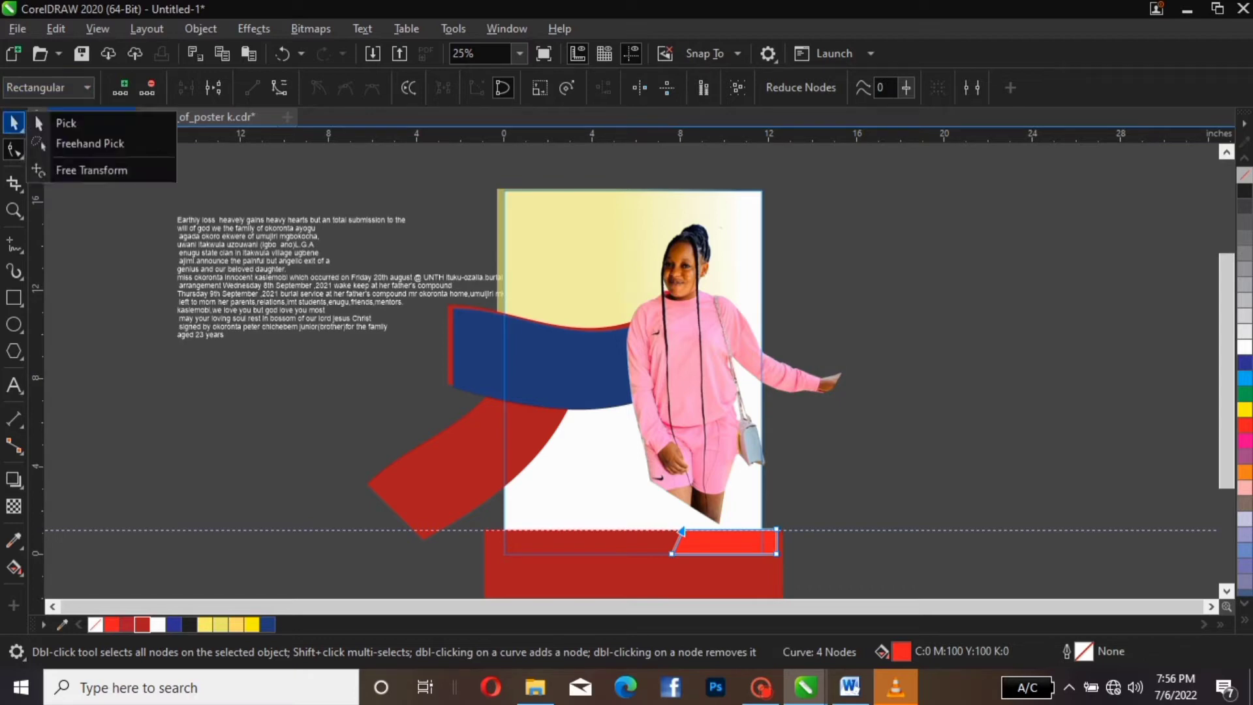
{"action": "left_click", "coordinate": [823, 346]}
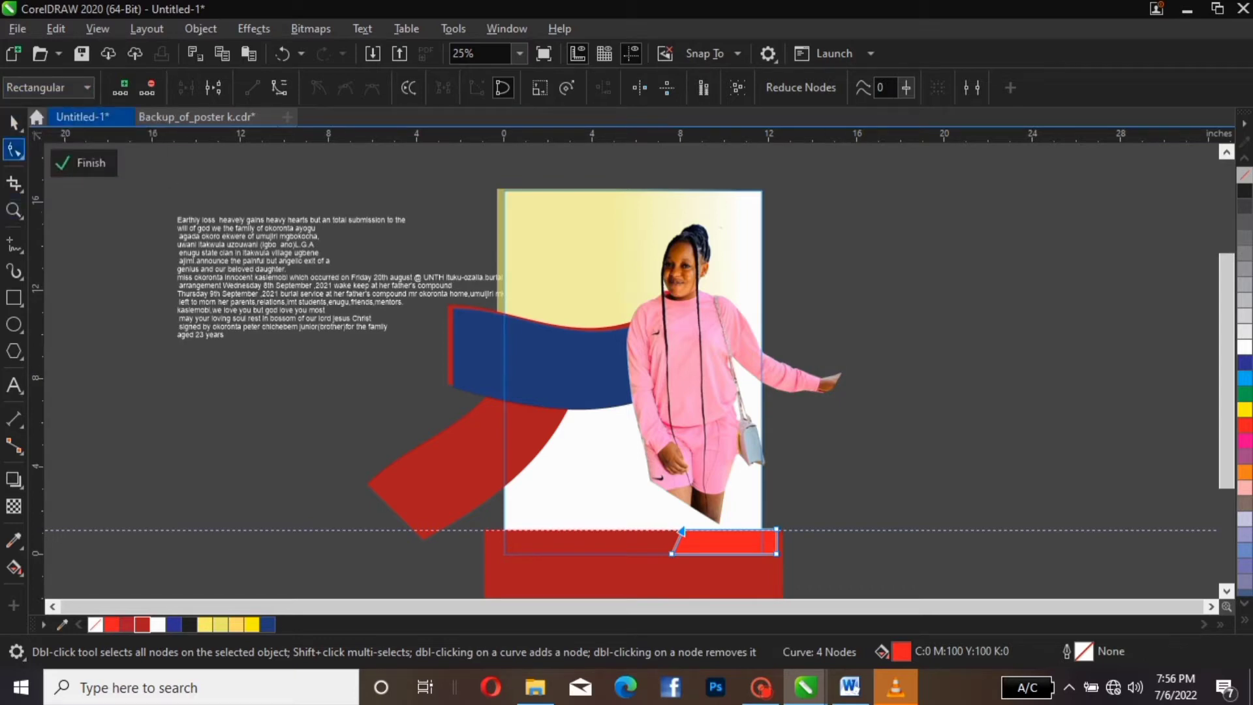
{"action": "left_click", "coordinate": [14, 122]}
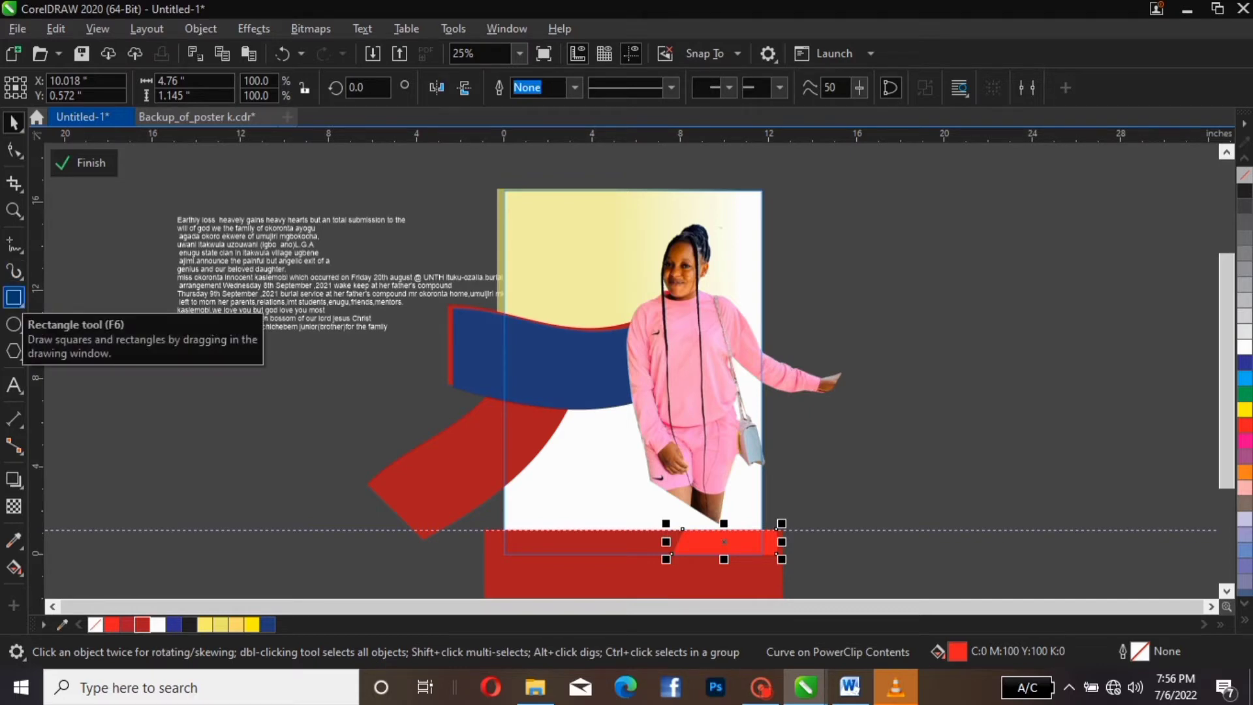
{"action": "left_click", "coordinate": [14, 297]}
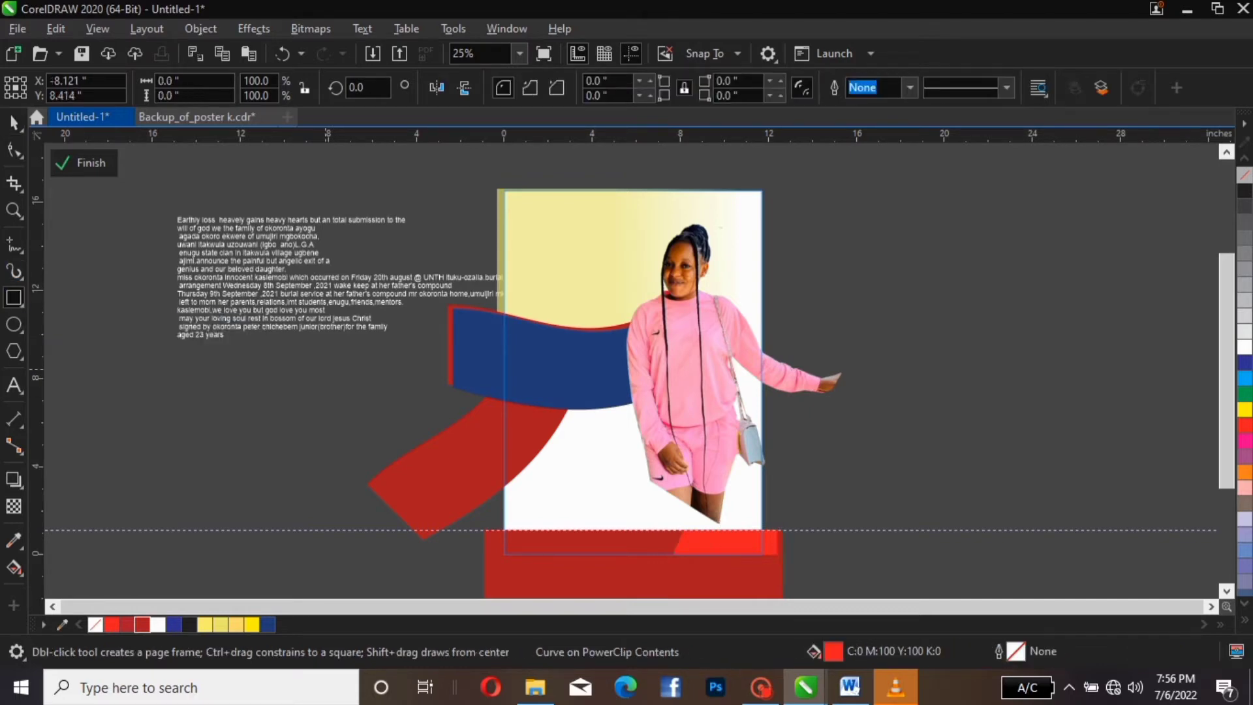
Draw a 4.882 × 7.488 inch rectangle beside the portrait and bring the red bottom bars in front
{"action": "left_click_drag", "start_coordinate": [325, 369], "coordinate": [434, 539]}
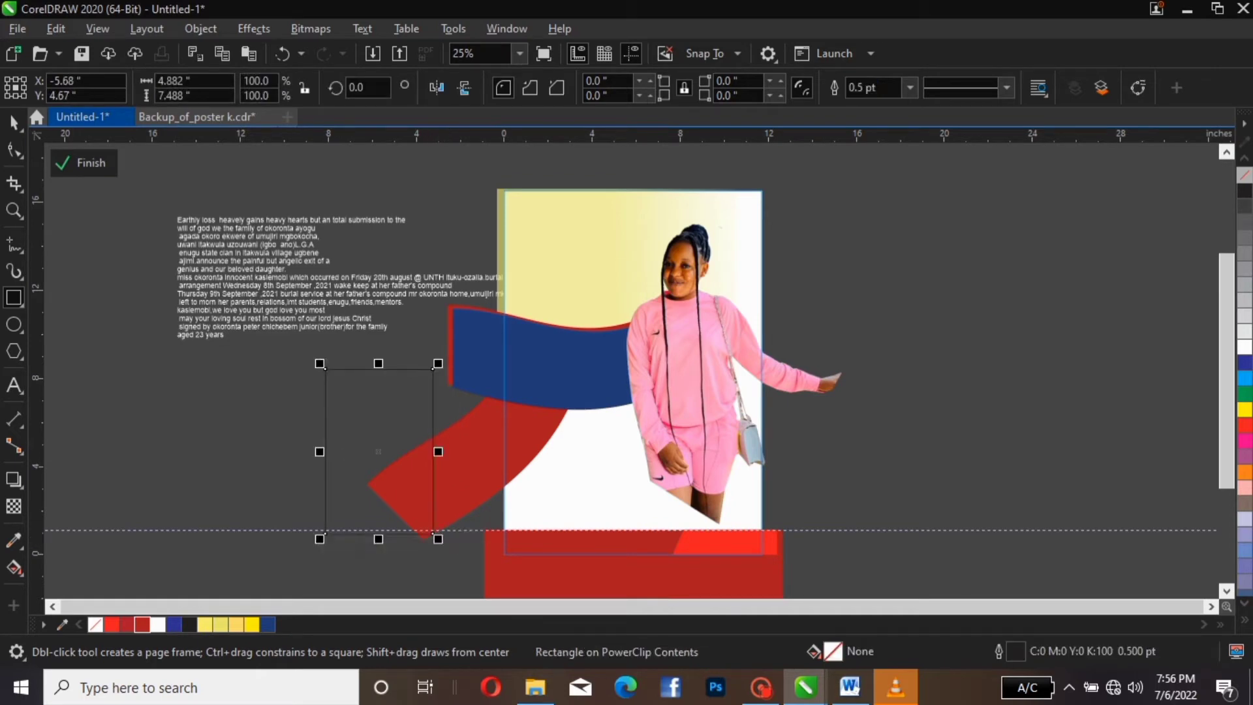
{"action": "key", "text": "space"}
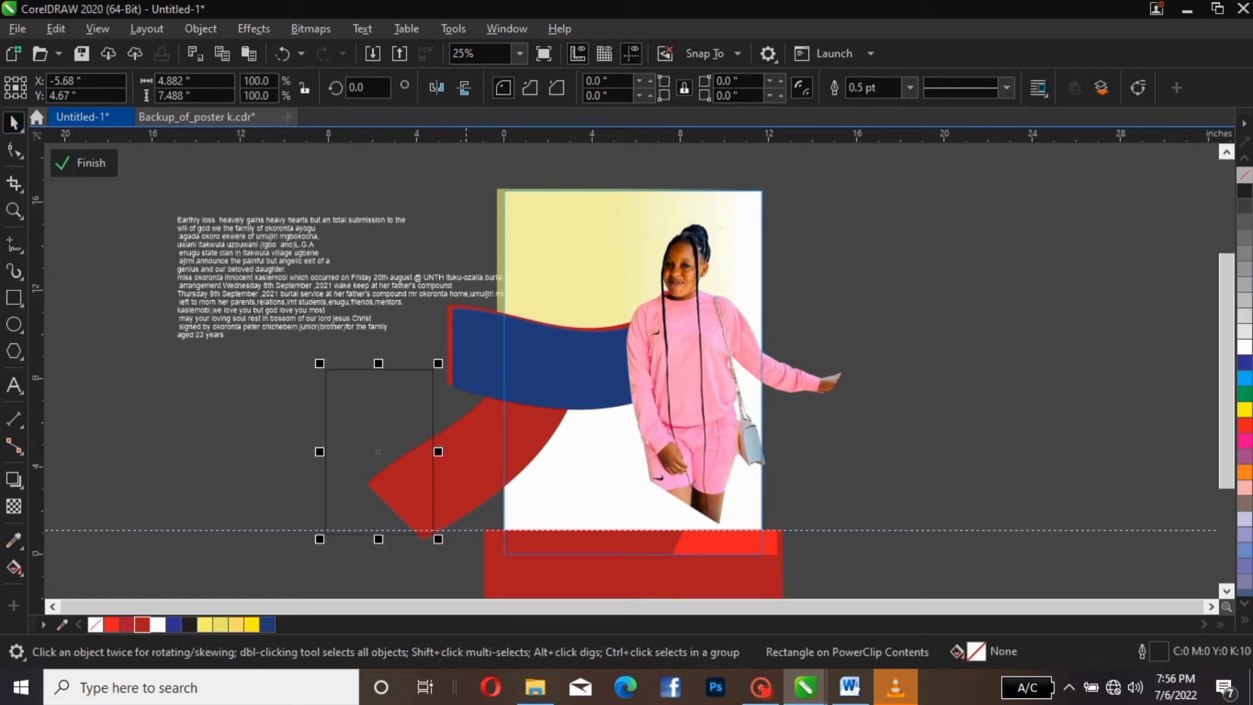
{"action": "left_click_drag", "start_coordinate": [378, 451], "coordinate": [584, 461]}
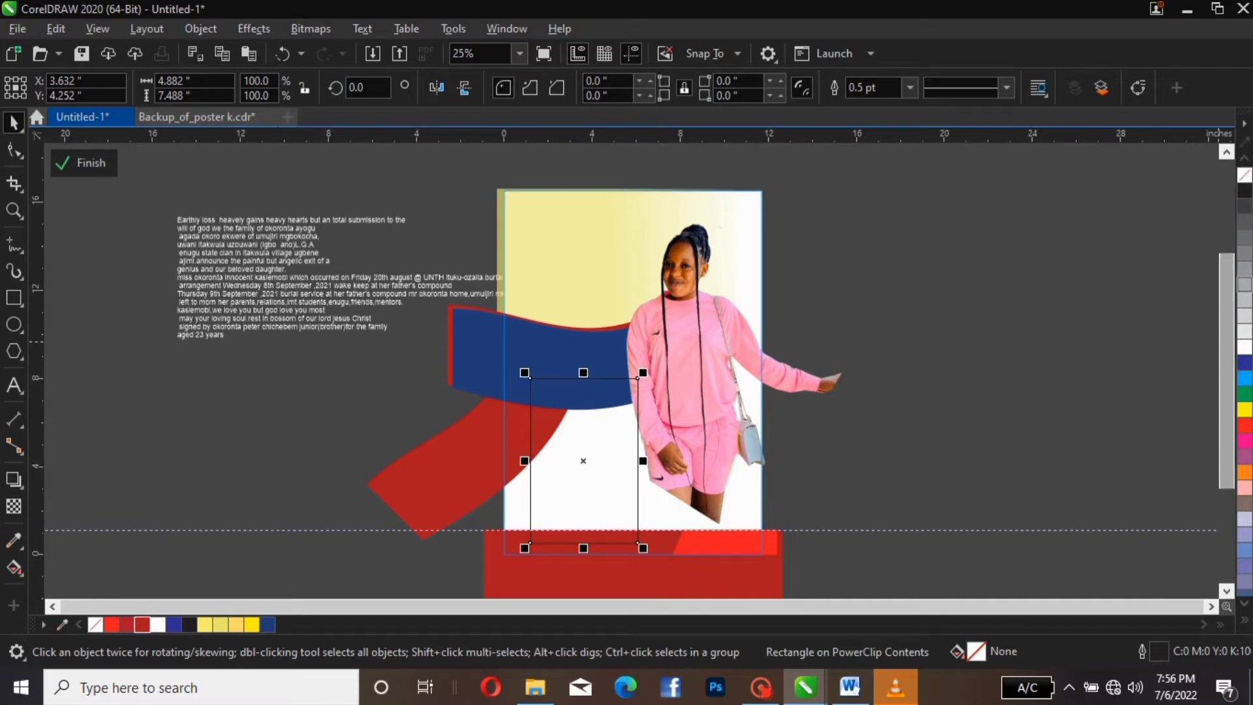
{"action": "scroll", "coordinate": [1227, 378], "scroll_direction": "down", "scroll_amount": 1}
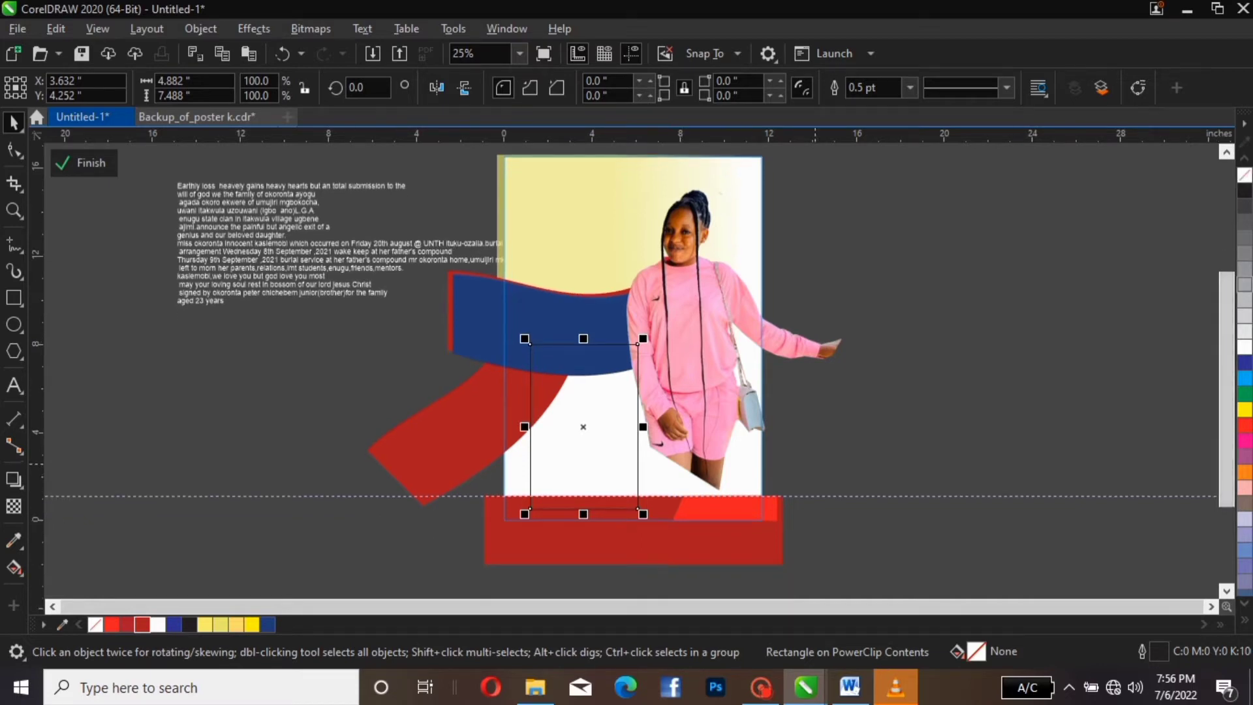
{"action": "left_click_drag", "start_coordinate": [814, 464], "coordinate": [786, 516]}
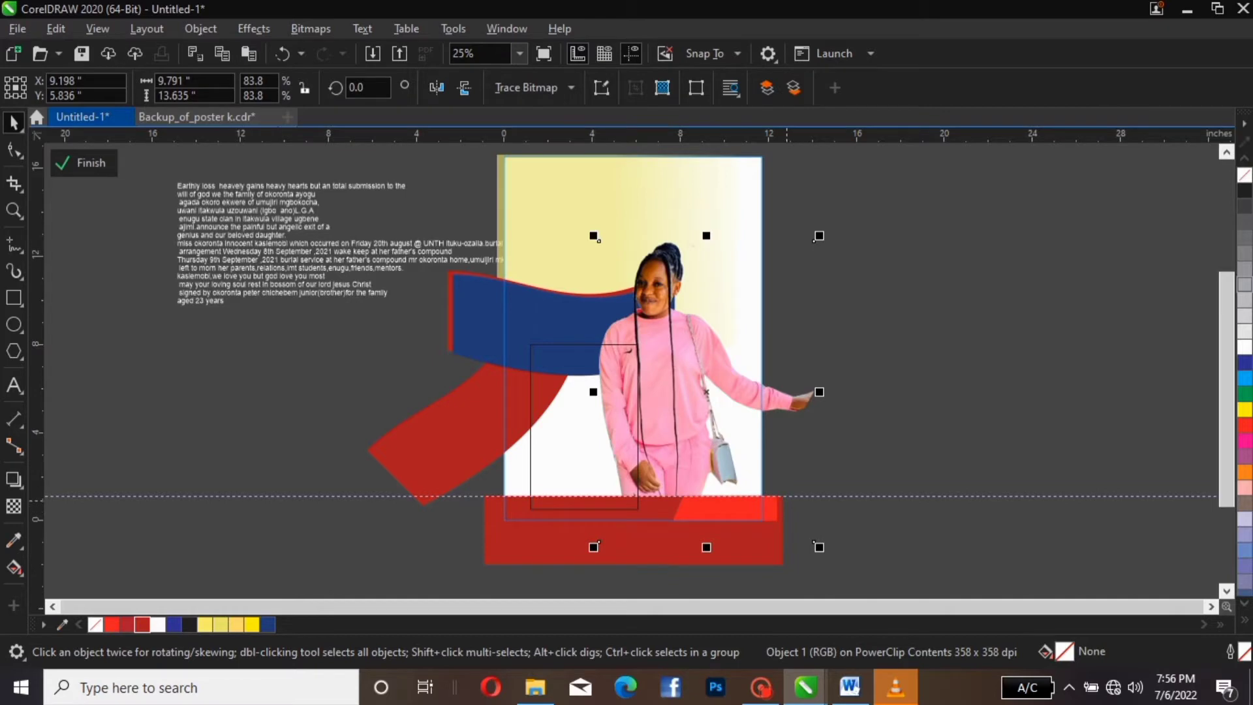
{"action": "key", "text": "ctrl+z"}
{"action": "left_click_drag", "start_coordinate": [939, 445], "coordinate": [394, 535]}
{"action": "scroll", "coordinate": [736, 577], "scroll_direction": "down", "scroll_amount": 2}
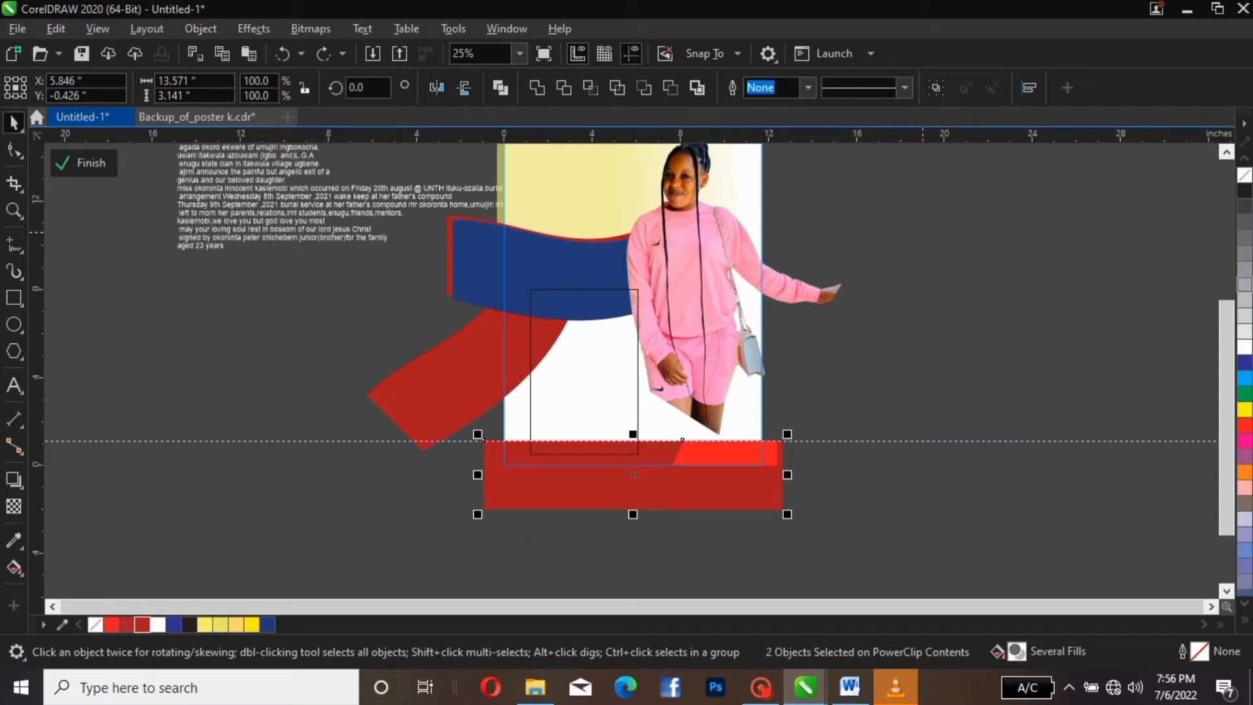
{"action": "key", "text": "shift+Page_Up"}
Fill the rectangle light yellow (C1 M11 Y69 K0), remove its outline, and shrink it to 4.32 × 5.985 inches
{"action": "left_click", "coordinate": [615, 329]}
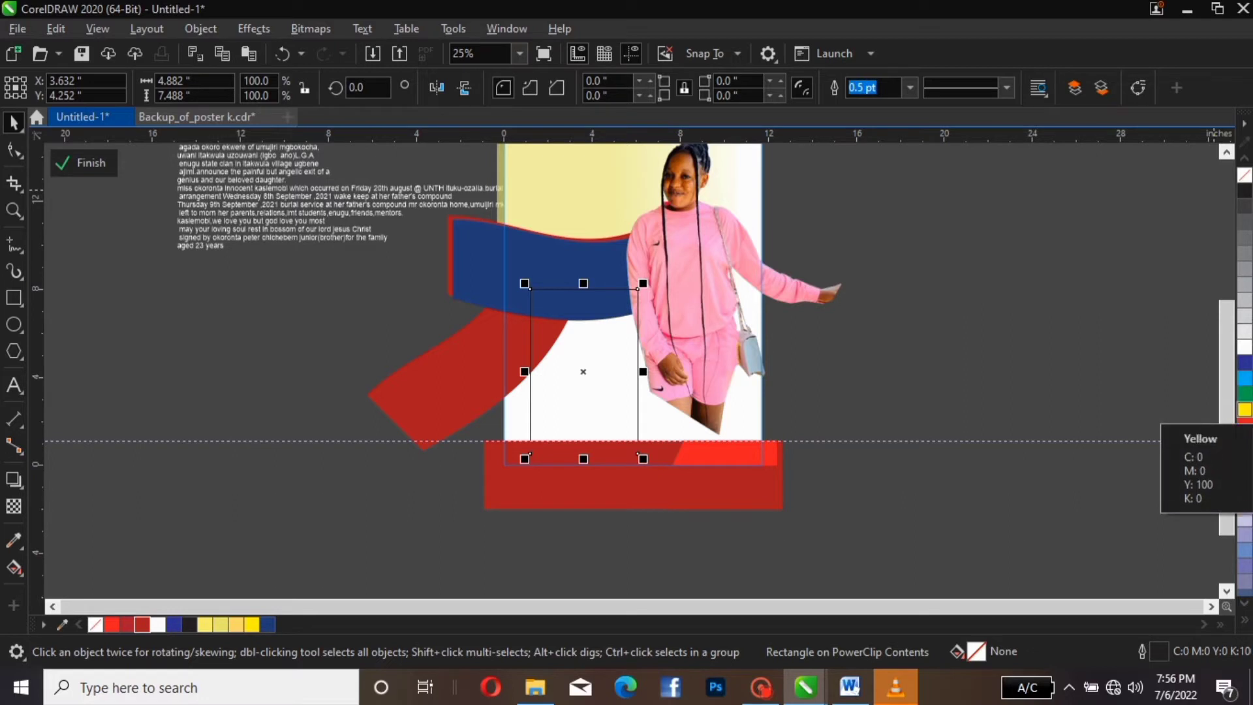
{"action": "left_click", "coordinate": [1244, 409]}
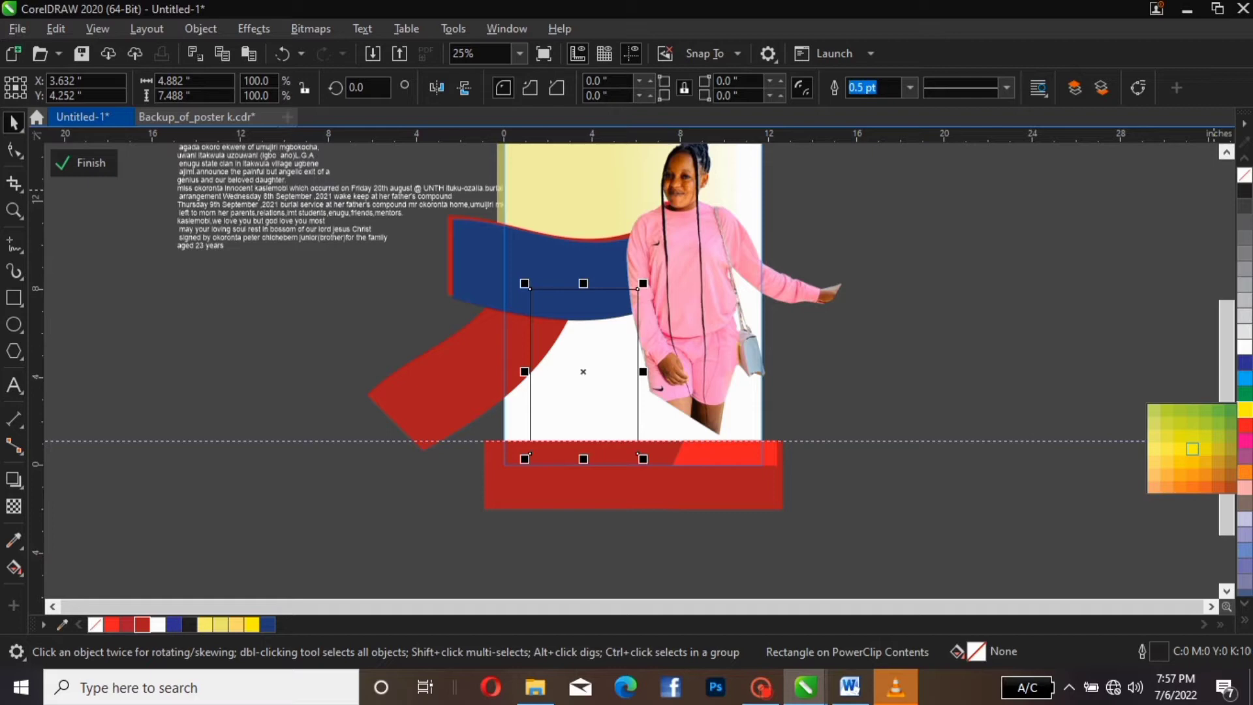
{"action": "left_click", "coordinate": [1193, 449]}
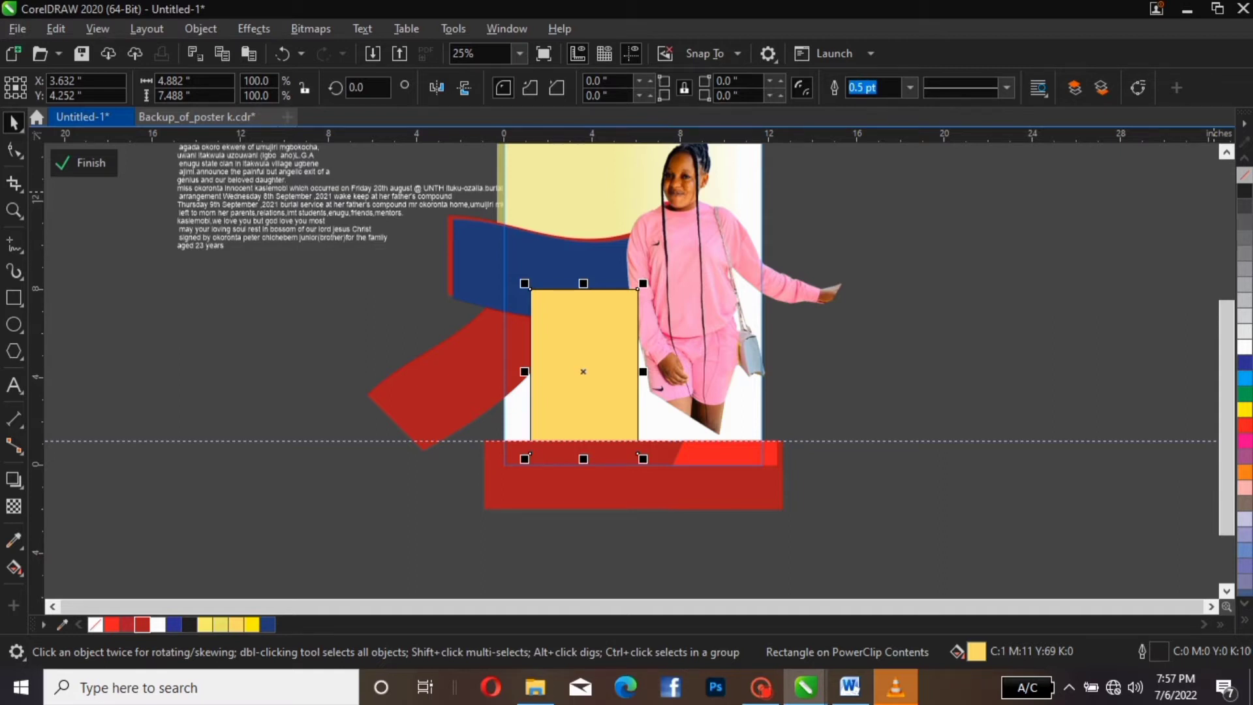
{"action": "right_click", "coordinate": [1245, 175]}
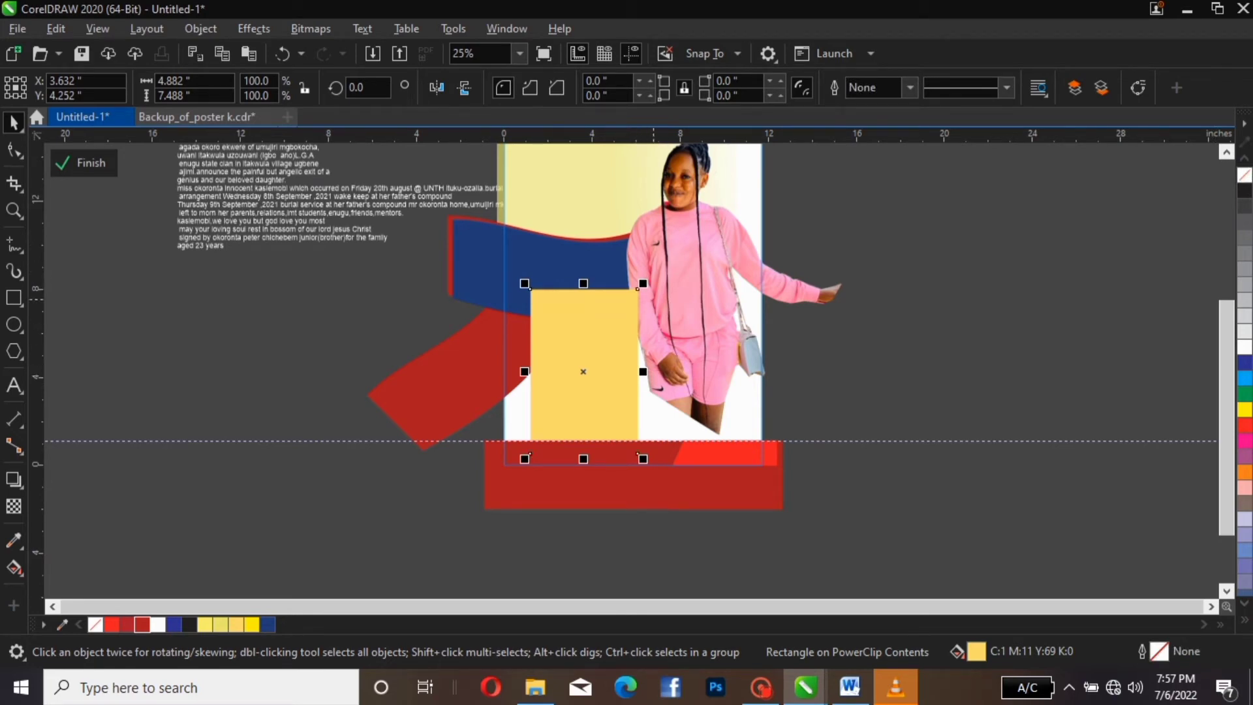
{"action": "left_click_drag", "start_coordinate": [643, 284], "coordinate": [626, 380]}
{"action": "key", "text": "Escape"}
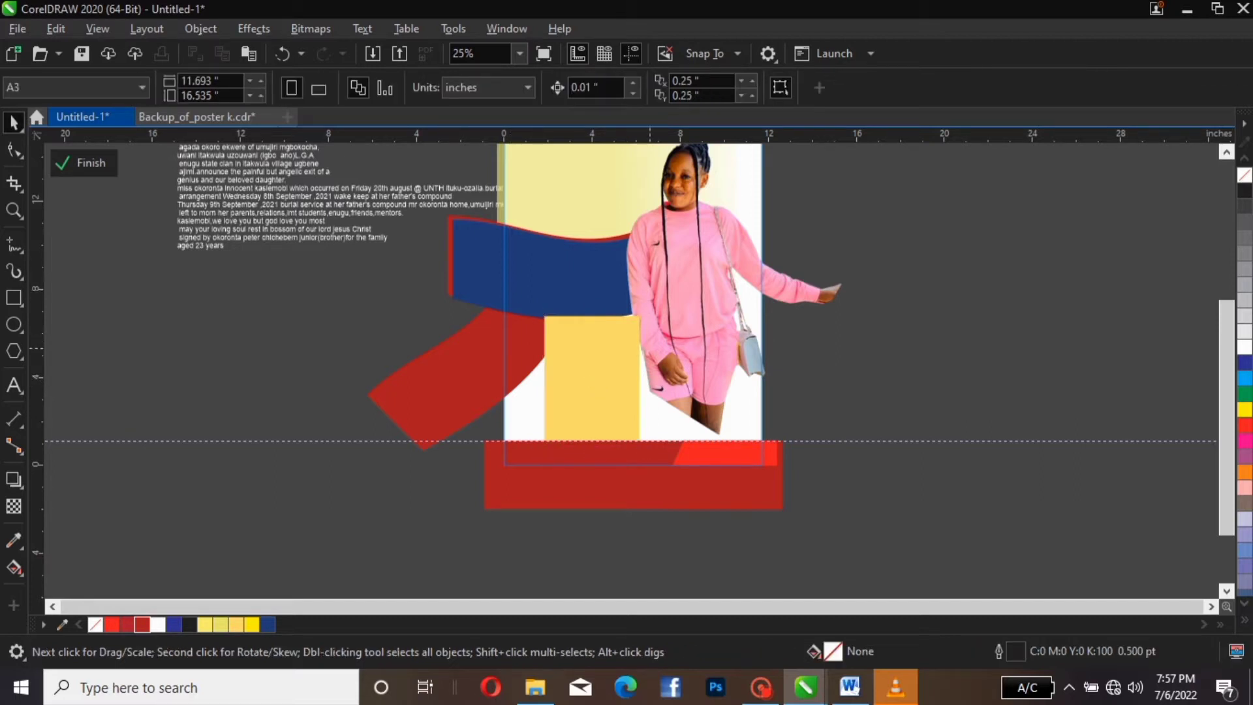
{"action": "left_click", "coordinate": [628, 377]}
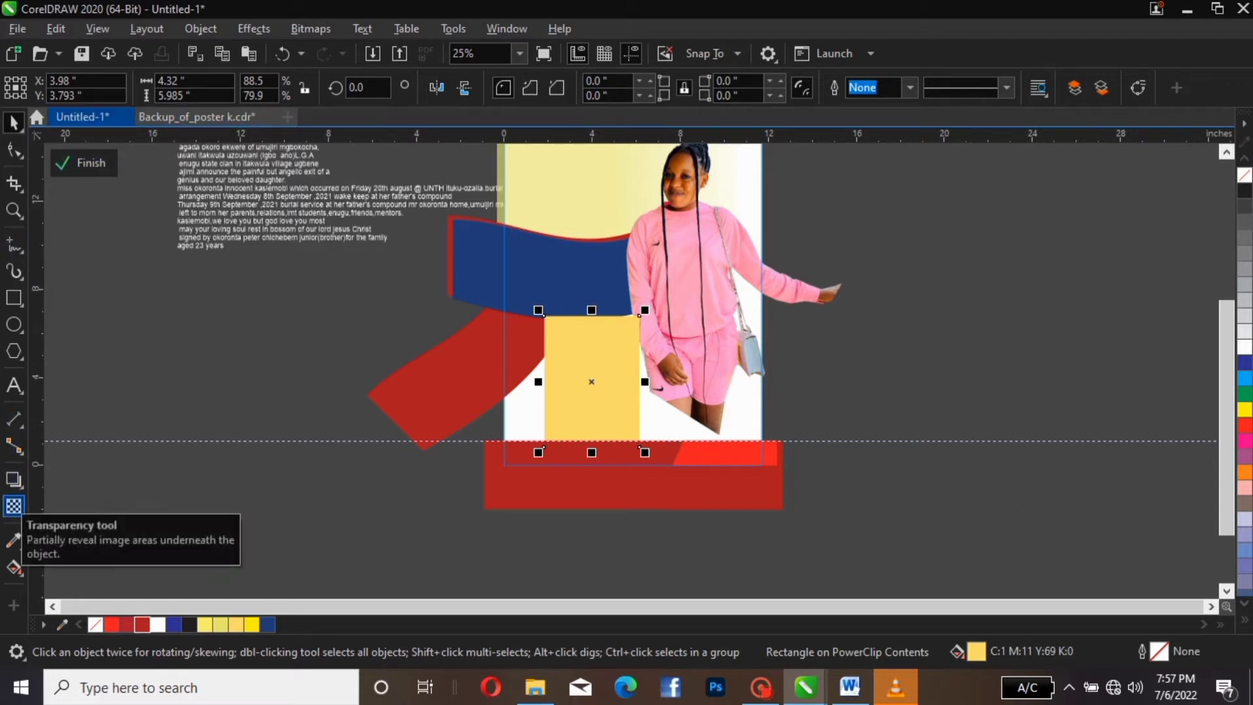
Give the yellow rectangle a low transparency, then zoom to fit the whole page
{"action": "left_click", "coordinate": [13, 506]}
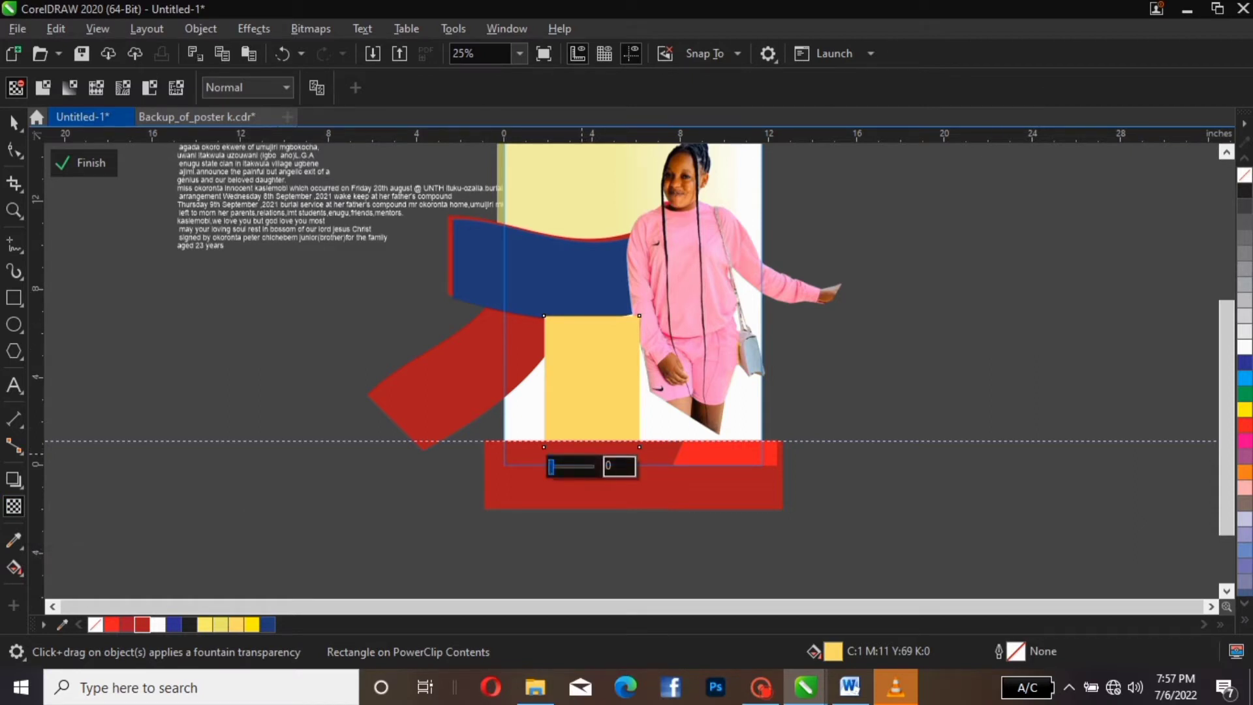
{"action": "left_click_drag", "start_coordinate": [552, 466], "coordinate": [553, 466]}
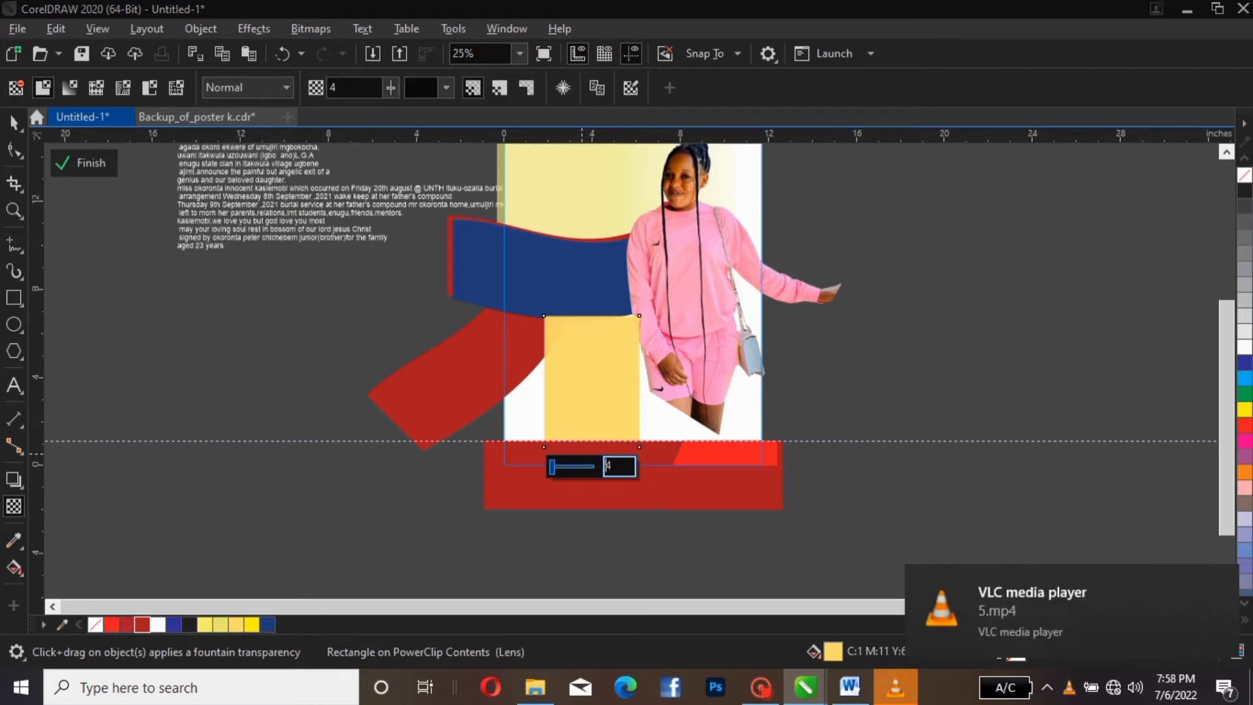
{"action": "left_click_drag", "start_coordinate": [553, 466], "coordinate": [553, 466]}
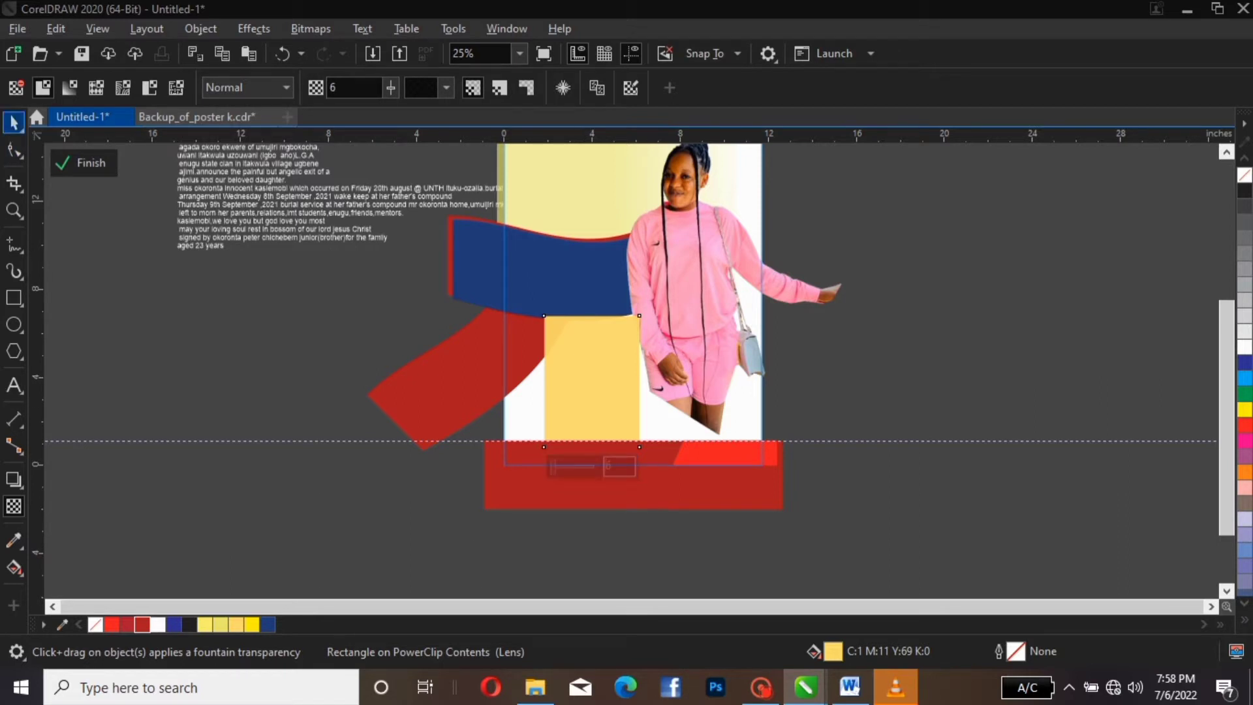
{"action": "left_click", "coordinate": [14, 121]}
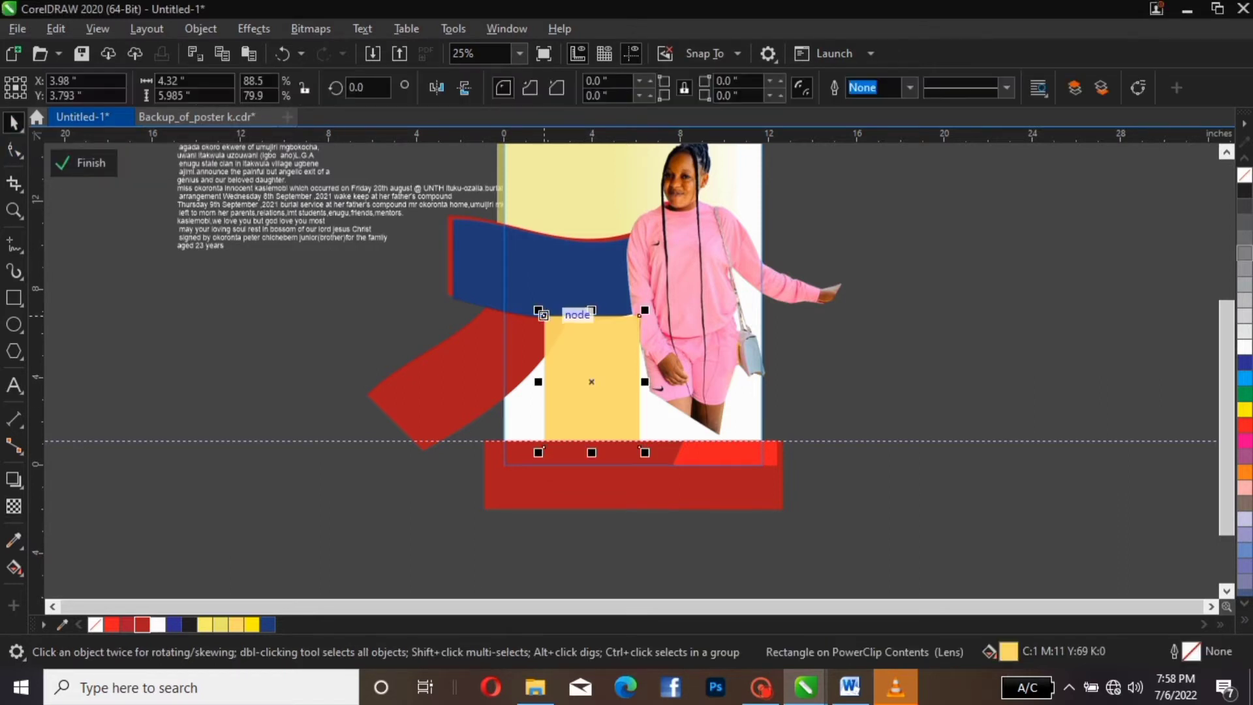
{"action": "left_click", "coordinate": [520, 53]}
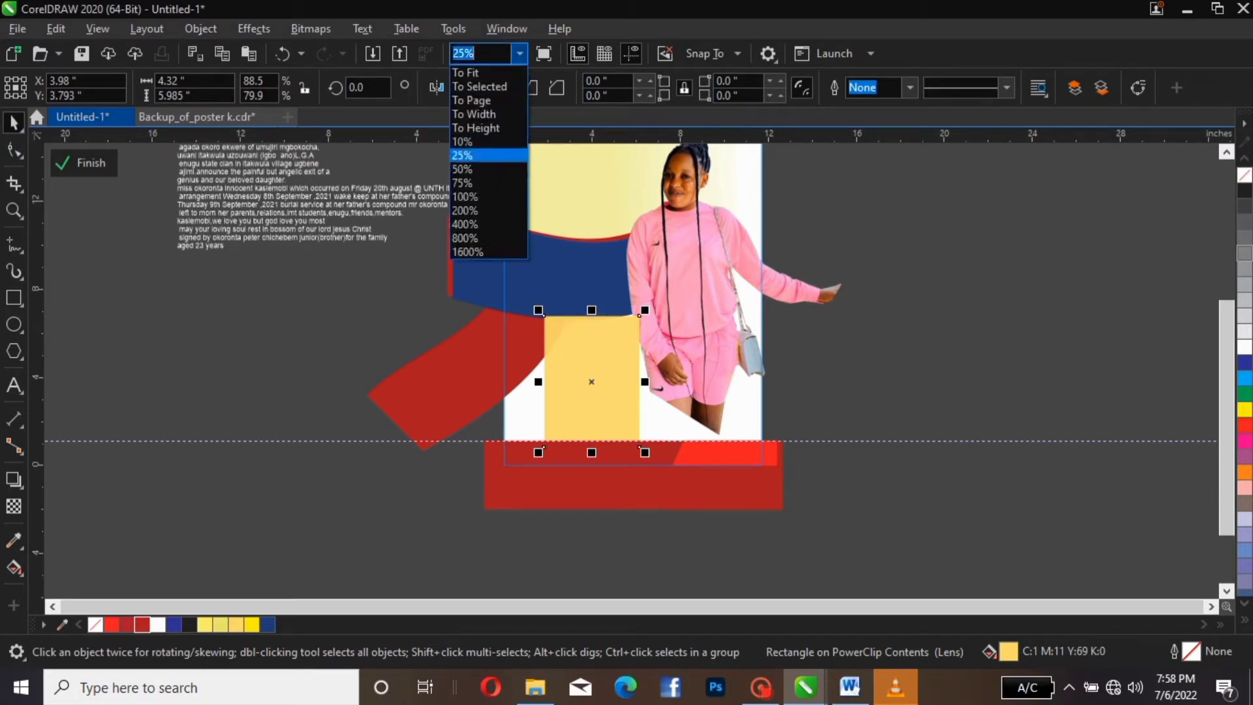
{"action": "left_click", "coordinate": [472, 100]}
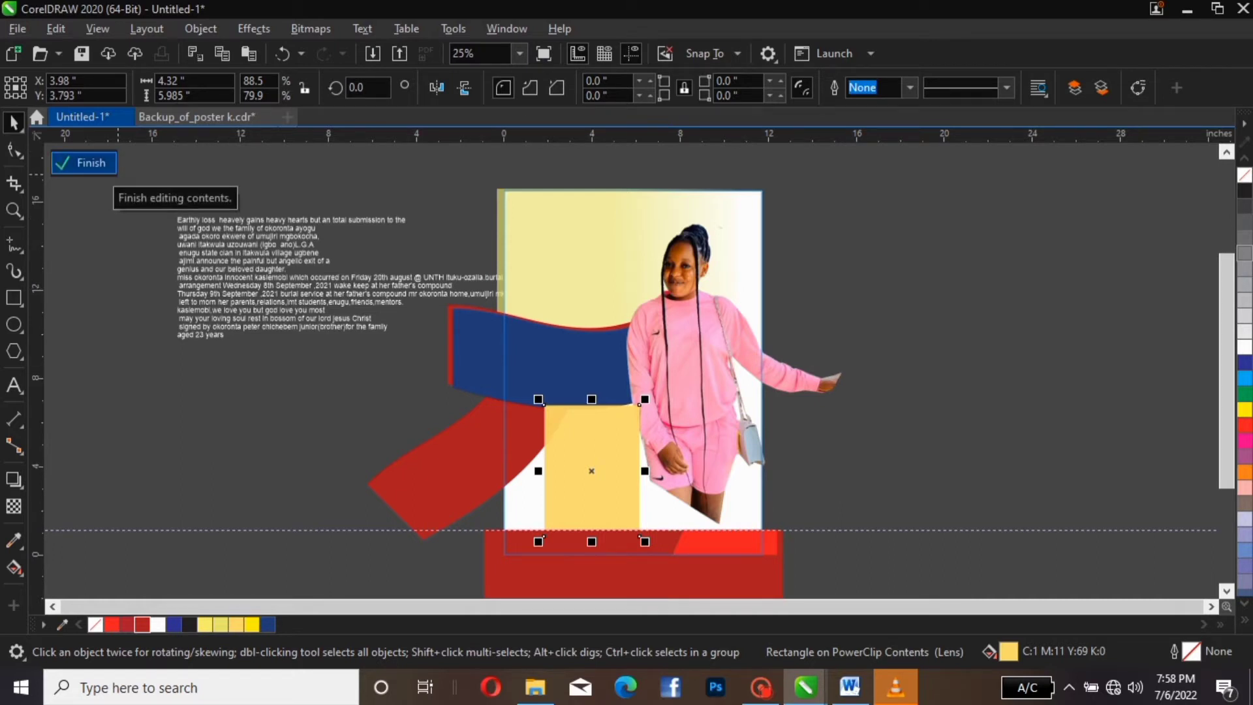
Finish editing the clipped contents and move the obituary text block down
{"action": "left_click", "coordinate": [83, 162]}
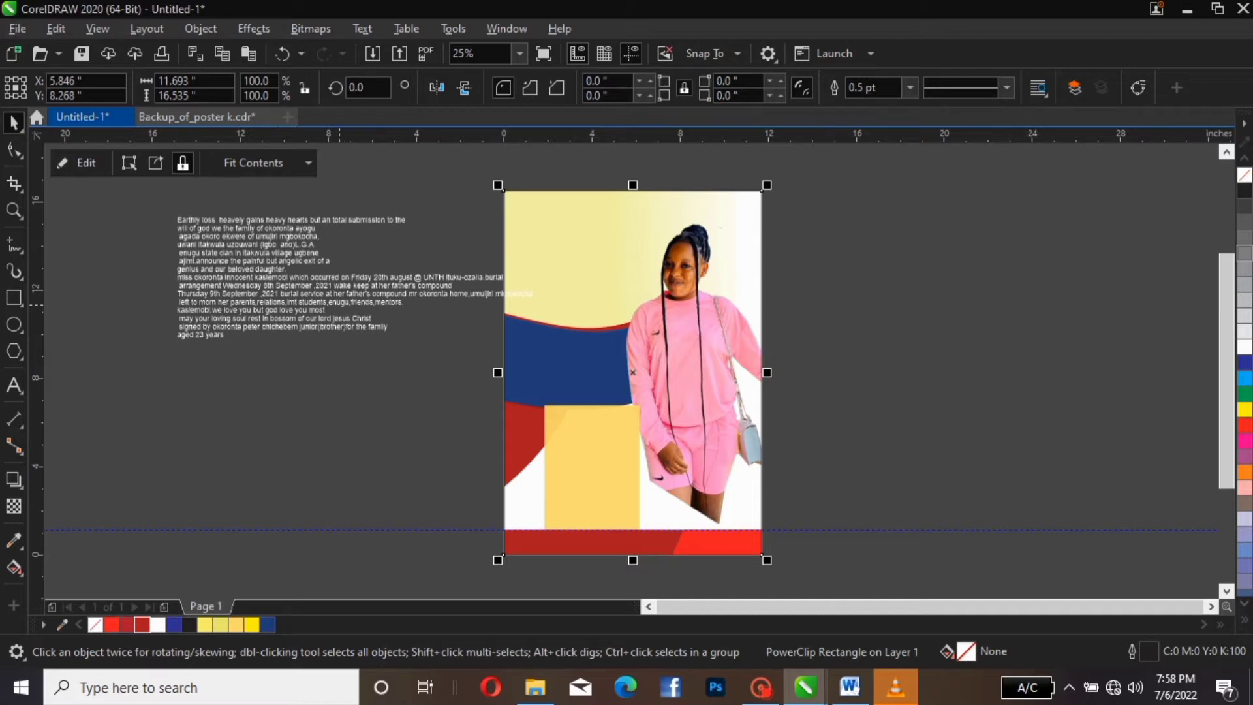
{"action": "left_click", "coordinate": [339, 305]}
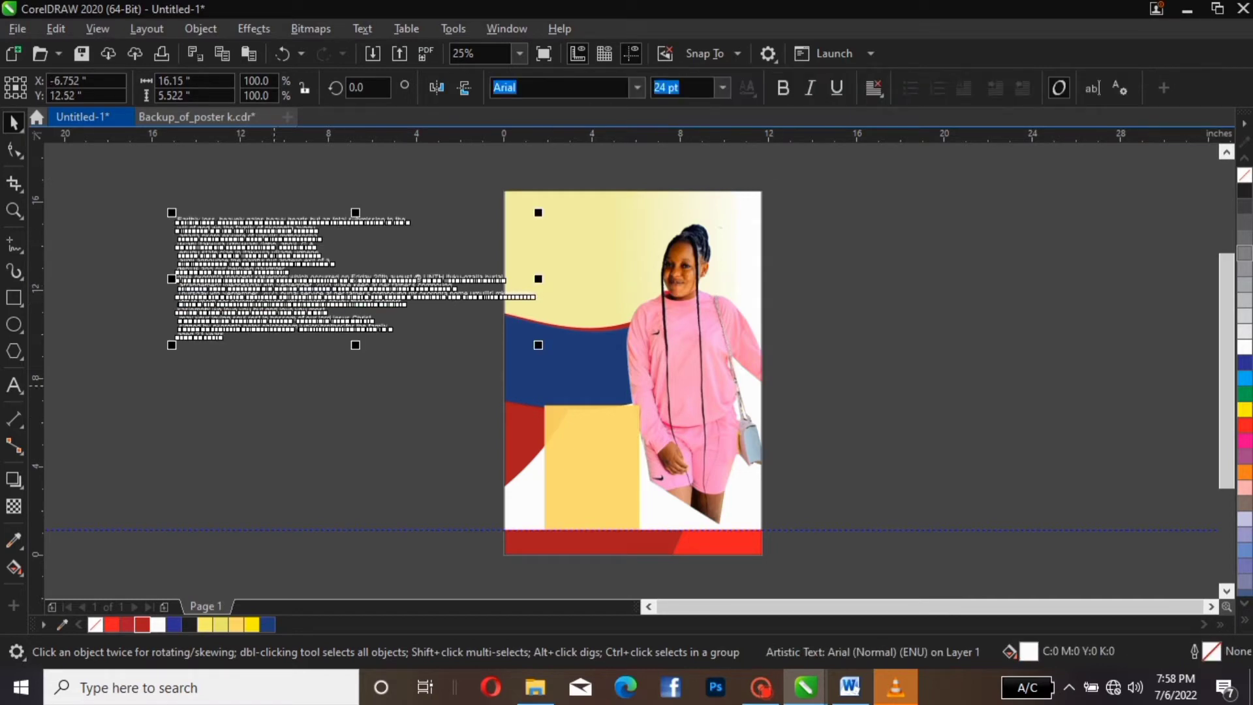
{"action": "left_click_drag", "start_coordinate": [292, 281], "coordinate": [295, 363]}
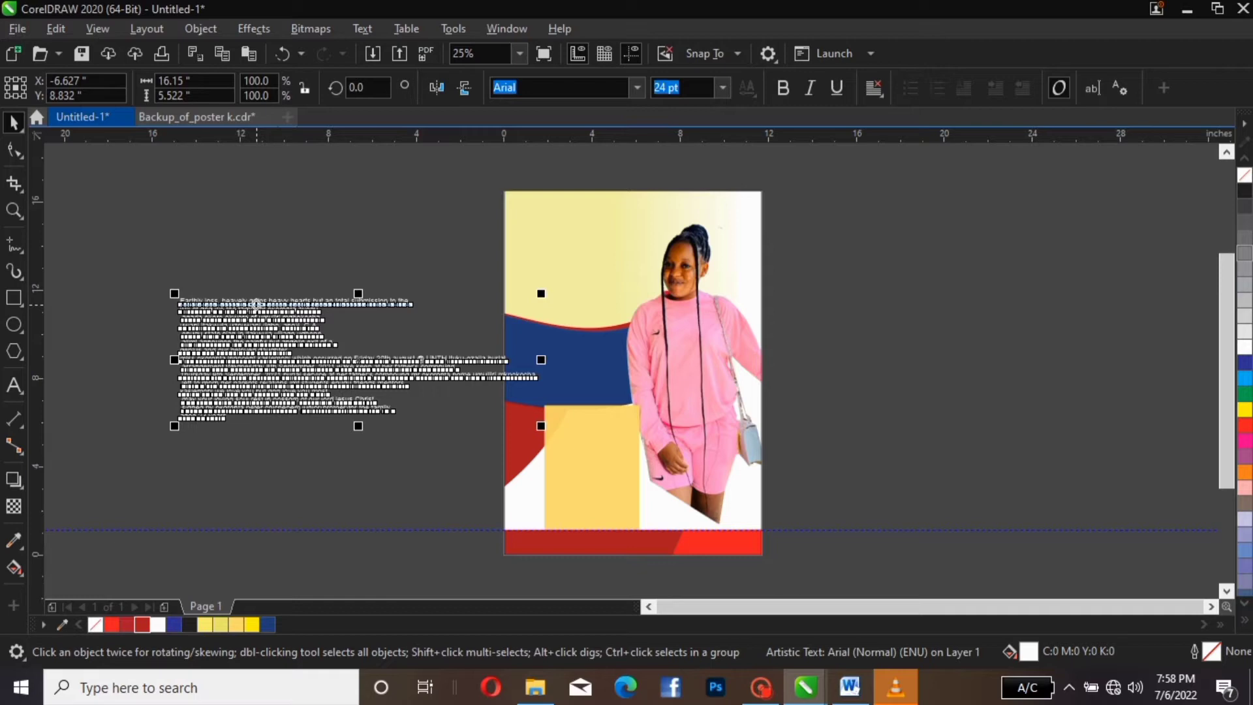
Break the obituary text apart and move its first line up above the paragraph
{"action": "key", "text": "ctrl+k"}
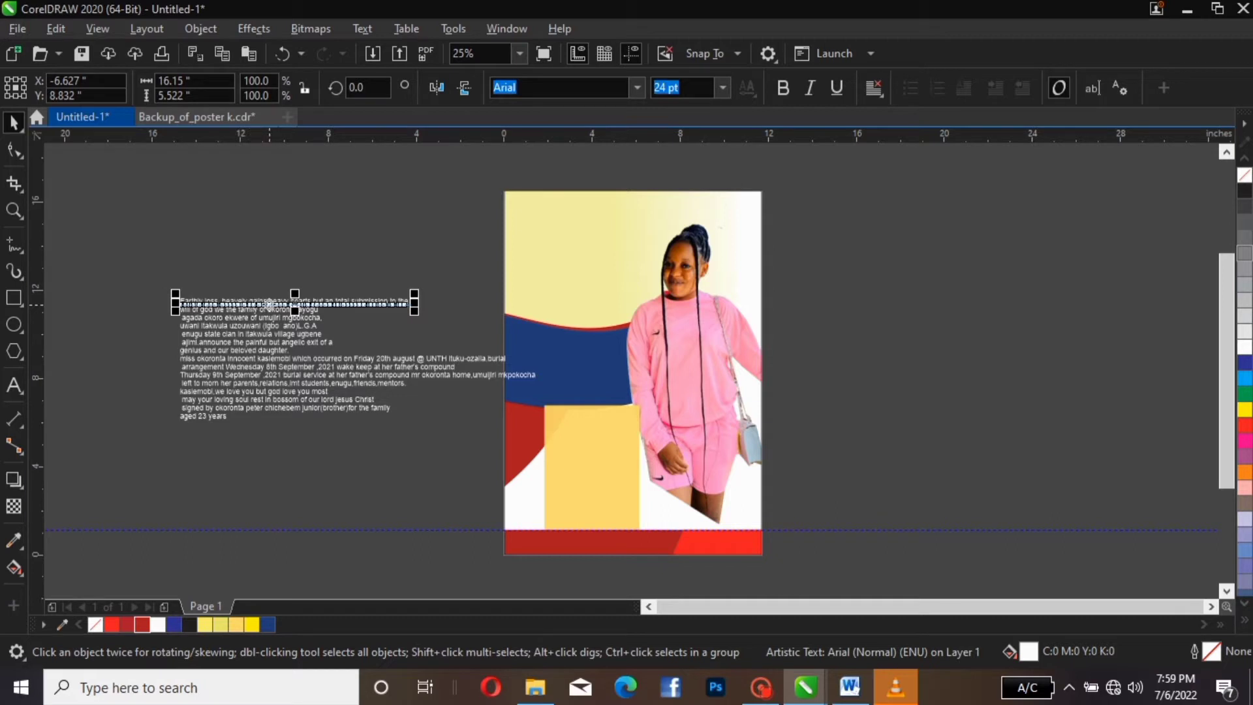
{"action": "left_click_drag", "start_coordinate": [277, 304], "coordinate": [212, 285]}
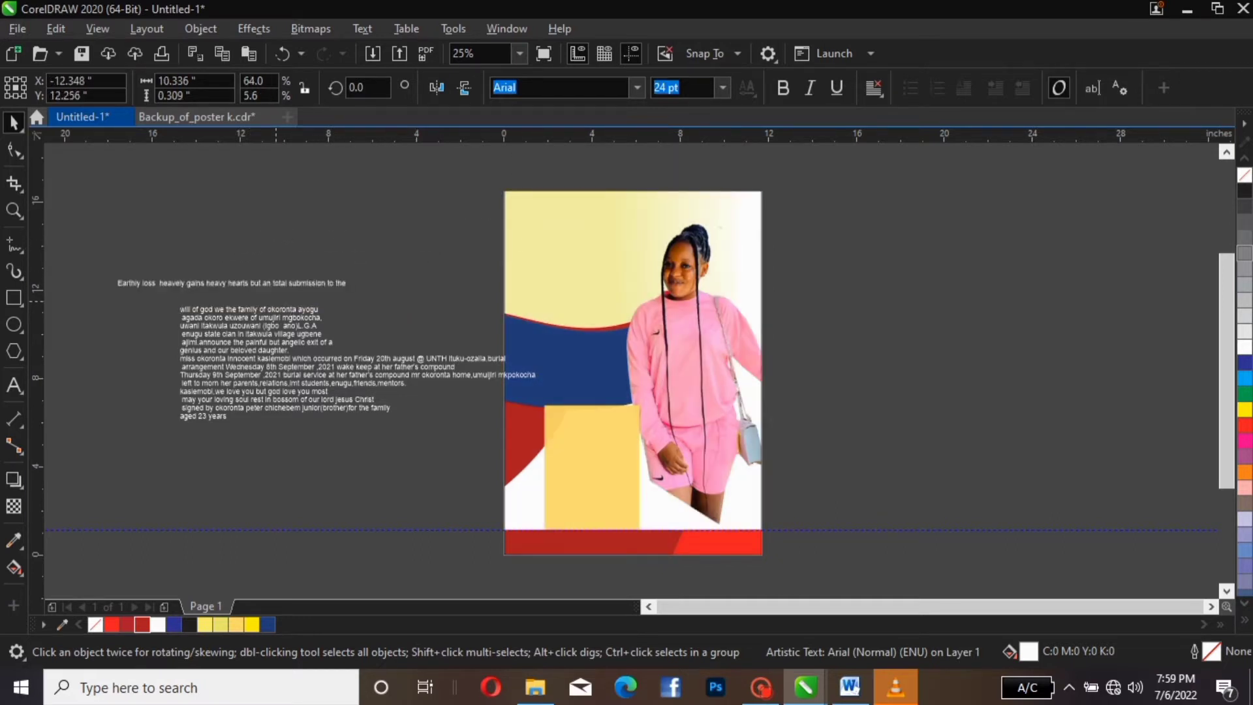
{"action": "left_click", "coordinate": [91, 240]}
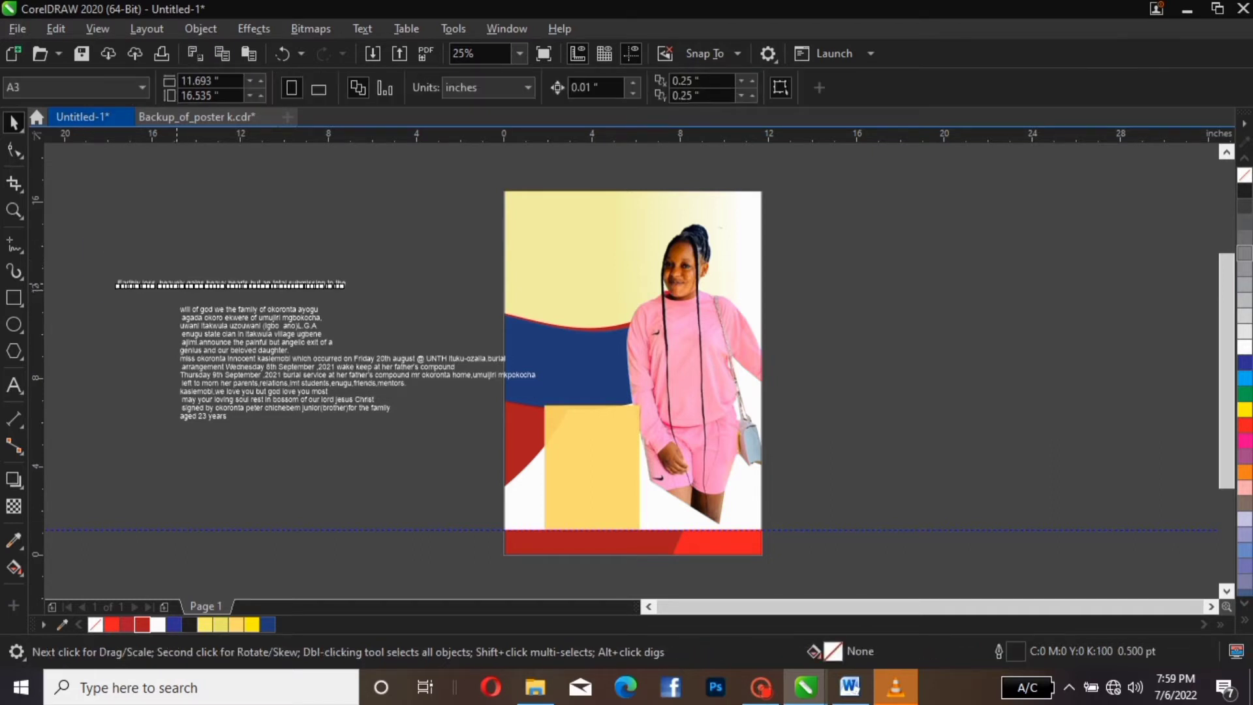
Enlarge the Earthly loss line to 57 pt and move it up and left
{"action": "left_click", "coordinate": [170, 284]}
{"action": "left_click_drag", "start_coordinate": [350, 276], "coordinate": [665, 266]}
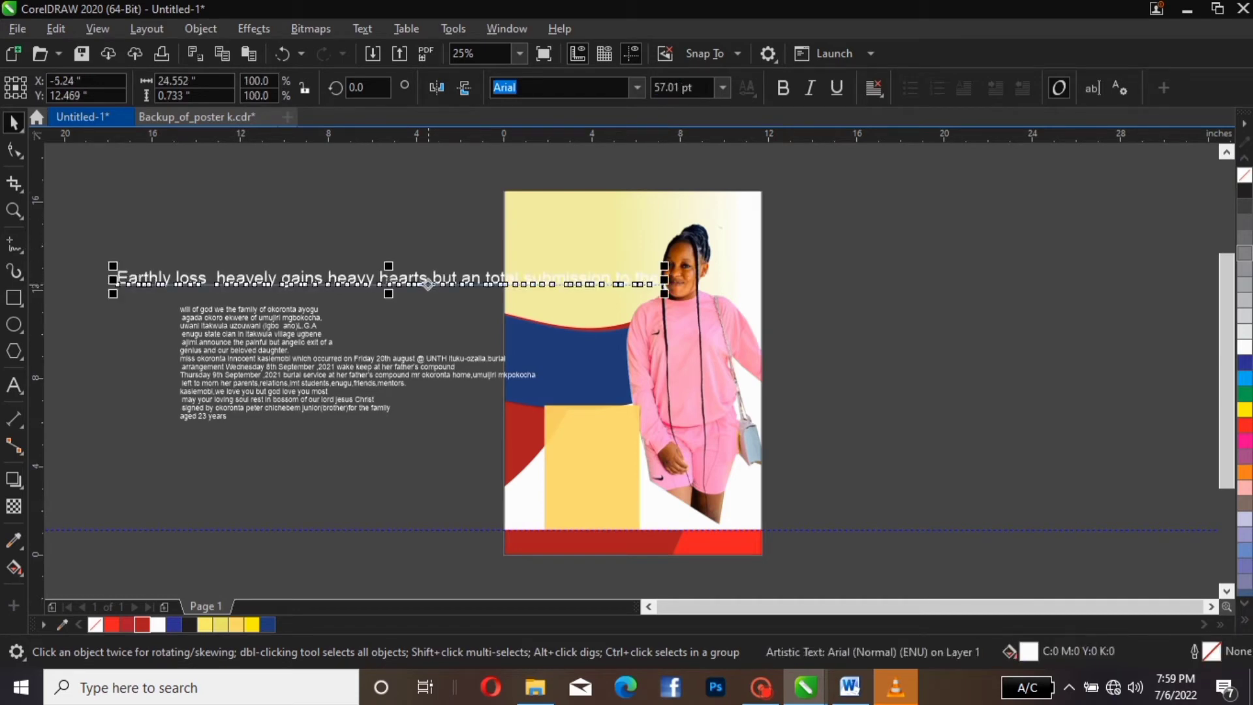
{"action": "left_click_drag", "start_coordinate": [429, 284], "coordinate": [397, 177]}
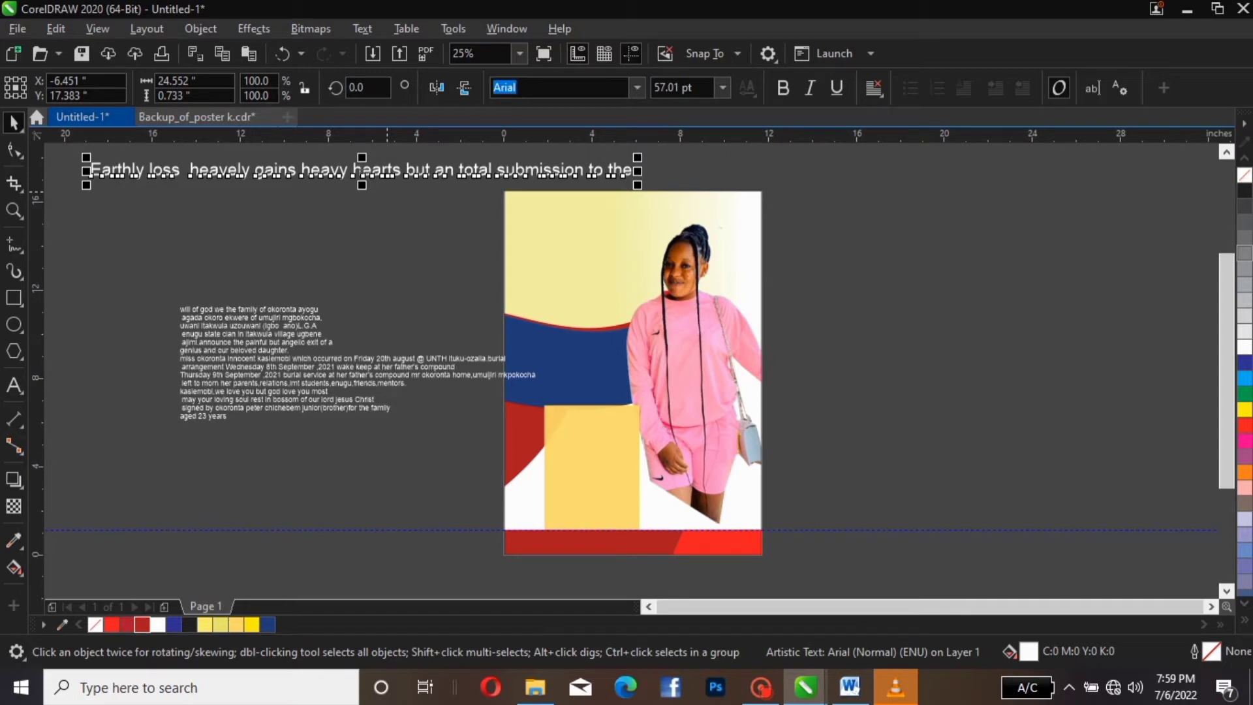
{"action": "key", "text": "Tab"}
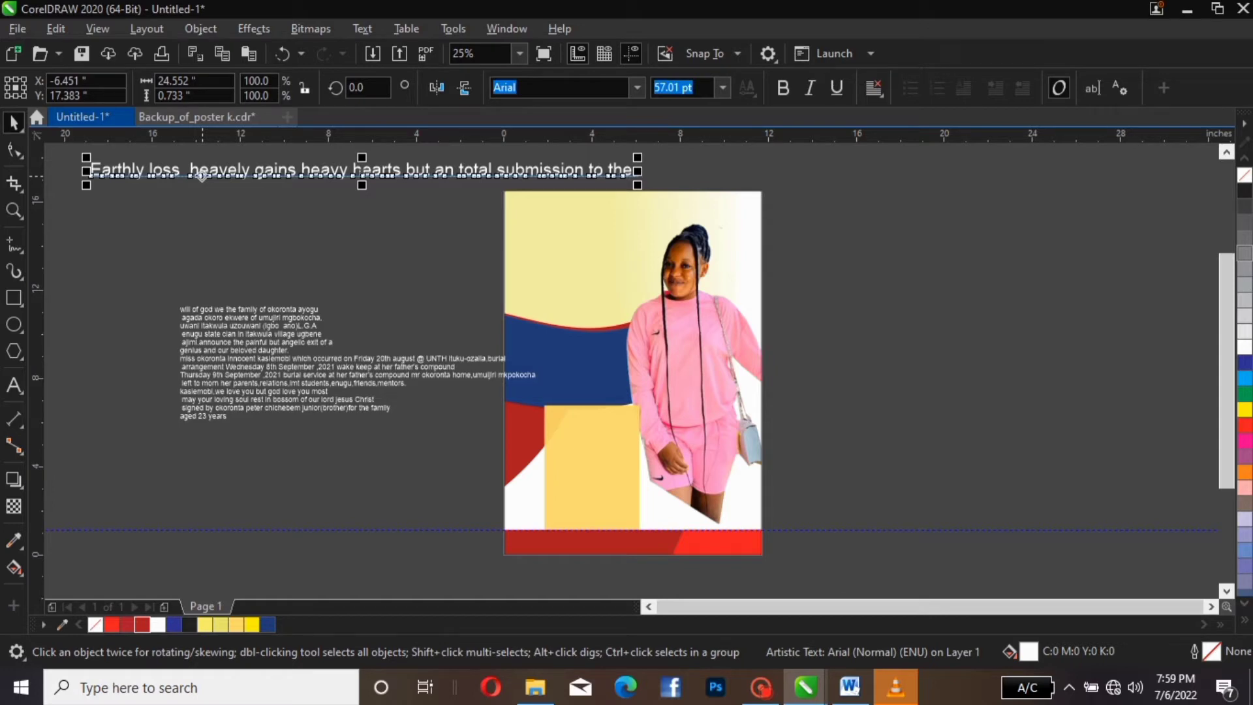
{"action": "left_click_drag", "start_coordinate": [202, 177], "coordinate": [259, 174]}
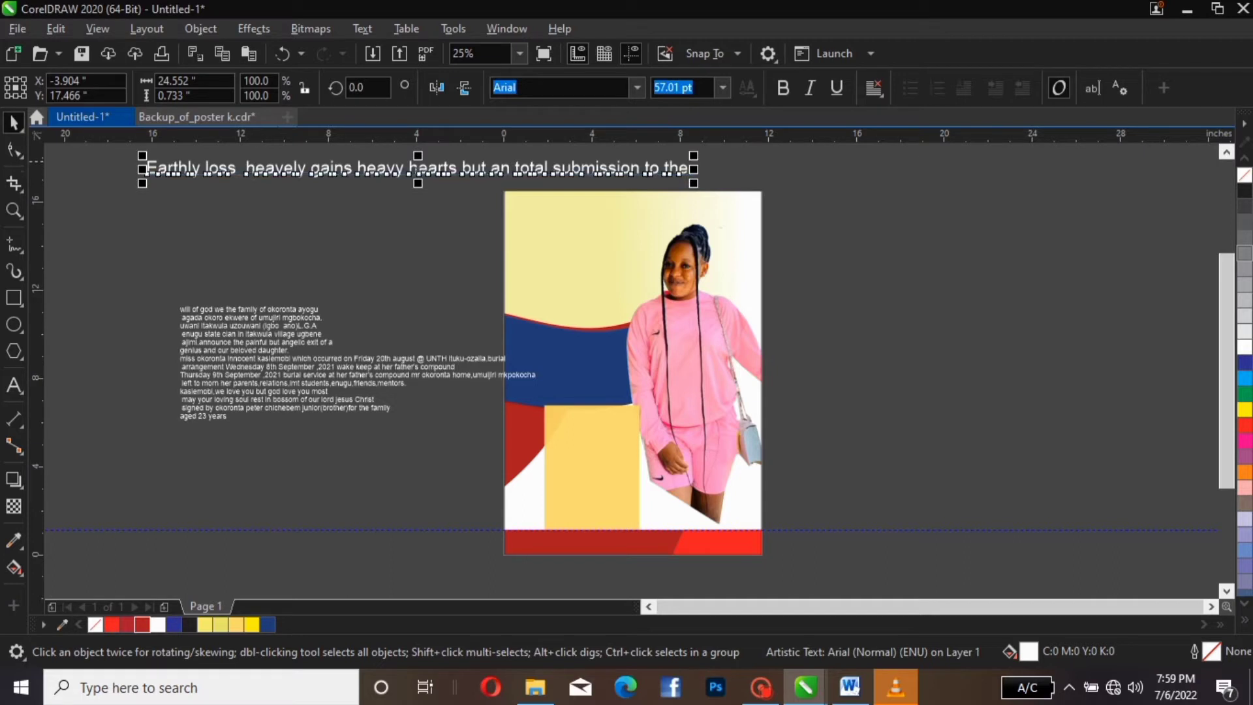
Split 'heavely gains' into its own text object and move the Earthly loss title onto the poster top
{"action": "double_click", "coordinate": [248, 167]}
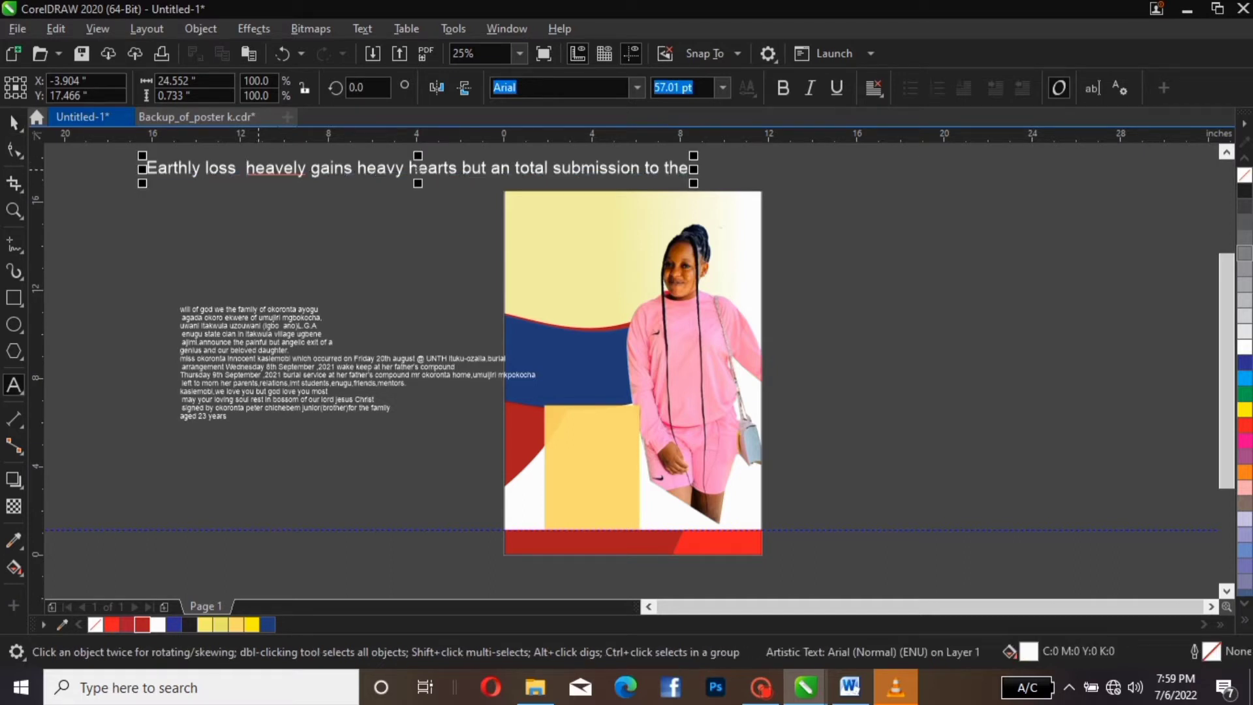
{"action": "key", "text": "Return"}
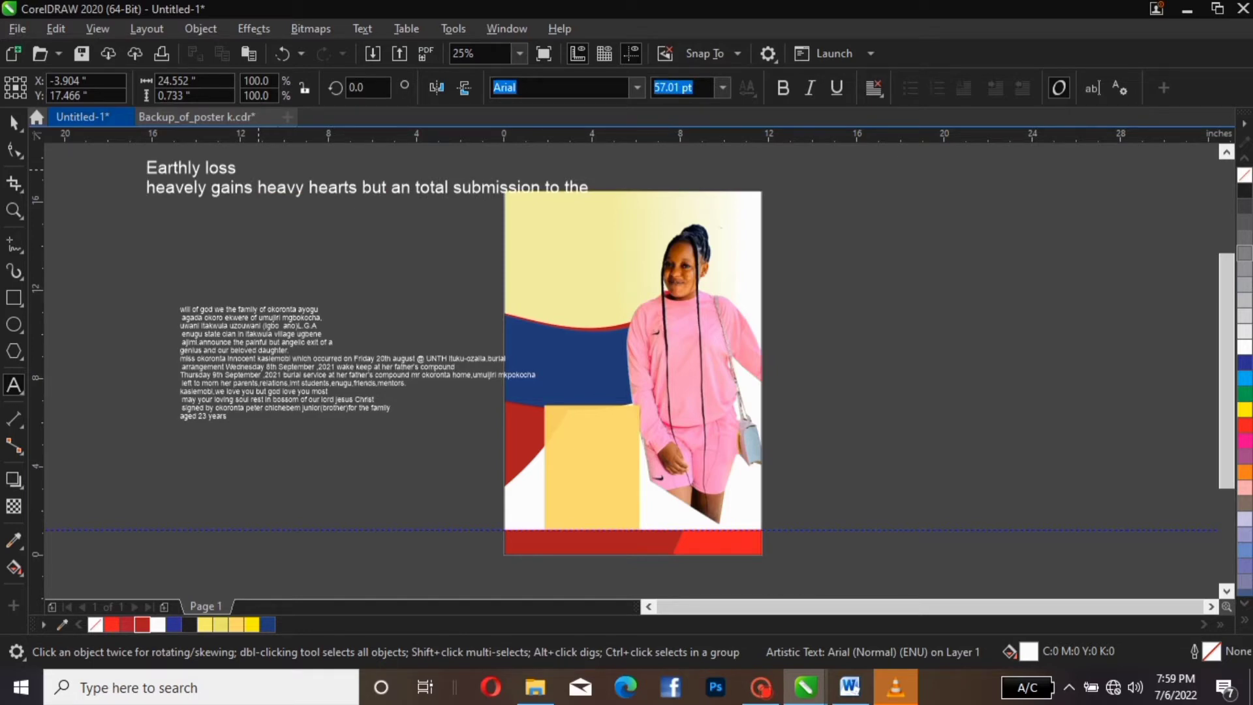
{"action": "key", "text": "ctrl+k"}
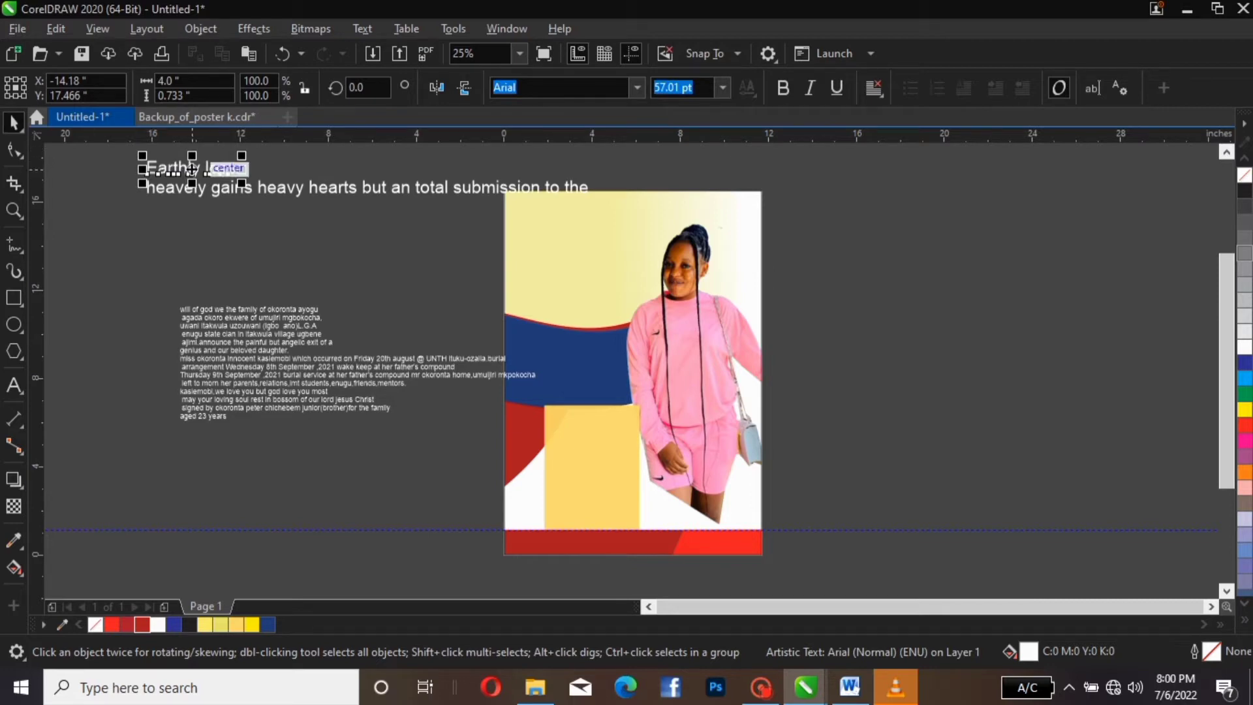
{"action": "left_click_drag", "start_coordinate": [192, 169], "coordinate": [567, 226]}
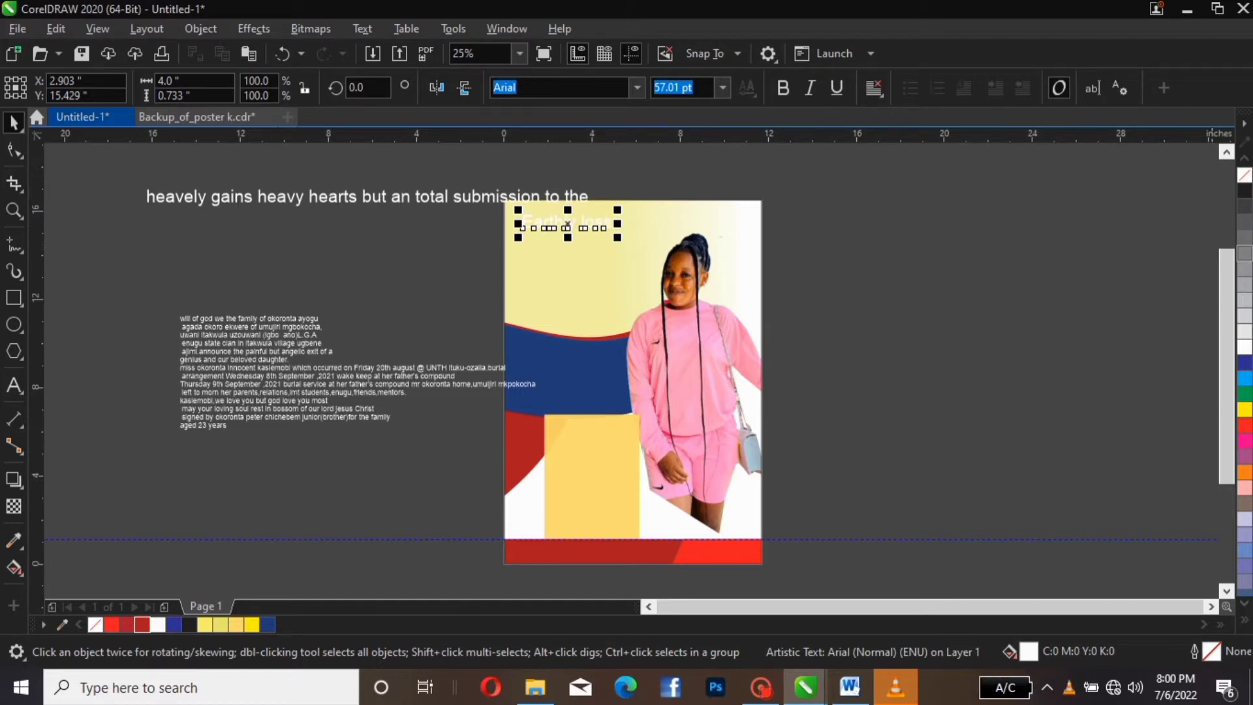
Colour the Earthly loss title dark red, shift 'heavely gains' left, and reposition the title
{"action": "left_click", "coordinate": [1245, 424]}
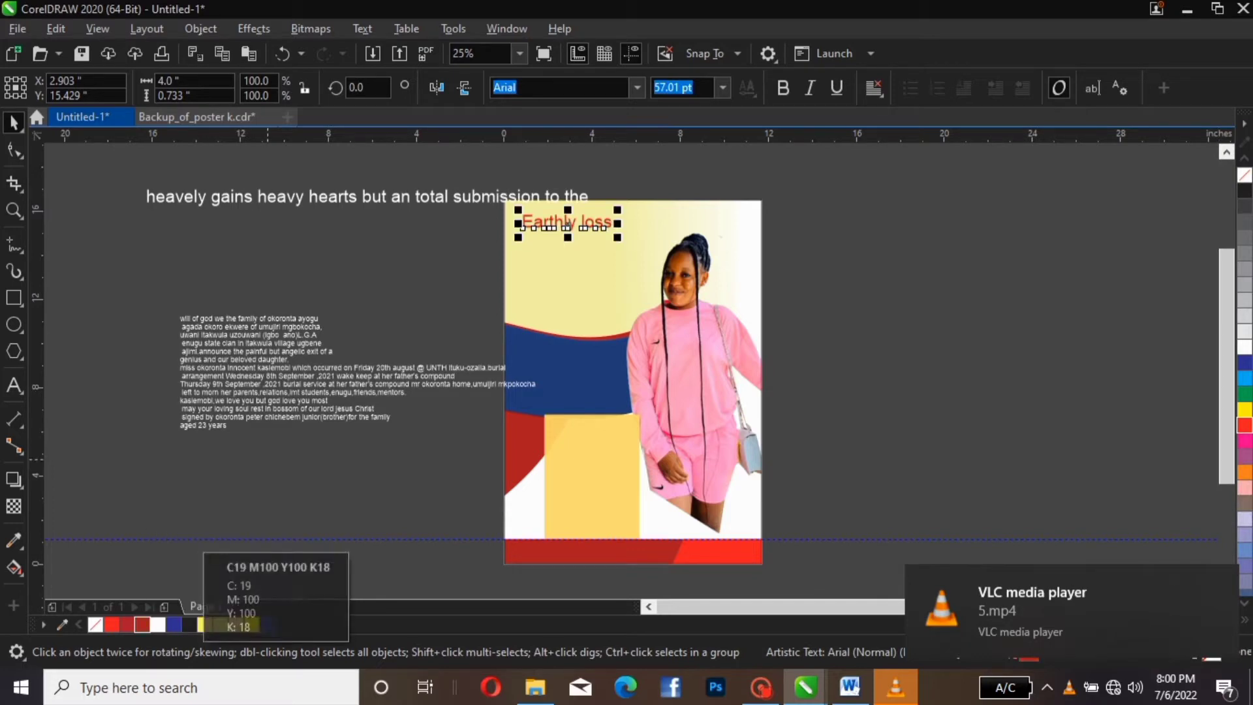
{"action": "left_click_drag", "start_coordinate": [341, 193], "coordinate": [248, 187]}
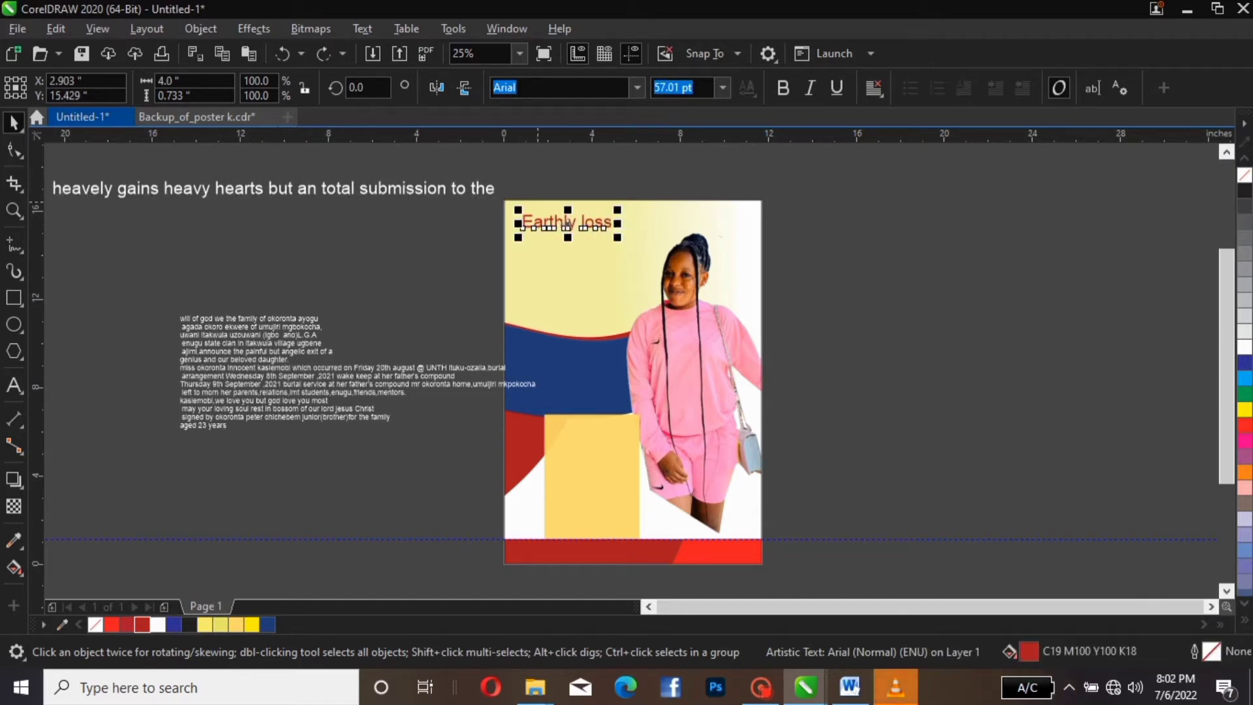
{"action": "left_click_drag", "start_coordinate": [553, 226], "coordinate": [679, 207]}
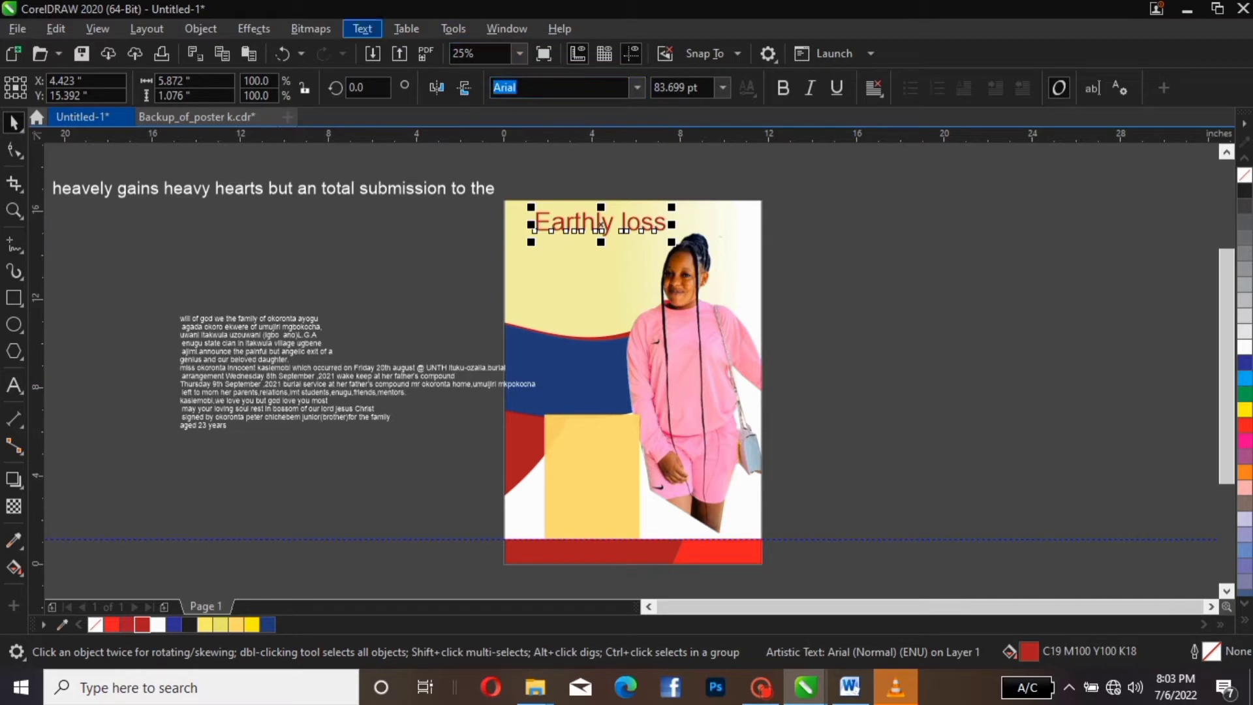
Bring up the Text menu commands
{"action": "left_click", "coordinate": [362, 28]}
{"action": "mouse_move", "coordinate": [406, 29]}
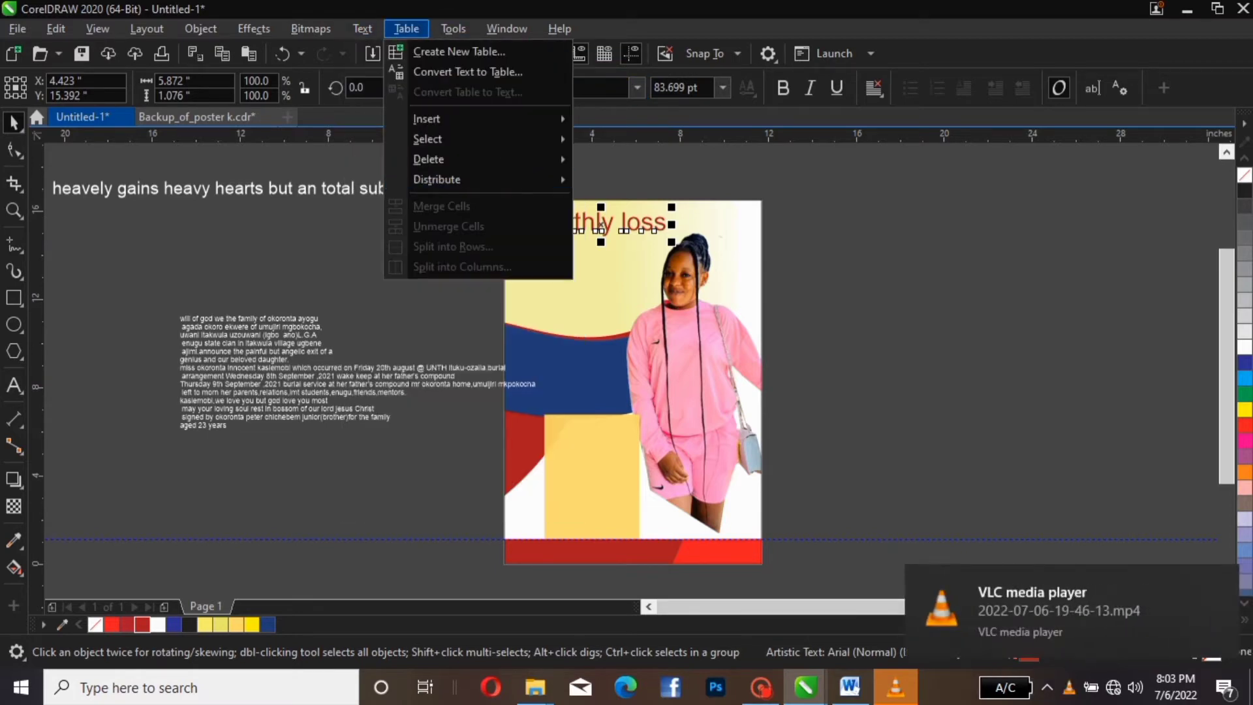
{"action": "mouse_move", "coordinate": [363, 29]}
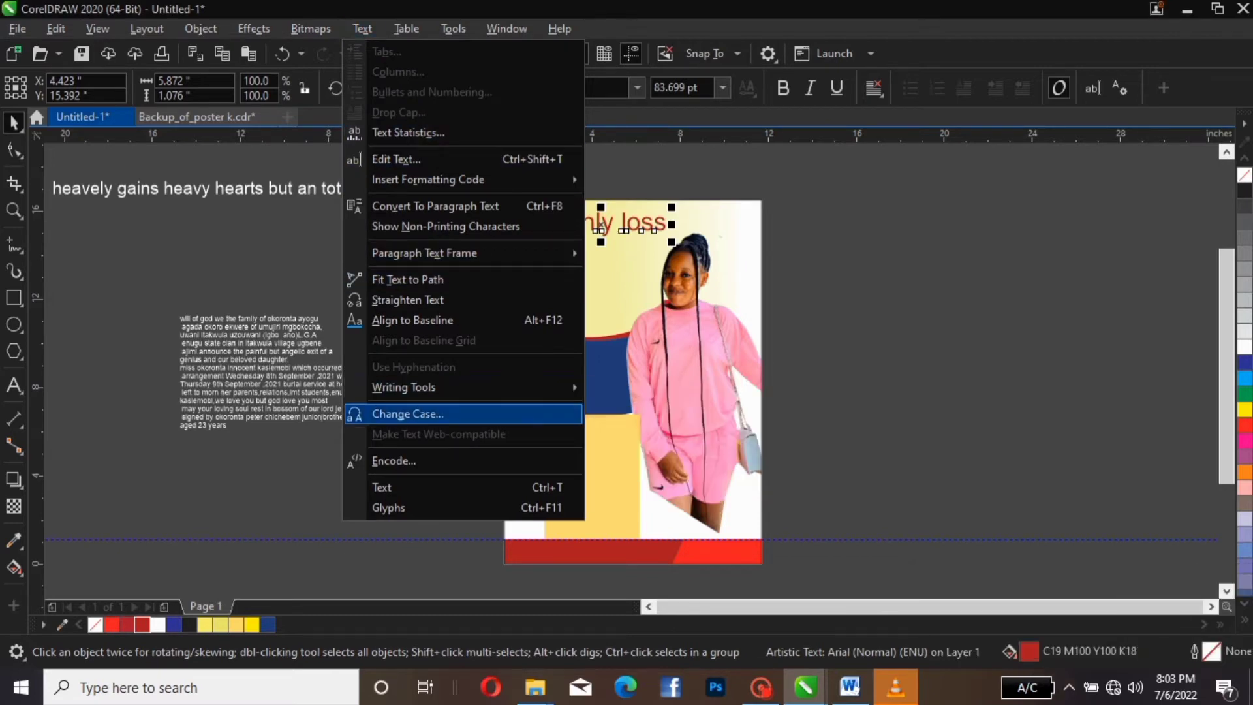
Apply UPPERCASE through Change Case so the title reads EARTHLY LOSS
{"action": "left_click", "coordinate": [408, 414]}
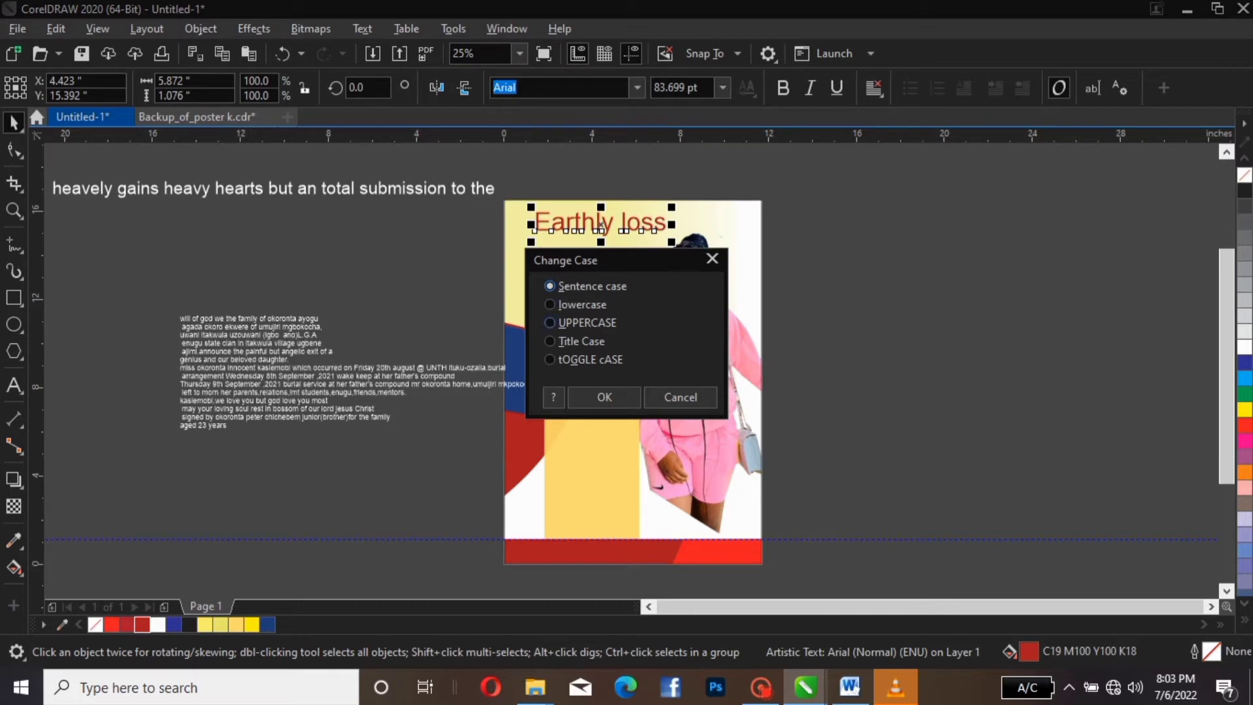
{"action": "left_click", "coordinate": [578, 324]}
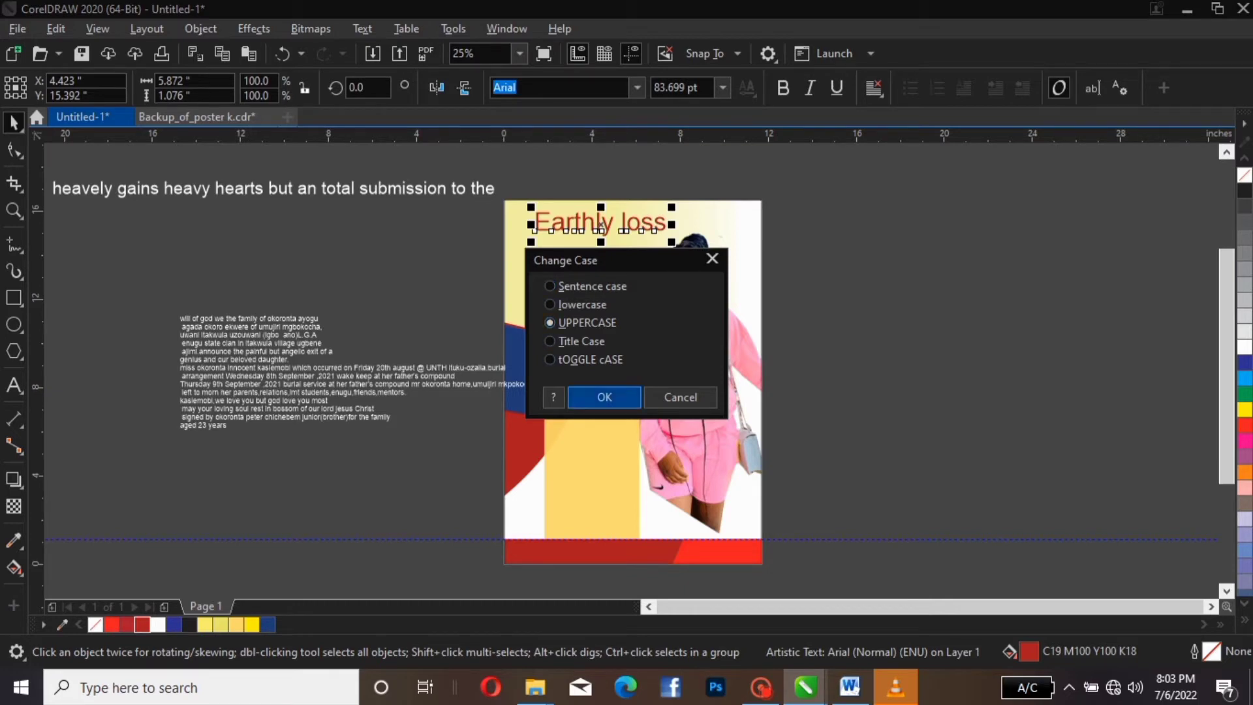
{"action": "left_click", "coordinate": [600, 397]}
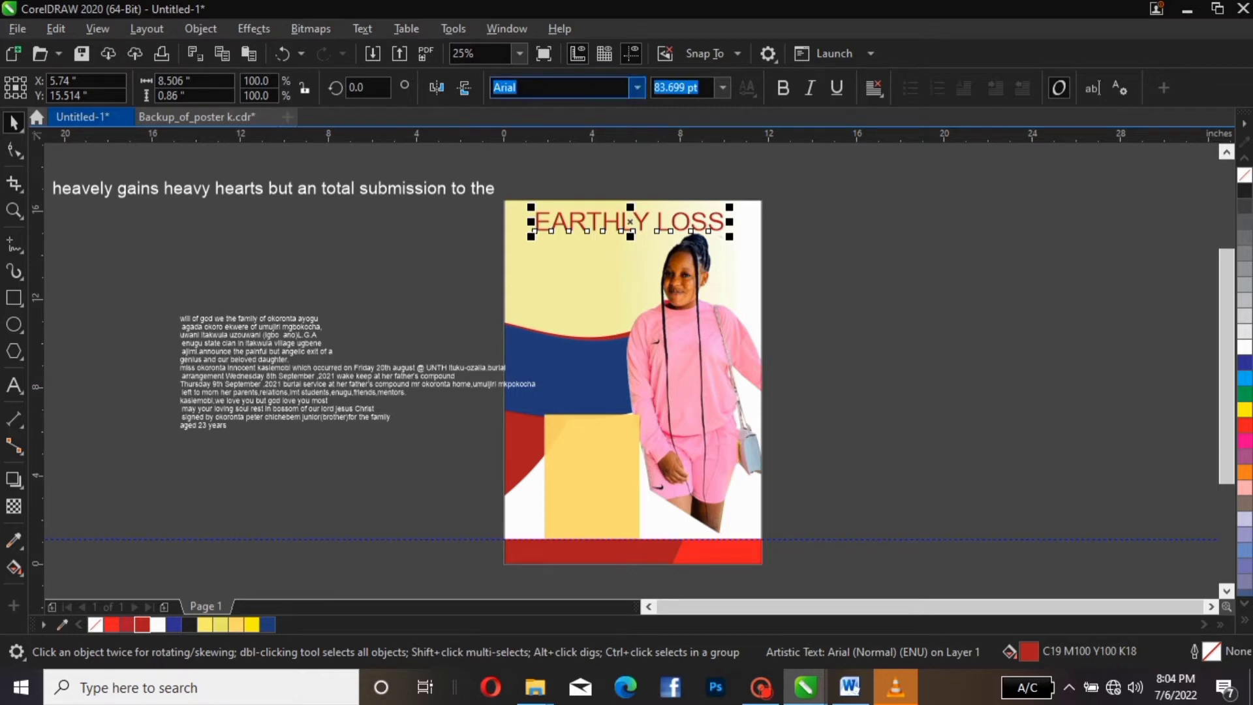
Set the title font to Aromia Script Black
{"action": "left_click", "coordinate": [638, 87]}
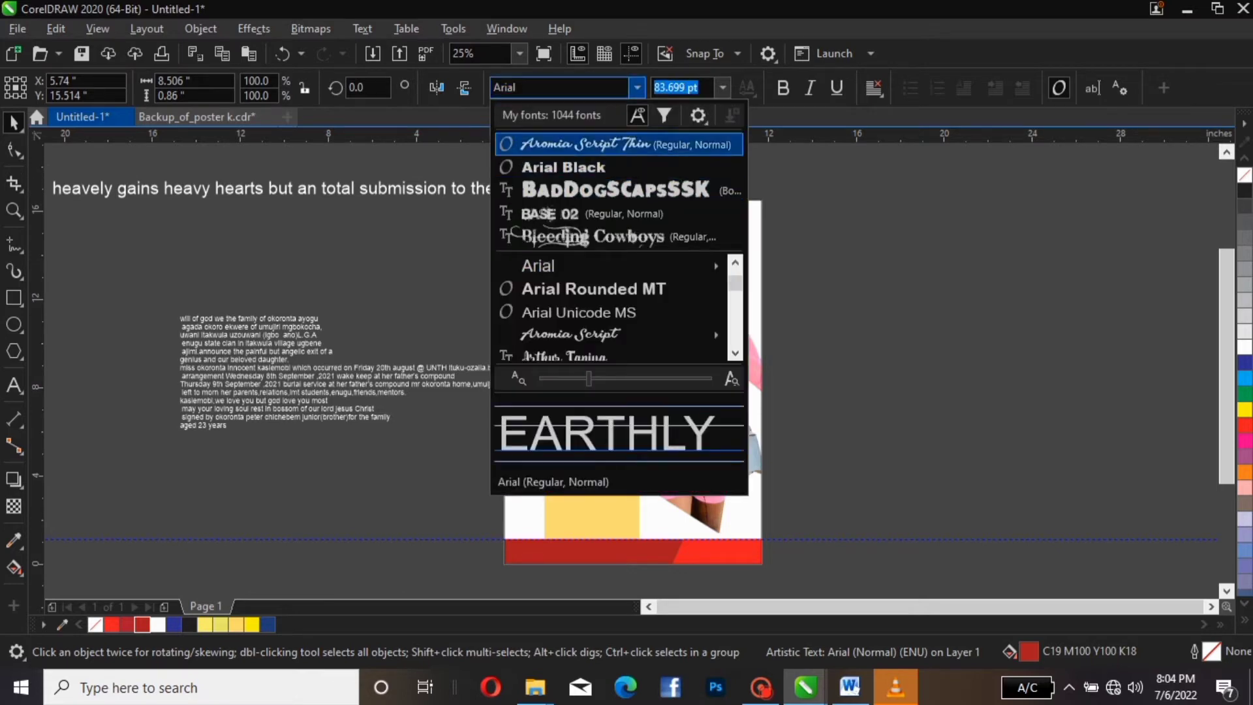
{"action": "type", "text": "ar"}
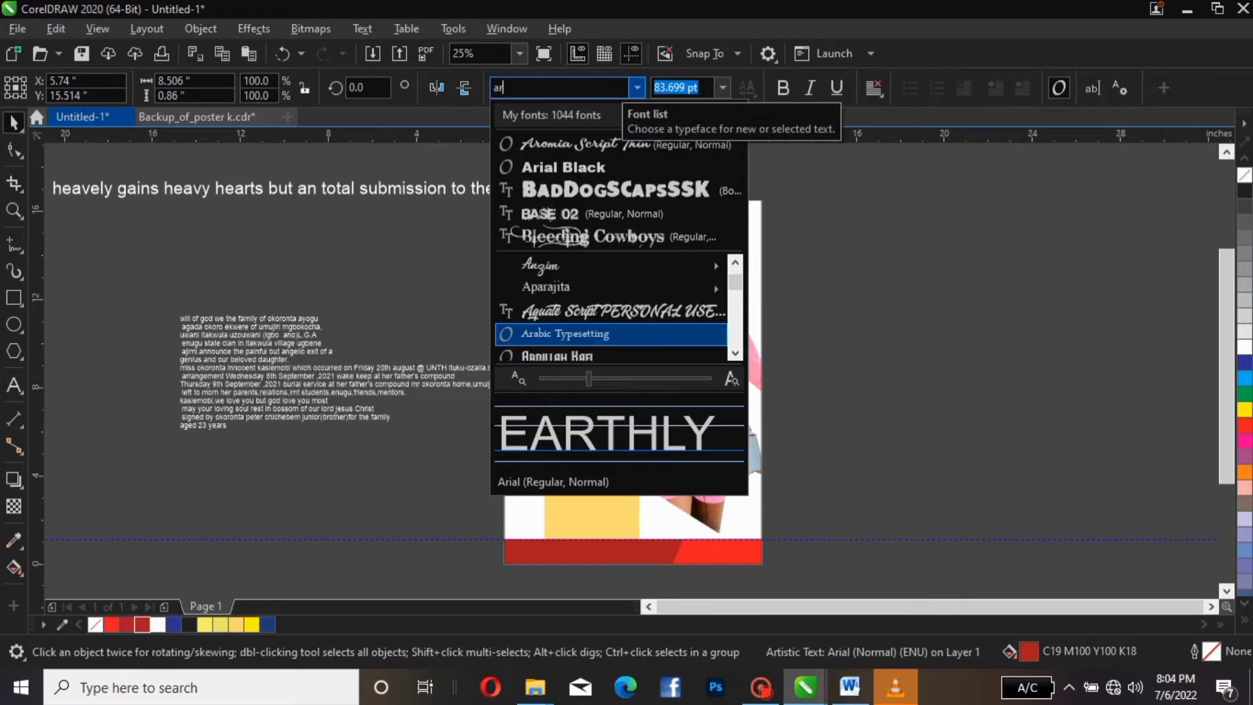
{"action": "type", "text": "omia"}
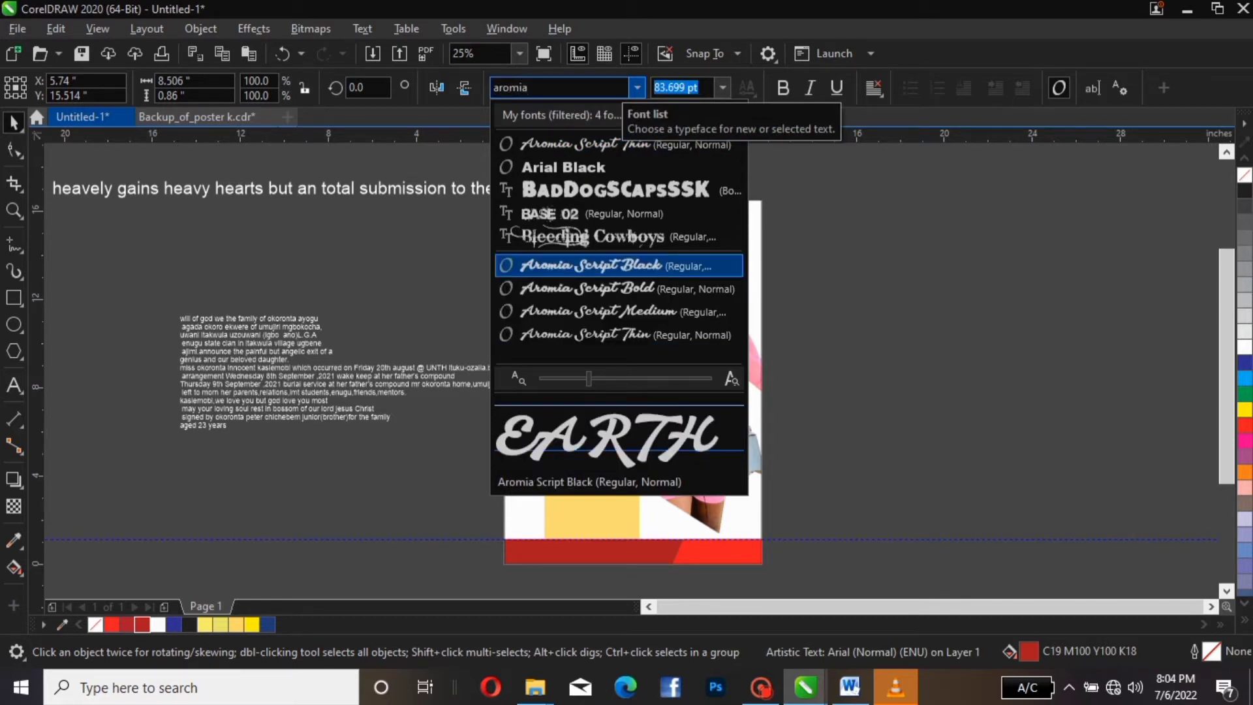
{"action": "type", "text": " script"}
{"action": "key", "text": "BackSpace"}
{"action": "key", "text": "BackSpace"}
{"action": "key", "text": "BackSpace"}
{"action": "key", "text": "BackSpace"}
{"action": "key", "text": "BackSpace"}
{"action": "key", "text": "BackSpace"}
{"action": "key", "text": "BackSpace"}
{"action": "key", "text": "BackSpace"}
{"action": "key", "text": "BackSpace"}
{"action": "key", "text": "BackSpace"}
{"action": "key", "text": "BackSpace"}
{"action": "key", "text": "BackSpace"}
{"action": "key", "text": "BackSpace"}
{"action": "type", "text": "A"}
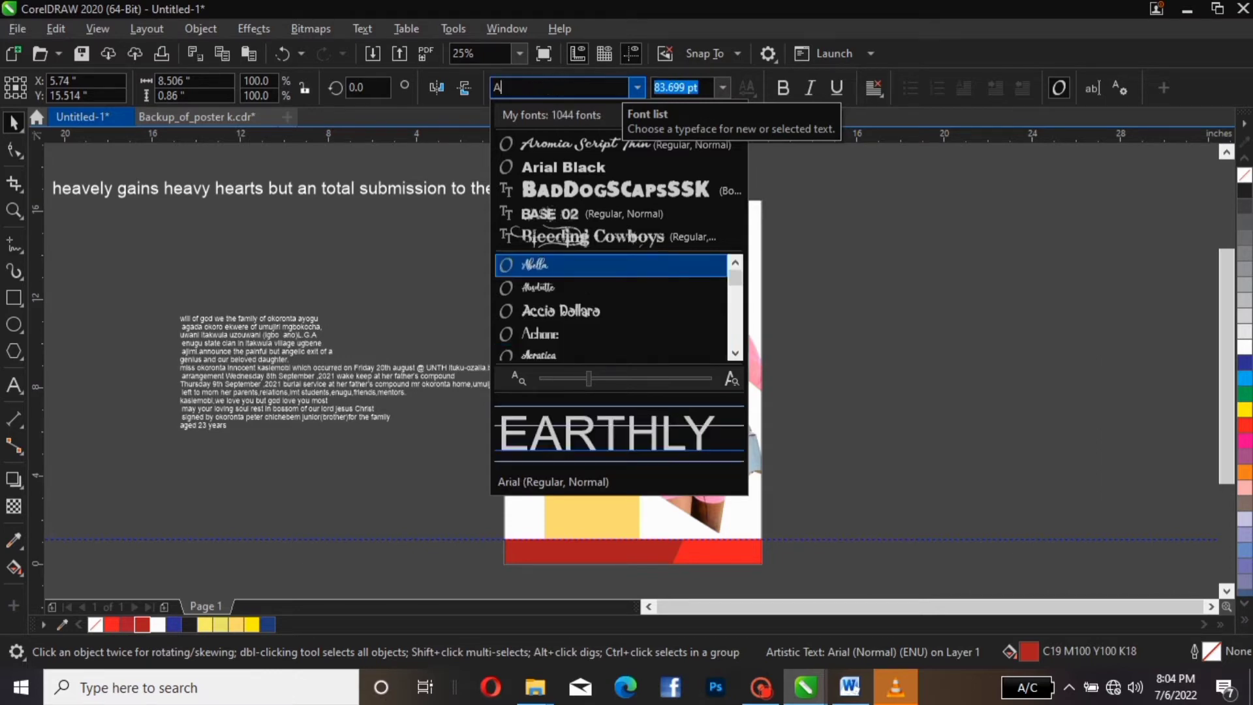
{"action": "type", "text": "ro"}
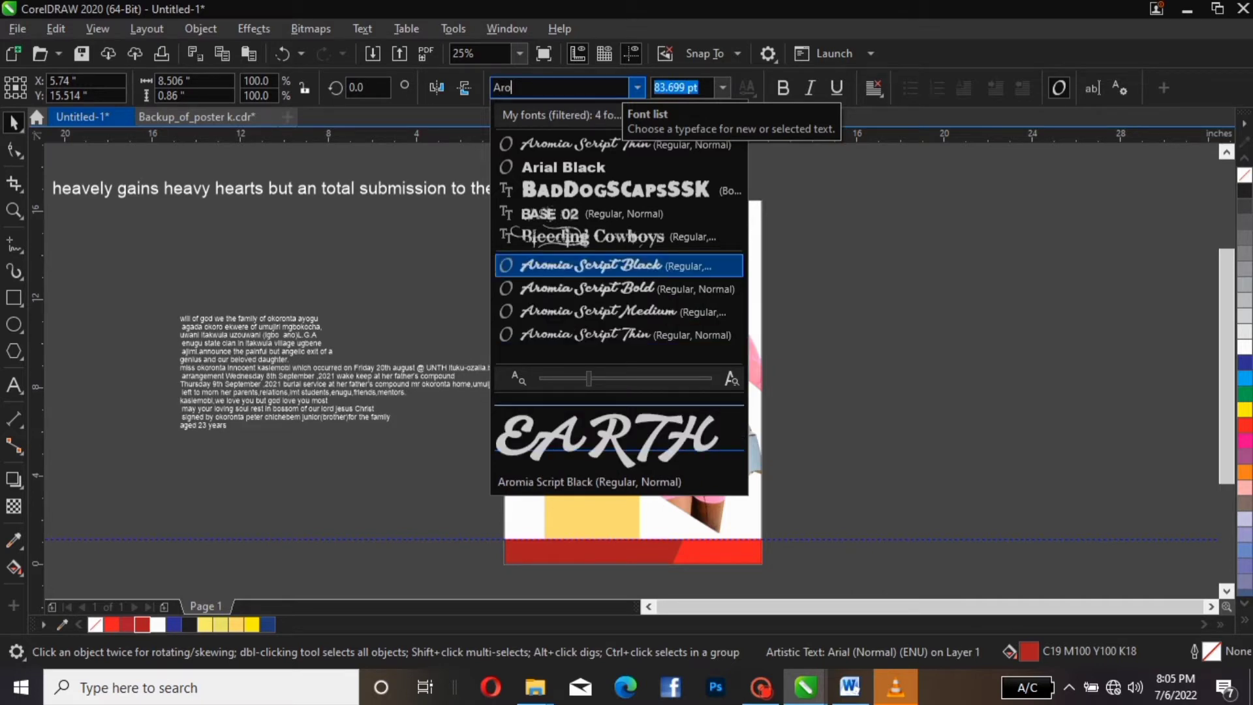
{"action": "key", "text": "Return"}
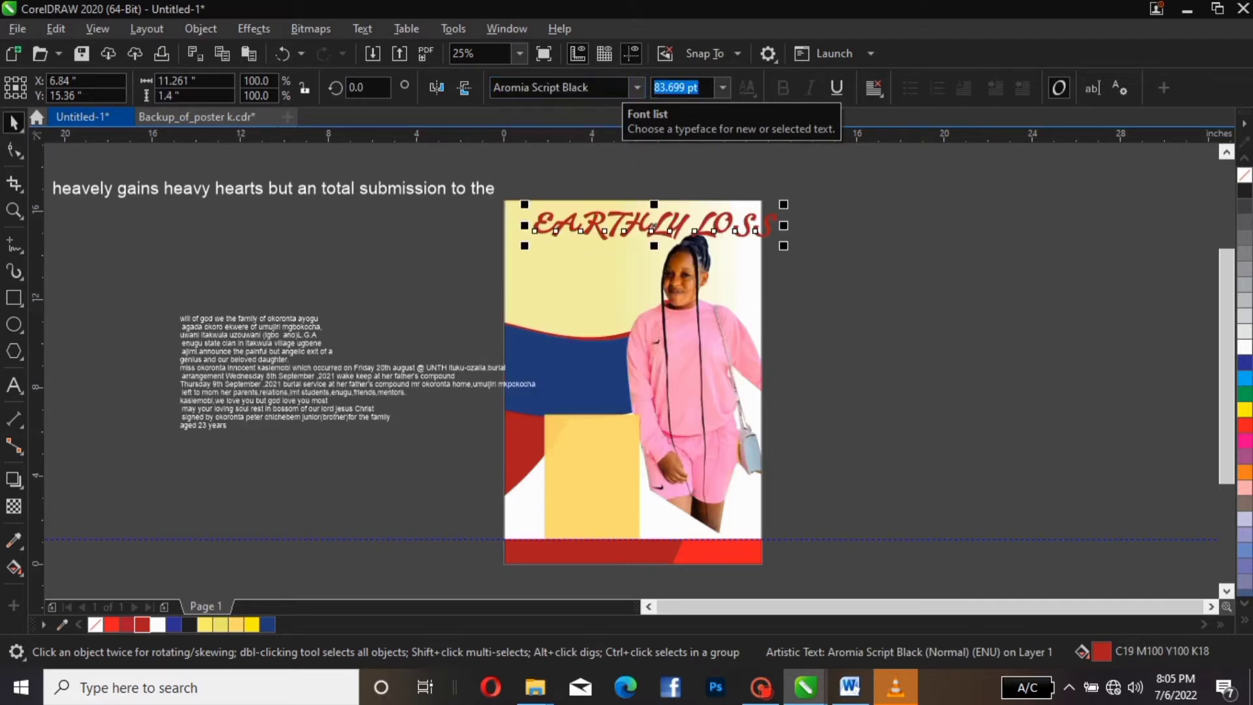
Scale the title down to 69.691 pt and position it at the poster's top-left
{"action": "left_click_drag", "start_coordinate": [783, 204], "coordinate": [742, 210]}
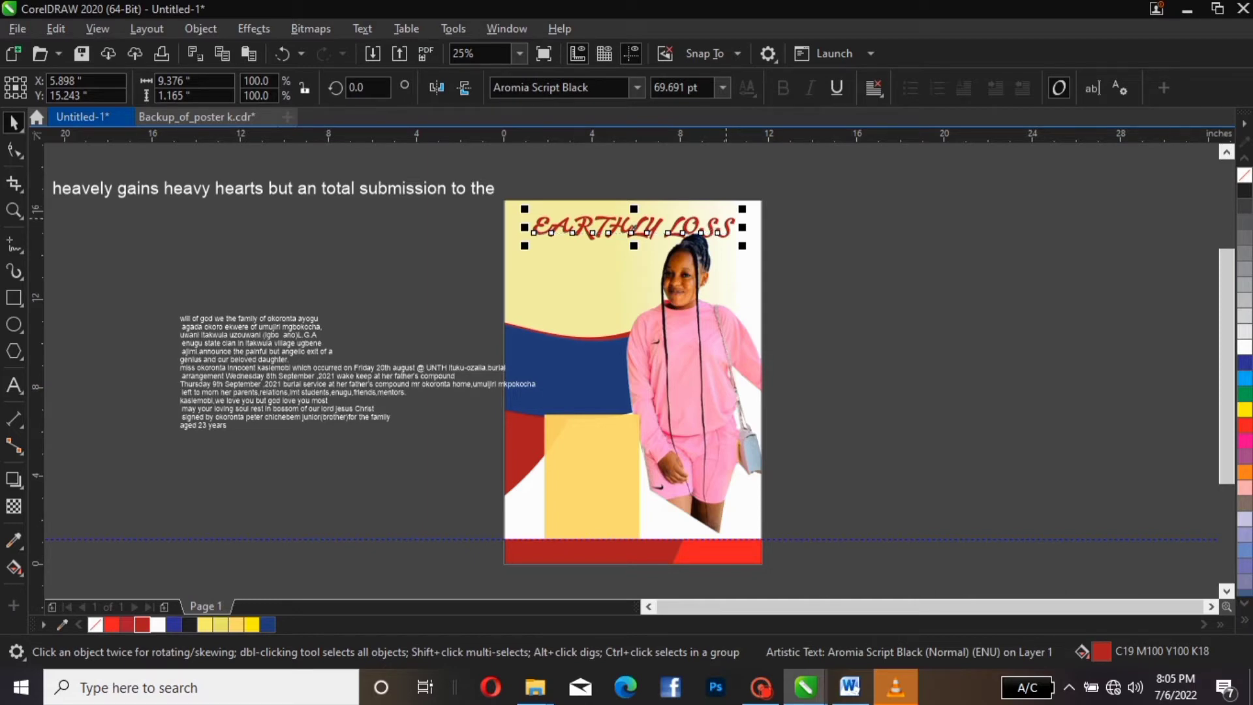
{"action": "mouse_move", "coordinate": [631, 229]}
{"action": "left_mouse_down"}
{"action": "mouse_move", "coordinate": [593, 133]}
{"action": "mouse_move", "coordinate": [580, 203]}
{"action": "mouse_move", "coordinate": [607, 141]}
{"action": "mouse_move", "coordinate": [621, 223]}
{"action": "left_mouse_up"}
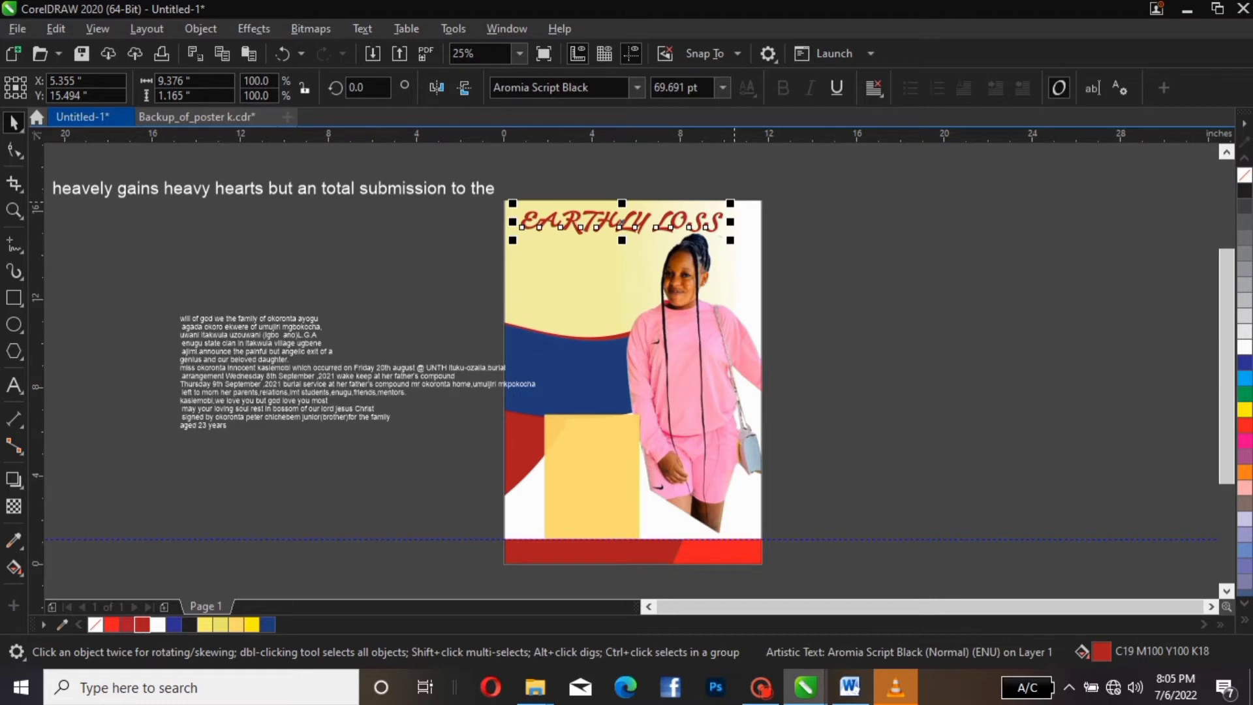
{"action": "left_click_drag", "start_coordinate": [730, 203], "coordinate": [695, 199]}
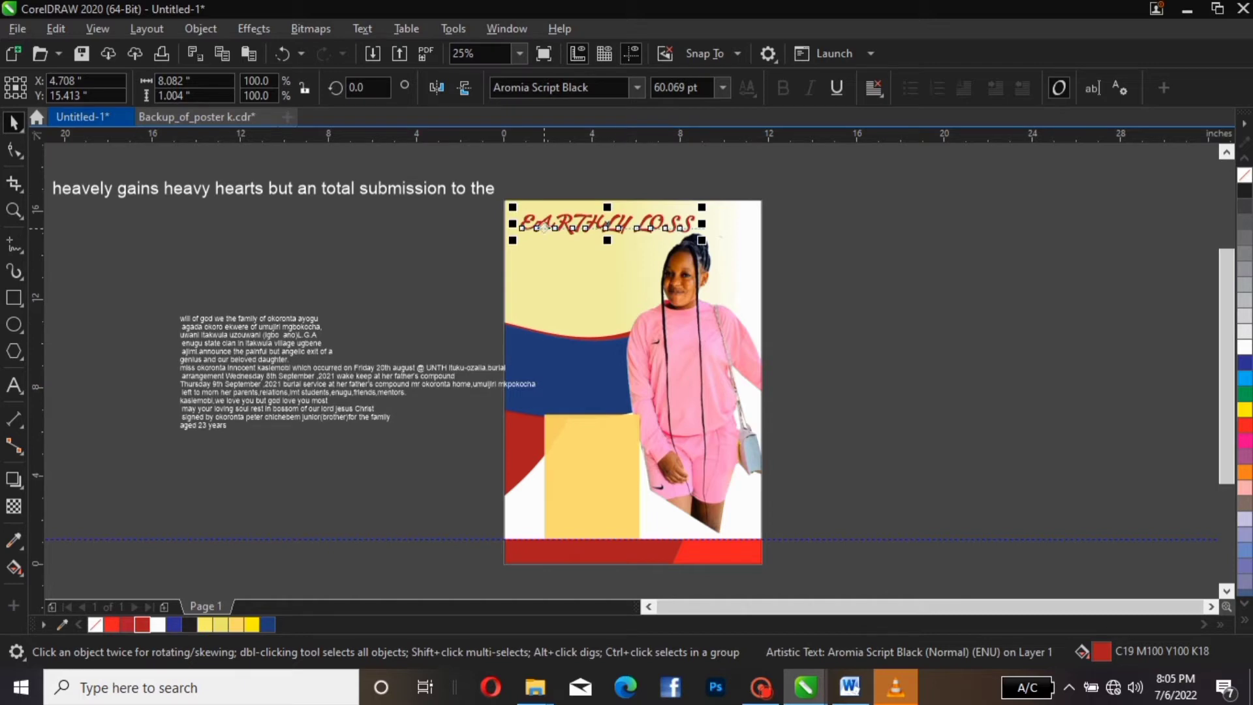
Change the title to Title Case so it reads Earthly Loss
{"action": "left_click", "coordinate": [362, 29]}
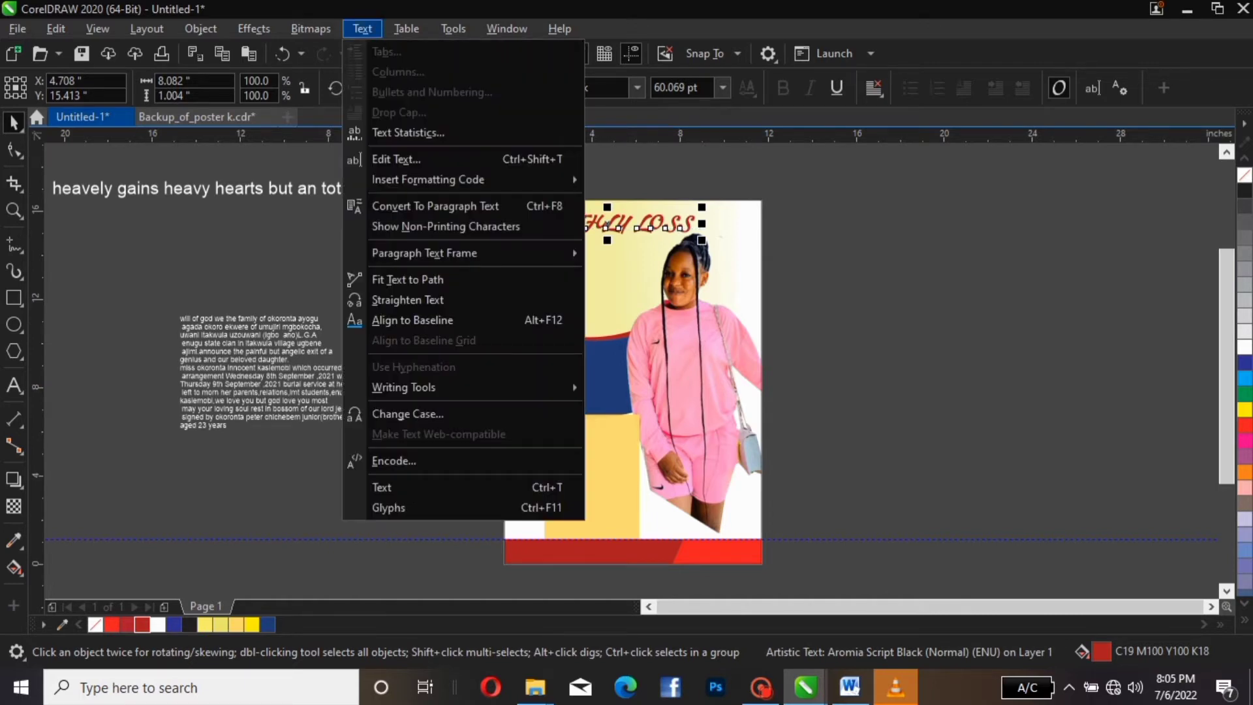
{"action": "mouse_move", "coordinate": [404, 387]}
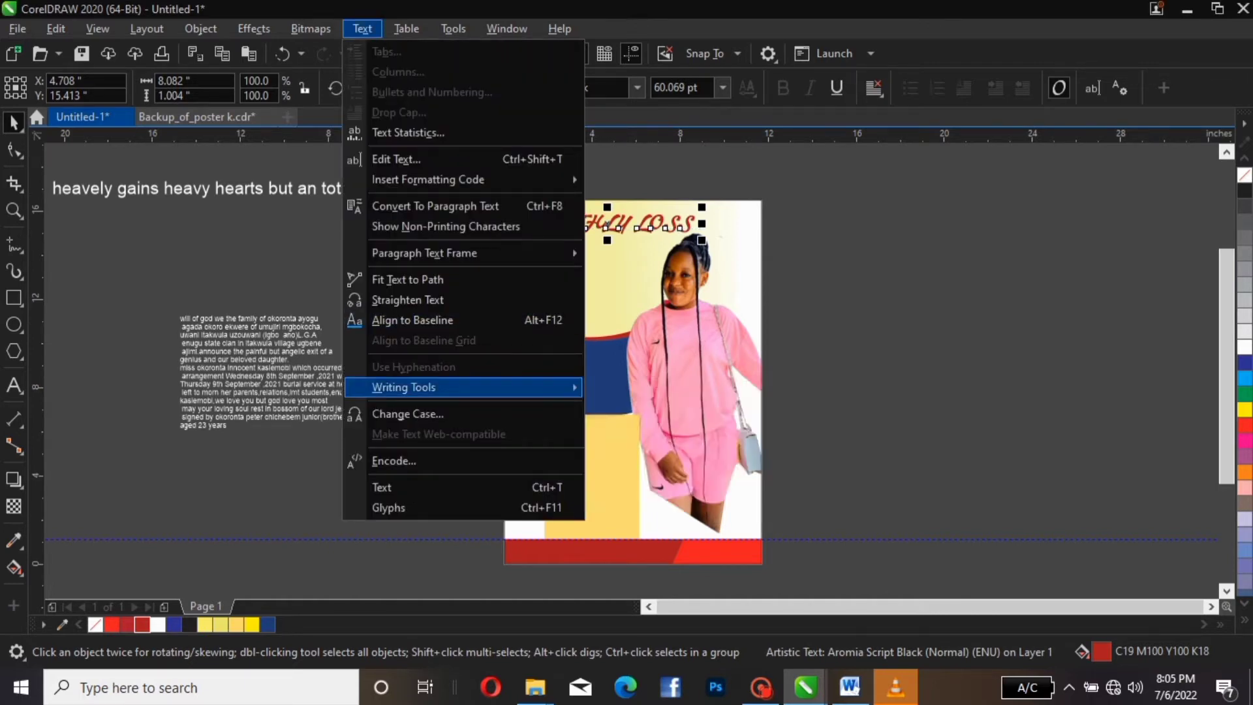
{"action": "left_click", "coordinate": [408, 414]}
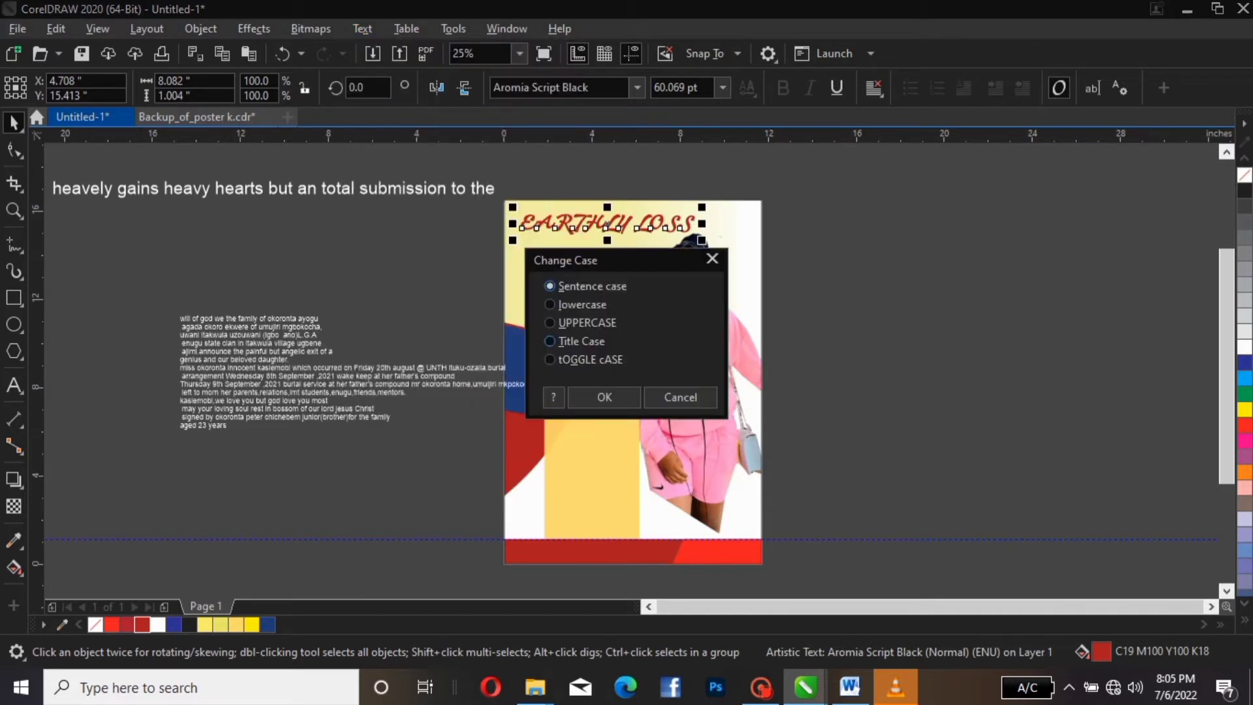
{"action": "left_click", "coordinate": [551, 341]}
{"action": "left_click", "coordinate": [603, 397]}
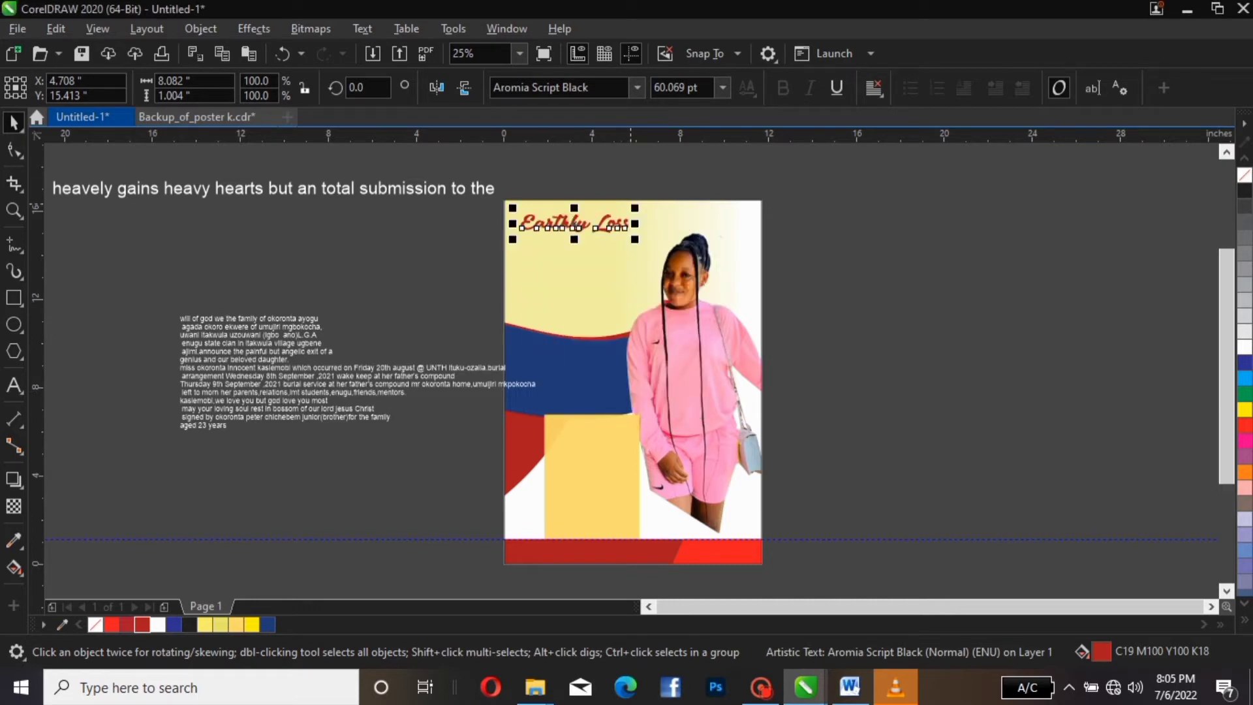
Enlarge the title to 86.456 pt and give it a white outline
{"action": "left_click_drag", "start_coordinate": [634, 208], "coordinate": [674, 201]}
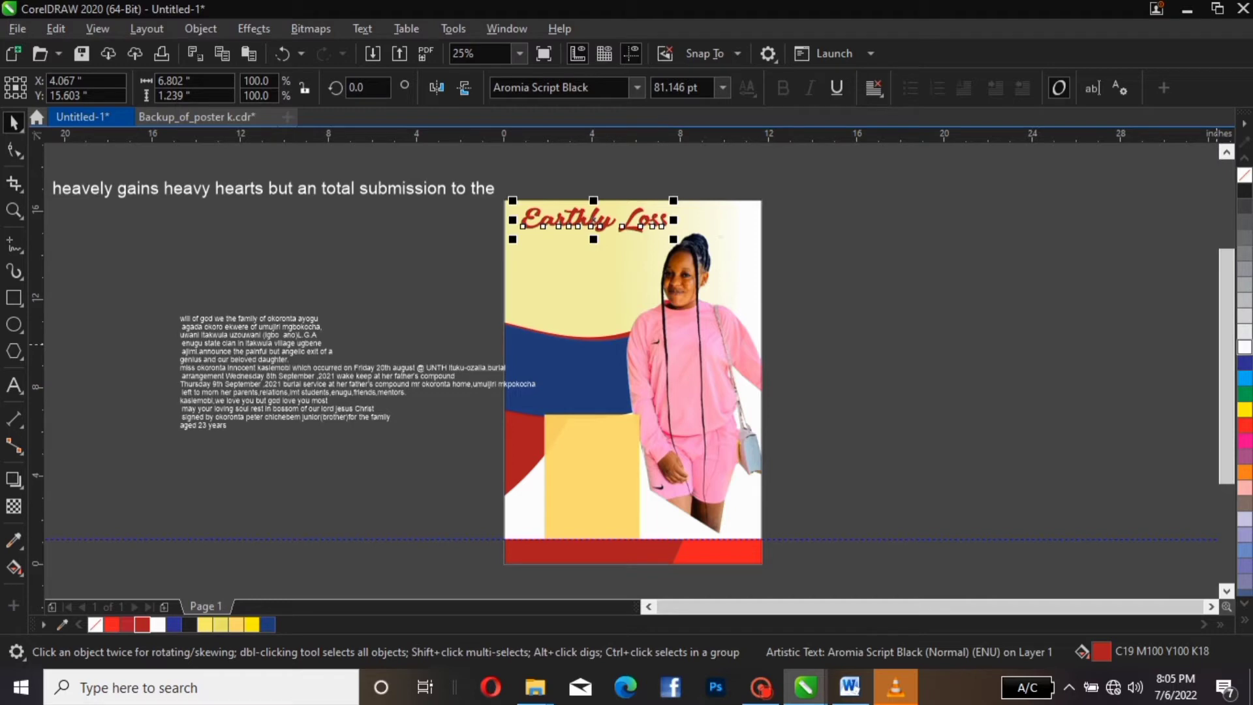
{"action": "right_click", "coordinate": [1245, 346]}
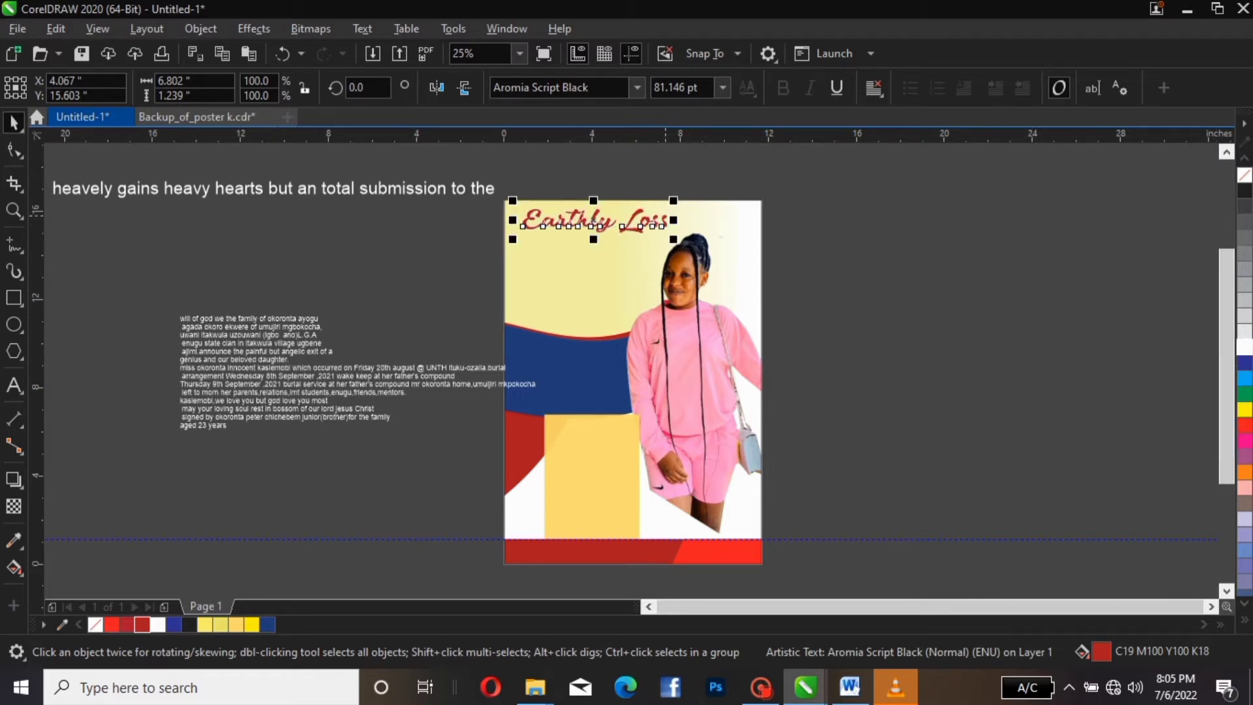
{"action": "left_click_drag", "start_coordinate": [674, 201], "coordinate": [677, 198]}
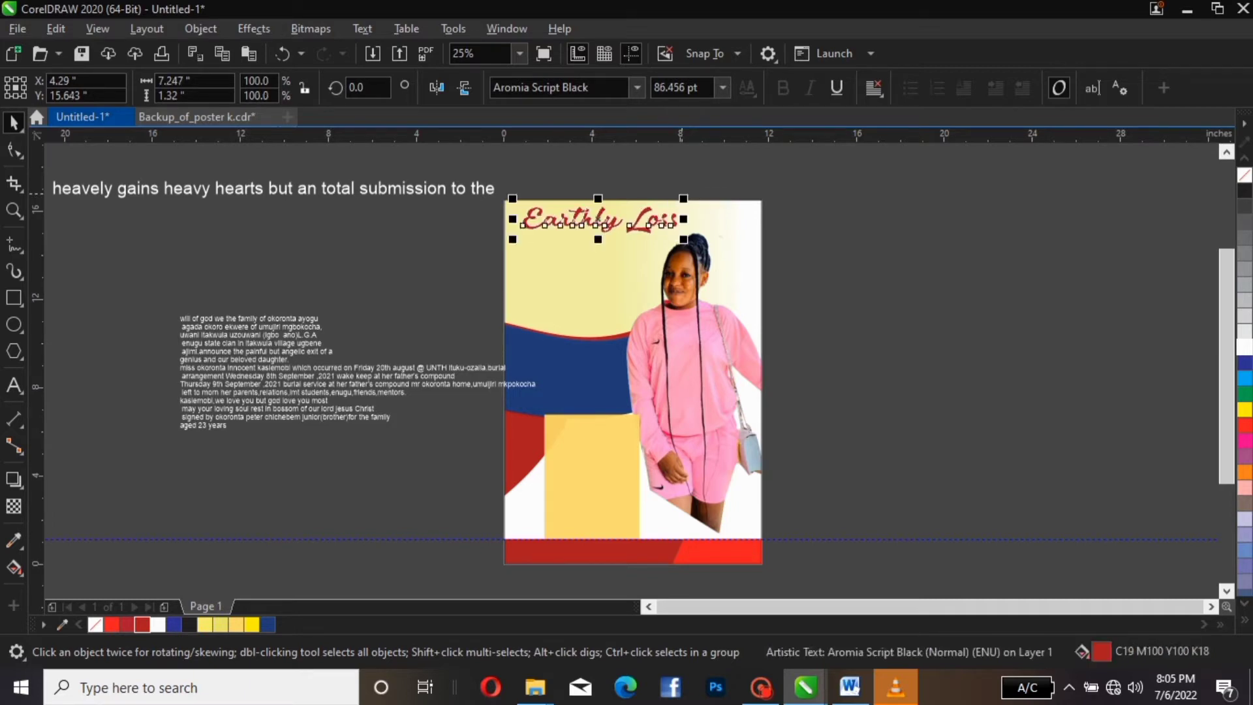
{"action": "key", "text": "Escape"}
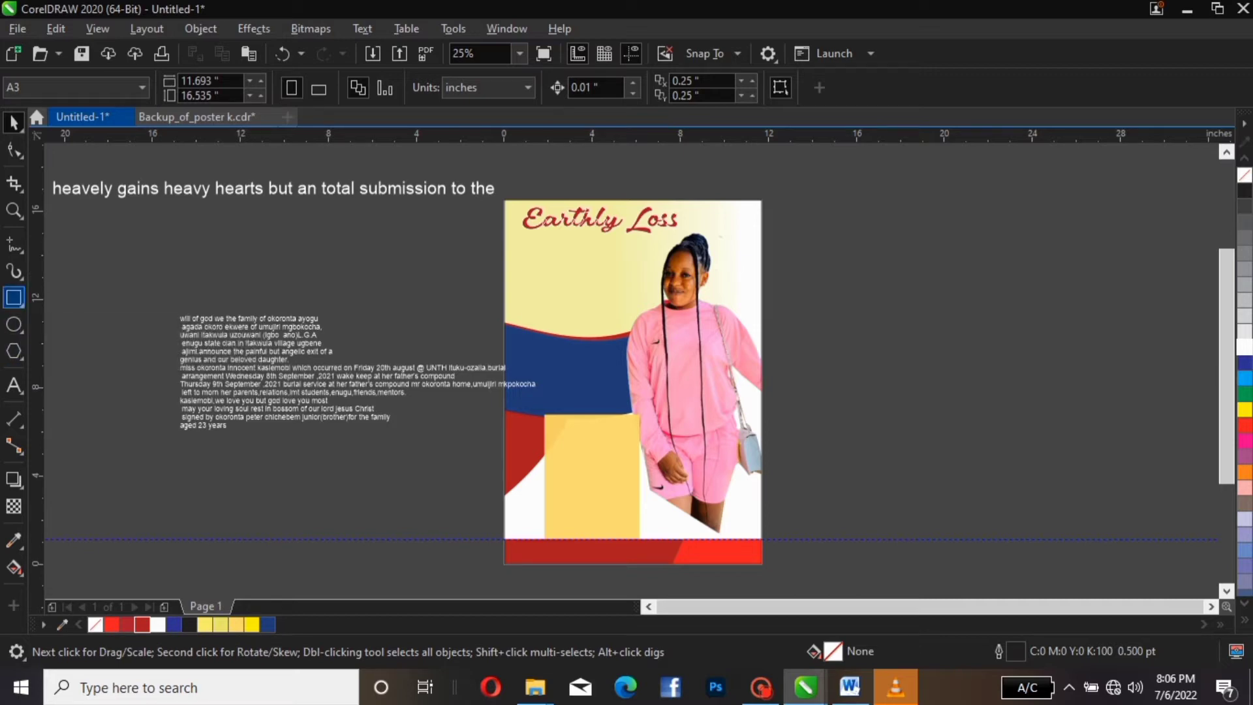
Draw a small rectangle beside the poster and convert it to curves
{"action": "left_click", "coordinate": [14, 298]}
{"action": "mouse_move", "coordinate": [427, 254]}
{"action": "left_mouse_down"}
{"action": "mouse_move", "coordinate": [519, 295]}
{"action": "mouse_move", "coordinate": [526, 281]}
{"action": "left_mouse_up"}
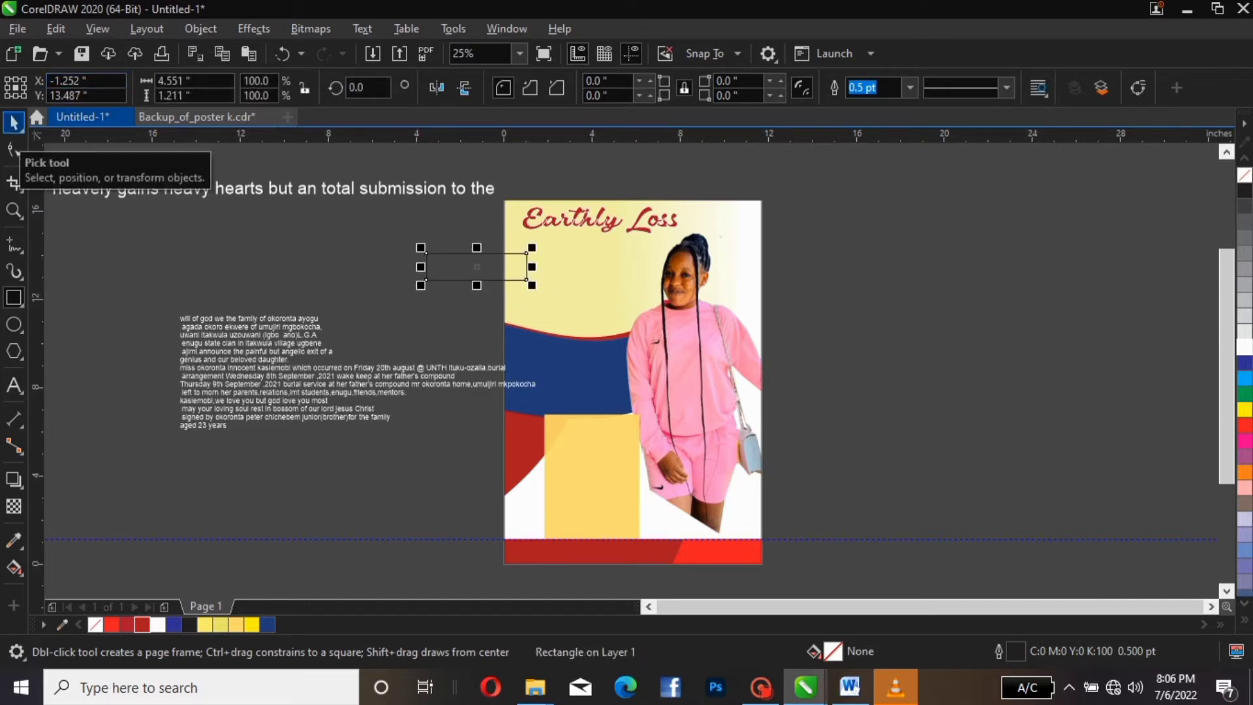
{"action": "left_click", "coordinate": [14, 122]}
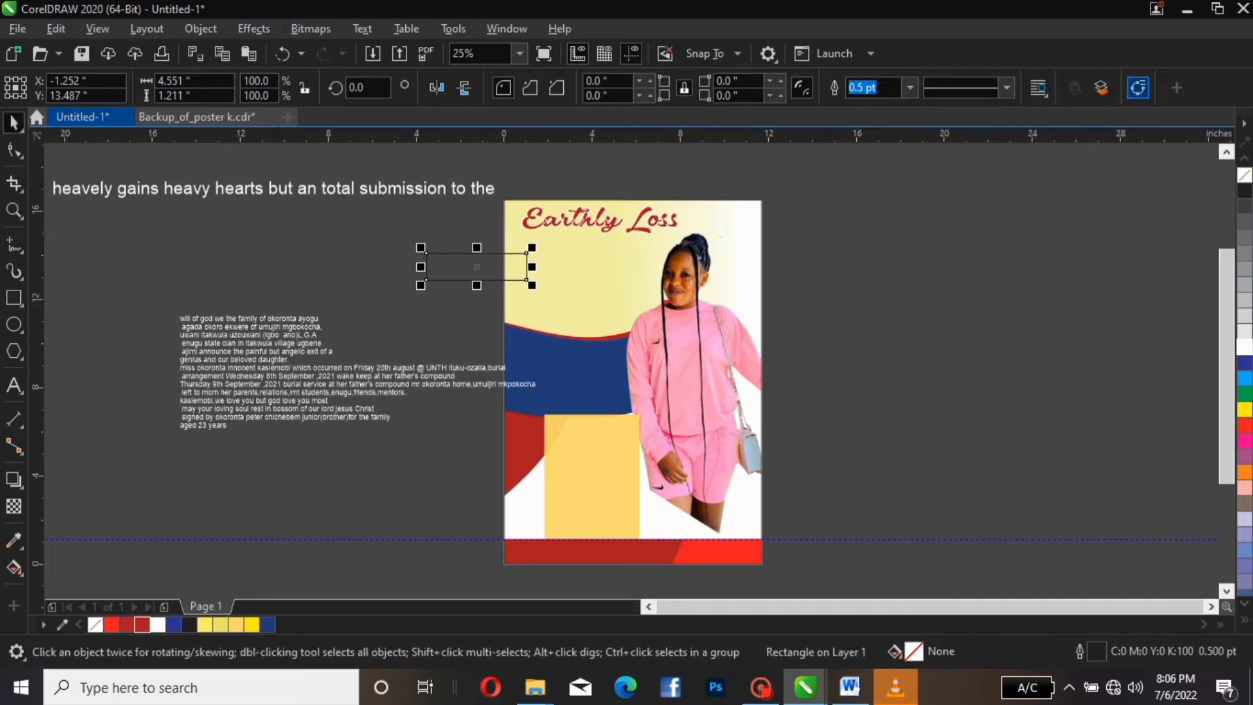
{"action": "left_click", "coordinate": [1137, 88]}
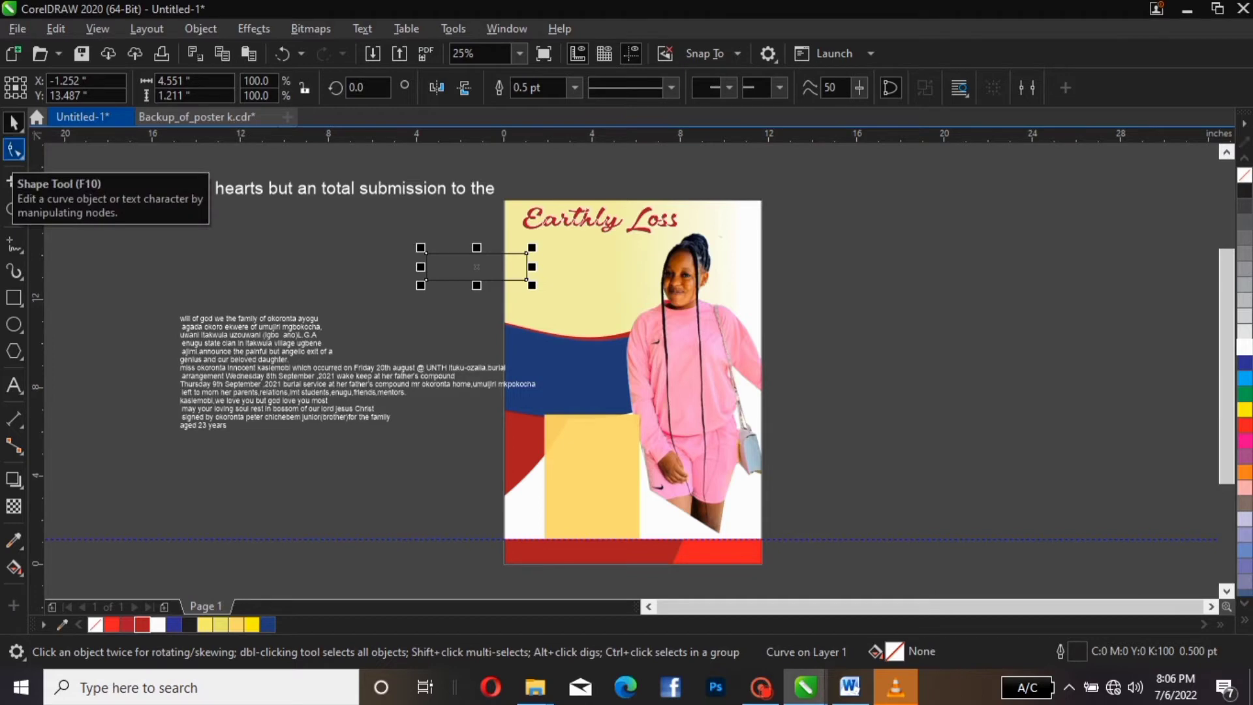
Skew the top nodes into a 5.22 × 1.294 in parallelogram and move it under the title
{"action": "left_click", "coordinate": [14, 150]}
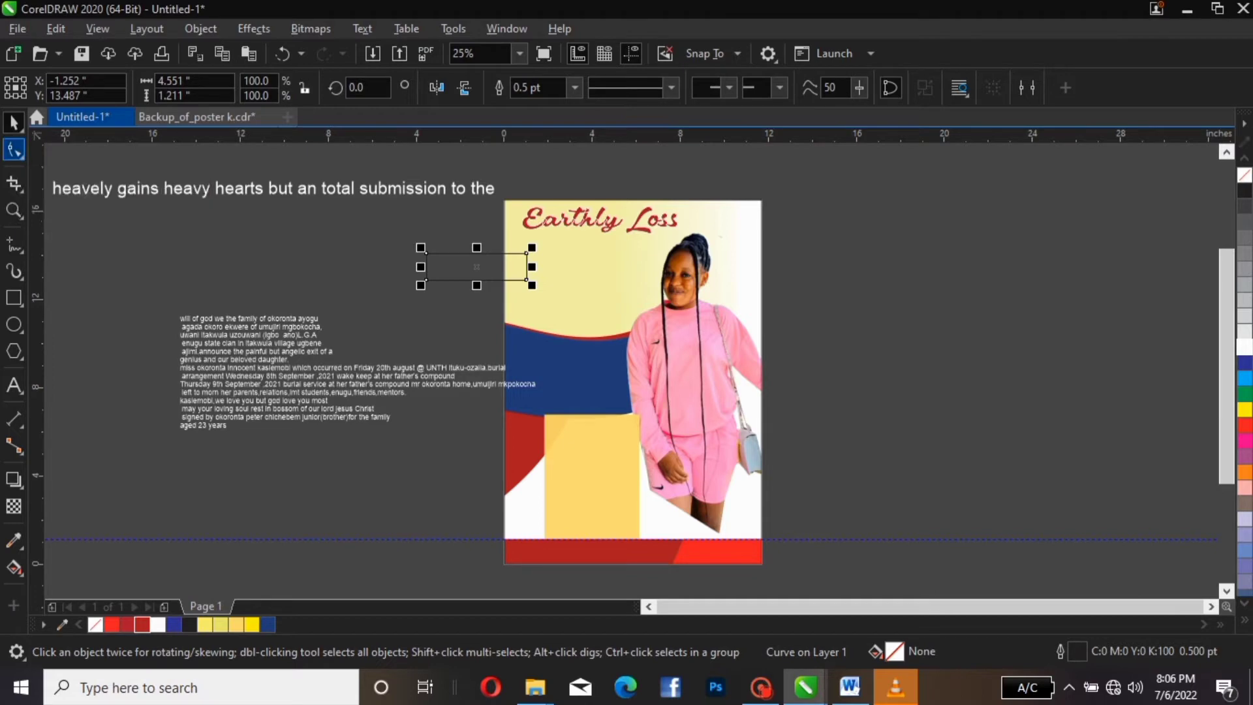
{"action": "left_click", "coordinate": [427, 254]}
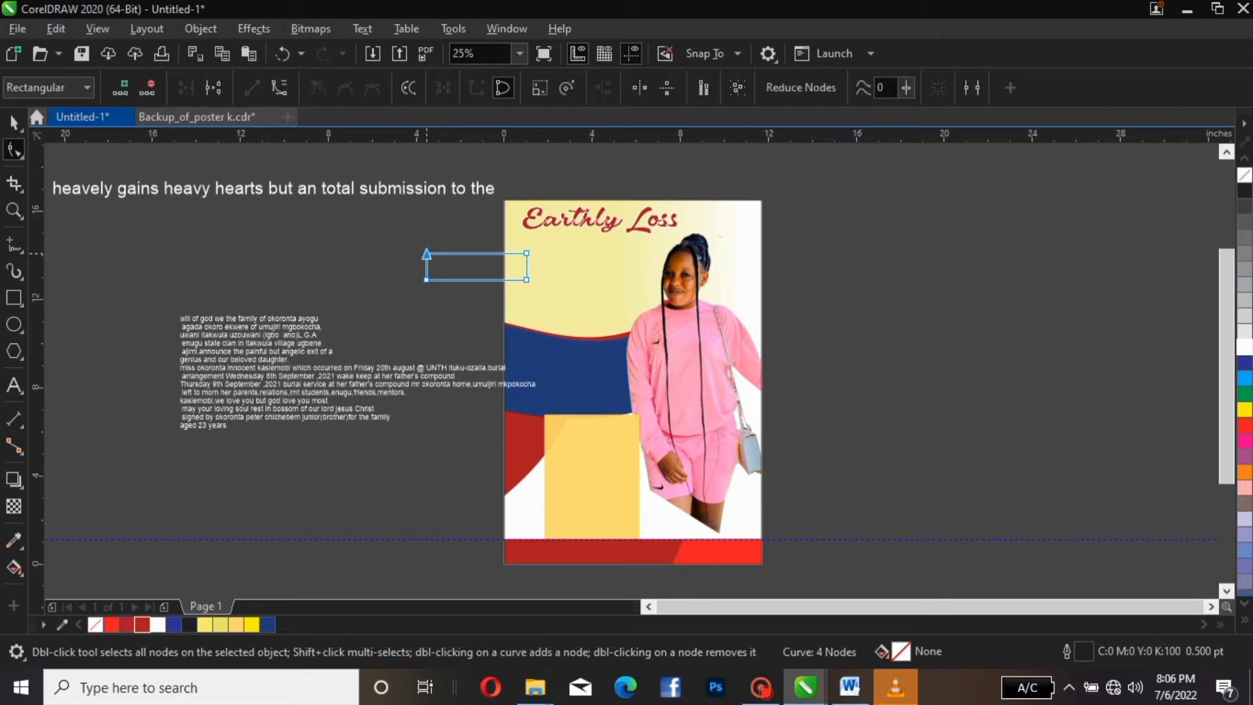
{"action": "left_click_drag", "start_coordinate": [427, 254], "coordinate": [434, 255]}
{"action": "left_click", "coordinate": [527, 253]}
{"action": "left_click_drag", "start_coordinate": [527, 254], "coordinate": [542, 251]}
{"action": "left_click", "coordinate": [13, 121]}
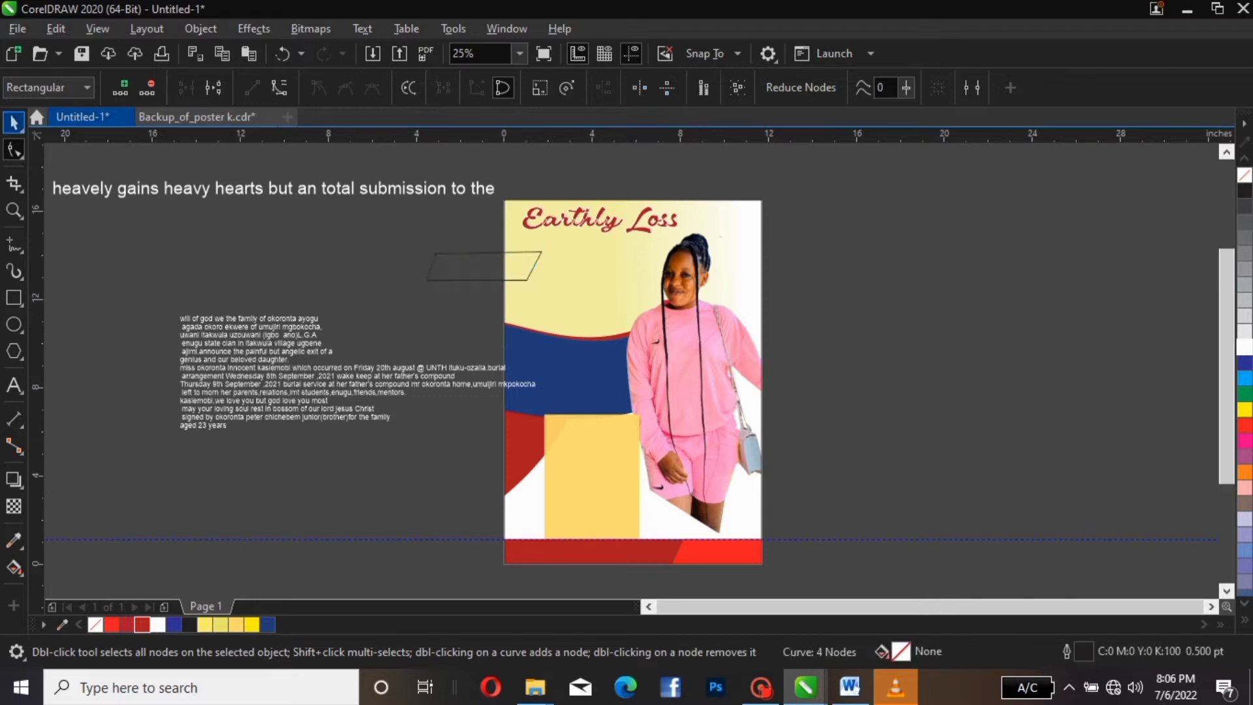
{"action": "left_click_drag", "start_coordinate": [482, 276], "coordinate": [583, 267]}
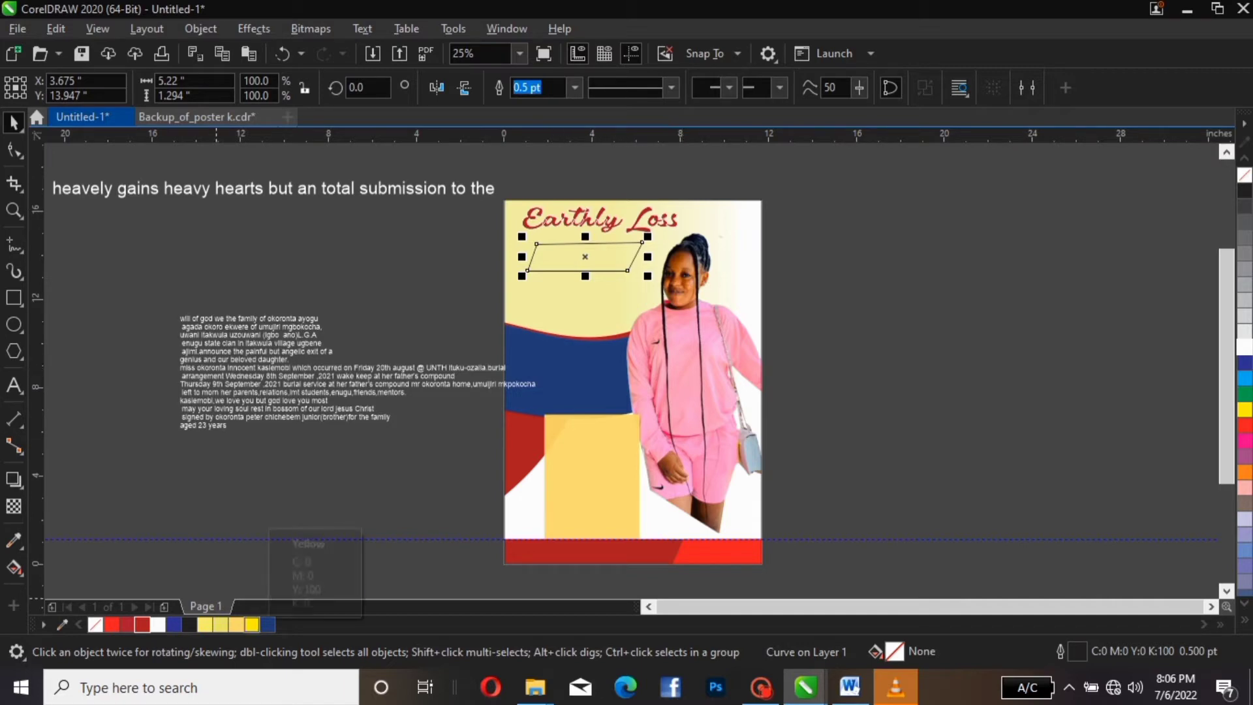
Fill the parallelogram navy blue (C100 M89 Y24 K10) with a thin white outline
{"action": "left_click", "coordinate": [268, 624]}
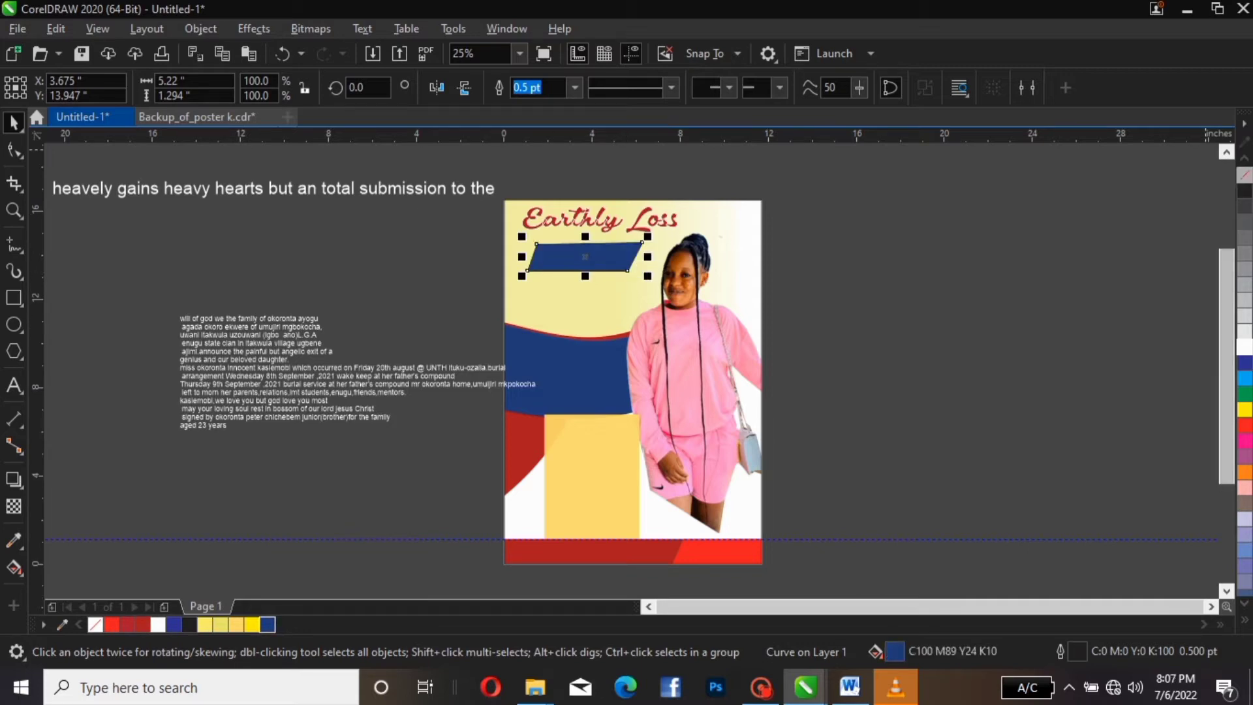
{"action": "right_click", "coordinate": [1245, 175]}
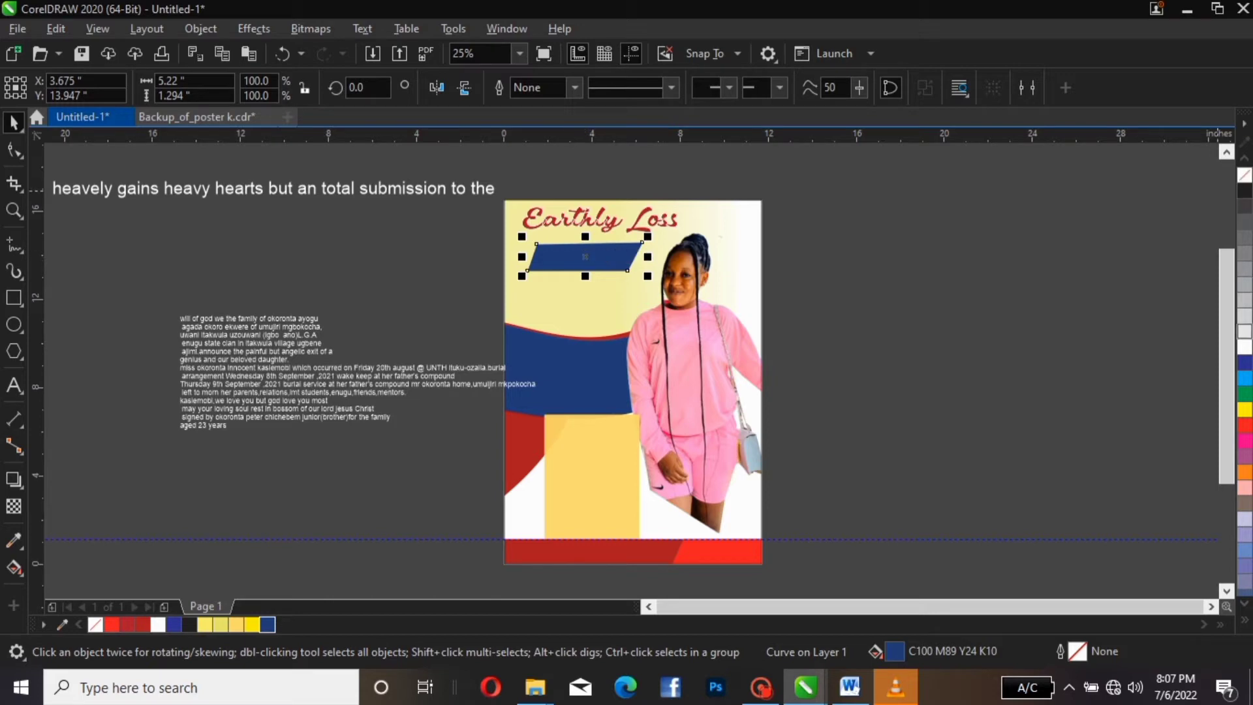
{"action": "right_click", "coordinate": [1245, 346]}
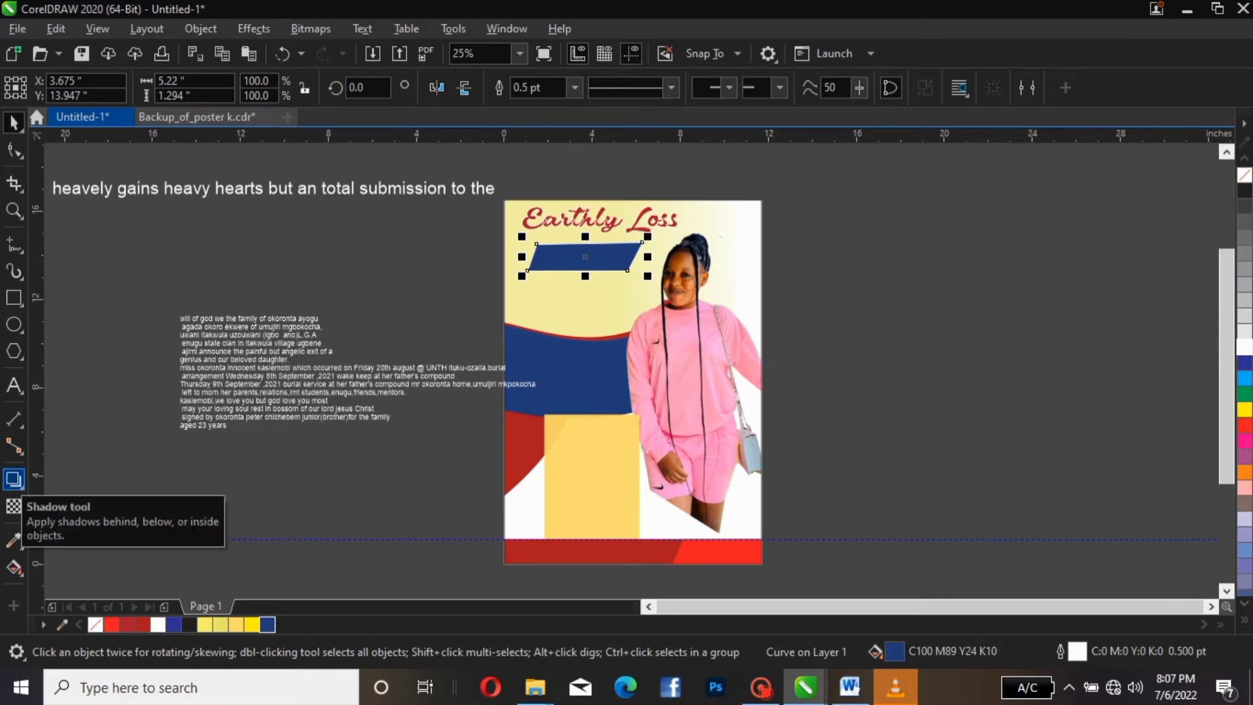
Cast a Multiply drop shadow from the navy banner at 98 opacity, feathering 15
{"action": "left_click", "coordinate": [14, 479]}
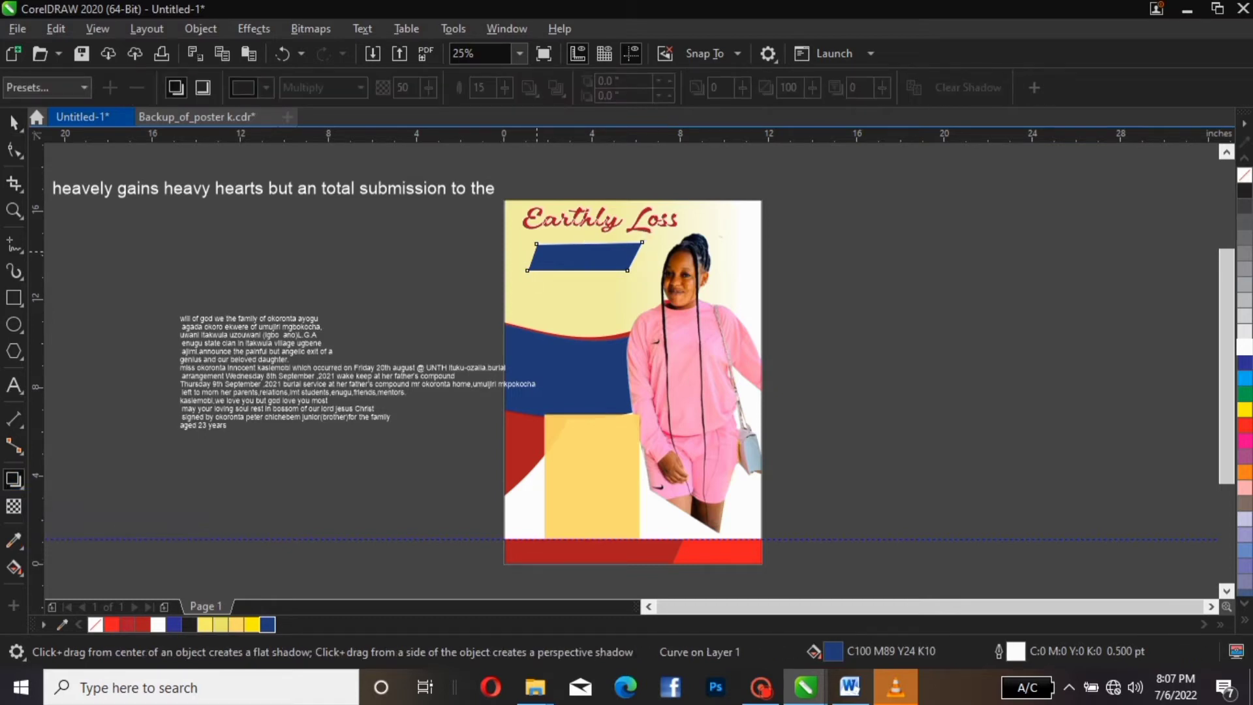
{"action": "left_click_drag", "start_coordinate": [528, 256], "coordinate": [639, 257]}
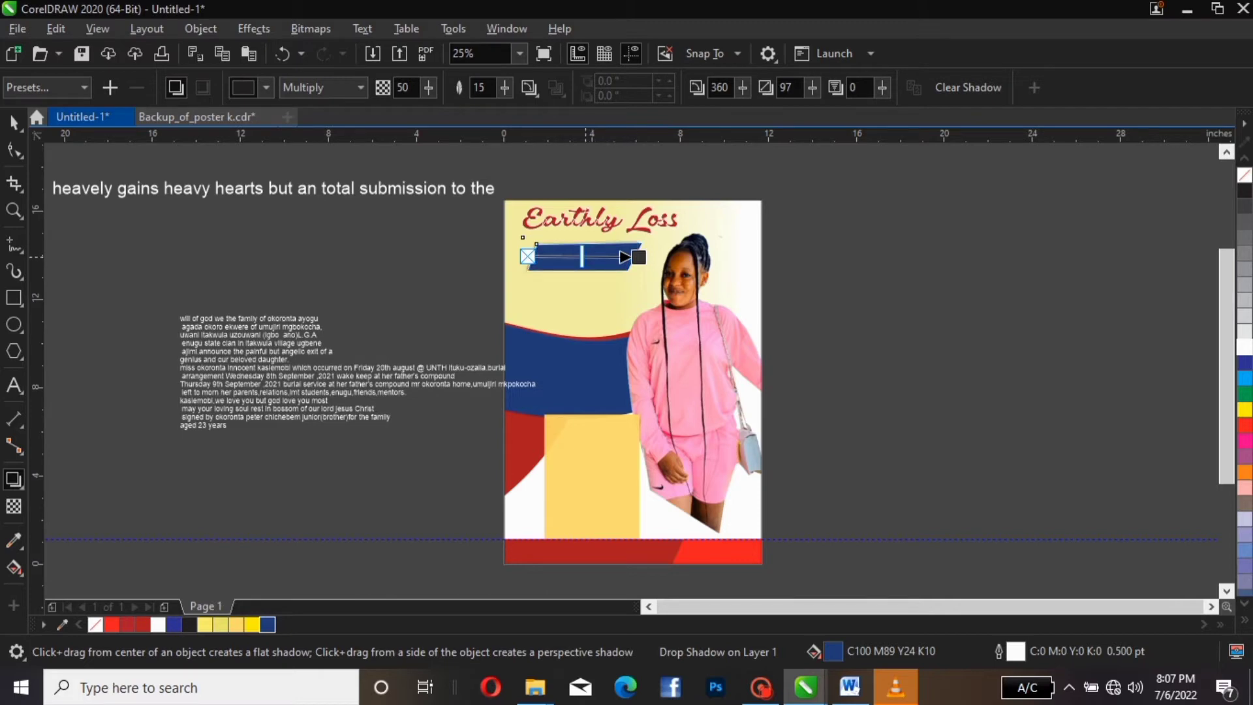
{"action": "left_click_drag", "start_coordinate": [582, 256], "coordinate": [635, 257]}
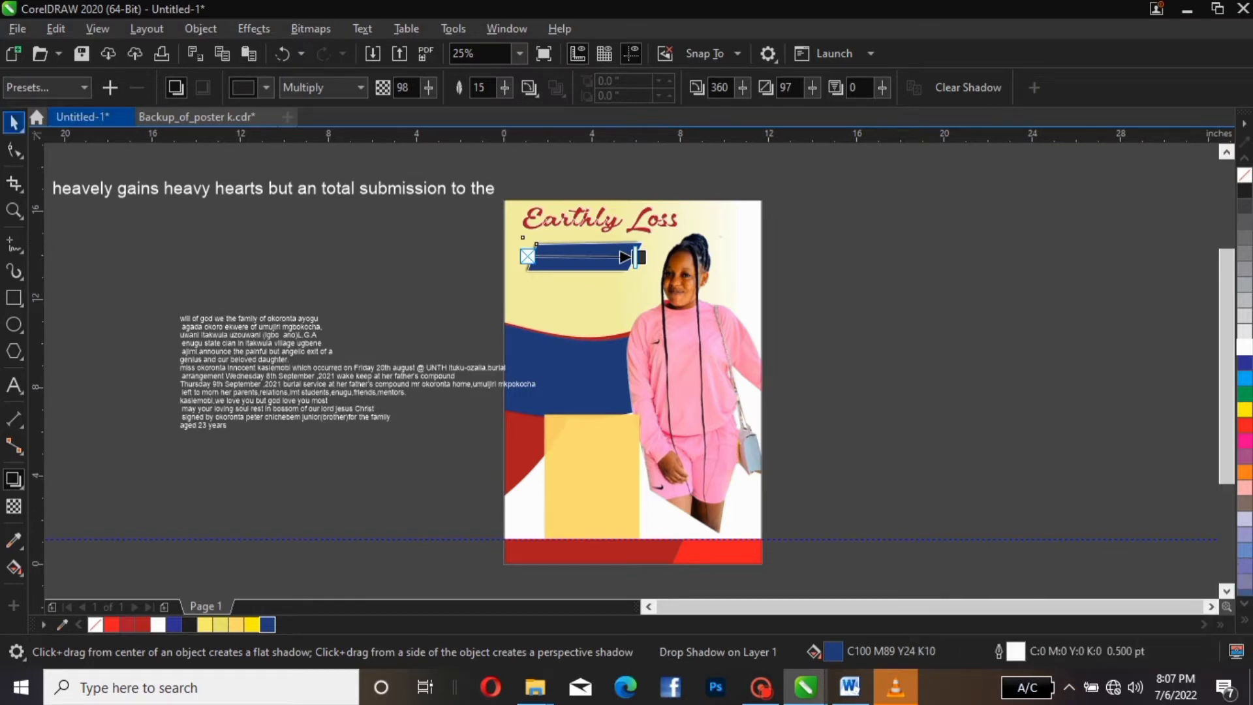
{"action": "left_click", "coordinate": [13, 122]}
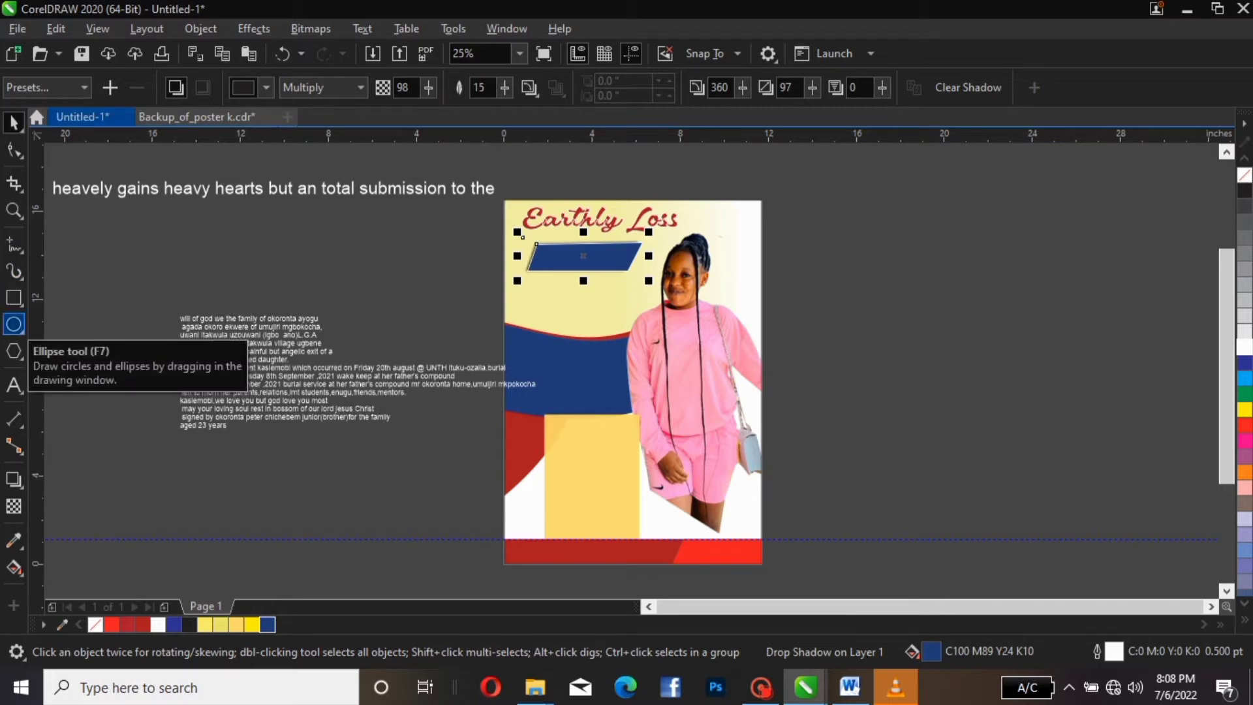
Draw a 1.837 × 1.67 in white, outline-free ellipse and place it on the navy banner
{"action": "left_click", "coordinate": [13, 324]}
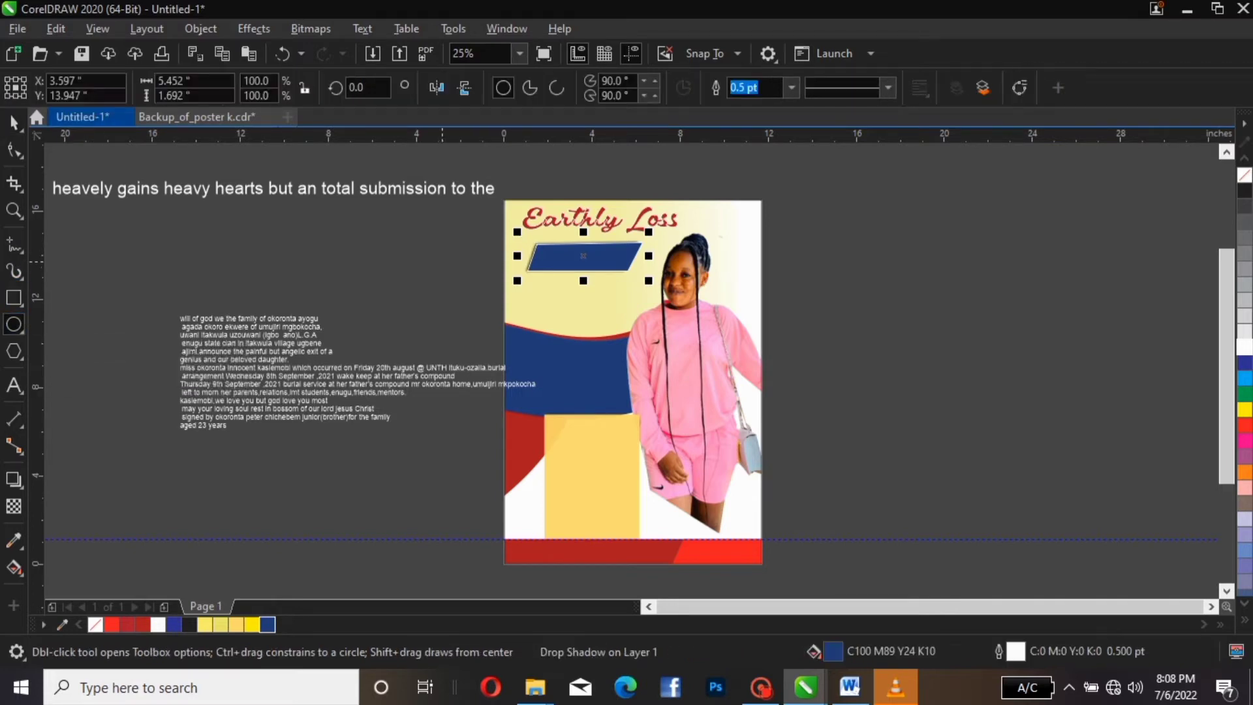
{"action": "left_click_drag", "start_coordinate": [442, 262], "coordinate": [487, 303]}
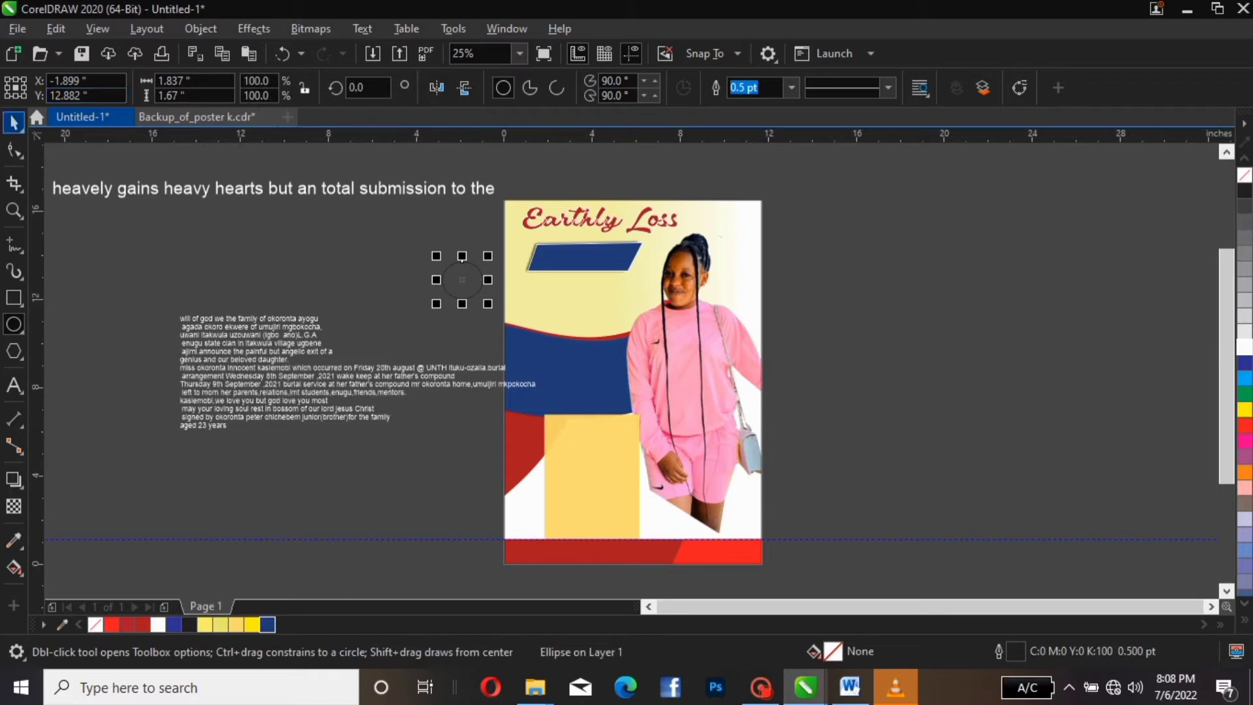
{"action": "left_click", "coordinate": [14, 122]}
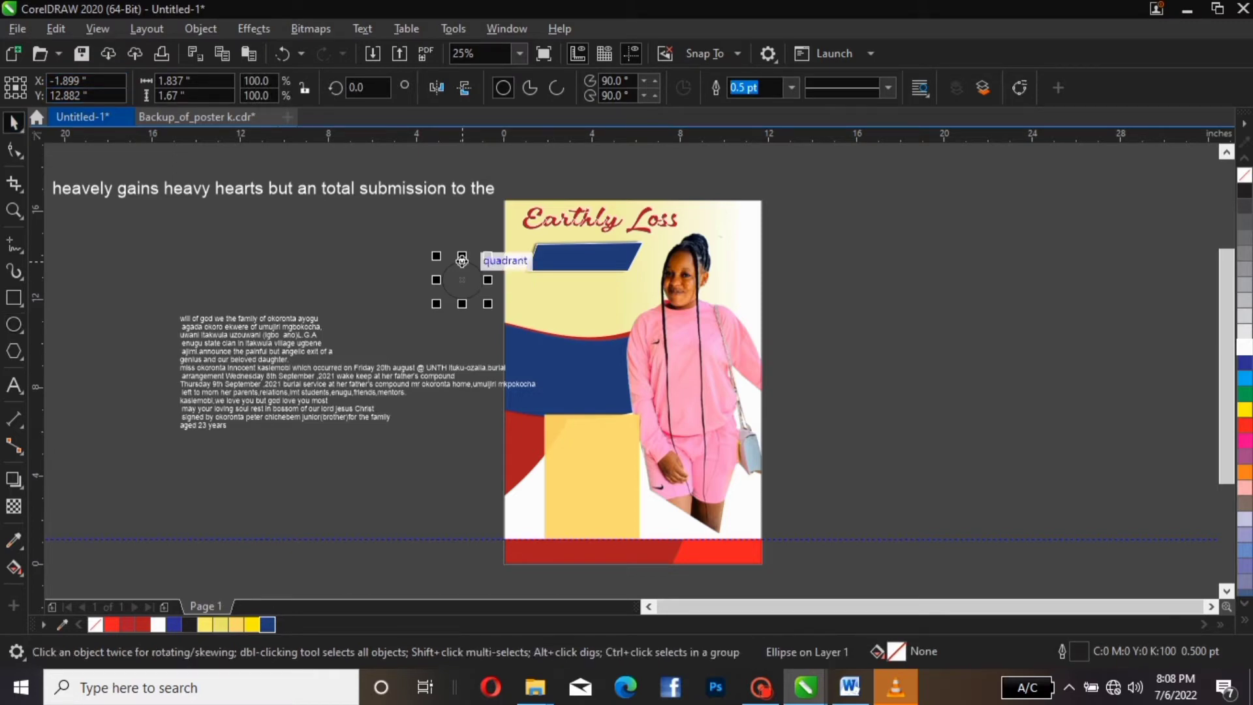
{"action": "left_click", "coordinate": [1244, 346]}
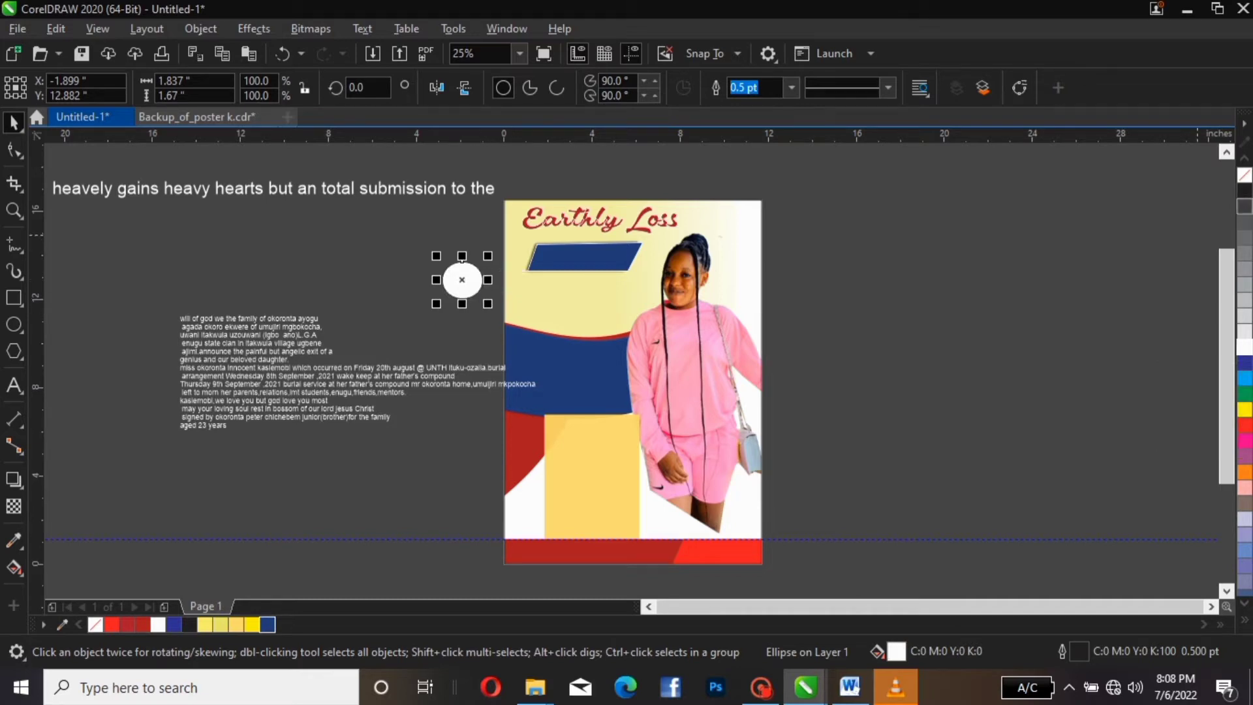
{"action": "right_click", "coordinate": [1245, 175]}
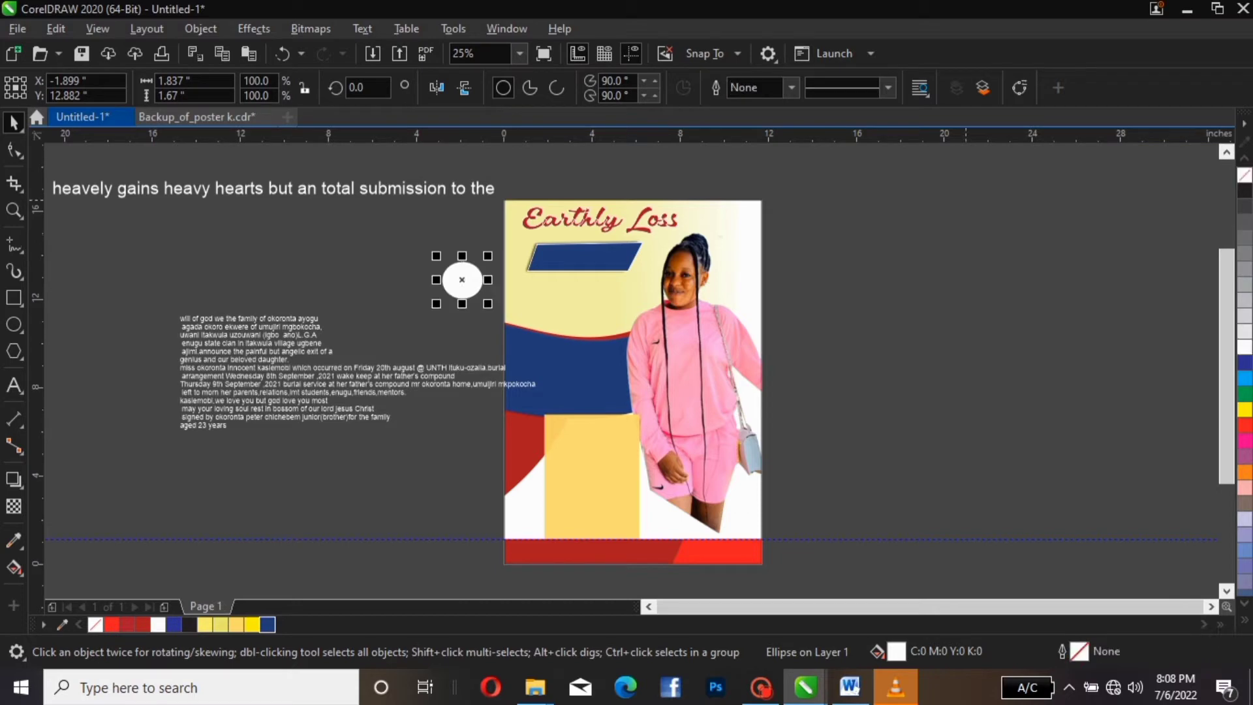
{"action": "left_click_drag", "start_coordinate": [462, 280], "coordinate": [583, 255]}
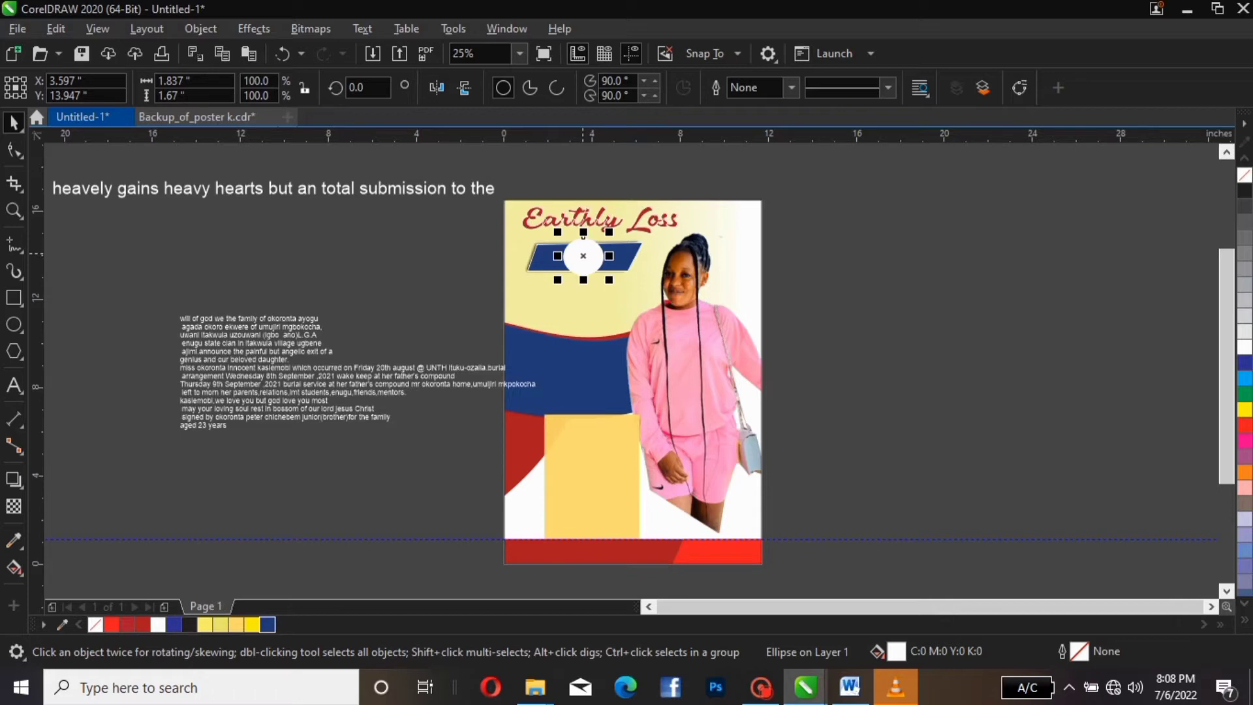
{"action": "mouse_move", "coordinate": [582, 255]}
{"action": "left_mouse_down"}
{"action": "mouse_move", "coordinate": [466, 270]}
{"action": "mouse_move", "coordinate": [577, 269]}
{"action": "mouse_move", "coordinate": [583, 255]}
{"action": "left_mouse_up"}
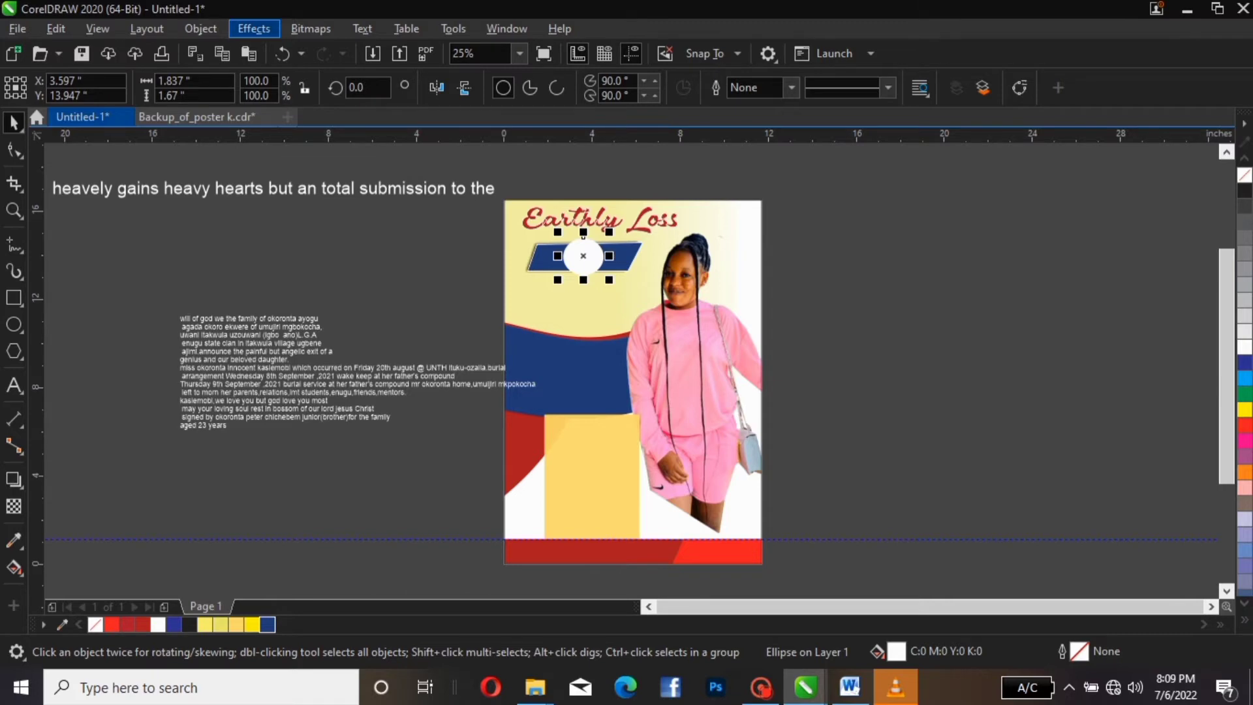
Blur the white circle on the banner with a 215.2-pixel Gaussian Blur
{"action": "left_click", "coordinate": [254, 28]}
{"action": "mouse_move", "coordinate": [287, 139]}
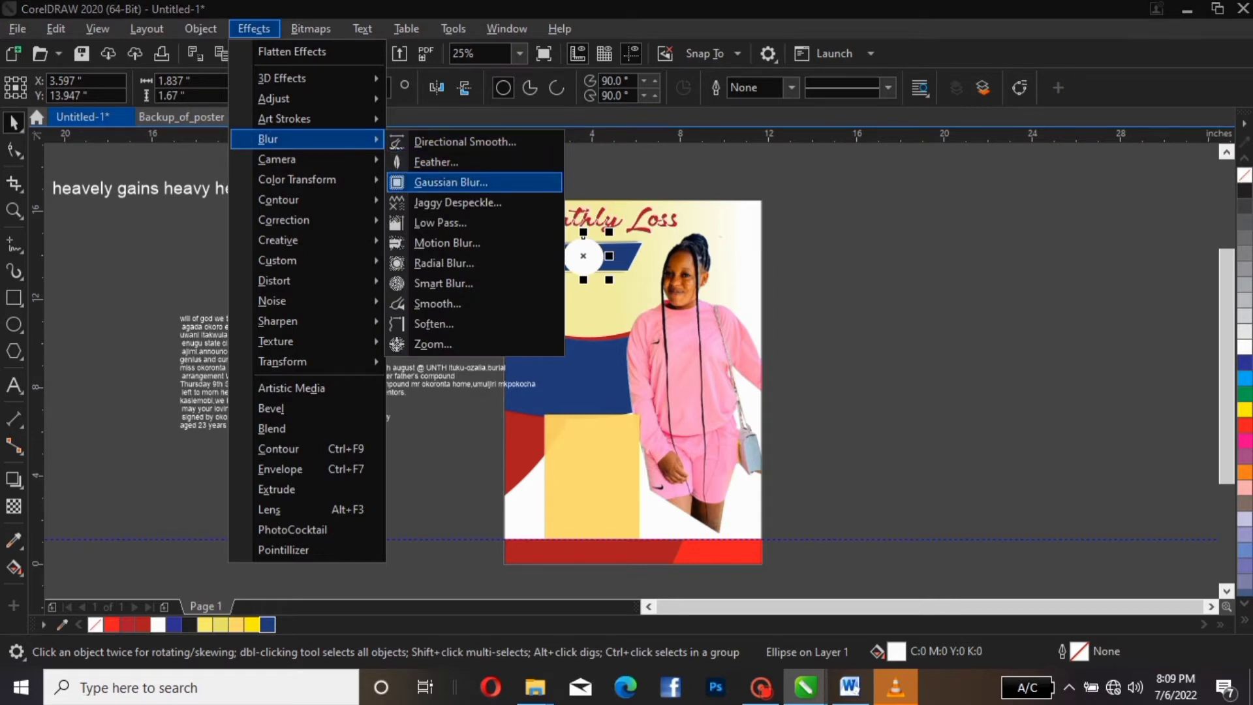
{"action": "left_click", "coordinate": [450, 182]}
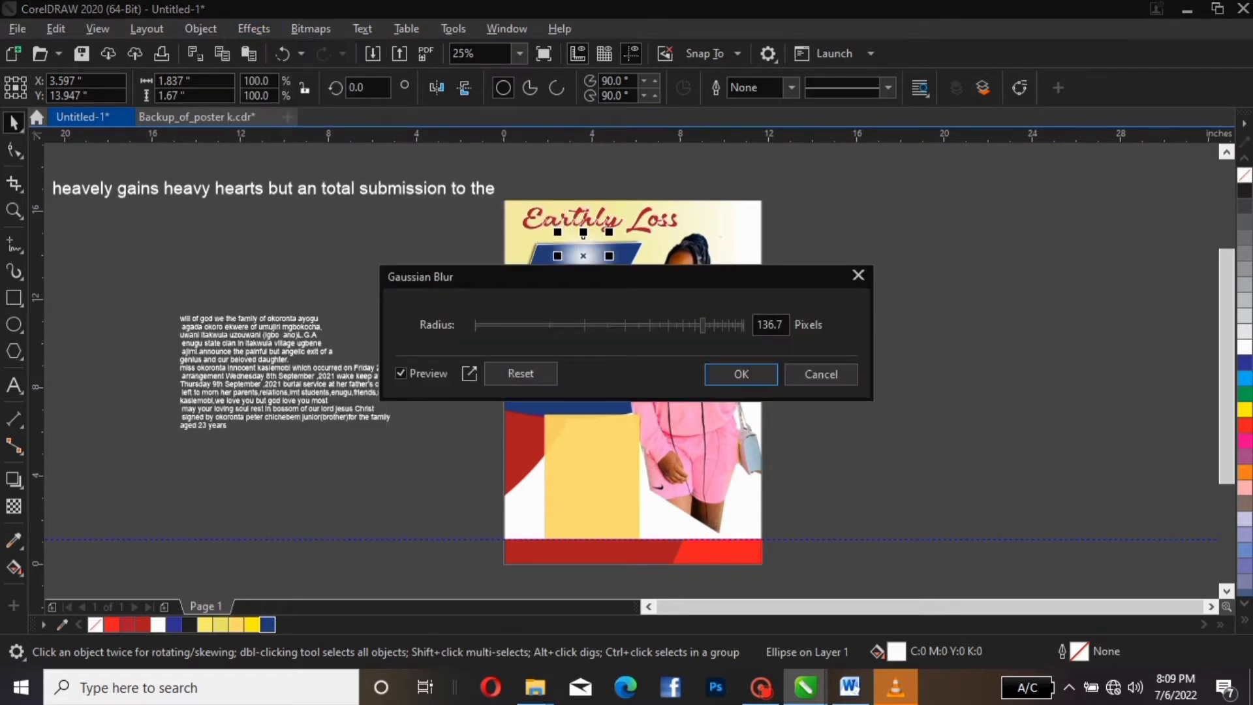
{"action": "left_click_drag", "start_coordinate": [457, 276], "coordinate": [246, 373]}
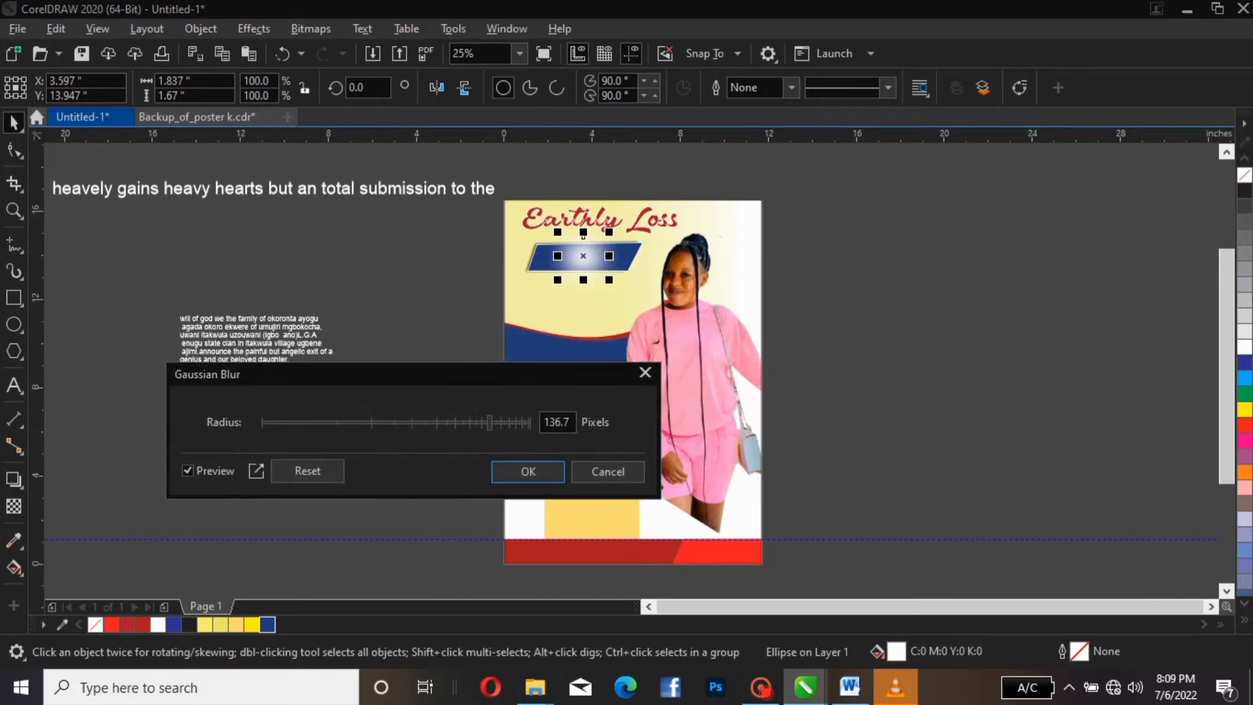
{"action": "left_click", "coordinate": [471, 423]}
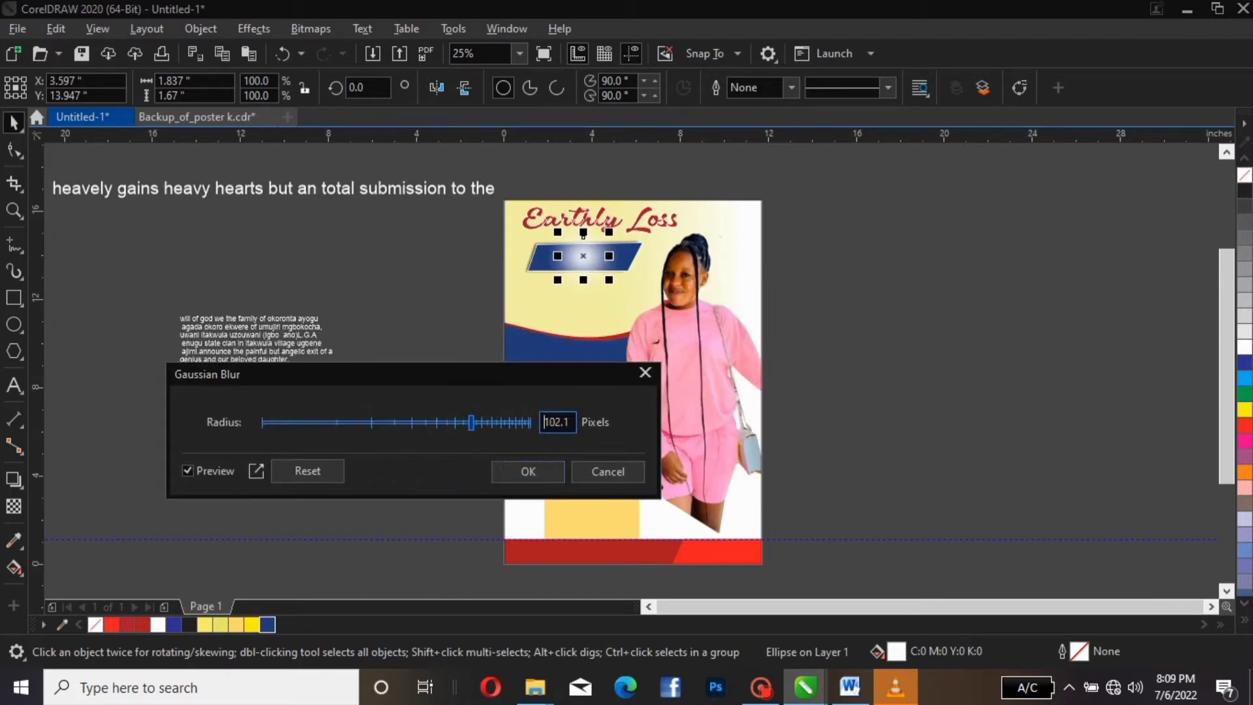
{"action": "left_click", "coordinate": [511, 422]}
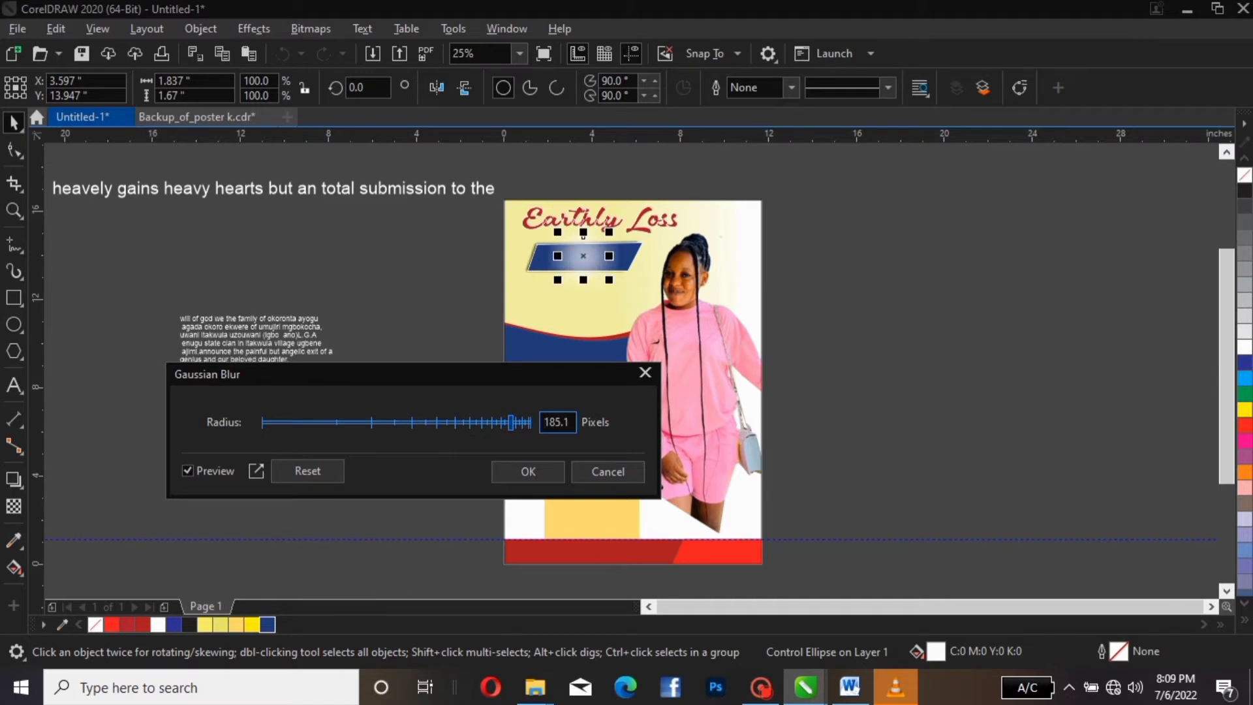
{"action": "left_click", "coordinate": [520, 422]}
{"action": "left_click", "coordinate": [528, 471]}
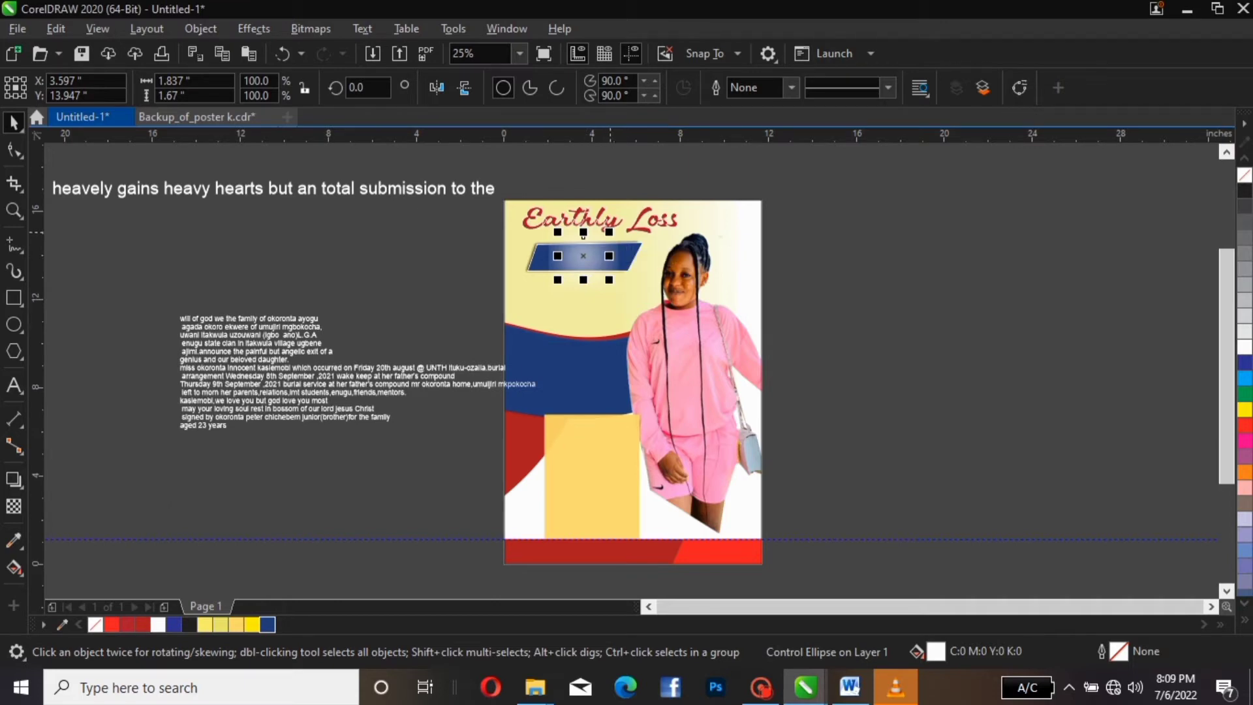
Shrink the glow to about 75% and try shifting the banner group left, undoing the move
{"action": "left_click_drag", "start_coordinate": [609, 232], "coordinate": [585, 256]}
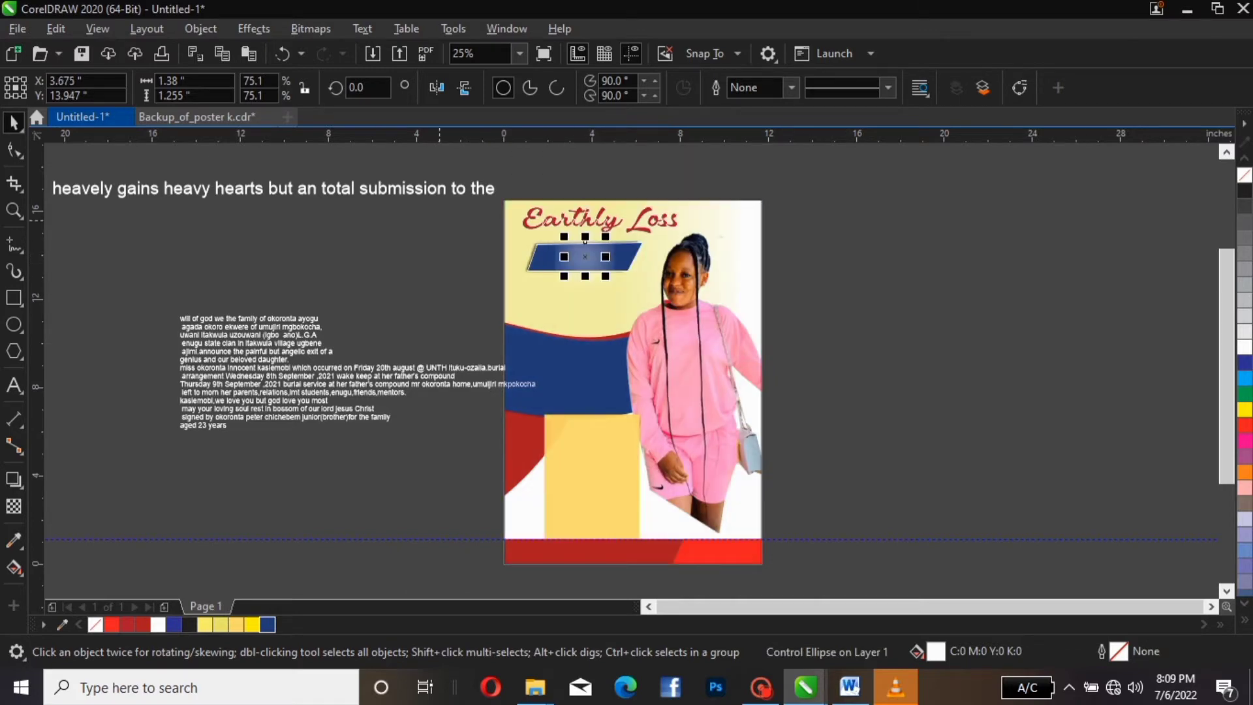
{"action": "left_click_drag", "start_coordinate": [448, 223], "coordinate": [666, 297]}
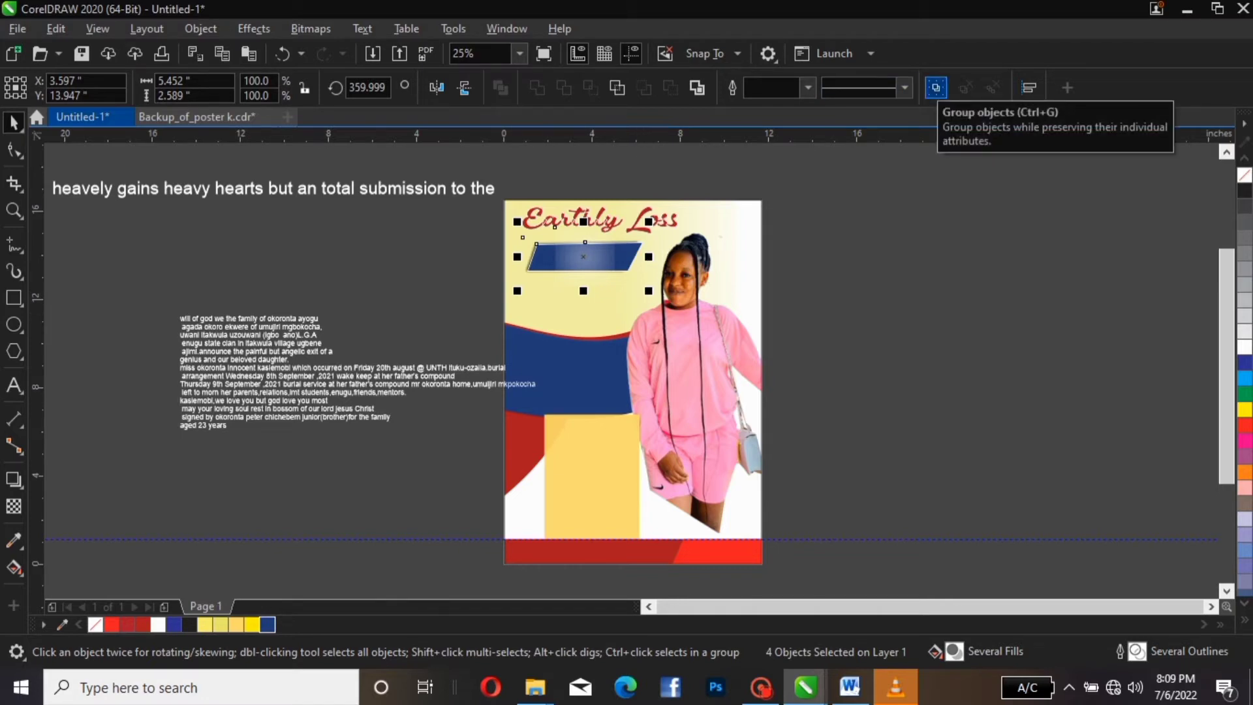
{"action": "mouse_move", "coordinate": [598, 264]}
{"action": "left_mouse_down"}
{"action": "mouse_move", "coordinate": [504, 266]}
{"action": "mouse_move", "coordinate": [616, 269]}
{"action": "left_mouse_up"}
{"action": "key", "text": "ctrl+z"}
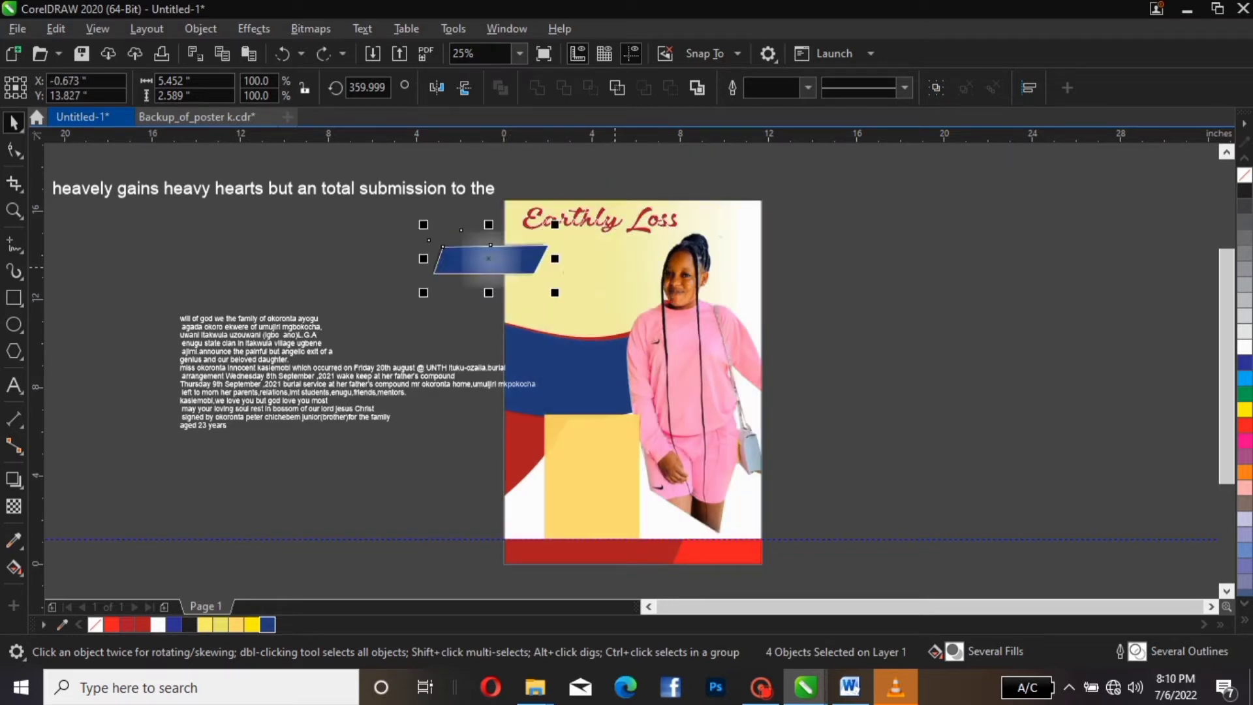
Move the banner with its glow and shadow fully off the poster to the left
{"action": "key", "text": "ctrl+shift+z"}
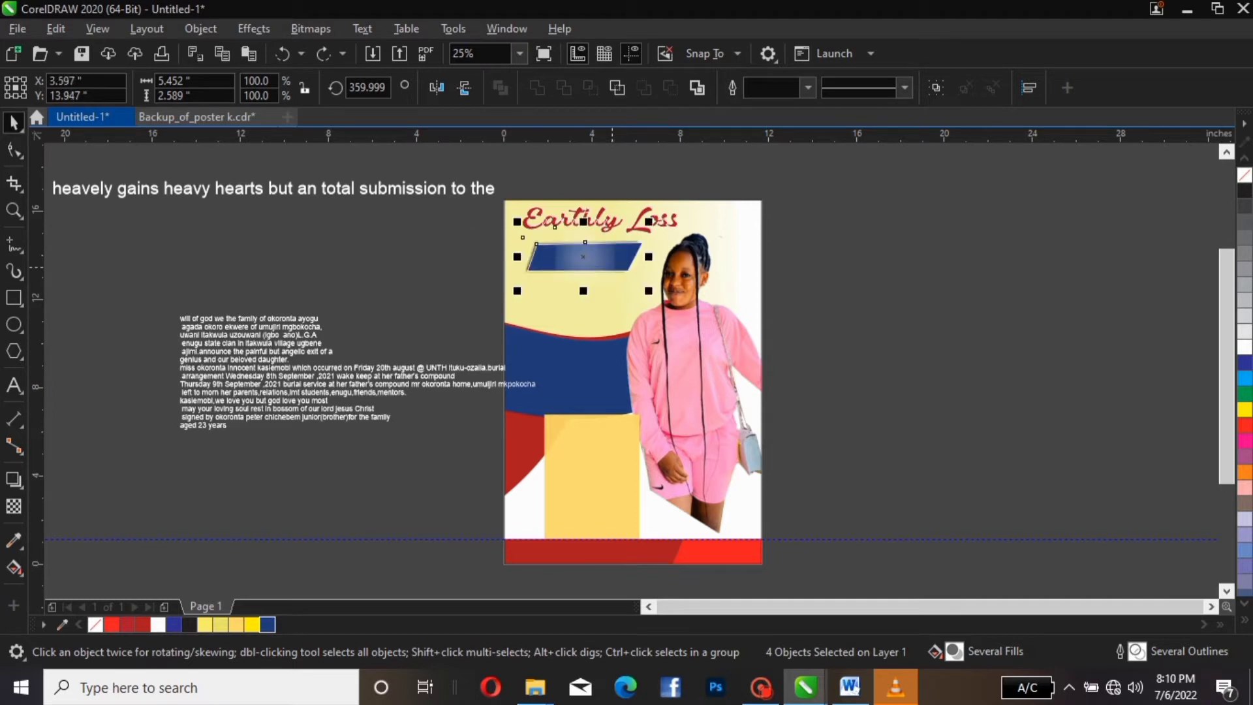
{"action": "key", "text": "Escape"}
{"action": "left_click", "coordinate": [565, 253]}
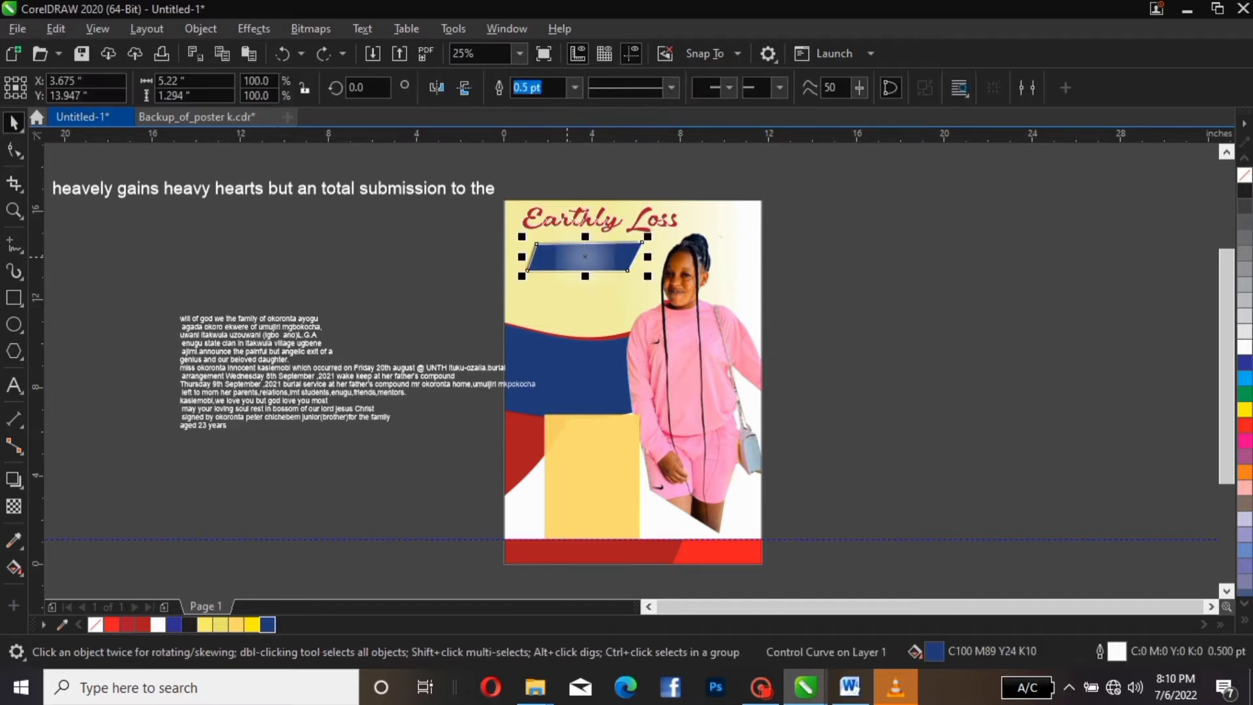
{"action": "left_click", "coordinate": [558, 256]}
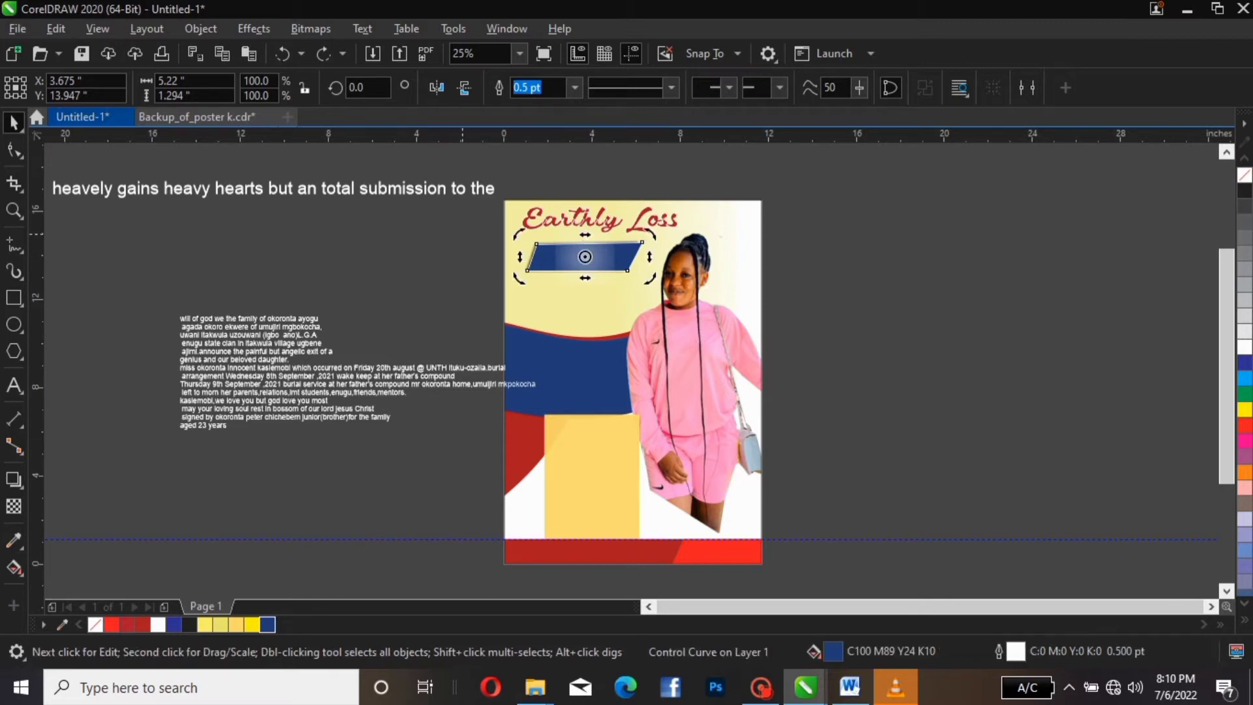
{"action": "key", "text": "Escape"}
{"action": "left_click_drag", "start_coordinate": [462, 233], "coordinate": [672, 292]}
{"action": "left_click_drag", "start_coordinate": [593, 245], "coordinate": [423, 250]}
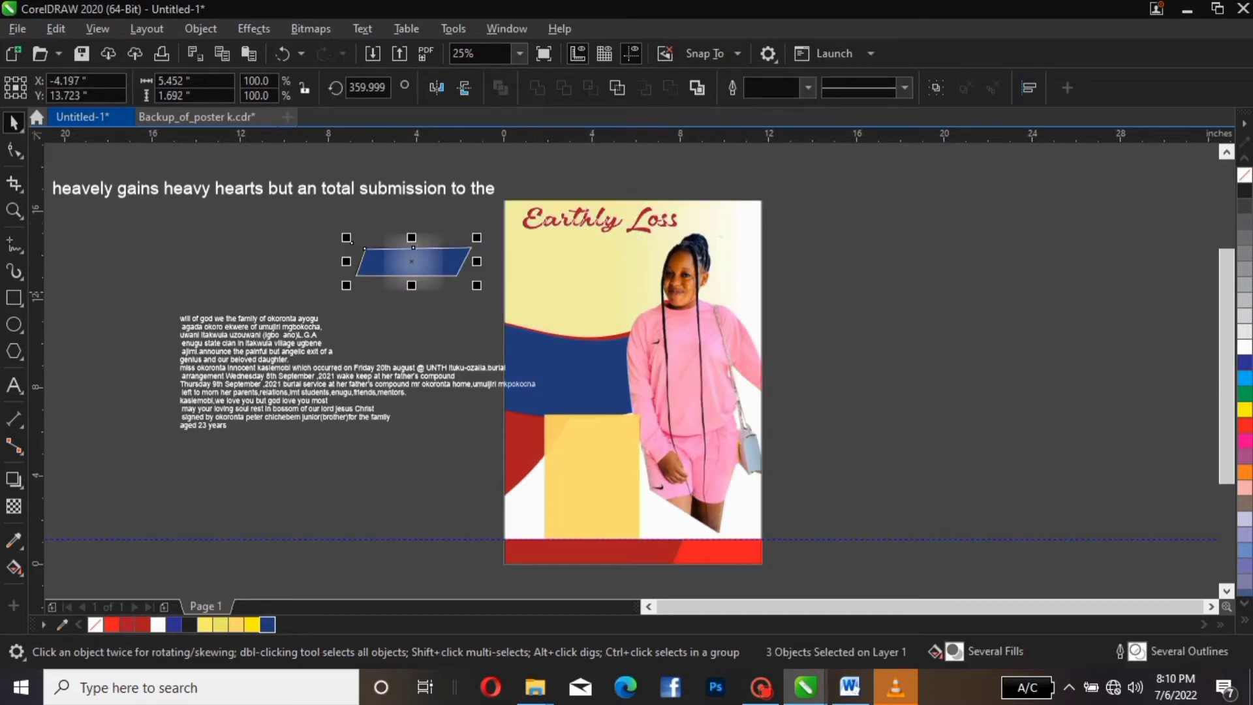
Pull the blurred glow circle out to the left of the banner
{"action": "left_click", "coordinate": [428, 261]}
{"action": "left_click", "coordinate": [485, 229]}
{"action": "left_click", "coordinate": [413, 261]}
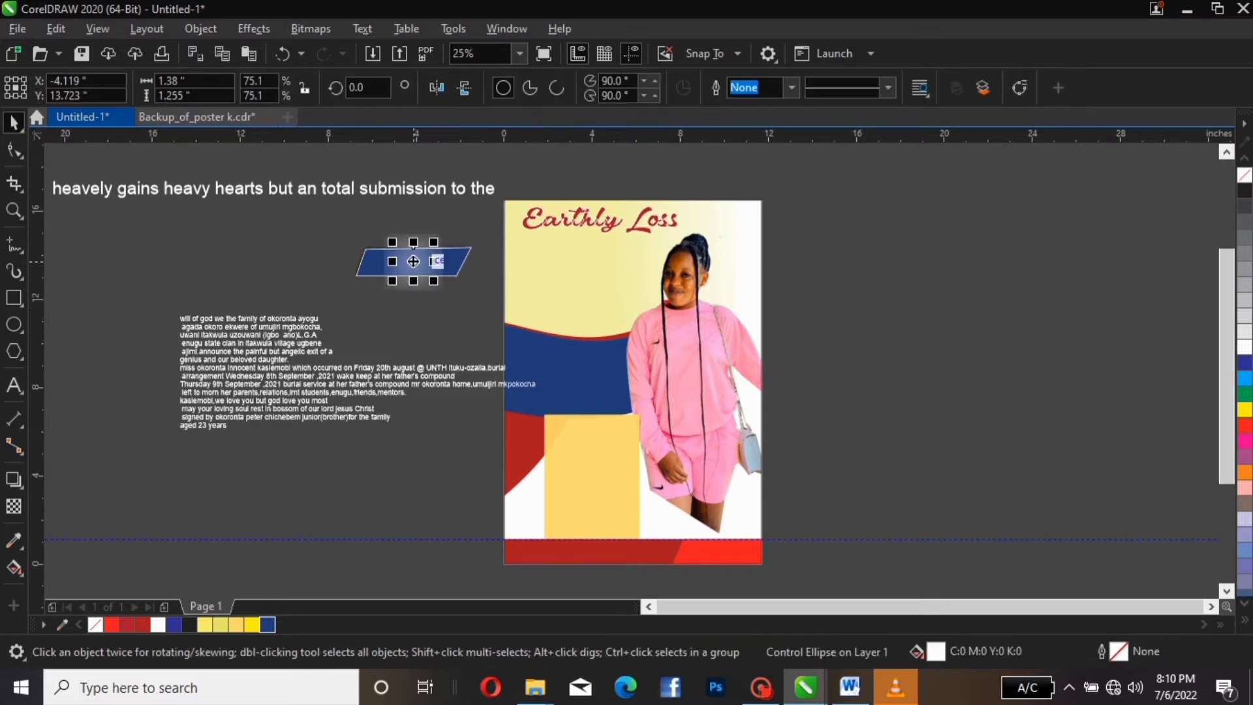
{"action": "left_click_drag", "start_coordinate": [414, 261], "coordinate": [314, 266]}
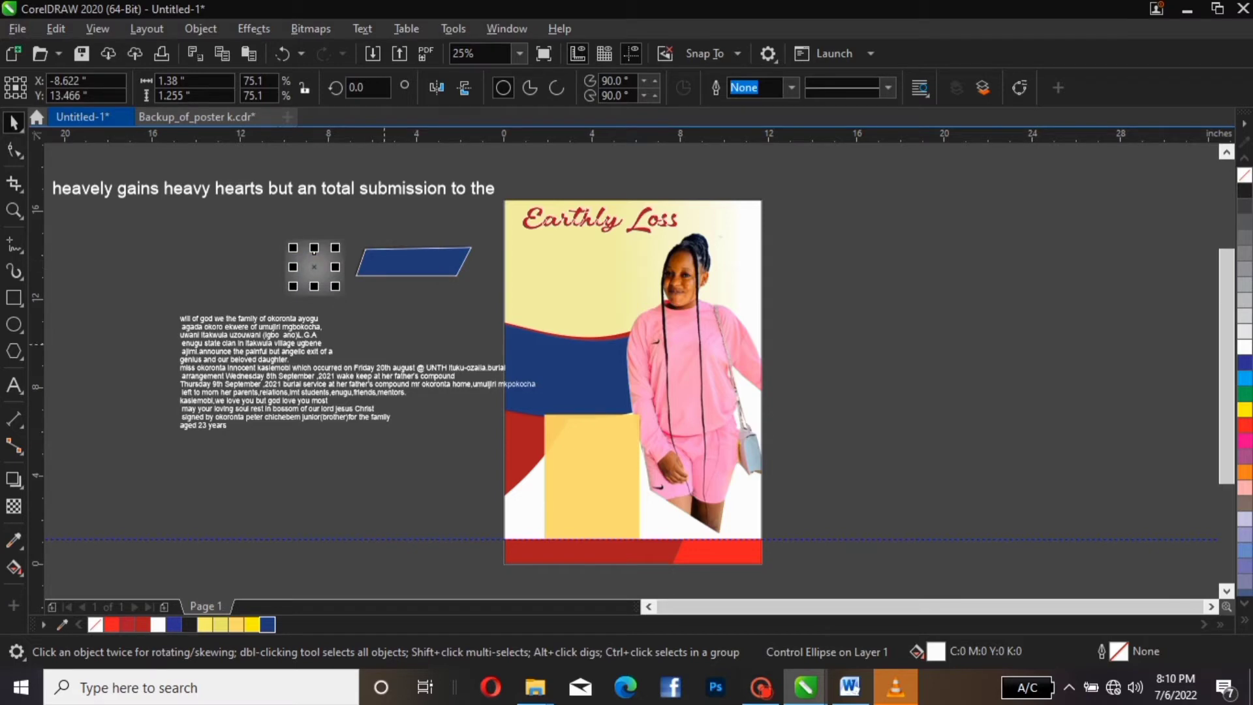
{"action": "left_click", "coordinate": [394, 335]}
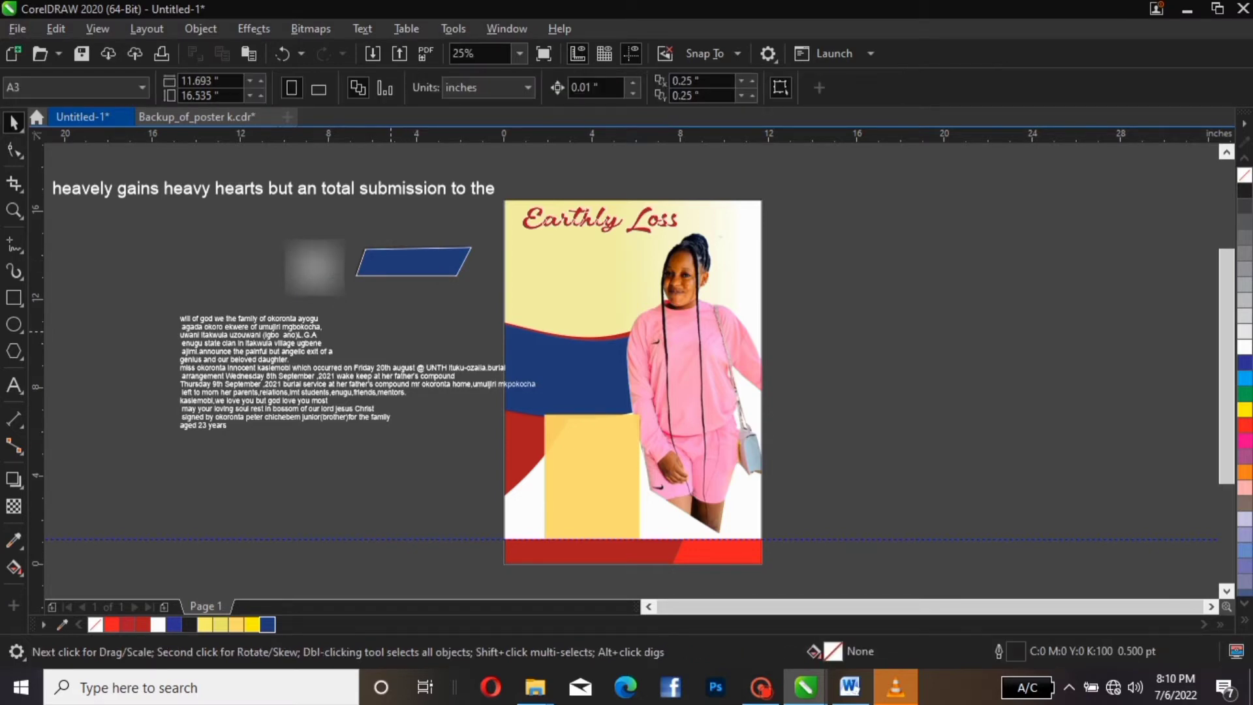
{"action": "left_click", "coordinate": [93, 187]}
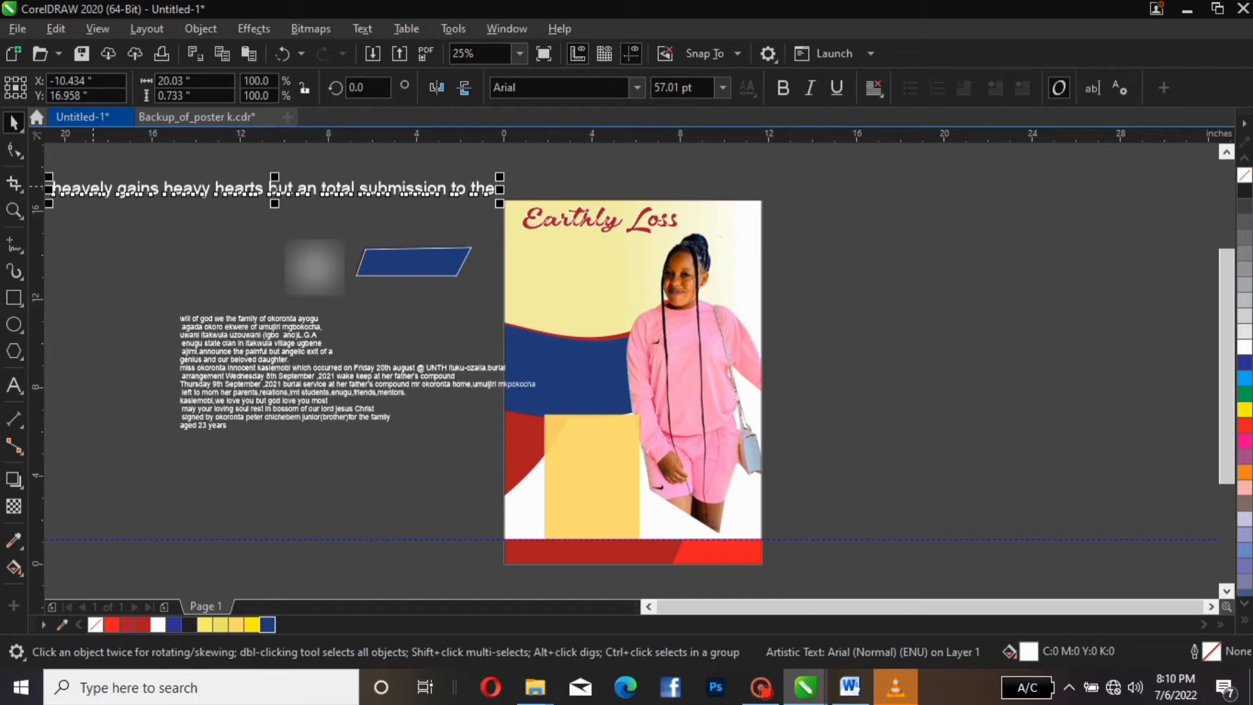
Break 'heavely gains' into its own text object and place it above the parallelogram
{"action": "left_click_drag", "start_coordinate": [94, 187], "coordinate": [134, 184]}
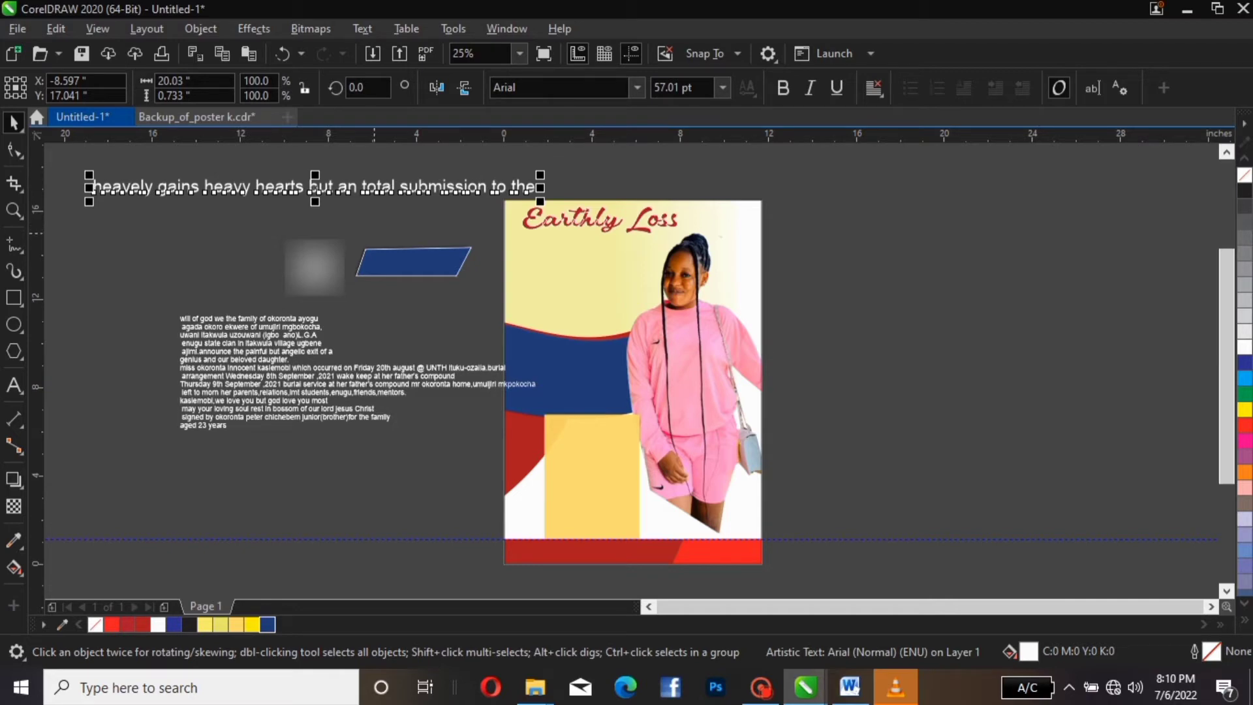
{"action": "left_click", "coordinate": [313, 186]}
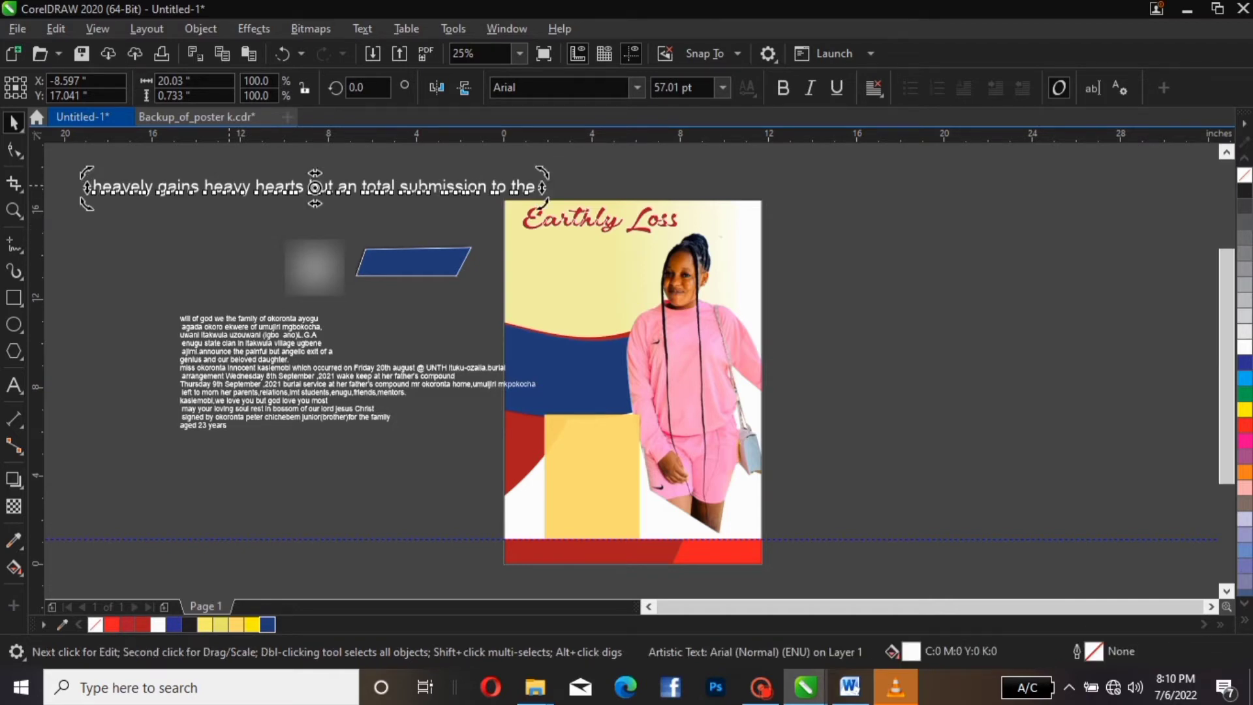
{"action": "double_click", "coordinate": [314, 187]}
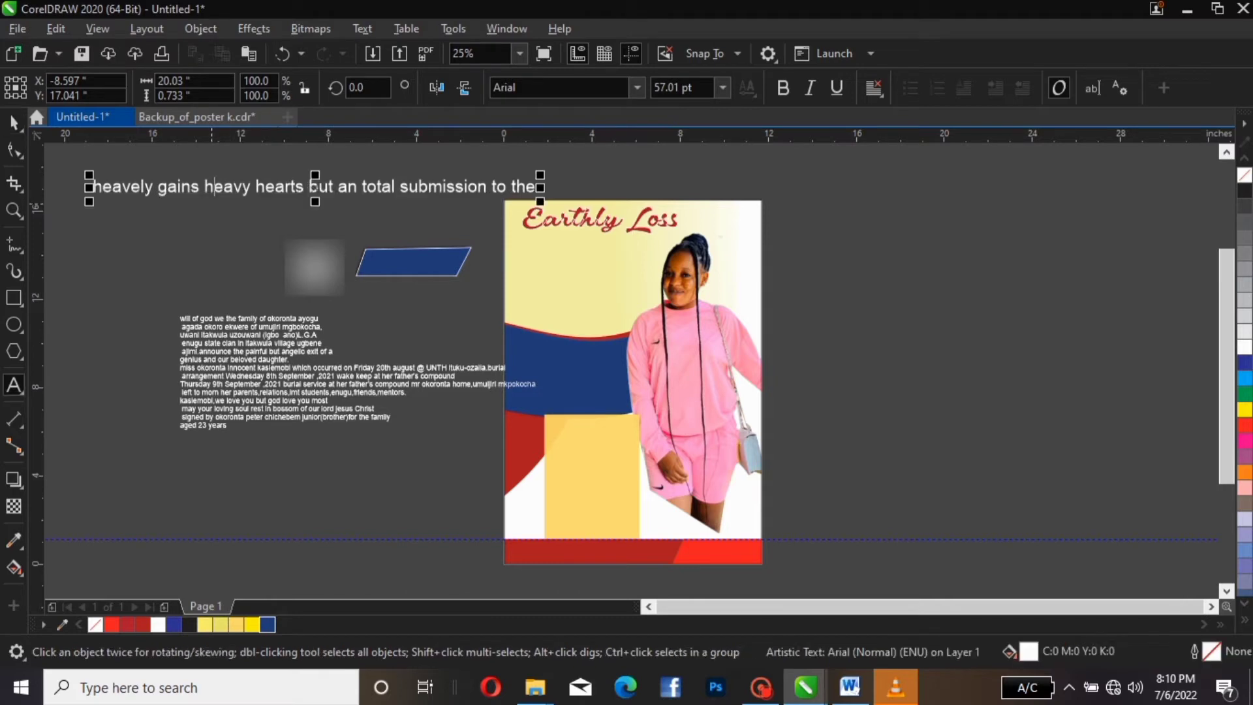
{"action": "key", "text": "Left"}
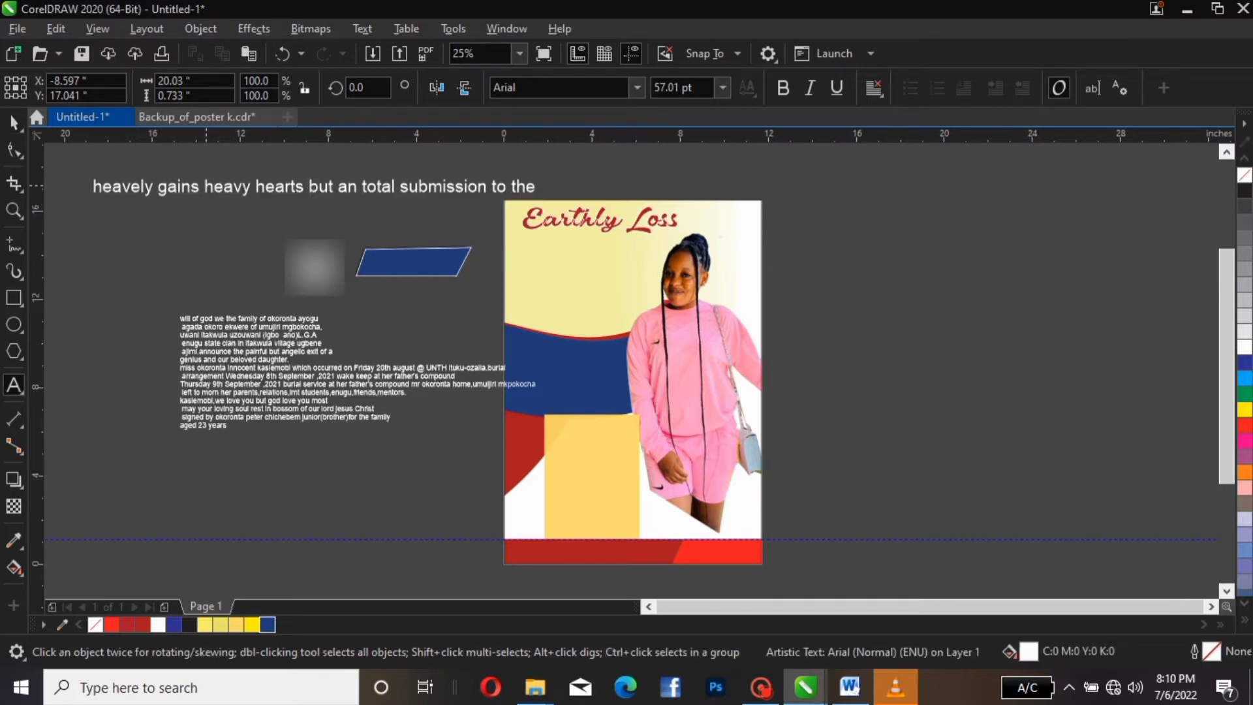
{"action": "left_click", "coordinate": [205, 187]}
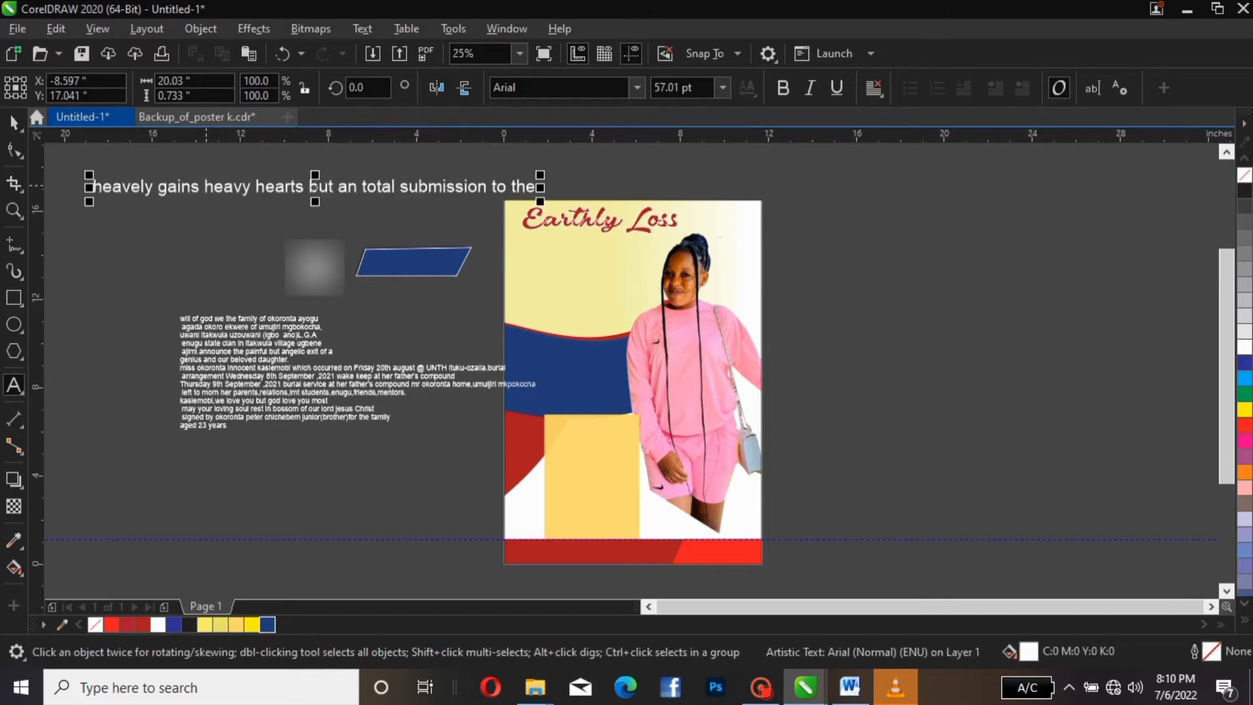
{"action": "key", "text": "Return"}
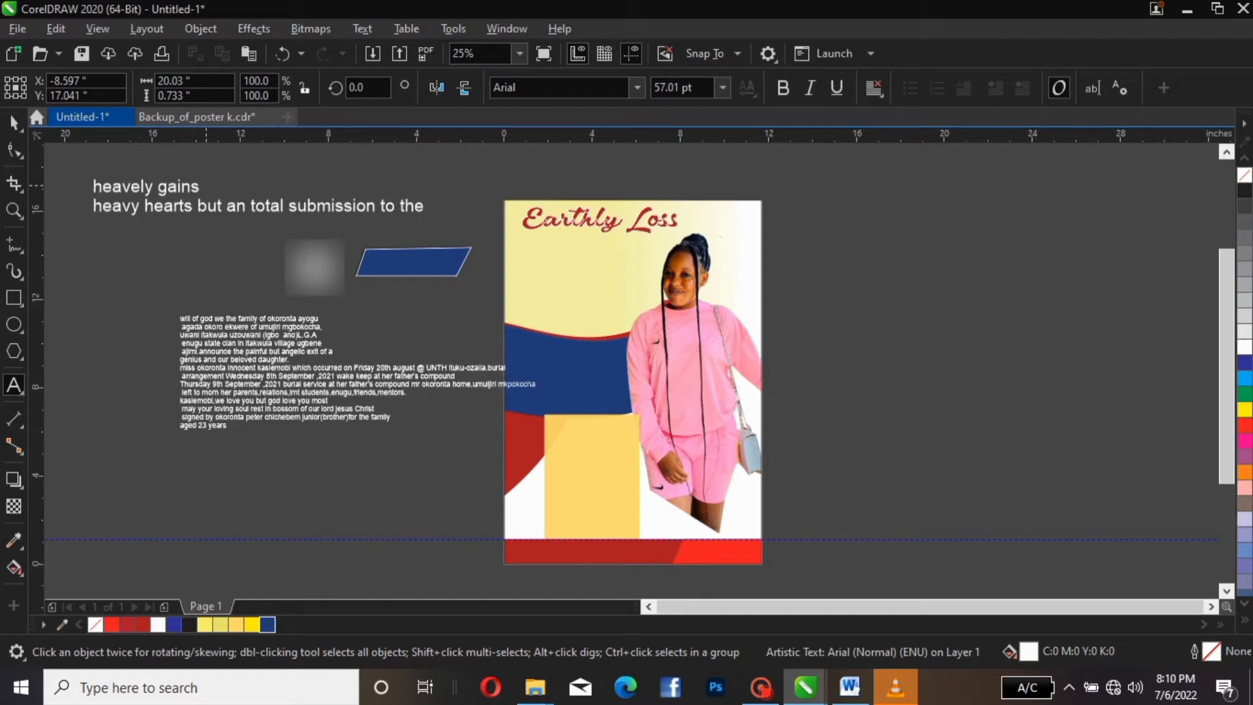
{"action": "key", "text": "ctrl+k"}
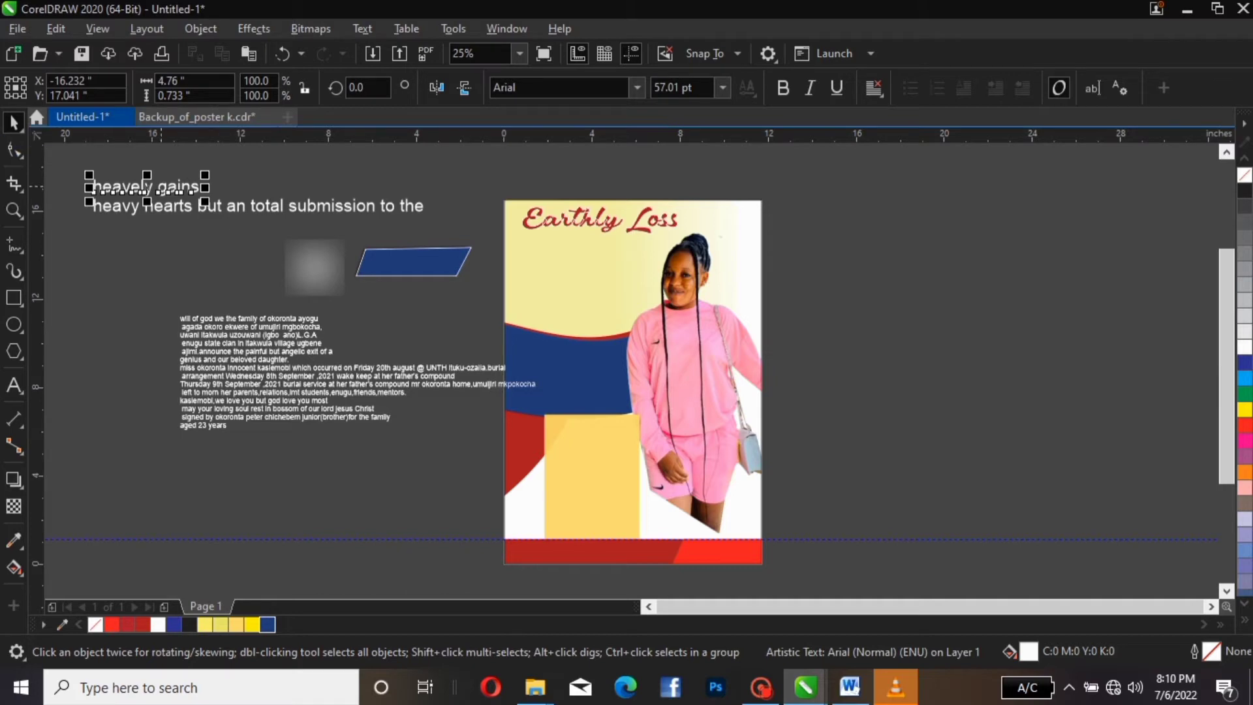
{"action": "left_click_drag", "start_coordinate": [148, 188], "coordinate": [419, 232]}
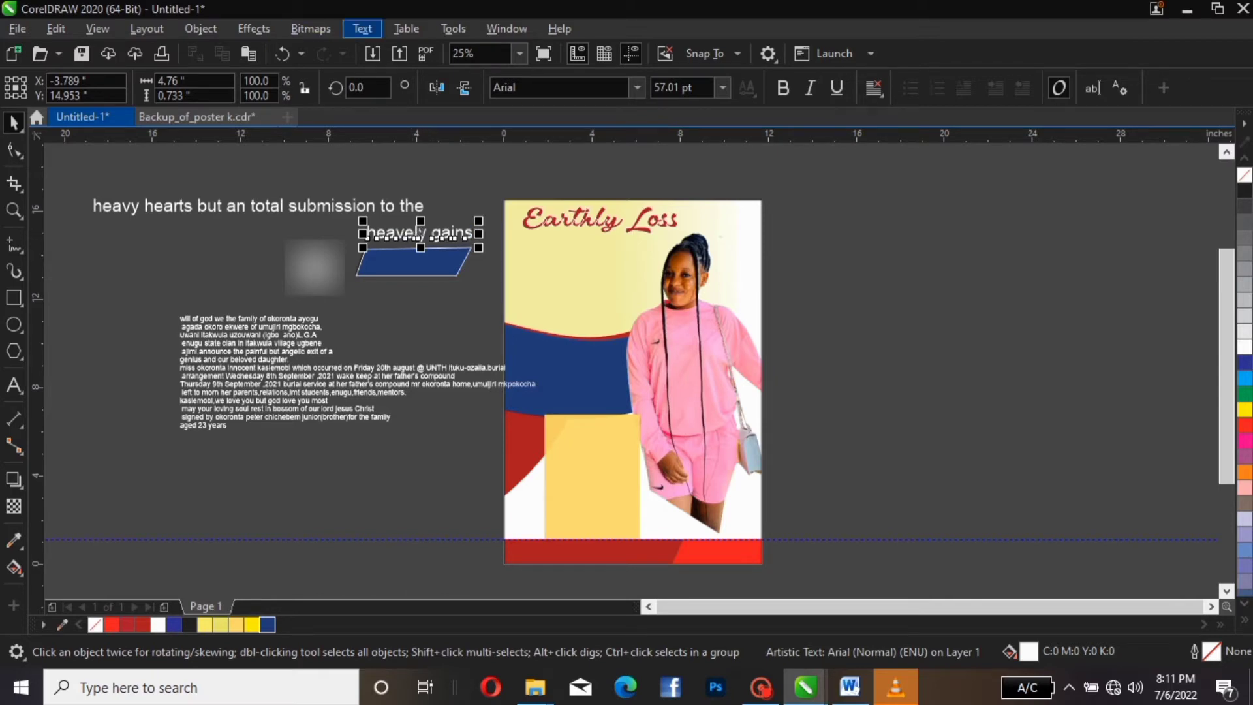
Change 'heavely gains' to UPPERCASE
{"action": "left_click", "coordinate": [362, 29]}
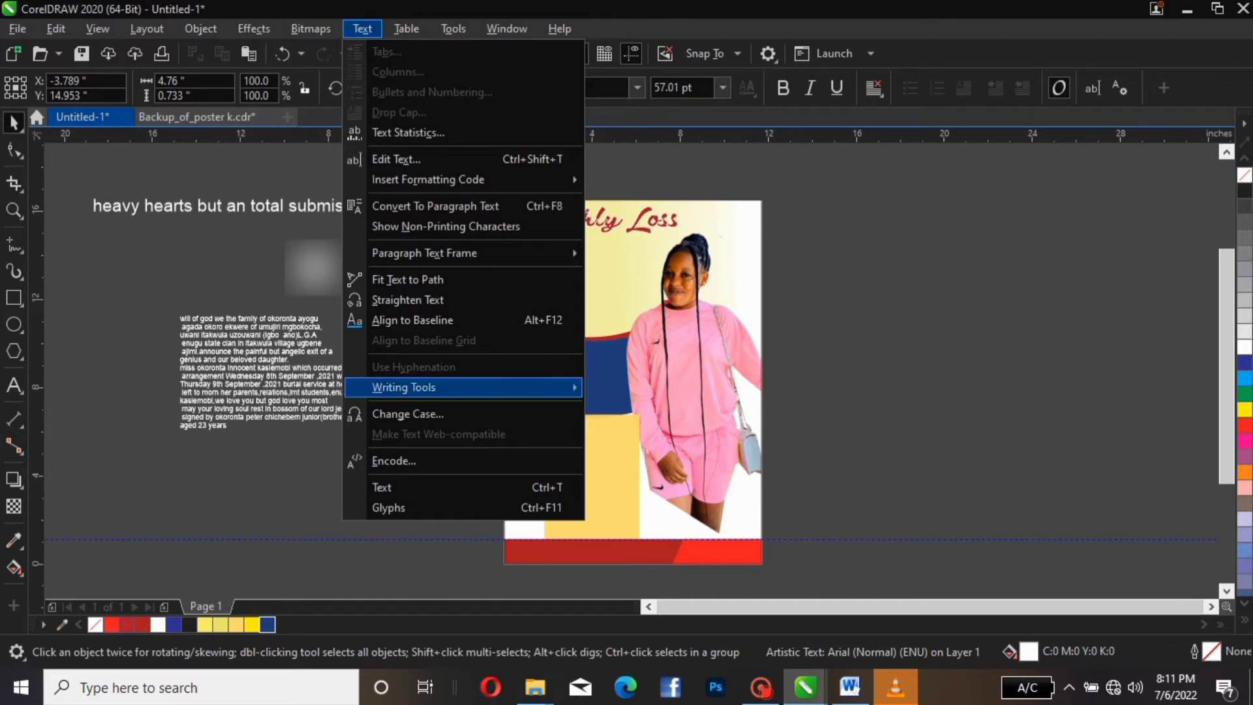
{"action": "left_click", "coordinate": [407, 414]}
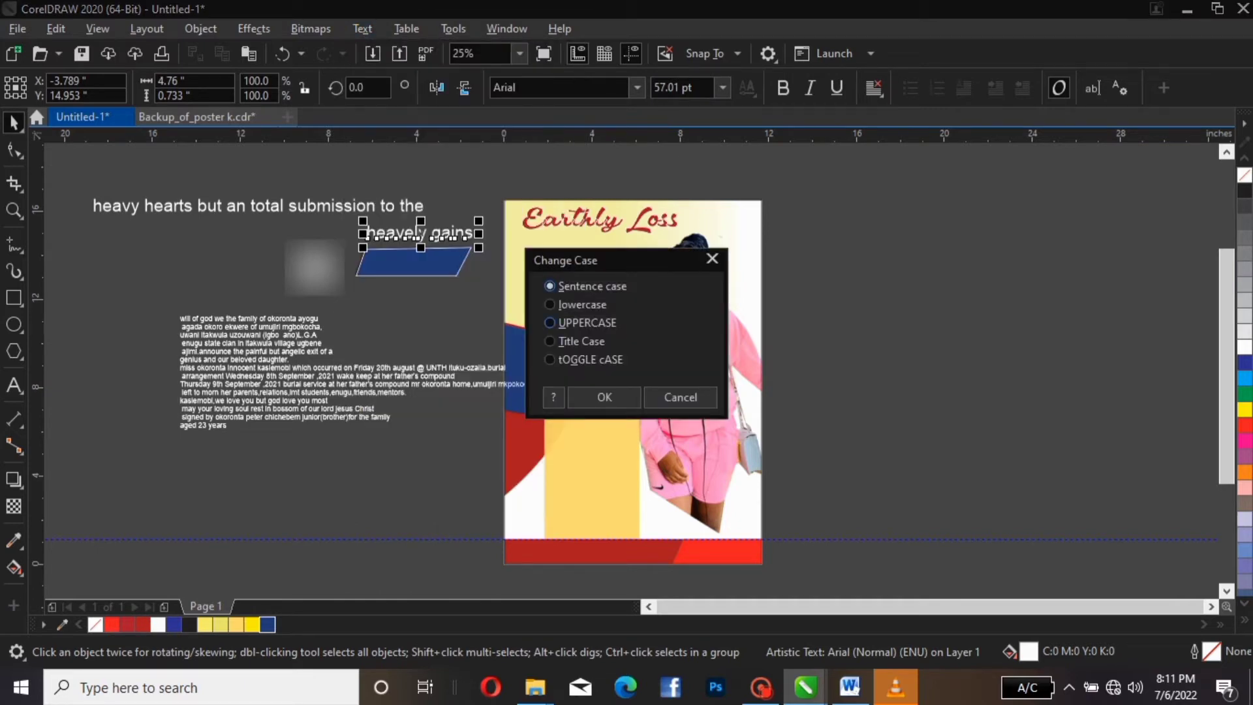
{"action": "left_click", "coordinate": [576, 323]}
{"action": "left_click", "coordinate": [605, 397]}
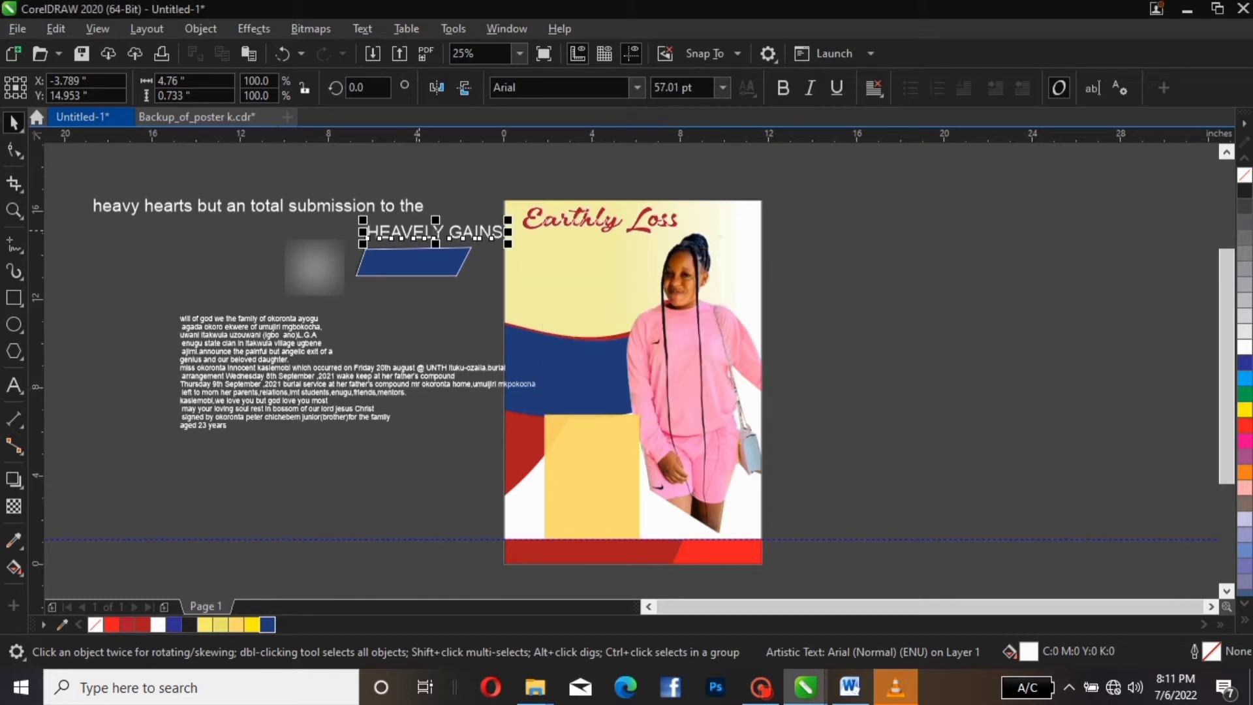
Put HEAVELY GAINS in front of the parallelogram in Arial Black, scaled down to fit
{"action": "left_click_drag", "start_coordinate": [449, 239], "coordinate": [439, 261]}
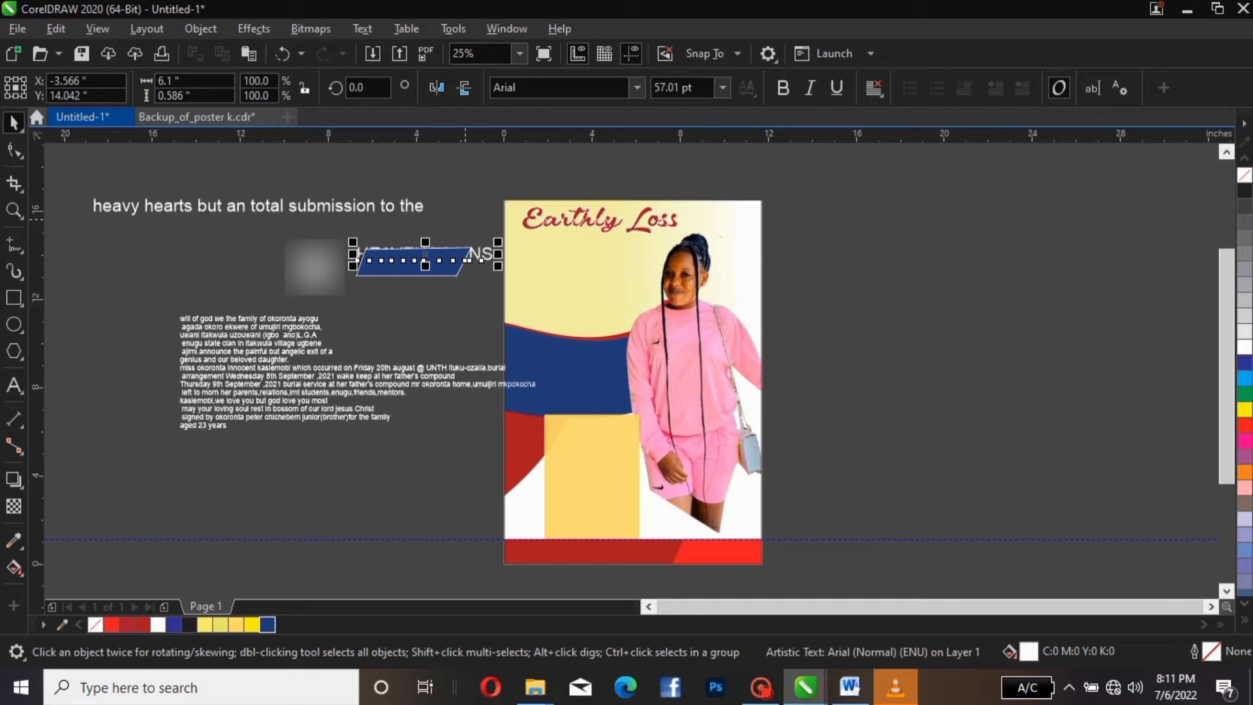
{"action": "key", "text": "shift+Page_Up"}
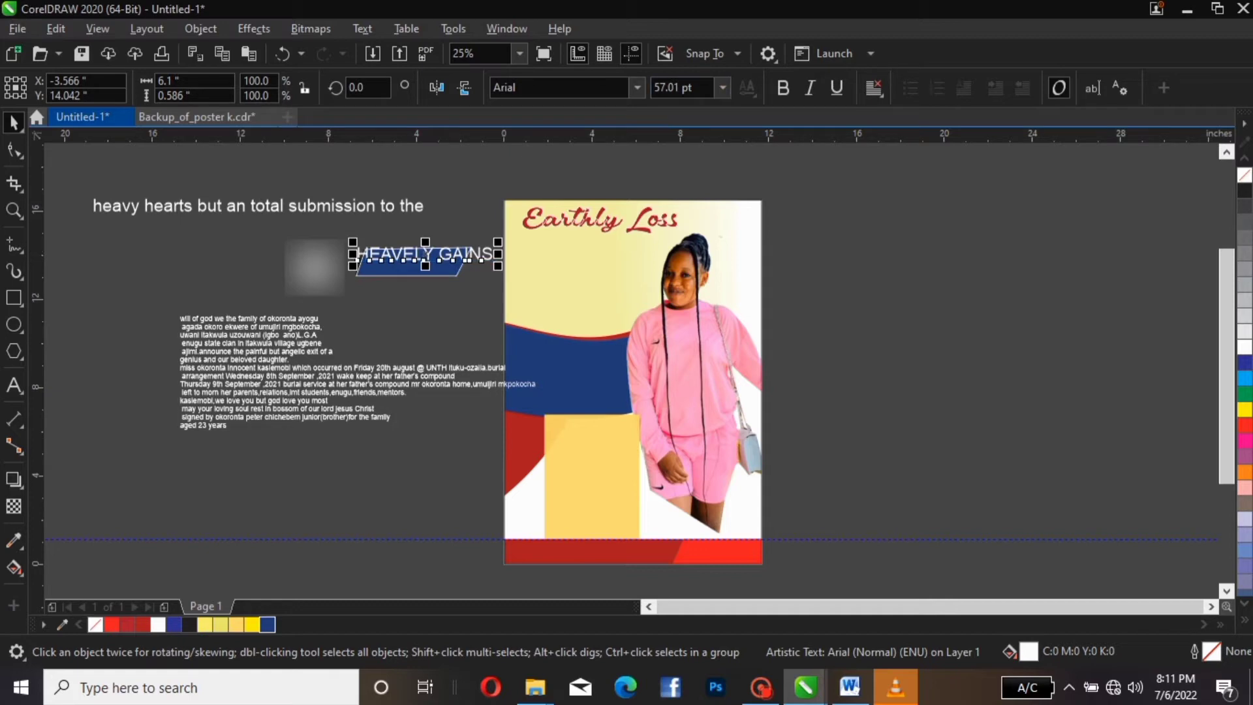
{"action": "left_click", "coordinate": [637, 88]}
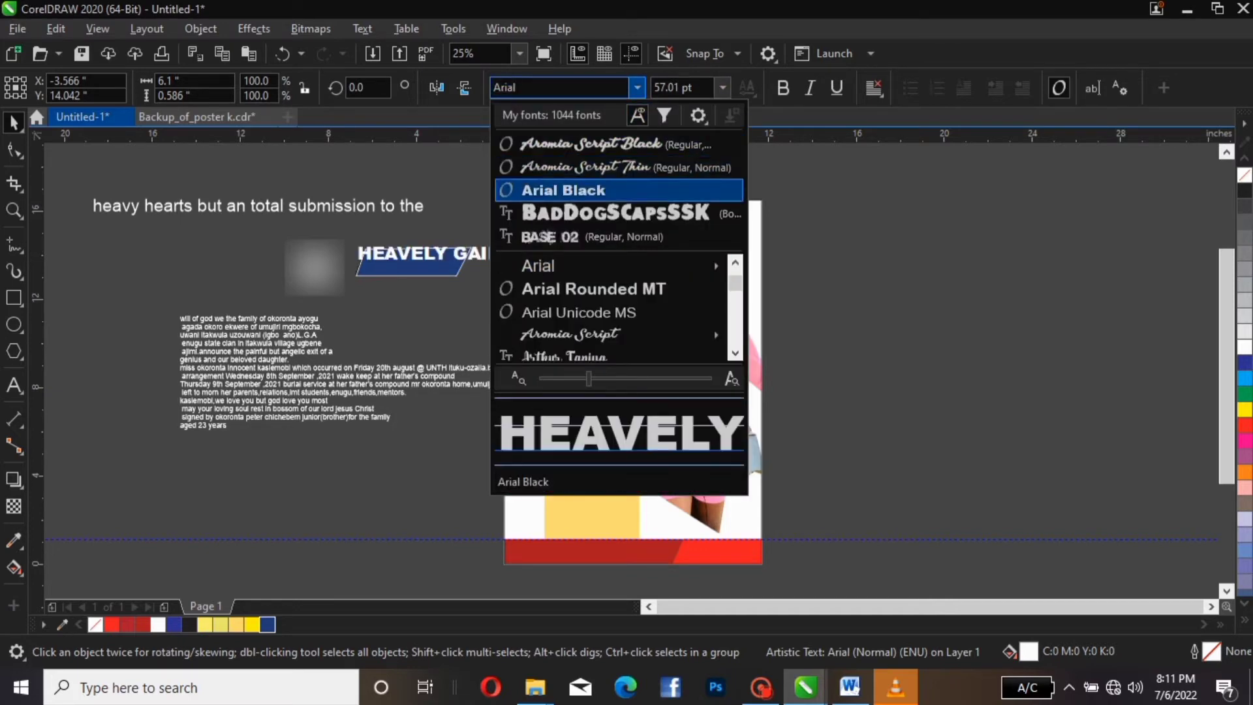
{"action": "left_click", "coordinate": [642, 189]}
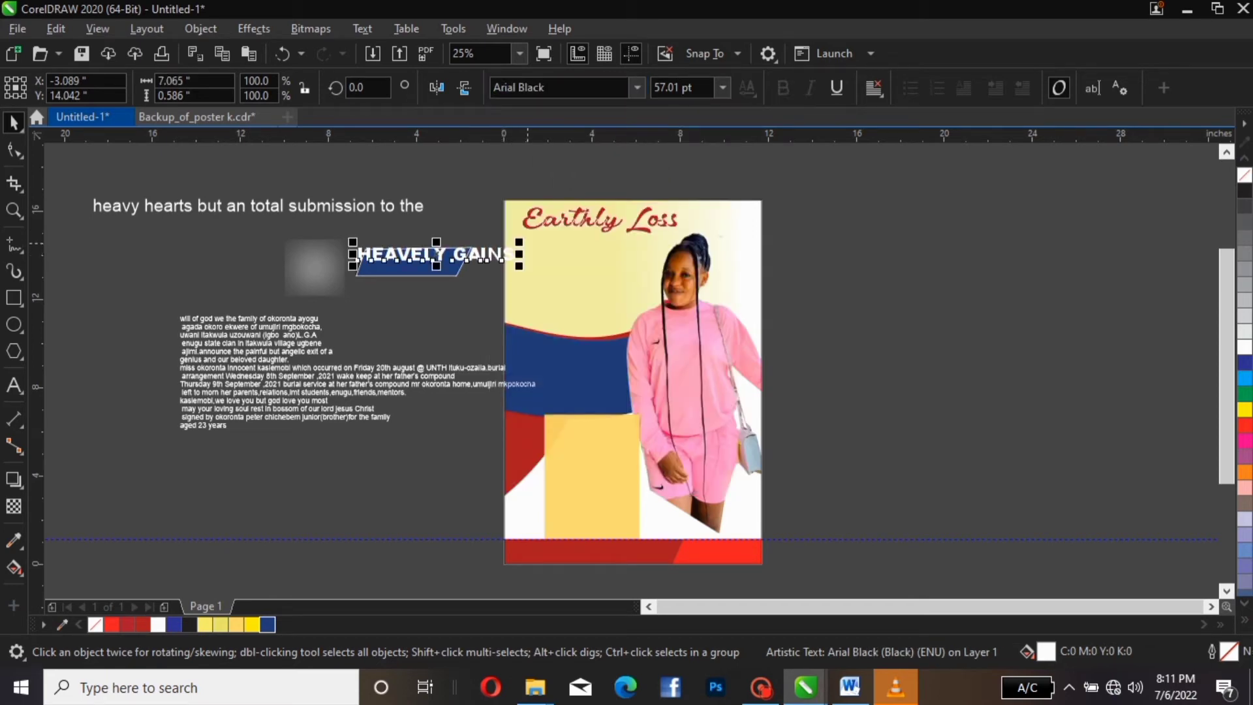
{"action": "left_click_drag", "start_coordinate": [521, 240], "coordinate": [450, 263]}
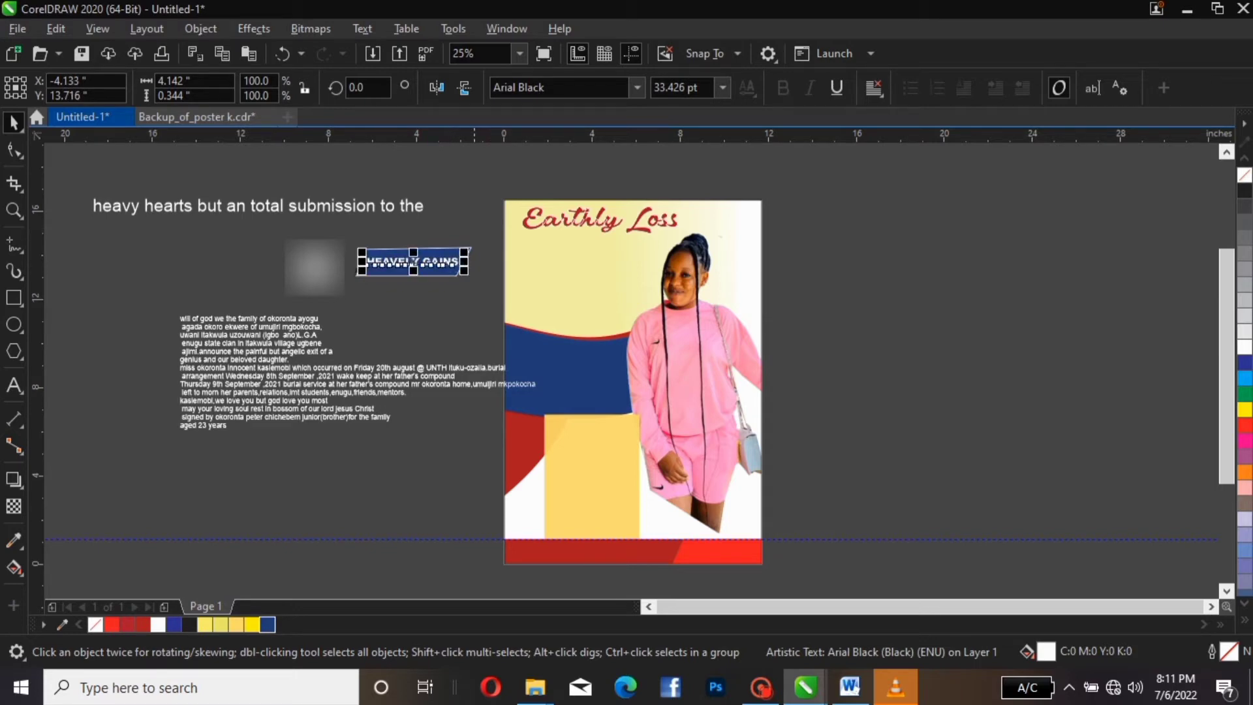
Halve the blue banner's height and nudge it slightly down
{"action": "left_click", "coordinate": [435, 248]}
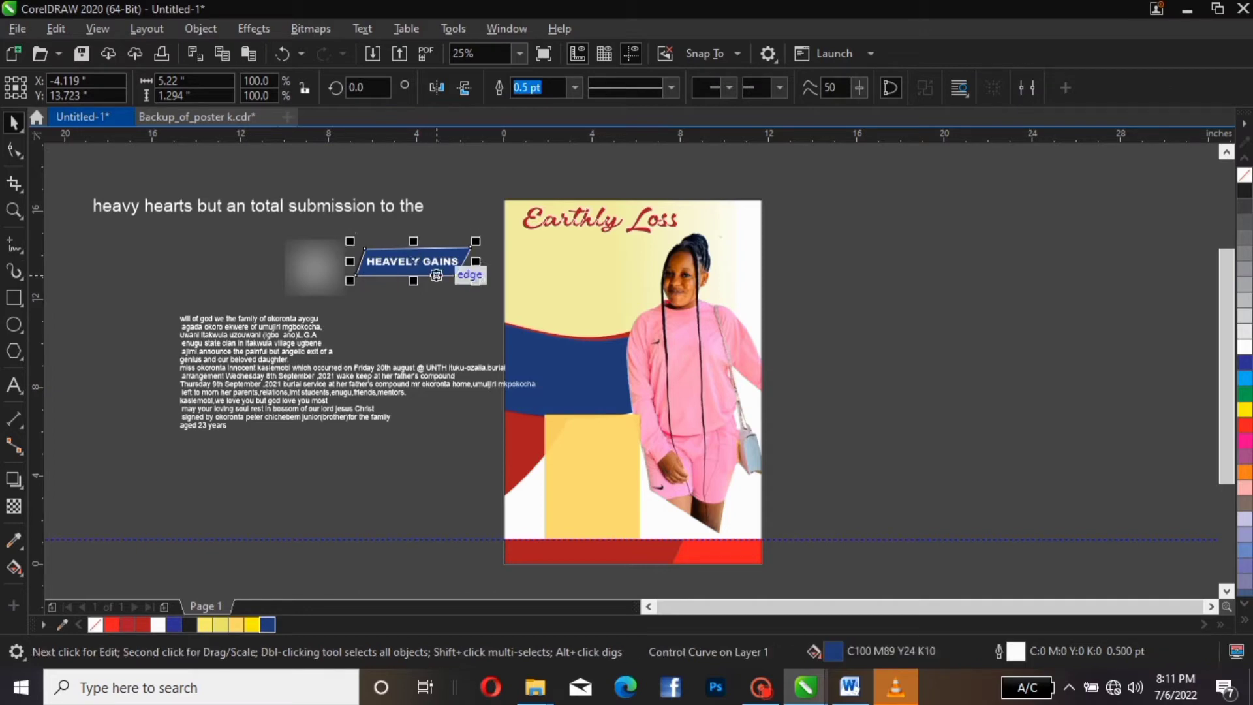
{"action": "left_click_drag", "start_coordinate": [416, 246], "coordinate": [414, 258]}
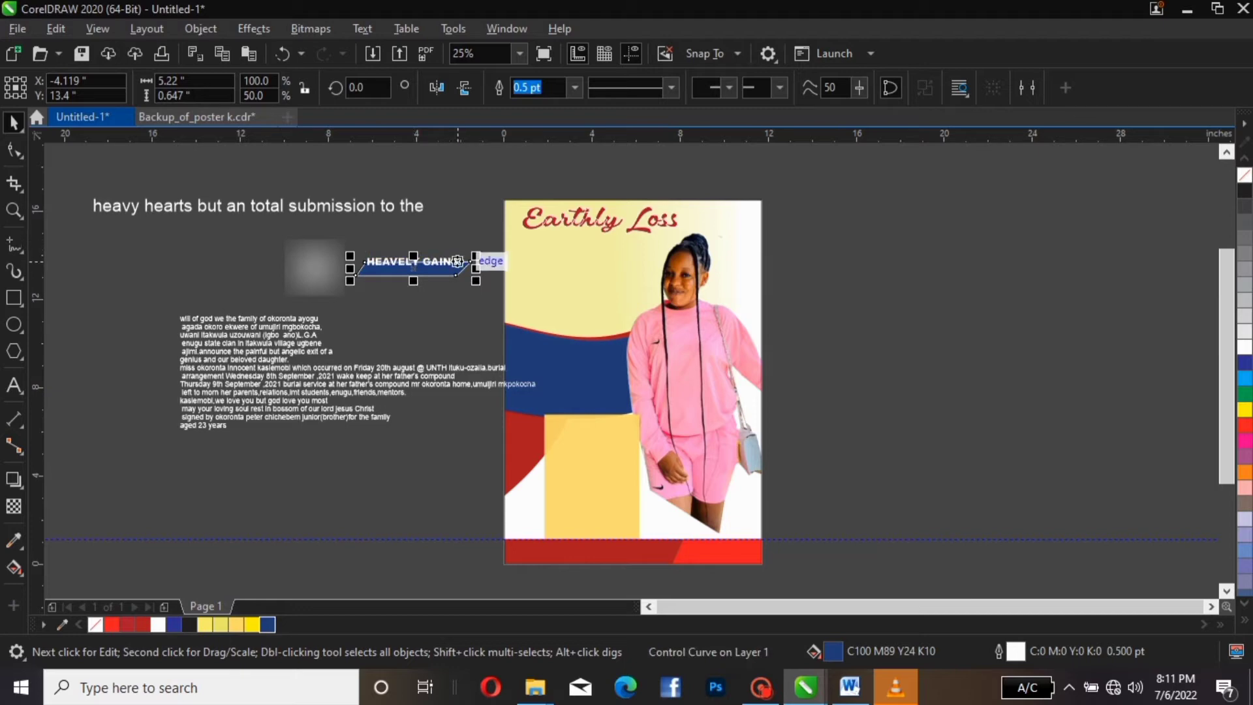
{"action": "left_click", "coordinate": [458, 272]}
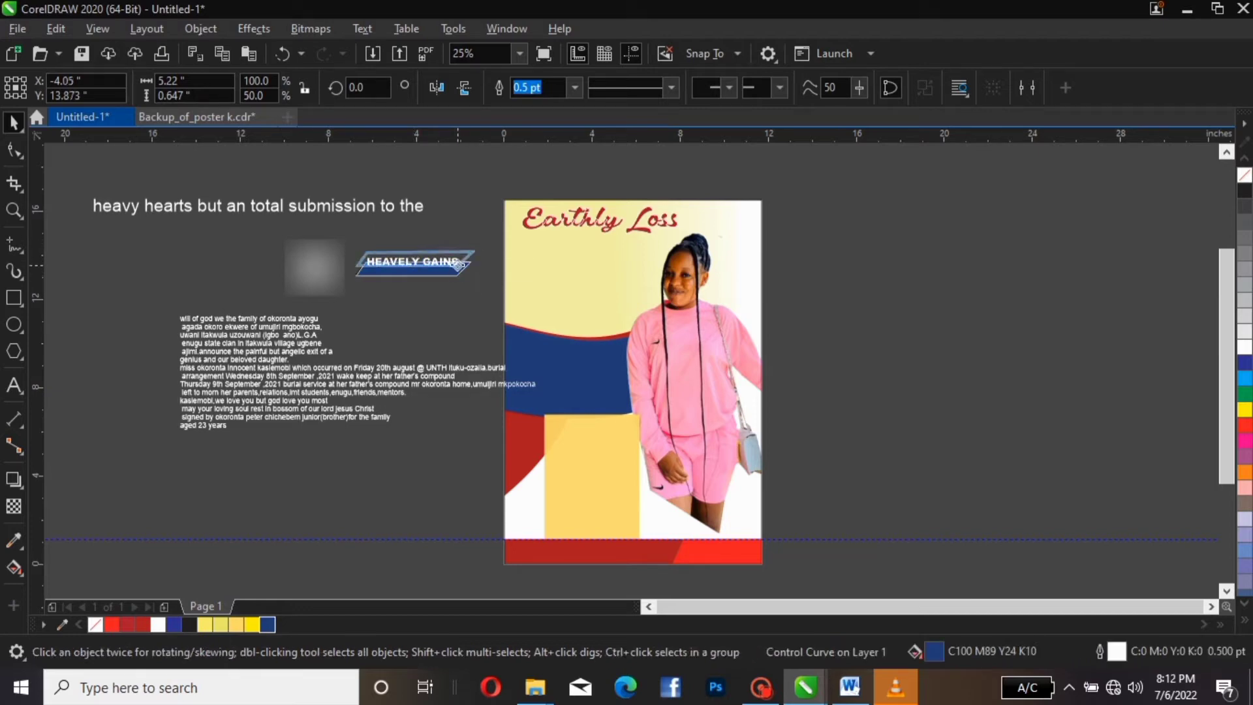
{"action": "left_click", "coordinate": [470, 262]}
{"action": "key", "text": "Down"}
{"action": "key", "text": "Down"}
{"action": "key", "text": "Down"}
{"action": "key", "text": "Down"}
{"action": "key", "text": "Down"}
{"action": "key", "text": "Down"}
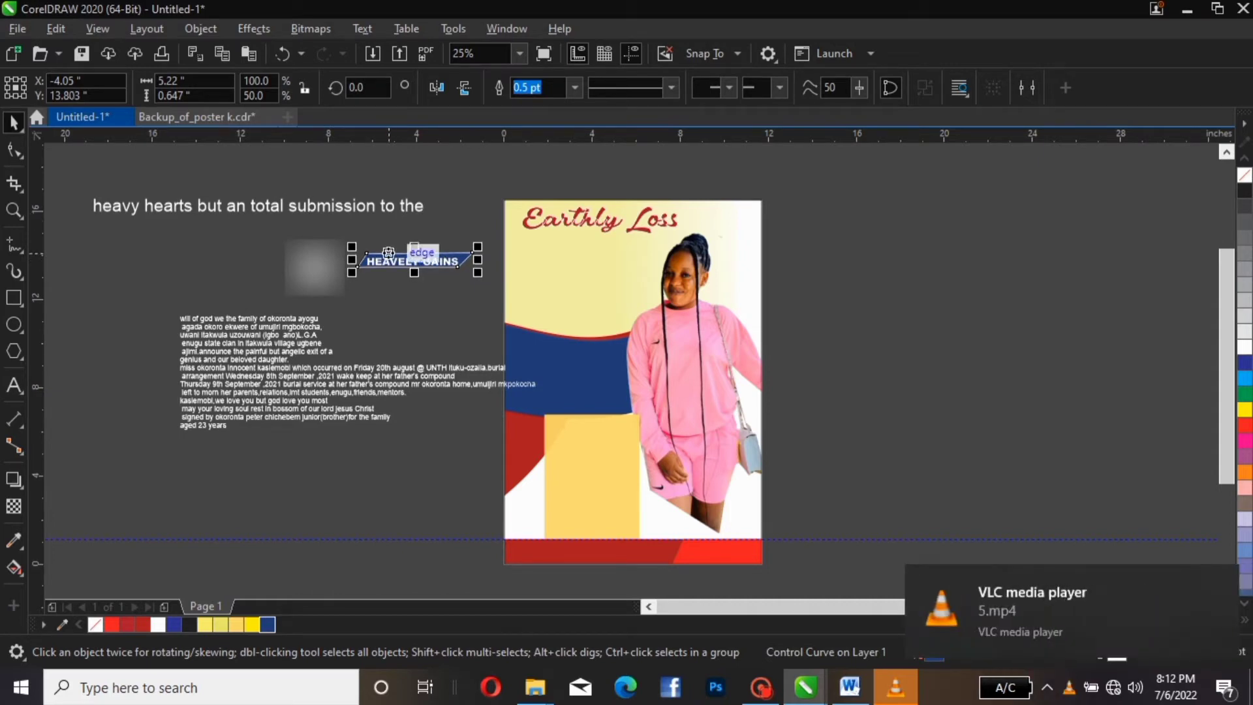
Group the banner, shadow and HEAVELY GAINS, enlarge the group, and place it under Earthly Loss
{"action": "left_click_drag", "start_coordinate": [488, 227], "coordinate": [355, 287]}
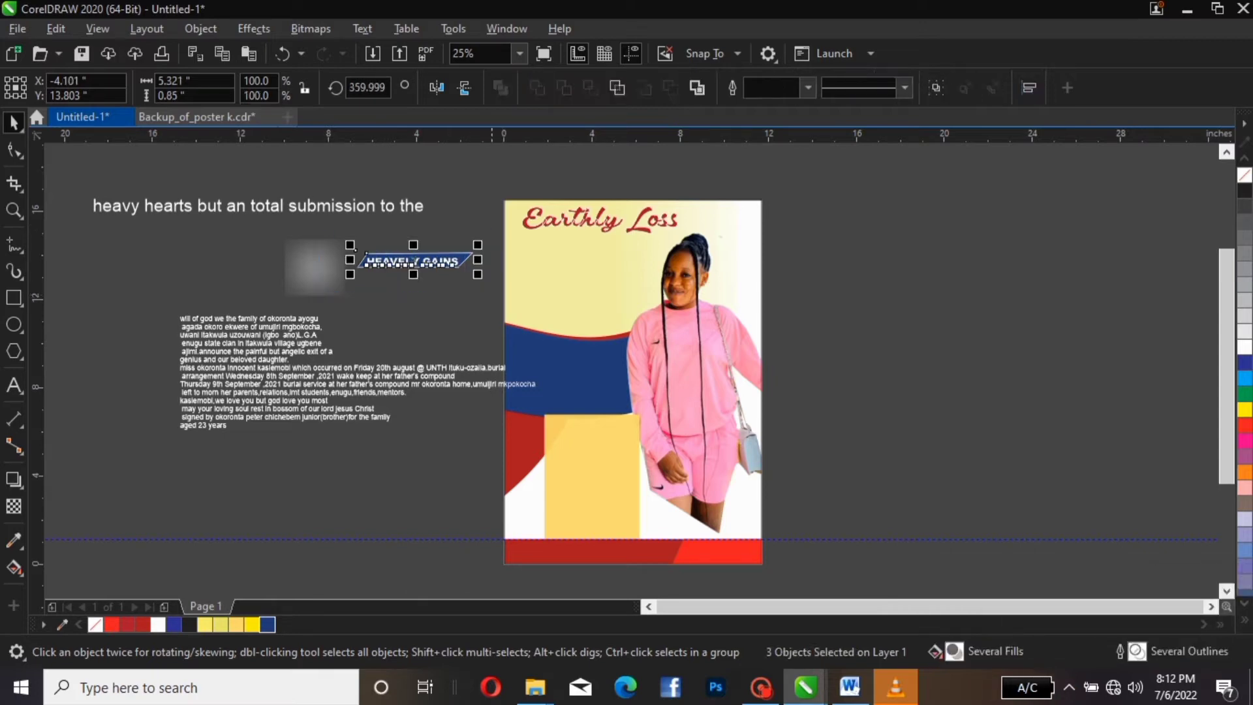
{"action": "key", "text": "ctrl+g"}
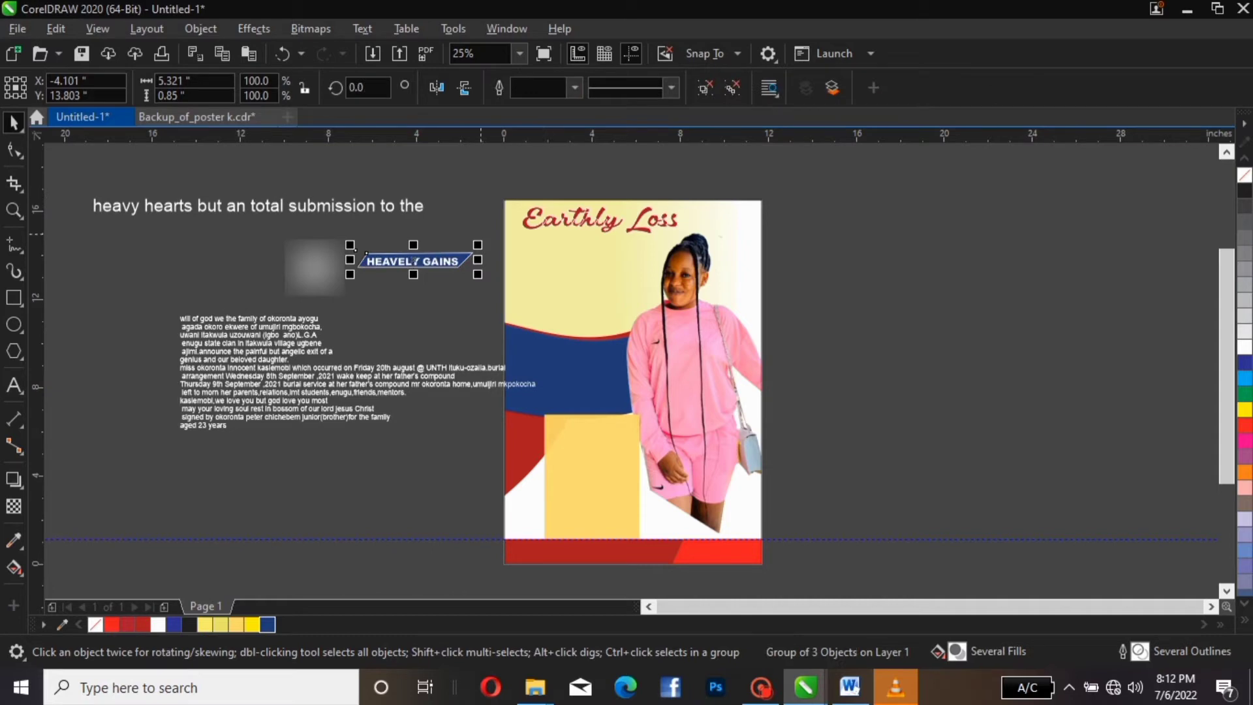
{"action": "left_click_drag", "start_coordinate": [477, 245], "coordinate": [496, 247]}
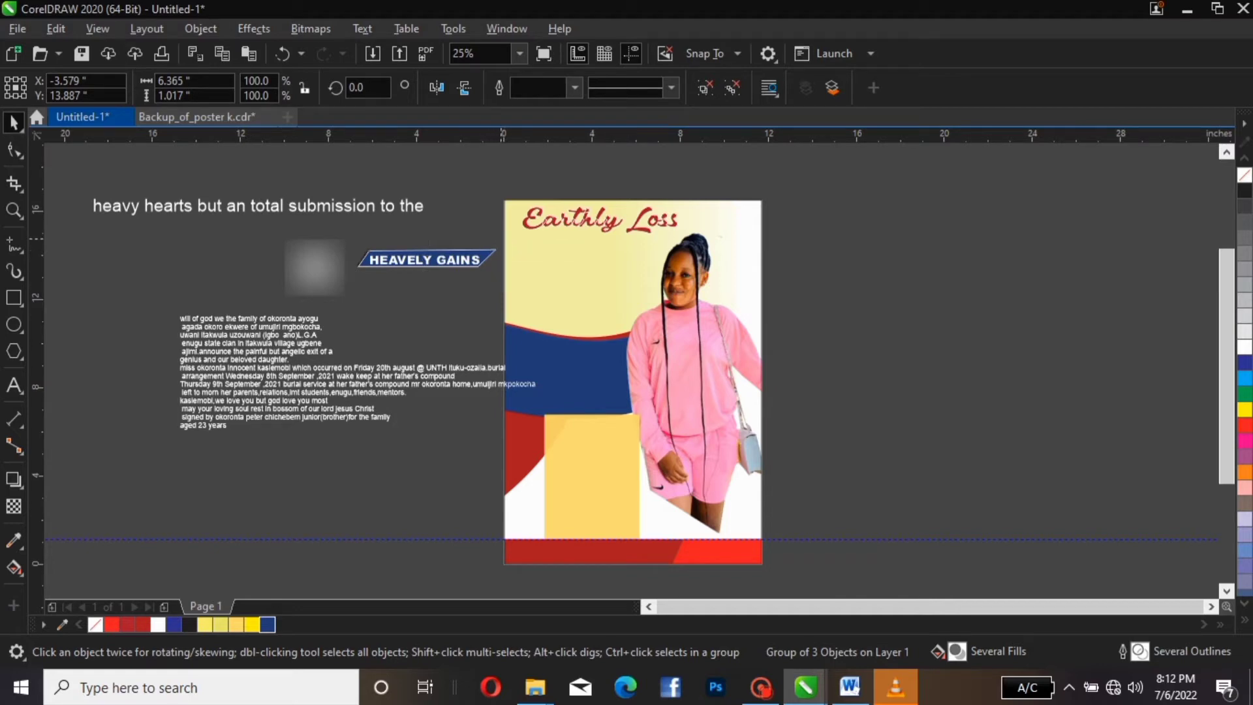
{"action": "left_click_drag", "start_coordinate": [500, 241], "coordinate": [615, 252]}
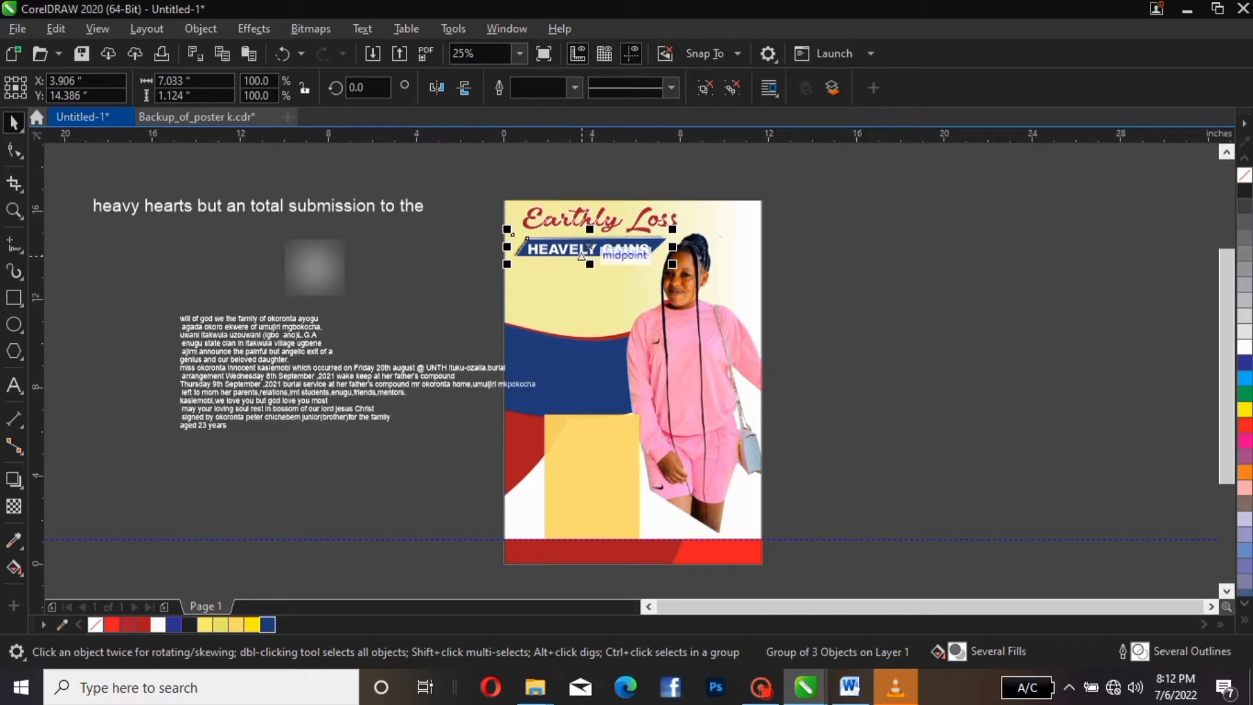
Move the blurred glow from beside the page onto the HEAVELY GAINS banner under the title
{"action": "left_click_drag", "start_coordinate": [580, 252], "coordinate": [581, 252]}
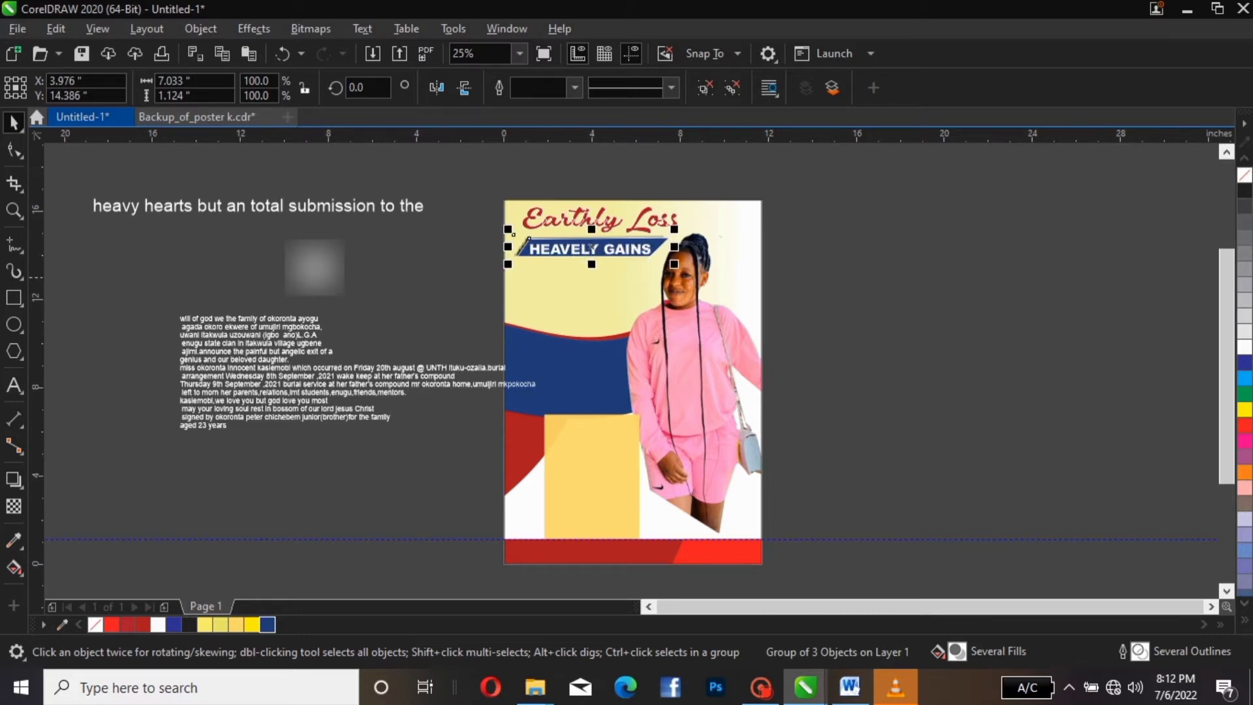
{"action": "left_click", "coordinate": [297, 266]}
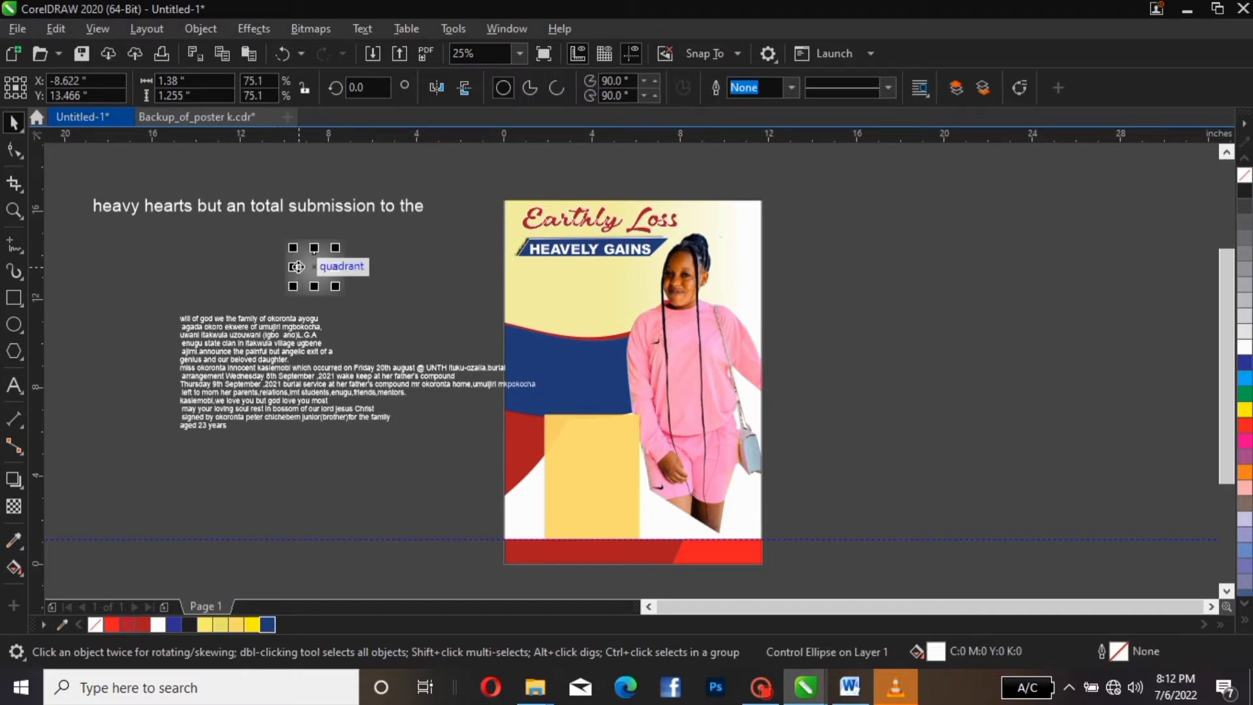
{"action": "left_click_drag", "start_coordinate": [297, 266], "coordinate": [591, 247]}
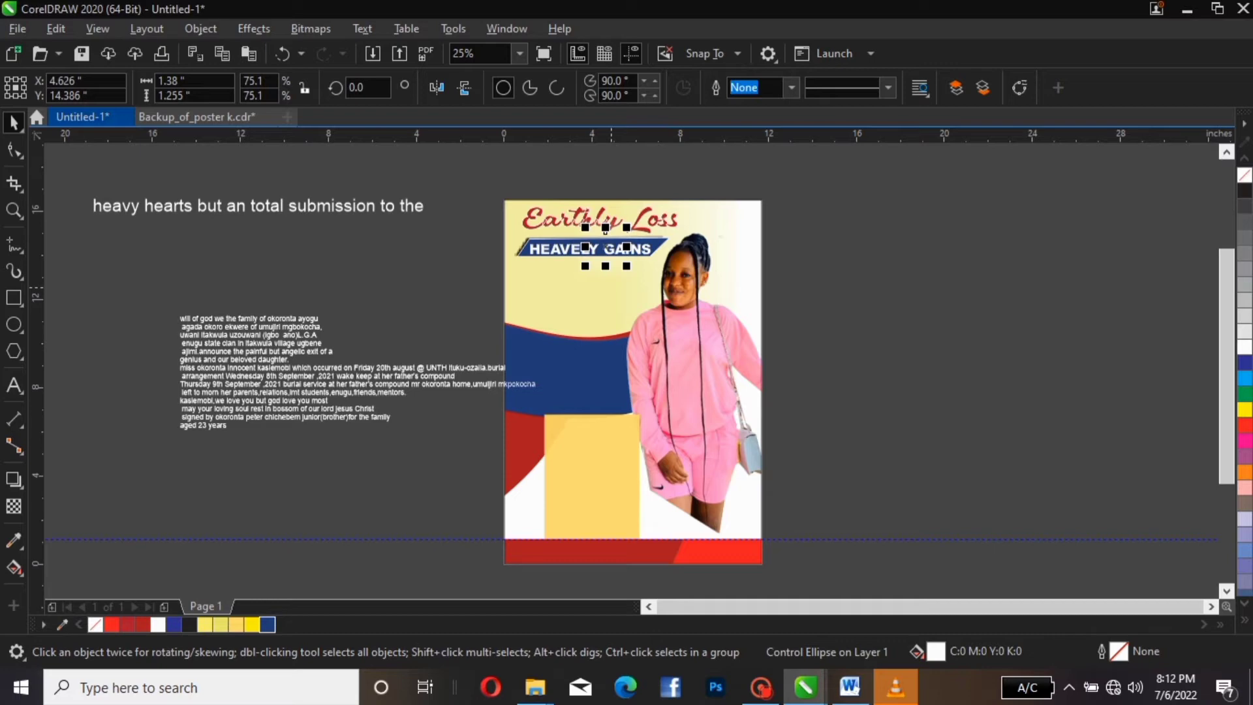
{"action": "key", "text": "shift+Page_Up"}
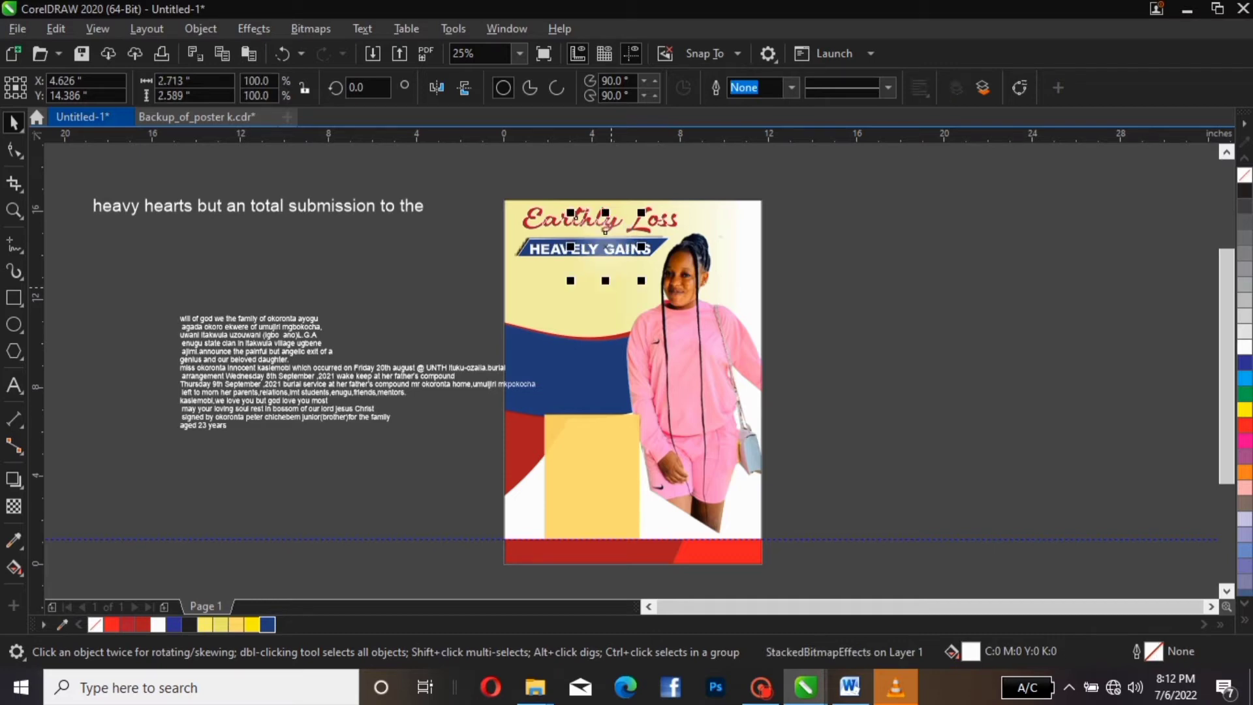
{"action": "key", "text": "Escape"}
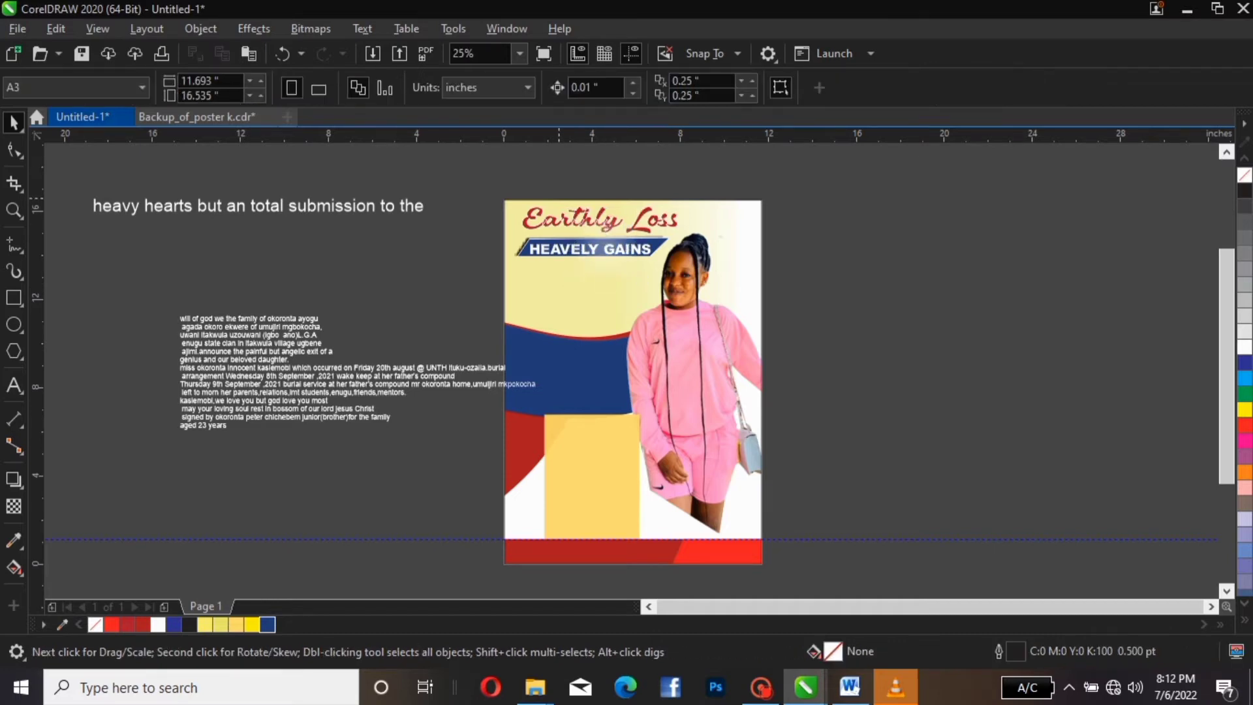
{"action": "left_click", "coordinate": [559, 225]}
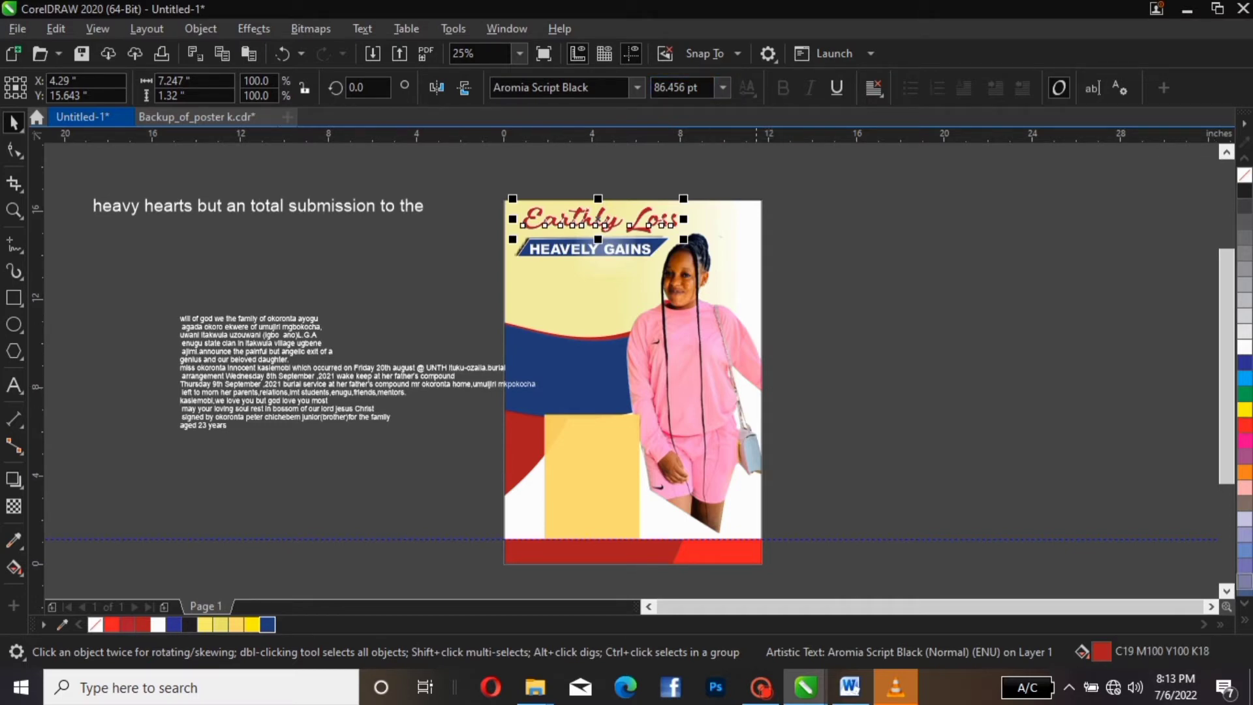
Enlarge the Earthly Loss title slightly and move it a little lower
{"action": "key", "text": "Escape"}
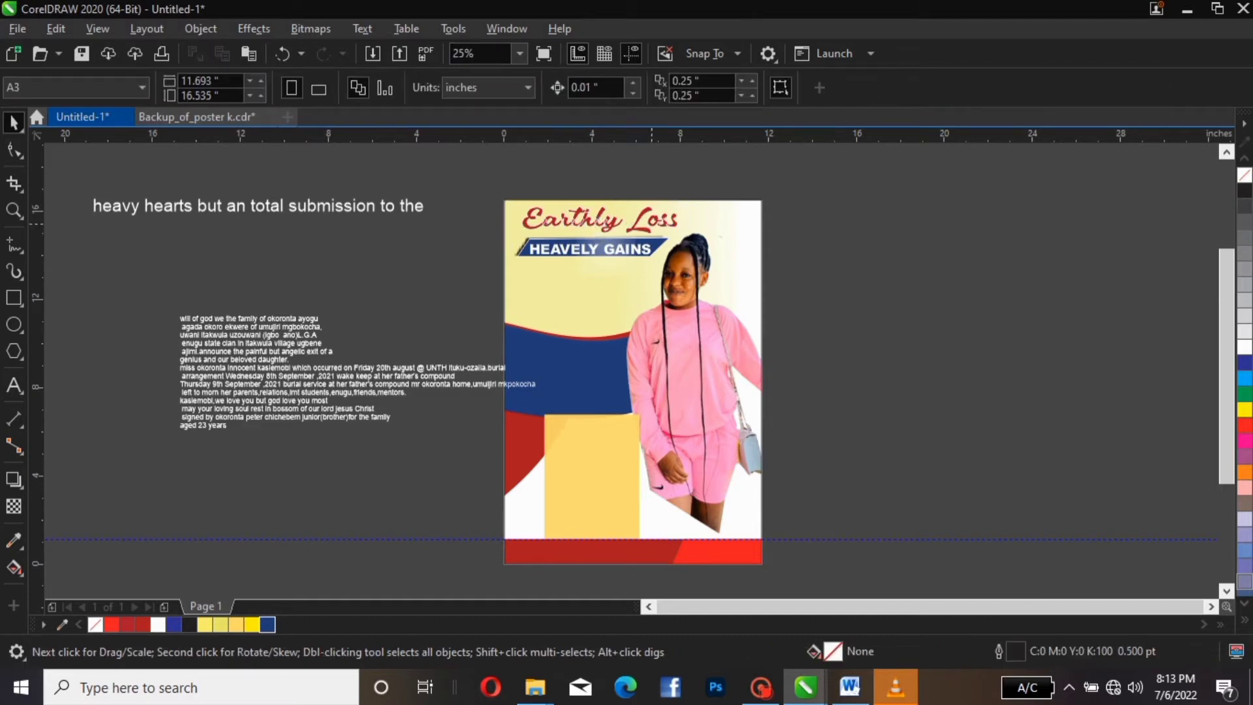
{"action": "left_click", "coordinate": [653, 224]}
{"action": "left_click_drag", "start_coordinate": [682, 197], "coordinate": [644, 222]}
{"action": "left_click", "coordinate": [905, 212]}
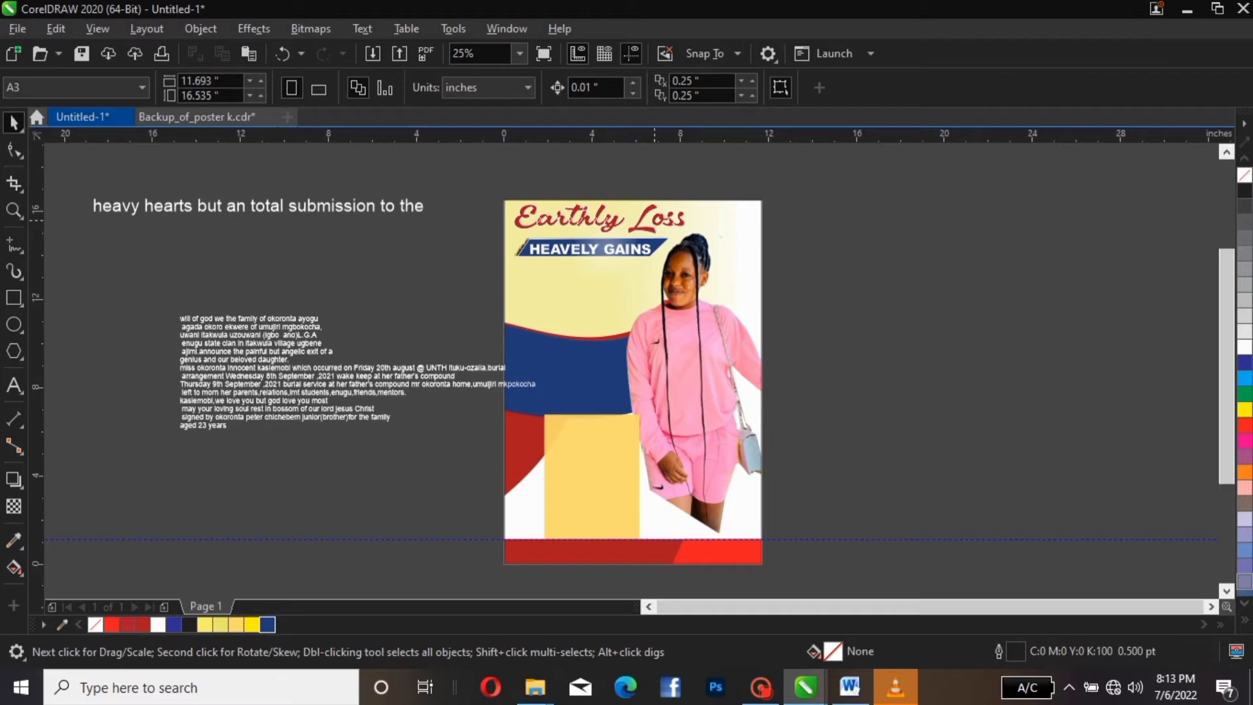
{"action": "left_click", "coordinate": [647, 208]}
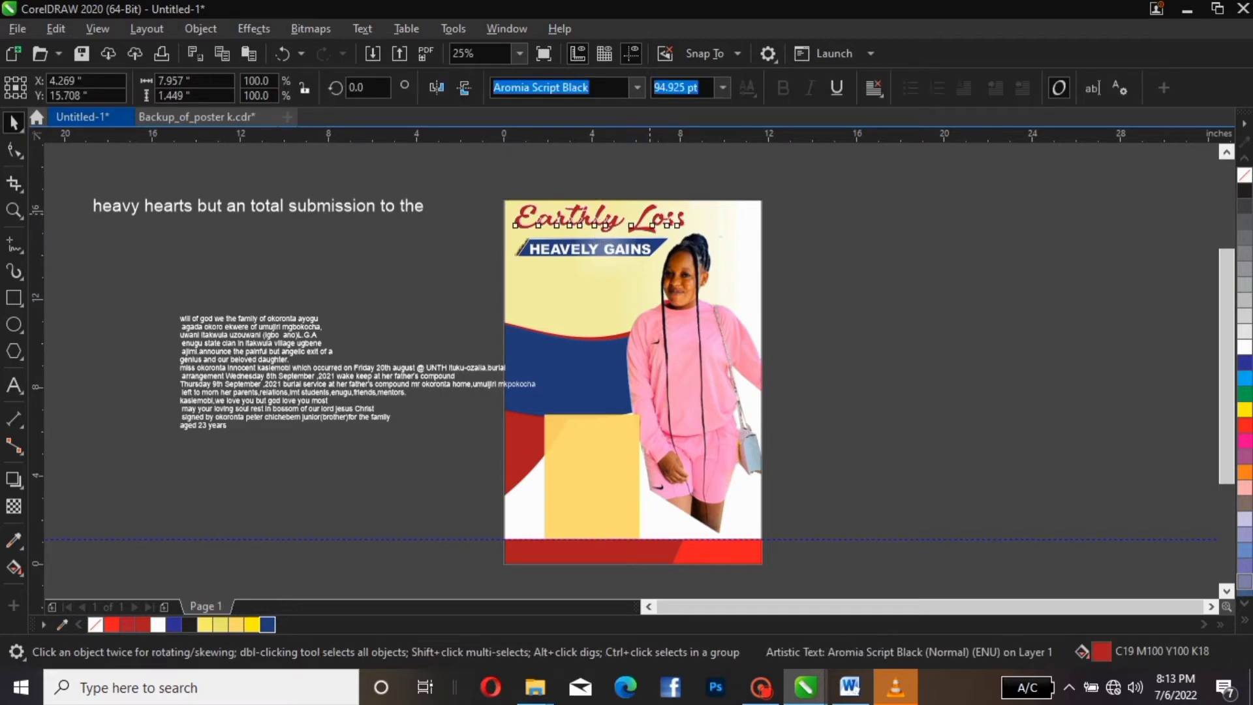
{"action": "left_click_drag", "start_coordinate": [647, 209], "coordinate": [657, 247]}
Nudge the HEAVELY GAINS banner group down one step with the arrow keys
{"action": "left_click", "coordinate": [651, 254]}
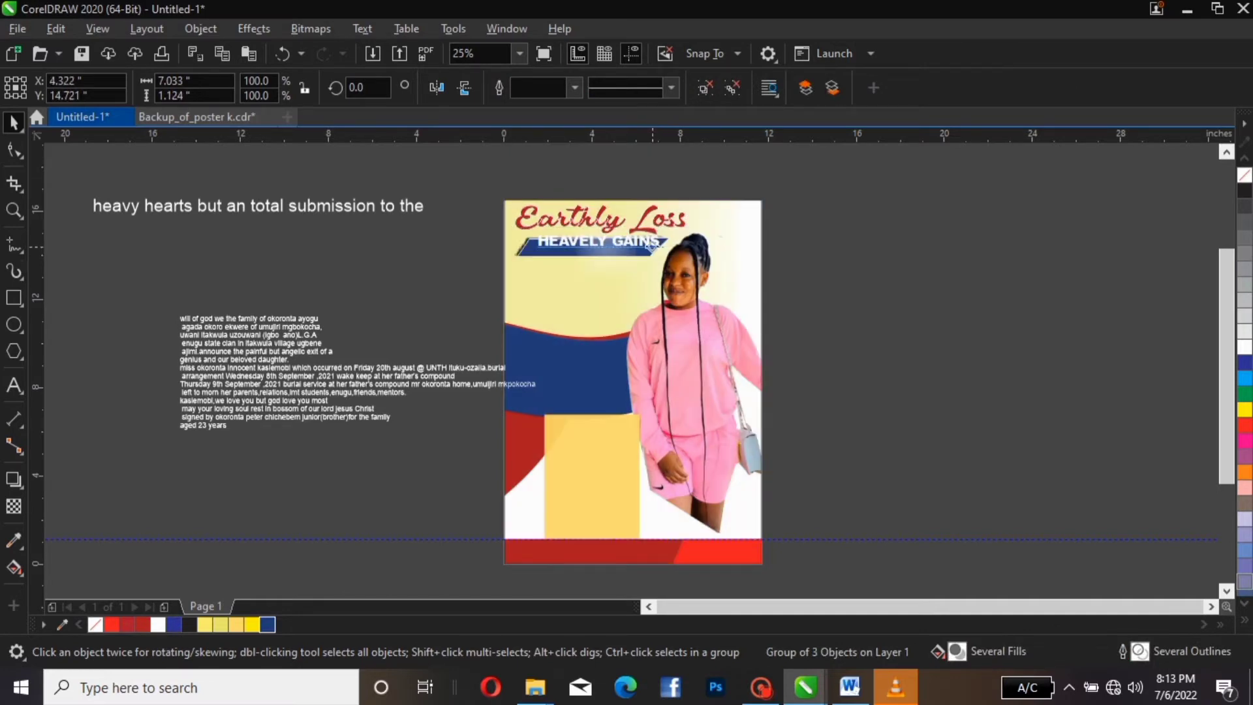
{"action": "key", "text": "Down"}
{"action": "key", "text": "Down"}
{"action": "key", "text": "Down"}
{"action": "key", "text": "Down"}
{"action": "key", "text": "Down"}
{"action": "key", "text": "Down"}
{"action": "key", "text": "Down"}
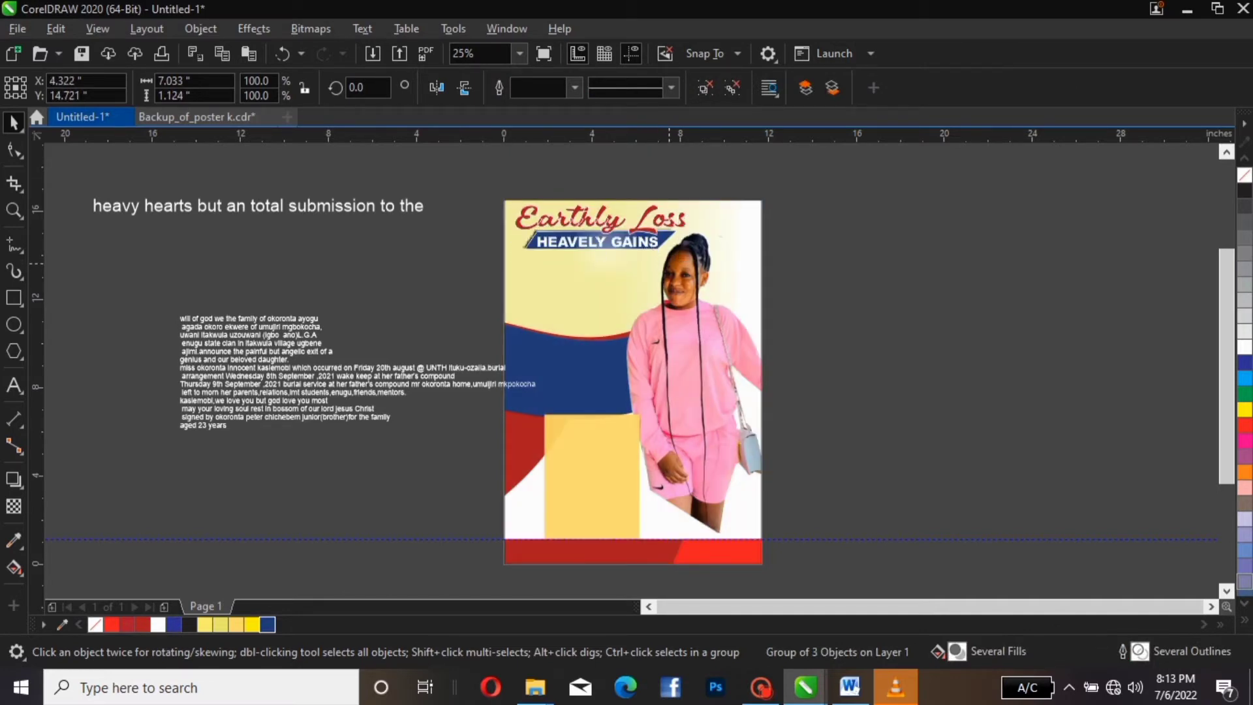
{"action": "key", "text": "Down"}
{"action": "key", "text": "Down"}
{"action": "key", "text": "Down"}
{"action": "key", "text": "Down"}
{"action": "key", "text": "Down"}
{"action": "key", "text": "Down"}
{"action": "key", "text": "Down"}
{"action": "key", "text": "Down"}
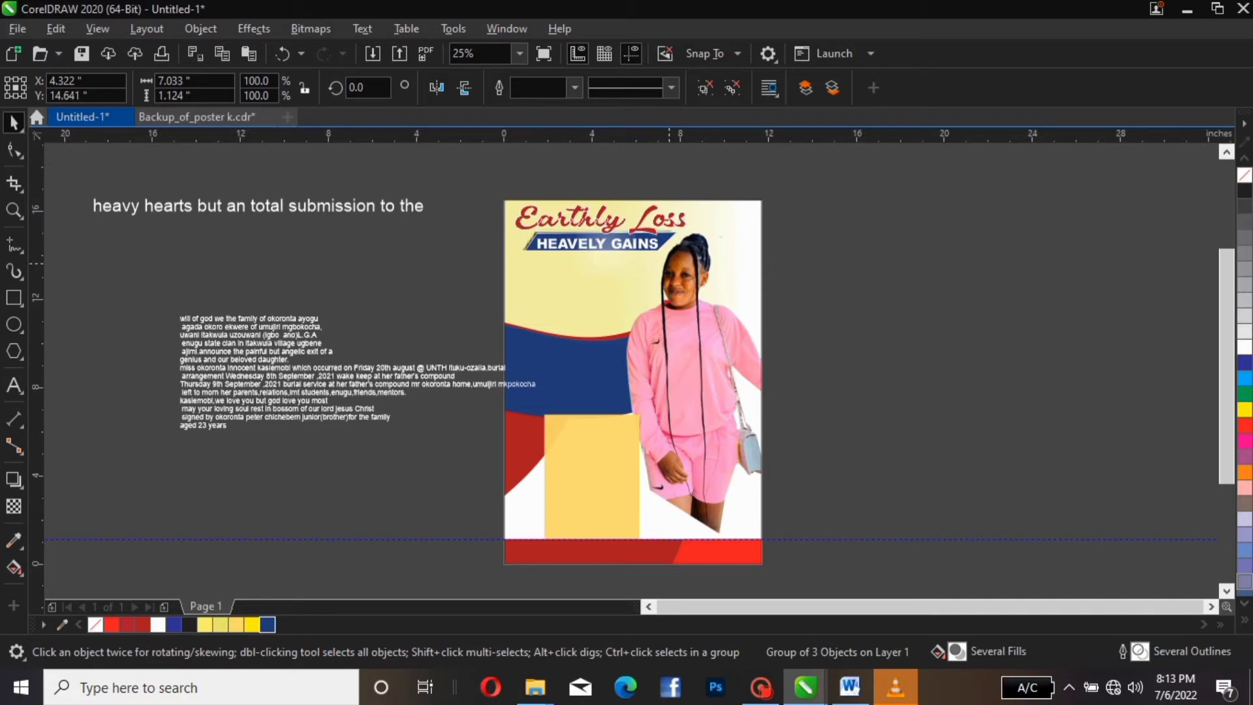
{"action": "key", "text": "Up"}
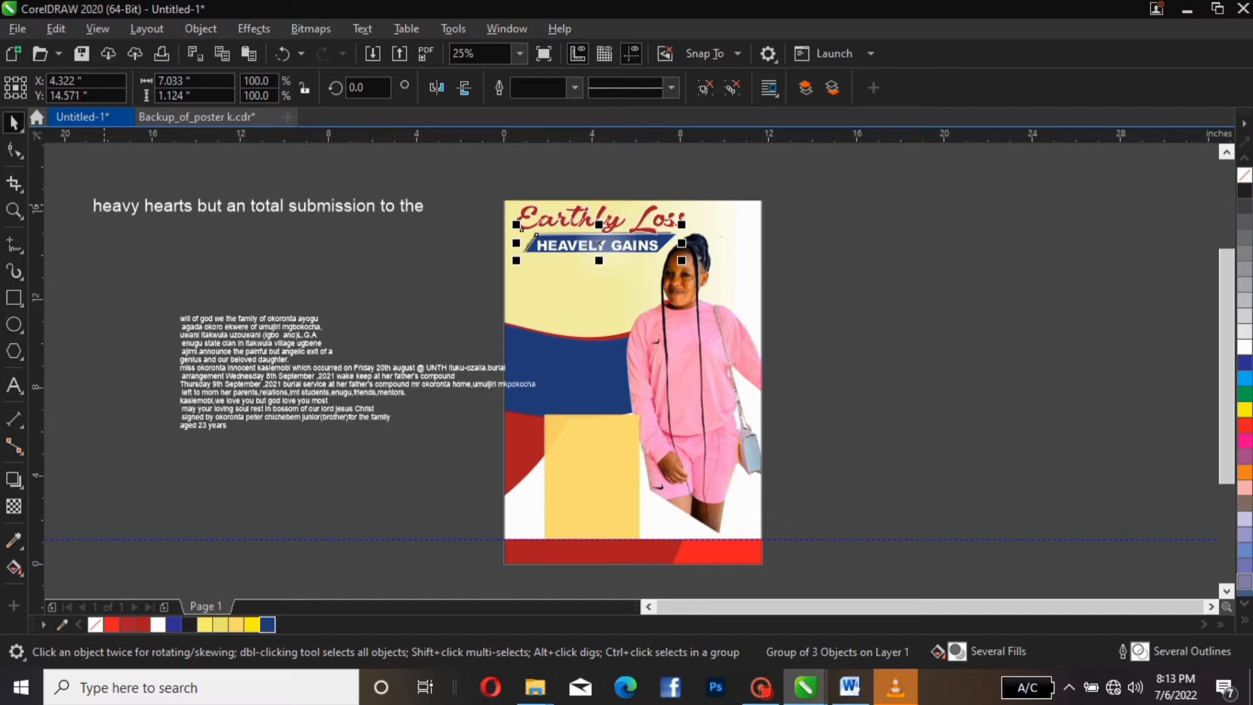
{"action": "key", "text": "Escape"}
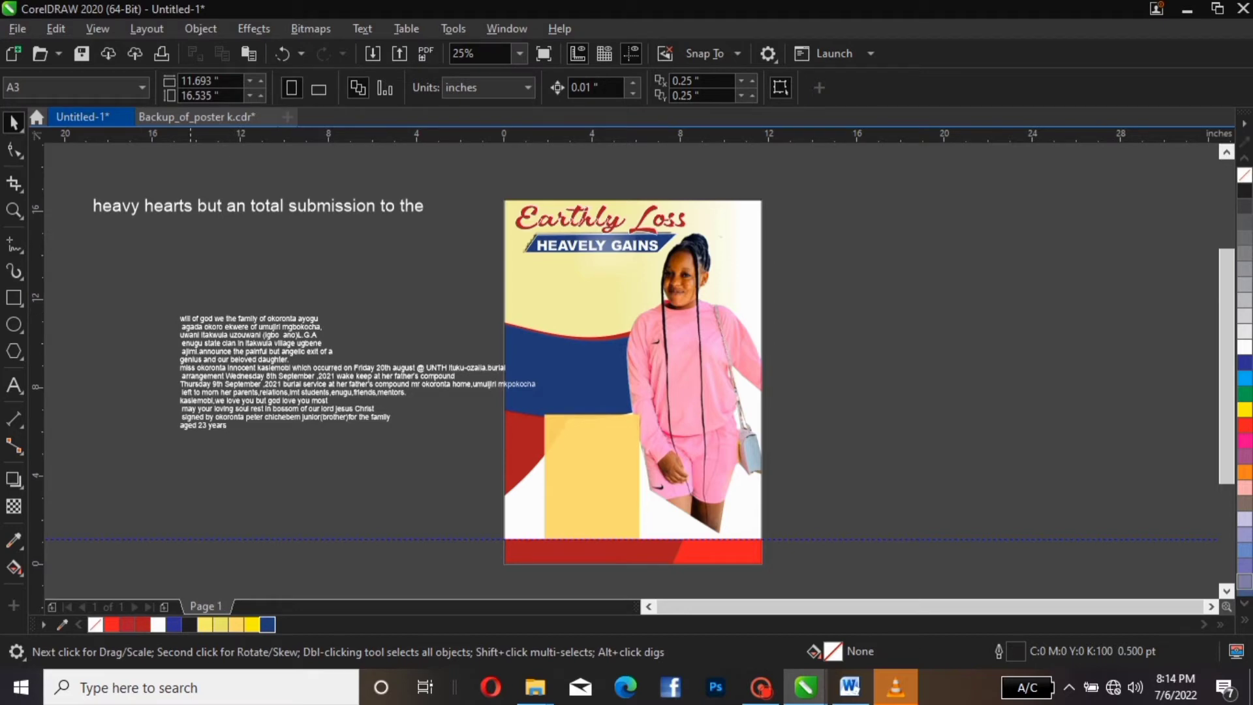
Move the upper paragraph lines below the banner and shrink the heavy hearts line to paragraph size
{"action": "left_click_drag", "start_coordinate": [161, 285], "coordinate": [353, 364]}
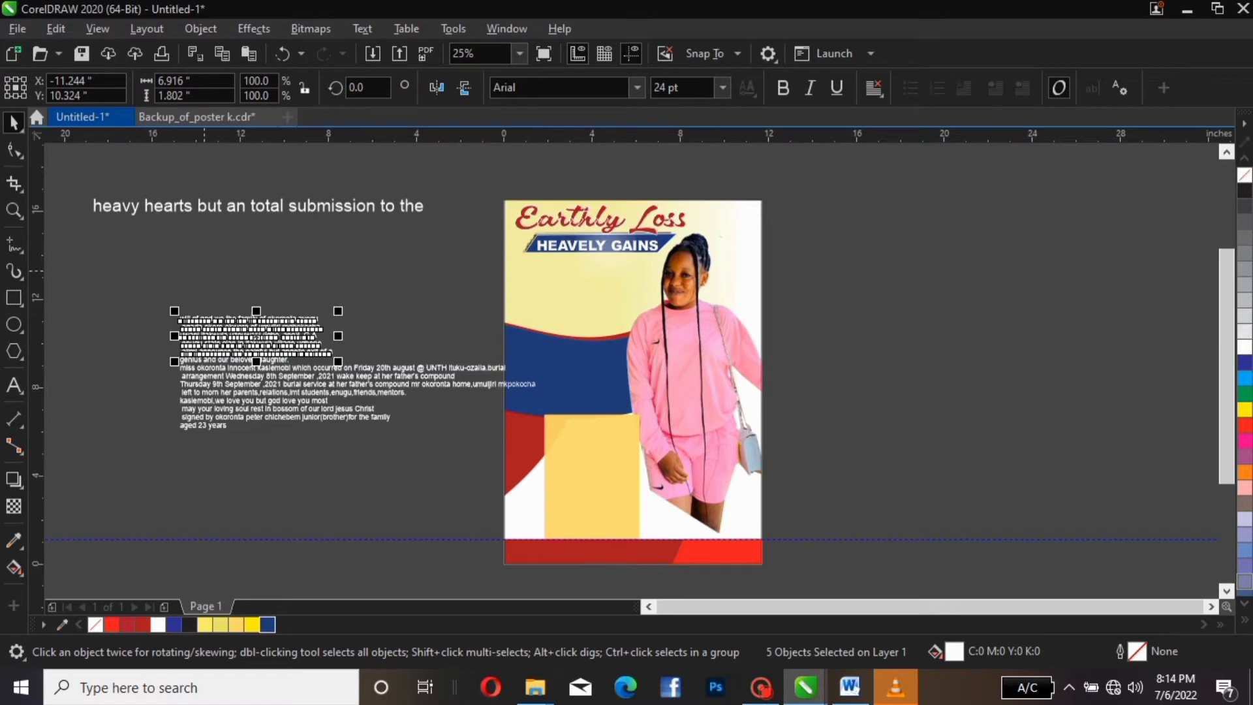
{"action": "left_click_drag", "start_coordinate": [134, 254], "coordinate": [434, 369]}
{"action": "left_click_drag", "start_coordinate": [308, 329], "coordinate": [638, 289]}
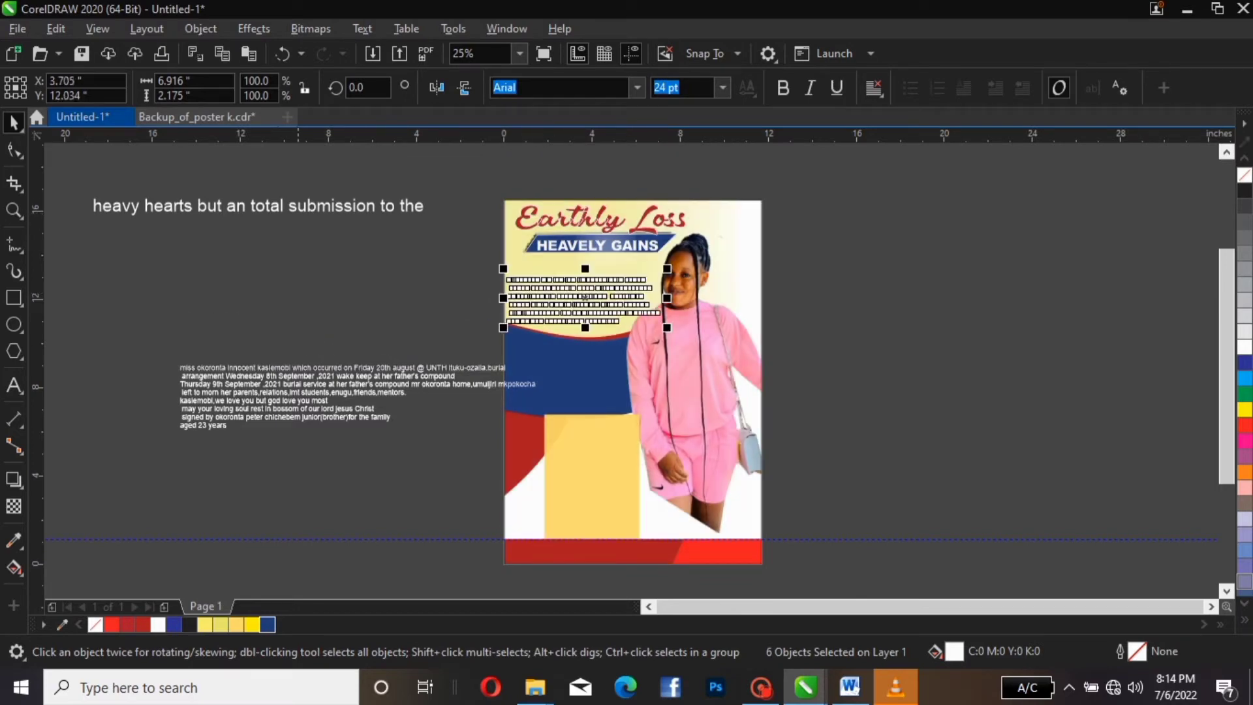
{"action": "left_click", "coordinate": [298, 280]}
{"action": "left_click", "coordinate": [403, 209]}
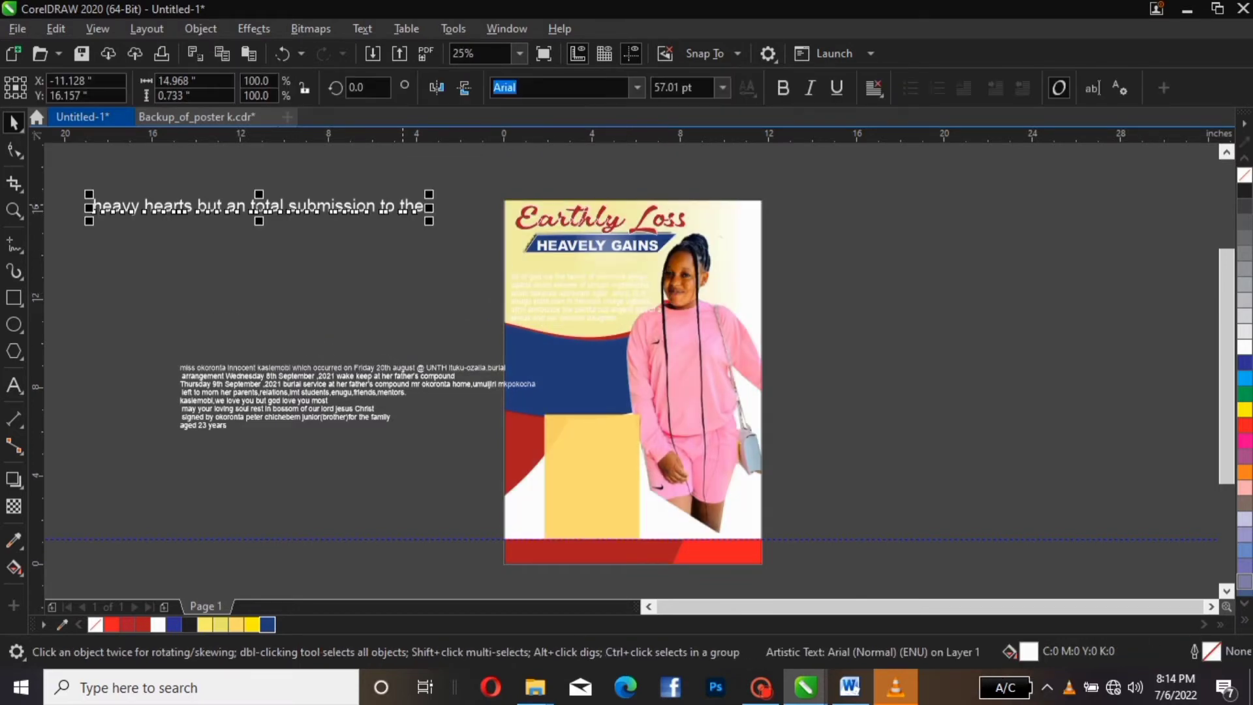
{"action": "left_click_drag", "start_coordinate": [429, 195], "coordinate": [580, 264]}
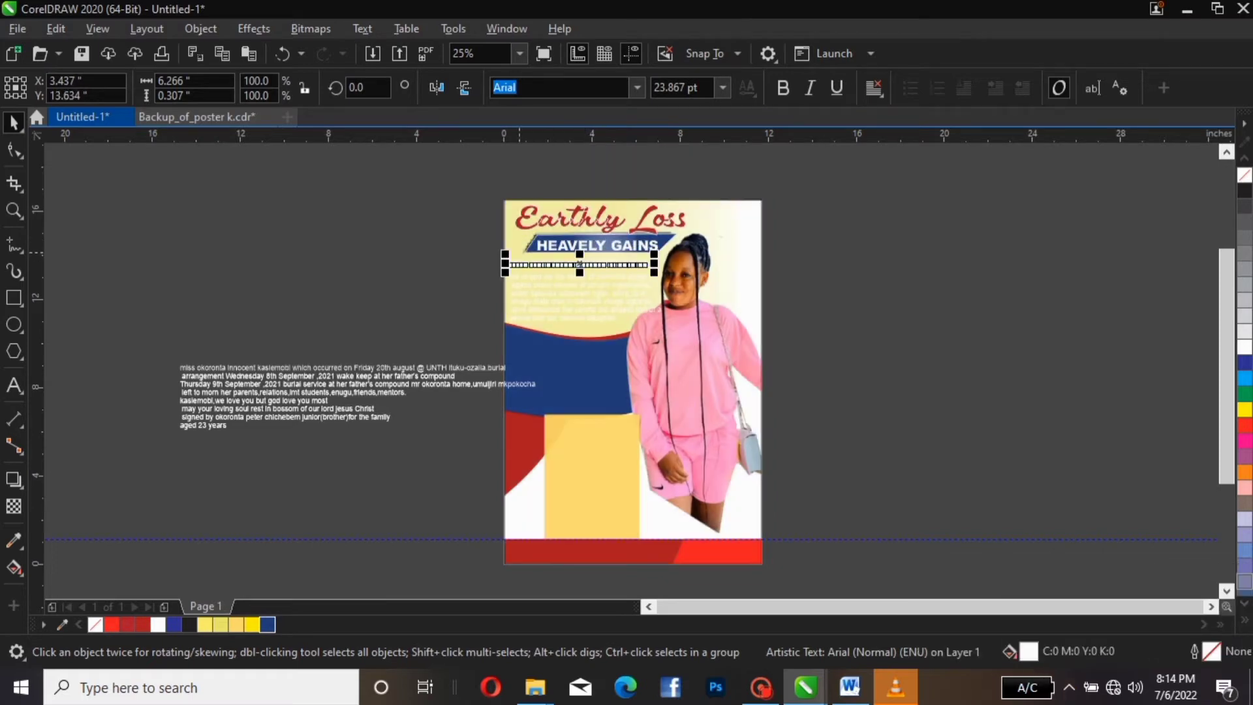
Colour the heavy hearts heading and paragraph lines black
{"action": "left_click_drag", "start_coordinate": [455, 244], "coordinate": [670, 333]}
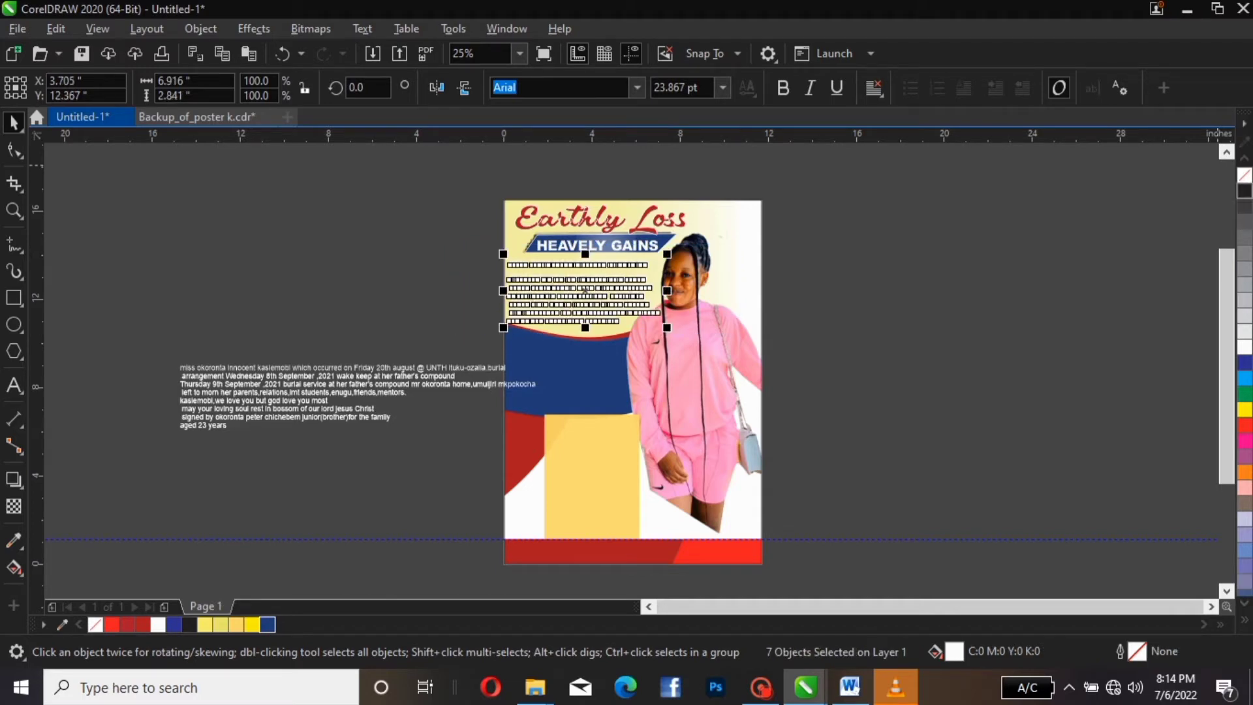
{"action": "left_click", "coordinate": [1244, 190]}
{"action": "left_click", "coordinate": [881, 235]}
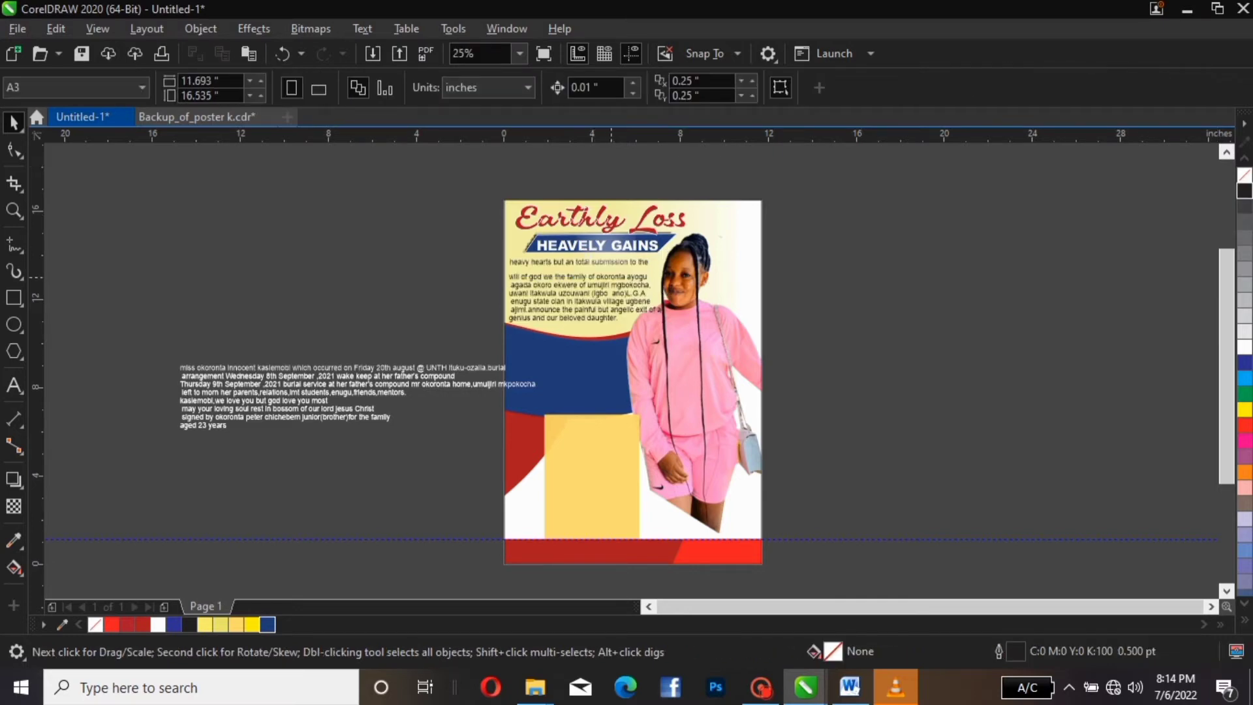
{"action": "scroll", "coordinate": [612, 276], "scroll_direction": "up", "scroll_amount": 1}
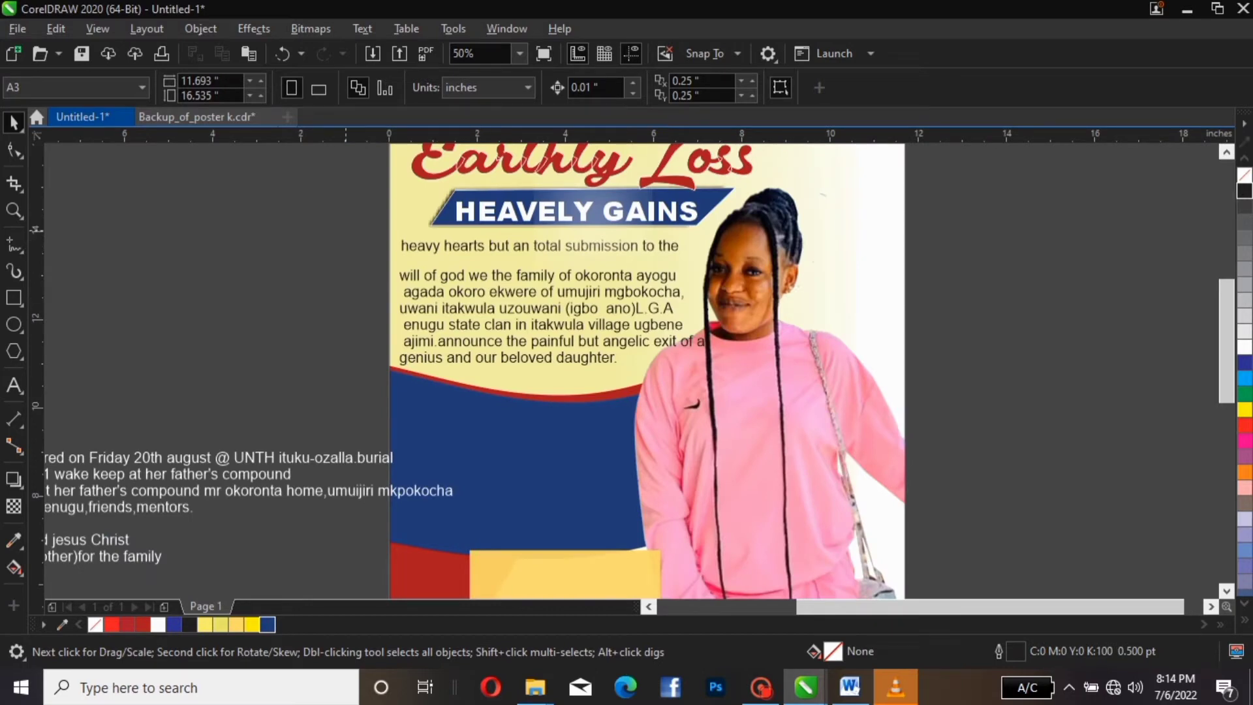
Nudge the opening text block up two steps and scale it down slightly
{"action": "left_click_drag", "start_coordinate": [346, 230], "coordinate": [712, 385]}
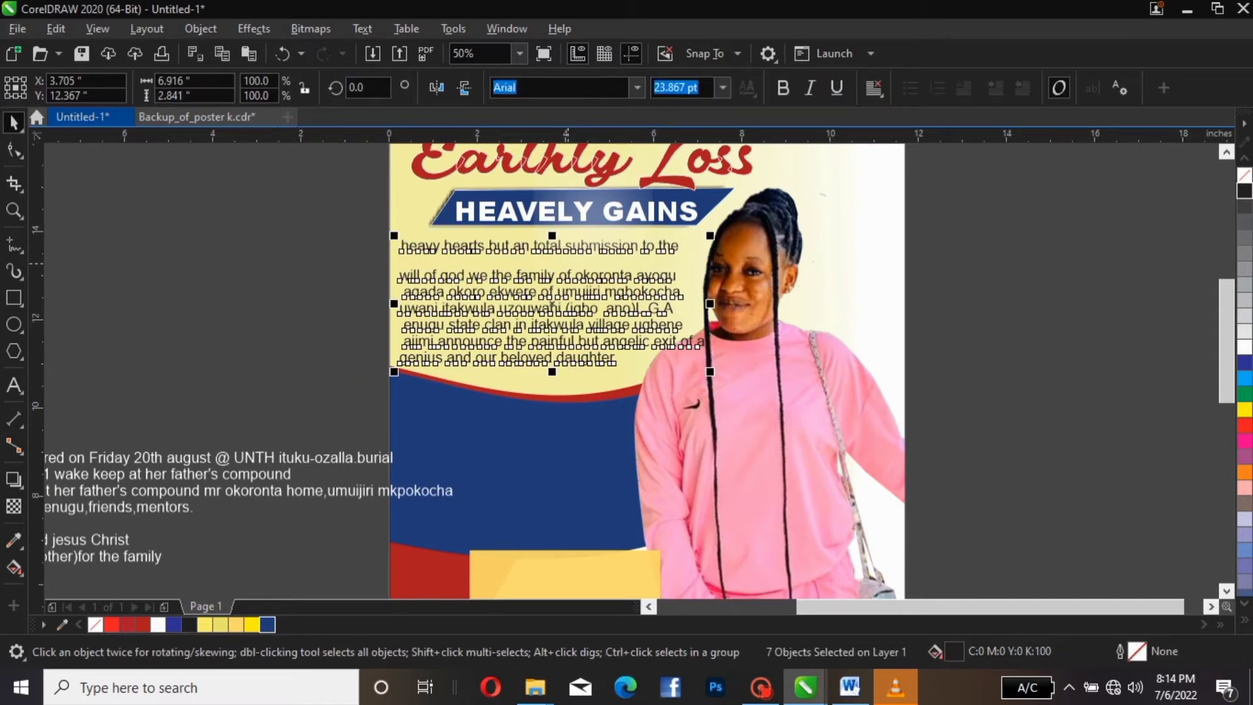
{"action": "key", "text": "Up"}
{"action": "key", "text": "Up"}
{"action": "key", "text": "Up"}
{"action": "key", "text": "Up"}
{"action": "key", "text": "Up"}
{"action": "key", "text": "Up"}
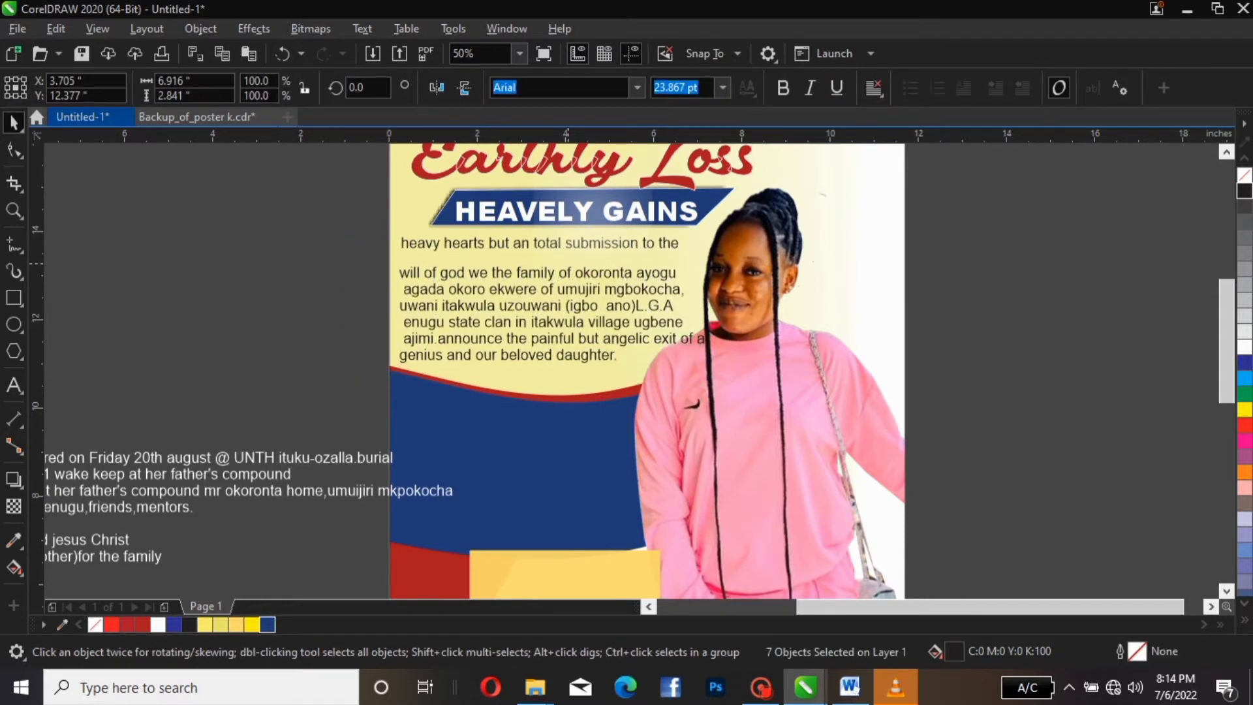
{"action": "key", "text": "Up"}
{"action": "key", "text": "Up"}
{"action": "key", "text": "Up"}
{"action": "key", "text": "Up"}
{"action": "key", "text": "Up"}
{"action": "key", "text": "Up"}
{"action": "key", "text": "Up"}
{"action": "key", "text": "Up"}
{"action": "key", "text": "Up"}
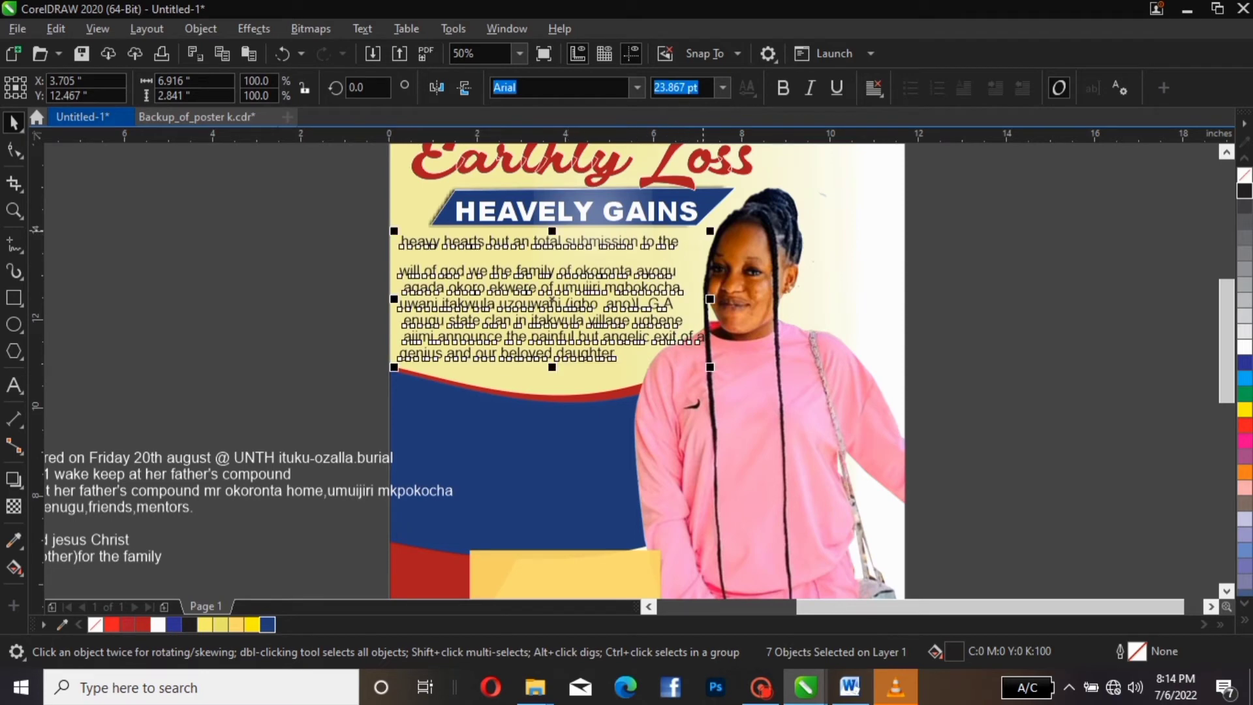
{"action": "left_click_drag", "start_coordinate": [710, 232], "coordinate": [694, 238]}
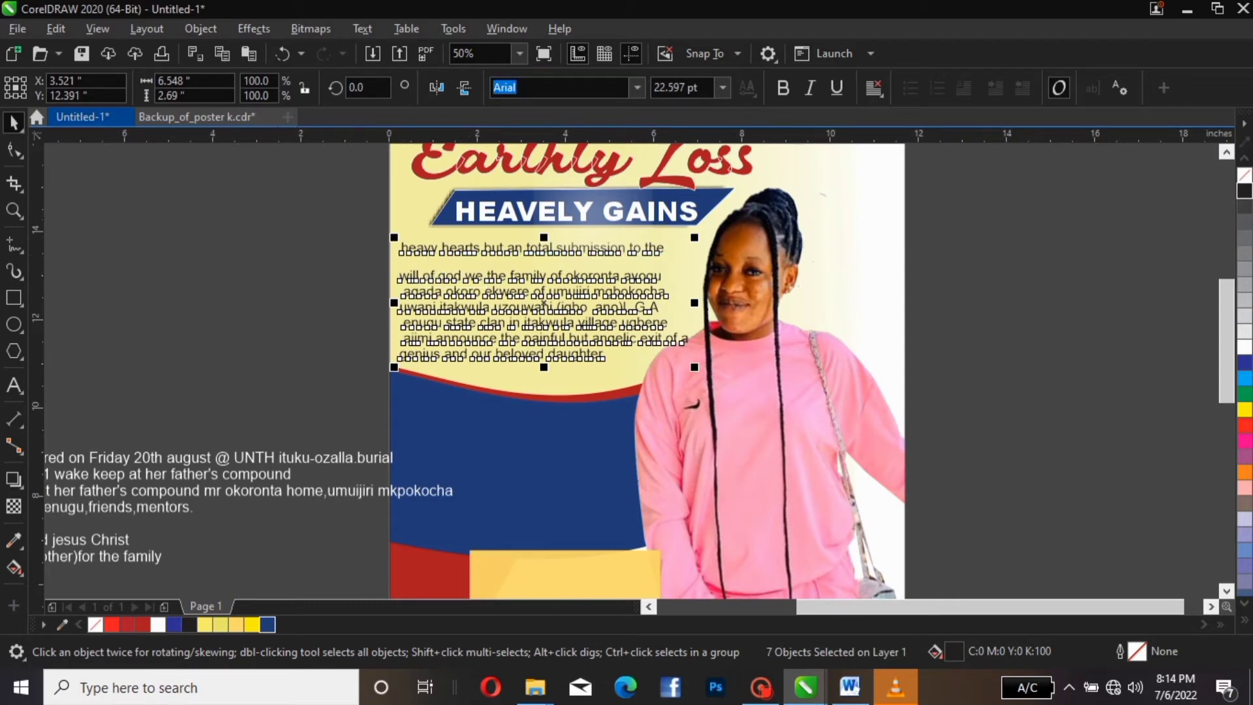
Set the text block in Times New Roman Bold
{"action": "left_click", "coordinate": [636, 87]}
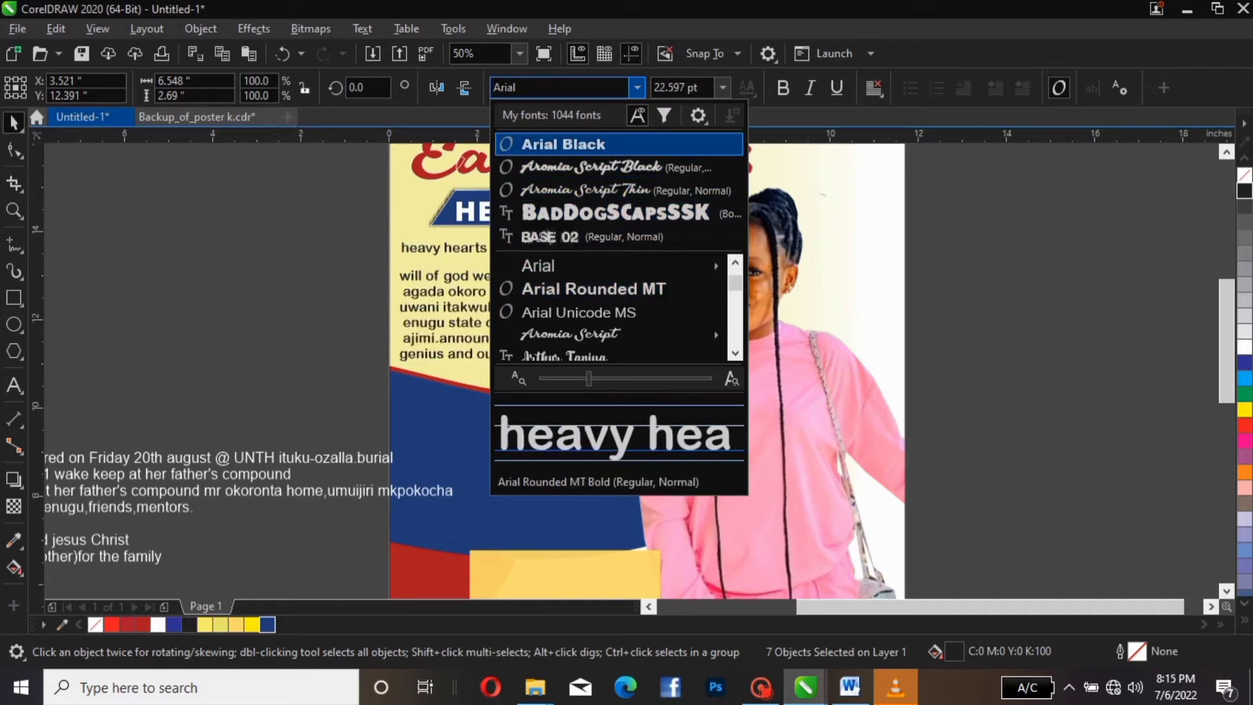
{"action": "type", "text": "yti"}
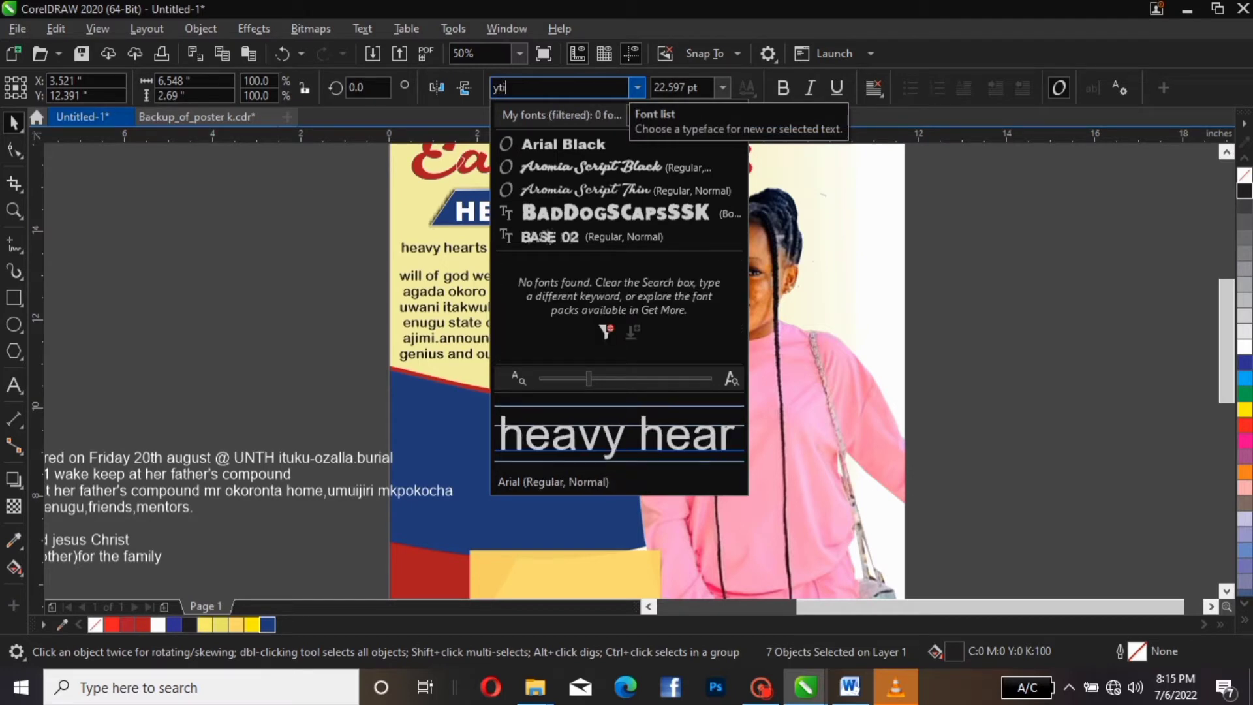
{"action": "key", "text": "BackSpace"}
{"action": "key", "text": "BackSpace"}
{"action": "key", "text": "BackSpace"}
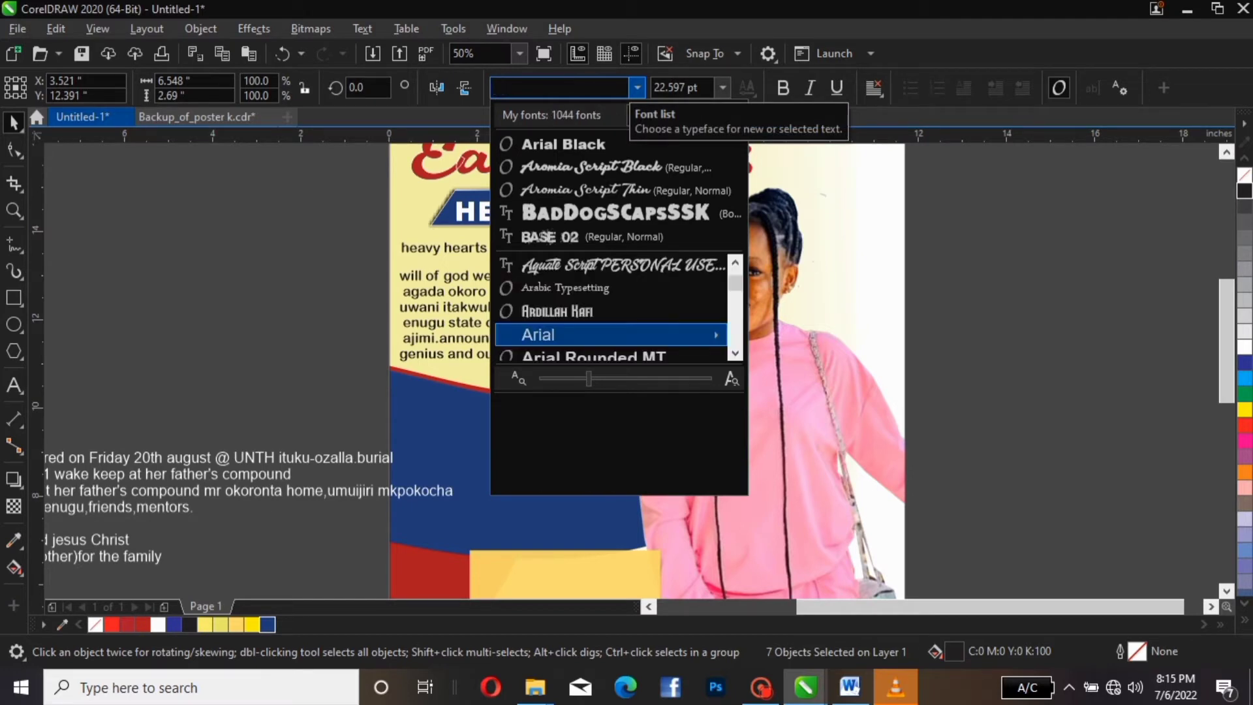
{"action": "type", "text": "tim"}
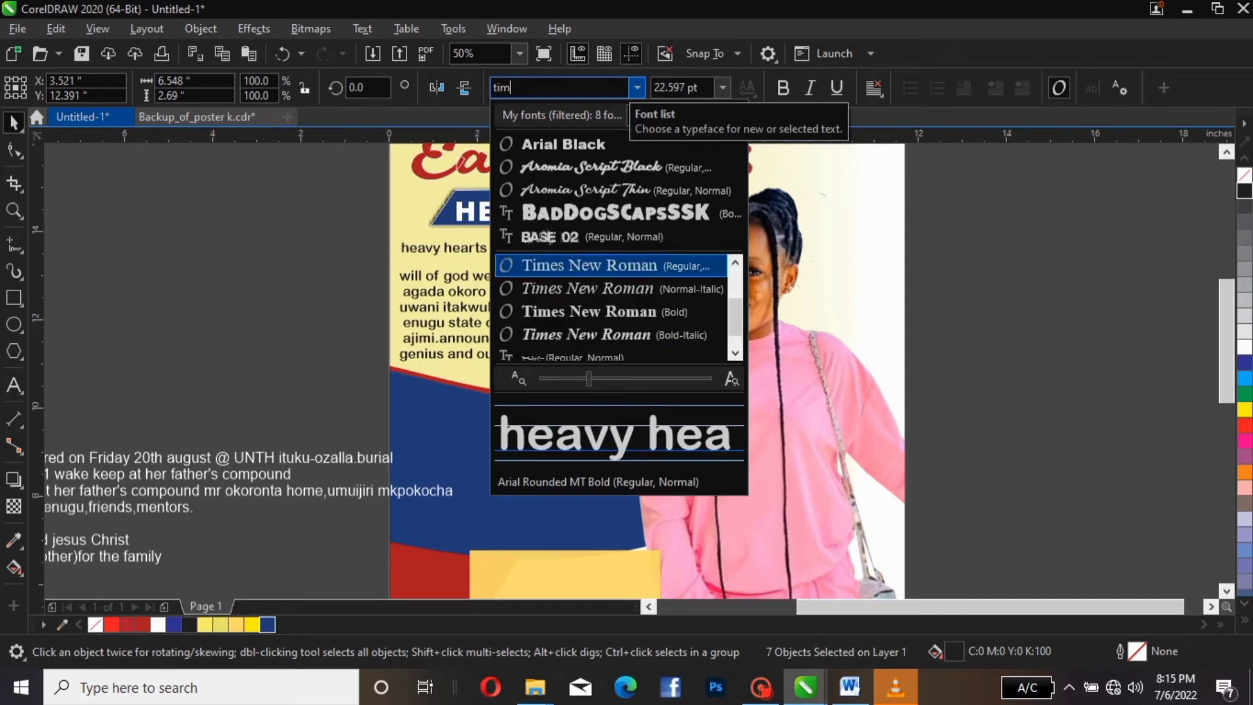
{"action": "key", "text": "Return"}
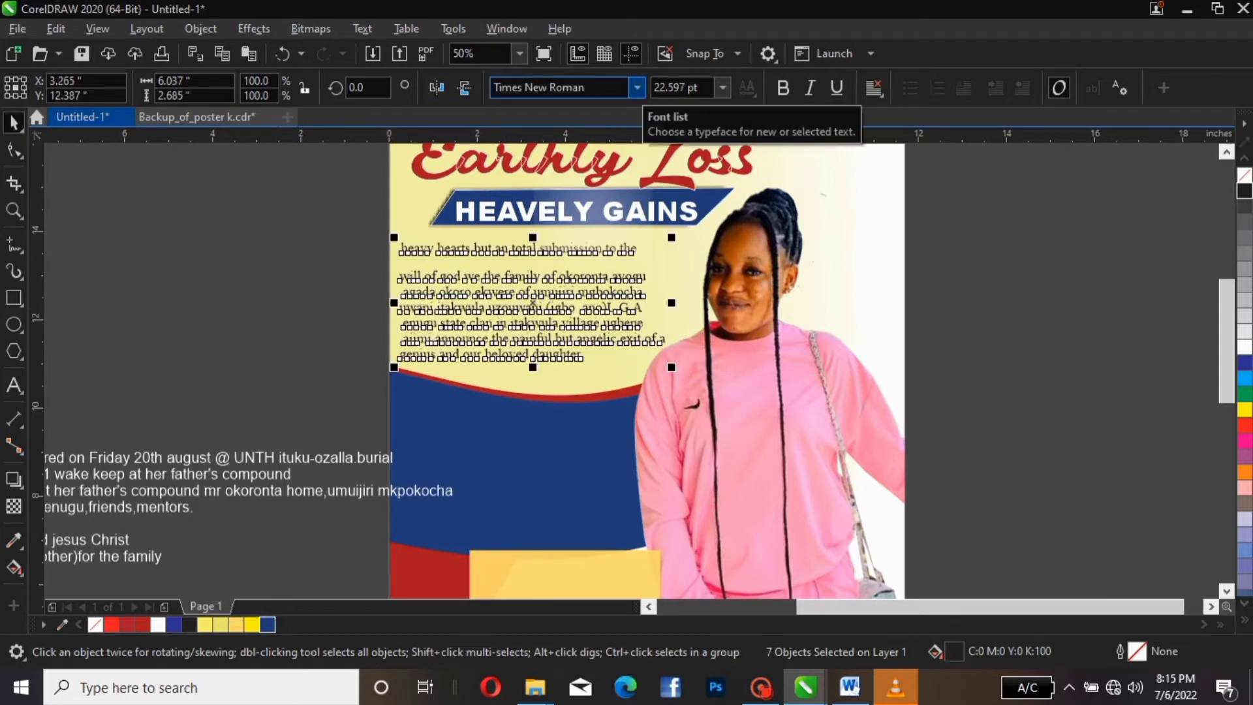
{"action": "left_click", "coordinate": [561, 87]}
{"action": "left_click", "coordinate": [637, 88]}
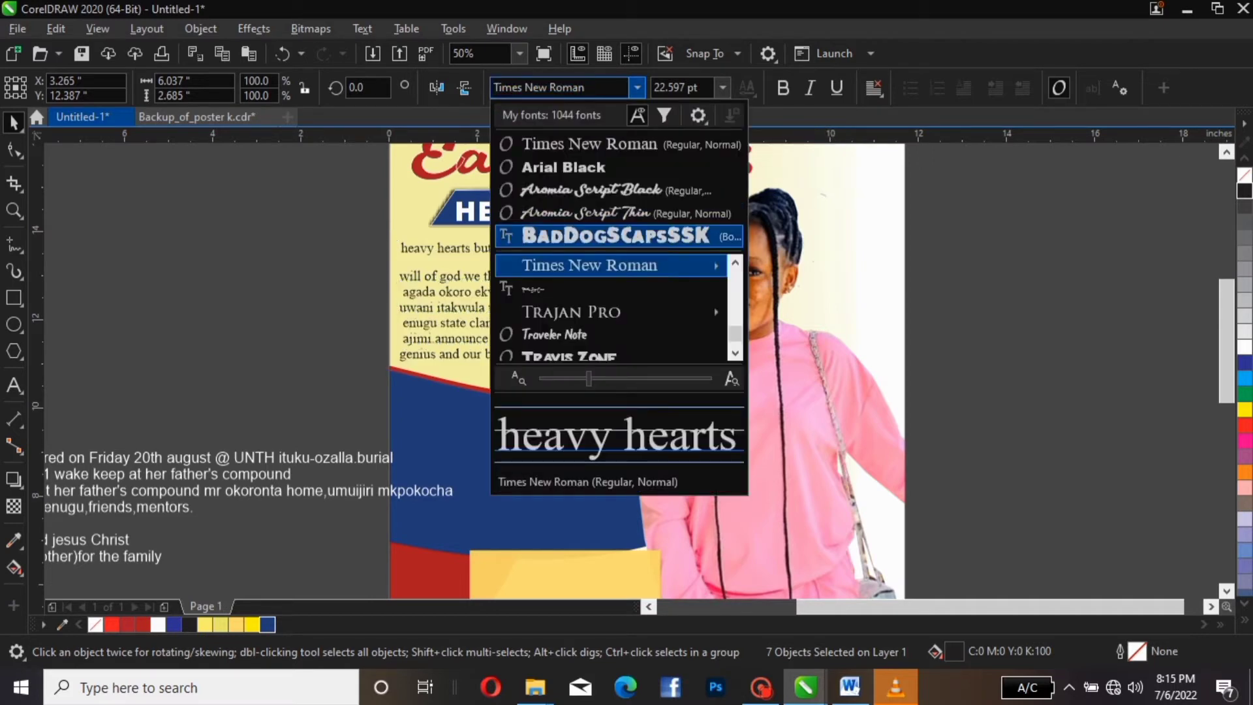
{"action": "left_click", "coordinate": [658, 268]}
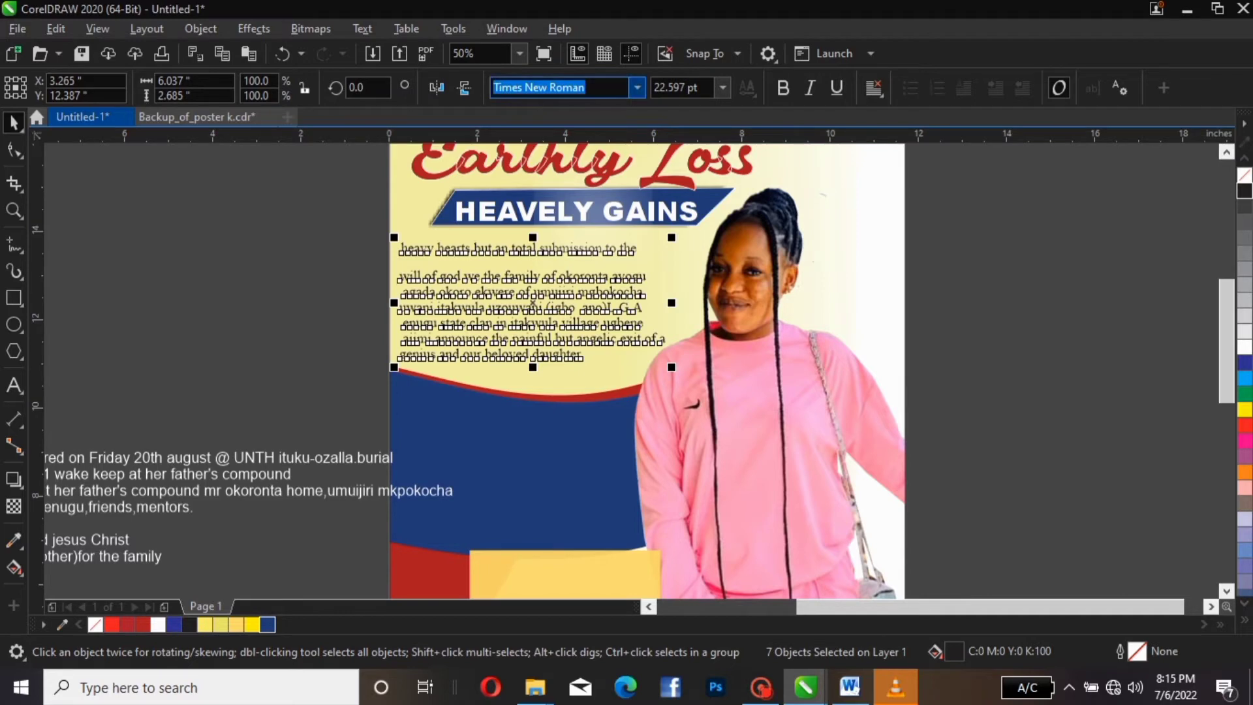
{"action": "left_click", "coordinate": [637, 88]}
{"action": "mouse_move", "coordinate": [643, 266]}
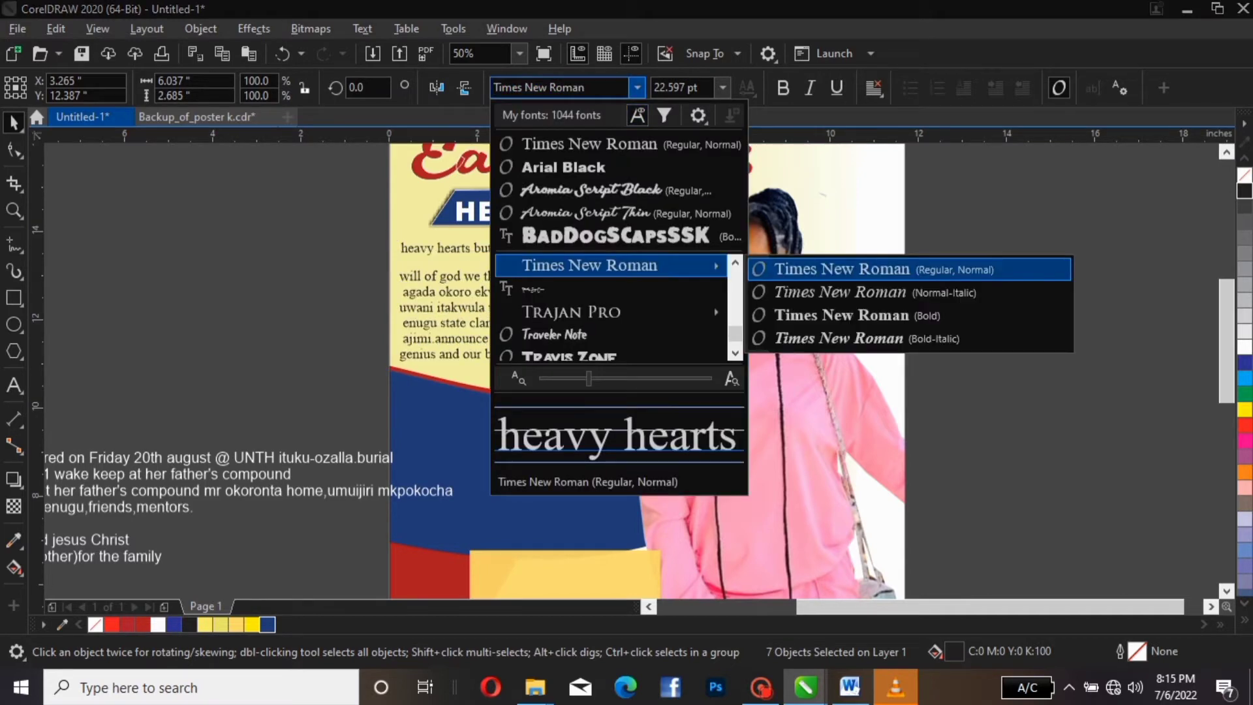
{"action": "left_click", "coordinate": [842, 315]}
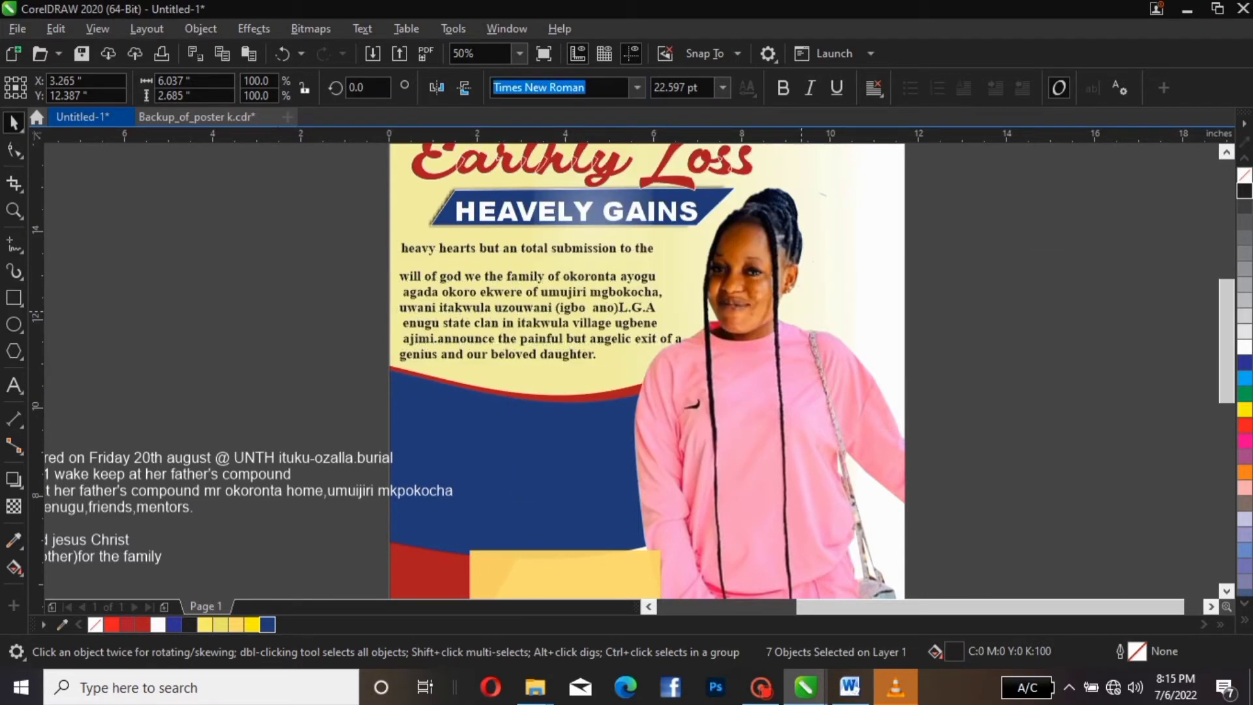
{"action": "key", "text": "Escape"}
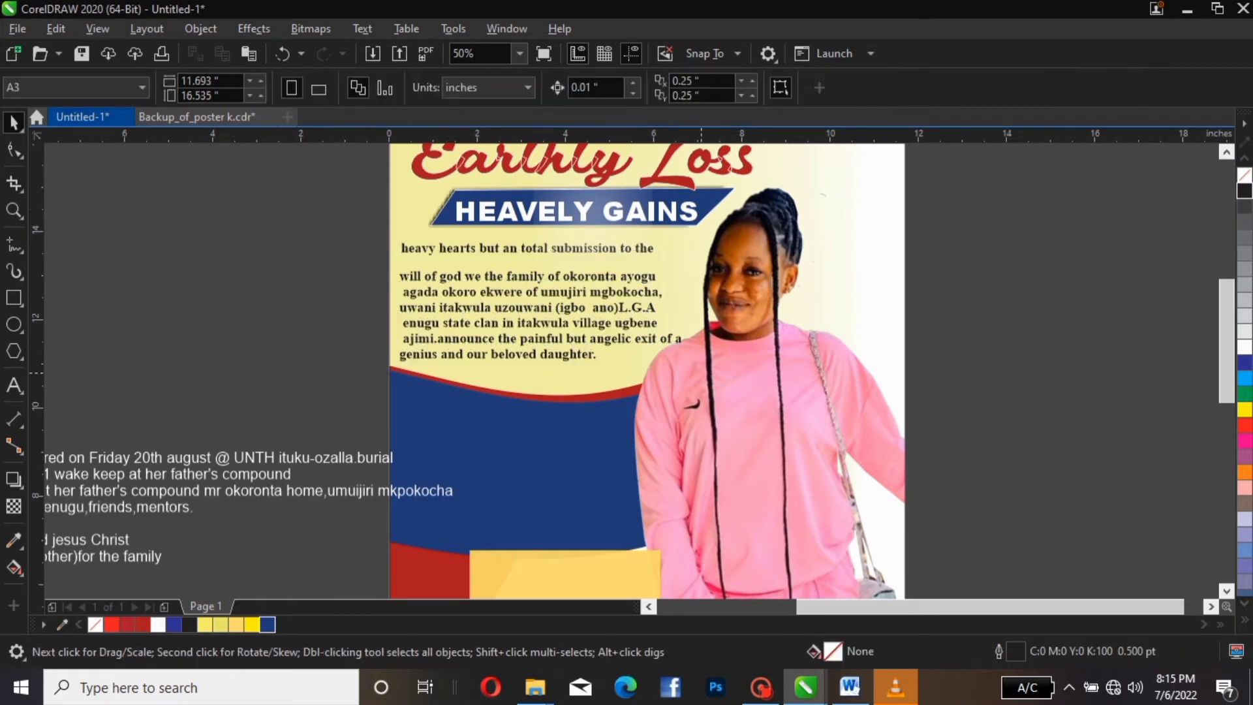
Move the heavy hearts opening line down onto the paragraph
{"action": "left_click", "coordinate": [653, 341]}
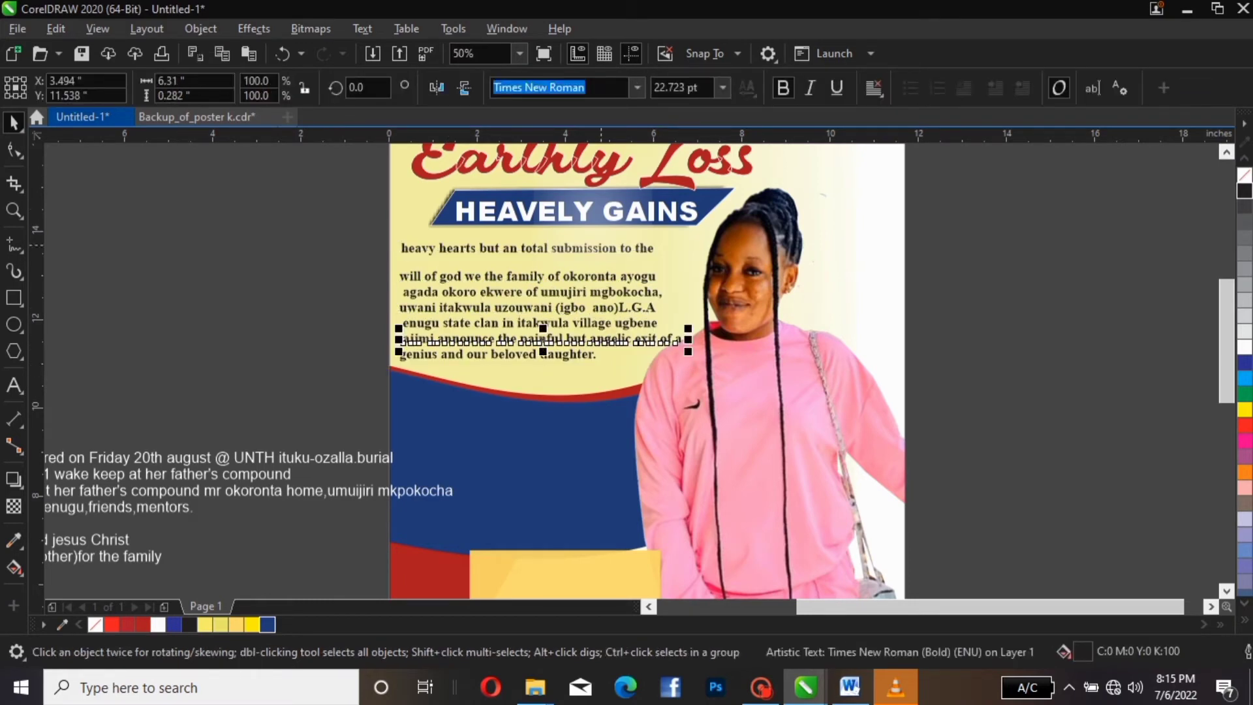
{"action": "left_click", "coordinate": [595, 246]}
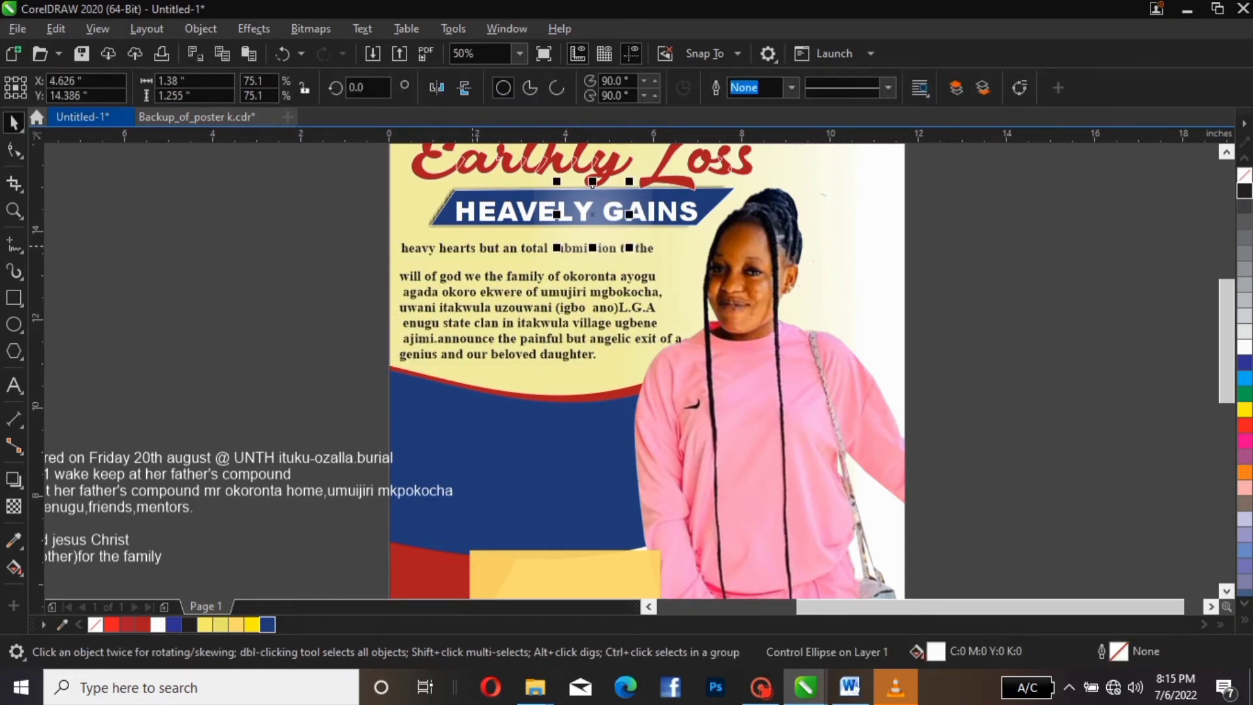
{"action": "left_click", "coordinate": [491, 248]}
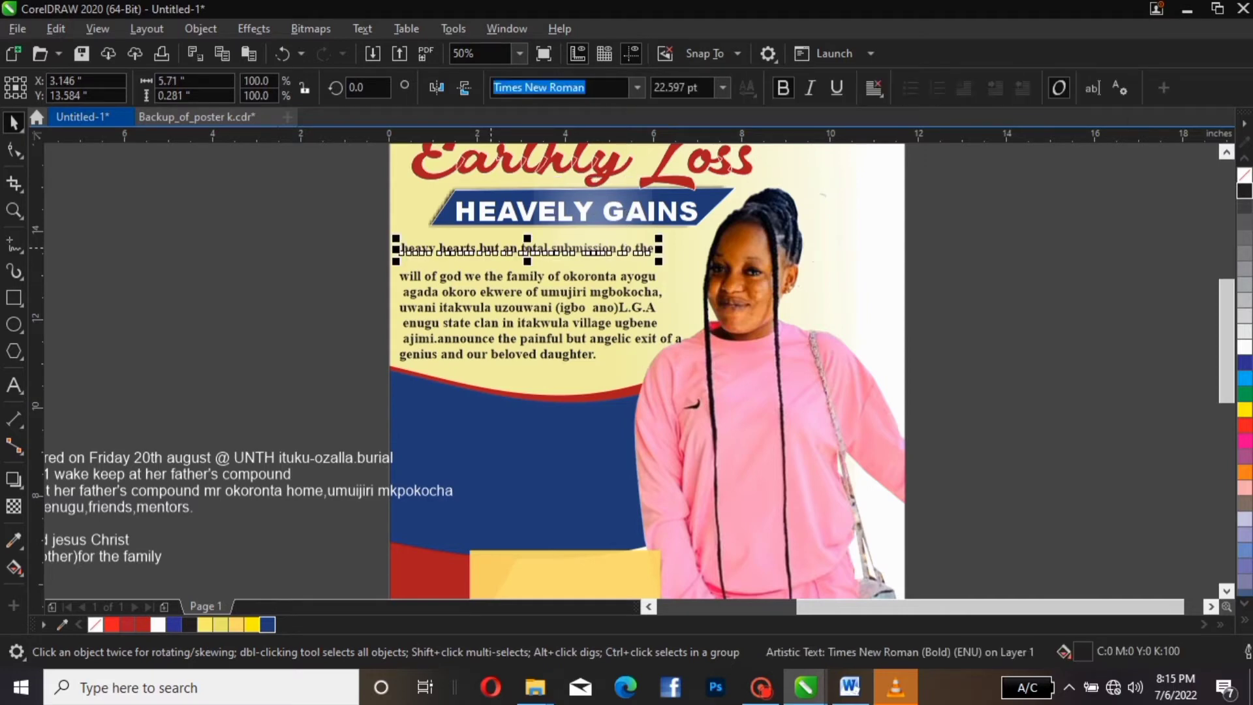
{"action": "left_click_drag", "start_coordinate": [490, 248], "coordinate": [490, 261]}
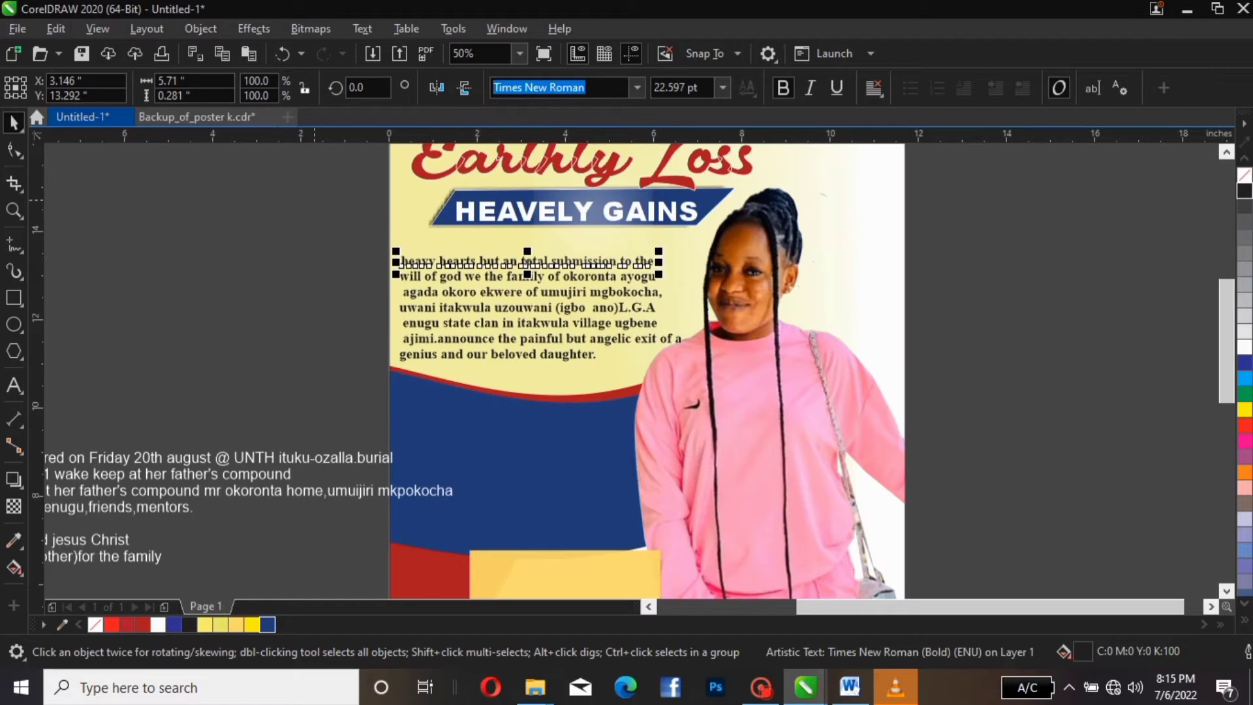
{"action": "key", "text": "Escape"}
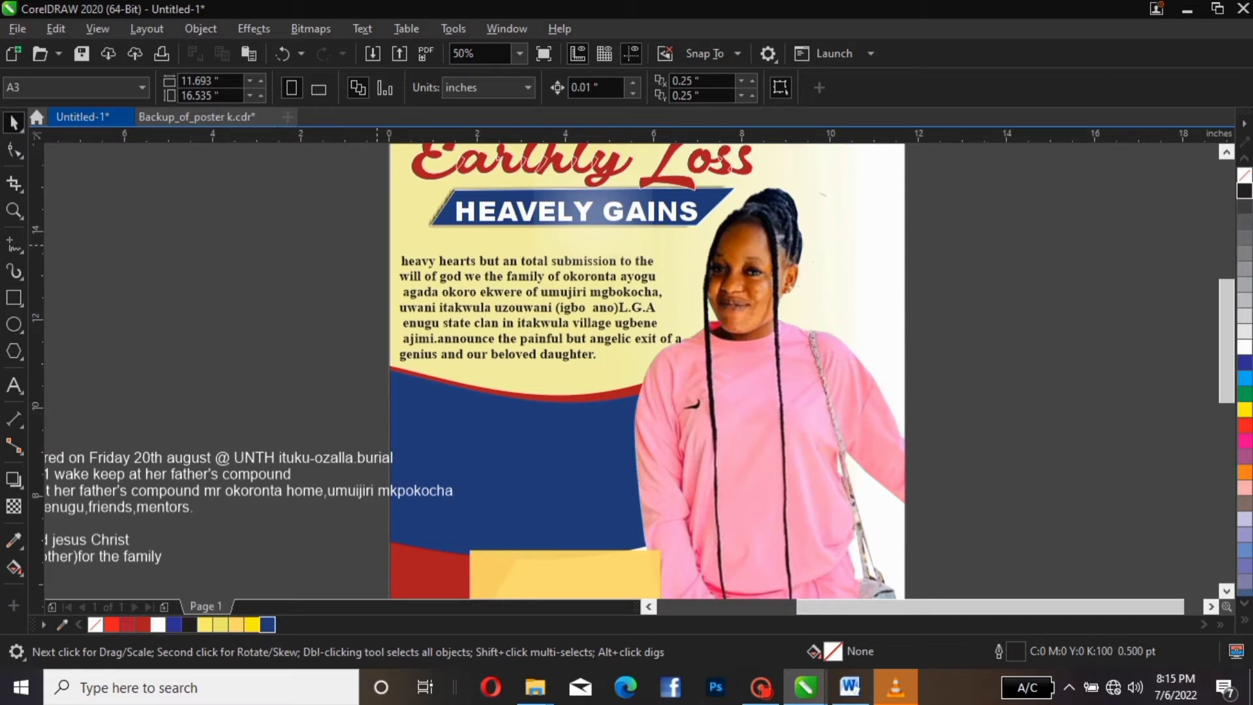
Shift all seven announcement lines slightly upward
{"action": "left_click_drag", "start_coordinate": [378, 235], "coordinate": [702, 378]}
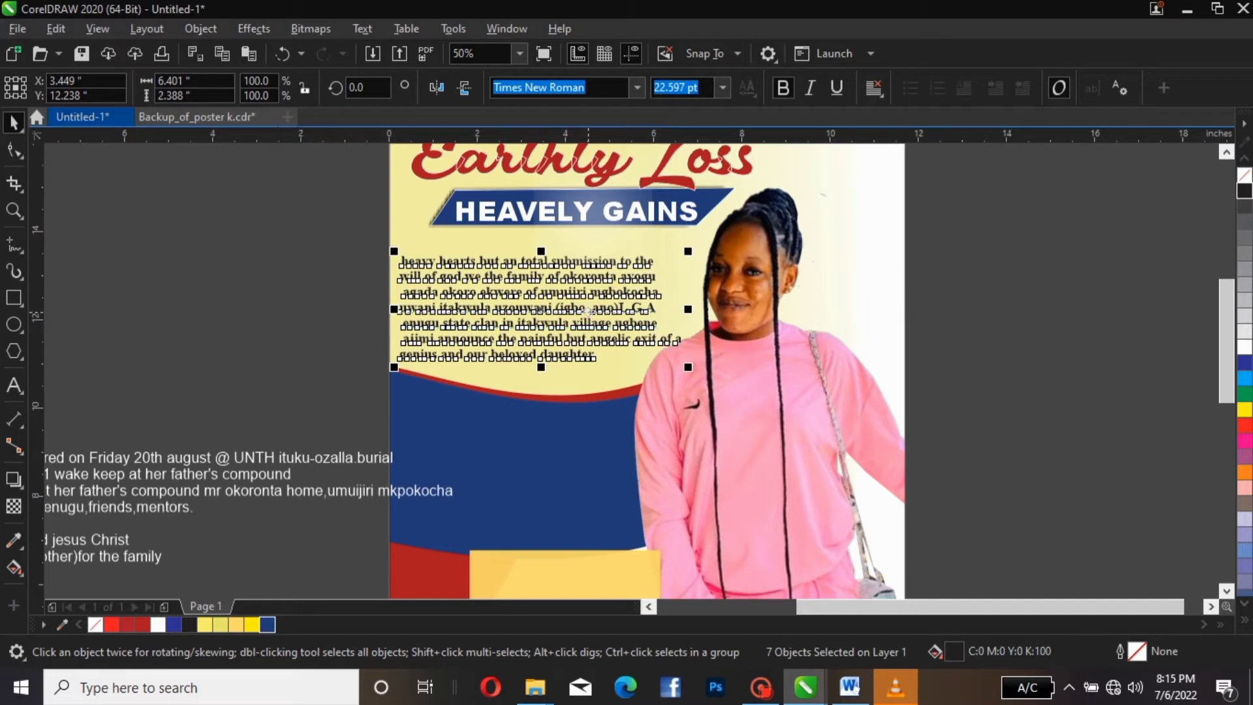
{"action": "left_click_drag", "start_coordinate": [580, 309], "coordinate": [586, 286]}
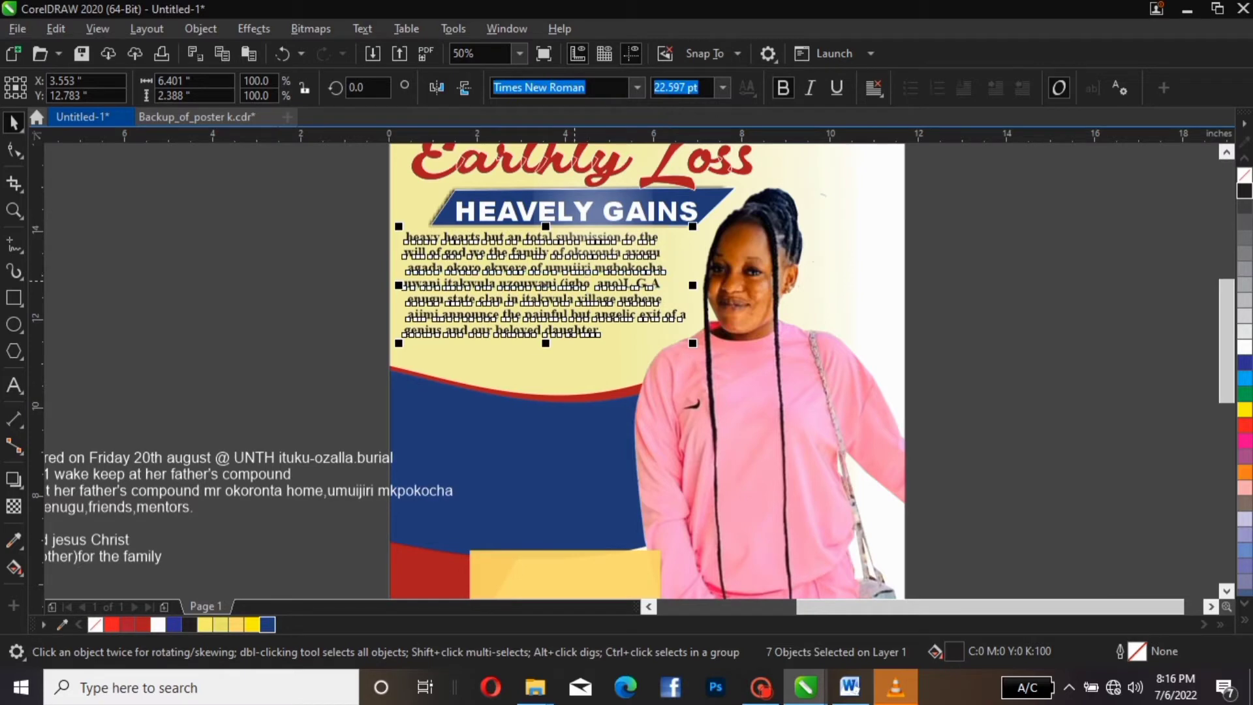
{"action": "left_click_drag", "start_coordinate": [574, 281], "coordinate": [574, 287]}
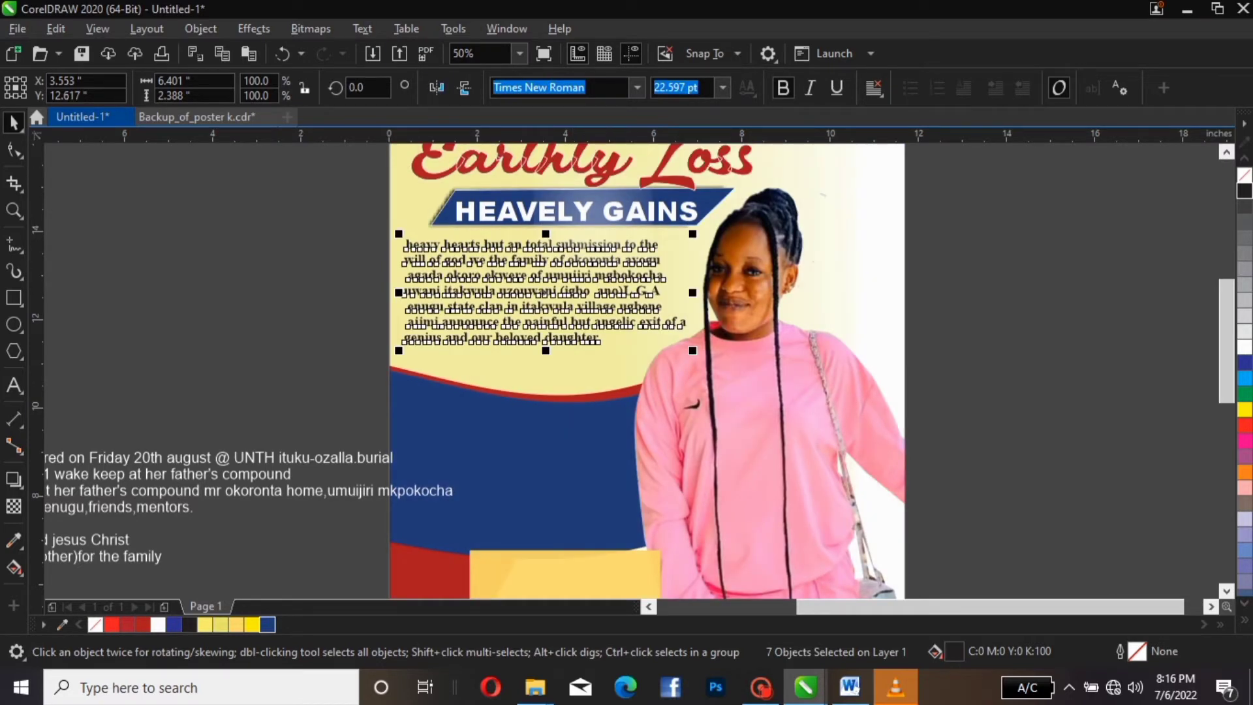
Apply Title Case to the announcement paragraph via Text > Change Case
{"action": "left_click", "coordinate": [363, 29]}
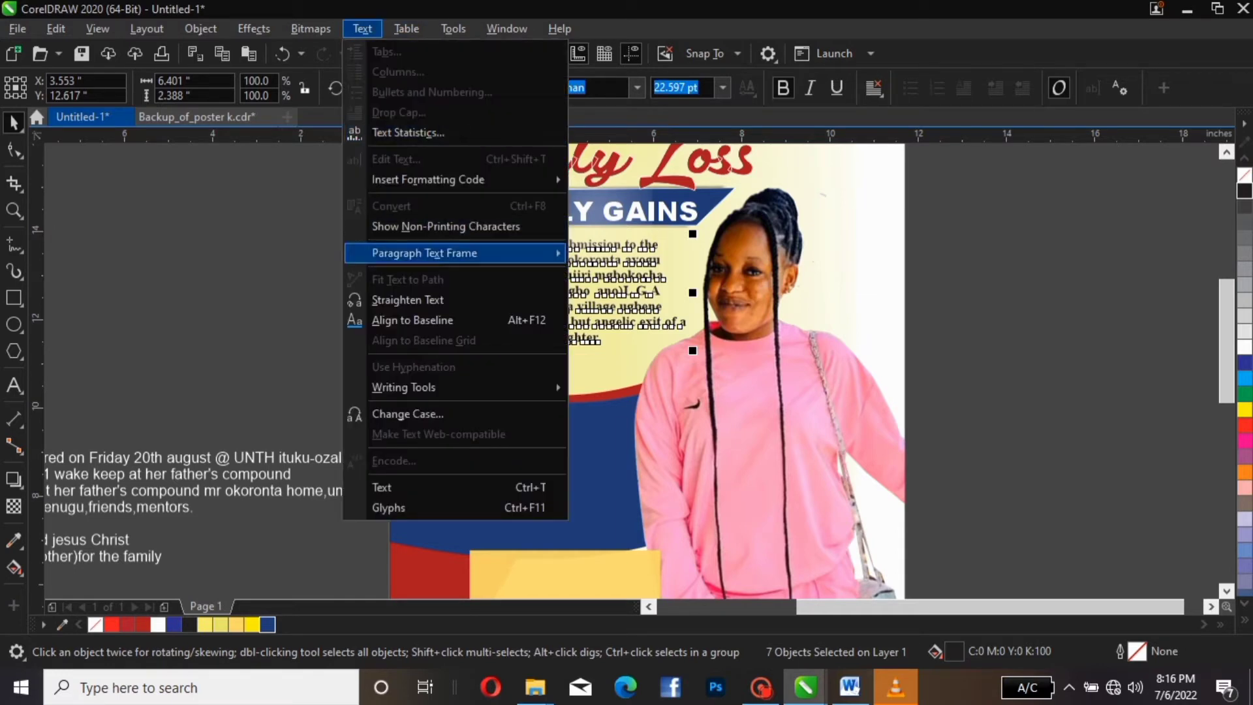
{"action": "left_click", "coordinate": [407, 414]}
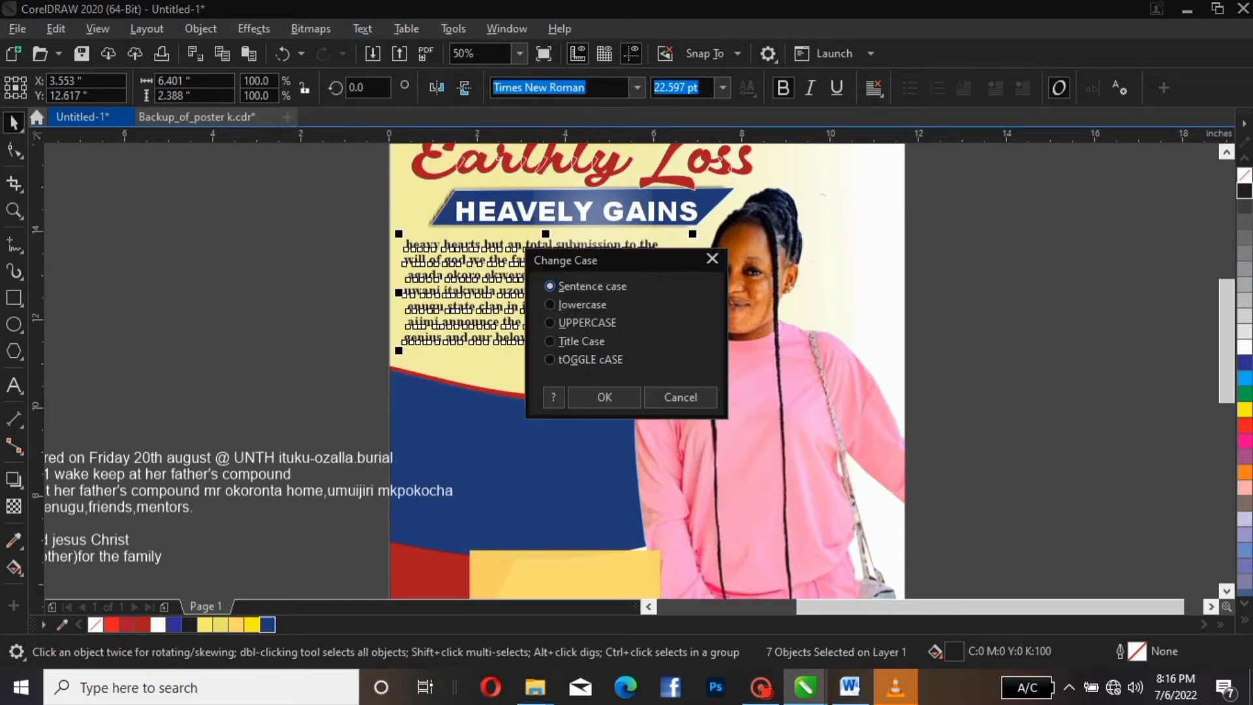
{"action": "left_click", "coordinate": [549, 341]}
{"action": "left_click", "coordinate": [605, 397]}
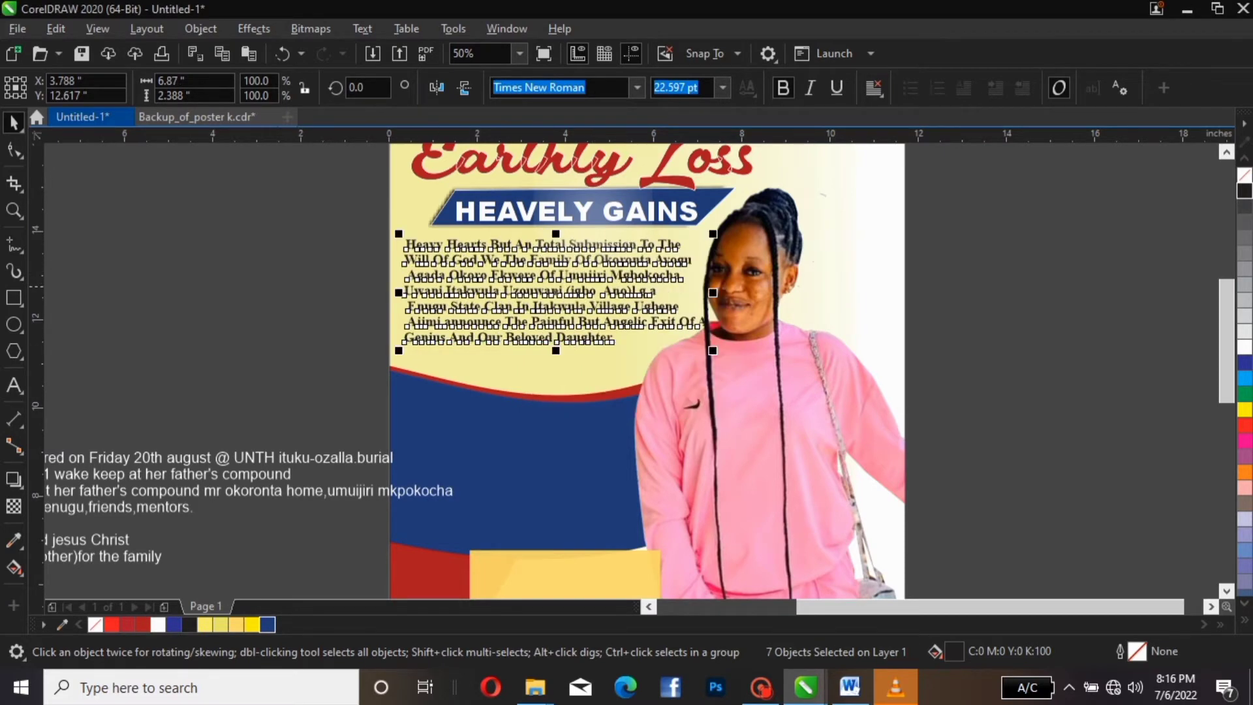
{"action": "key", "text": "Escape"}
Centre-align the announcement paragraph lines
{"action": "left_click_drag", "start_coordinate": [490, 290], "coordinate": [485, 295]}
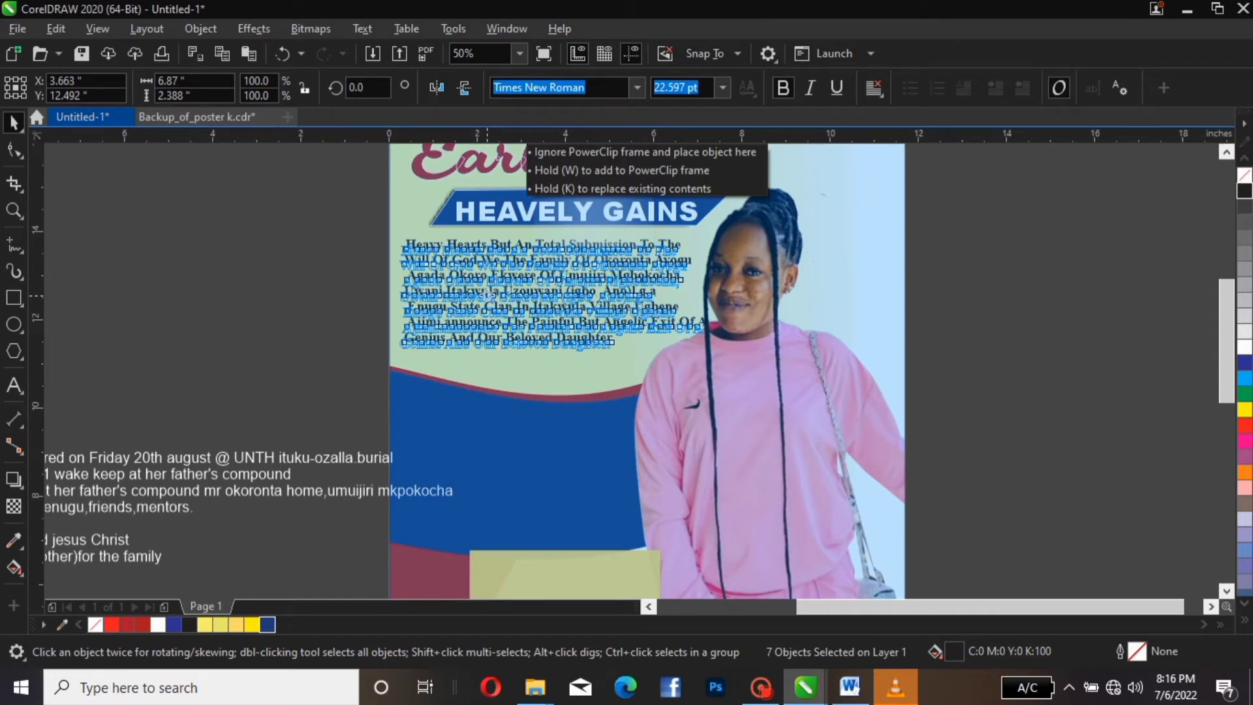
{"action": "left_click_drag", "start_coordinate": [485, 295], "coordinate": [486, 295]}
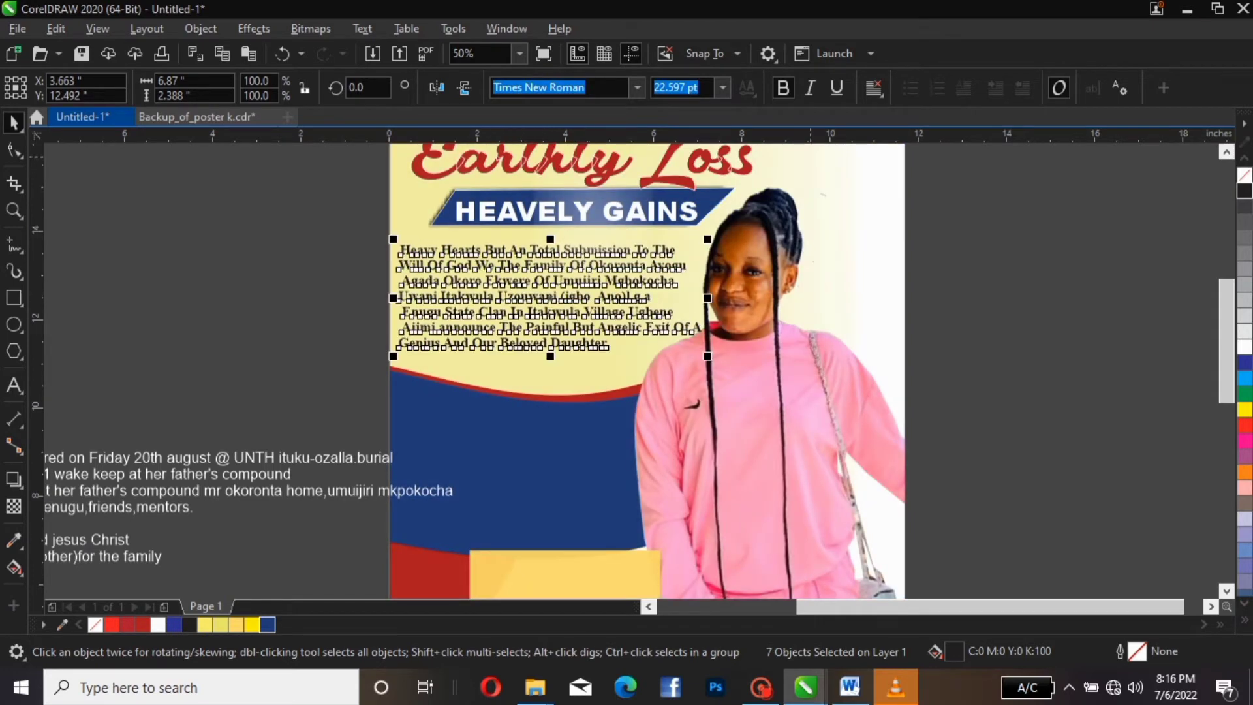
{"action": "left_click", "coordinate": [874, 88]}
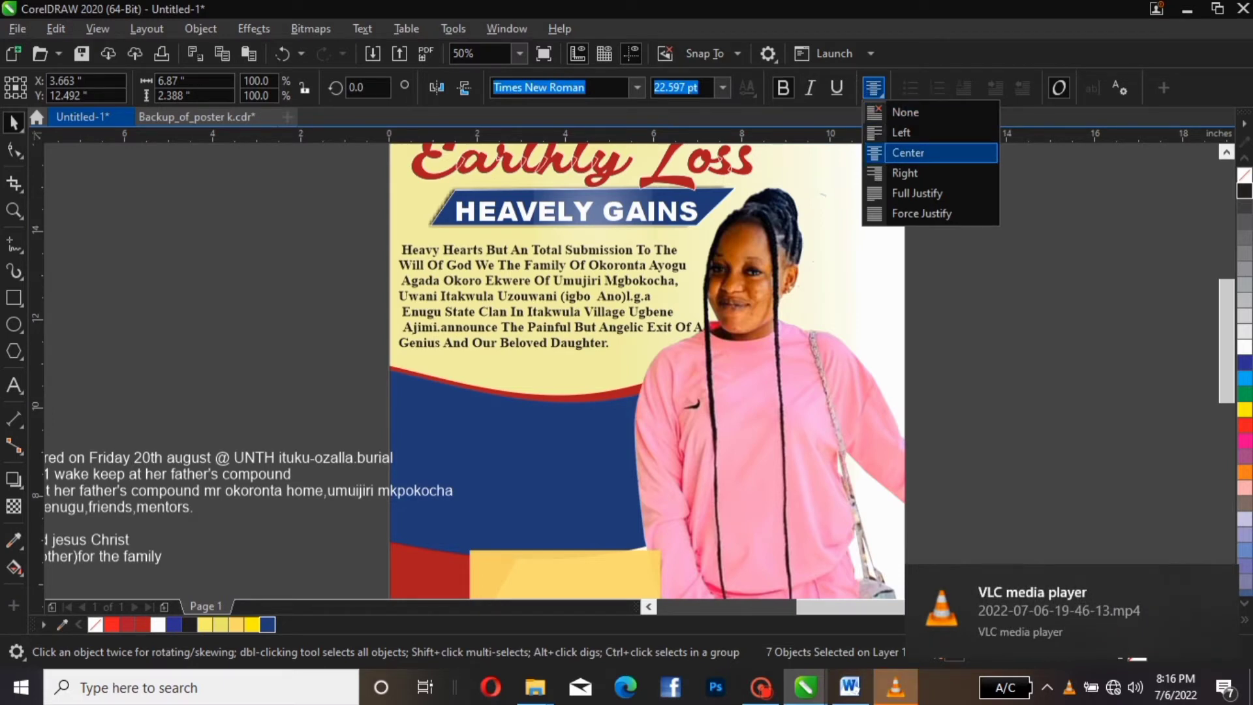
{"action": "left_click", "coordinate": [909, 153]}
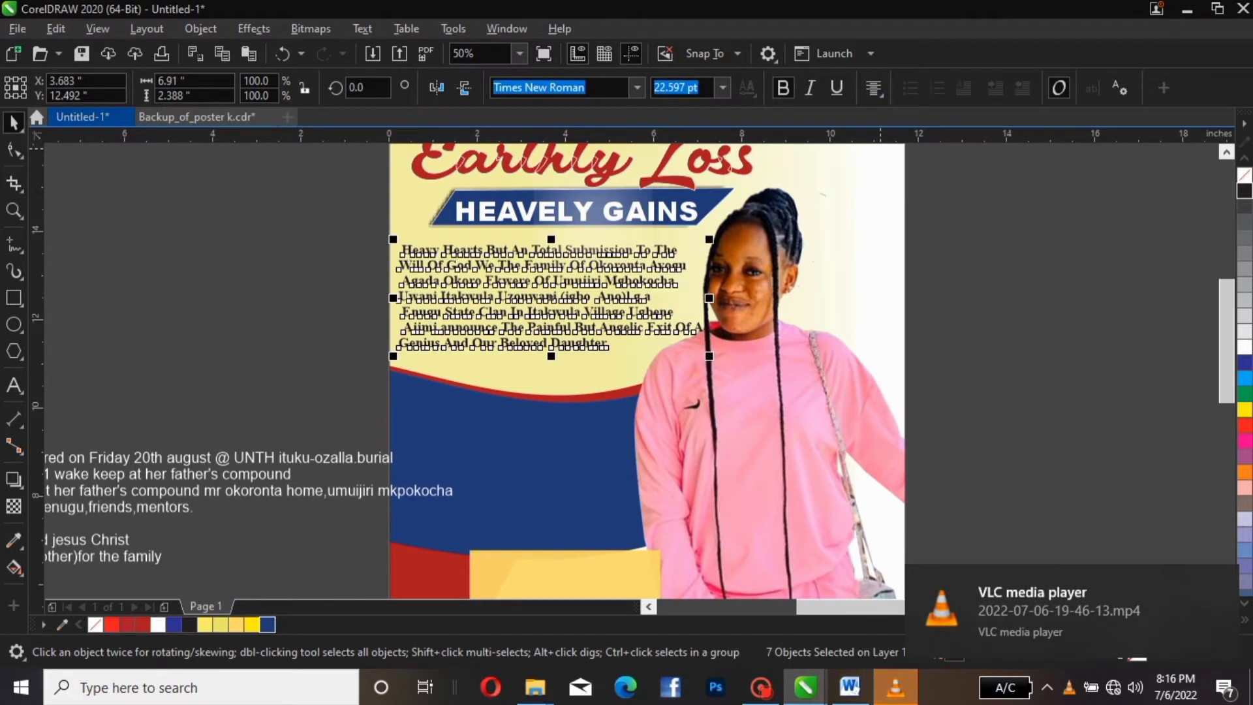
{"action": "left_click", "coordinate": [514, 430]}
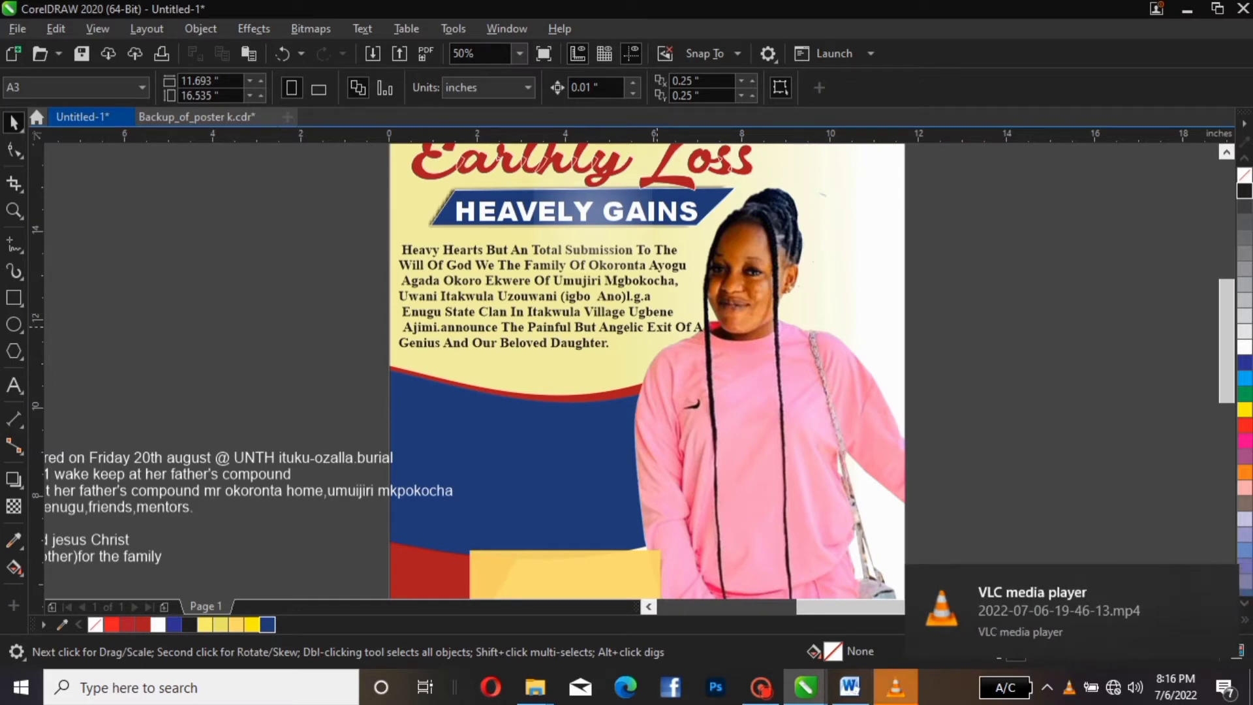
Convert the Ajimi line to lowercase
{"action": "double_click", "coordinate": [657, 327]}
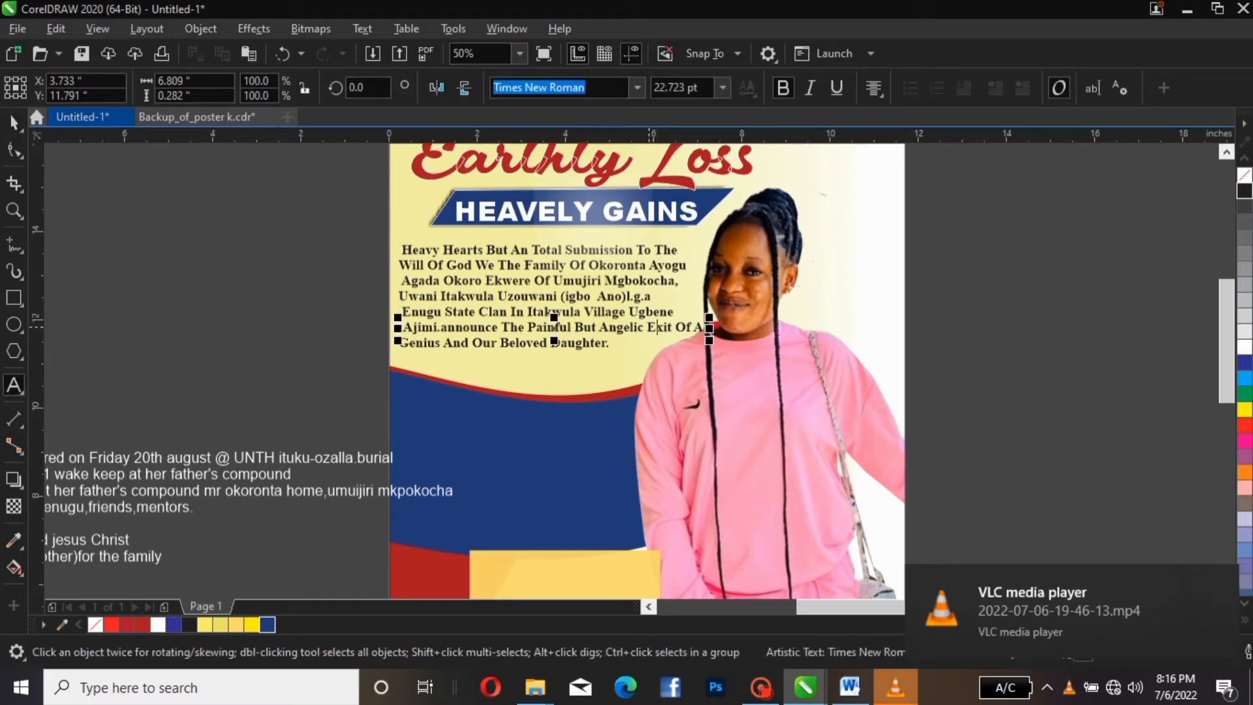
{"action": "left_click_drag", "start_coordinate": [649, 328], "coordinate": [698, 331]}
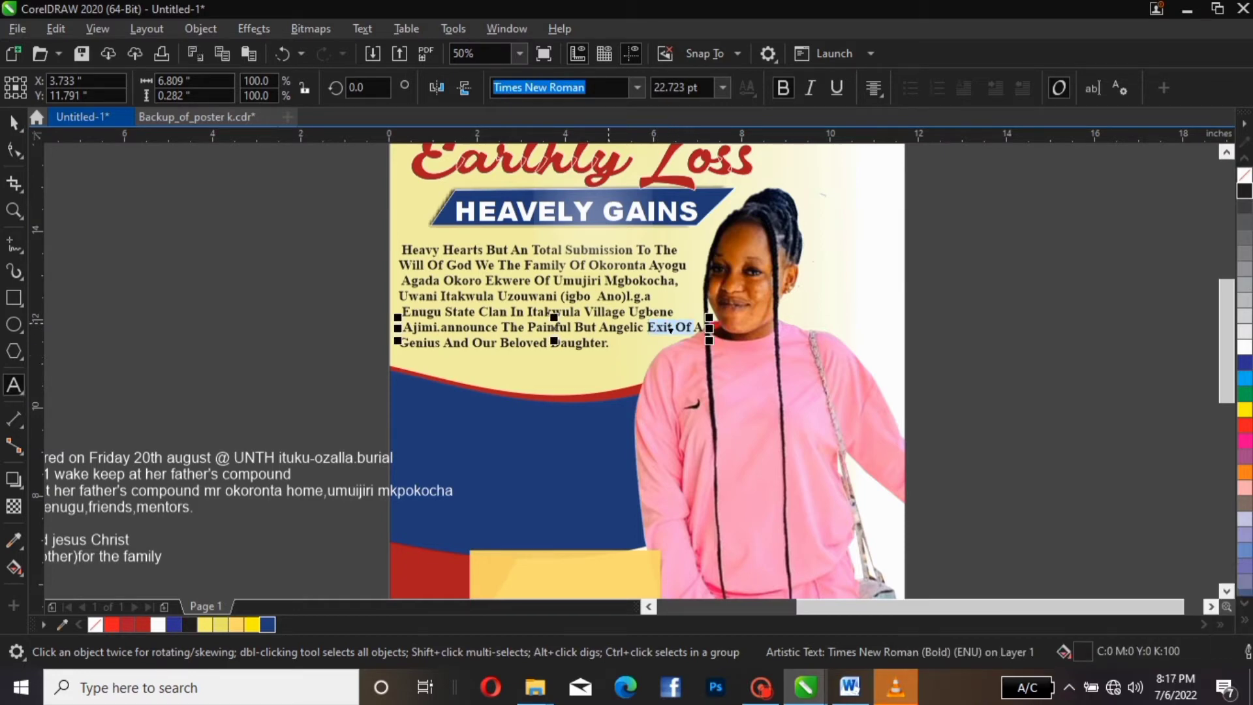
{"action": "left_click_drag", "start_coordinate": [670, 330], "coordinate": [400, 331]}
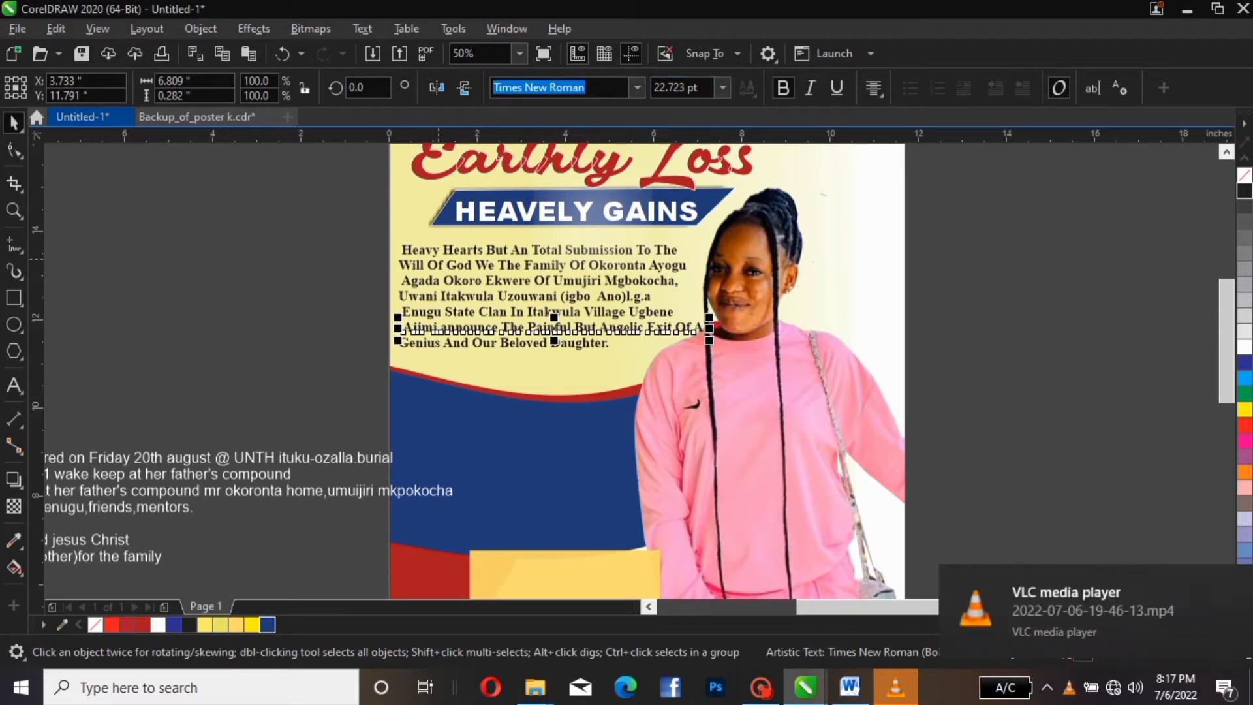
{"action": "left_click", "coordinate": [362, 29]}
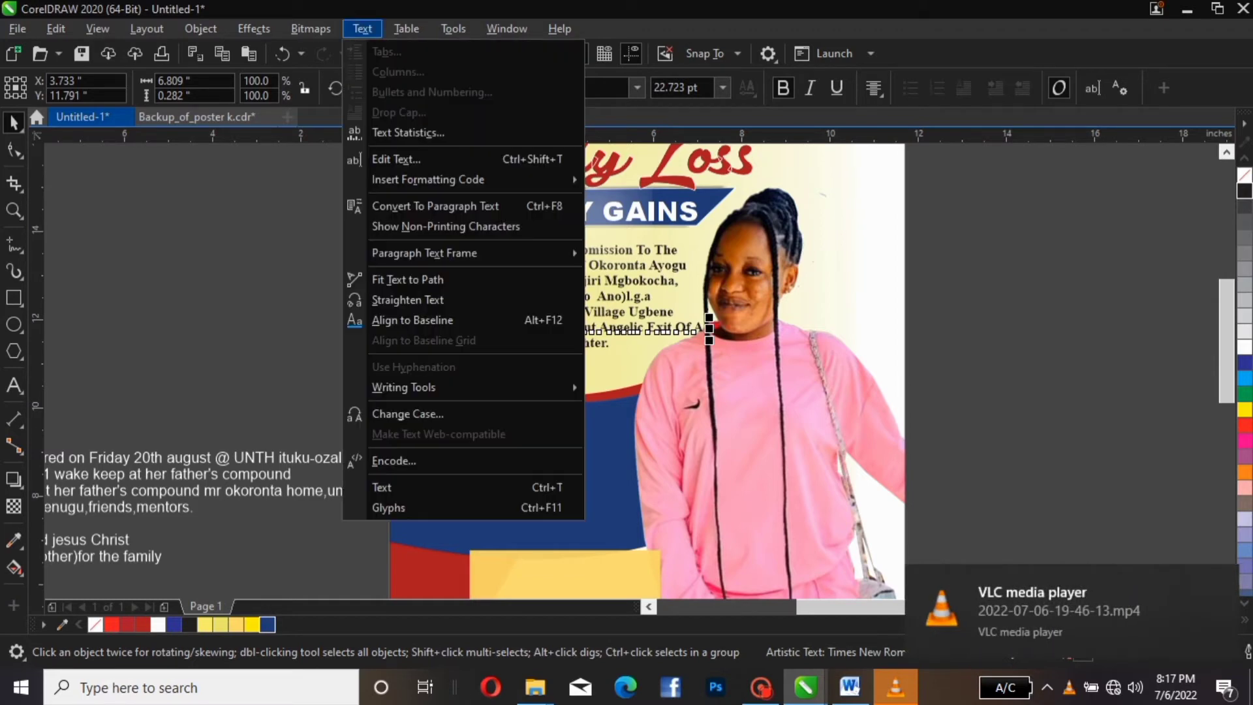
{"action": "left_click", "coordinate": [408, 414]}
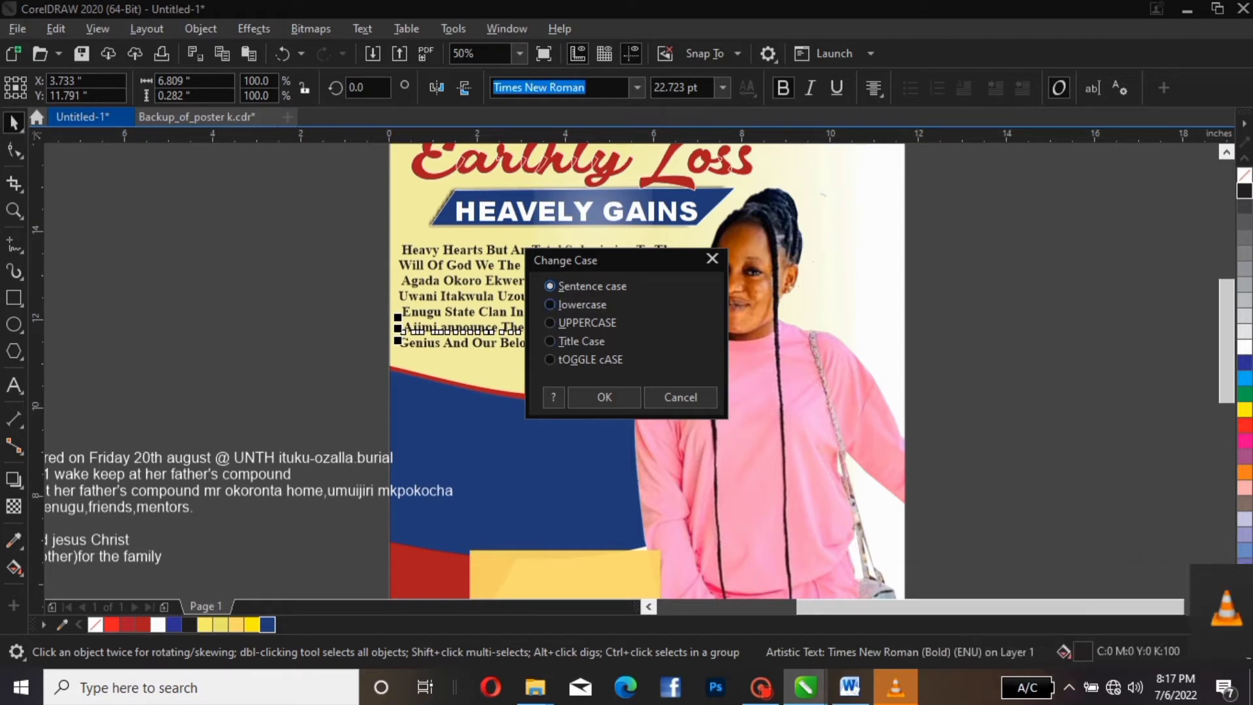
{"action": "left_click", "coordinate": [550, 305]}
{"action": "left_click", "coordinate": [604, 397]}
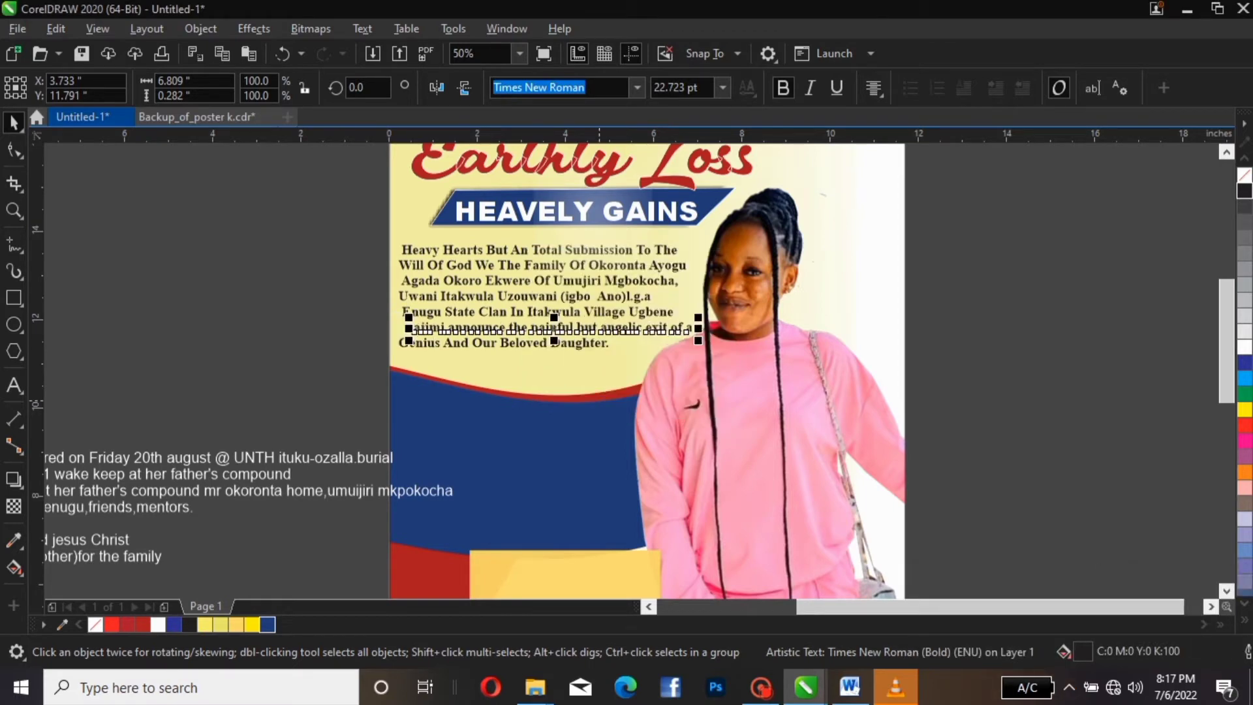
Restore the capital A in Ajimi and nudge the line slightly left
{"action": "left_click", "coordinate": [447, 332]}
{"action": "left_click", "coordinate": [422, 332]}
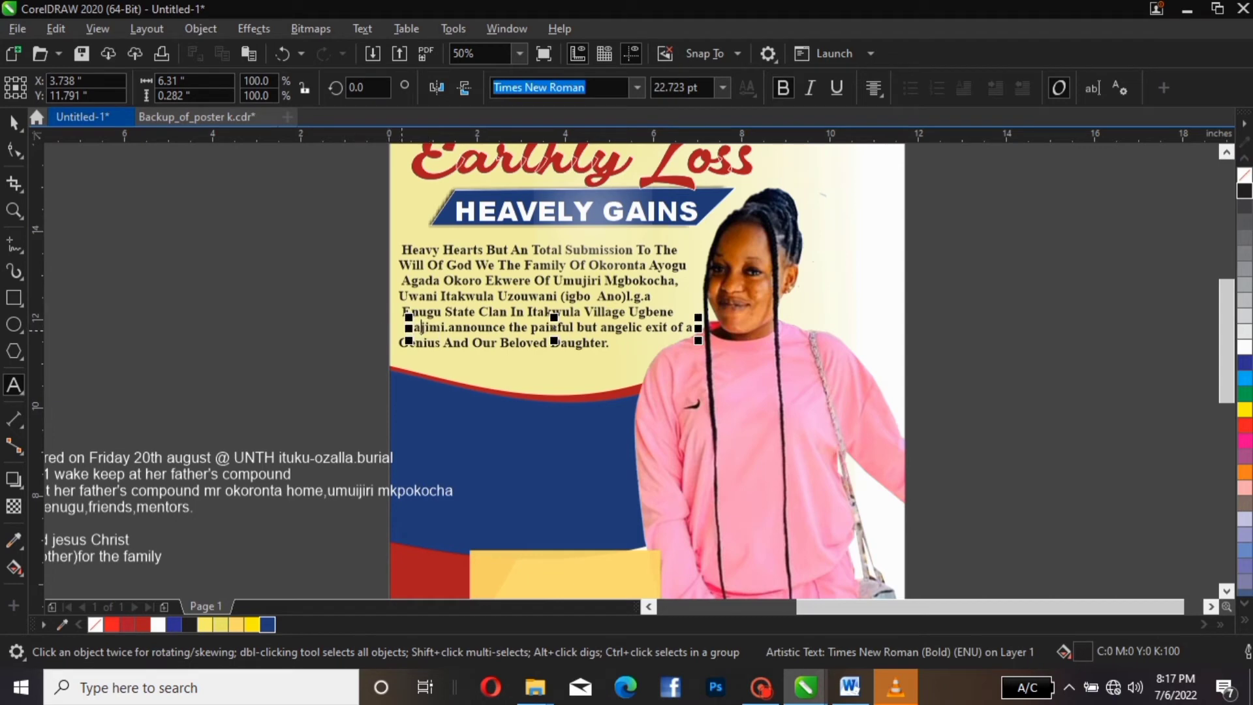
{"action": "key", "text": "BackSpace"}
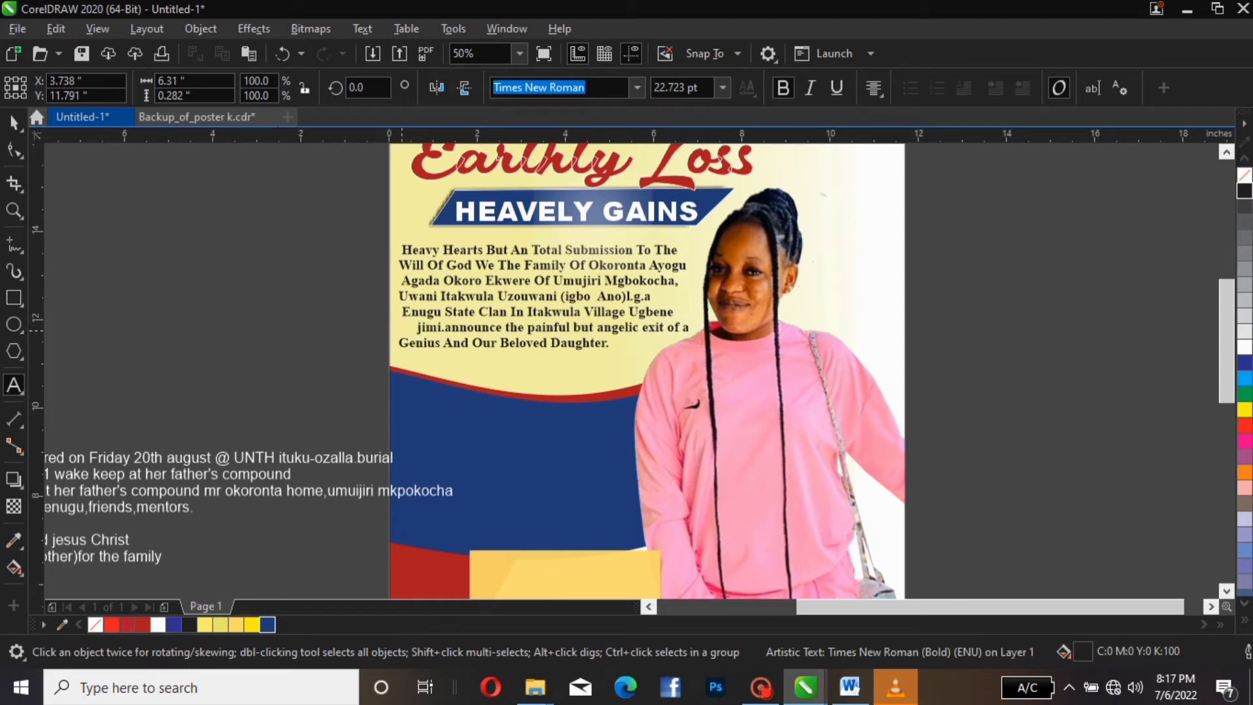
{"action": "type", "text": "A"}
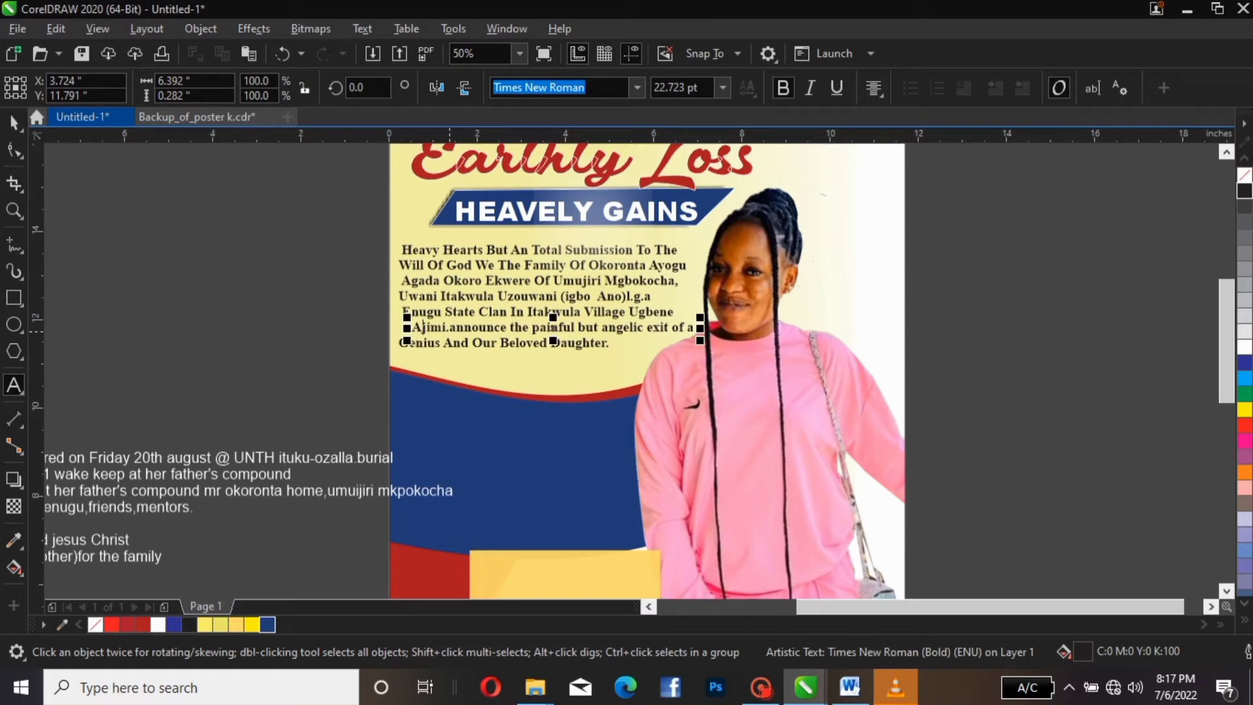
{"action": "left_click", "coordinate": [14, 121]}
{"action": "key", "text": "Left"}
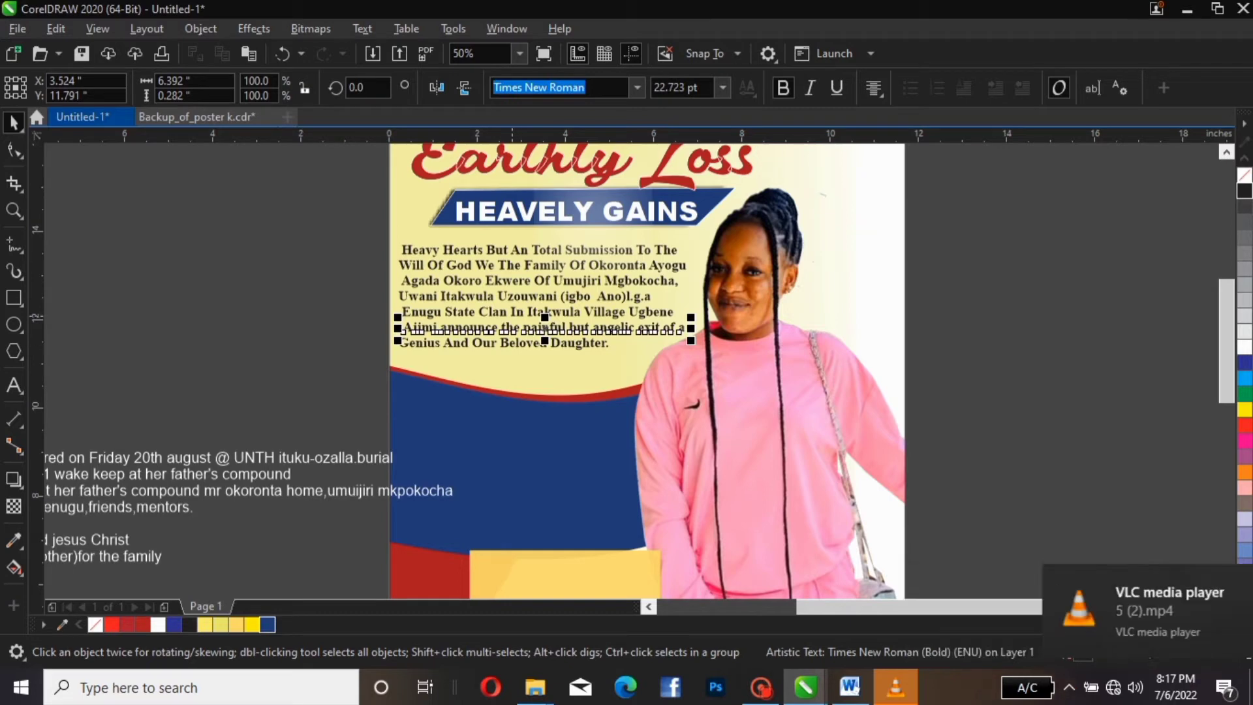
{"action": "left_click", "coordinate": [512, 316]}
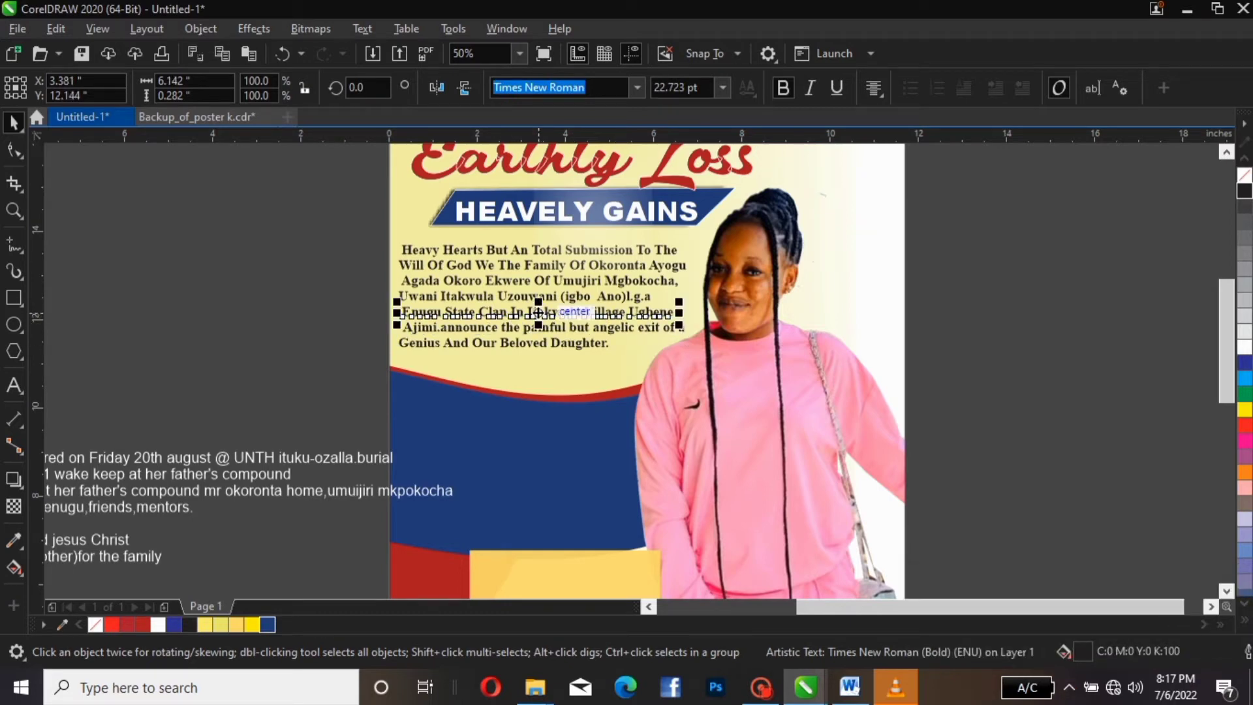
Change the abbreviation after '(igbo Ano)' to capital L.G.A
{"action": "left_click", "coordinate": [509, 298]}
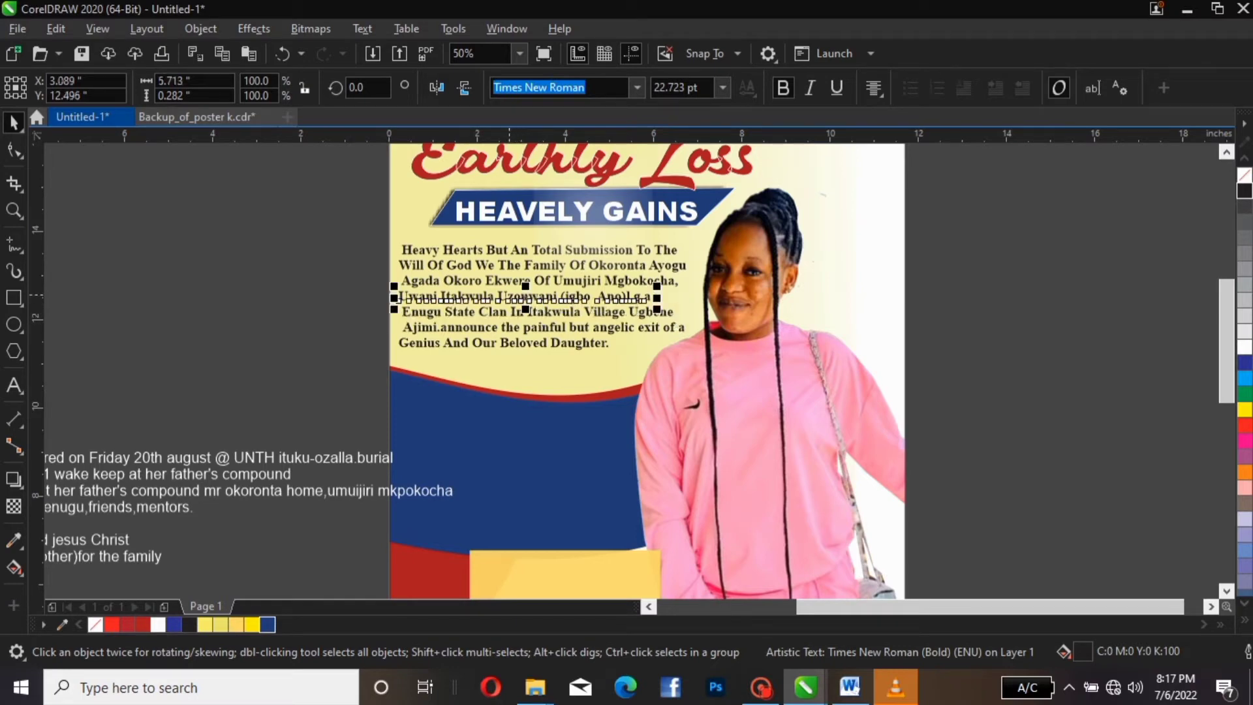
{"action": "double_click", "coordinate": [595, 297]}
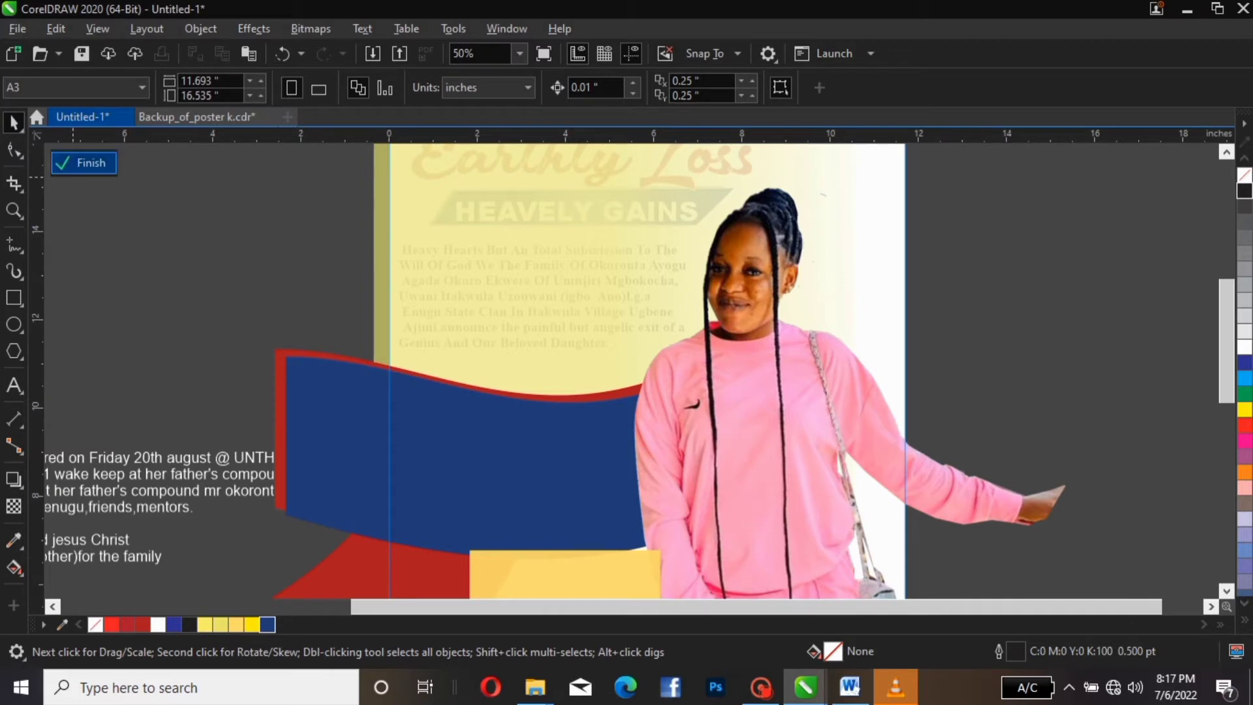
{"action": "left_click", "coordinate": [84, 162]}
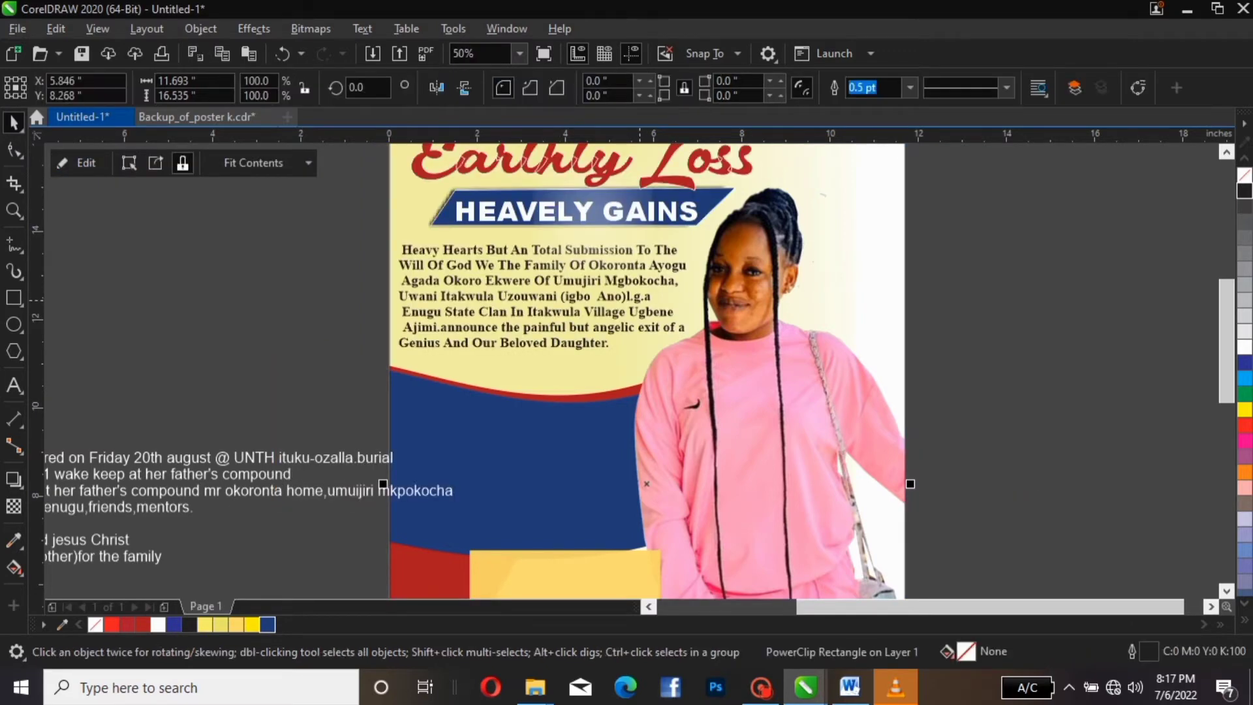
{"action": "left_click", "coordinate": [640, 300]}
{"action": "double_click", "coordinate": [642, 297]}
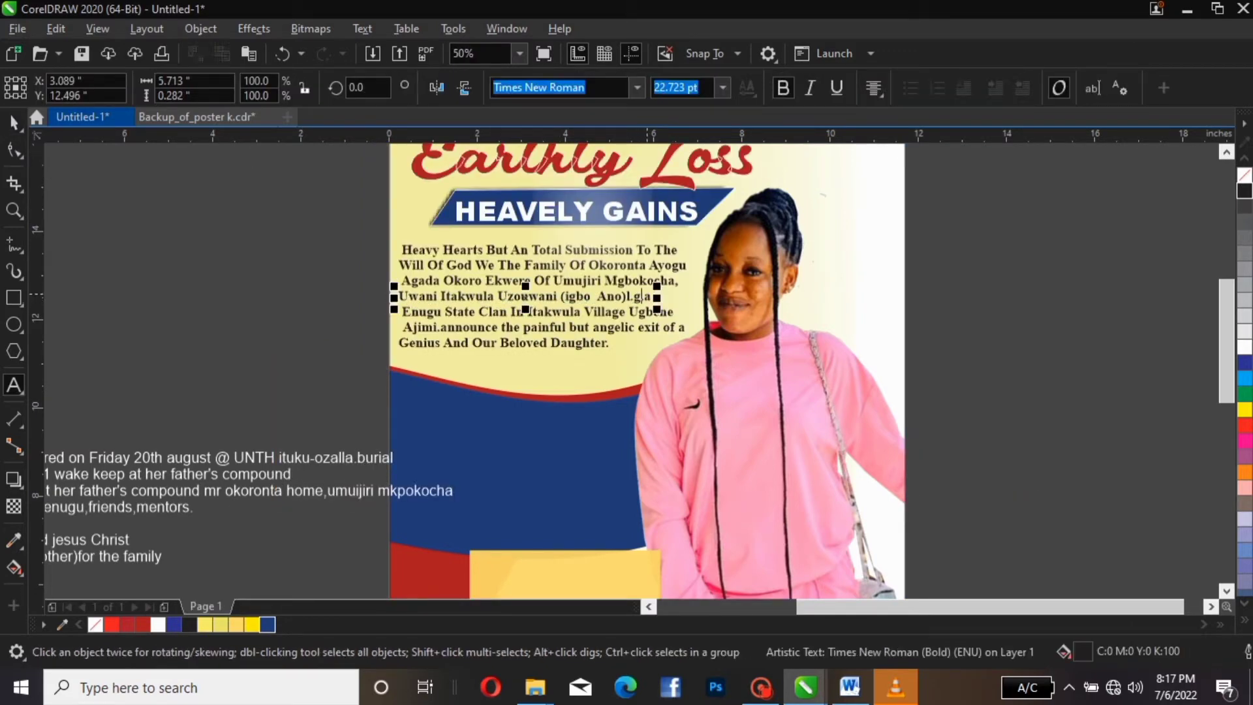
{"action": "left_click", "coordinate": [653, 296]}
{"action": "key", "text": "BackSpace"}
{"action": "key", "text": "BackSpace"}
{"action": "key", "text": "BackSpace"}
{"action": "key", "text": "BackSpace"}
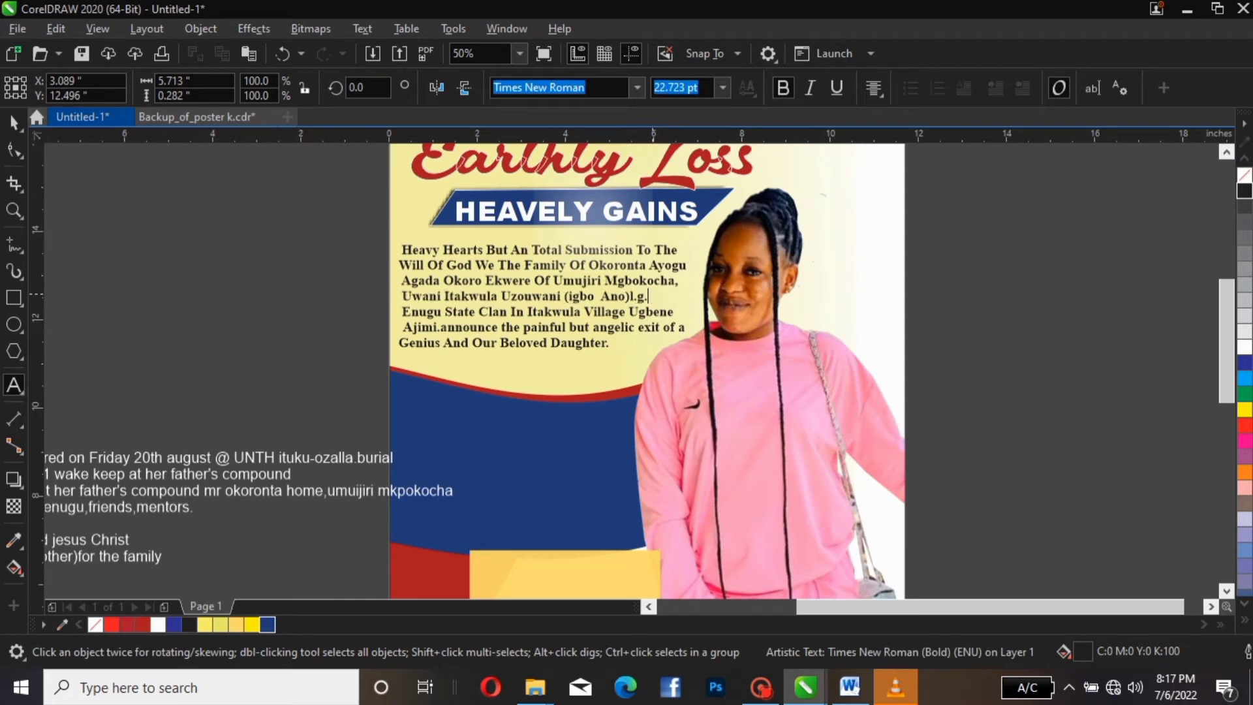
{"action": "key", "text": "BackSpace"}
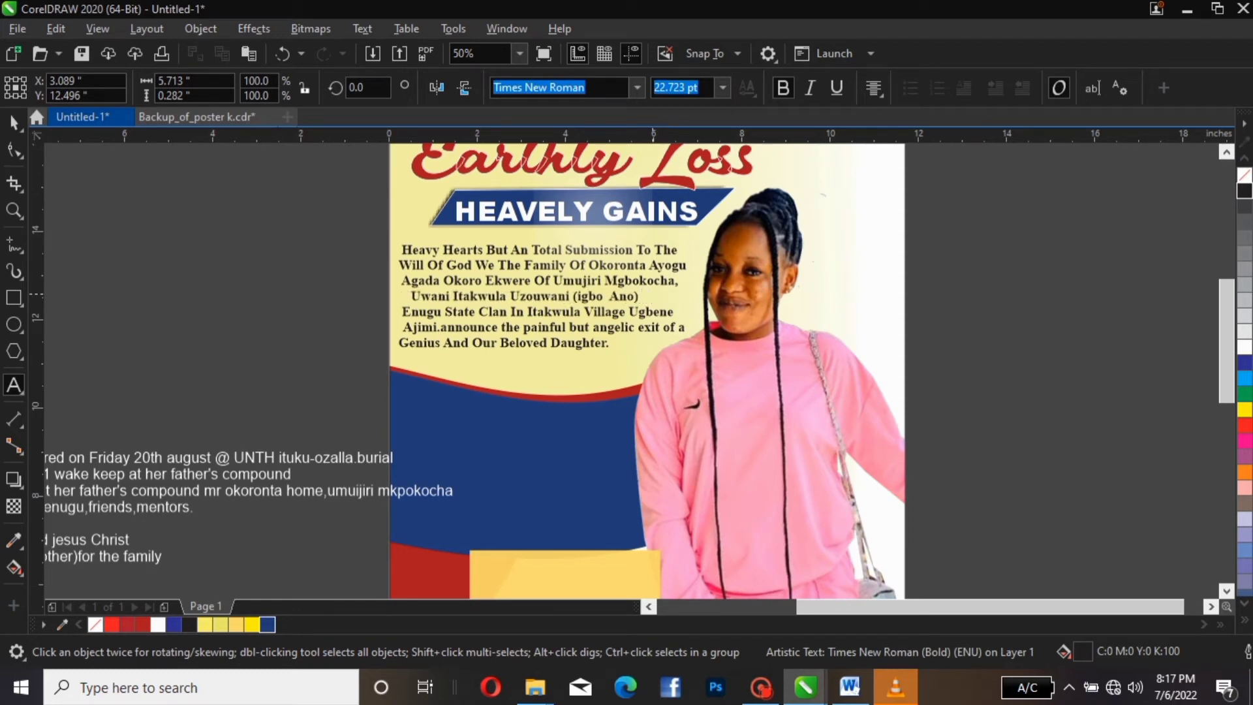
{"action": "type", "text": "L"}
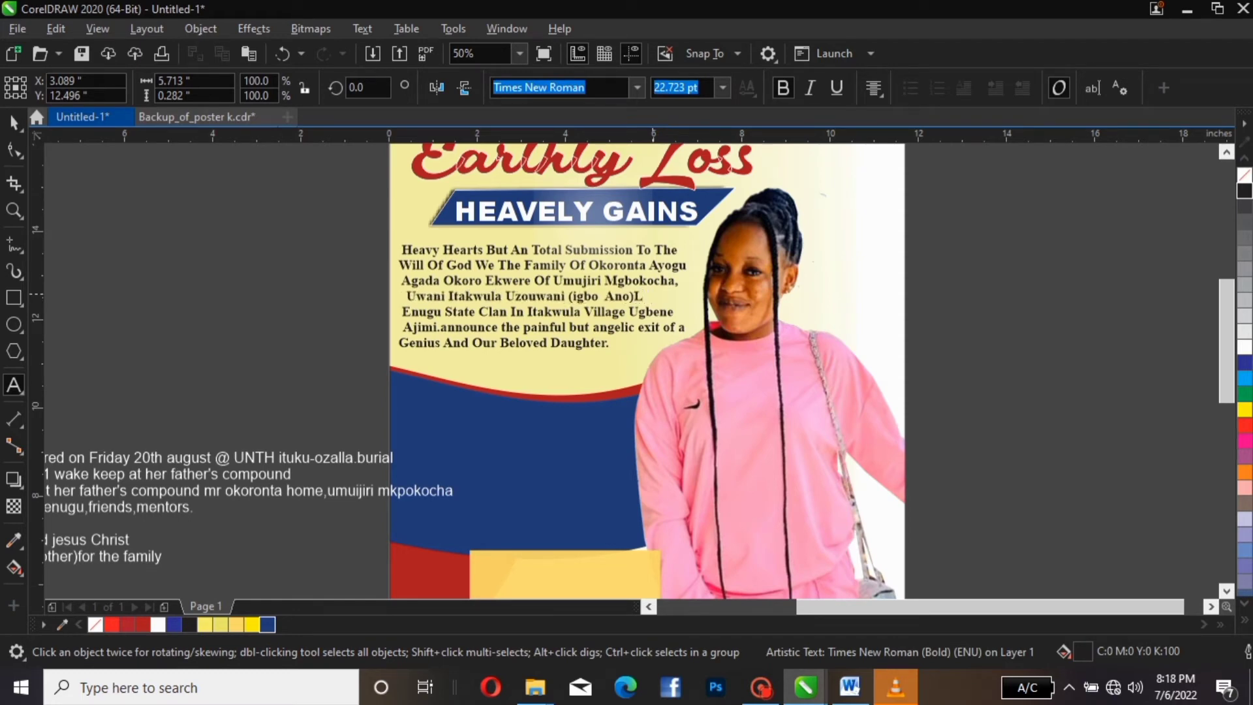
{"action": "type", "text": "."}
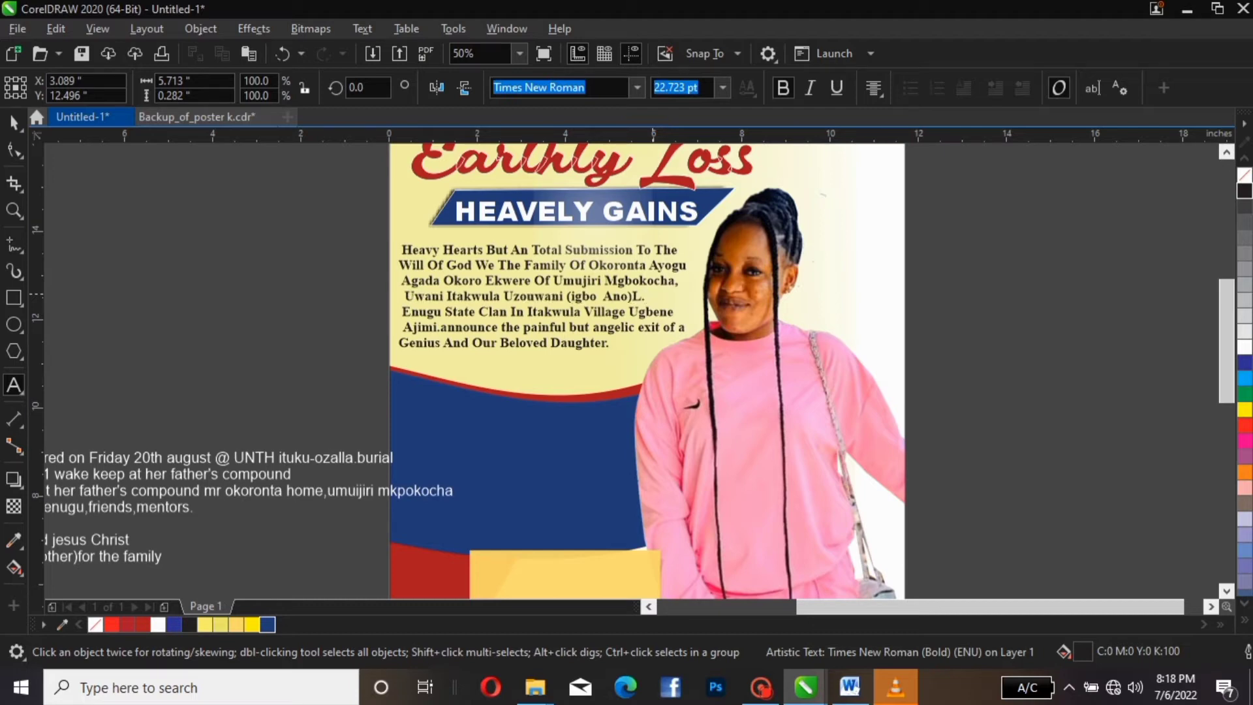
{"action": "type", "text": "G"}
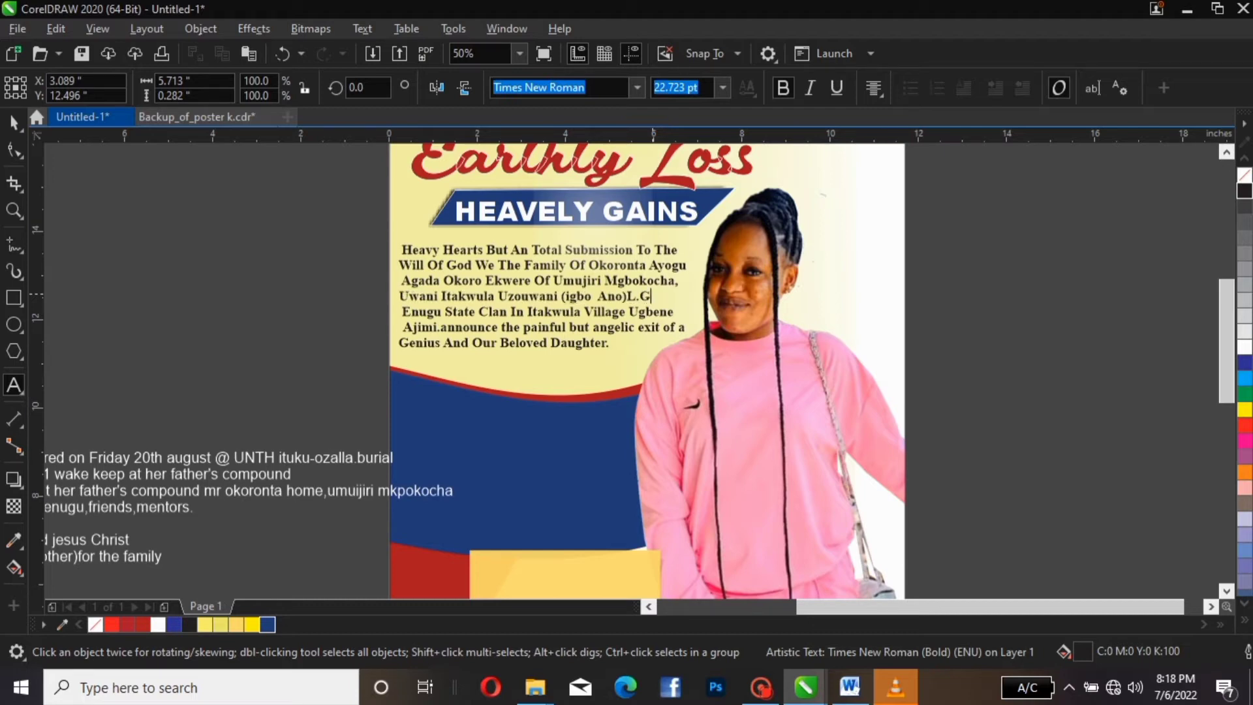
{"action": "type", "text": ".A"}
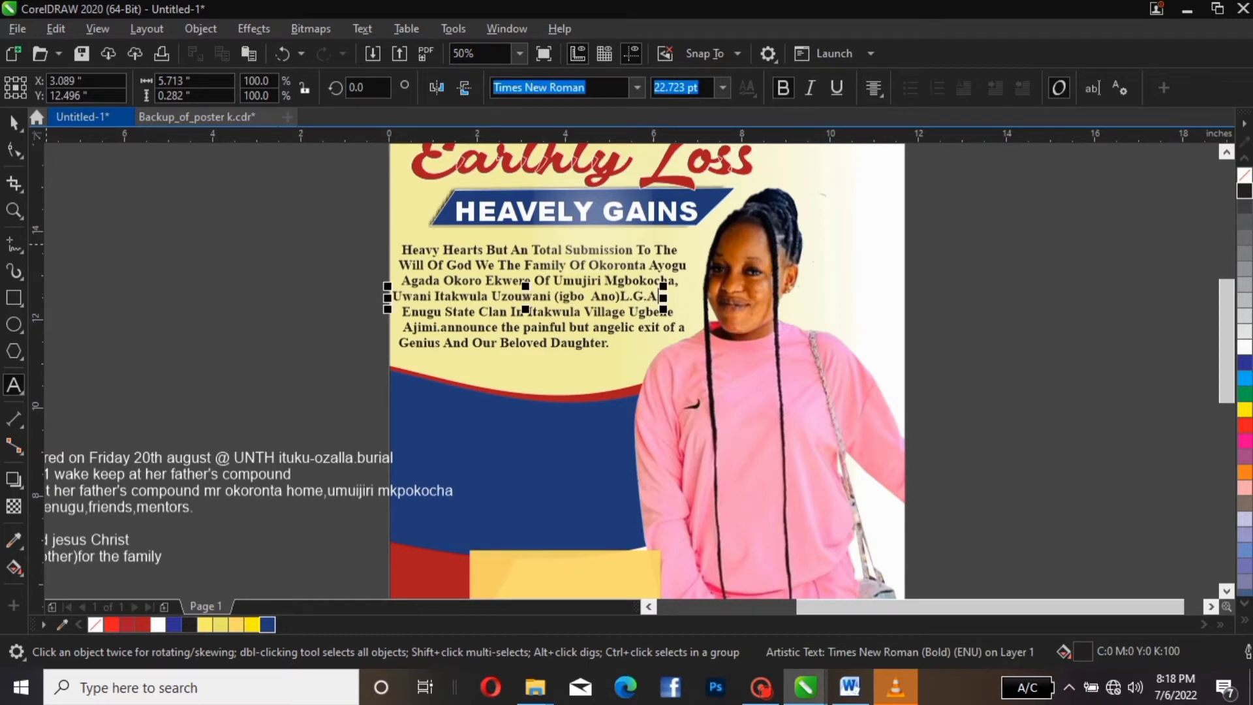
Nudge the fourth body line two steps to the right
{"action": "left_click", "coordinate": [14, 123]}
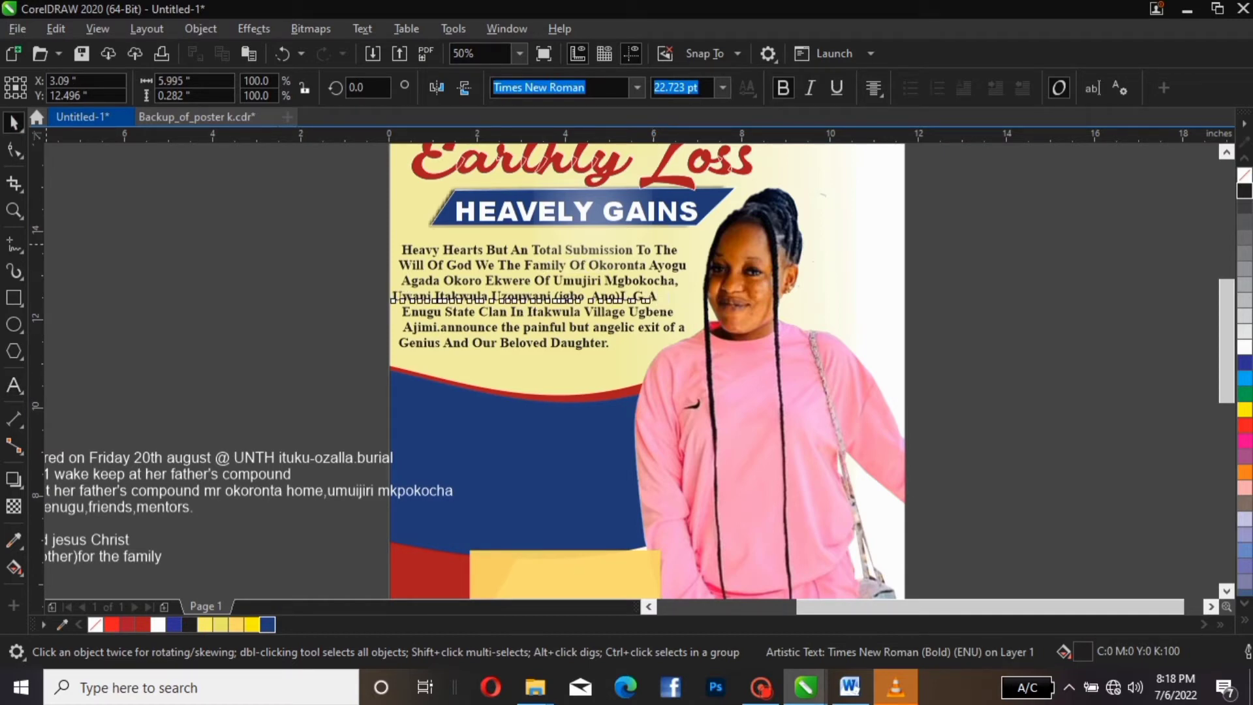
{"action": "key", "text": "Right"}
{"action": "key", "text": "Right"}
{"action": "key", "text": "Right"}
{"action": "key", "text": "Right"}
{"action": "key", "text": "Right"}
{"action": "key", "text": "Right"}
{"action": "key", "text": "Right"}
{"action": "key", "text": "Right"}
{"action": "key", "text": "Right"}
{"action": "key", "text": "Right"}
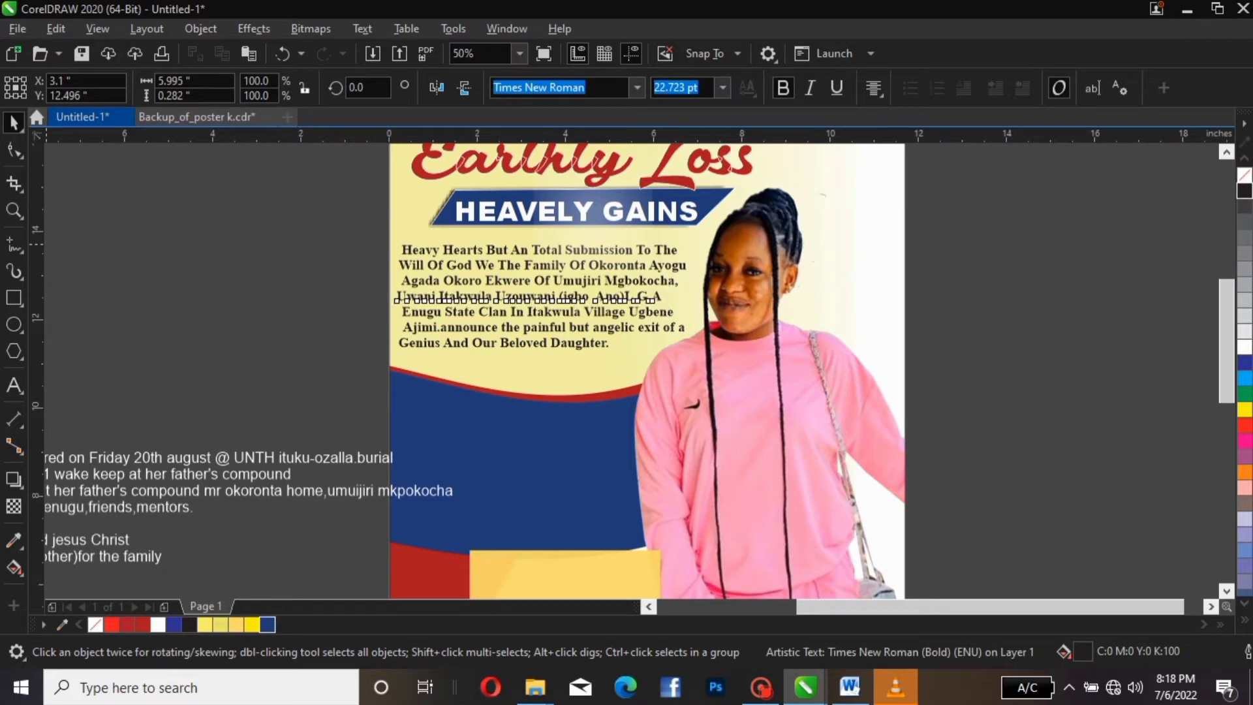
{"action": "key", "text": "Right"}
{"action": "key", "text": "Right"}
{"action": "key", "text": "Right"}
{"action": "key", "text": "Right"}
{"action": "key", "text": "Right"}
{"action": "key", "text": "Right"}
{"action": "key", "text": "Right"}
{"action": "key", "text": "Right"}
{"action": "key", "text": "Right"}
{"action": "key", "text": "Right"}
{"action": "key", "text": "Right"}
{"action": "key", "text": "Right"}
{"action": "key", "text": "Right"}
{"action": "key", "text": "Right"}
{"action": "key", "text": "Right"}
{"action": "key", "text": "Right"}
{"action": "key", "text": "Right"}
{"action": "key", "text": "Right"}
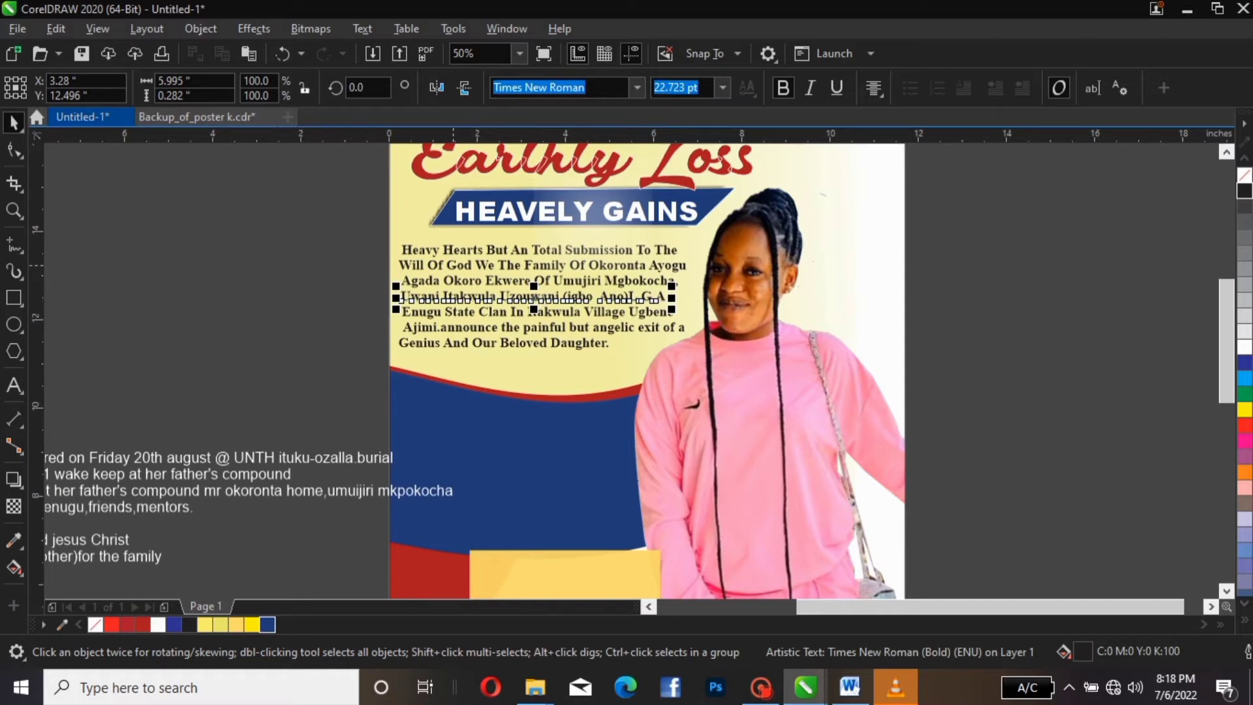
{"action": "left_click", "coordinate": [535, 287]}
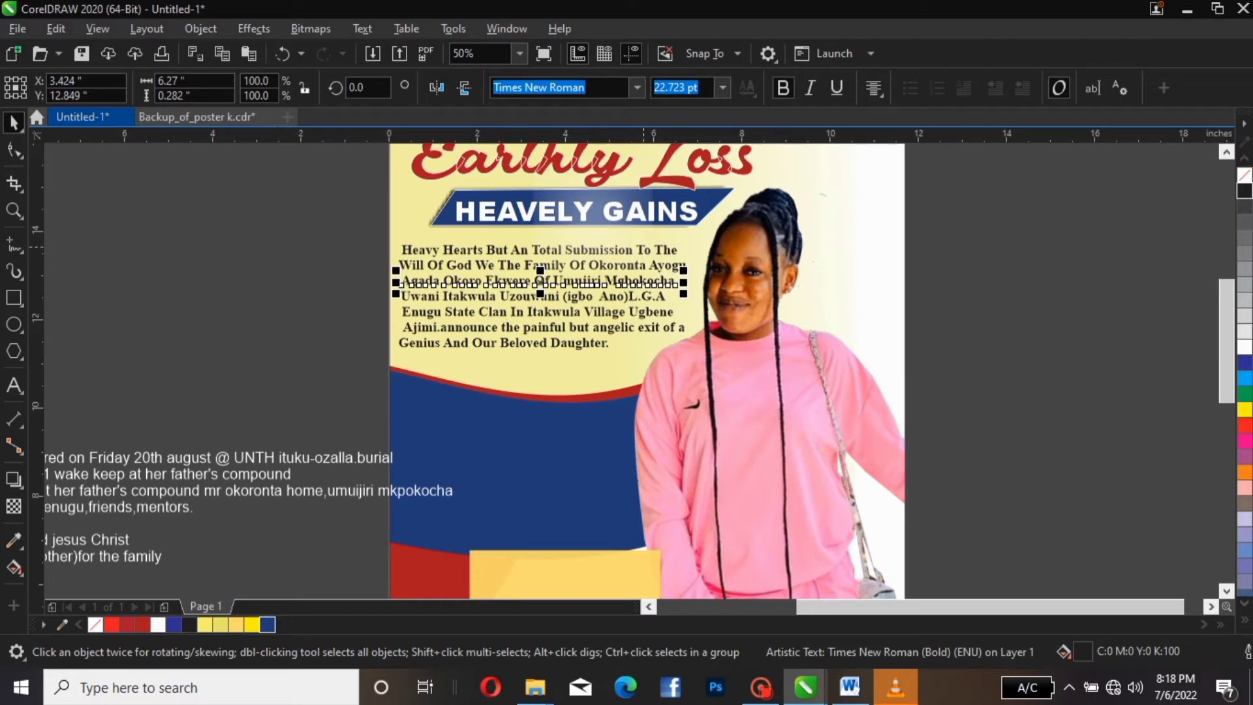
{"action": "left_click", "coordinate": [650, 249]}
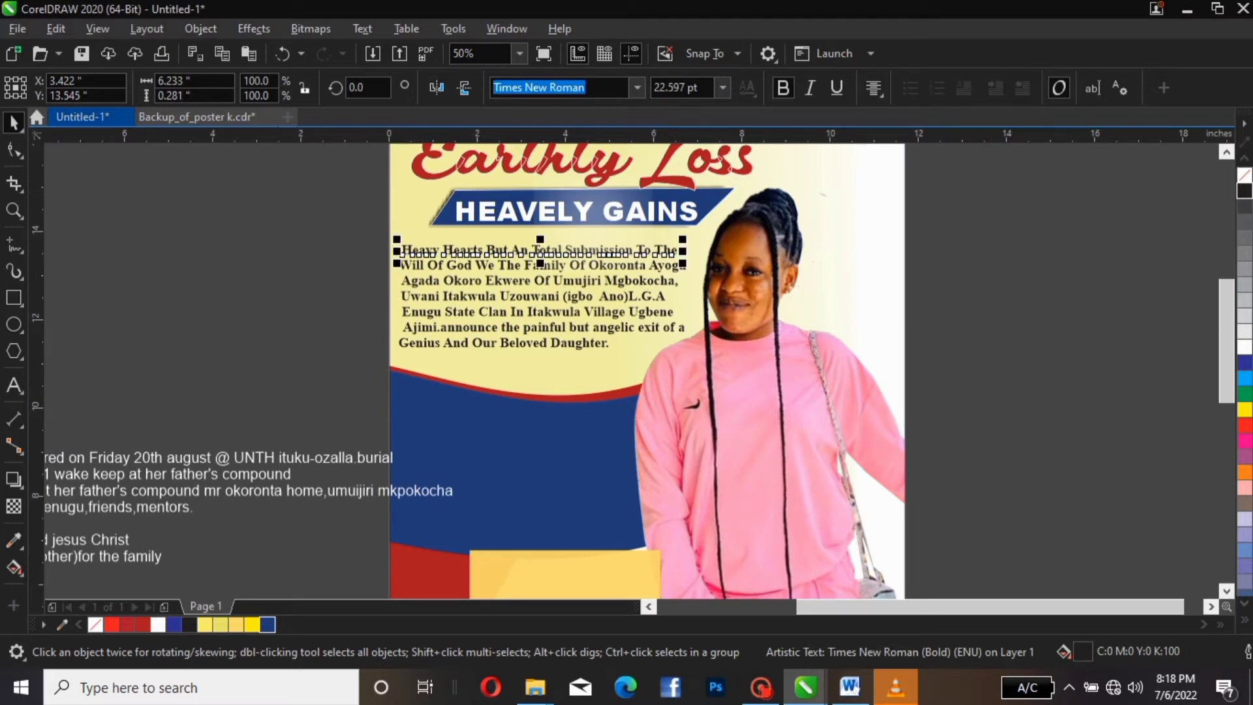
Convert the first body line to lowercase with Change Case
{"action": "left_click", "coordinate": [362, 28]}
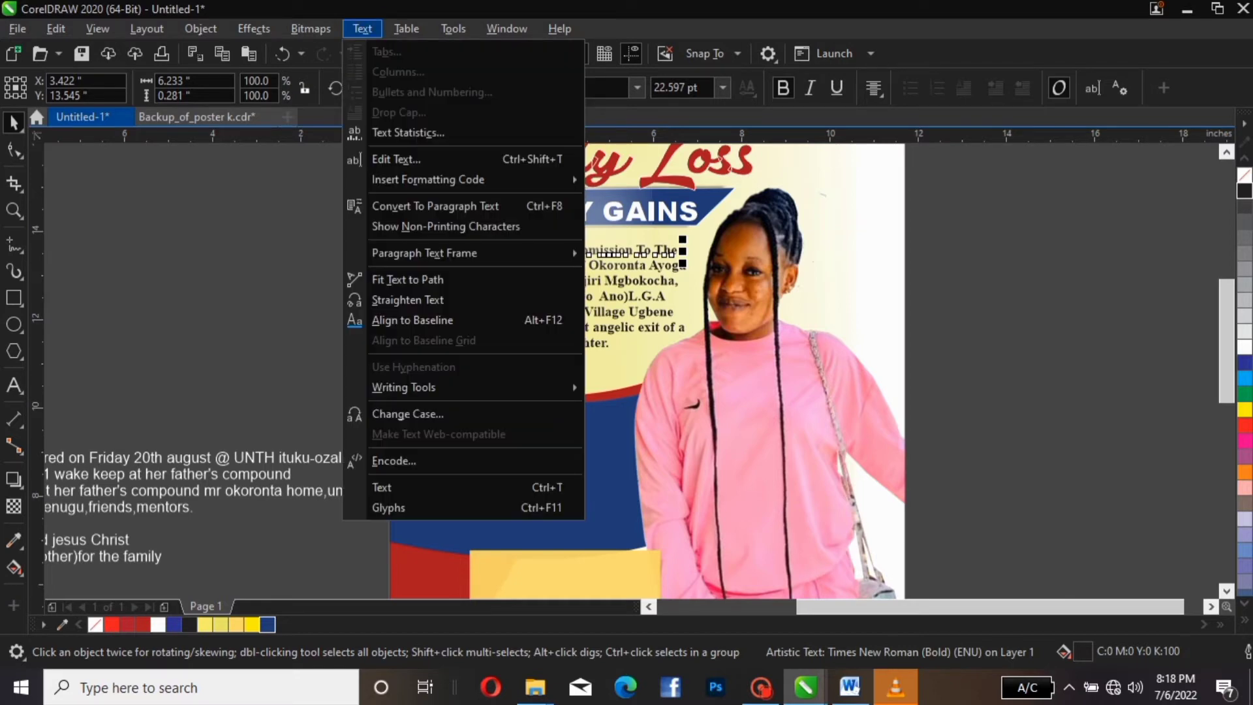
{"action": "left_click", "coordinate": [408, 414]}
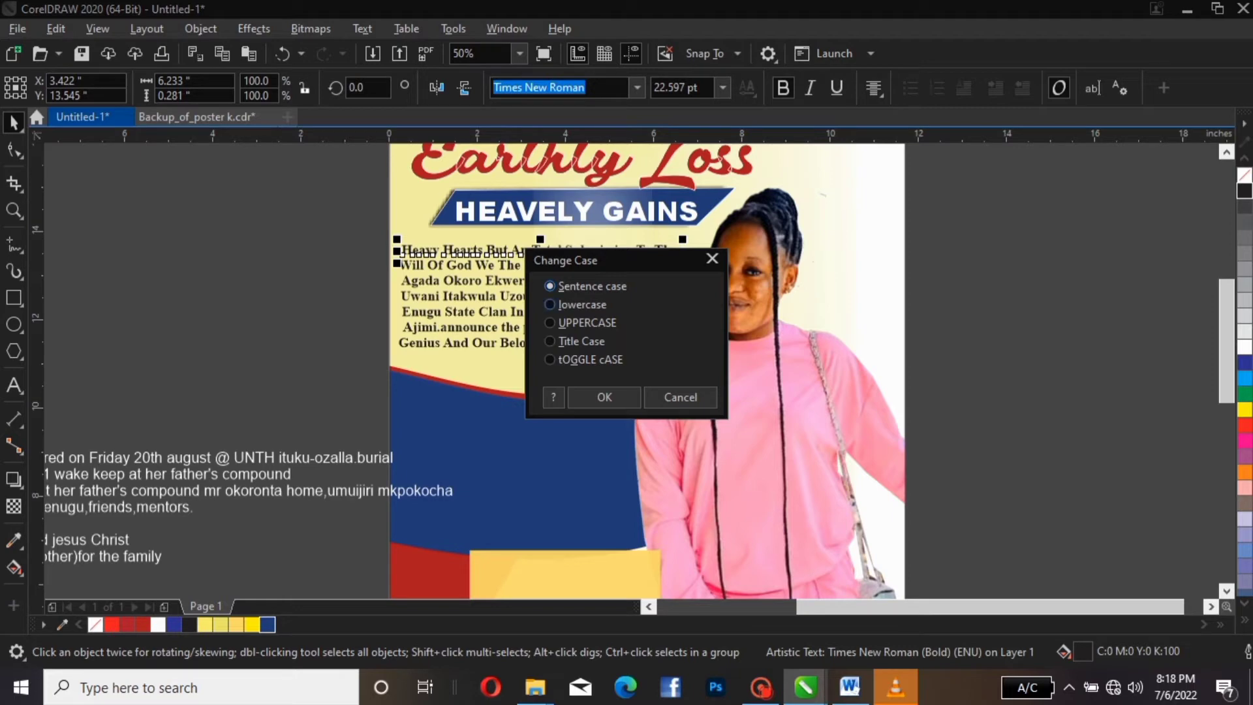
{"action": "left_click", "coordinate": [581, 305]}
{"action": "left_click", "coordinate": [604, 397]}
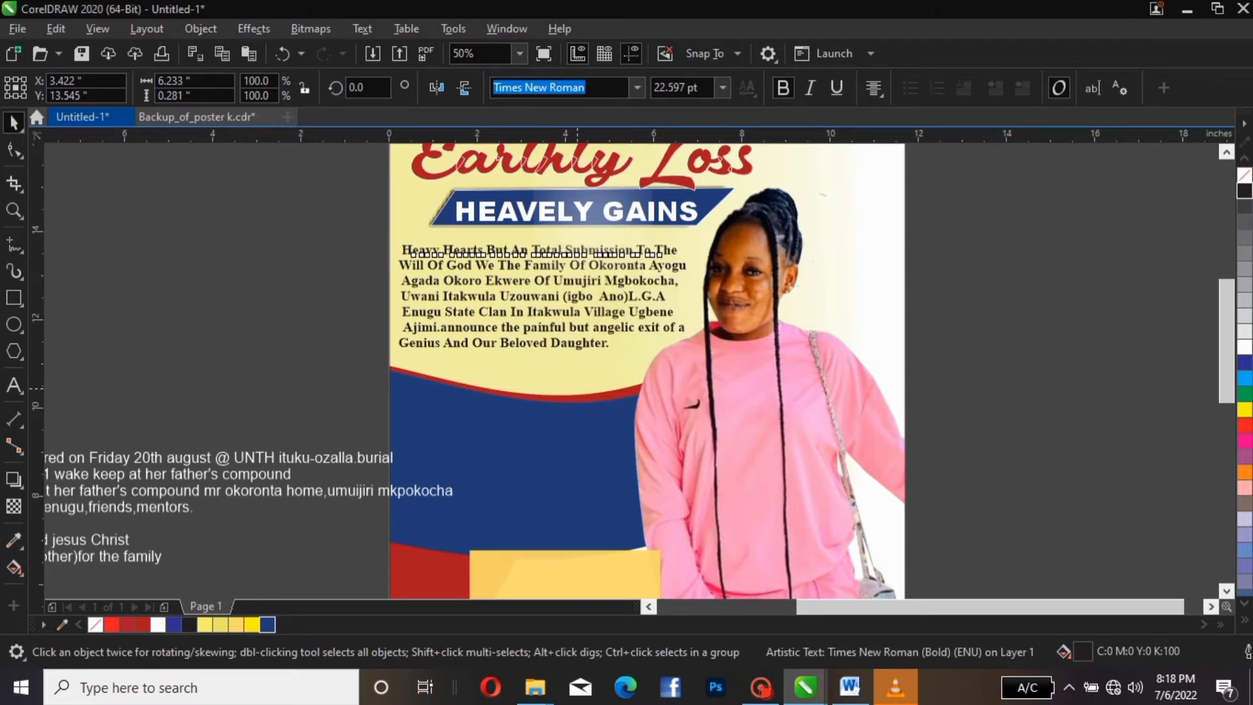
Recapitalise the H so the line begins 'Heavy hearts'
{"action": "left_click", "coordinate": [441, 238]}
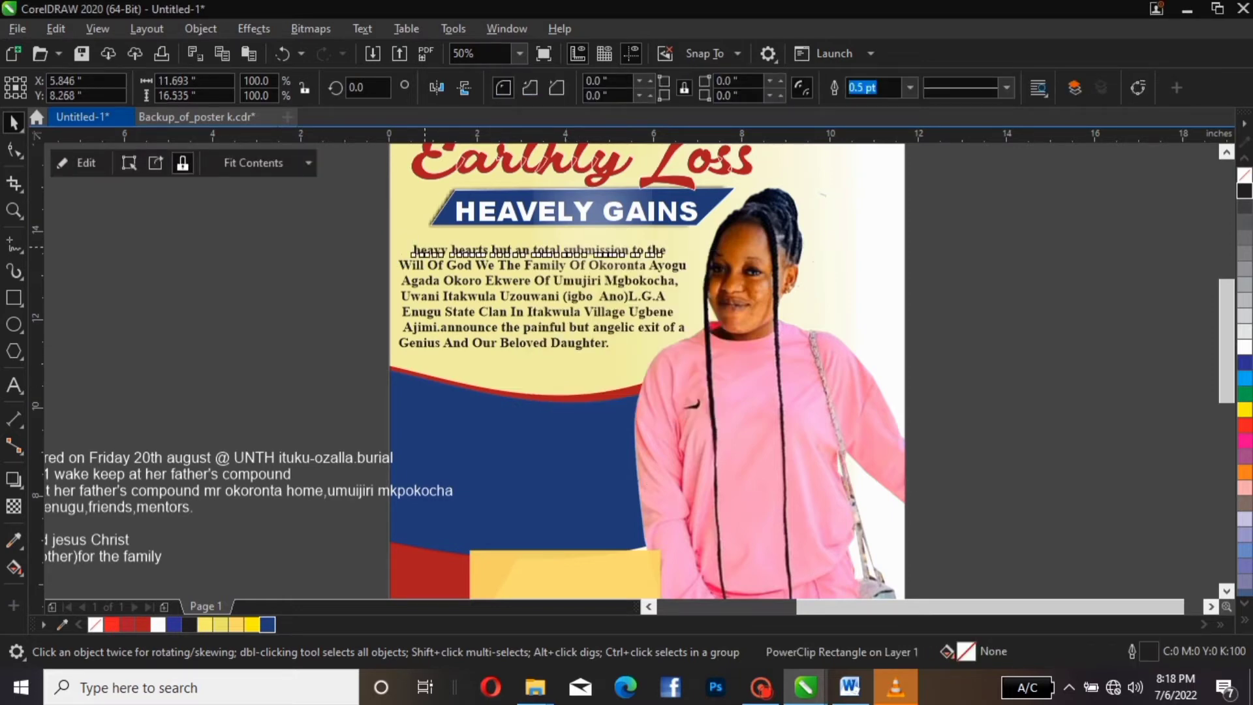
{"action": "double_click", "coordinate": [430, 251]}
{"action": "key", "text": "Left"}
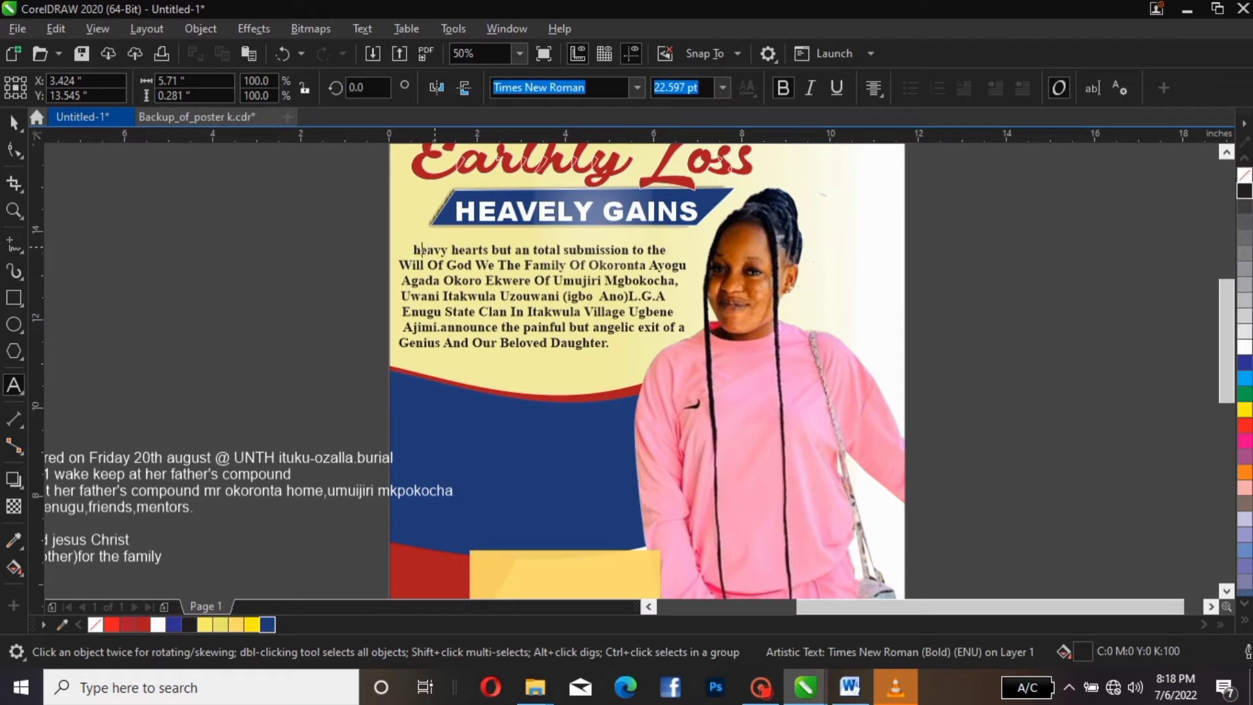
{"action": "key", "text": "BackSpace"}
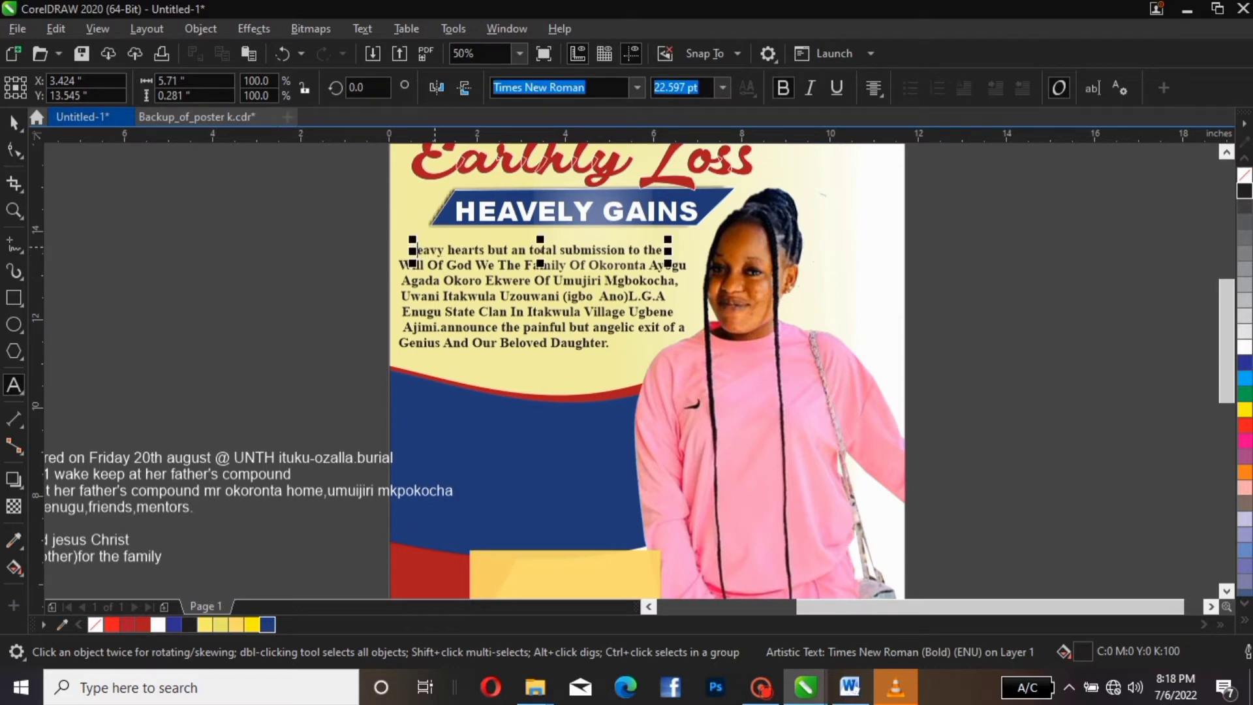
{"action": "type", "text": "H"}
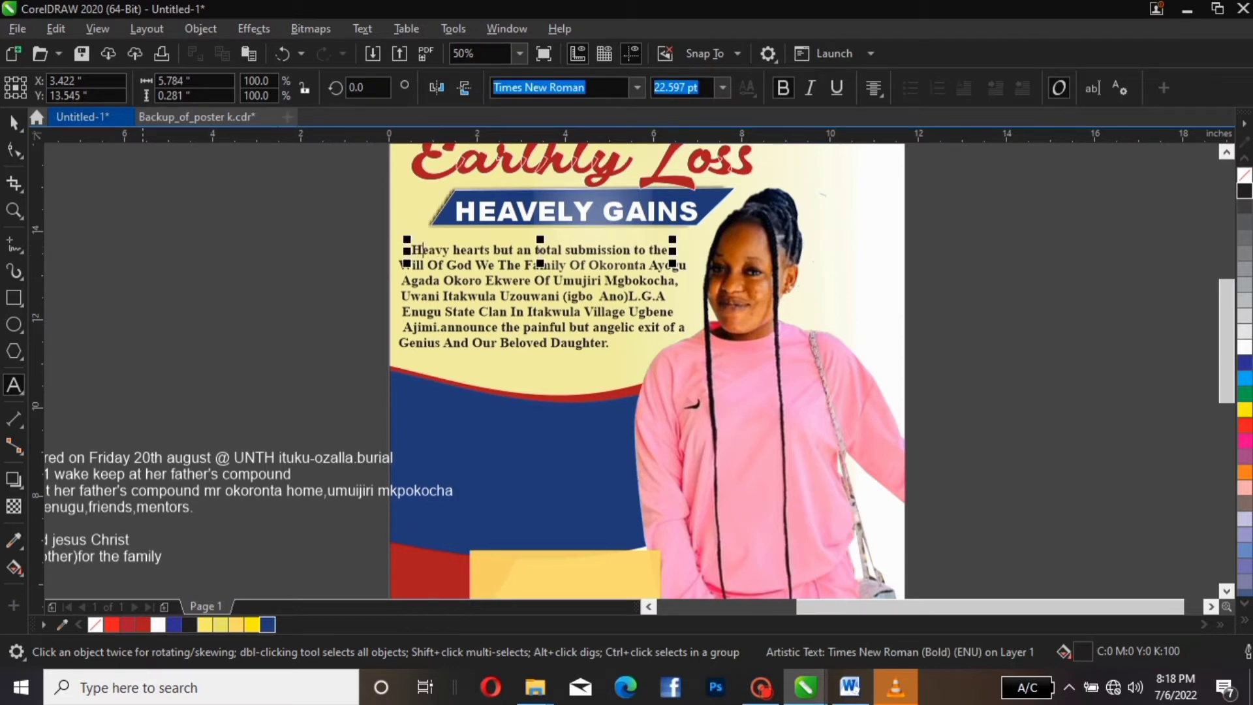
{"action": "left_click", "coordinate": [14, 122]}
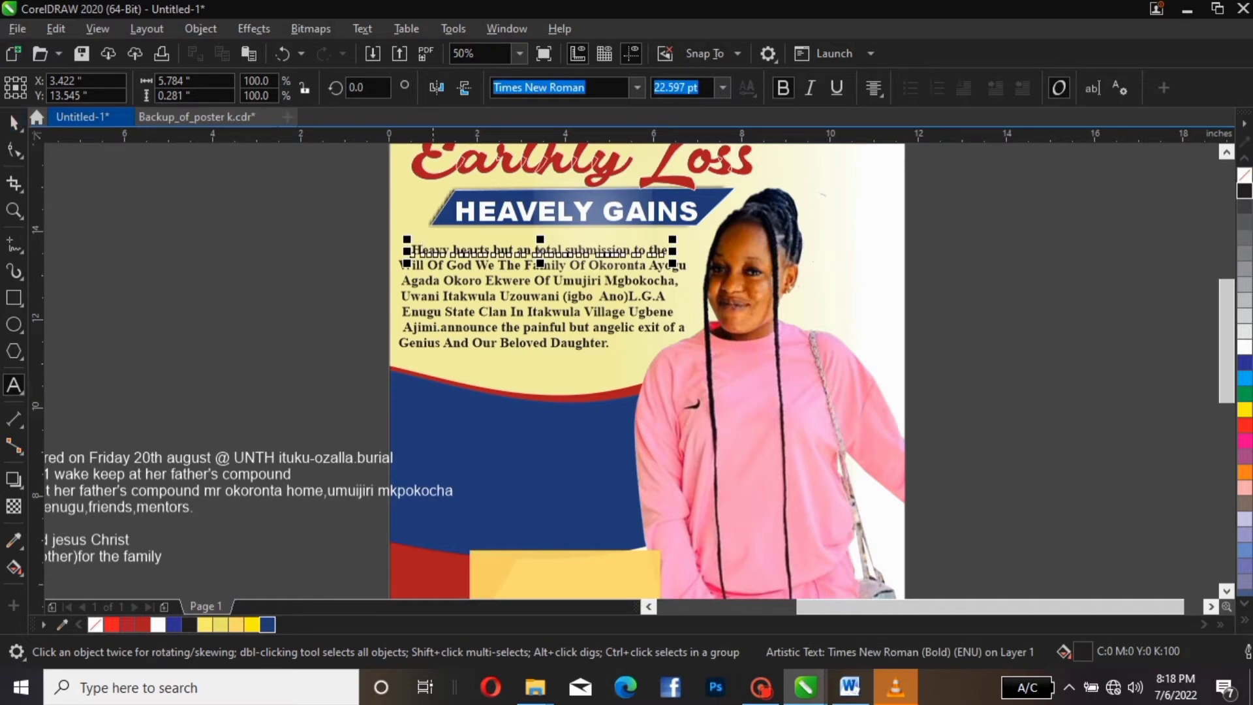
{"action": "left_click", "coordinate": [669, 297]}
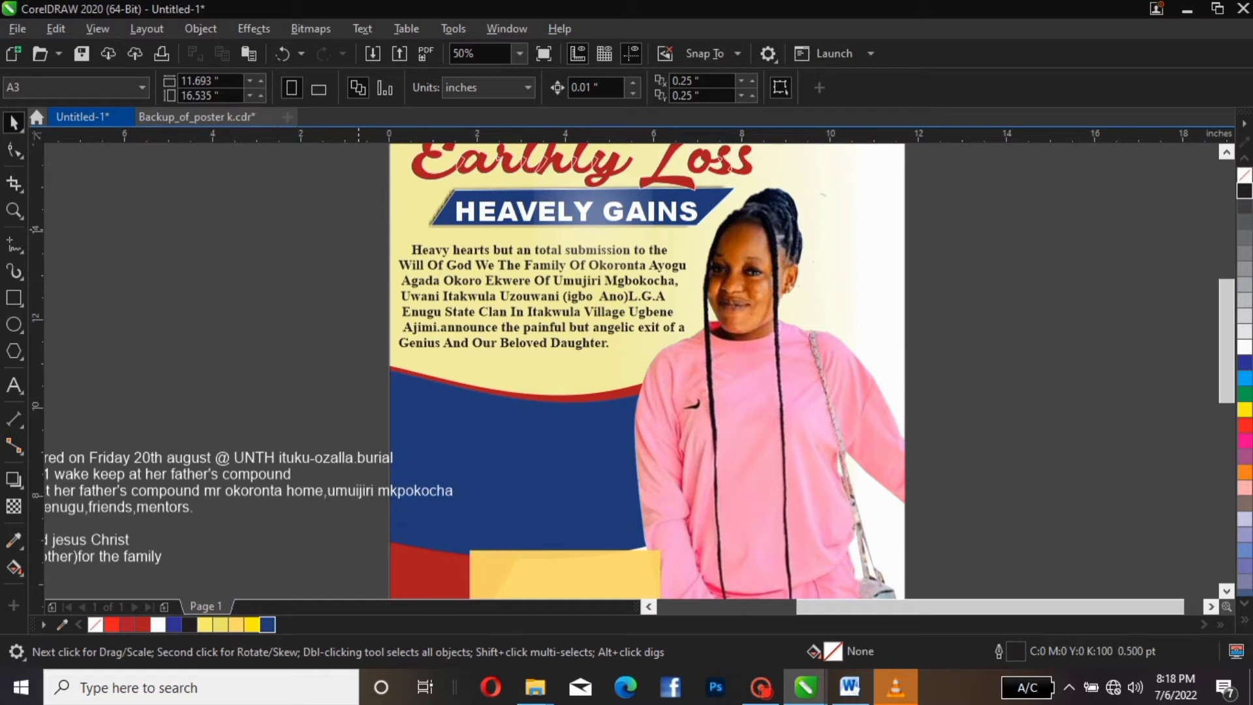
Centre the body paragraph lines with Ctrl+E, then apply Full Justify alignment
{"action": "left_click_drag", "start_coordinate": [359, 229], "coordinate": [722, 366]}
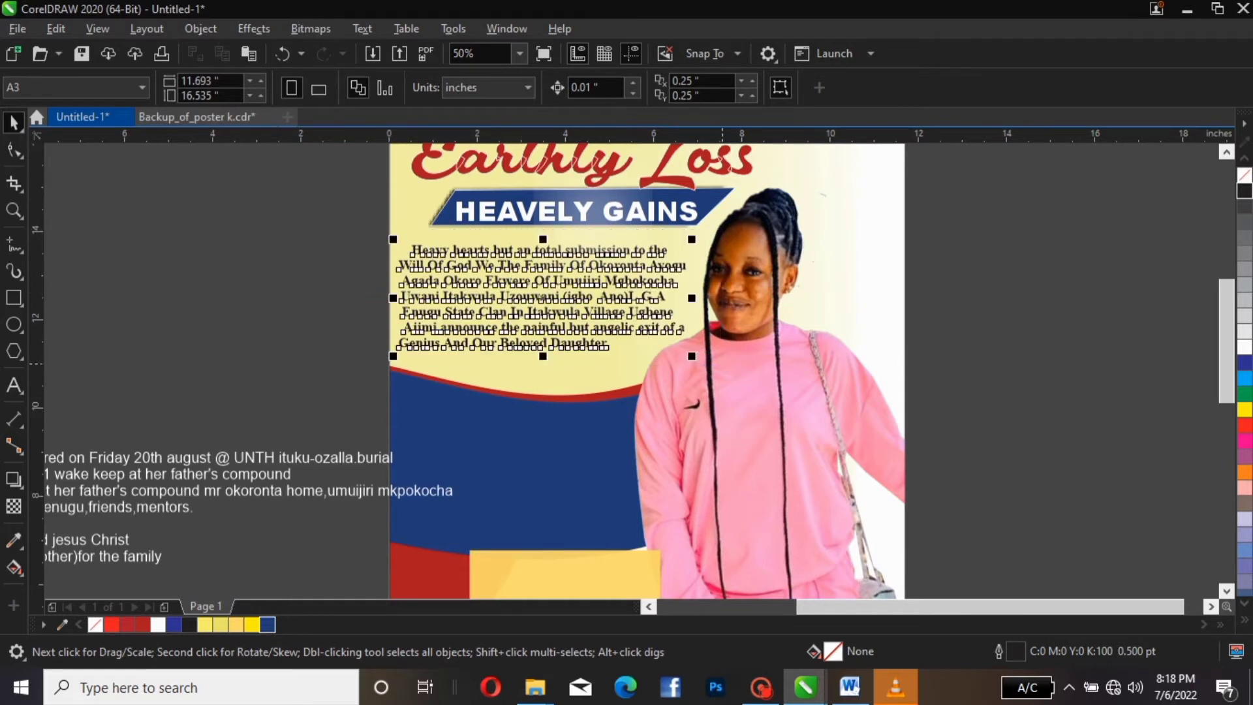
{"action": "key", "text": "ctrl+e"}
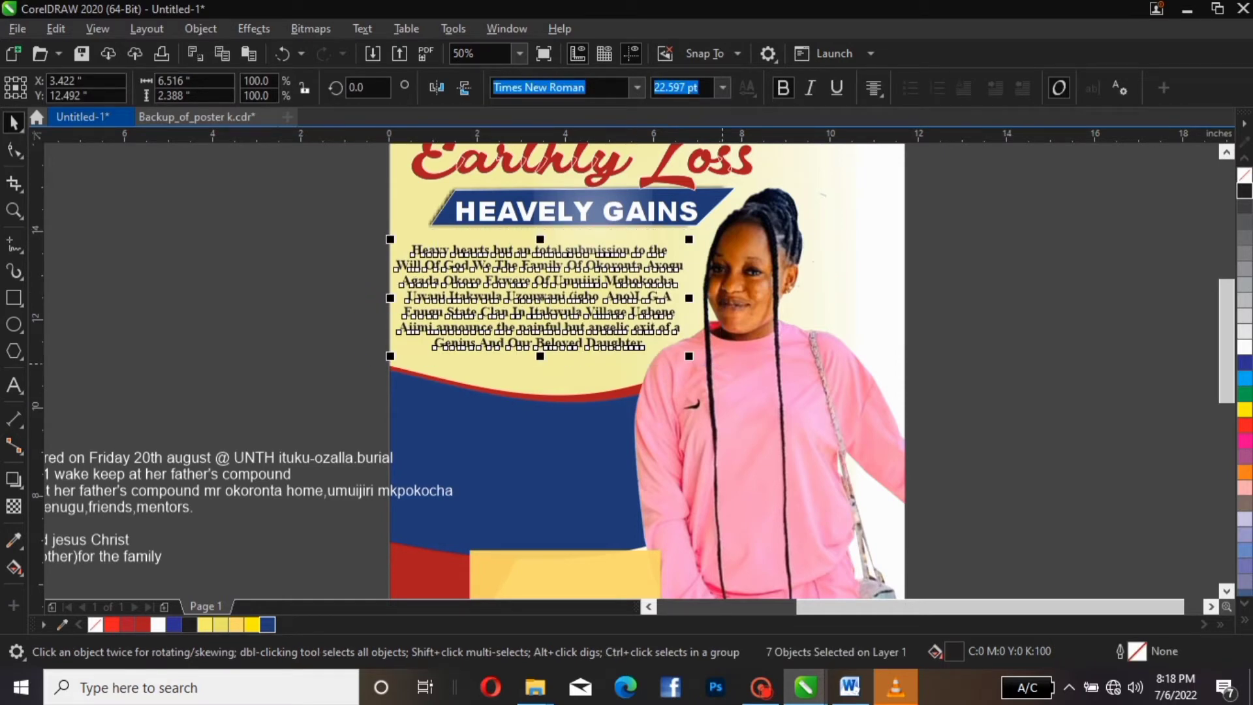
{"action": "key", "text": "Escape"}
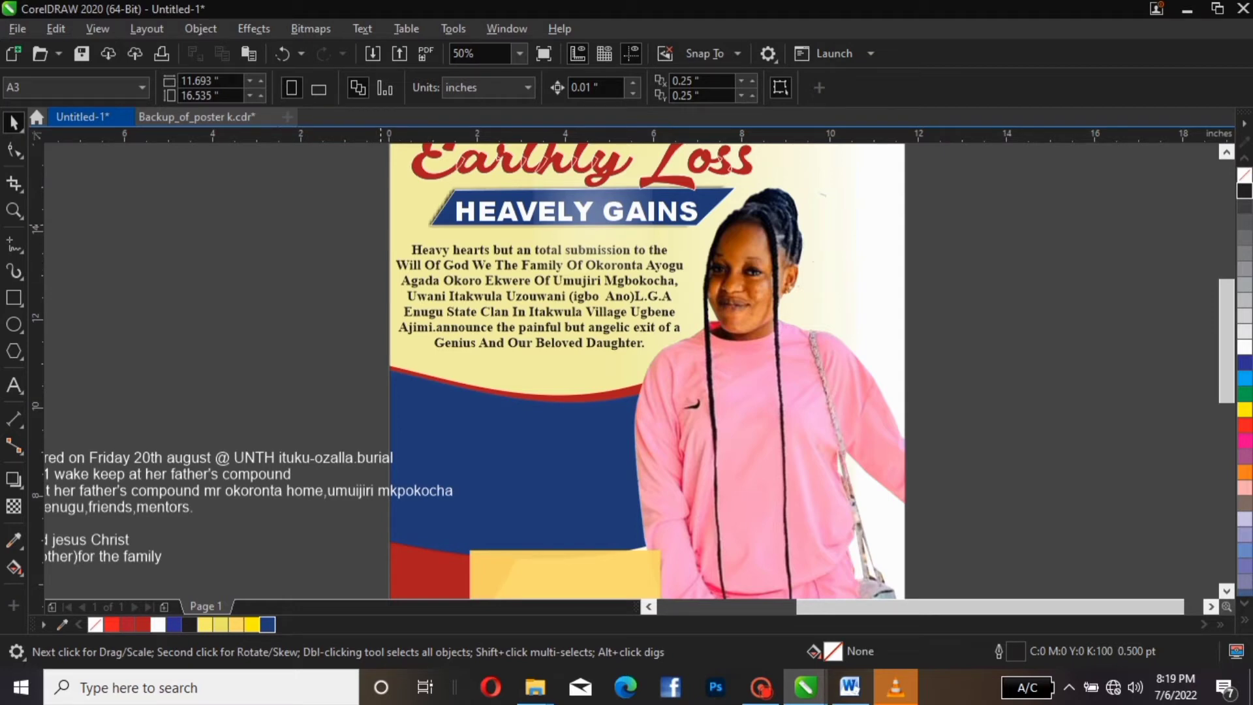
{"action": "left_click_drag", "start_coordinate": [380, 226], "coordinate": [679, 355]}
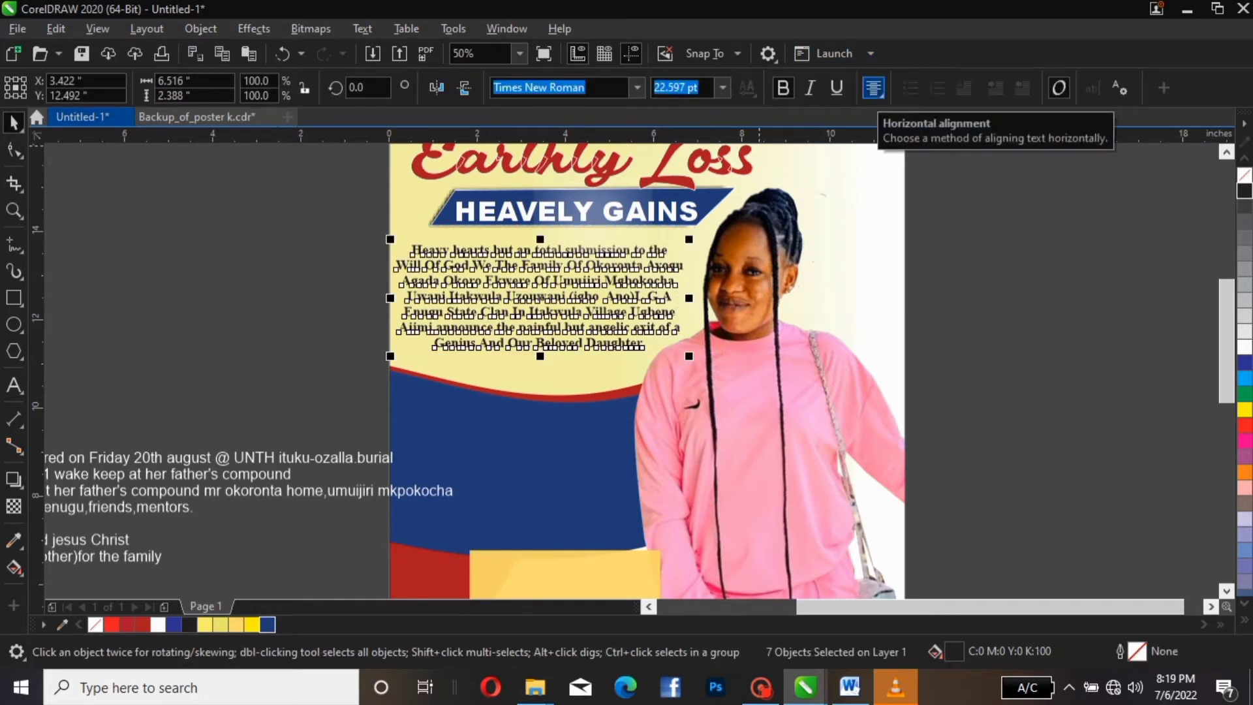
{"action": "left_click", "coordinate": [873, 86]}
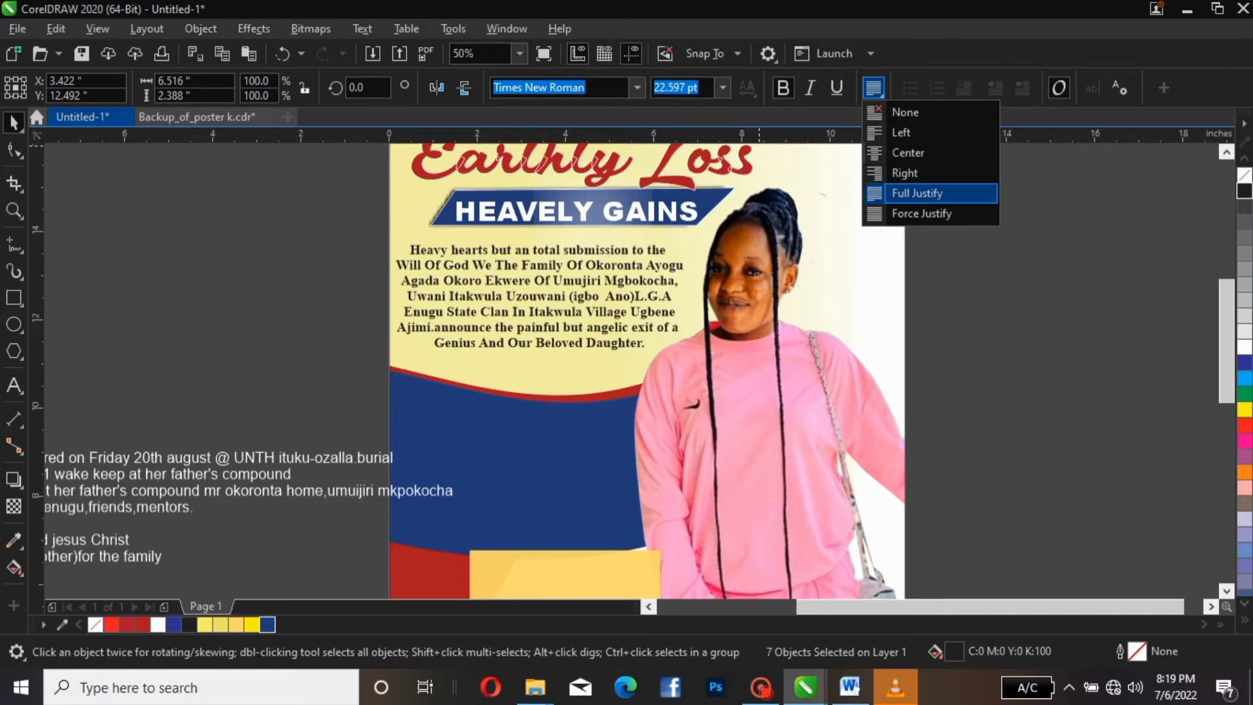
{"action": "left_click", "coordinate": [916, 192]}
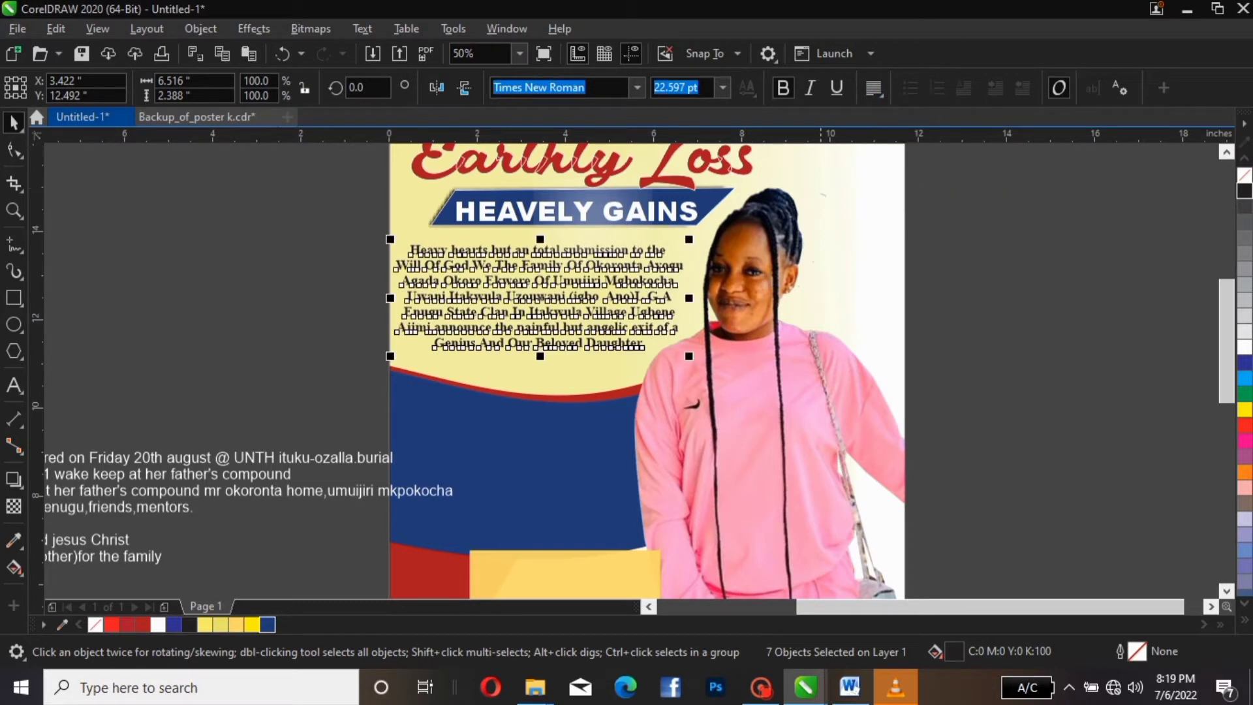
{"action": "key", "text": "Escape"}
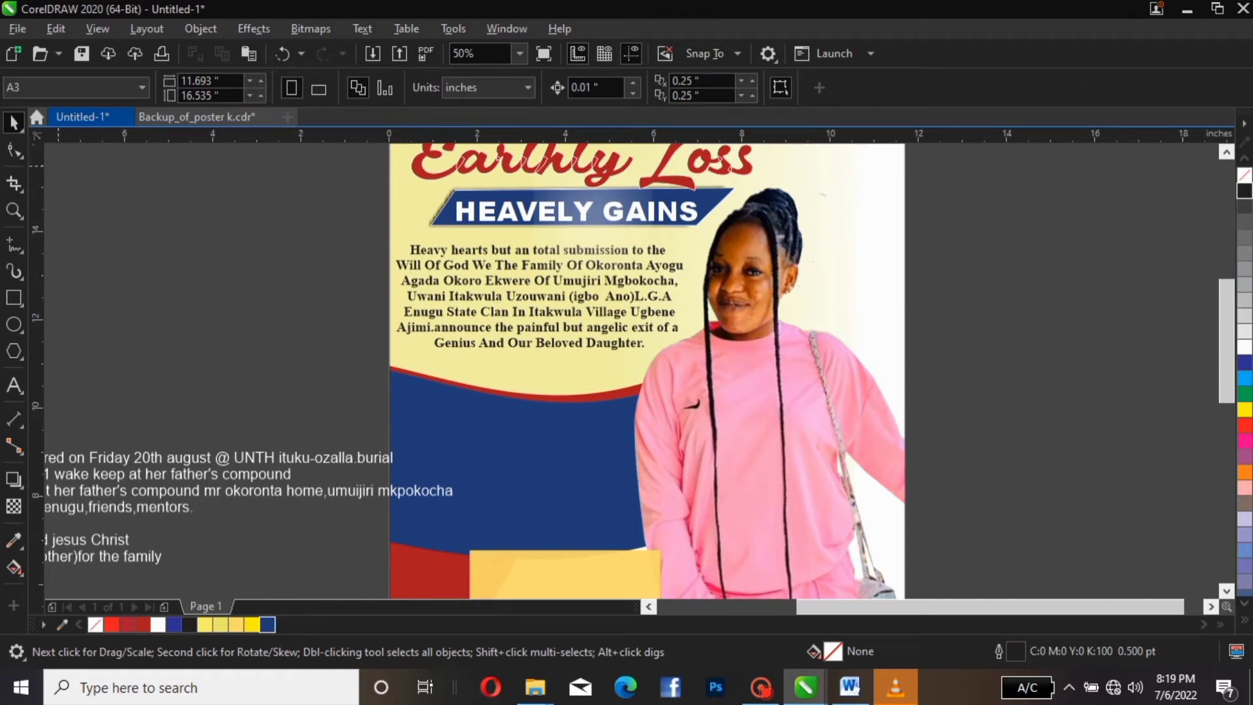
Place a vertical guide at the paragraph's left edge and nudge the Will Of God line right
{"action": "left_click_drag", "start_coordinate": [36, 264], "coordinate": [409, 220]}
{"action": "left_click", "coordinate": [400, 267]}
{"action": "left_click_drag", "start_coordinate": [397, 269], "coordinate": [397, 268]}
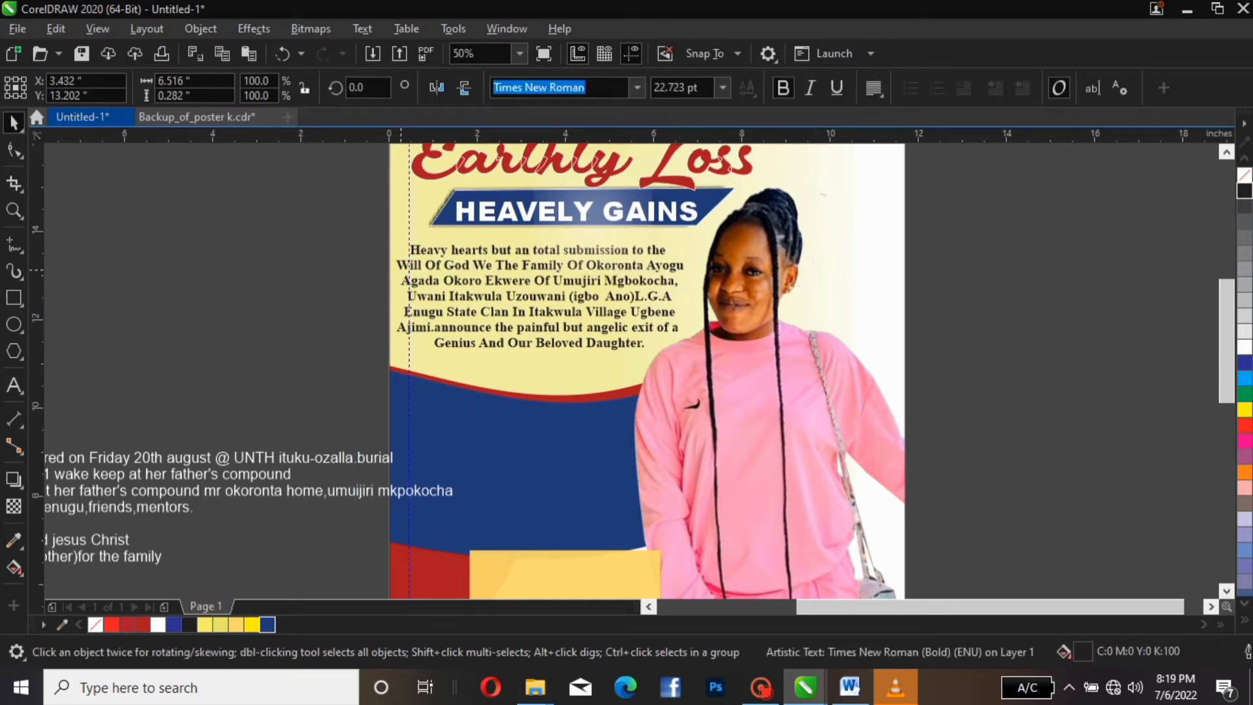
{"action": "key", "text": "Right"}
{"action": "key", "text": "Right"}
{"action": "key", "text": "Right"}
{"action": "key", "text": "Right"}
{"action": "key", "text": "Right"}
{"action": "key", "text": "Right"}
{"action": "key", "text": "Right"}
{"action": "key", "text": "Right"}
{"action": "key", "text": "Right"}
{"action": "key", "text": "Right"}
{"action": "key", "text": "Right"}
{"action": "key", "text": "Right"}
{"action": "key", "text": "Right"}
{"action": "key", "text": "Right"}
{"action": "key", "text": "Right"}
{"action": "key", "text": "Right"}
{"action": "key", "text": "Right"}
{"action": "key", "text": "Right"}
{"action": "key", "text": "Right"}
{"action": "key", "text": "Right"}
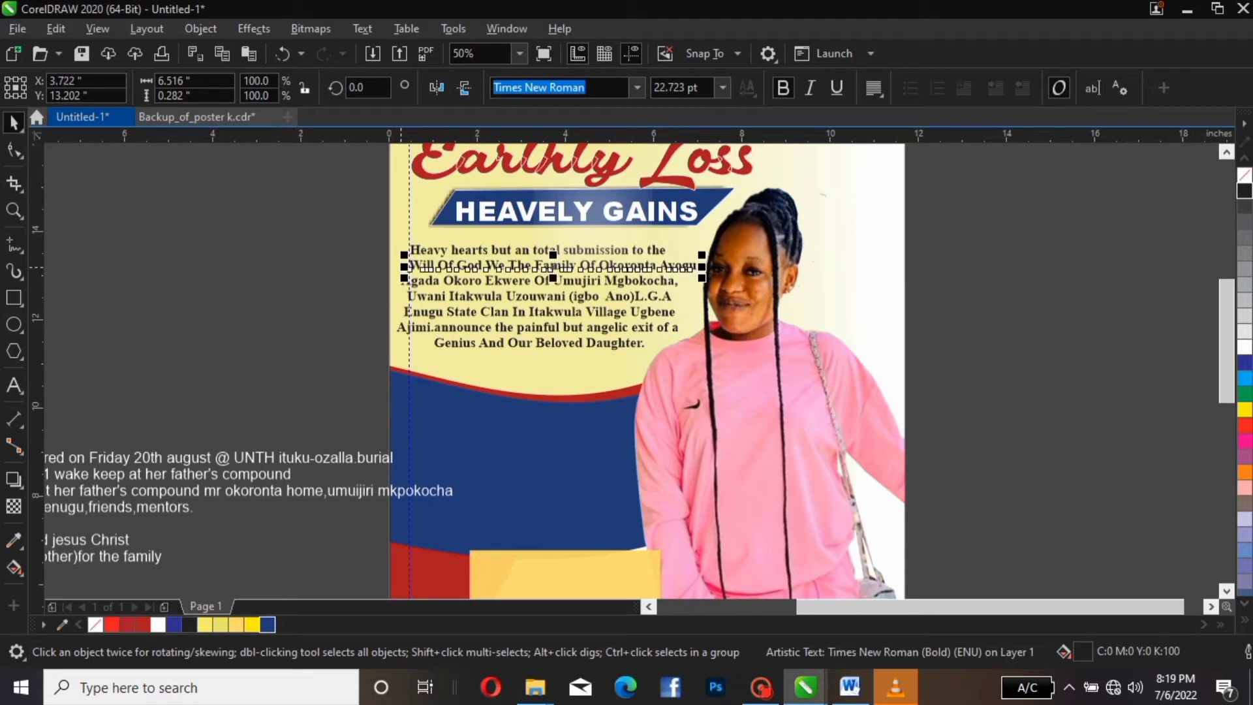
{"action": "key", "text": "Right"}
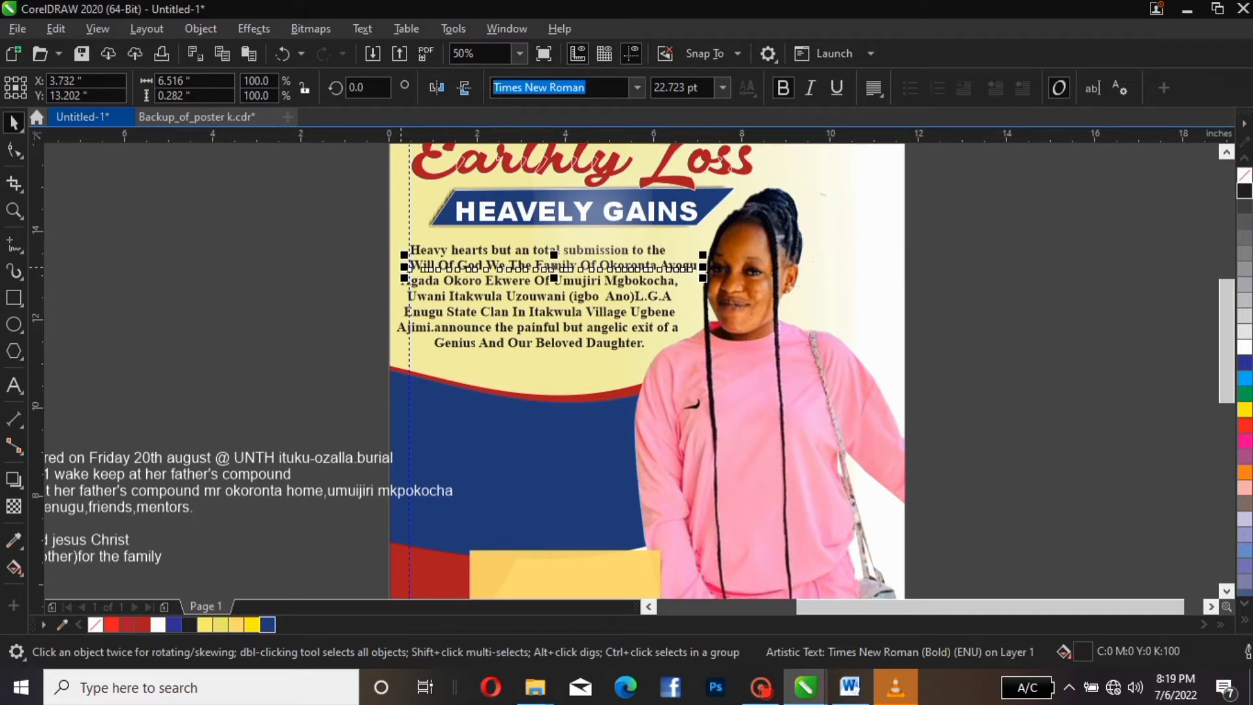
Lowercase Will, Of, We and The at the start of the second line
{"action": "key", "text": "Right"}
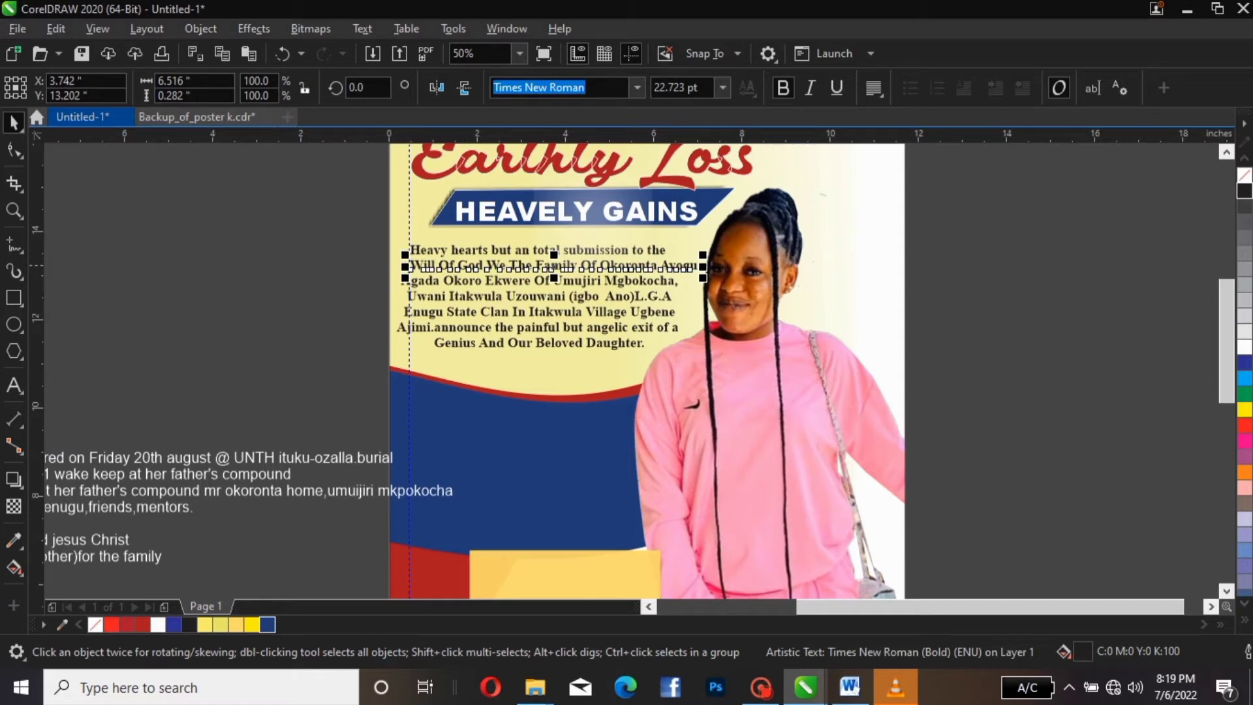
{"action": "left_click", "coordinate": [537, 269]}
{"action": "left_click", "coordinate": [503, 269]}
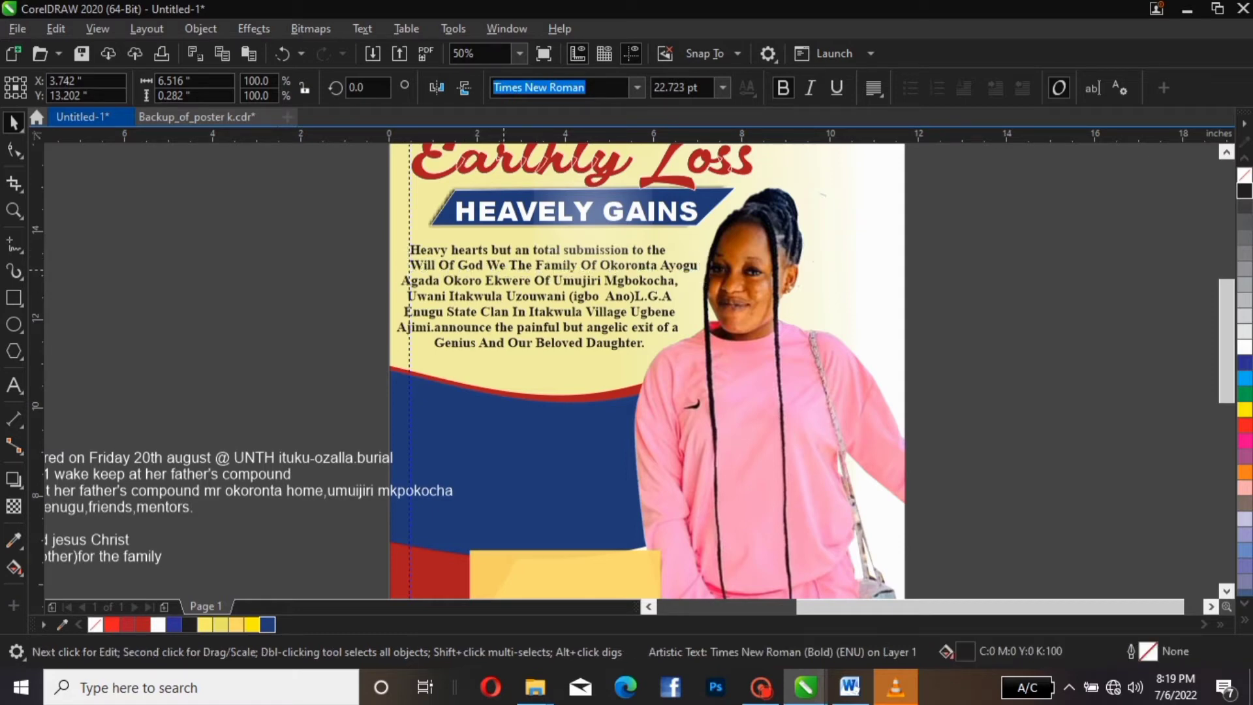
{"action": "left_click", "coordinate": [501, 265]}
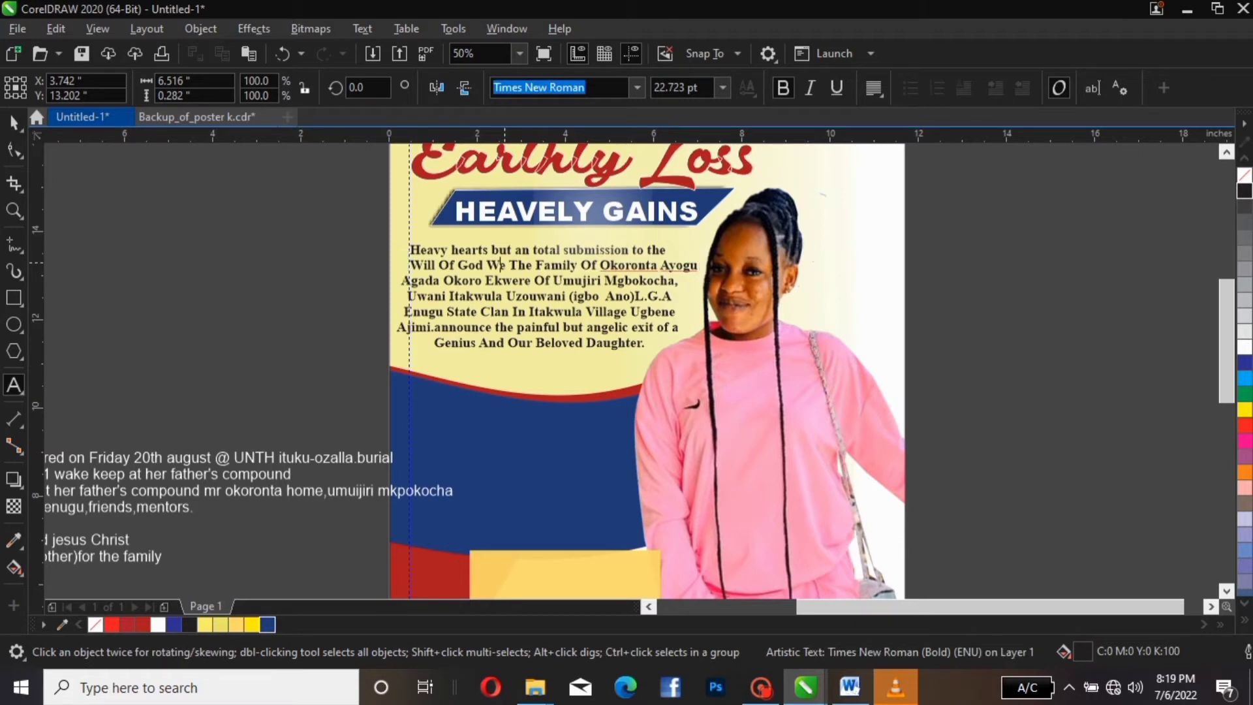
{"action": "key", "text": "BackSpace"}
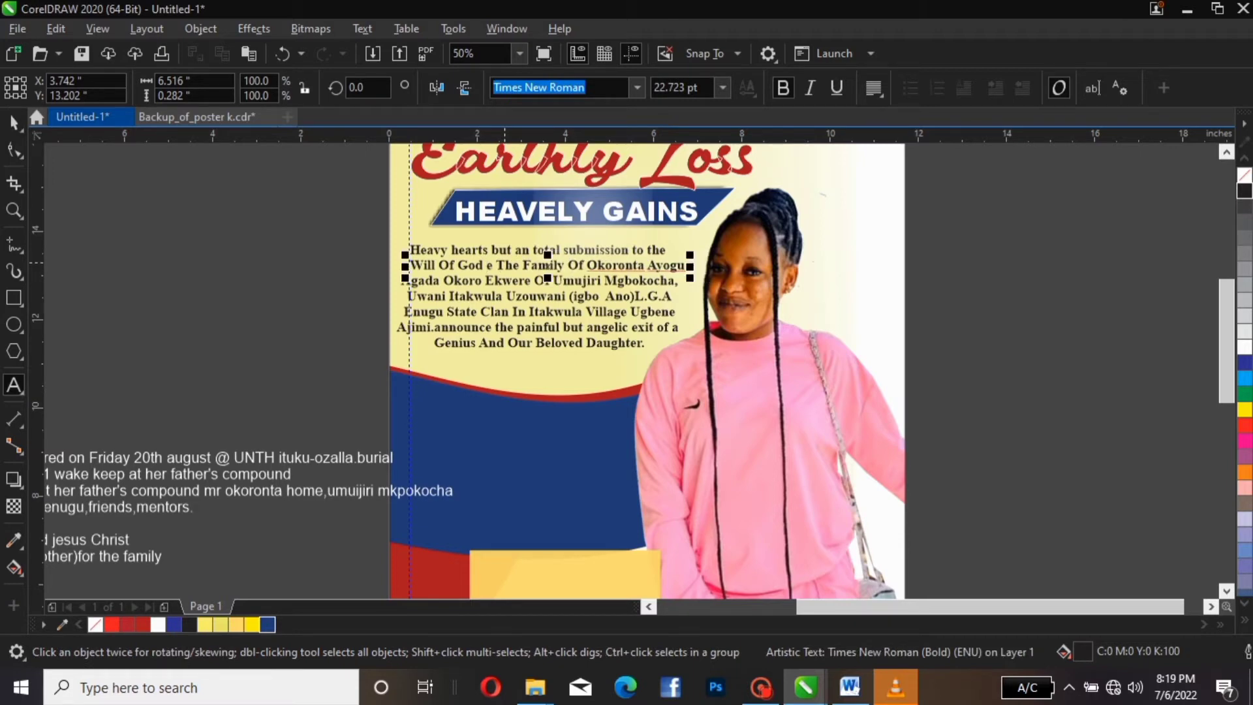
{"action": "type", "text": "w"}
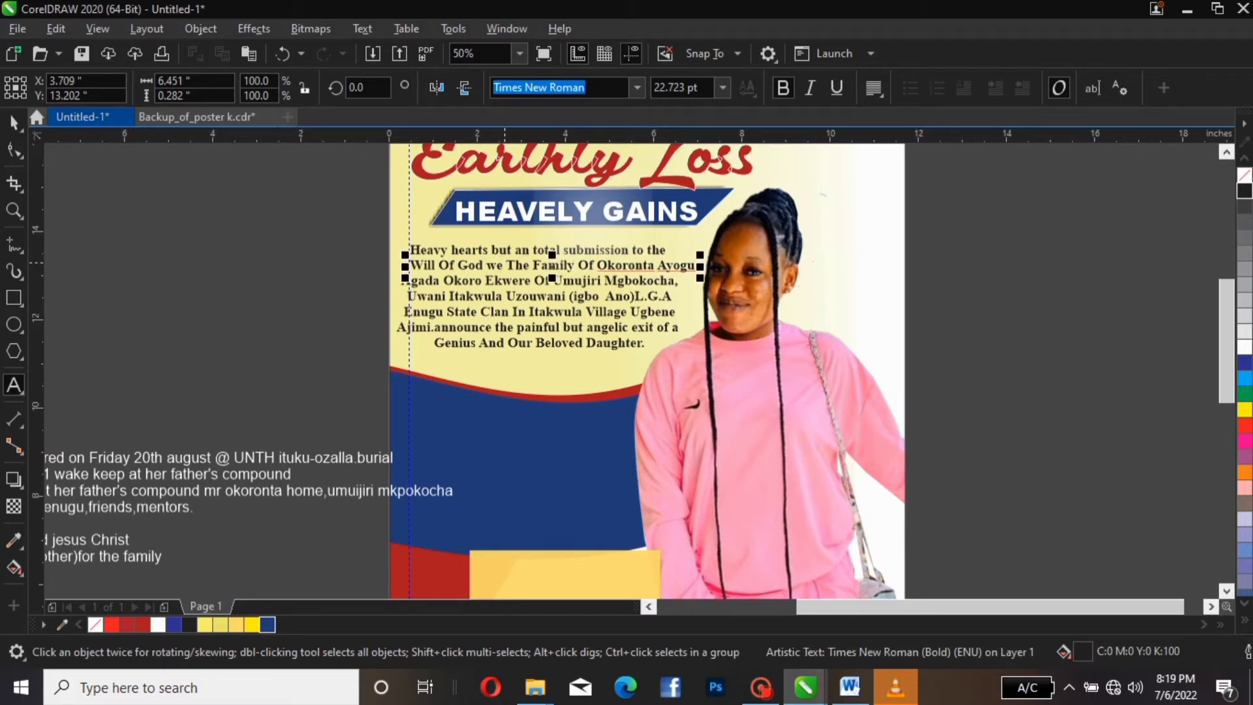
{"action": "key", "text": "Right"}
{"action": "key", "text": "Right"}
{"action": "key", "text": "Right"}
{"action": "key", "text": "BackSpace"}
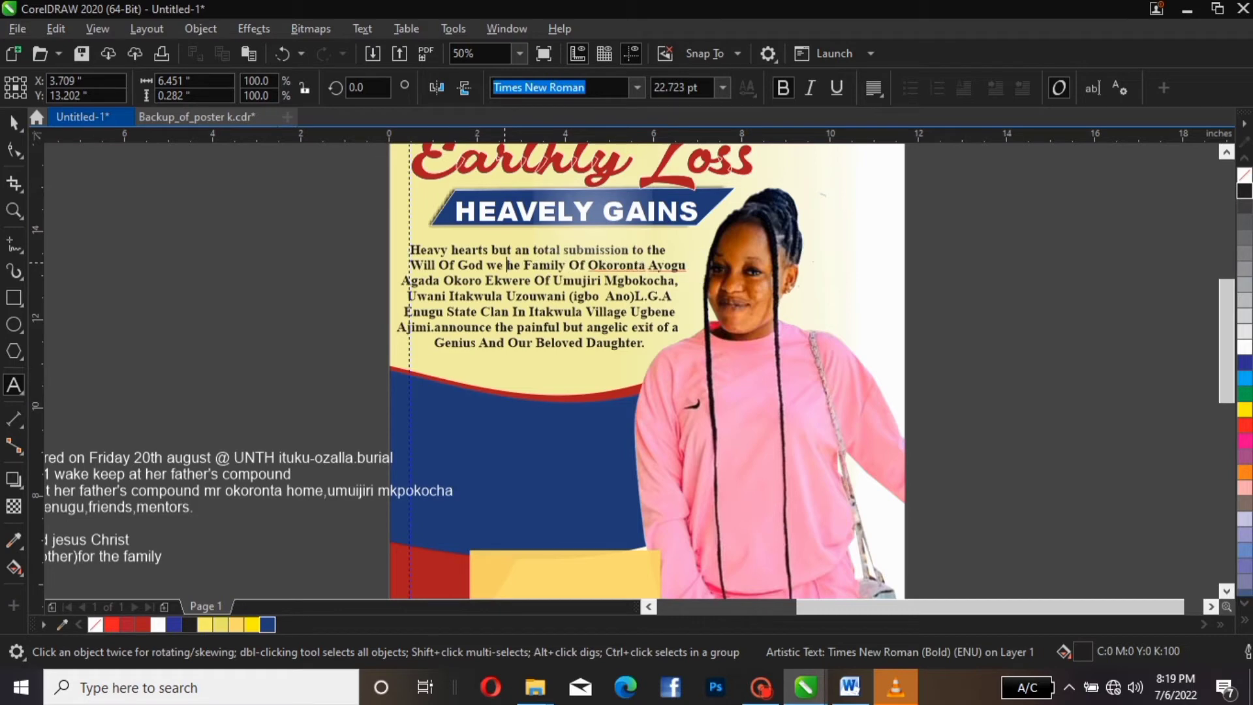
{"action": "type", "text": "t"}
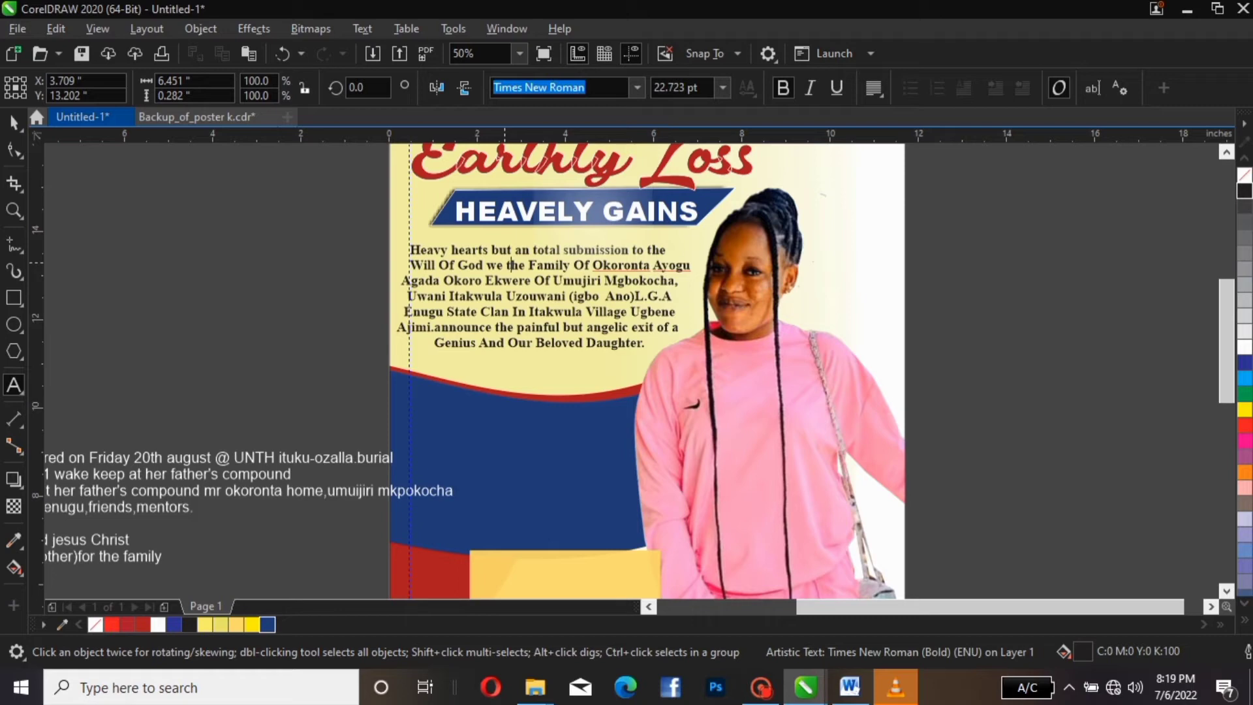
{"action": "key", "text": "Left"}
{"action": "key", "text": "Left"}
{"action": "key", "text": "Left"}
{"action": "key", "text": "Left"}
{"action": "key", "text": "Left"}
{"action": "key", "text": "Left"}
{"action": "key", "text": "Left"}
{"action": "key", "text": "Left"}
{"action": "key", "text": "Left"}
{"action": "key", "text": "BackSpace"}
{"action": "key", "text": "BackSpace"}
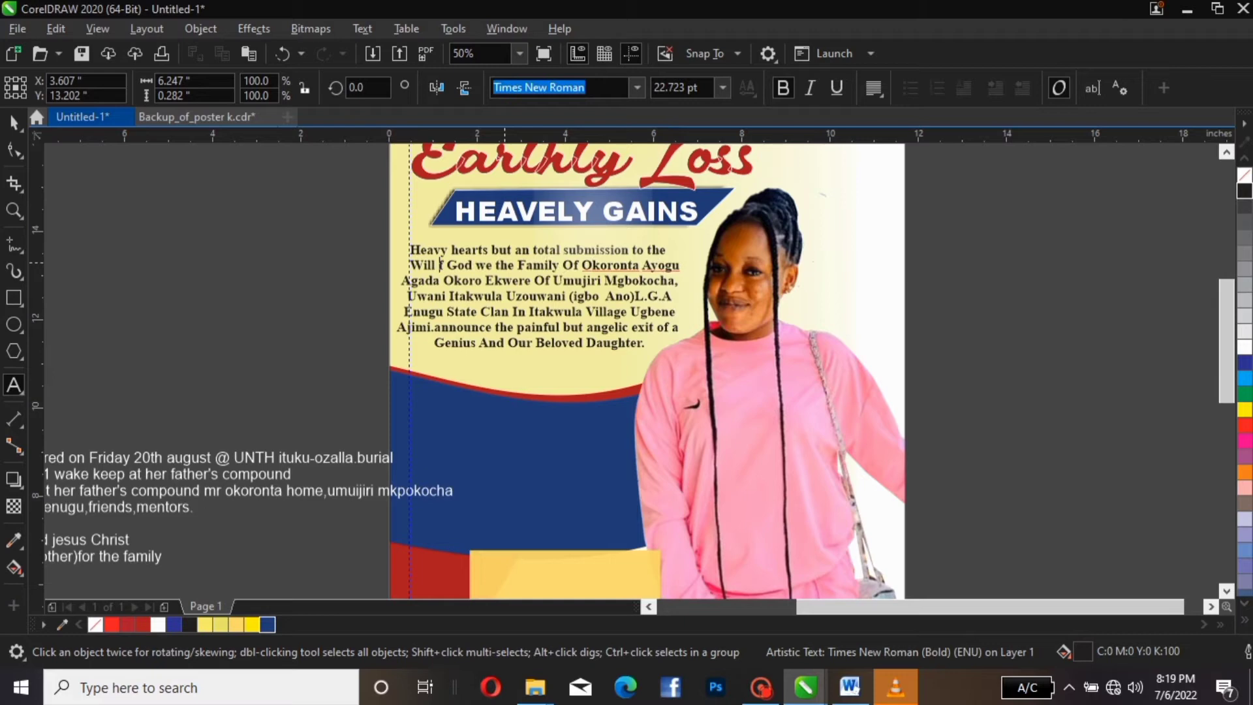
{"action": "type", "text": "of"}
{"action": "key", "text": "Left"}
{"action": "key", "text": "Left"}
{"action": "key", "text": "Left"}
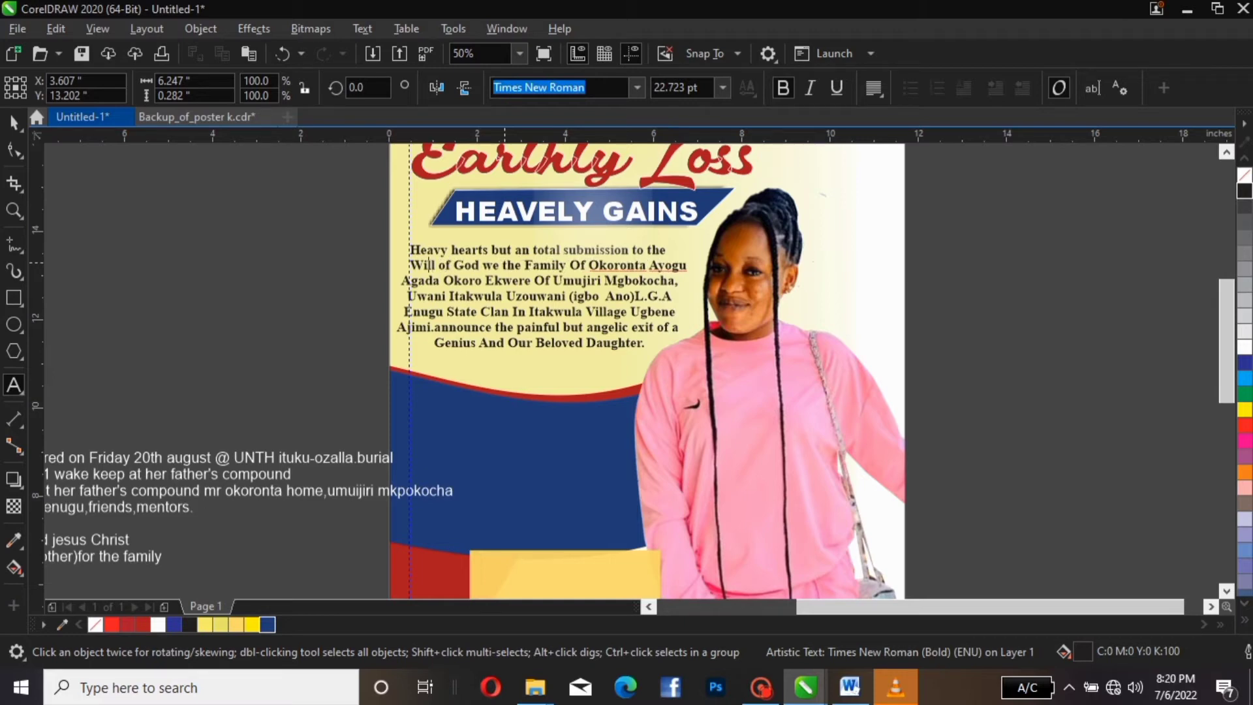
{"action": "key", "text": "BackSpace"}
{"action": "key", "text": "BackSpace"}
{"action": "type", "text": "w"}
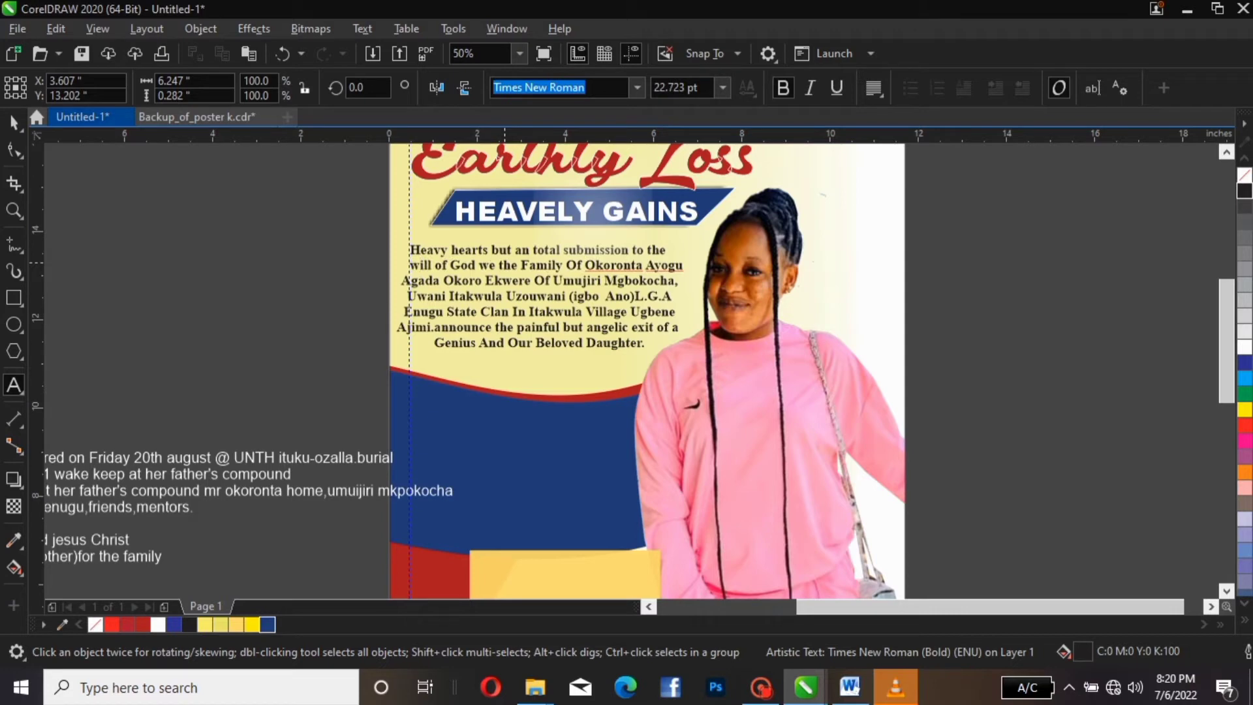
{"action": "left_click", "coordinate": [651, 254]}
{"action": "left_click", "coordinate": [581, 260]}
{"action": "key", "text": "Delete"}
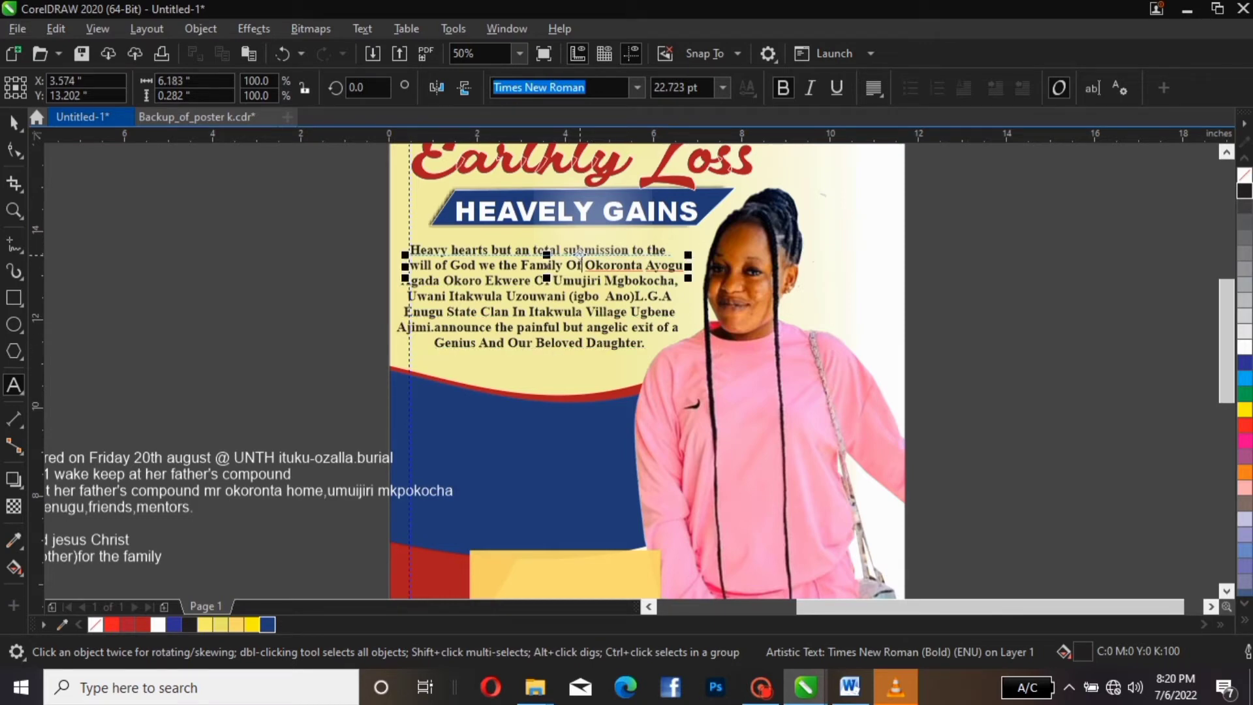
{"action": "key", "text": "Left"}
{"action": "key", "text": "BackSpace"}
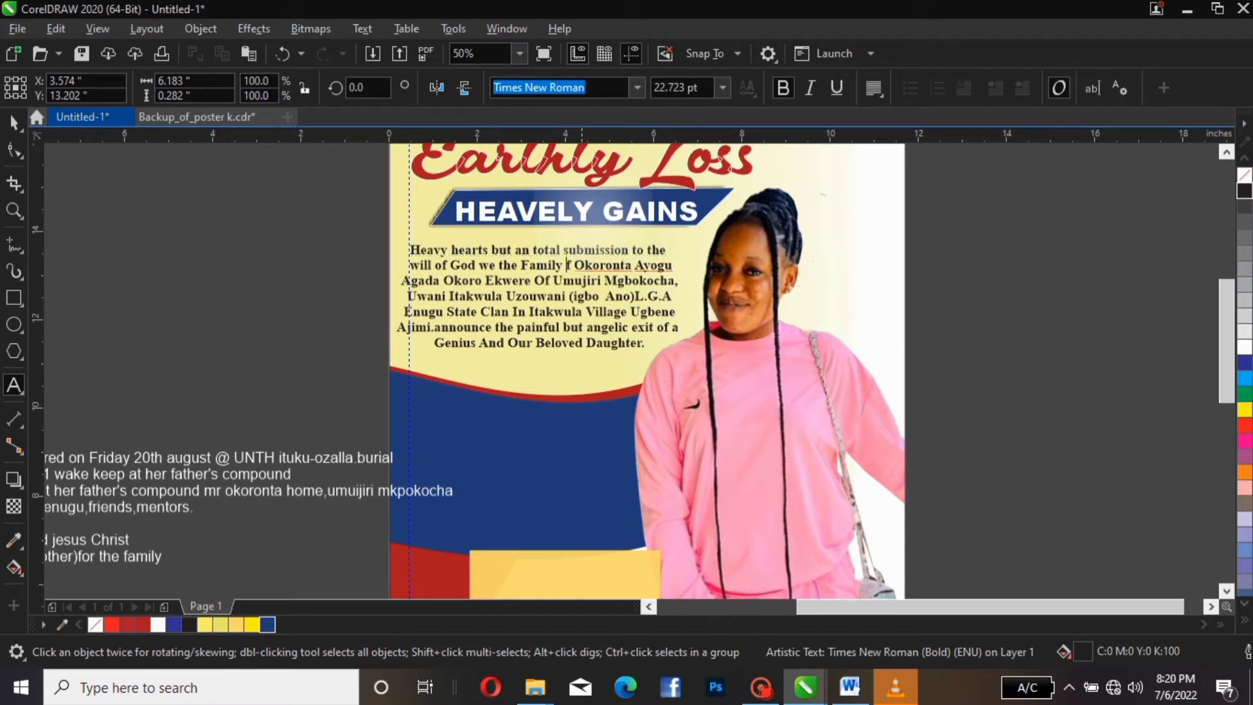
{"action": "type", "text": "o"}
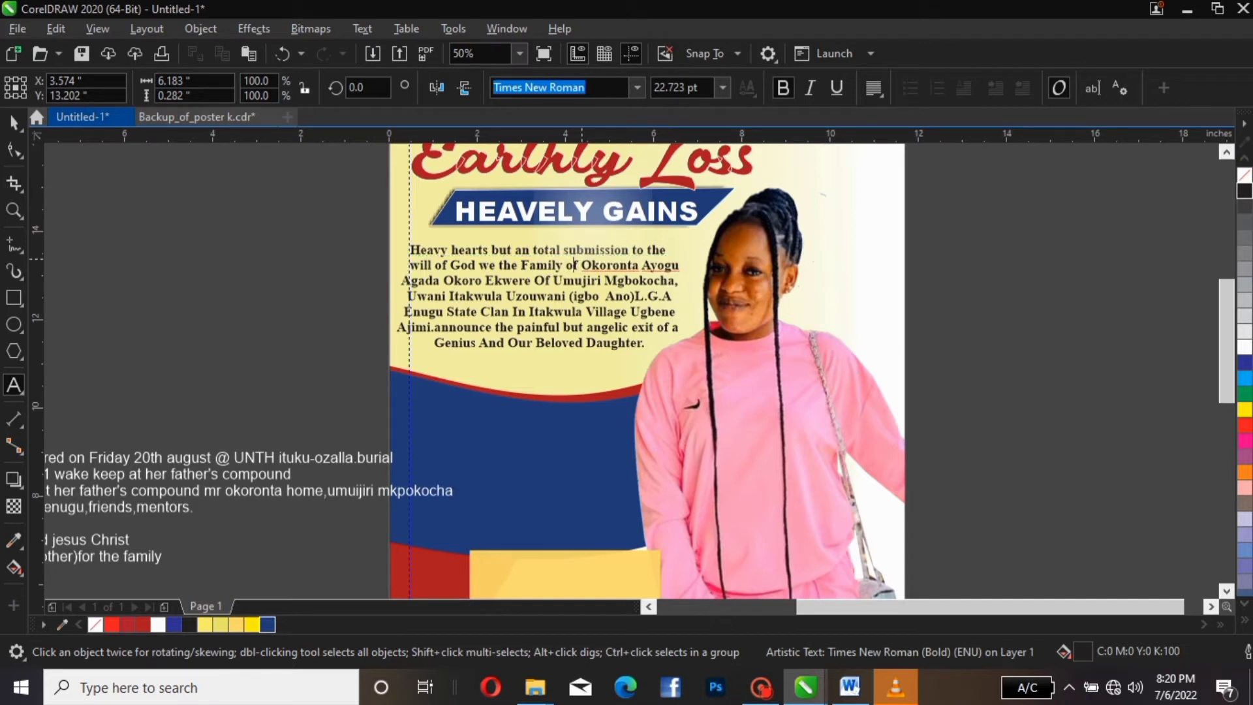
{"action": "key", "text": "Escape"}
{"action": "left_click", "coordinate": [541, 280]}
{"action": "left_click", "coordinate": [550, 280]}
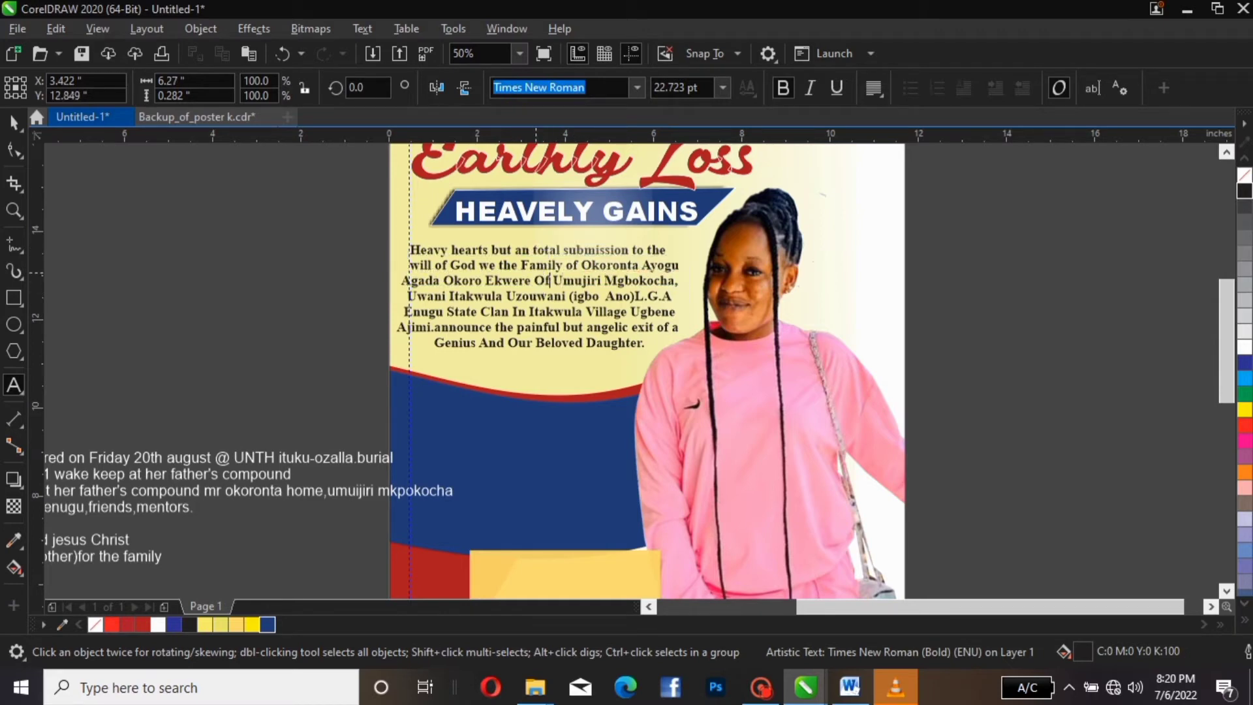
{"action": "key", "text": "BackSpace"}
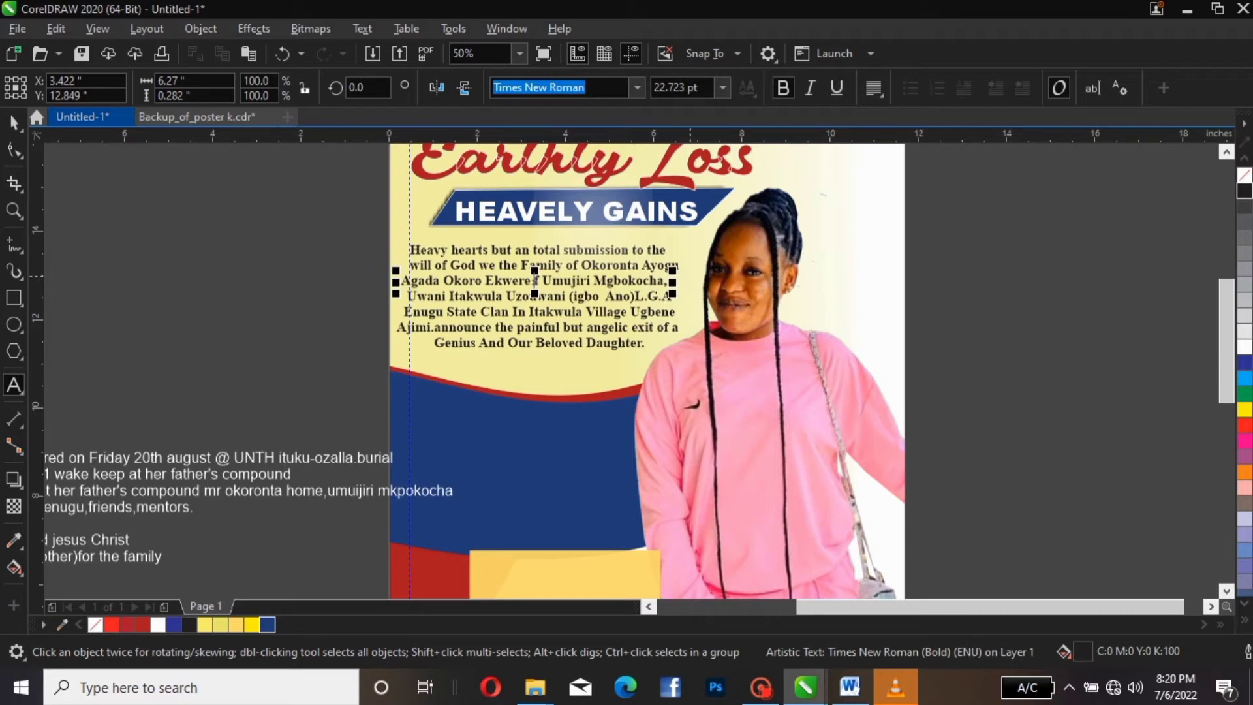
{"action": "key", "text": "Right"}
{"action": "key", "text": "Right"}
{"action": "key", "text": "Right"}
{"action": "key", "text": "Right"}
{"action": "key", "text": "Right"}
{"action": "key", "text": "Right"}
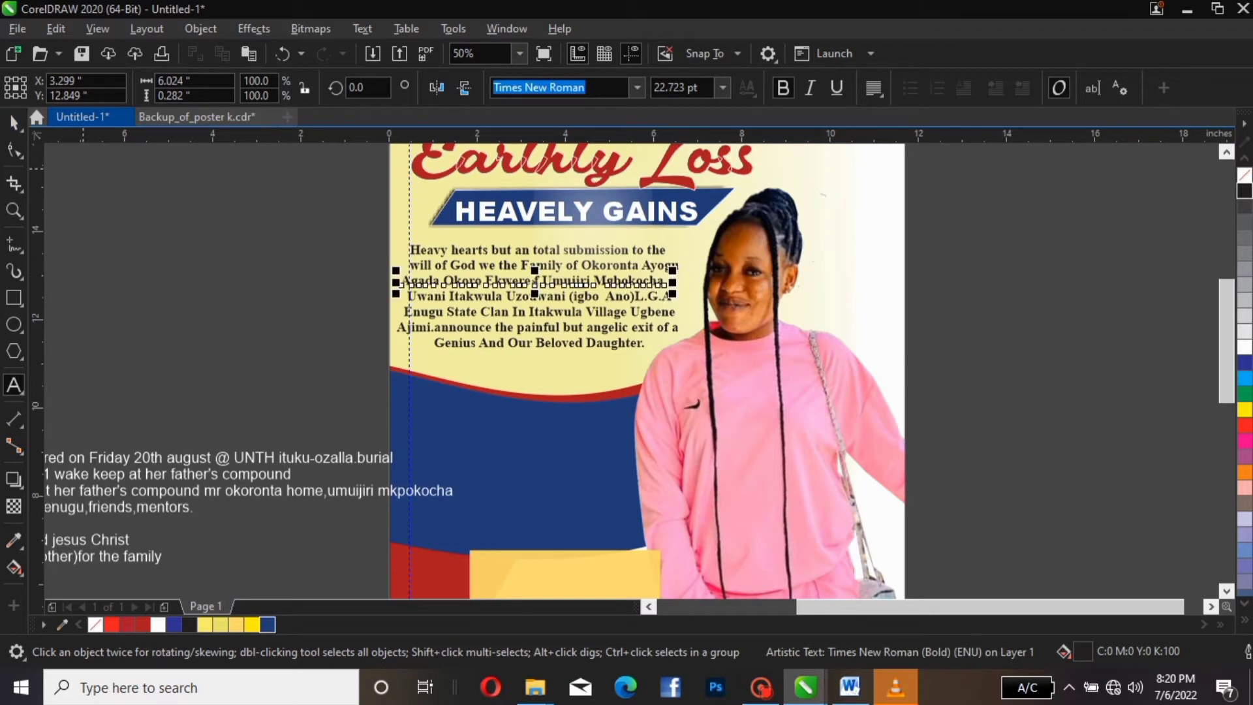
{"action": "key", "text": "ctrl+space"}
{"action": "key", "text": "Right"}
{"action": "key", "text": "Right"}
{"action": "key", "text": "Right"}
{"action": "key", "text": "Right"}
{"action": "key", "text": "Right"}
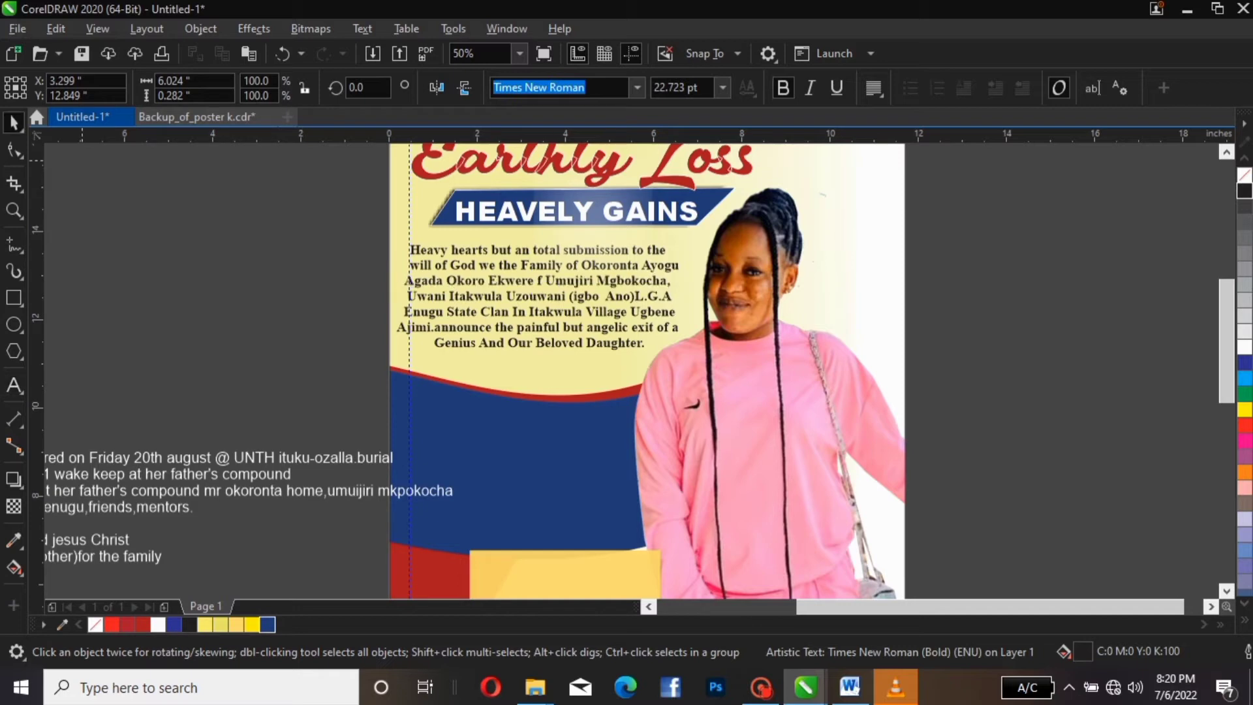
{"action": "key", "text": "Right"}
{"action": "key", "text": "Right"}
{"action": "key", "text": "Right"}
{"action": "key", "text": "Right"}
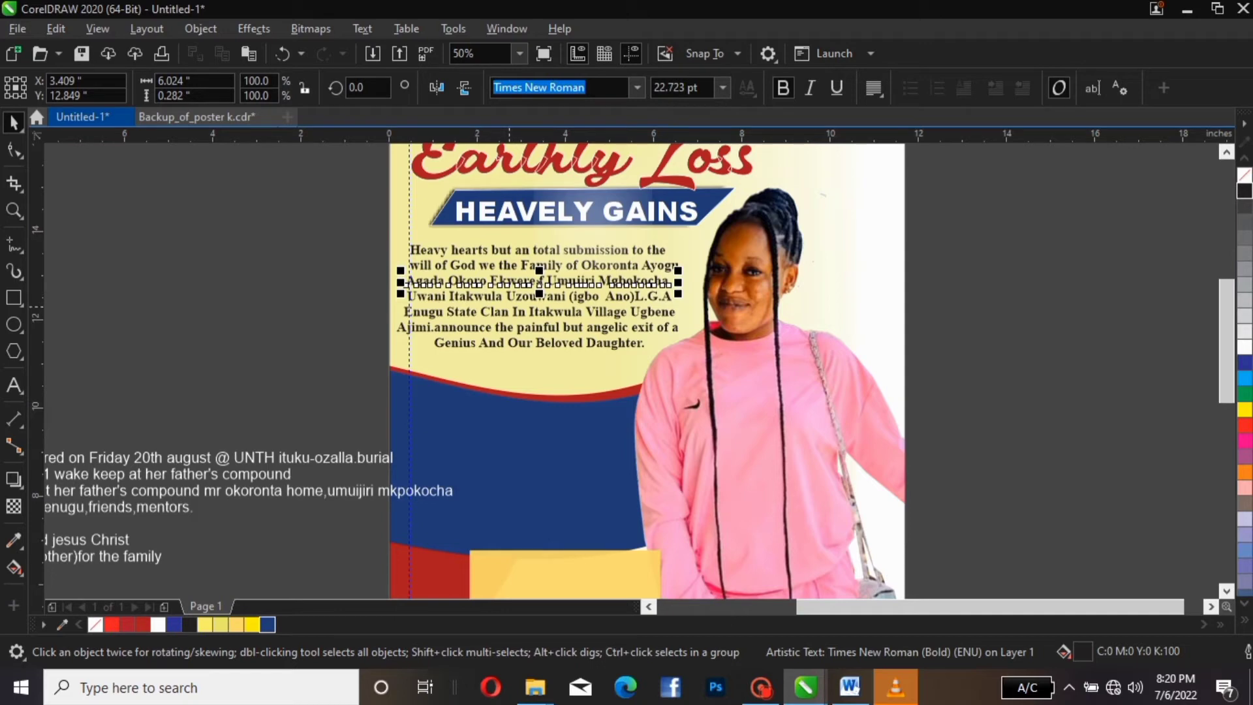
{"action": "left_click", "coordinate": [508, 301]}
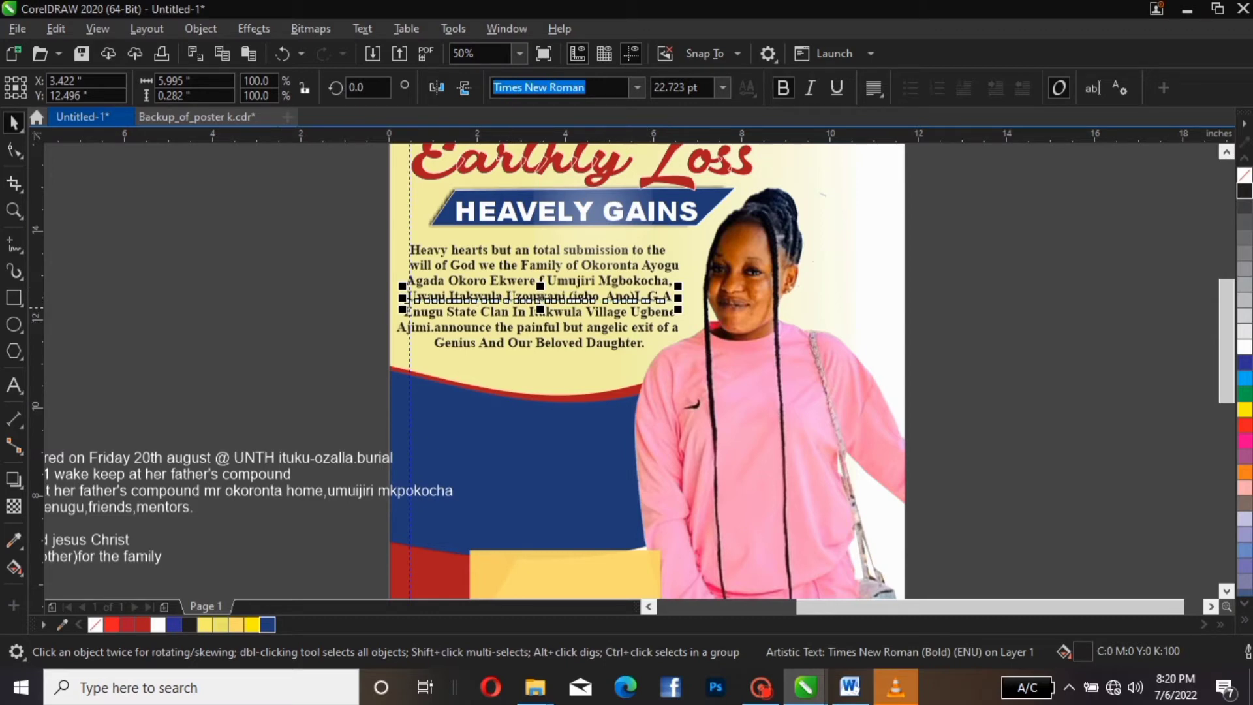
{"action": "left_click", "coordinate": [554, 301]}
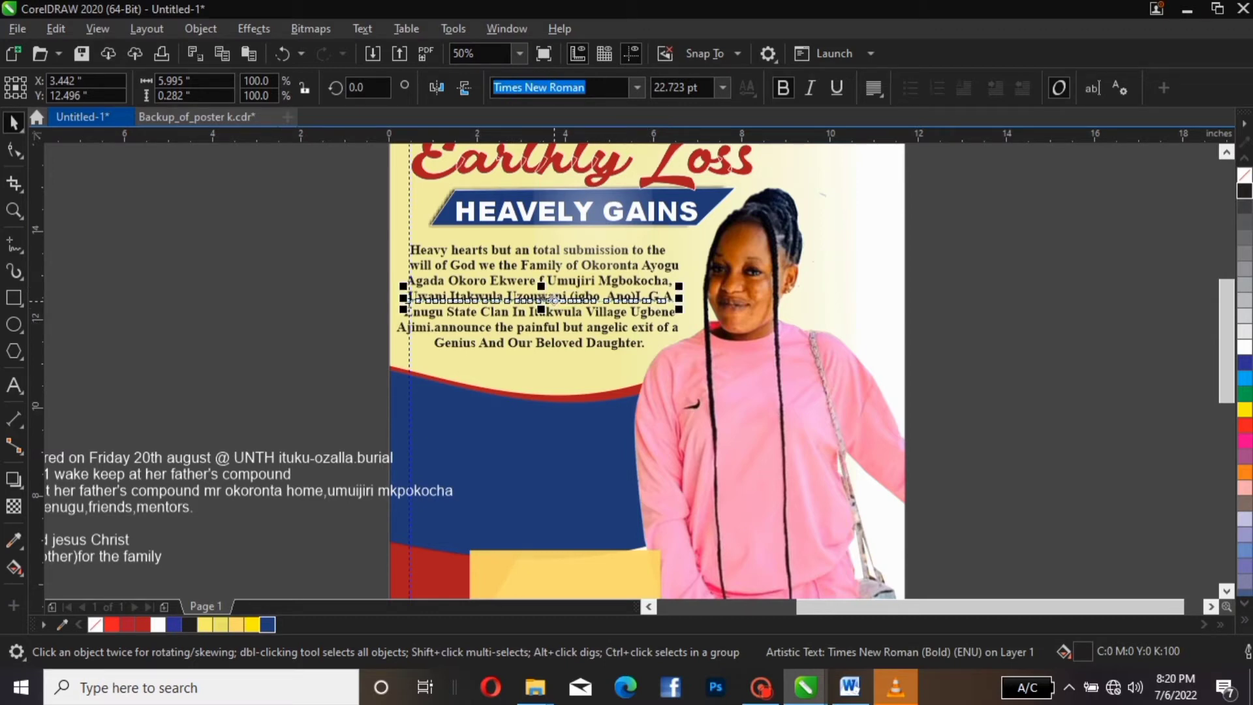
{"action": "left_click", "coordinate": [554, 301]}
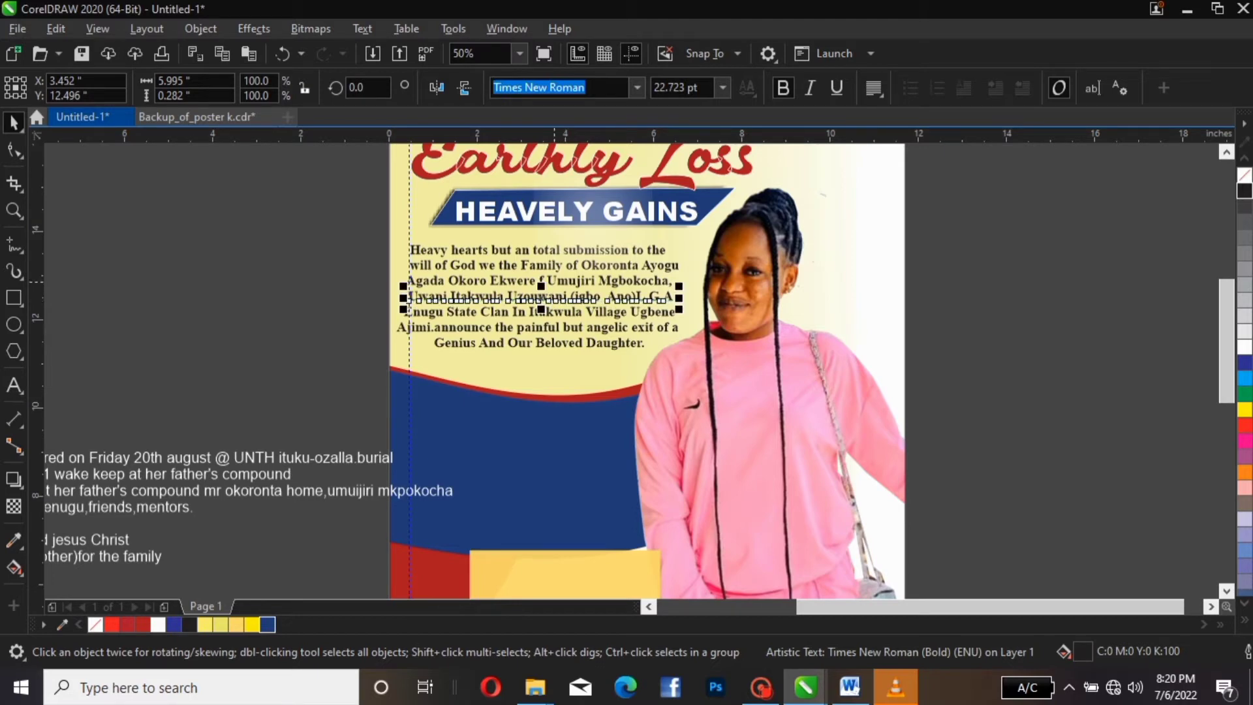
{"action": "left_click", "coordinate": [554, 282]}
{"action": "key", "text": "Right"}
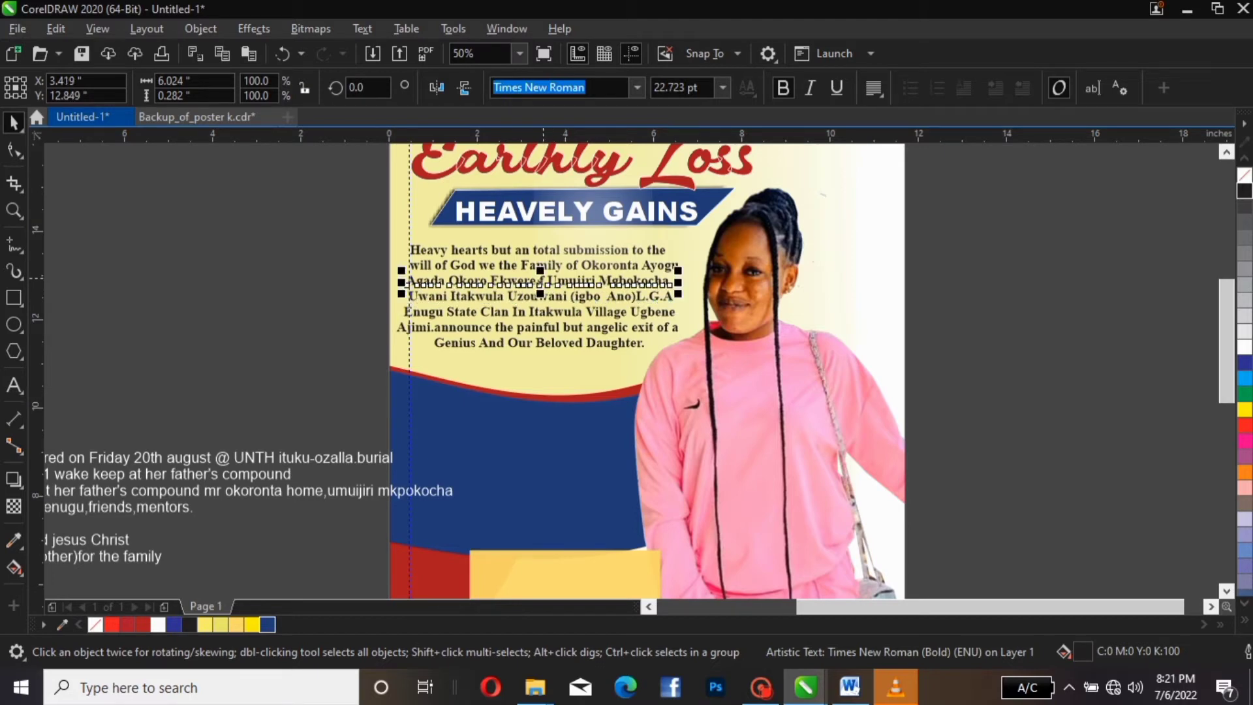
Nudge the Enugu State Clan and Ajimi.announce lines right to re-centre them
{"action": "left_click", "coordinate": [456, 312]}
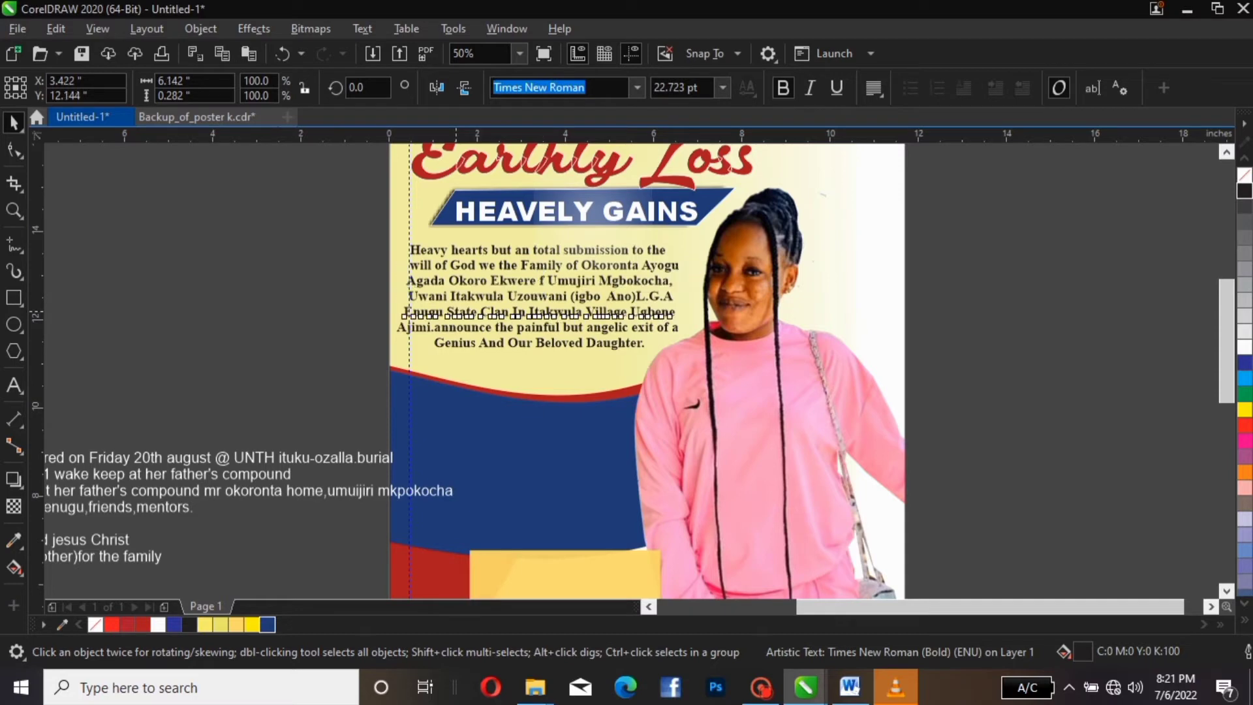
{"action": "key", "text": "Right"}
{"action": "key", "text": "Right"}
{"action": "key", "text": "Right"}
{"action": "key", "text": "Right"}
{"action": "key", "text": "Right"}
{"action": "key", "text": "Right"}
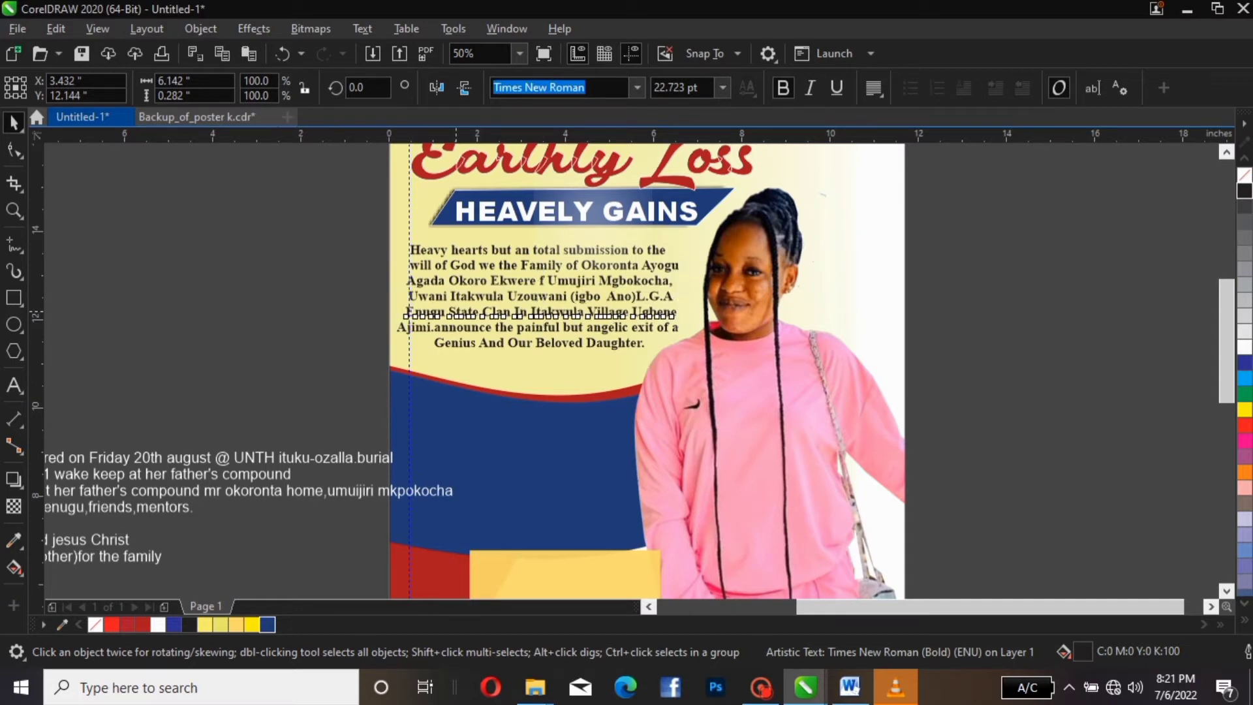
{"action": "key", "text": "Right"}
{"action": "key", "text": "Right"}
{"action": "key", "text": "Right"}
{"action": "key", "text": "Right"}
{"action": "key", "text": "Right"}
{"action": "key", "text": "Right"}
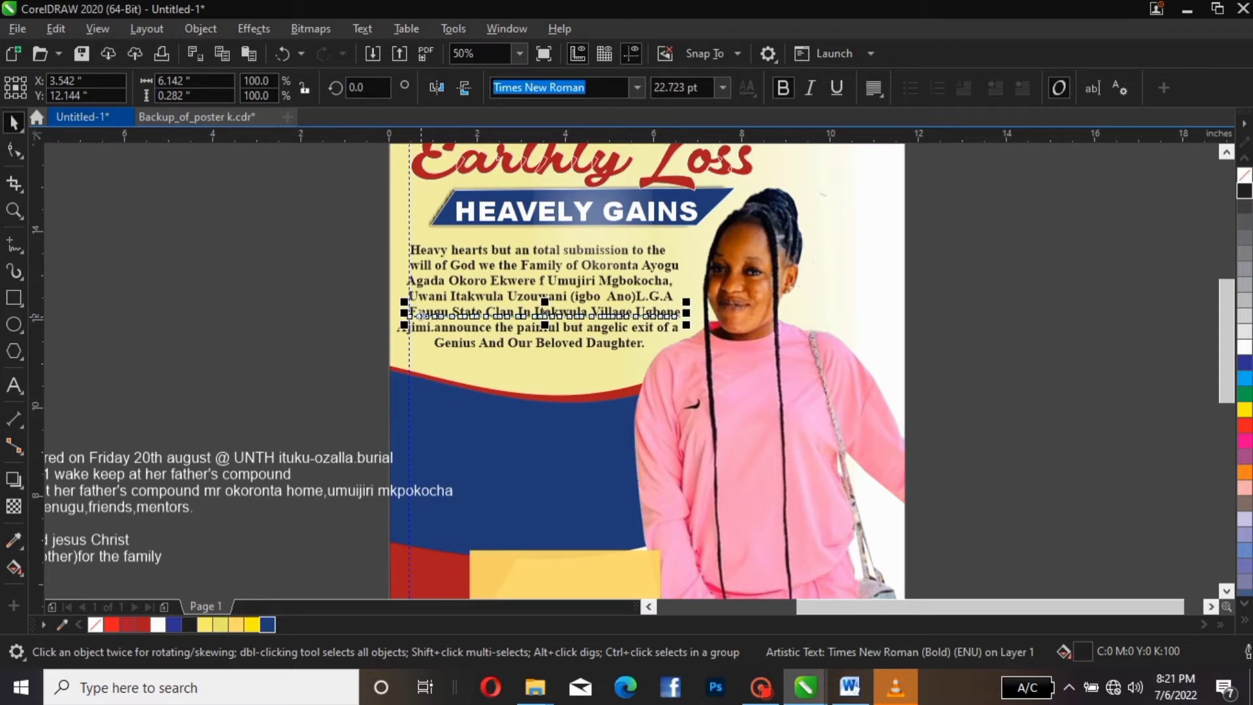
{"action": "left_click", "coordinate": [420, 330]}
{"action": "key", "text": "Right"}
{"action": "key", "text": "Right"}
{"action": "key", "text": "Right"}
{"action": "key", "text": "Right"}
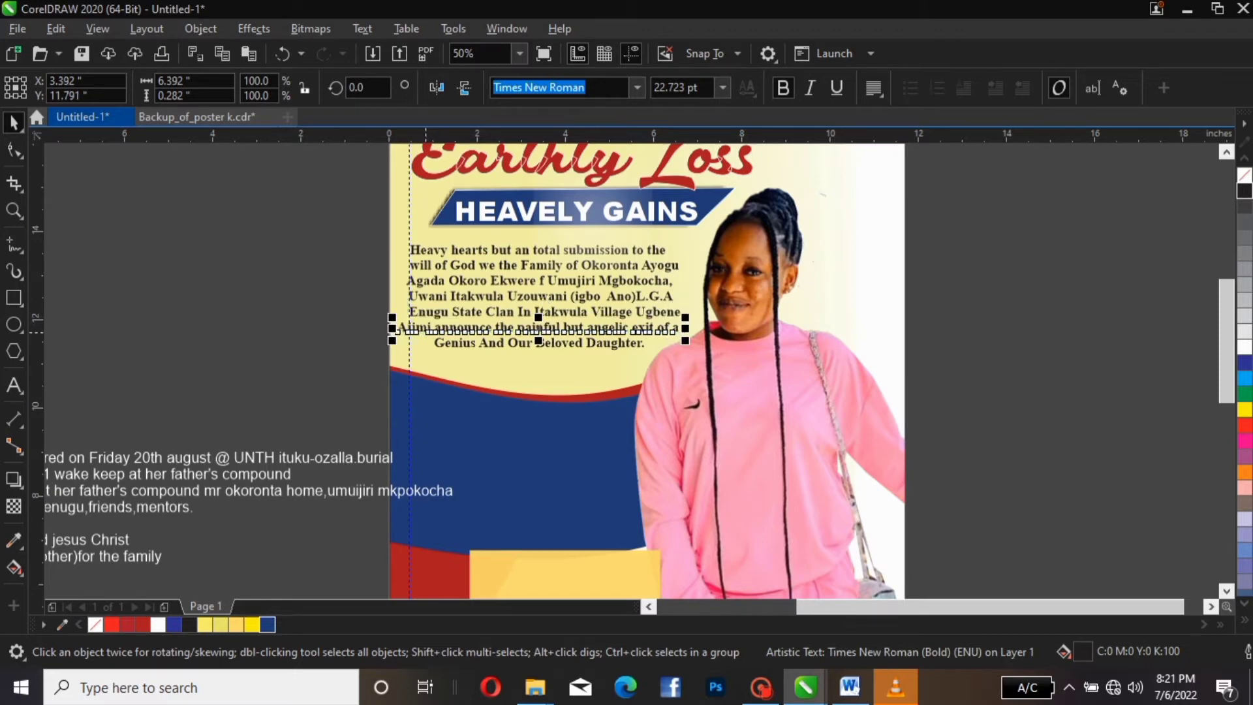
{"action": "key", "text": "Right"}
{"action": "key", "text": "Right"}
{"action": "key", "text": "Right"}
{"action": "key", "text": "Right"}
{"action": "key", "text": "Right"}
{"action": "key", "text": "Right"}
{"action": "key", "text": "Right"}
{"action": "key", "text": "Right"}
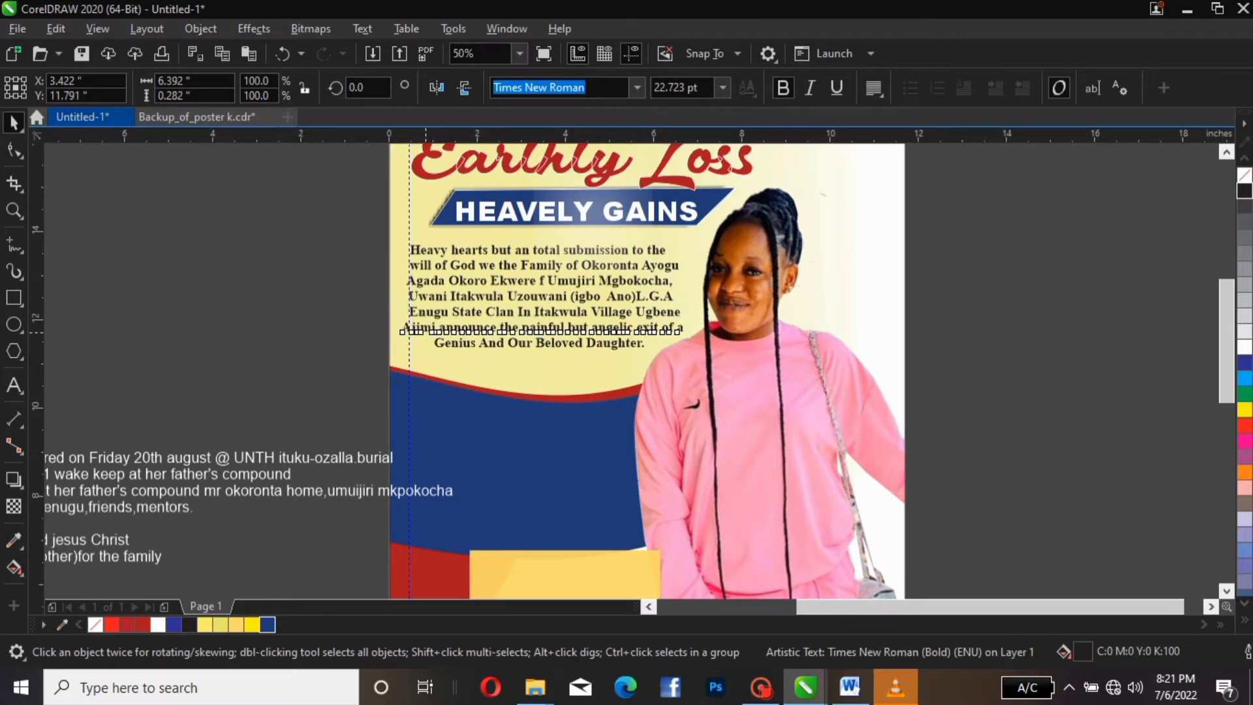
{"action": "key", "text": "Right"}
{"action": "key", "text": "Right"}
{"action": "key", "text": "Right"}
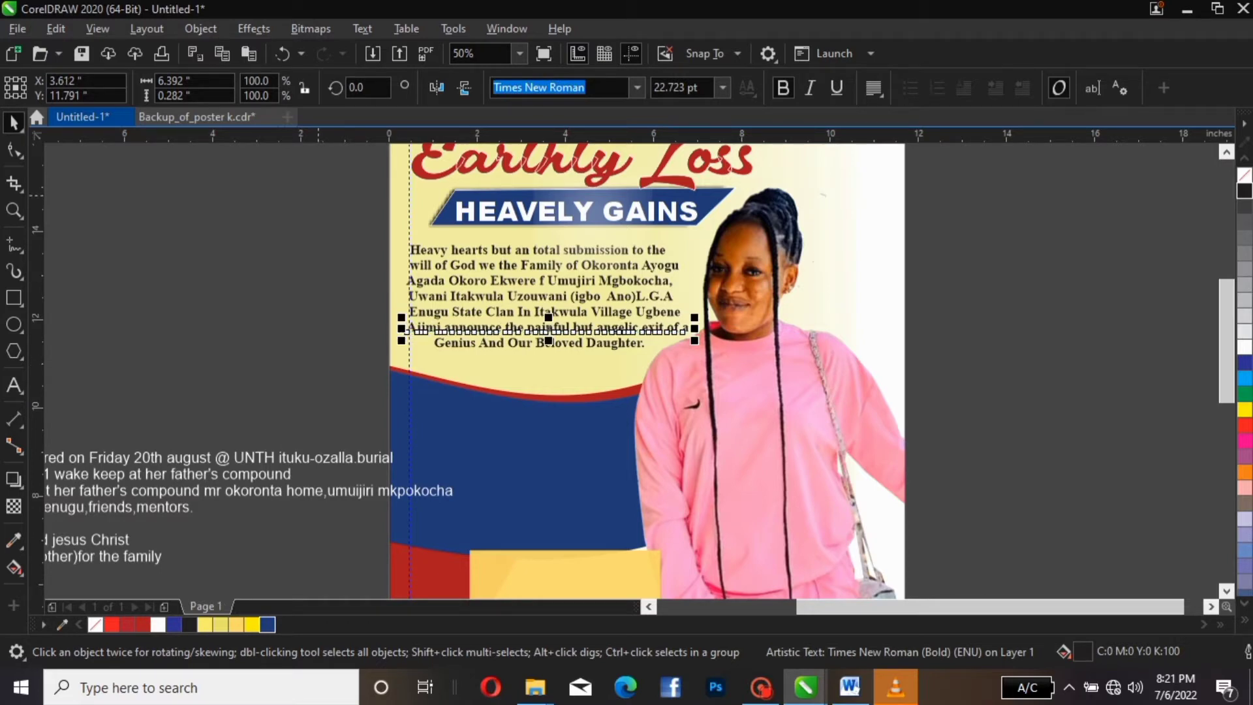
{"action": "key", "text": "Escape"}
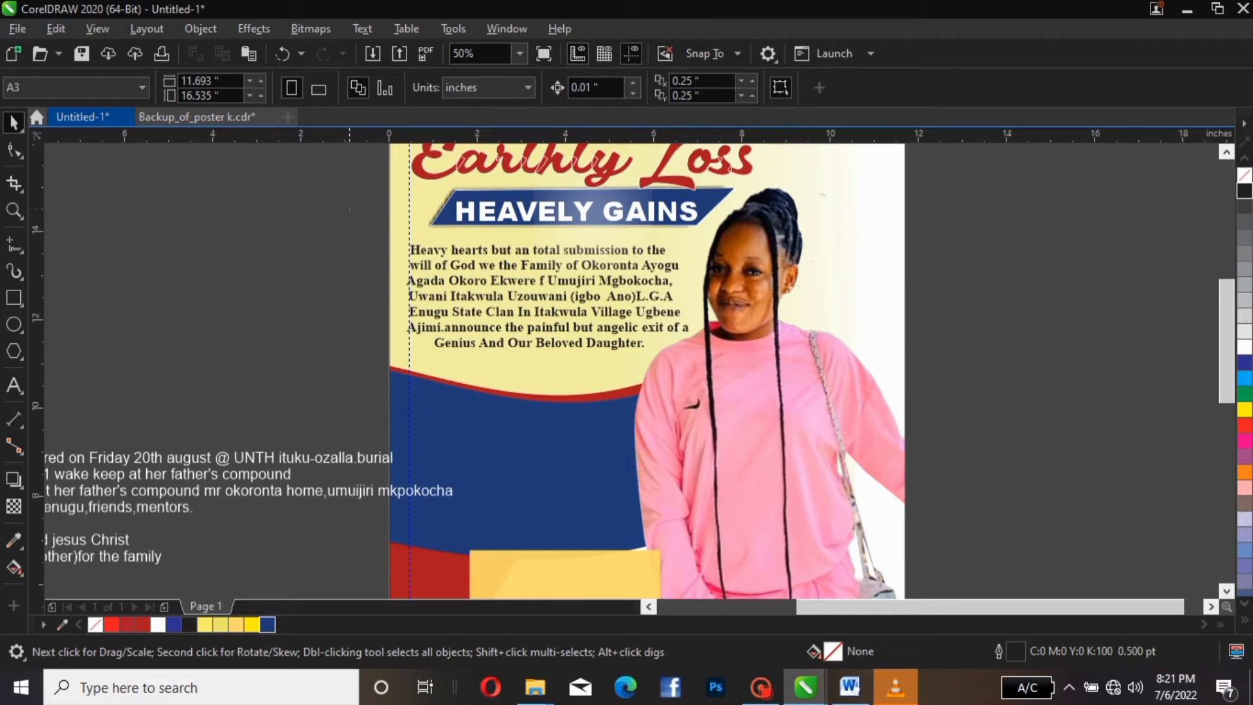
Shift the Heavy hearts paragraph slightly left, then nudge it right to centre under HEAVELY GAINS
{"action": "left_click_drag", "start_coordinate": [350, 207], "coordinate": [734, 374]}
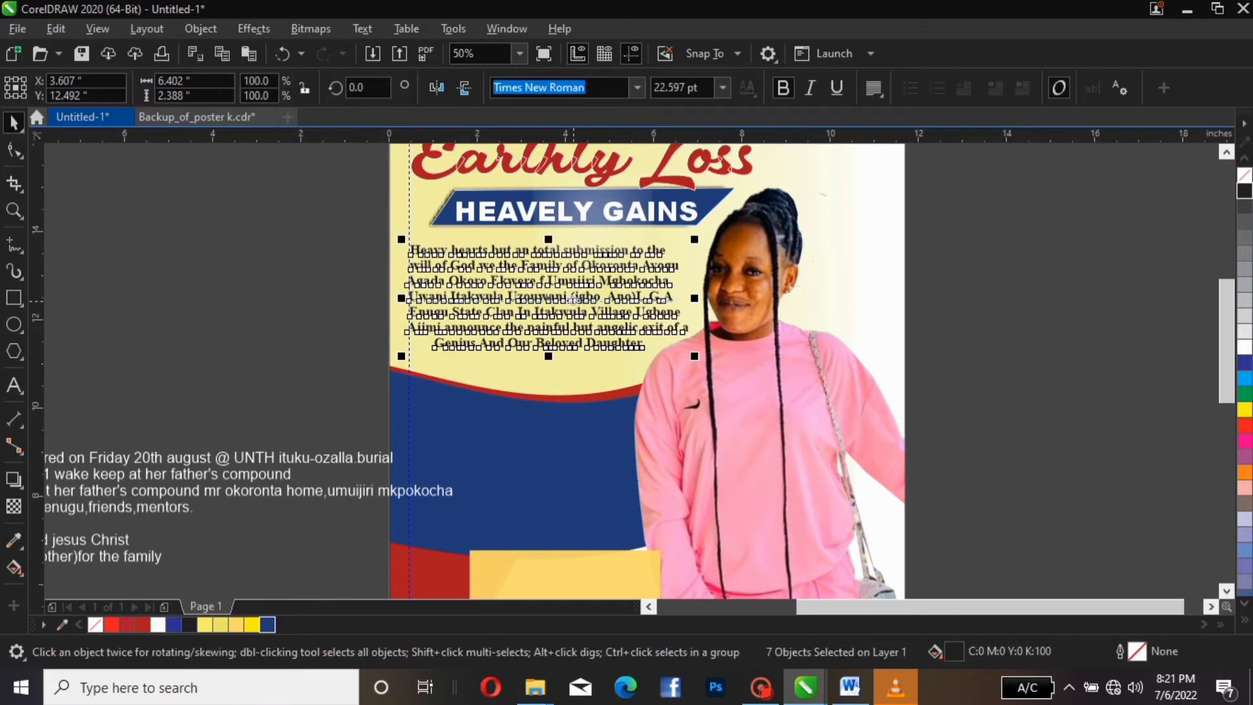
{"action": "left_click_drag", "start_coordinate": [574, 300], "coordinate": [560, 300]}
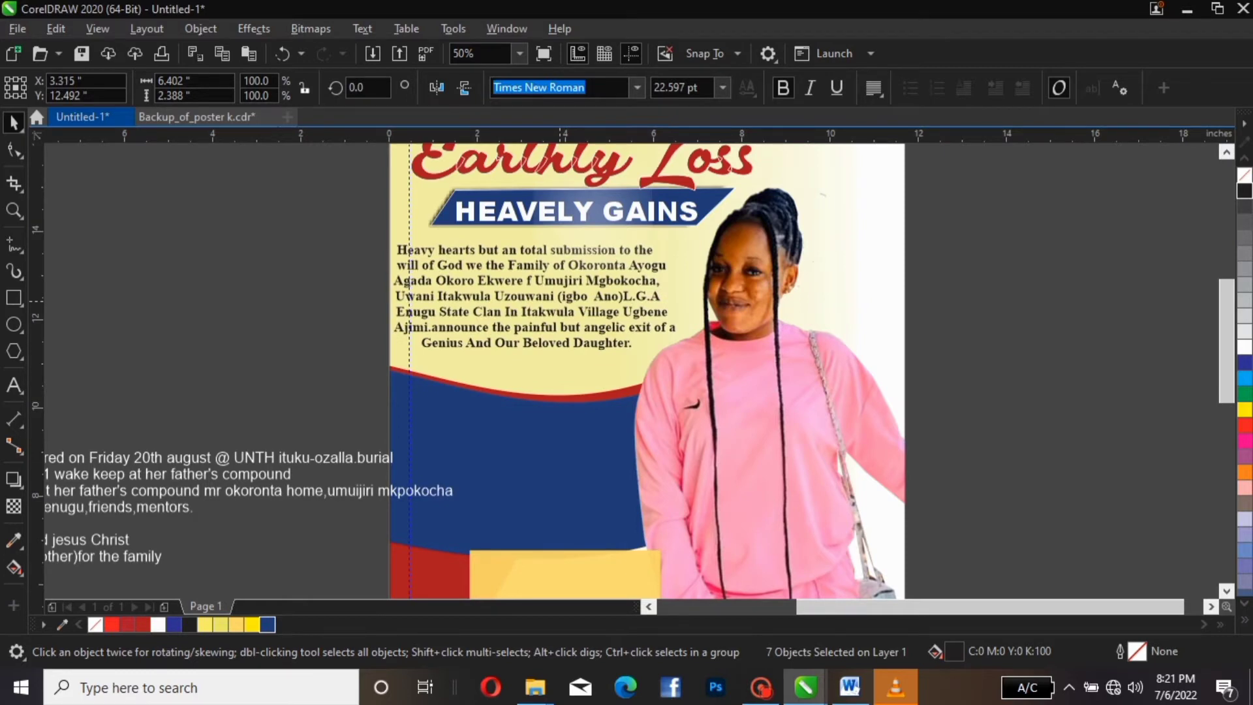
{"action": "key", "text": "Right"}
{"action": "key", "text": "Escape"}
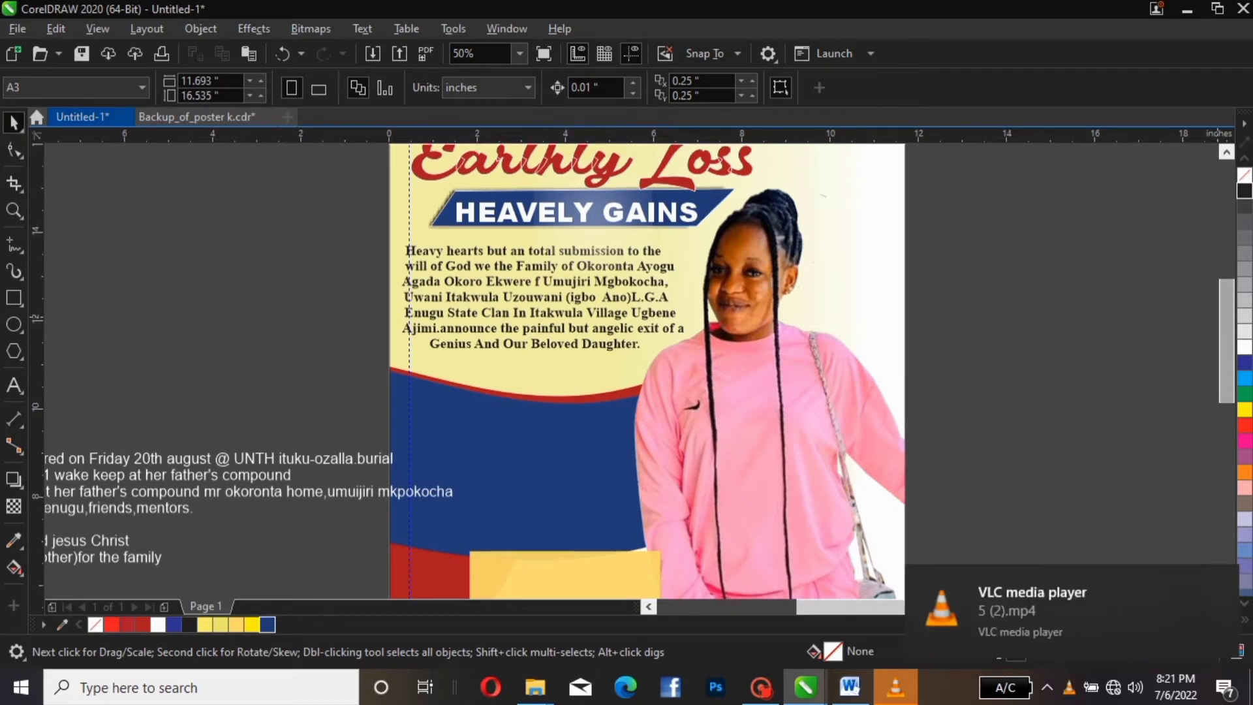
Place a horizontal guideline just under the paragraph, along the top of the blue wave
{"action": "scroll", "coordinate": [646, 372], "scroll_direction": "up", "scroll_amount": 5}
{"action": "scroll", "coordinate": [646, 372], "scroll_direction": "down", "scroll_amount": 7}
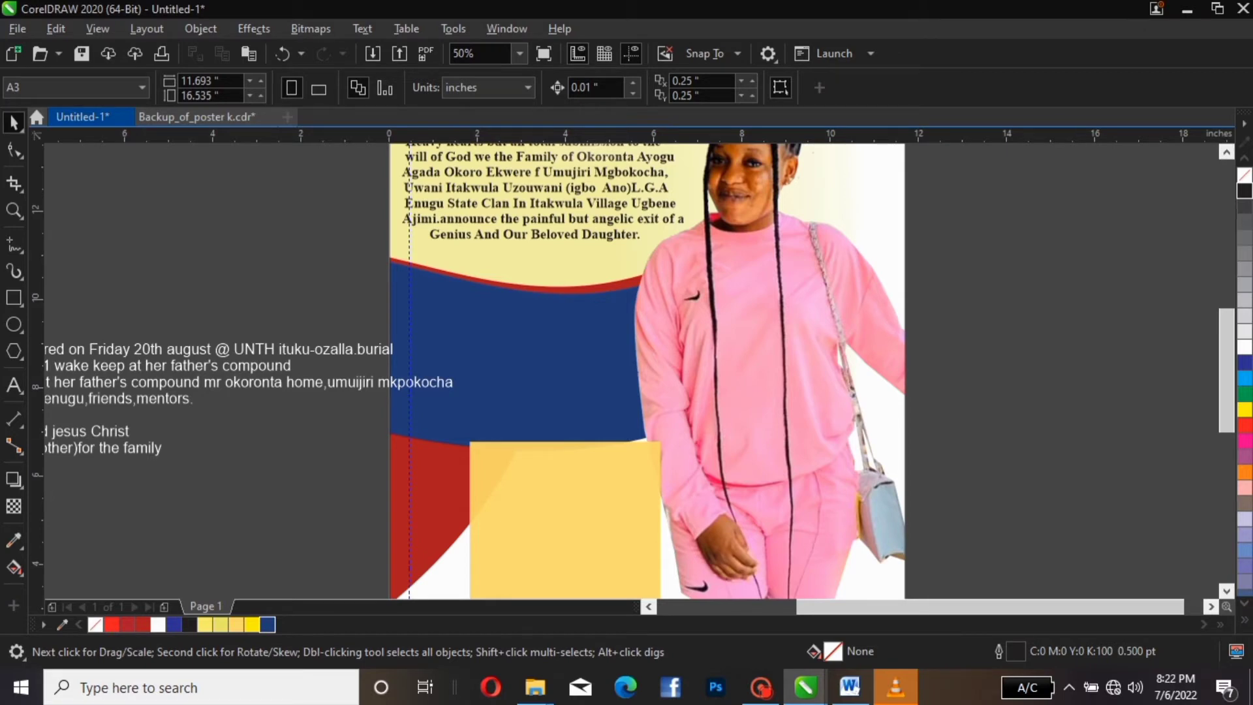
{"action": "left_click_drag", "start_coordinate": [640, 133], "coordinate": [646, 250]}
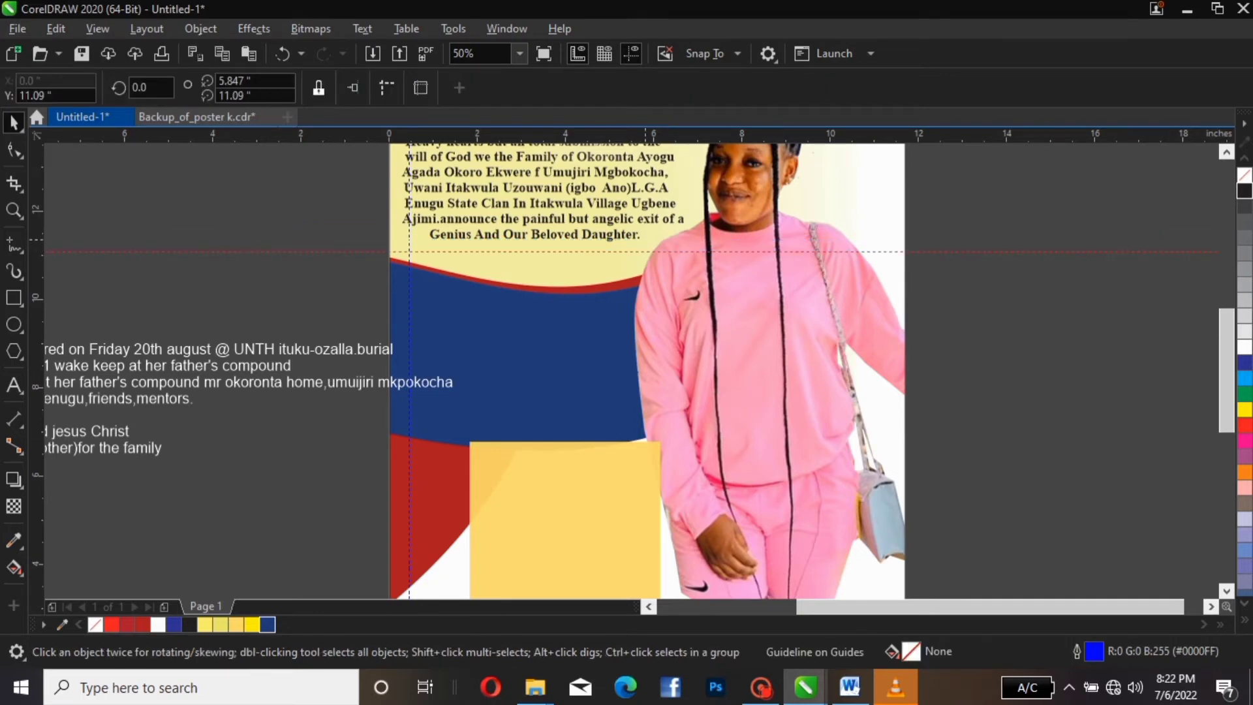
{"action": "left_click_drag", "start_coordinate": [651, 252], "coordinate": [655, 243]}
Group the blue and red banner curves inside the poster frame's clipped contents
{"action": "left_click", "coordinate": [830, 195]}
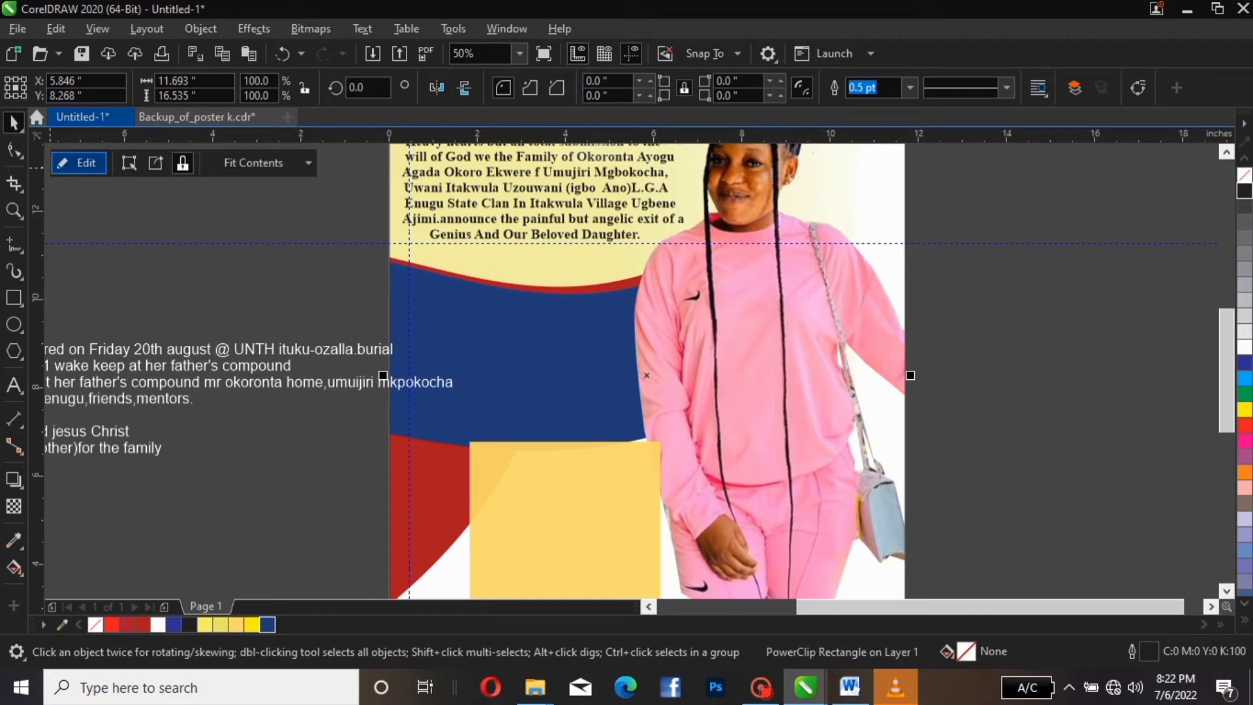
{"action": "left_click", "coordinate": [79, 163]}
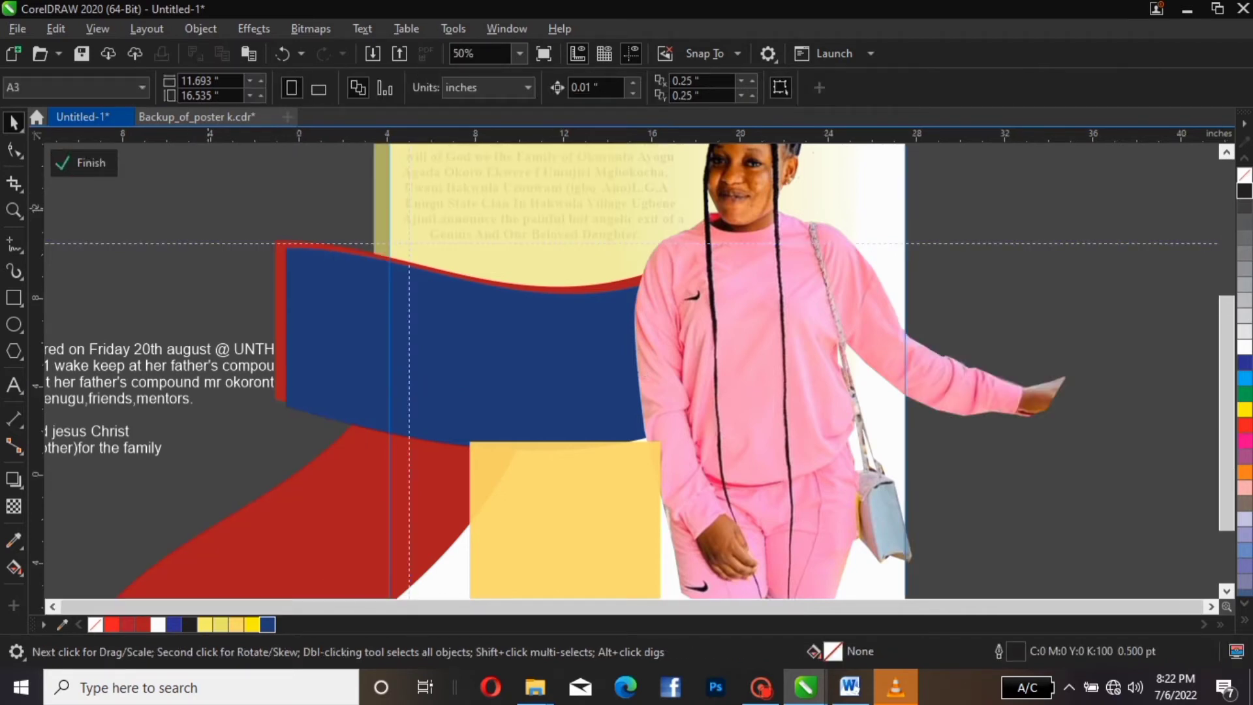
{"action": "scroll", "coordinate": [209, 208], "scroll_direction": "down", "scroll_amount": 1}
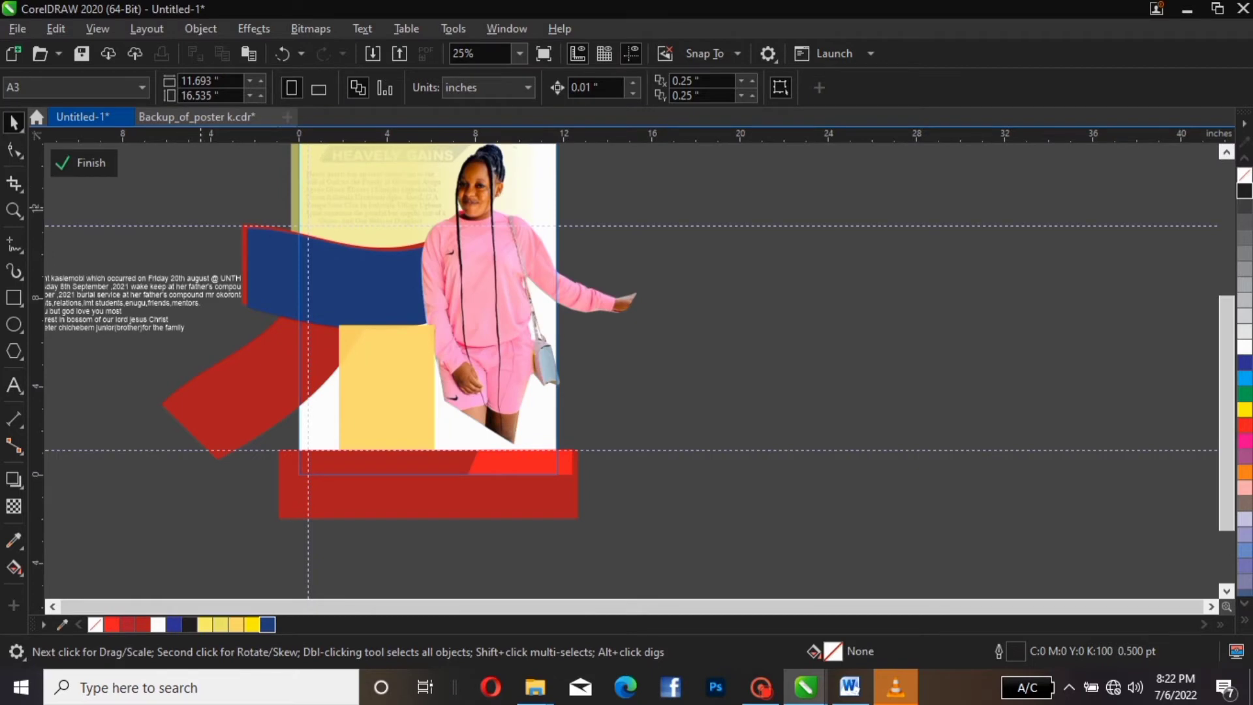
{"action": "left_click", "coordinate": [294, 291]}
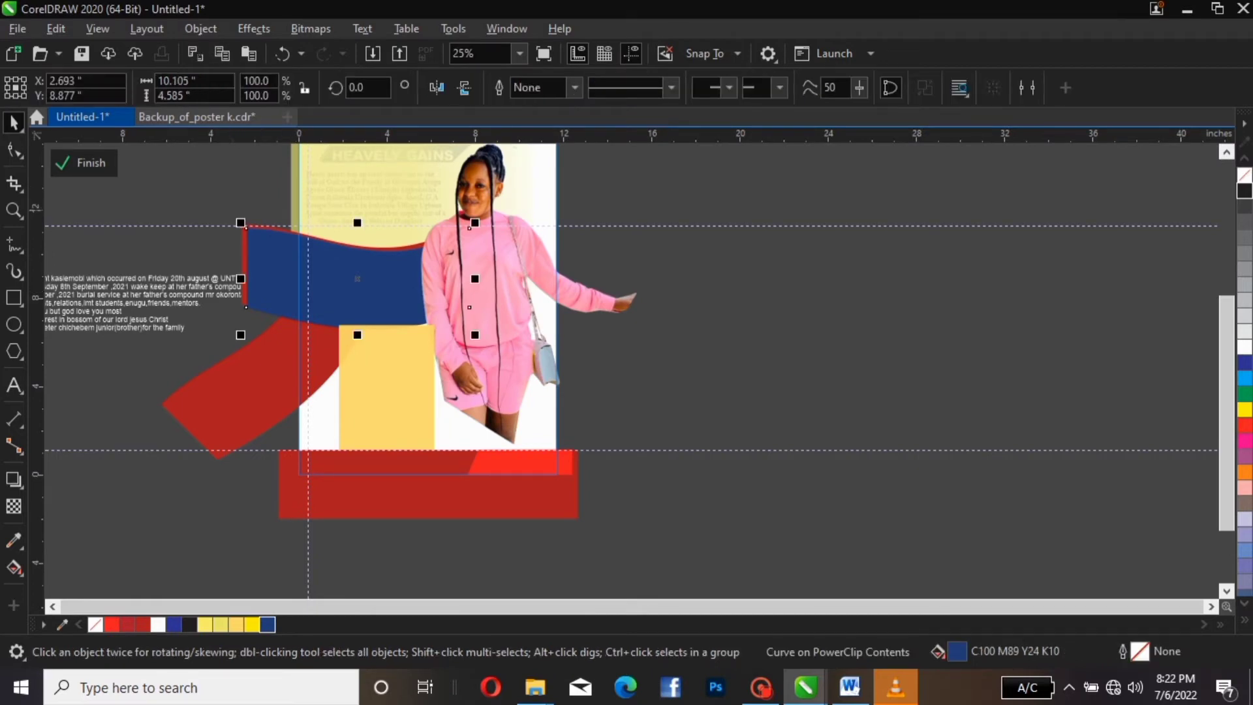
{"action": "left_click_drag", "start_coordinate": [208, 181], "coordinate": [517, 335]}
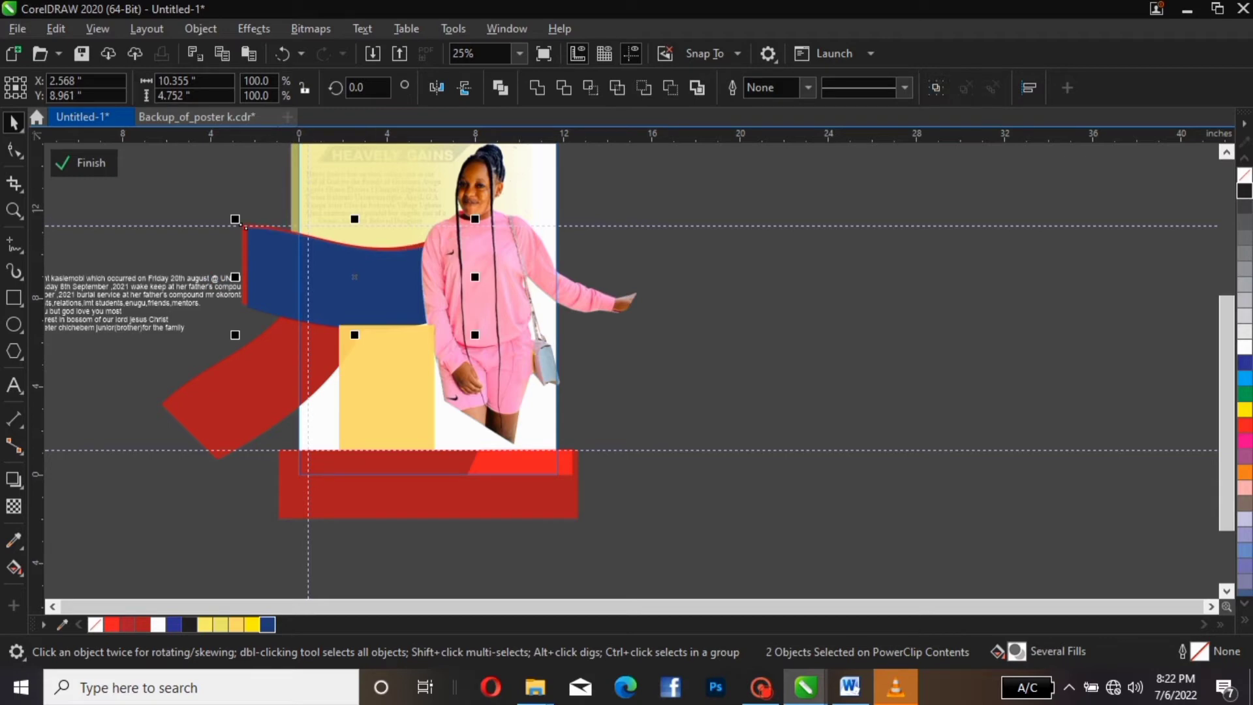
{"action": "left_click", "coordinate": [936, 87]}
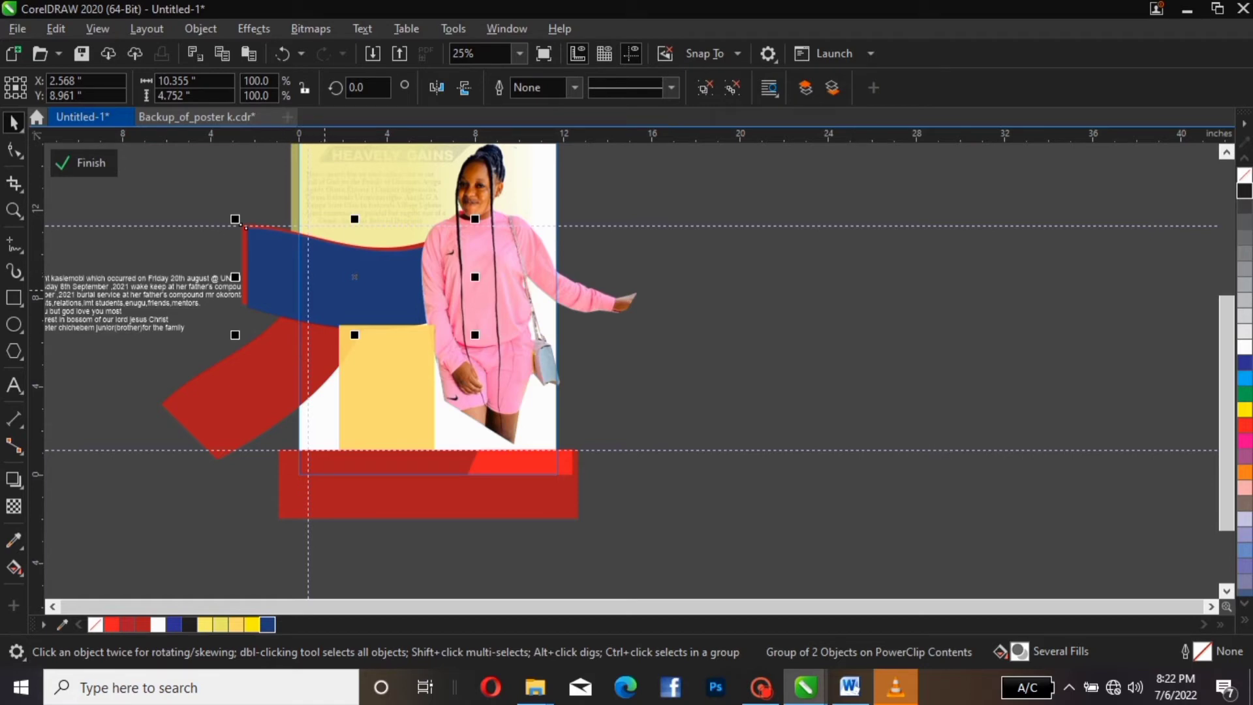
Raise the blue-red banner group slightly within the poster frame
{"action": "left_click_drag", "start_coordinate": [245, 227], "coordinate": [246, 216]}
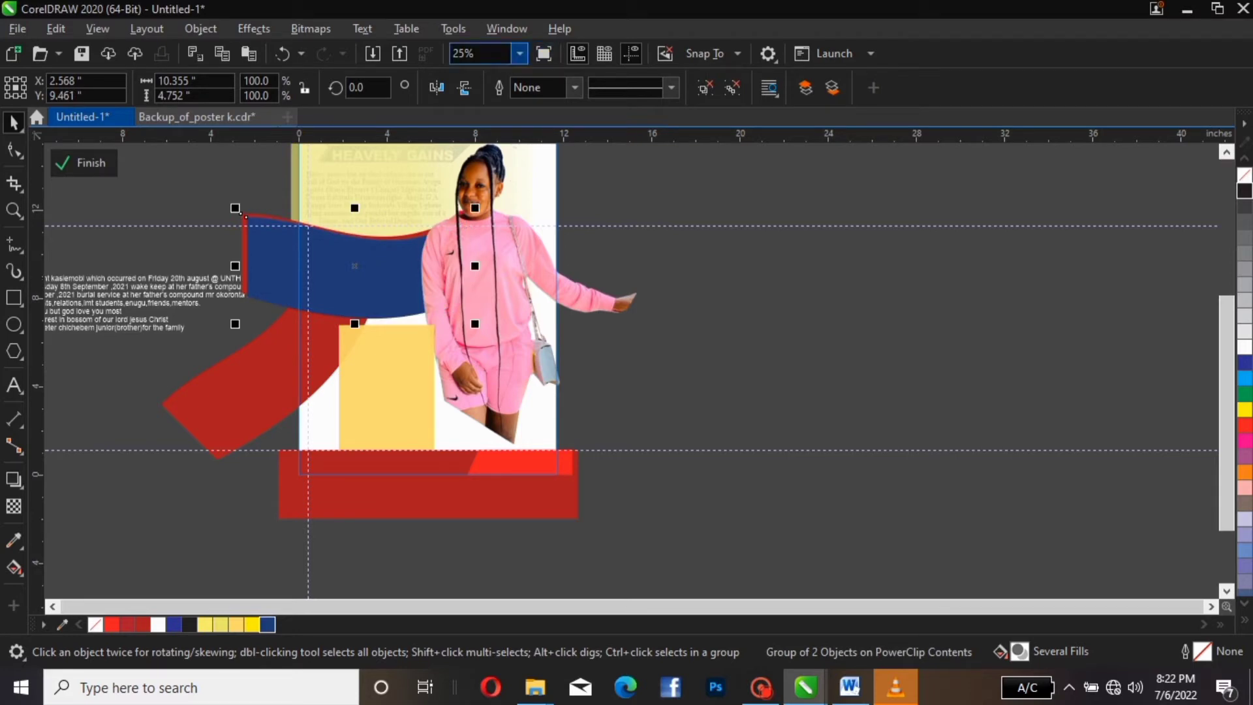
{"action": "left_click", "coordinate": [519, 53]}
{"action": "left_click", "coordinate": [471, 101]}
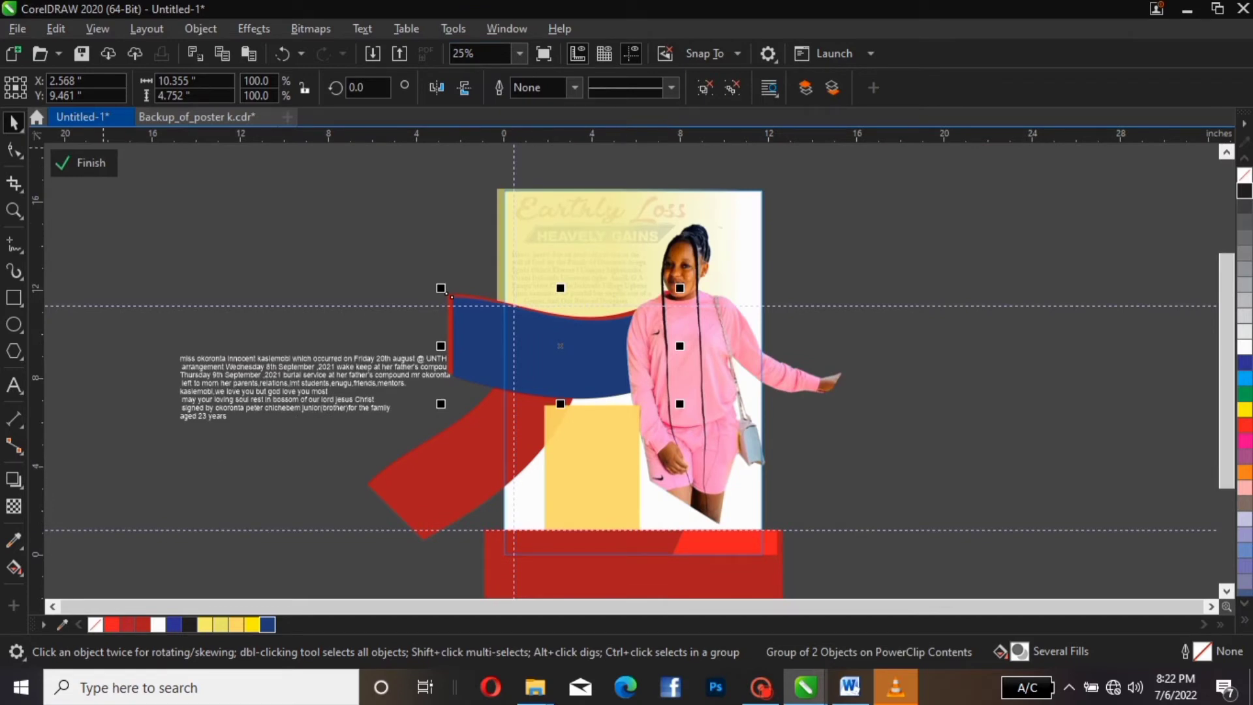
{"action": "left_click", "coordinate": [83, 162]}
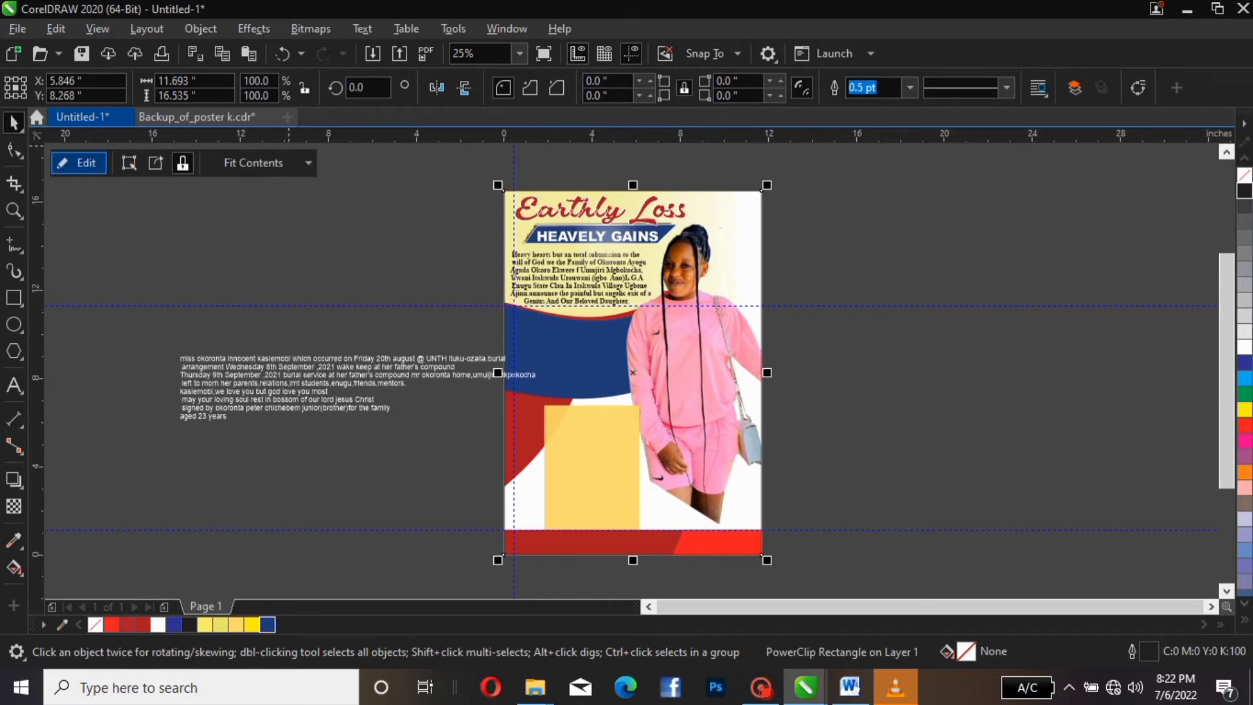
{"action": "left_click", "coordinate": [79, 162]}
{"action": "left_click", "coordinate": [484, 324]}
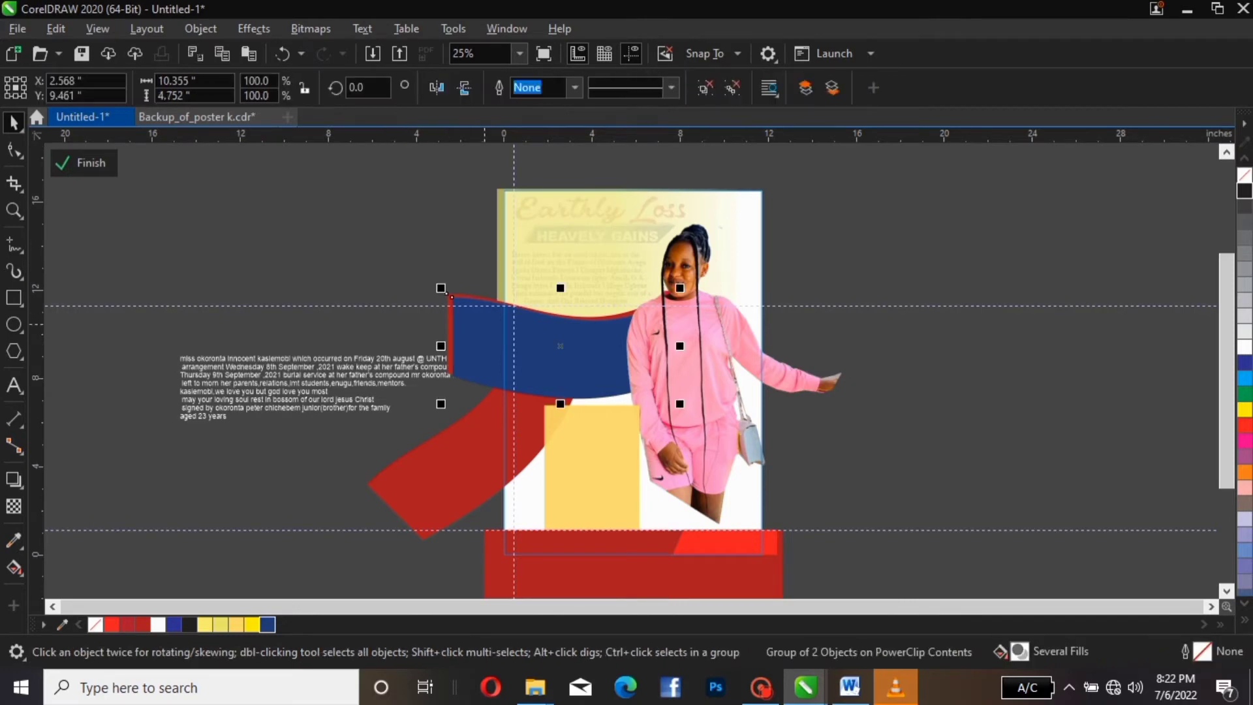
{"action": "key", "text": "Up"}
{"action": "key", "text": "Up"}
{"action": "key", "text": "Up"}
{"action": "key", "text": "Up"}
{"action": "key", "text": "Up"}
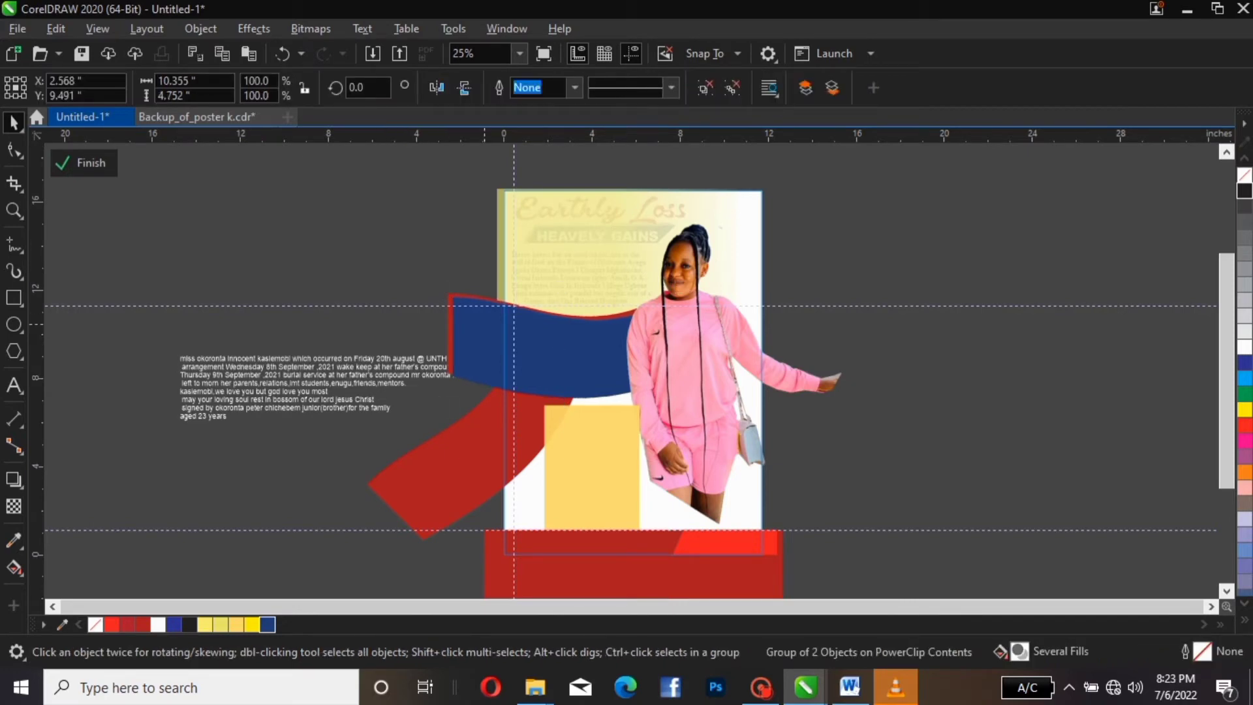
{"action": "left_click", "coordinate": [83, 163]}
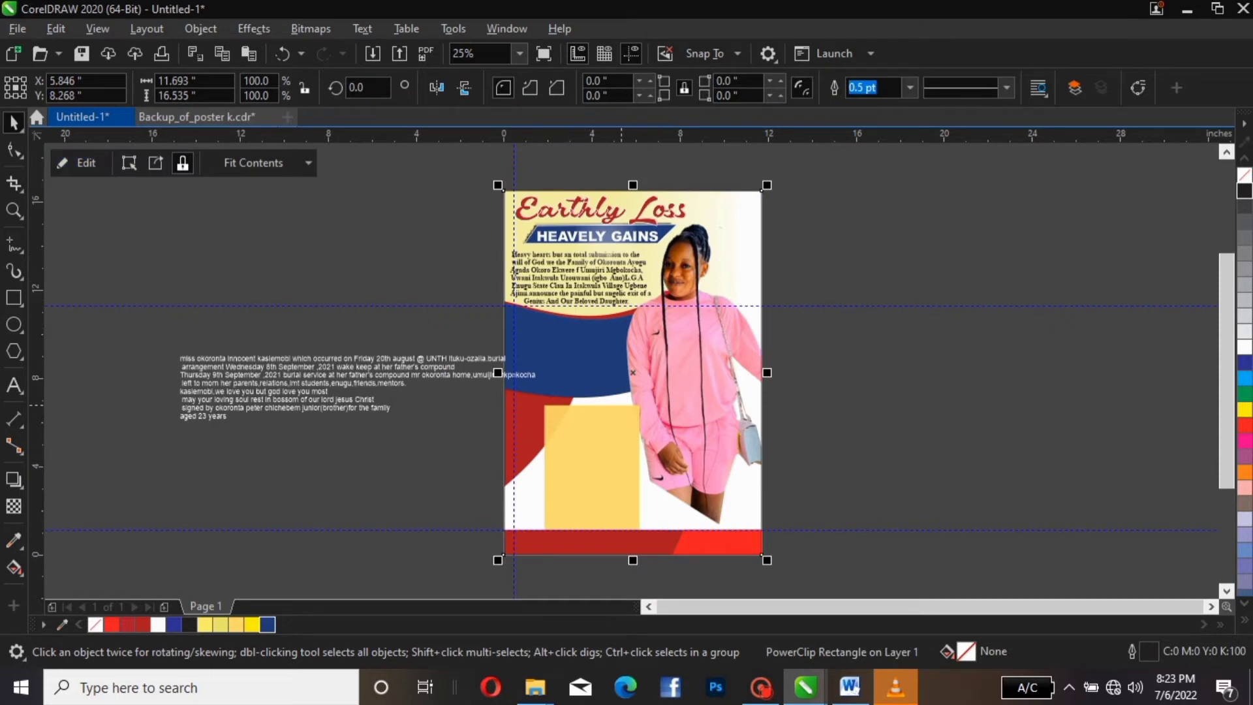
Move the yellow rectangle up slightly, then reopen the frame's contents for editing
{"action": "left_click", "coordinate": [81, 162]}
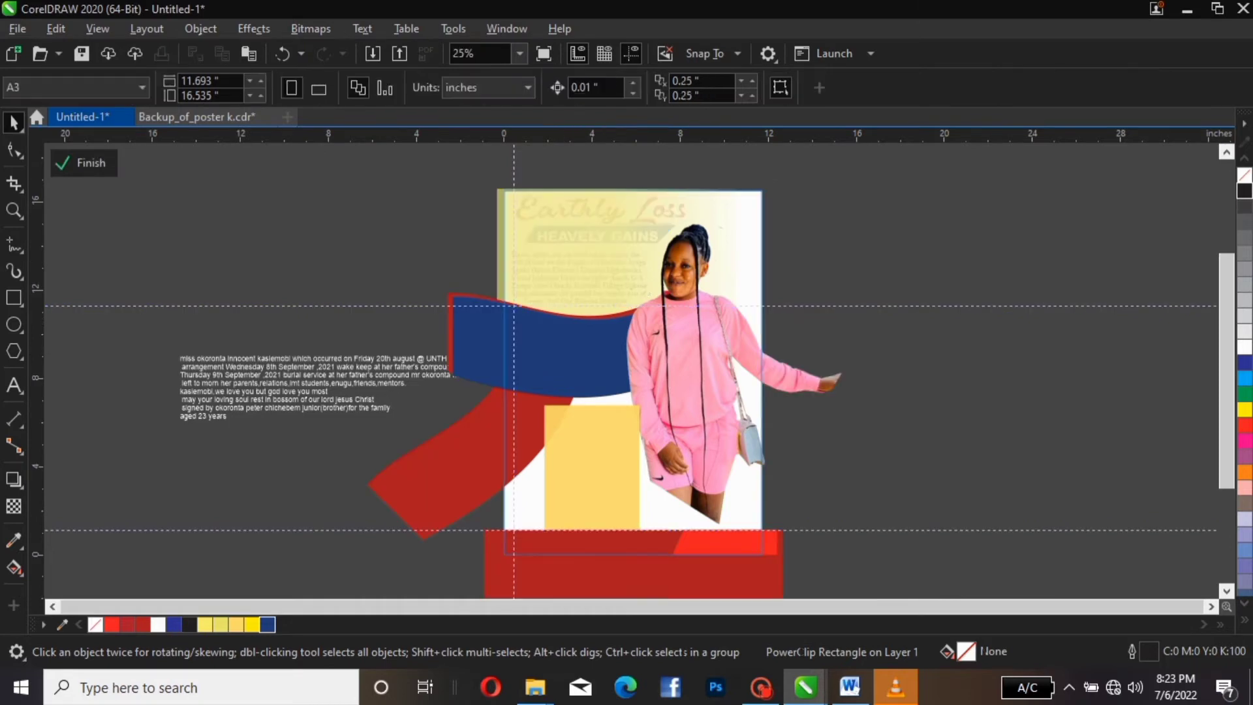
{"action": "left_click", "coordinate": [601, 422]}
{"action": "left_click_drag", "start_coordinate": [601, 422], "coordinate": [603, 415]}
{"action": "left_click", "coordinate": [601, 414]}
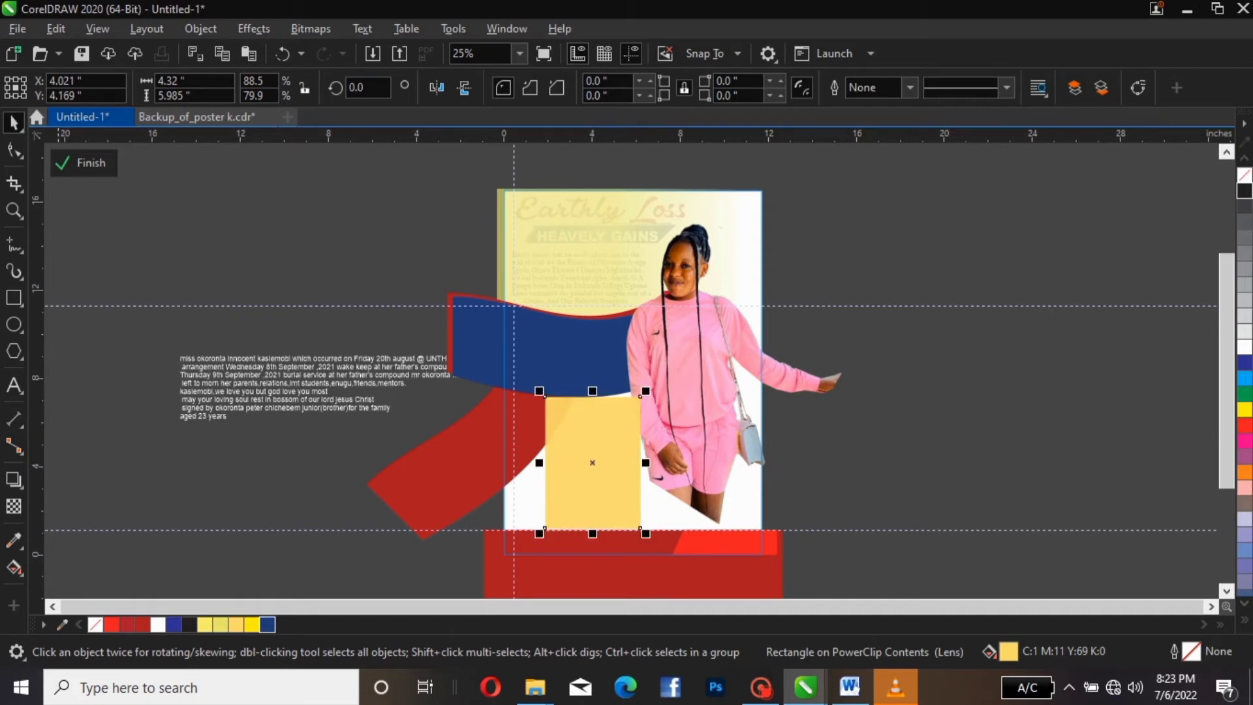
{"action": "left_click", "coordinate": [84, 163]}
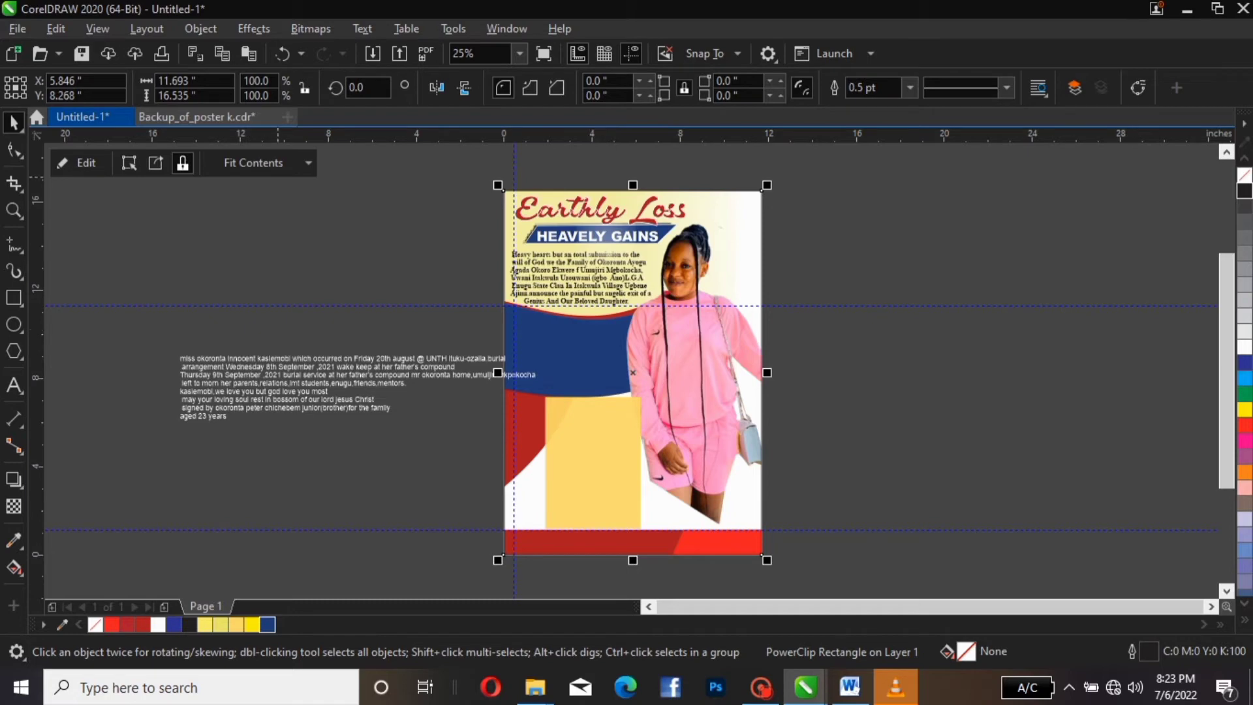
{"action": "left_click", "coordinate": [77, 163]}
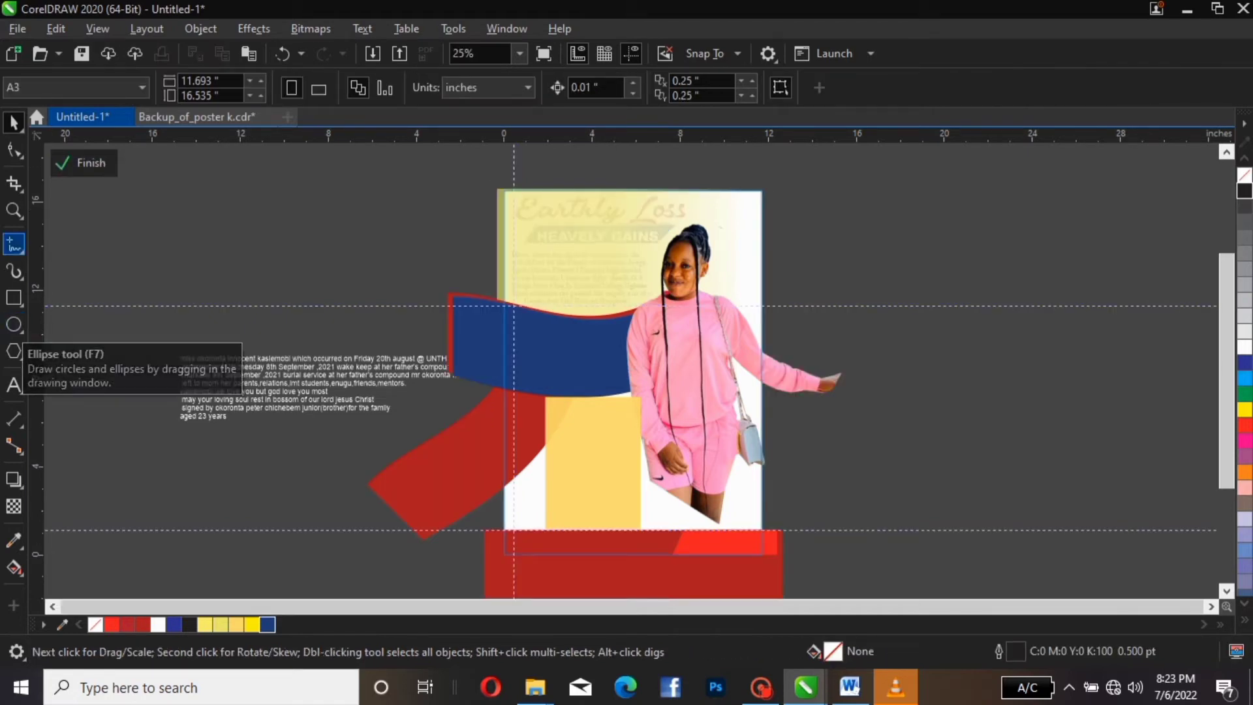
Draw a rectangle on the blue banner left of the photo, fill it black, and raise it slightly
{"action": "left_click", "coordinate": [14, 324]}
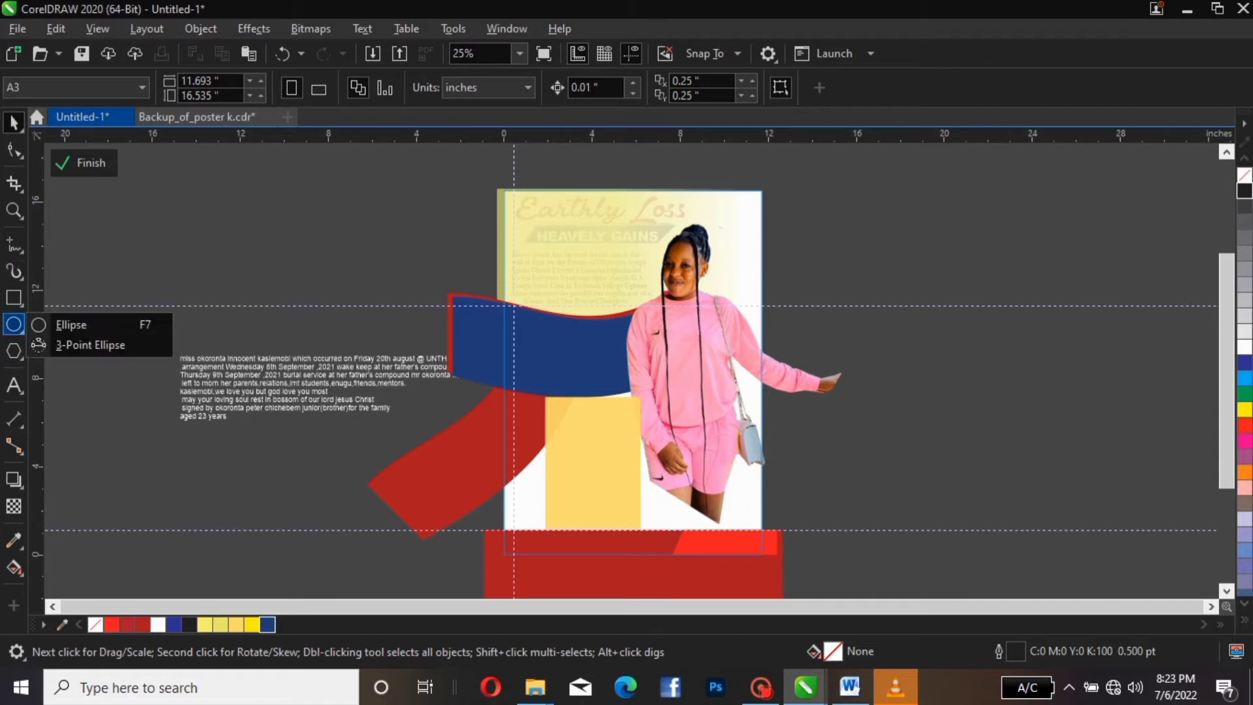
{"action": "left_click", "coordinate": [13, 325]}
{"action": "left_click", "coordinate": [13, 324]}
{"action": "left_click", "coordinate": [71, 325]}
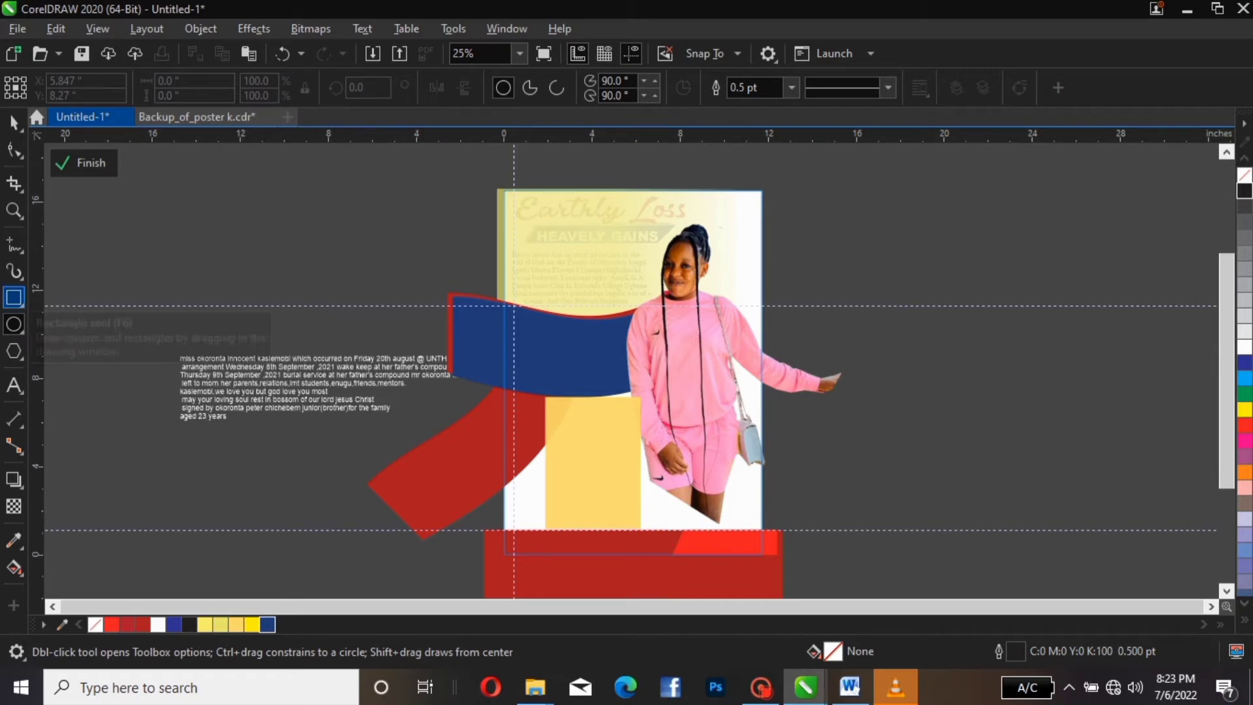
{"action": "left_click", "coordinate": [14, 297]}
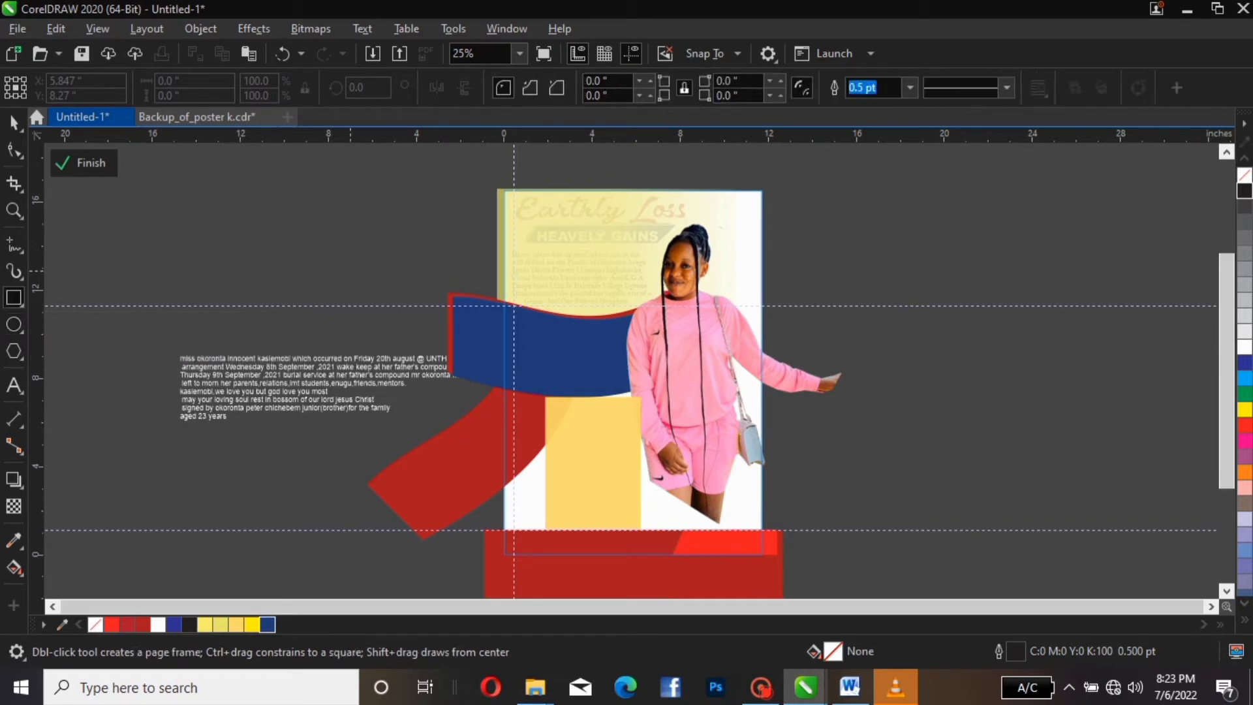
{"action": "mouse_move", "coordinate": [350, 270]}
{"action": "left_mouse_down"}
{"action": "mouse_move", "coordinate": [374, 306]}
{"action": "mouse_move", "coordinate": [571, 346]}
{"action": "mouse_move", "coordinate": [562, 358]}
{"action": "left_mouse_up"}
{"action": "left_click", "coordinate": [13, 122]}
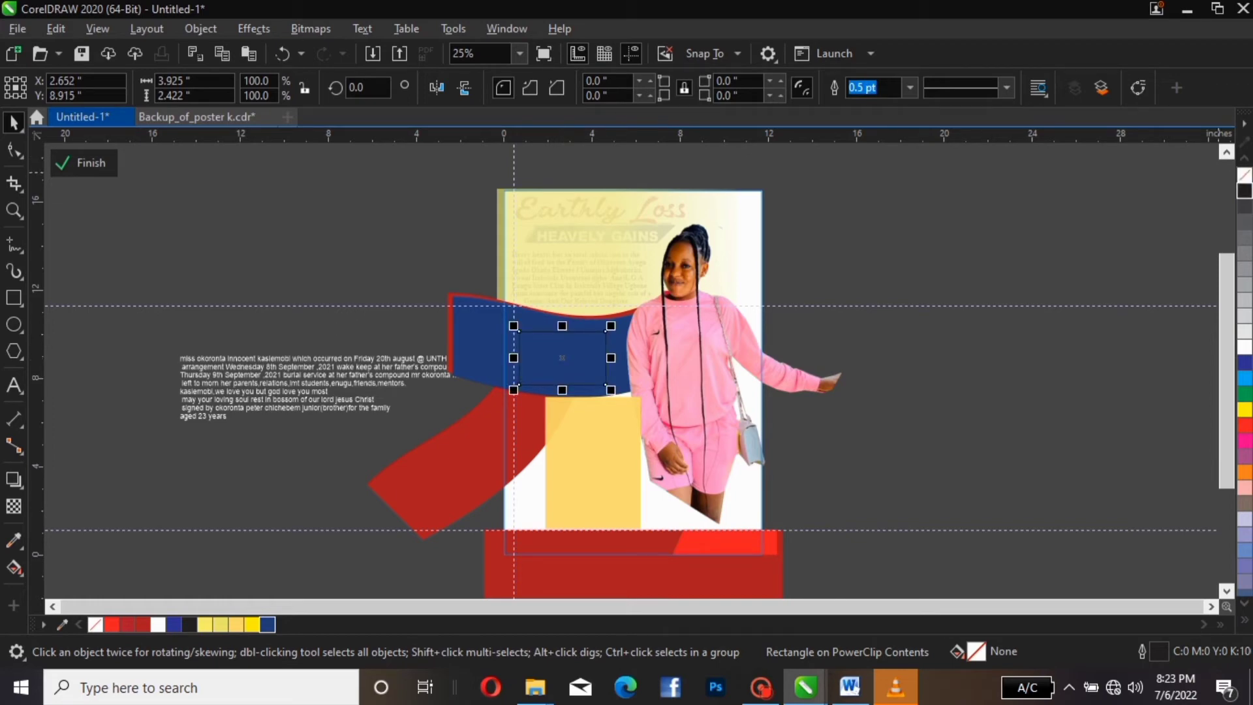
{"action": "left_click", "coordinate": [1244, 191]}
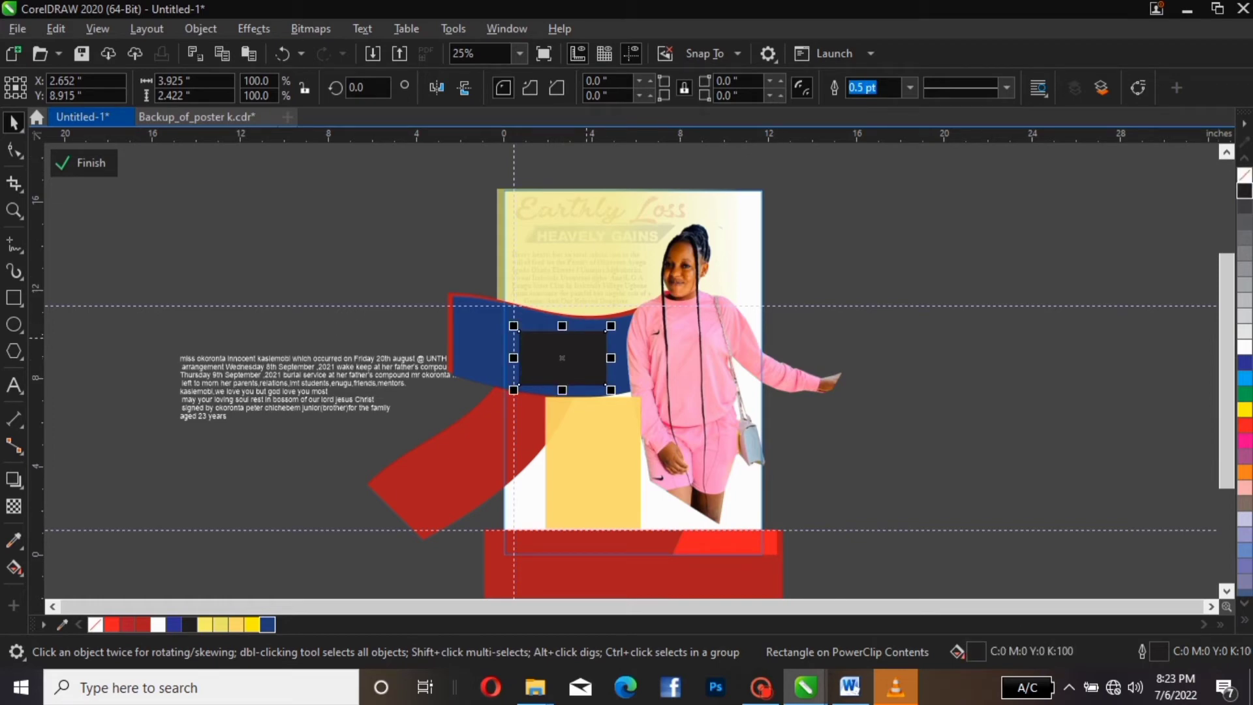
{"action": "left_click_drag", "start_coordinate": [579, 355], "coordinate": [578, 353]}
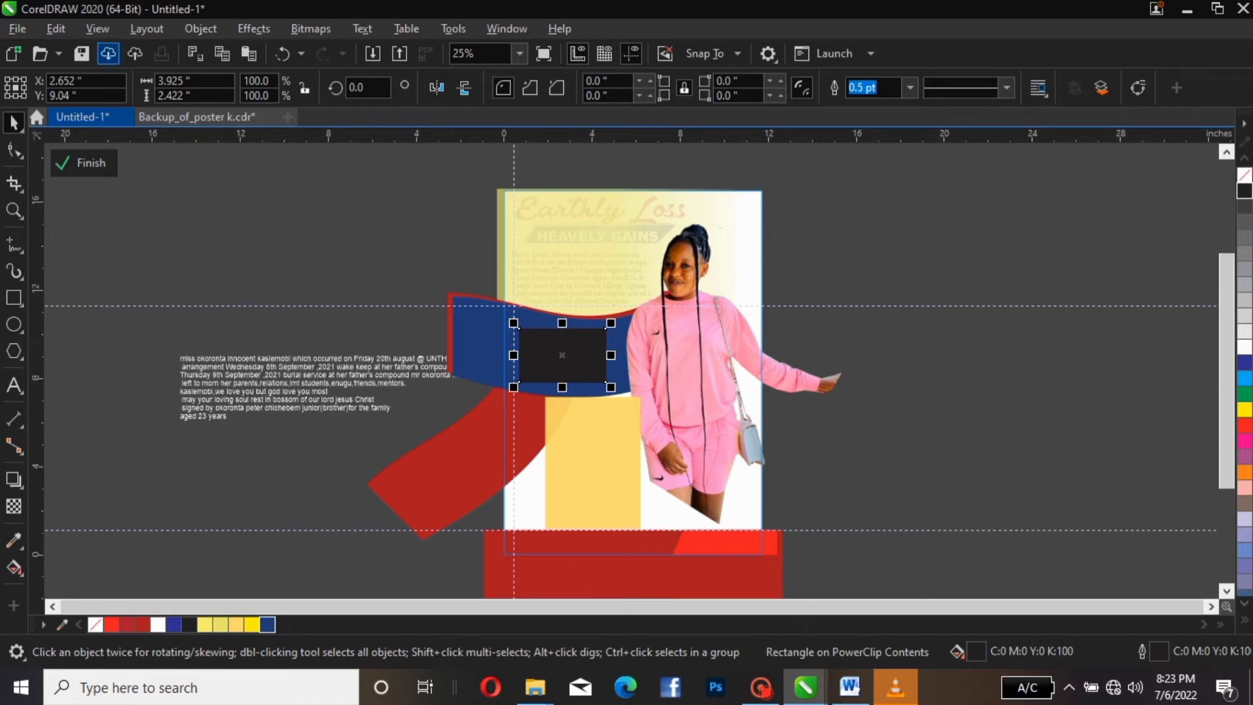
Apply a Gaussian Blur with a 250-pixel radius to the black rectangle
{"action": "left_click", "coordinate": [253, 29]}
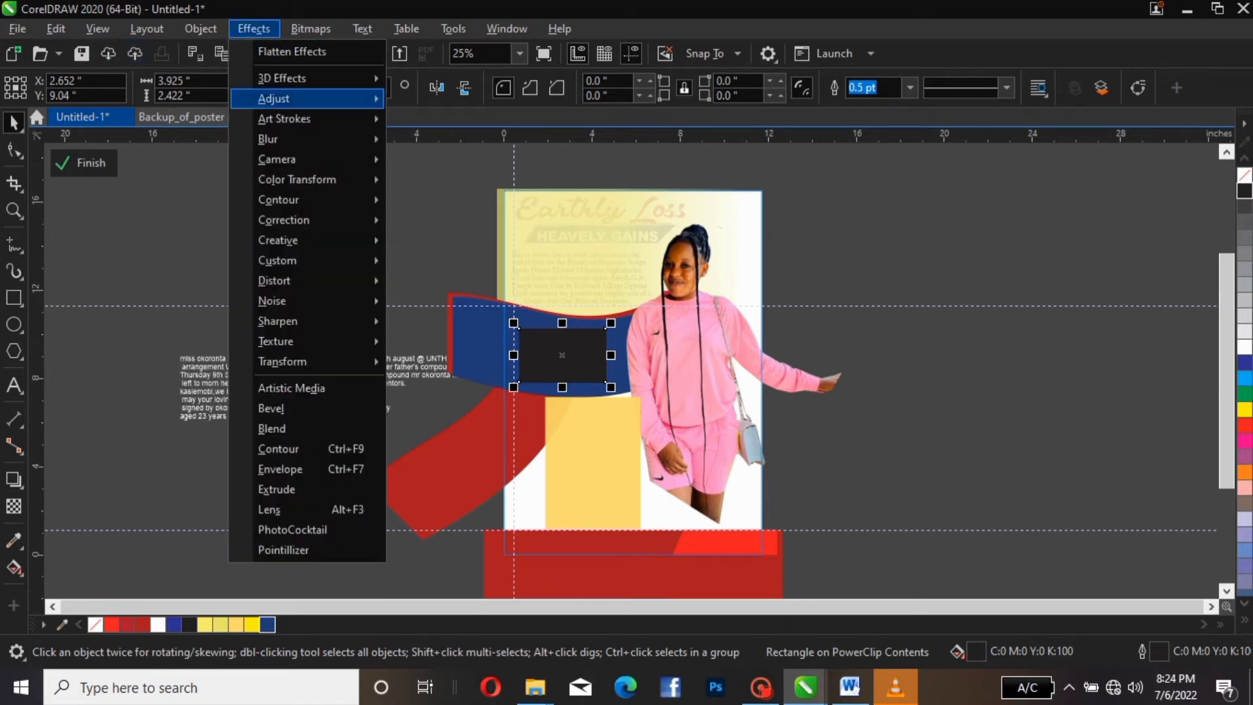
{"action": "mouse_move", "coordinate": [294, 159]}
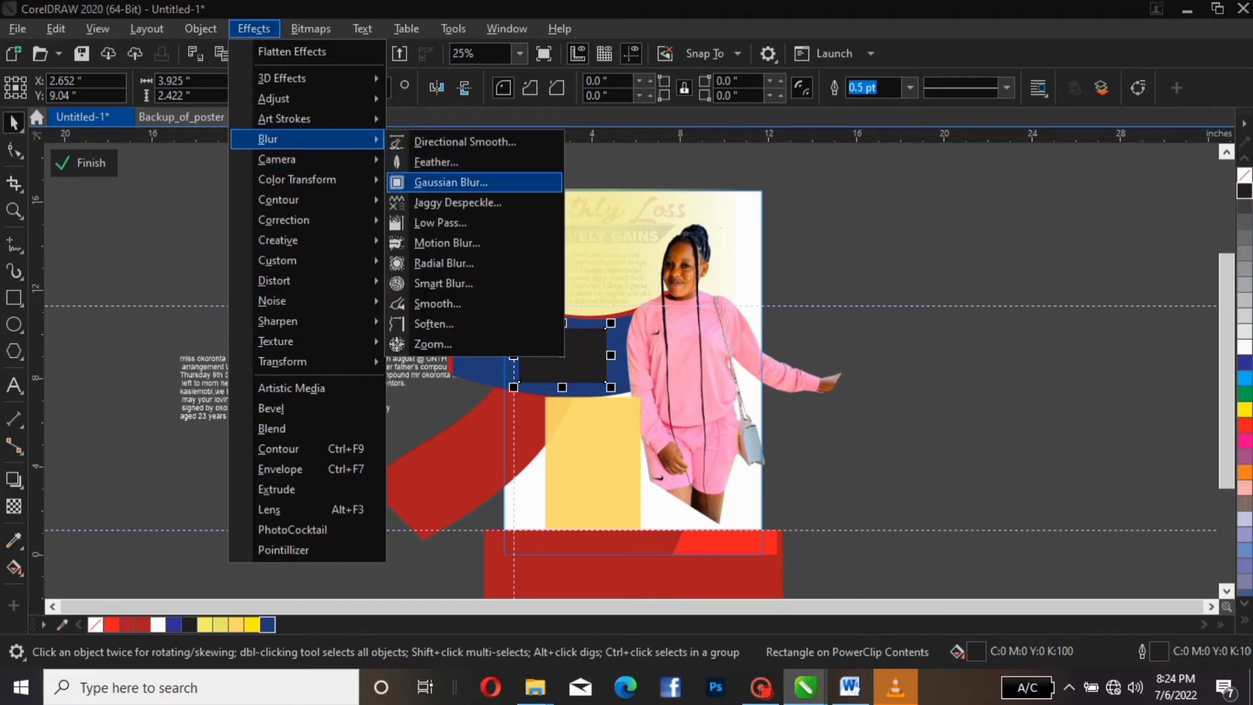
{"action": "left_click", "coordinate": [451, 182]}
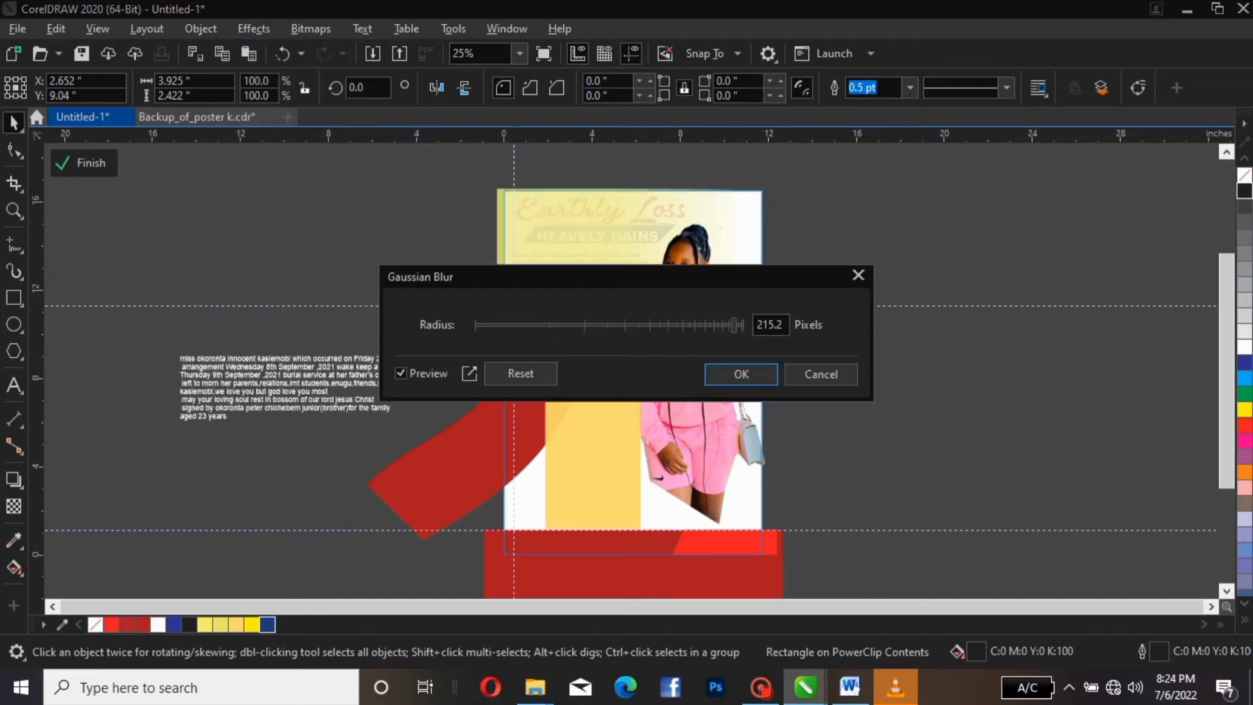
{"action": "left_click_drag", "start_coordinate": [496, 276], "coordinate": [147, 376]}
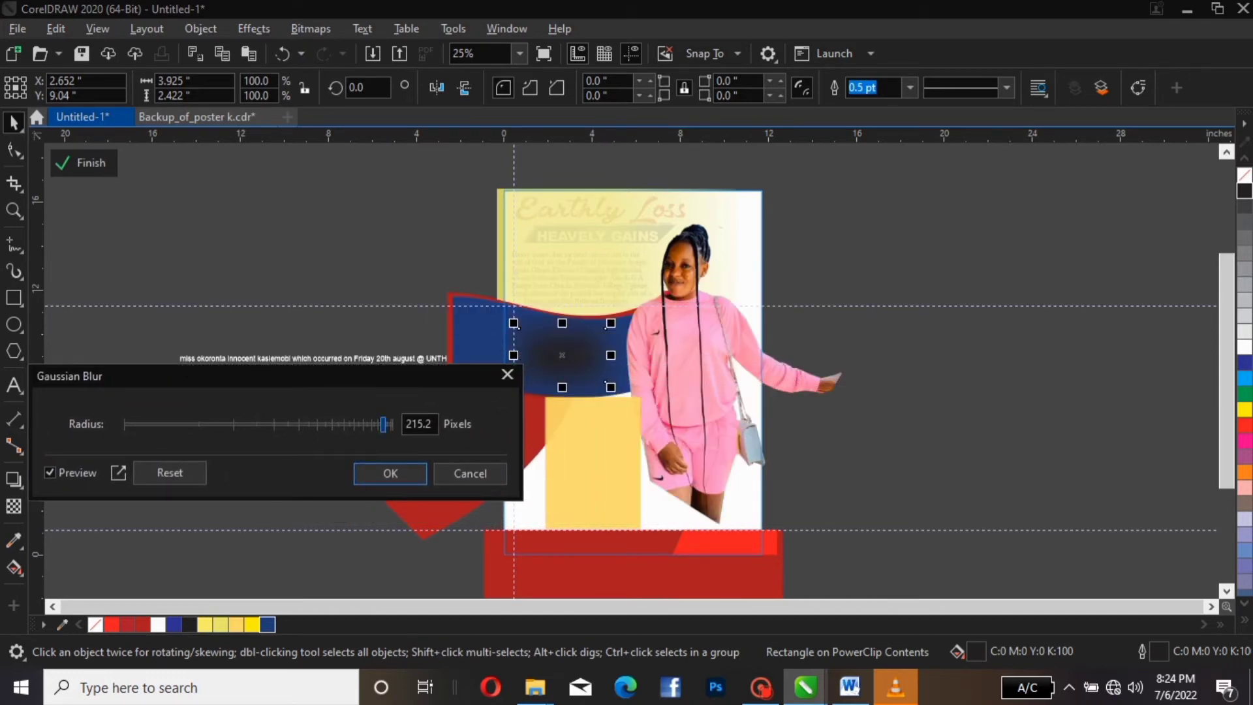
{"action": "left_click_drag", "start_coordinate": [384, 424], "coordinate": [357, 424]}
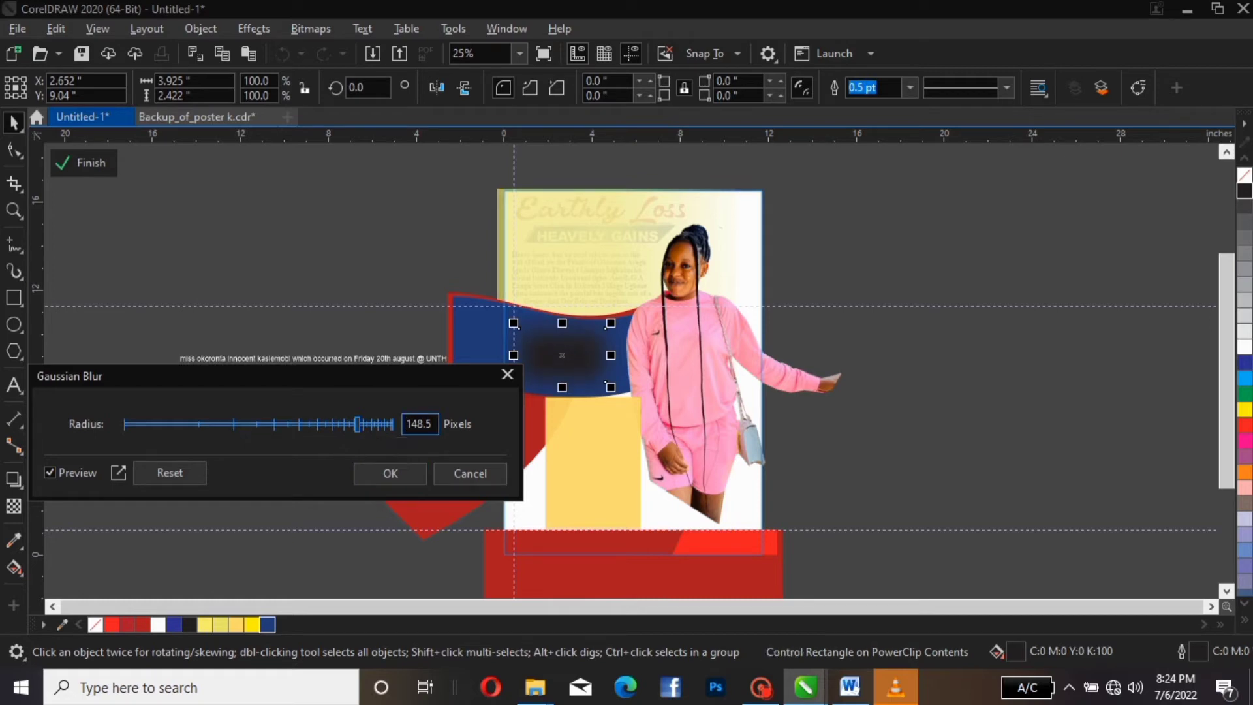
{"action": "left_click_drag", "start_coordinate": [357, 424], "coordinate": [373, 424]}
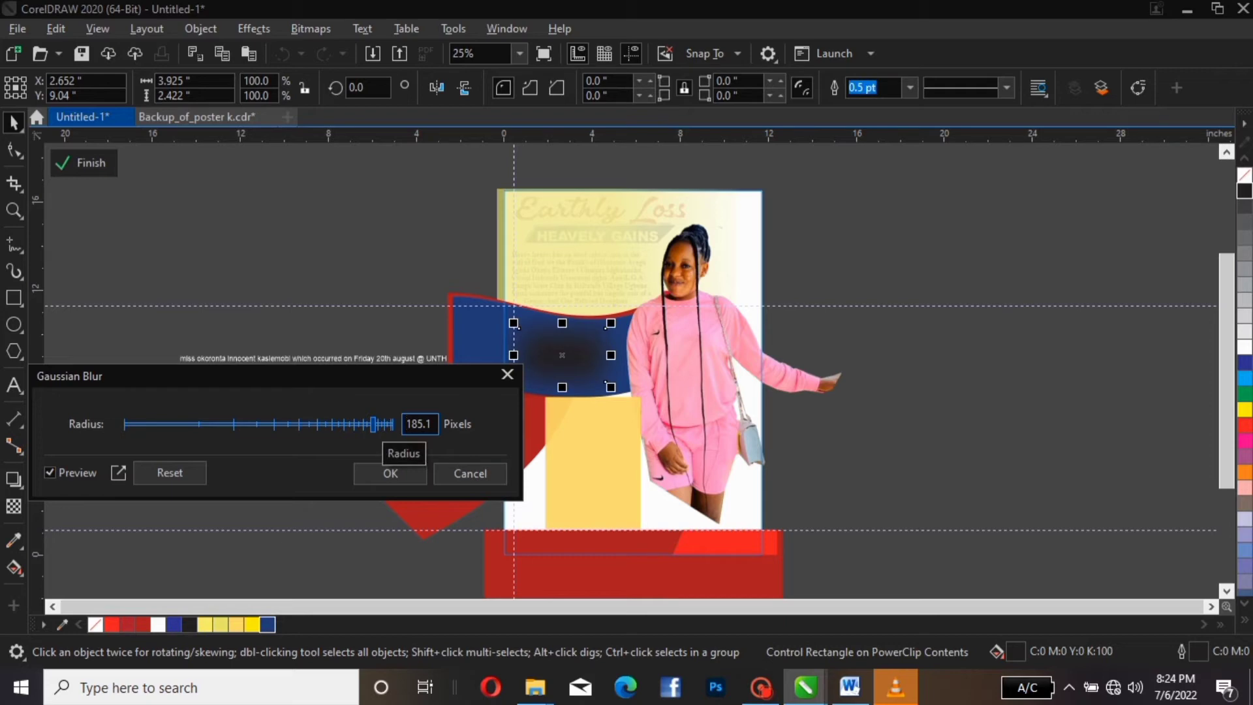
{"action": "left_click_drag", "start_coordinate": [373, 424], "coordinate": [380, 425]}
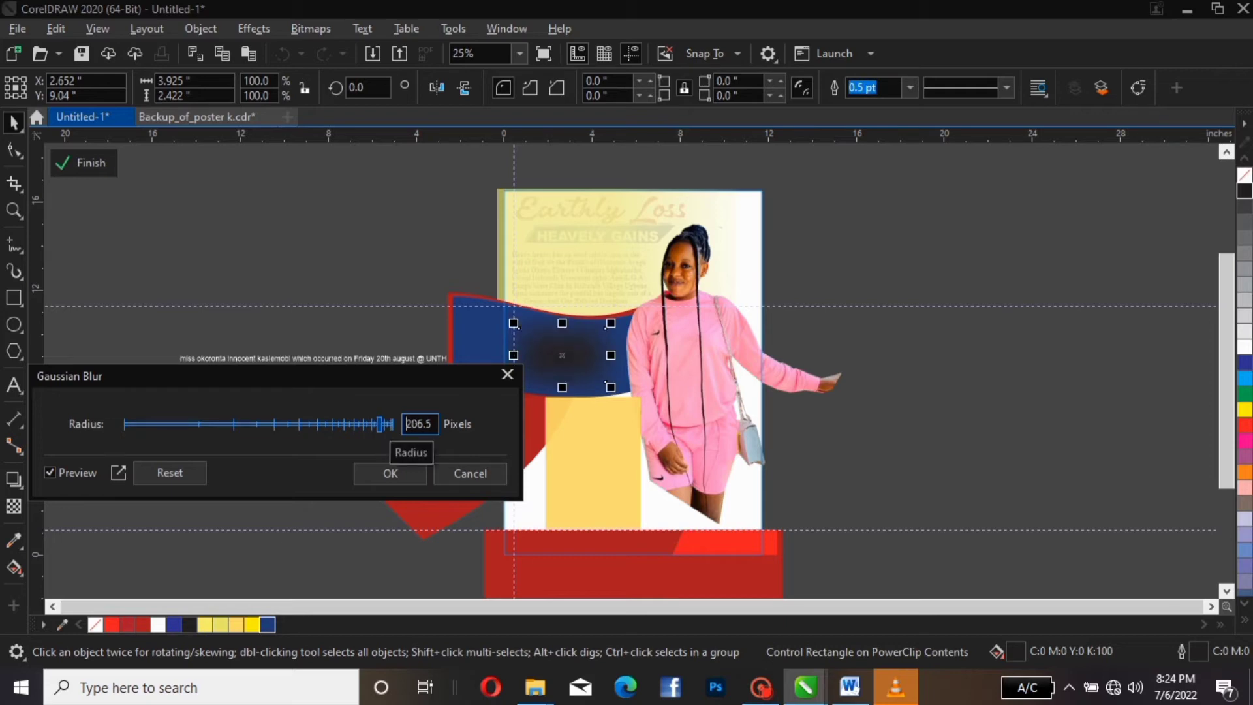
{"action": "left_click_drag", "start_coordinate": [380, 424], "coordinate": [390, 424]}
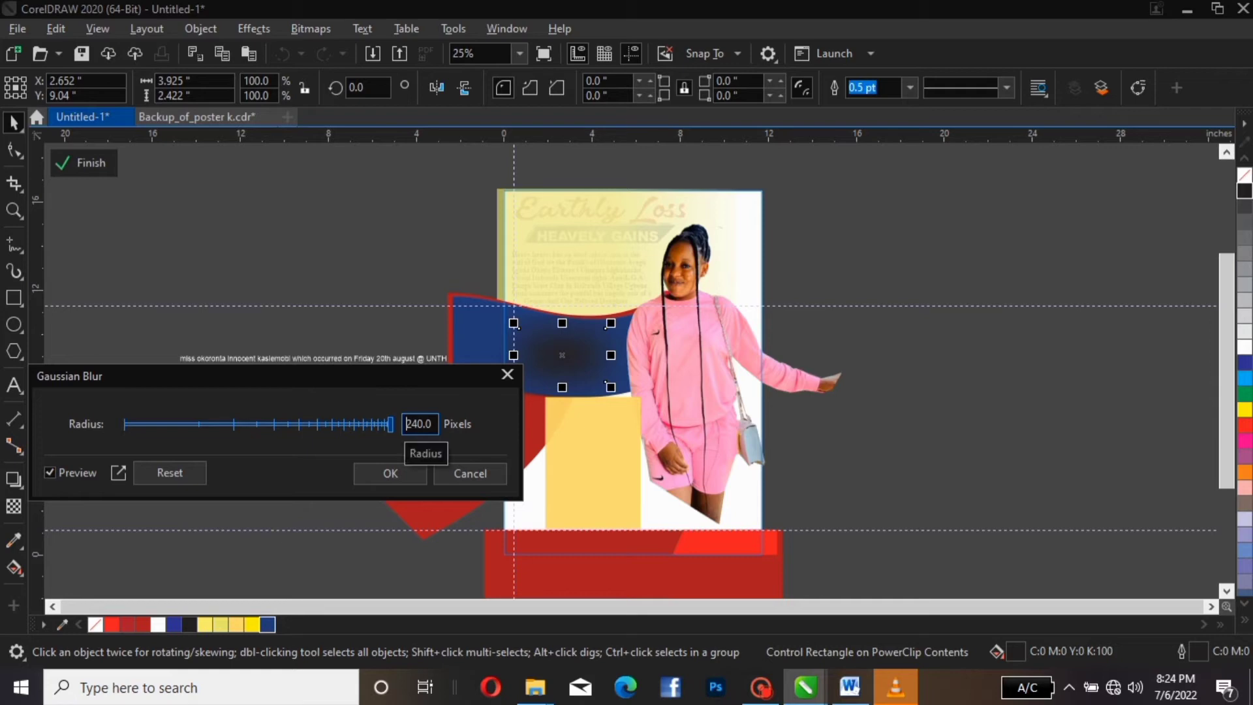
{"action": "left_click_drag", "start_coordinate": [390, 424], "coordinate": [394, 424]}
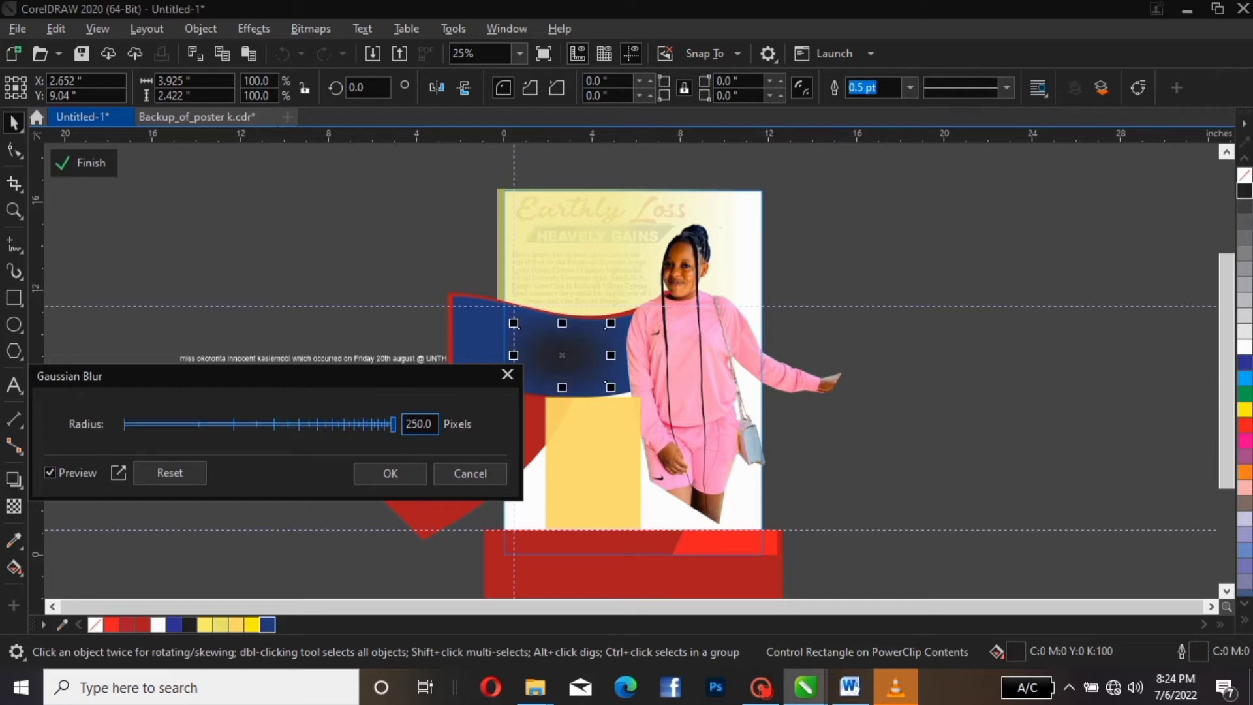
{"action": "left_click", "coordinate": [390, 474]}
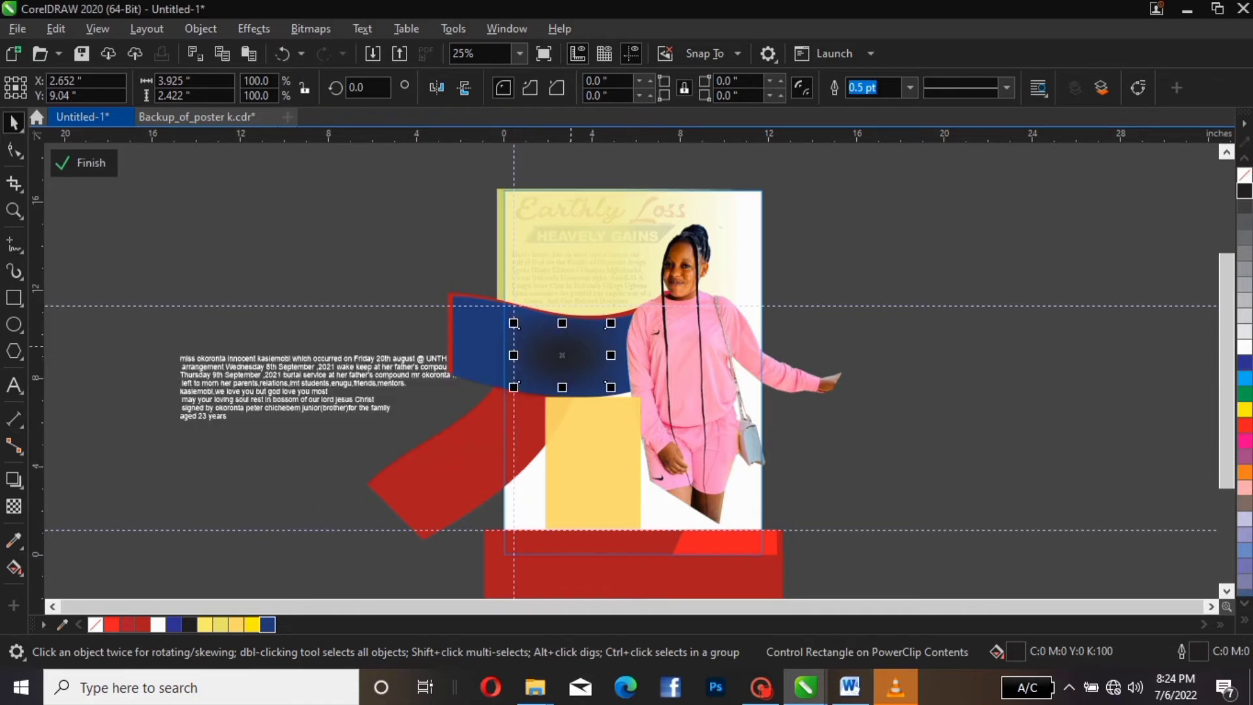
Move the blurred rectangle left and enlarge it to about 130%
{"action": "left_click_drag", "start_coordinate": [571, 347], "coordinate": [541, 335]}
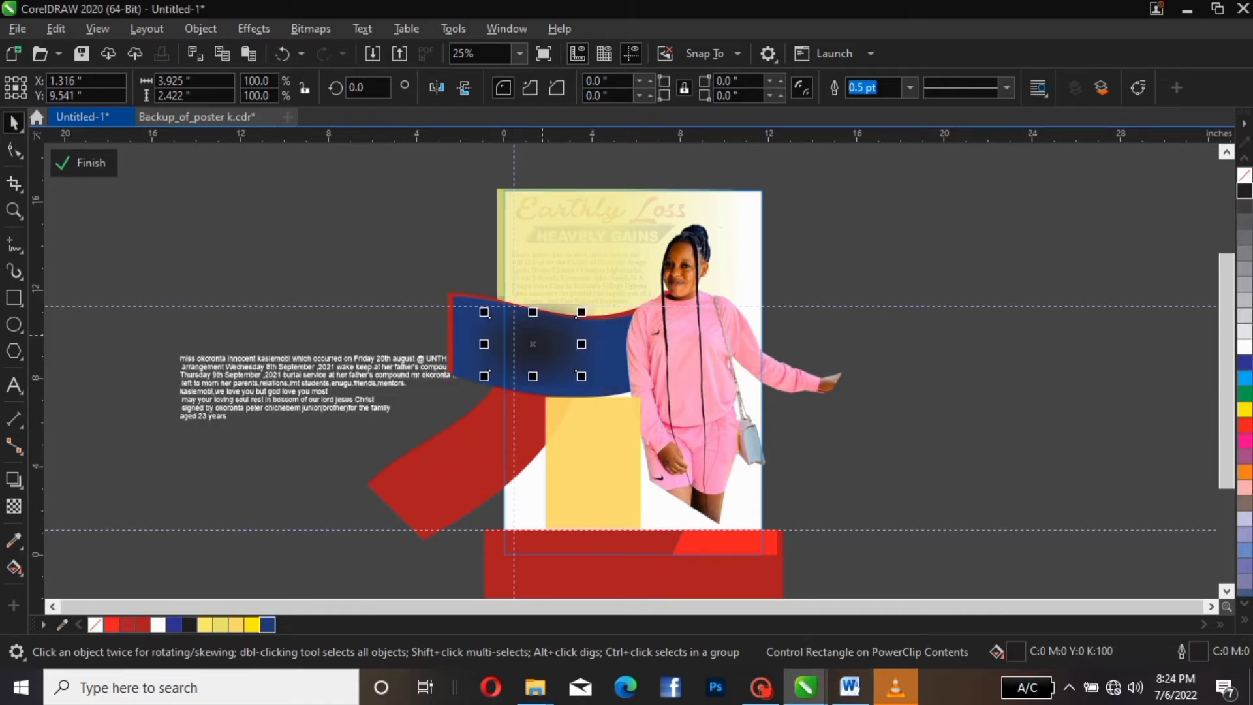
{"action": "left_click", "coordinate": [580, 375]}
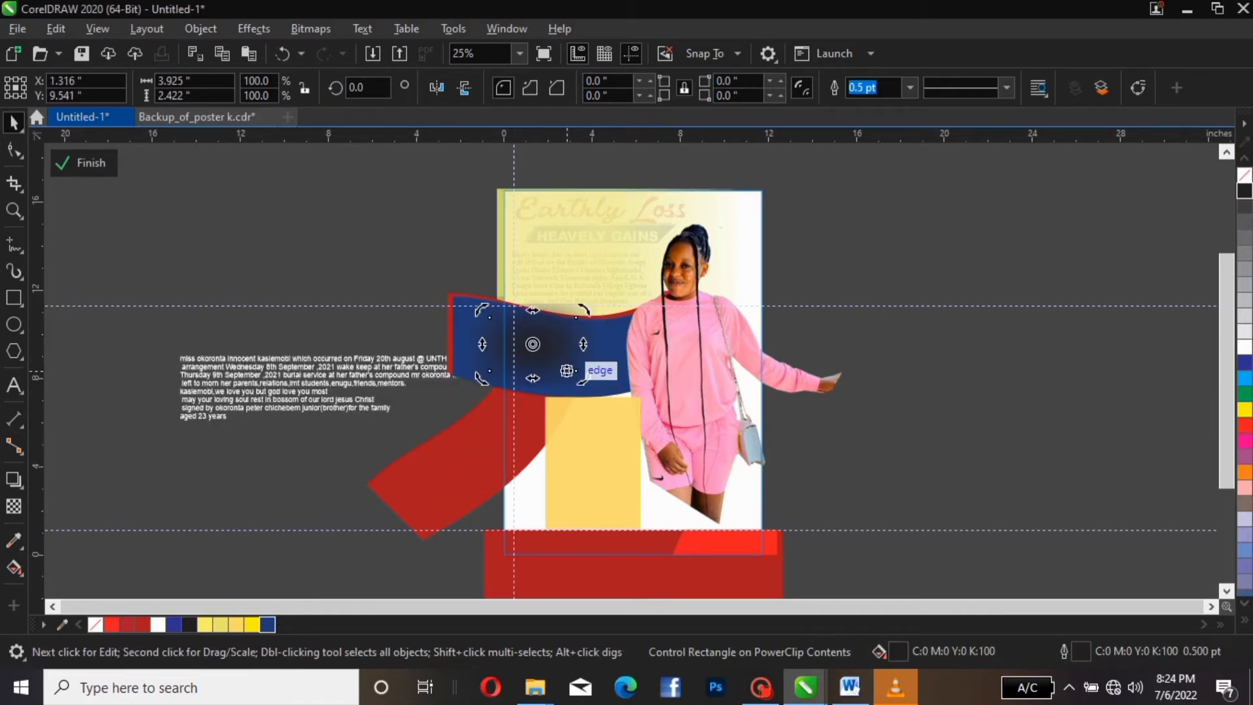
{"action": "left_click", "coordinate": [581, 377]}
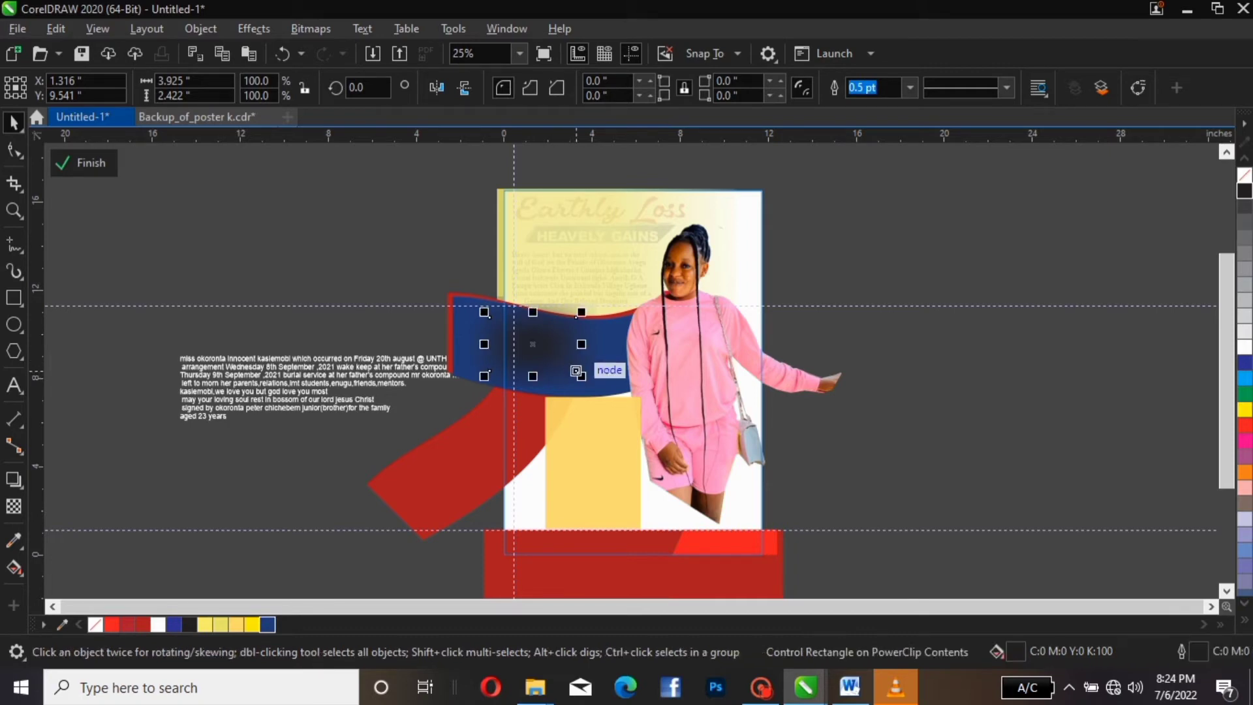
{"action": "left_click_drag", "start_coordinate": [577, 373], "coordinate": [607, 392]}
{"action": "left_click_drag", "start_coordinate": [545, 352], "coordinate": [532, 353]}
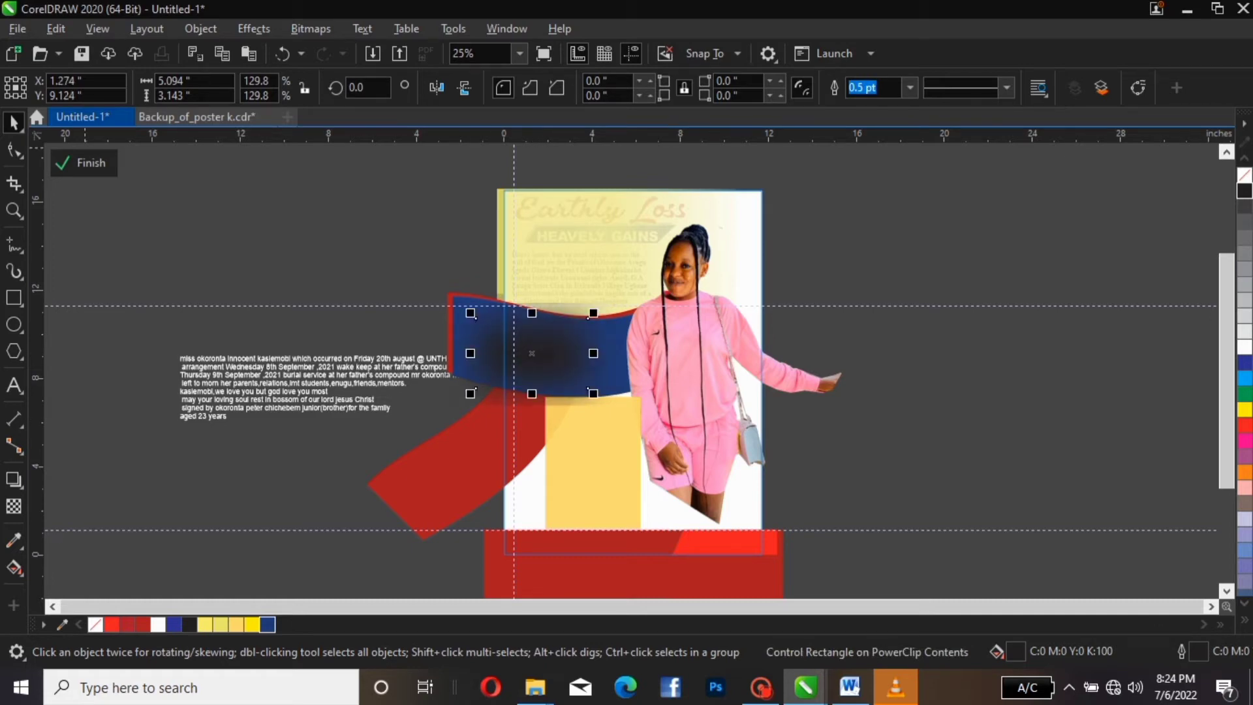
{"action": "left_click", "coordinate": [84, 163]}
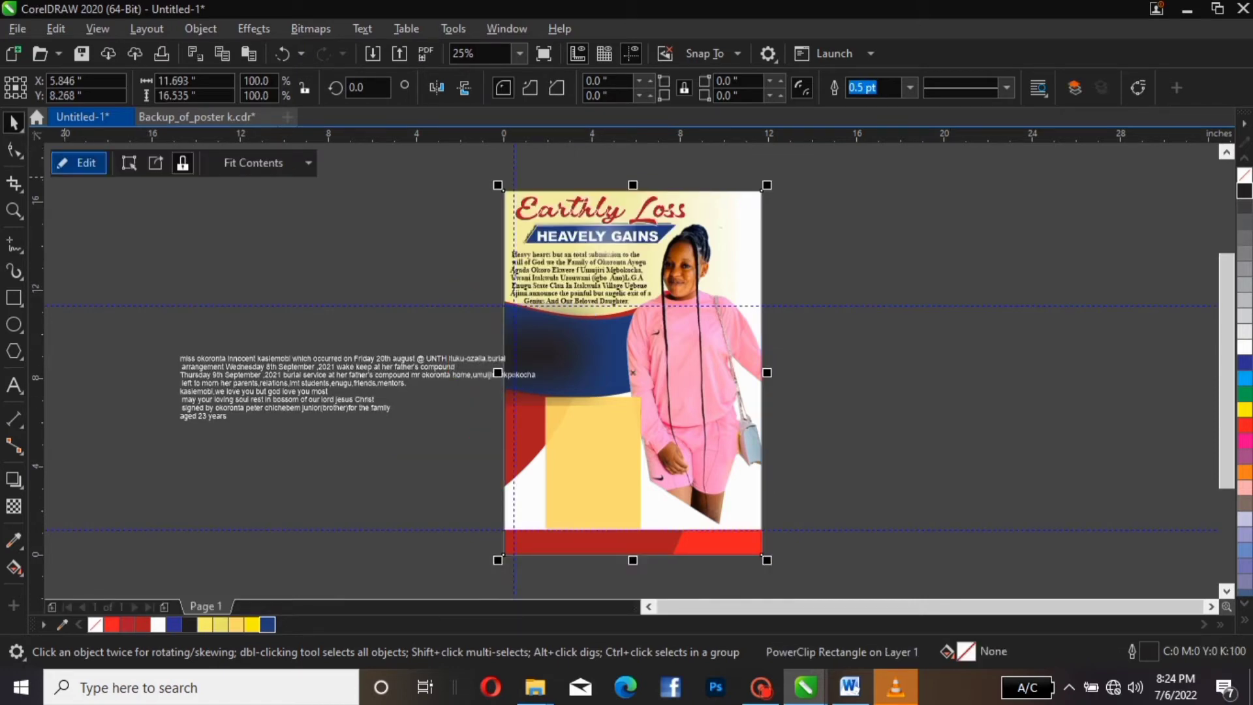
Give the blurred rectangle 15% uniform transparency and close the frame's contents
{"action": "left_click", "coordinate": [83, 162]}
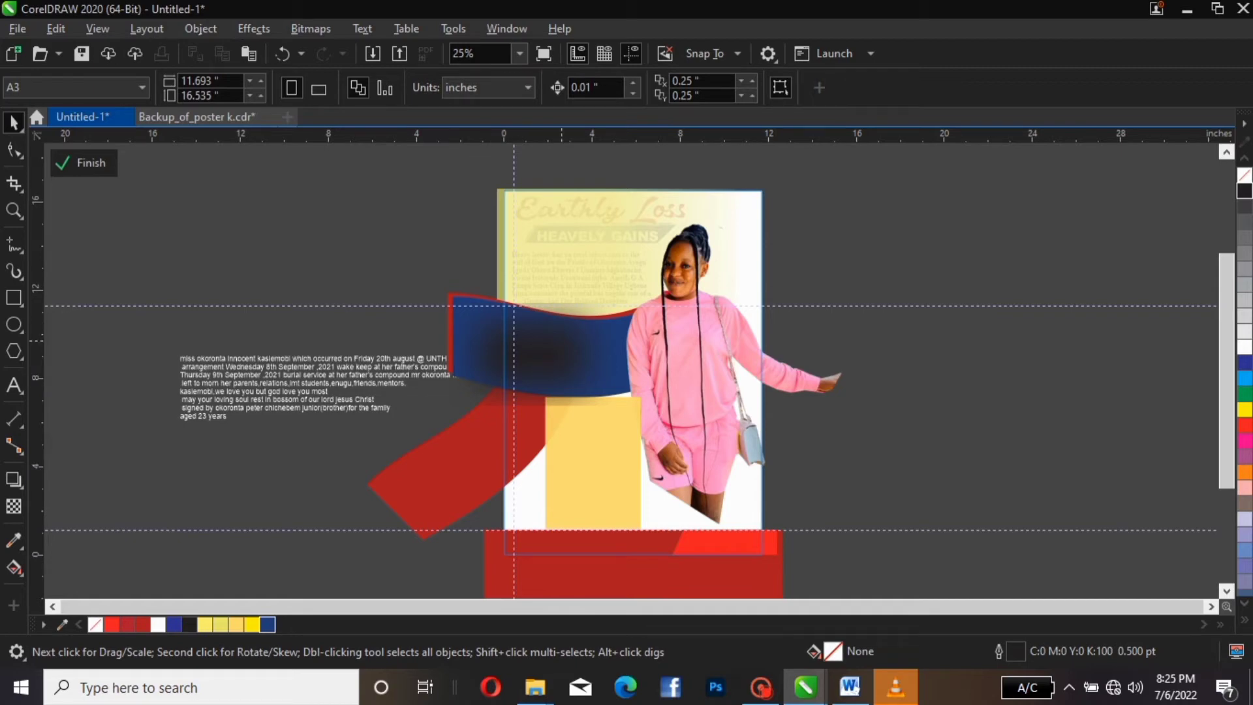
{"action": "left_click", "coordinate": [555, 341]}
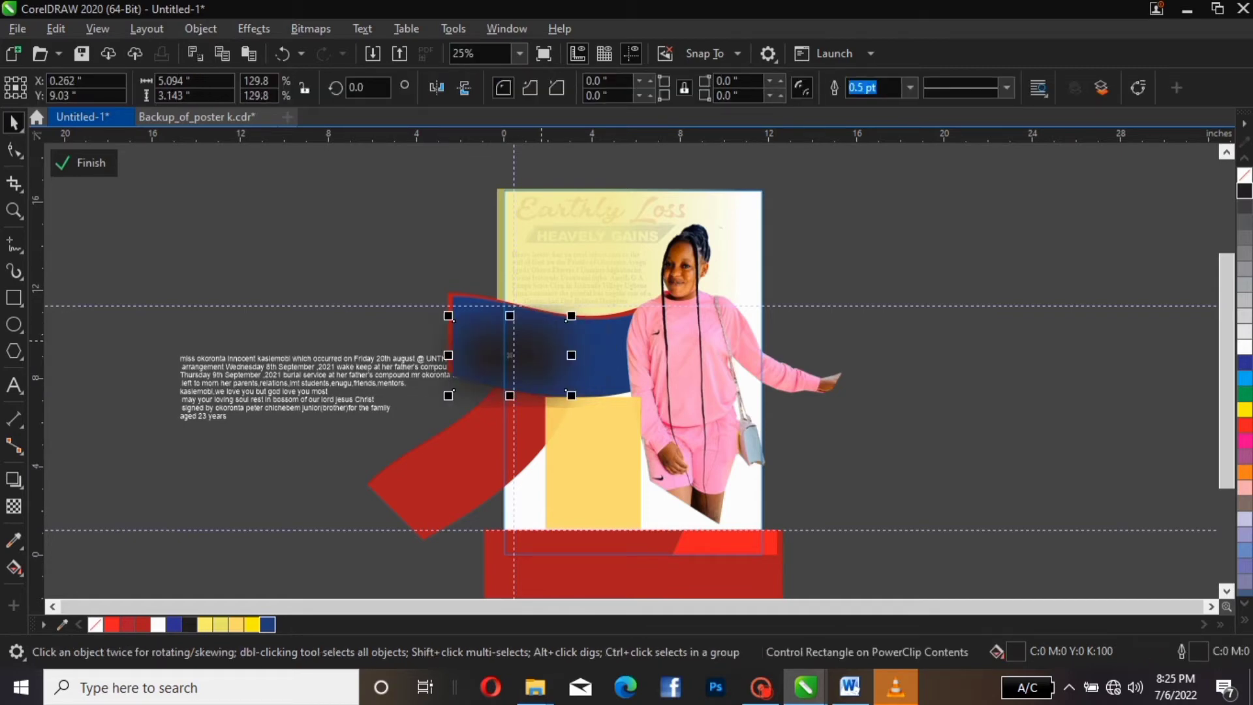
{"action": "left_click_drag", "start_coordinate": [542, 341], "coordinate": [558, 340]}
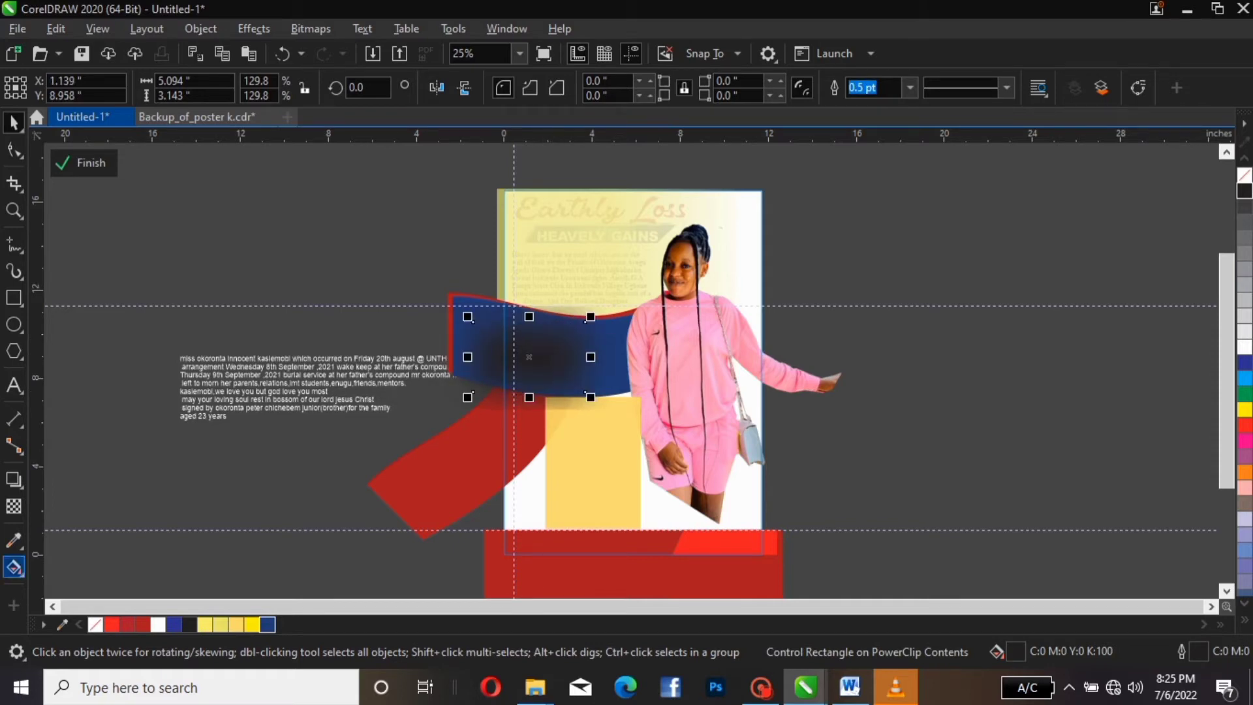
{"action": "left_click", "coordinate": [14, 505]}
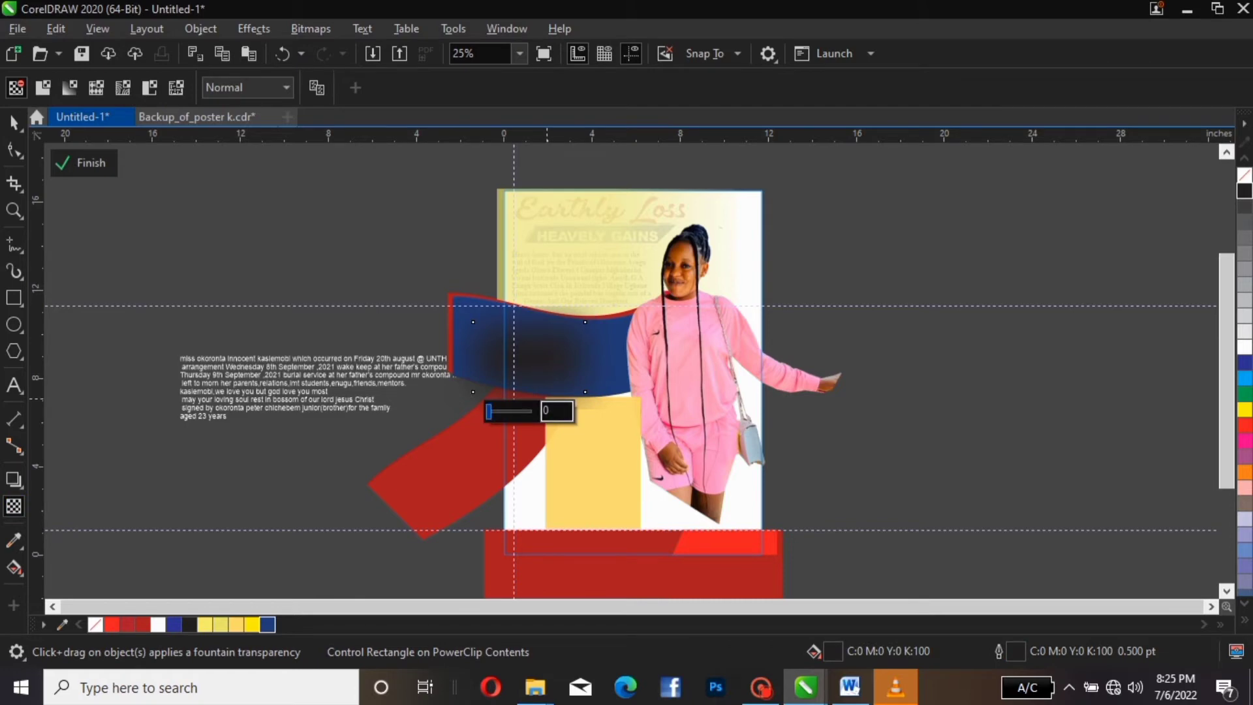
{"action": "left_click_drag", "start_coordinate": [488, 411], "coordinate": [496, 411]}
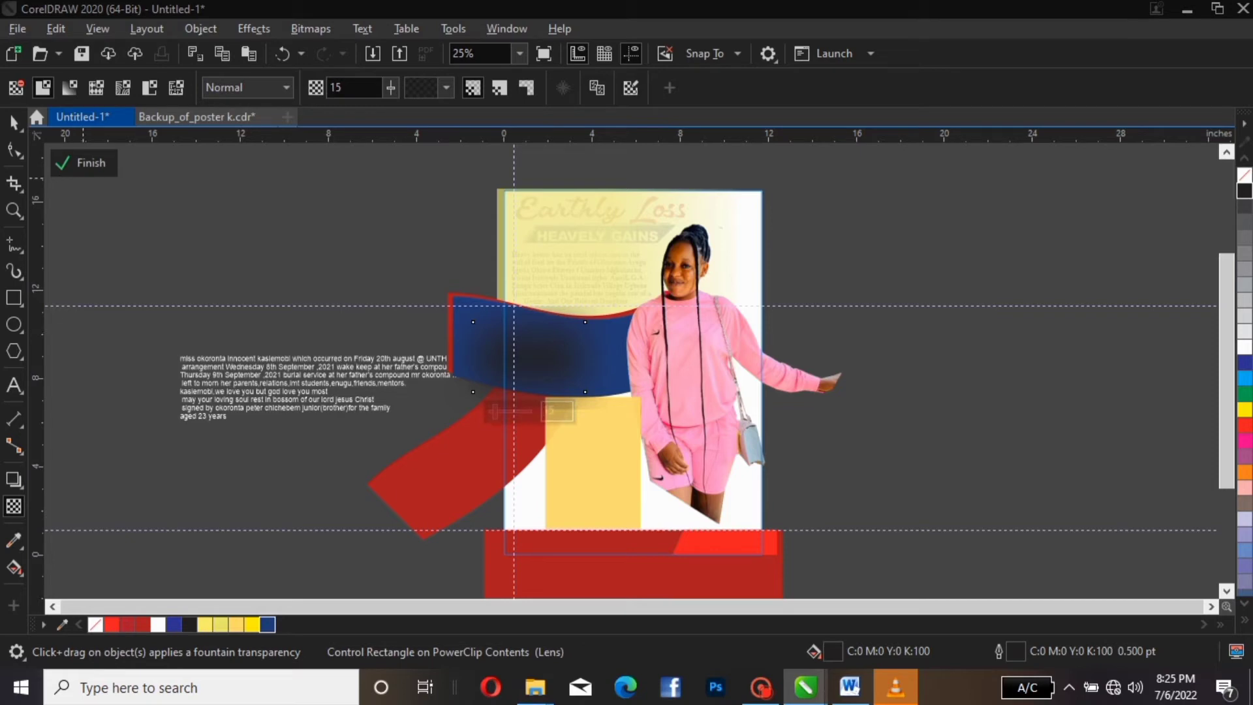
{"action": "left_click", "coordinate": [84, 162]}
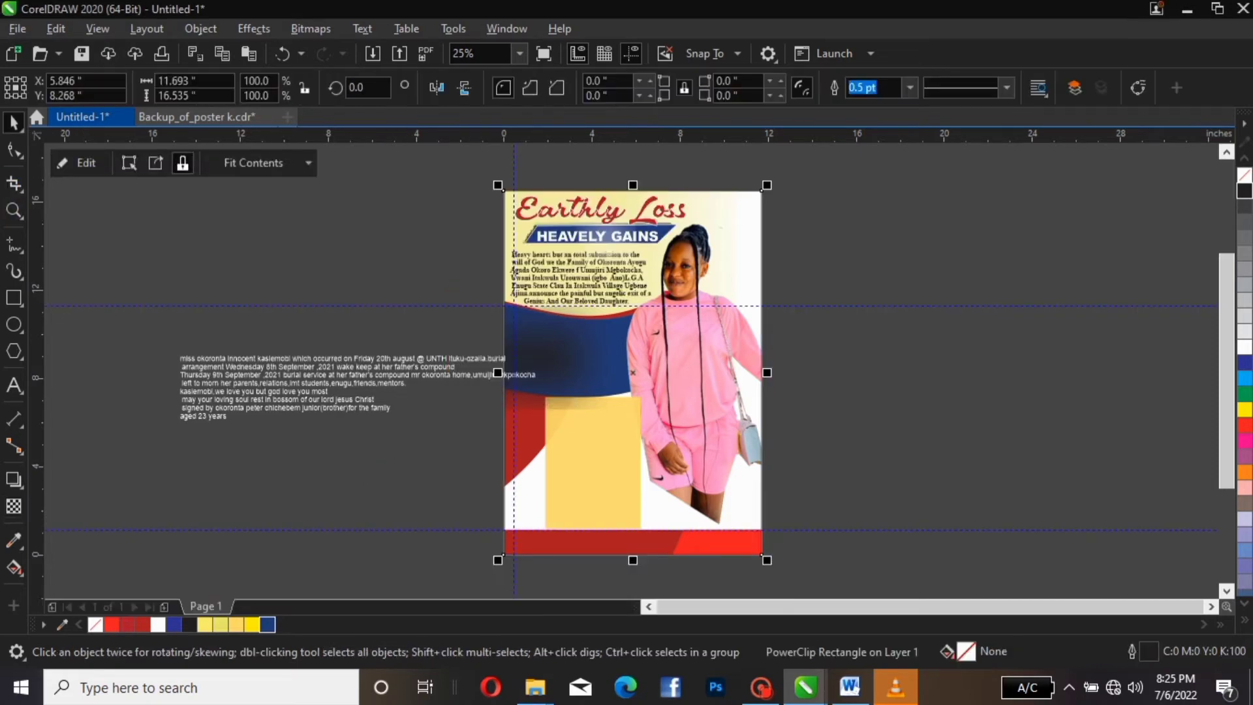
{"action": "left_click", "coordinate": [78, 162]}
{"action": "key", "text": "Escape"}
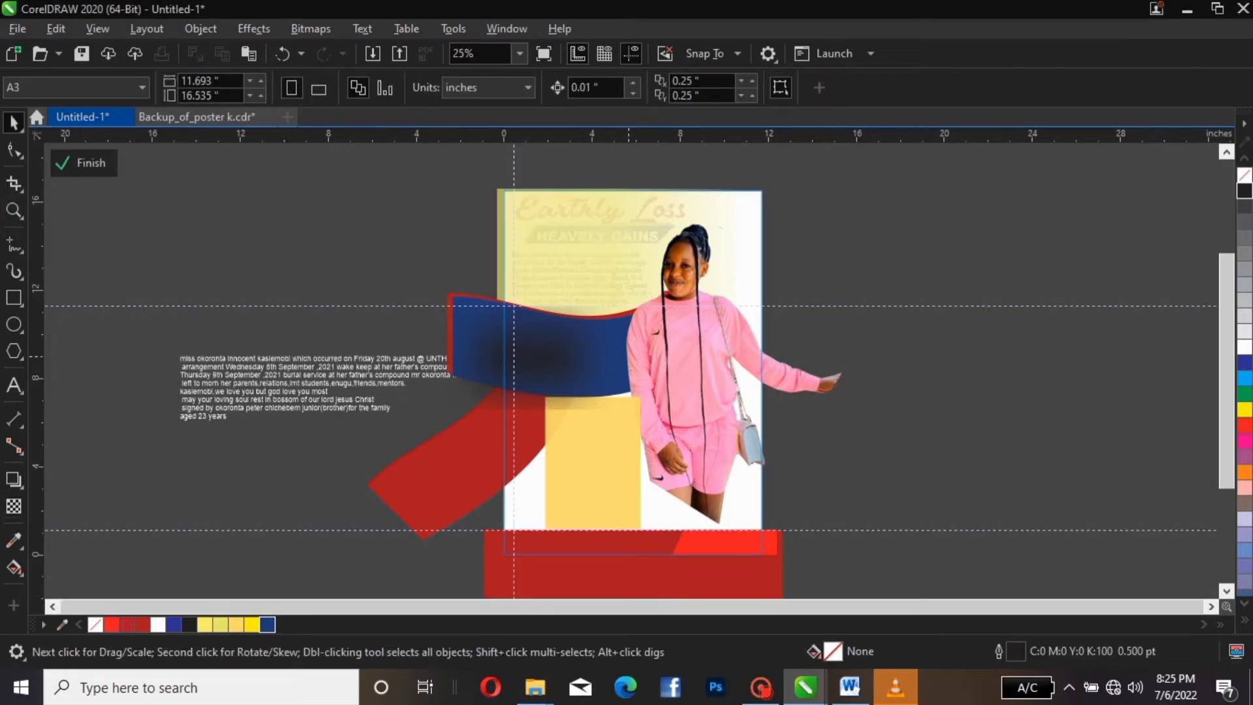
{"action": "left_click", "coordinate": [83, 163]}
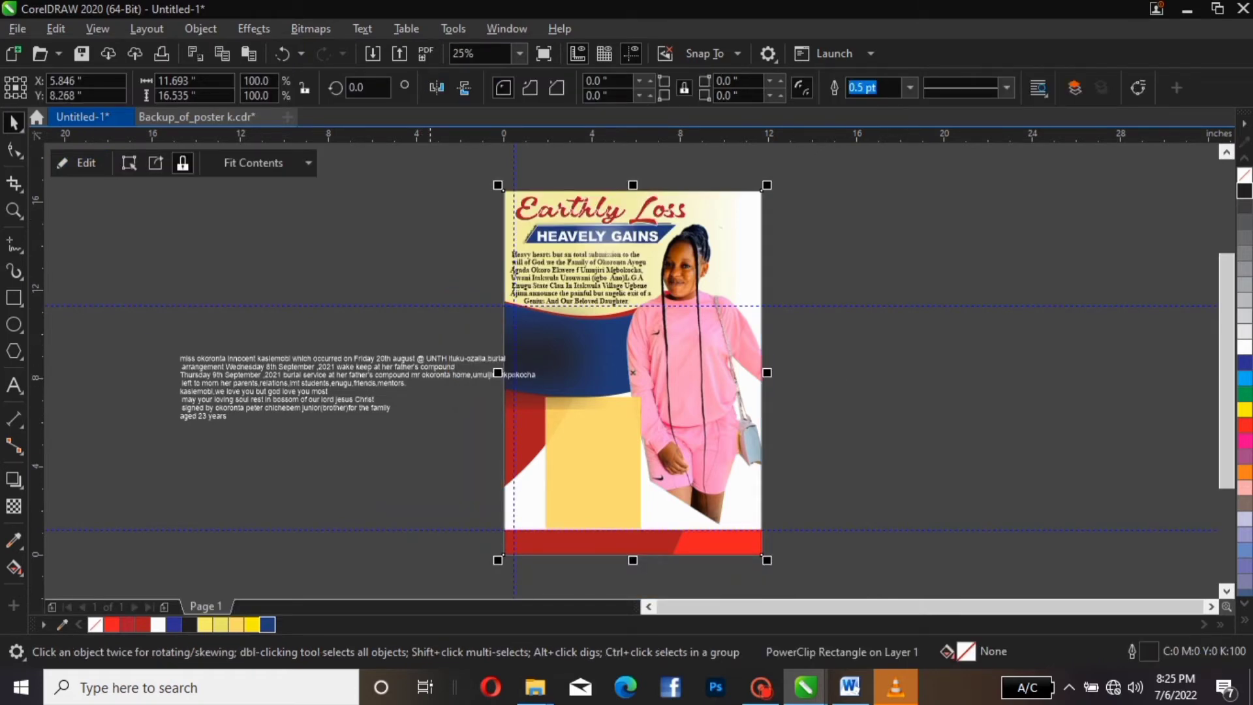
Move the first announcement line up beside the poster and enlarge it to about 46 pt
{"action": "left_click", "coordinate": [283, 370]}
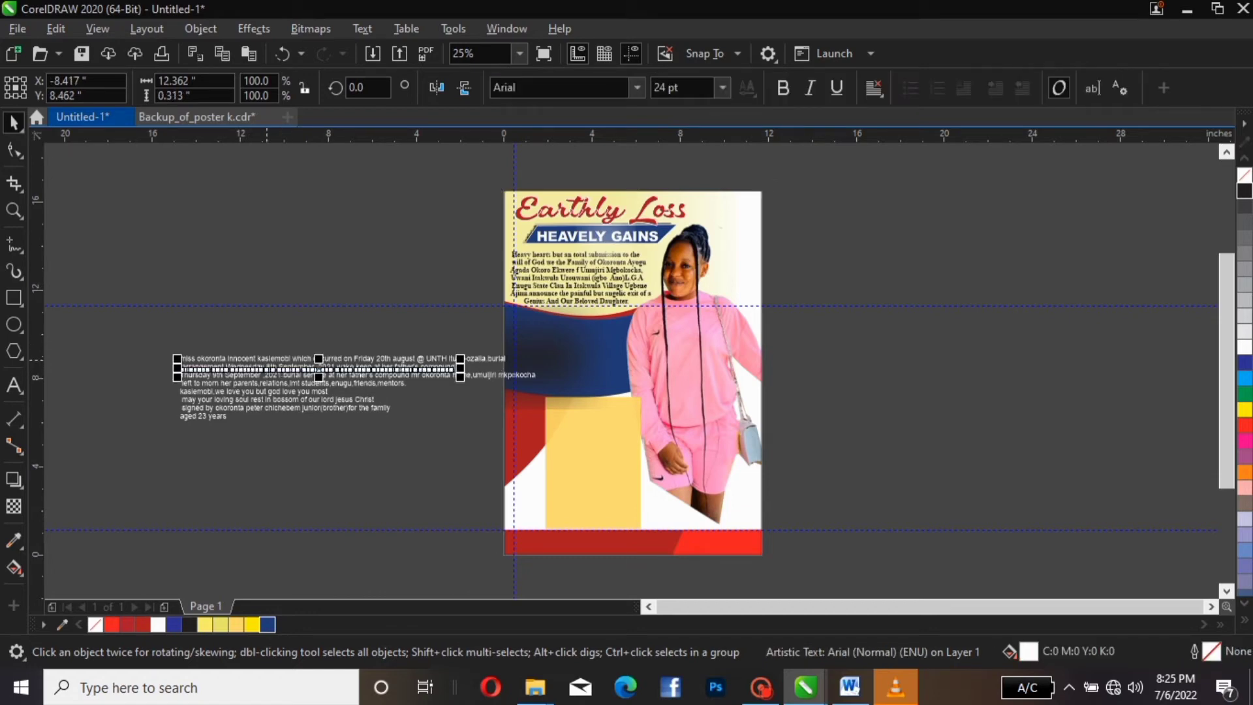
{"action": "left_click", "coordinate": [266, 360]}
{"action": "left_click_drag", "start_coordinate": [266, 361], "coordinate": [241, 311]}
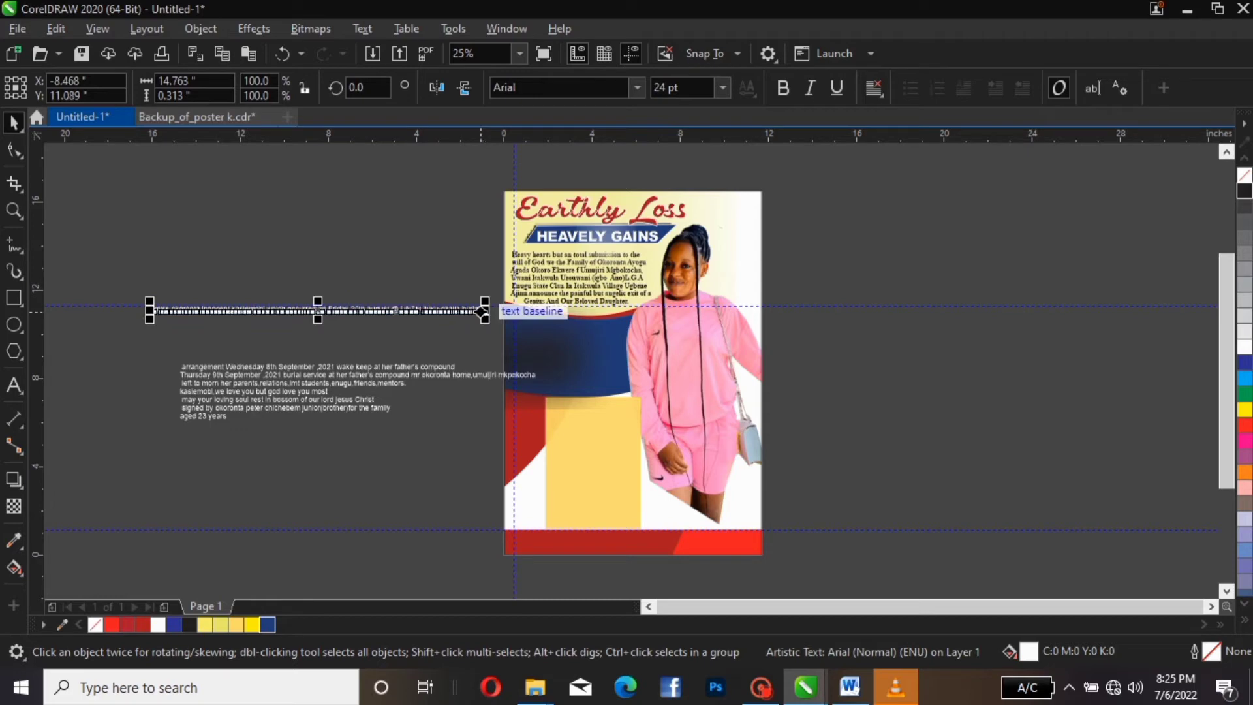
{"action": "left_click_drag", "start_coordinate": [482, 312], "coordinate": [542, 309]}
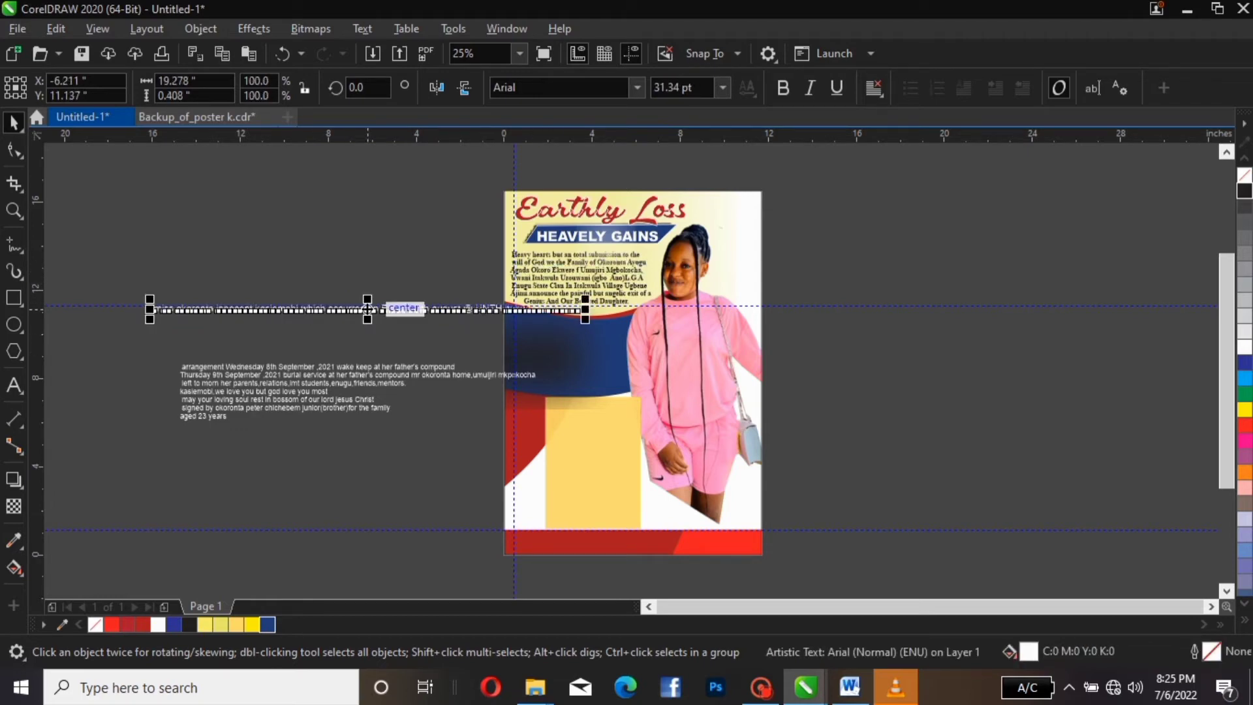
{"action": "left_click_drag", "start_coordinate": [368, 309], "coordinate": [300, 280]}
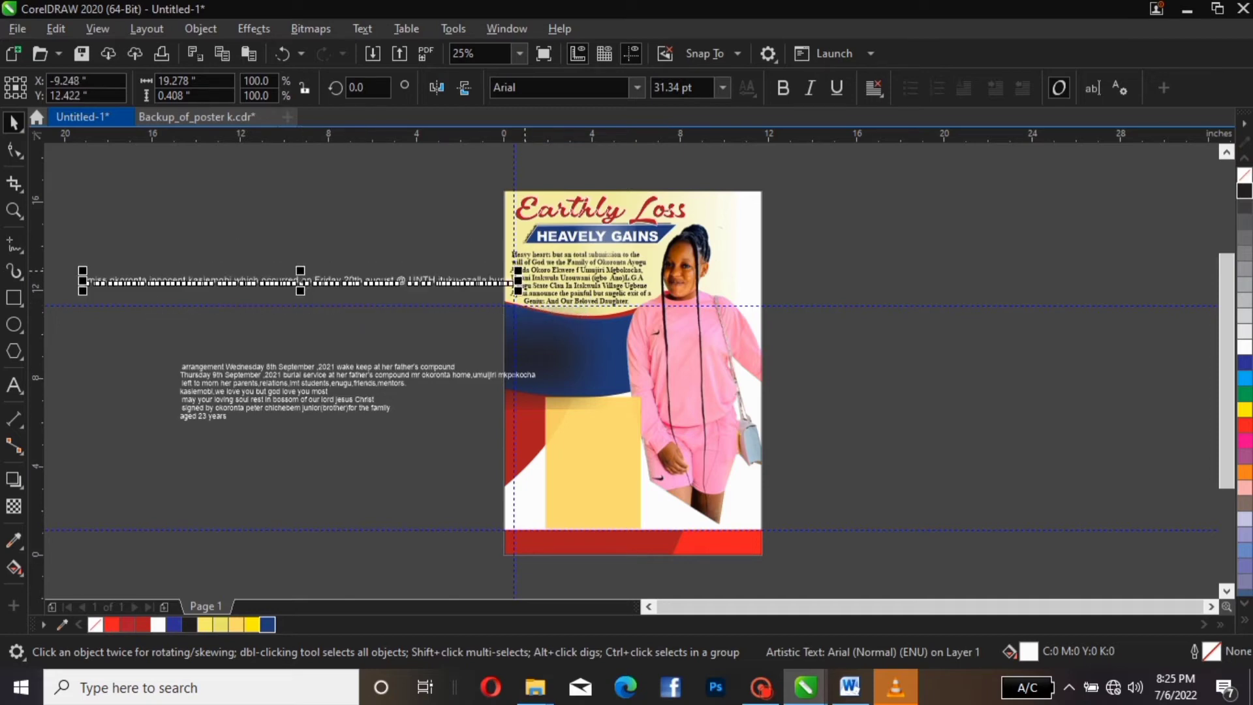
{"action": "left_click_drag", "start_coordinate": [518, 270], "coordinate": [716, 145]}
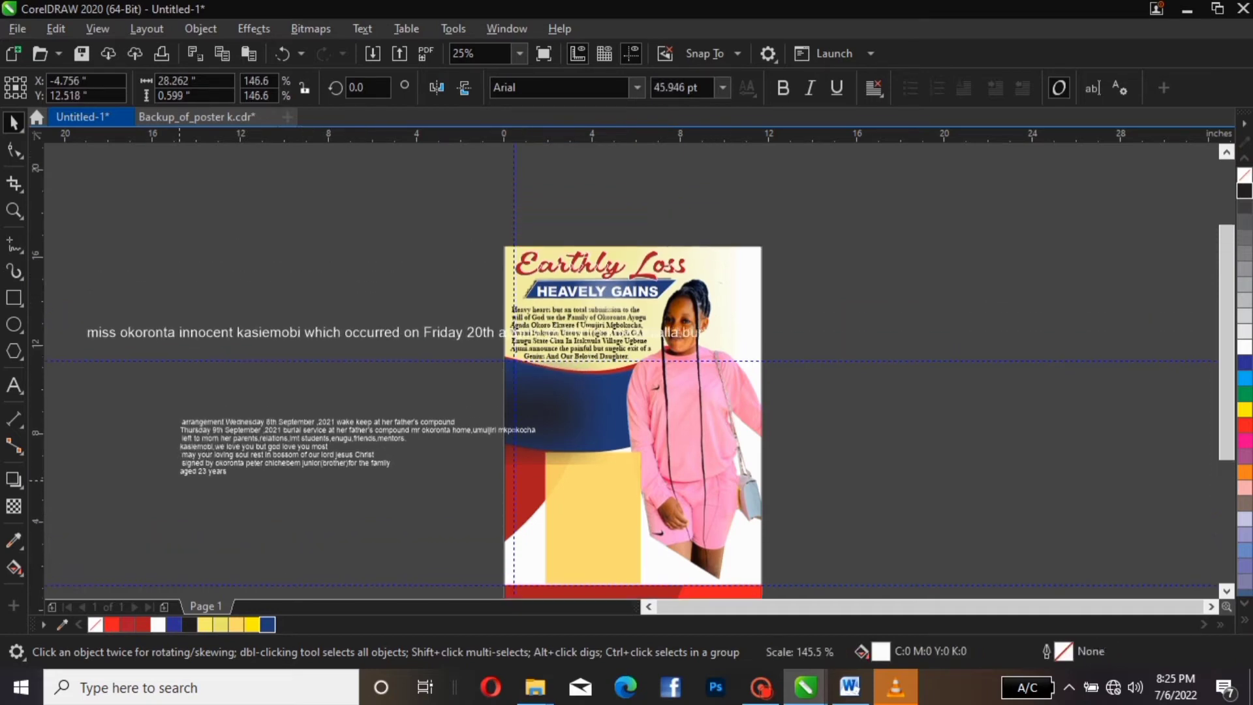
{"action": "left_click_drag", "start_coordinate": [717, 321], "coordinate": [722, 321]}
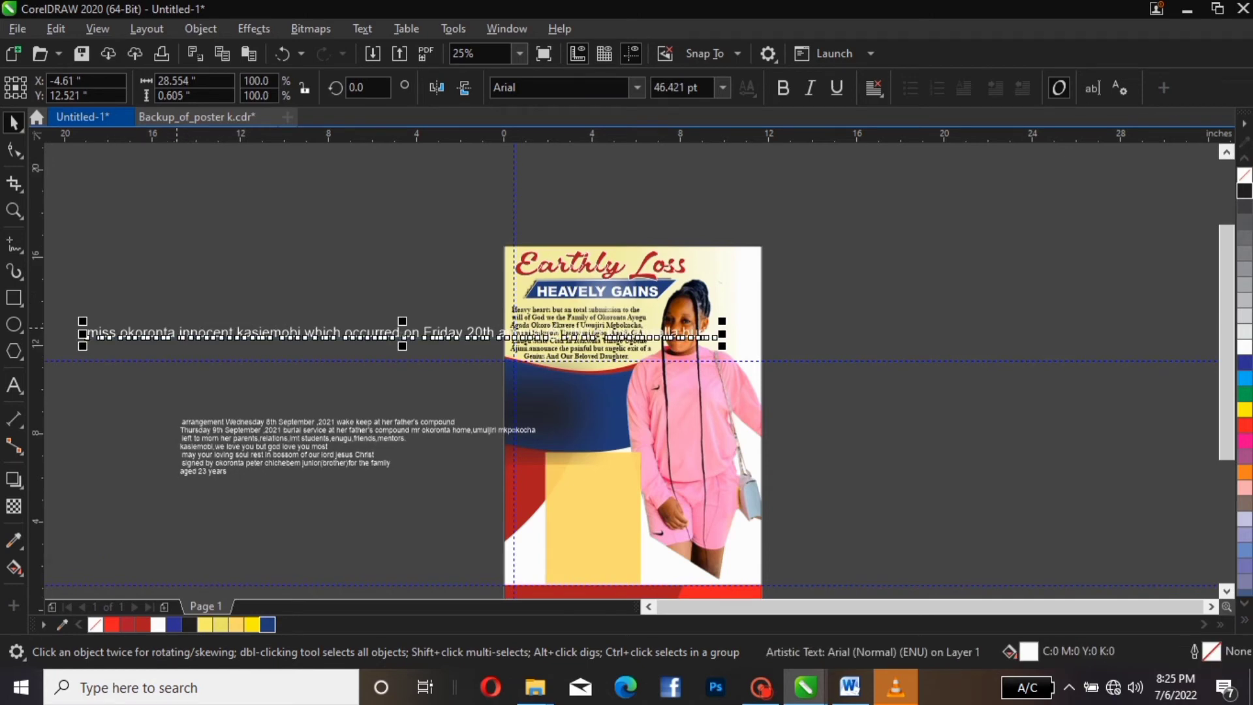
{"action": "key", "text": "Escape"}
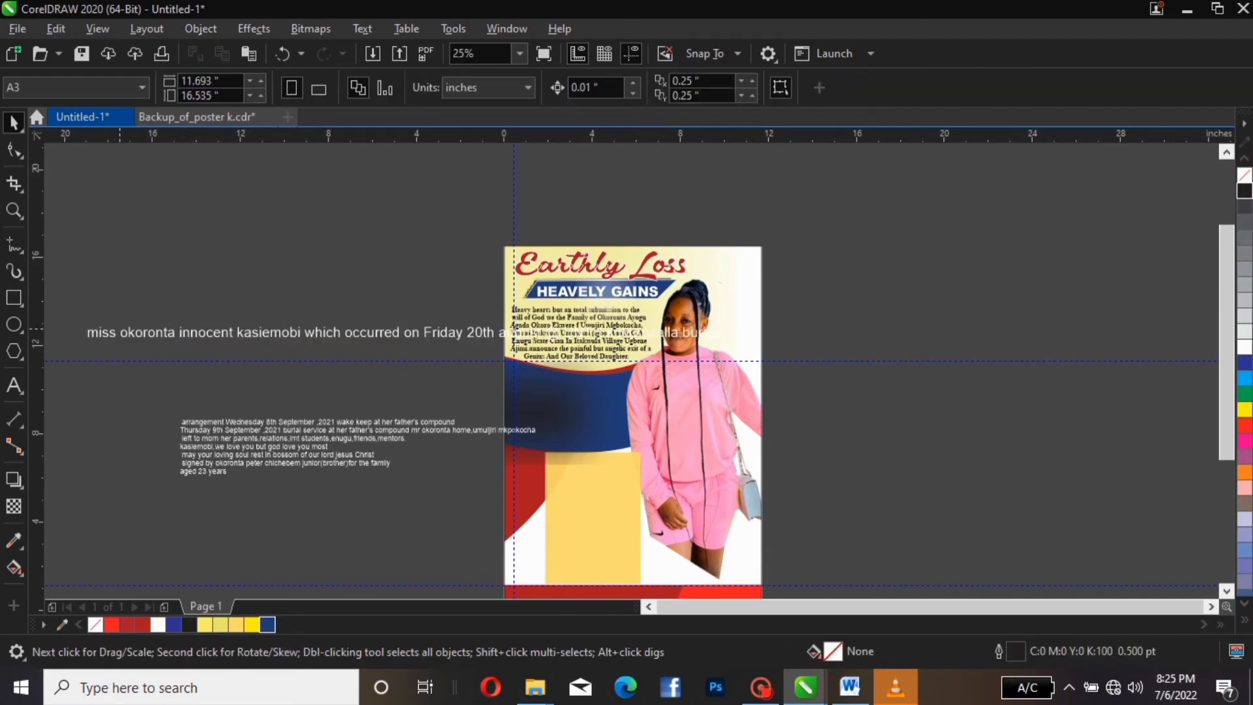
Break the word 'miss' onto its own line and split it into a separate text object
{"action": "double_click", "coordinate": [123, 333]}
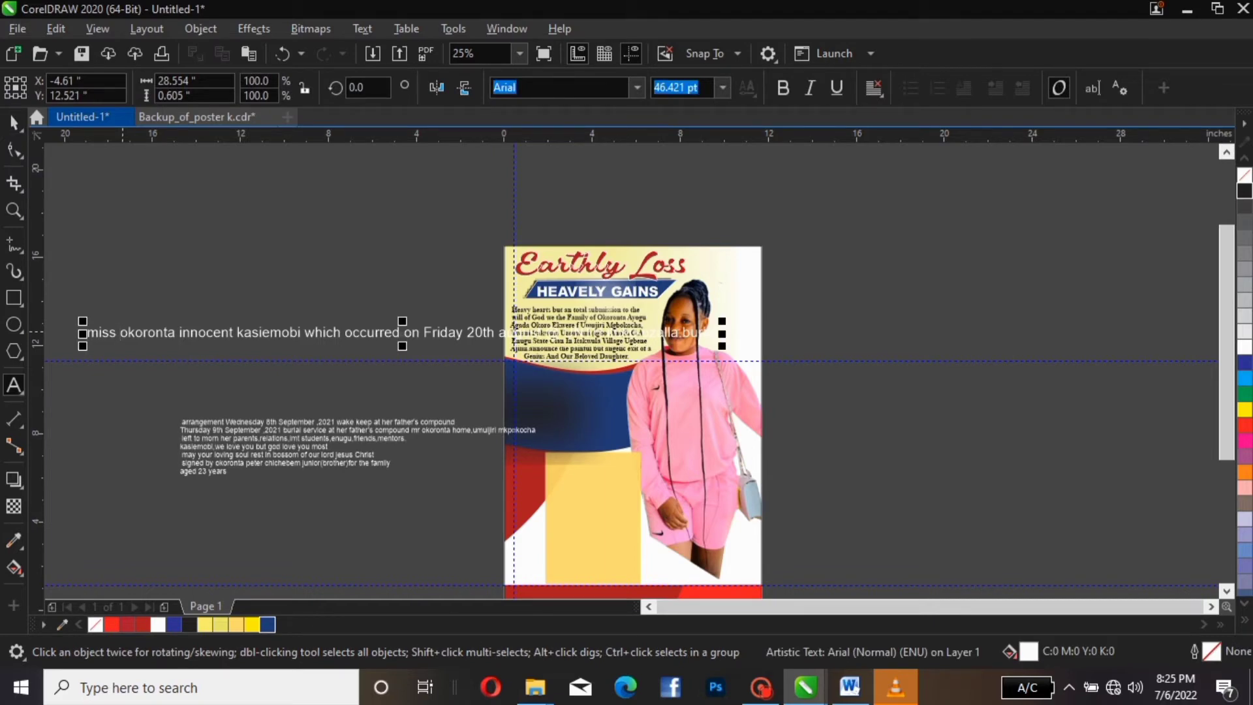
{"action": "key", "text": "Return"}
{"action": "key", "text": "ctrl+space"}
{"action": "key", "text": "ctrl+k"}
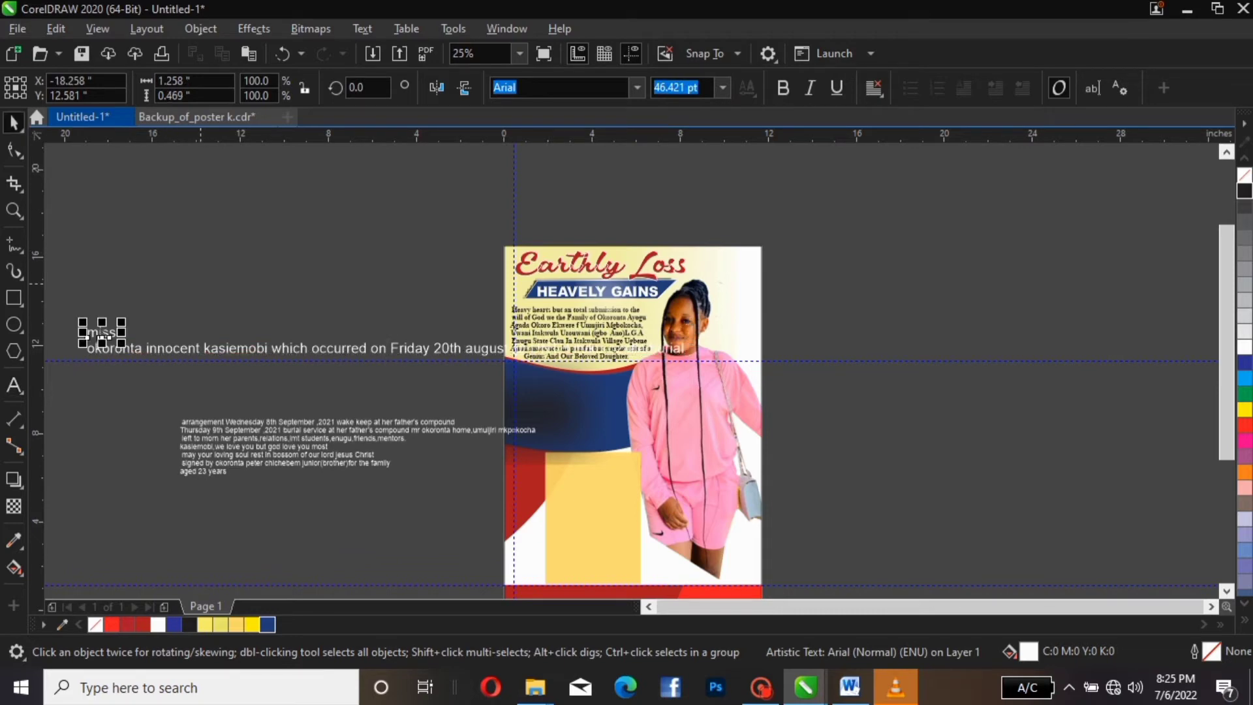
{"action": "left_click", "coordinate": [167, 352]}
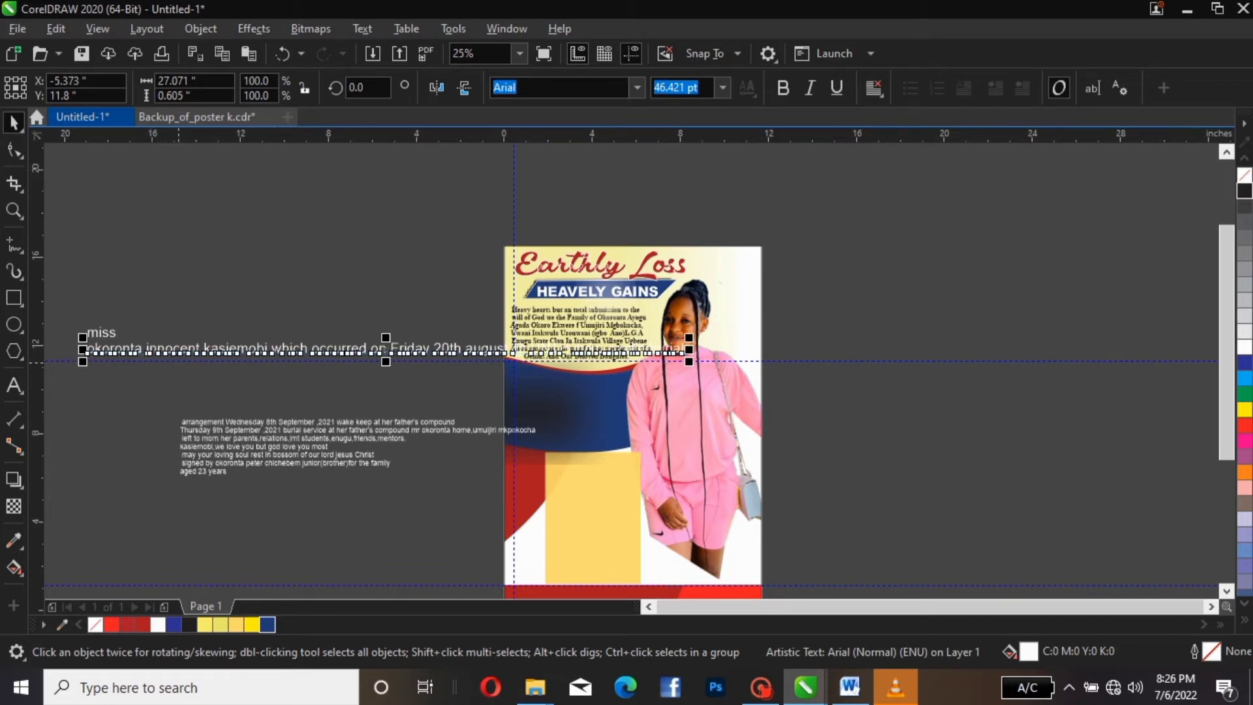
{"action": "double_click", "coordinate": [145, 352]}
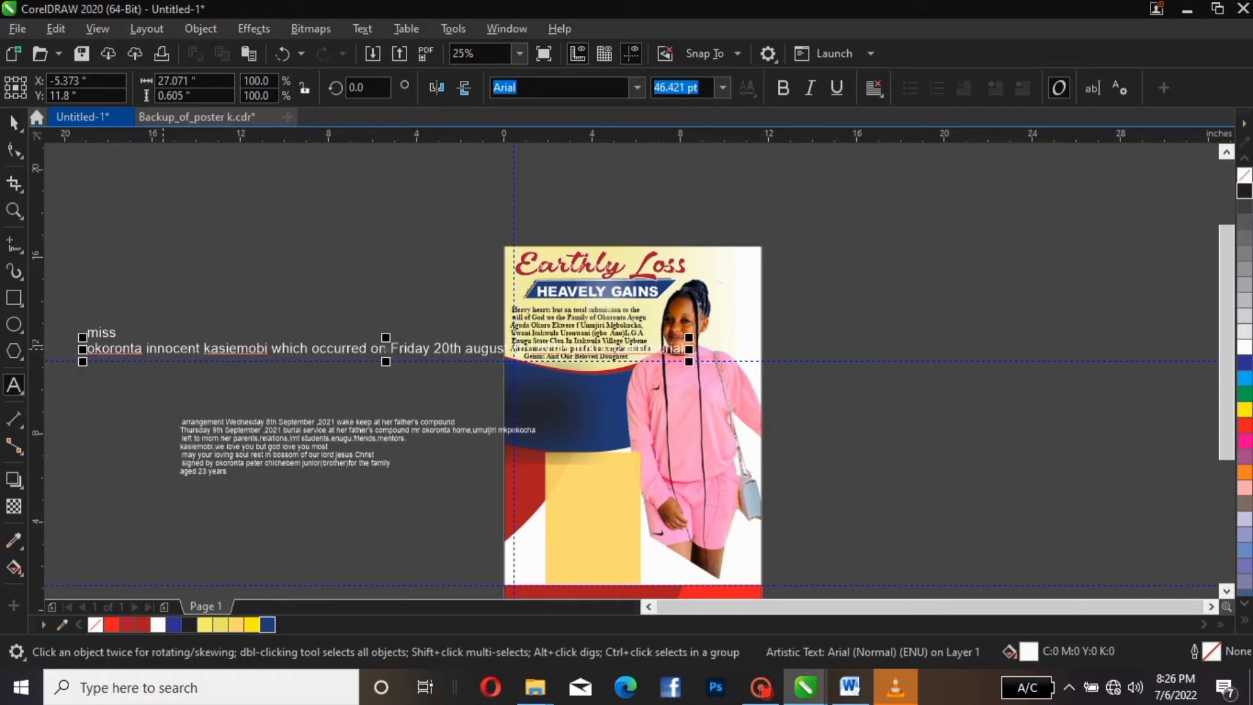
{"action": "key", "text": "Return"}
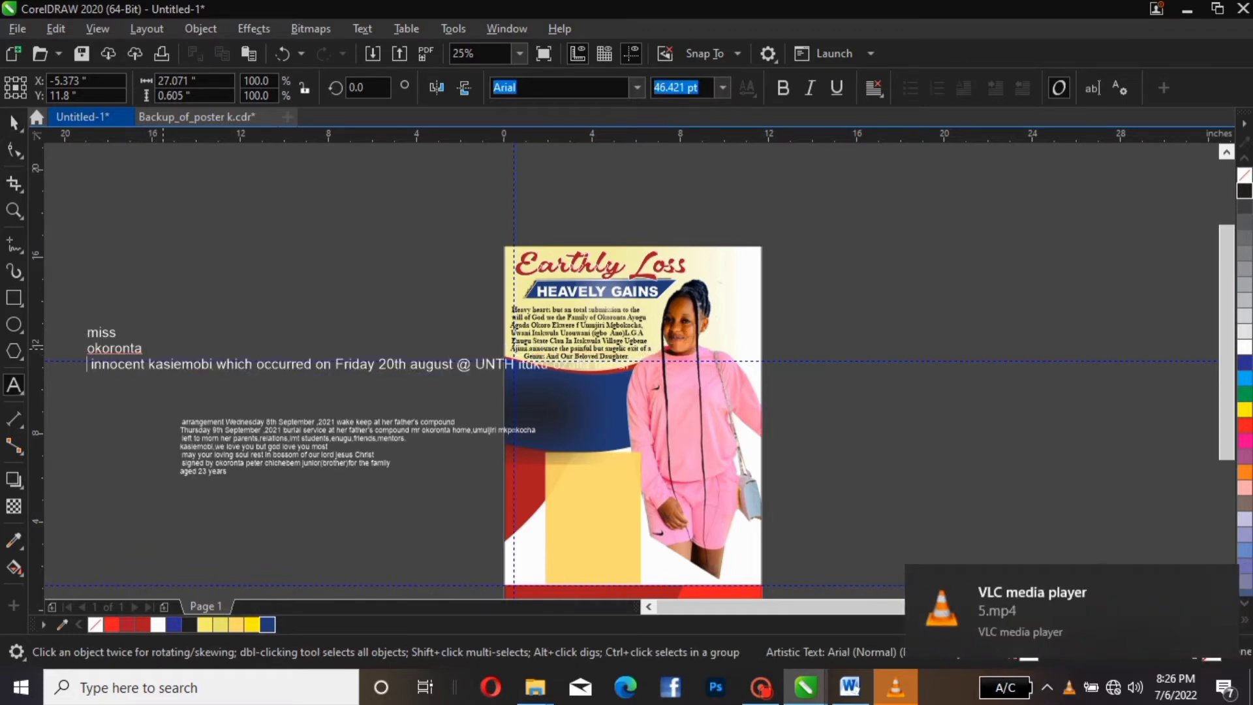
{"action": "key", "text": "ctrl+k"}
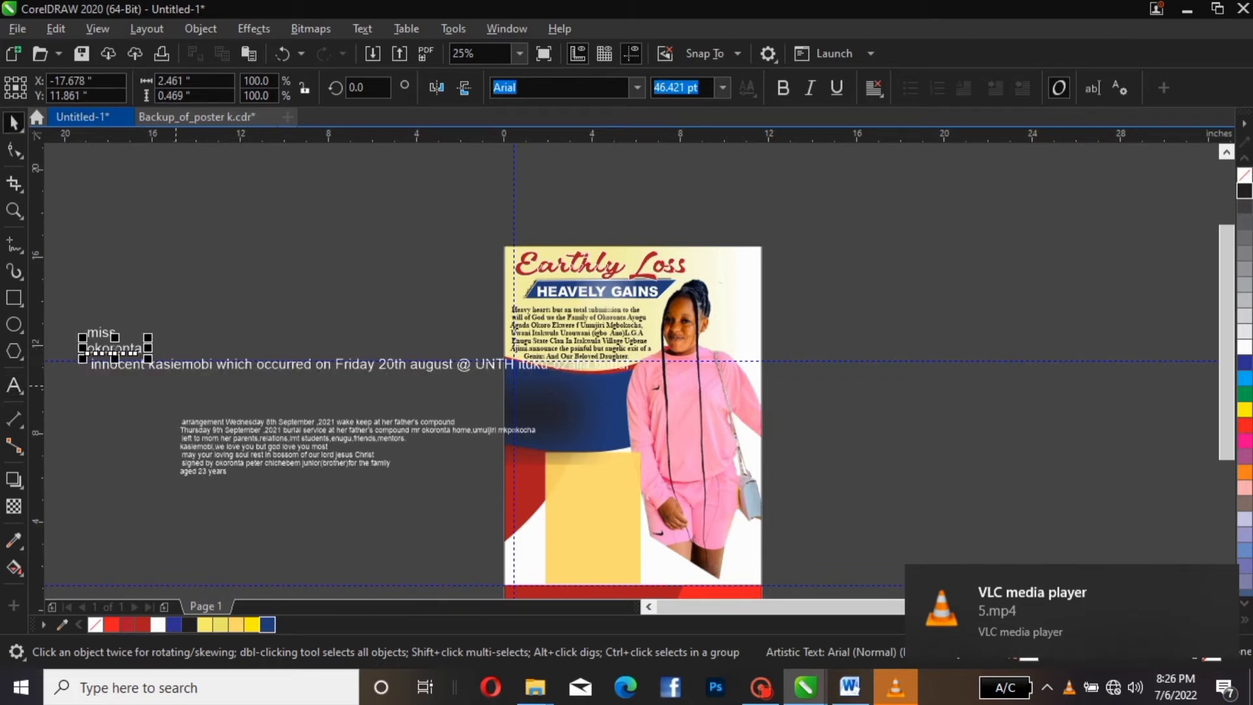
{"action": "left_click", "coordinate": [175, 387]}
{"action": "left_click", "coordinate": [144, 365]}
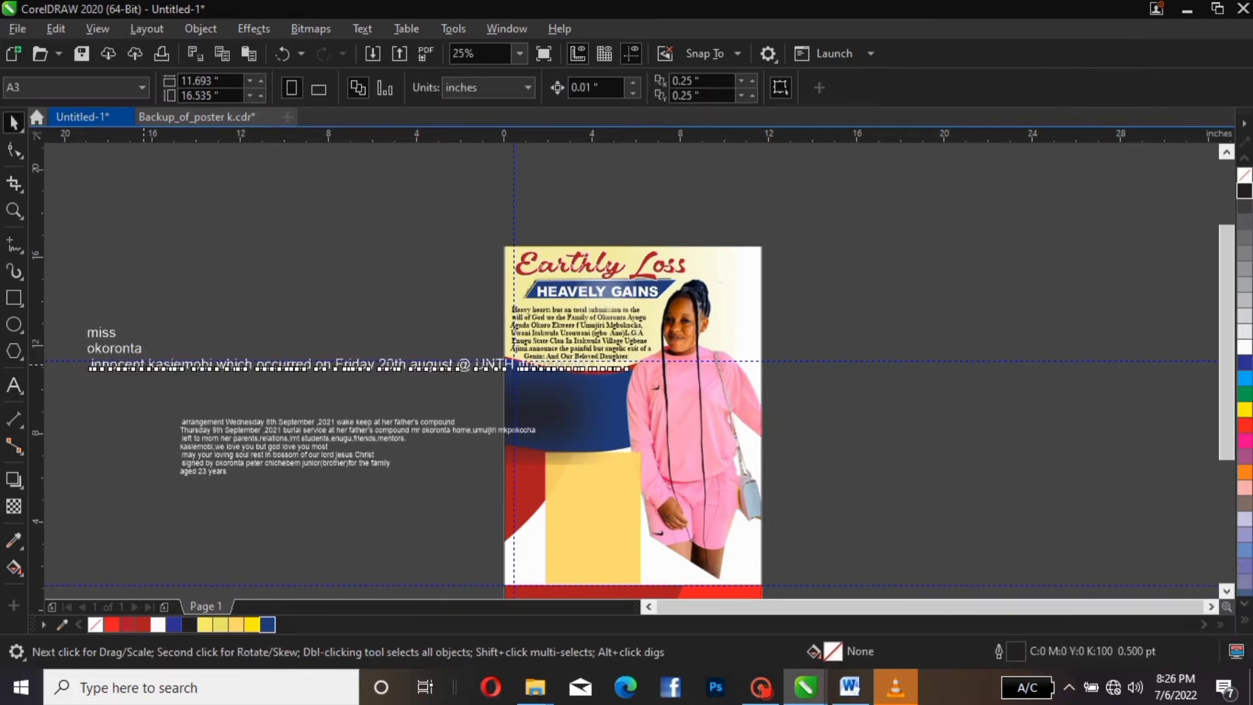
{"action": "double_click", "coordinate": [144, 365]}
{"action": "key", "text": "Return"}
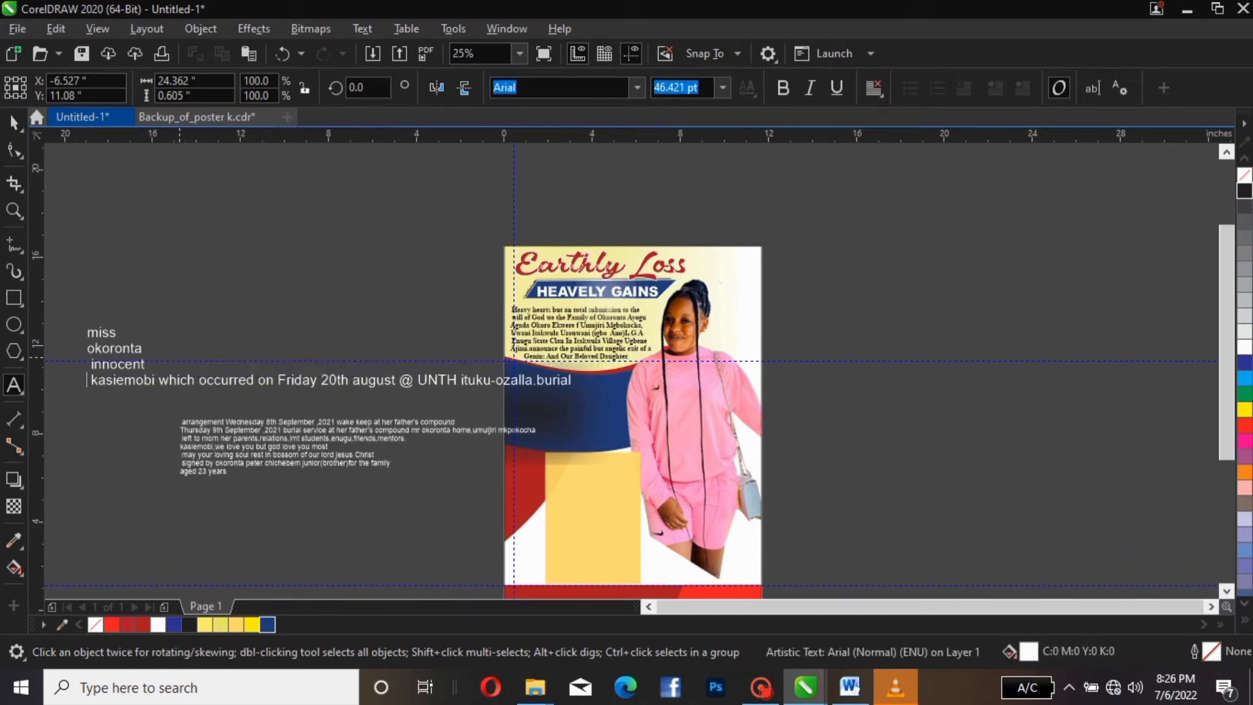
{"action": "key", "text": "ctrl+k"}
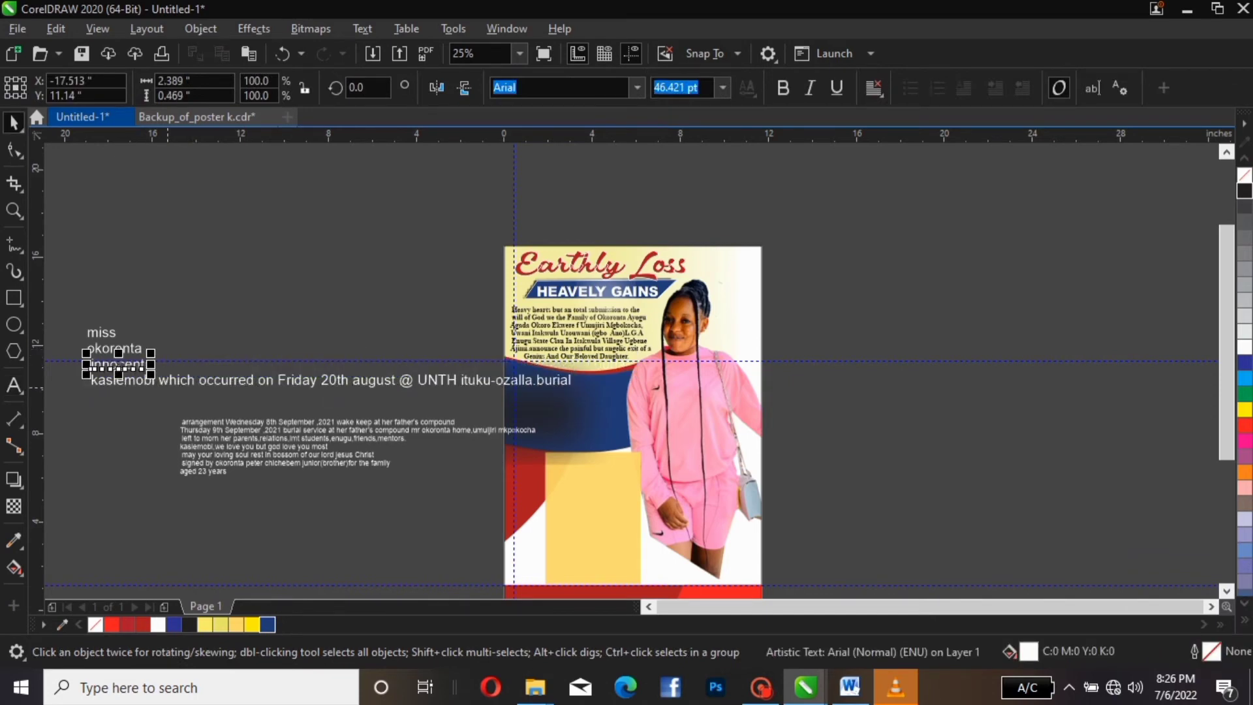
{"action": "left_click", "coordinate": [163, 384]}
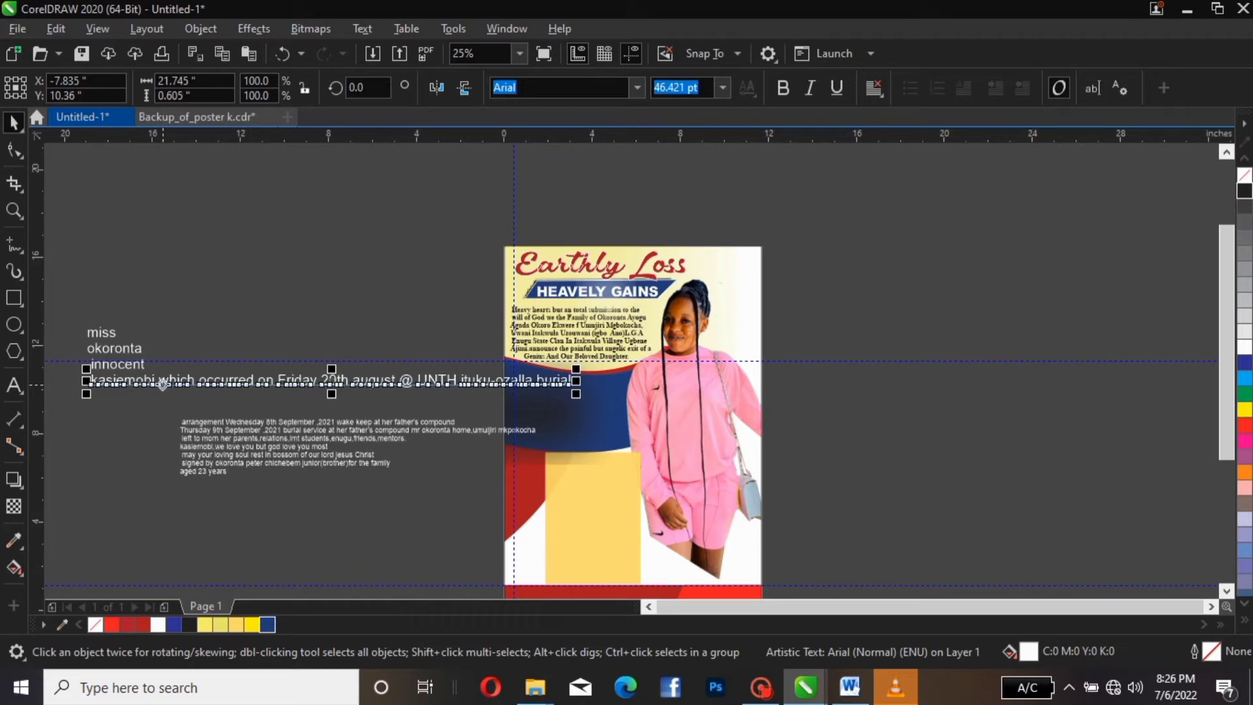
{"action": "double_click", "coordinate": [160, 382]}
{"action": "key", "text": "Return"}
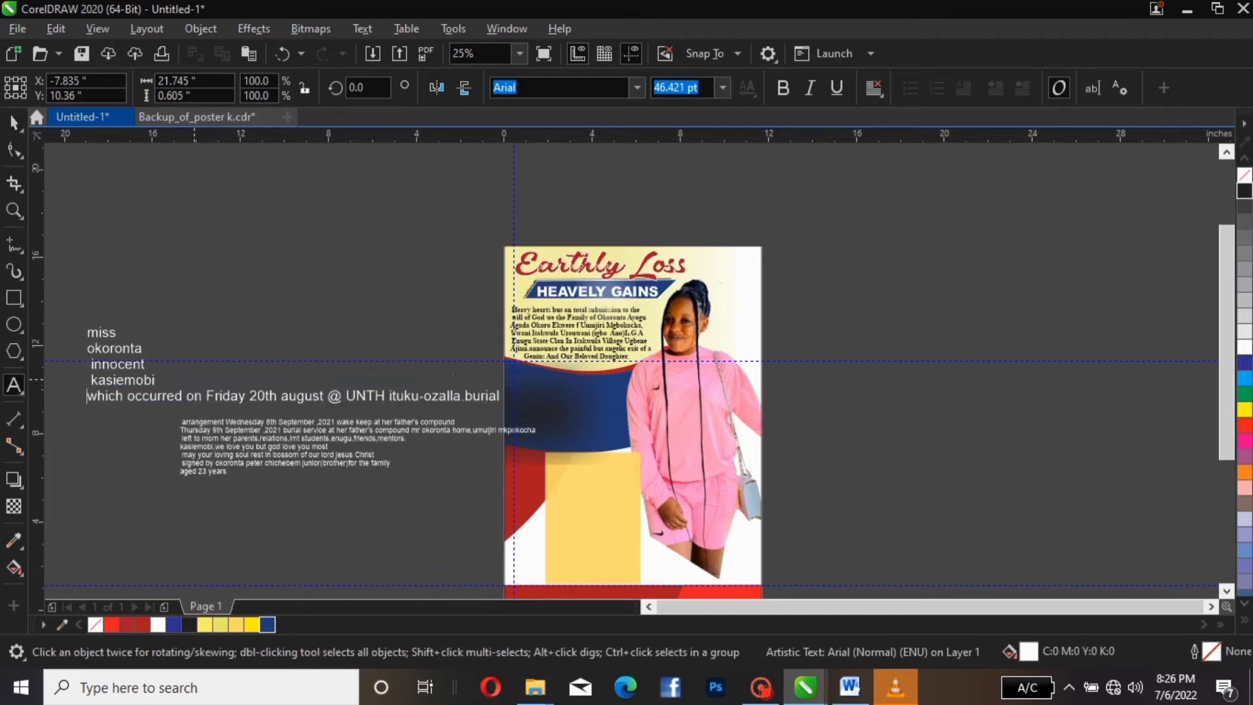
{"action": "key", "text": "ctrl+k"}
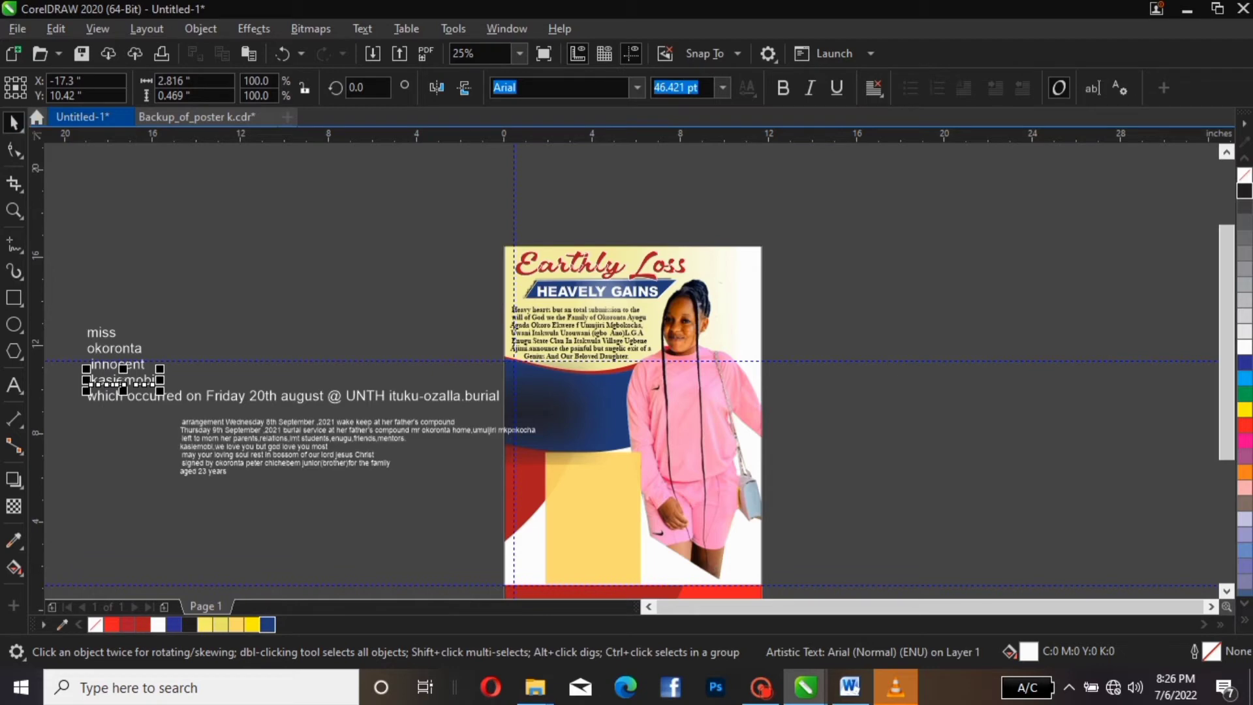
{"action": "left_click", "coordinate": [101, 332]}
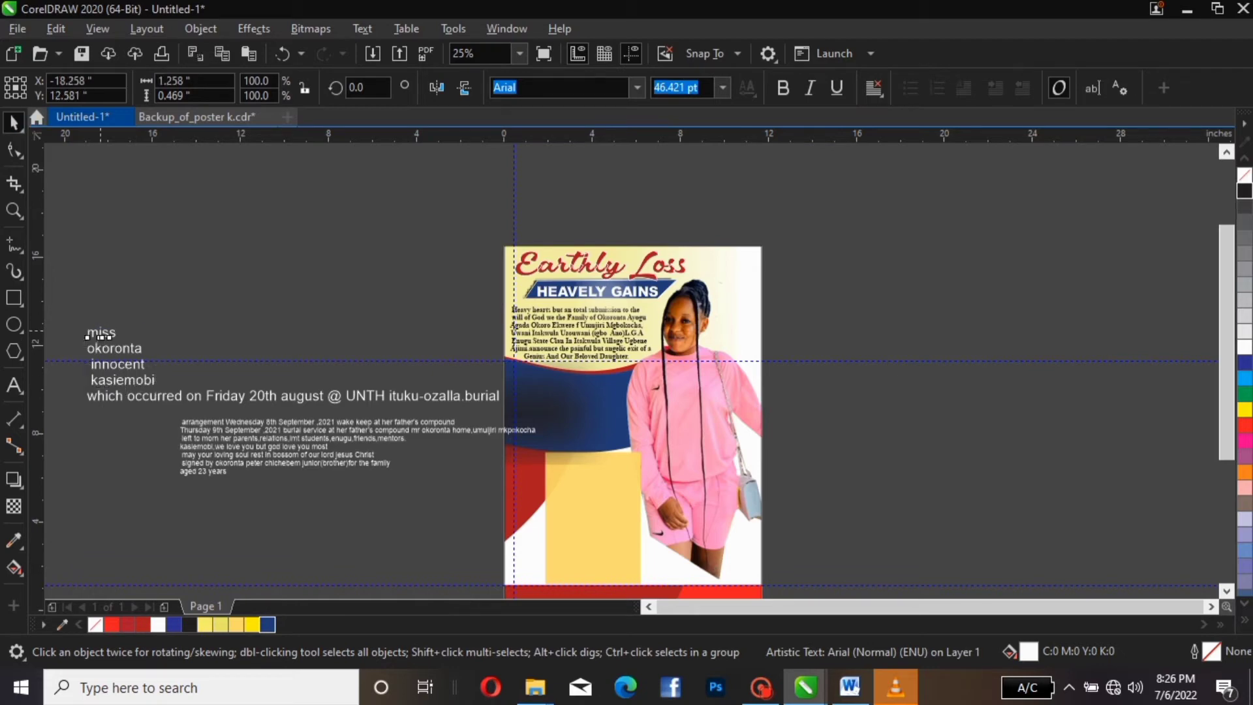
{"action": "left_click_drag", "start_coordinate": [101, 332], "coordinate": [568, 377]}
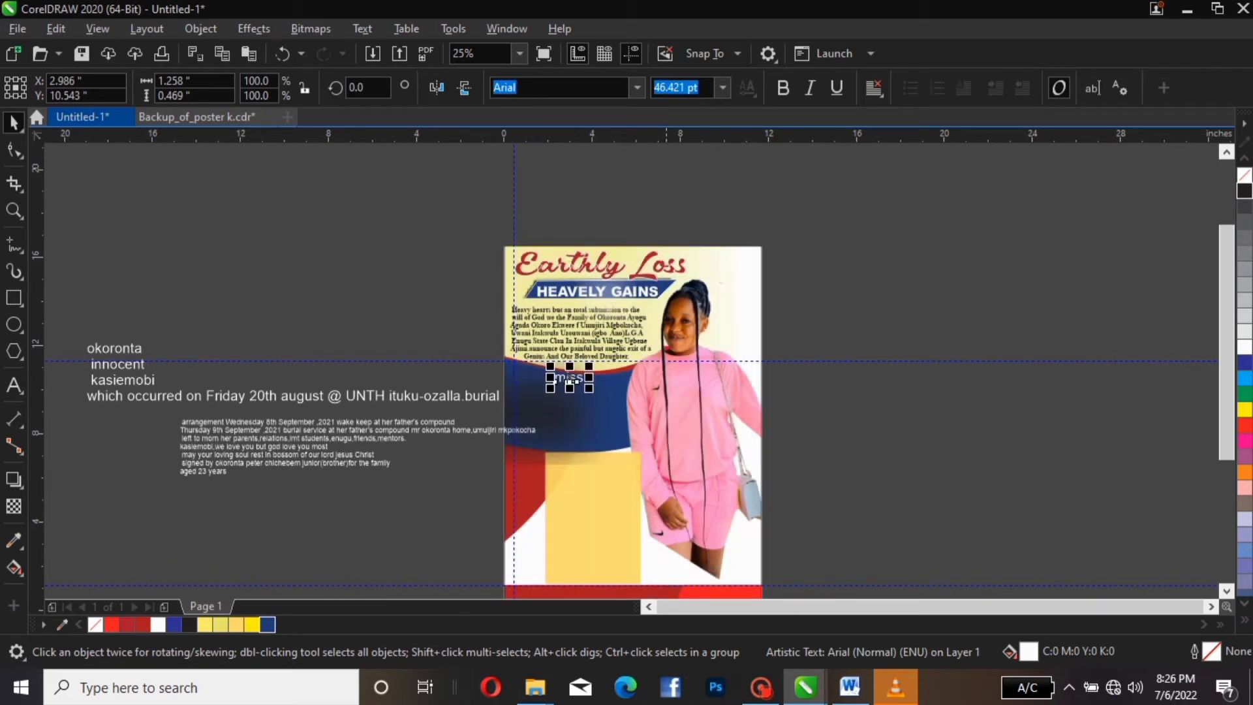
Change 'miss' to UPPERCASE so it reads MISS
{"action": "left_click", "coordinate": [363, 29]}
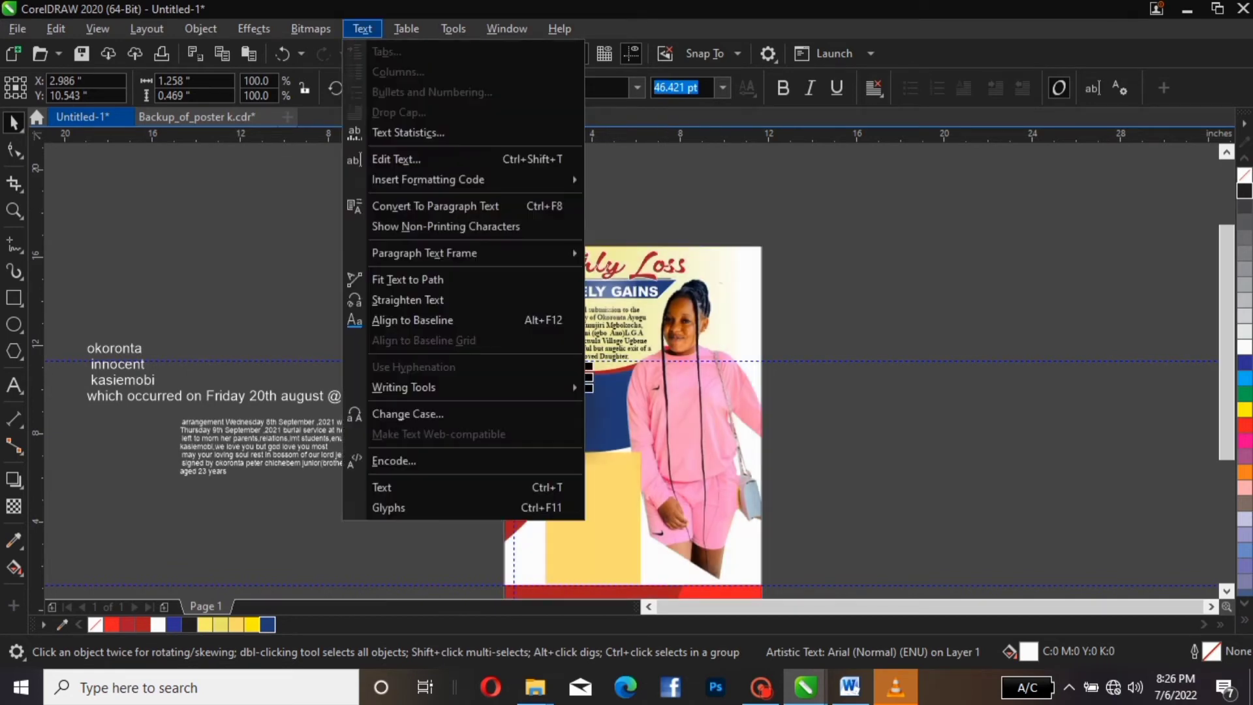
{"action": "left_click", "coordinate": [407, 413]}
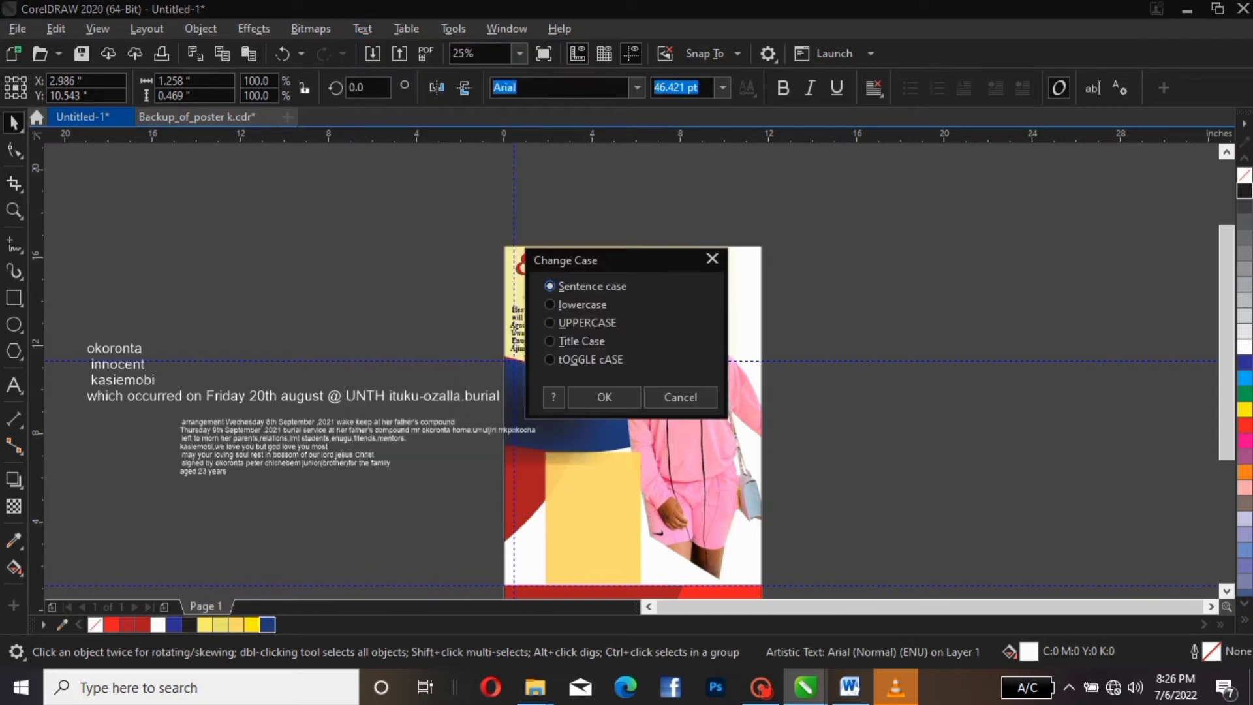
{"action": "left_click", "coordinate": [550, 323]}
{"action": "left_click", "coordinate": [604, 397]}
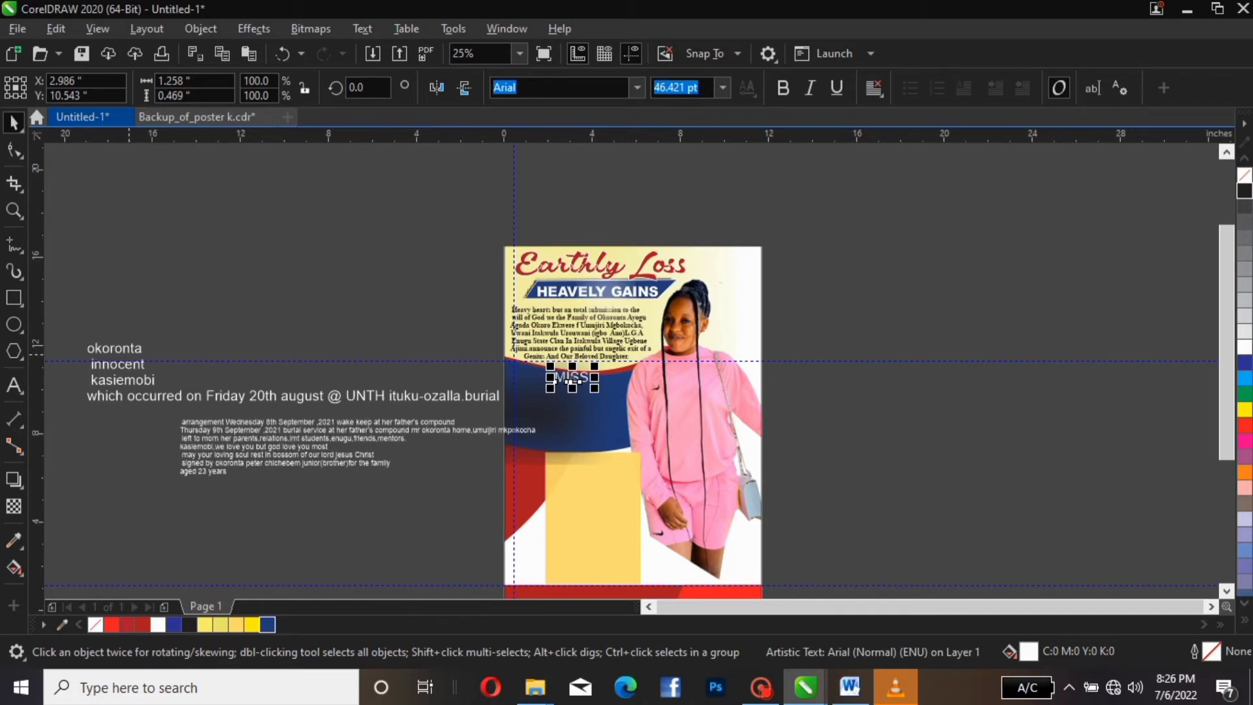
{"action": "left_click_drag", "start_coordinate": [114, 349], "coordinate": [568, 394]}
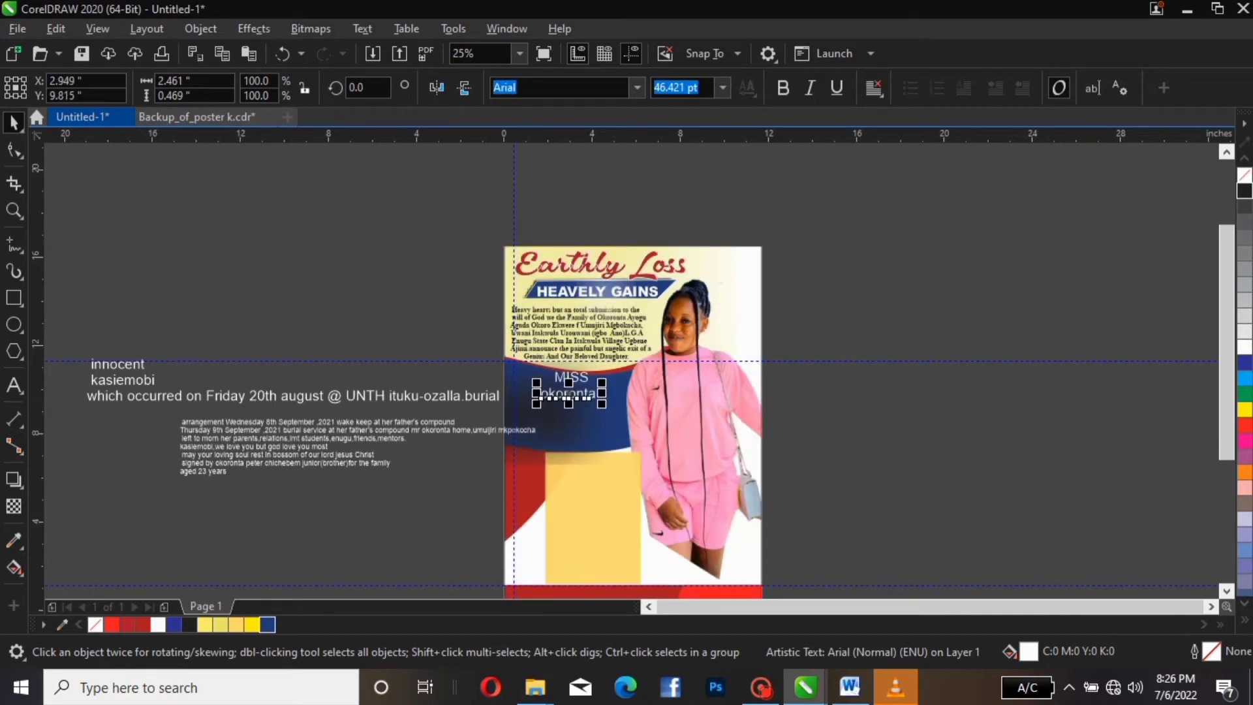
{"action": "left_click_drag", "start_coordinate": [118, 364], "coordinate": [561, 406]}
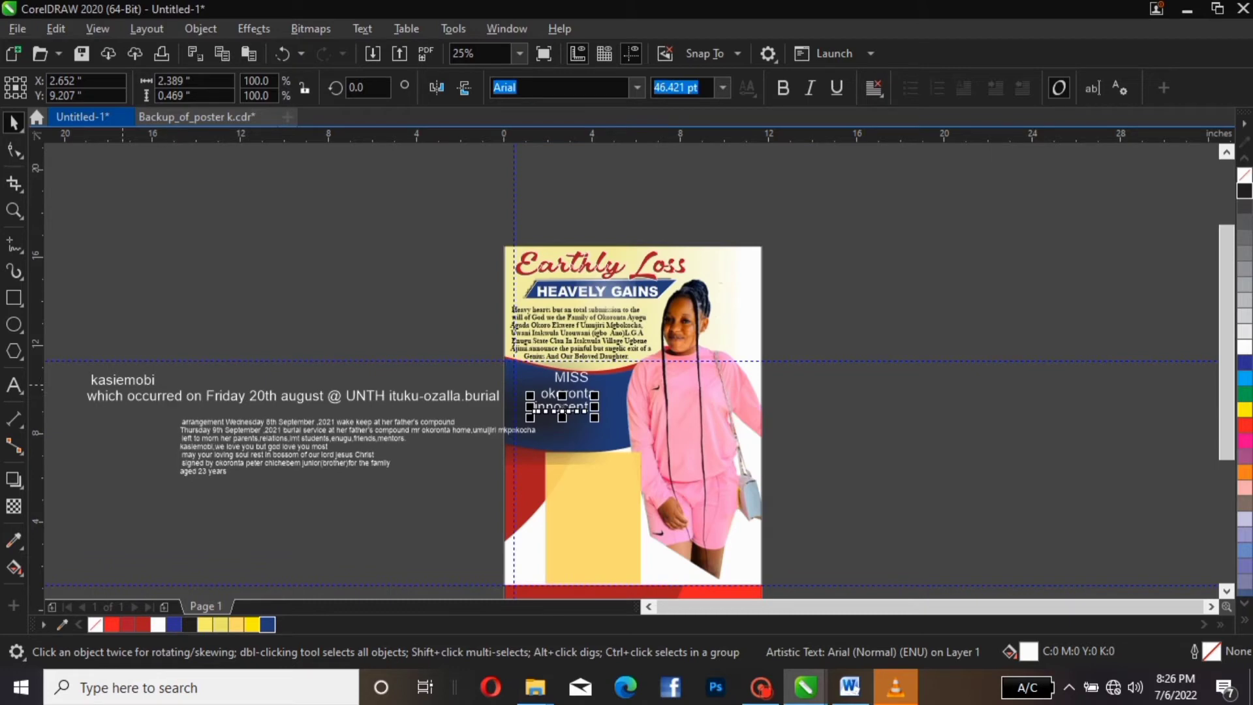
{"action": "left_click", "coordinate": [123, 381]}
{"action": "left_click_drag", "start_coordinate": [123, 380], "coordinate": [569, 421]}
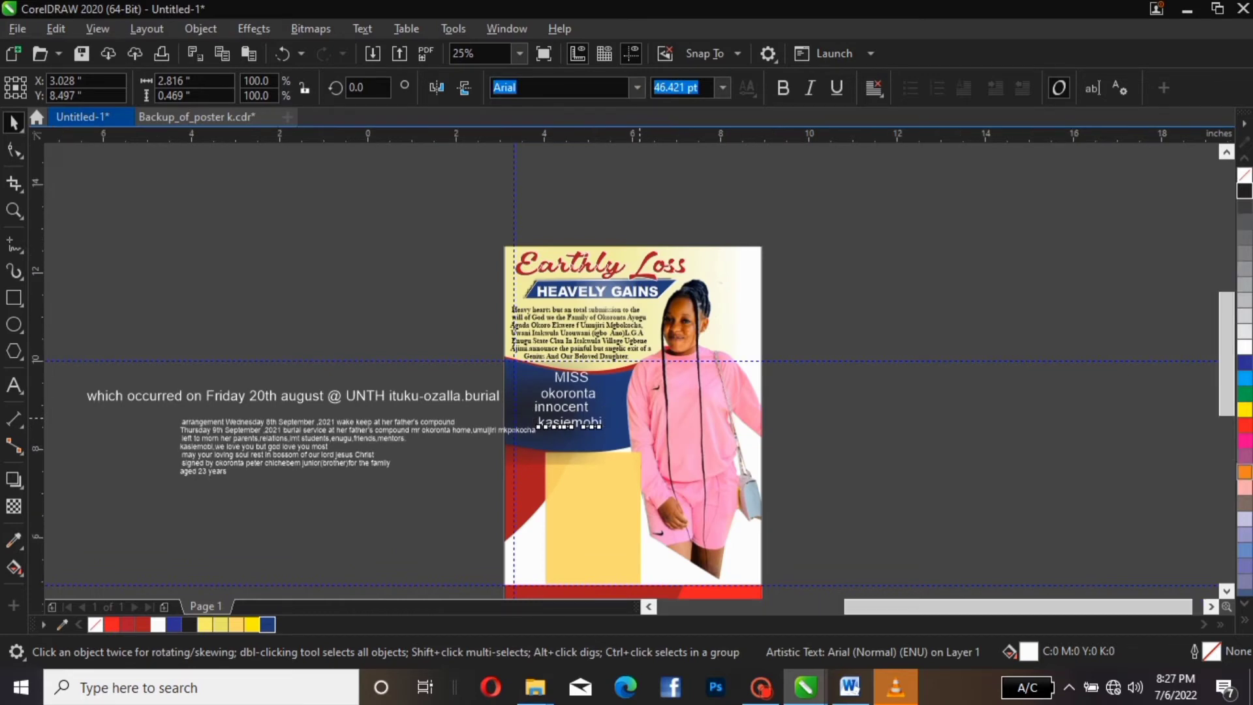
{"action": "scroll", "coordinate": [640, 418], "scroll_direction": "up", "scroll_amount": 1}
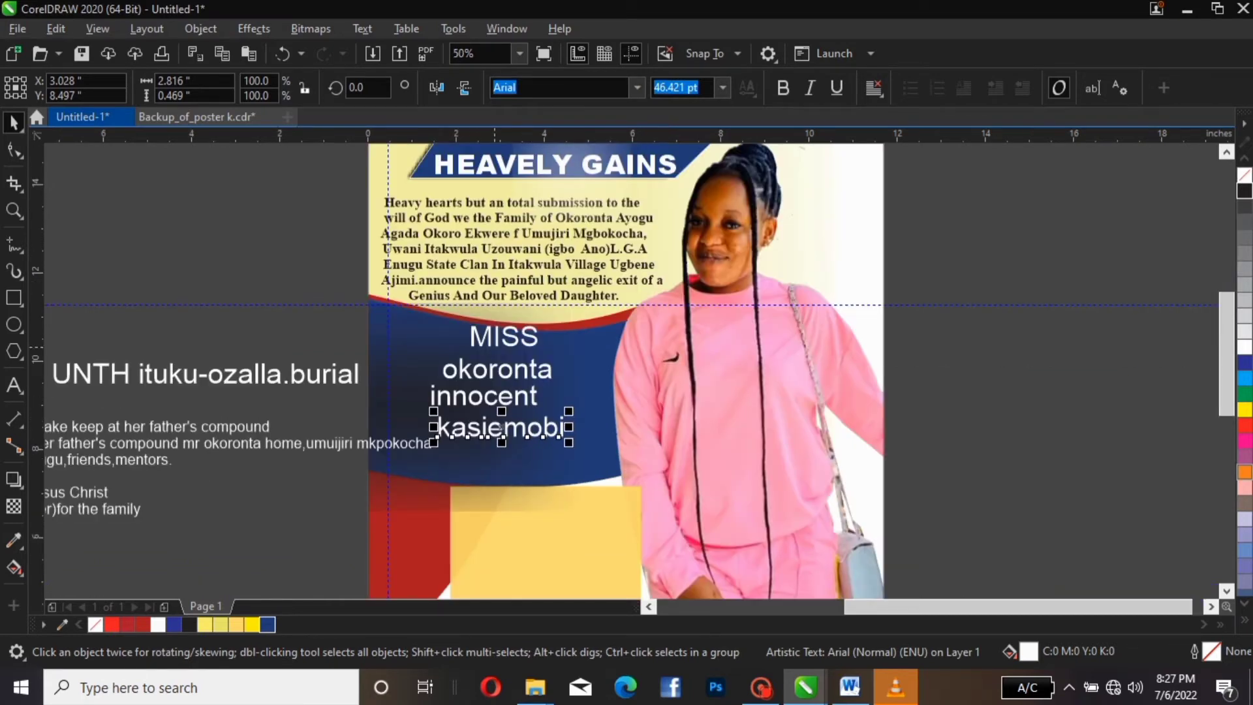
Shrink the MISS text and set it in Arial Rounded MT Bold
{"action": "left_click", "coordinate": [495, 331]}
{"action": "left_click", "coordinate": [495, 333]}
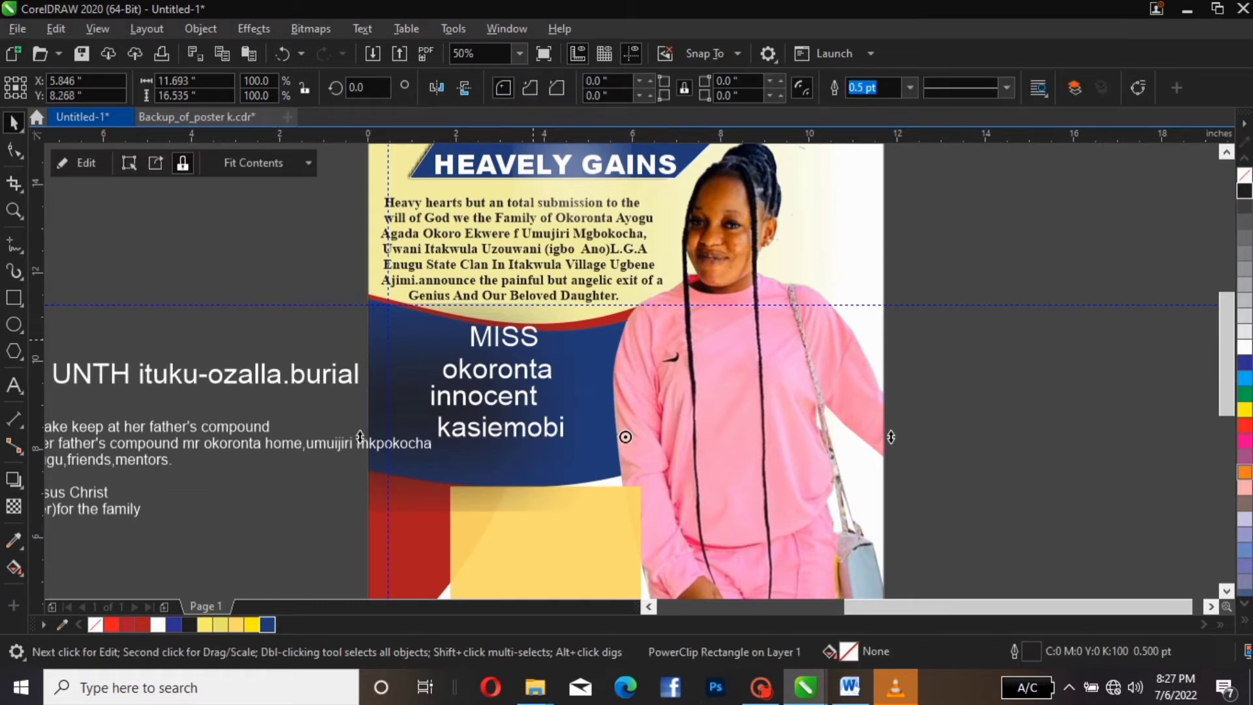
{"action": "left_click", "coordinate": [533, 340]}
{"action": "left_click_drag", "start_coordinate": [543, 321], "coordinate": [517, 330]}
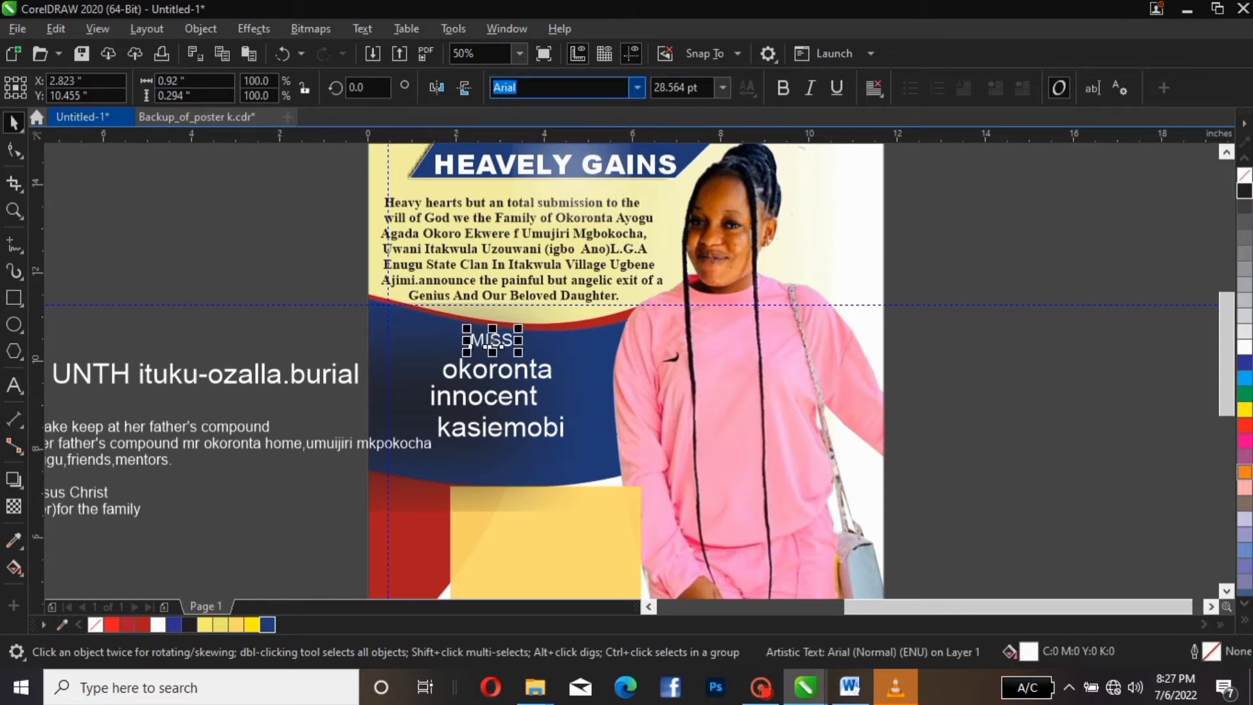
{"action": "left_click", "coordinate": [637, 87]}
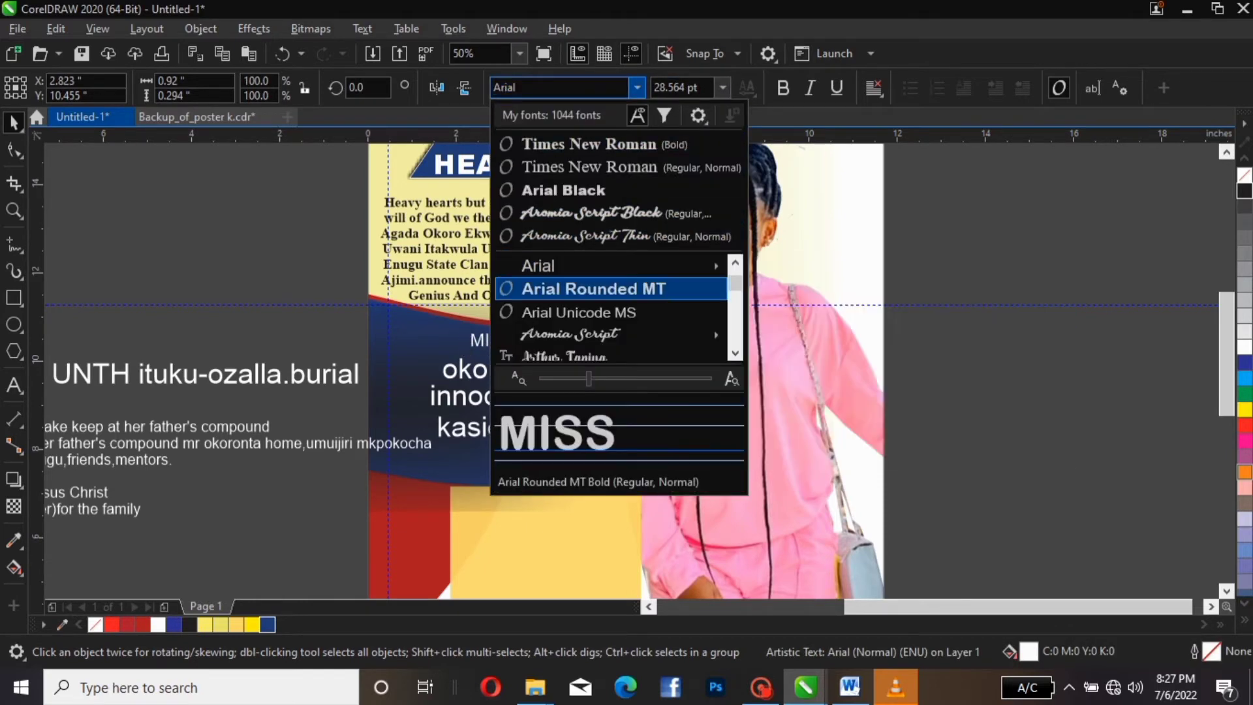
{"action": "left_click", "coordinate": [594, 289]}
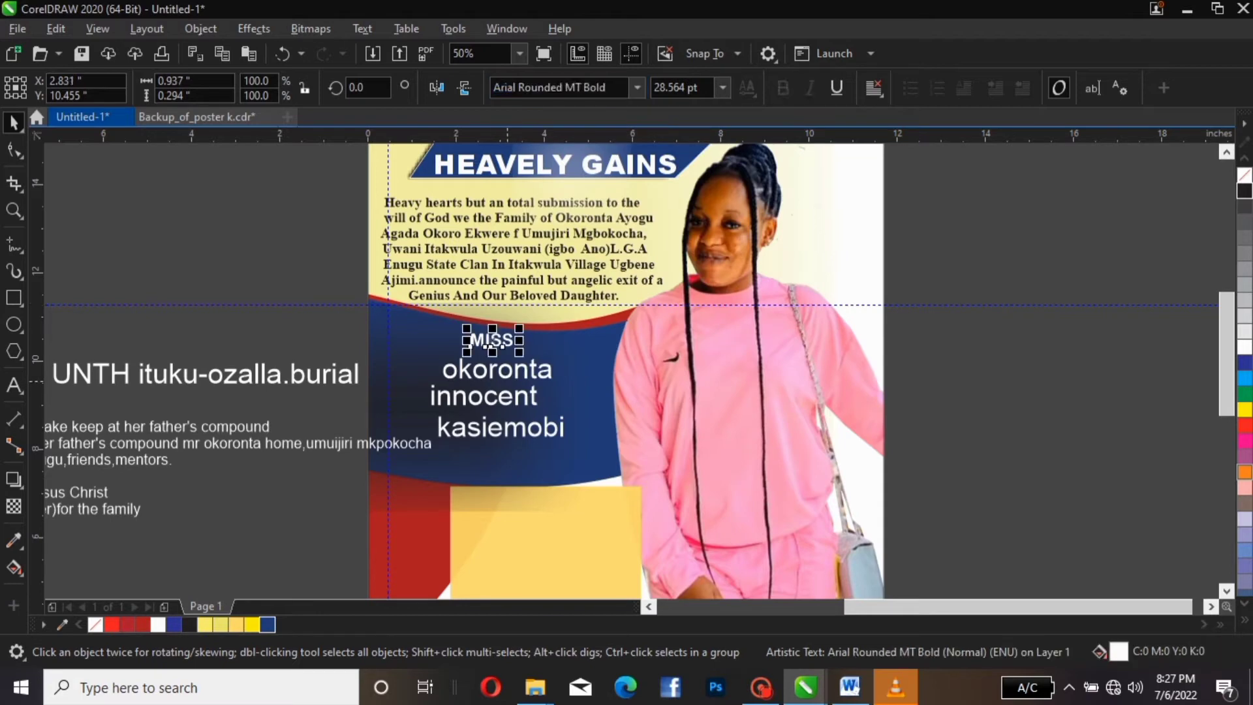
{"action": "left_click", "coordinate": [502, 377]}
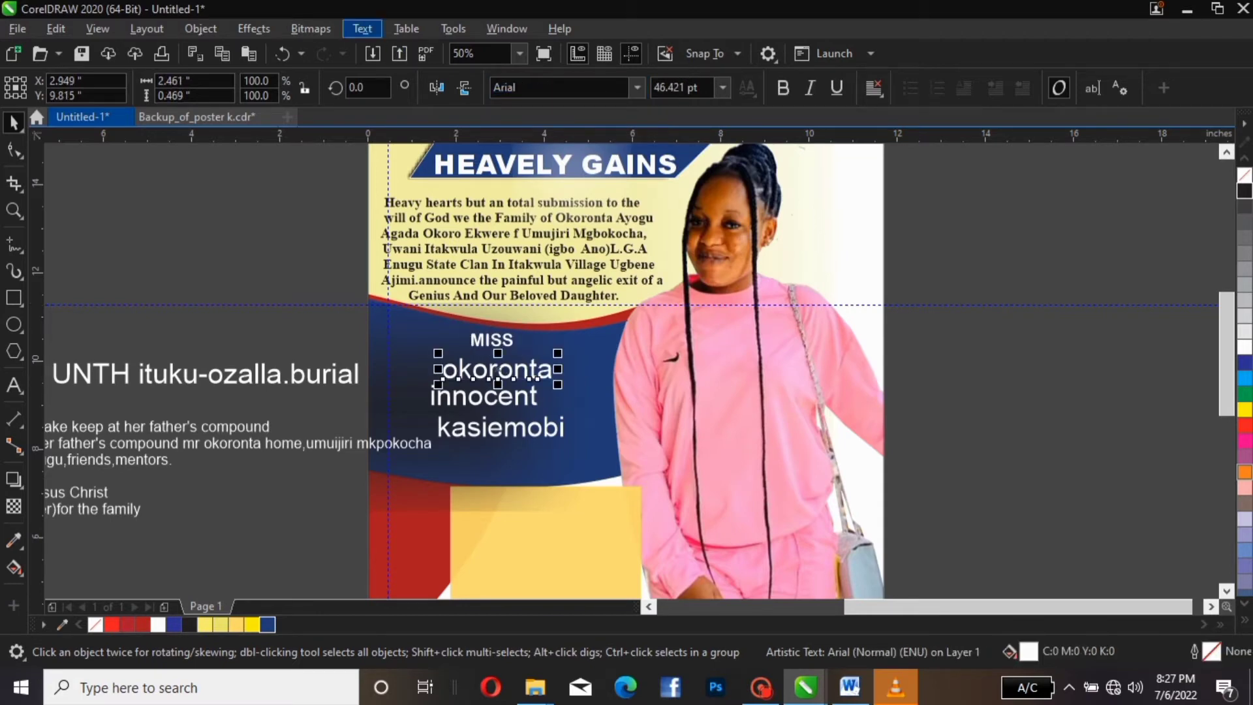
{"action": "left_click", "coordinate": [362, 28]}
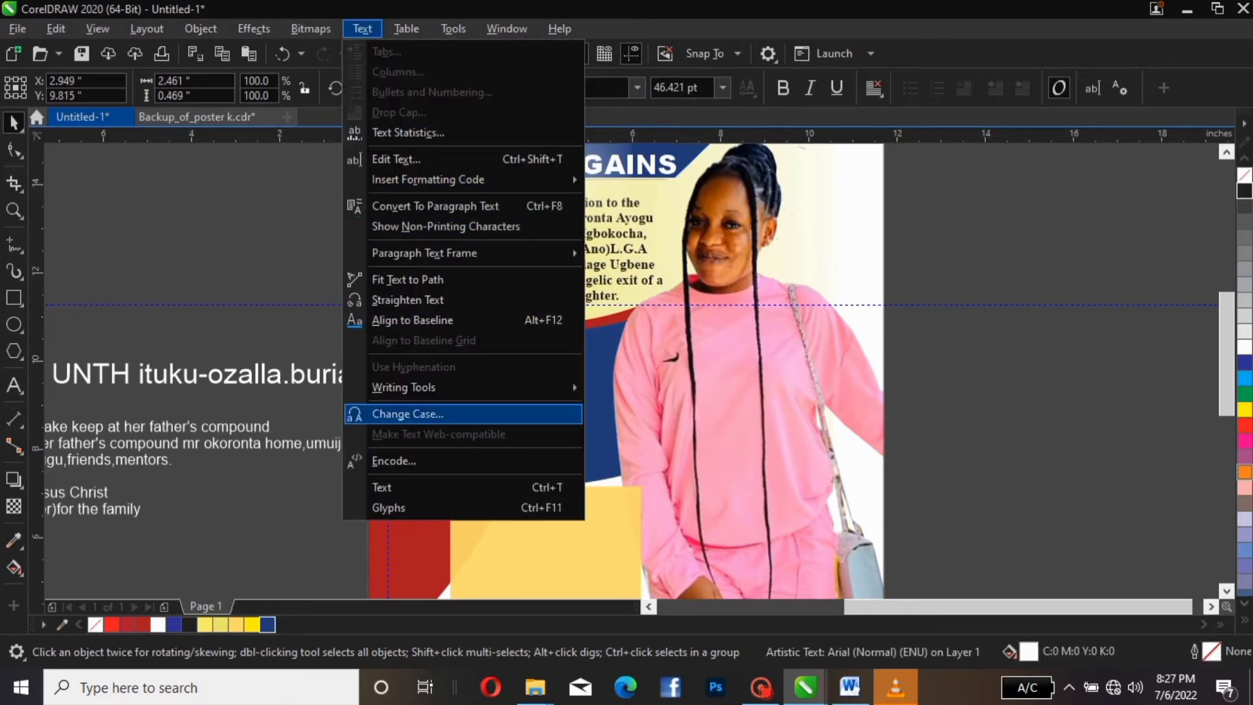
{"action": "left_click", "coordinate": [408, 413]}
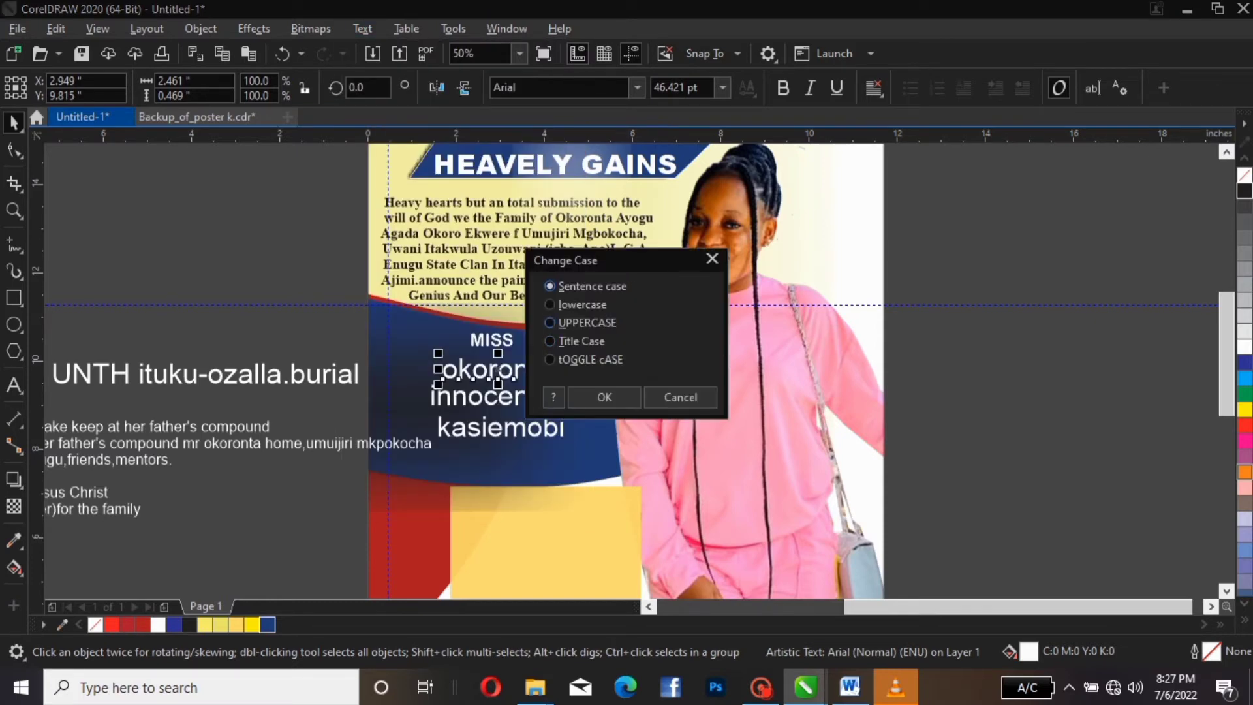
{"action": "left_click", "coordinate": [551, 323]}
{"action": "left_click", "coordinate": [604, 396]}
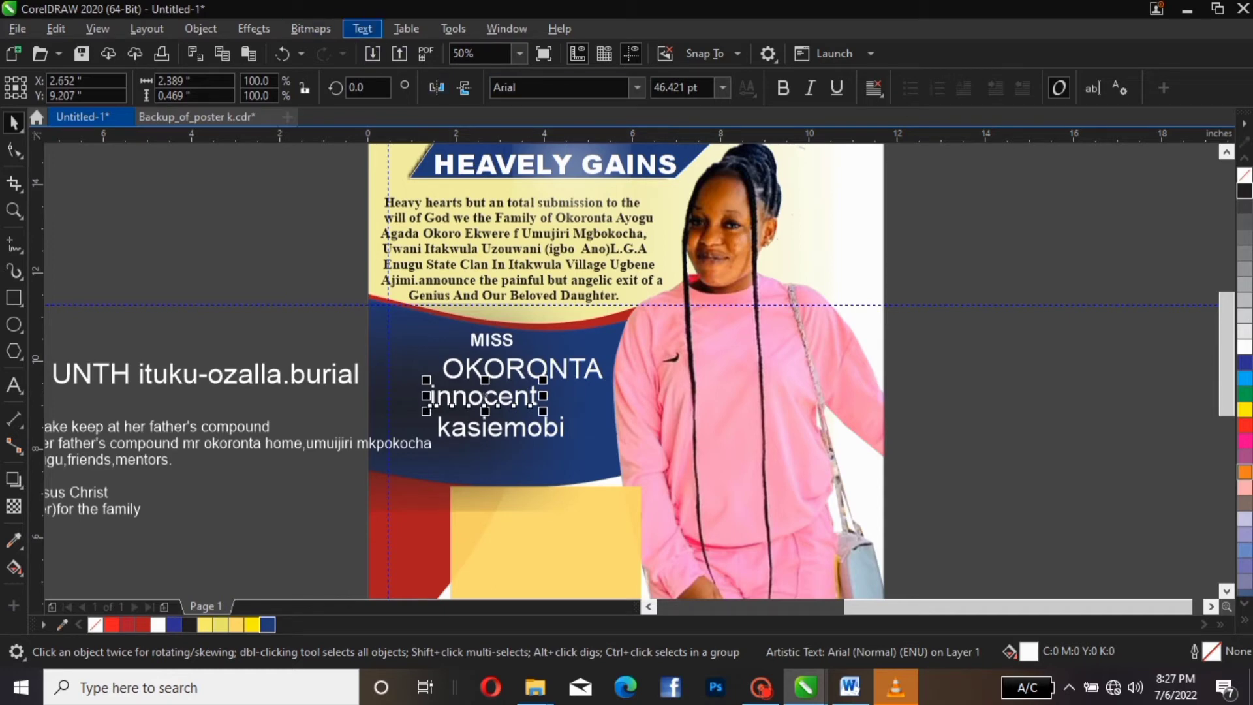
{"action": "left_click", "coordinate": [362, 28]}
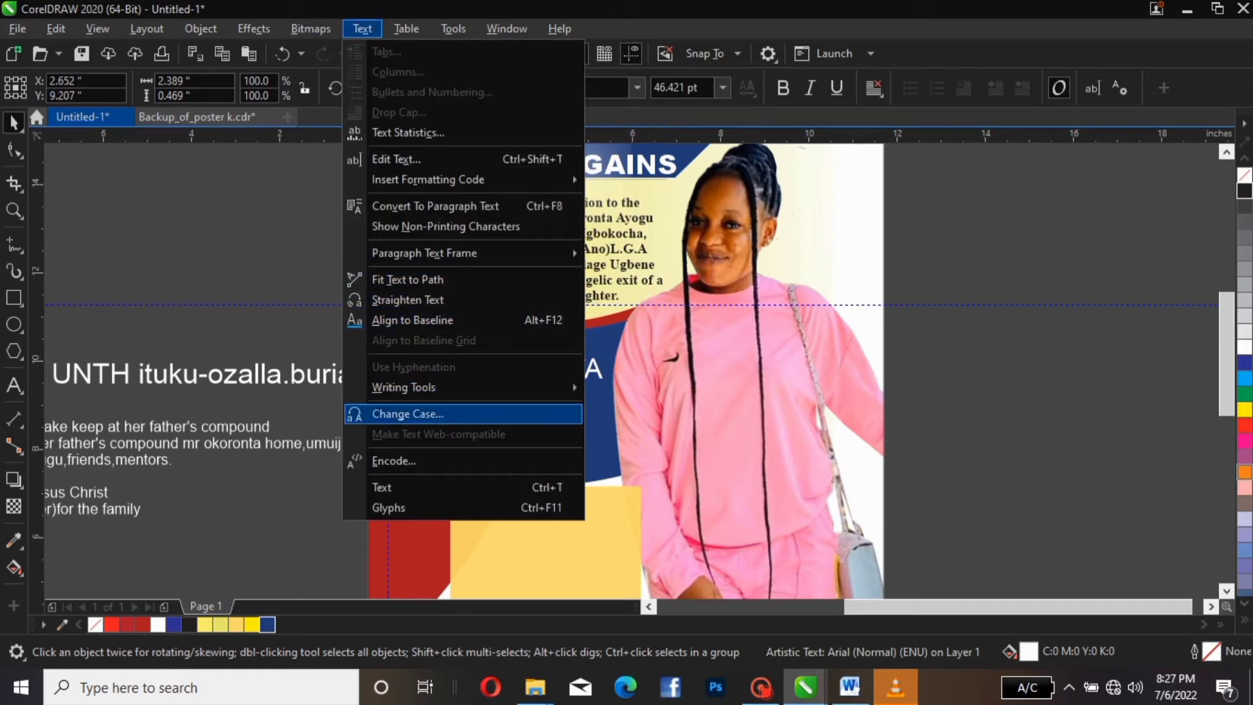
{"action": "left_click", "coordinate": [408, 414]}
{"action": "left_click", "coordinate": [550, 322]}
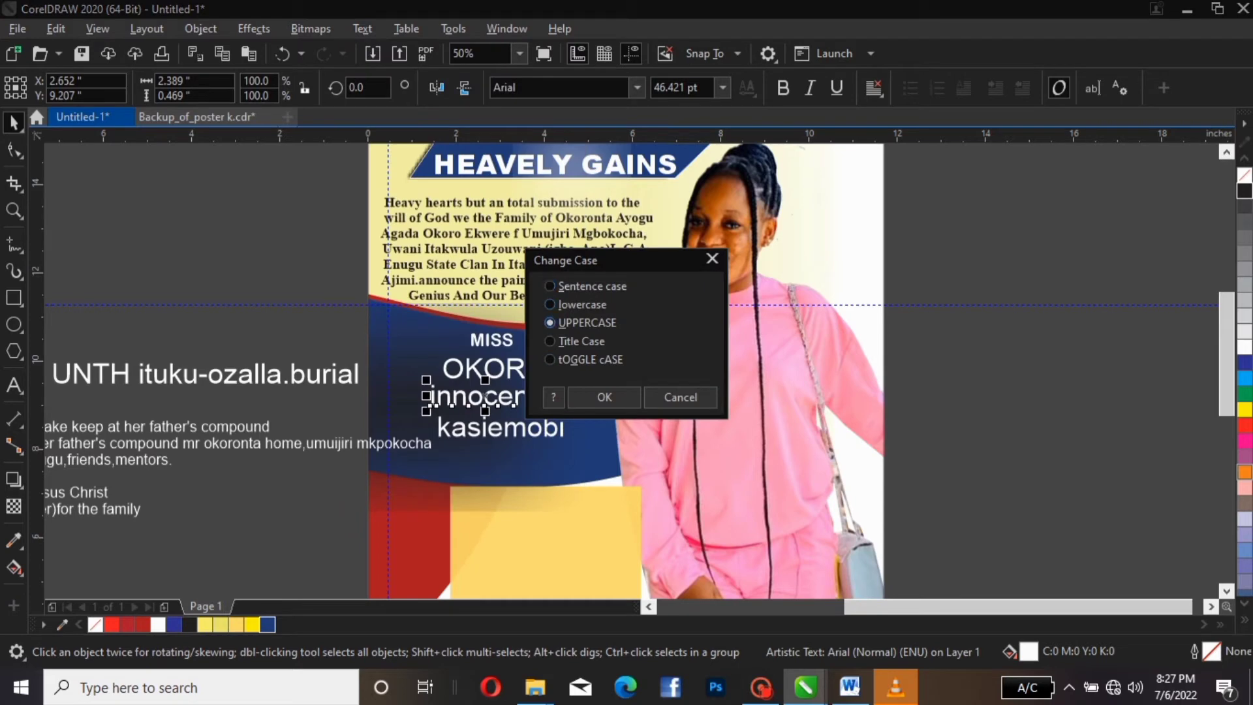
{"action": "left_click", "coordinate": [604, 397]}
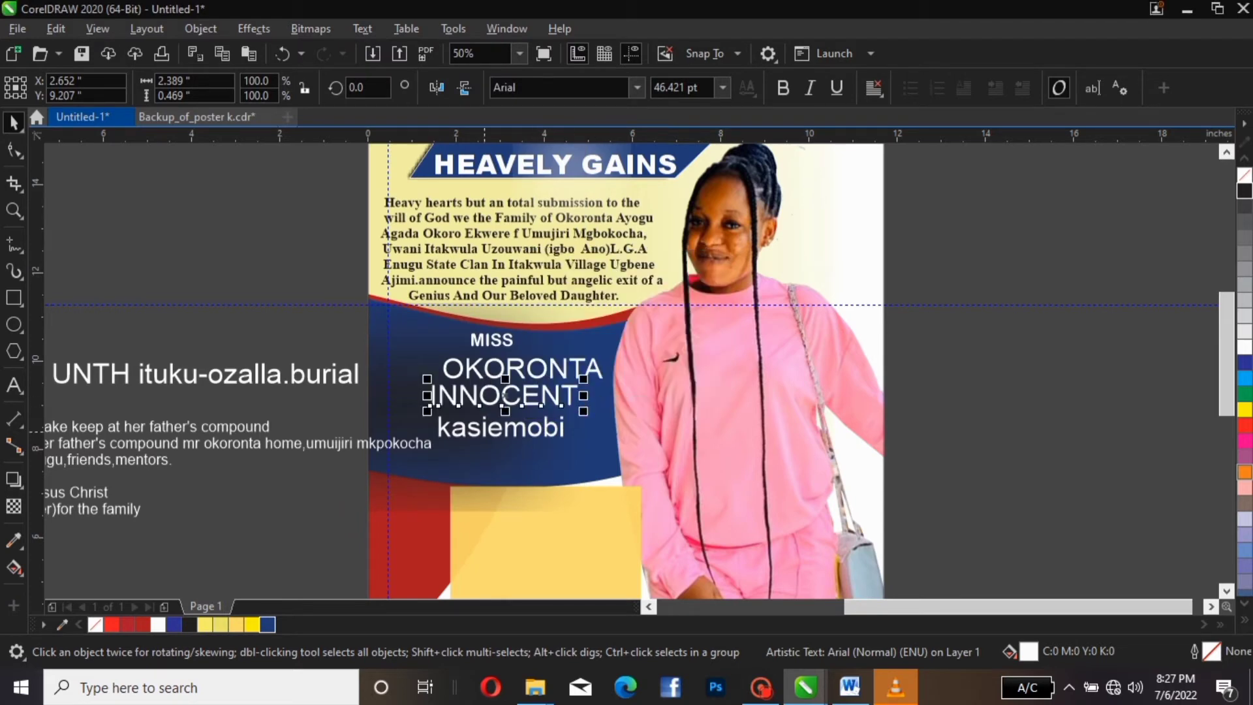
{"action": "left_click", "coordinate": [483, 431]}
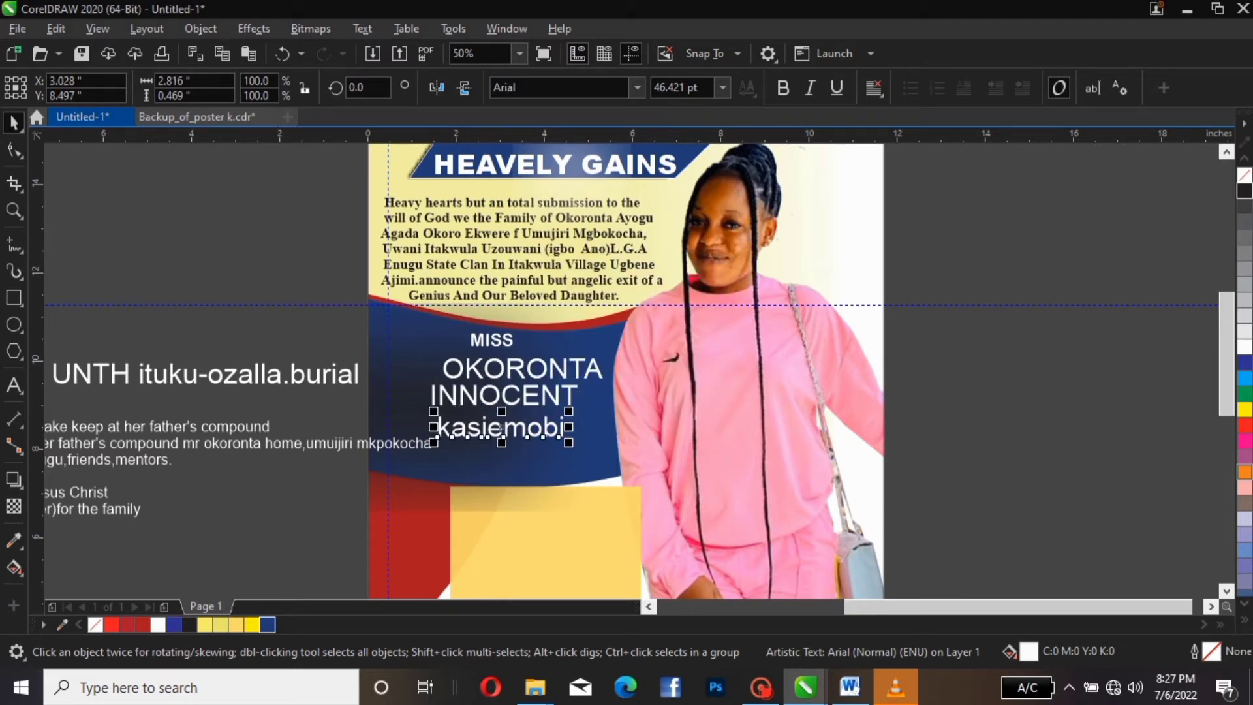
{"action": "left_click", "coordinate": [363, 28]}
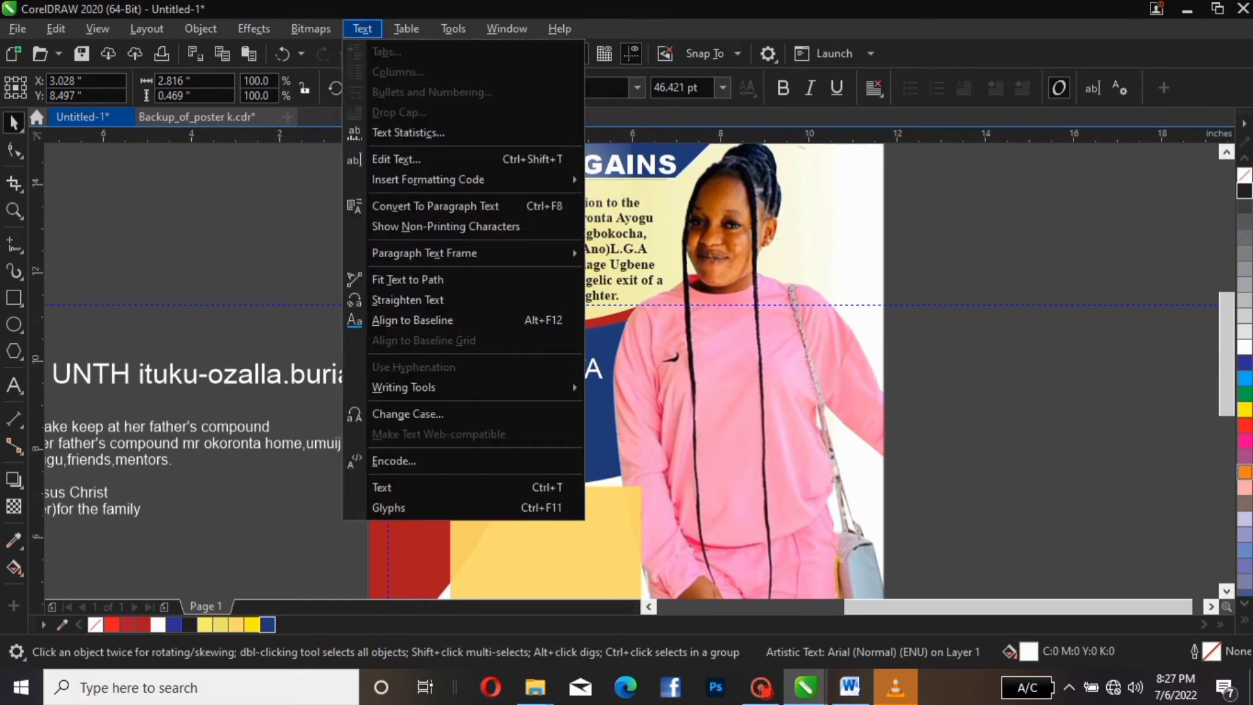
{"action": "left_click", "coordinate": [407, 413]}
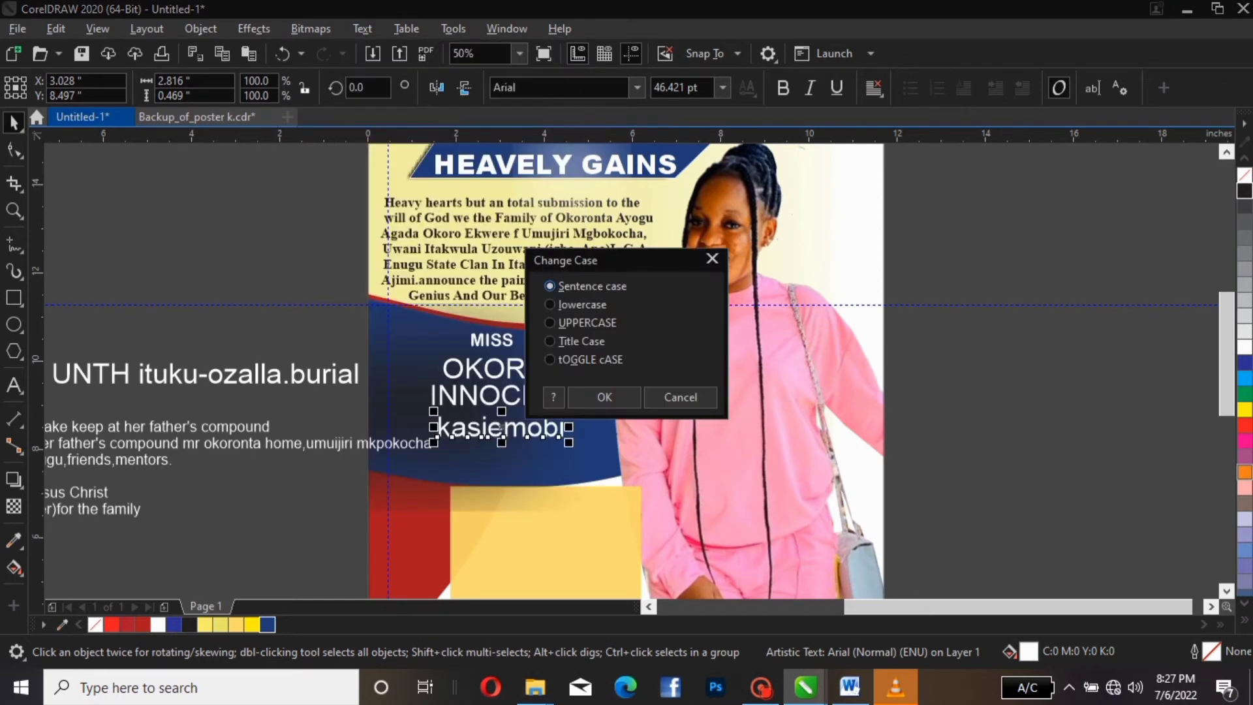
{"action": "left_click", "coordinate": [549, 322]}
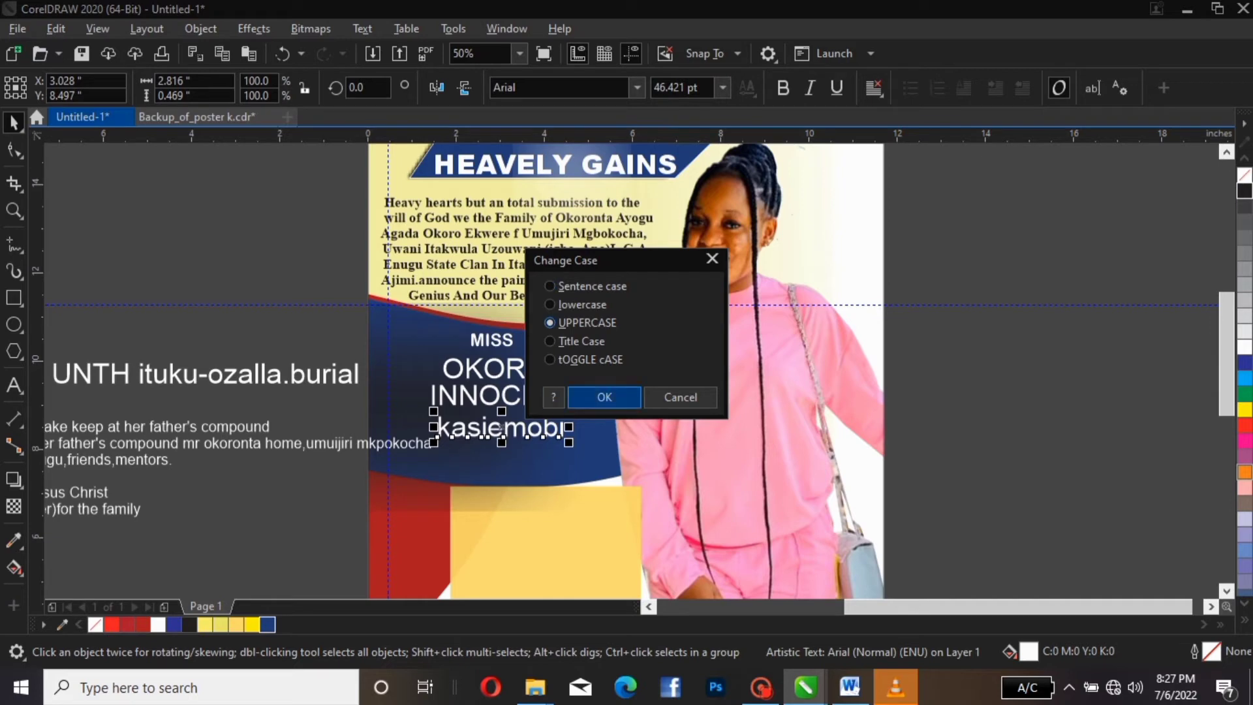
{"action": "left_click", "coordinate": [604, 396]}
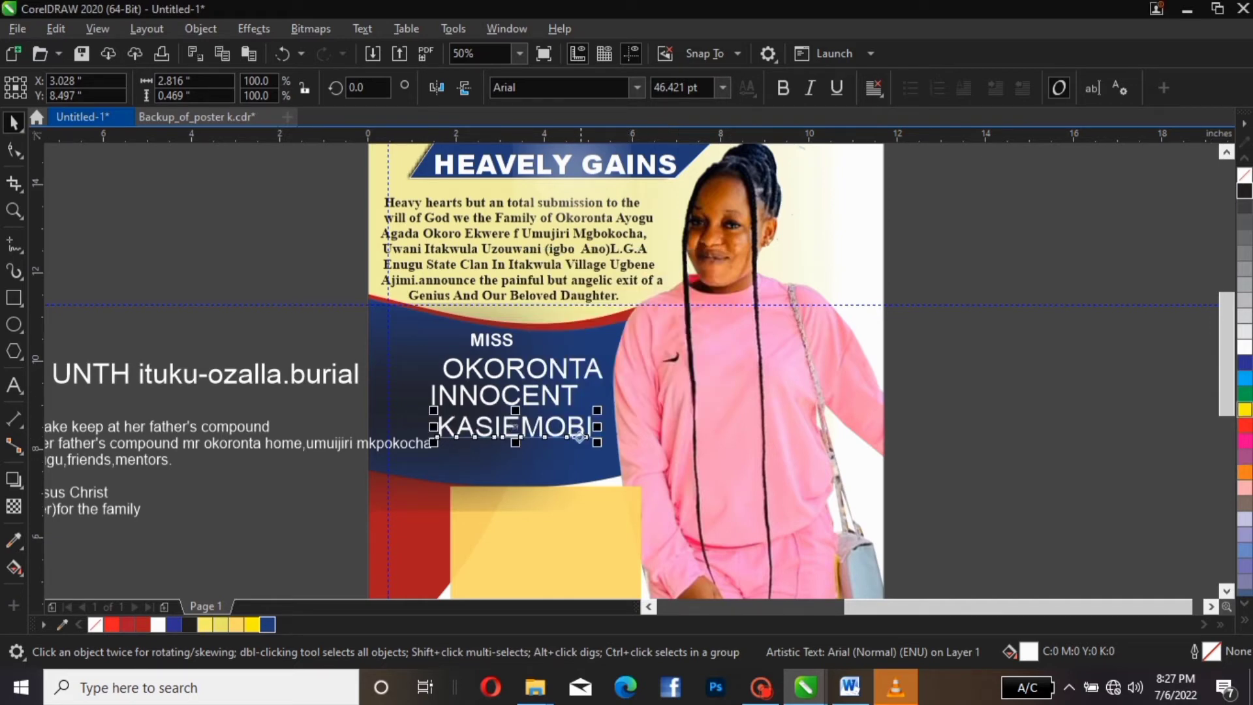
{"action": "left_click", "coordinate": [503, 87]}
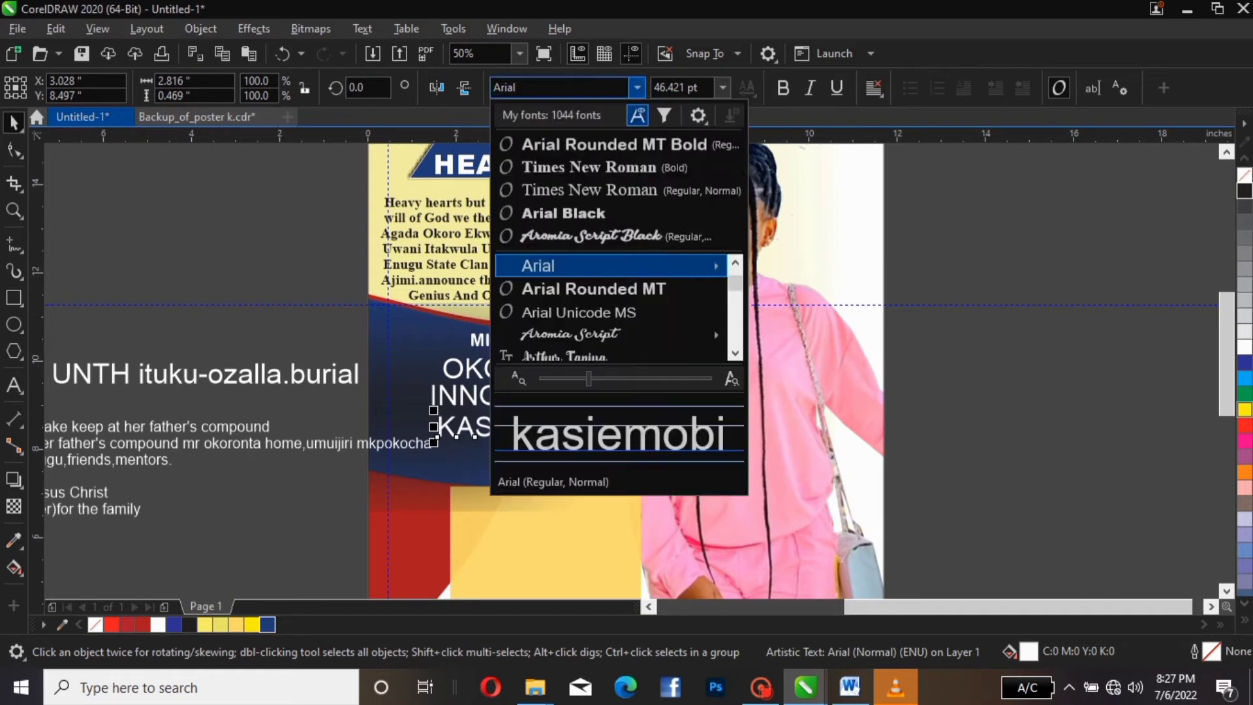
{"action": "left_click", "coordinate": [614, 144]}
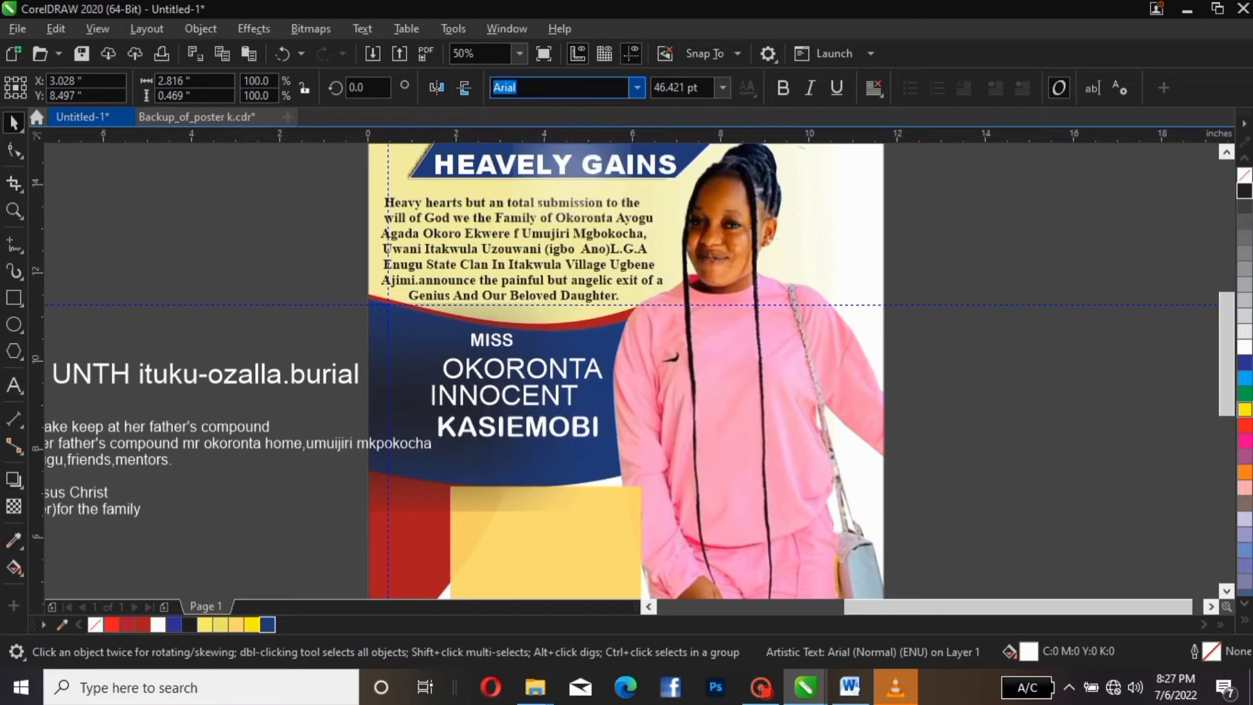
{"action": "left_click", "coordinate": [524, 396]}
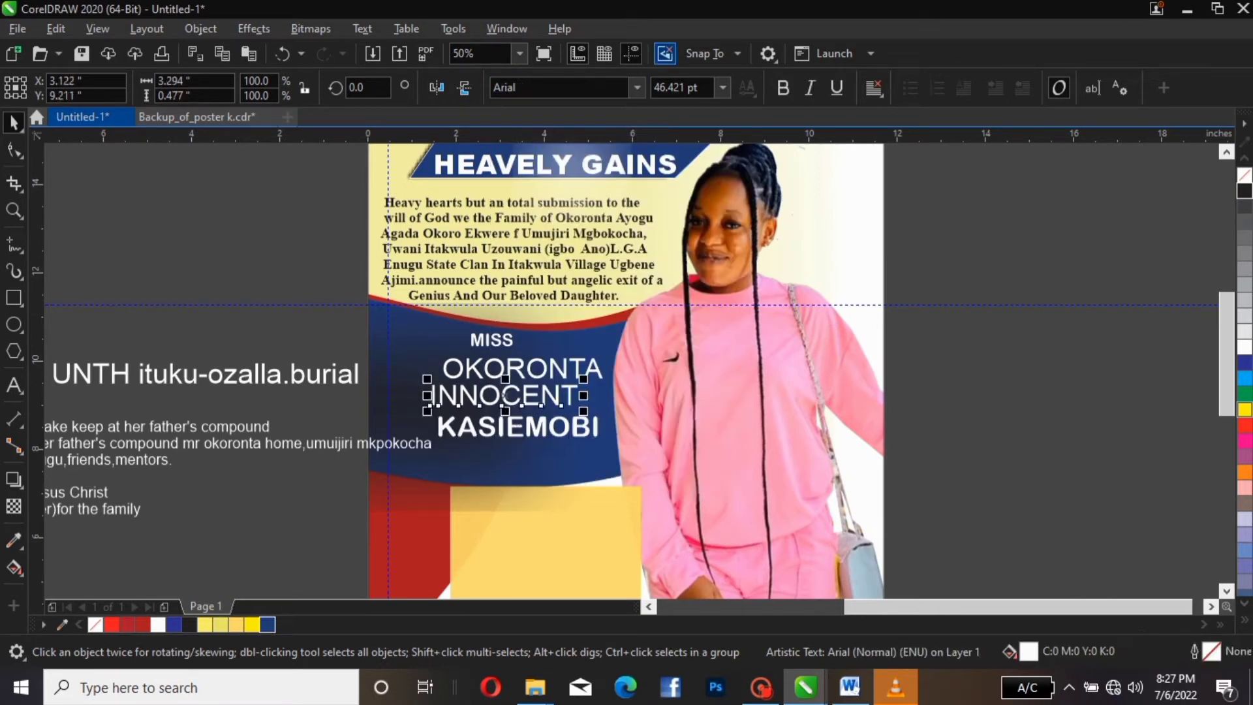
{"action": "left_click", "coordinate": [504, 87]}
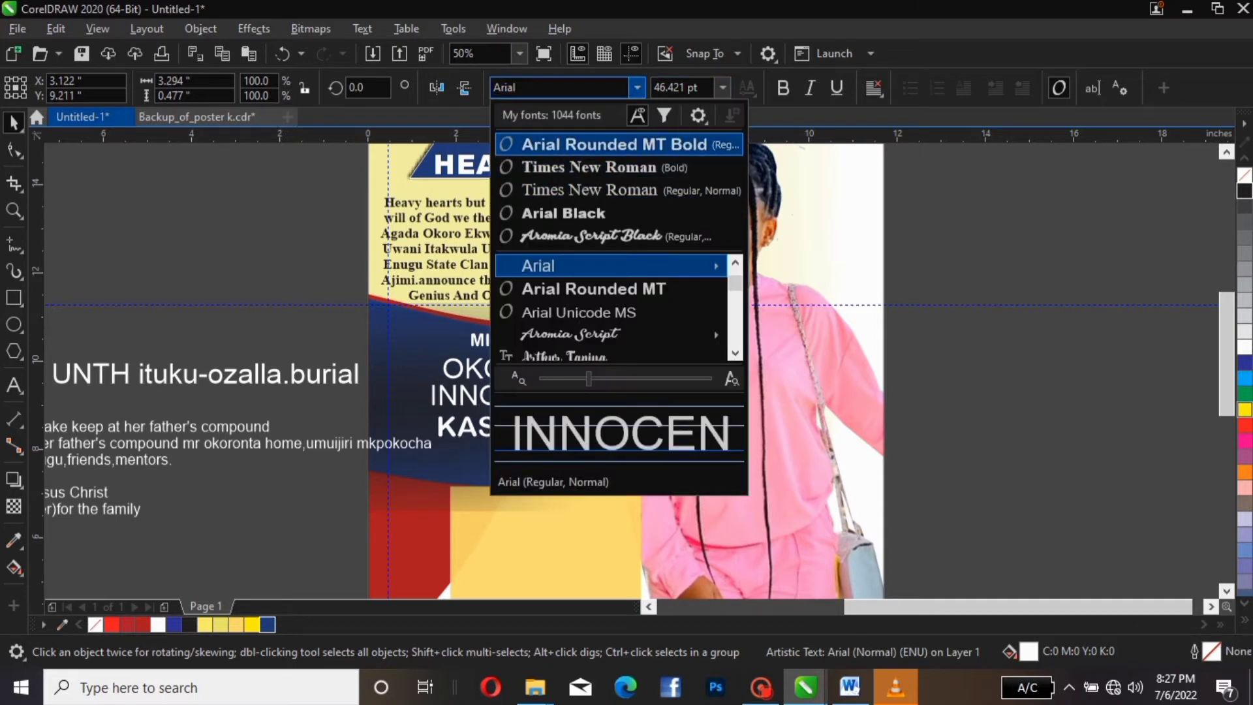
{"action": "left_click", "coordinate": [614, 144]}
{"action": "left_click", "coordinate": [524, 369]}
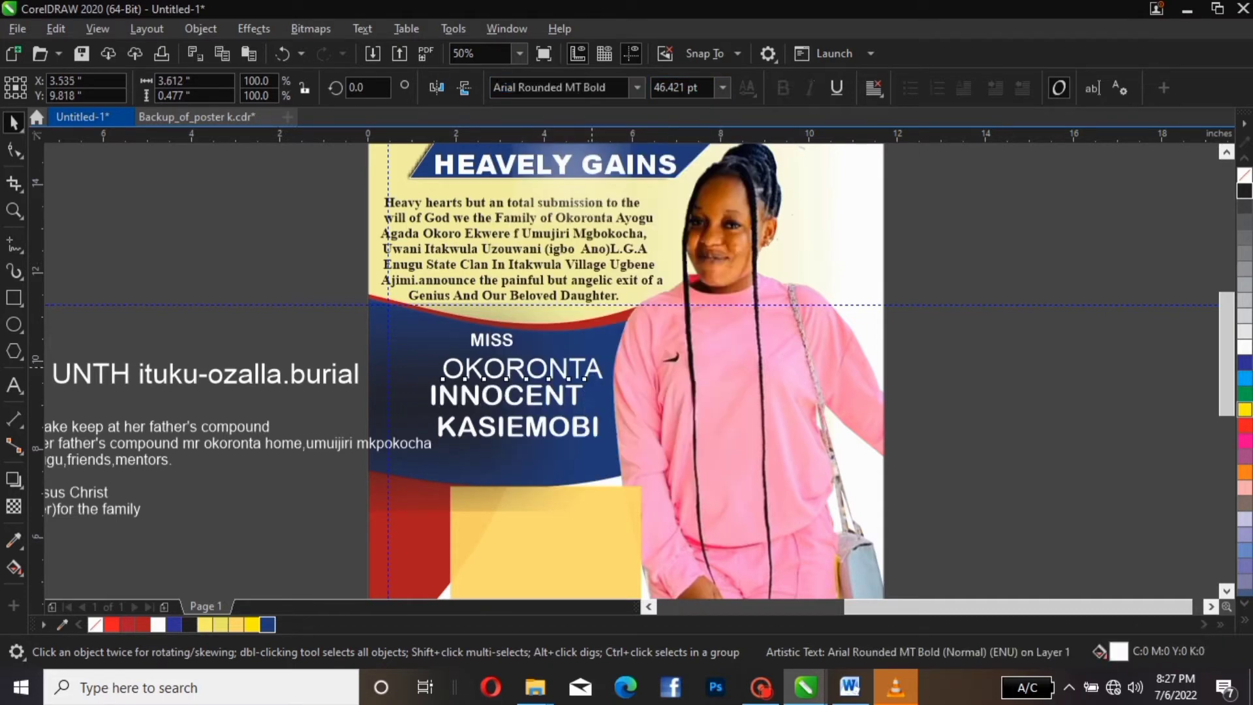
{"action": "left_click", "coordinate": [637, 88]}
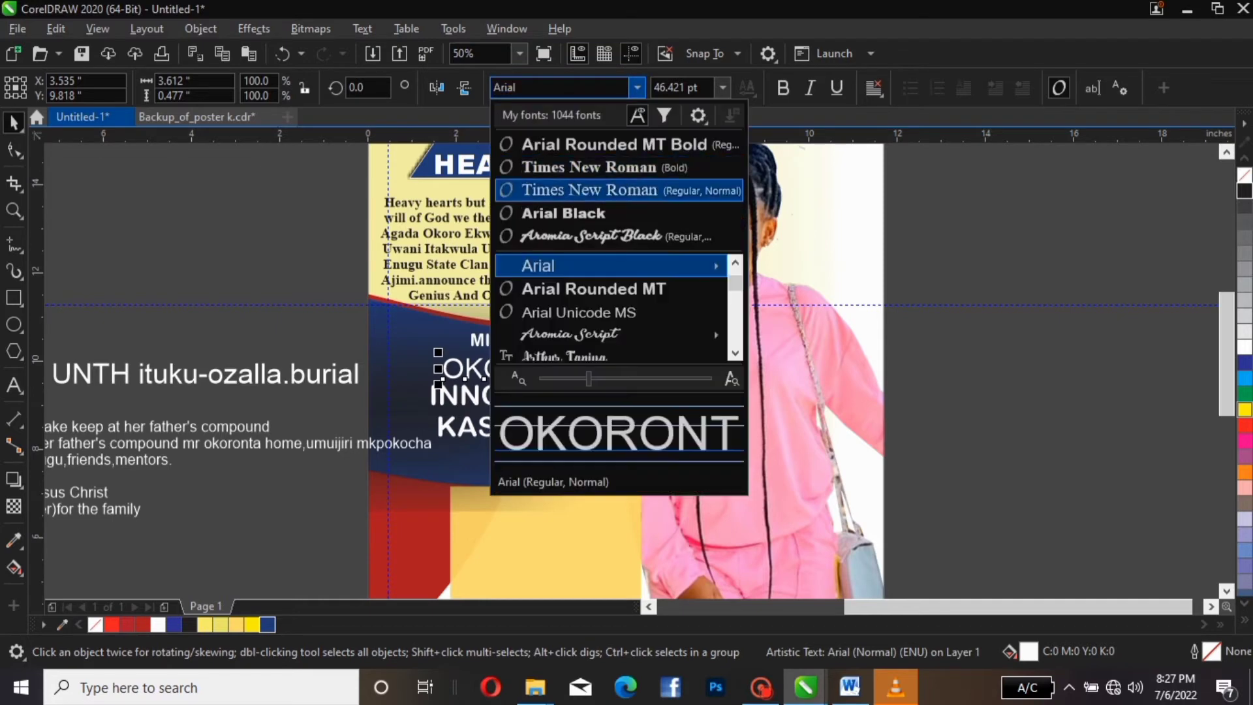
{"action": "left_click", "coordinate": [598, 289]}
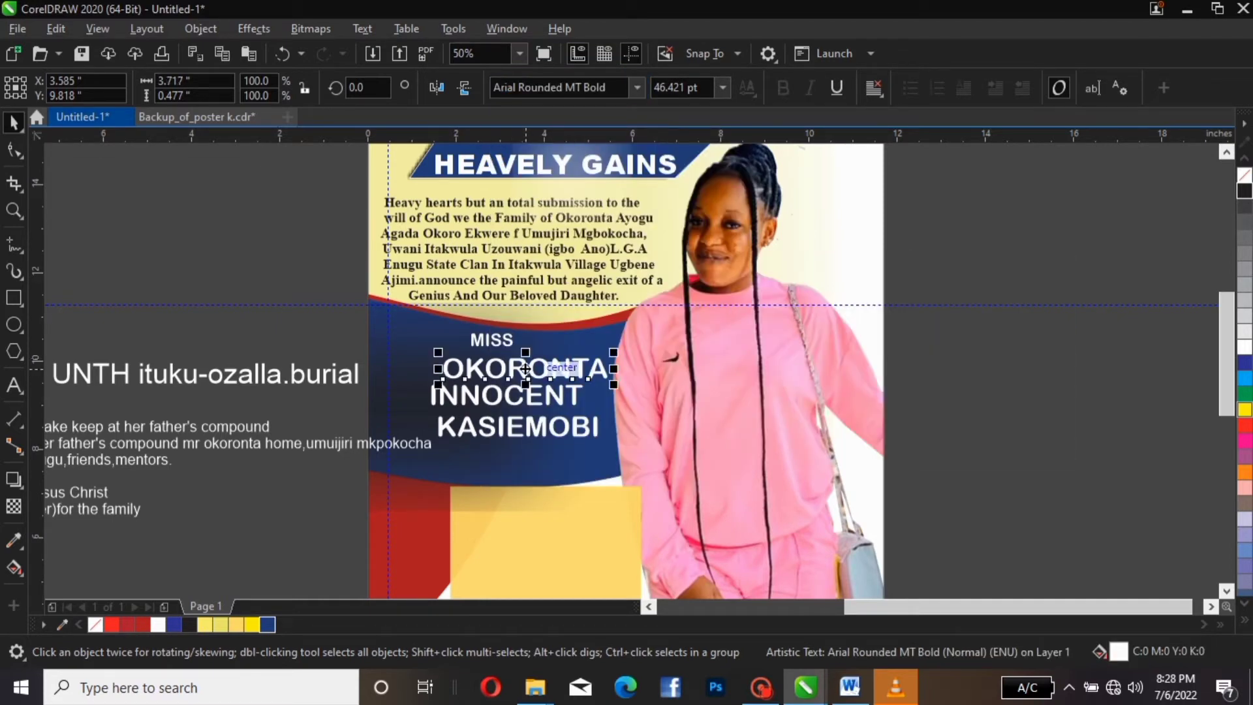
{"action": "left_click_drag", "start_coordinate": [525, 368], "coordinate": [492, 367]}
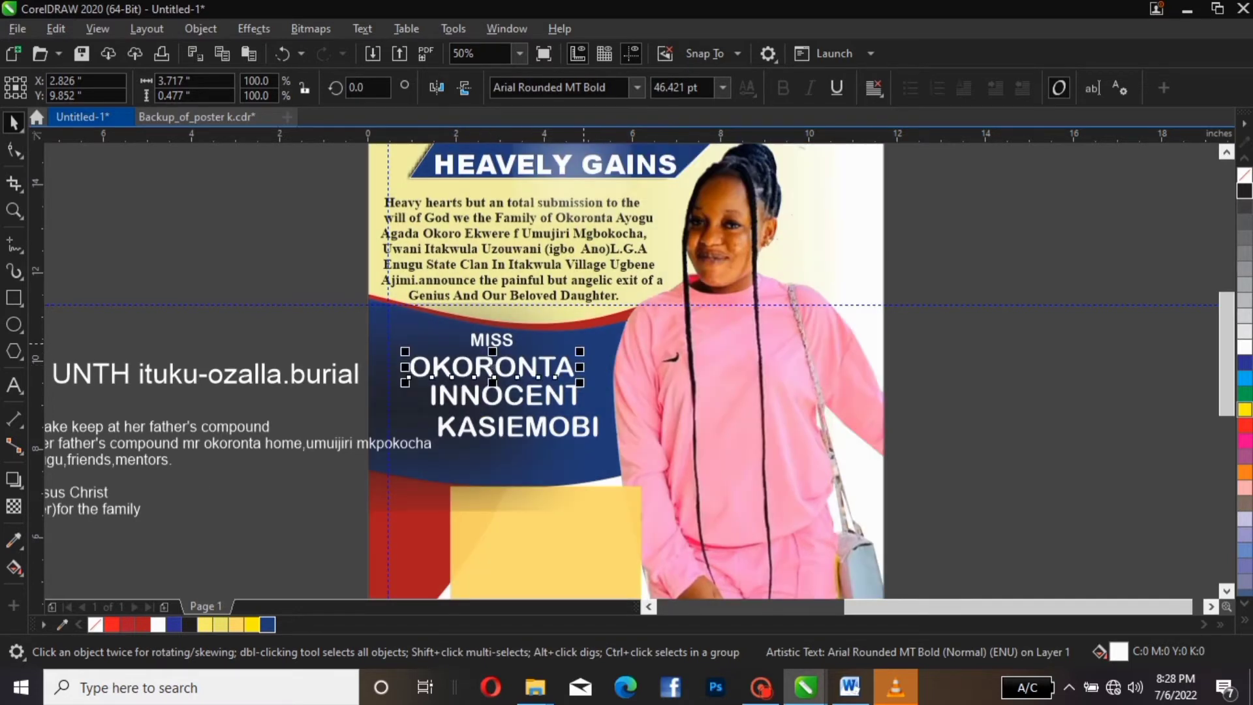
{"action": "left_click_drag", "start_coordinate": [581, 353], "coordinate": [624, 345]}
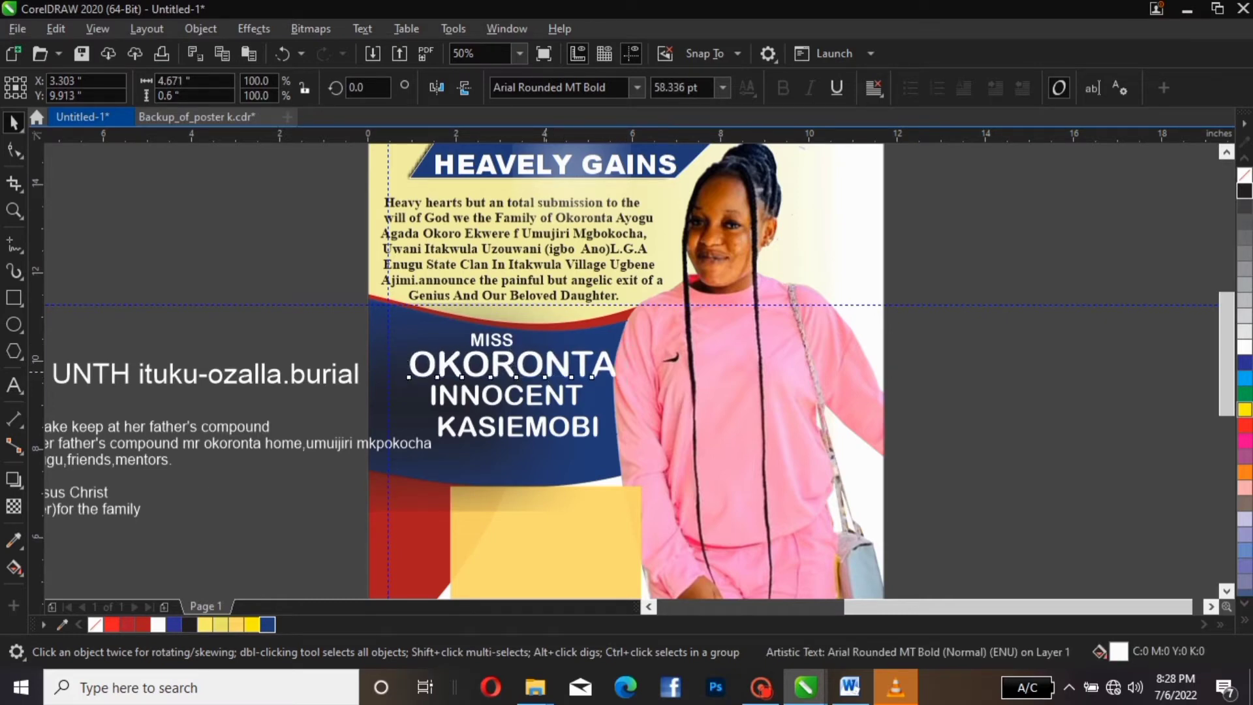
{"action": "left_click_drag", "start_coordinate": [545, 372], "coordinate": [523, 372]}
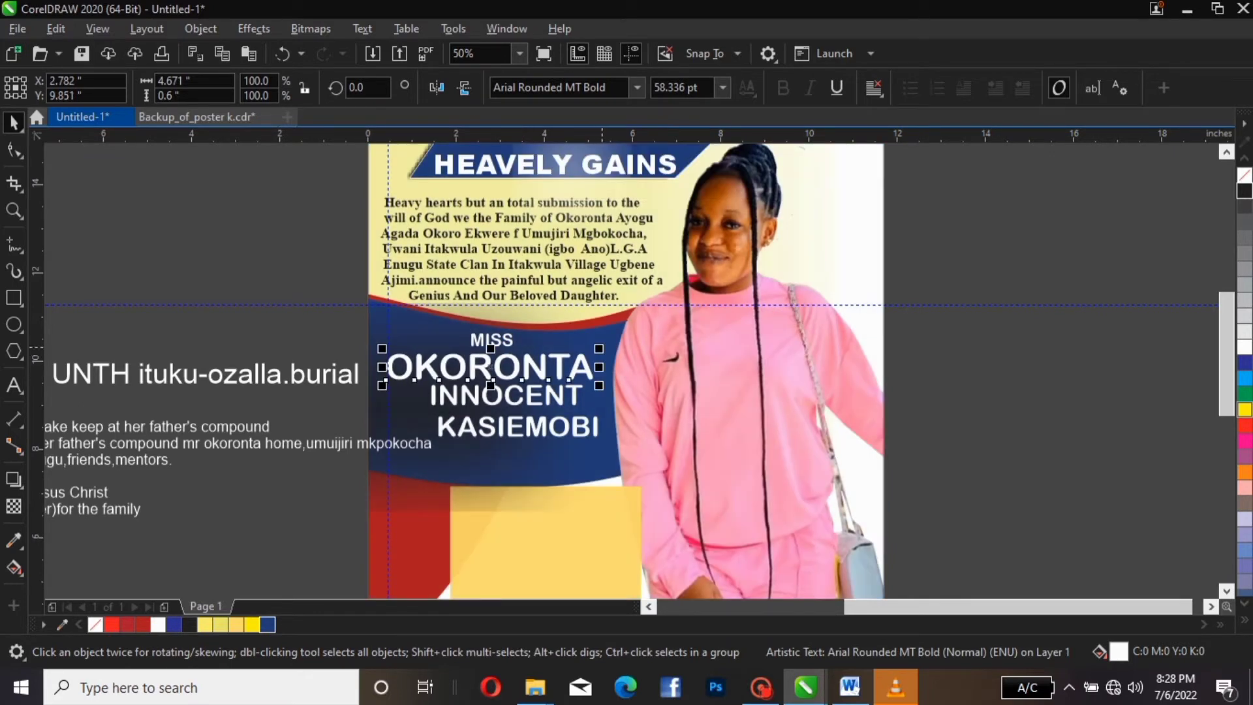
{"action": "left_click_drag", "start_coordinate": [599, 349], "coordinate": [626, 344]}
{"action": "left_click", "coordinate": [509, 397]}
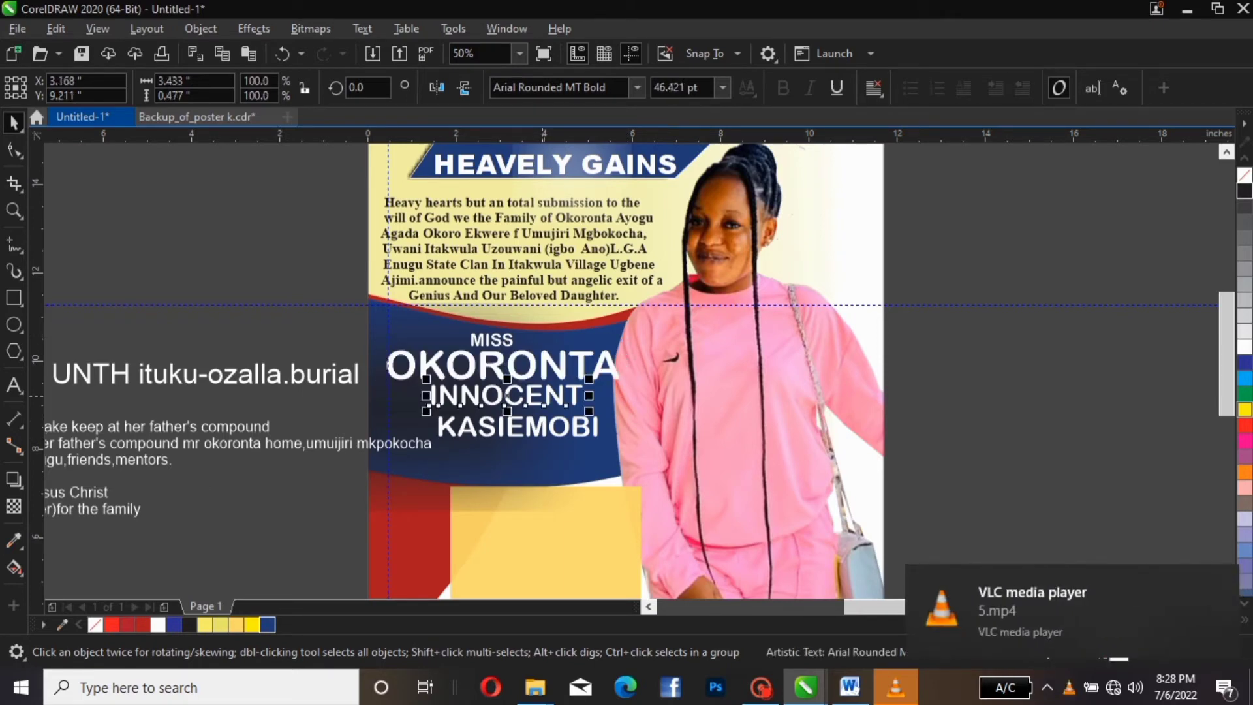
{"action": "left_click_drag", "start_coordinate": [589, 411], "coordinate": [623, 413]}
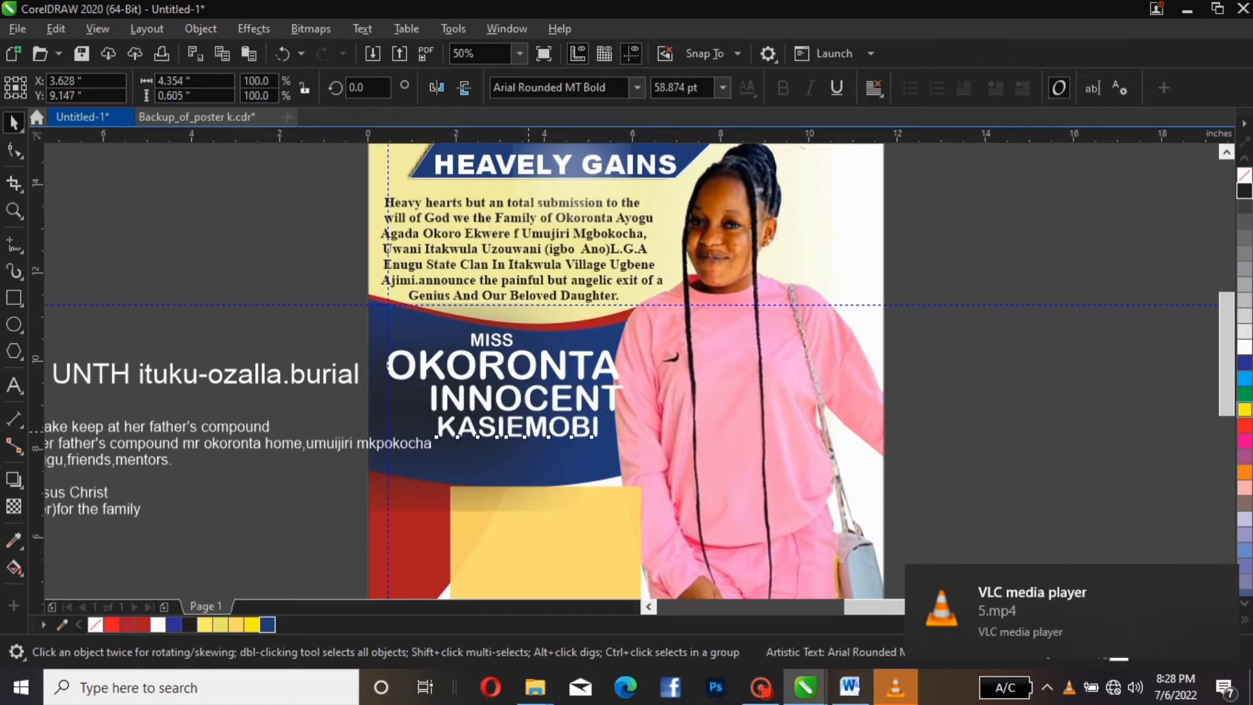
{"action": "left_click", "coordinate": [599, 424]}
{"action": "left_click_drag", "start_coordinate": [518, 427], "coordinate": [503, 441]}
{"action": "left_click", "coordinate": [508, 395]}
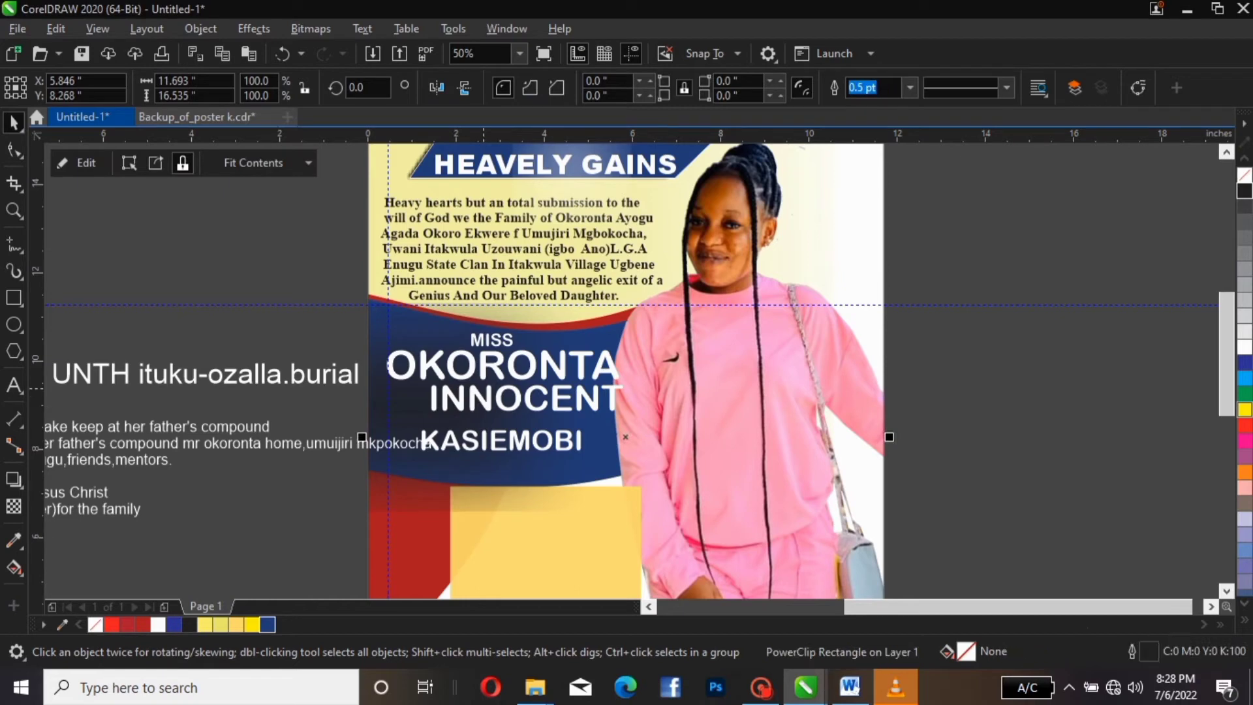
Select the three name lines together and set their font size to 70 pt
{"action": "left_click", "coordinate": [484, 365]}
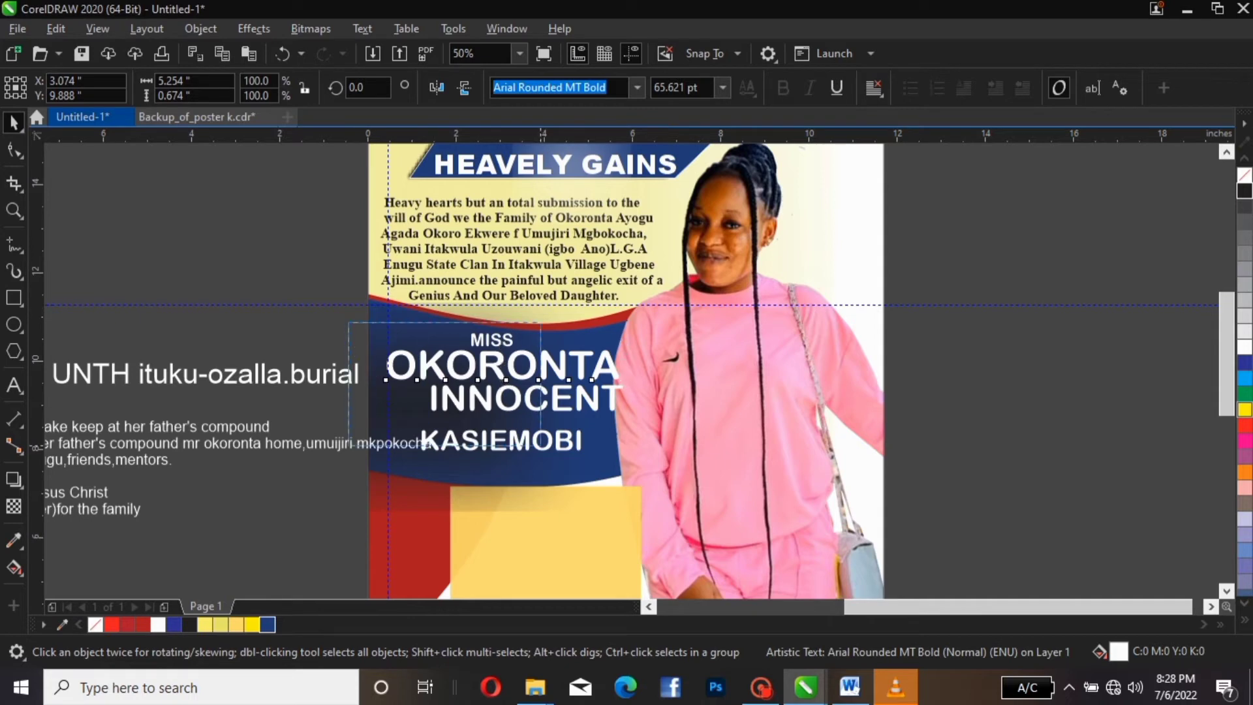
{"action": "left_click", "coordinate": [492, 341]}
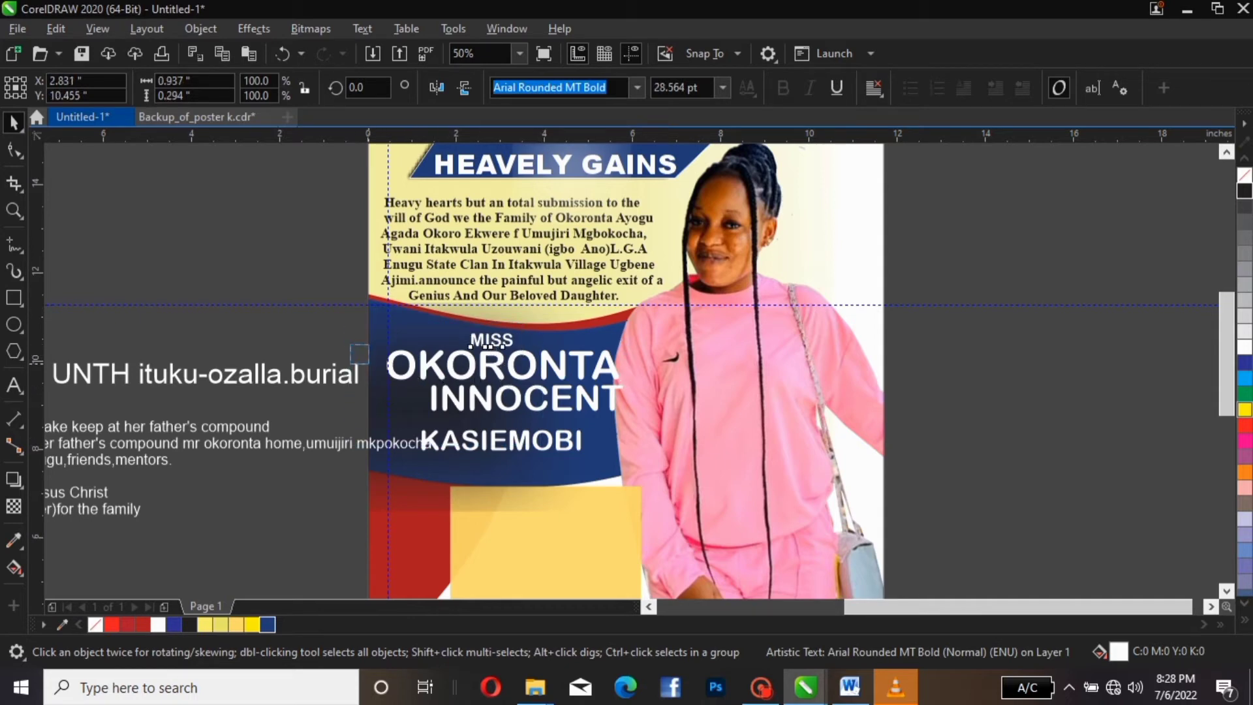
{"action": "left_click", "coordinate": [350, 348]}
{"action": "left_click_drag", "start_coordinate": [351, 346], "coordinate": [621, 468]}
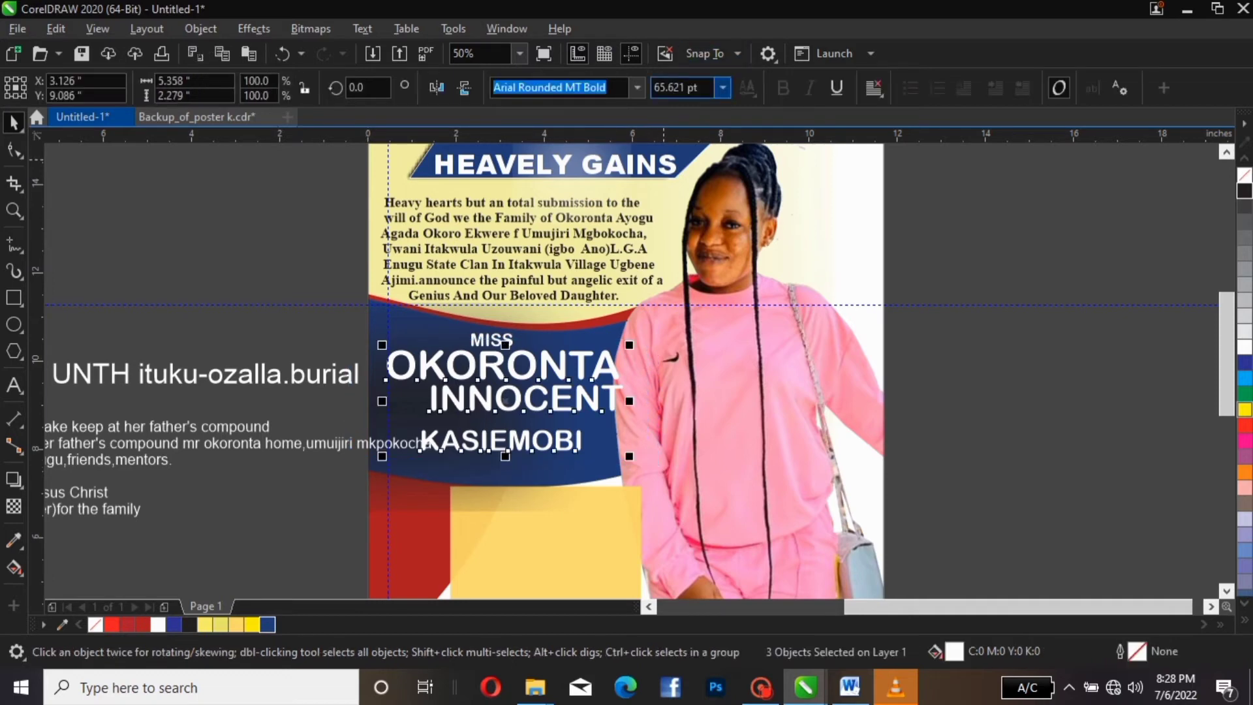
{"action": "left_click", "coordinate": [697, 87]}
{"action": "type", "text": "65"}
{"action": "key", "text": "Return"}
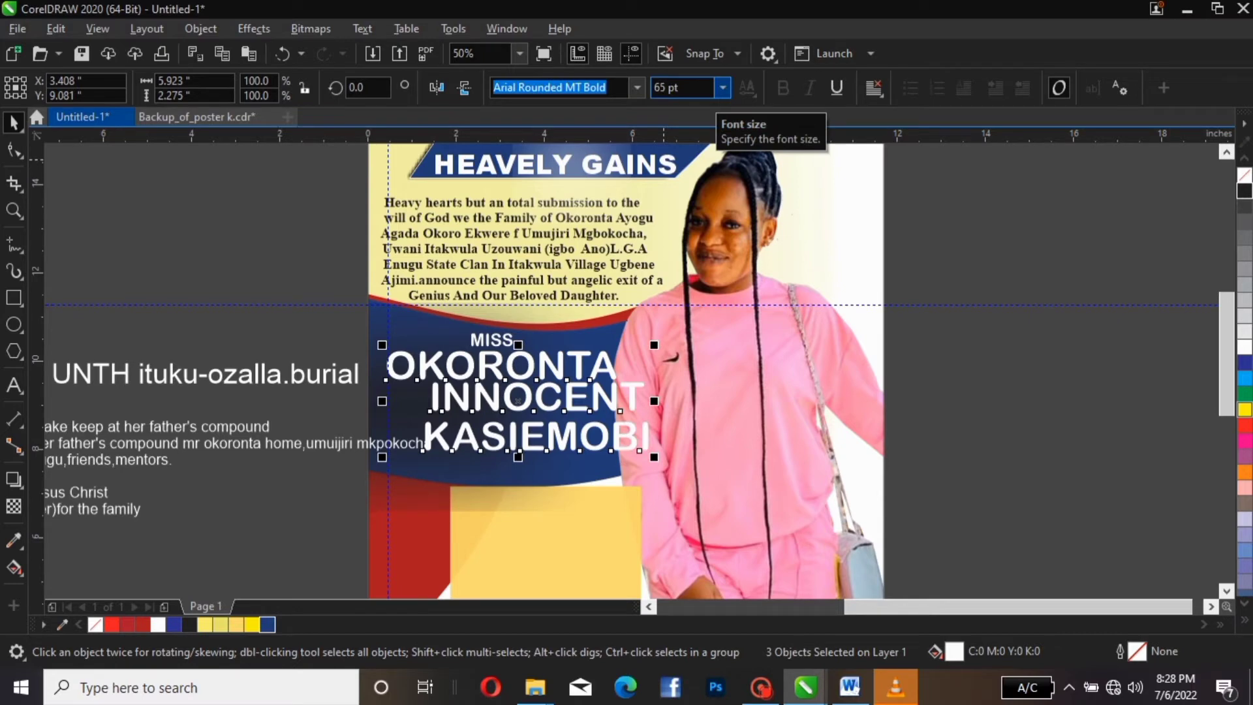
{"action": "left_click", "coordinate": [706, 89]}
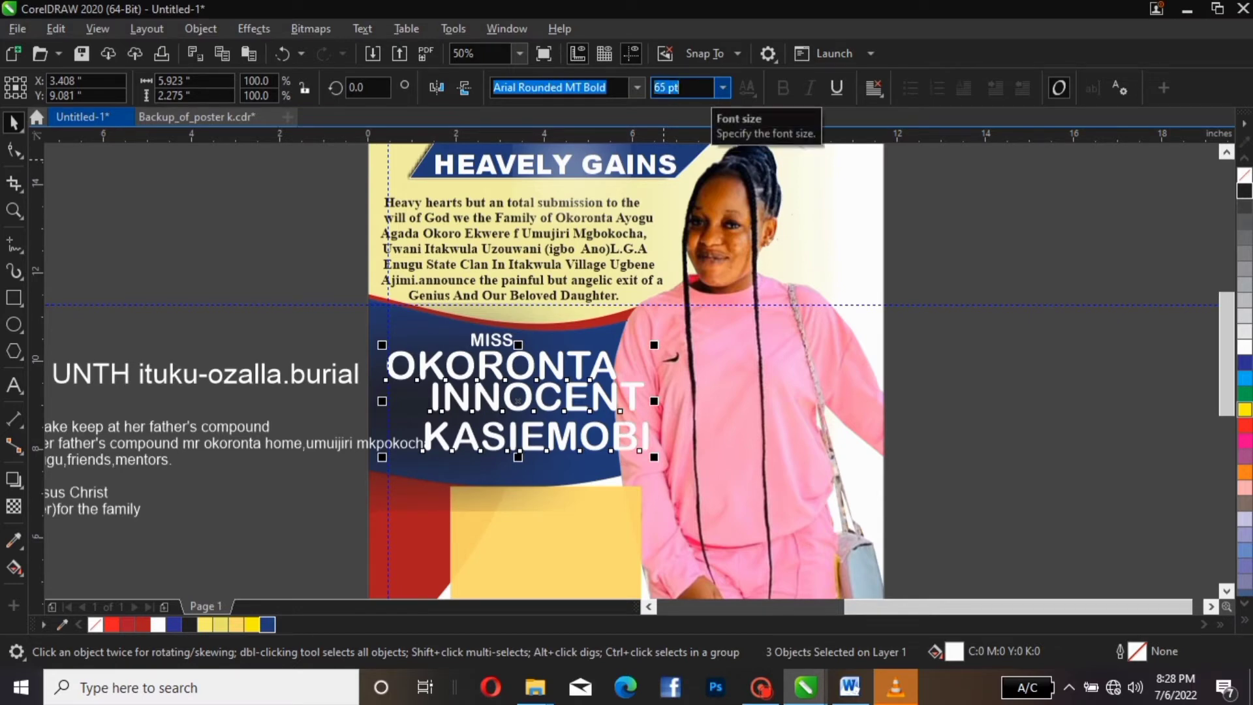
{"action": "type", "text": "70"}
{"action": "key", "text": "Return"}
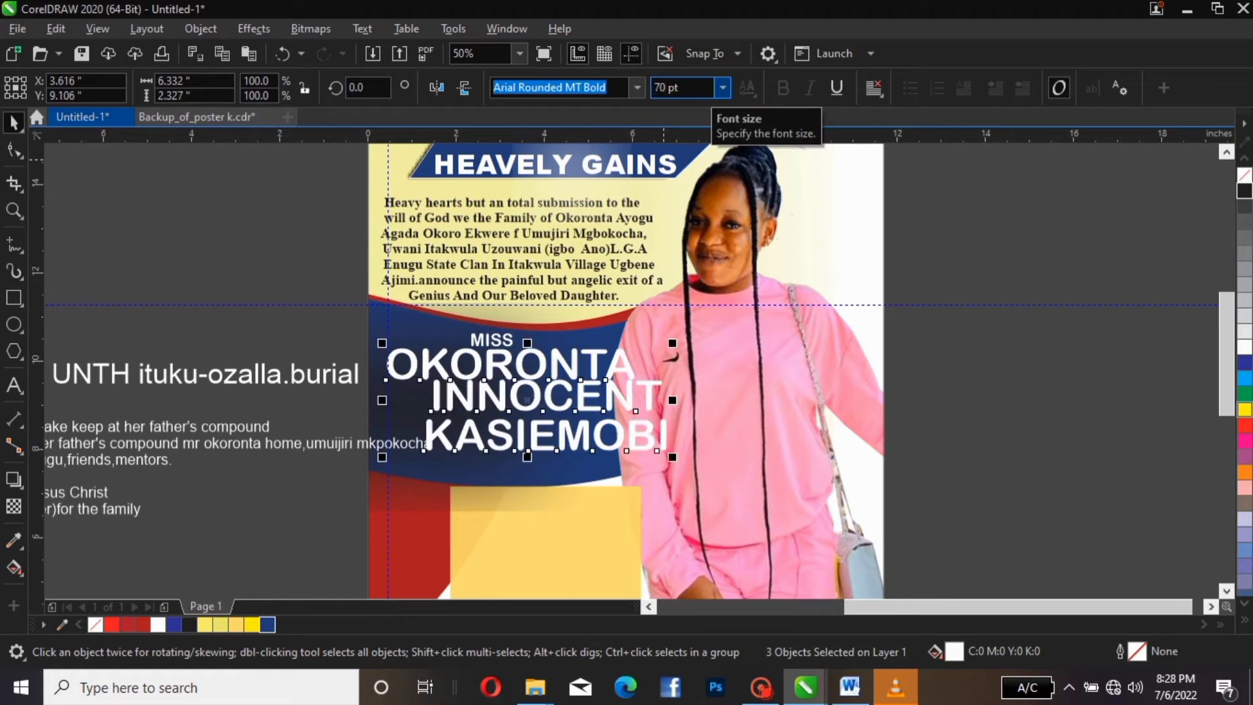
{"action": "left_click", "coordinate": [532, 343]}
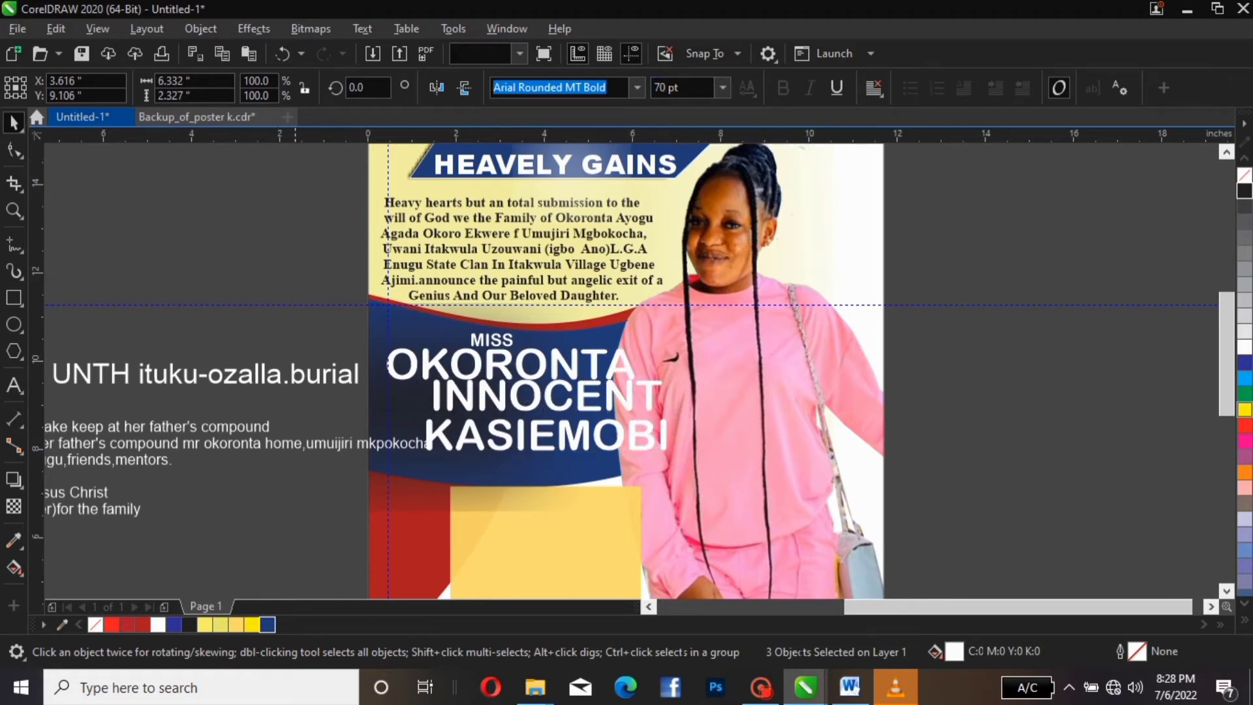
{"action": "left_click_drag", "start_coordinate": [516, 406], "coordinate": [470, 411]}
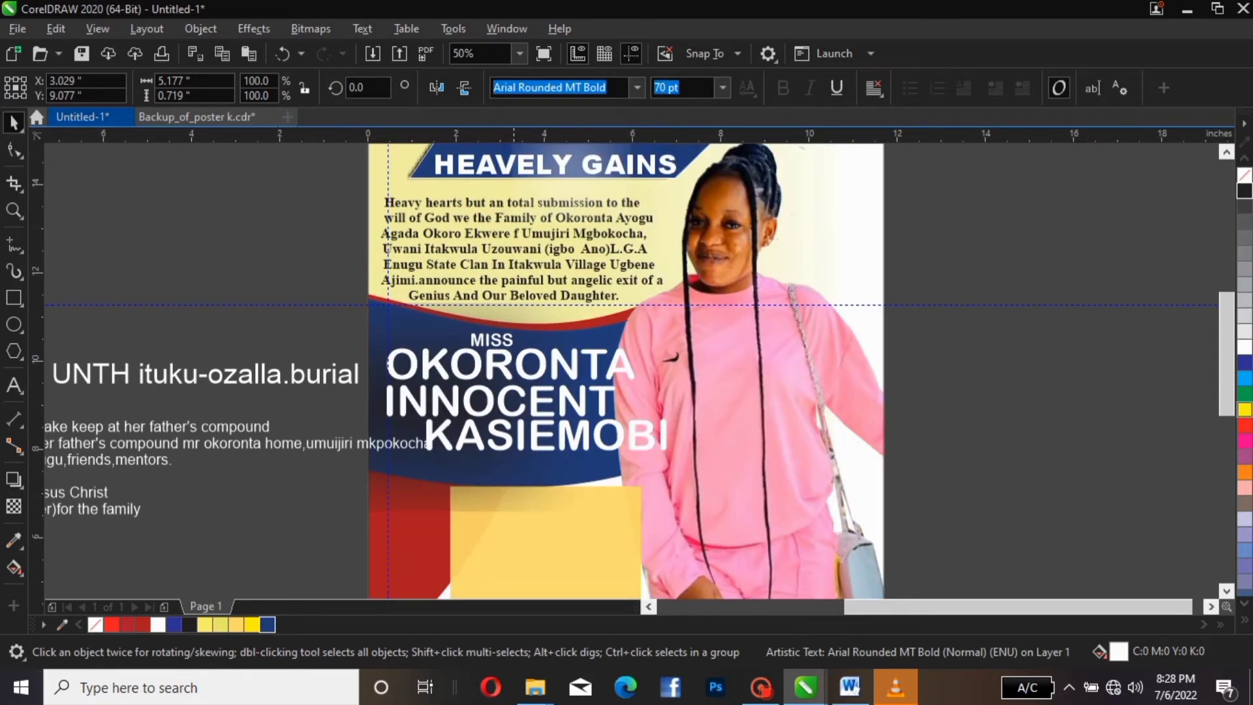
{"action": "left_click", "coordinate": [531, 362]}
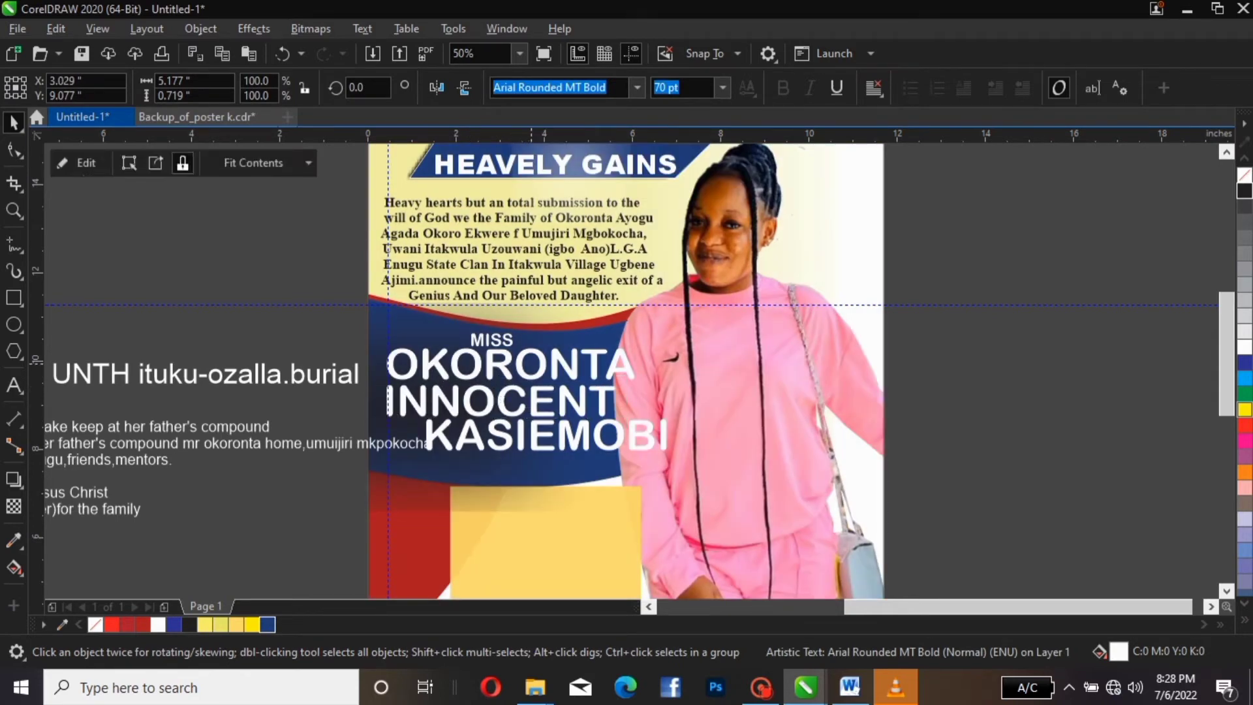
{"action": "left_click_drag", "start_coordinate": [537, 433], "coordinate": [486, 439]}
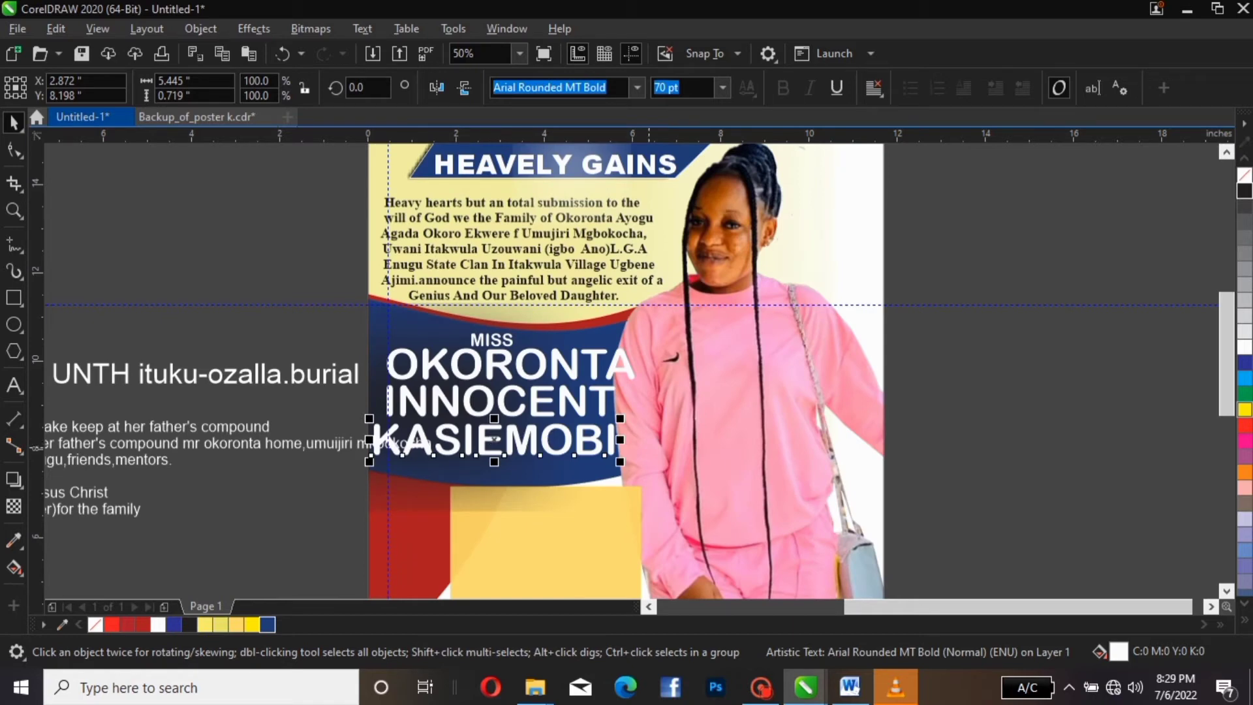
{"action": "left_click", "coordinate": [382, 382]}
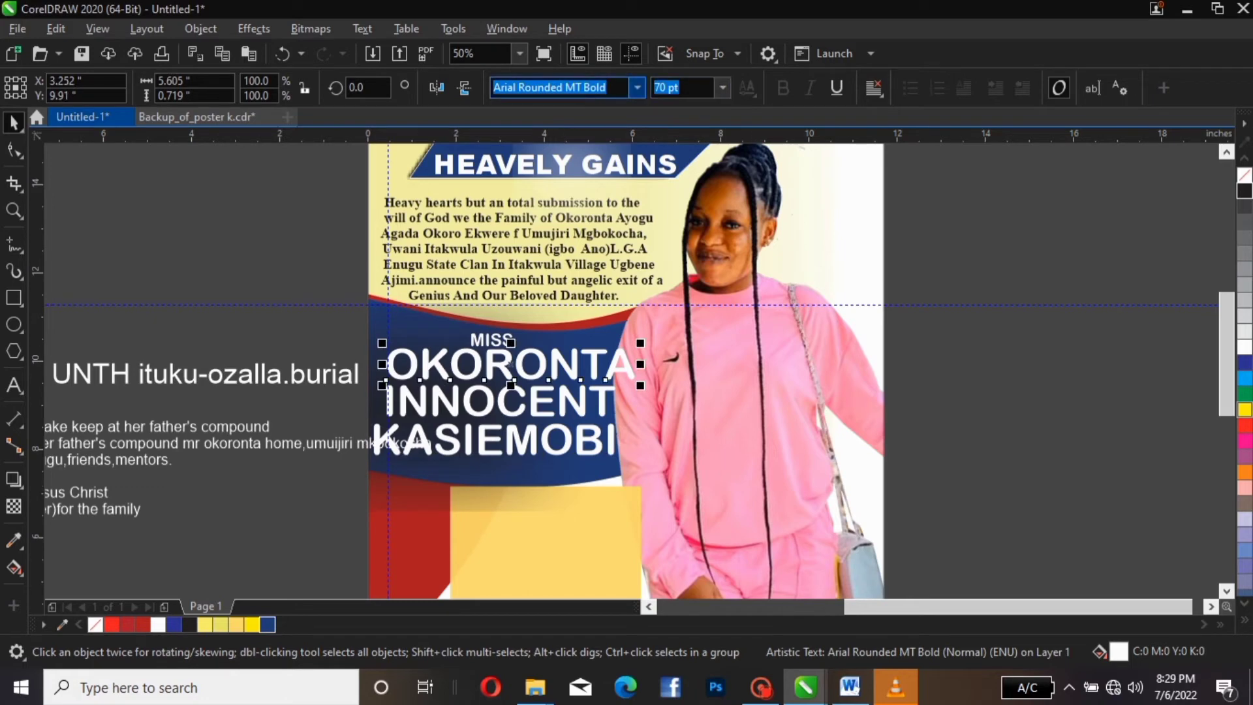
Try Arial Black on OKORONTA, then switch it to Arial Rounded MT Bold
{"action": "left_click", "coordinate": [638, 87]}
{"action": "mouse_move", "coordinate": [588, 311]}
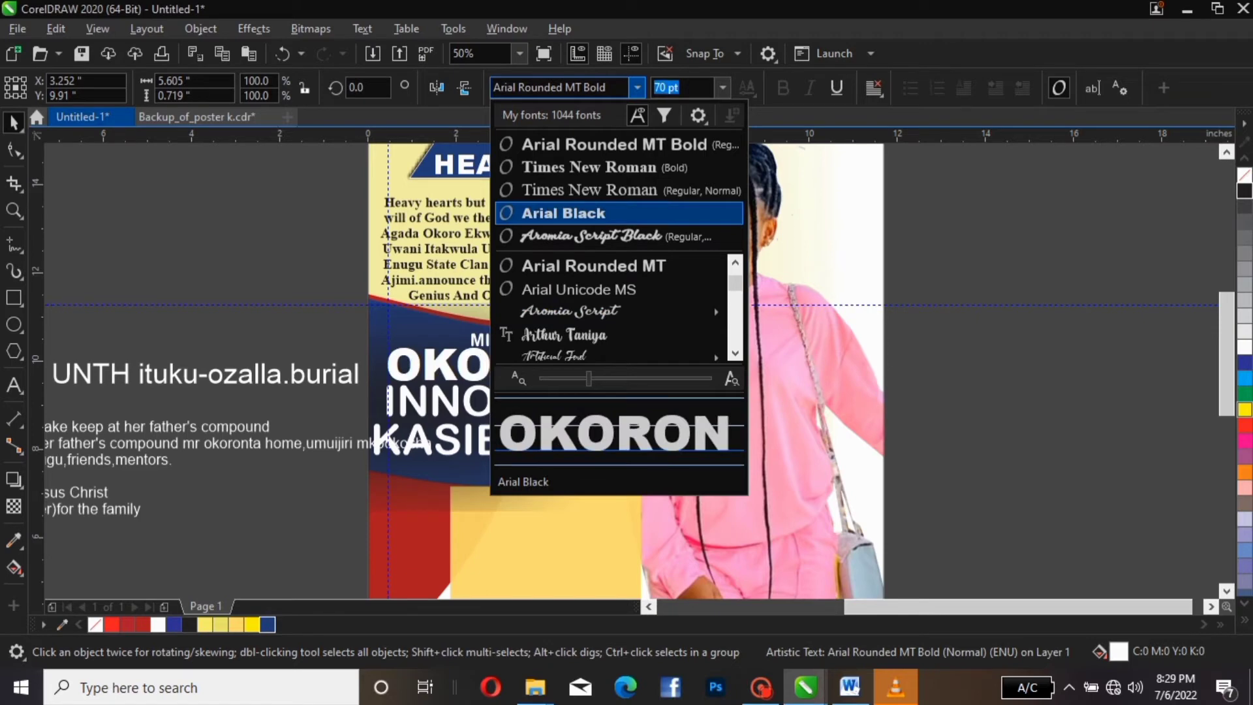
{"action": "left_click", "coordinate": [564, 214]}
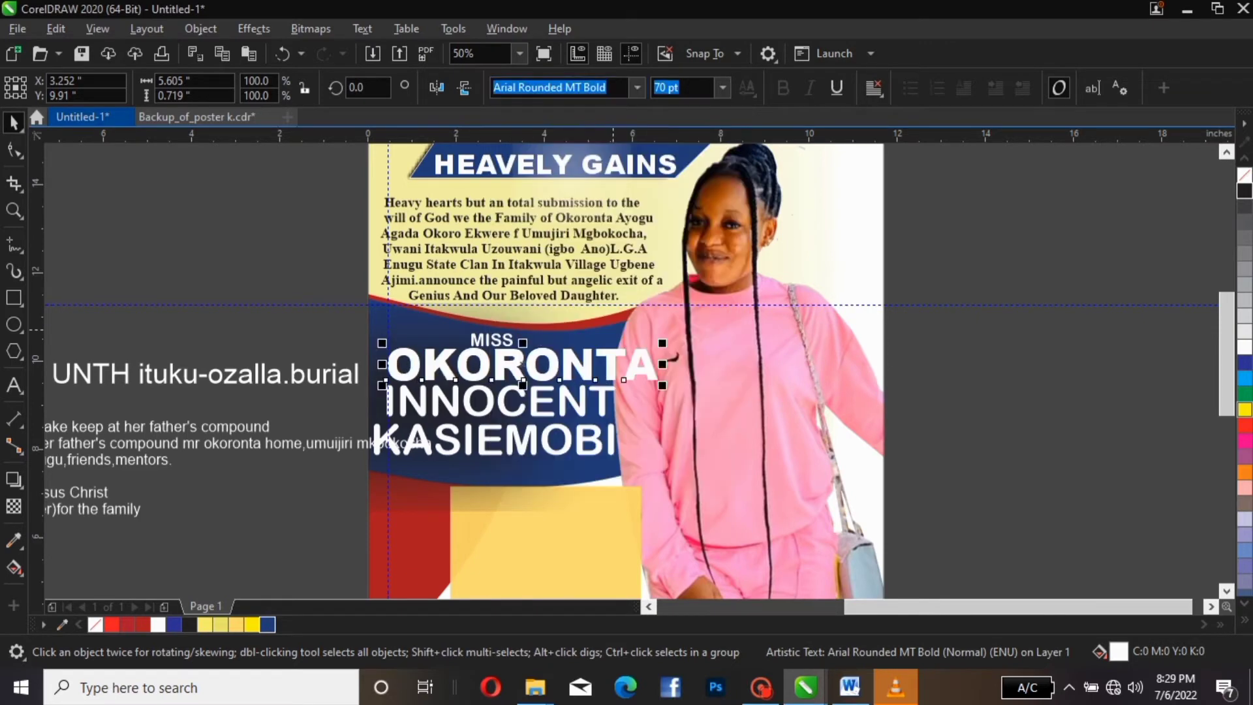
{"action": "left_click", "coordinate": [637, 87]}
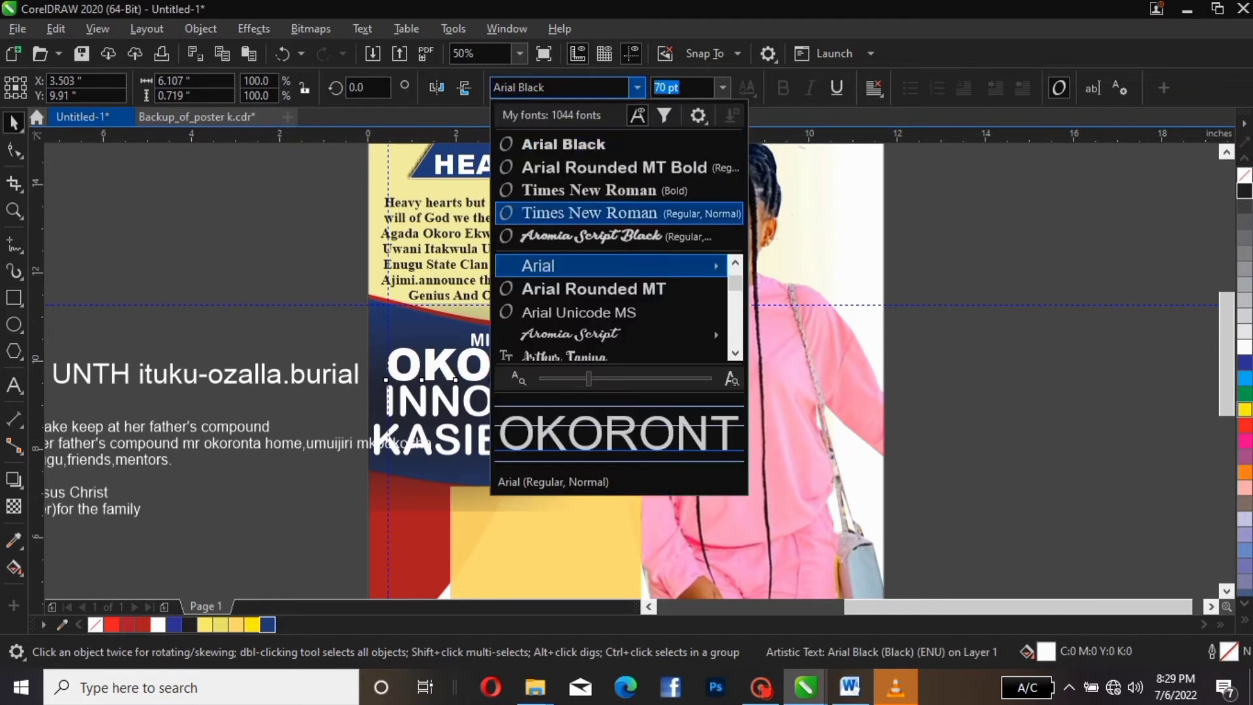
{"action": "mouse_move", "coordinate": [588, 334]}
{"action": "scroll", "coordinate": [587, 334], "scroll_direction": "down", "scroll_amount": 5}
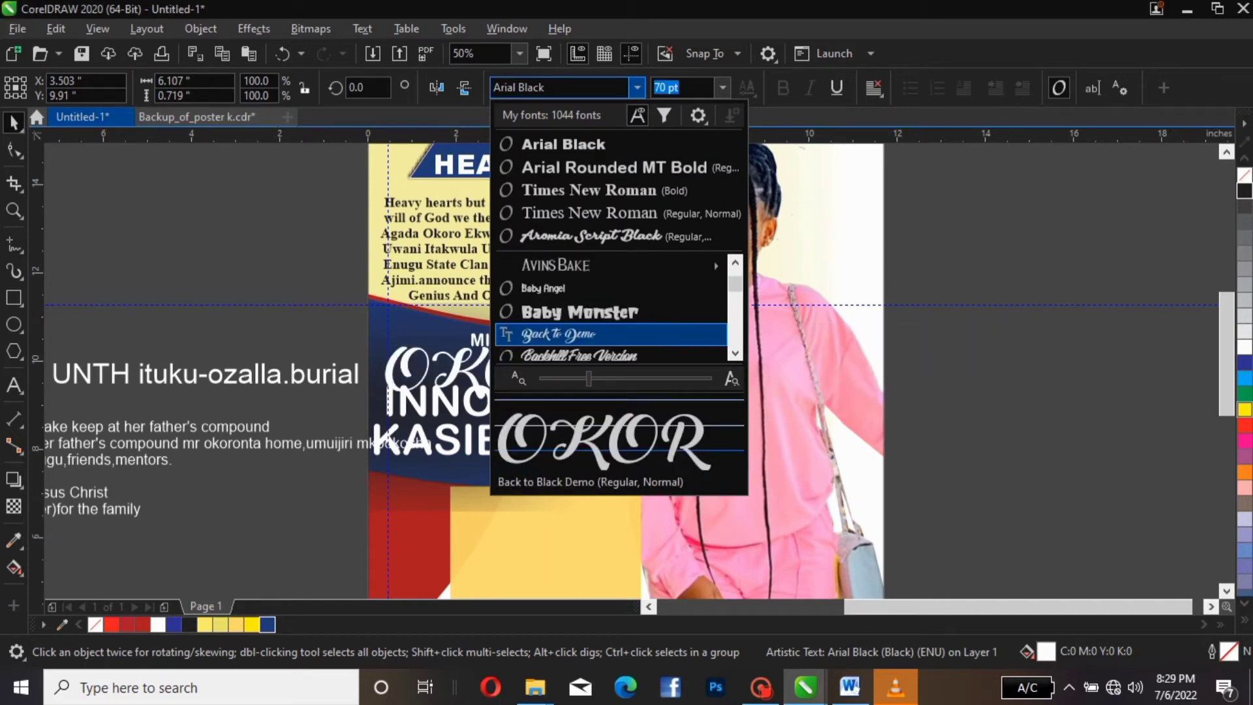
{"action": "scroll", "coordinate": [613, 307], "scroll_direction": "down", "scroll_amount": 1}
{"action": "key", "text": "Escape"}
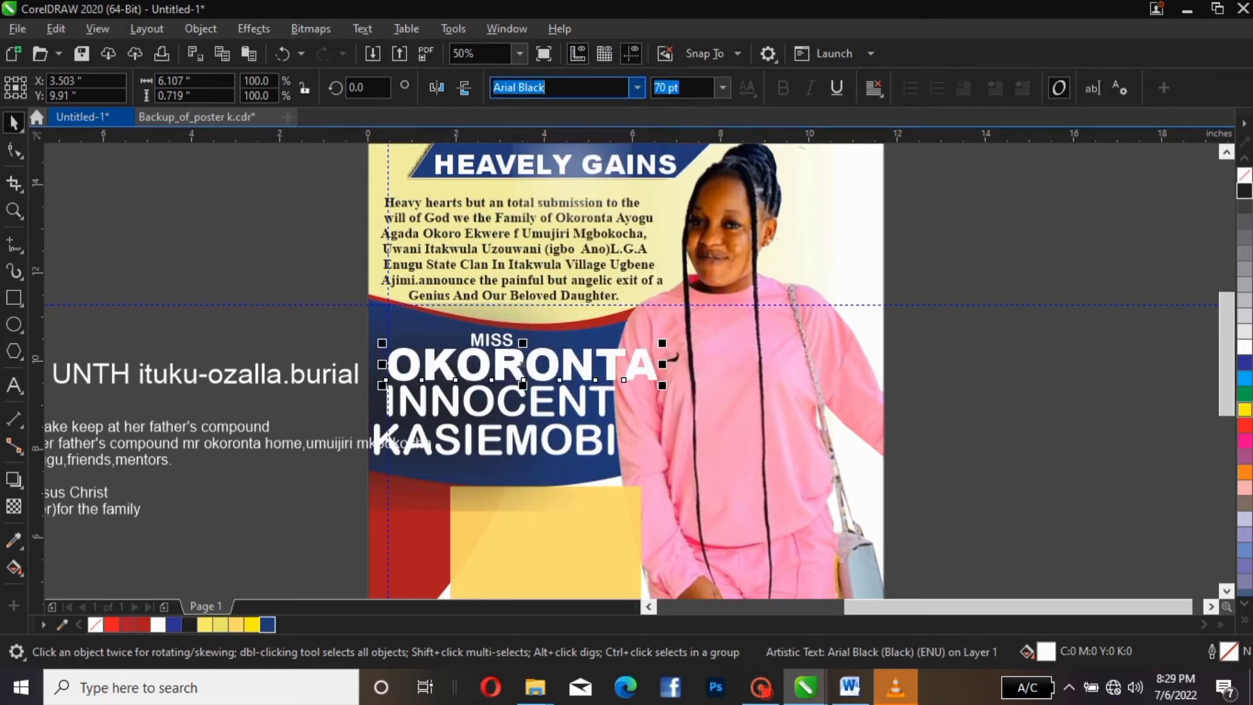
{"action": "left_click", "coordinate": [638, 87]}
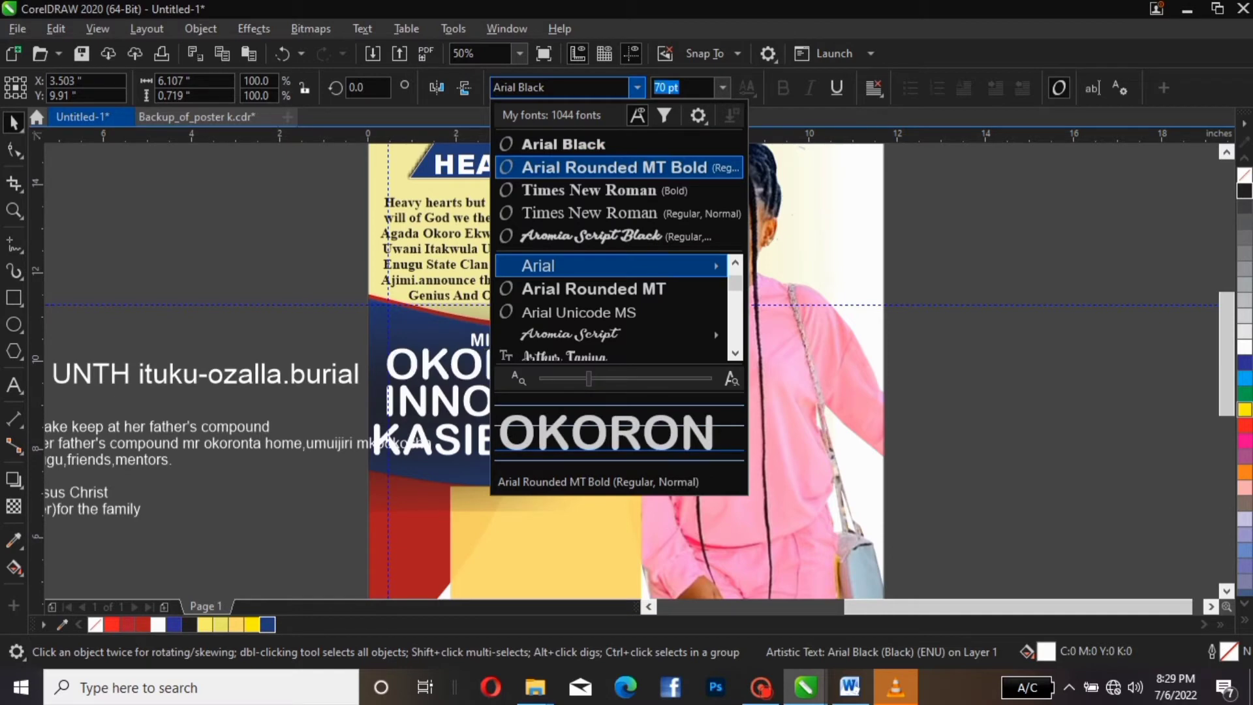
{"action": "left_click", "coordinate": [626, 167]}
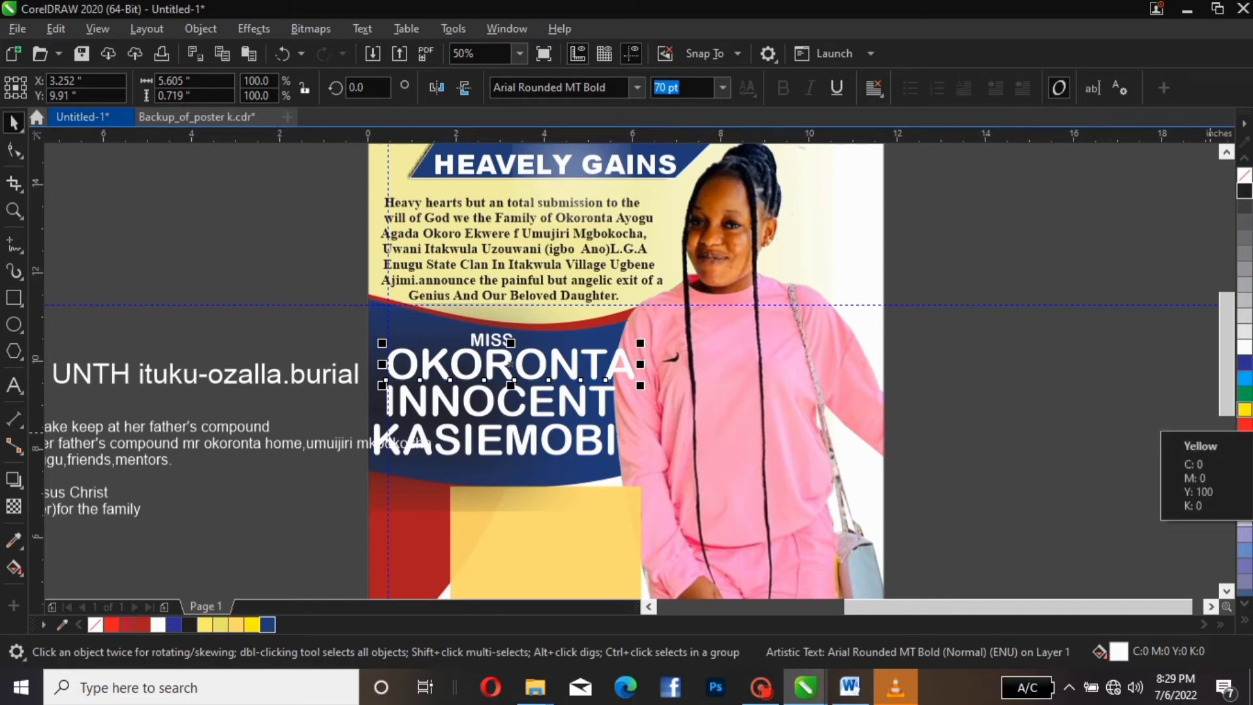
{"action": "left_click", "coordinate": [1245, 409]}
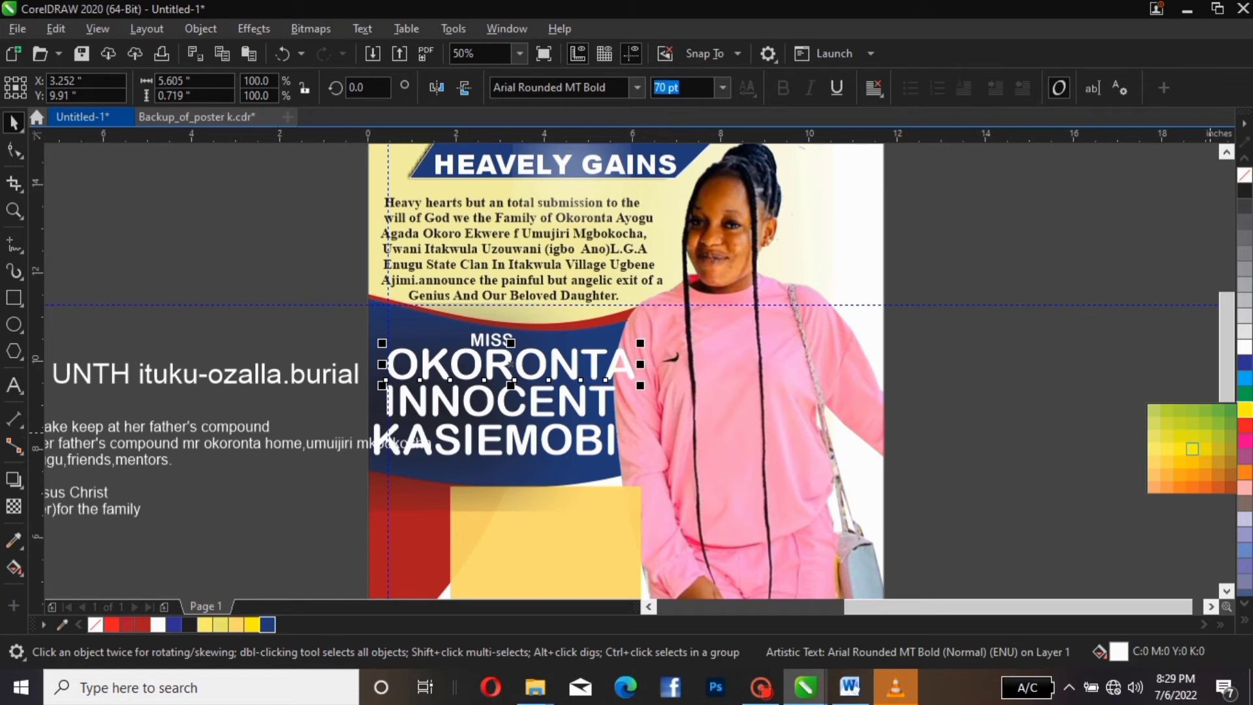
{"action": "left_click", "coordinate": [1205, 449]}
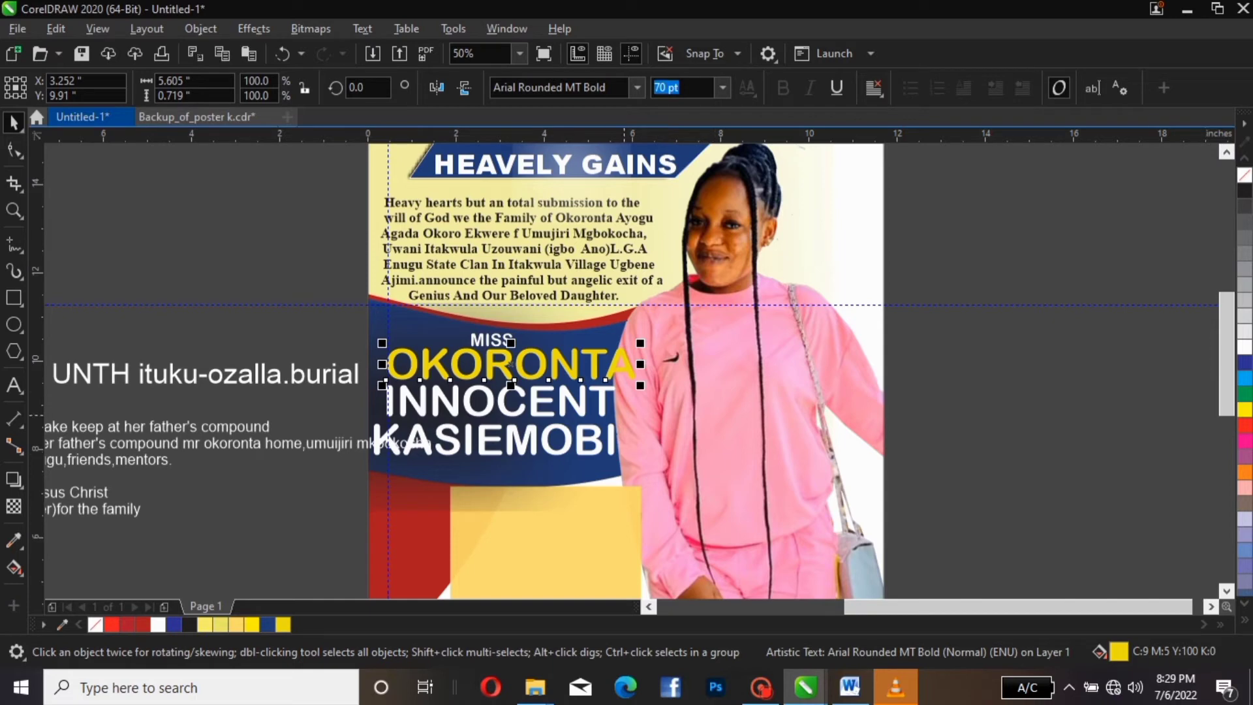
{"action": "left_click", "coordinate": [602, 409]}
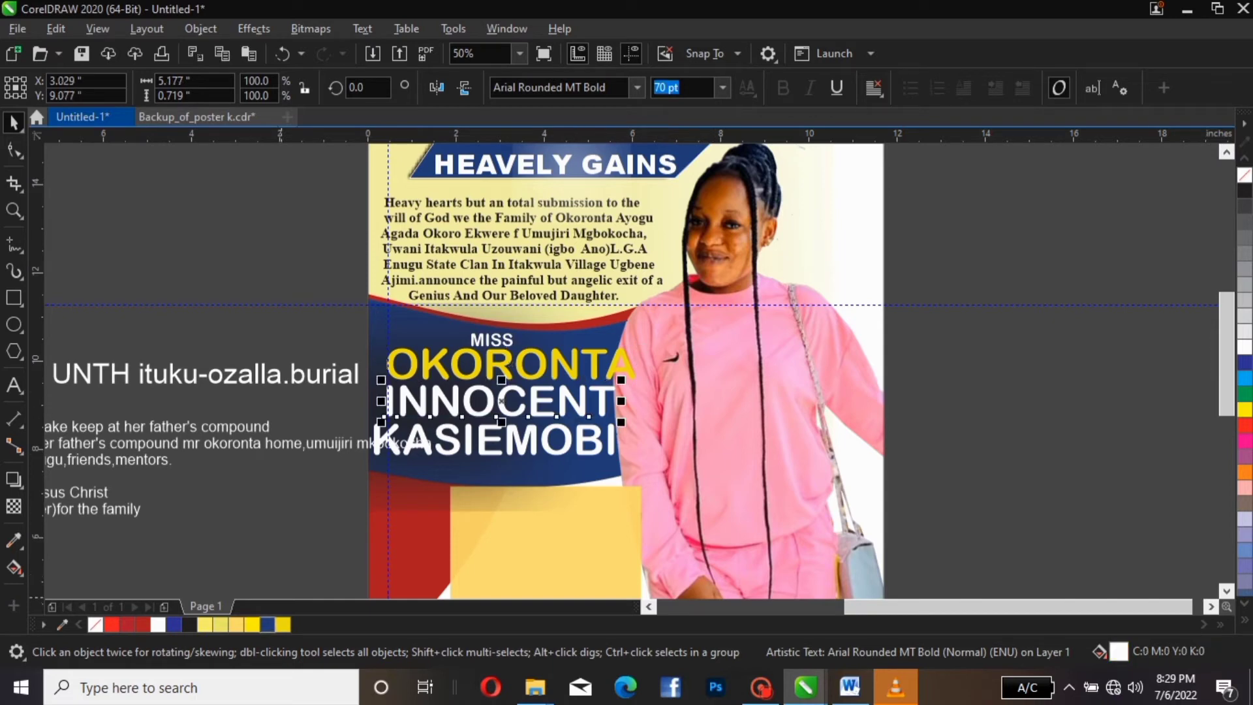
{"action": "left_click", "coordinate": [283, 624]}
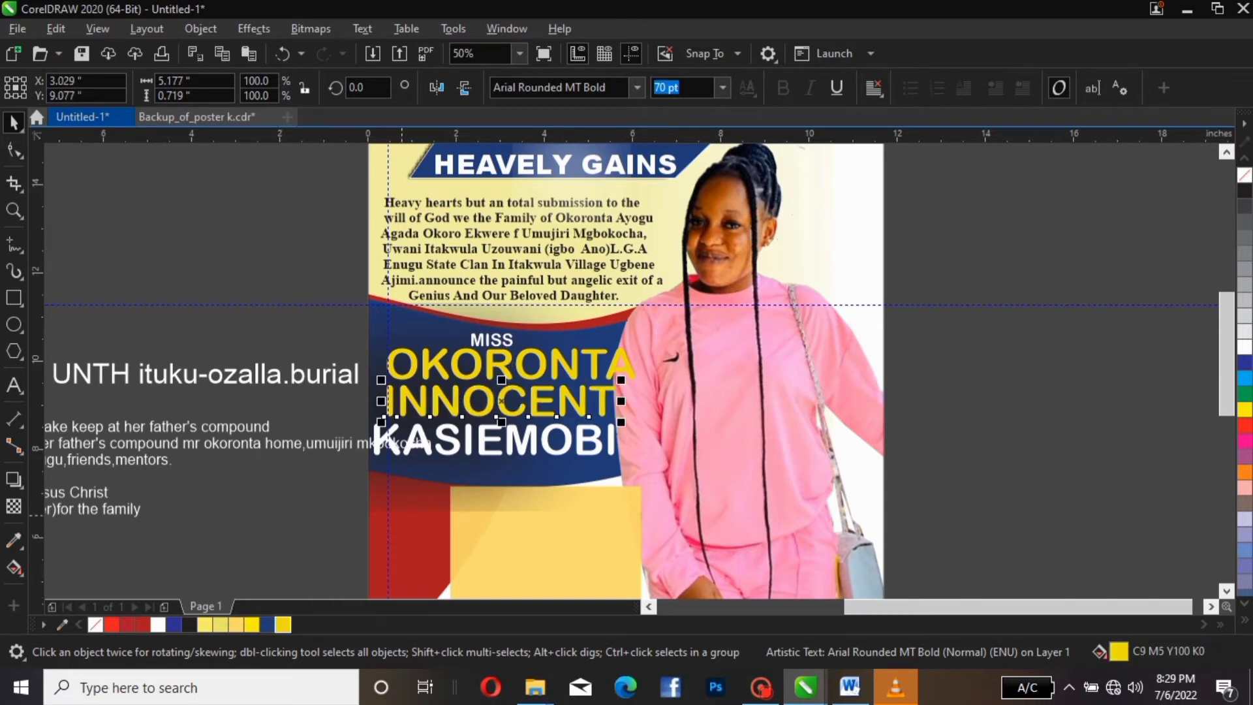
{"action": "left_click", "coordinate": [494, 438]}
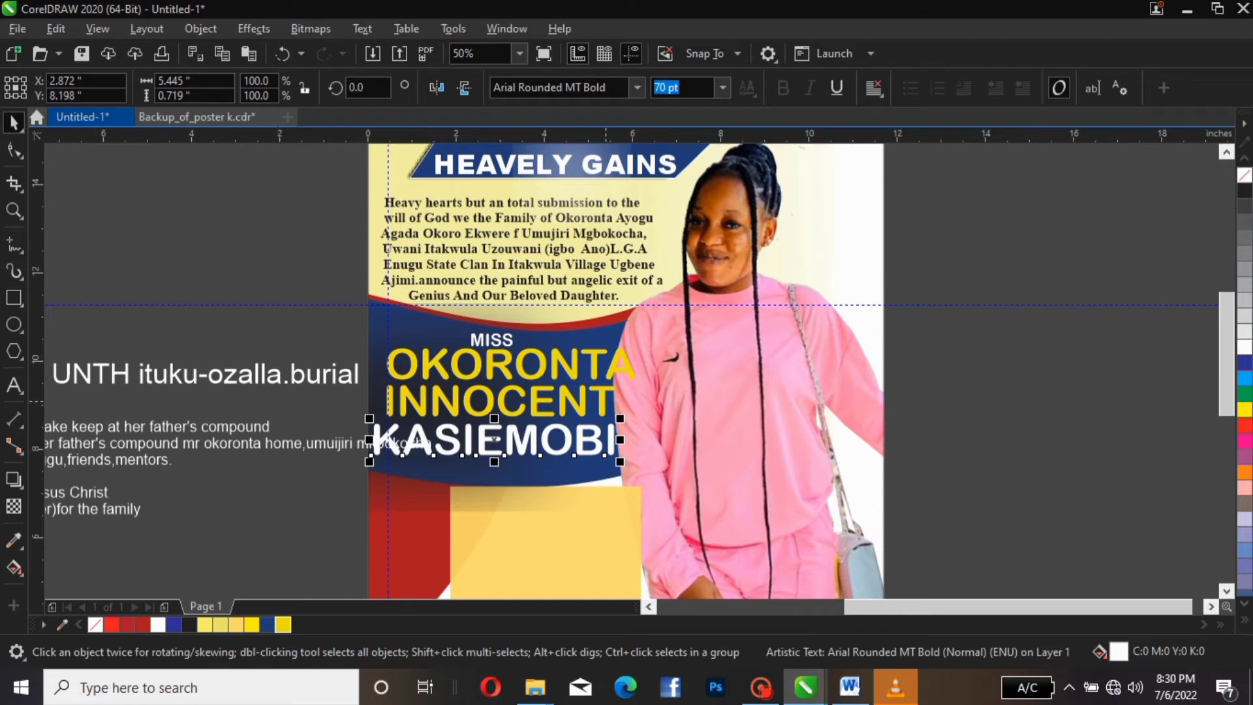
{"action": "double_click", "coordinate": [502, 400]}
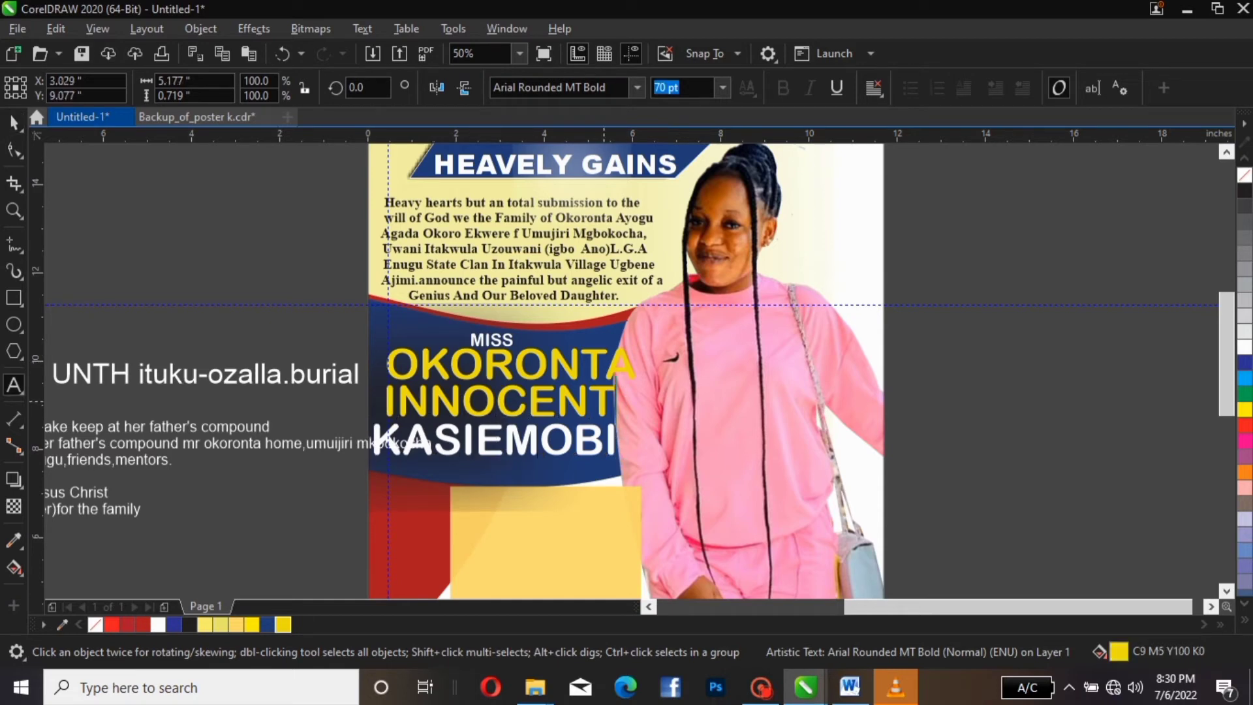
{"action": "type", "text": "i"}
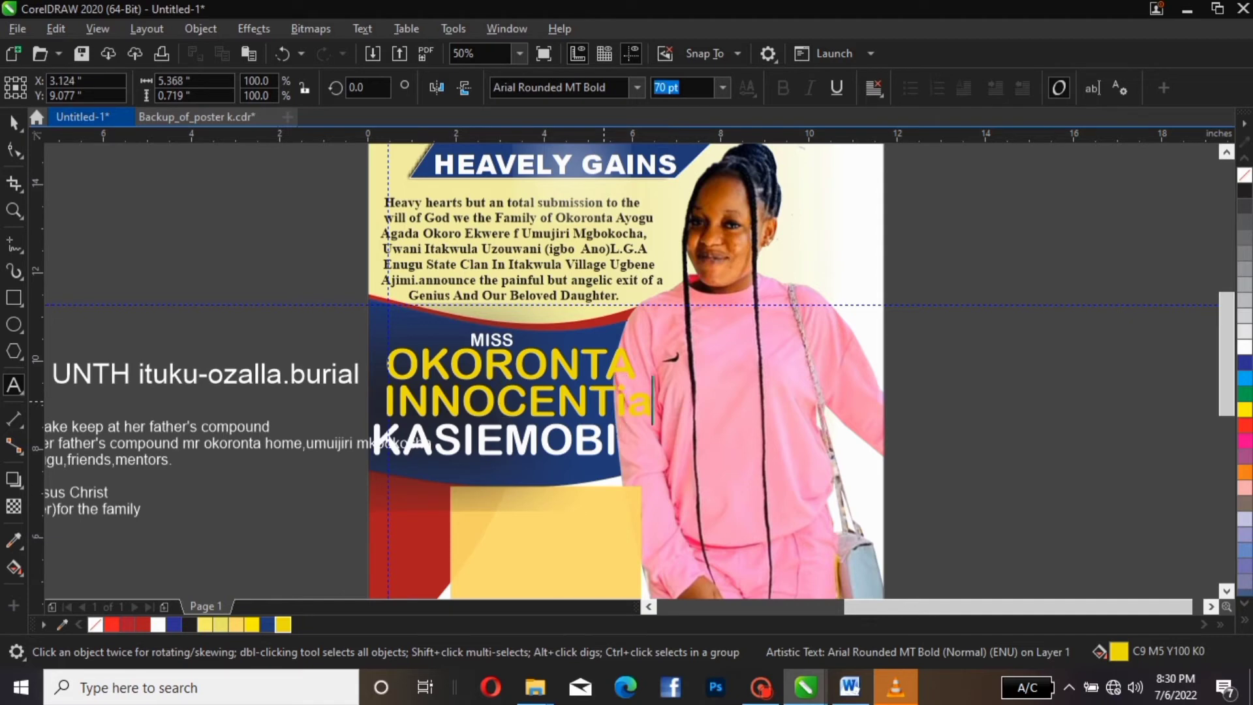
{"action": "key", "text": "BackSpace"}
{"action": "type", "text": "IA"}
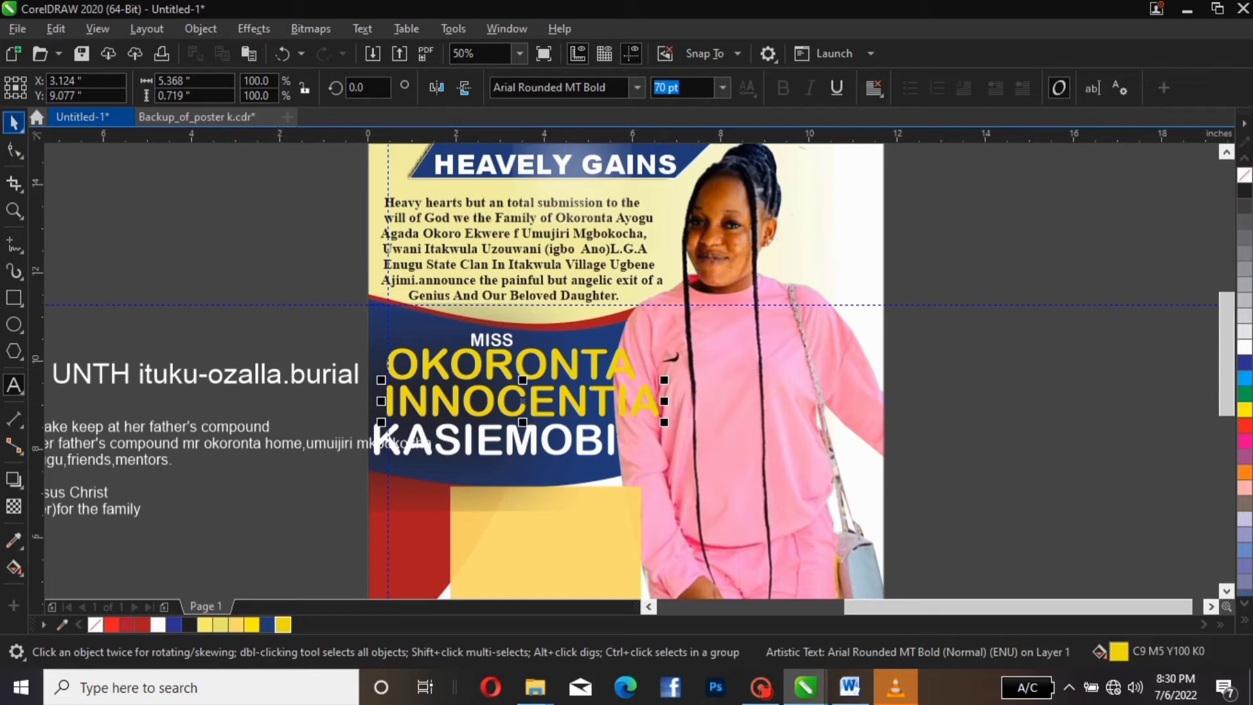
{"action": "left_click", "coordinate": [13, 122]}
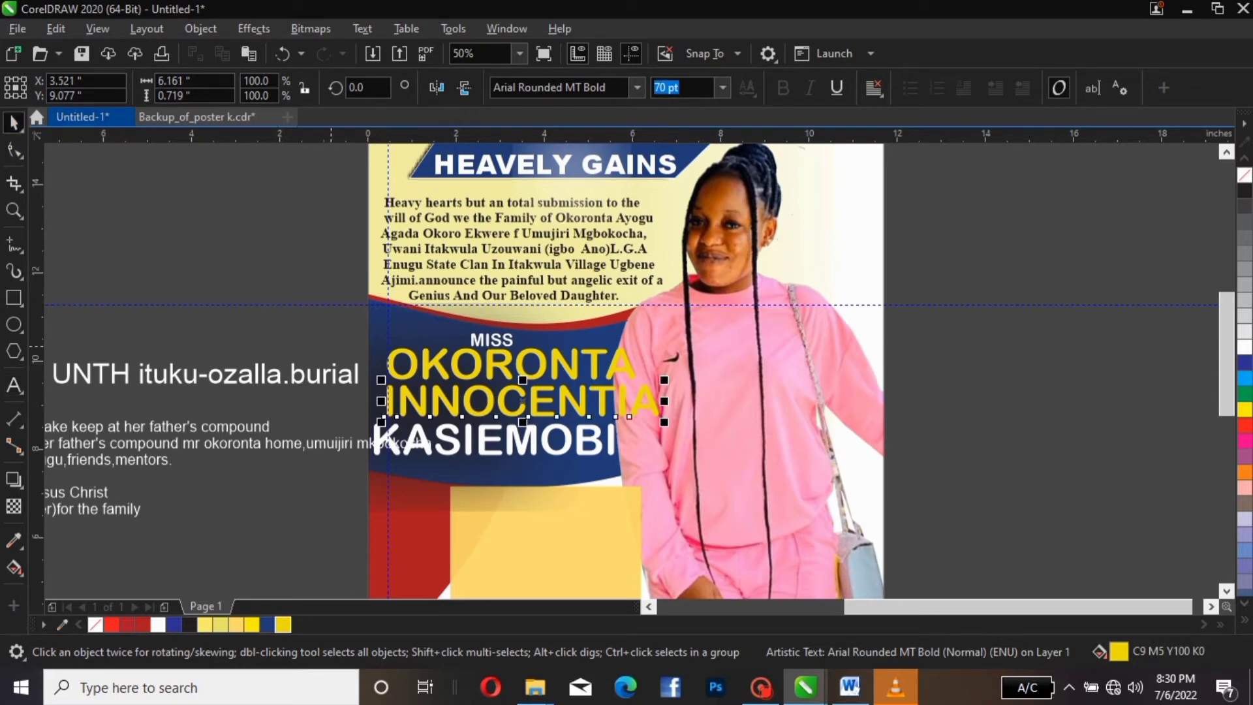
{"action": "left_click_drag", "start_coordinate": [333, 346], "coordinate": [695, 486]}
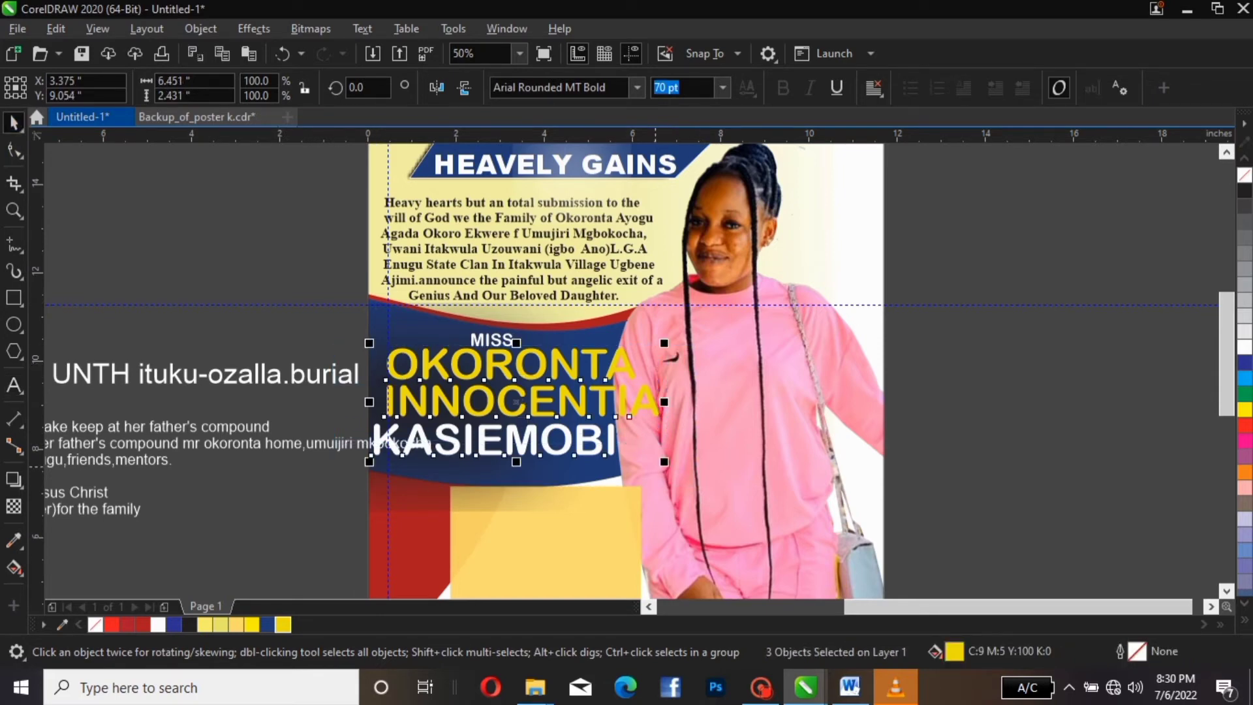
{"action": "key", "text": "Left"}
{"action": "key", "text": "Left"}
{"action": "key", "text": "Left"}
{"action": "key", "text": "Left"}
{"action": "key", "text": "Left"}
{"action": "key", "text": "Left"}
{"action": "key", "text": "Left"}
{"action": "key", "text": "Left"}
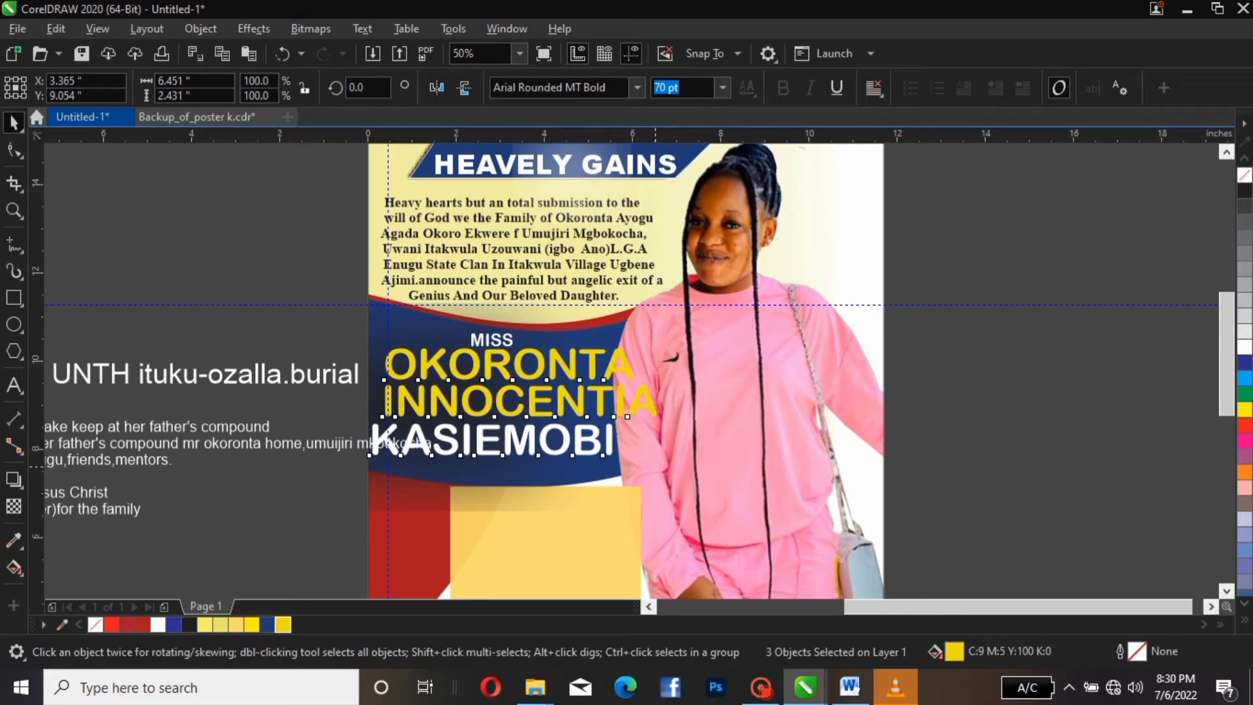
{"action": "key", "text": "Left"}
{"action": "key", "text": "Left"}
{"action": "key", "text": "Left"}
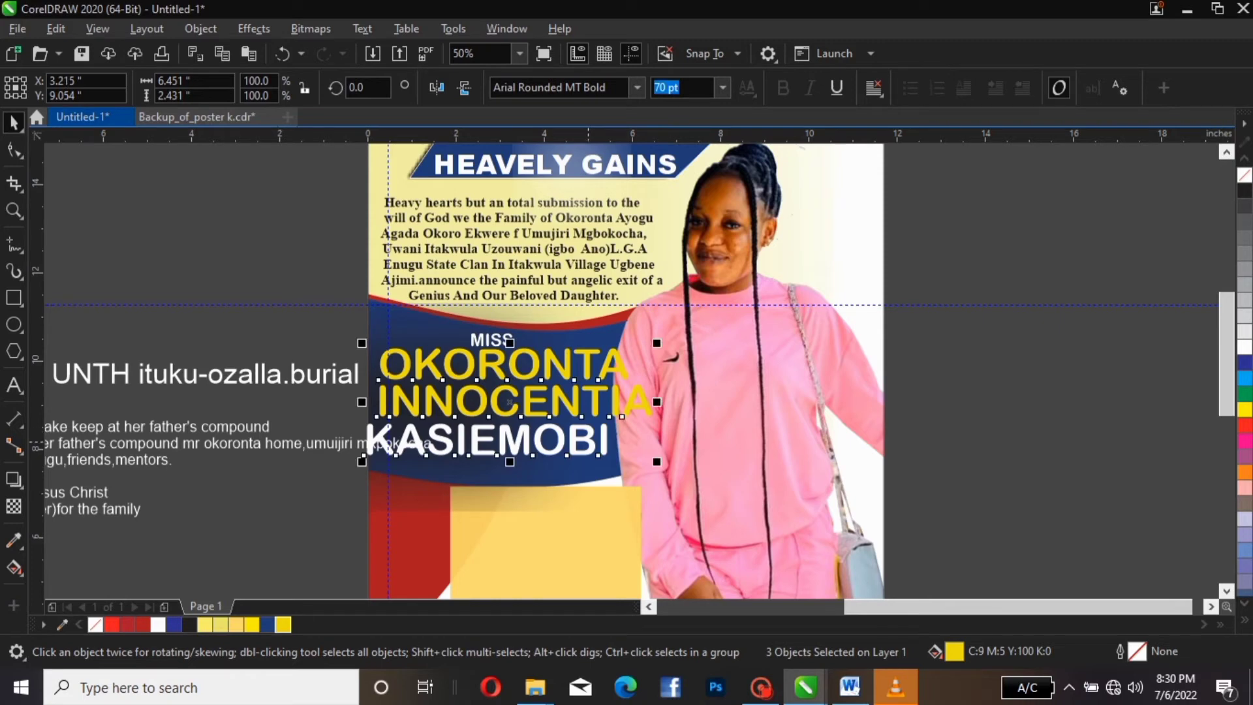
{"action": "left_click", "coordinate": [327, 495]}
{"action": "left_click", "coordinate": [522, 431]}
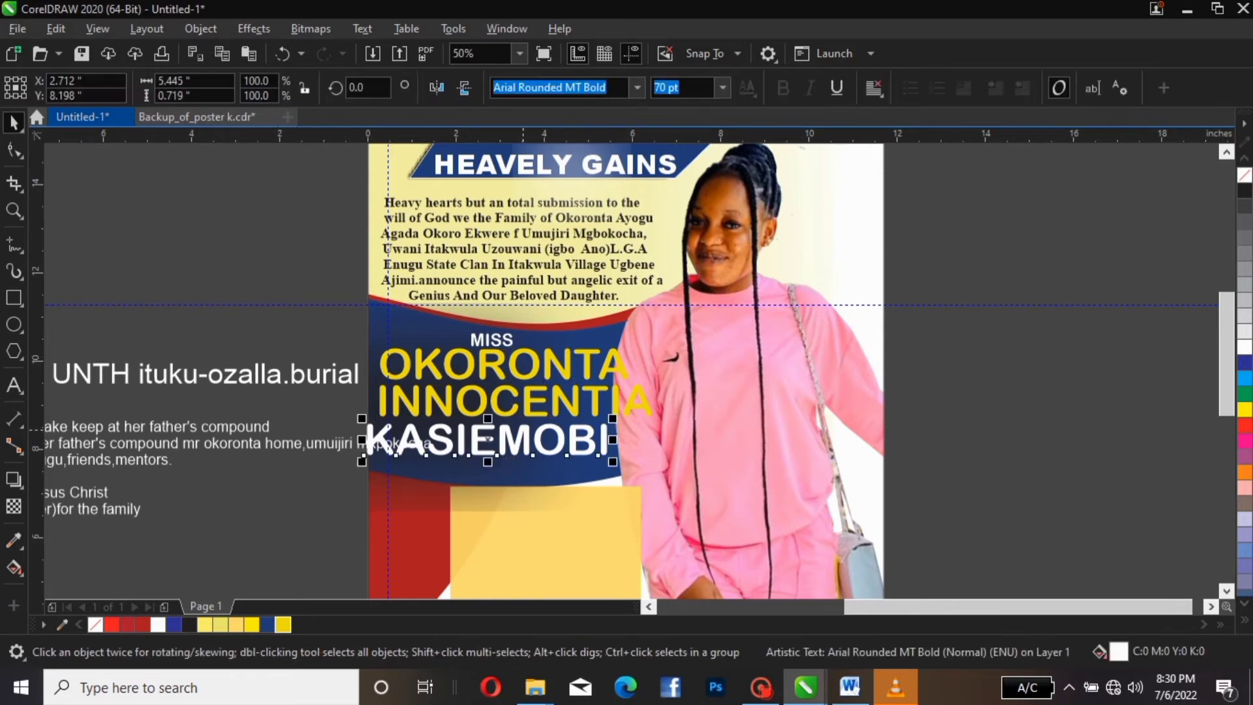
{"action": "key", "text": "Right"}
{"action": "key", "text": "Right"}
{"action": "key", "text": "Right"}
{"action": "key", "text": "Right"}
{"action": "key", "text": "Right"}
{"action": "key", "text": "Right"}
{"action": "key", "text": "Right"}
{"action": "key", "text": "Right"}
{"action": "key", "text": "Right"}
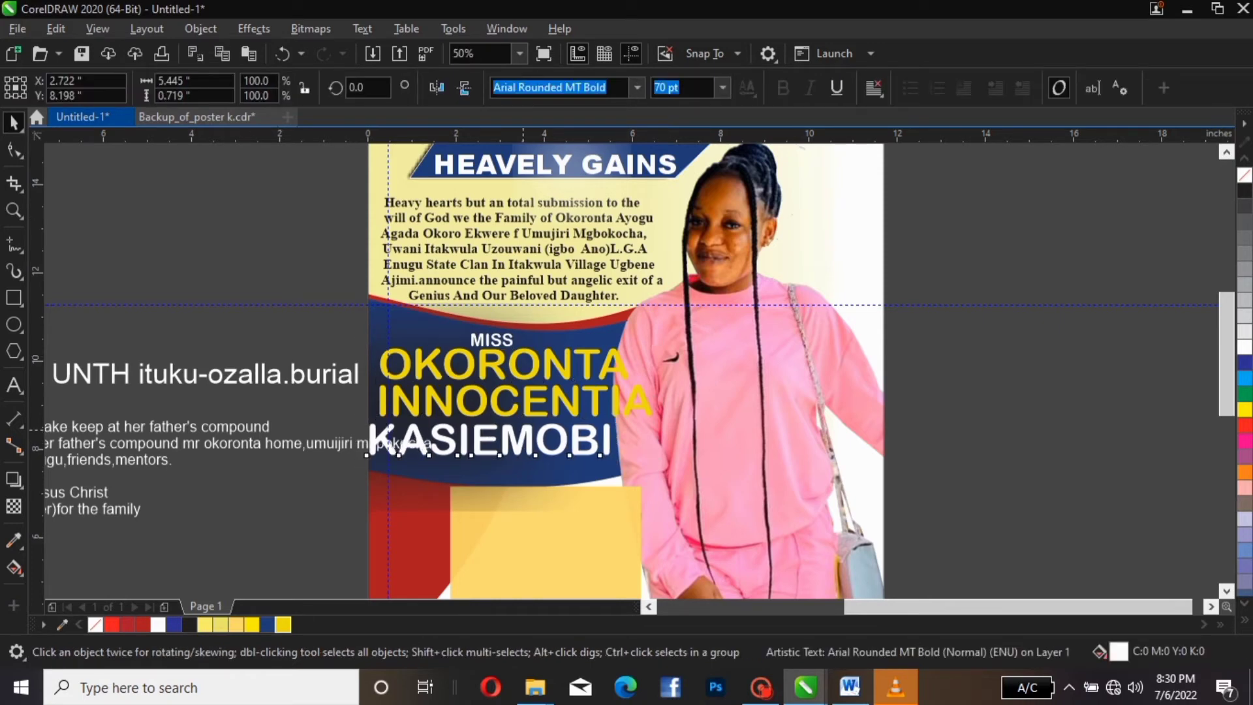
{"action": "key", "text": "Right"}
{"action": "key", "text": "Right"}
{"action": "key", "text": "Right"}
{"action": "key", "text": "Right"}
{"action": "key", "text": "Right"}
{"action": "key", "text": "Right"}
{"action": "key", "text": "Right"}
{"action": "key", "text": "Right"}
{"action": "key", "text": "Right"}
{"action": "key", "text": "Right"}
{"action": "key", "text": "Right"}
{"action": "key", "text": "Right"}
{"action": "key", "text": "Right"}
{"action": "key", "text": "Right"}
{"action": "key", "text": "Right"}
{"action": "key", "text": "Right"}
{"action": "key", "text": "Right"}
{"action": "key", "text": "Right"}
{"action": "key", "text": "Right"}
{"action": "key", "text": "Right"}
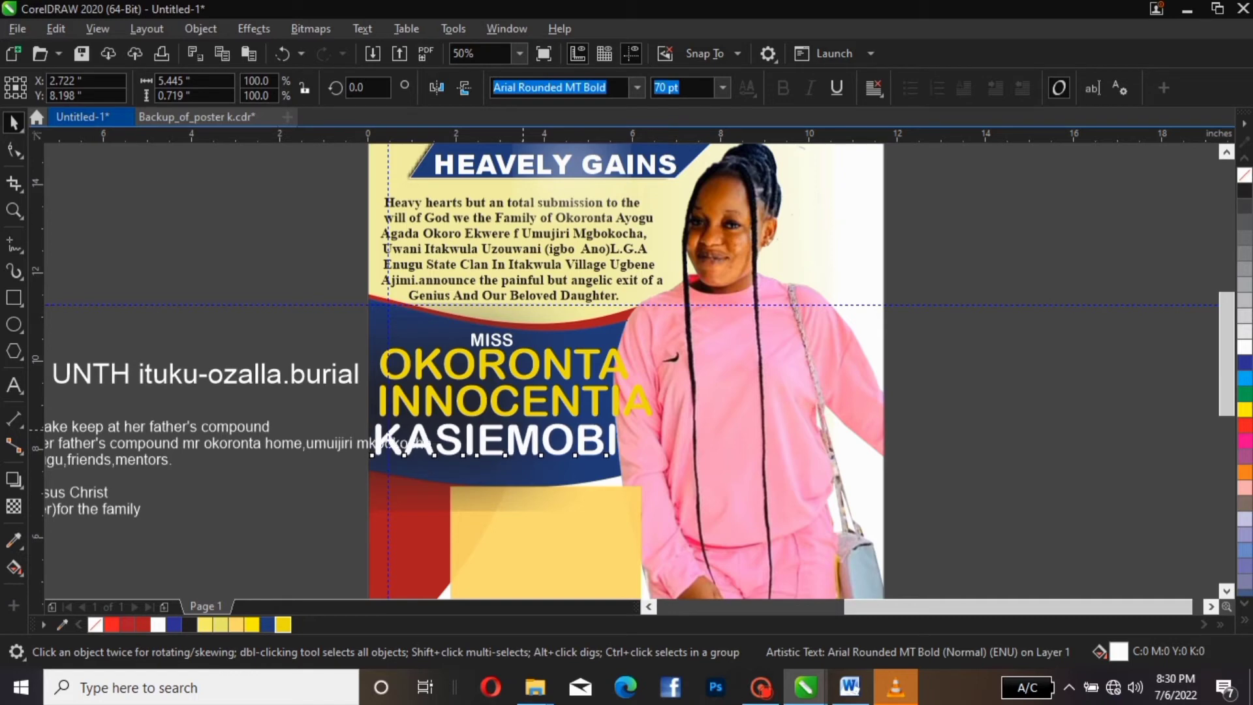
{"action": "left_click_drag", "start_coordinate": [355, 336], "coordinate": [693, 488]}
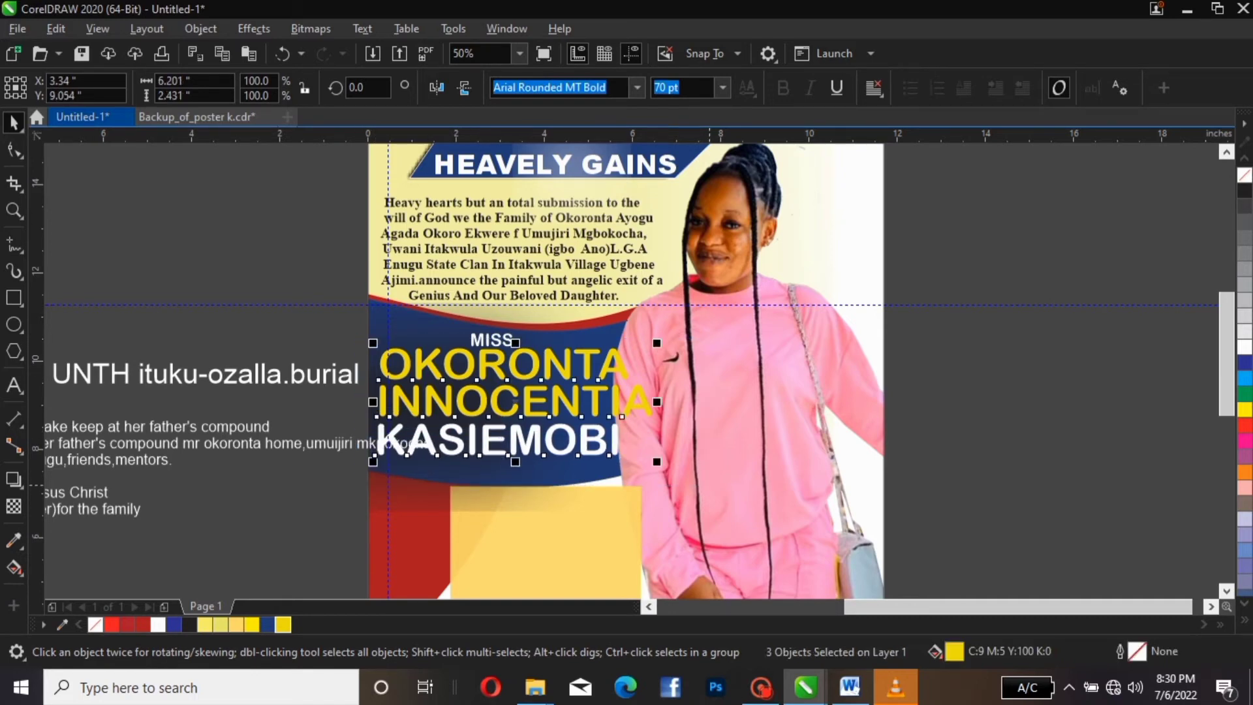
{"action": "left_click", "coordinate": [711, 467]}
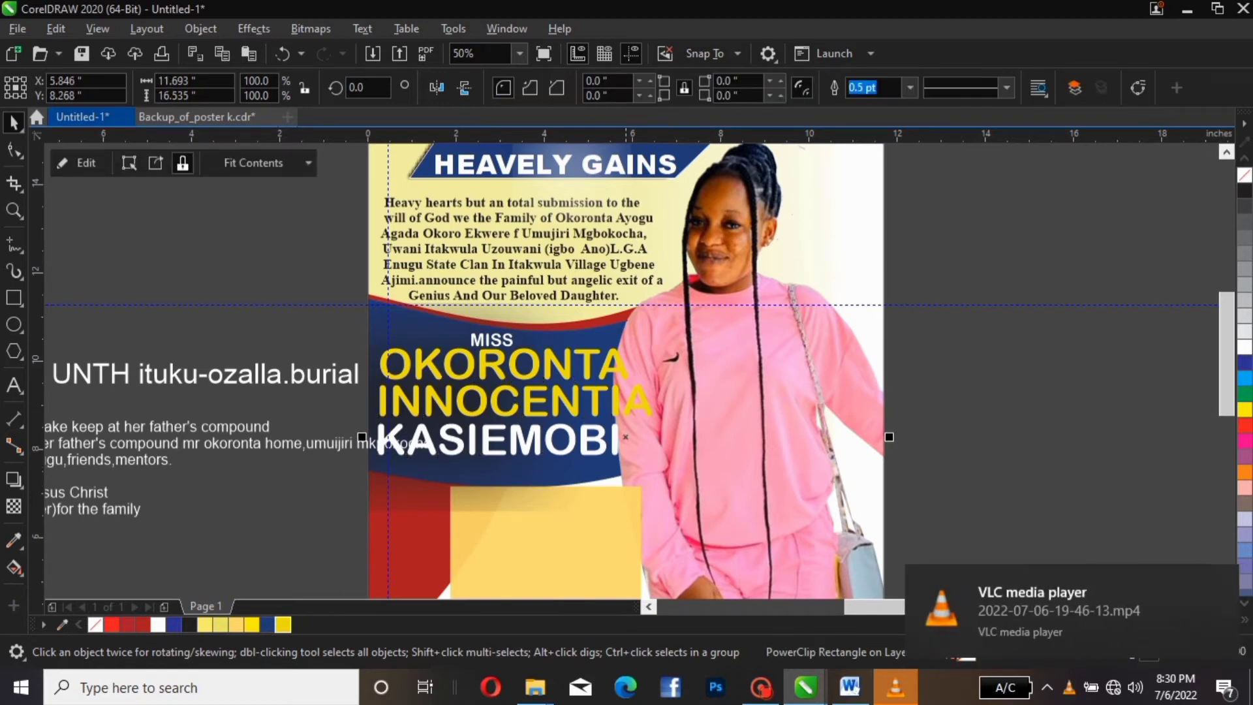
{"action": "left_click", "coordinate": [619, 402]}
{"action": "left_click_drag", "start_coordinate": [326, 325], "coordinate": [633, 468]}
{"action": "left_click_drag", "start_coordinate": [346, 346], "coordinate": [685, 471]}
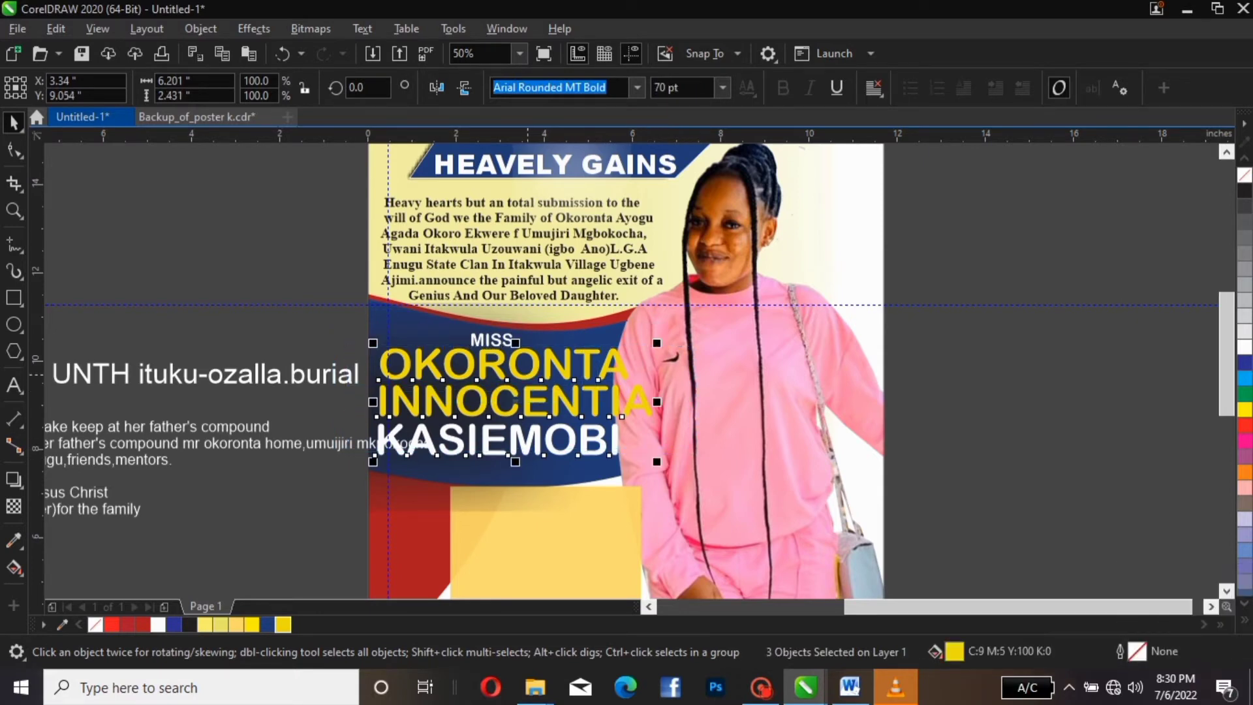
{"action": "key", "text": "c"}
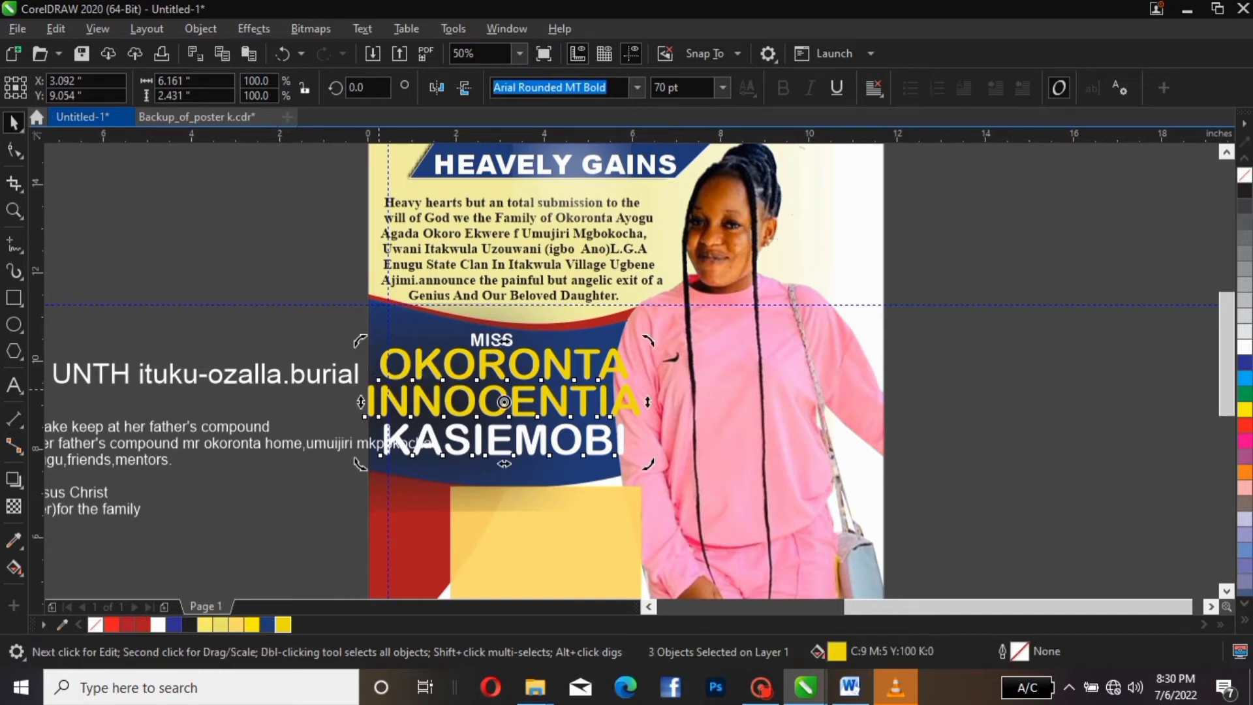
Select MISS with all three name lines and bring up the font size choices
{"action": "left_click", "coordinate": [377, 402]}
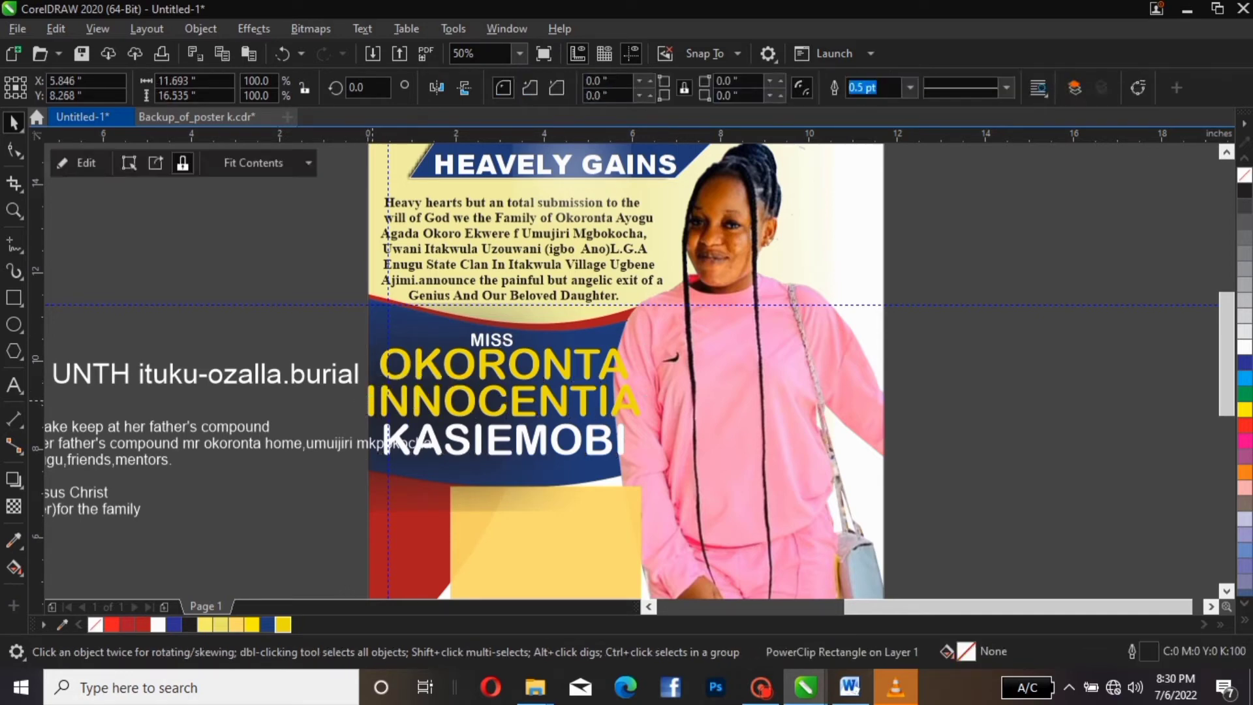
{"action": "left_click", "coordinate": [378, 401]}
{"action": "left_click_drag", "start_coordinate": [338, 349], "coordinate": [673, 485]}
{"action": "left_click_drag", "start_coordinate": [359, 331], "coordinate": [743, 506]}
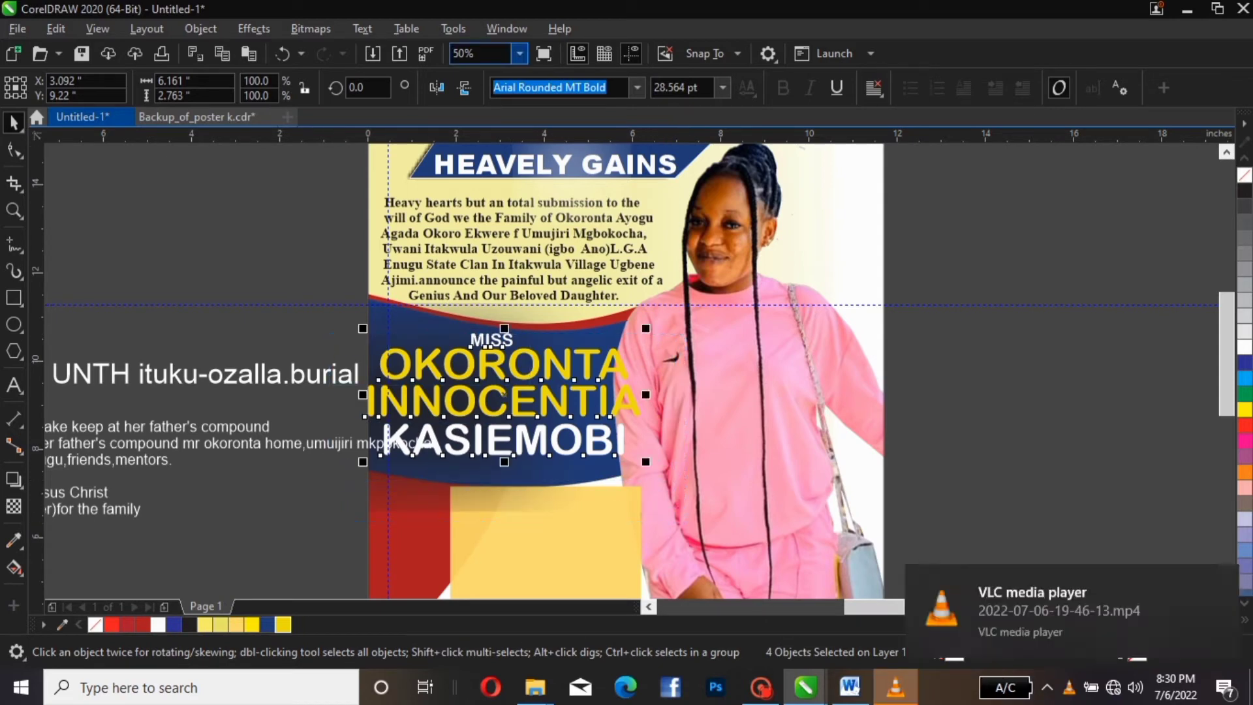
{"action": "left_click", "coordinate": [722, 87]}
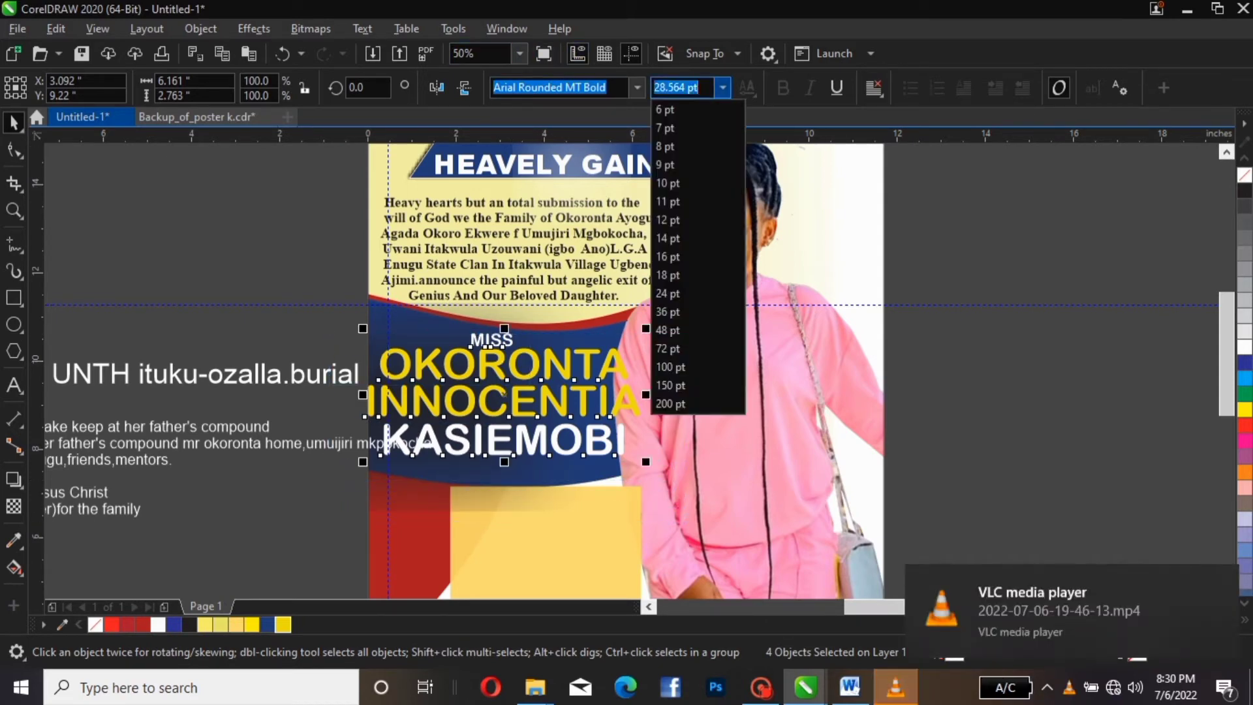
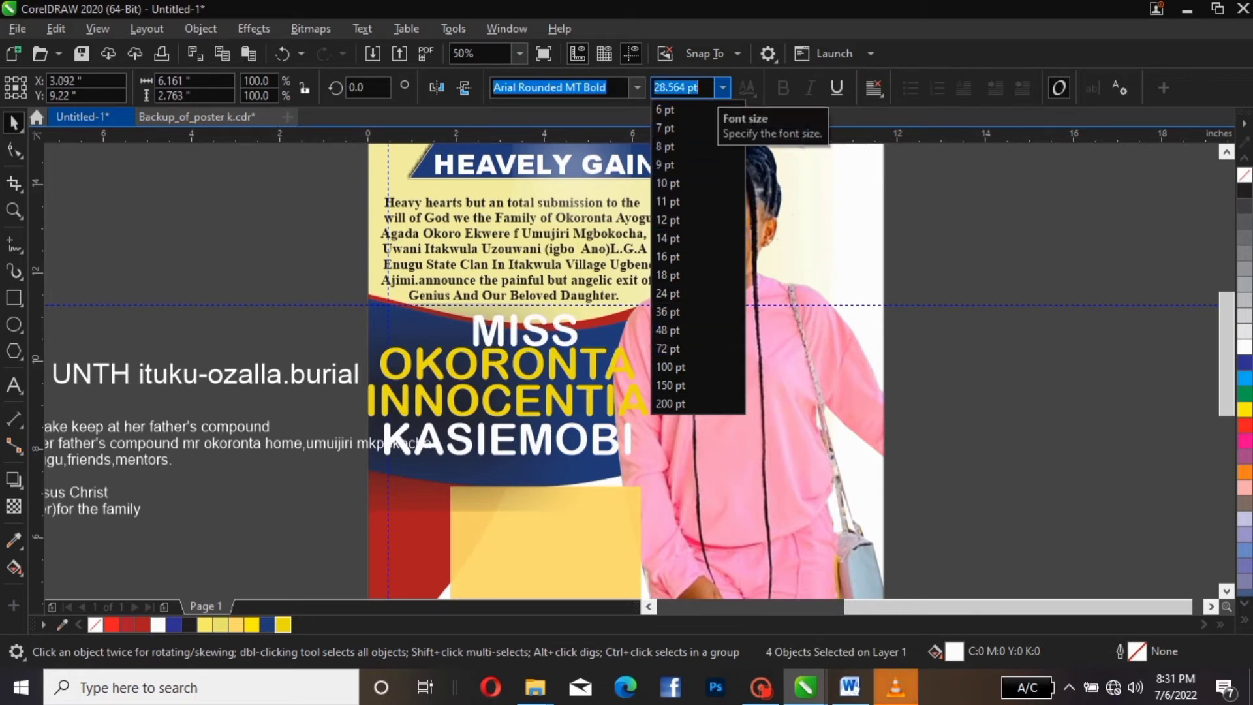
Set the name lines to 65 pt, then reduce them to 60 pt
{"action": "type", "text": "65"}
{"action": "key", "text": "Return"}
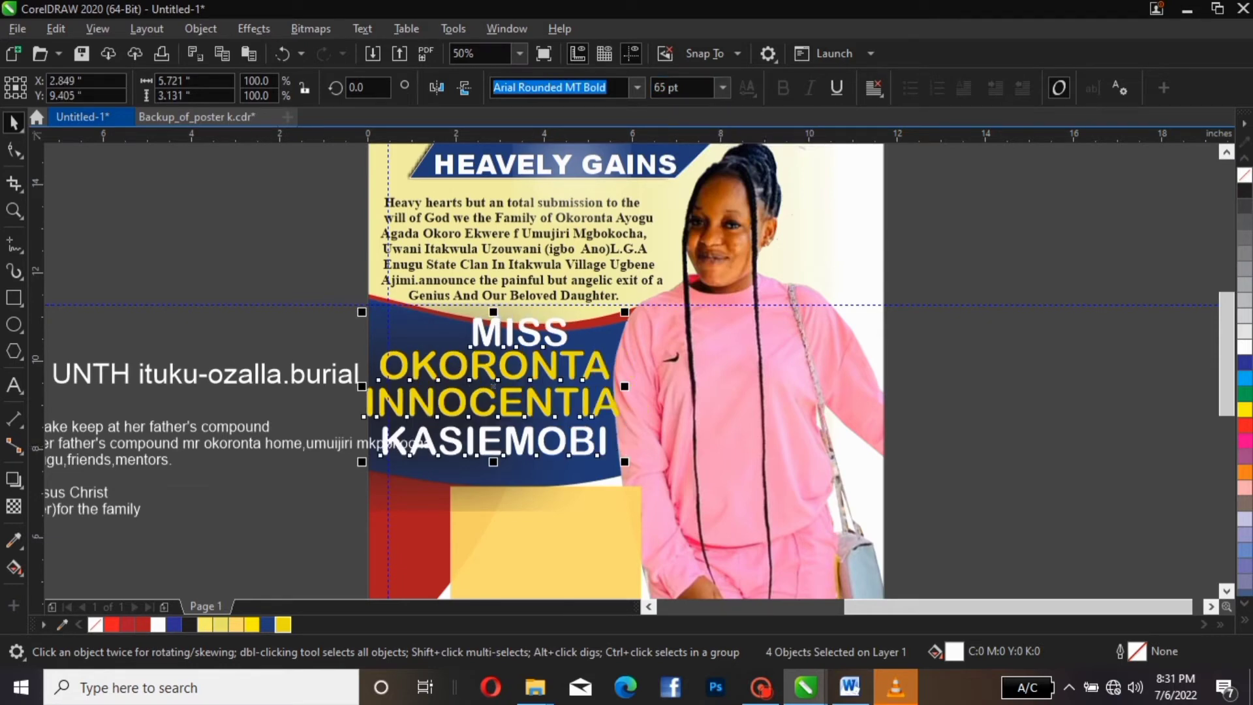
{"action": "left_click", "coordinate": [681, 87]}
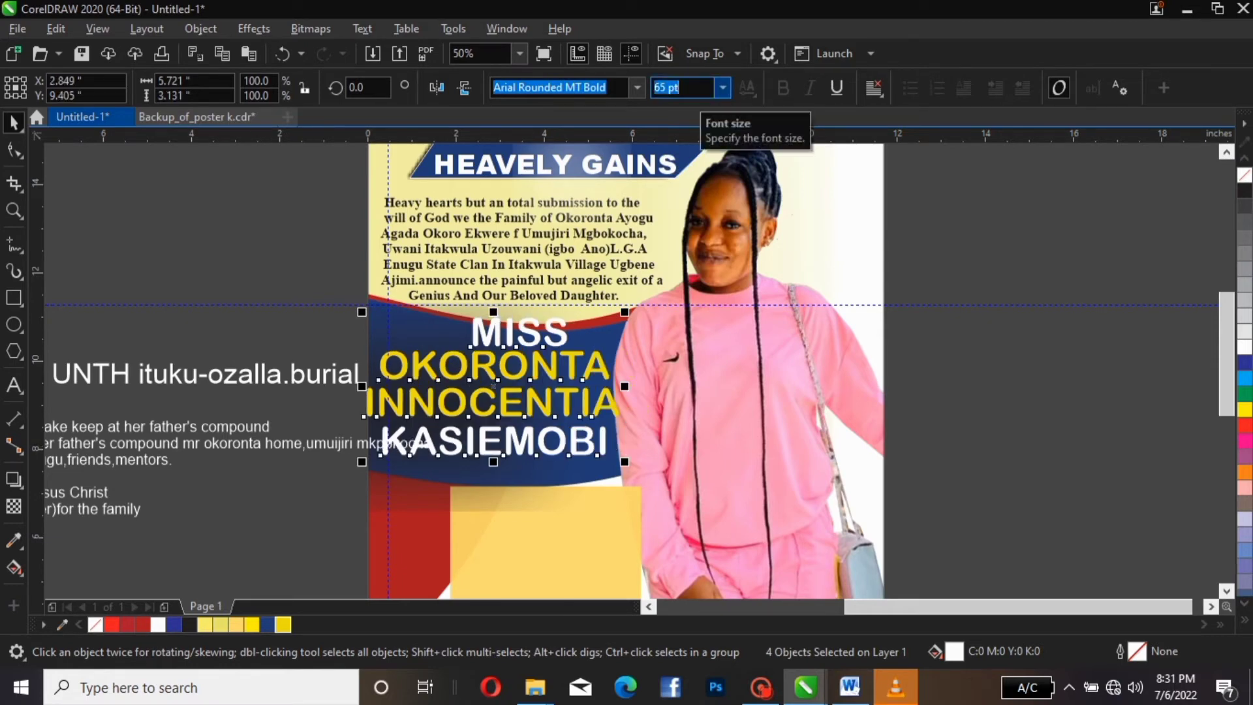
{"action": "type", "text": "60"}
{"action": "key", "text": "Return"}
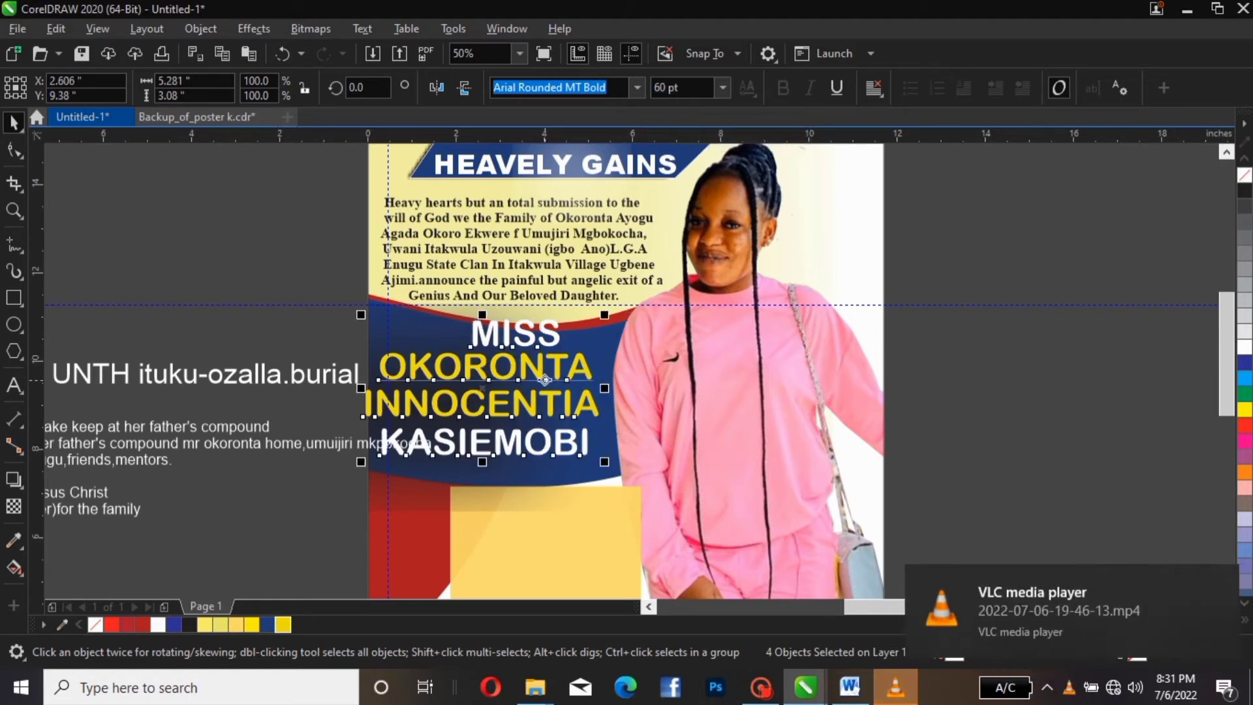
{"action": "left_click", "coordinate": [287, 256]}
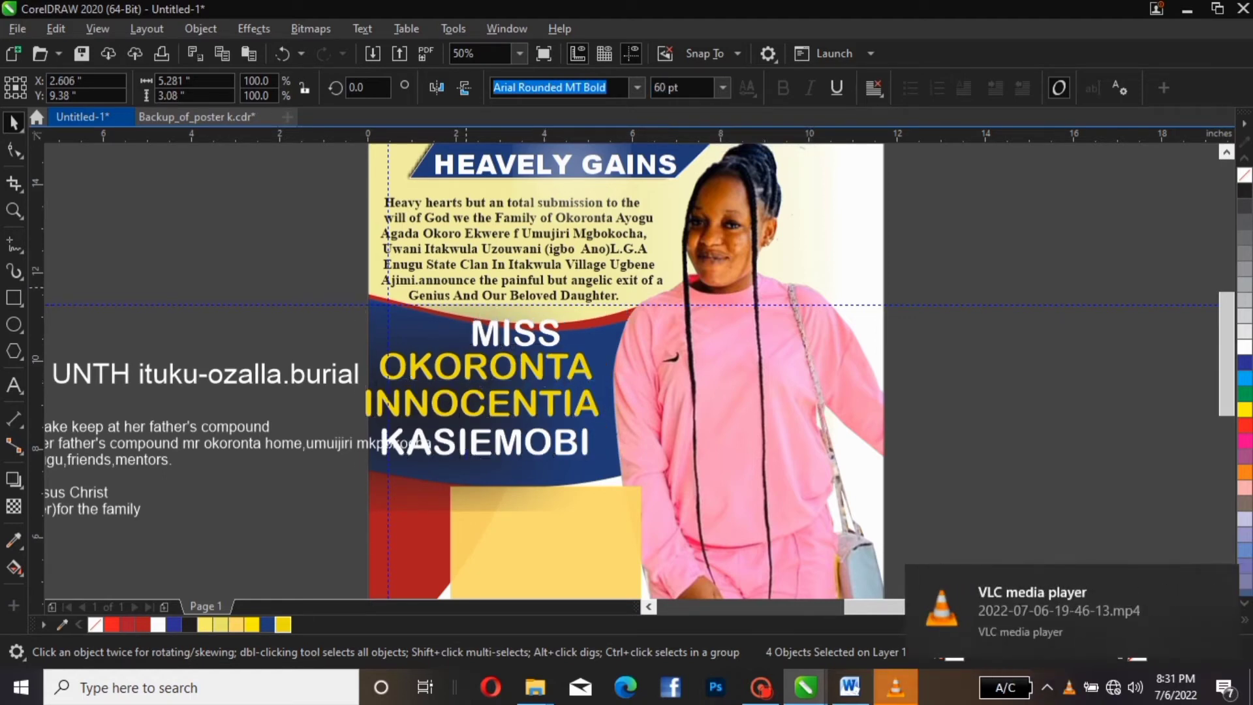
{"action": "left_click_drag", "start_coordinate": [352, 342], "coordinate": [610, 471]}
{"action": "left_click_drag", "start_coordinate": [375, 403], "coordinate": [399, 402]}
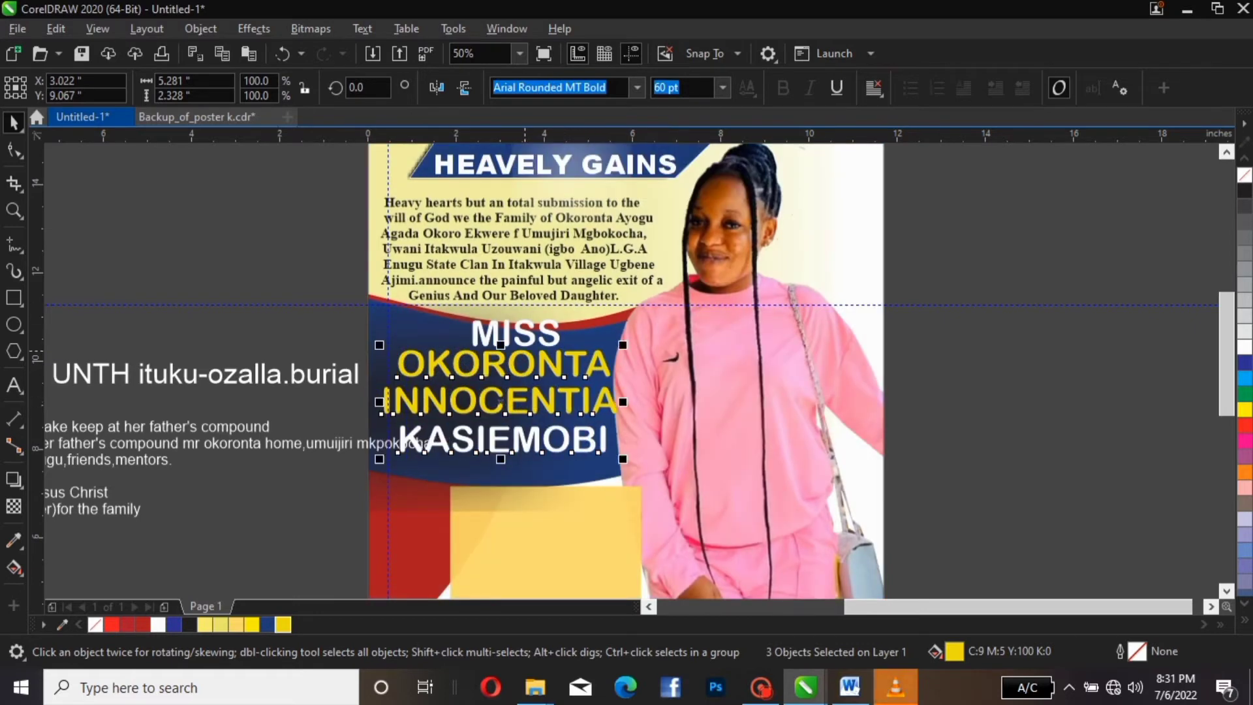
Scale the word MISS down to about 33 pt above the name
{"action": "left_click", "coordinate": [539, 333]}
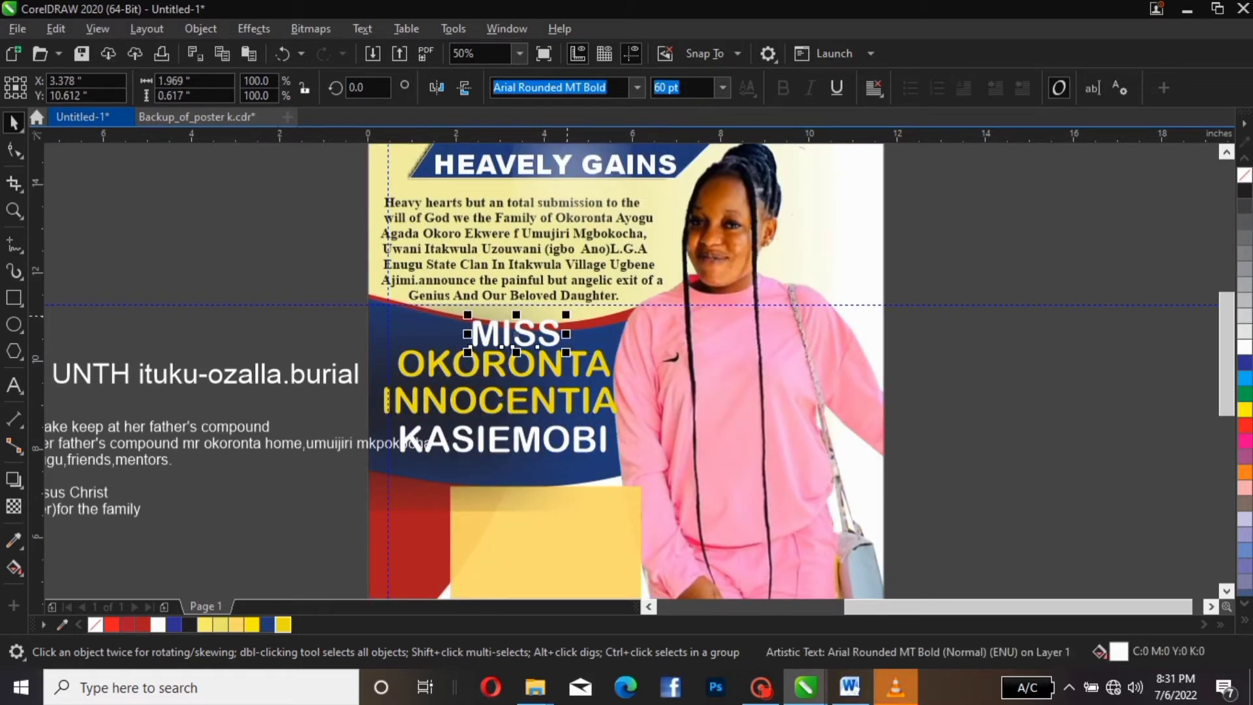
{"action": "left_click_drag", "start_coordinate": [567, 315], "coordinate": [487, 341]}
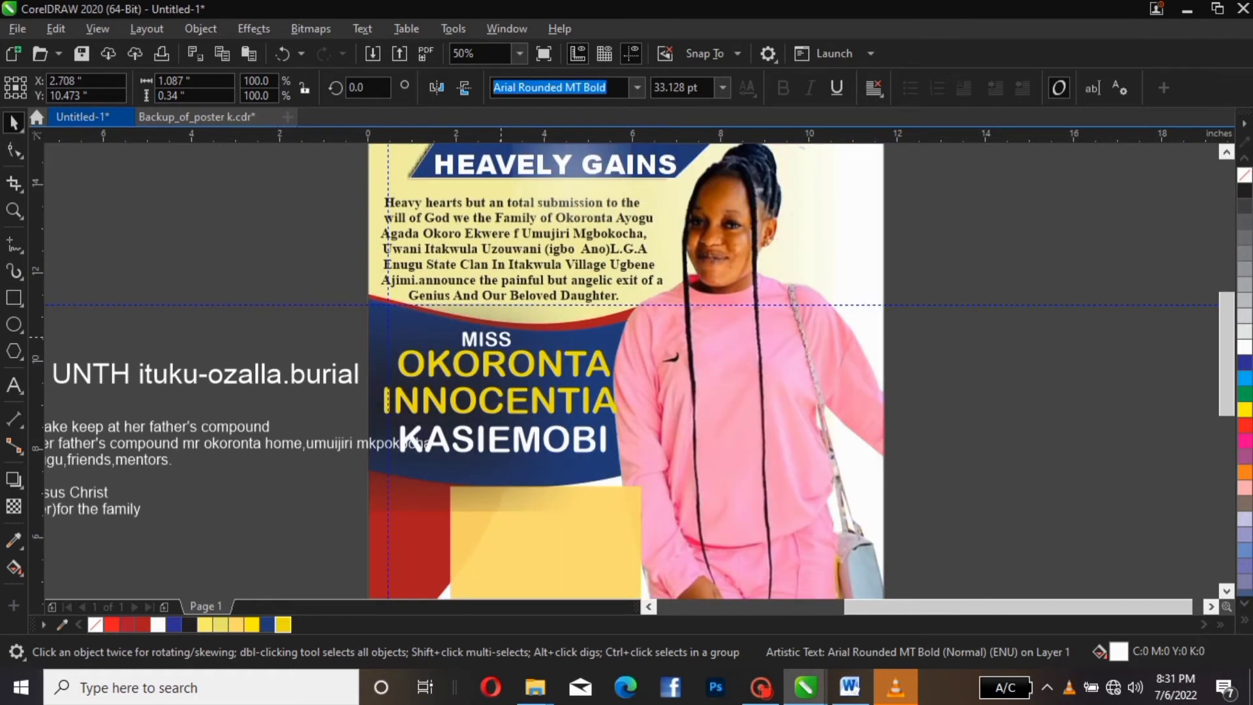
{"action": "key", "text": "Escape"}
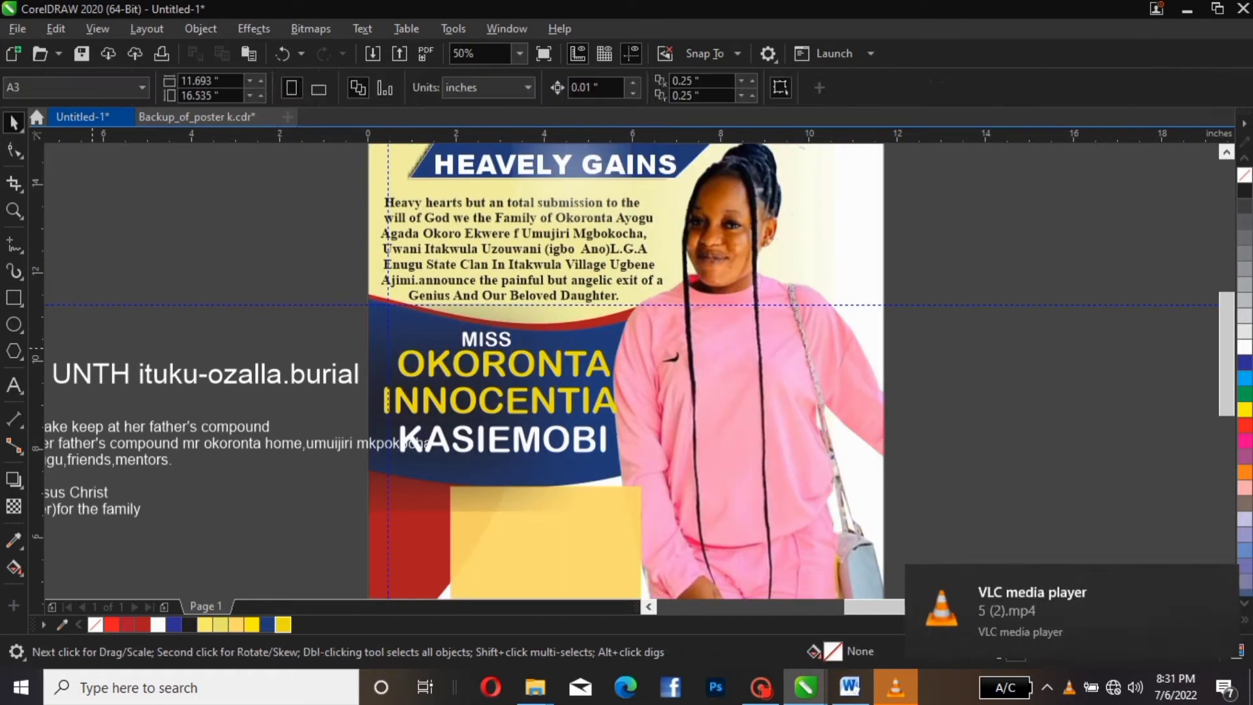
Fit the page in view and make the Friday 20th August line UPPERCASE
{"action": "scroll", "coordinate": [215, 339], "scroll_direction": "down", "scroll_amount": 4}
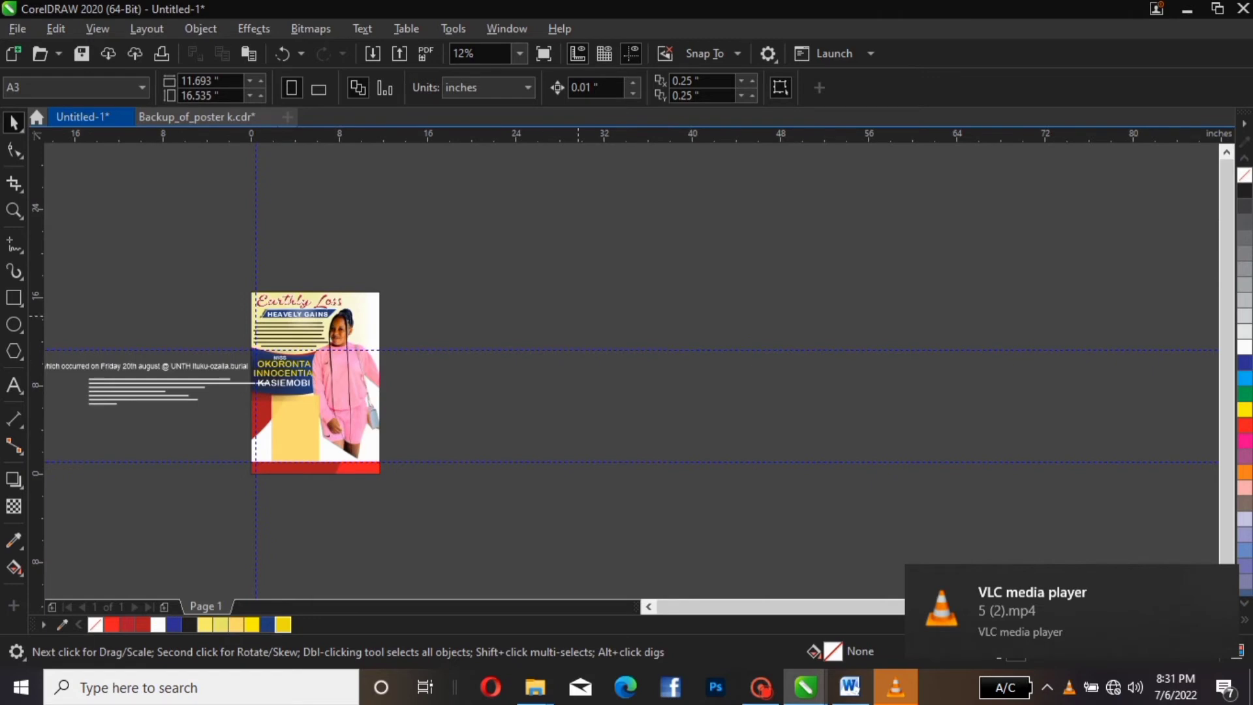
{"action": "left_click", "coordinate": [519, 54]}
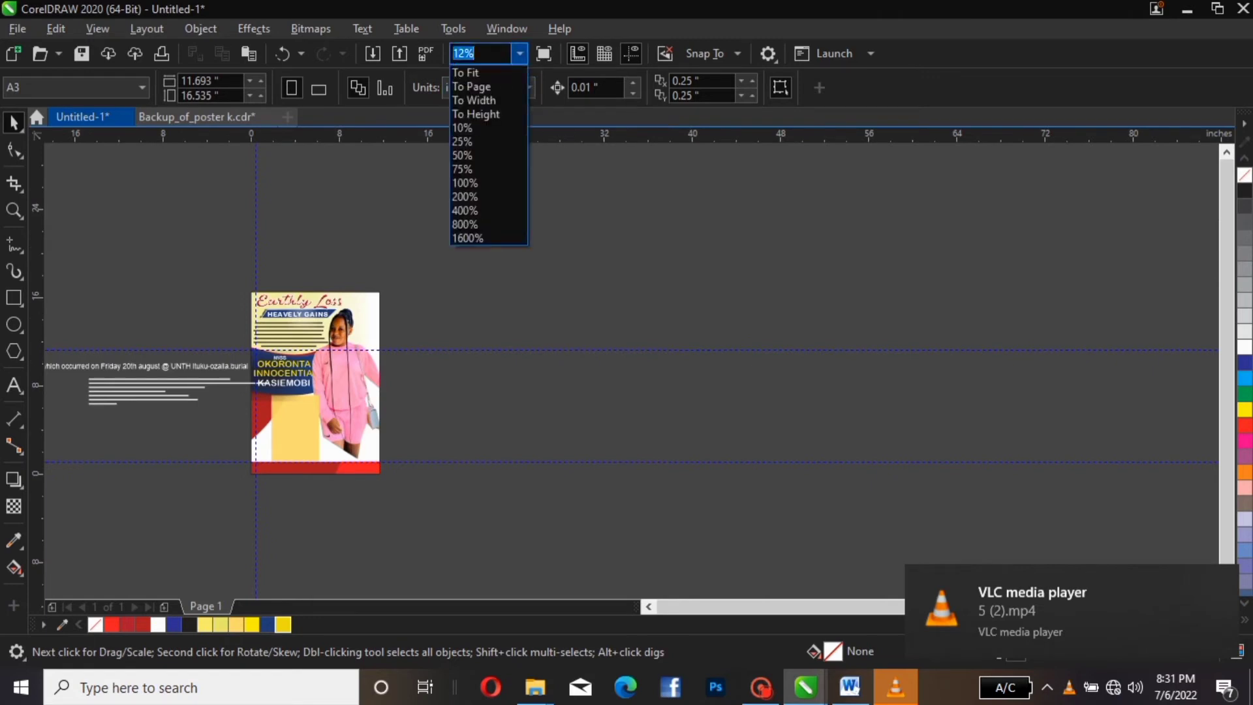
{"action": "left_click", "coordinate": [476, 83]}
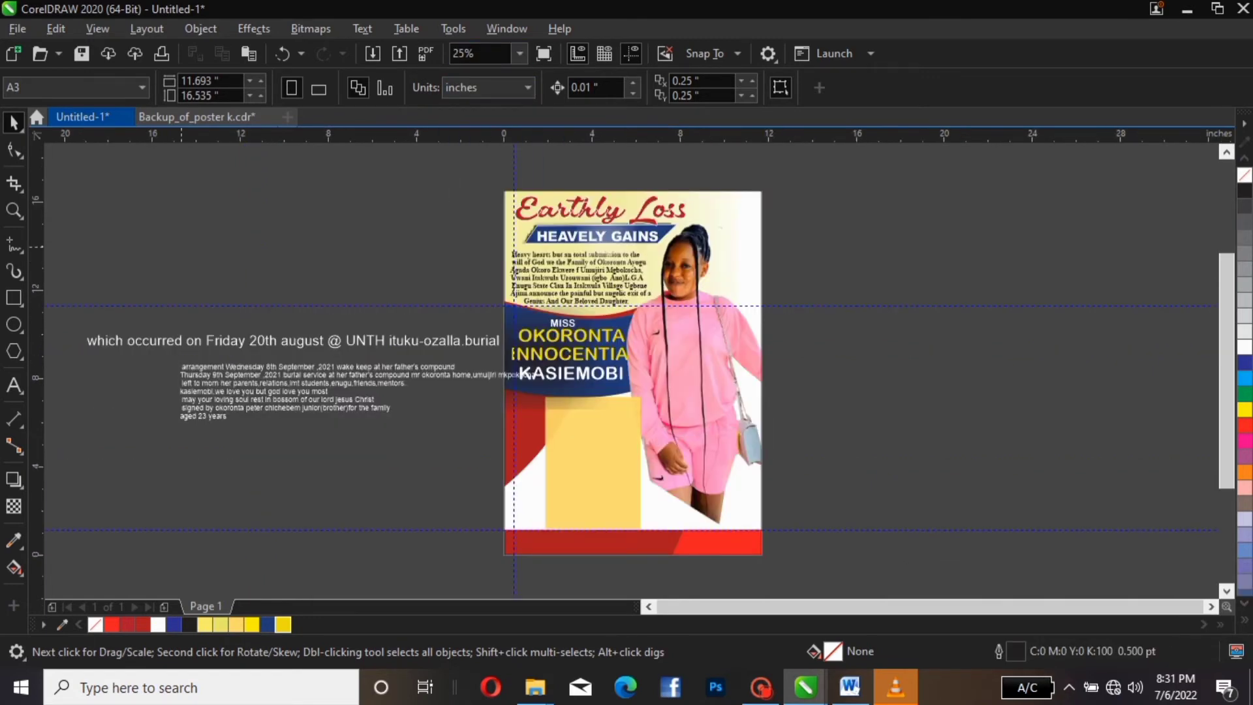
{"action": "left_click", "coordinate": [133, 341]}
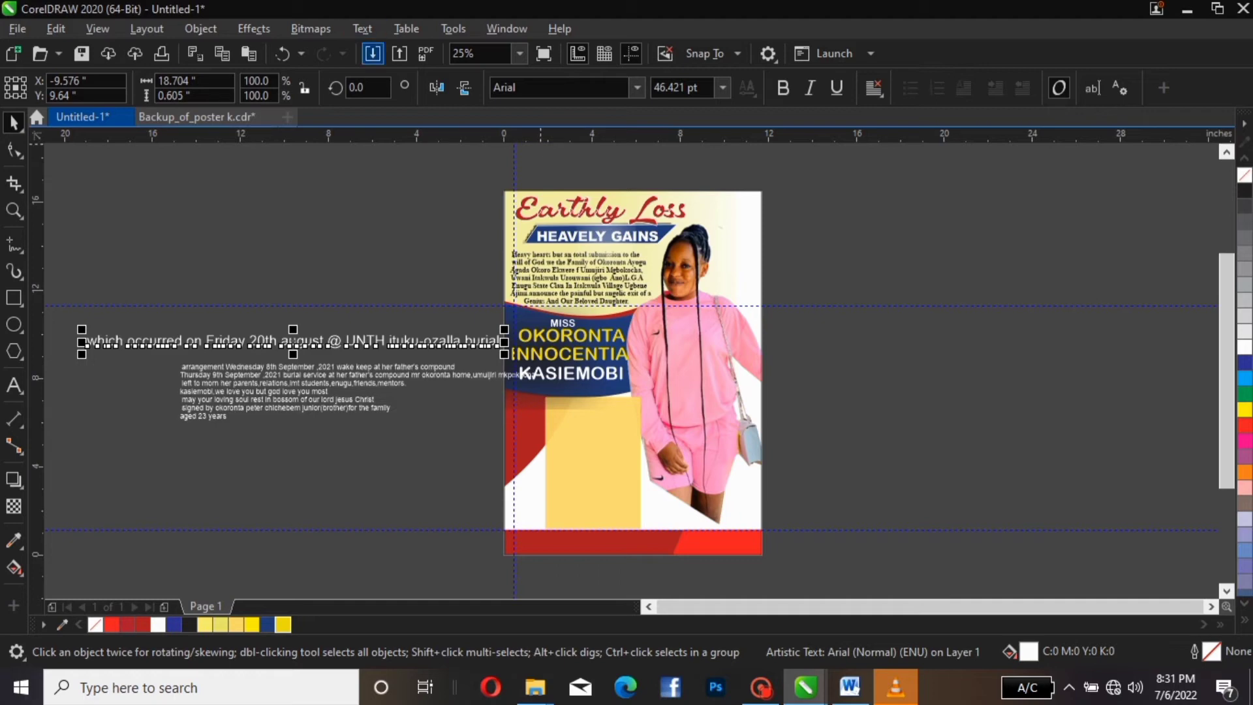
{"action": "left_click", "coordinate": [363, 29]}
{"action": "left_click", "coordinate": [408, 414]}
{"action": "left_click", "coordinate": [549, 322]}
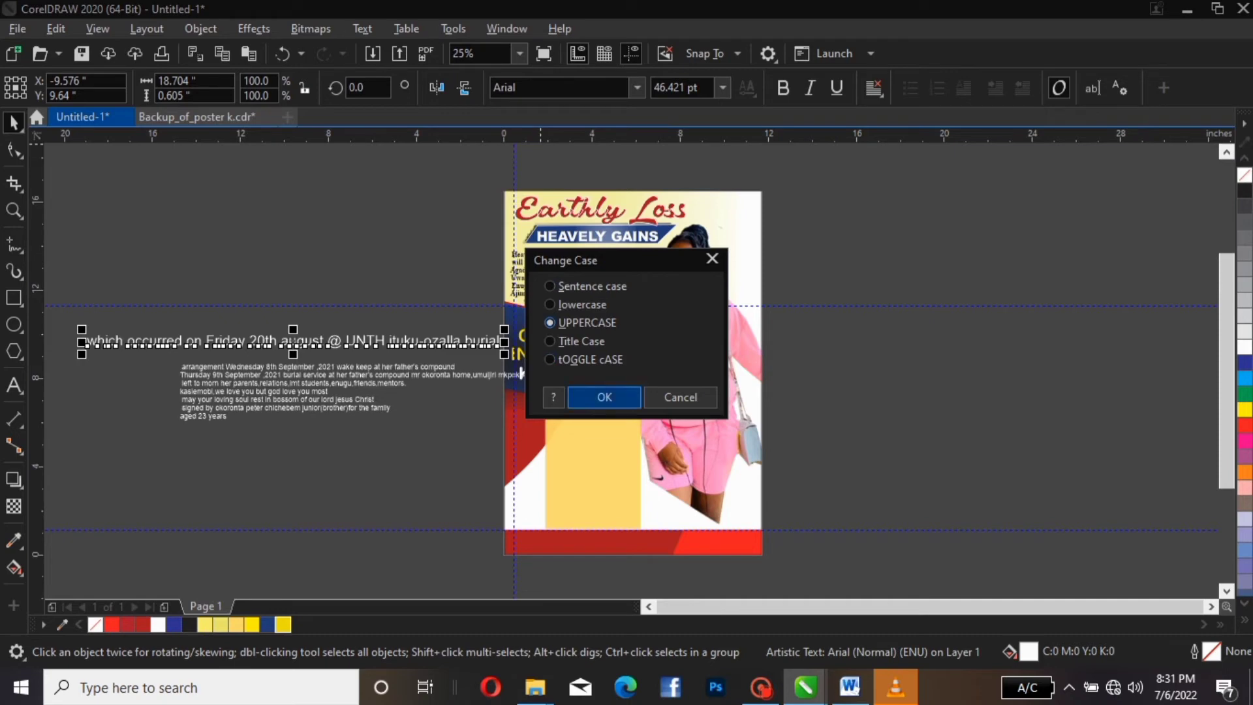
{"action": "left_click", "coordinate": [605, 397]}
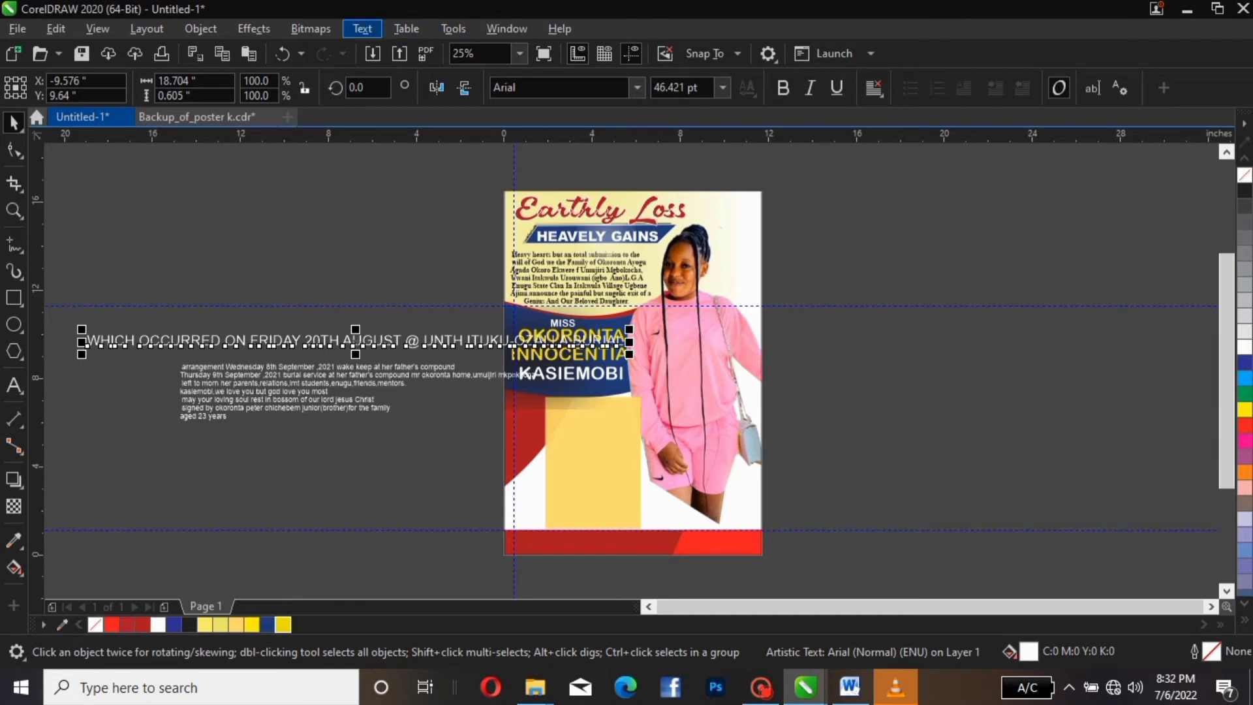
Convert the Friday 20th August UNTH line to Title Case
{"action": "left_click", "coordinate": [363, 29]}
{"action": "left_click", "coordinate": [407, 414]}
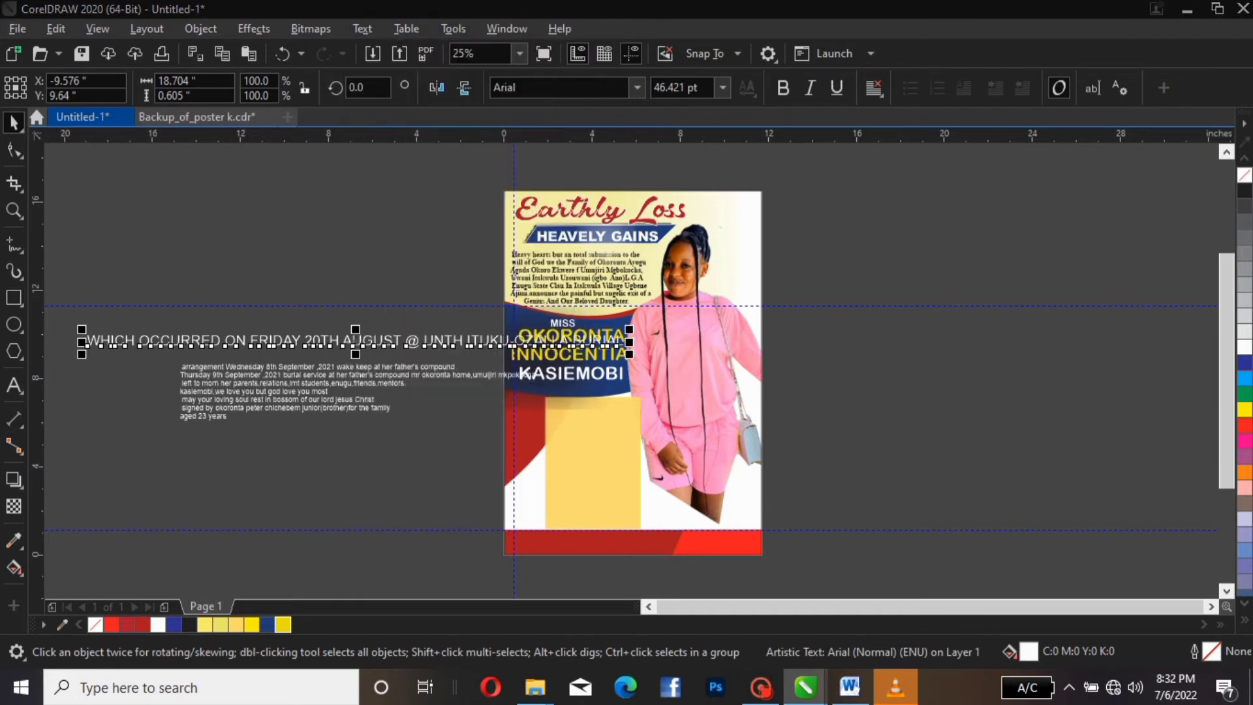
{"action": "left_click", "coordinate": [551, 341]}
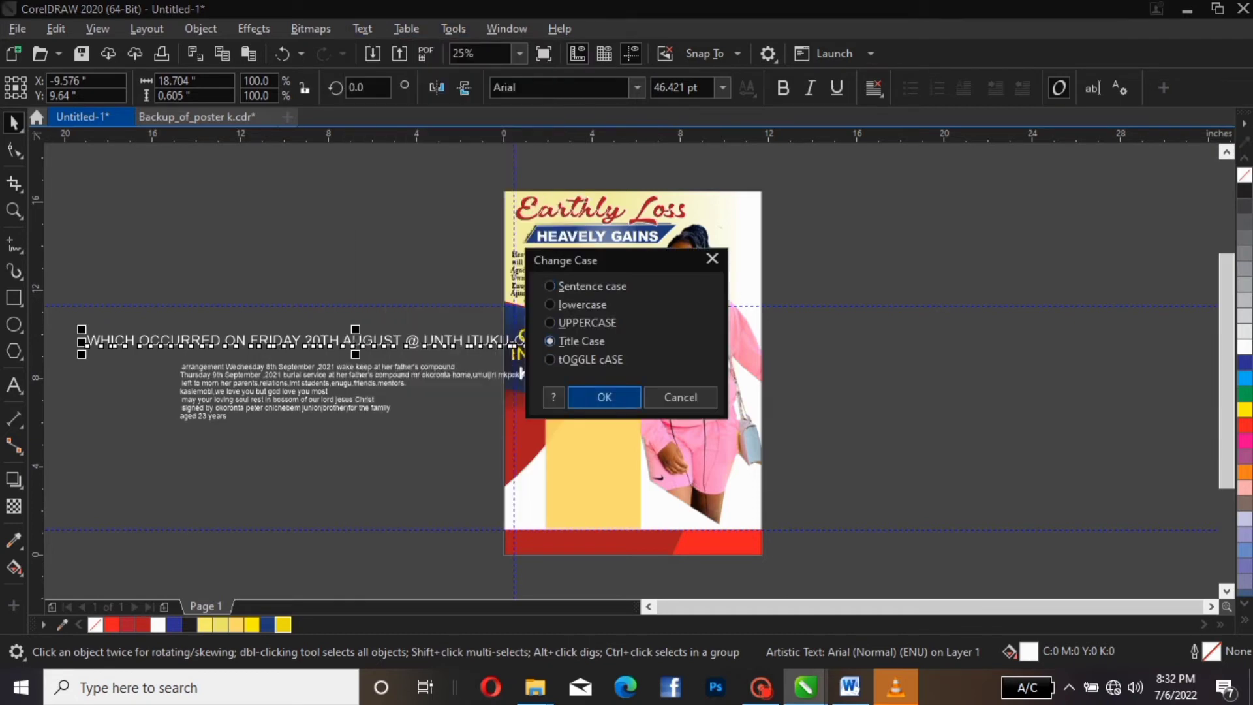
{"action": "left_click", "coordinate": [604, 397]}
{"action": "key", "text": "Escape"}
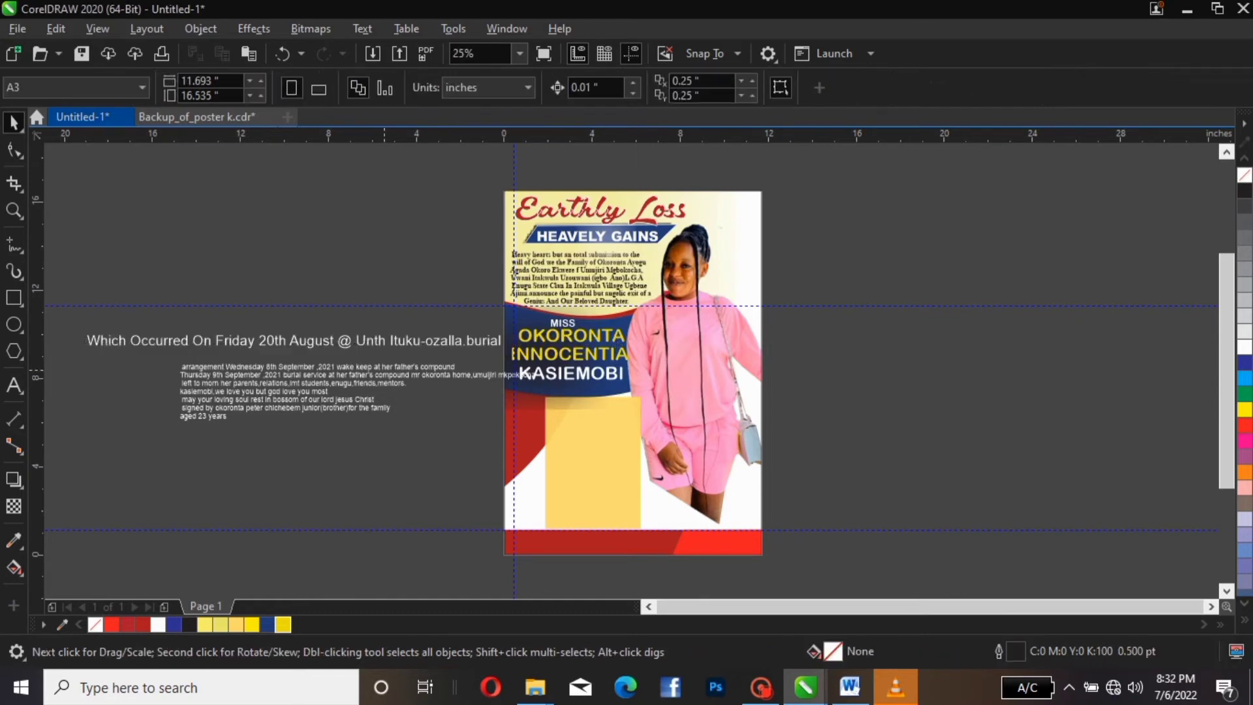
Retype 'Unth' as 'UNTH' in the date line
{"action": "double_click", "coordinate": [377, 340]}
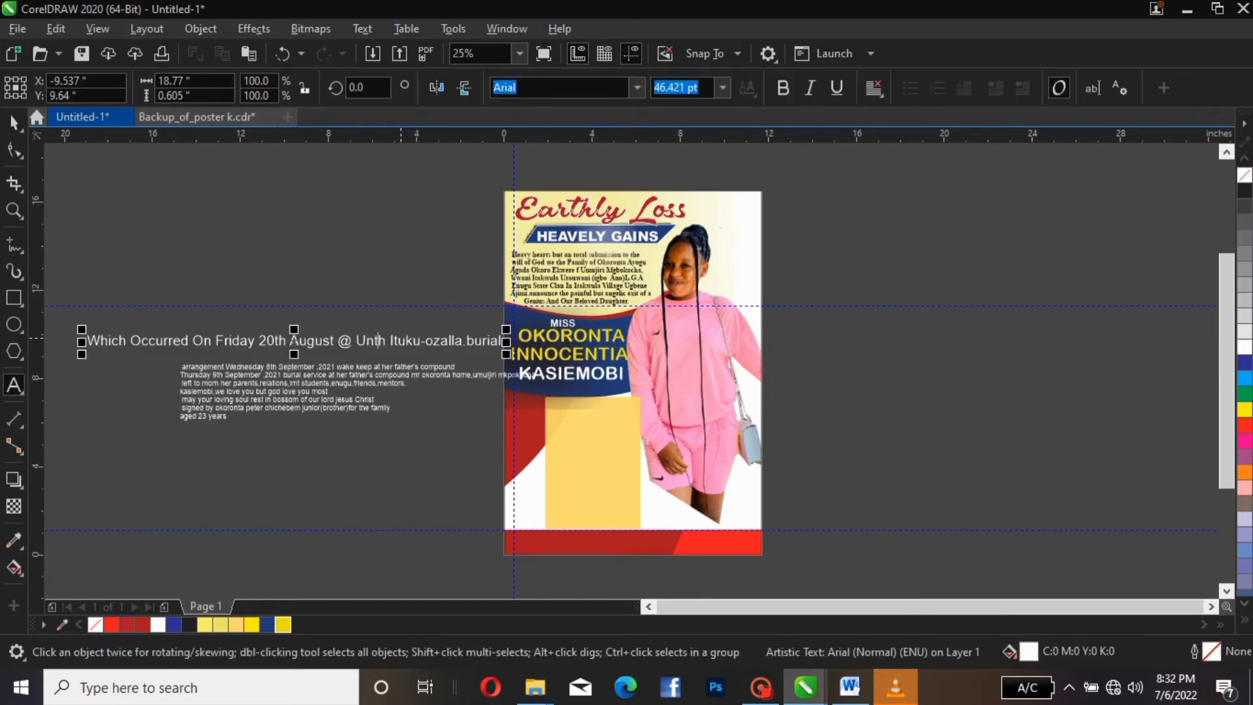
{"action": "double_click", "coordinate": [371, 340]}
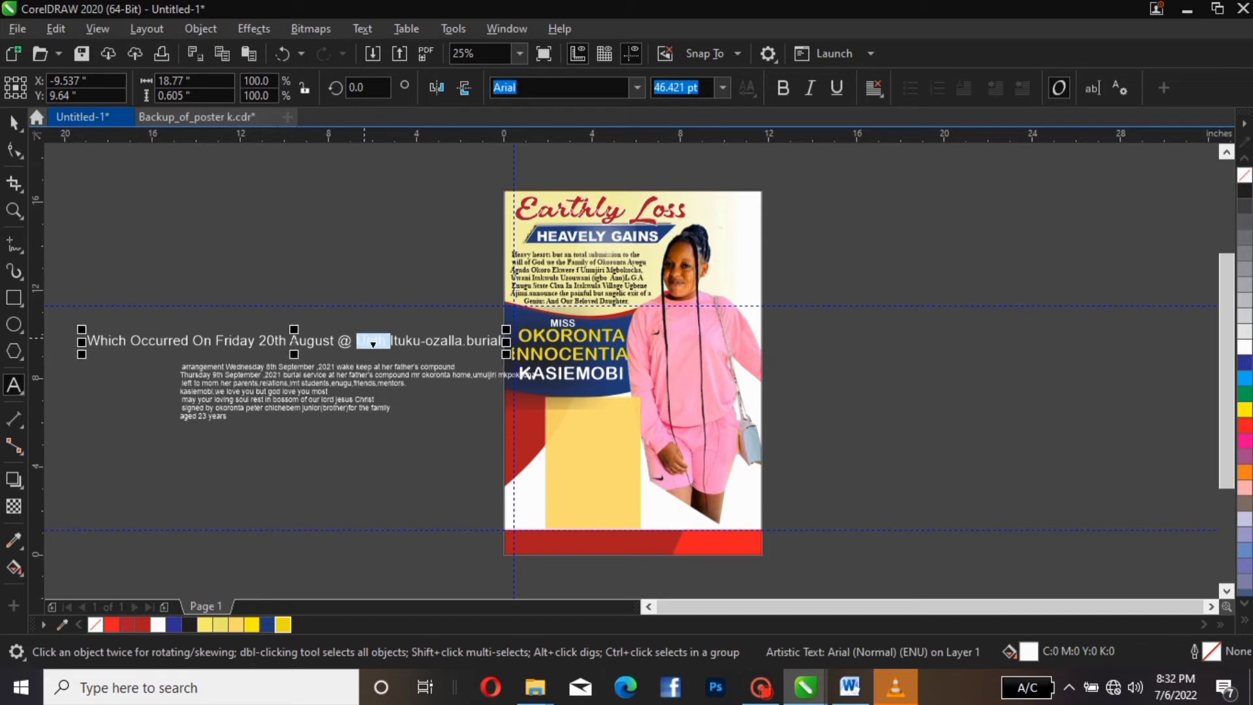
{"action": "type", "text": "UNT"}
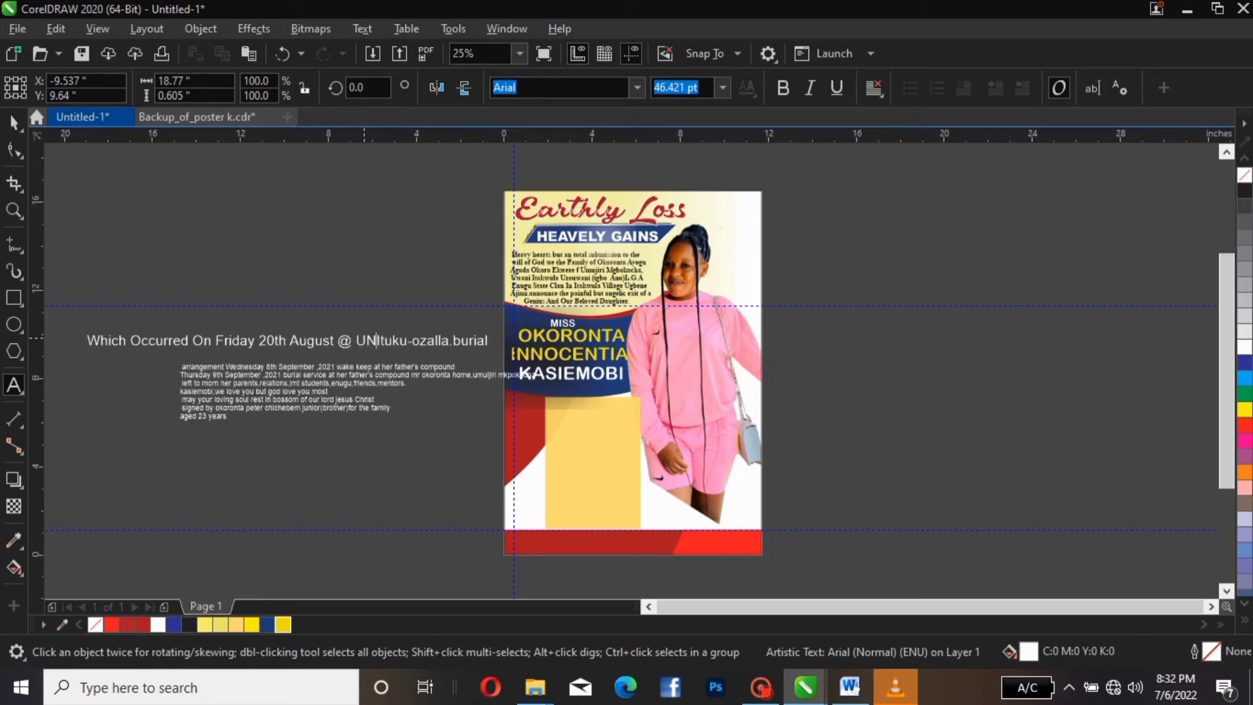
{"action": "type", "text": "H"}
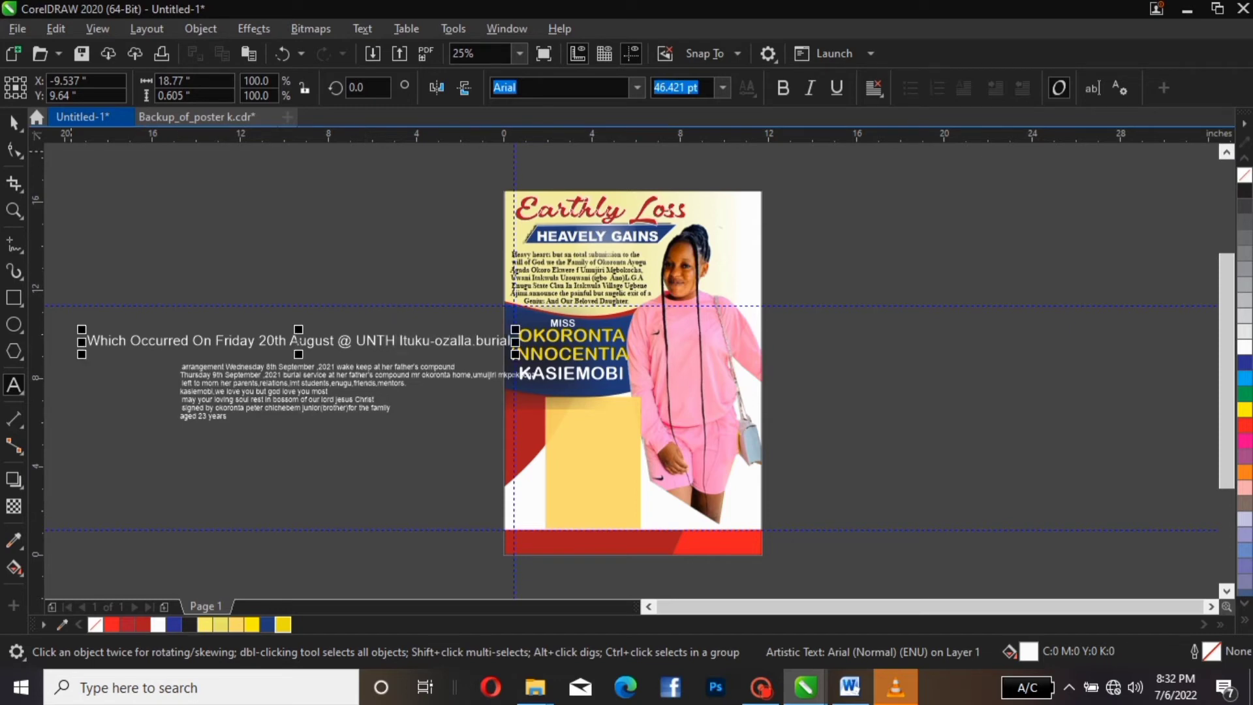
{"action": "left_click", "coordinate": [14, 122]}
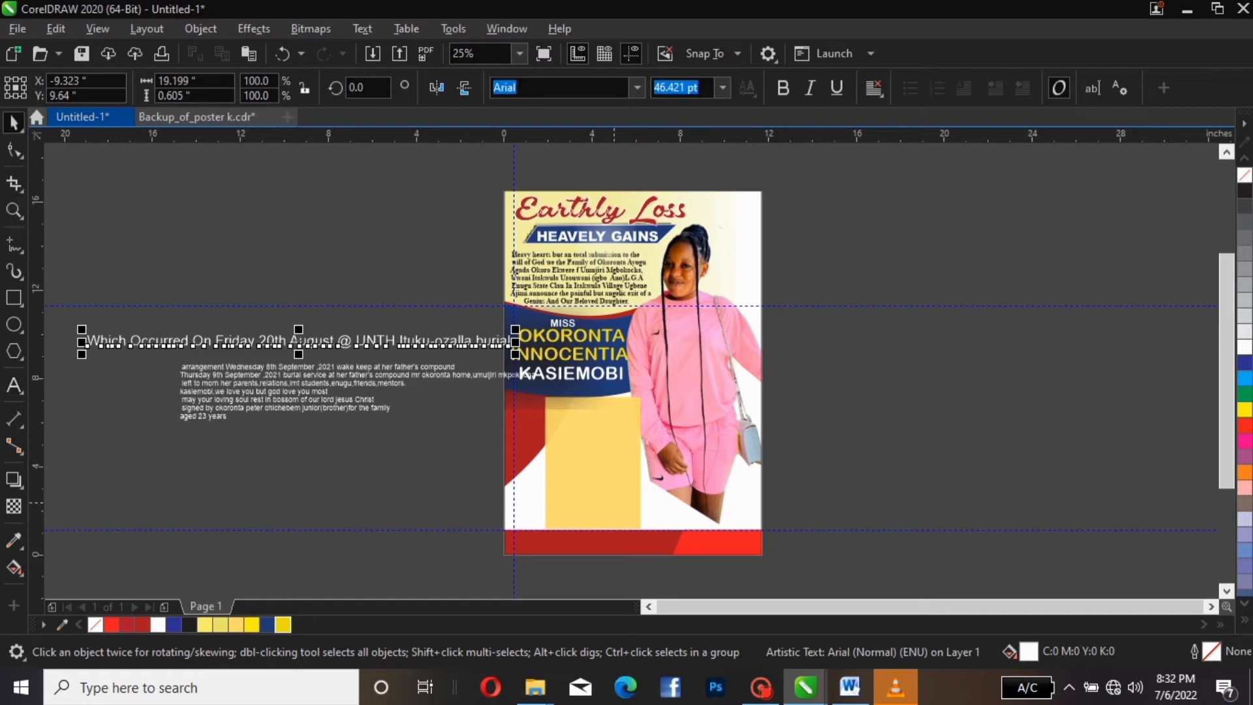
Split the date line after '20th' and move 'Which Occurred On Friday 20th' onto the poster
{"action": "double_click", "coordinate": [287, 340]}
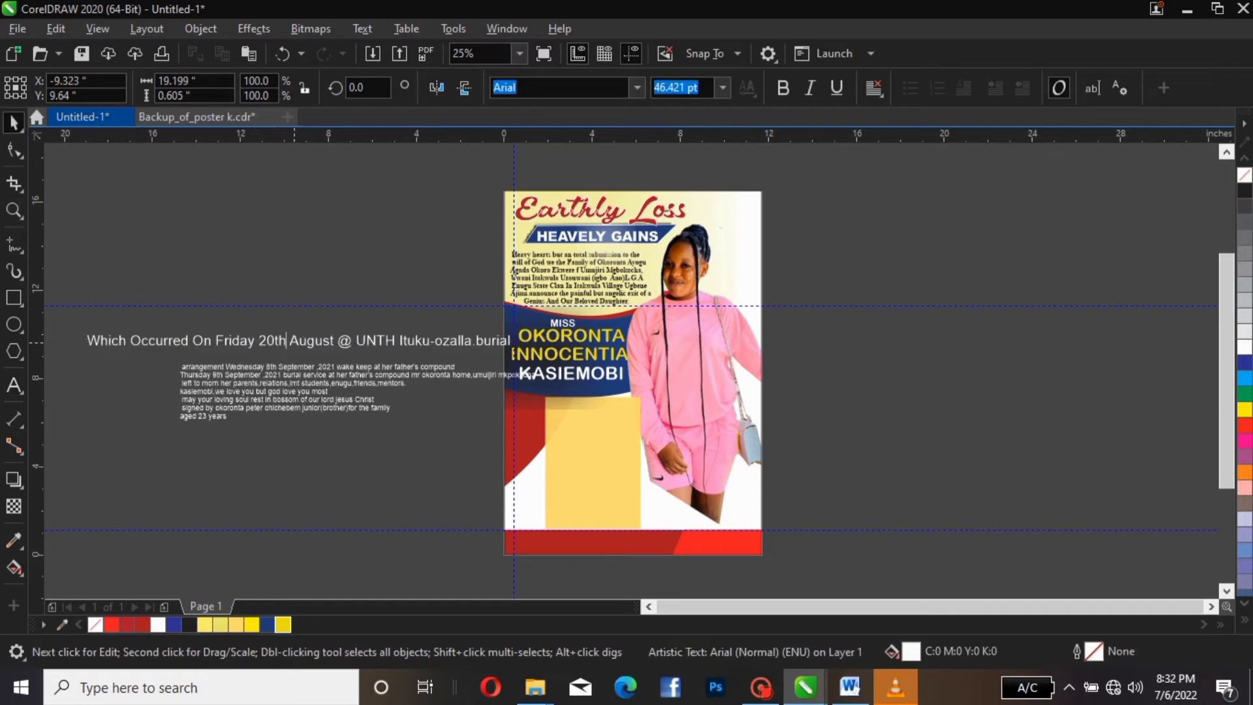
{"action": "key", "text": "Return"}
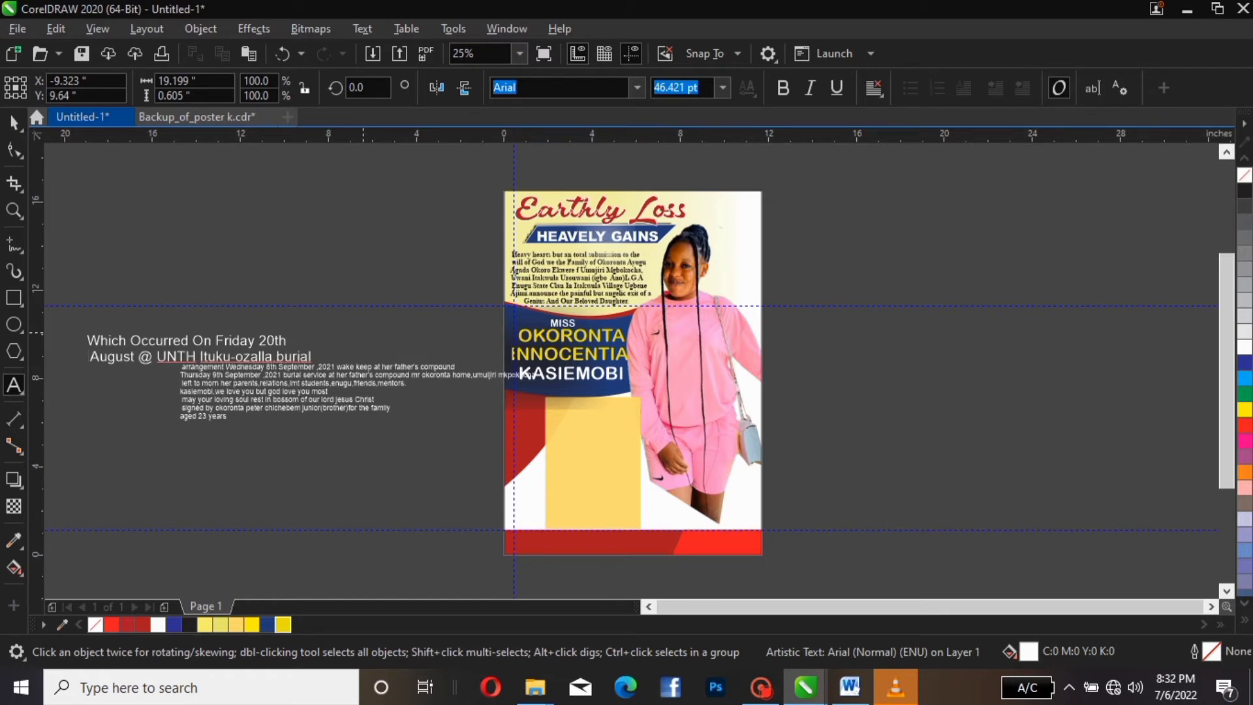
{"action": "key", "text": "ctrl+space"}
{"action": "key", "text": "ctrl+k"}
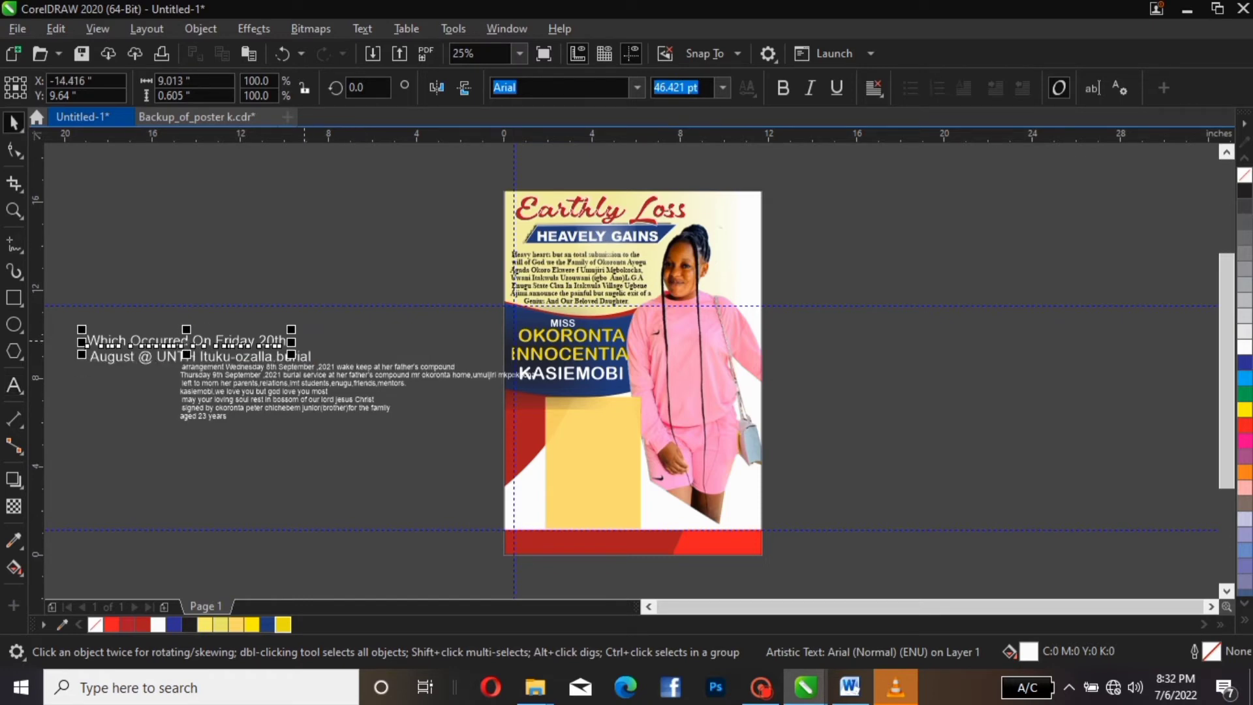
{"action": "left_click_drag", "start_coordinate": [190, 340], "coordinate": [593, 376]}
{"action": "left_click", "coordinate": [162, 350]}
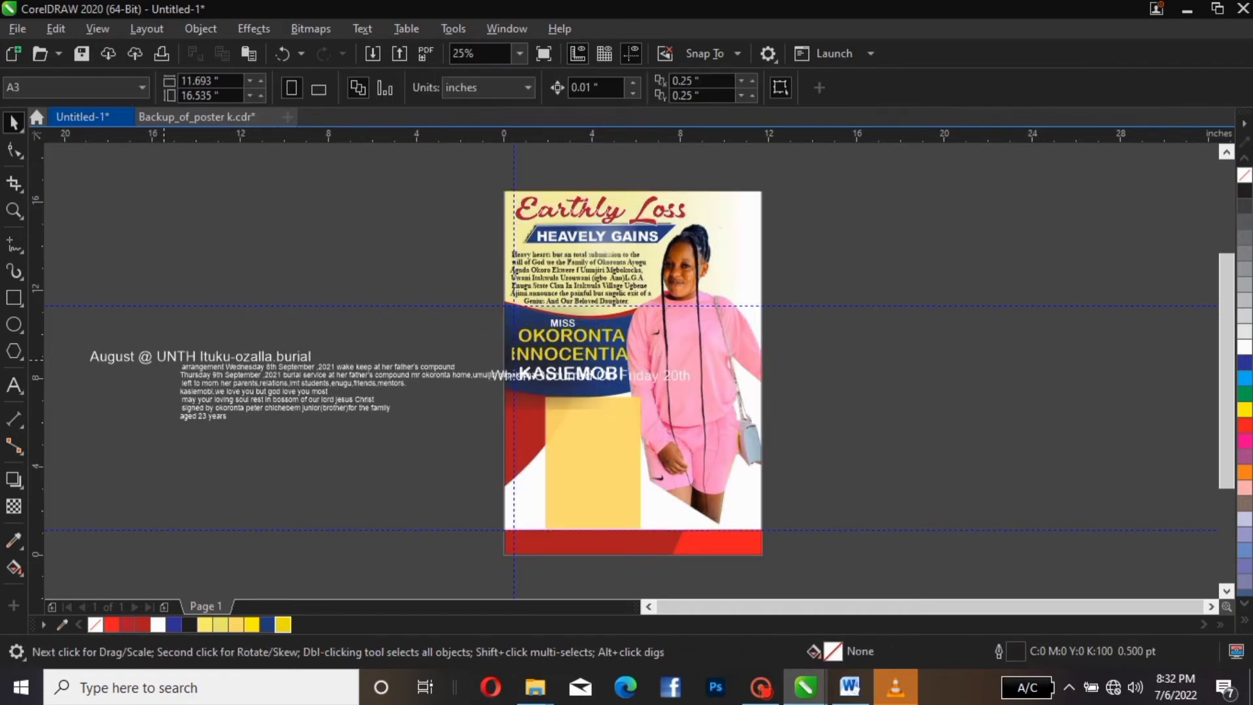
Bring the 'August @ UNTH' venue line onto the poster and shift the compound line left
{"action": "left_click", "coordinate": [157, 354]}
{"action": "left_click_drag", "start_coordinate": [157, 355], "coordinate": [558, 385]}
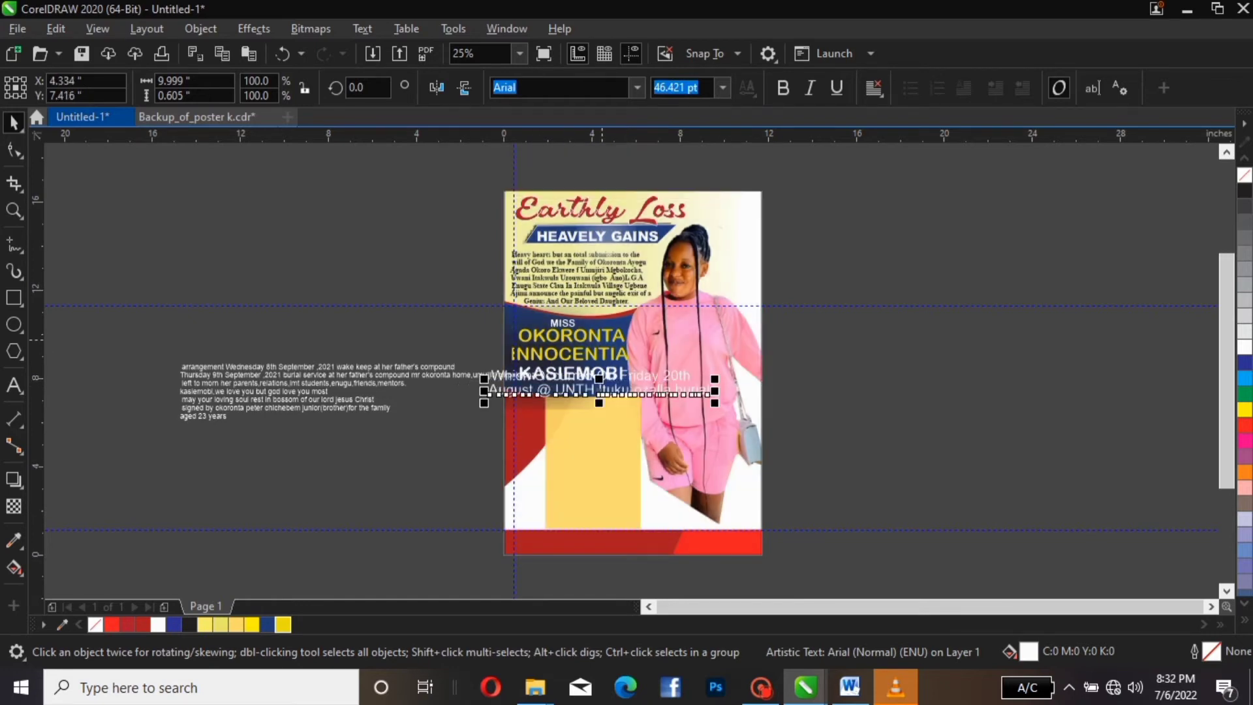
{"action": "scroll", "coordinate": [599, 336], "scroll_direction": "up", "scroll_amount": 1}
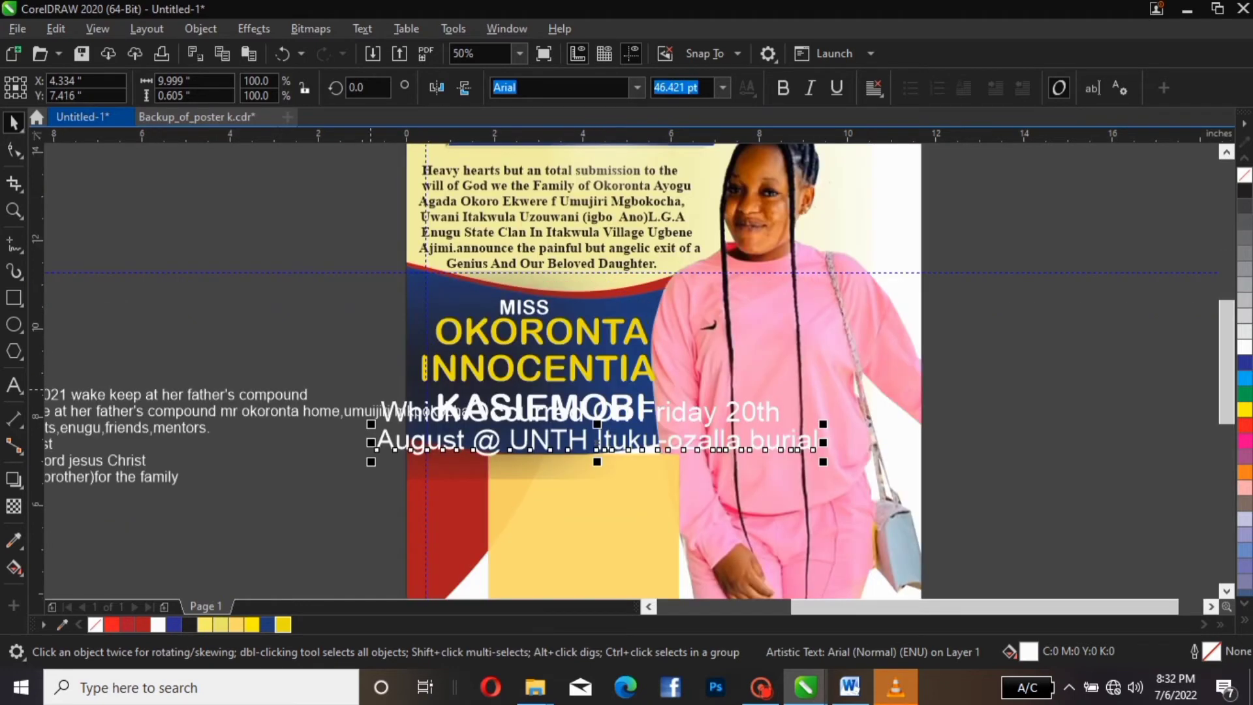
{"action": "left_click", "coordinate": [300, 411]}
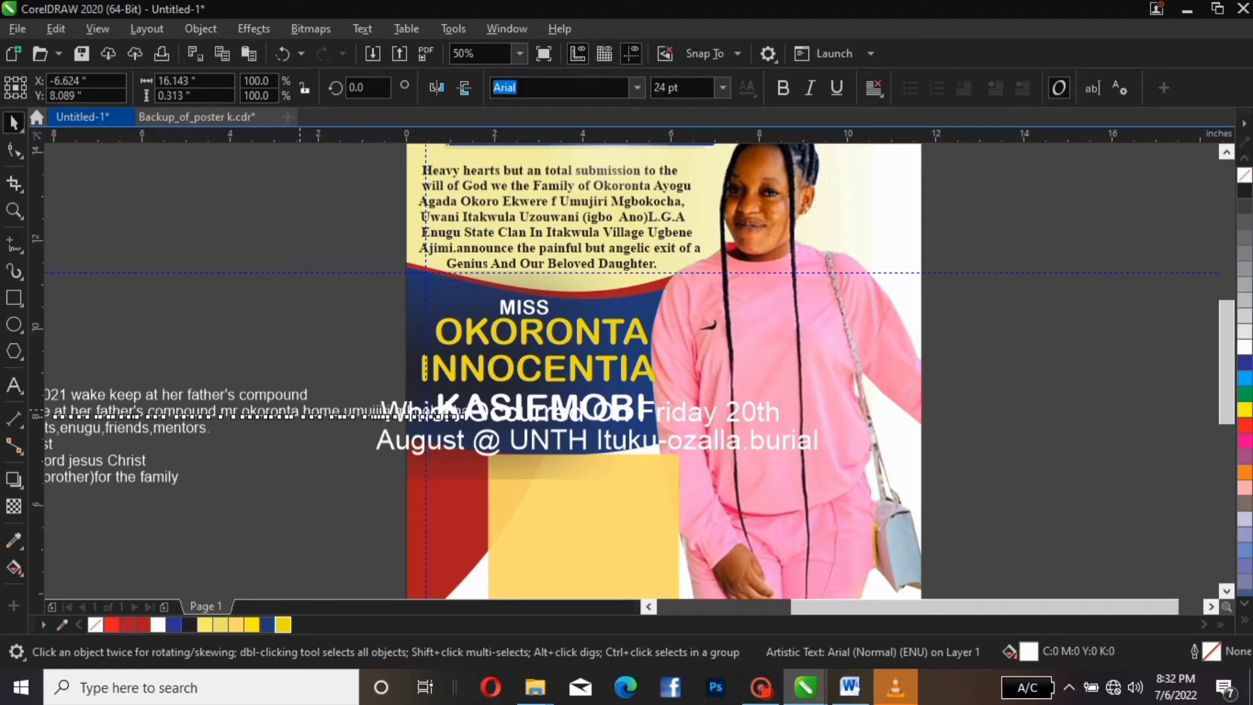
{"action": "left_click_drag", "start_coordinate": [299, 411], "coordinate": [195, 415]}
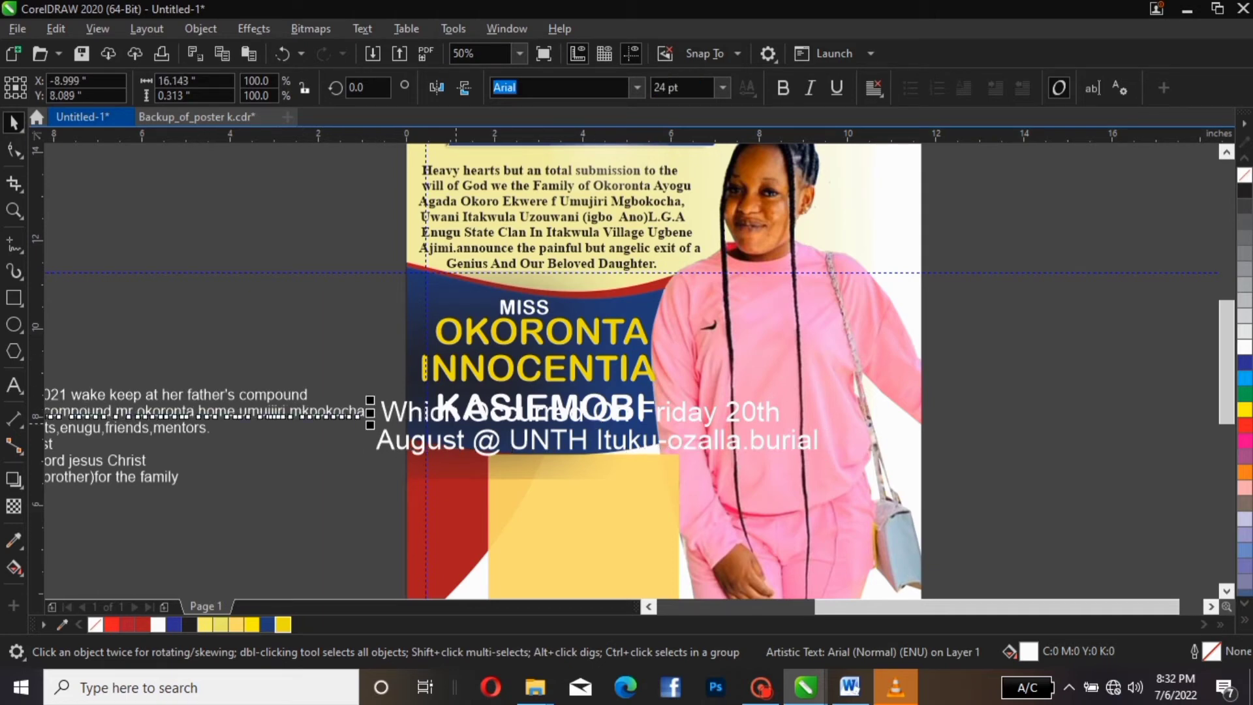
{"action": "left_click", "coordinate": [481, 427]}
{"action": "left_click", "coordinate": [486, 442]}
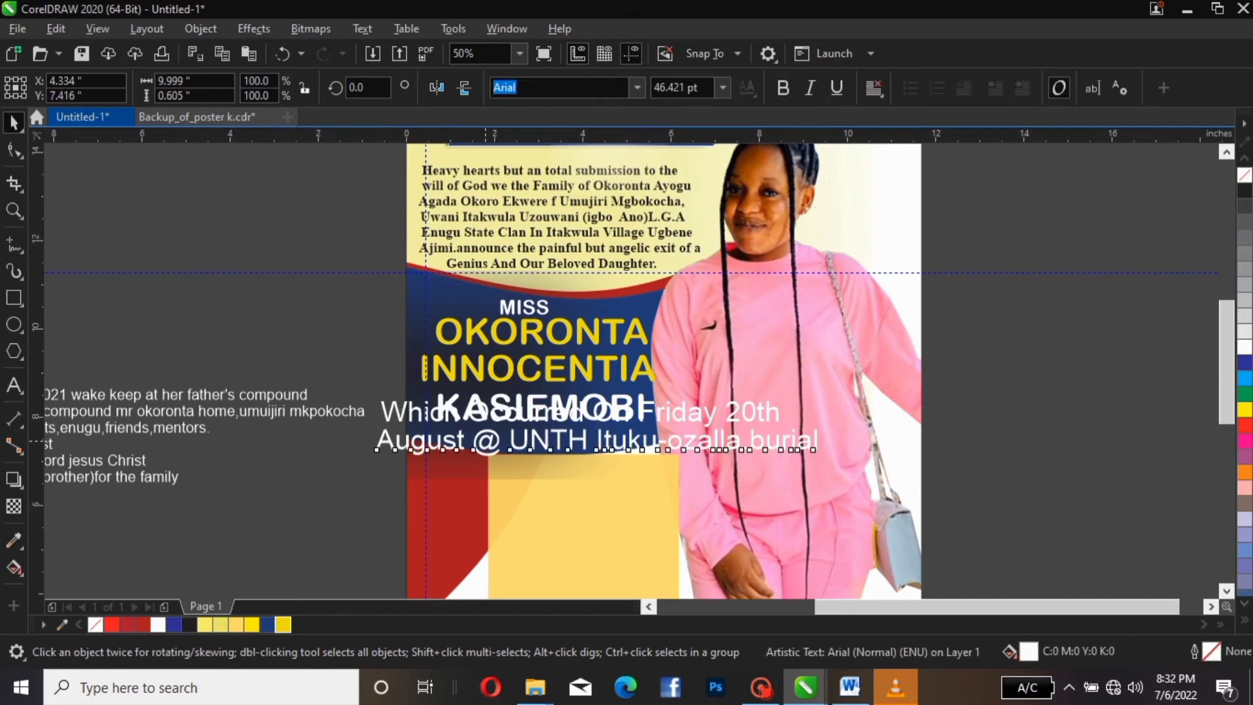
{"action": "left_click_drag", "start_coordinate": [486, 441], "coordinate": [486, 473]}
{"action": "left_click", "coordinate": [422, 416]}
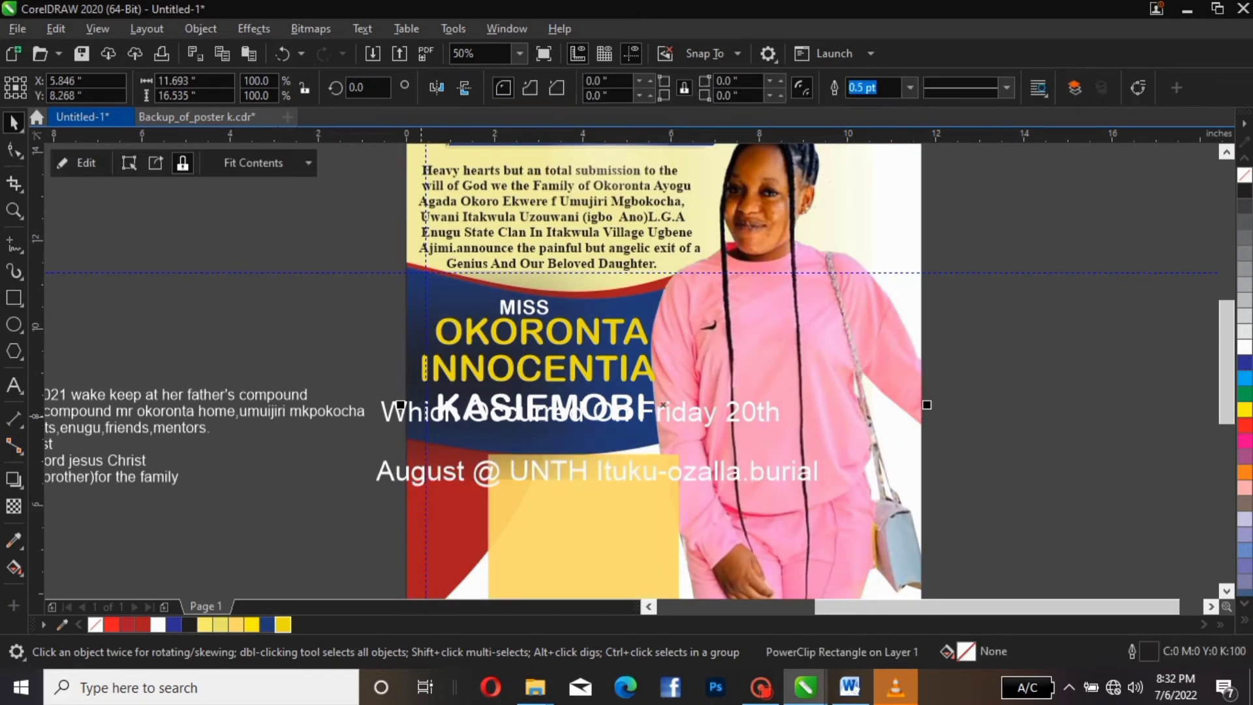
{"action": "left_click", "coordinate": [401, 410]}
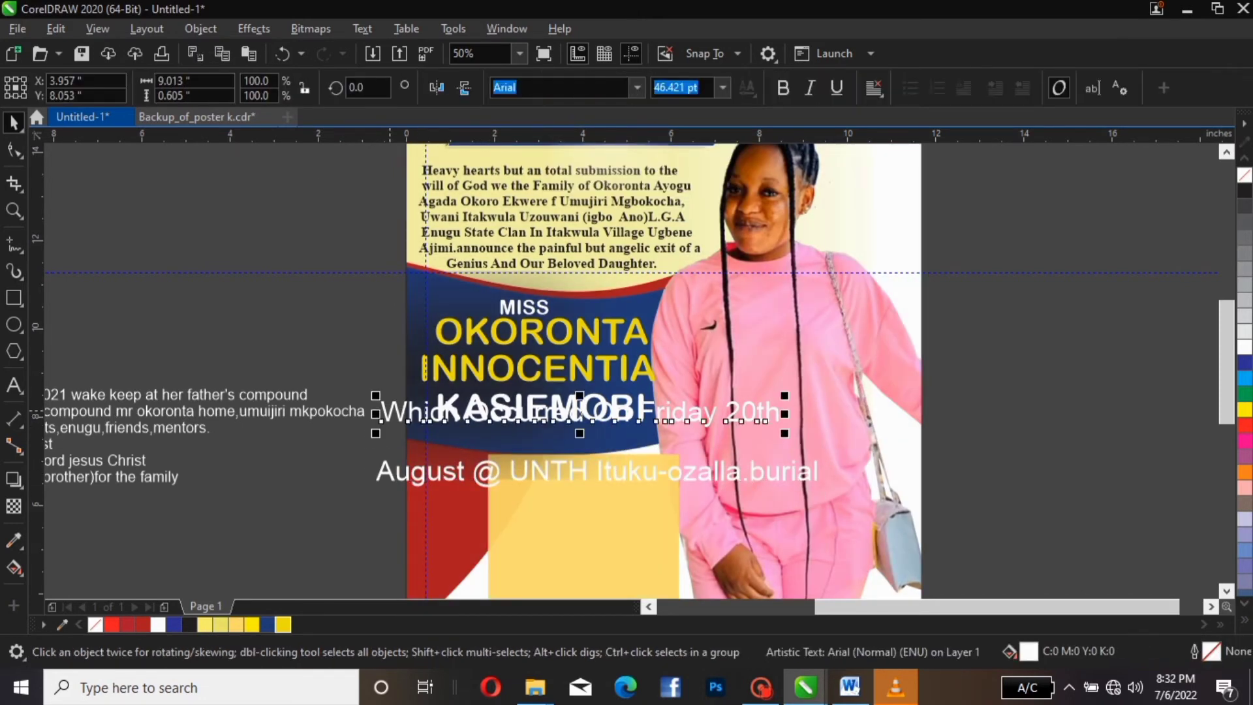
{"action": "mouse_move", "coordinate": [402, 409]}
{"action": "left_mouse_down"}
{"action": "mouse_move", "coordinate": [403, 452]}
{"action": "mouse_move", "coordinate": [407, 426]}
{"action": "left_mouse_up"}
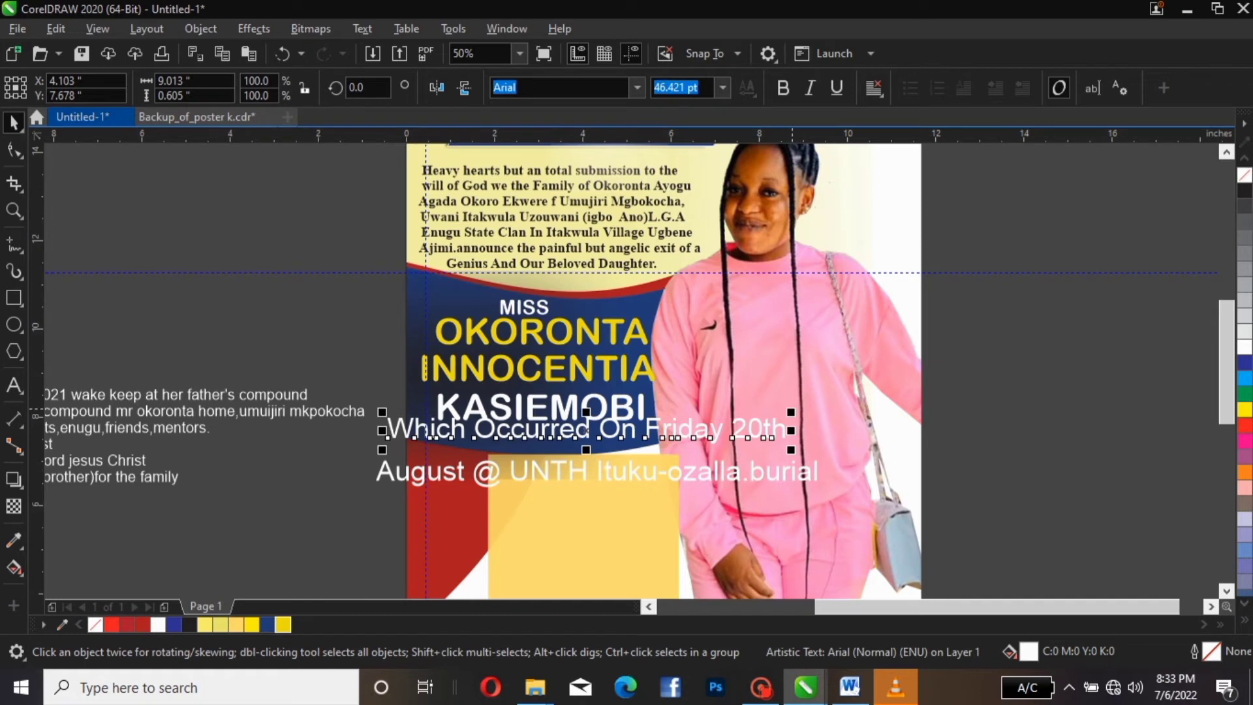
{"action": "left_click_drag", "start_coordinate": [791, 412], "coordinate": [557, 428]}
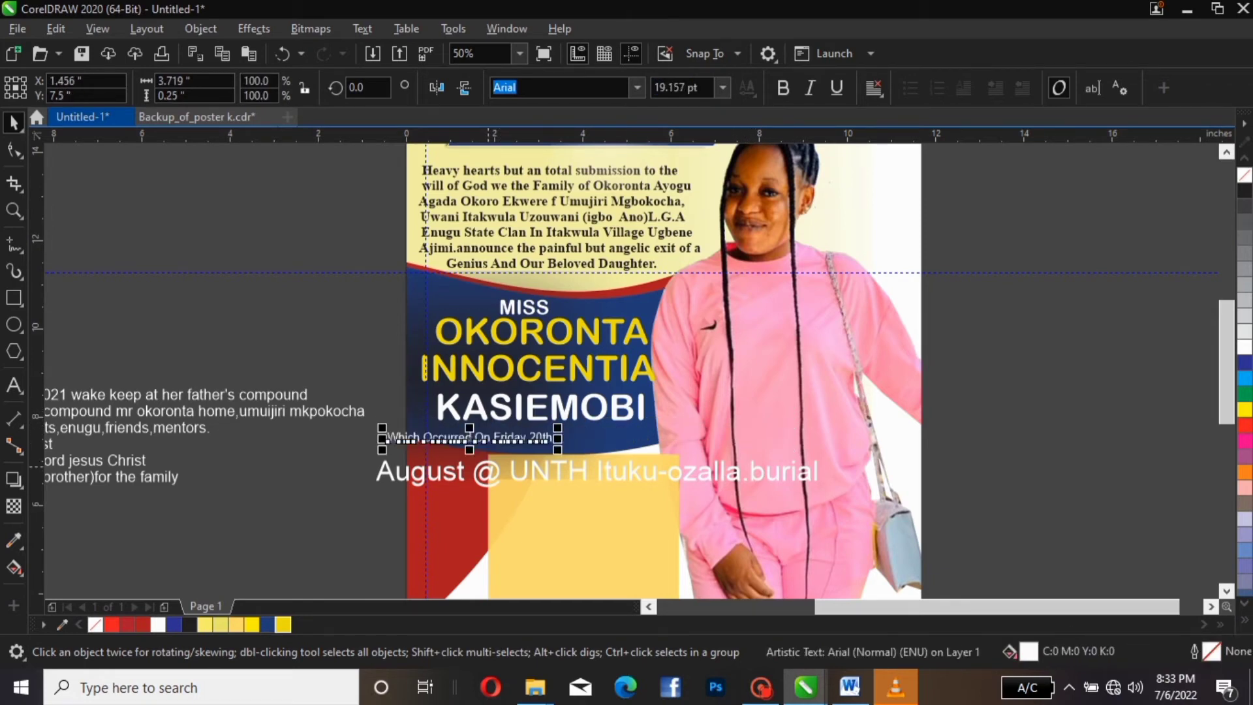
{"action": "left_click_drag", "start_coordinate": [471, 442], "coordinate": [539, 433]}
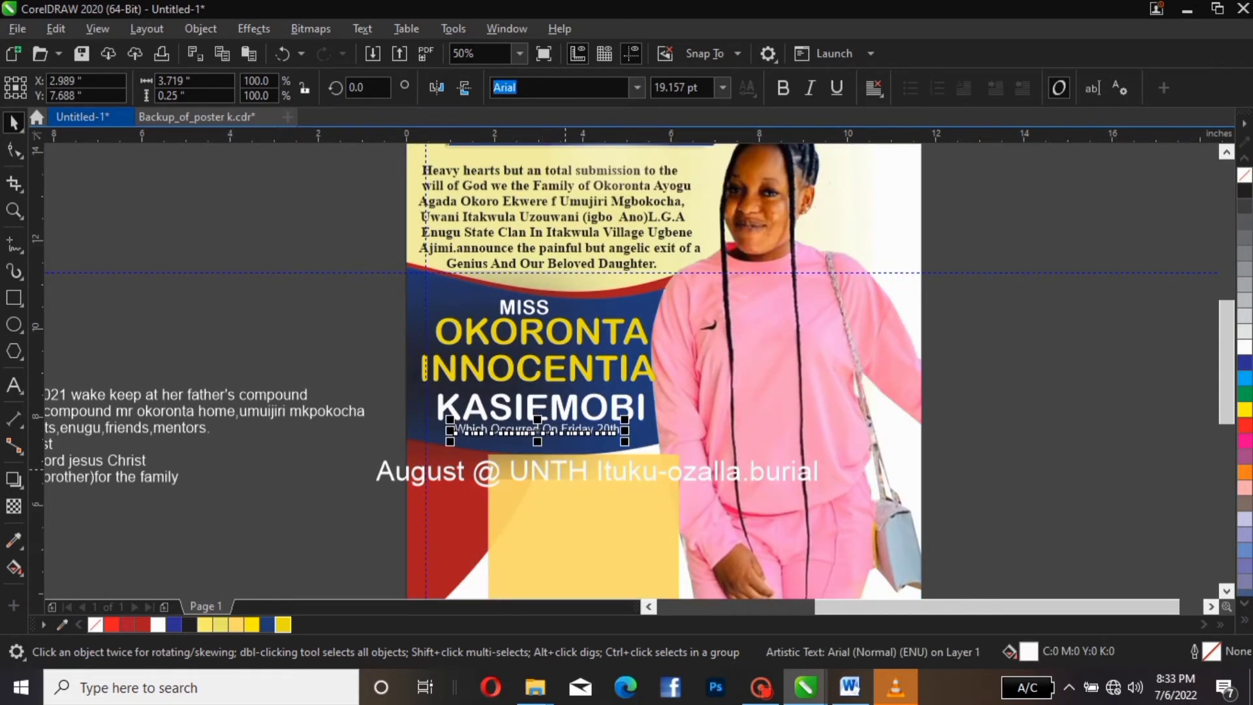
{"action": "left_click", "coordinate": [777, 468]}
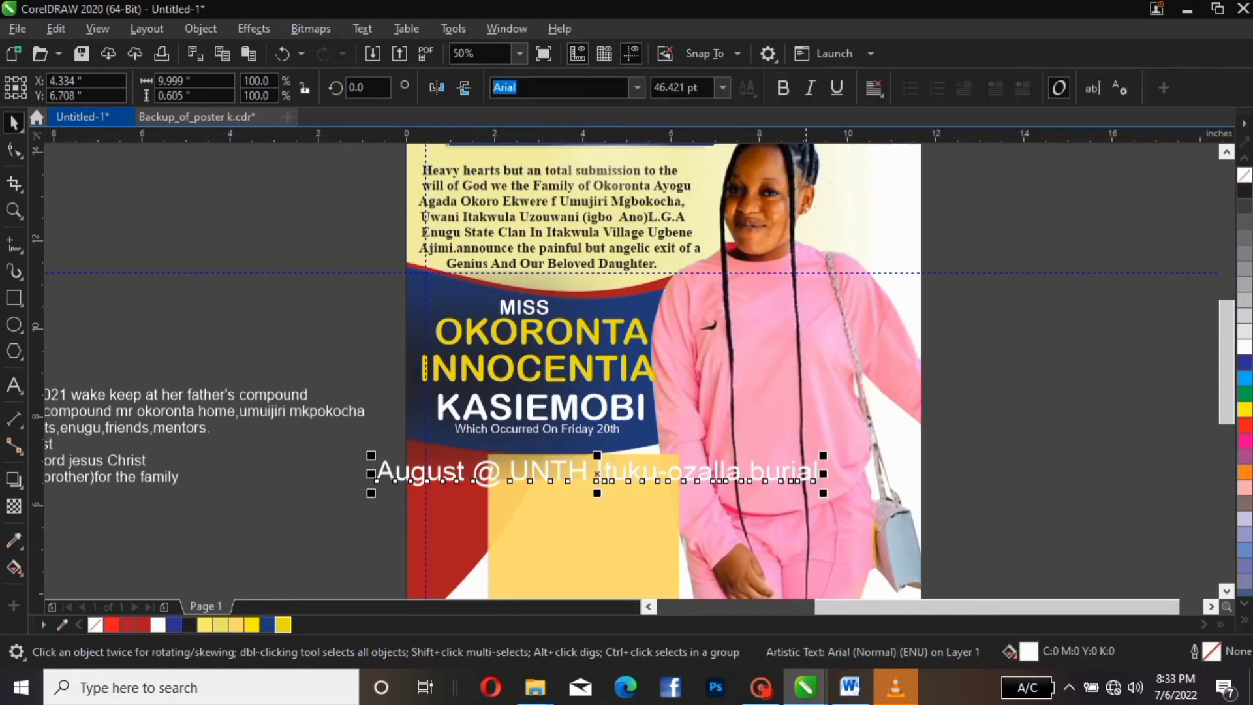
Scale the venue line down to roughly match the date line's size
{"action": "left_click_drag", "start_coordinate": [823, 455], "coordinate": [573, 440]}
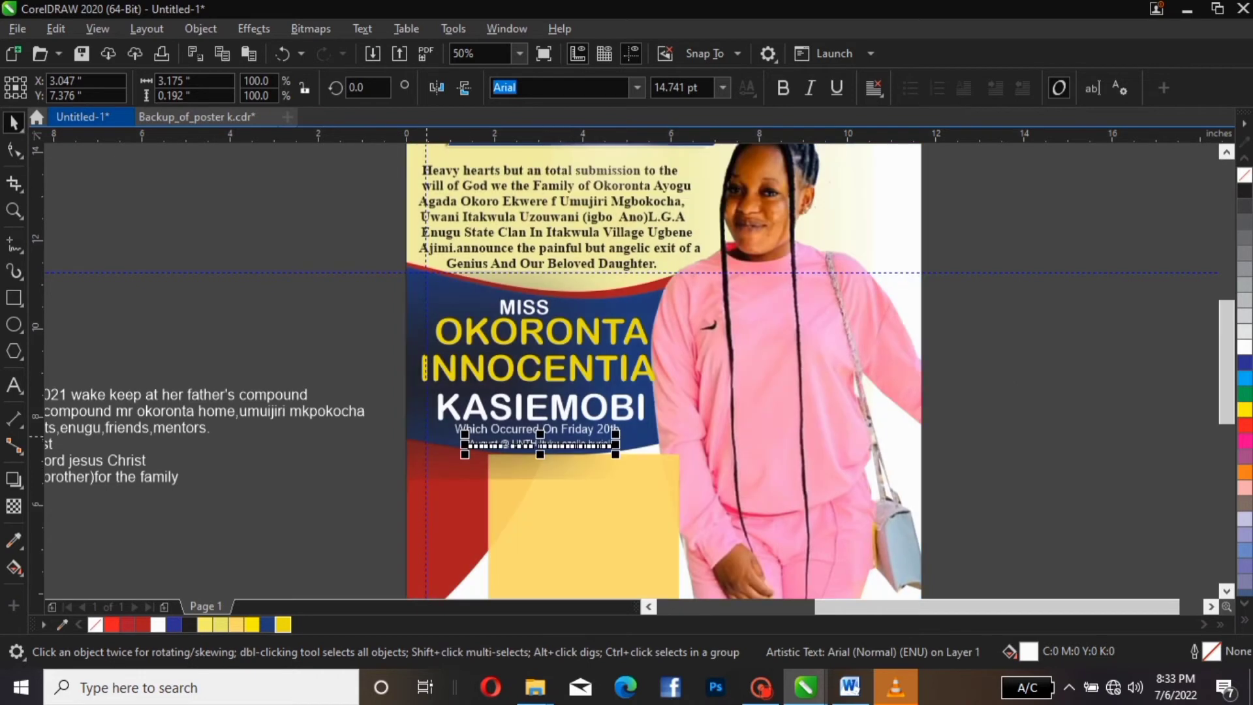
{"action": "left_click", "coordinate": [480, 430]}
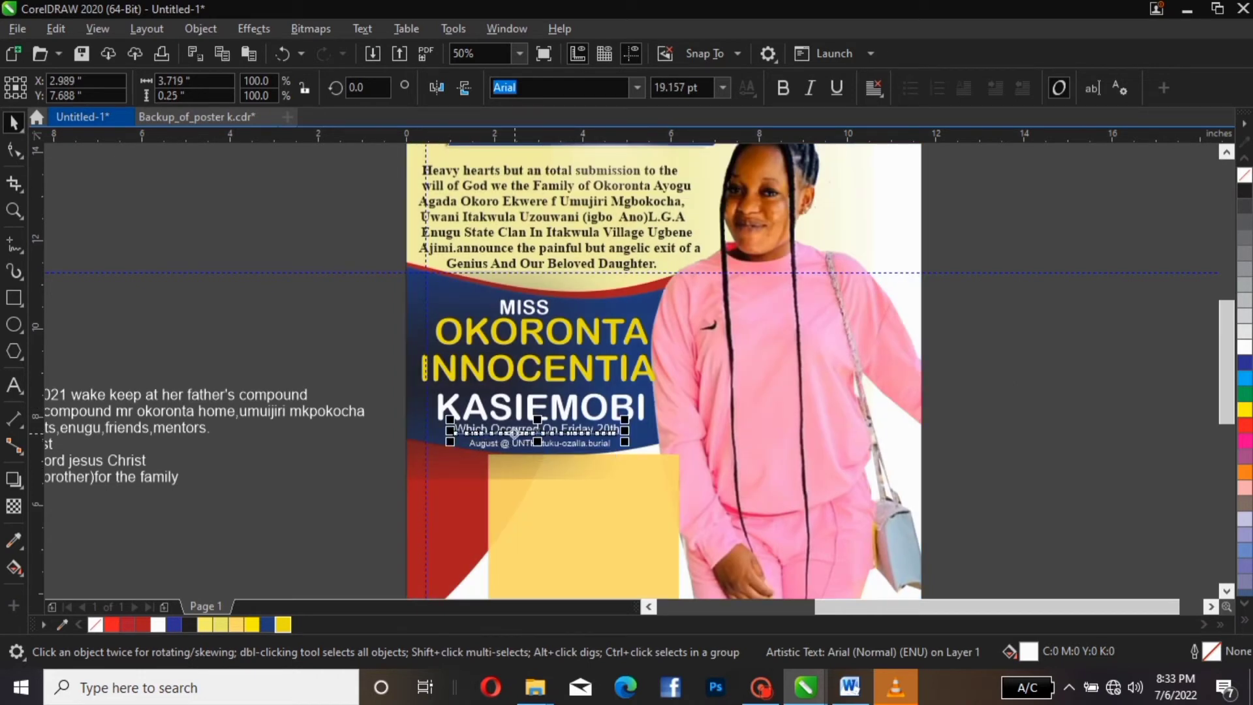
{"action": "left_click", "coordinate": [515, 445]}
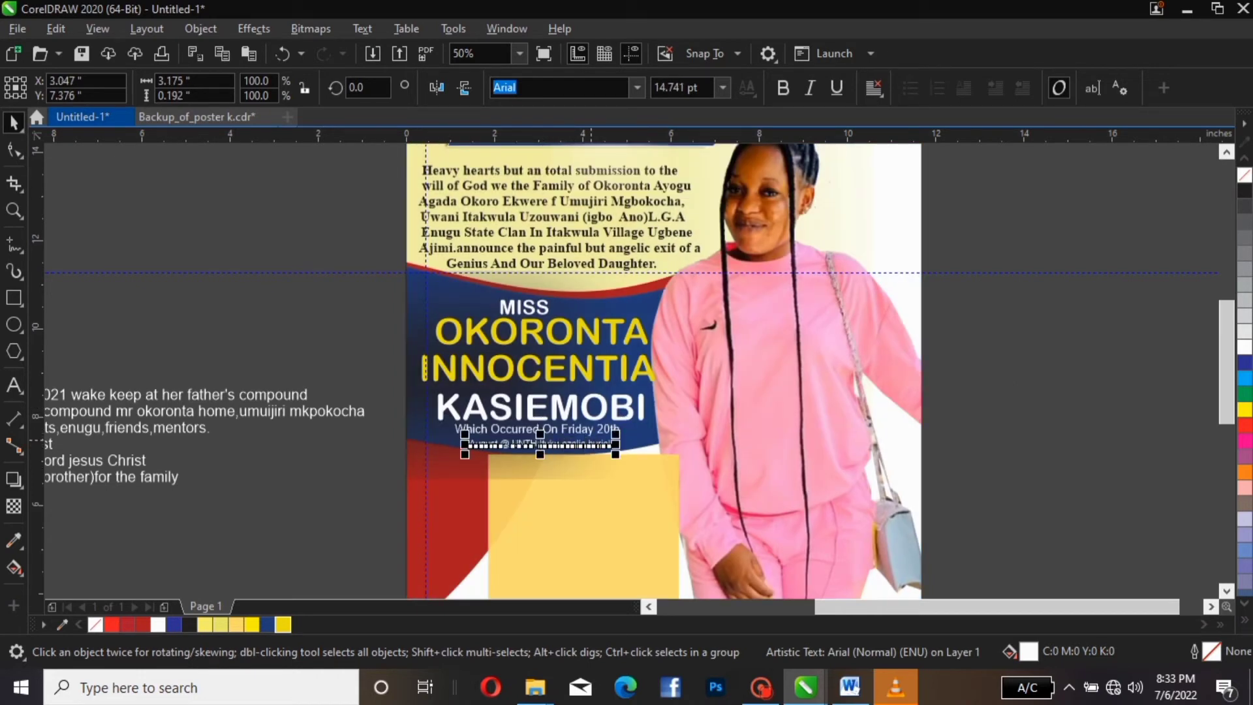
{"action": "left_click_drag", "start_coordinate": [615, 432], "coordinate": [633, 429]}
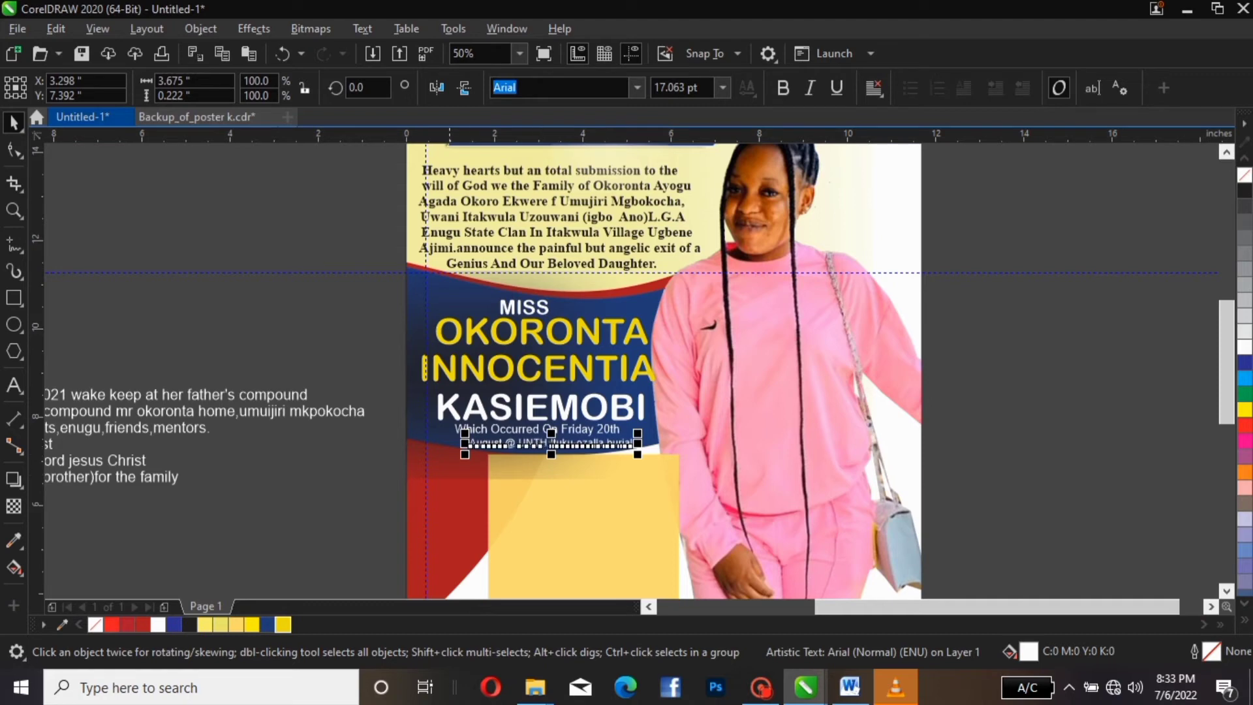
Set both the date and venue lines to 19 pt
{"action": "left_click_drag", "start_coordinate": [377, 409], "coordinate": [650, 469]}
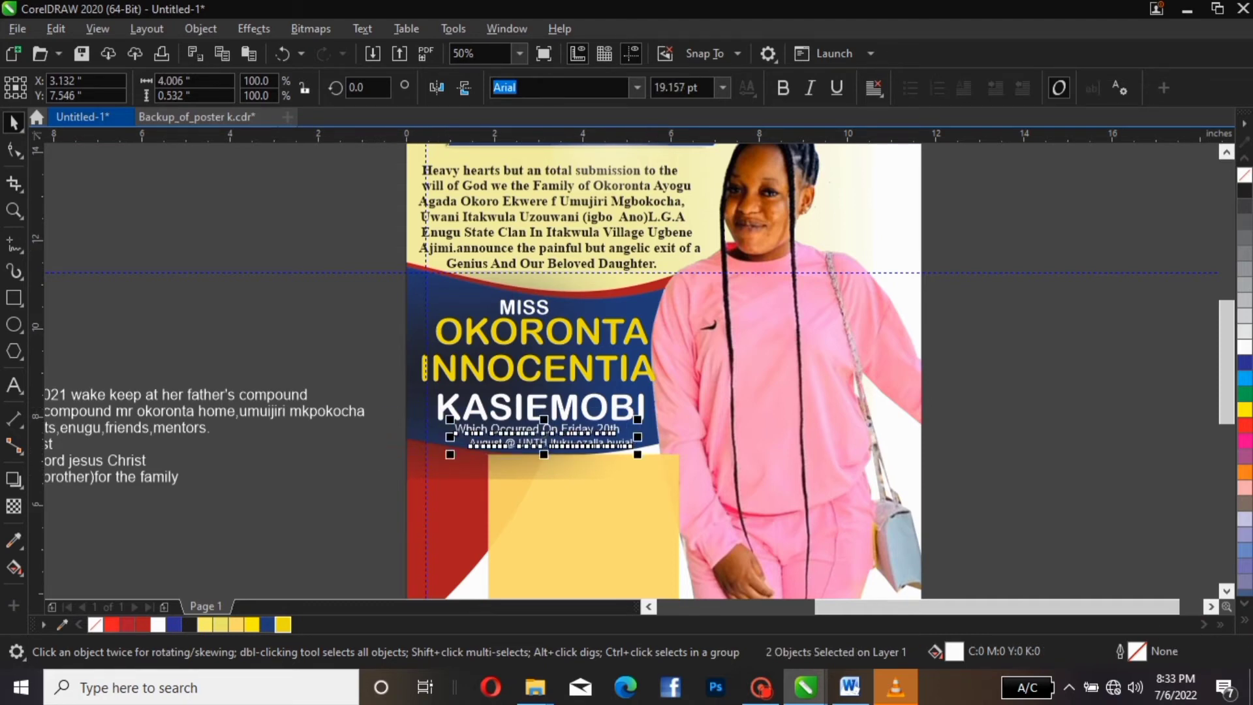
{"action": "left_click", "coordinate": [722, 87]}
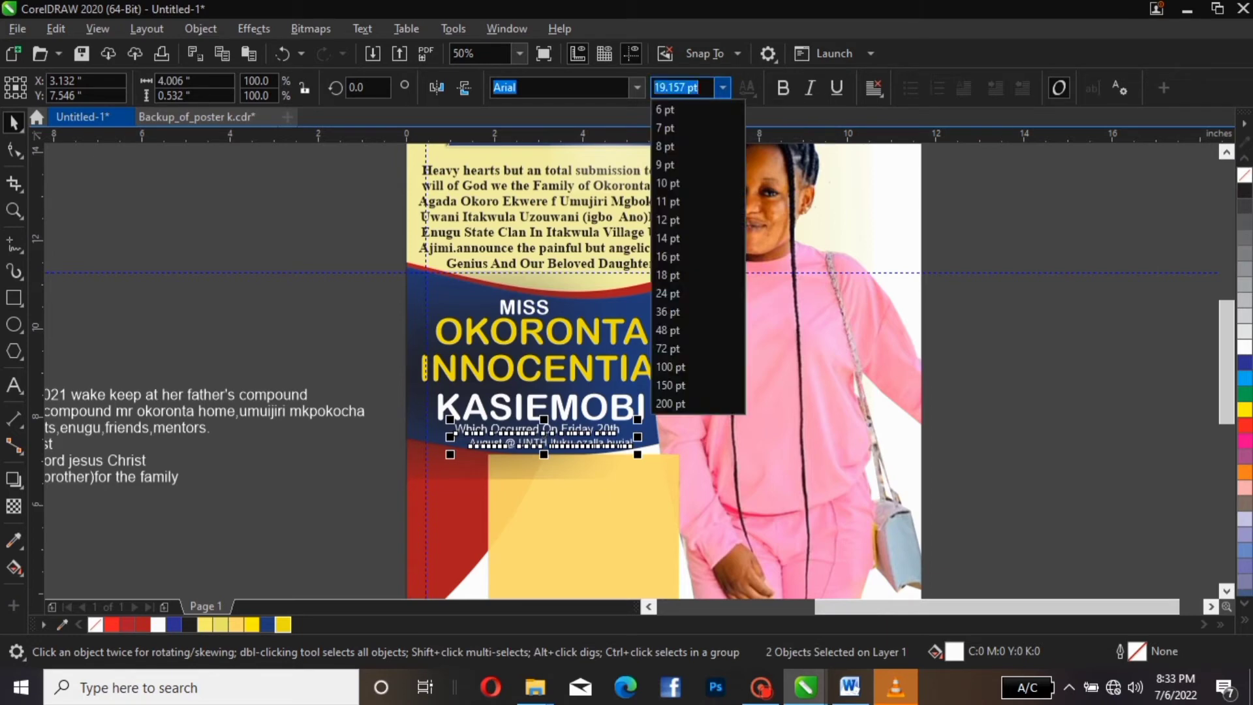
{"action": "type", "text": "19"}
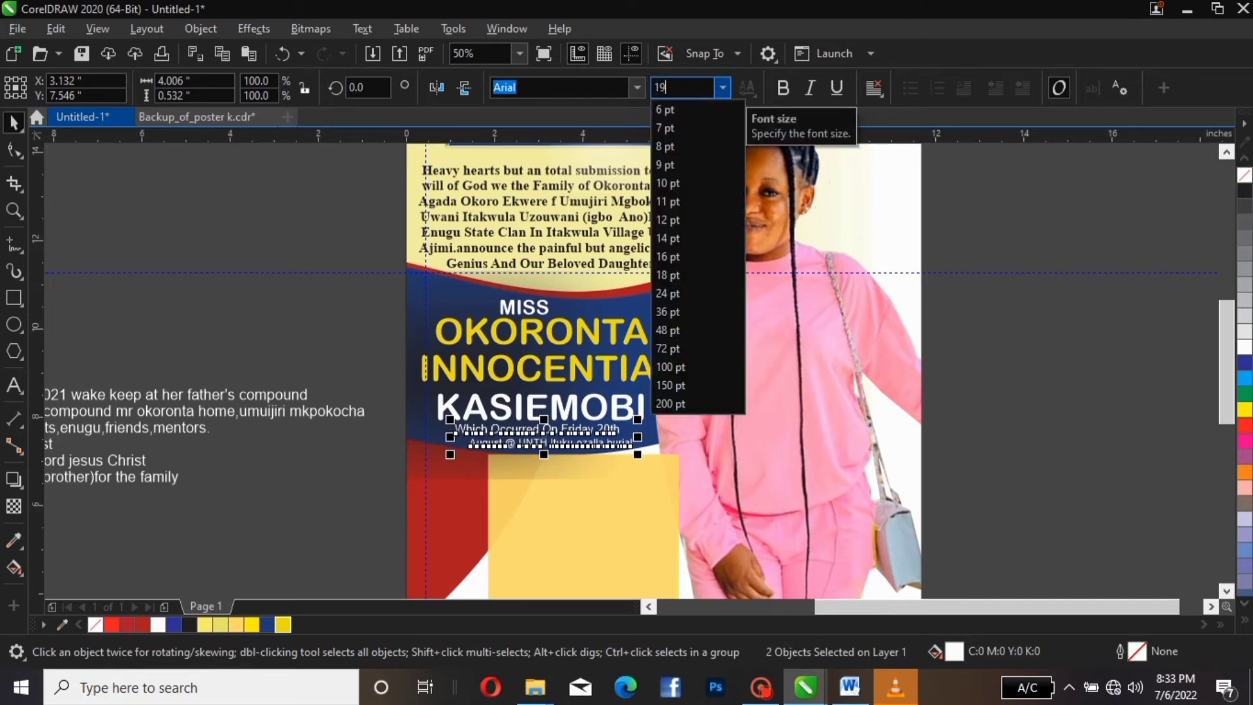
{"action": "key", "text": "Return"}
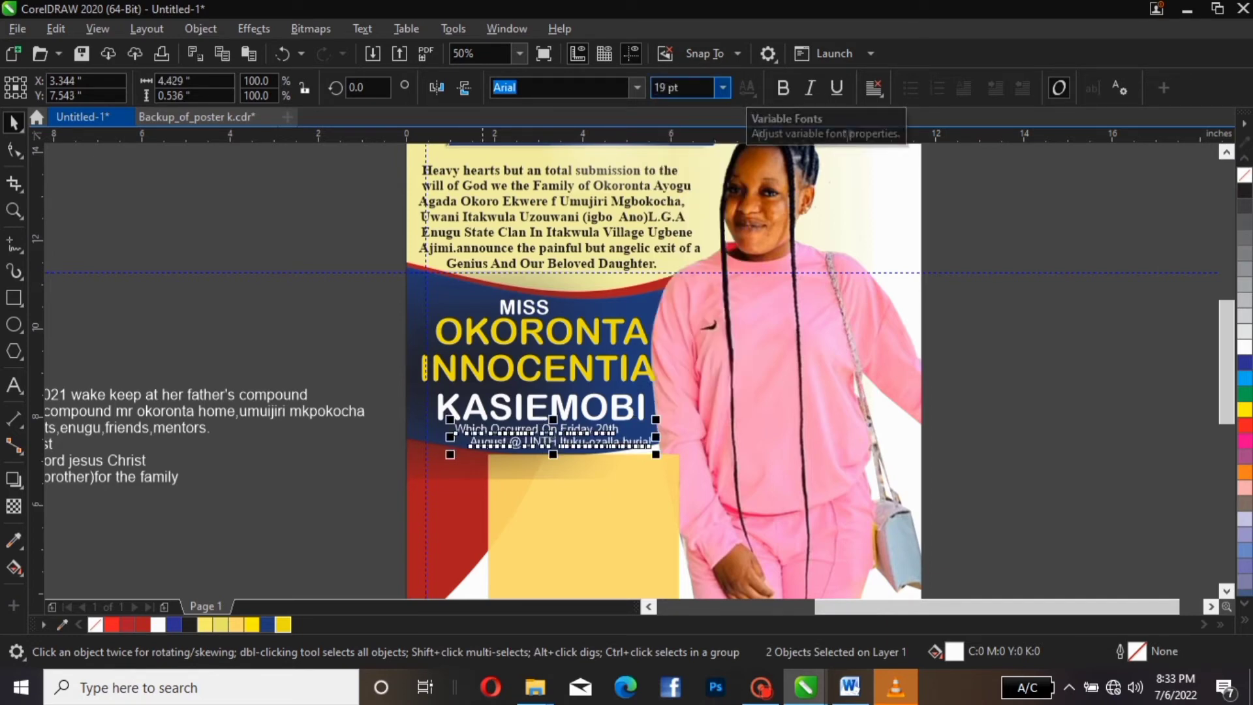
{"action": "key", "text": "Escape"}
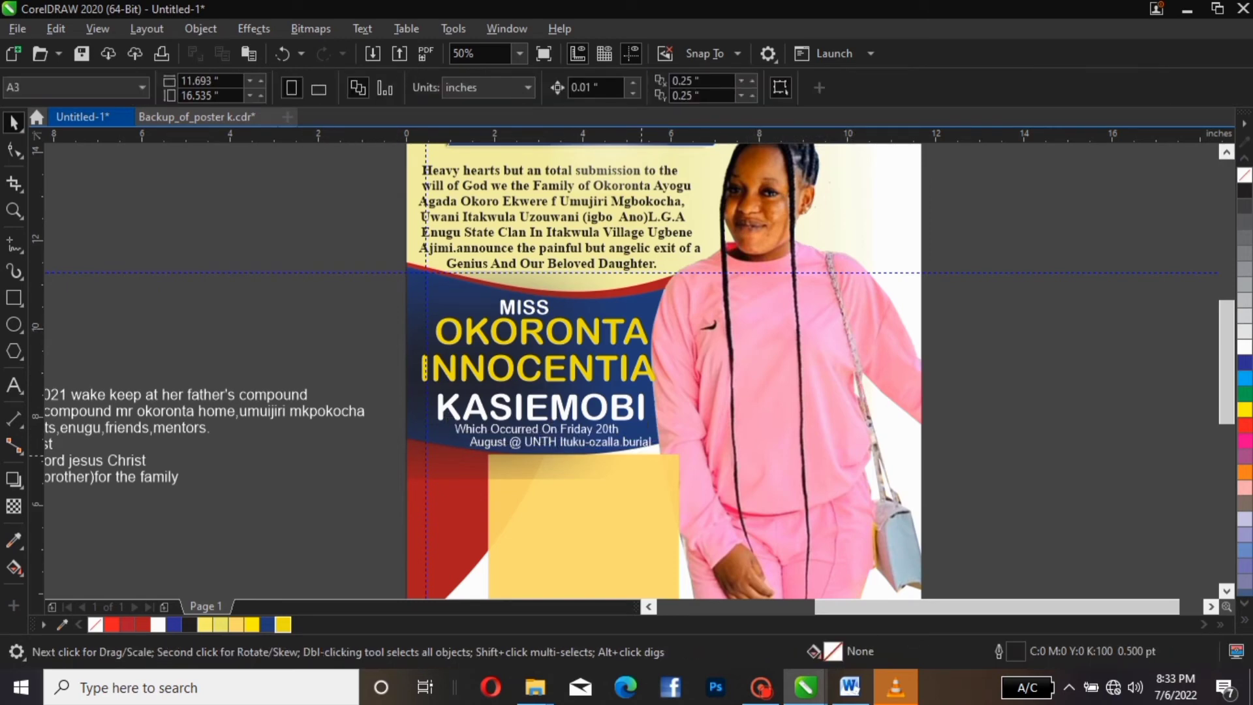
{"action": "left_click", "coordinate": [601, 407]}
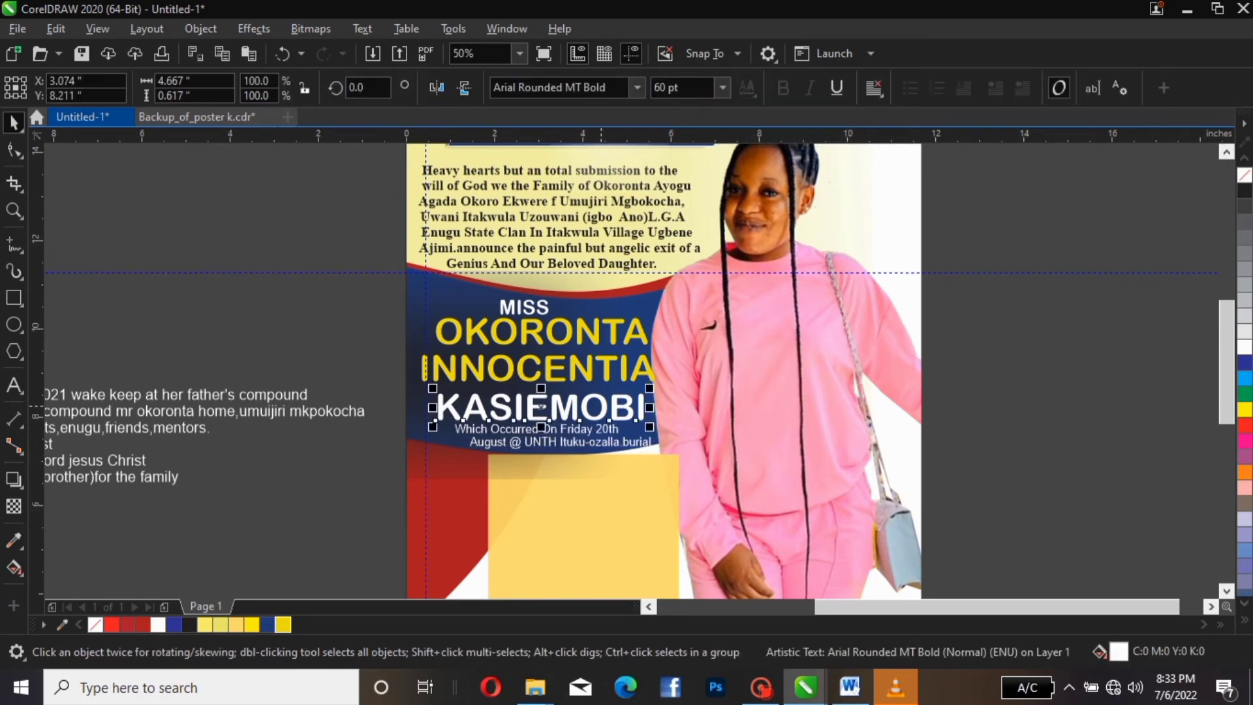
{"action": "key", "text": "Up"}
{"action": "key", "text": "Up"}
{"action": "key", "text": "Up"}
{"action": "key", "text": "Up"}
{"action": "key", "text": "Up"}
{"action": "key", "text": "Up"}
{"action": "key", "text": "Up"}
{"action": "key", "text": "Up"}
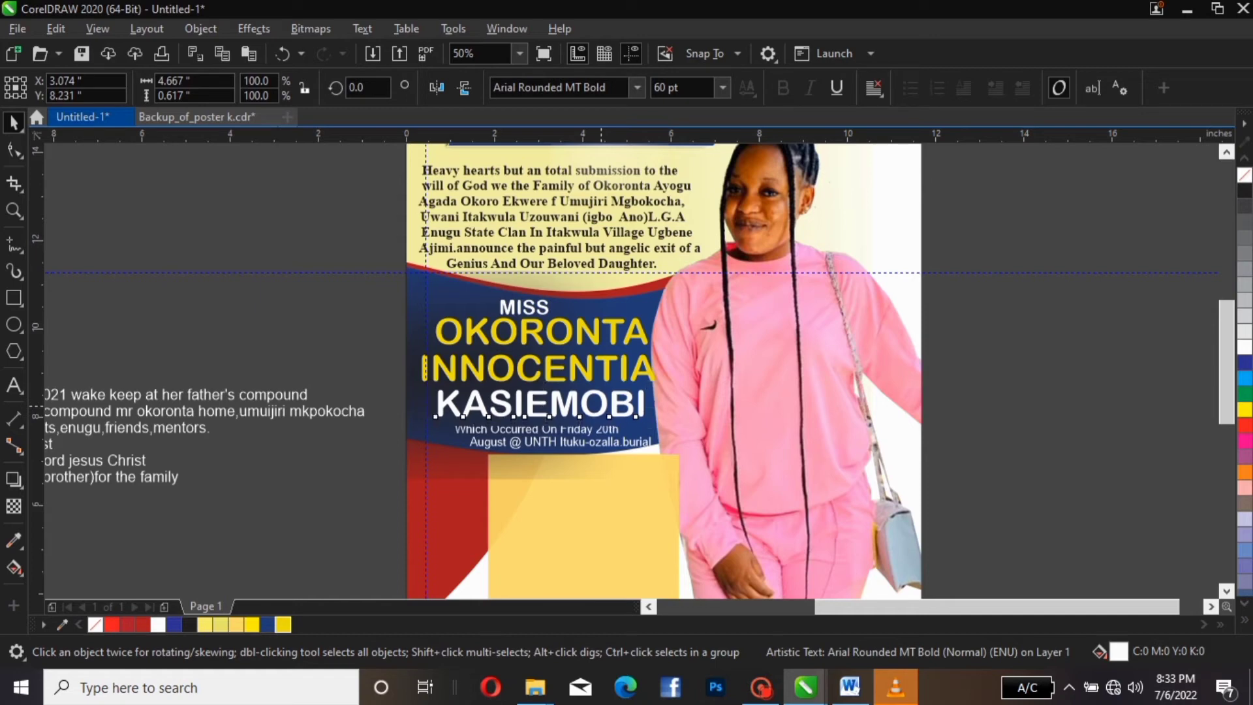
{"action": "key", "text": "Up"}
{"action": "key", "text": "Up"}
{"action": "key", "text": "Up"}
{"action": "key", "text": "Up"}
{"action": "key", "text": "Up"}
{"action": "key", "text": "Up"}
{"action": "key", "text": "Up"}
{"action": "key", "text": "Up"}
{"action": "key", "text": "Up"}
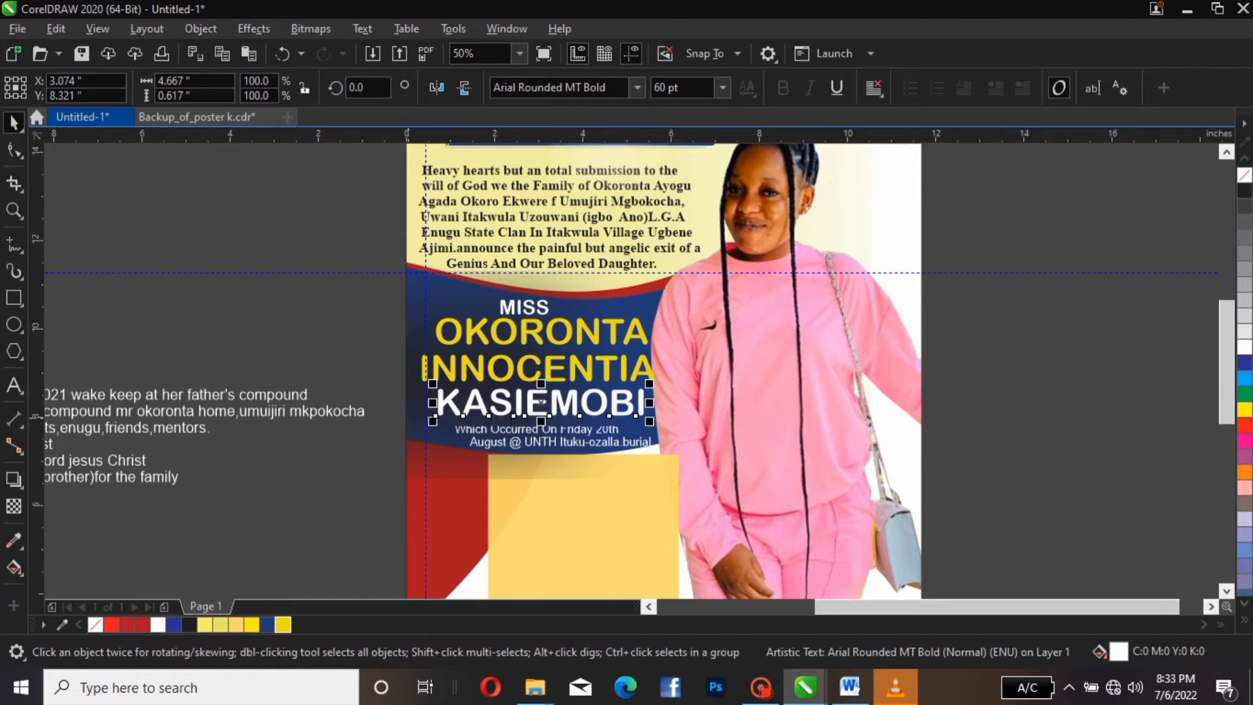
{"action": "key", "text": "Escape"}
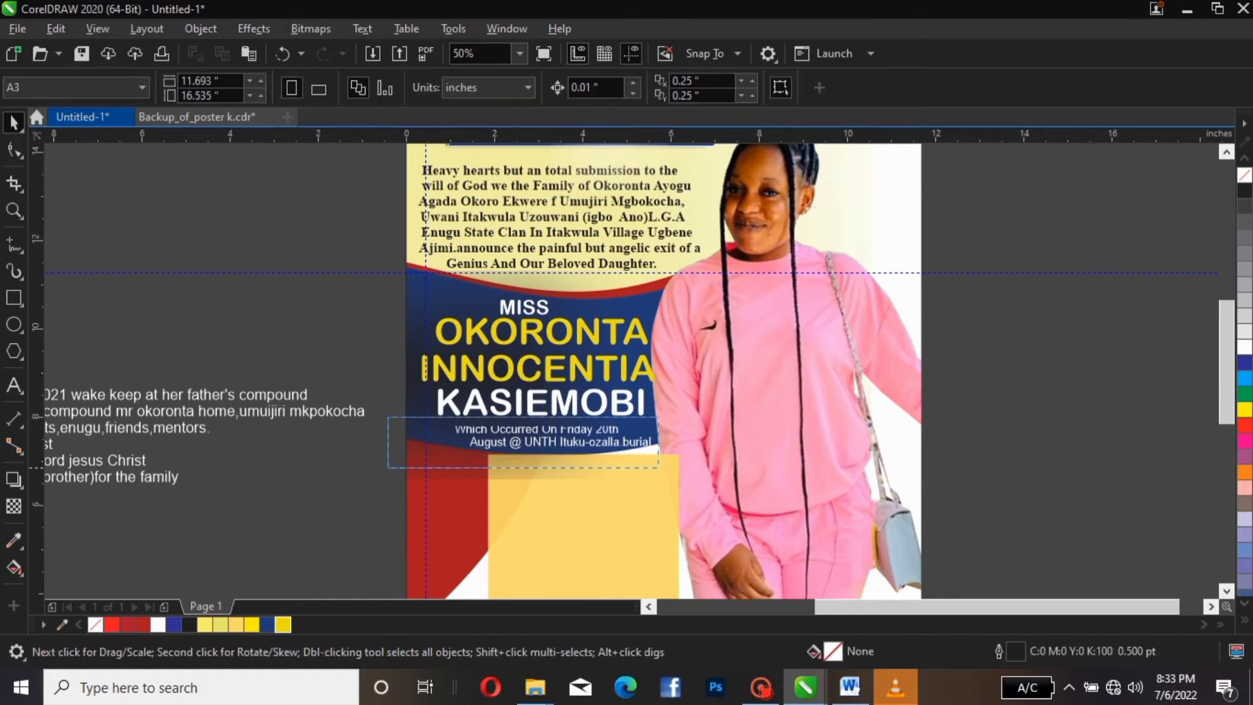
Raise the two subtitle lines slightly, left-align them, and nudge the venue line down
{"action": "left_click_drag", "start_coordinate": [388, 417], "coordinate": [680, 468]}
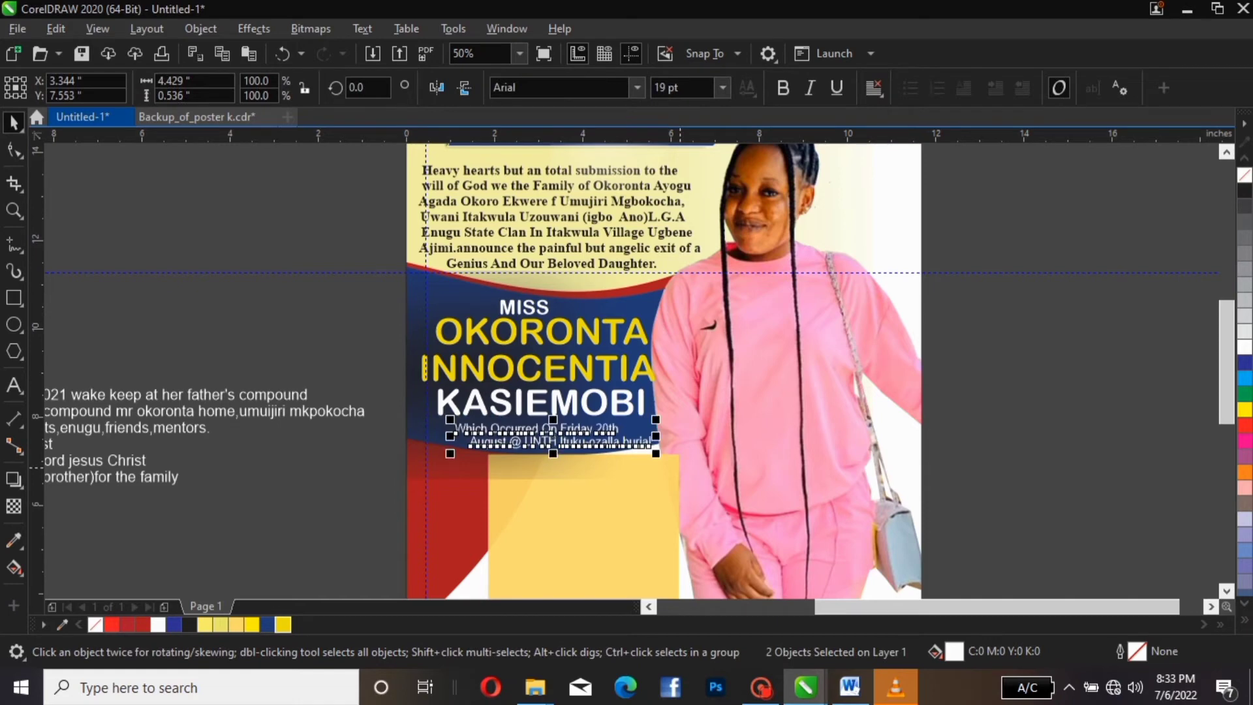
{"action": "key", "text": "Up"}
{"action": "key", "text": "Up"}
{"action": "key", "text": "Up"}
{"action": "key", "text": "Up"}
{"action": "key", "text": "Up"}
{"action": "key", "text": "Up"}
{"action": "key", "text": "Up"}
{"action": "key", "text": "Up"}
{"action": "key", "text": "Up"}
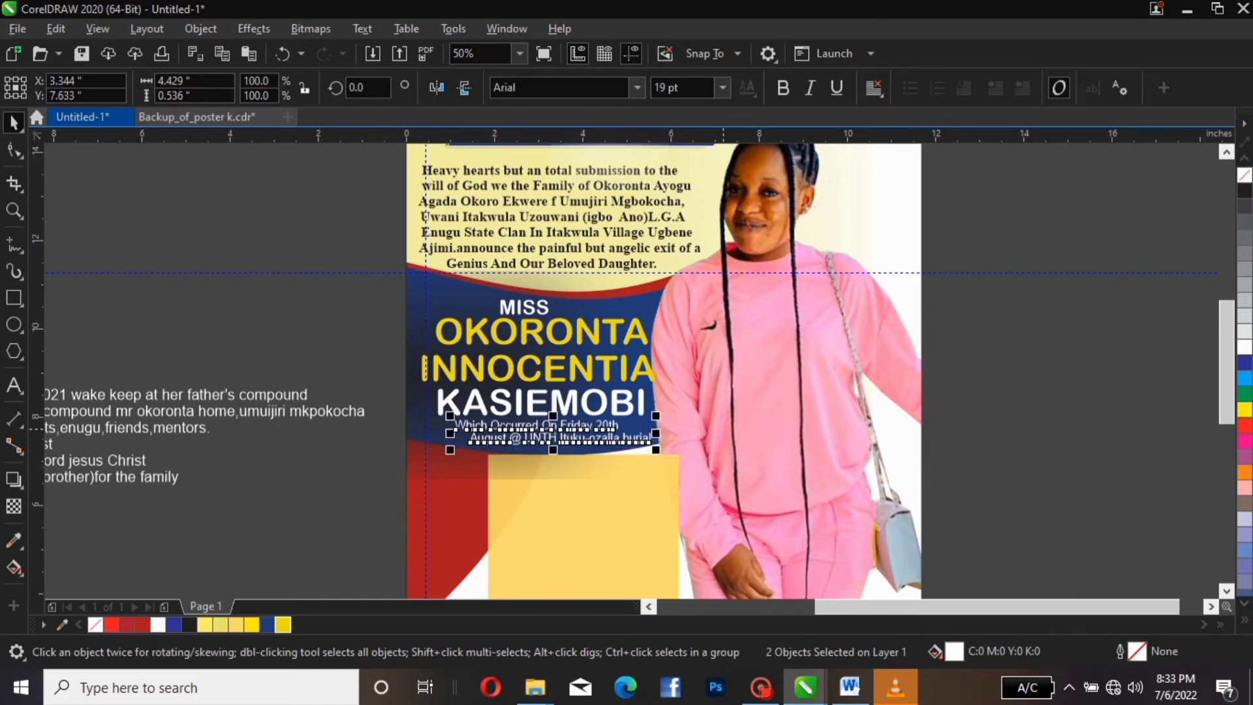
{"action": "key", "text": "l"}
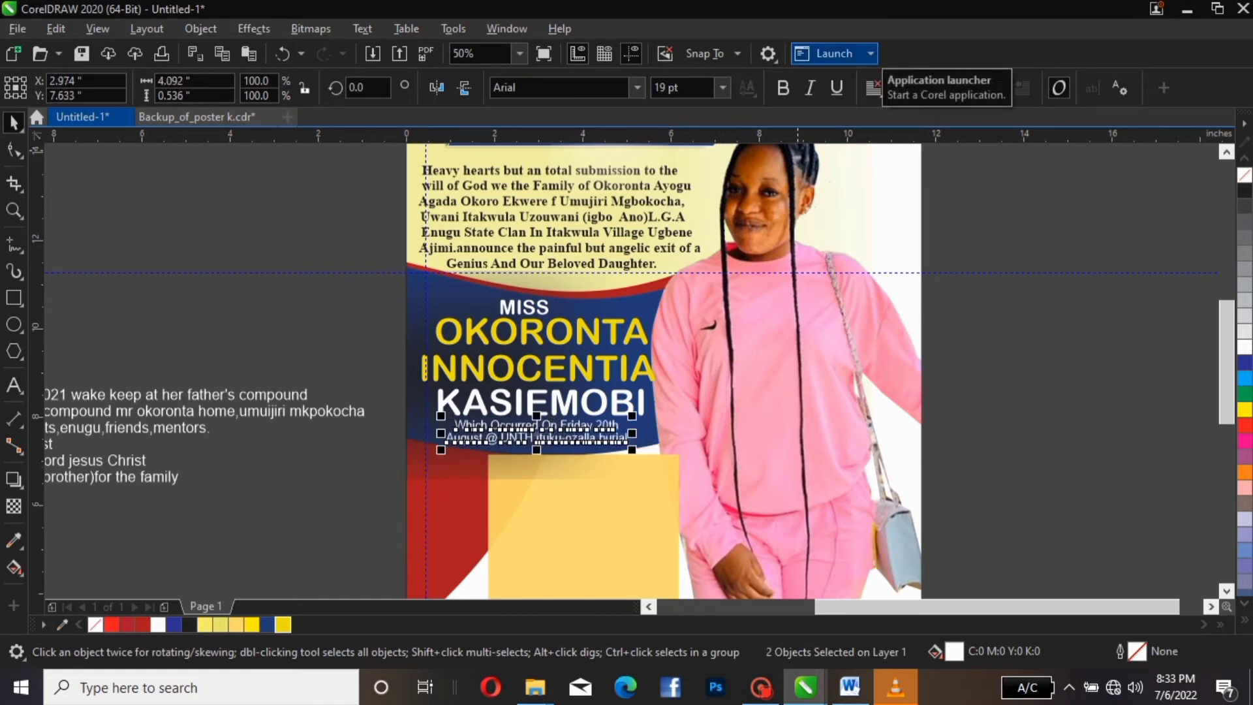
{"action": "key", "text": "Escape"}
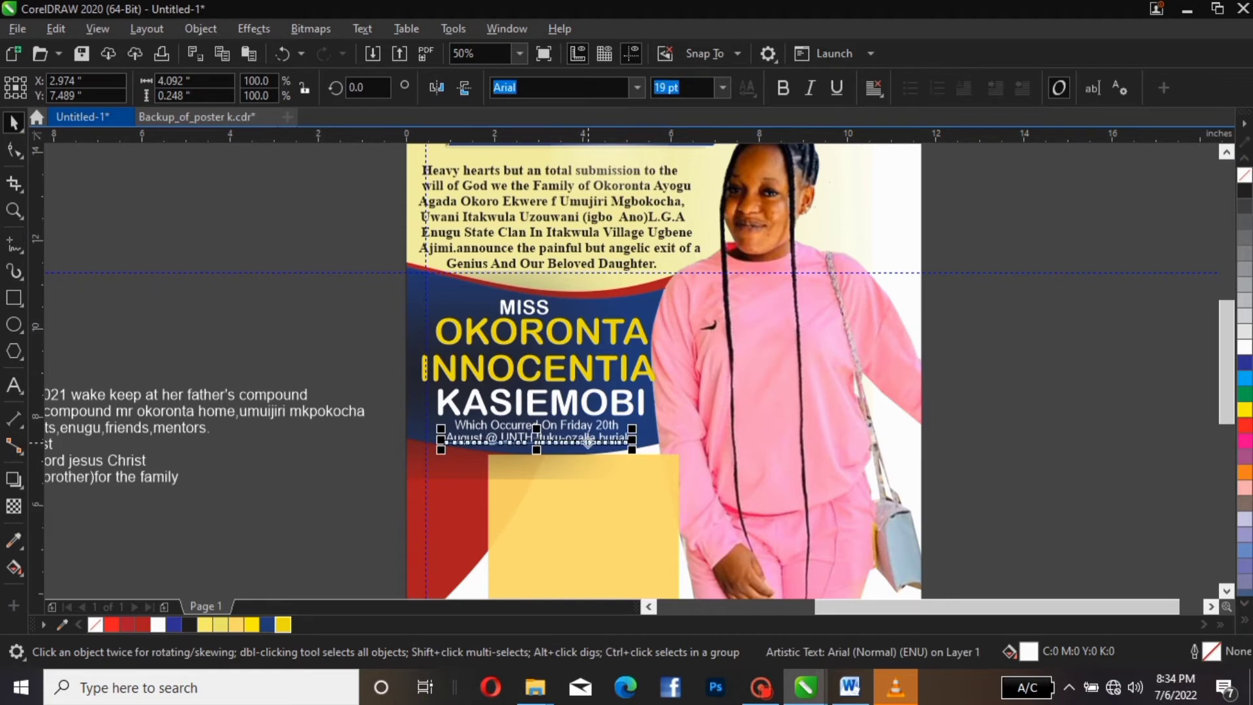
{"action": "key", "text": "Down"}
{"action": "key", "text": "Down"}
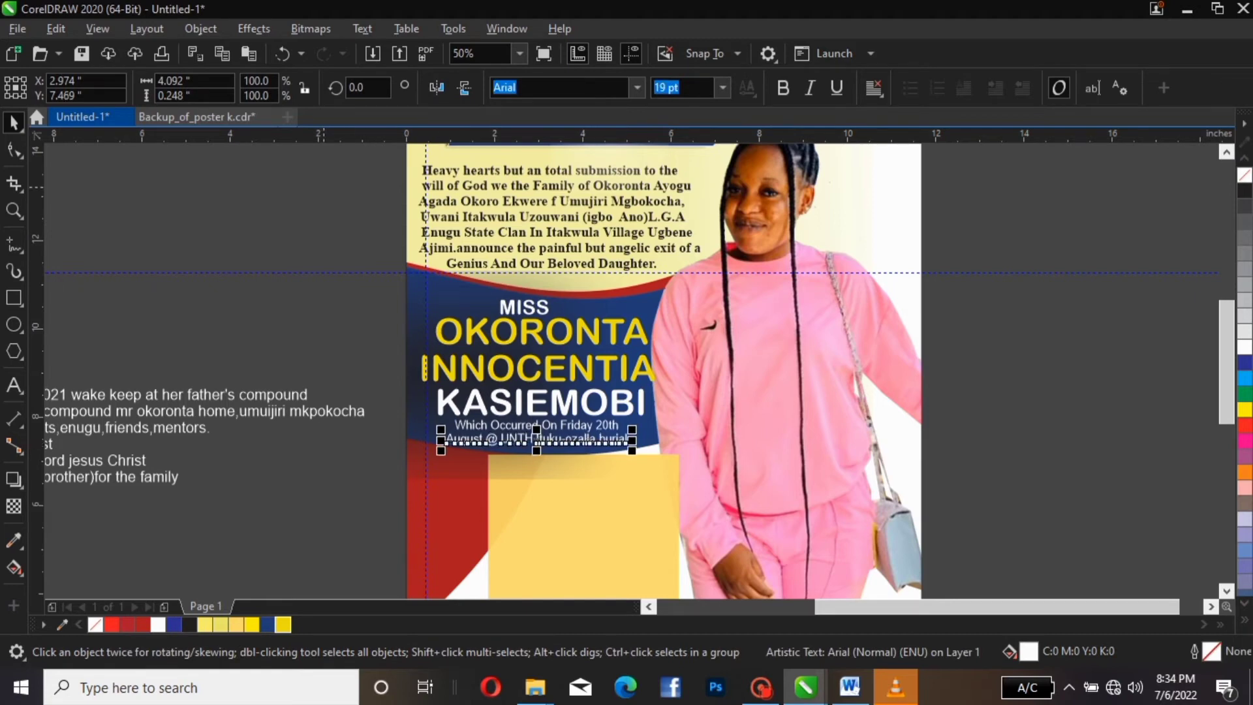
{"action": "key", "text": "Escape"}
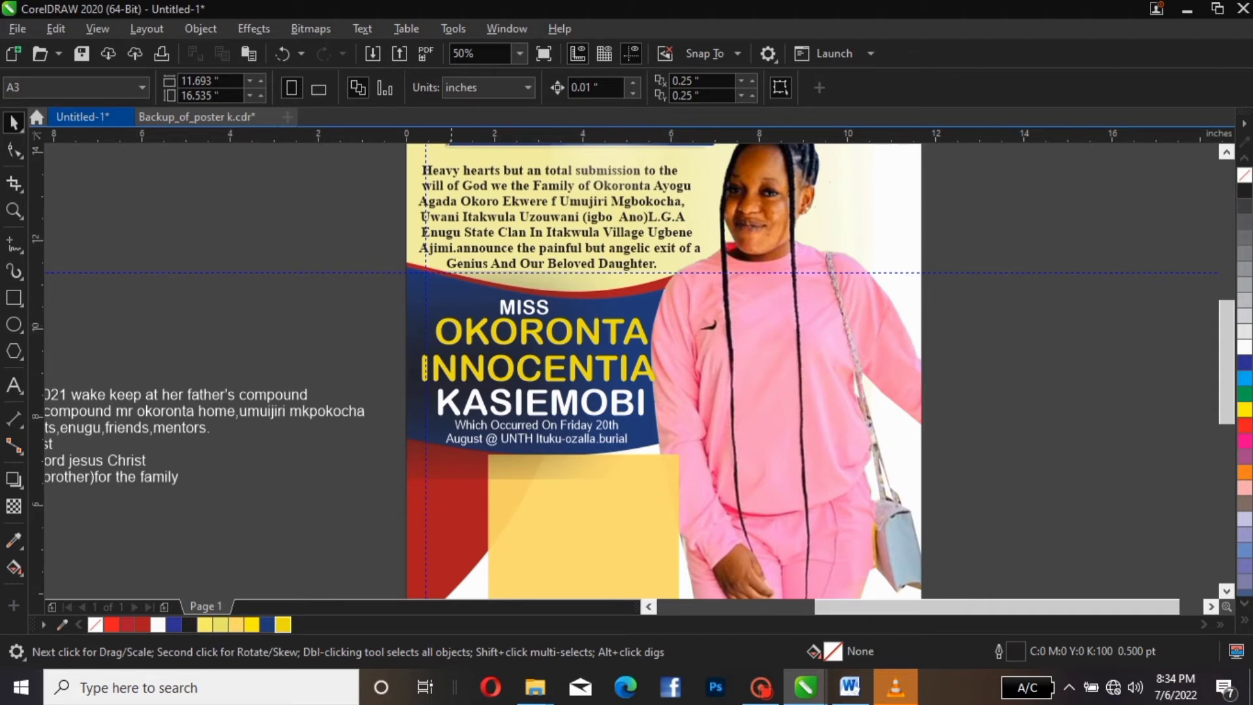
Fit the page in view and marquee-select all seven off-page arrangement lines
{"action": "scroll", "coordinate": [513, 453], "scroll_direction": "down", "scroll_amount": 2}
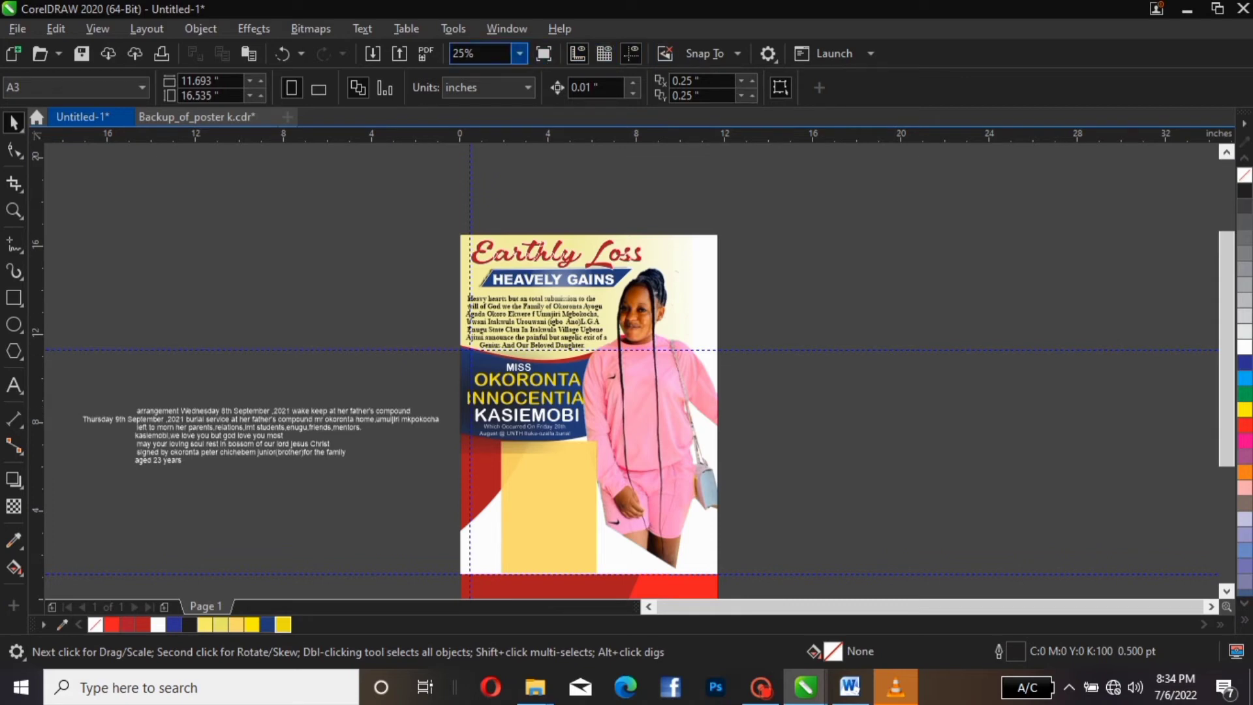
{"action": "left_click", "coordinate": [519, 54]}
{"action": "left_click", "coordinate": [490, 86]}
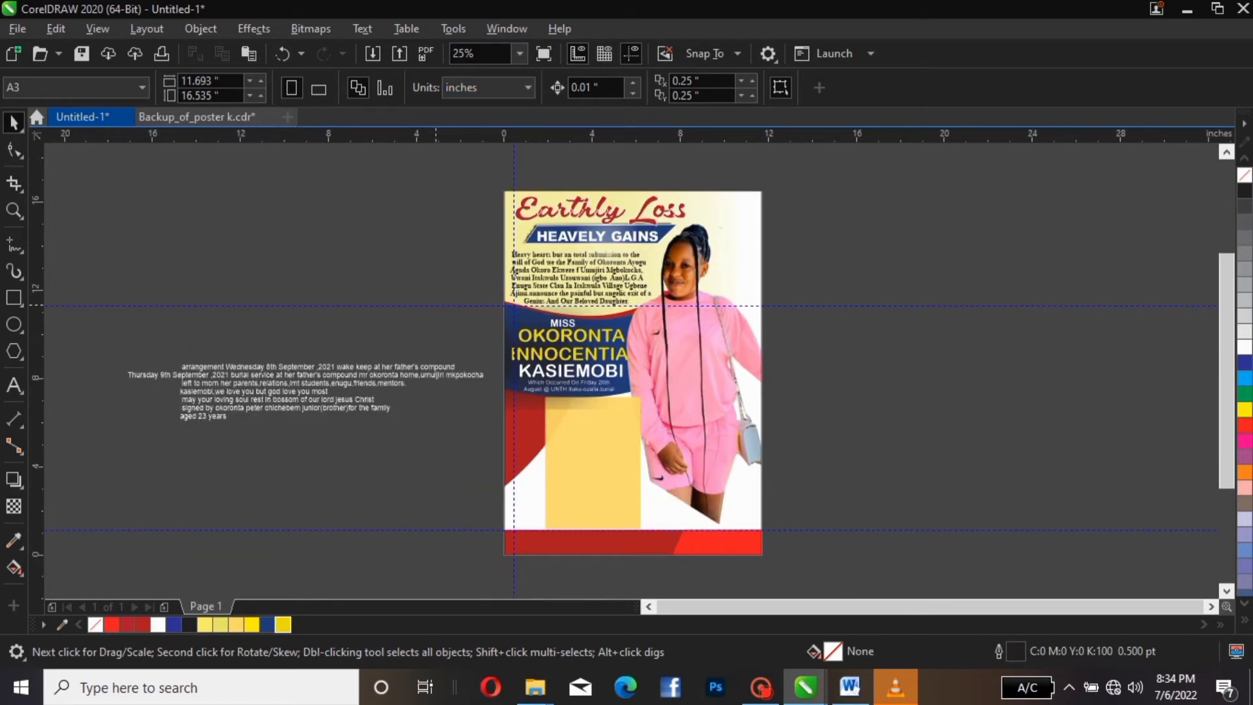
{"action": "left_click", "coordinate": [250, 368]}
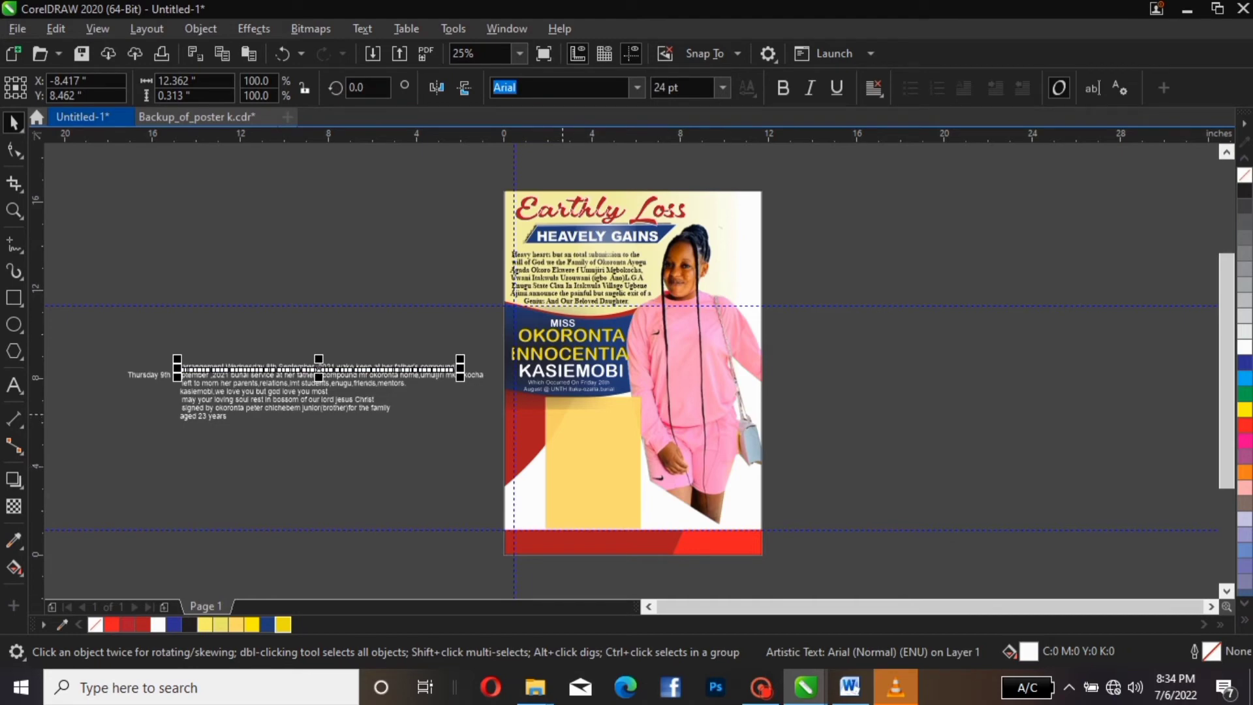
{"action": "scroll", "coordinate": [585, 419], "scroll_direction": "up", "scroll_amount": 1}
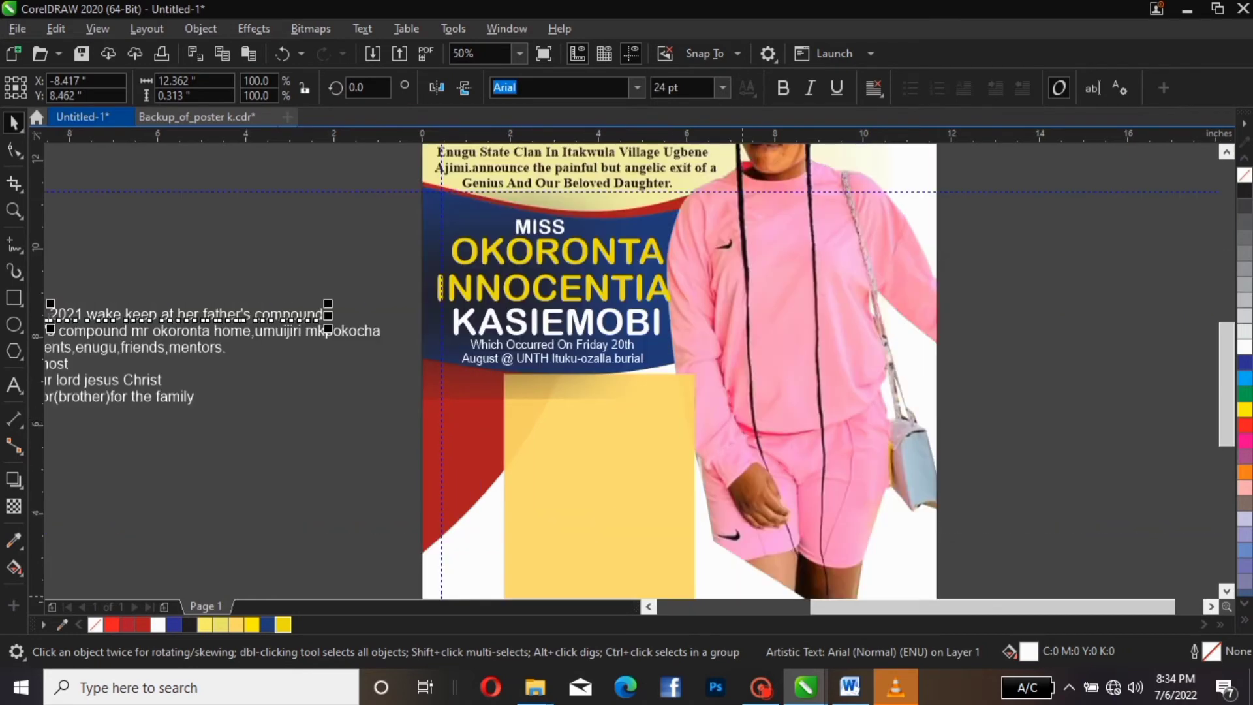
{"action": "scroll", "coordinate": [610, 372], "scroll_direction": "left", "scroll_amount": 3}
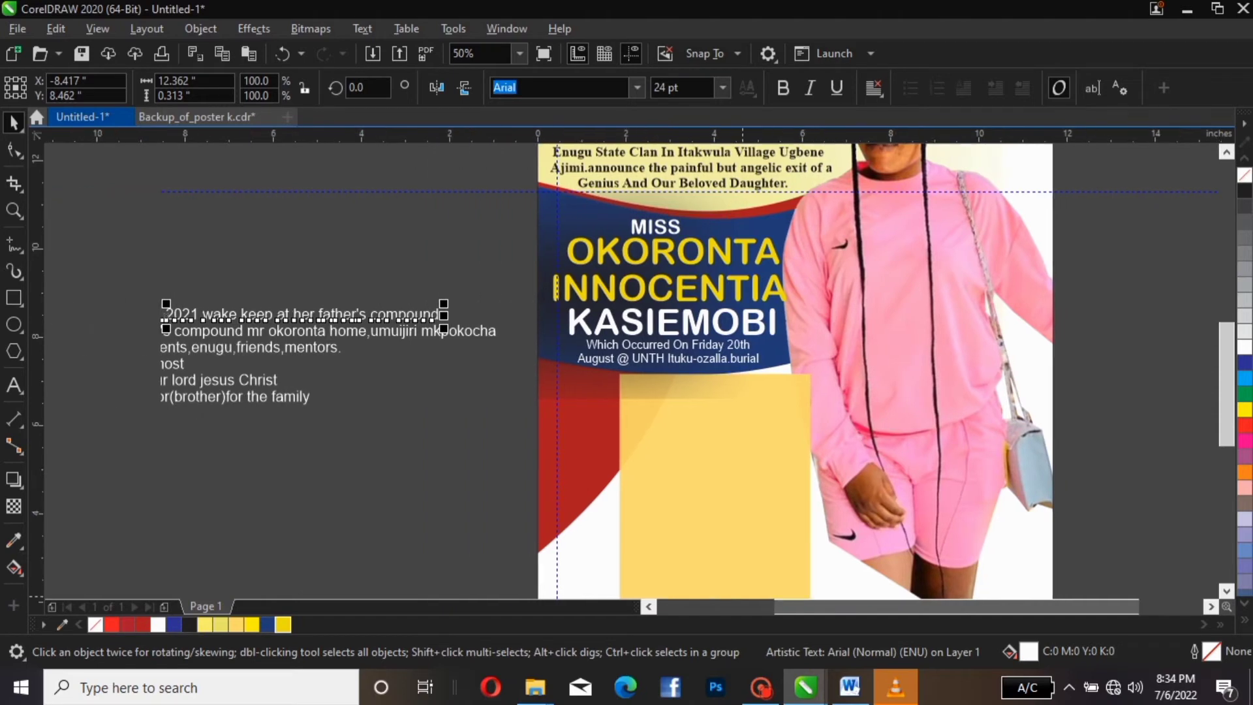
{"action": "left_click", "coordinate": [590, 474]}
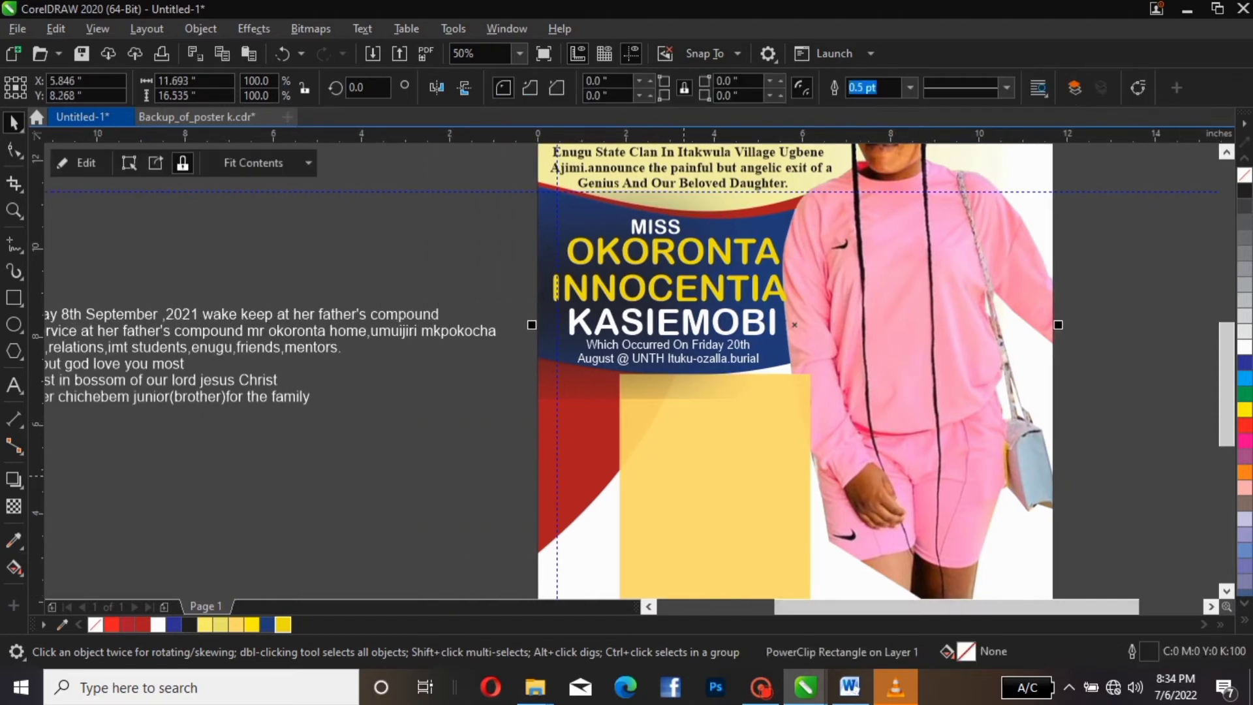
{"action": "left_click", "coordinate": [795, 484]}
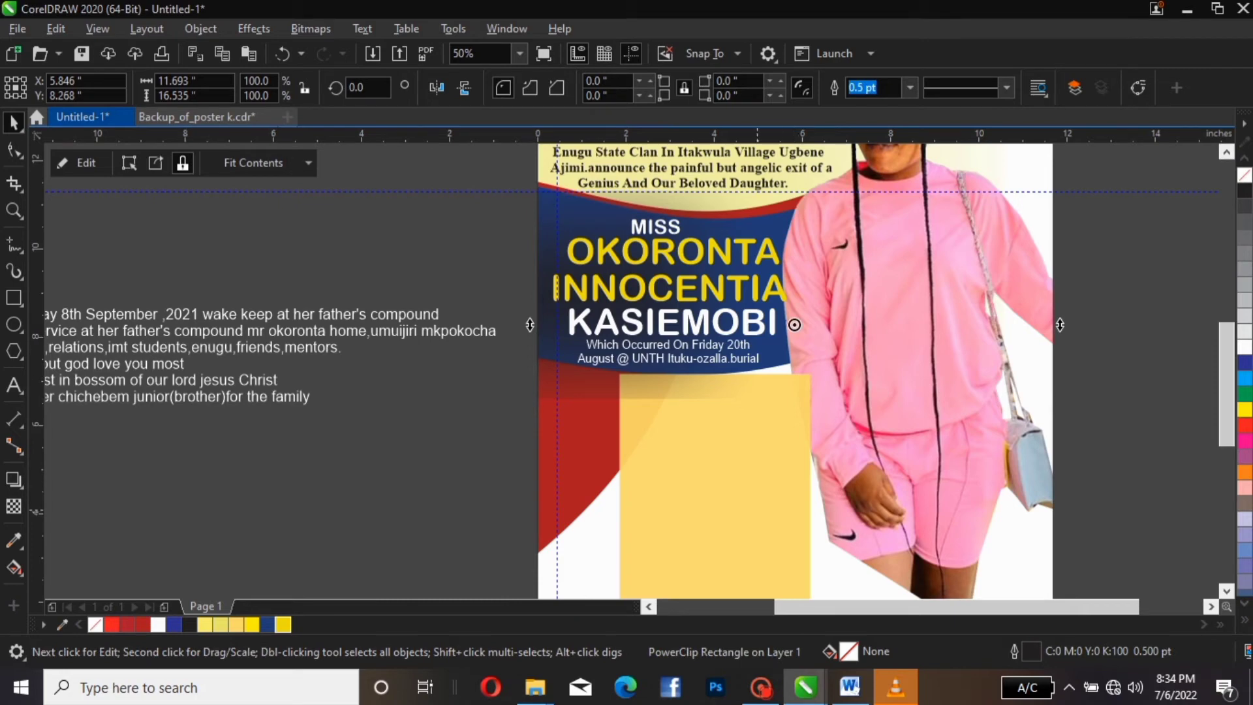
{"action": "scroll", "coordinate": [626, 366], "scroll_direction": "left", "scroll_amount": 5}
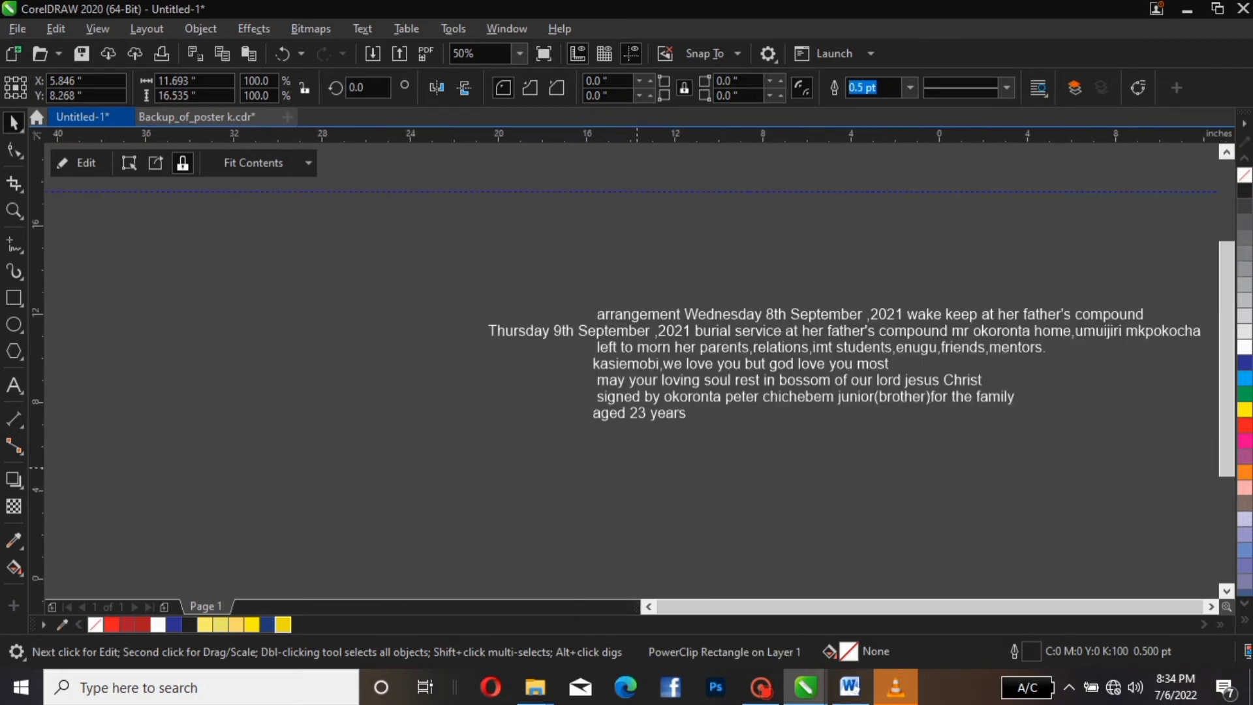
{"action": "scroll", "coordinate": [653, 553], "scroll_direction": "down", "scroll_amount": 2}
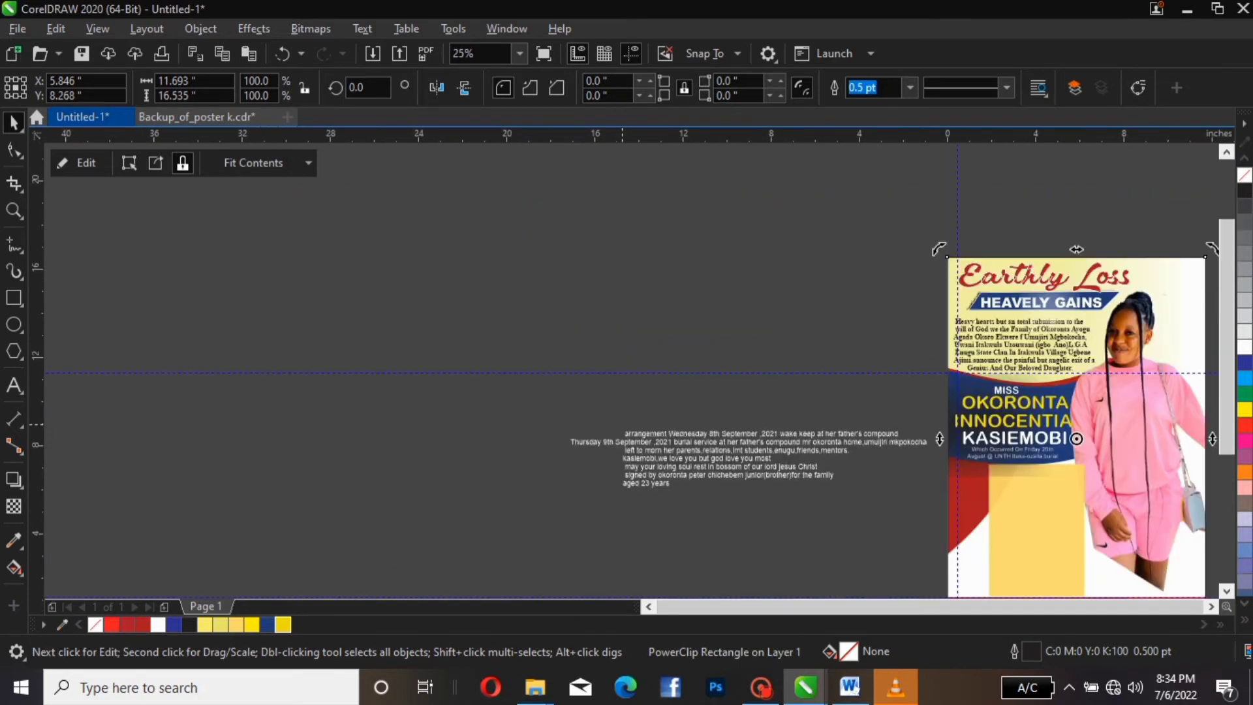
{"action": "left_click_drag", "start_coordinate": [527, 395], "coordinate": [944, 512]}
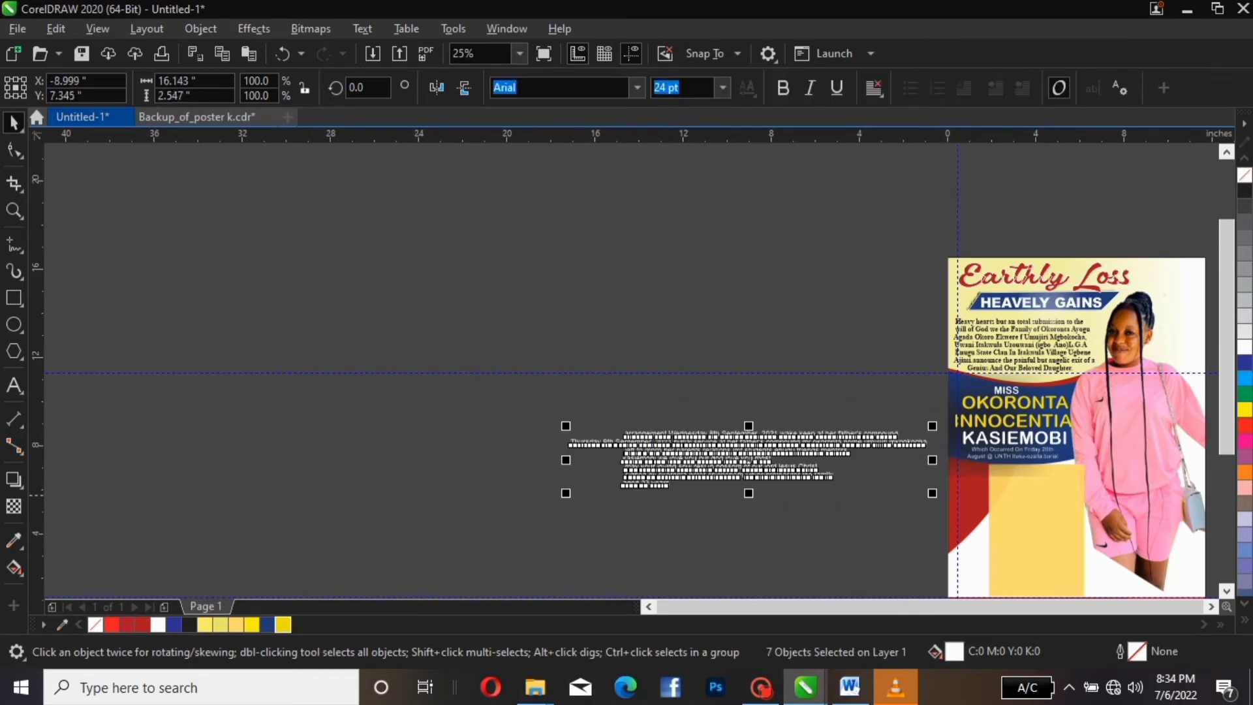
PowerClip the seven arrangement lines inside the poster frame
{"action": "right_click", "coordinate": [765, 468]}
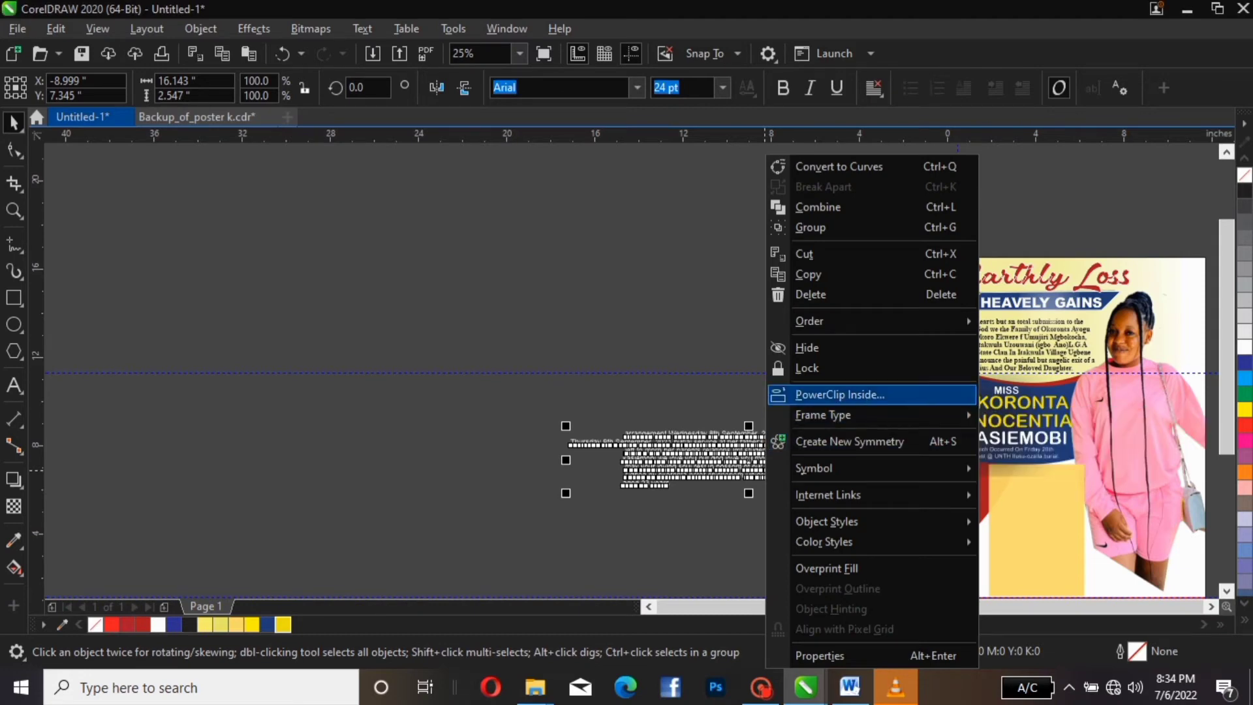
{"action": "left_click", "coordinate": [834, 393]}
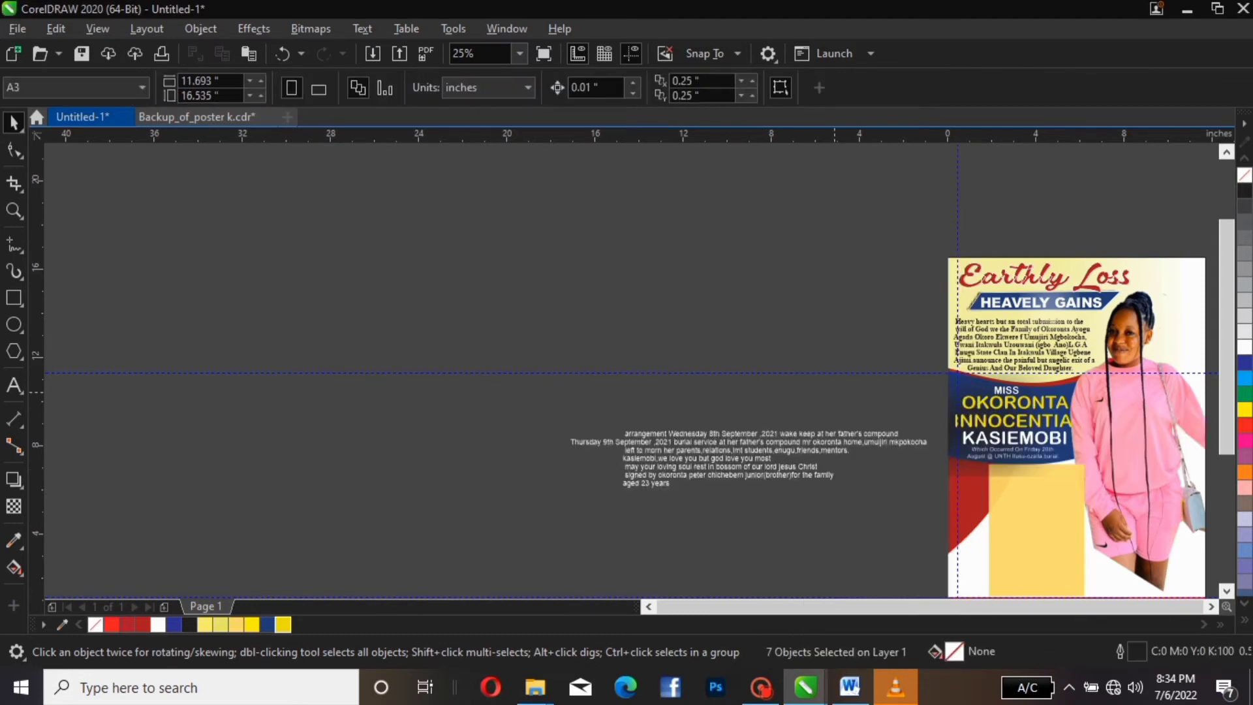
{"action": "left_click", "coordinate": [1169, 278]}
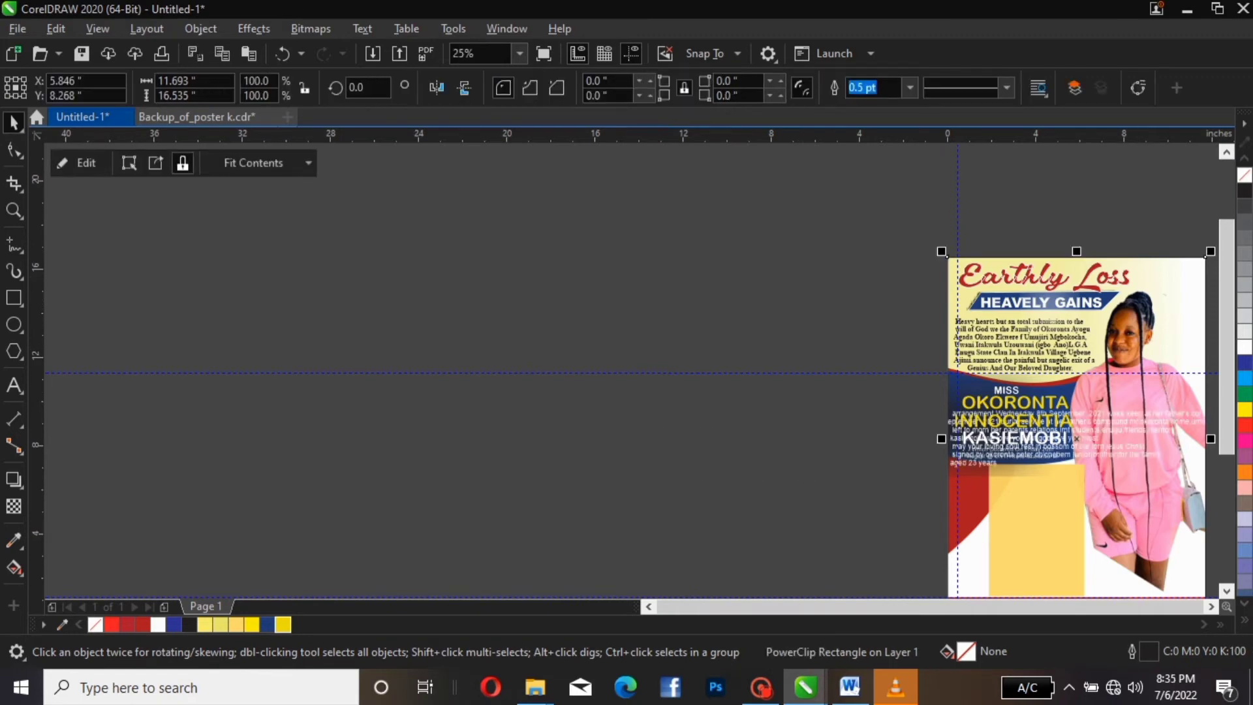
{"action": "left_click", "coordinate": [810, 221]}
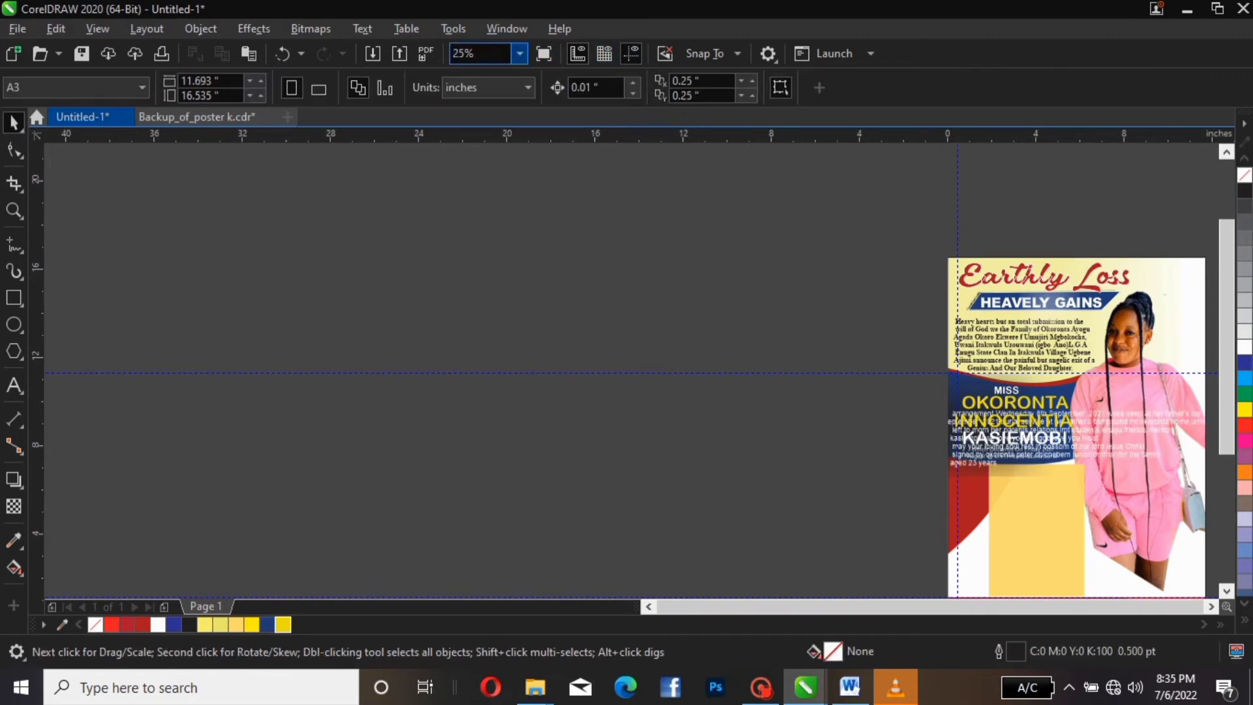
Zoom to page and open the poster frame's PowerClip contents for editing
{"action": "left_click", "coordinate": [520, 53]}
{"action": "left_click", "coordinate": [476, 84]}
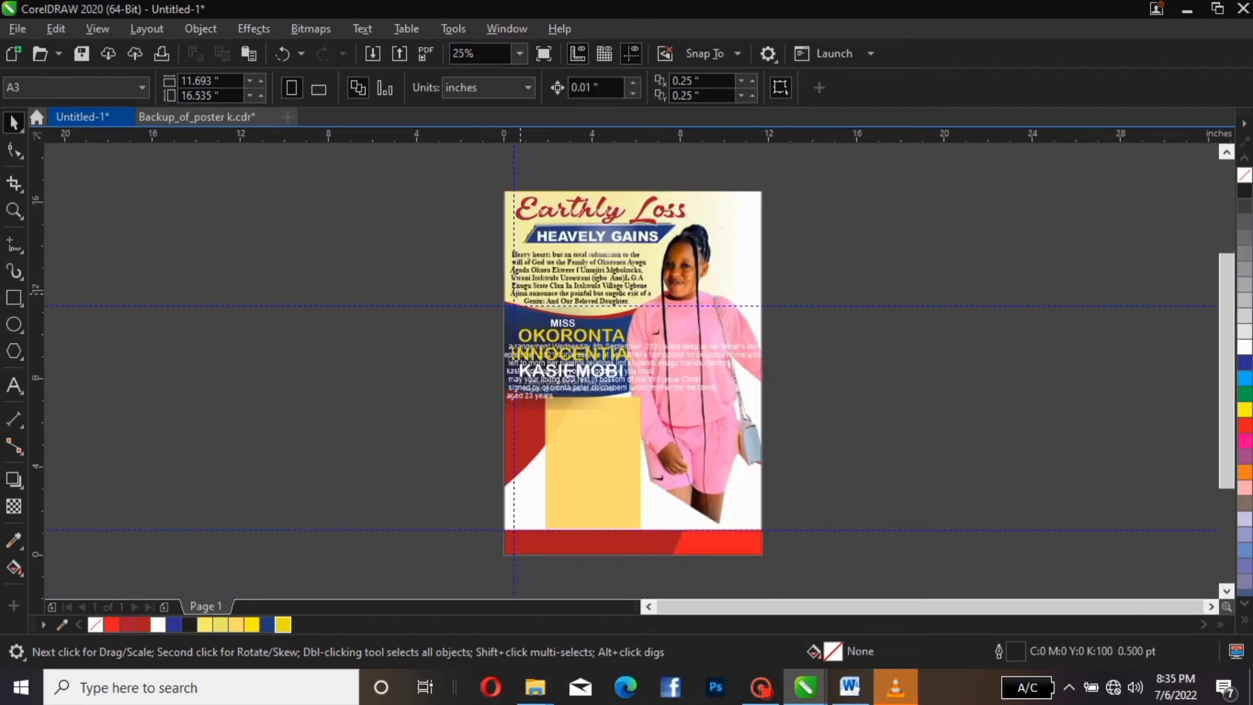
{"action": "left_click", "coordinate": [692, 266]}
{"action": "left_click", "coordinate": [79, 163]}
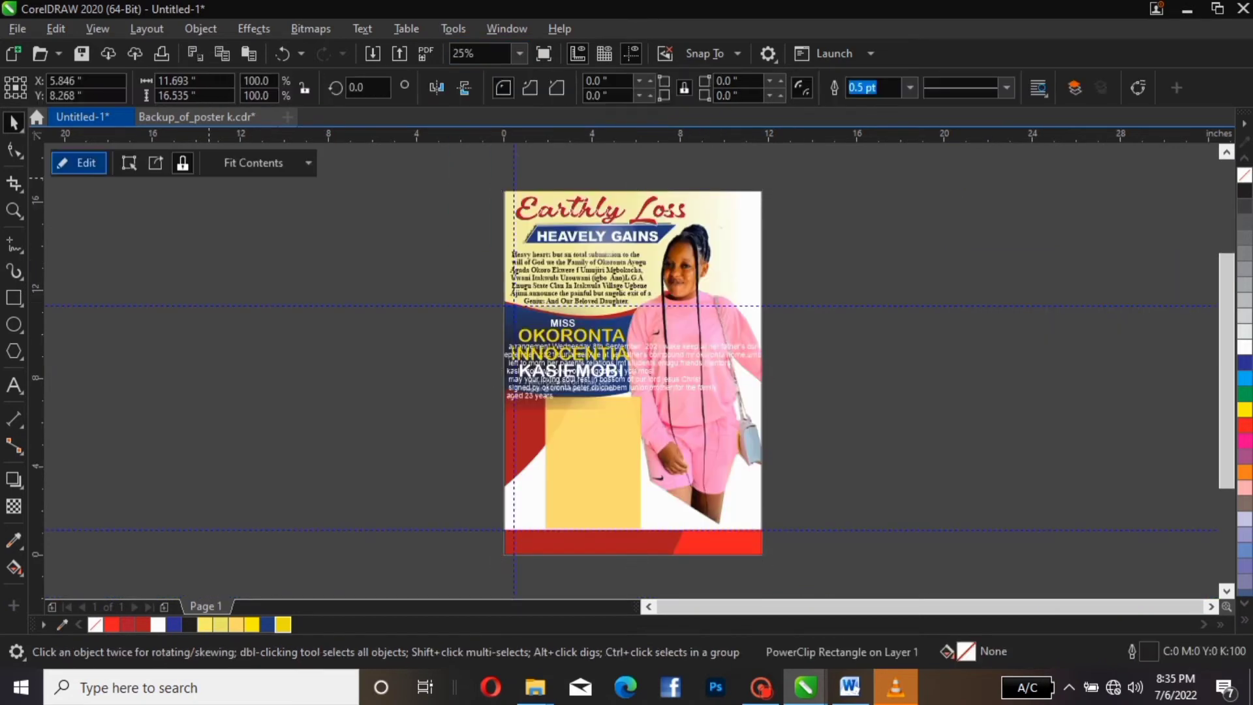
Move the arrangement text block off the page to the right
{"action": "left_click", "coordinate": [513, 364]}
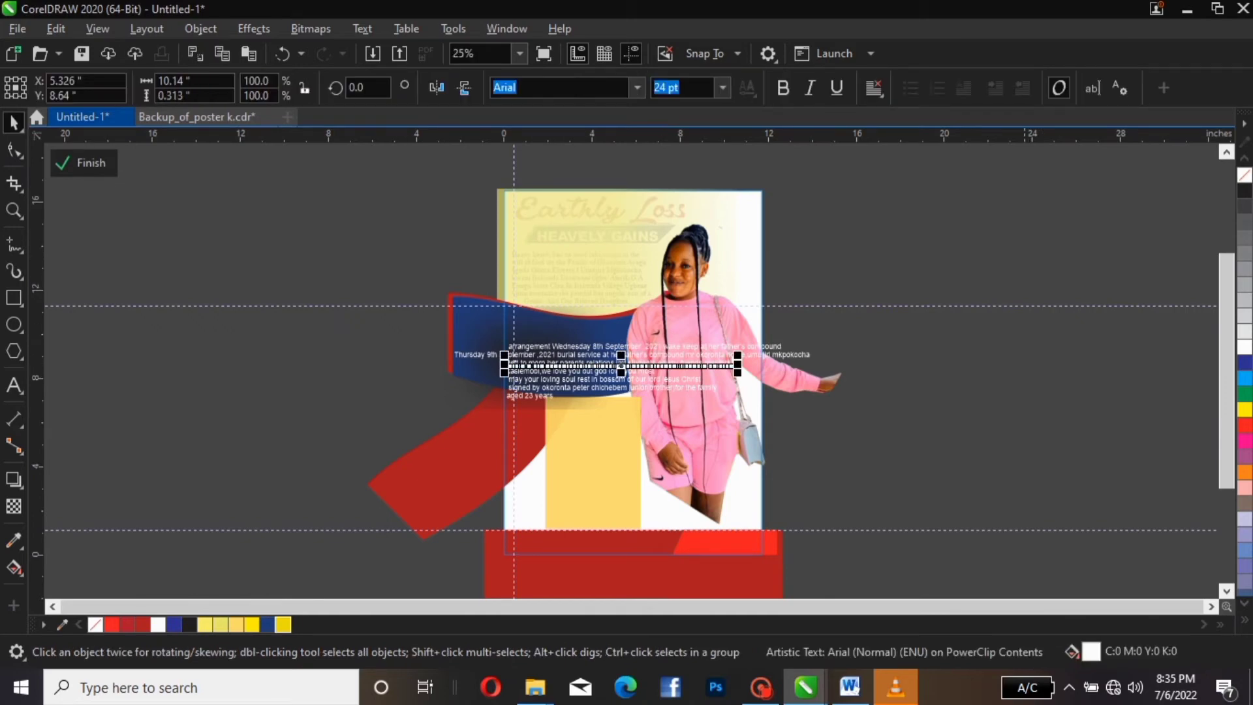
{"action": "left_click_drag", "start_coordinate": [1020, 303], "coordinate": [450, 456]}
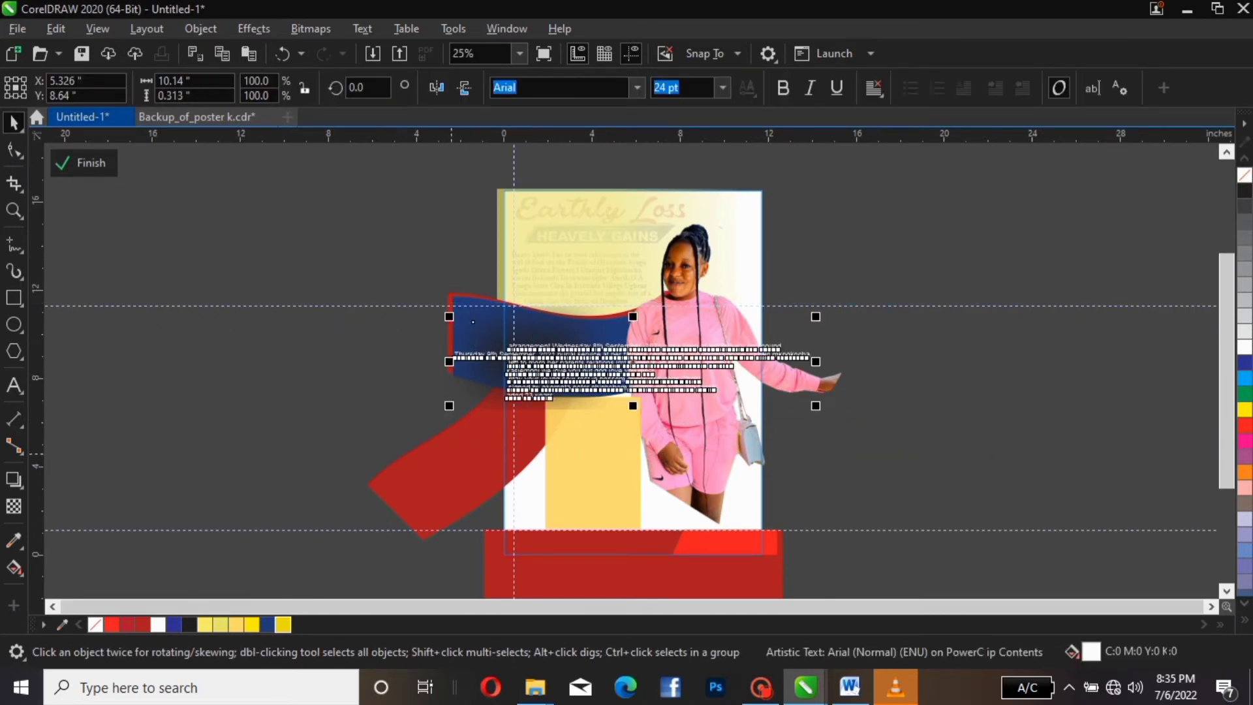
{"action": "left_click_drag", "start_coordinate": [562, 366], "coordinate": [892, 367]}
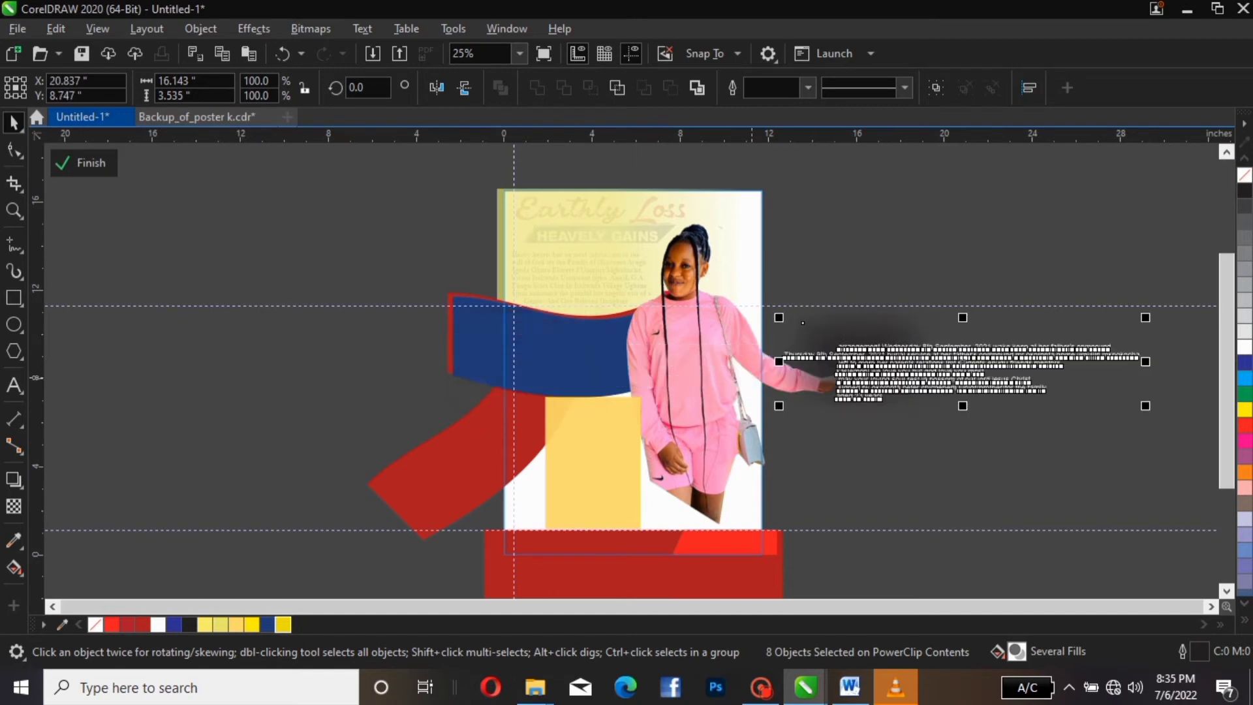
{"action": "left_click", "coordinate": [876, 266]}
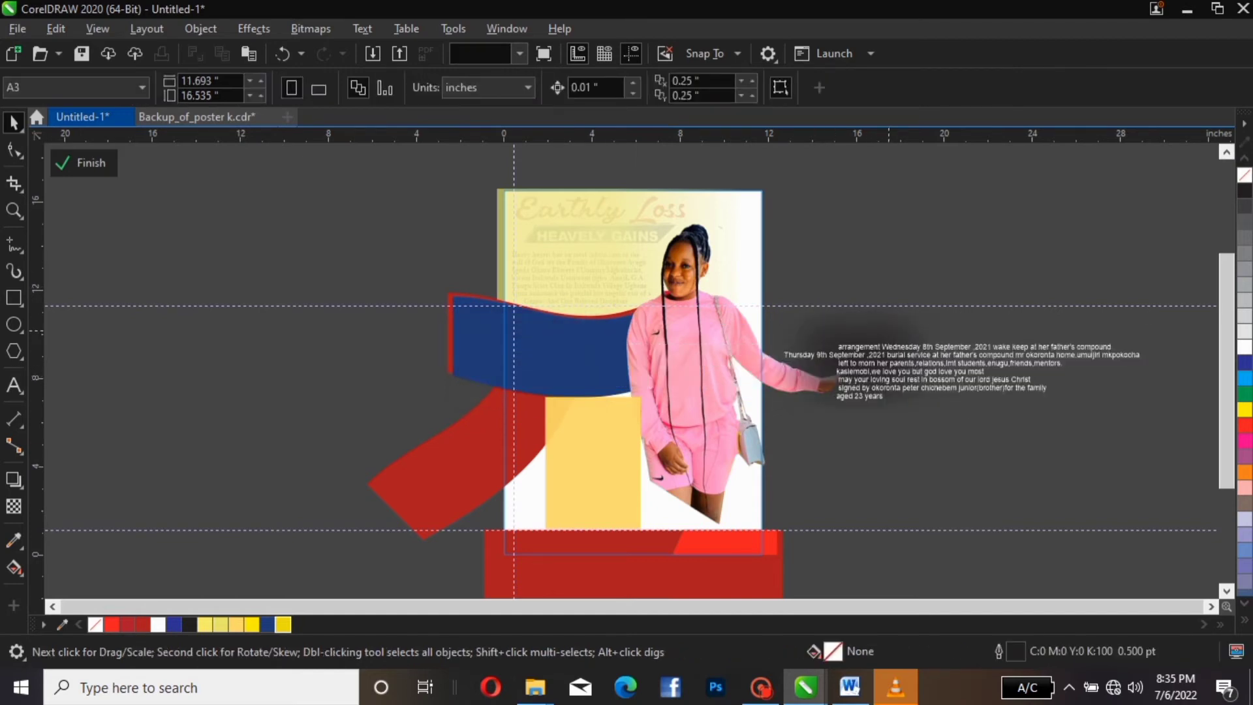
Place the shading rectangle on the blue ribbon and group them together
{"action": "left_click", "coordinate": [889, 331]}
{"action": "left_click_drag", "start_coordinate": [889, 331], "coordinate": [554, 342]}
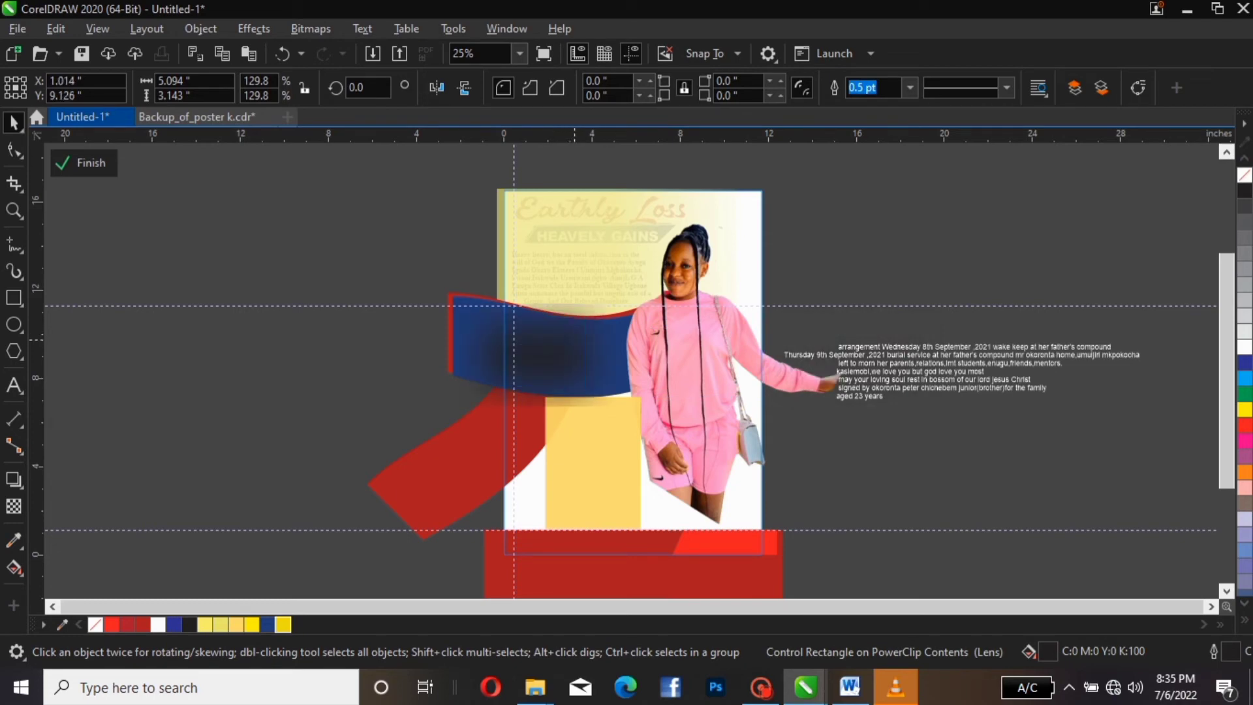
{"action": "left_click_drag", "start_coordinate": [282, 195], "coordinate": [697, 429]}
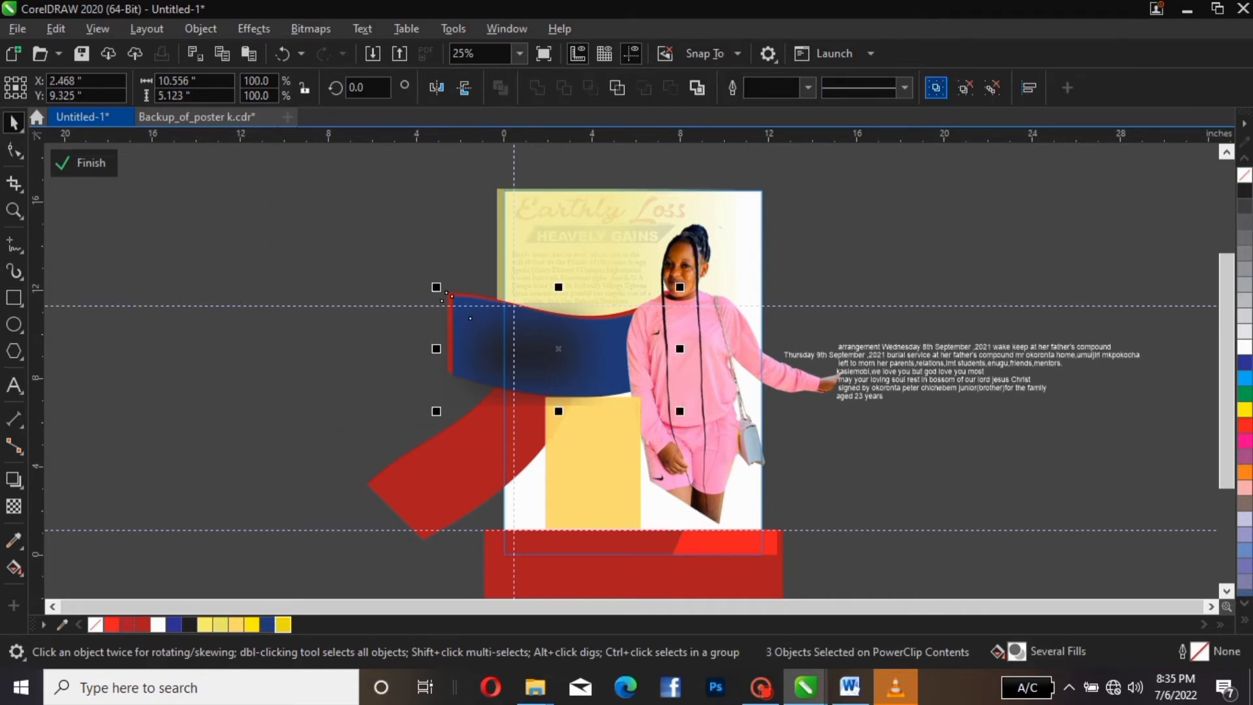
{"action": "left_click", "coordinate": [935, 87]}
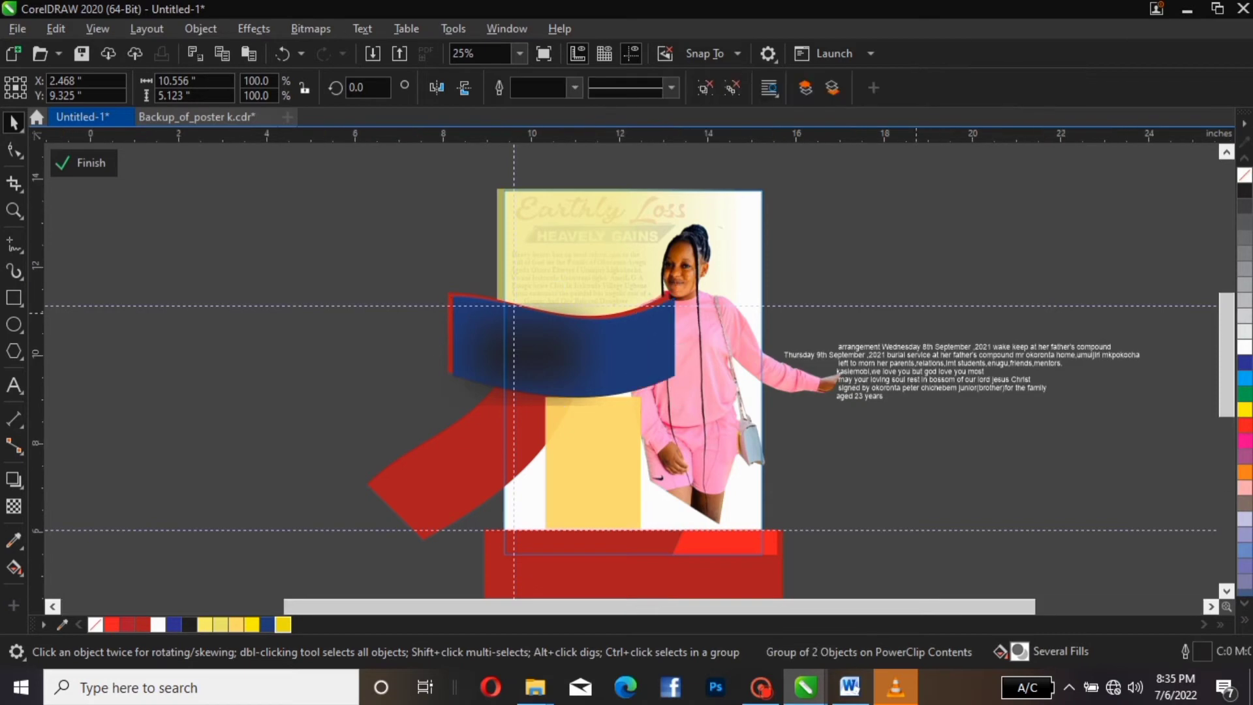
{"action": "scroll", "coordinate": [916, 312], "scroll_direction": "up", "scroll_amount": 2}
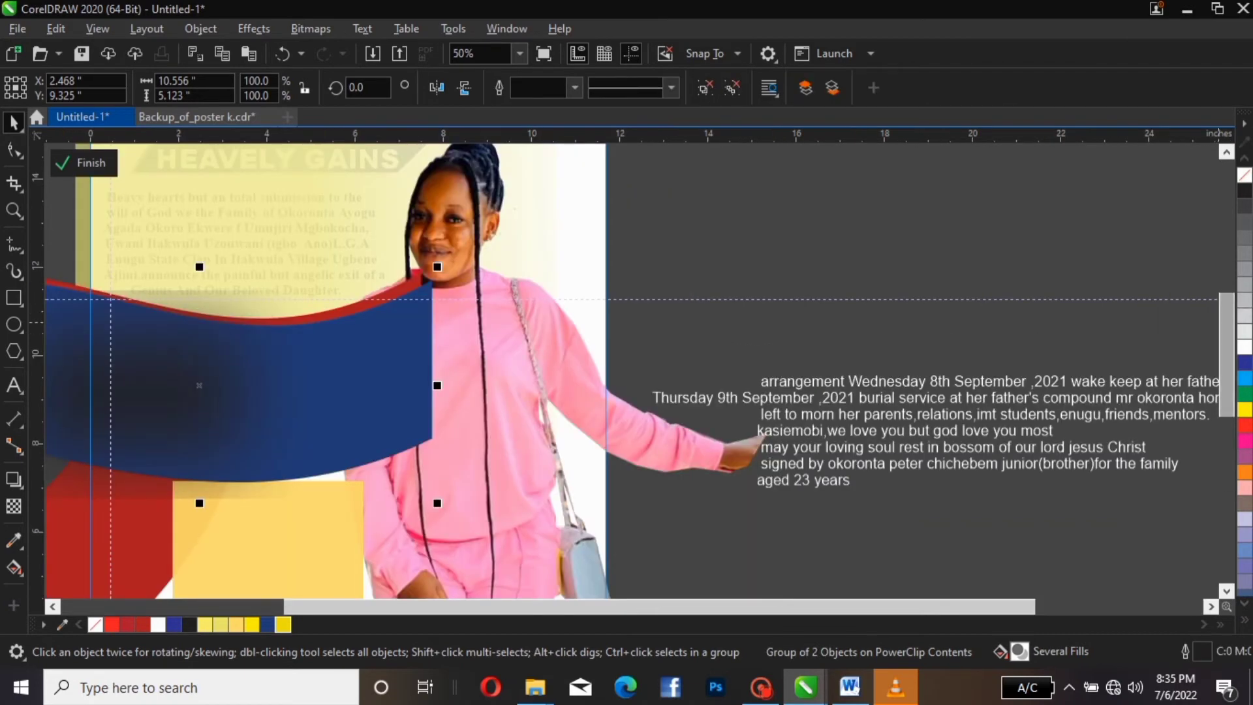
{"action": "scroll", "coordinate": [631, 368], "scroll_direction": "down", "scroll_amount": 2}
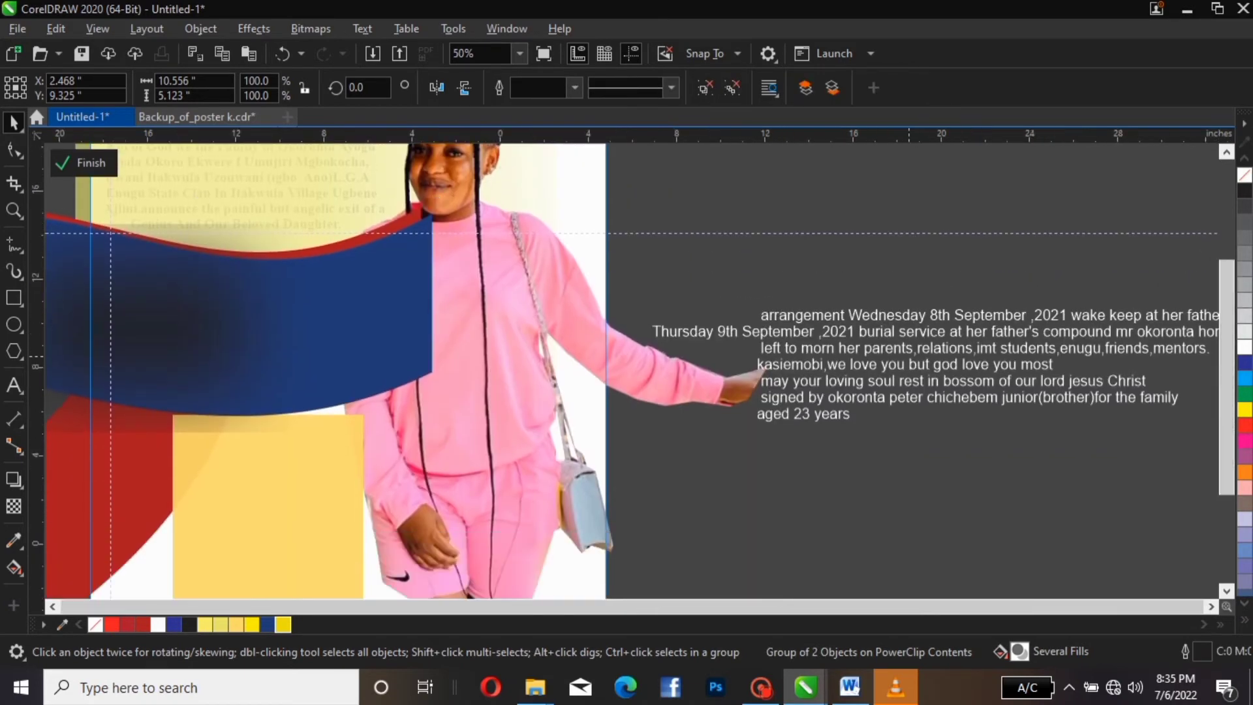
{"action": "scroll", "coordinate": [905, 349], "scroll_direction": "down", "scroll_amount": 2}
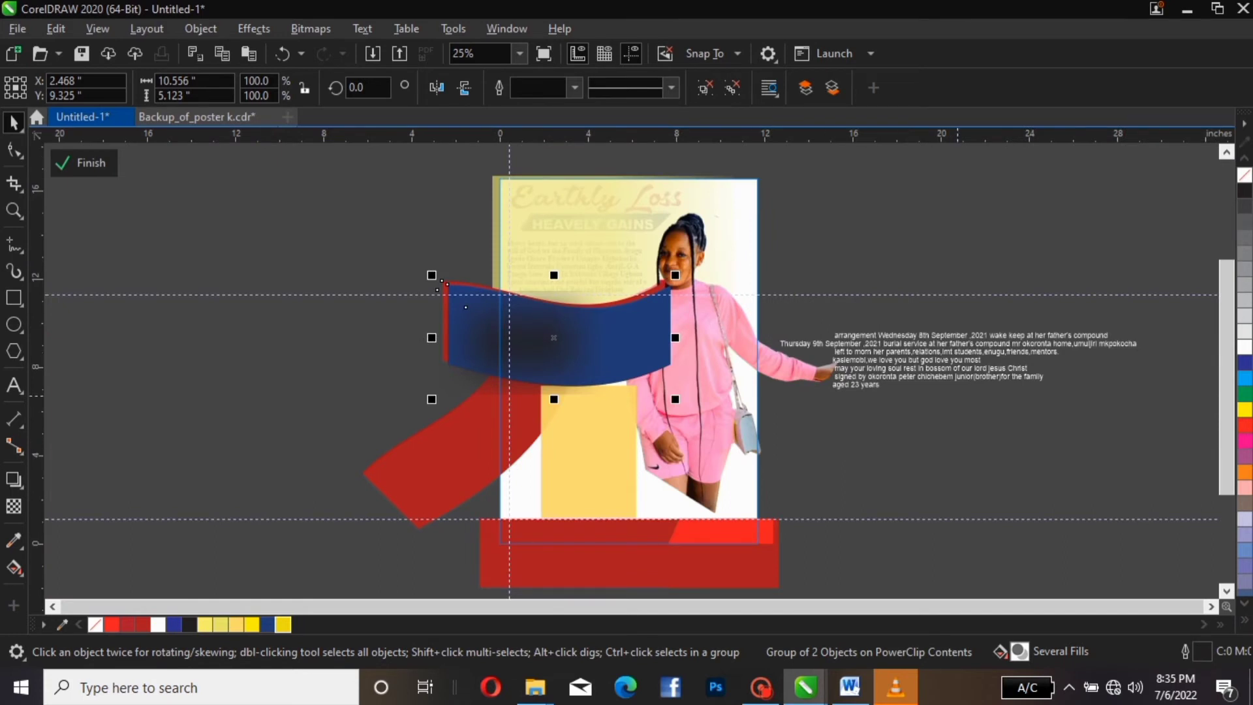
{"action": "left_click", "coordinate": [832, 397]}
Move the Wednesday arrangement line to the left of the poster
{"action": "left_click", "coordinate": [894, 338]}
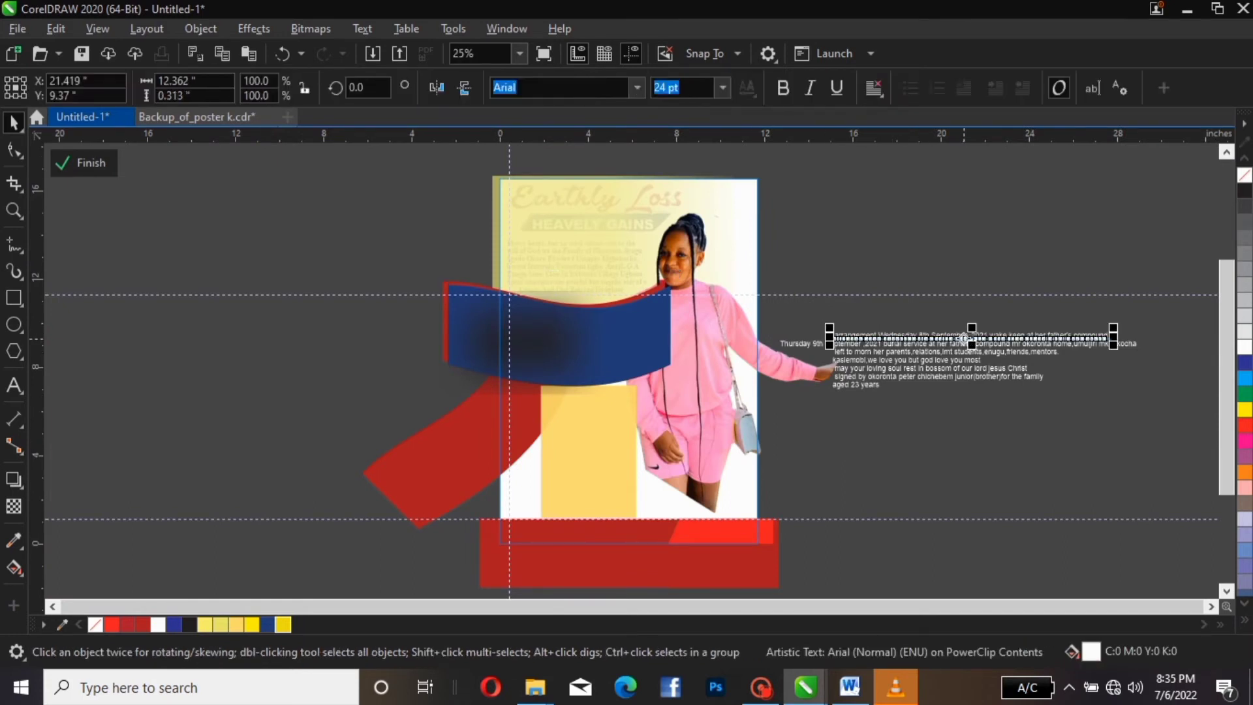
{"action": "left_click_drag", "start_coordinate": [970, 336], "coordinate": [381, 398]}
{"action": "scroll", "coordinate": [381, 397], "scroll_direction": "up", "scroll_amount": 2}
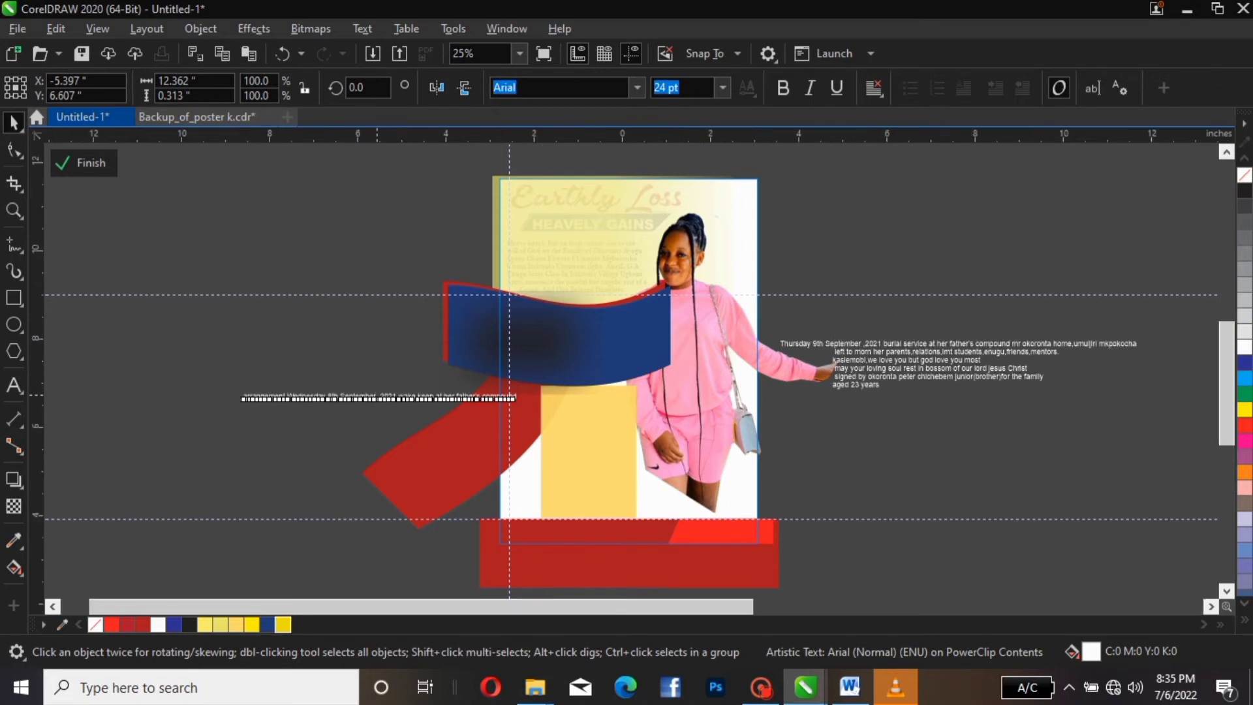
{"action": "scroll", "coordinate": [381, 397], "scroll_direction": "down", "scroll_amount": 2}
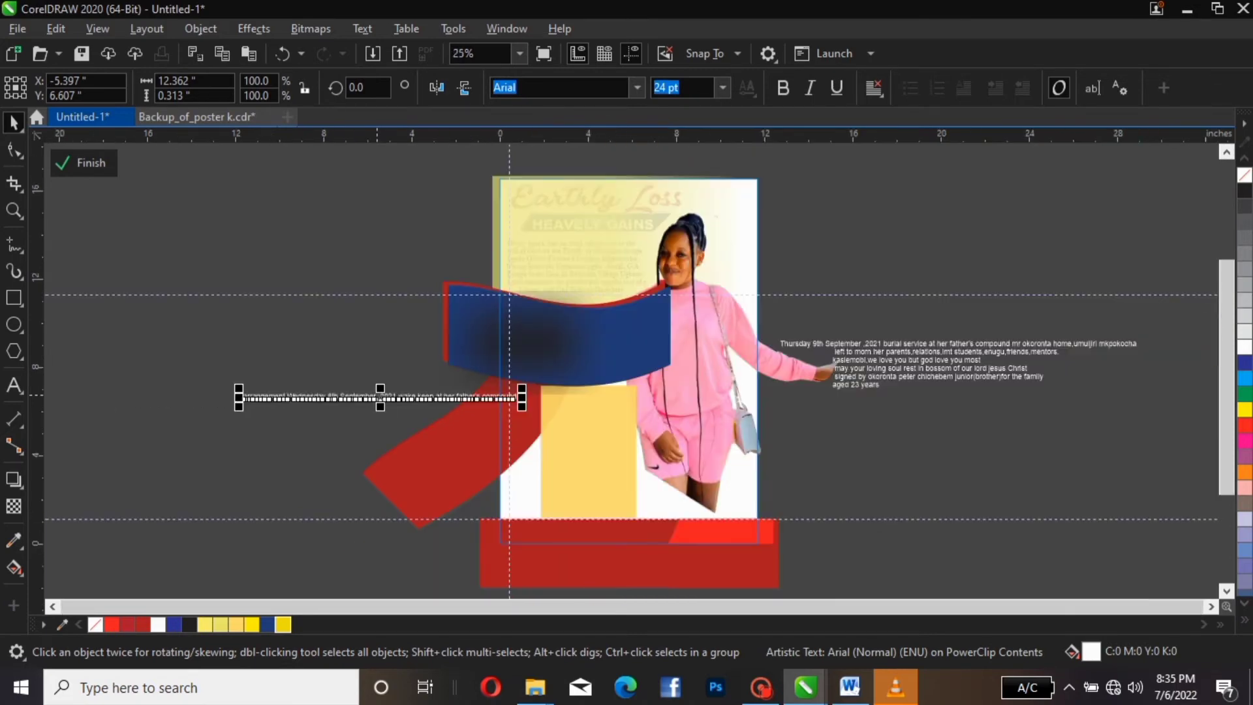
{"action": "left_click_drag", "start_coordinate": [761, 256], "coordinate": [803, 382]}
{"action": "key", "text": "ctrl+z"}
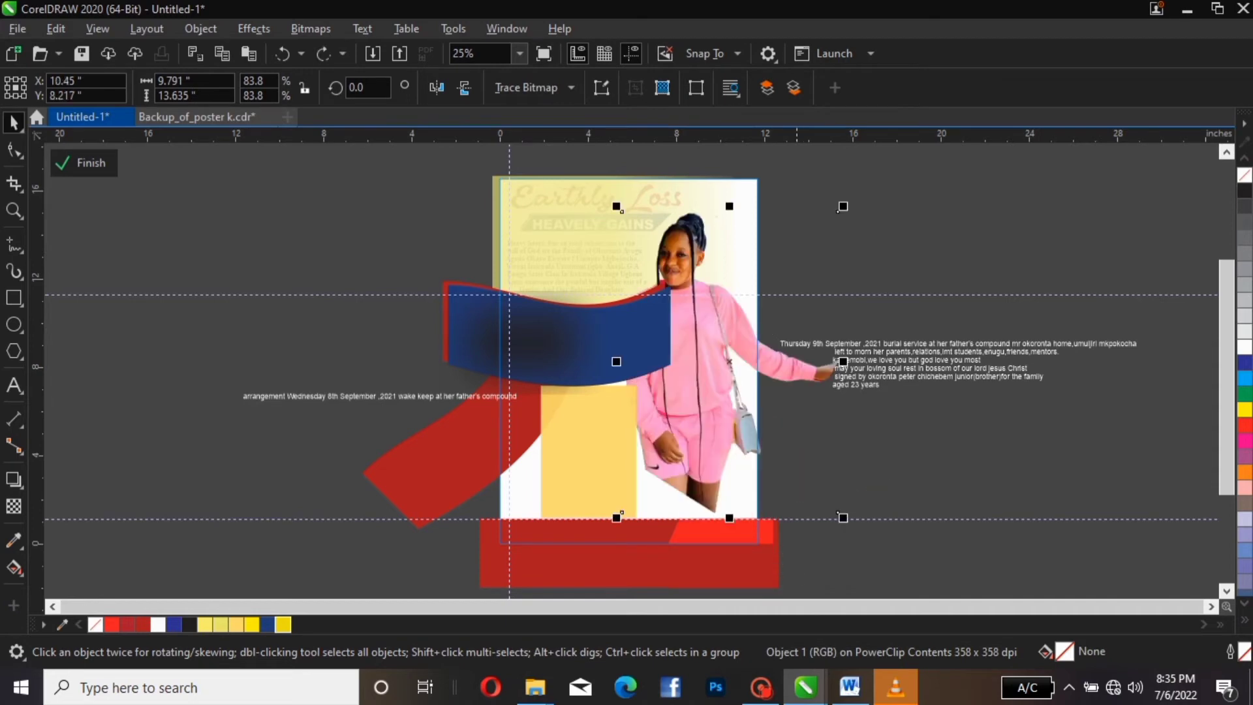
Shrink the remaining tribute text to about half width and move it left of the poster
{"action": "left_click_drag", "start_coordinate": [1173, 248], "coordinate": [758, 468]}
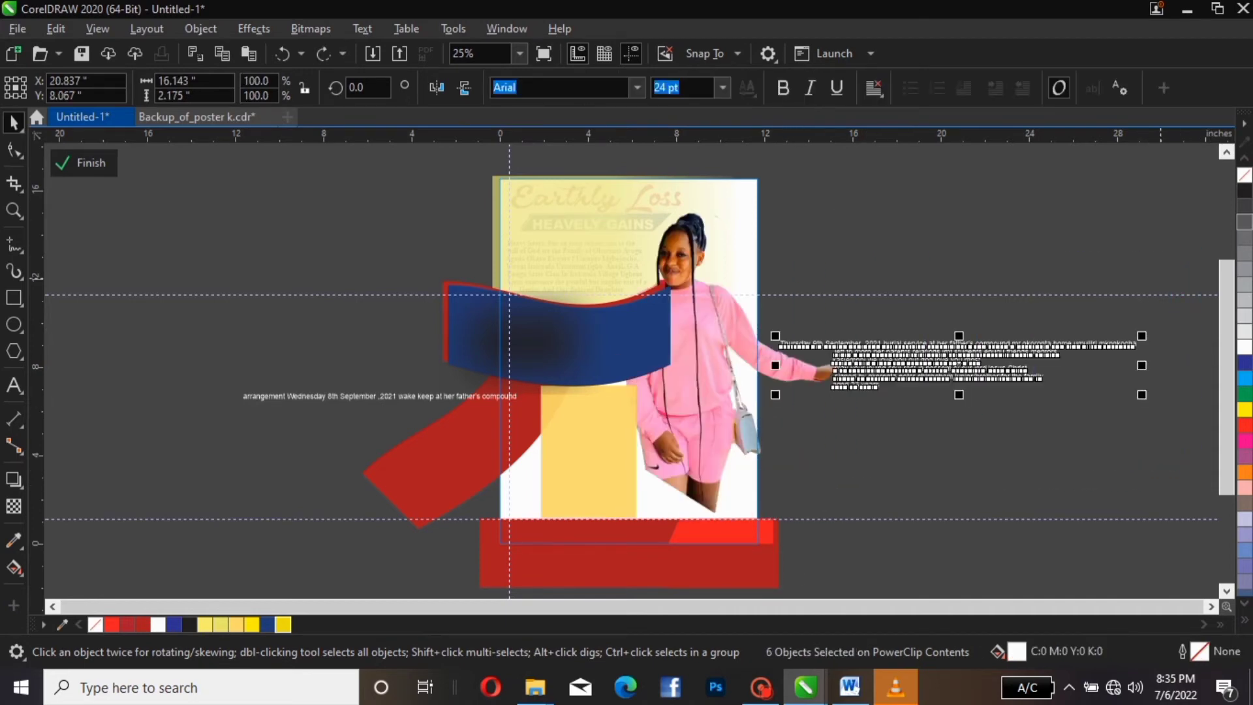
{"action": "left_click_drag", "start_coordinate": [1142, 335], "coordinate": [984, 357]}
{"action": "left_click_drag", "start_coordinate": [902, 370], "coordinate": [333, 431]}
{"action": "scroll", "coordinate": [666, 279], "scroll_direction": "up", "scroll_amount": 1}
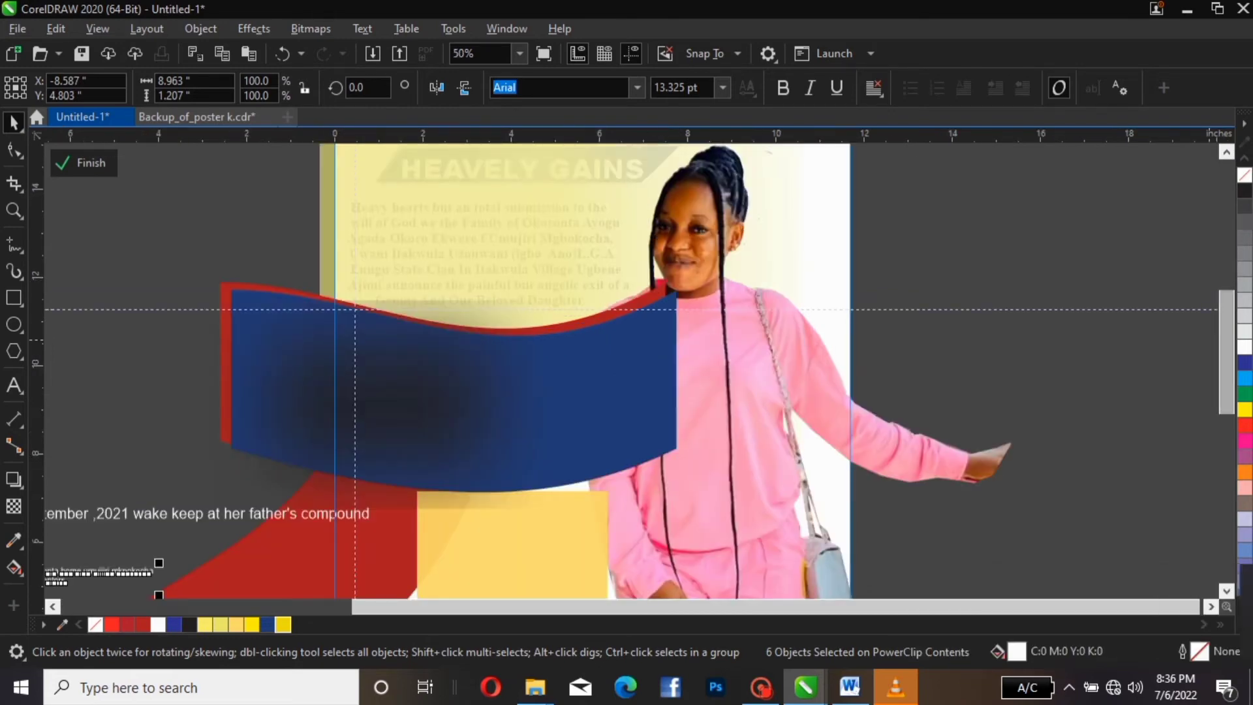
{"action": "scroll", "coordinate": [587, 365], "scroll_direction": "down", "scroll_amount": 3}
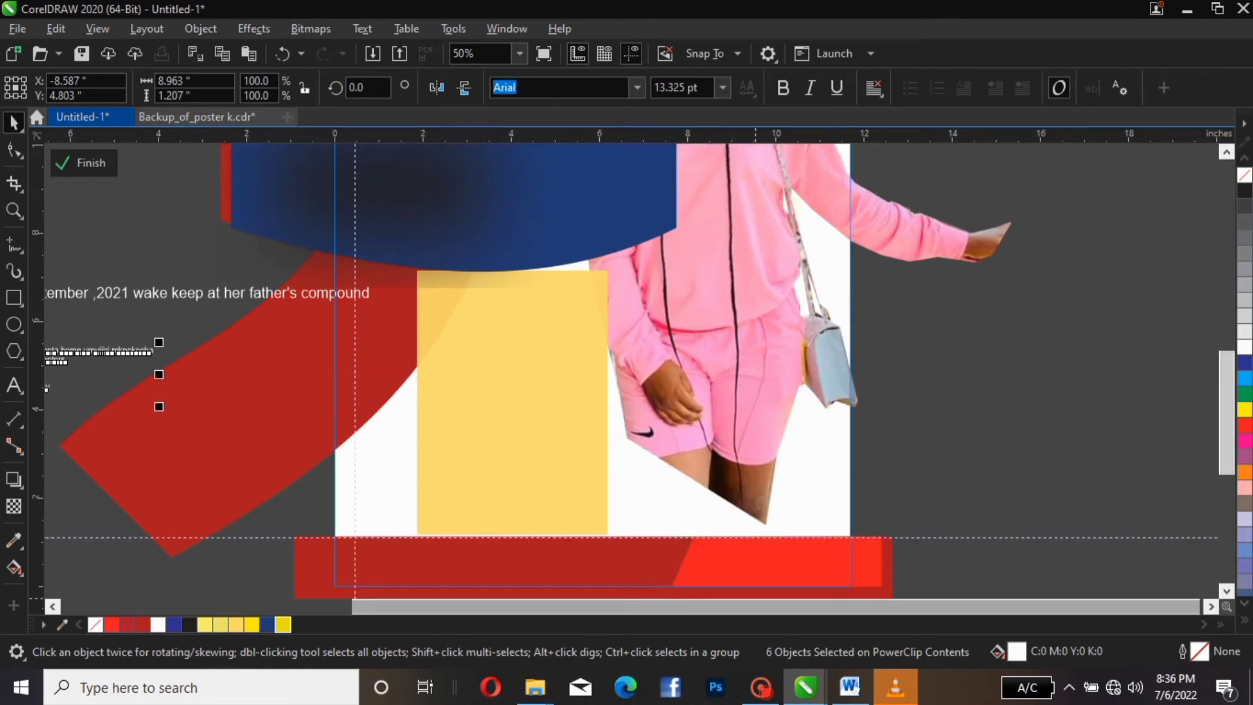
{"action": "left_click_drag", "start_coordinate": [755, 607], "coordinate": [554, 607]}
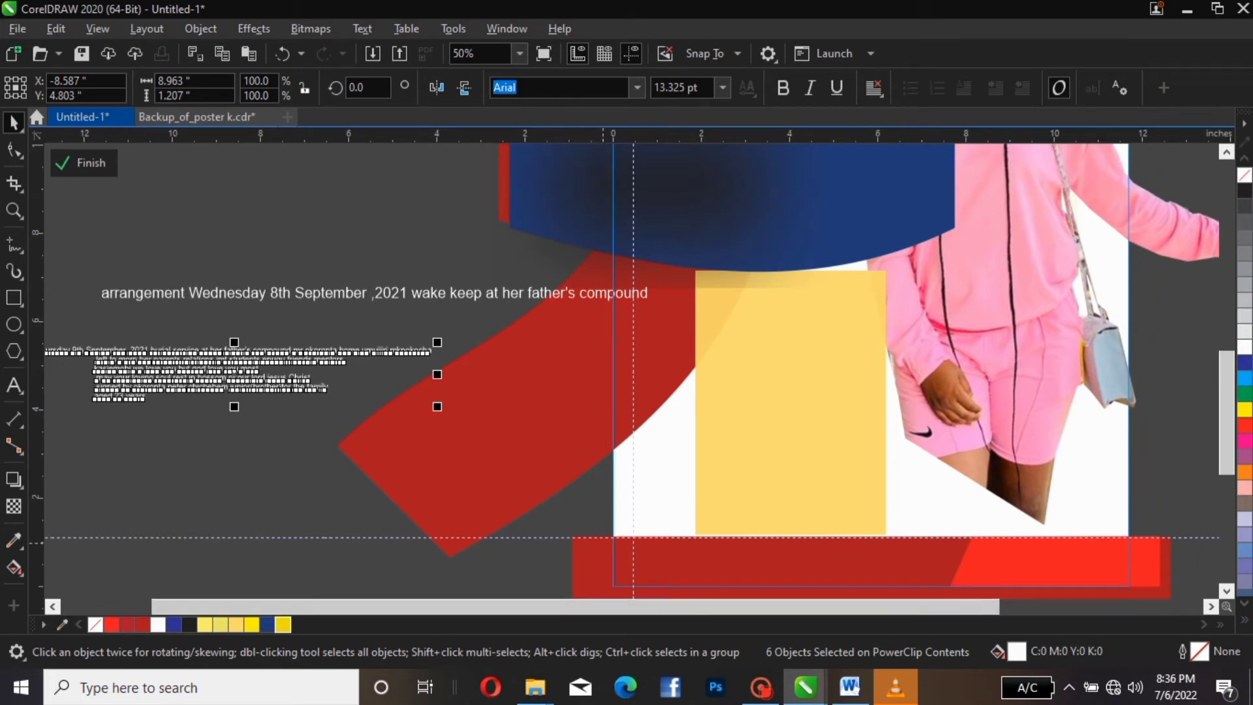
Enlarge the yellow panel up and right, and bring the pink-outfit photo to the front
{"action": "left_click", "coordinate": [873, 320]}
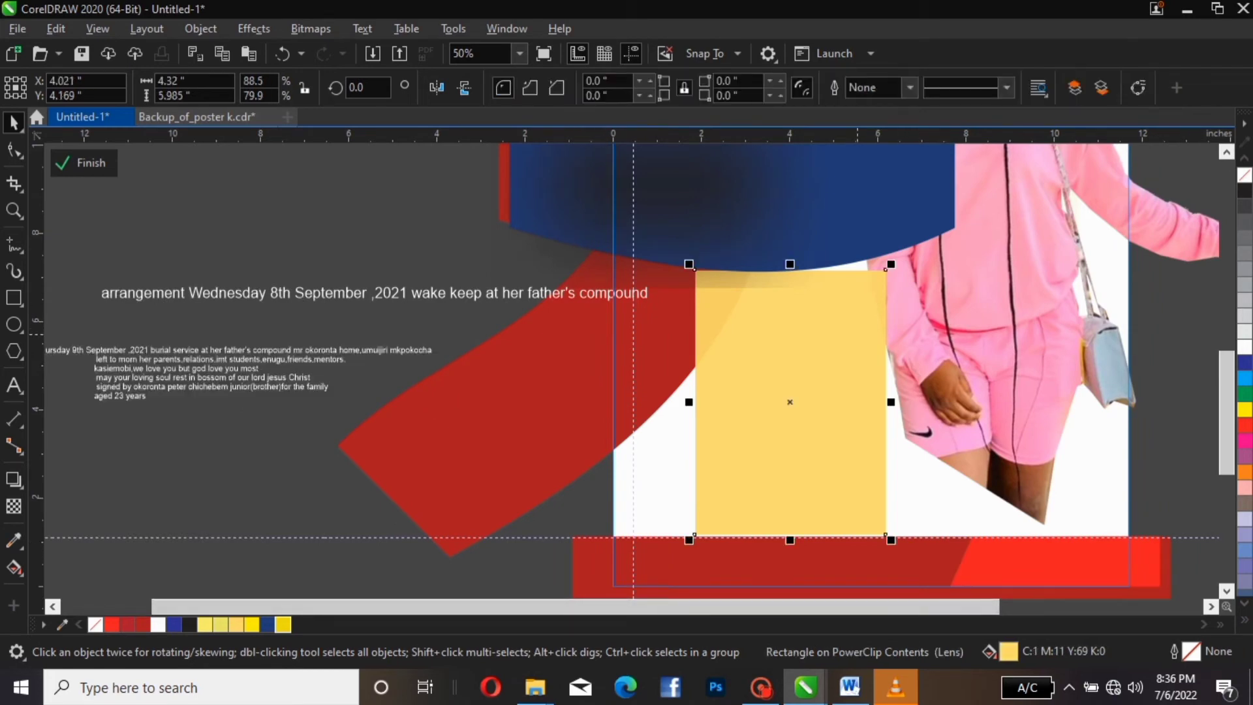
{"action": "left_click_drag", "start_coordinate": [891, 264], "coordinate": [946, 244]}
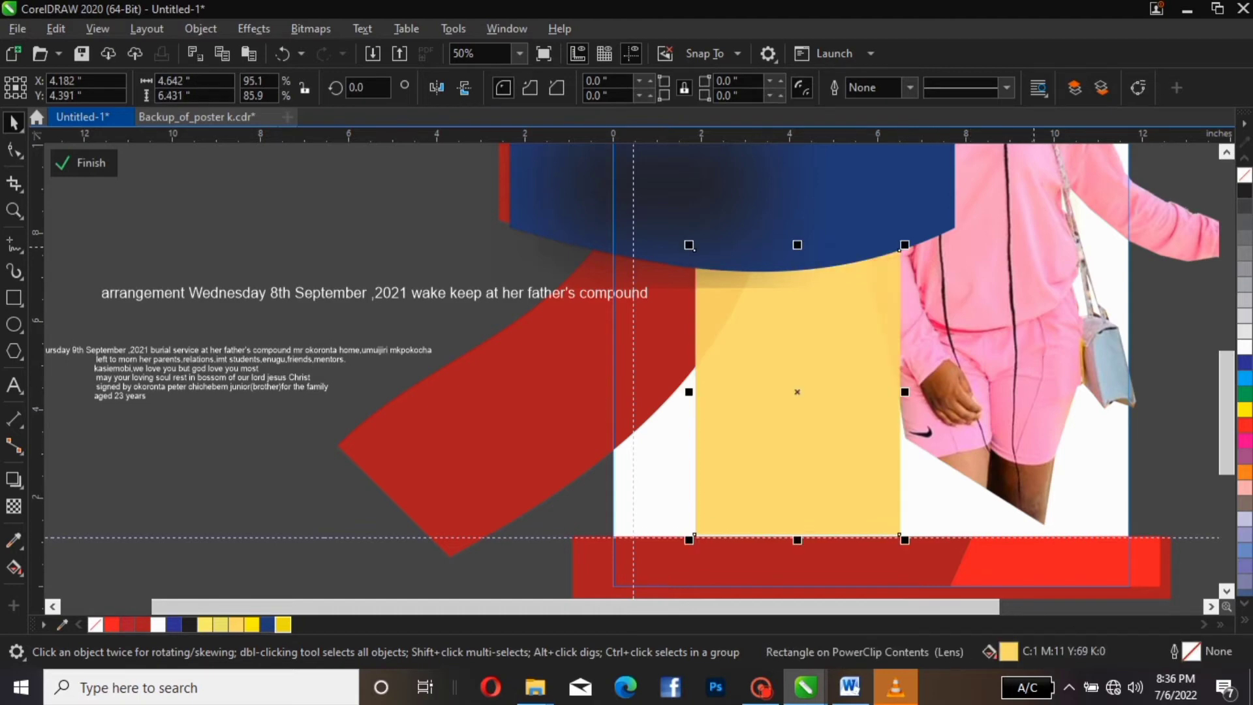
{"action": "left_click", "coordinate": [1037, 247]}
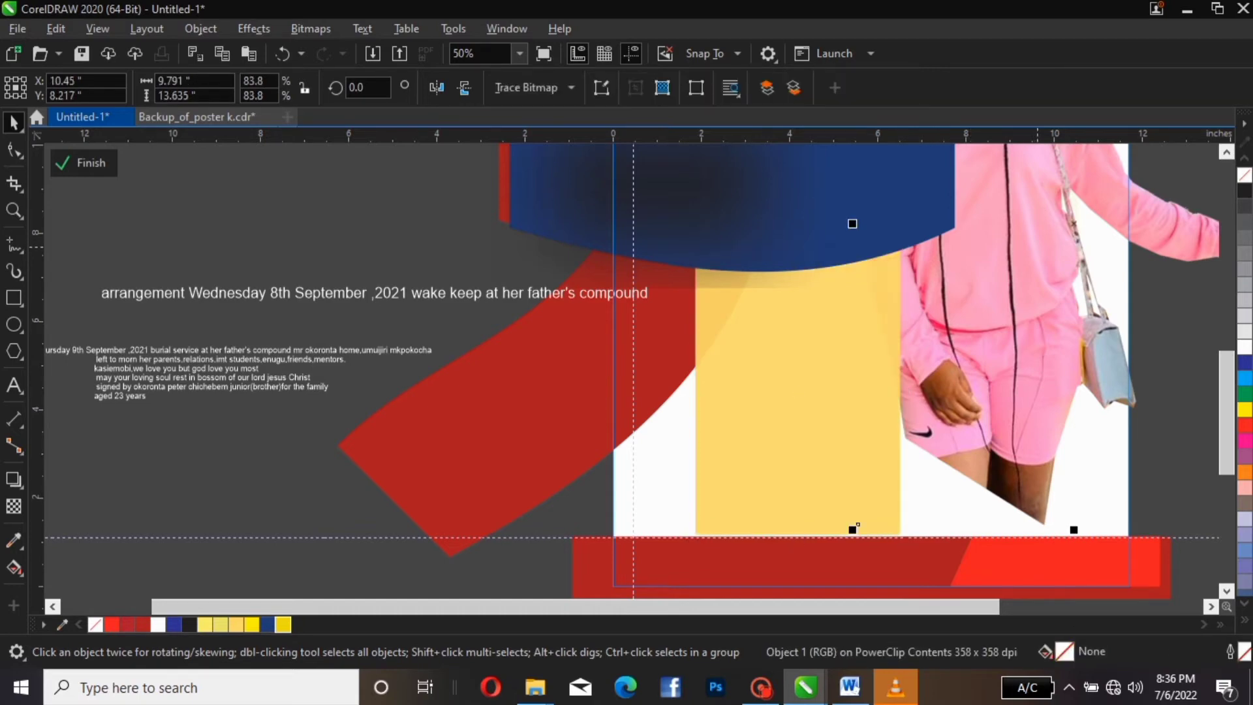
{"action": "key", "text": "shift+Page_Up"}
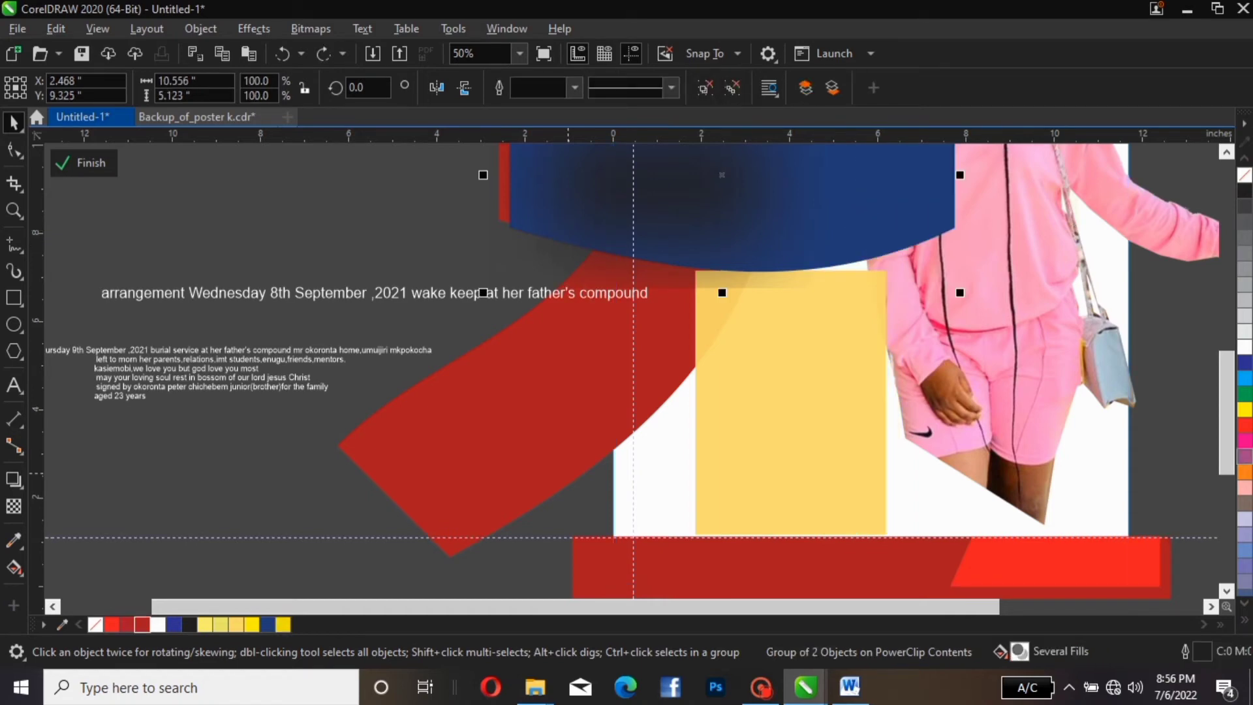
{"action": "left_click", "coordinate": [227, 297]}
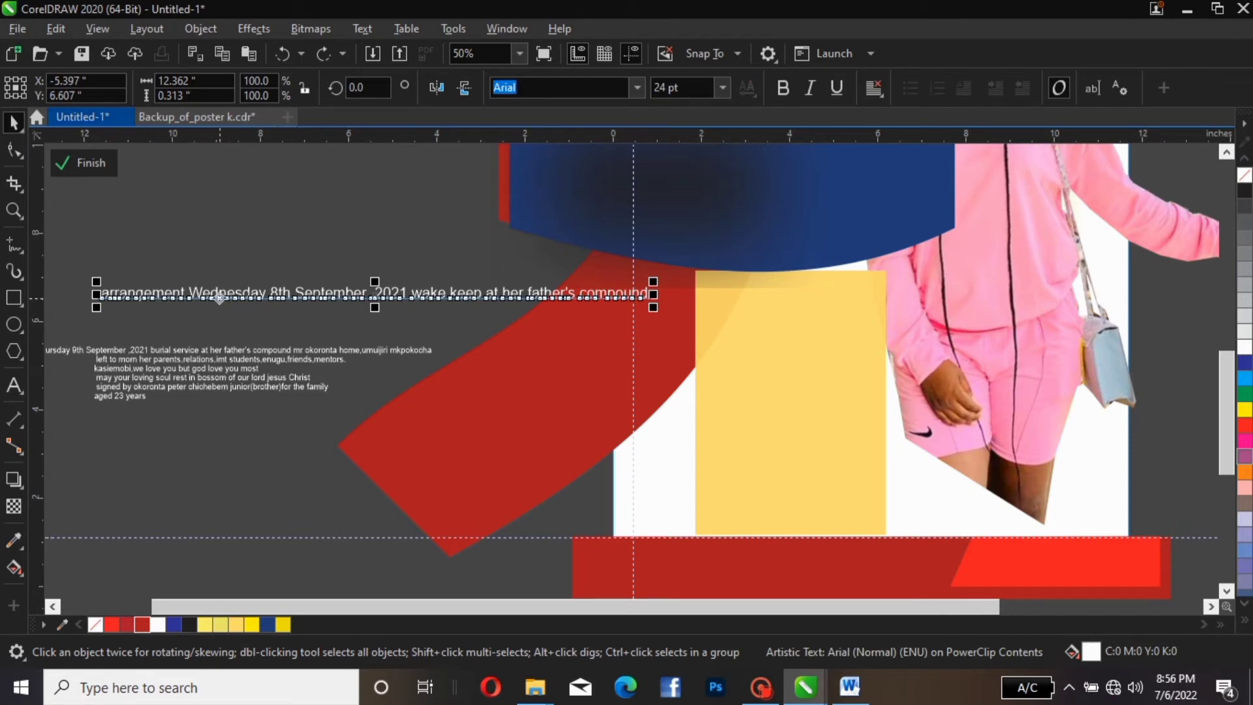
Split 'arrangement' off the Wednesday line and move it onto the yellow panel
{"action": "double_click", "coordinate": [200, 294]}
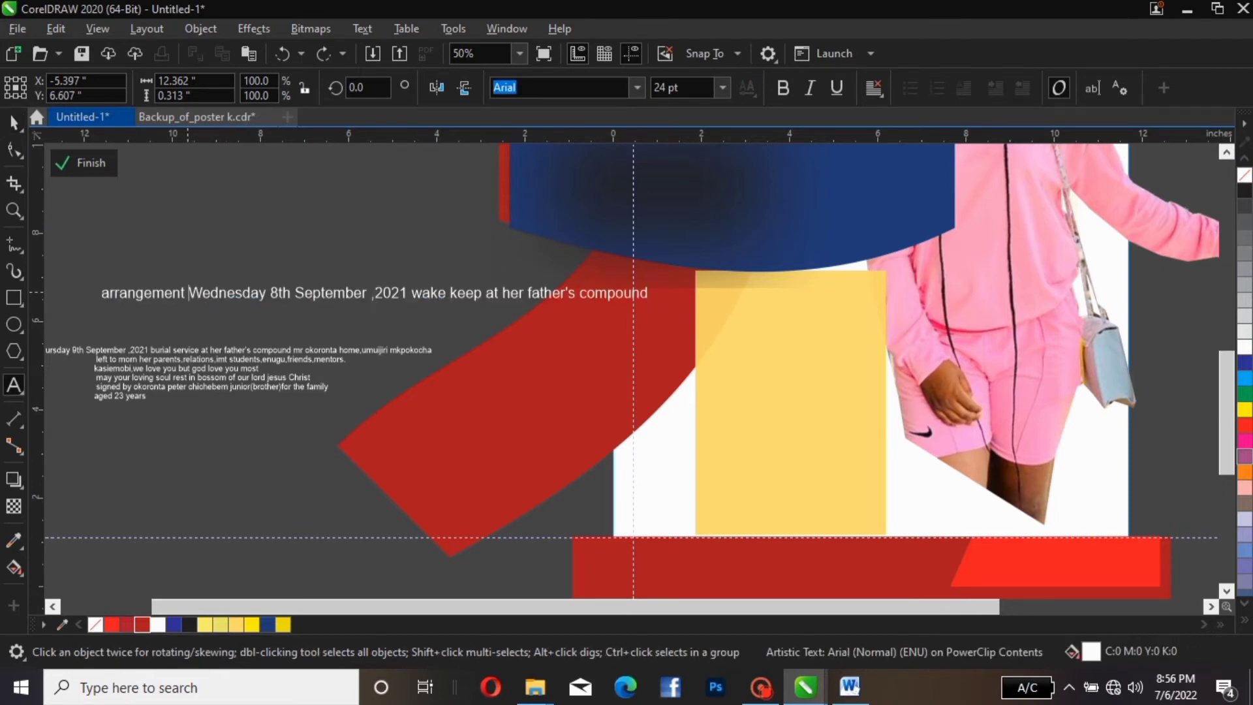
{"action": "key", "text": "Left"}
{"action": "key", "text": "Return"}
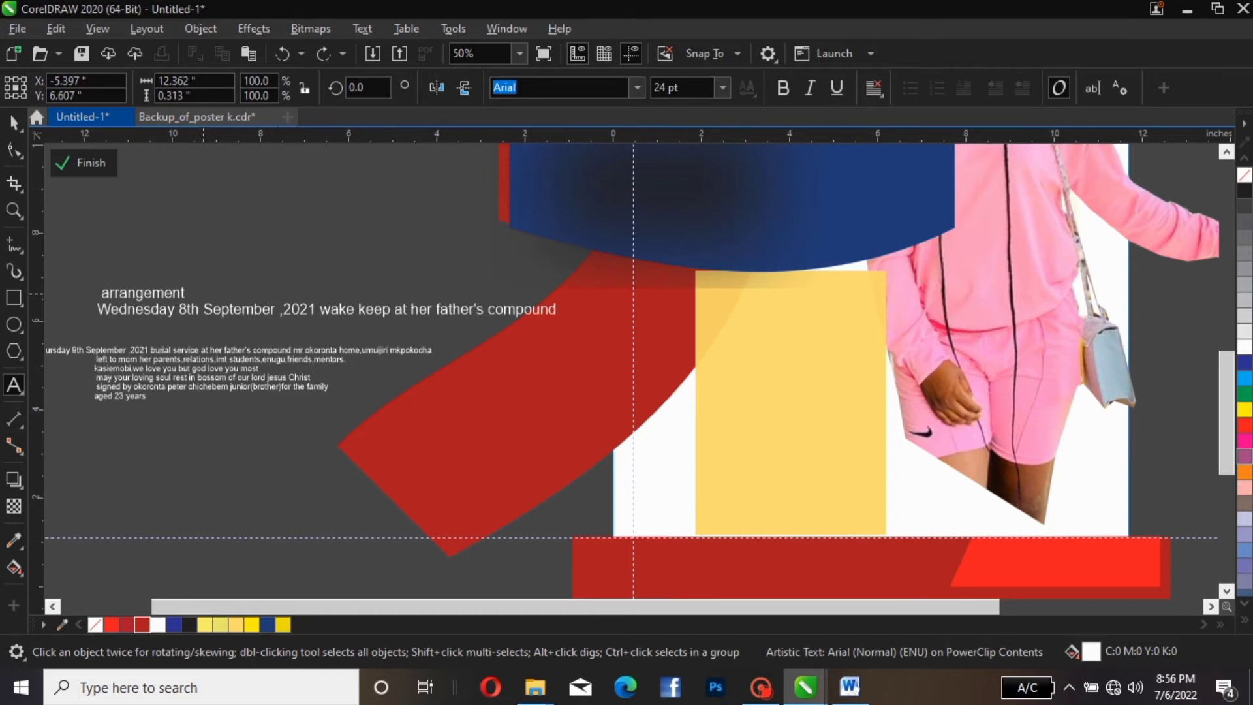
{"action": "left_click", "coordinate": [13, 122]}
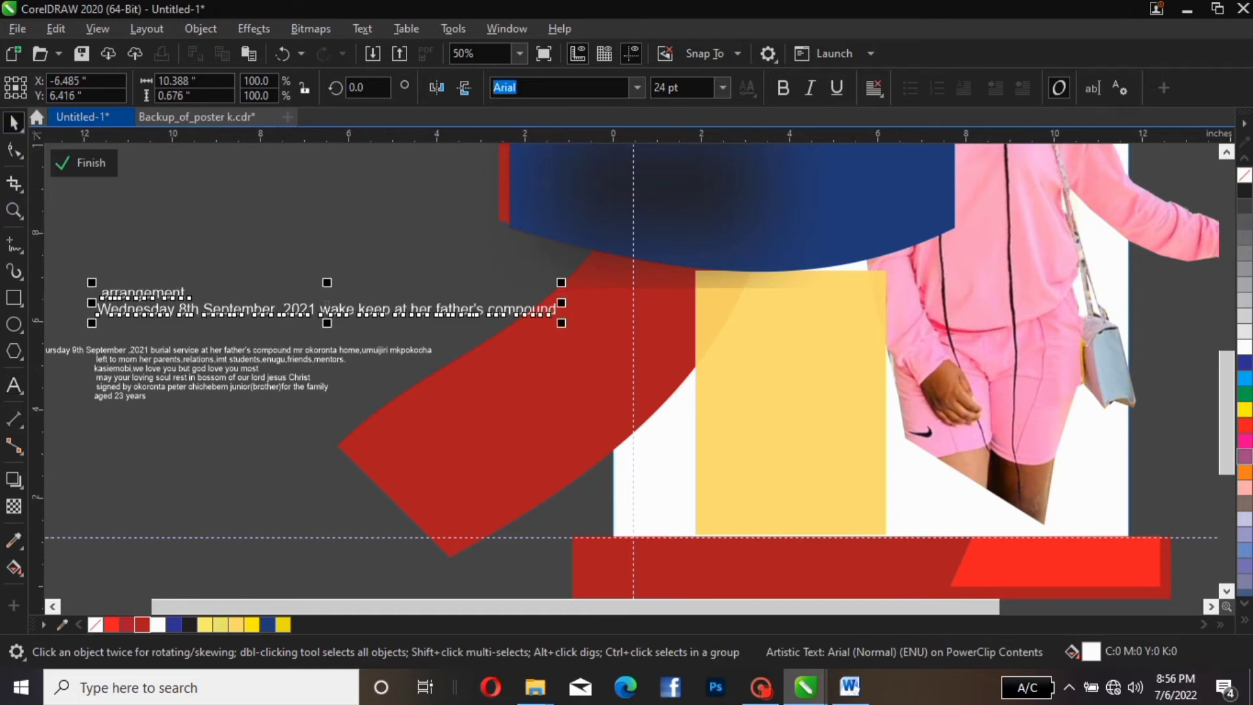
{"action": "key", "text": "ctrl+k"}
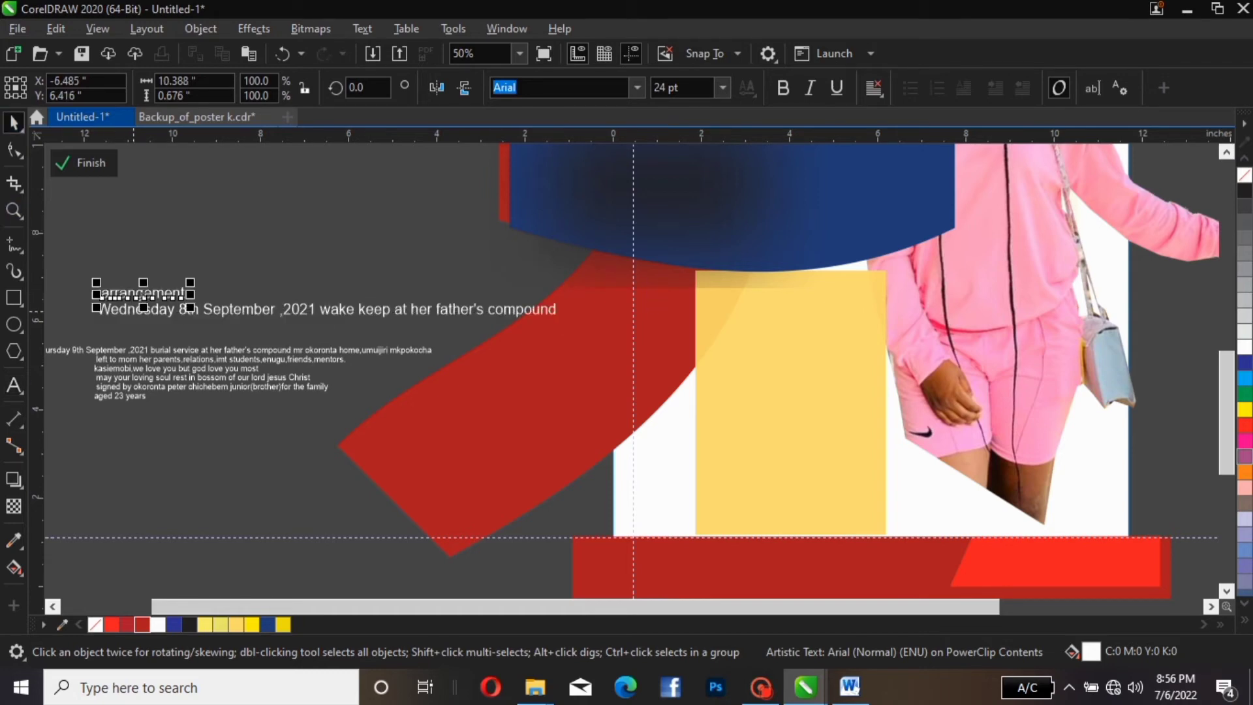
{"action": "left_click_drag", "start_coordinate": [140, 294], "coordinate": [809, 297]}
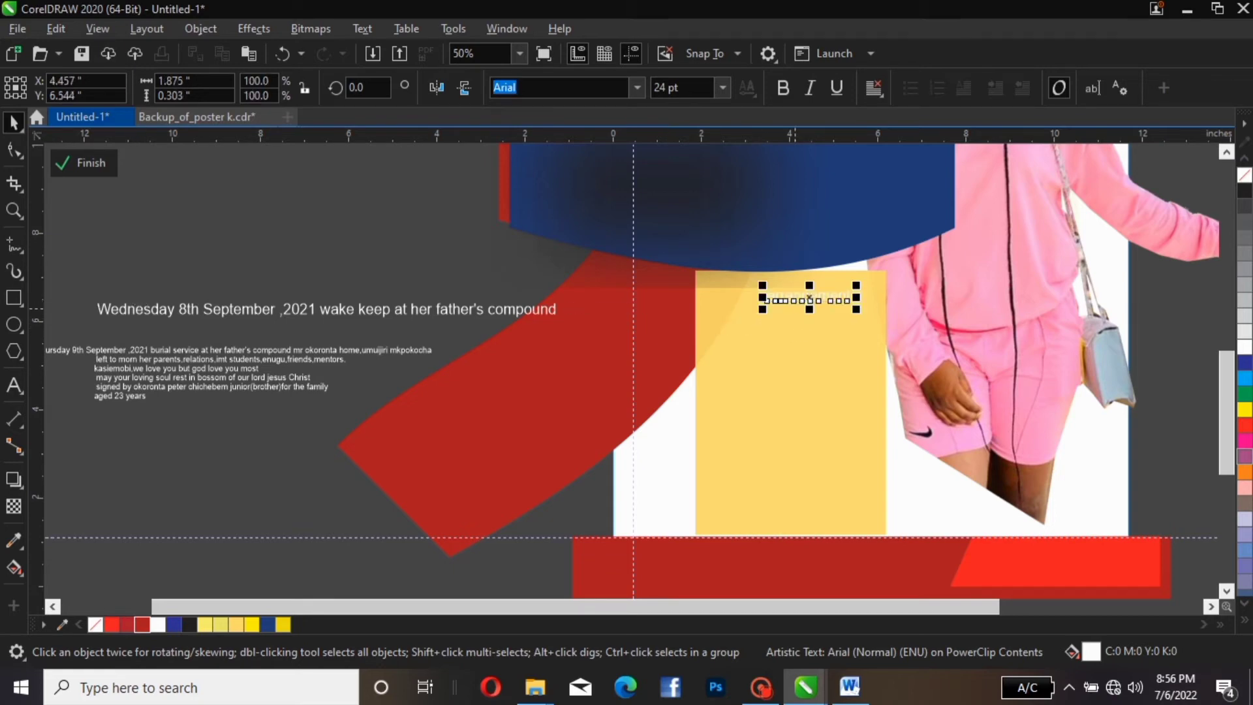
Colour 'arrangement' dark blue and prefix it with 'BURIAL'
{"action": "double_click", "coordinate": [772, 296]}
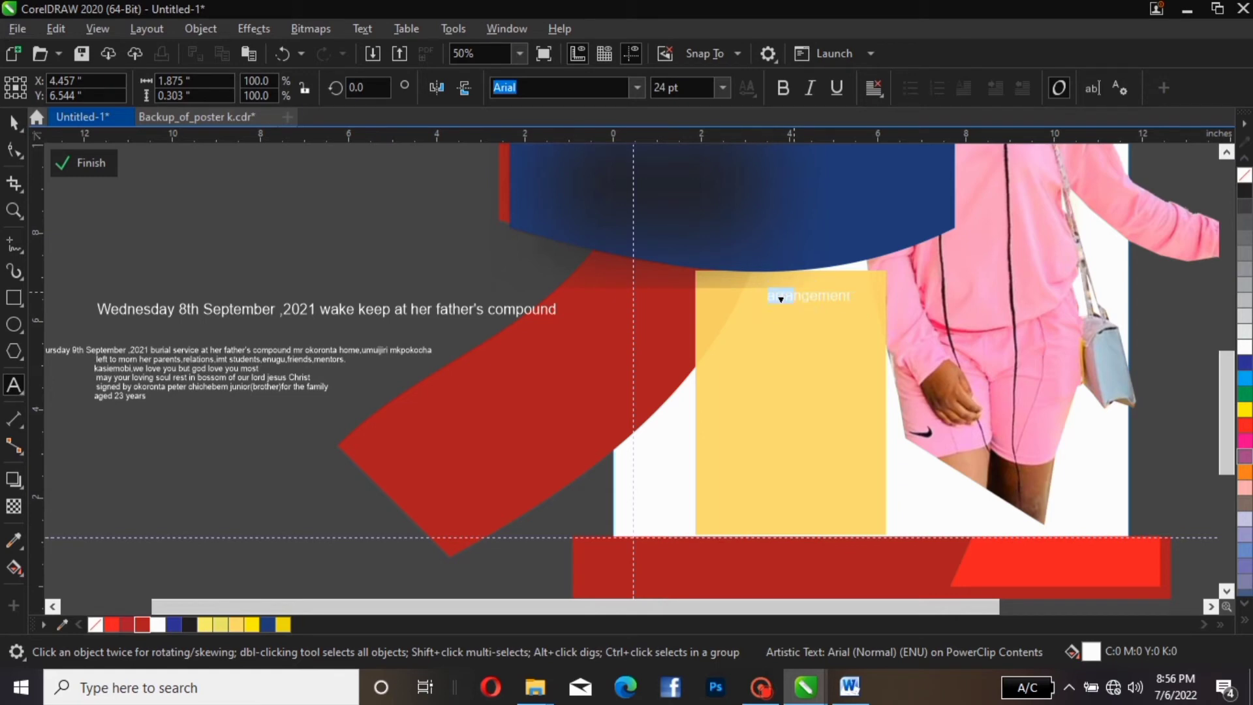
{"action": "double_click", "coordinate": [806, 297]}
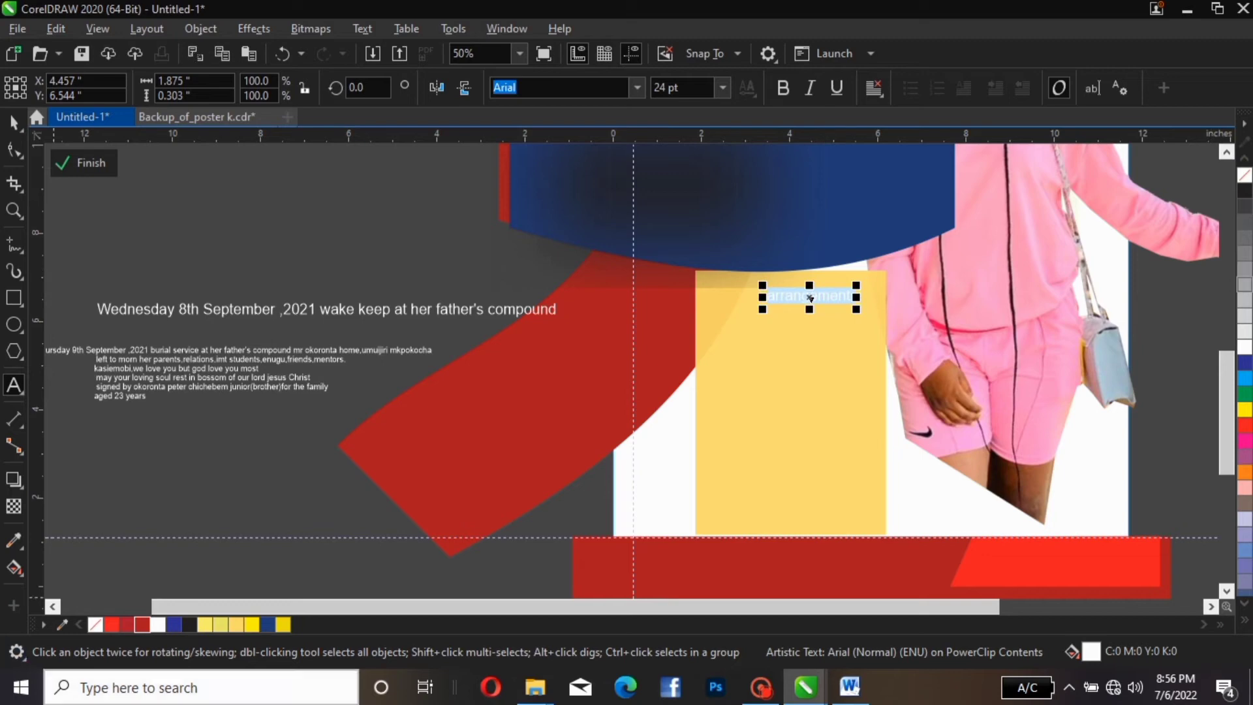
{"action": "left_click", "coordinate": [267, 625]}
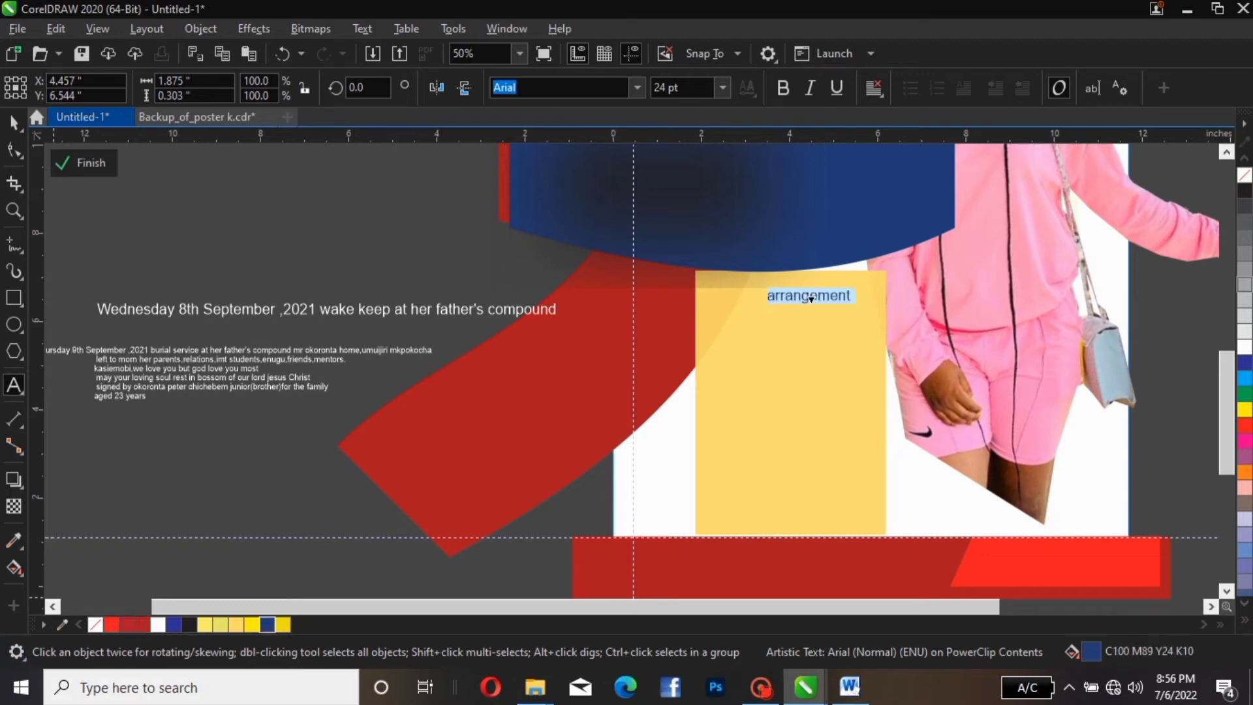
{"action": "left_click", "coordinate": [774, 295]}
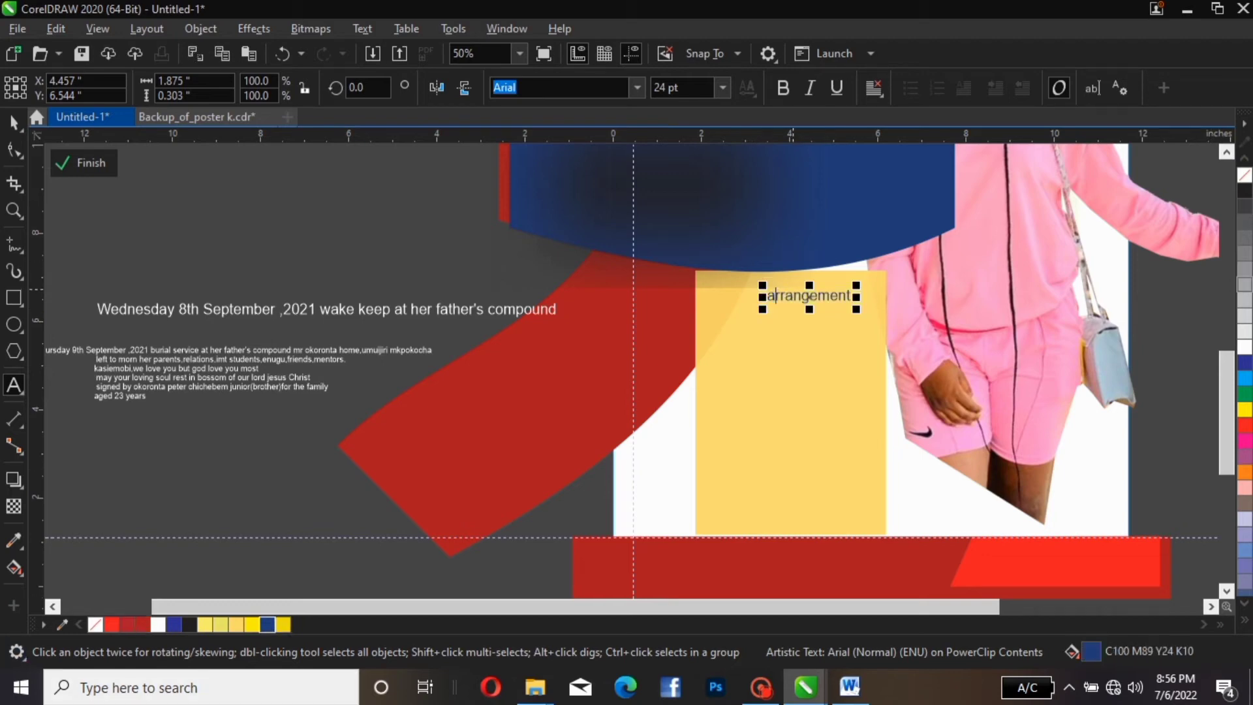
{"action": "key", "text": "Left"}
{"action": "type", "text": "BURIAL"}
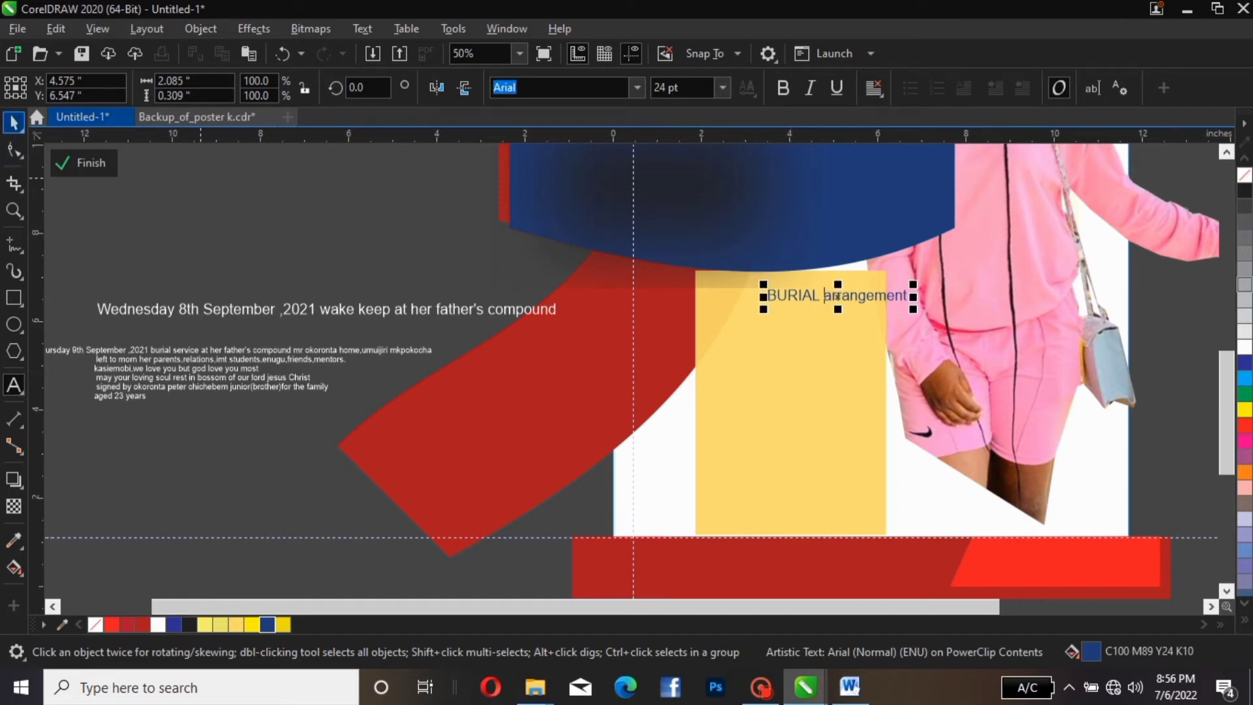
{"action": "left_click", "coordinate": [14, 122]}
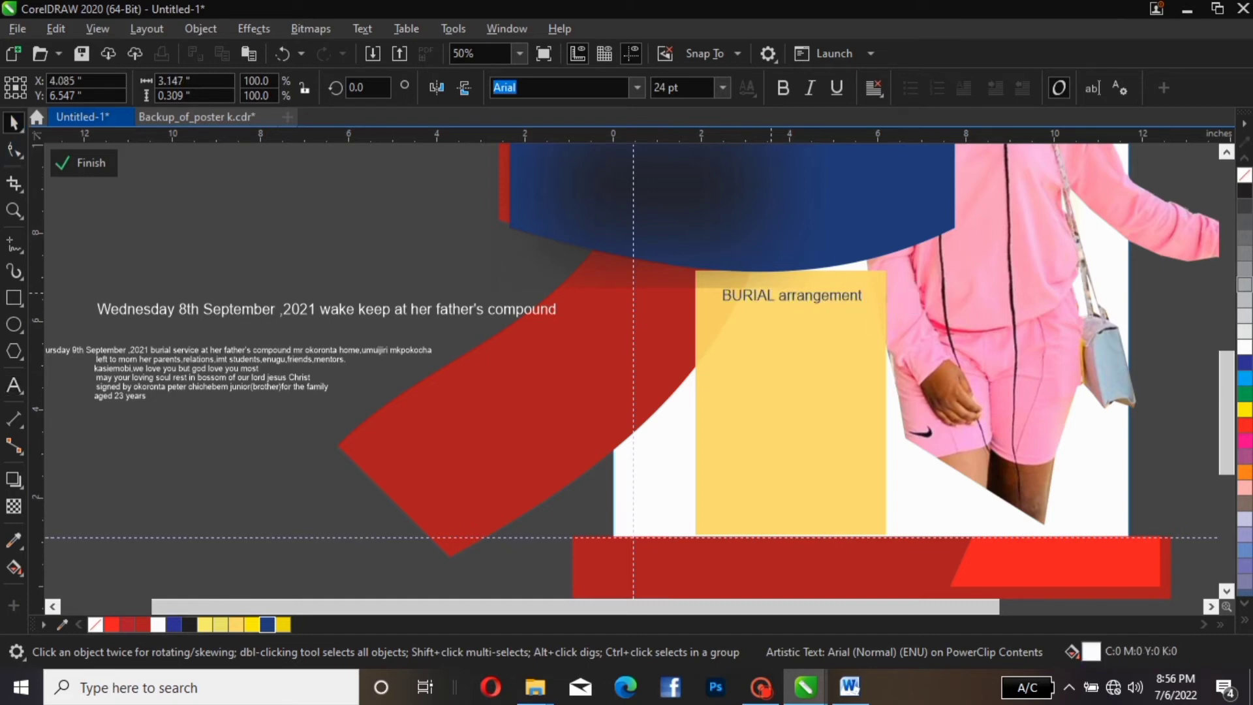
{"action": "left_click_drag", "start_coordinate": [771, 293], "coordinate": [772, 288]}
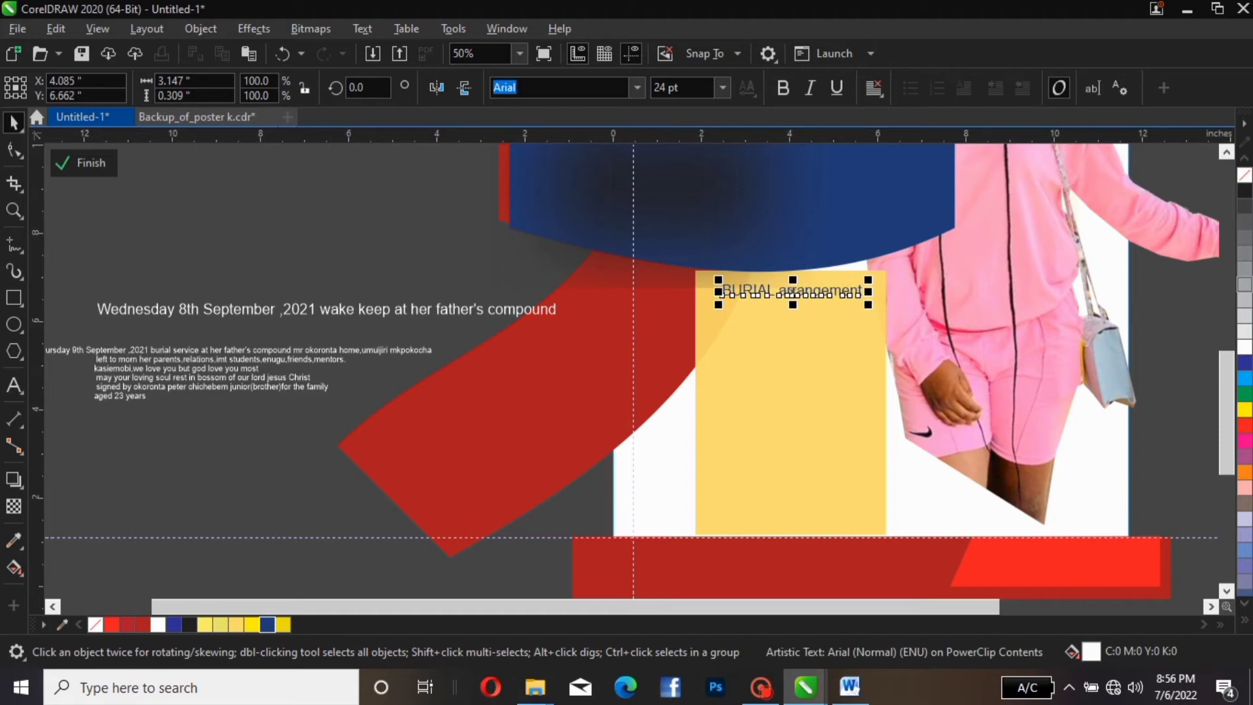
Change the heading to Title Case 'Burial Arrangement' and move it above the Wednesday line
{"action": "left_click", "coordinate": [363, 28]}
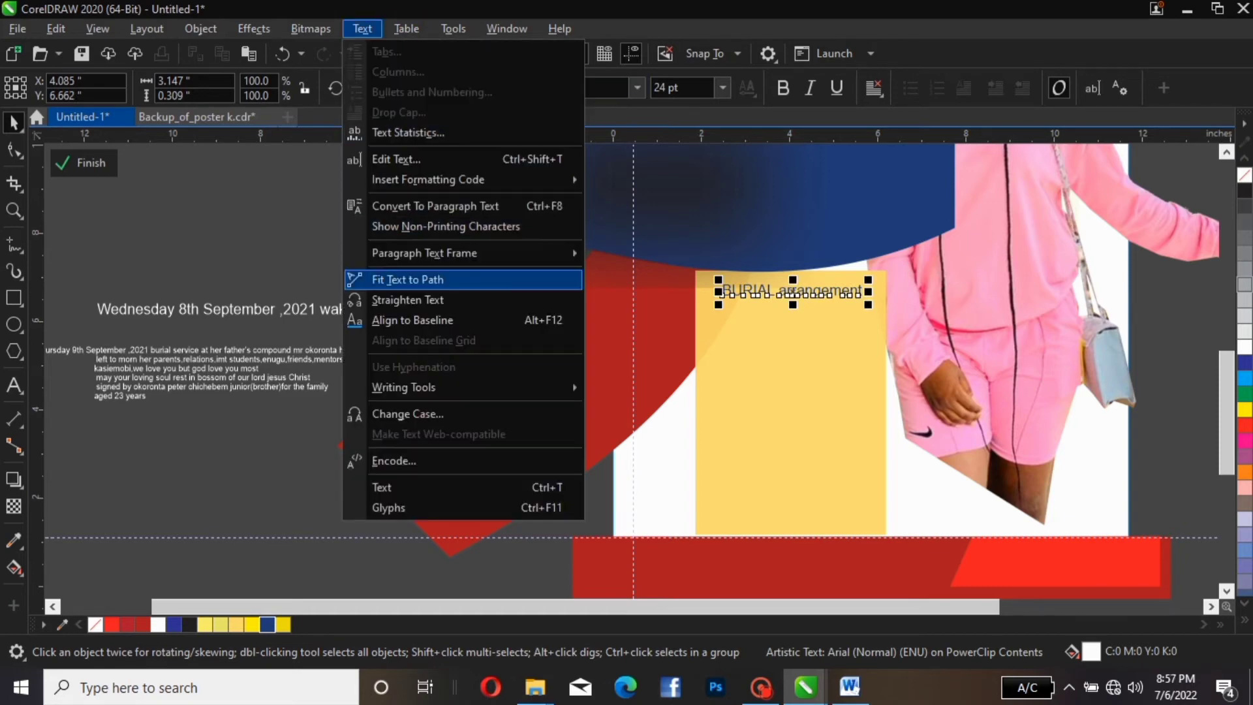
{"action": "left_click", "coordinate": [408, 414]}
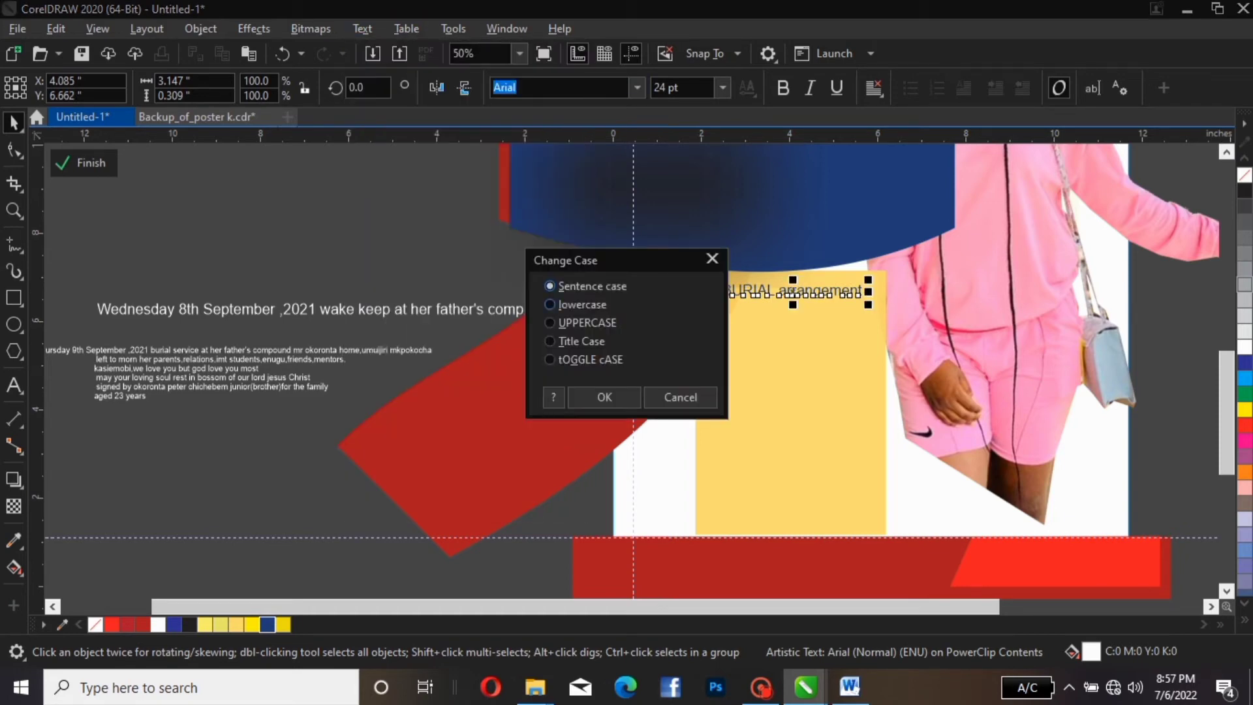
{"action": "left_click", "coordinate": [573, 342]}
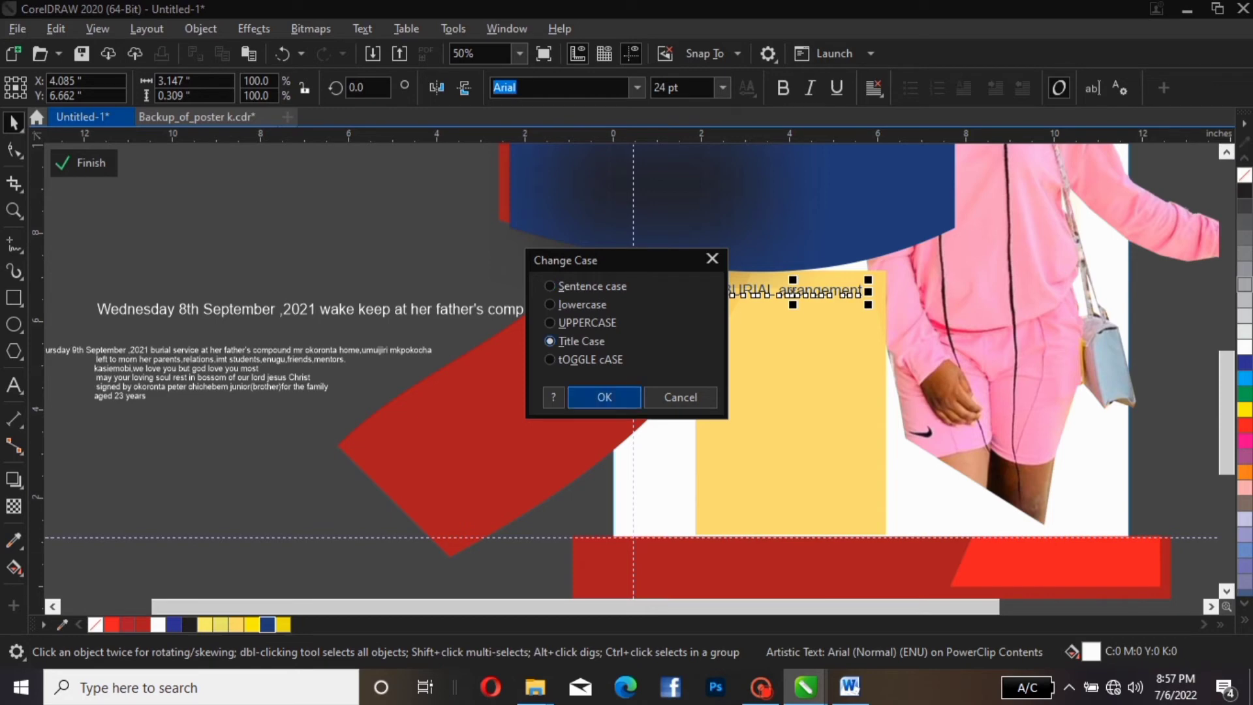
{"action": "left_click", "coordinate": [604, 397]}
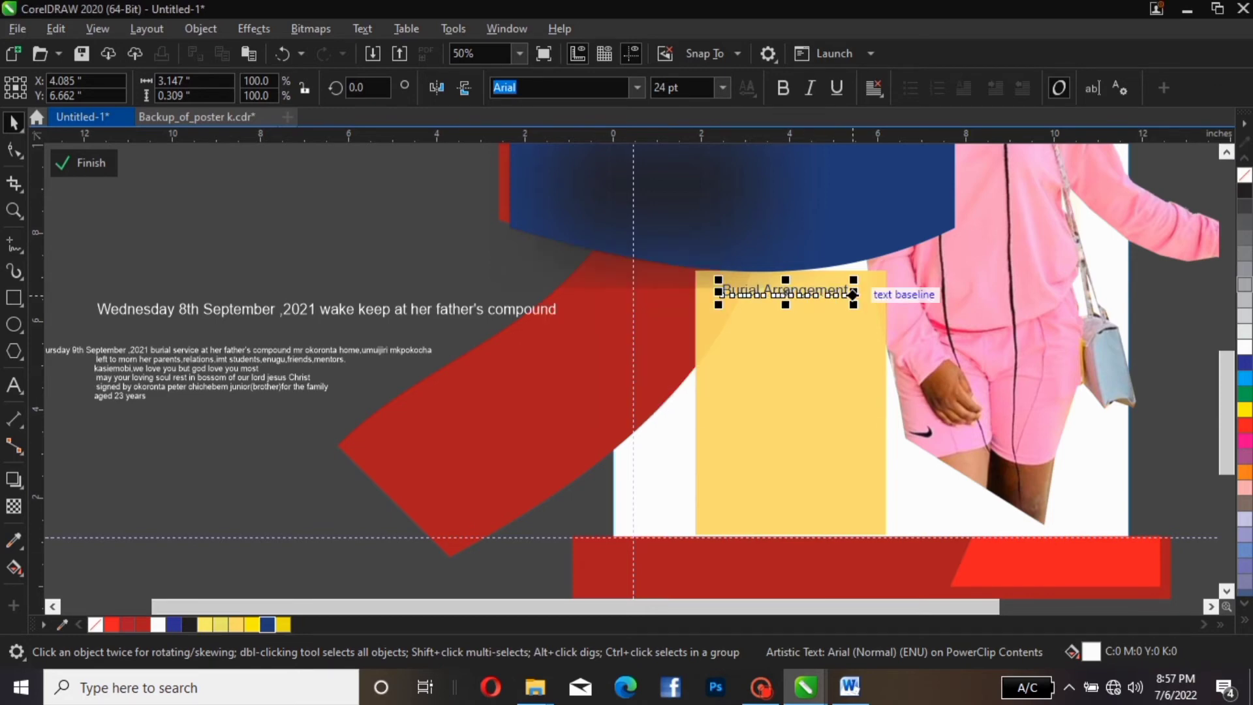
{"action": "left_click_drag", "start_coordinate": [785, 291], "coordinate": [369, 245]}
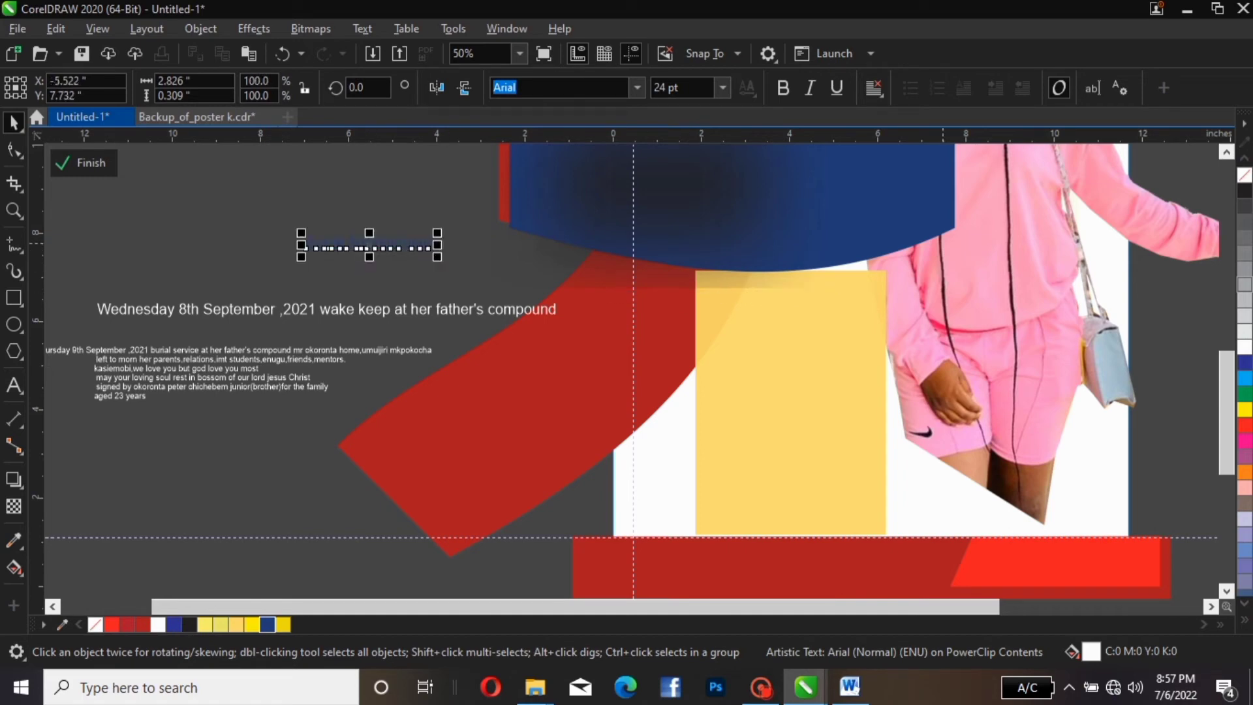
Stretch the yellow panel down to the page bottom
{"action": "left_click", "coordinate": [849, 338]}
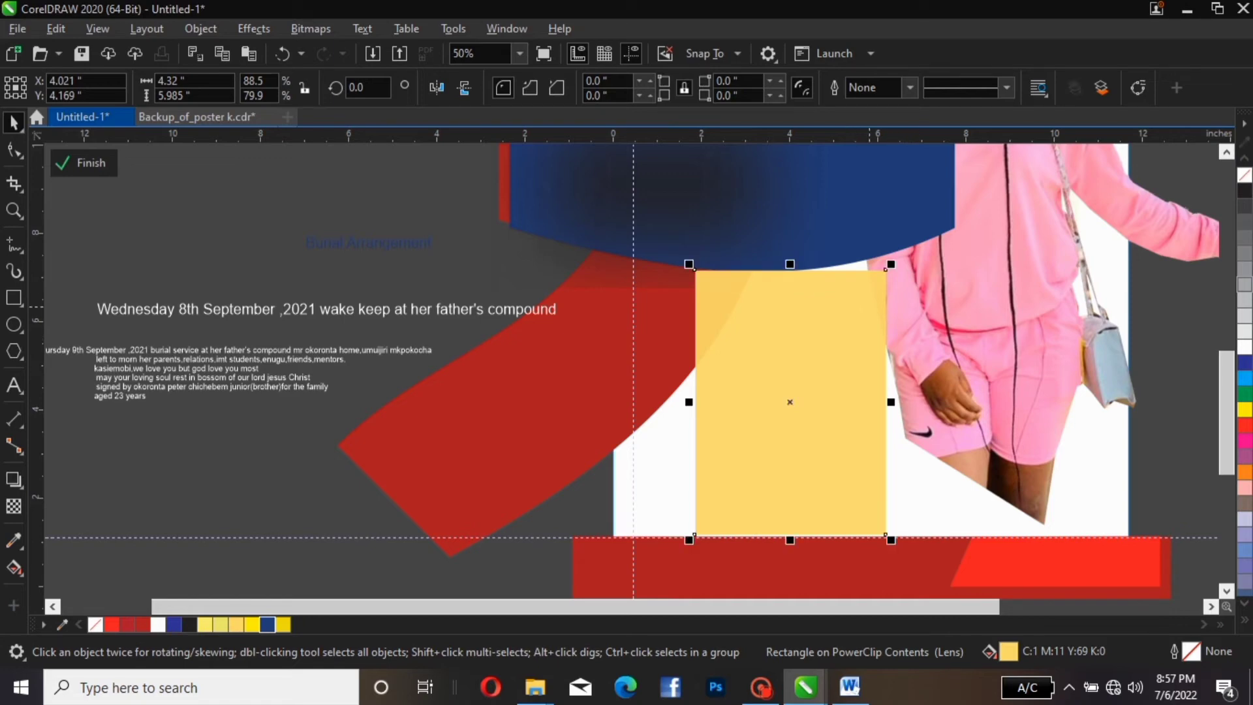
{"action": "left_click_drag", "start_coordinate": [869, 307], "coordinate": [869, 293]}
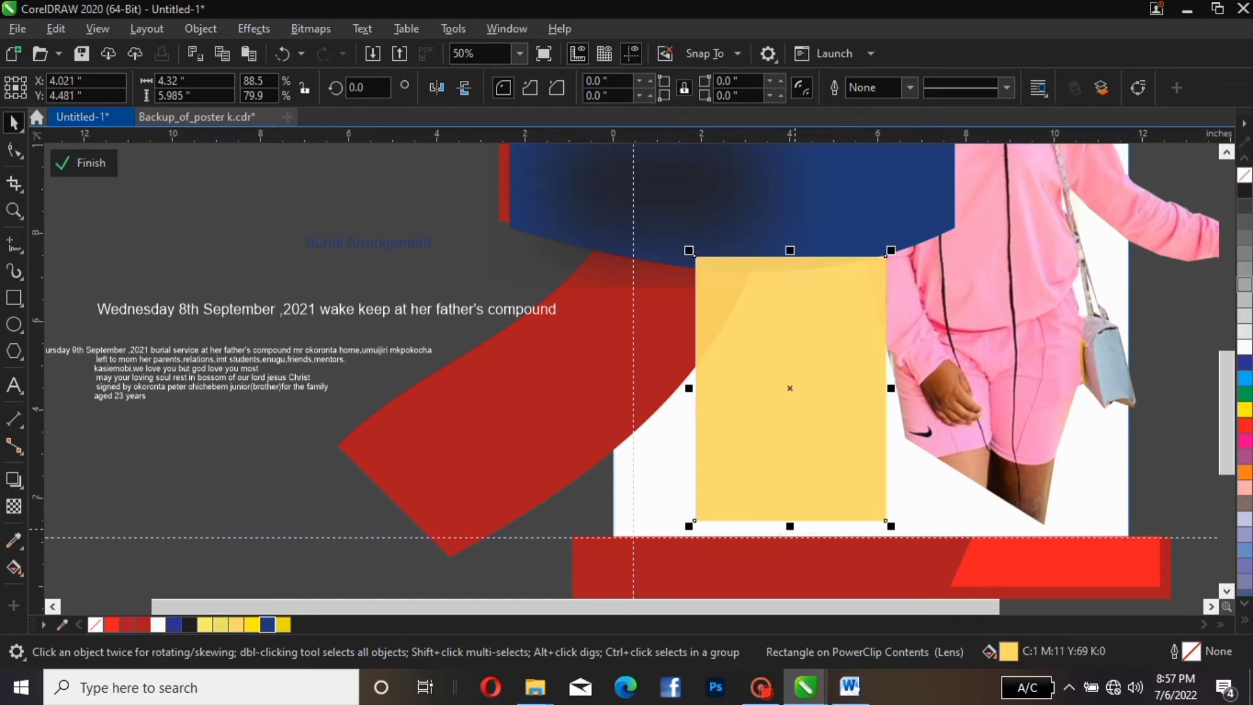
{"action": "left_click_drag", "start_coordinate": [789, 526], "coordinate": [790, 542]}
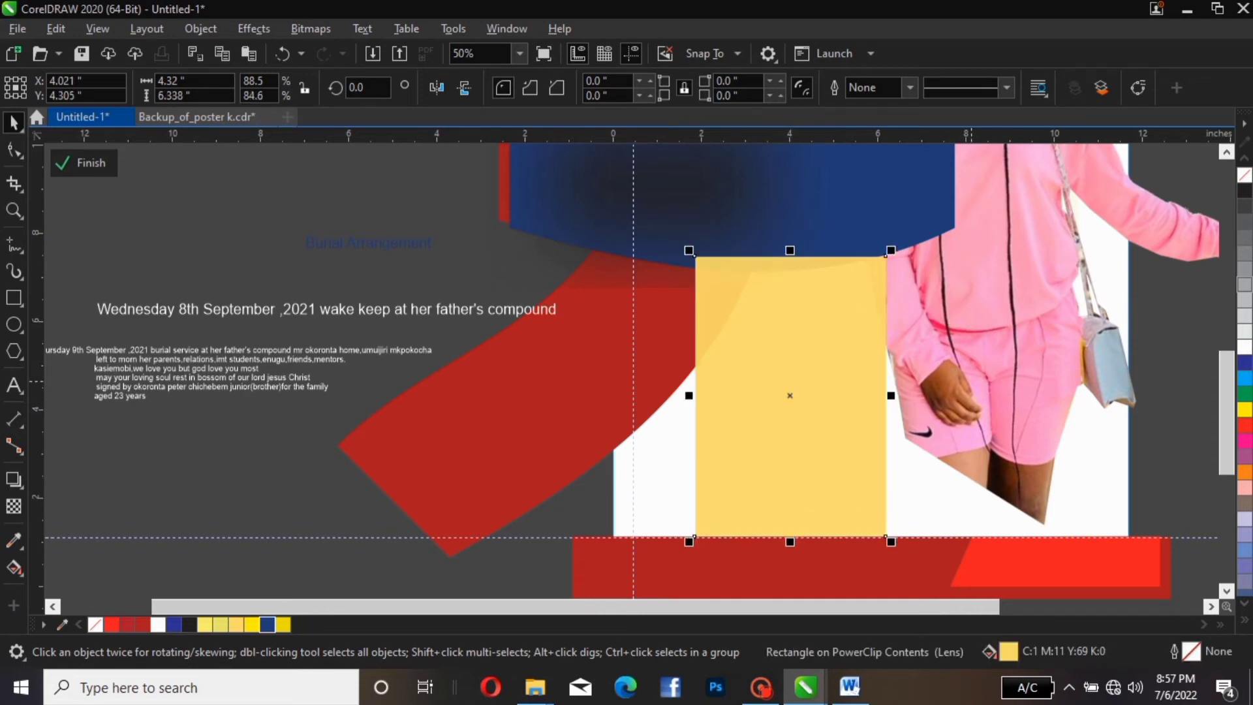
Bring the pink-outfit photo in front of the yellow panel and shift the panel slightly right
{"action": "left_click", "coordinate": [973, 378]}
{"action": "key", "text": "shift+Page_Up"}
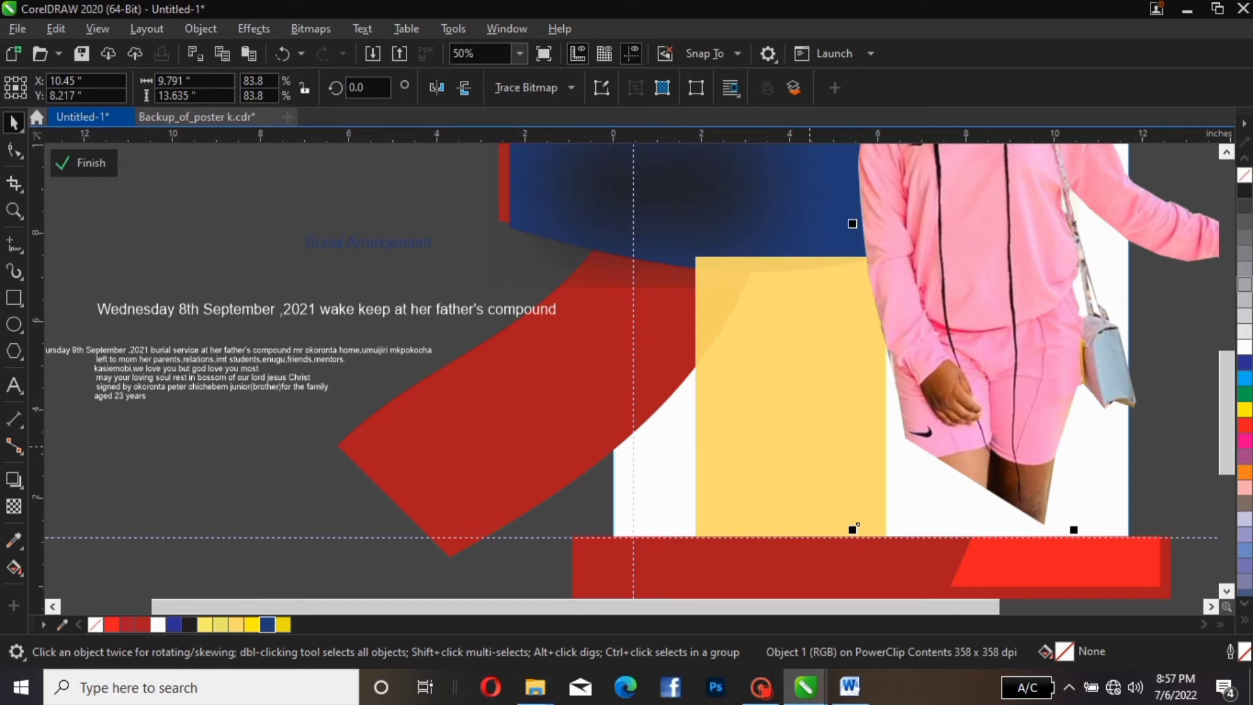
{"action": "left_click", "coordinate": [809, 446]}
{"action": "left_click_drag", "start_coordinate": [809, 447], "coordinate": [823, 446]}
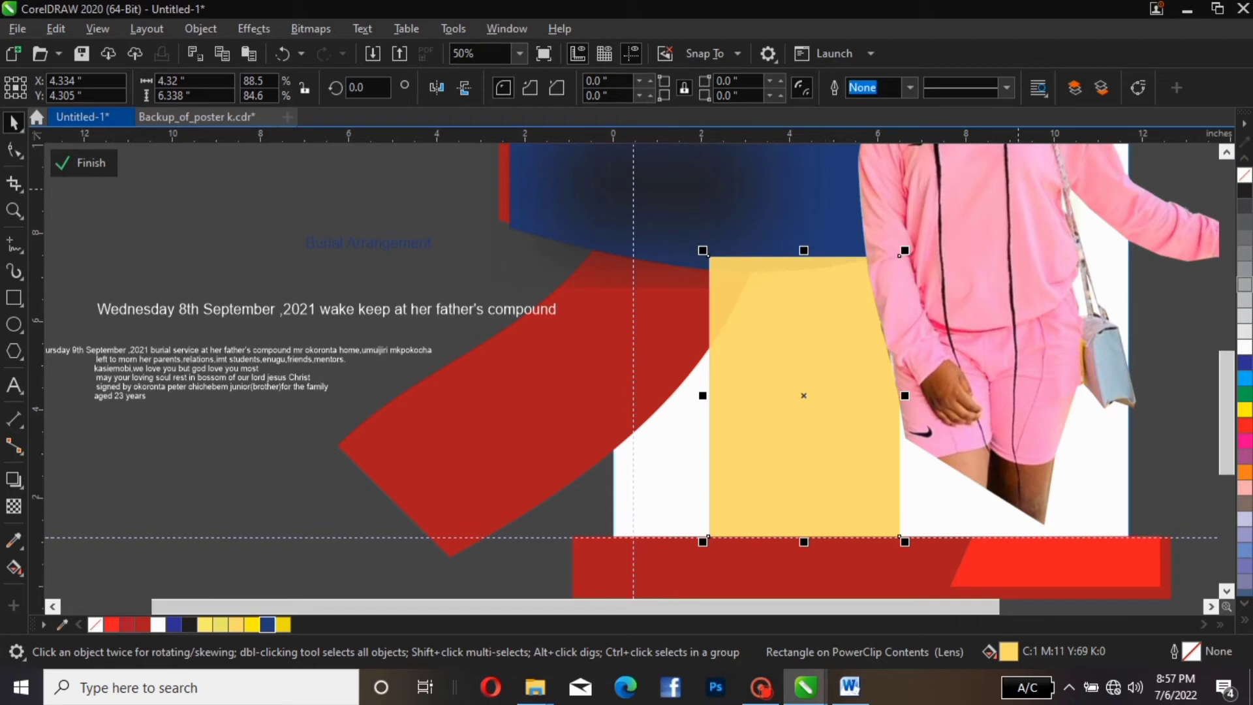
Place the 'Burial Arrangement' heading at the top of the yellow panel
{"action": "left_click_drag", "start_coordinate": [366, 243], "coordinate": [784, 276]}
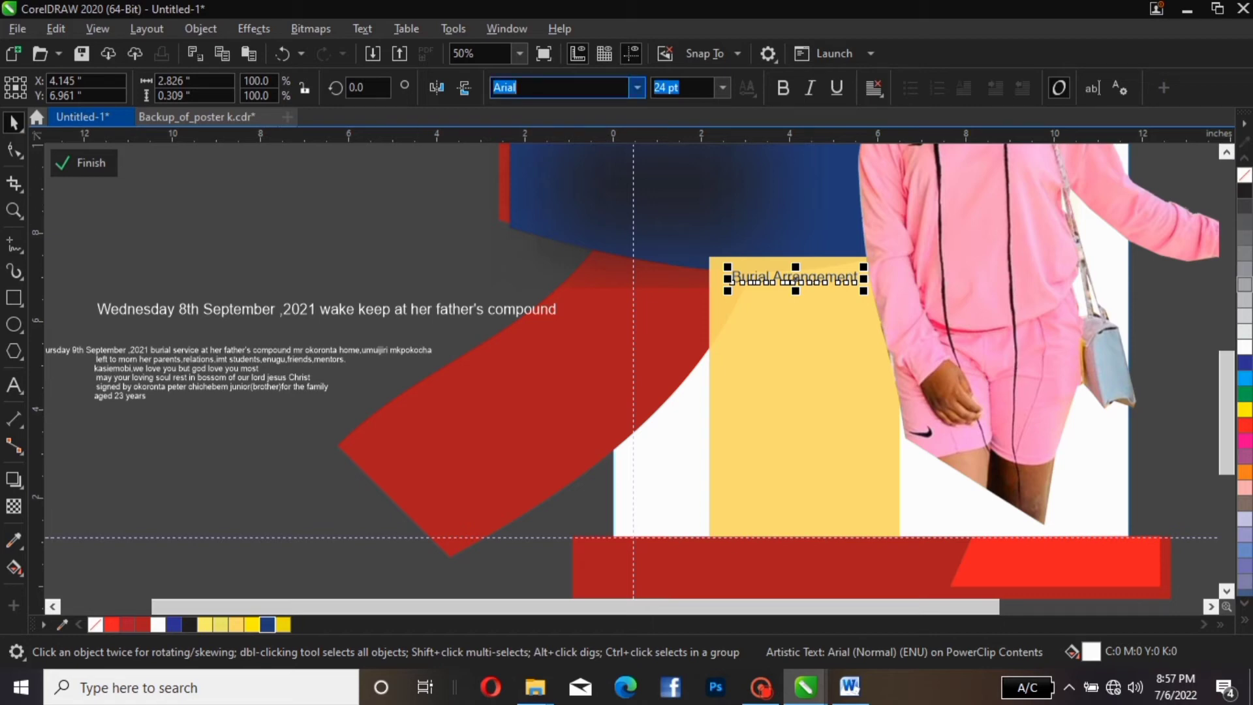
{"action": "key", "text": "Escape"}
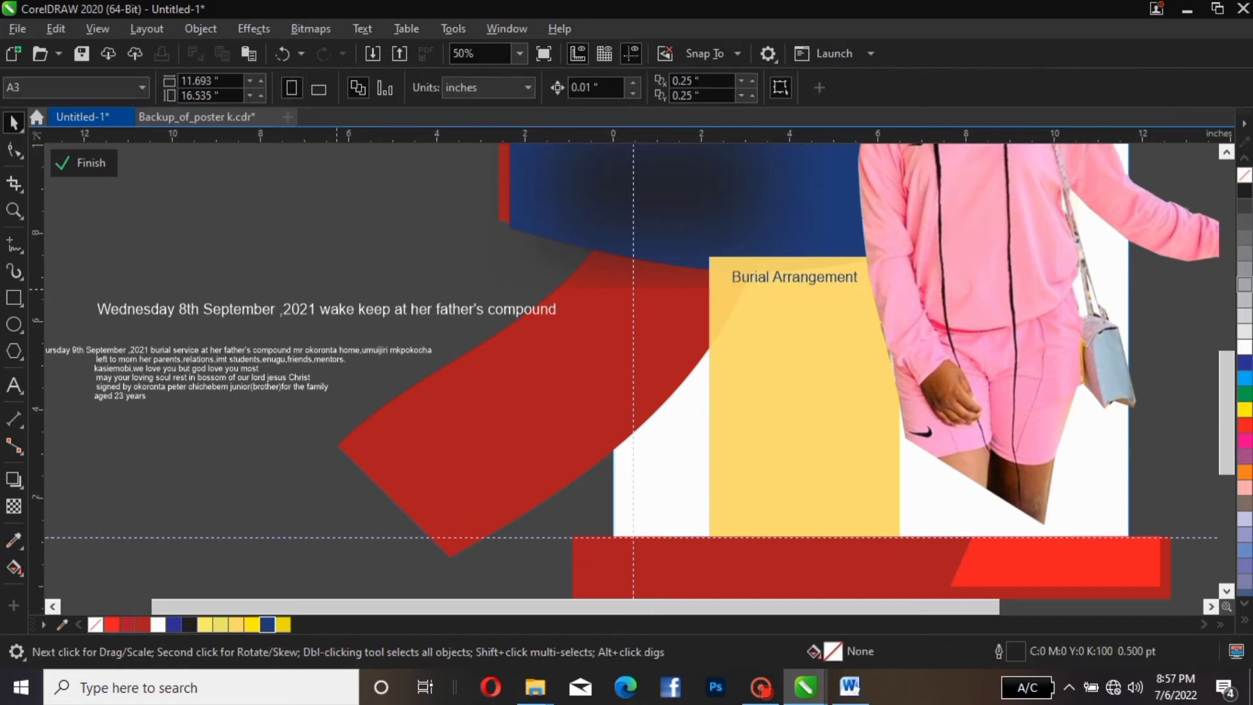
{"action": "left_click", "coordinate": [333, 312]}
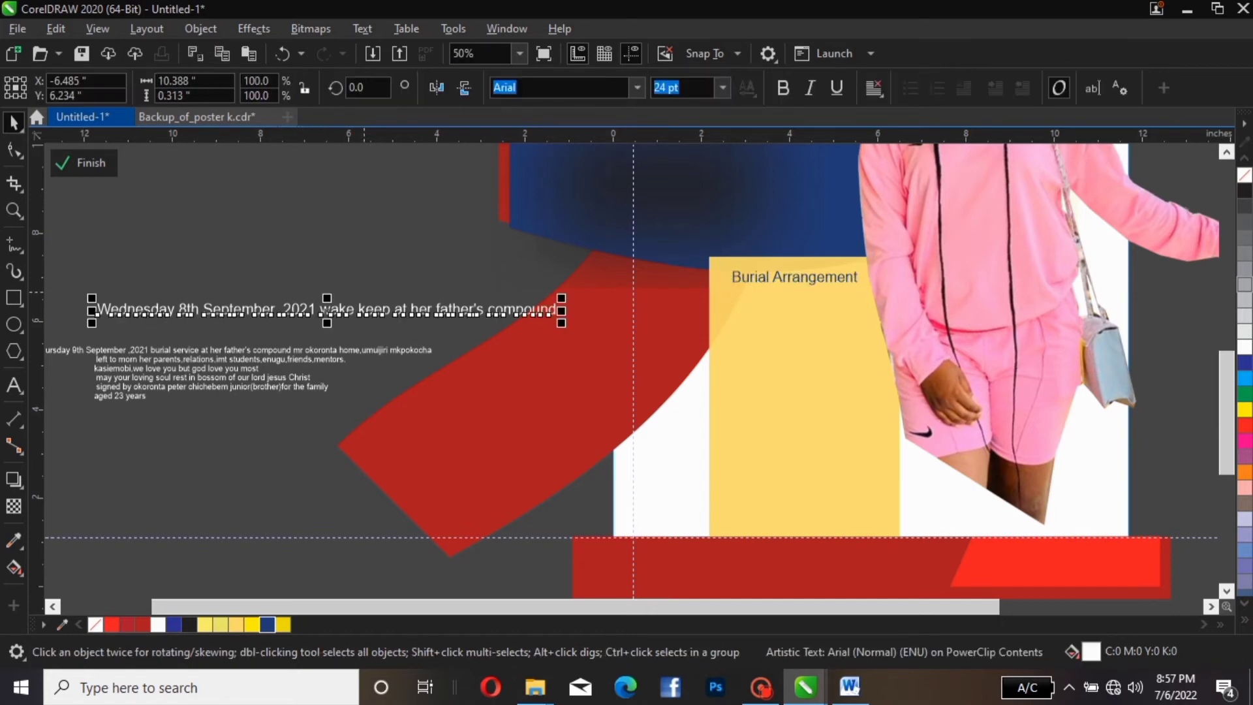
Apply the Athabasca script font to the 'Burial Arrangement' heading
{"action": "left_click", "coordinate": [767, 279]}
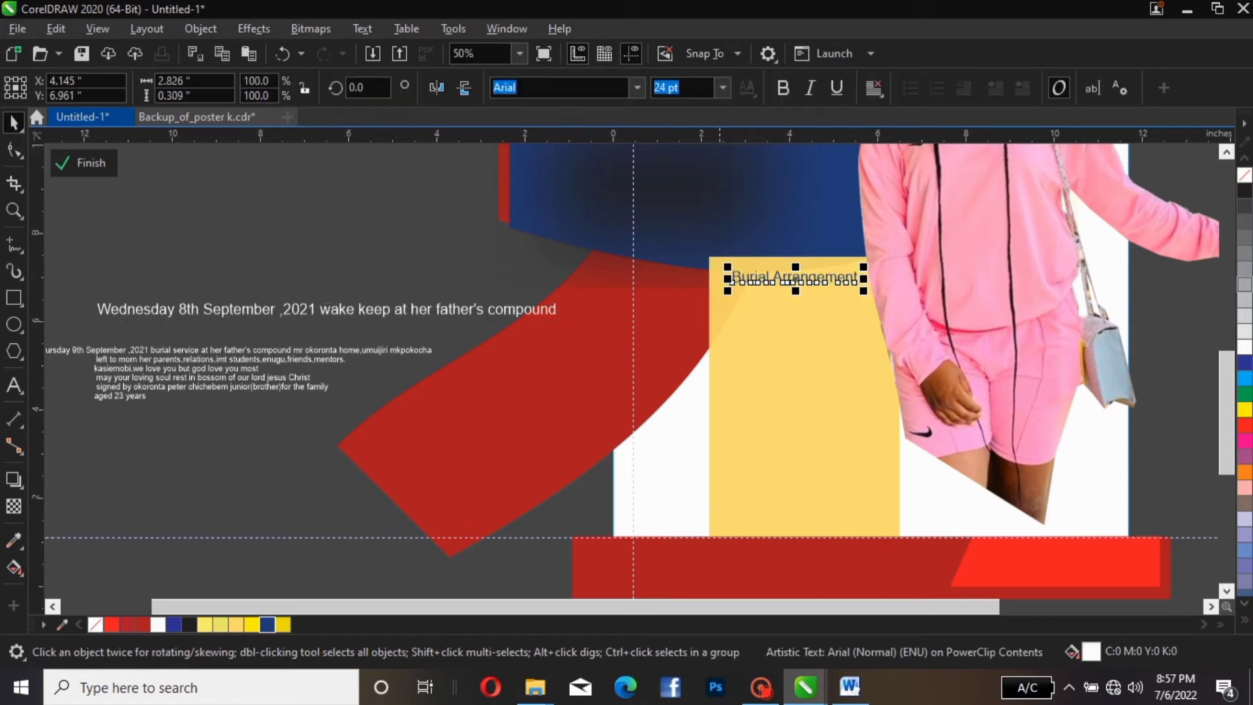
{"action": "left_click", "coordinate": [637, 87]}
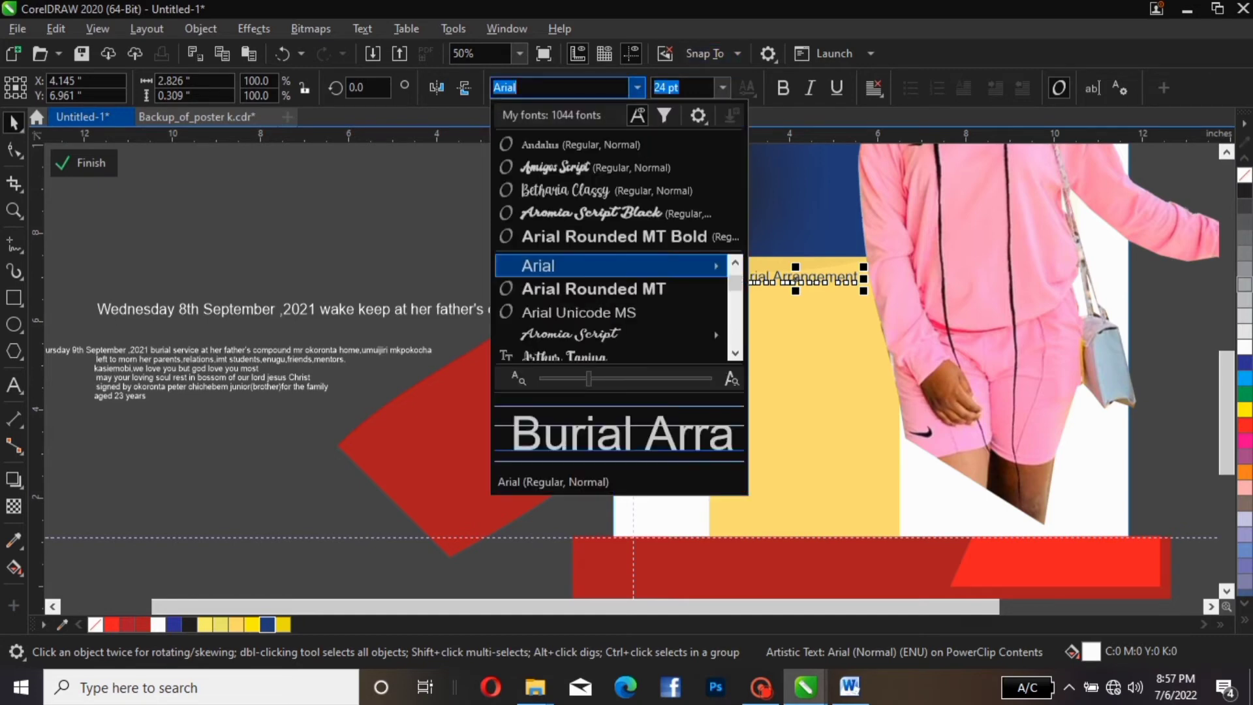
{"action": "mouse_move", "coordinate": [626, 266]}
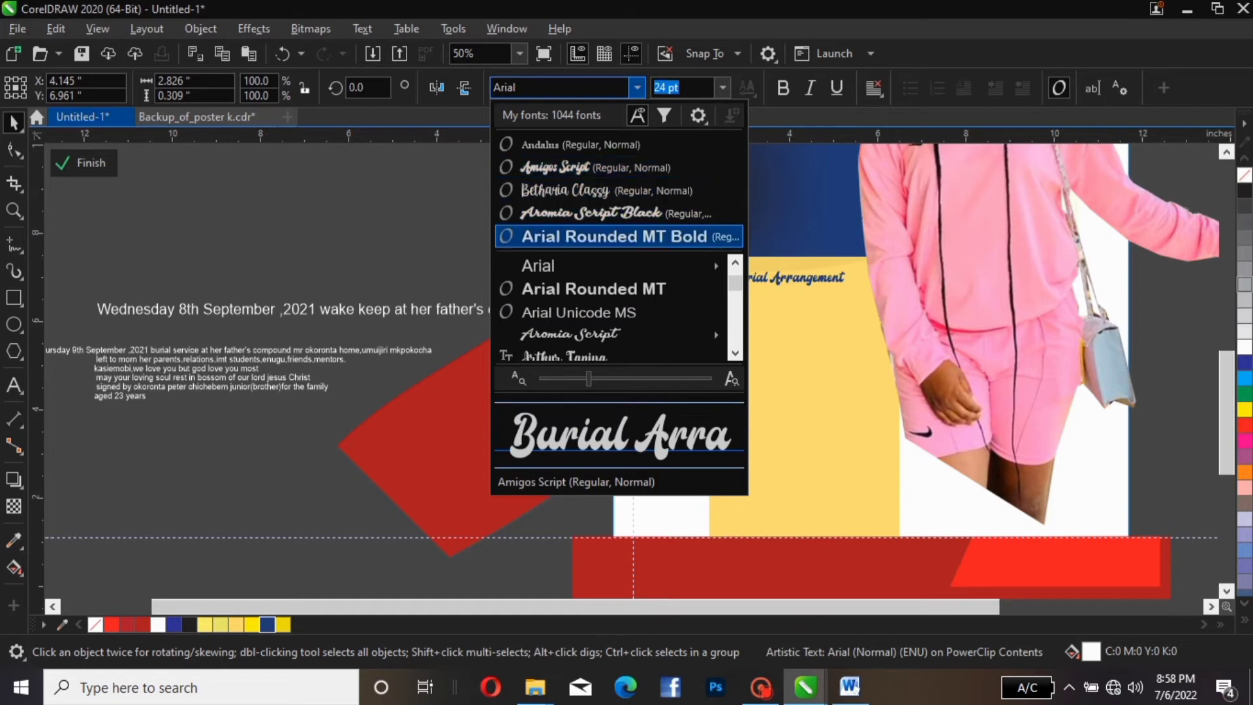
{"action": "scroll", "coordinate": [614, 312], "scroll_direction": "down", "scroll_amount": 2}
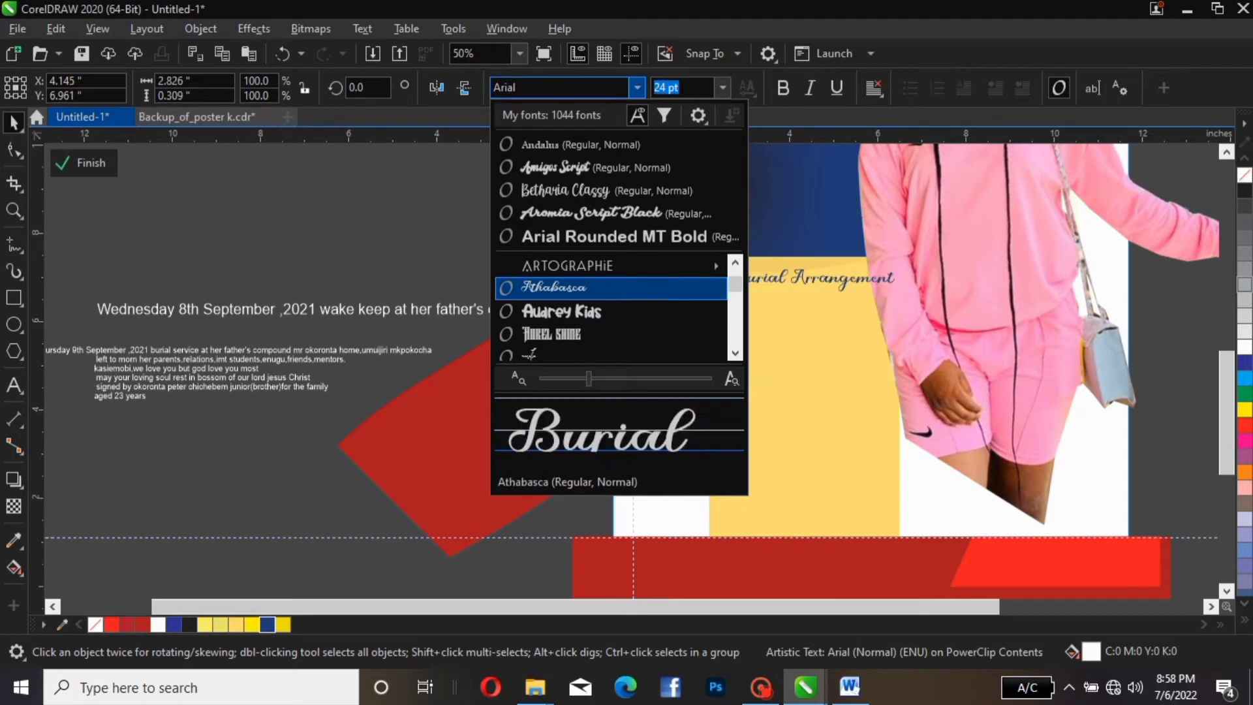
{"action": "left_click", "coordinate": [610, 288]}
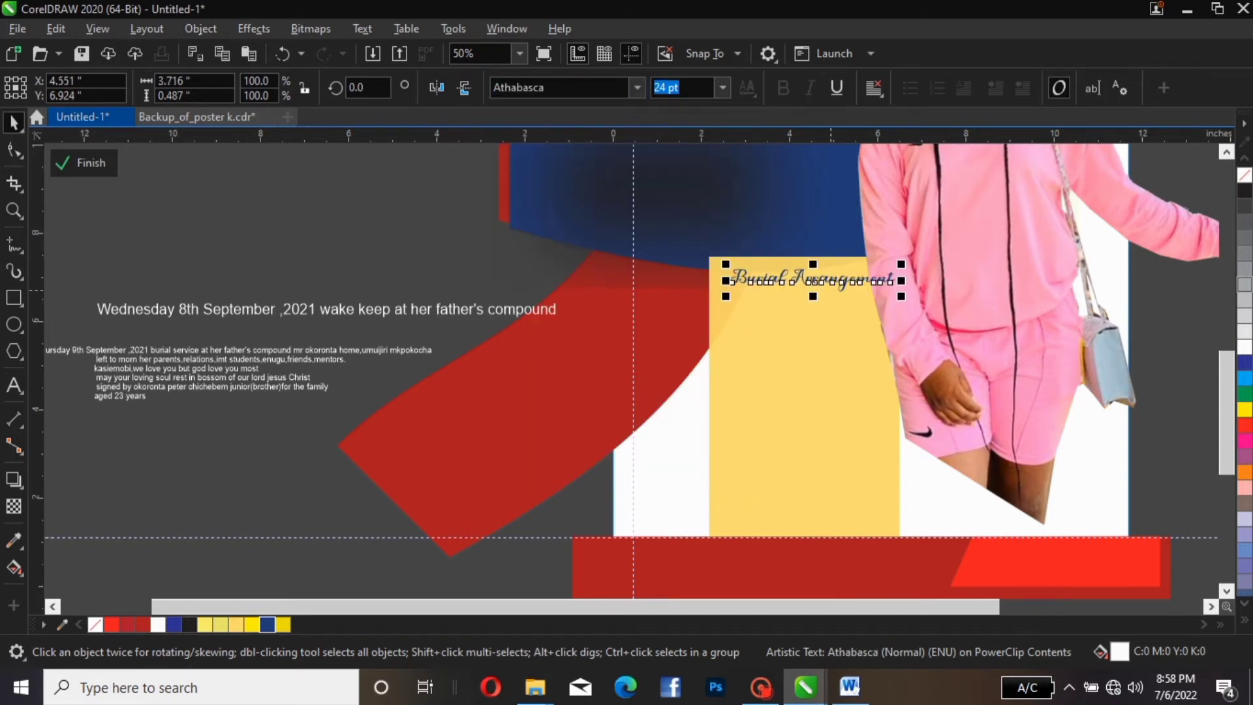
Nudge the heading slightly left and set its size to 23 pt
{"action": "mouse_move", "coordinate": [828, 282]}
{"action": "left_mouse_down"}
{"action": "mouse_move", "coordinate": [783, 282]}
{"action": "mouse_move", "coordinate": [807, 287]}
{"action": "left_mouse_up"}
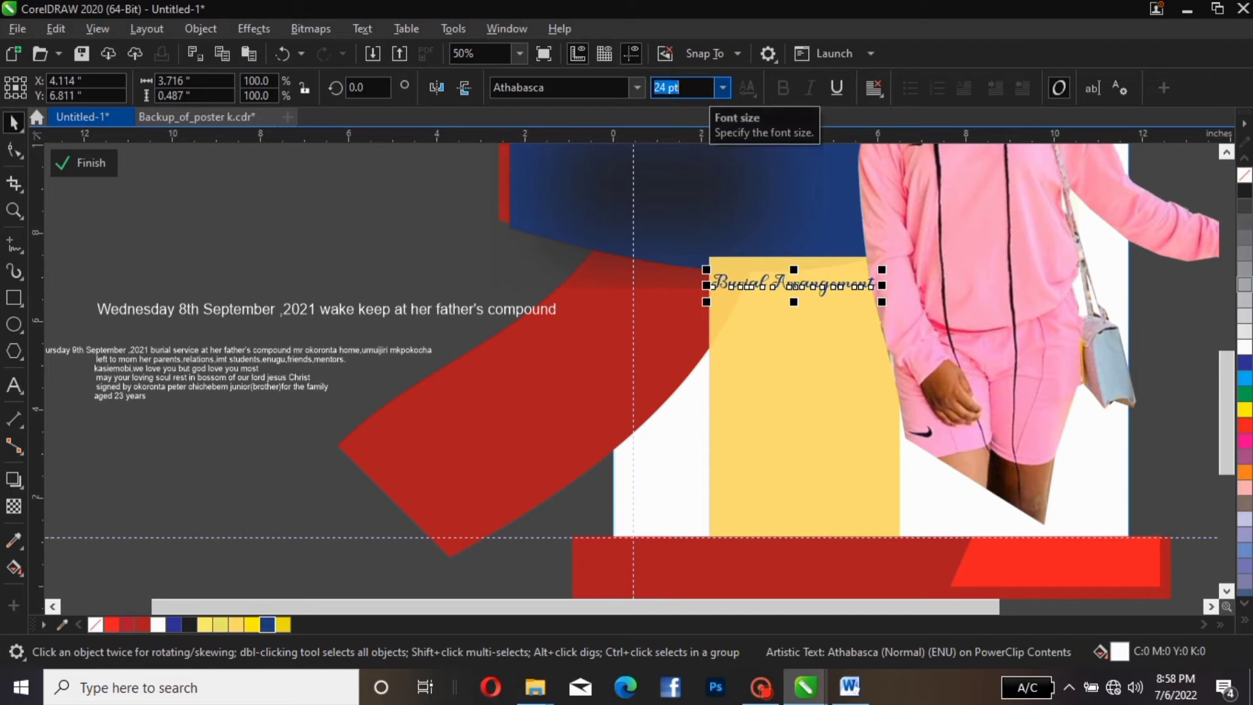
{"action": "type", "text": "23'"}
{"action": "key", "text": "Return"}
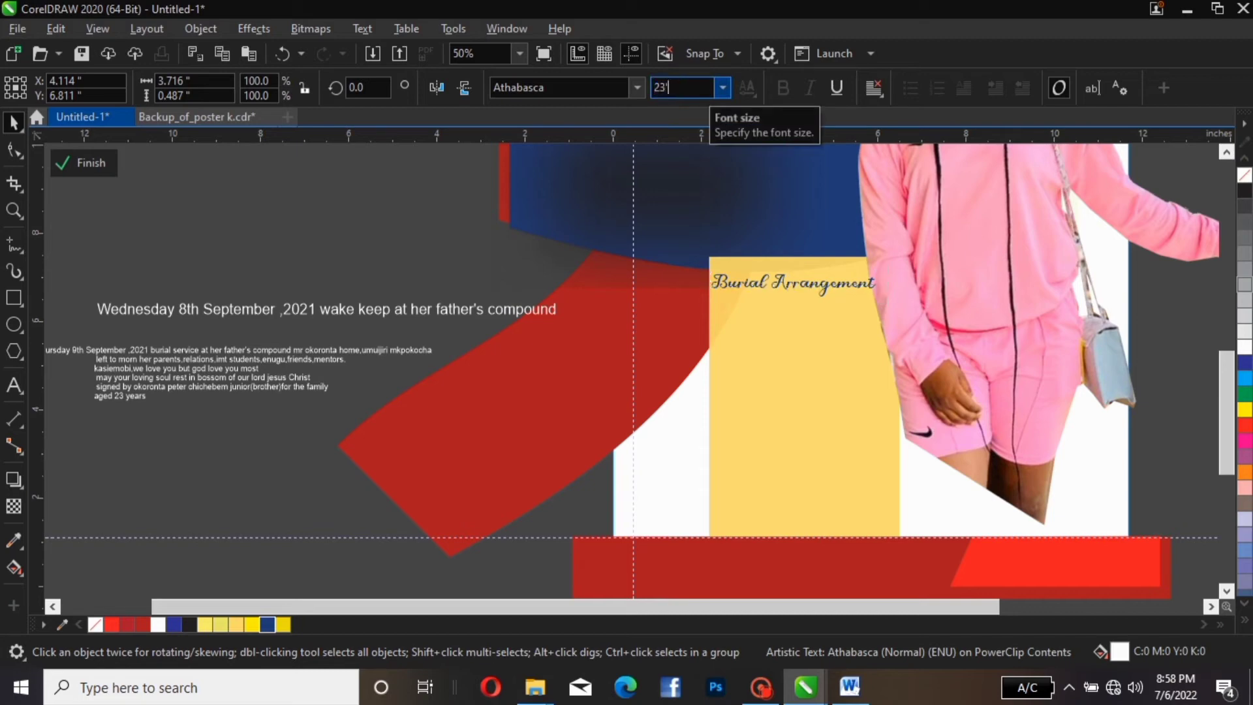
{"action": "mouse_move", "coordinate": [708, 89]}
{"action": "left_mouse_down"}
{"action": "mouse_move", "coordinate": [653, 89]}
{"action": "mouse_move", "coordinate": [701, 89]}
{"action": "left_mouse_up"}
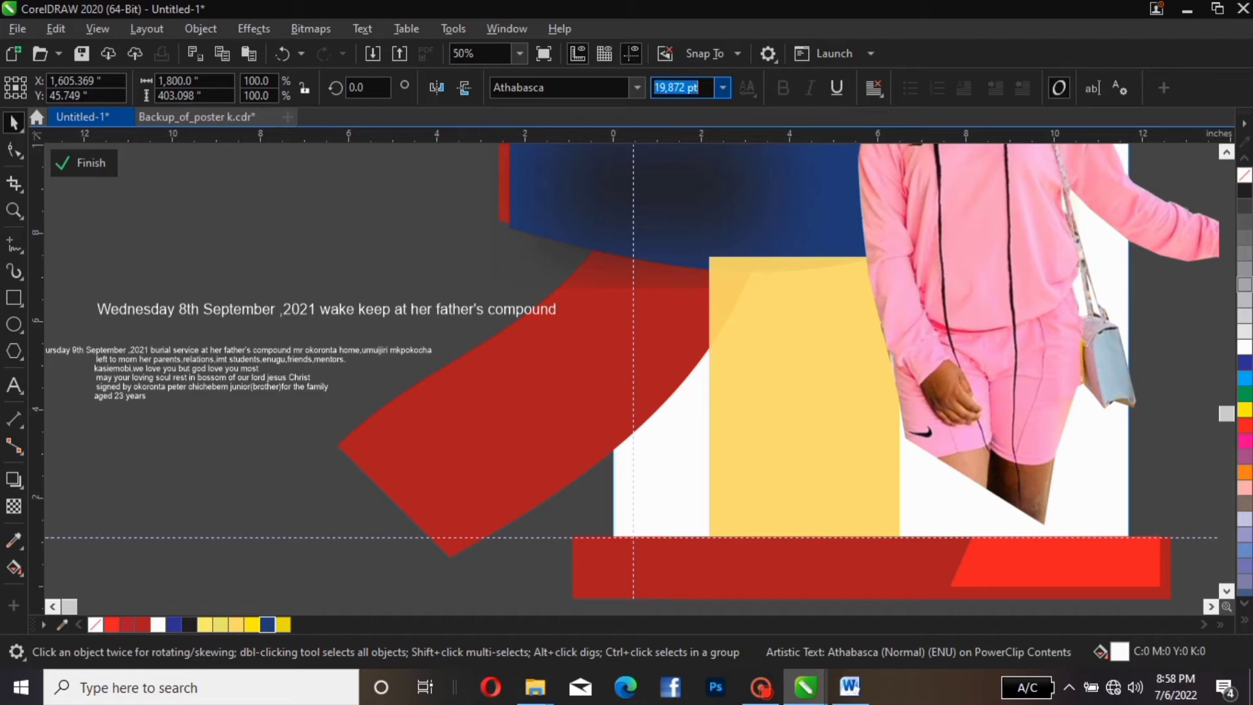
{"action": "type", "text": "23"}
{"action": "key", "text": "Return"}
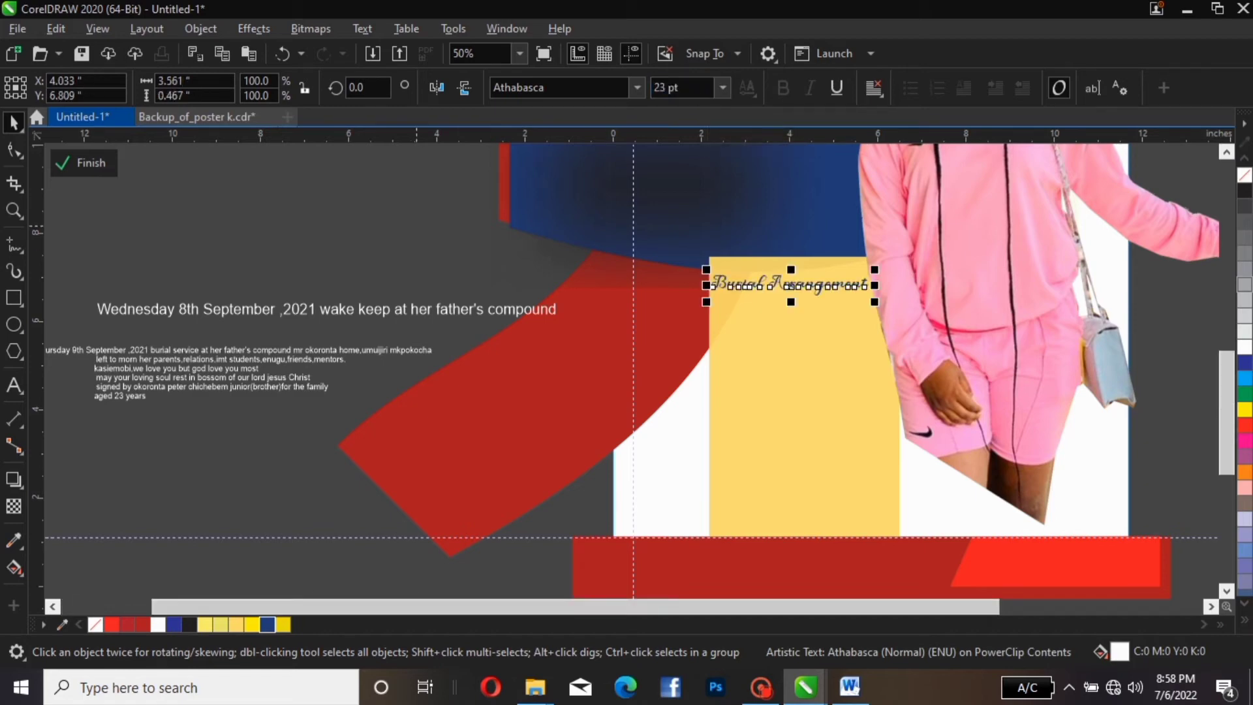
{"action": "key", "text": "Escape"}
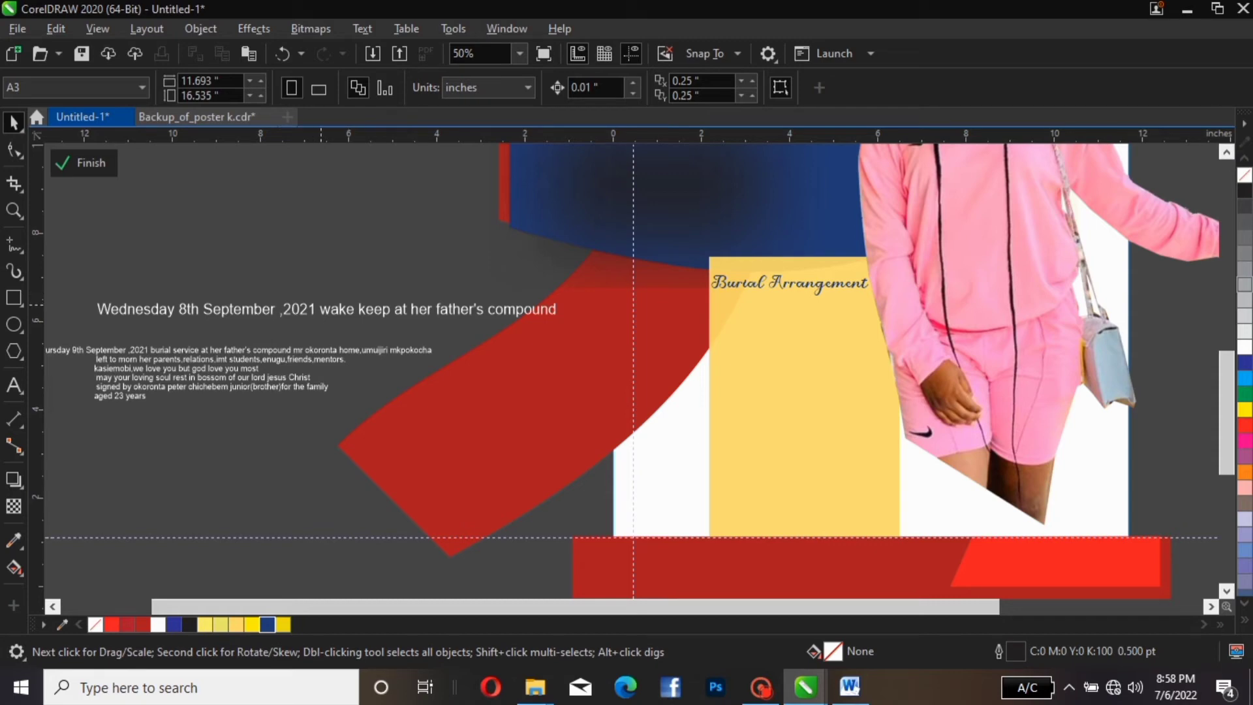
Break the Wednesday text after '2021' so 'wake keep at her father's compound' starts a new line
{"action": "key", "text": "F8"}
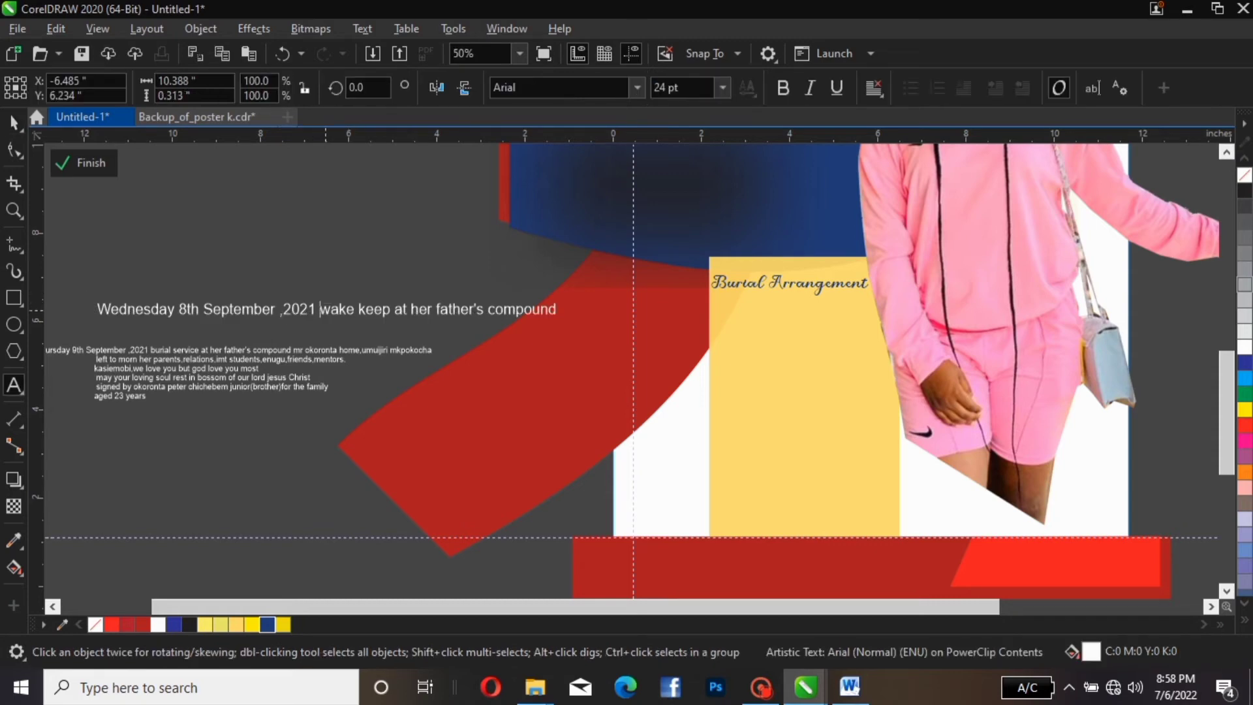
{"action": "left_click", "coordinate": [322, 309]}
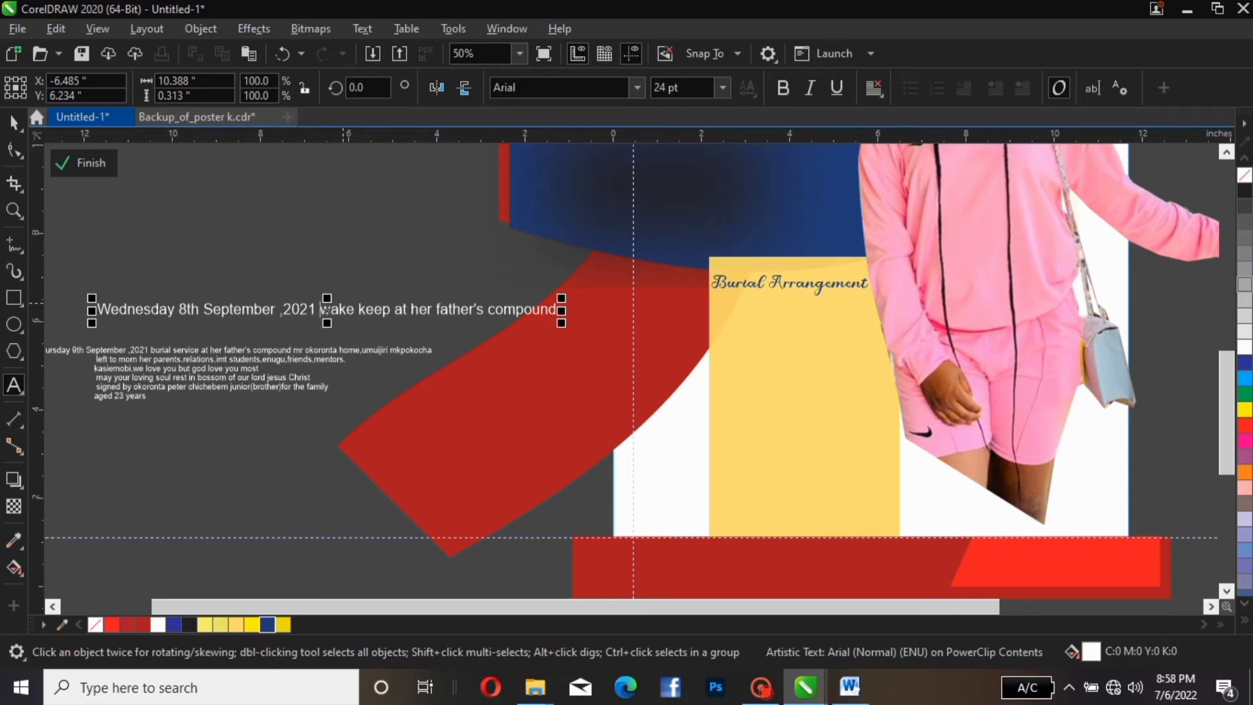
{"action": "key", "text": "ctrl+k"}
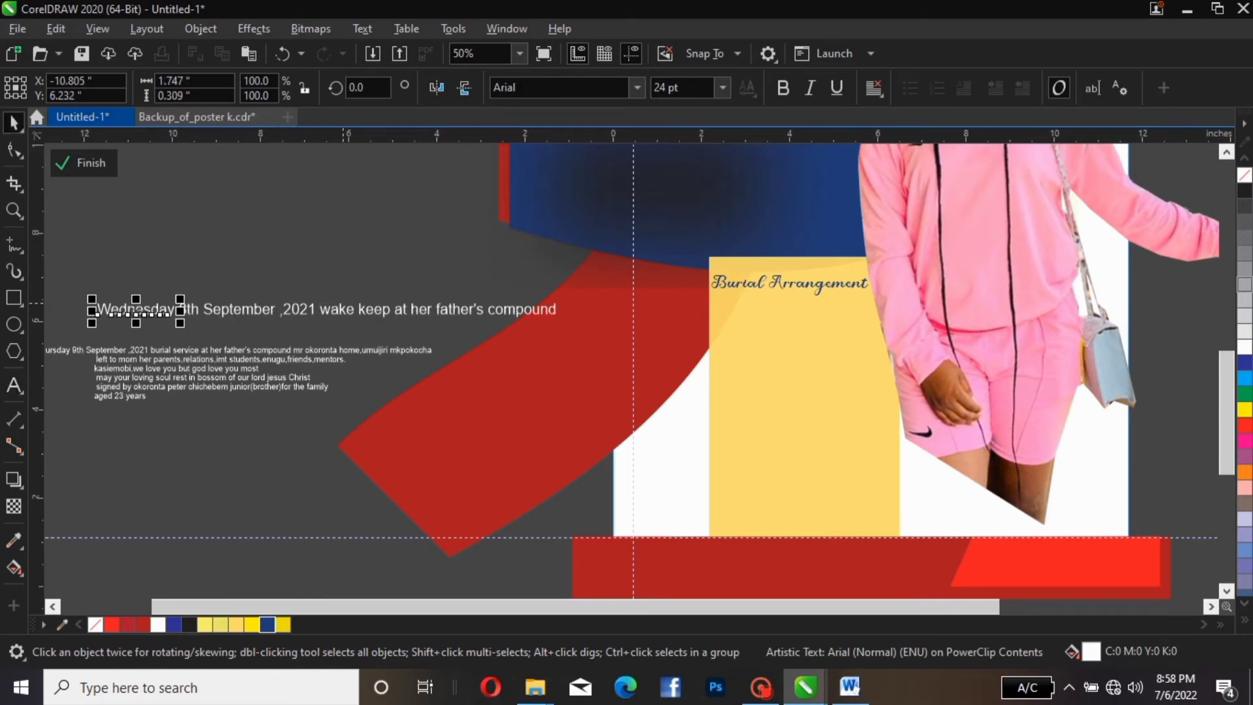
{"action": "key", "text": "ctrl+z"}
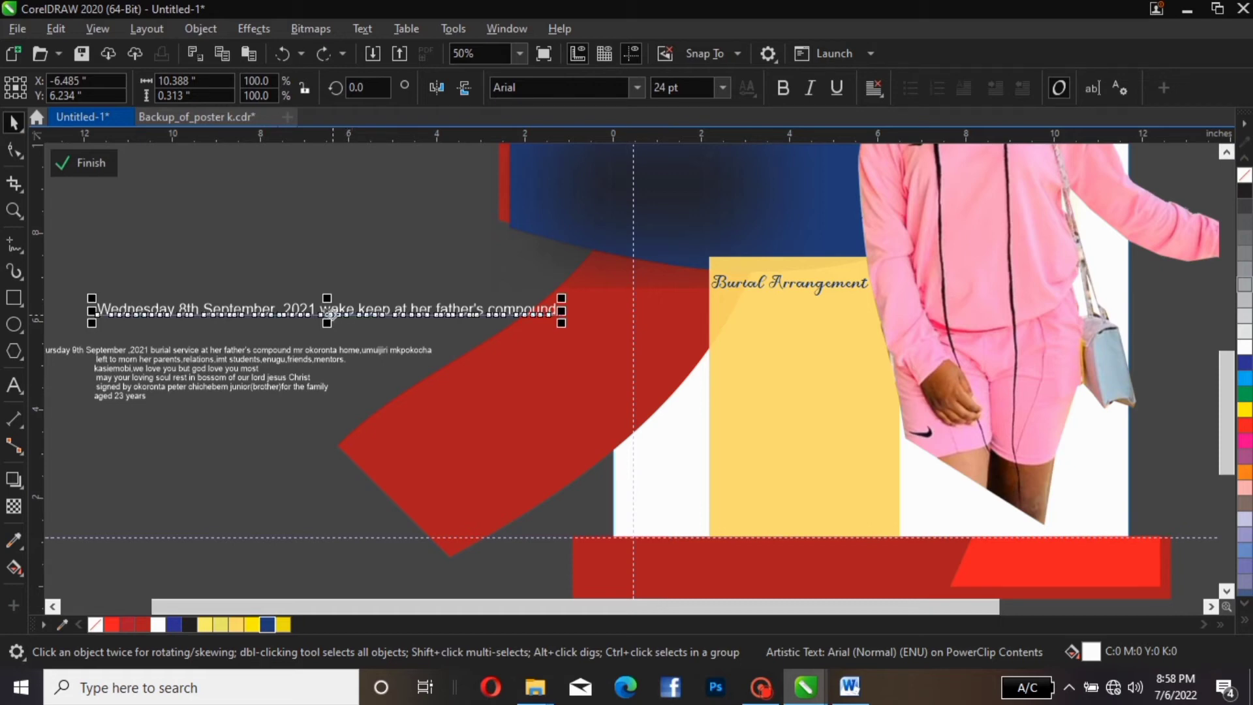
{"action": "double_click", "coordinate": [328, 312]}
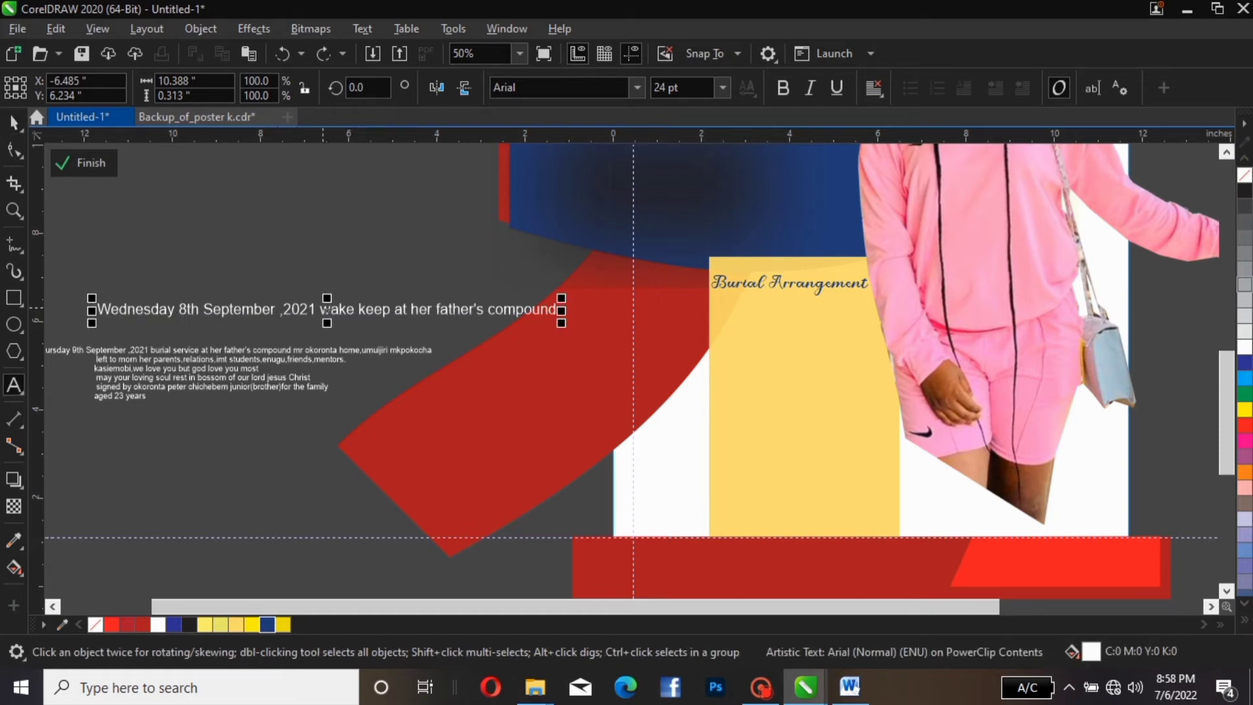
{"action": "key", "text": "Return"}
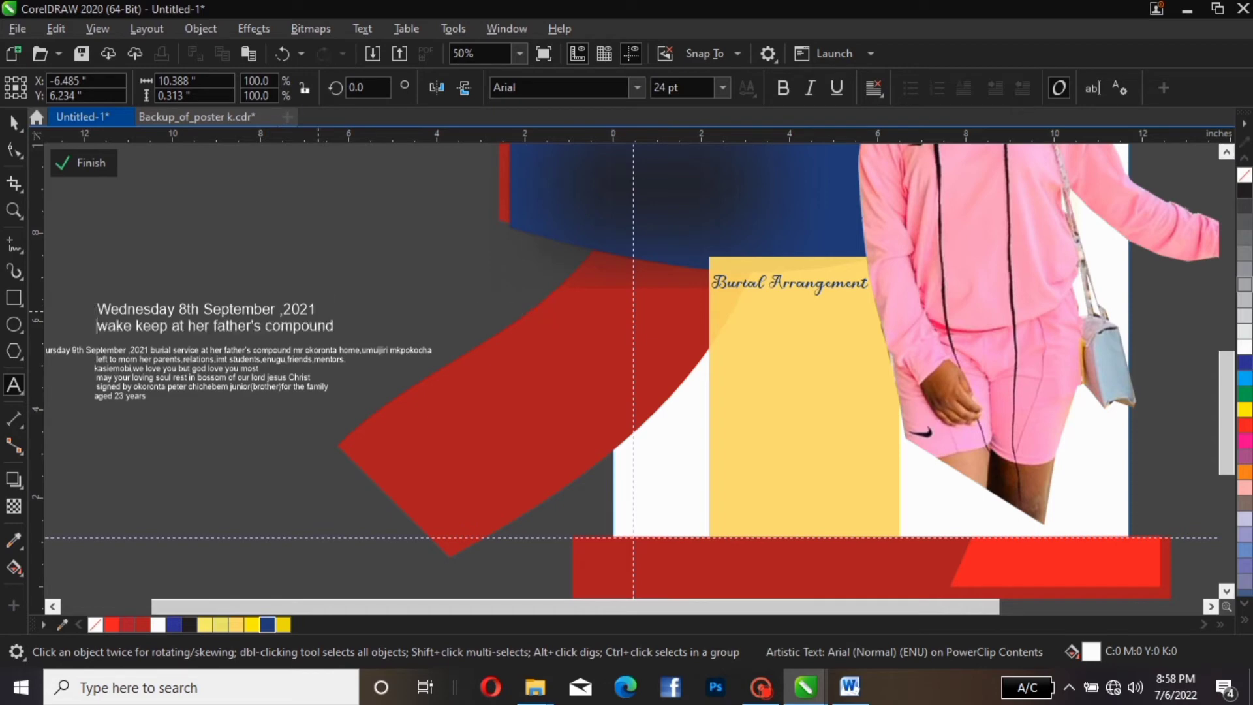
{"action": "key", "text": "Escape"}
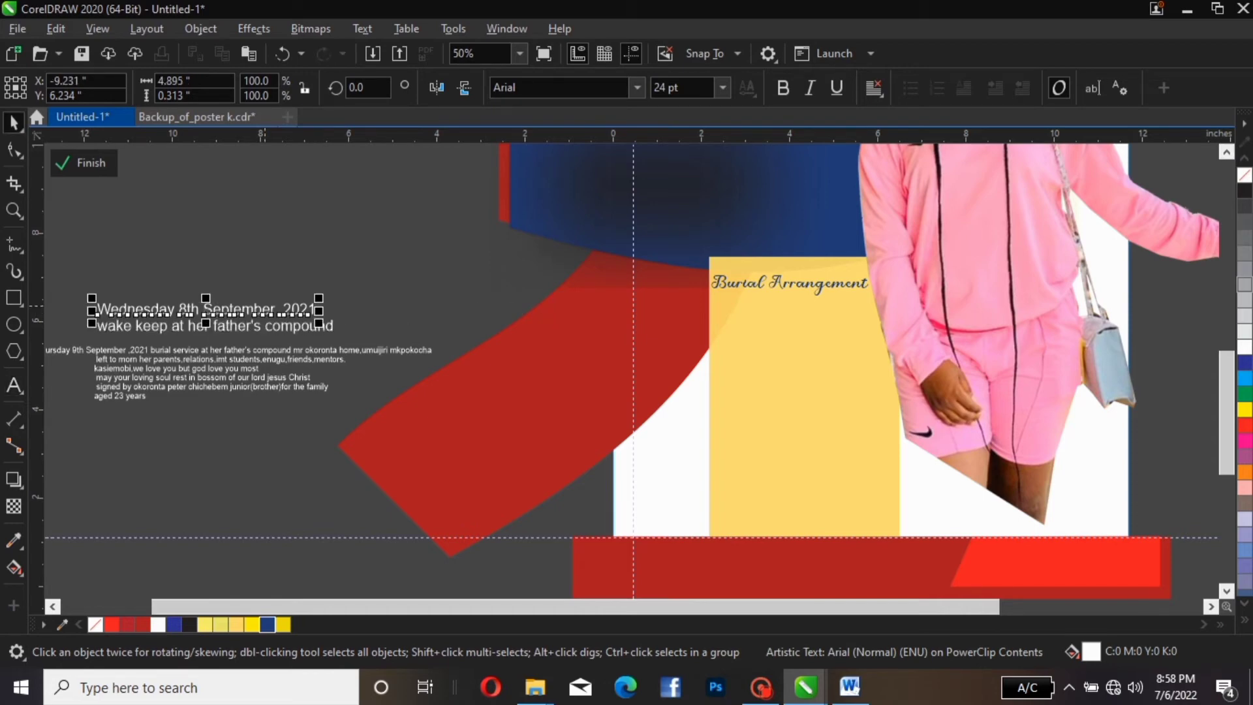
Move the Wednesday date line under the heading, coloured dark red and set in Arial Black
{"action": "left_click_drag", "start_coordinate": [257, 310], "coordinate": [887, 346]}
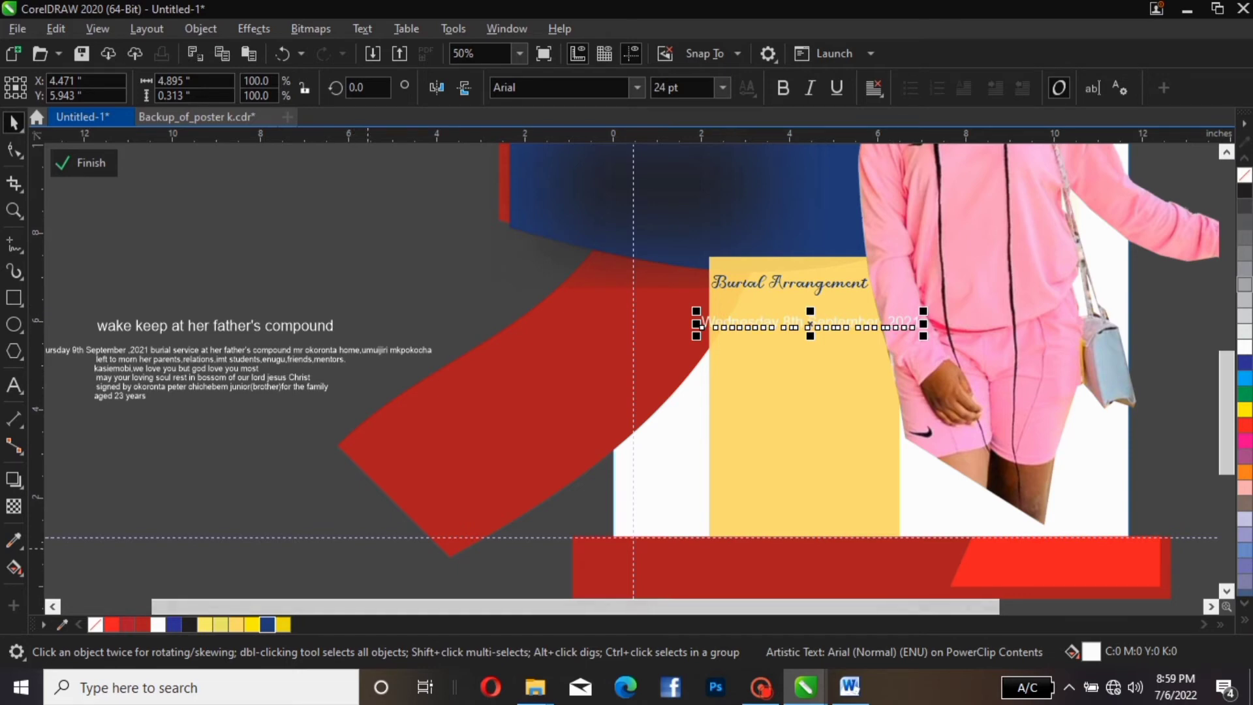
{"action": "left_click", "coordinate": [141, 624]}
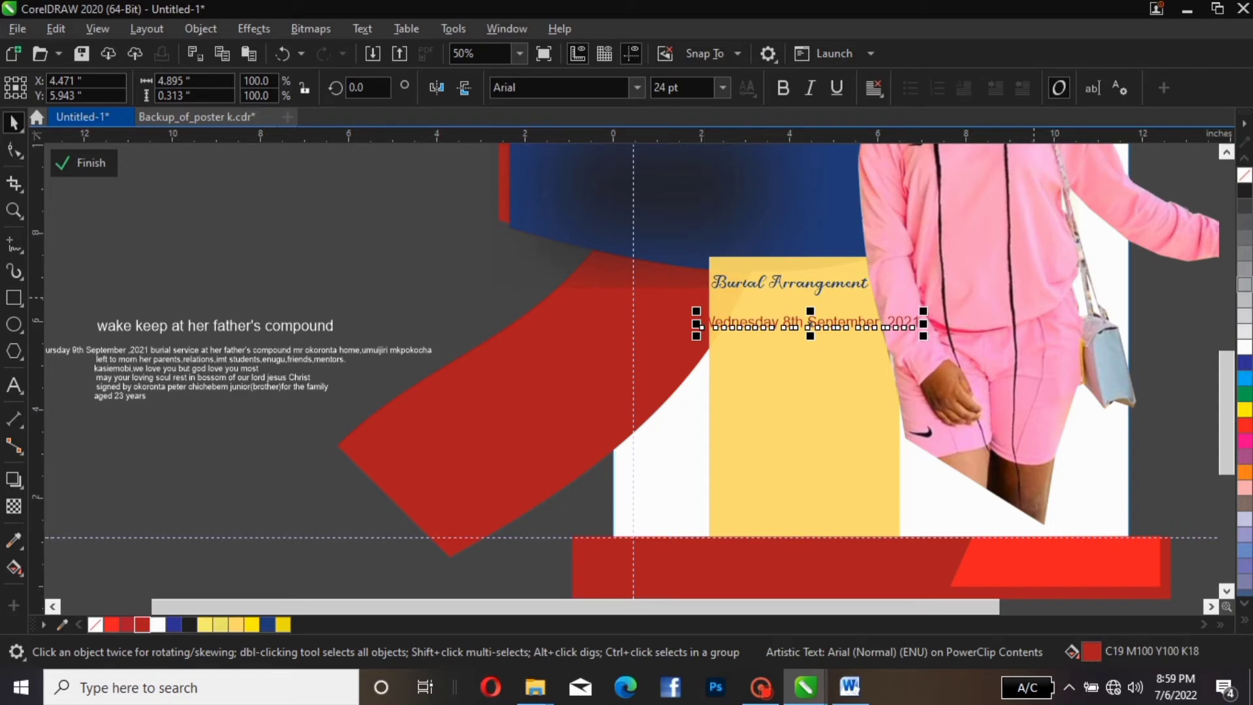
{"action": "left_click_drag", "start_coordinate": [924, 311], "coordinate": [913, 312]}
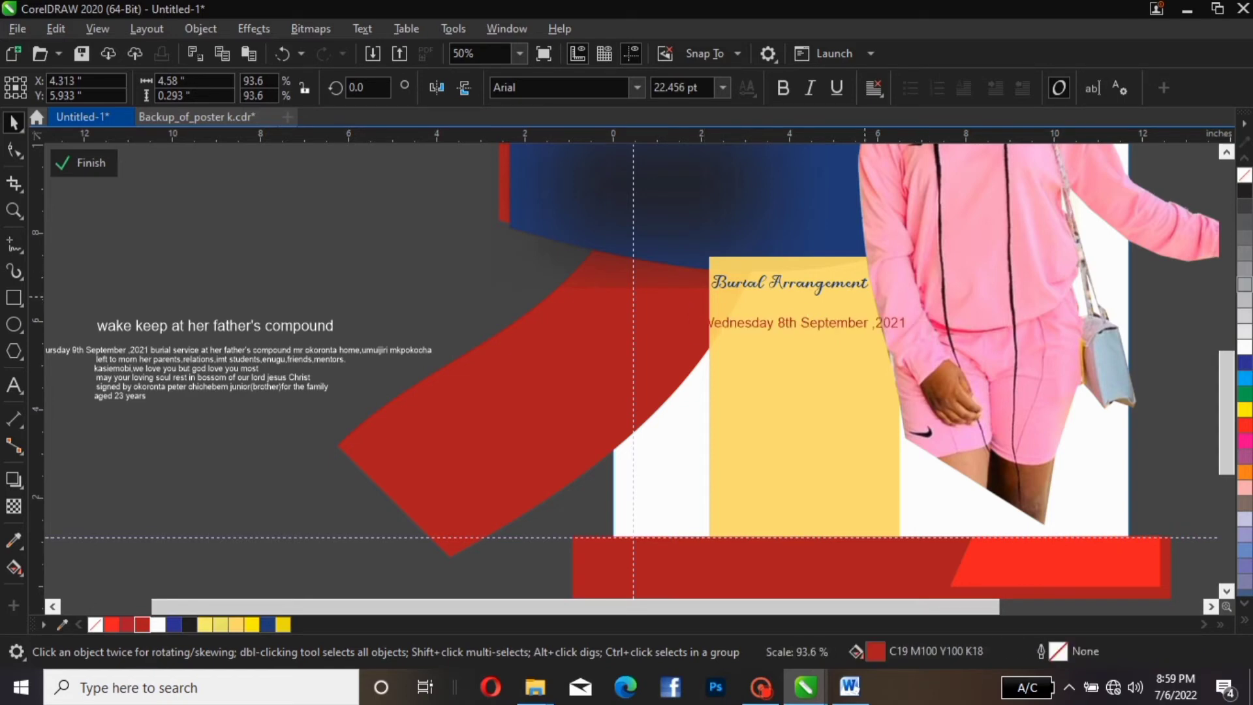
{"action": "left_click", "coordinate": [638, 88]}
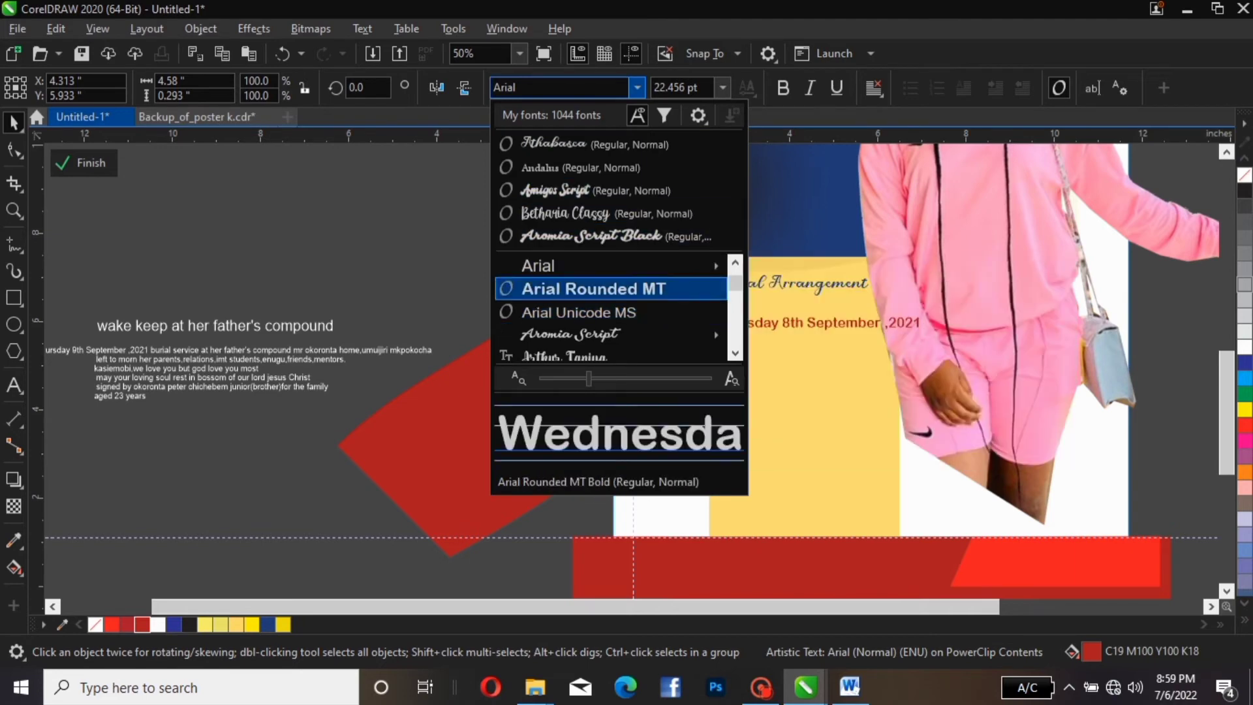
{"action": "mouse_move", "coordinate": [652, 266]}
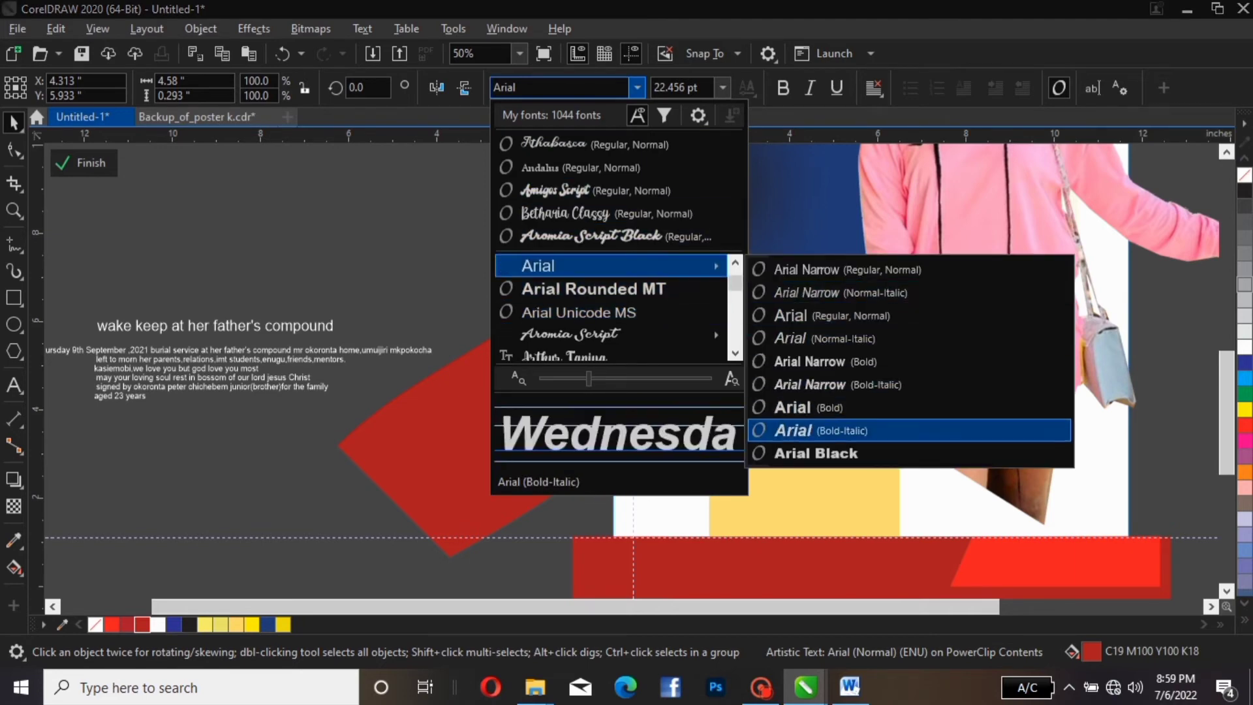
{"action": "left_click", "coordinate": [816, 453]}
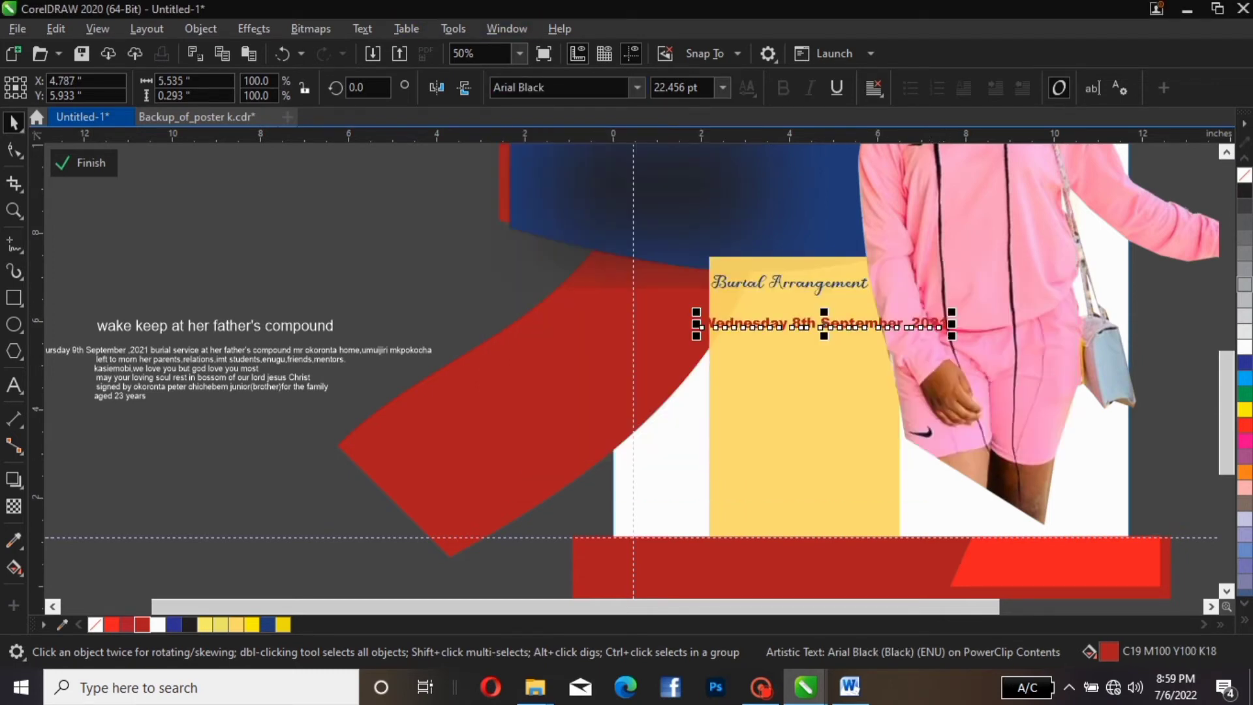
{"action": "left_click", "coordinate": [362, 28]}
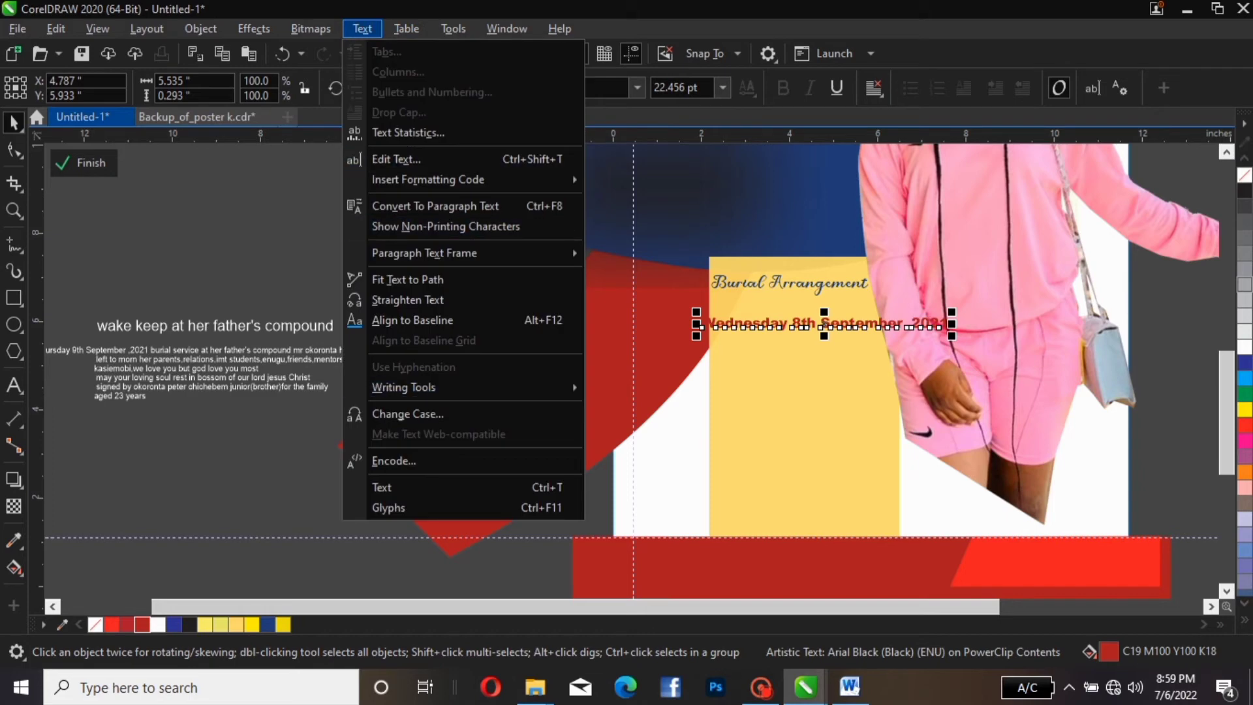
Change the date line to UPPERCASE and scale it down to fit the panel
{"action": "left_click", "coordinate": [408, 413]}
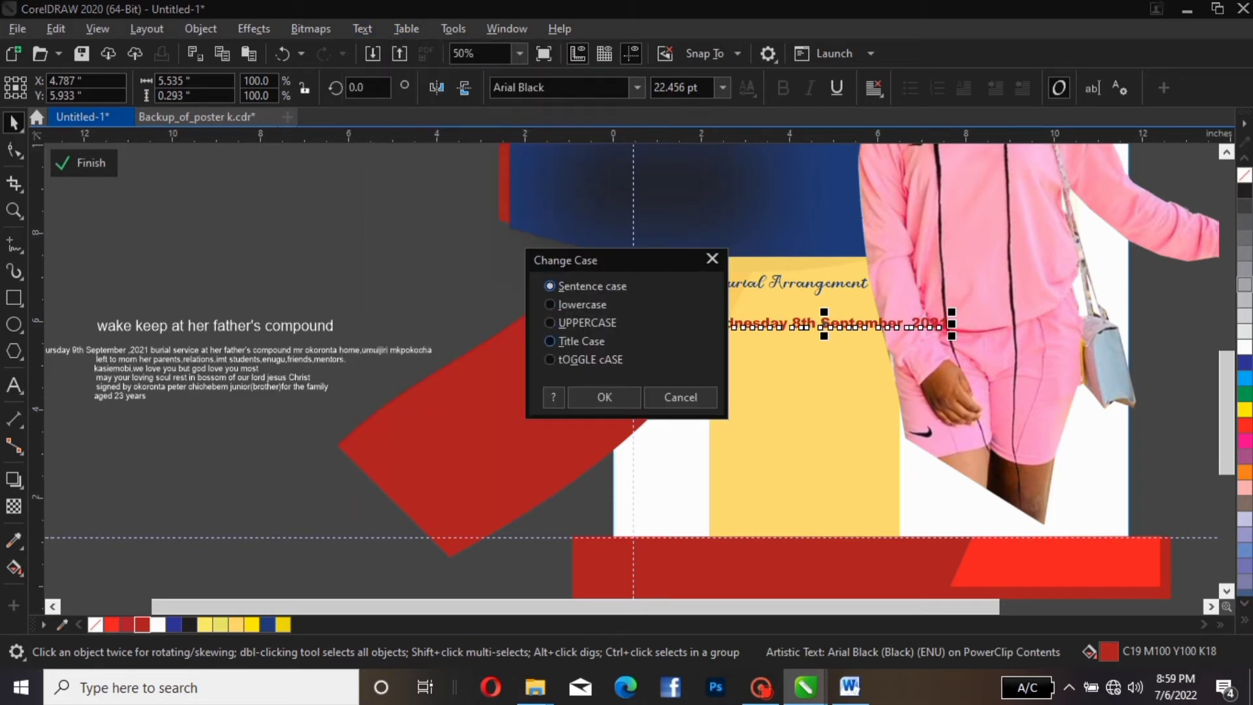
{"action": "left_click", "coordinate": [561, 323]}
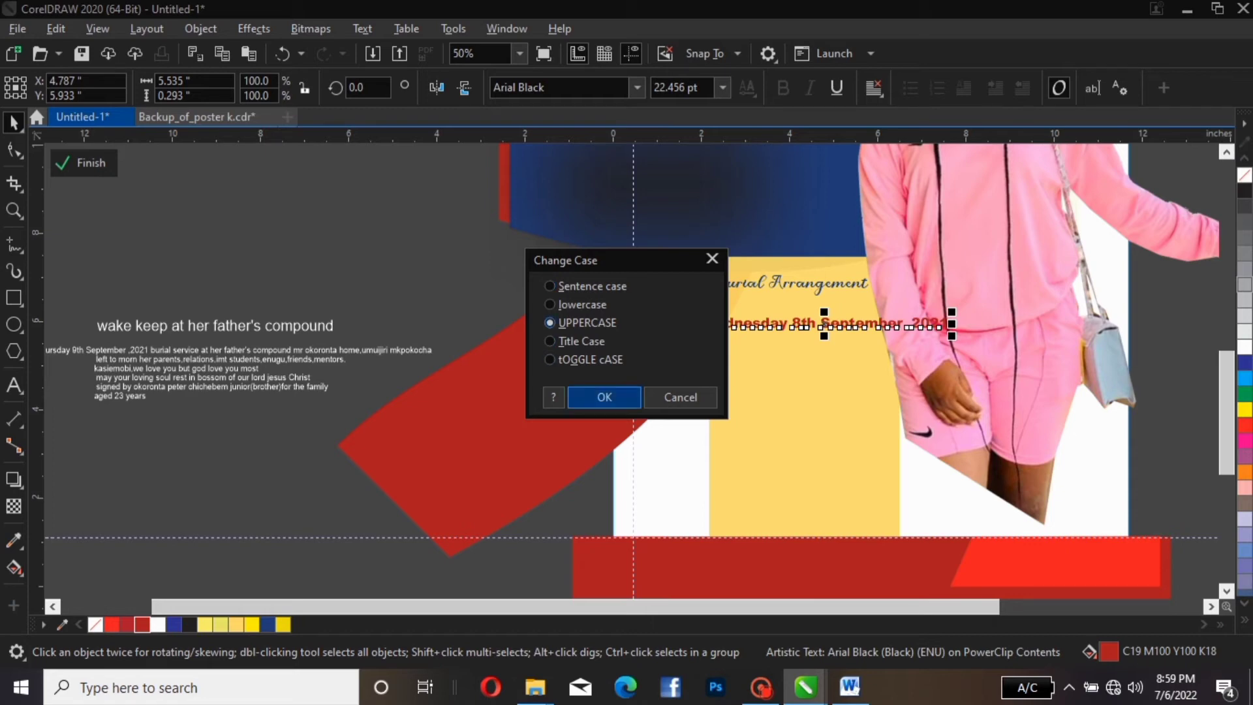
{"action": "left_click", "coordinate": [605, 397]}
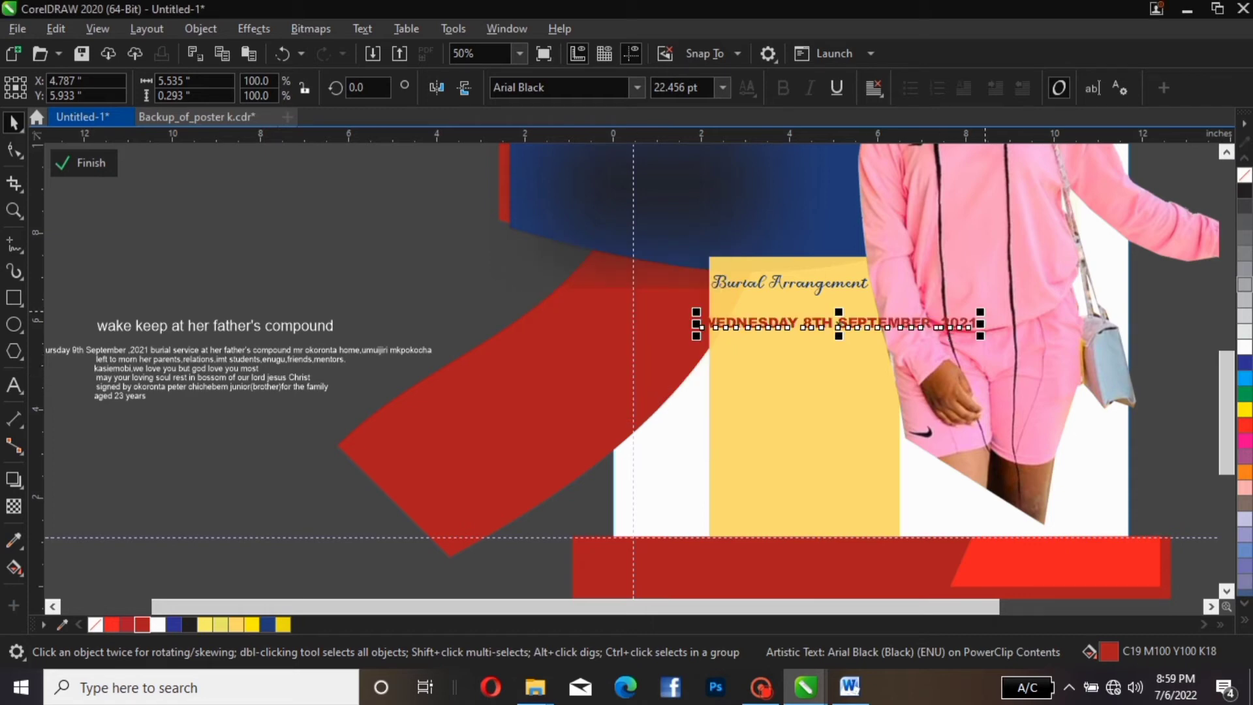
{"action": "left_click_drag", "start_coordinate": [981, 311], "coordinate": [878, 292]}
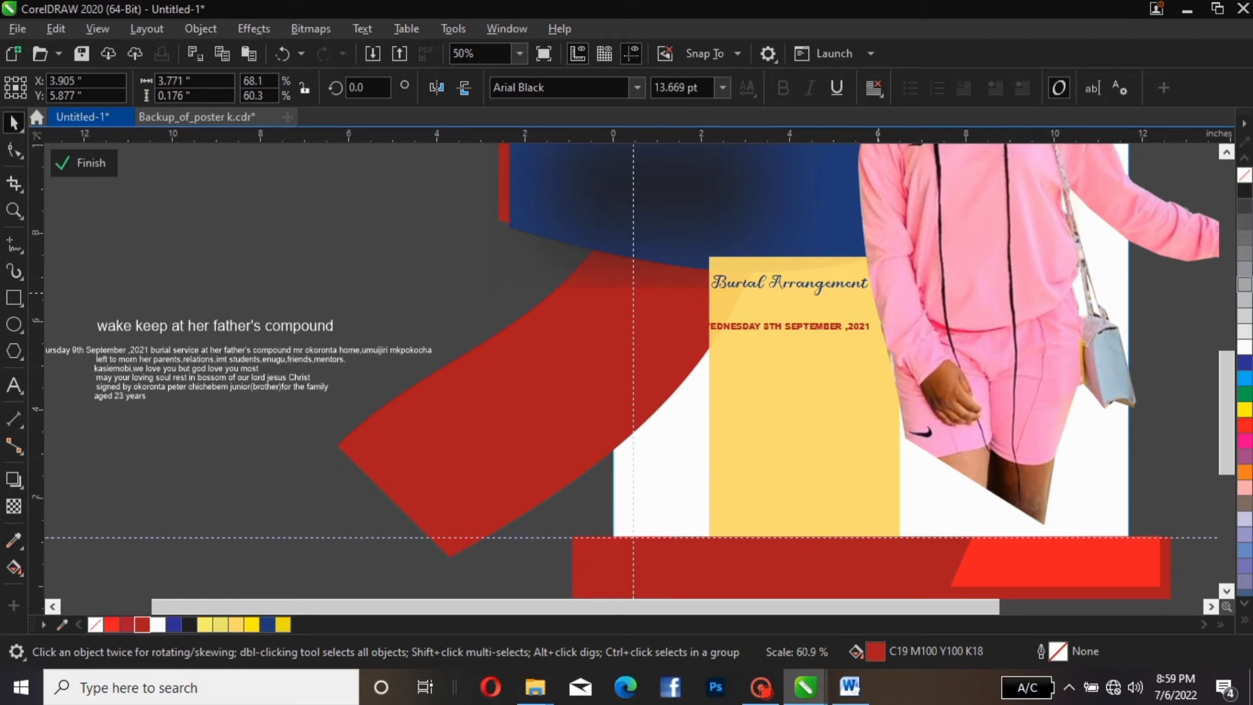
{"action": "left_click_drag", "start_coordinate": [785, 330], "coordinate": [799, 318]}
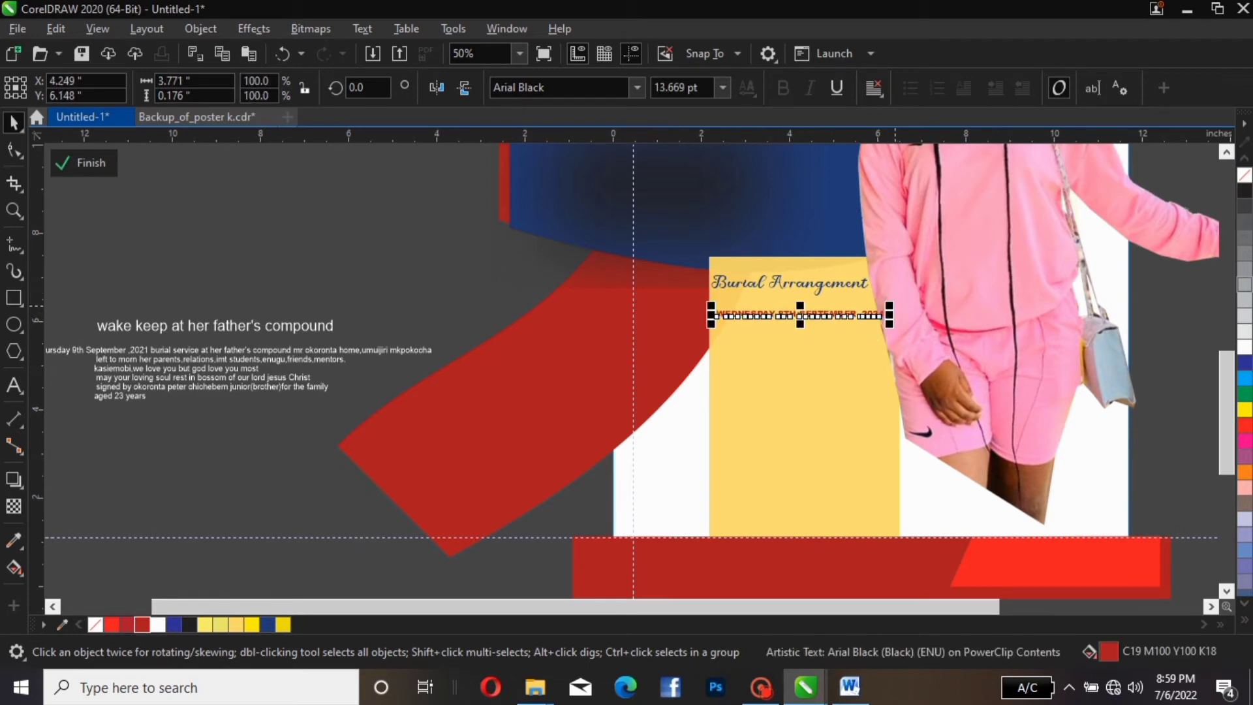
{"action": "left_click_drag", "start_coordinate": [892, 305], "coordinate": [821, 313]}
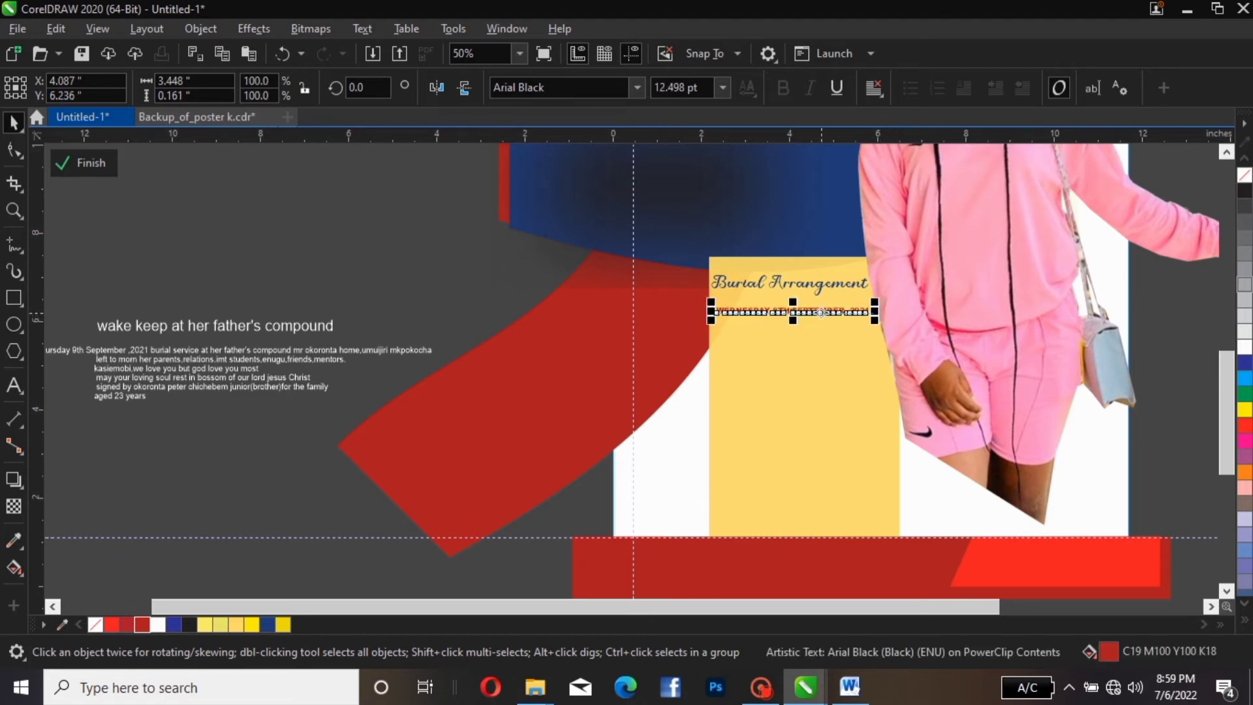
Set the date line in Impact and widen it across the panel, about 17.9 pt
{"action": "left_click", "coordinate": [636, 88]}
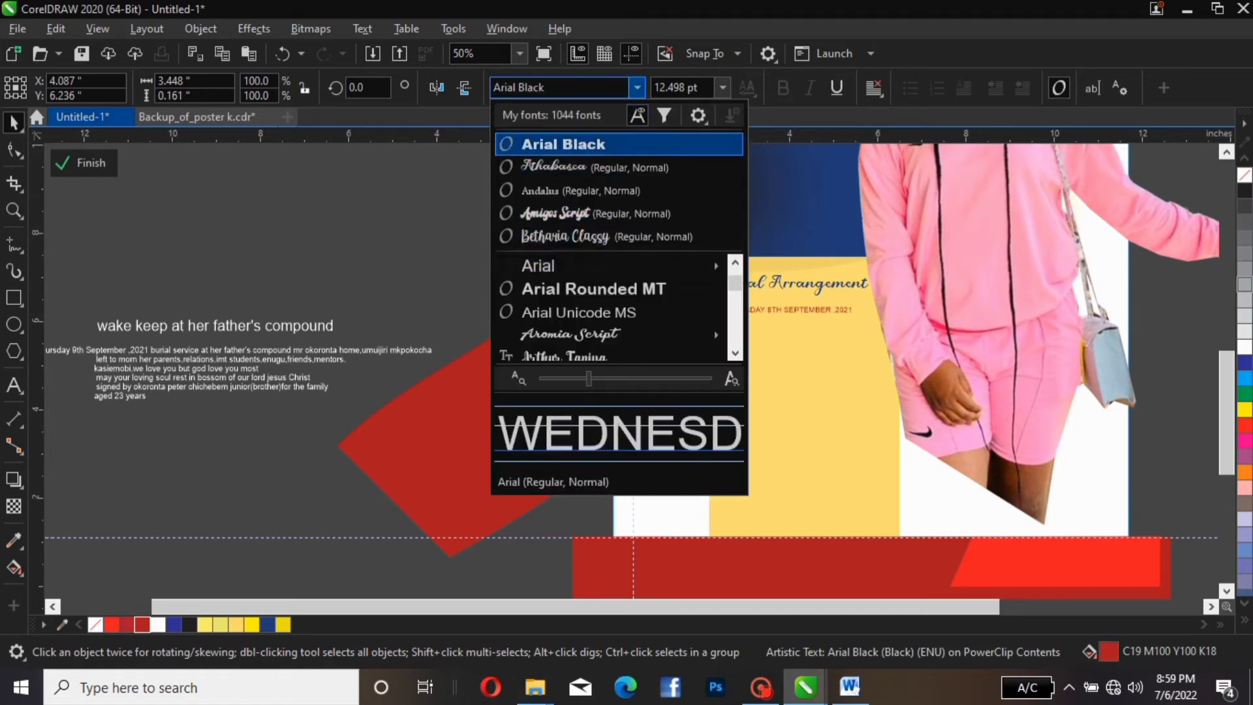
{"action": "left_click_drag", "start_coordinate": [540, 87], "coordinate": [493, 87]}
{"action": "left_click", "coordinate": [546, 87]}
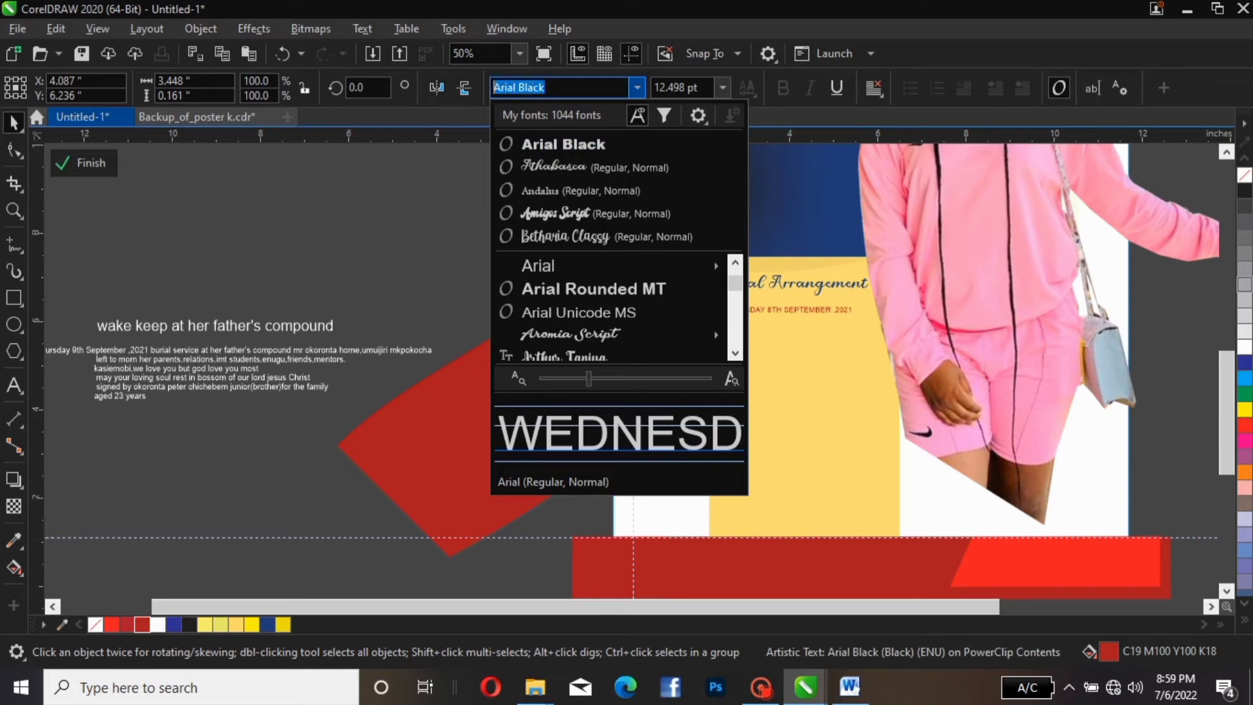
{"action": "type", "text": "IMPACT"}
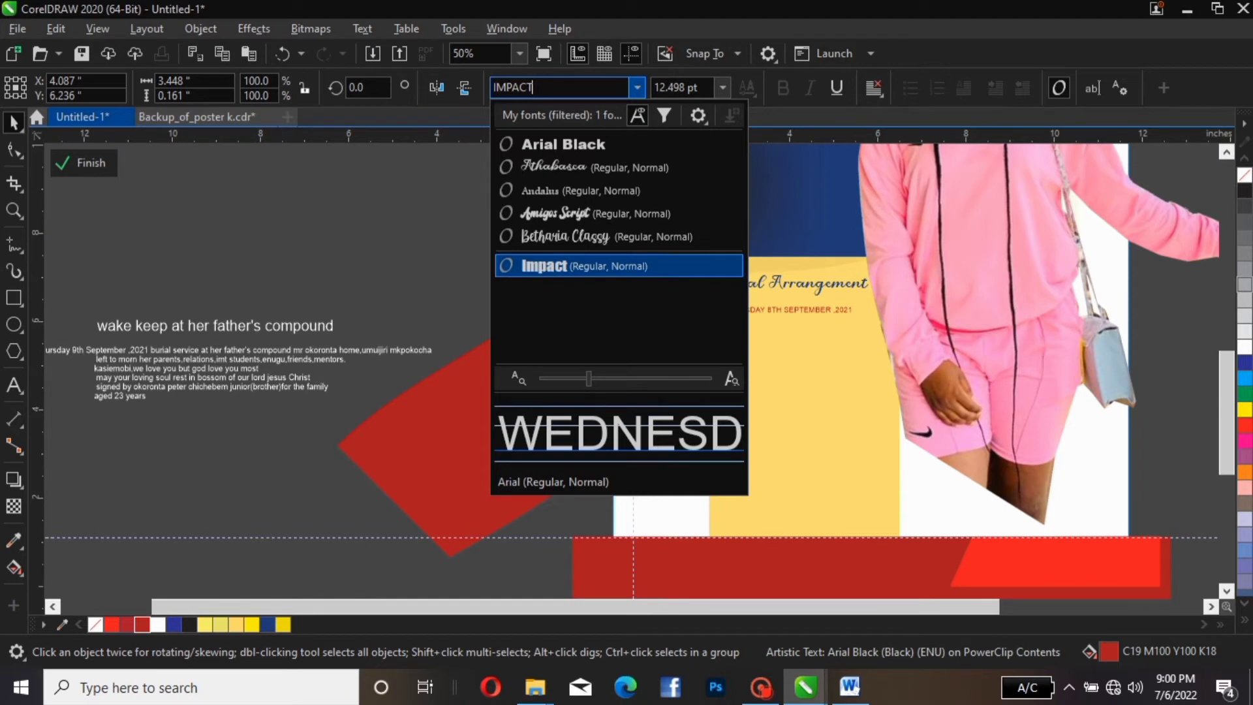
{"action": "key", "text": "Return"}
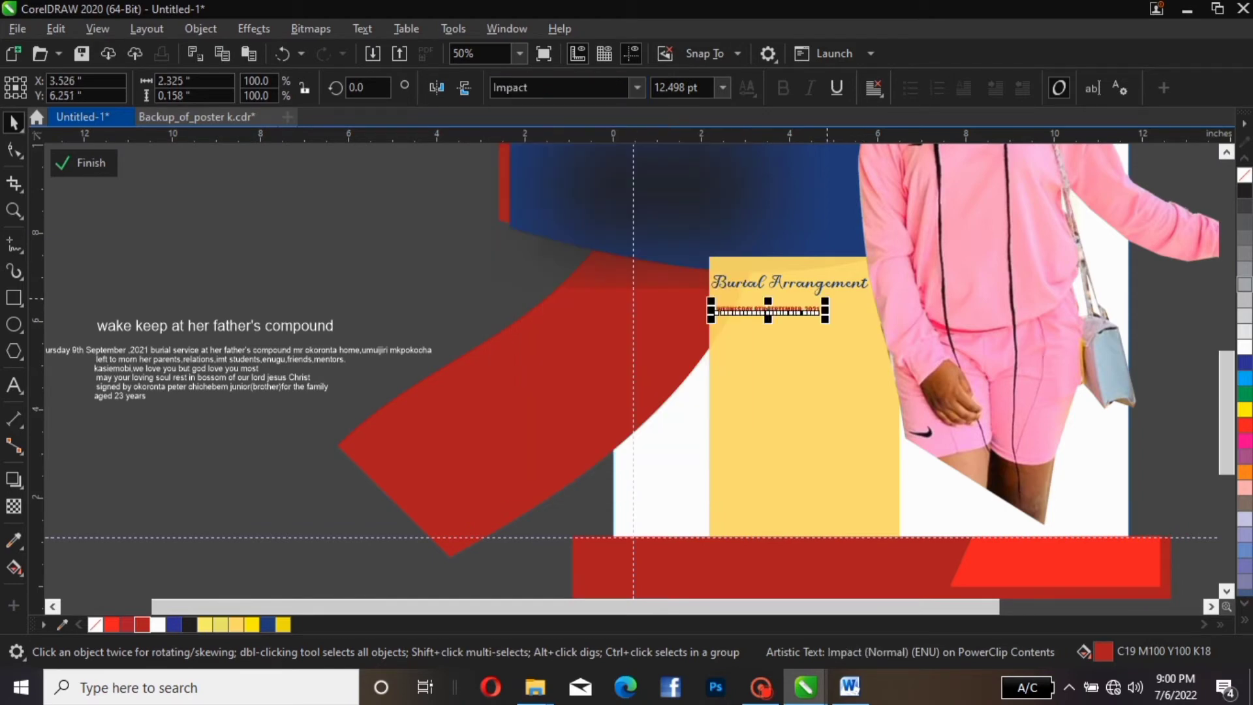
{"action": "left_click_drag", "start_coordinate": [826, 300], "coordinate": [869, 298]}
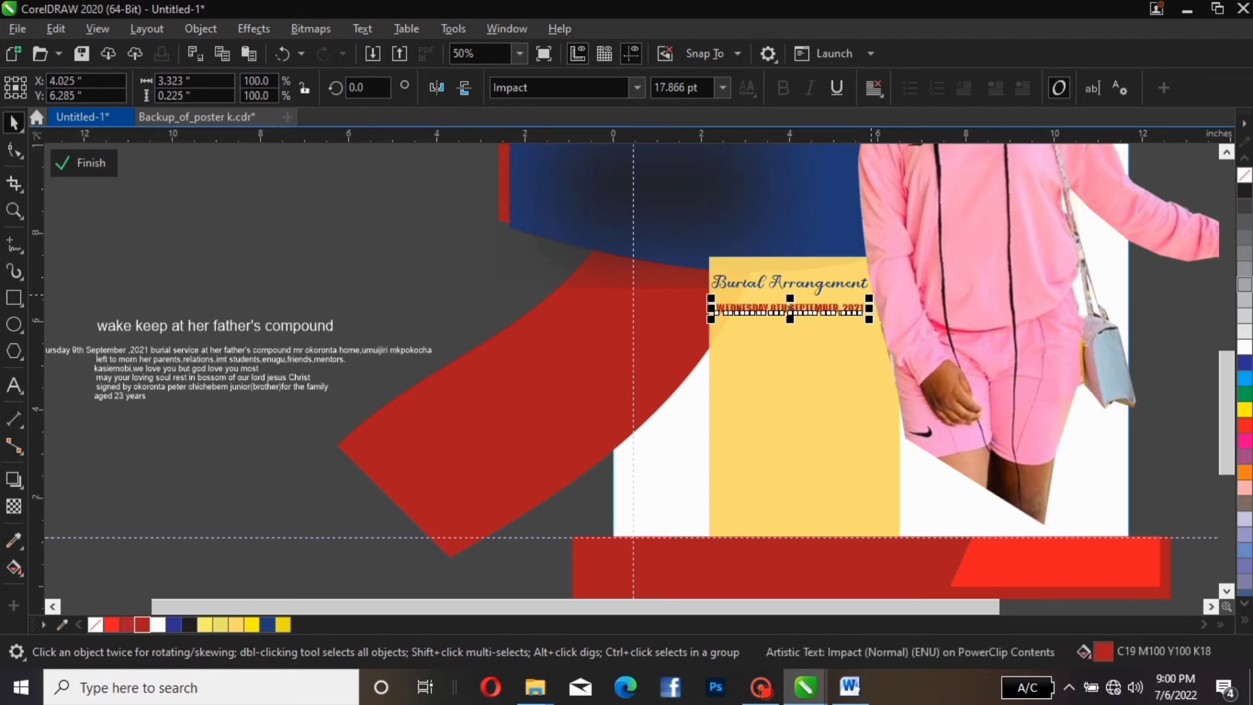
{"action": "left_click", "coordinate": [480, 185]}
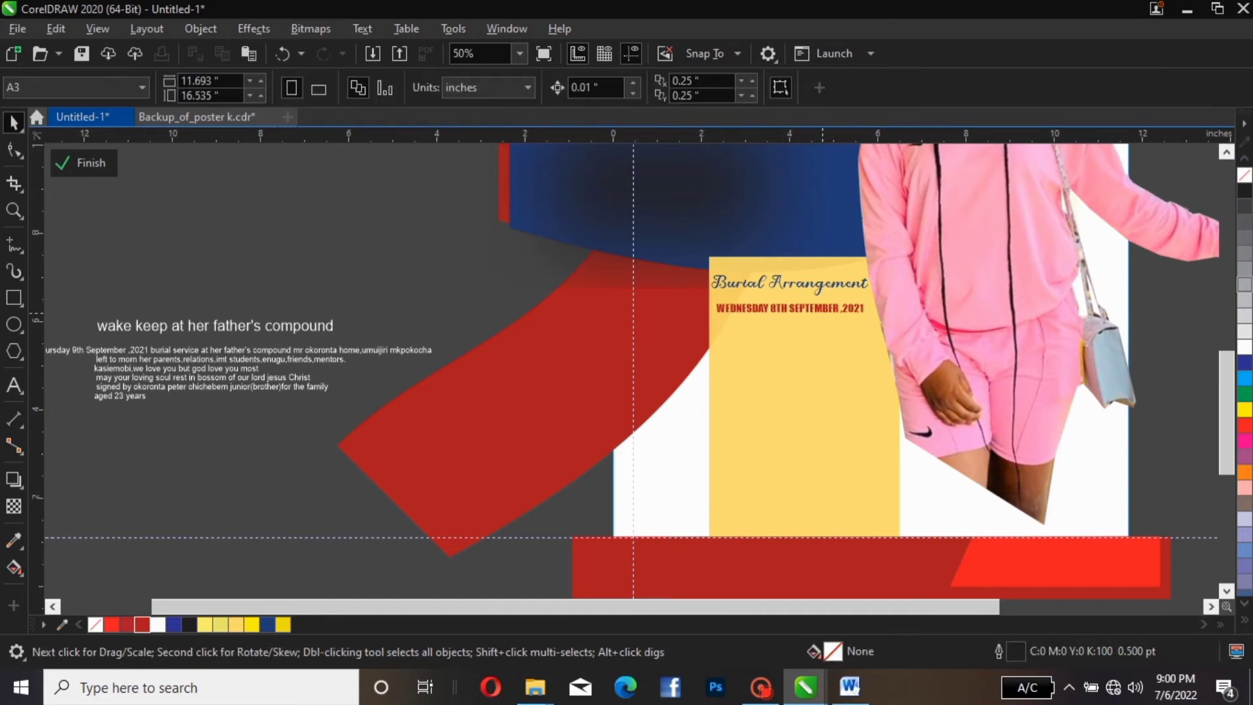
{"action": "left_click", "coordinate": [257, 328]}
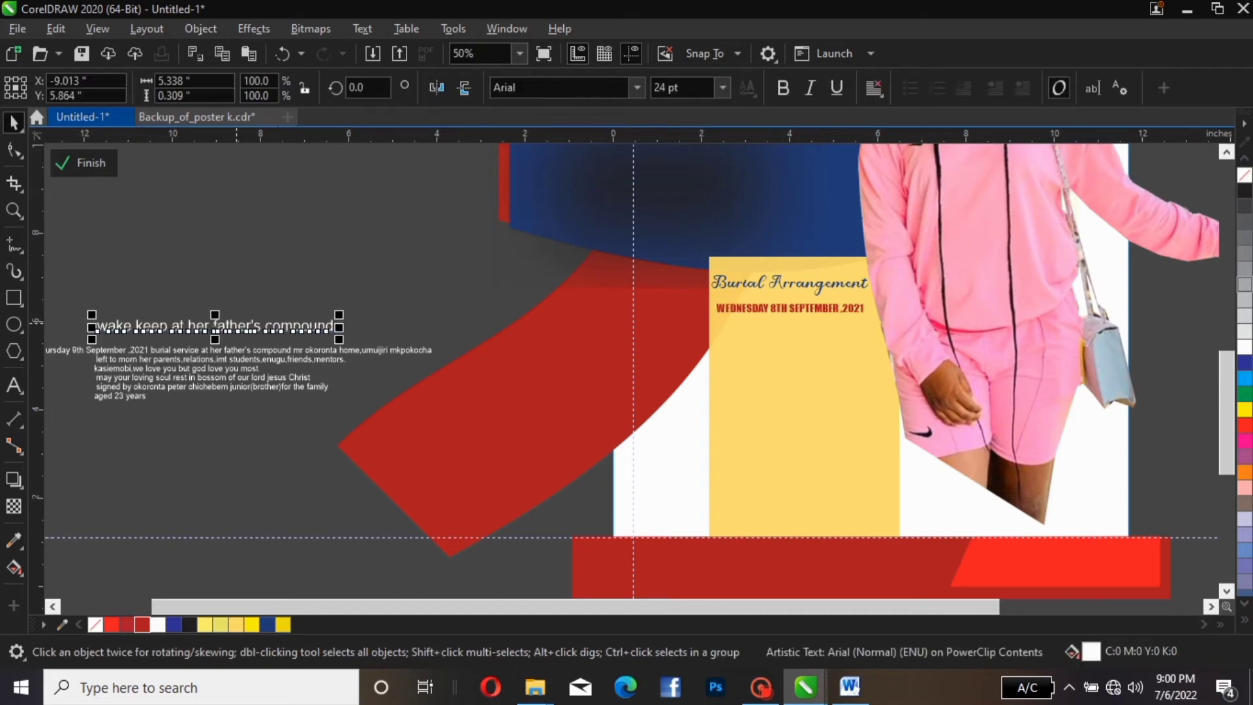
Break the venue text after 'father's' and move it under the date in black
{"action": "left_click_drag", "start_coordinate": [236, 322], "coordinate": [268, 318]}
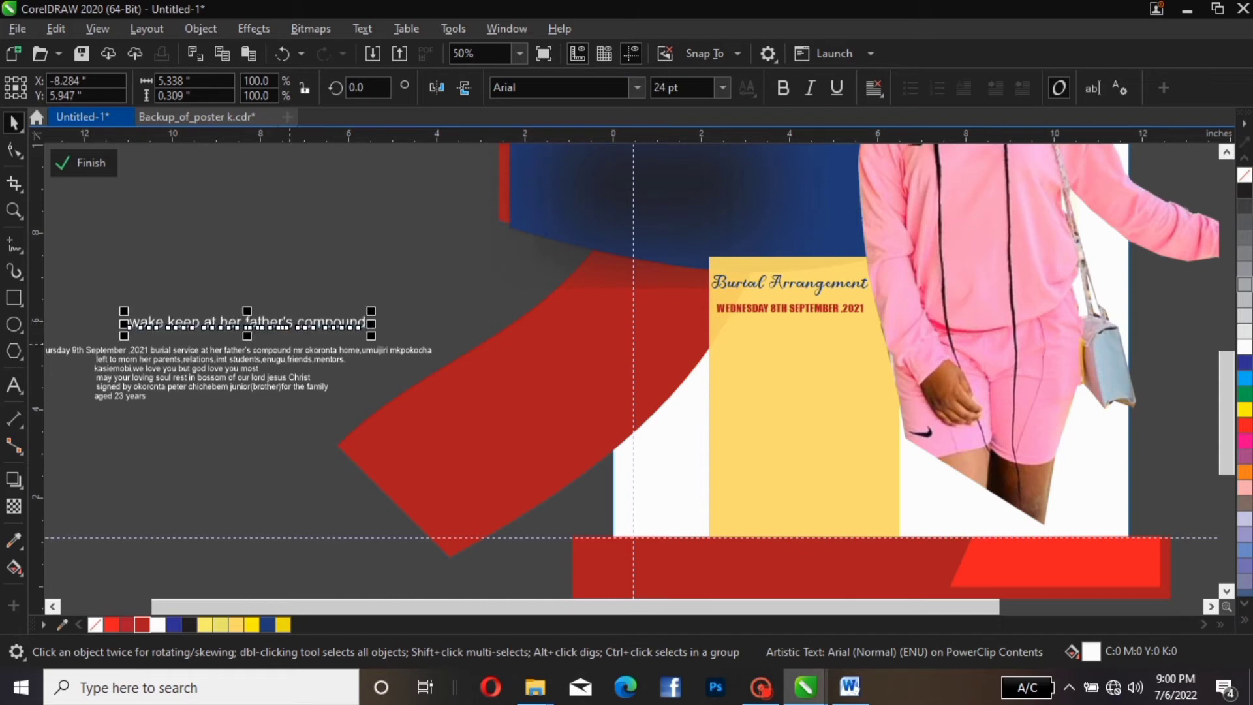
{"action": "double_click", "coordinate": [293, 322]}
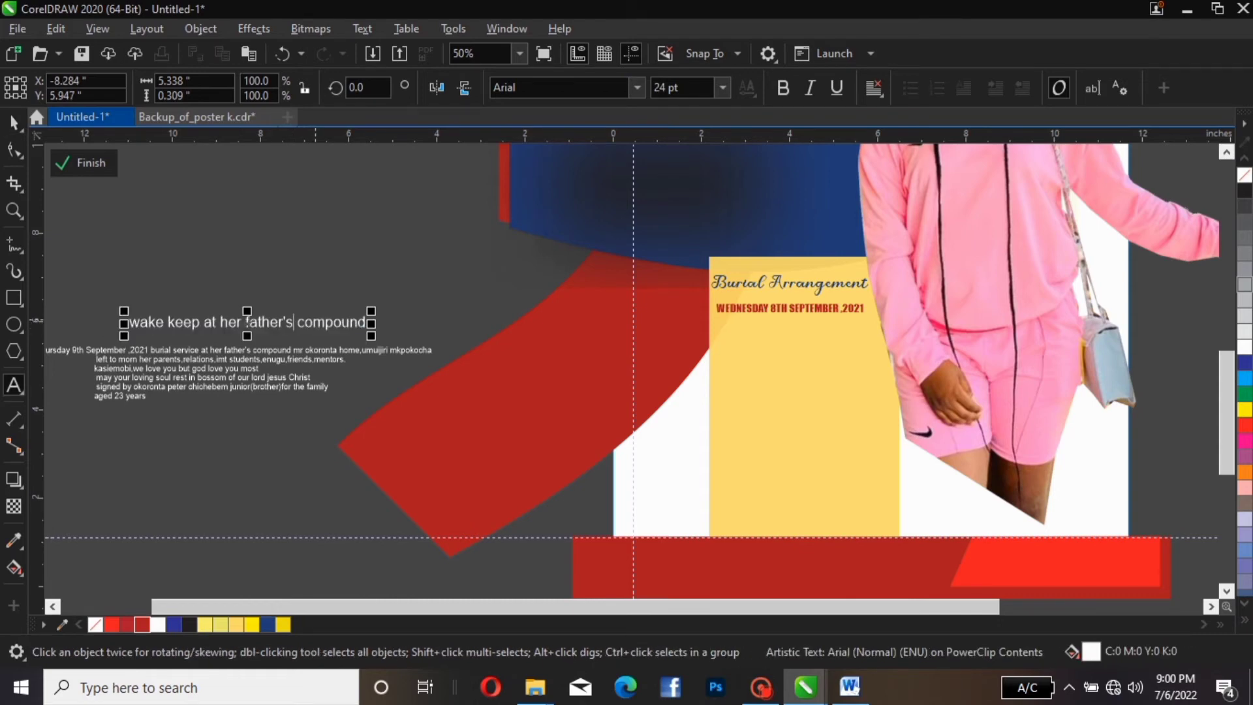
{"action": "key", "text": "Return"}
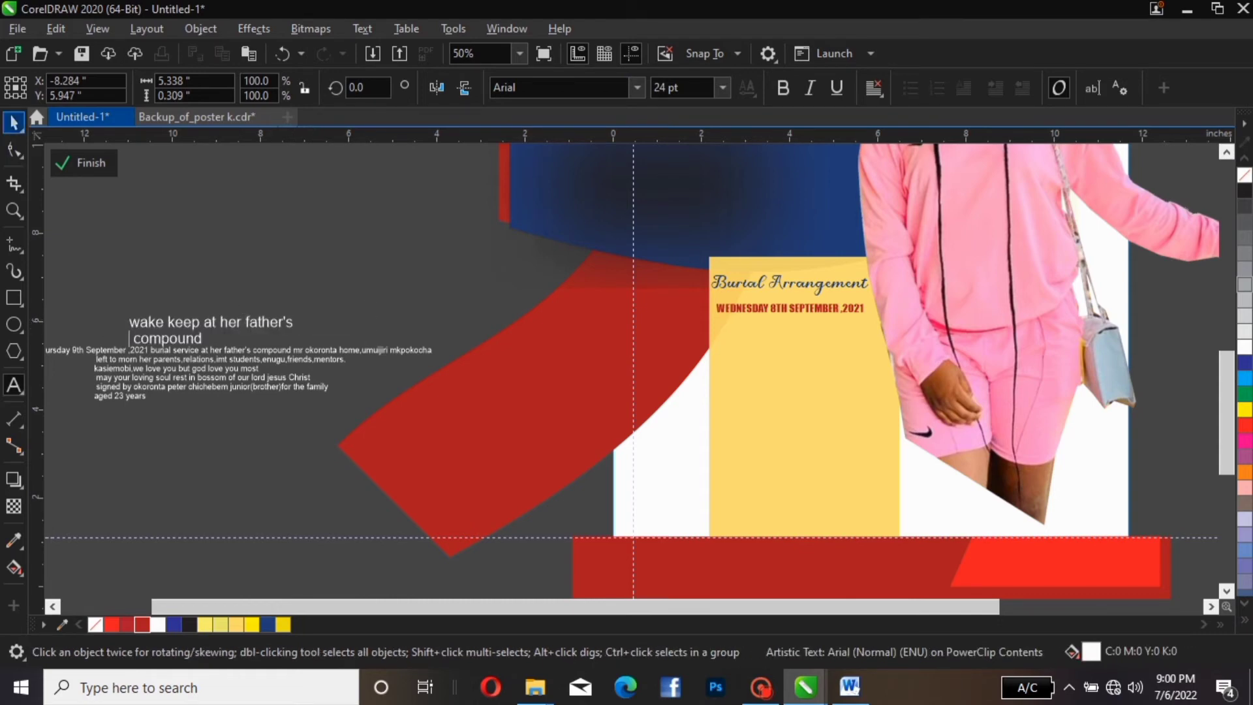
{"action": "left_click", "coordinate": [13, 121]}
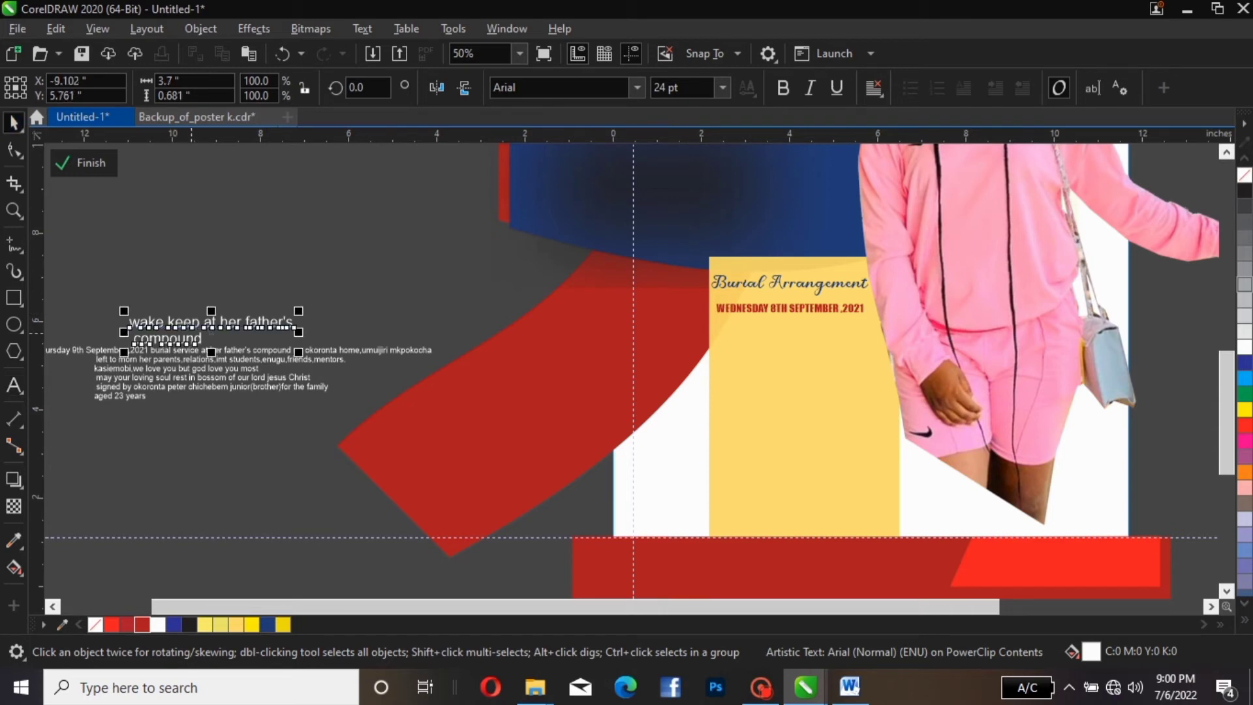
{"action": "left_click_drag", "start_coordinate": [199, 326], "coordinate": [789, 329]}
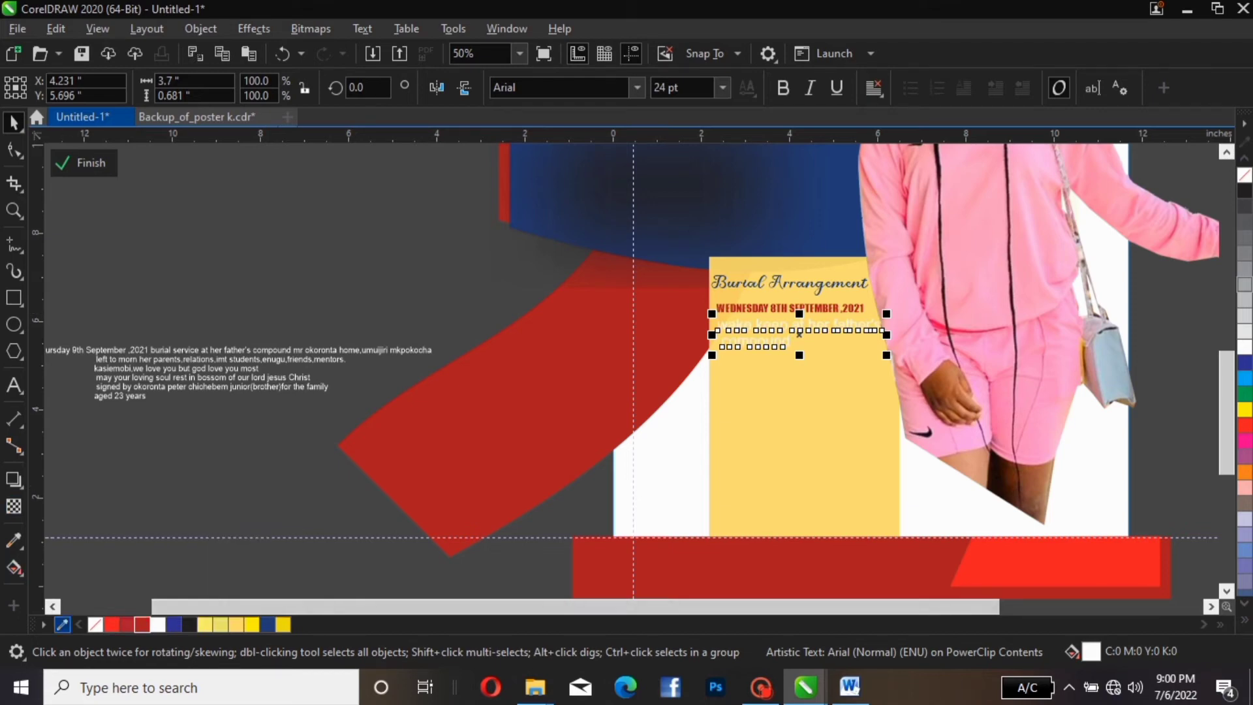
{"action": "left_click", "coordinate": [190, 625]}
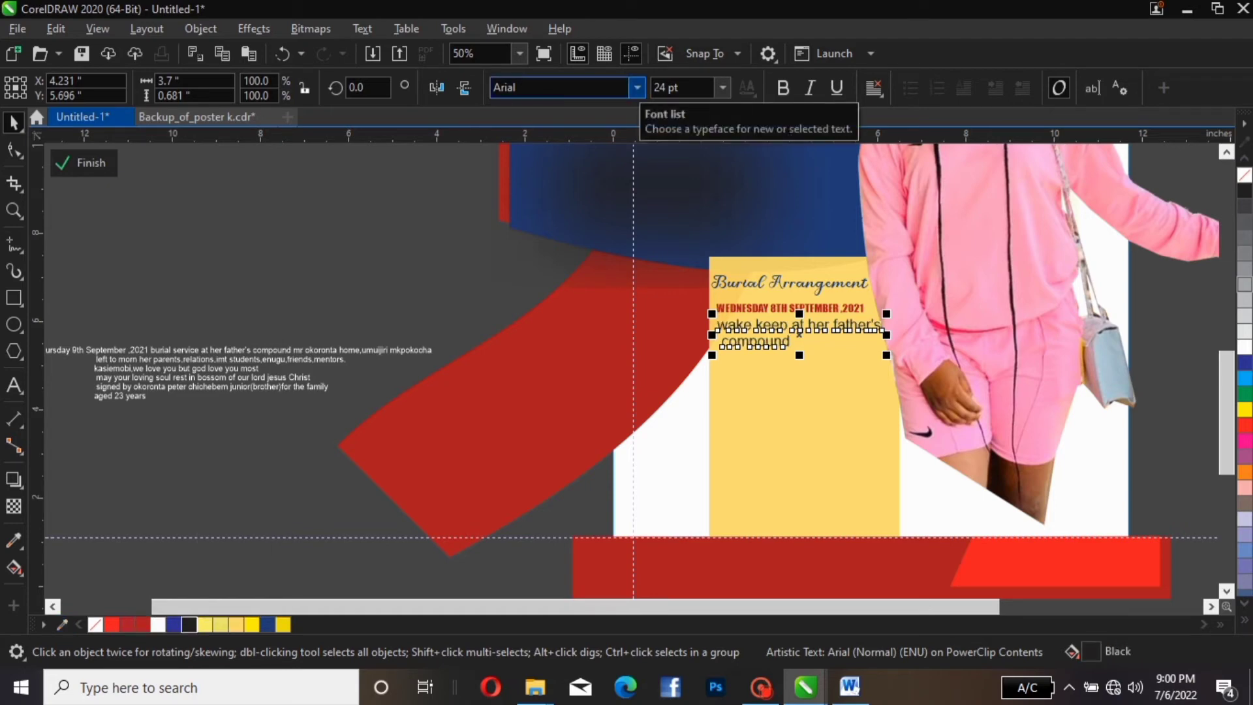
Set the venue text in Arial Unicode MS and change it to Title Case
{"action": "left_click", "coordinate": [637, 88]}
{"action": "key", "text": "Down"}
{"action": "key", "text": "Down"}
{"action": "key", "text": "Down"}
{"action": "key", "text": "Down"}
{"action": "key", "text": "Down"}
{"action": "key", "text": "Down"}
{"action": "key", "text": "Down"}
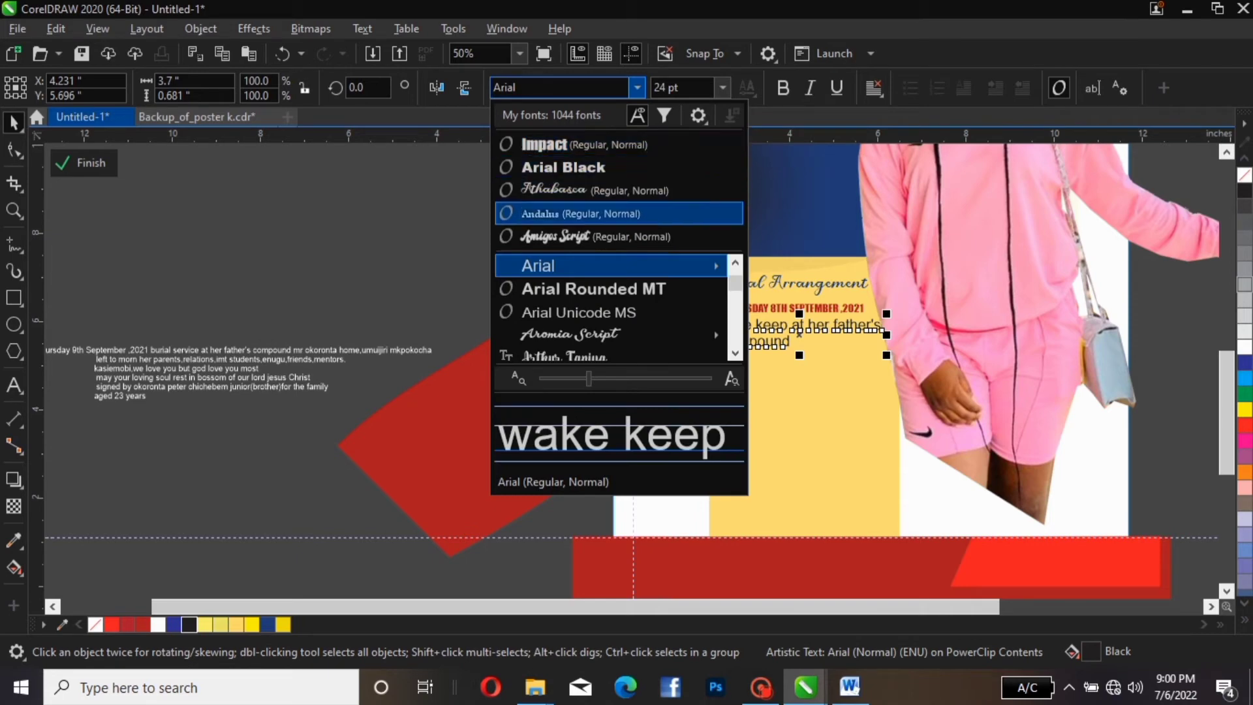
{"action": "key", "text": "Return"}
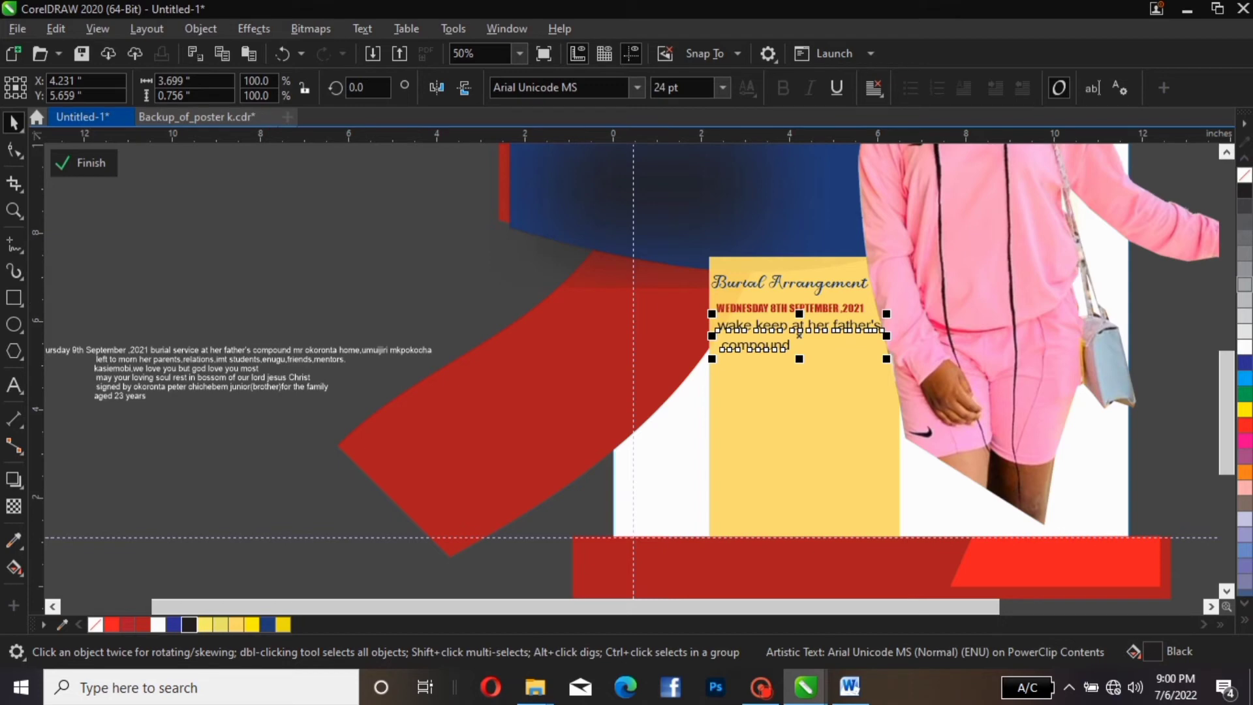
{"action": "left_click", "coordinate": [362, 28]}
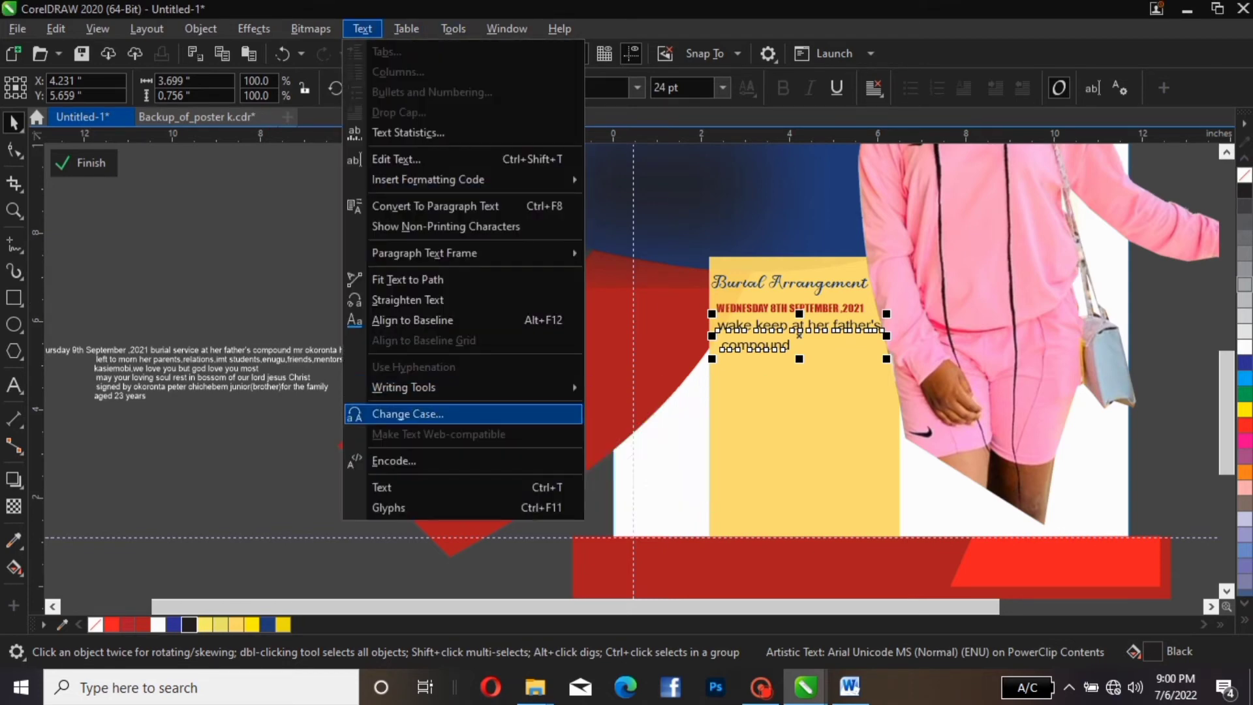
{"action": "key", "text": "Return"}
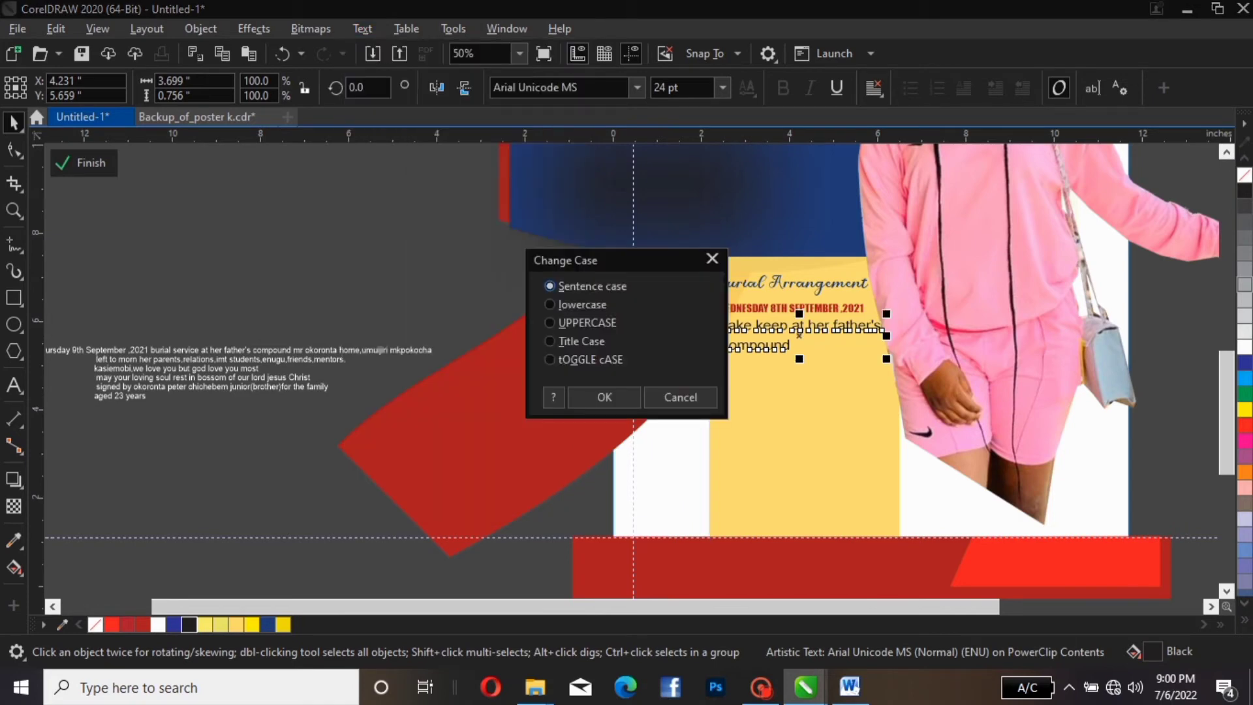
{"action": "left_click", "coordinate": [575, 341]}
{"action": "left_click", "coordinate": [581, 392]}
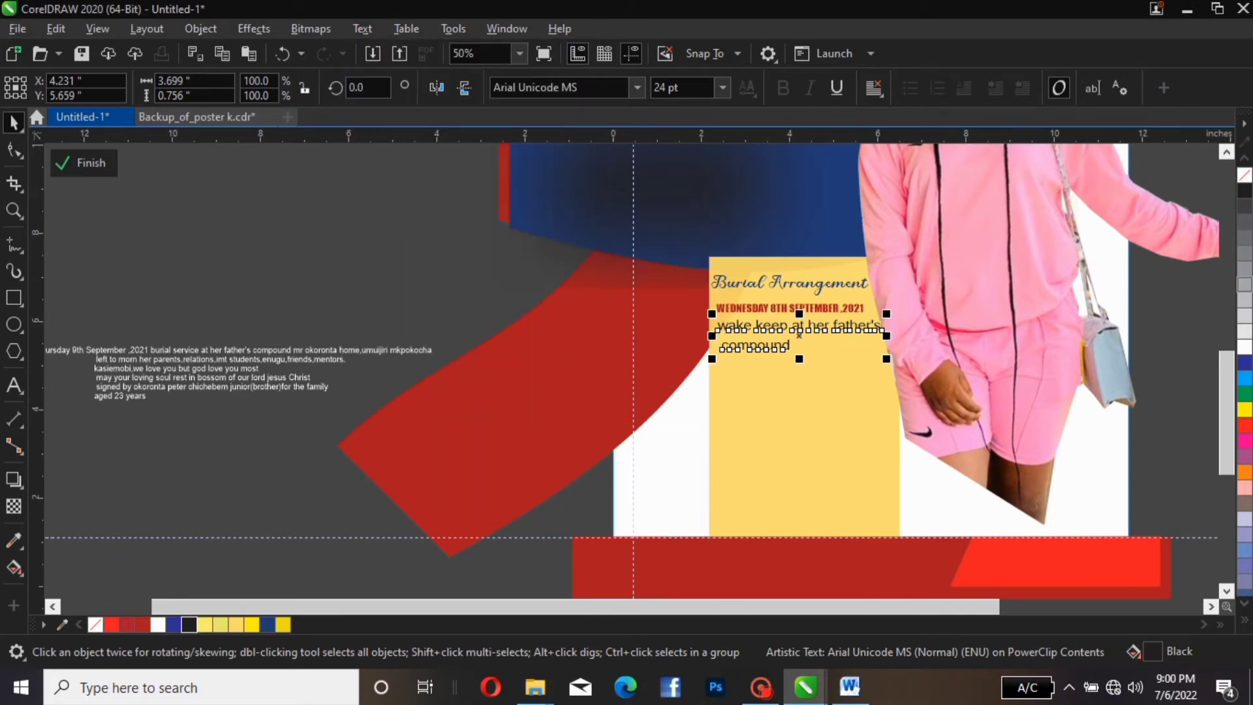
Shrink the venue lines to about 20.4 pt and align them under the date
{"action": "left_click", "coordinate": [474, 246]}
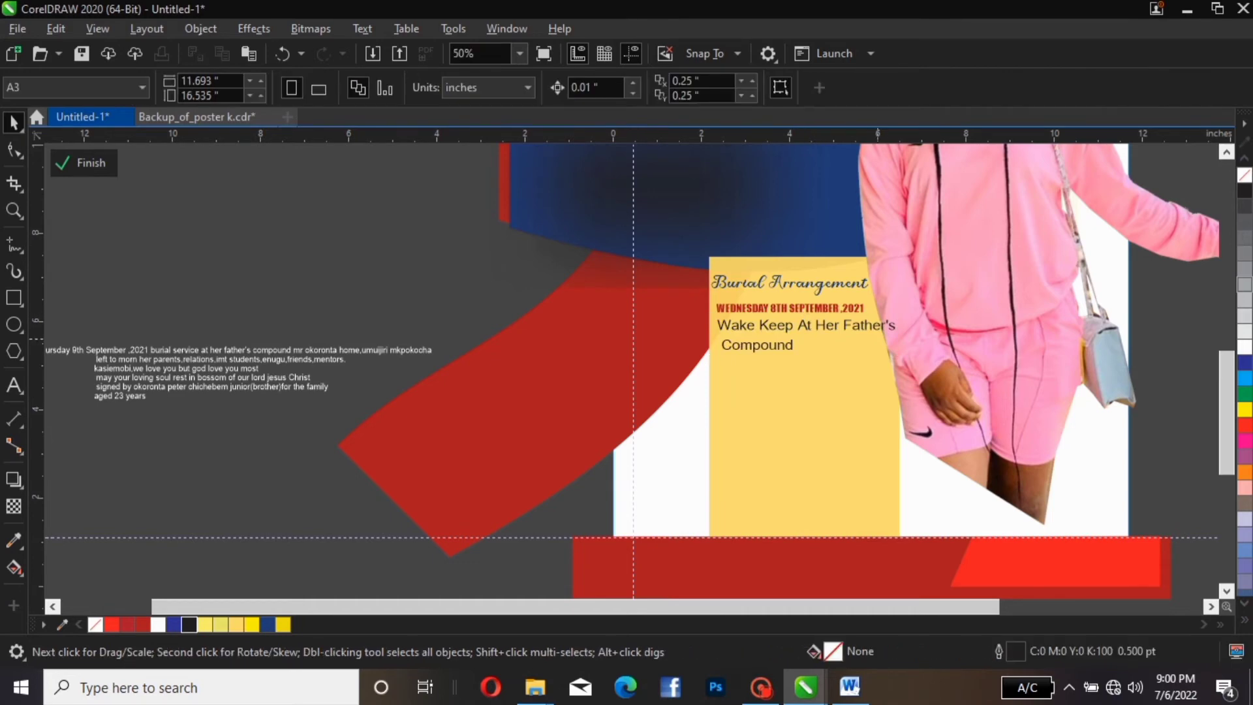
{"action": "left_click", "coordinate": [887, 324]}
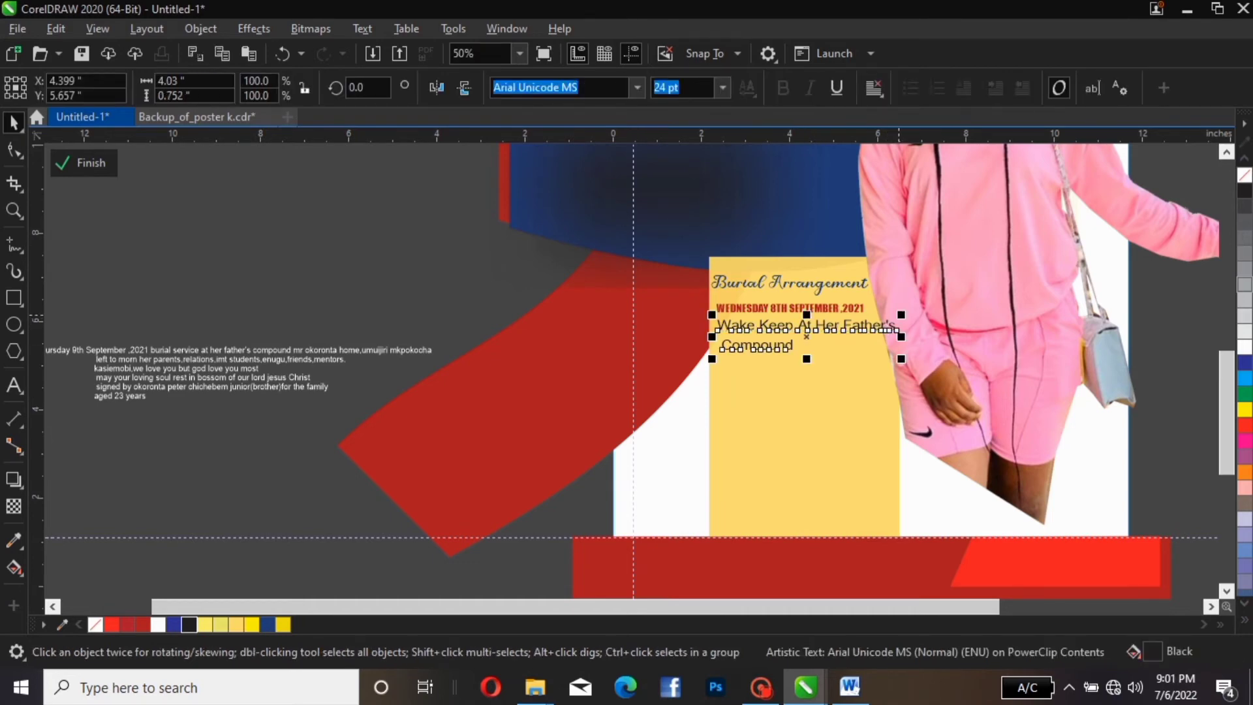
{"action": "left_click_drag", "start_coordinate": [901, 315], "coordinate": [875, 322]}
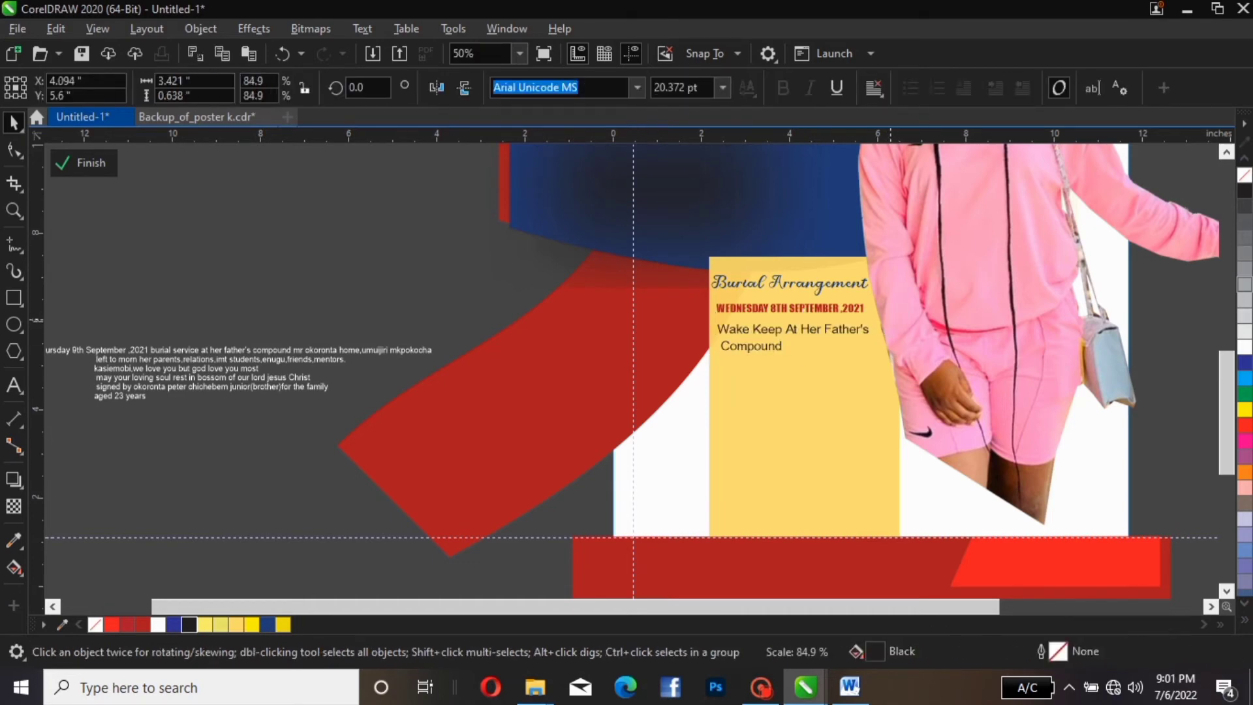
{"action": "left_click_drag", "start_coordinate": [787, 332], "coordinate": [793, 329]}
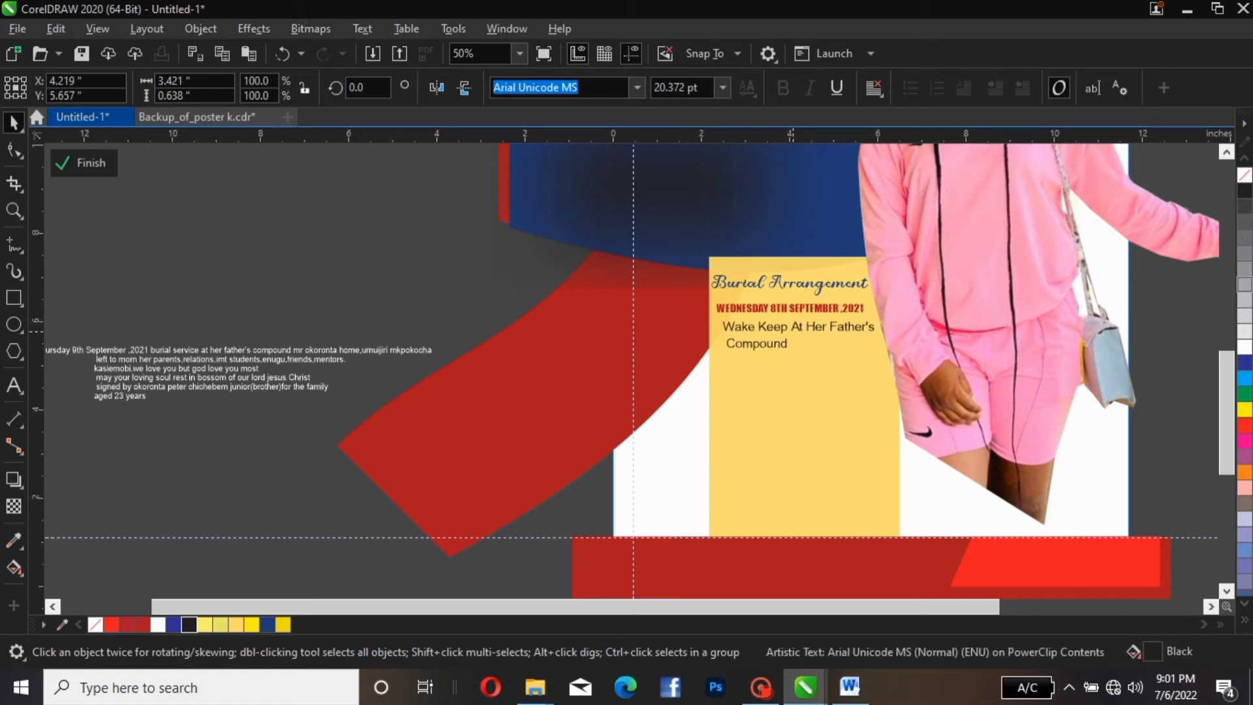
{"action": "key", "text": "Left"}
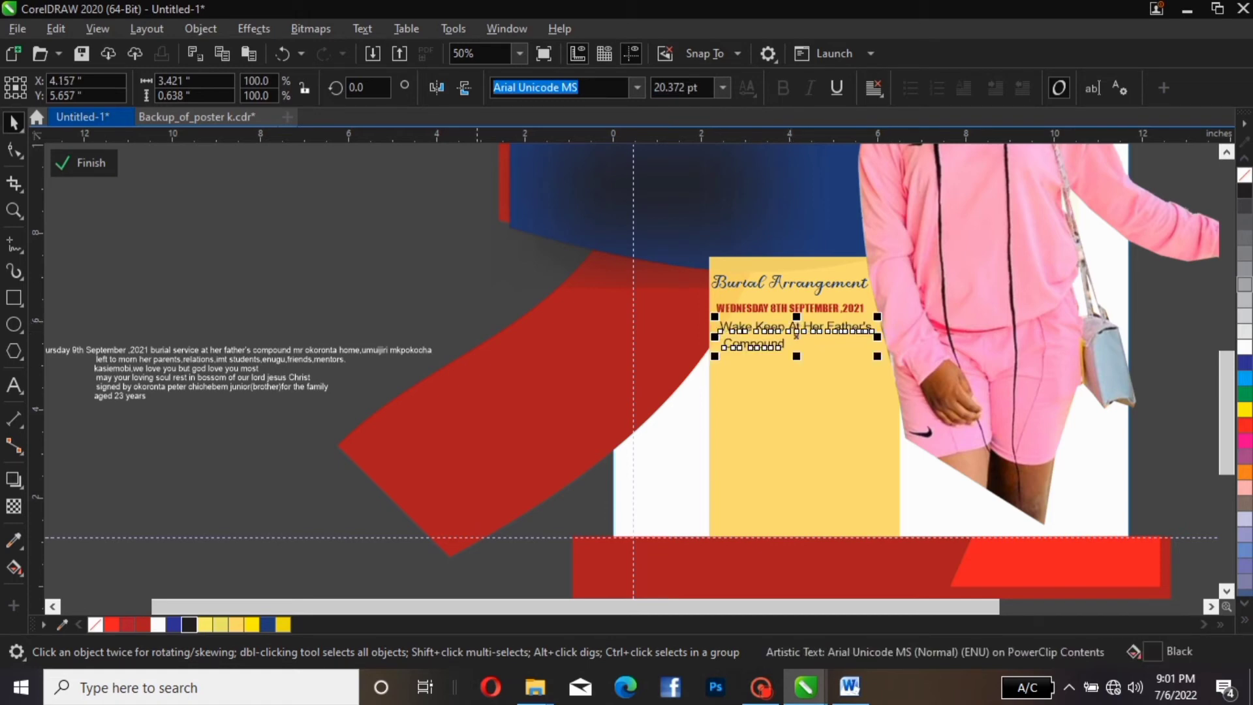
{"action": "key", "text": "Escape"}
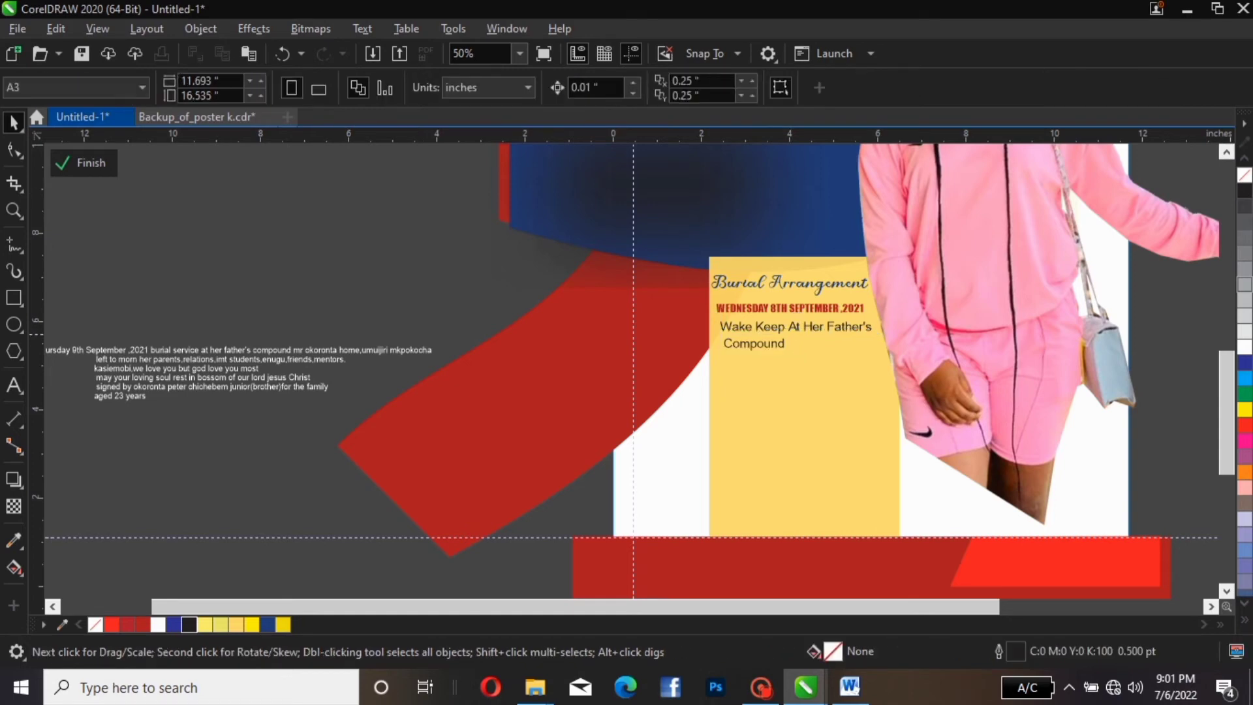
{"action": "left_click", "coordinate": [63, 353]}
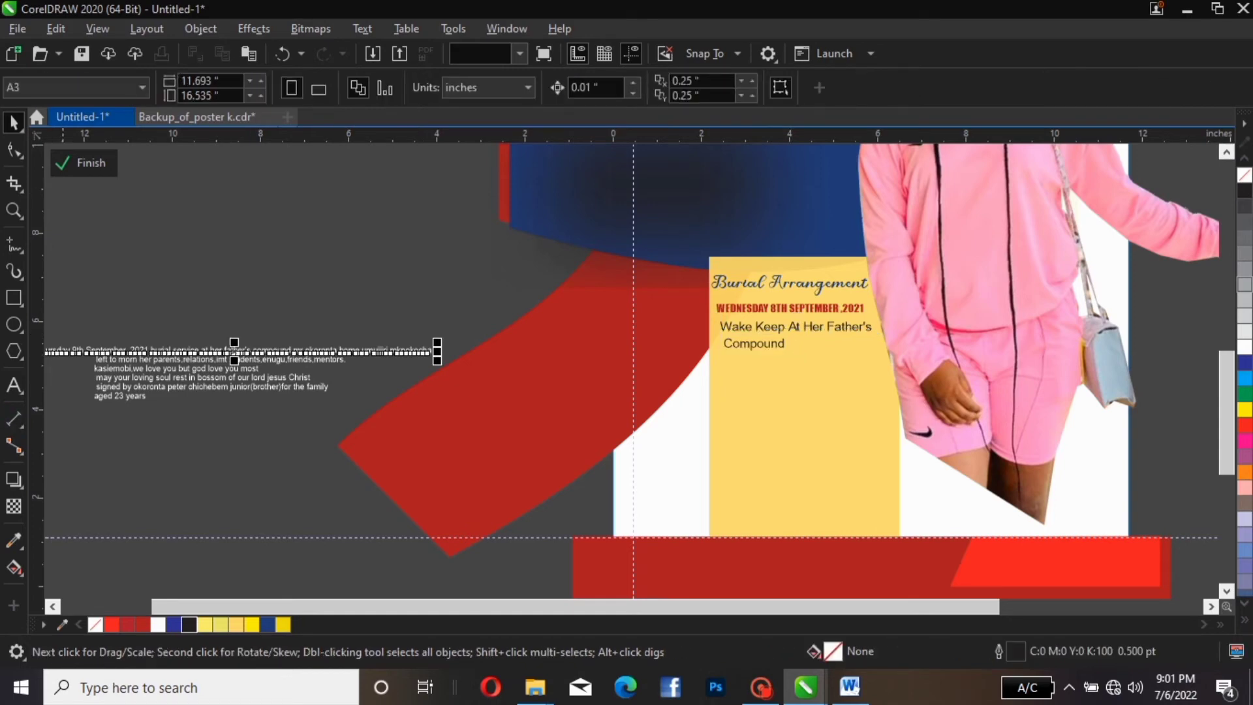
Move the Thursday 9th September line right and enlarge it proportionally
{"action": "left_click_drag", "start_coordinate": [63, 353], "coordinate": [143, 329]}
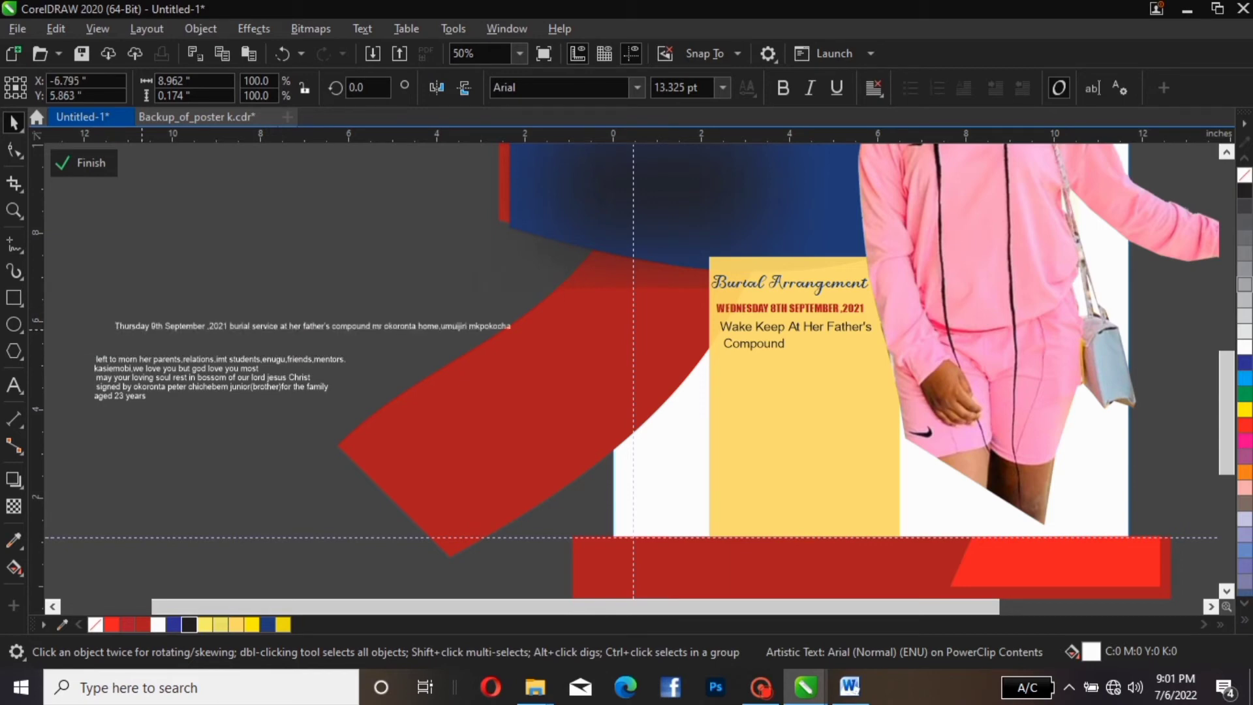
{"action": "left_click_drag", "start_coordinate": [517, 318], "coordinate": [638, 252]}
{"action": "left_click", "coordinate": [373, 269]}
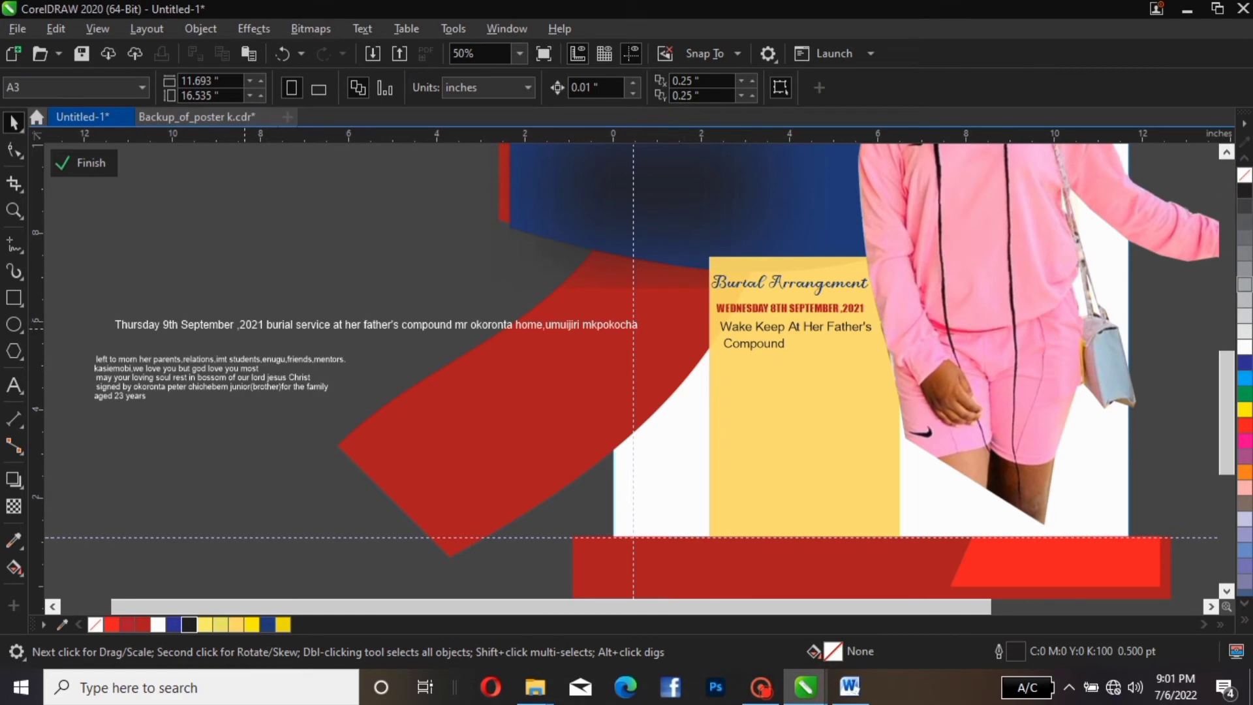
{"action": "left_click", "coordinate": [244, 326]}
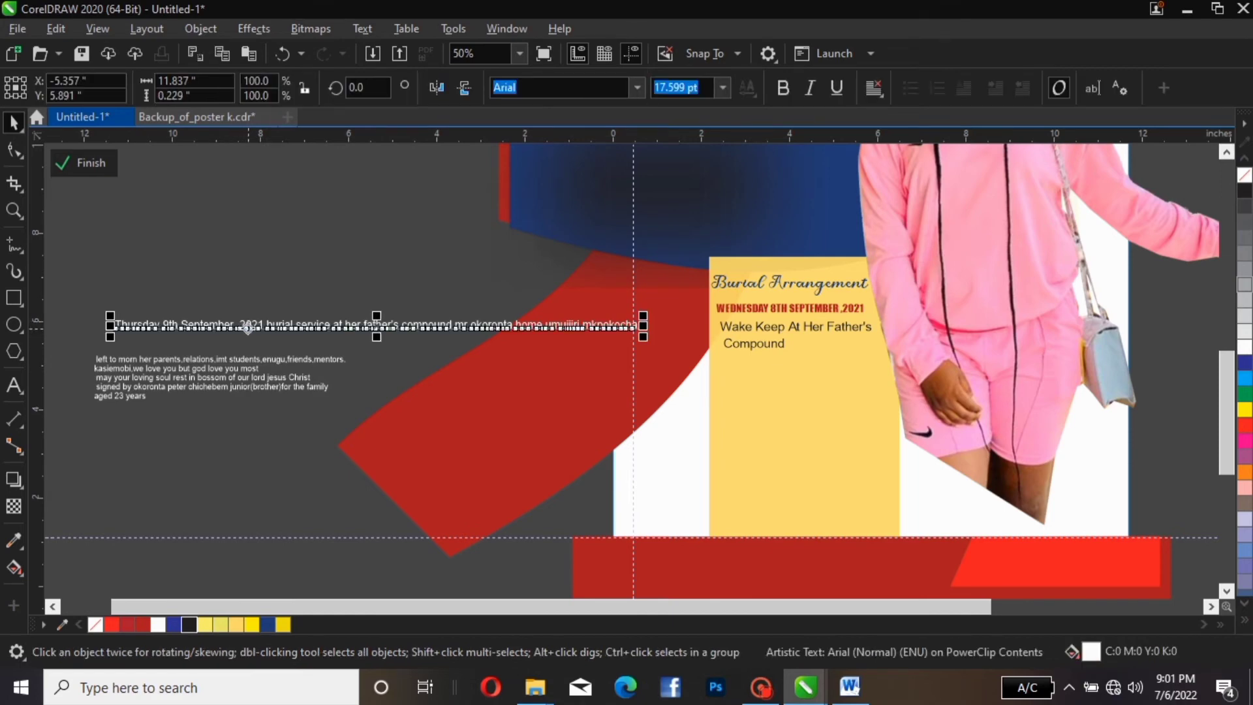
Break the Thursday text before 'burial' and split it into separate date and service objects
{"action": "double_click", "coordinate": [271, 332]}
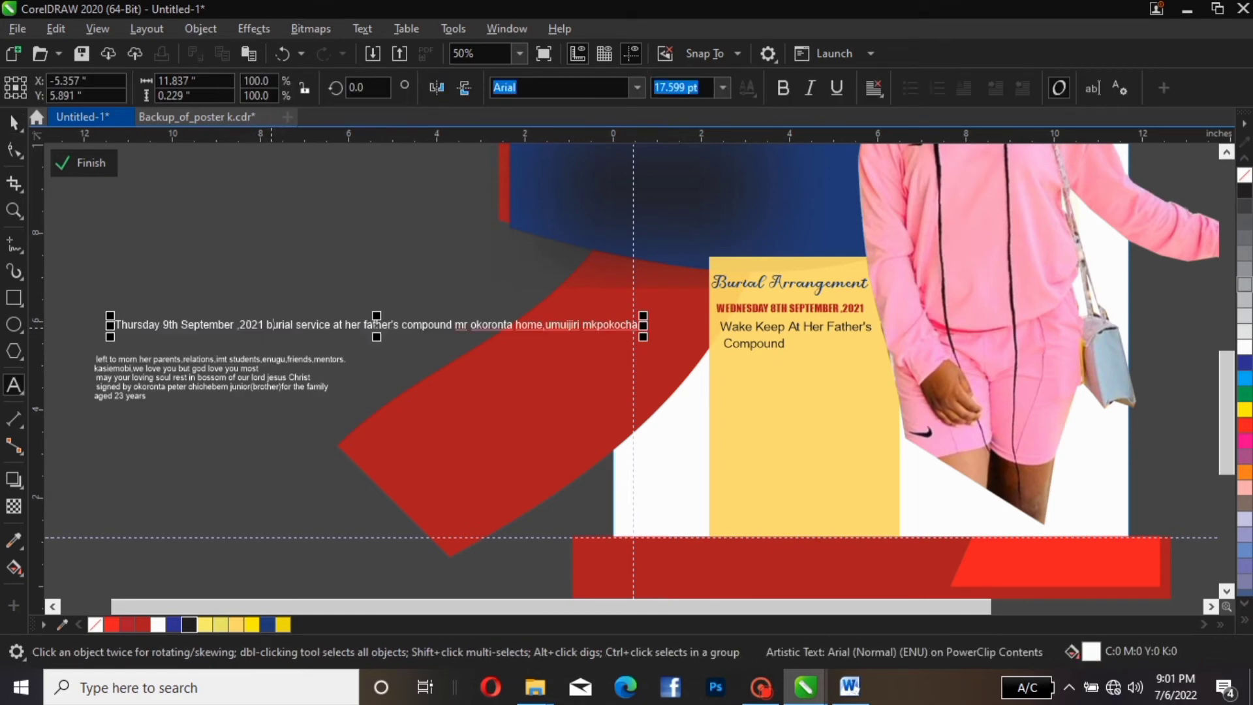
{"action": "left_click", "coordinate": [269, 323]}
{"action": "key", "text": "Return"}
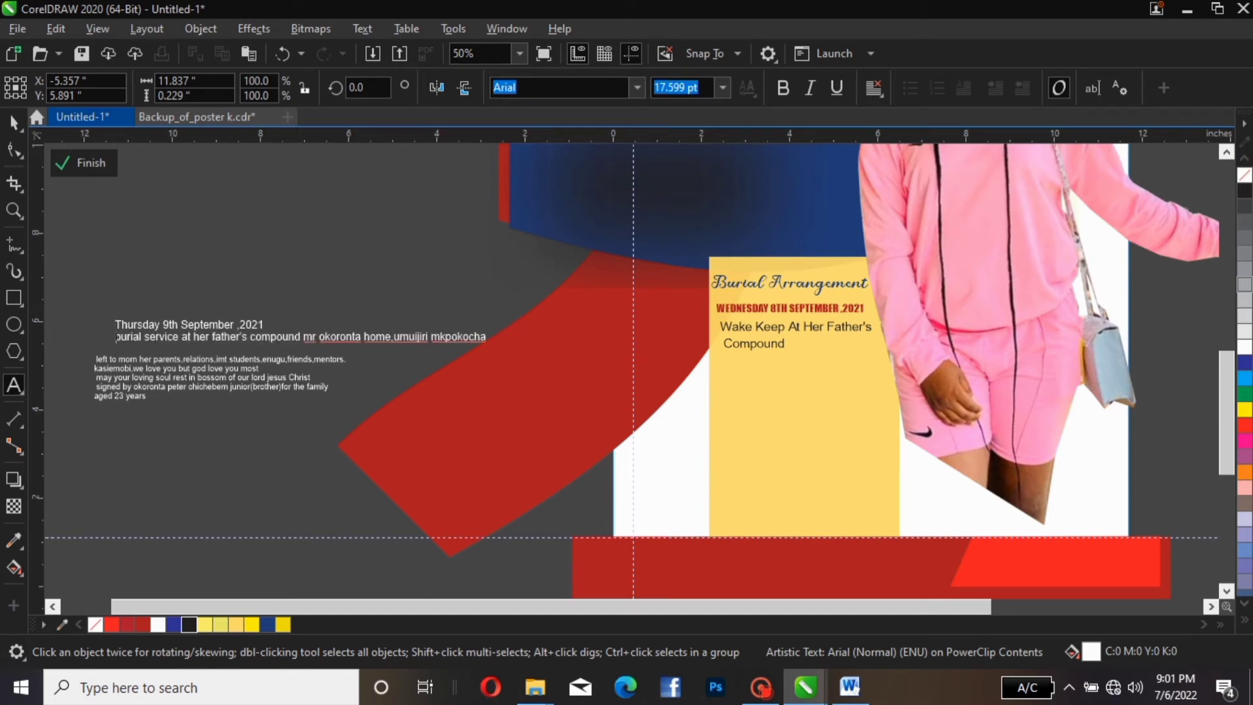
{"action": "left_click", "coordinate": [13, 122]}
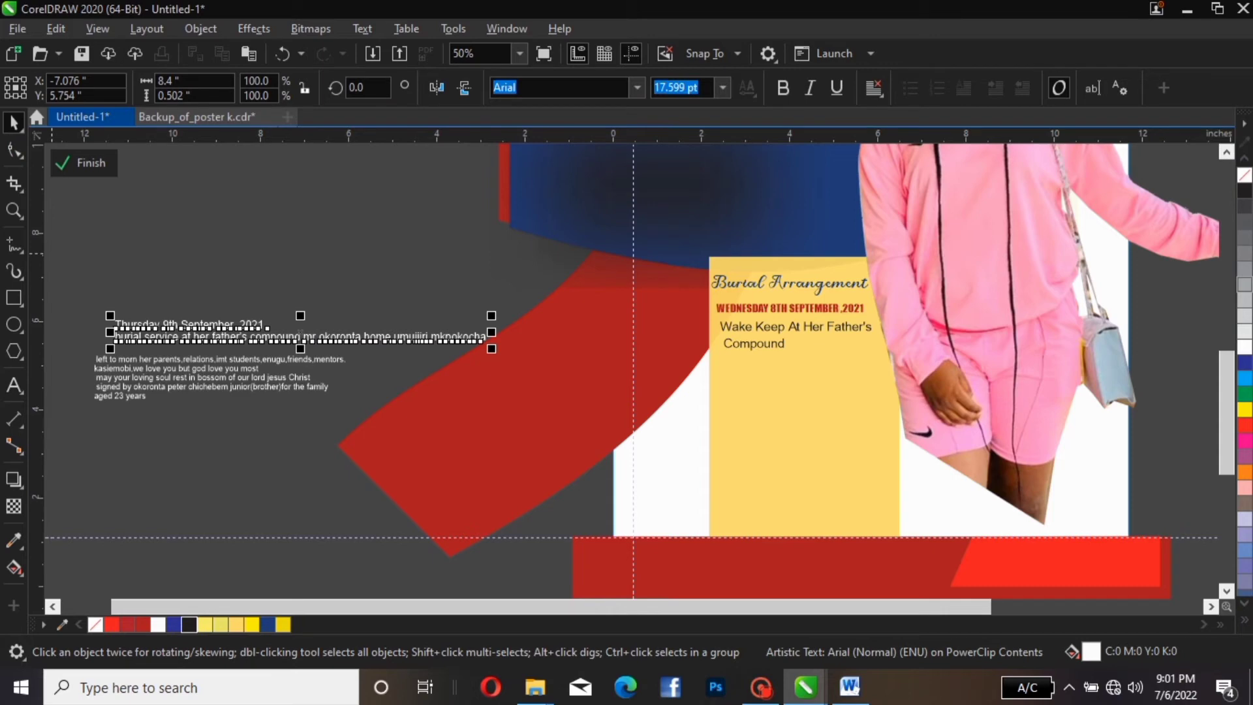
{"action": "key", "text": "ctrl+k"}
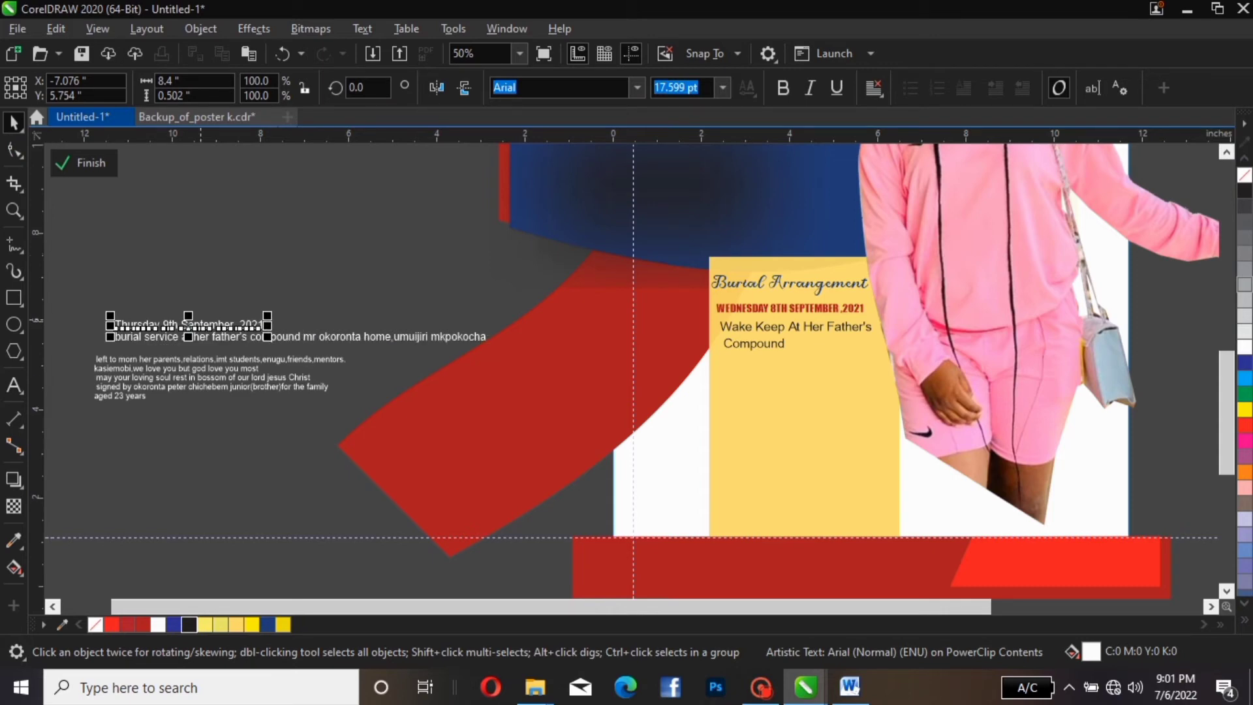
Move the Thursday date under 'Compound' on the panel, coloured dark red in Impact
{"action": "left_click_drag", "start_coordinate": [188, 324], "coordinate": [784, 368]}
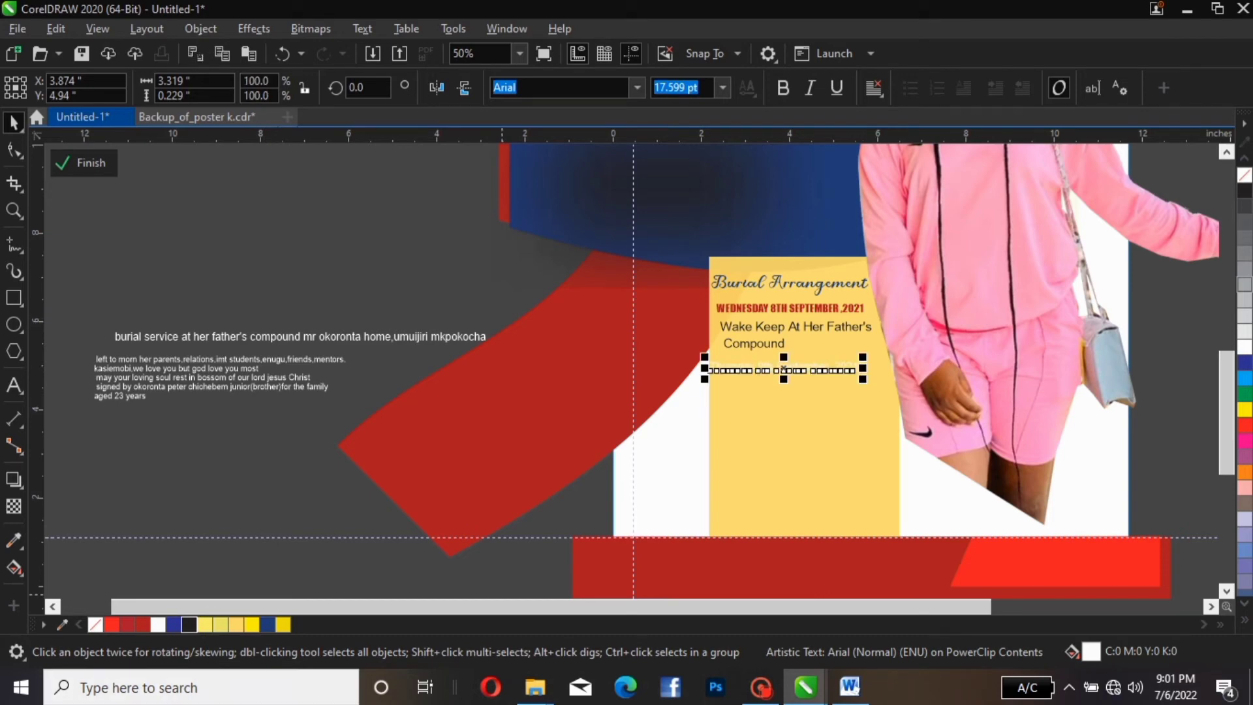
{"action": "left_click", "coordinate": [142, 624]}
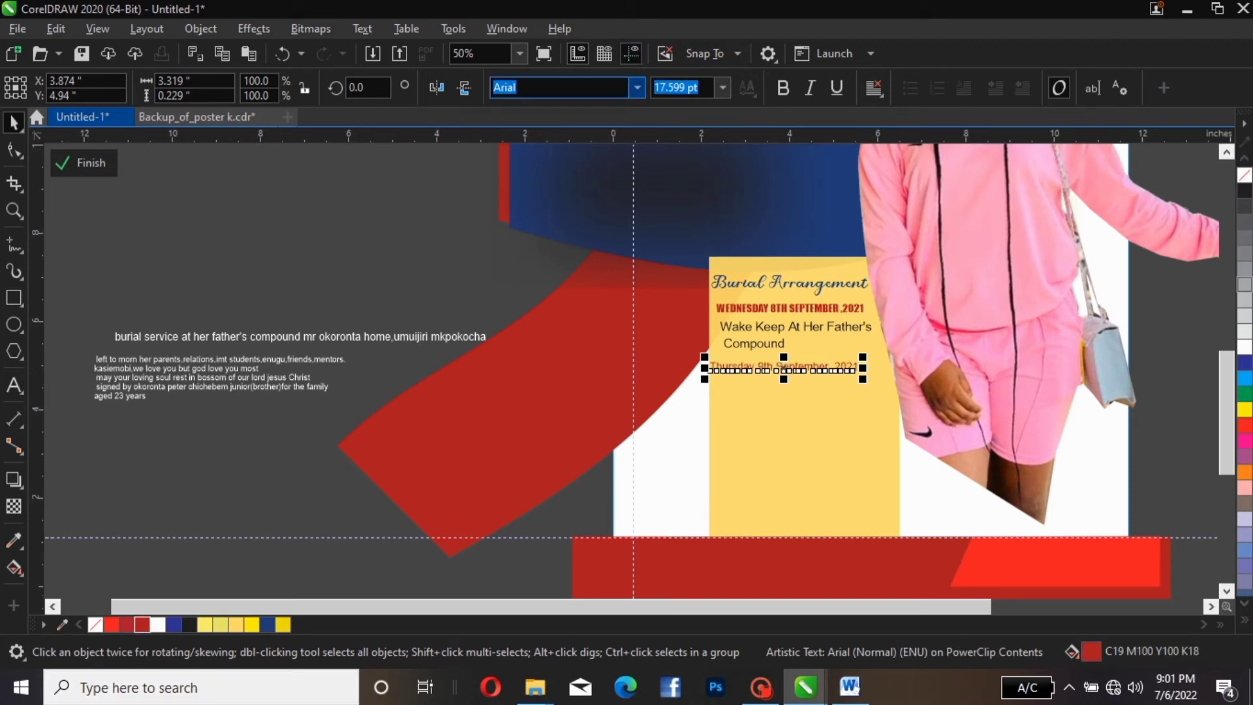
{"action": "left_click", "coordinate": [636, 88]}
{"action": "left_click", "coordinate": [548, 165]}
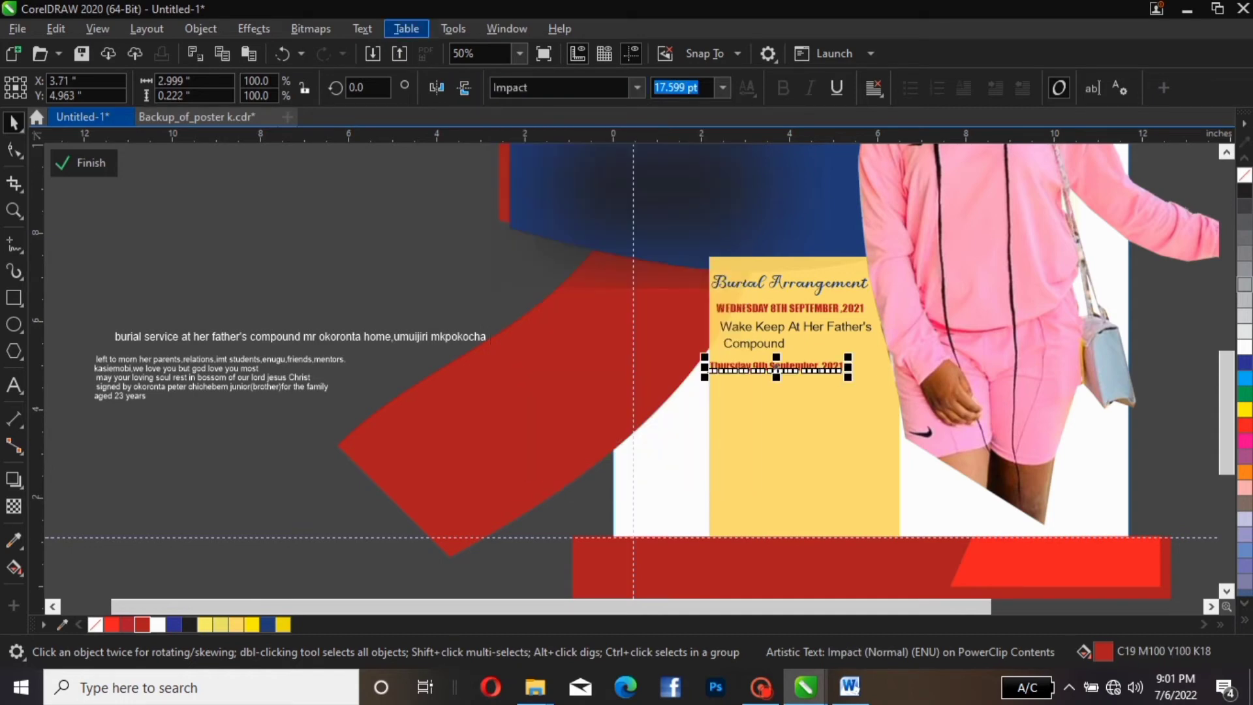
Make the Thursday date UPPERCASE and align it with the Wednesday line
{"action": "left_click", "coordinate": [362, 28]}
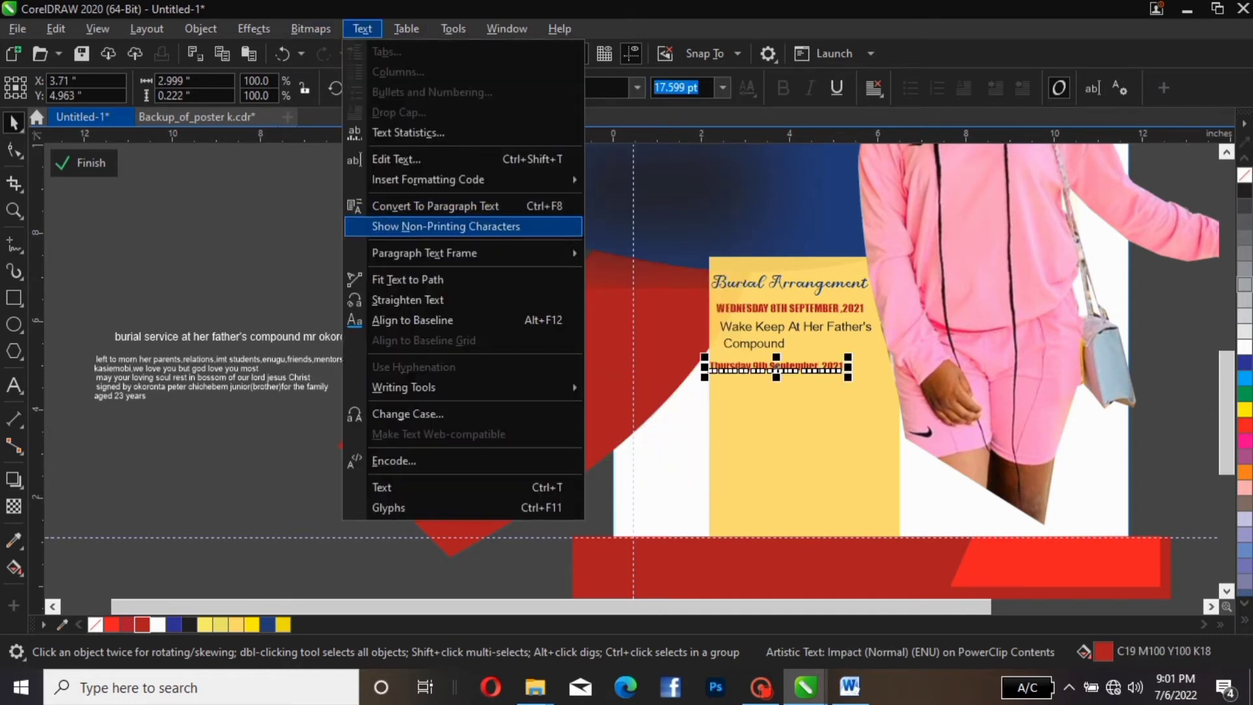
{"action": "left_click", "coordinate": [408, 414]}
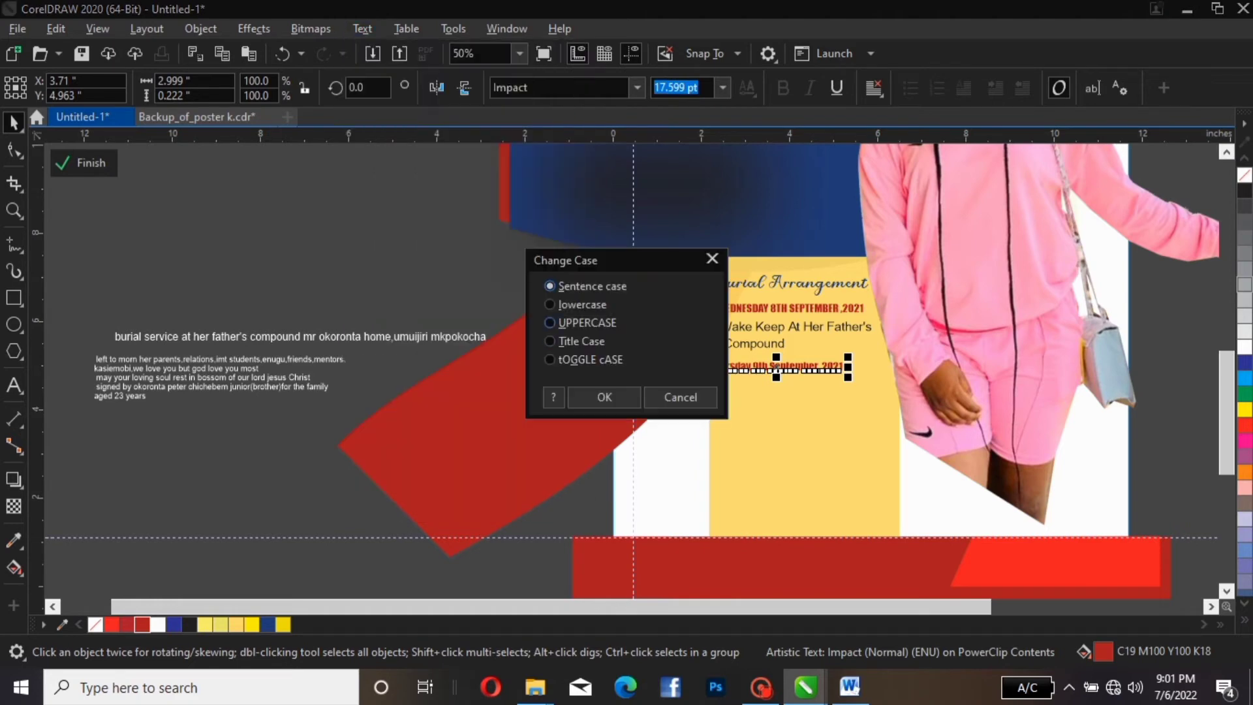
{"action": "left_click", "coordinate": [549, 322]}
{"action": "key", "text": "Return"}
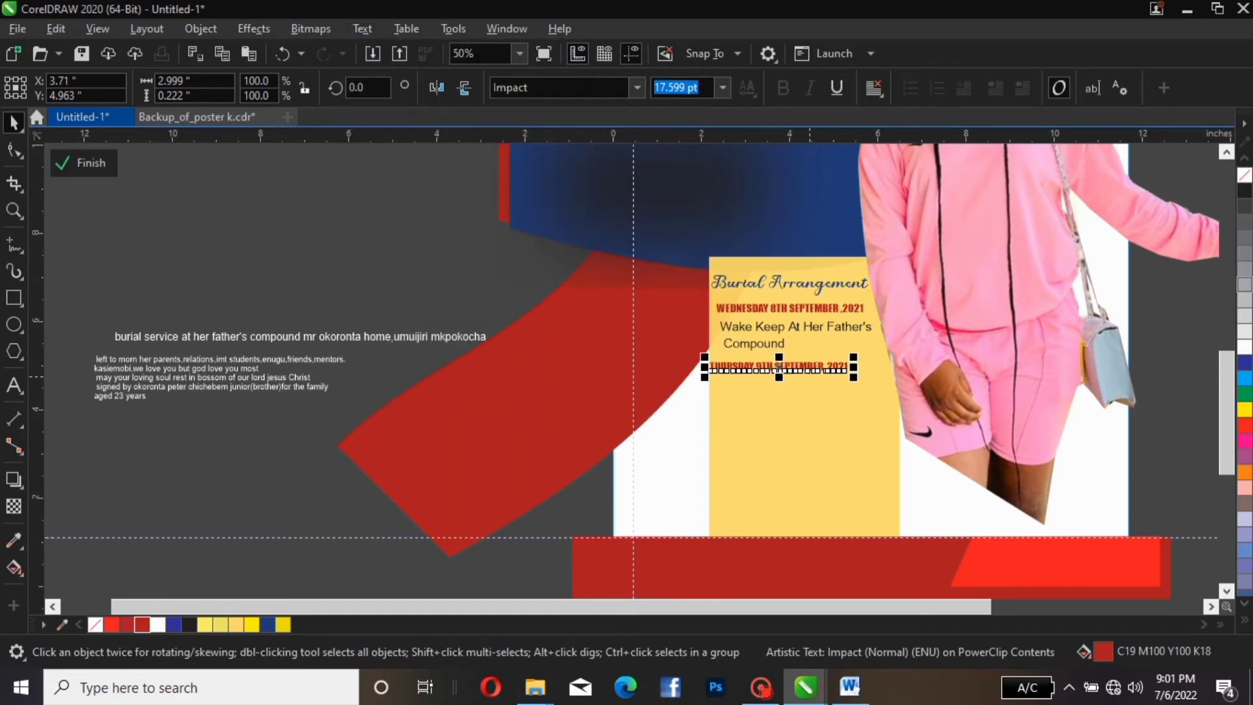
{"action": "left_click_drag", "start_coordinate": [808, 365], "coordinate": [843, 362]}
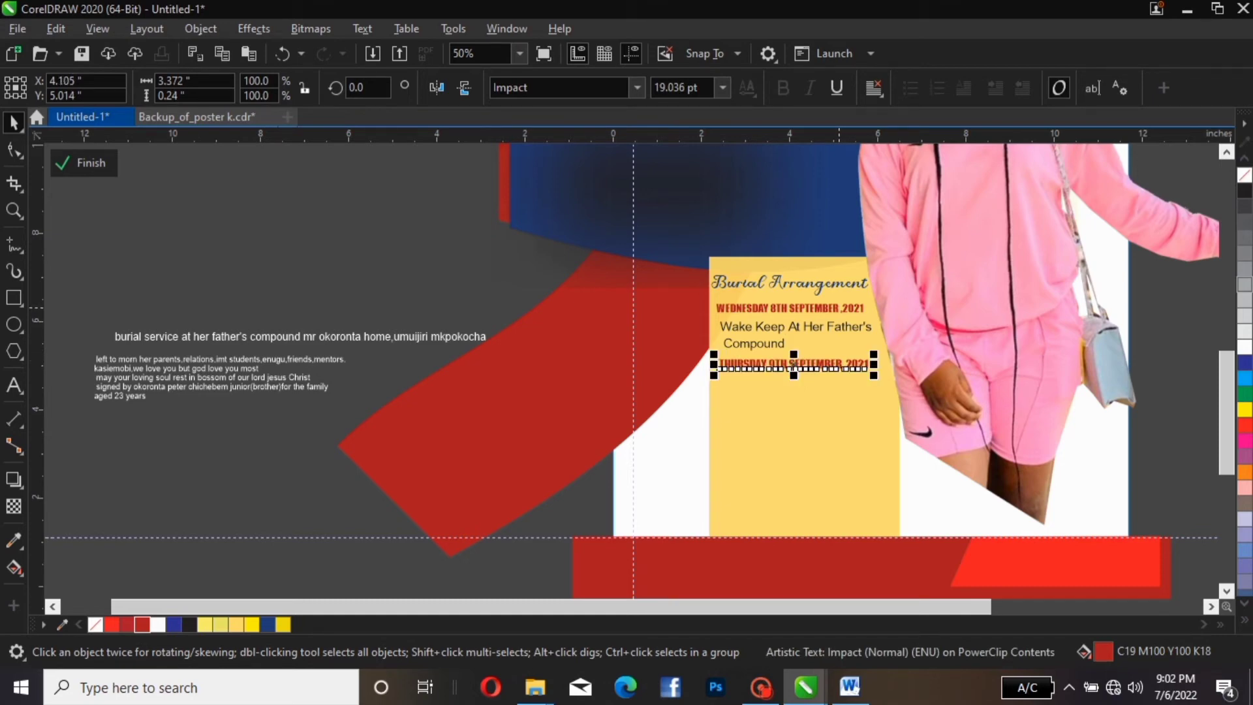
{"action": "left_click", "coordinate": [839, 307]}
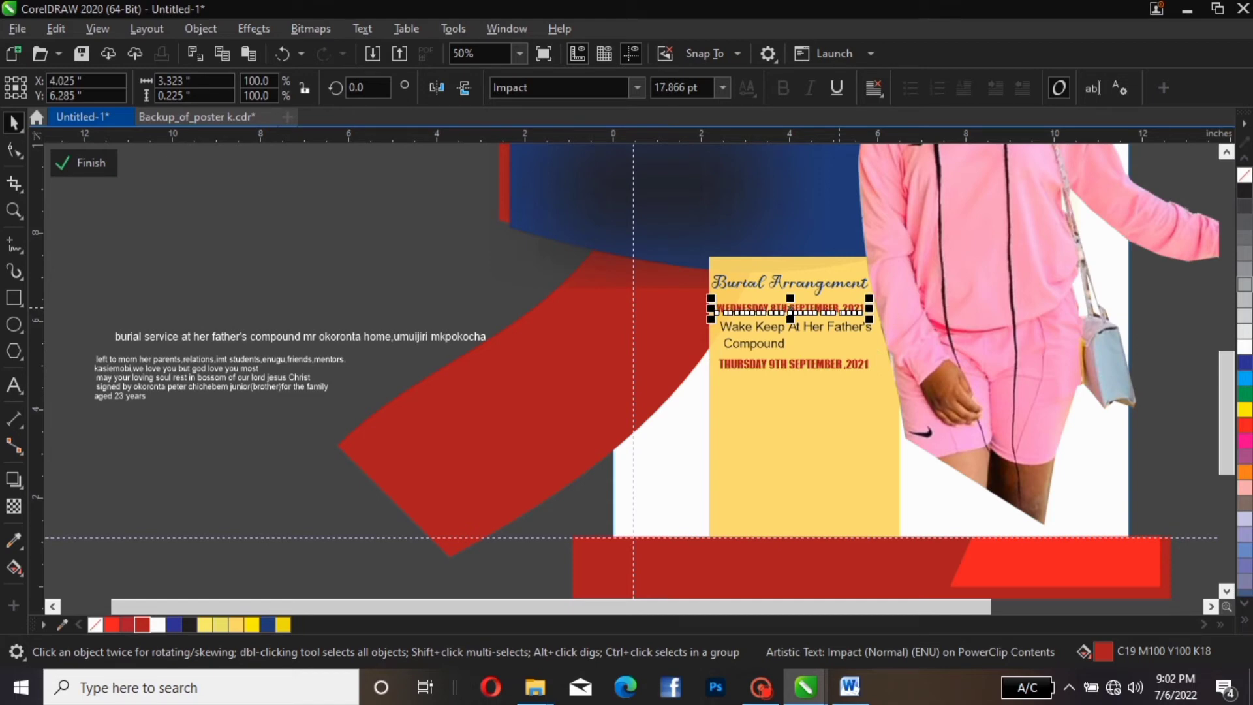
{"action": "key", "text": "Escape"}
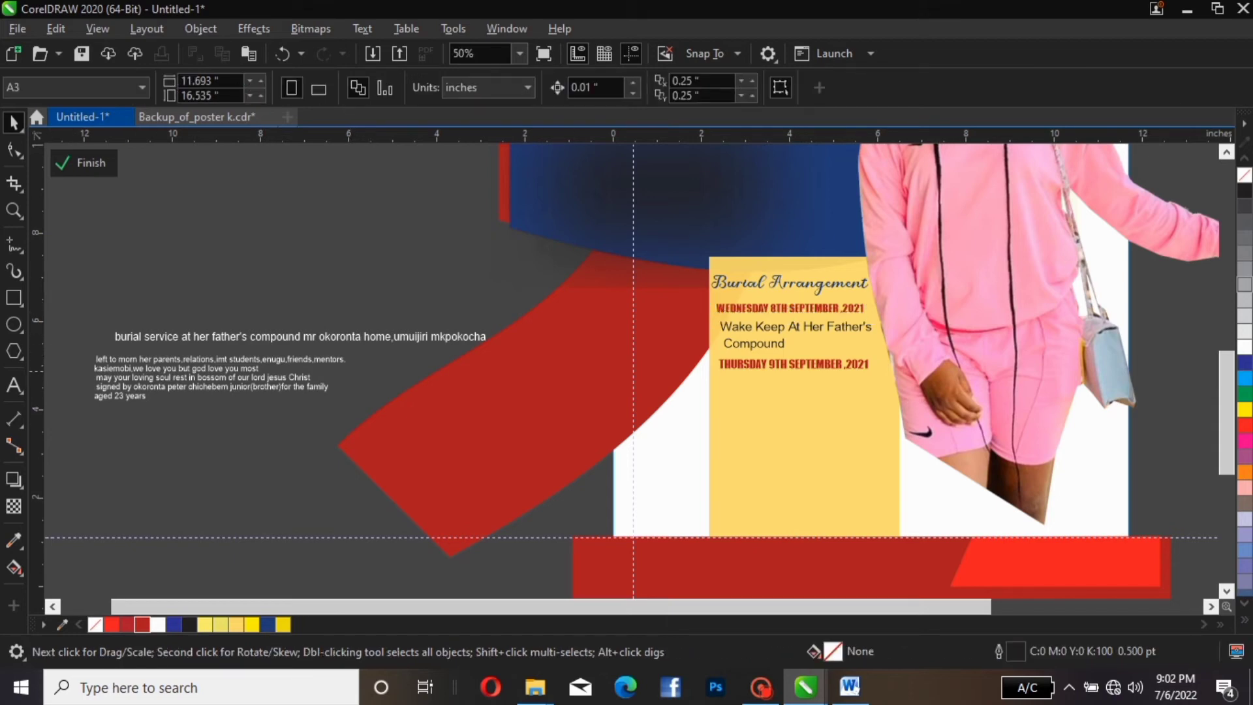
Rewrap the burial-service text into three lines at 'compound' and 'umuijiri' and move it under the Thursday date
{"action": "left_click", "coordinate": [182, 336]}
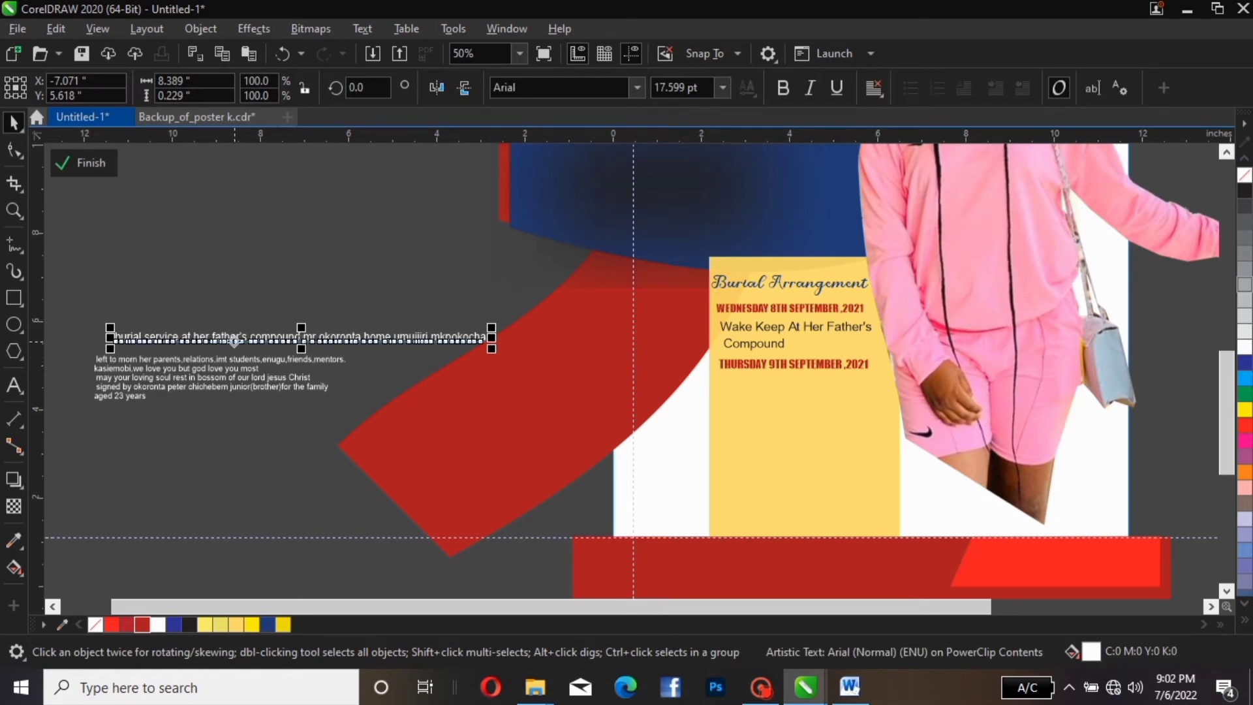
{"action": "double_click", "coordinate": [247, 338]}
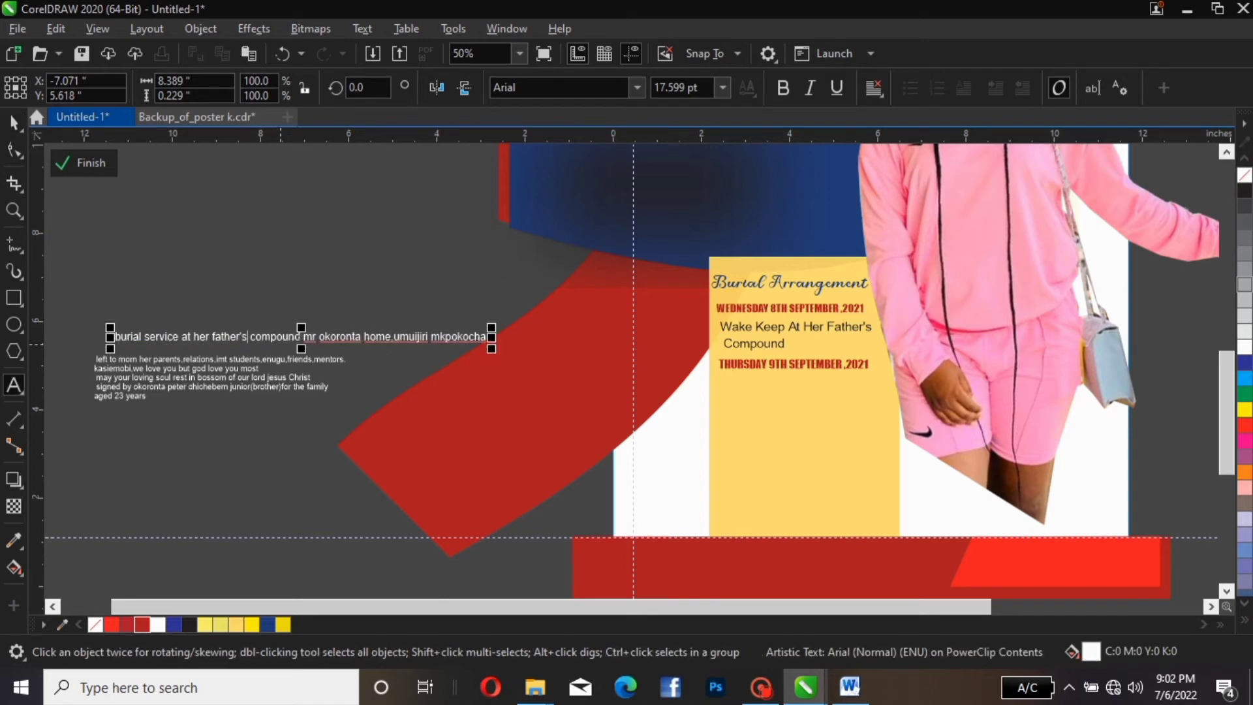
{"action": "key", "text": "Return"}
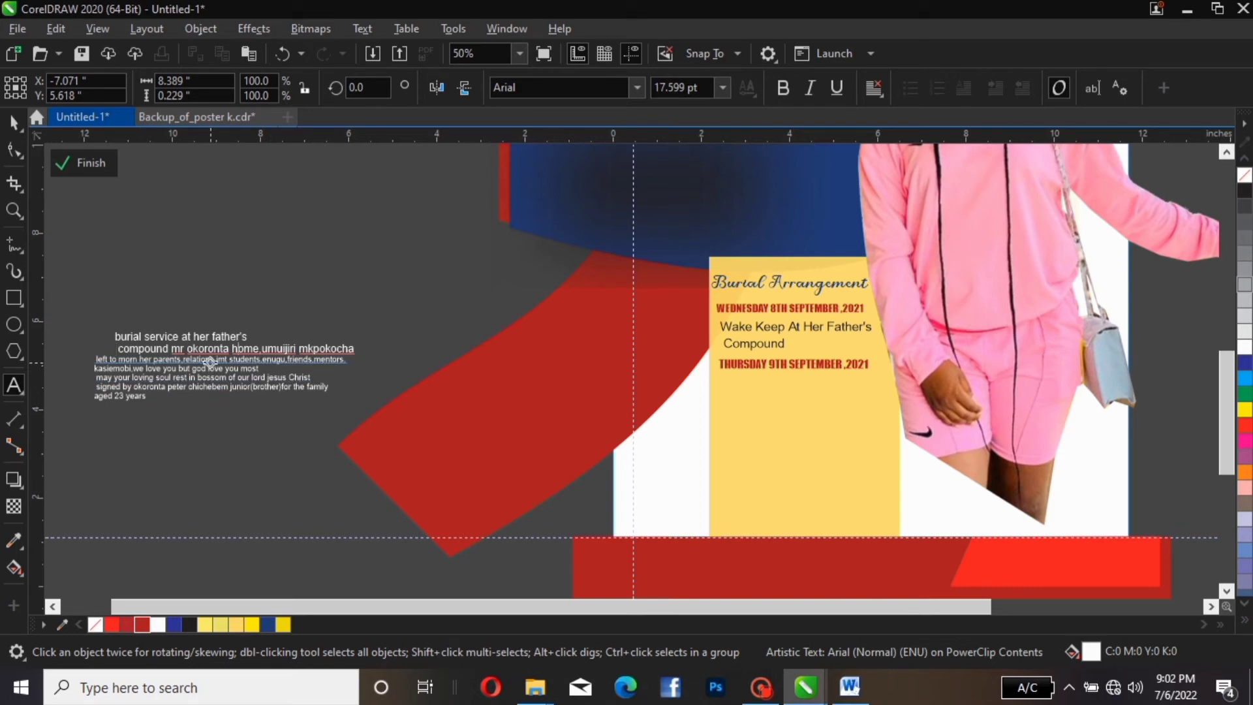
{"action": "key", "text": "Left"}
{"action": "key", "text": "Left"}
{"action": "key", "text": "Left"}
{"action": "key", "text": "Left"}
{"action": "key", "text": "Left"}
{"action": "key", "text": "Left"}
{"action": "key", "text": "Left"}
{"action": "key", "text": "Left"}
{"action": "key", "text": "Left"}
{"action": "key", "text": "Left"}
{"action": "key", "text": "Left"}
{"action": "key", "text": "Left"}
{"action": "key", "text": "Left"}
{"action": "key", "text": "Left"}
{"action": "left_click_drag", "start_coordinate": [210, 360], "coordinate": [269, 310]}
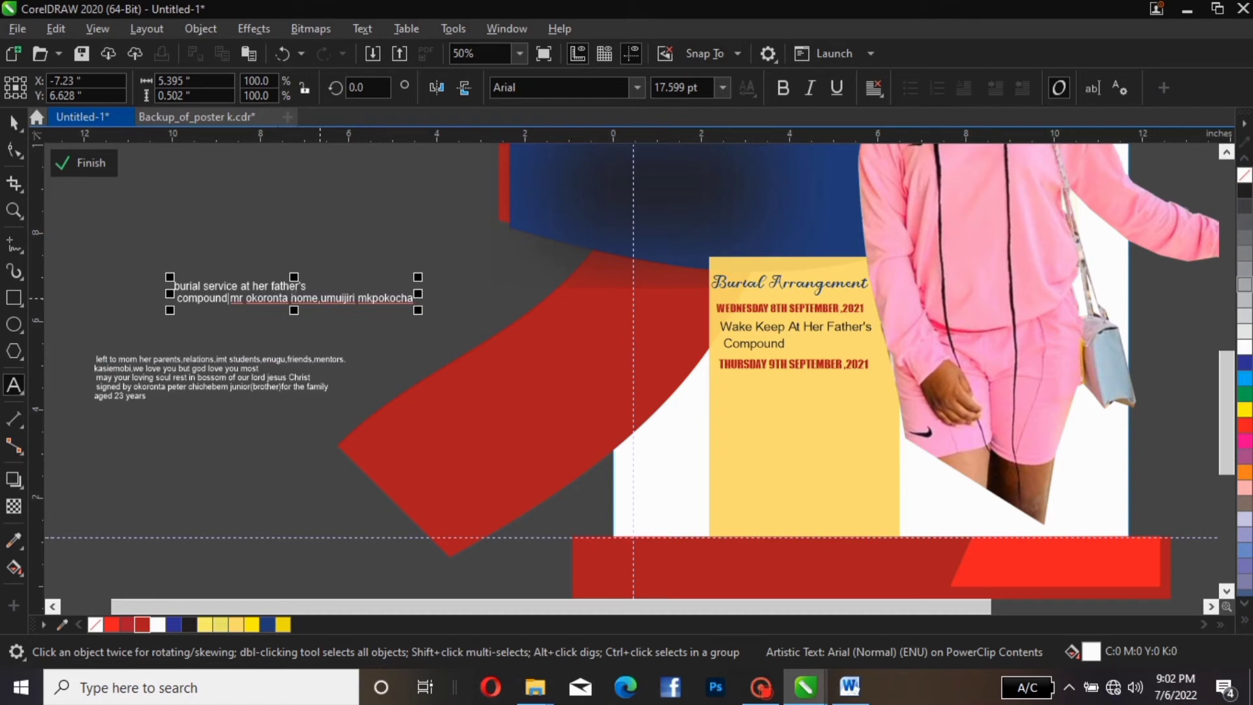
{"action": "left_click", "coordinate": [321, 298]}
{"action": "key", "text": "Return"}
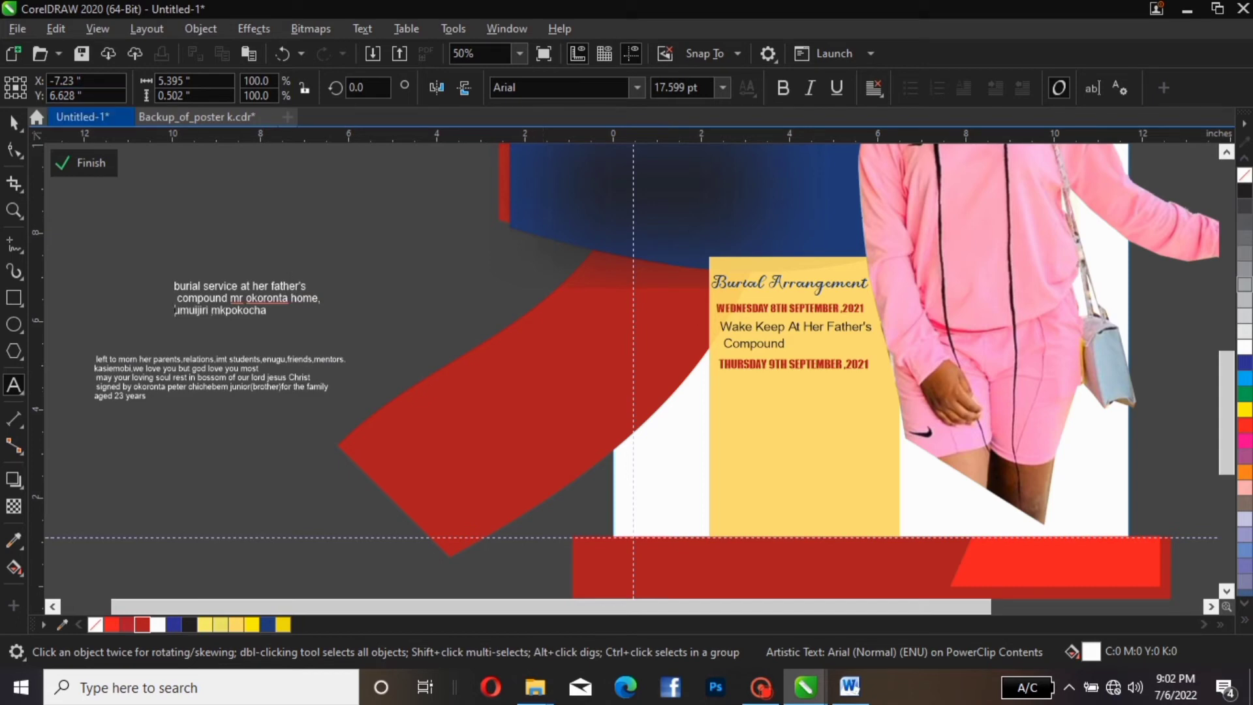
{"action": "left_click", "coordinate": [13, 122]}
{"action": "left_click_drag", "start_coordinate": [235, 302], "coordinate": [798, 408]}
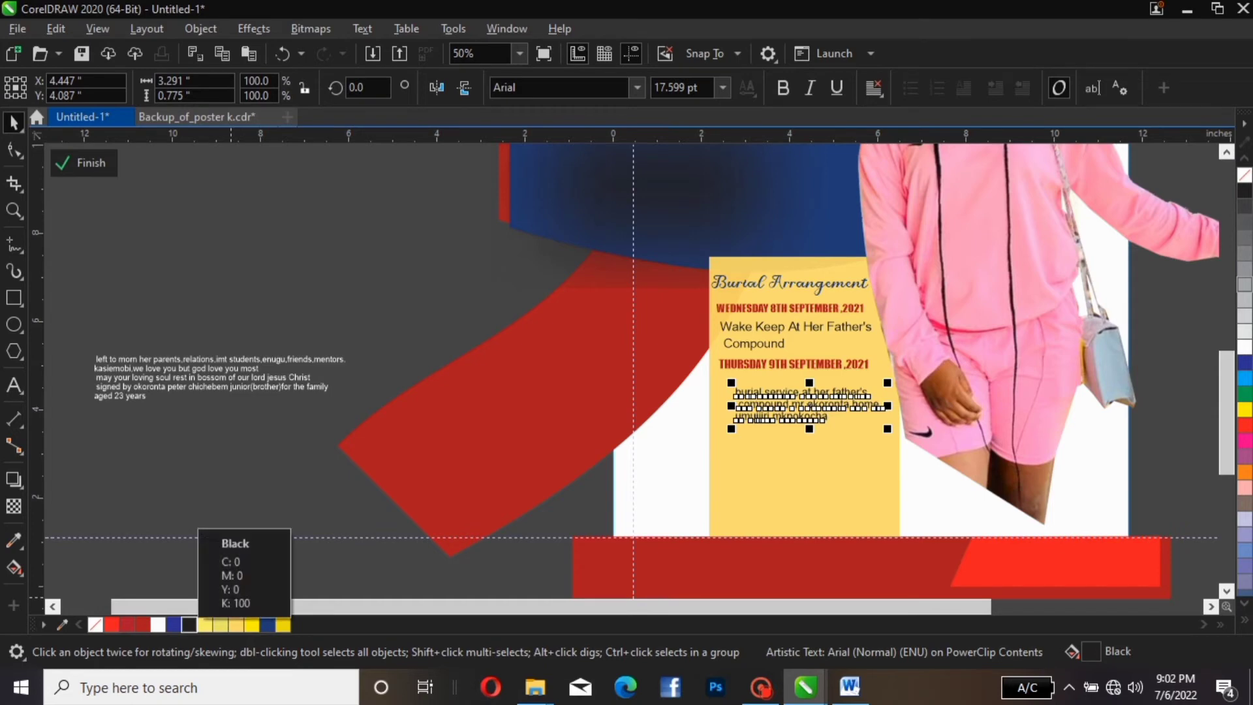
Set the burial-service text in Title Case and Arial Unicode MS, fitted under the Thursday date
{"action": "left_click_drag", "start_coordinate": [816, 421], "coordinate": [811, 412]}
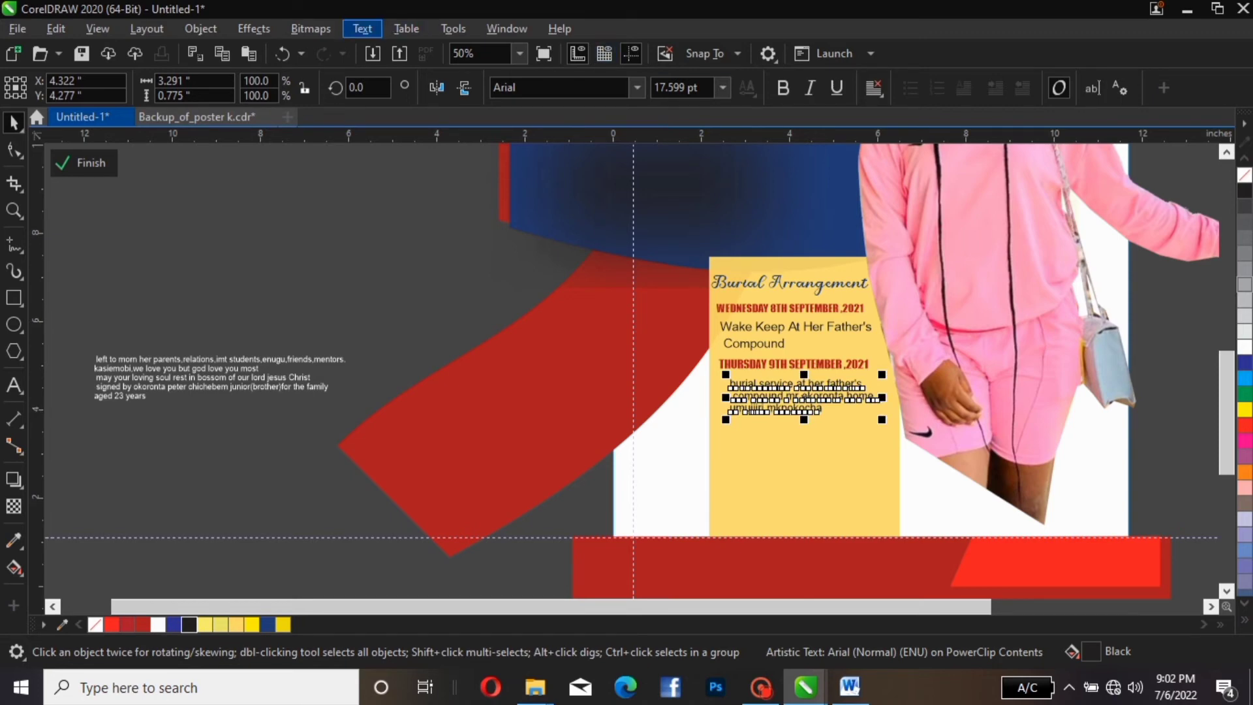
{"action": "left_click", "coordinate": [362, 29]}
{"action": "left_click", "coordinate": [407, 414]}
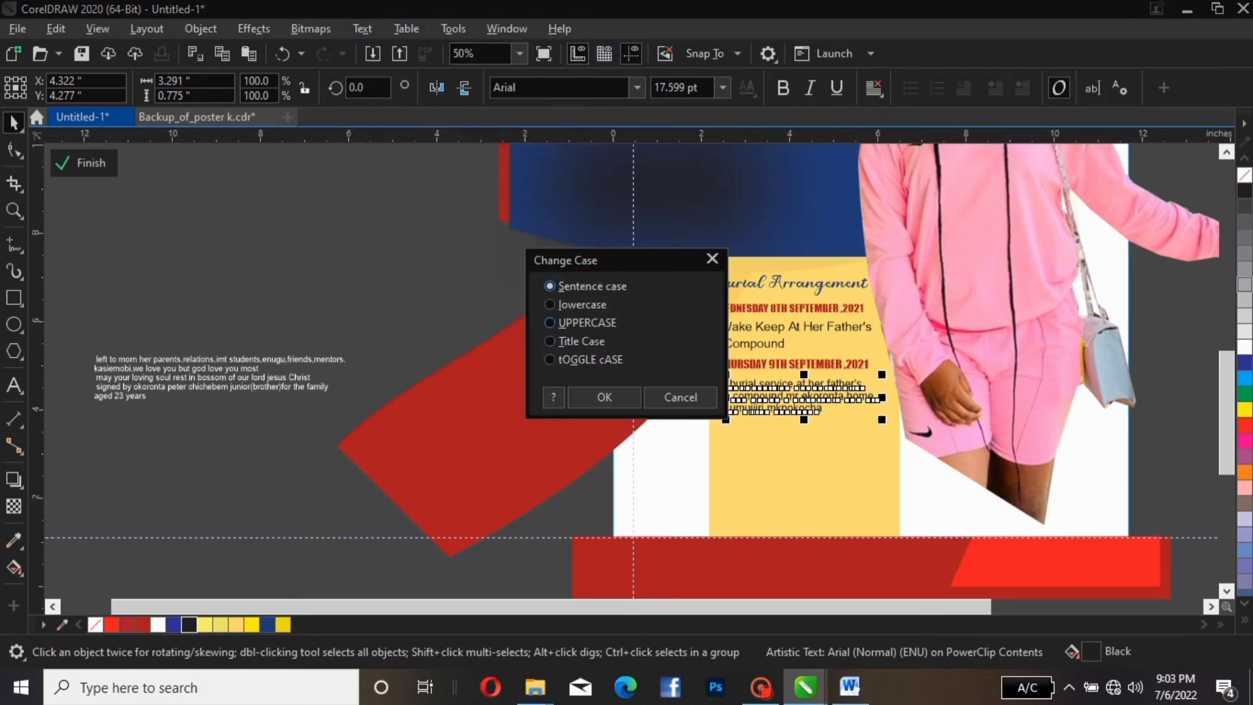
{"action": "left_click", "coordinate": [579, 341]}
{"action": "key", "text": "Return"}
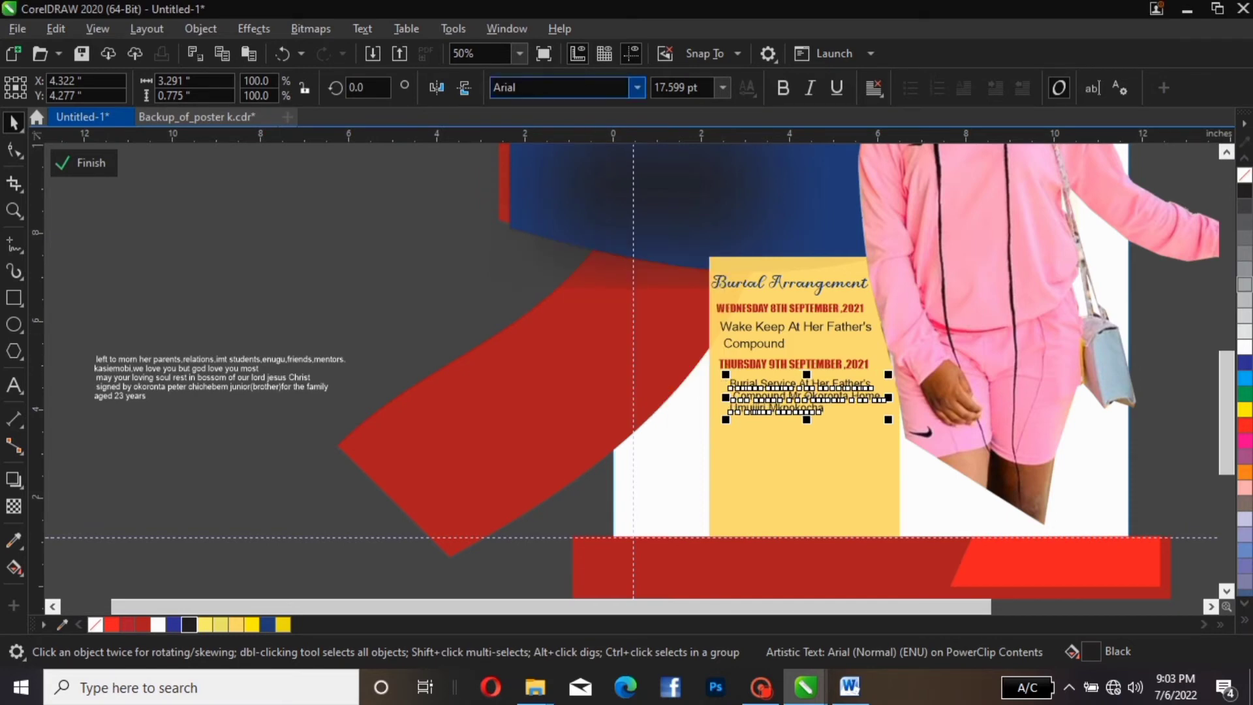
{"action": "left_click", "coordinate": [638, 87]}
{"action": "left_click", "coordinate": [618, 167]}
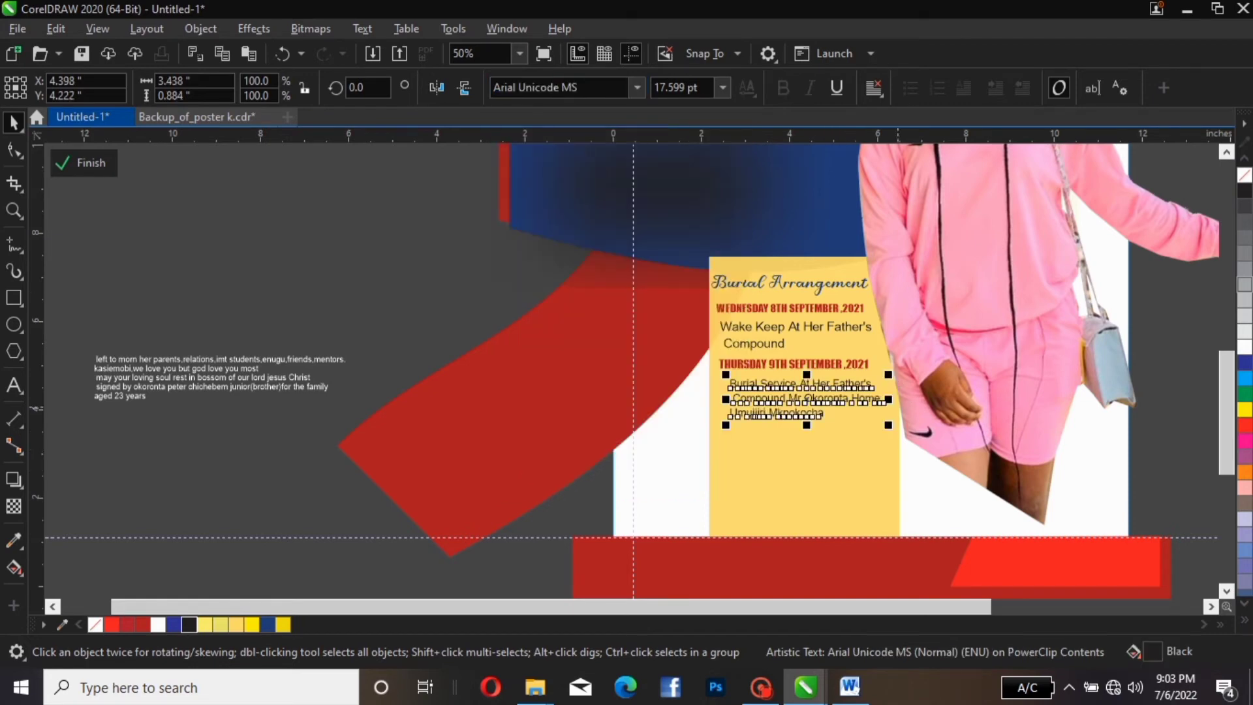
{"action": "left_click_drag", "start_coordinate": [888, 374], "coordinate": [890, 374]}
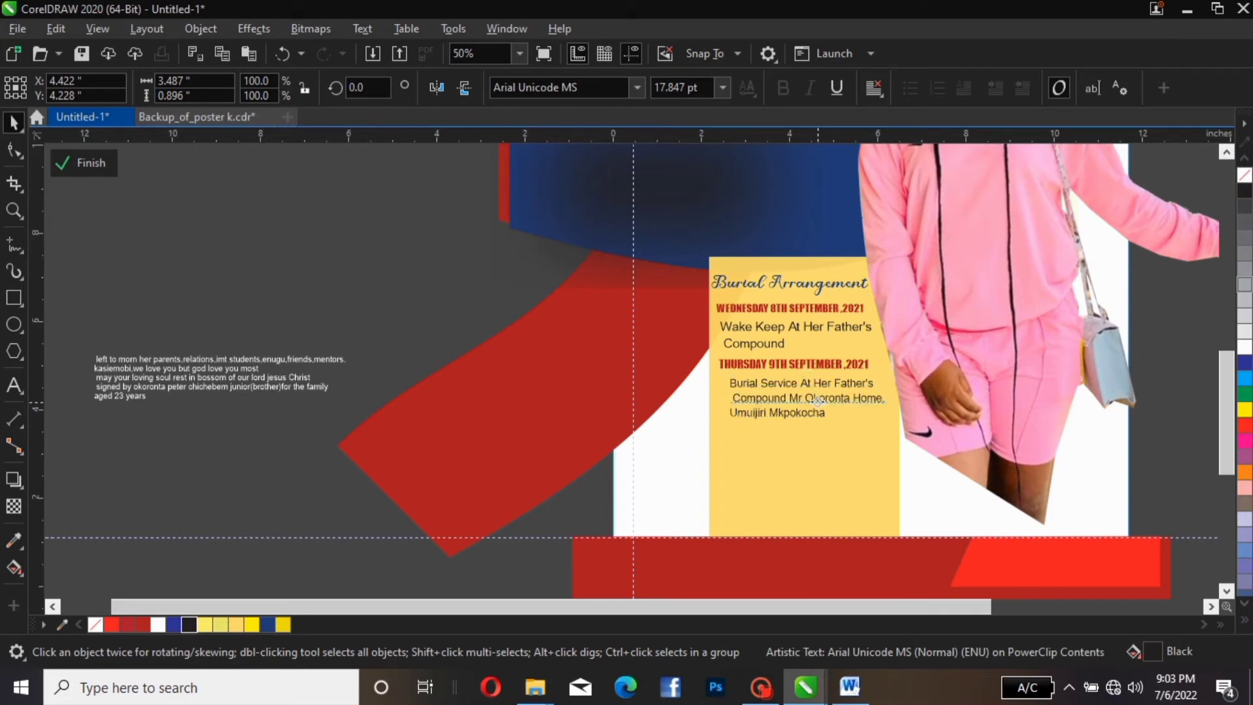
{"action": "left_click_drag", "start_coordinate": [818, 400], "coordinate": [813, 402]}
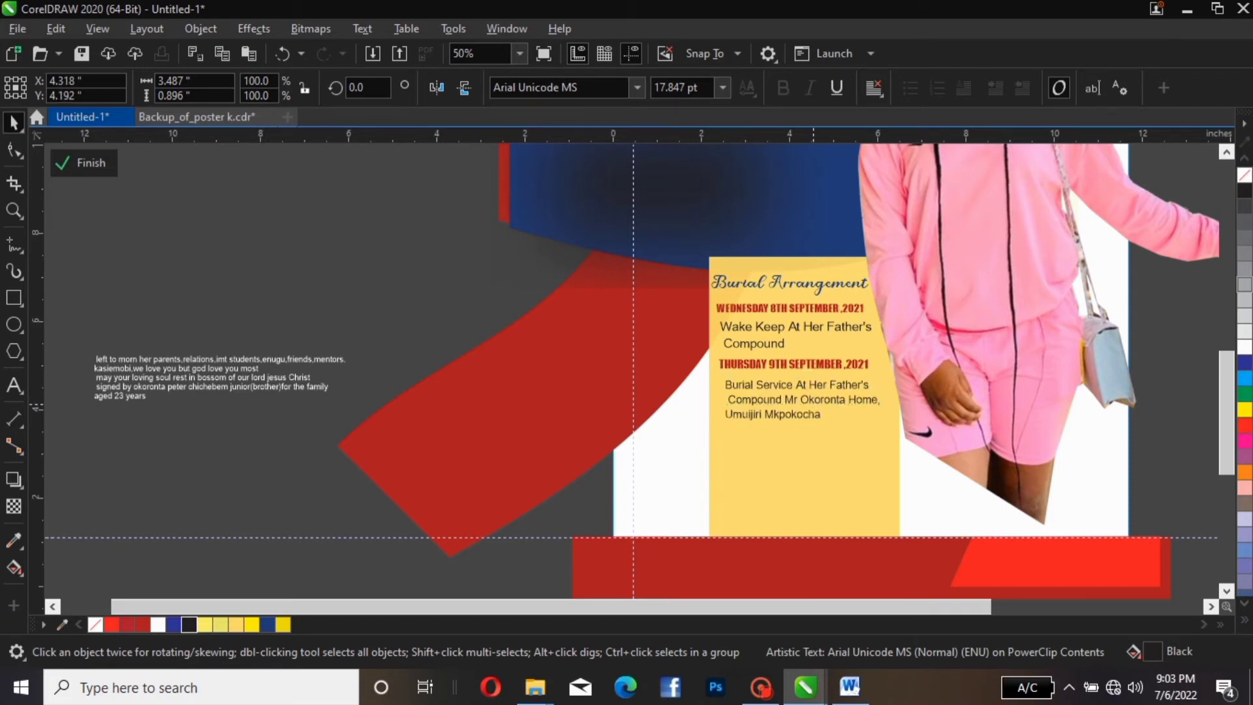
{"action": "left_click", "coordinate": [813, 403]}
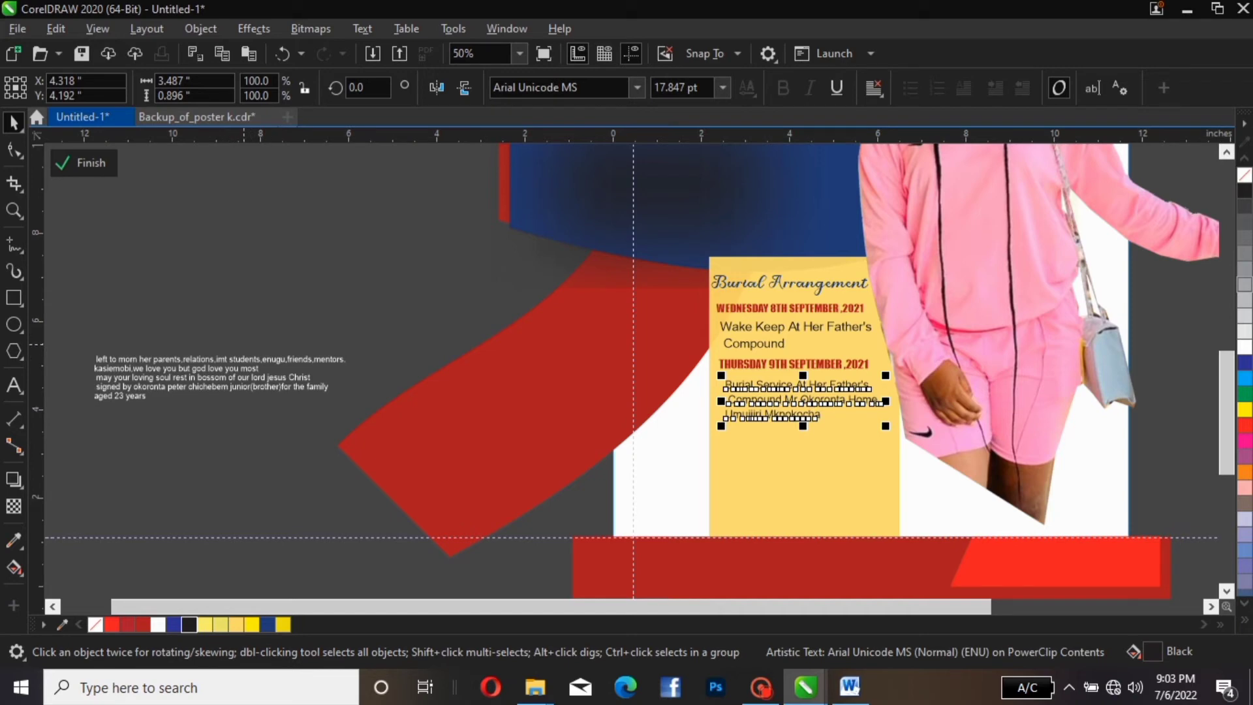
Enlarge the 'left to morn her parents' line to about 23.6 pt
{"action": "left_click", "coordinate": [230, 364]}
{"action": "left_click_drag", "start_coordinate": [231, 363], "coordinate": [273, 334]}
{"action": "left_click_drag", "start_coordinate": [393, 321], "coordinate": [584, 317]}
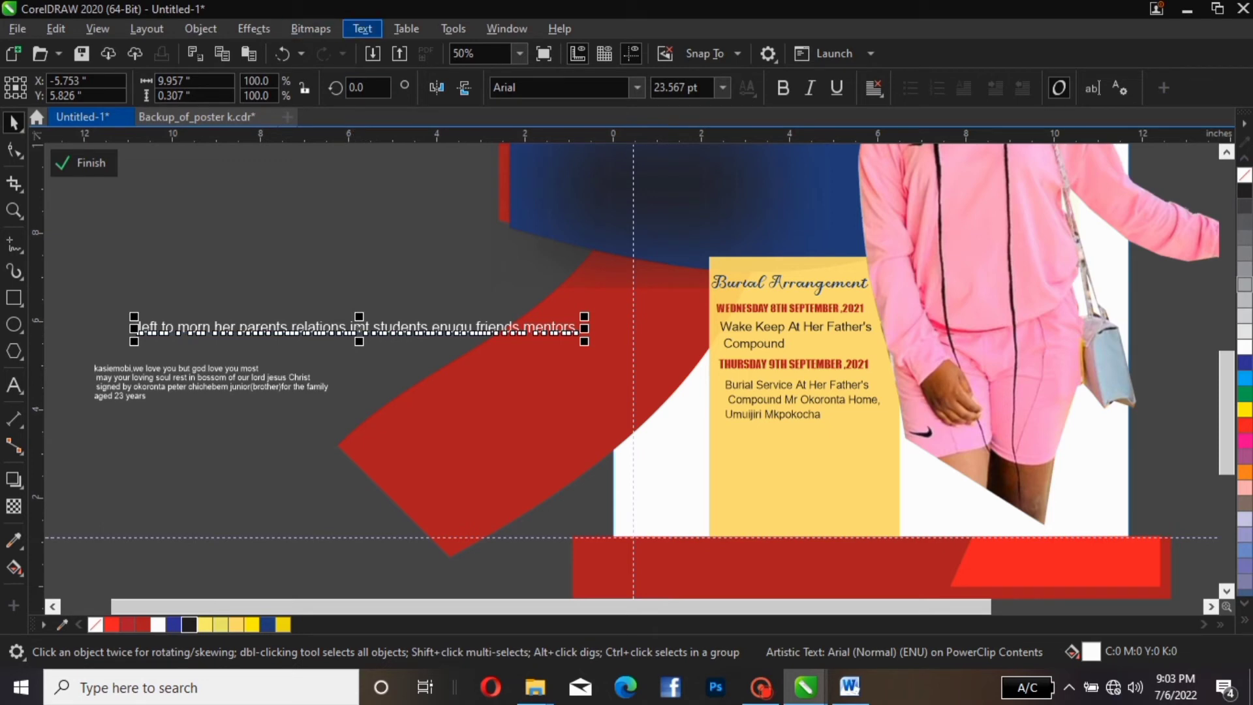
Convert the 'left to morn her parents…' tribute line to Title Case via Change Case
{"action": "left_click", "coordinate": [362, 29]}
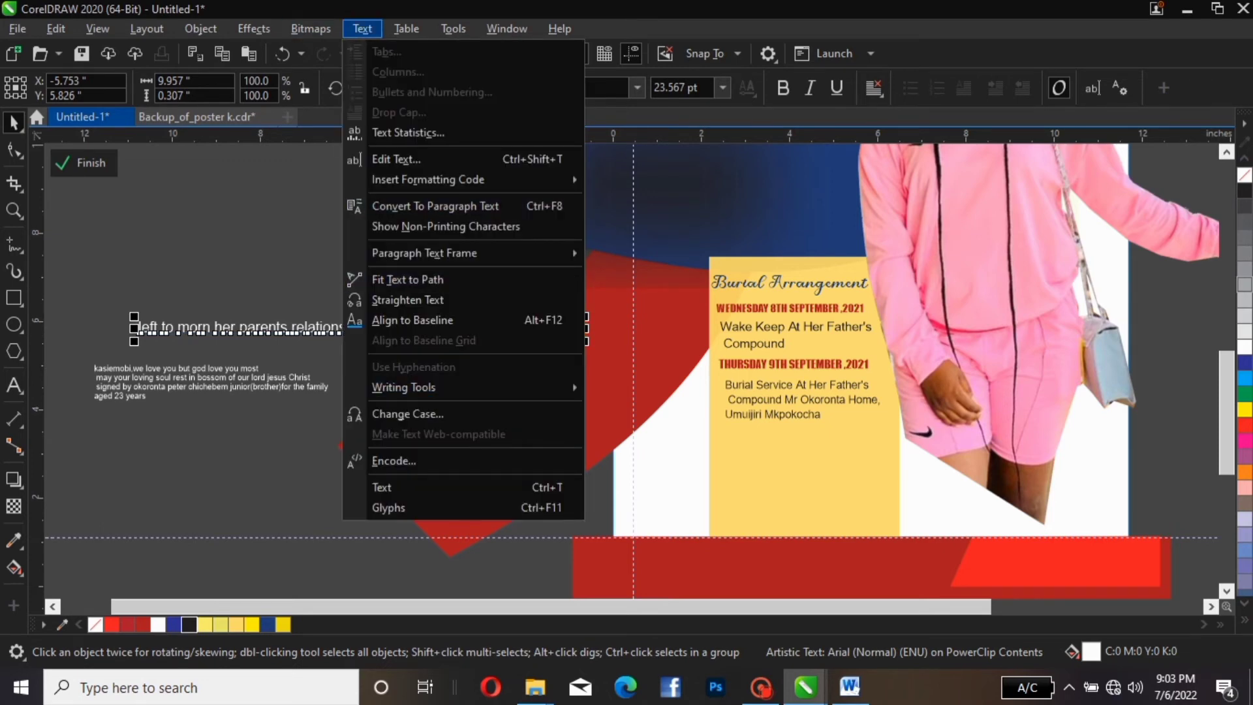
{"action": "left_click", "coordinate": [408, 414]}
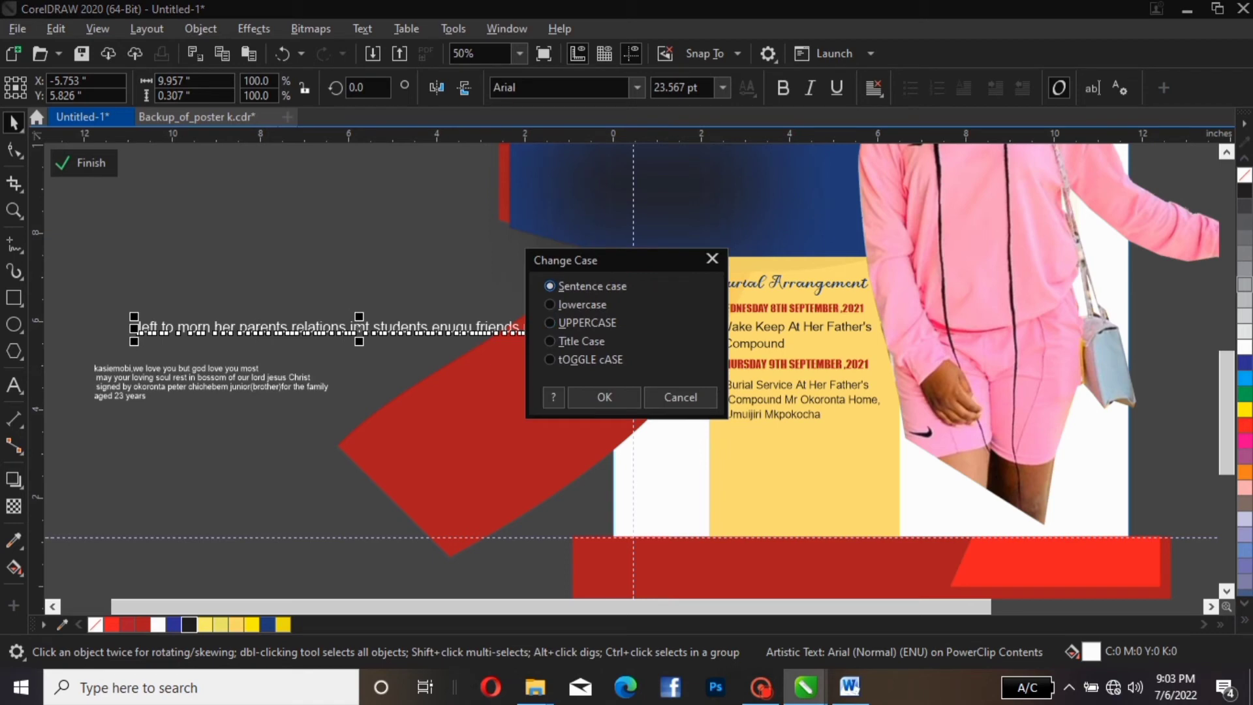
{"action": "left_click", "coordinate": [574, 341]}
{"action": "left_click", "coordinate": [604, 397]}
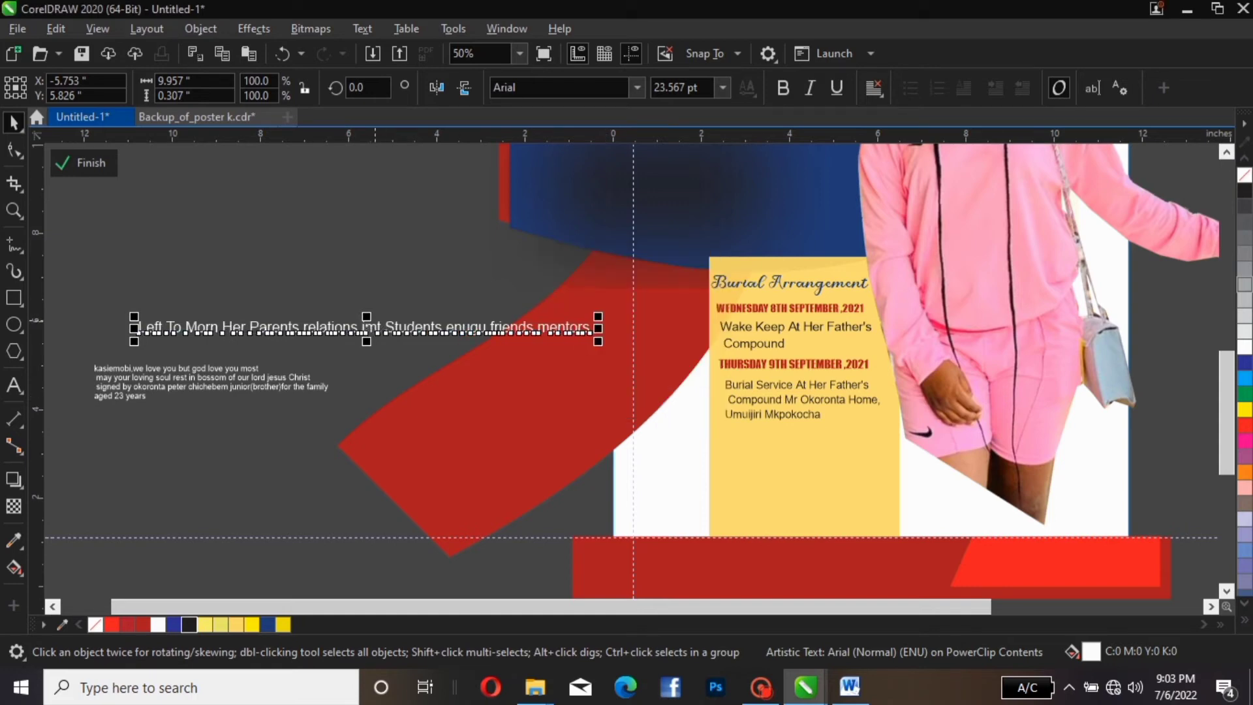
{"action": "key", "text": "Escape"}
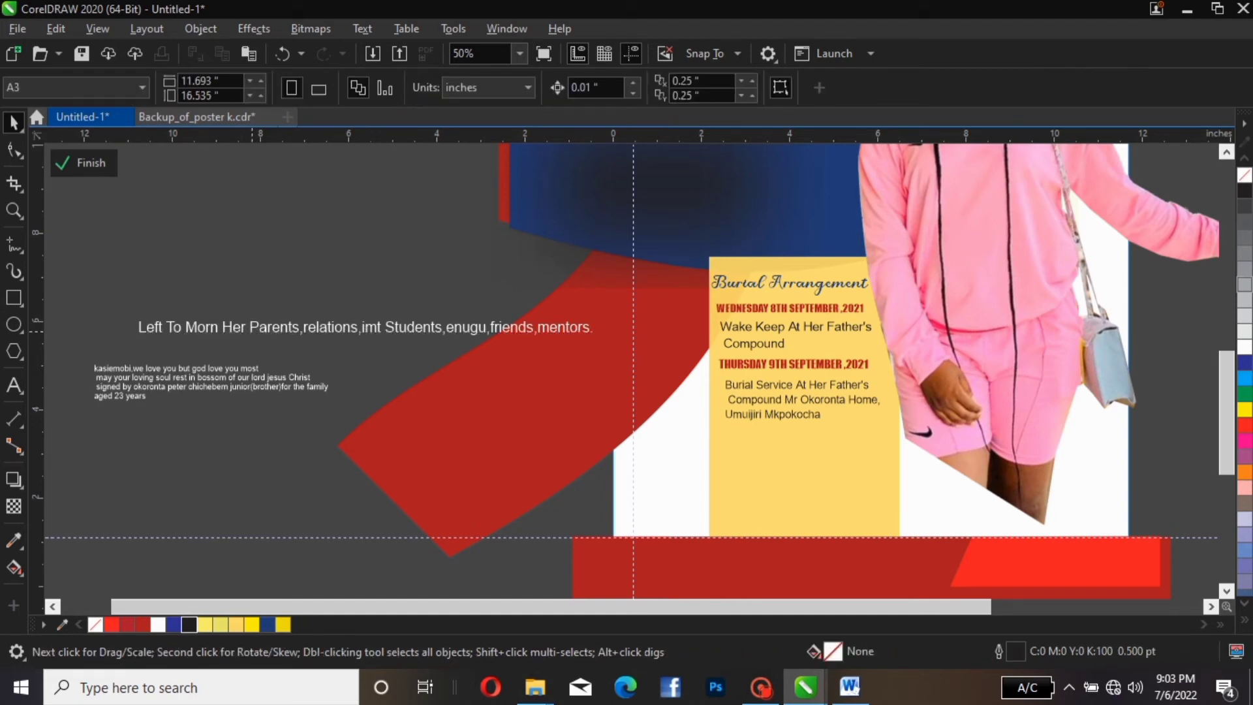
Break the tribute text into three lines, before 'Parents' and after 'imt'
{"action": "double_click", "coordinate": [254, 331]}
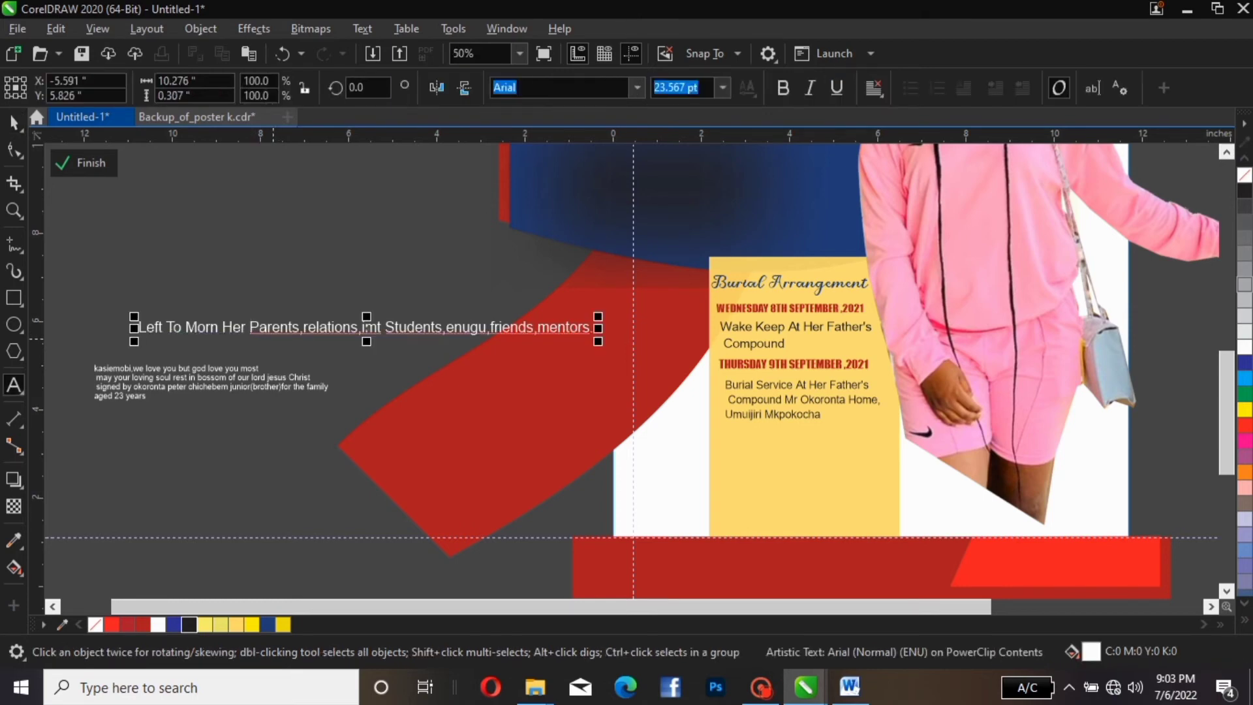
{"action": "key", "text": "BackSpace"}
{"action": "key", "text": "Return"}
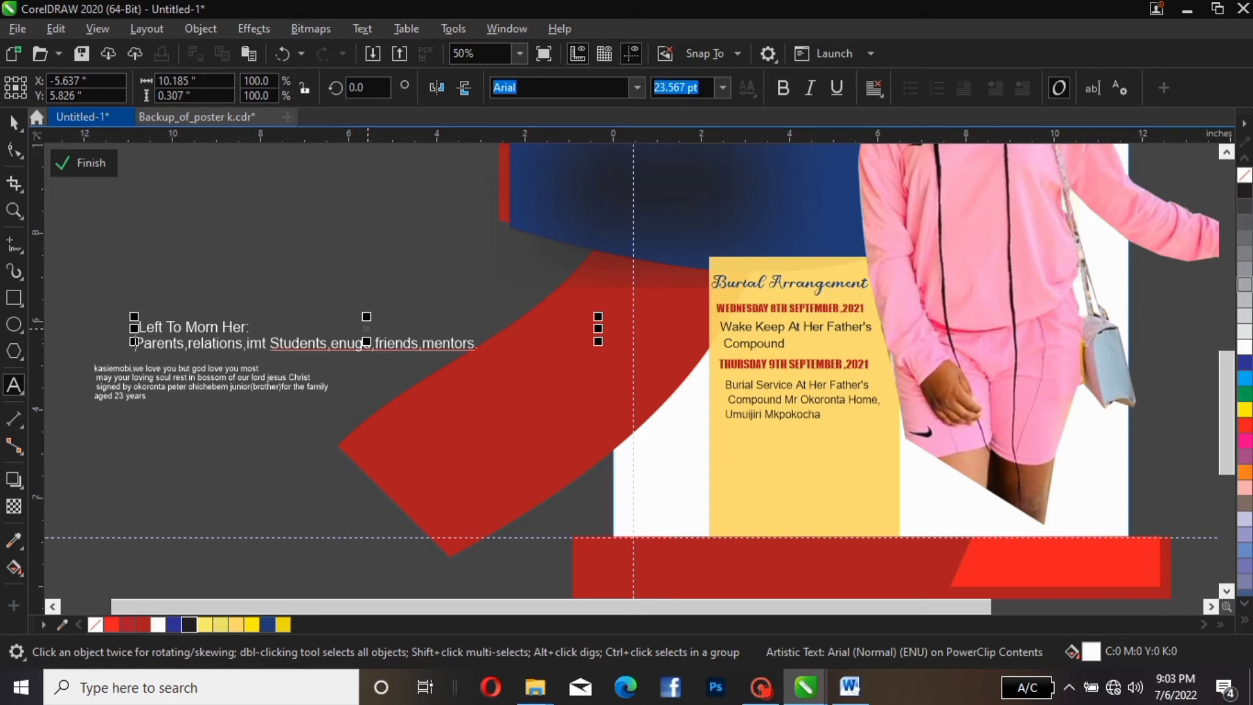
{"action": "left_click_drag", "start_coordinate": [367, 328], "coordinate": [370, 309]}
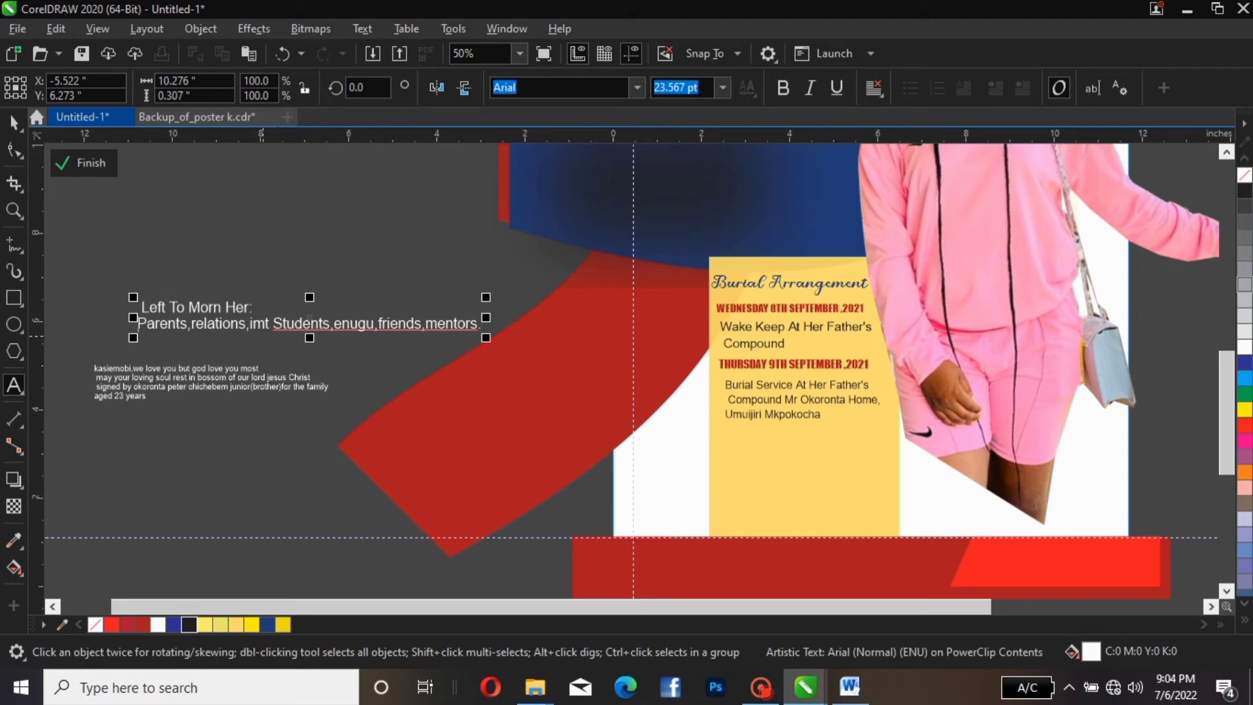
{"action": "left_click", "coordinate": [268, 325]}
{"action": "key", "text": "Return"}
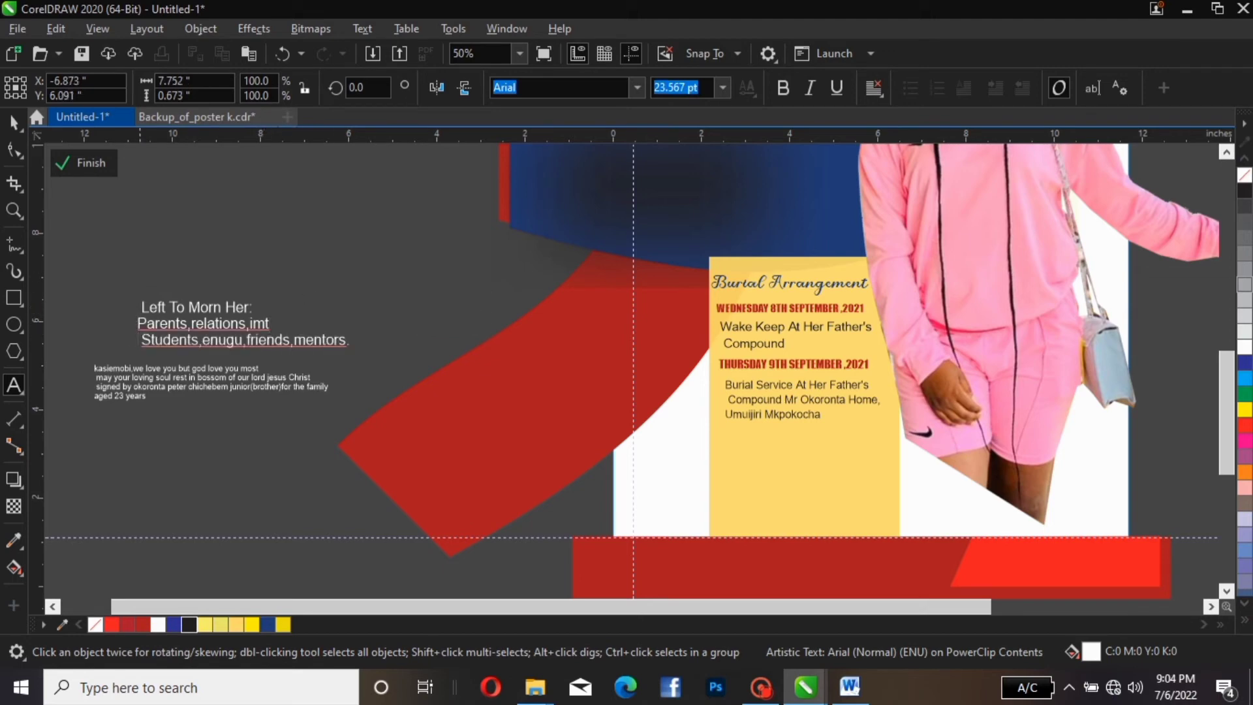
Centre-align the three lines and move the text onto the yellow panel below the venue
{"action": "left_click", "coordinate": [13, 123]}
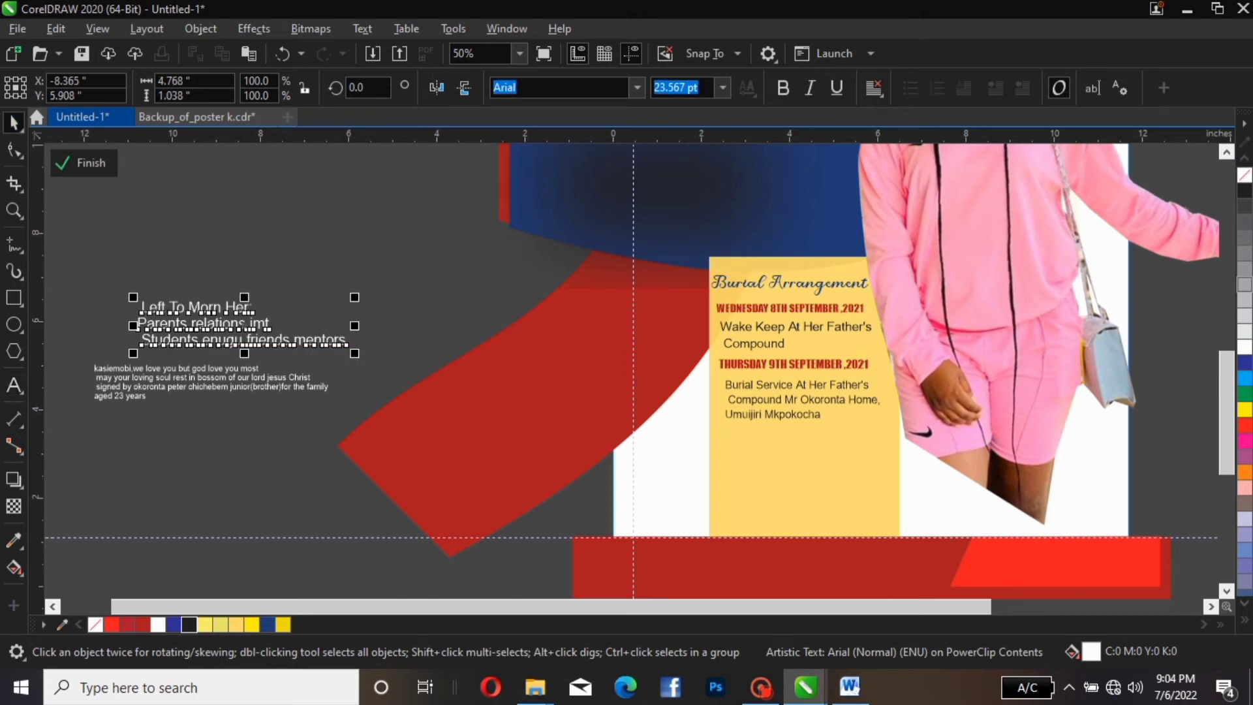
{"action": "left_click", "coordinate": [875, 87]}
{"action": "left_click", "coordinate": [893, 172]}
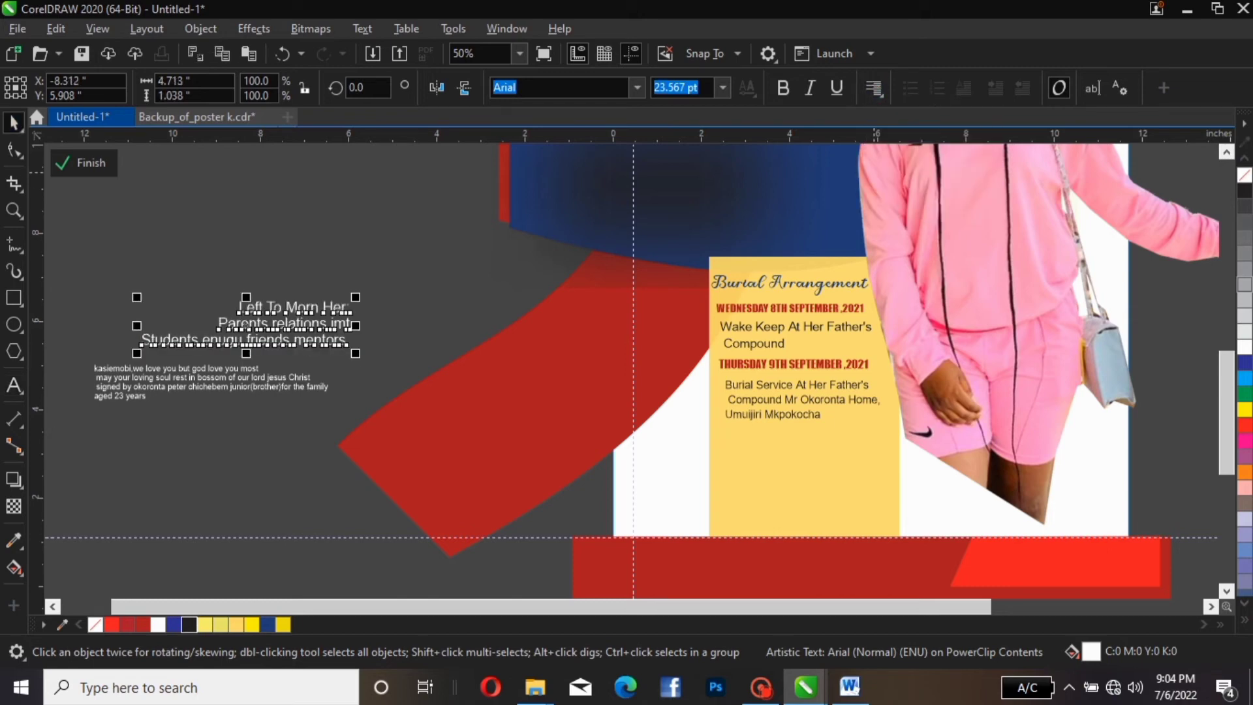
{"action": "left_click", "coordinate": [874, 88]}
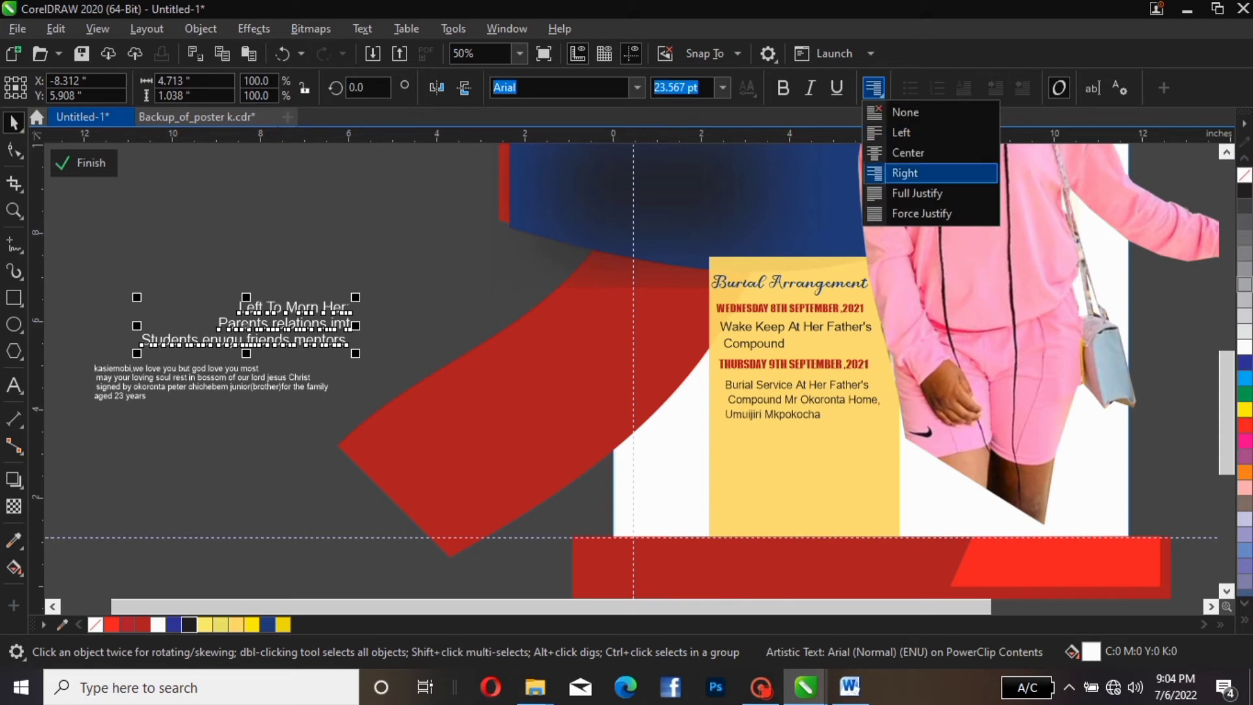
{"action": "left_click", "coordinate": [893, 148]}
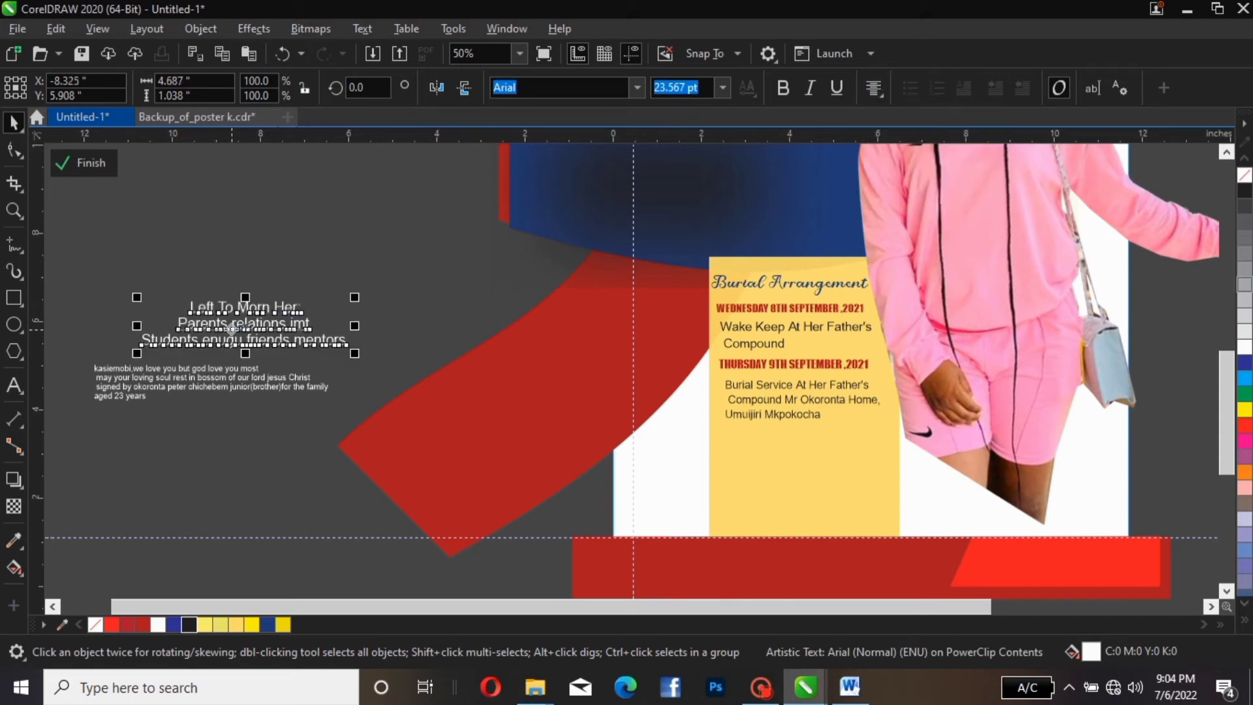
{"action": "left_click_drag", "start_coordinate": [228, 329], "coordinate": [790, 458]}
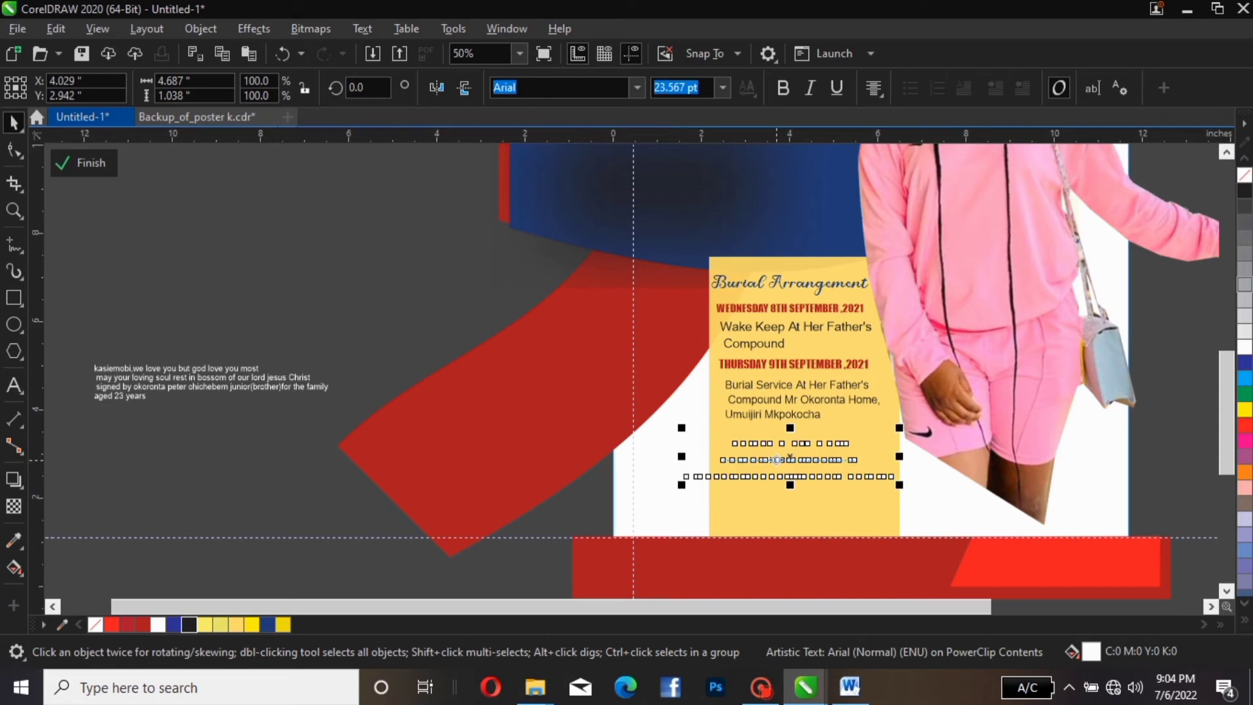
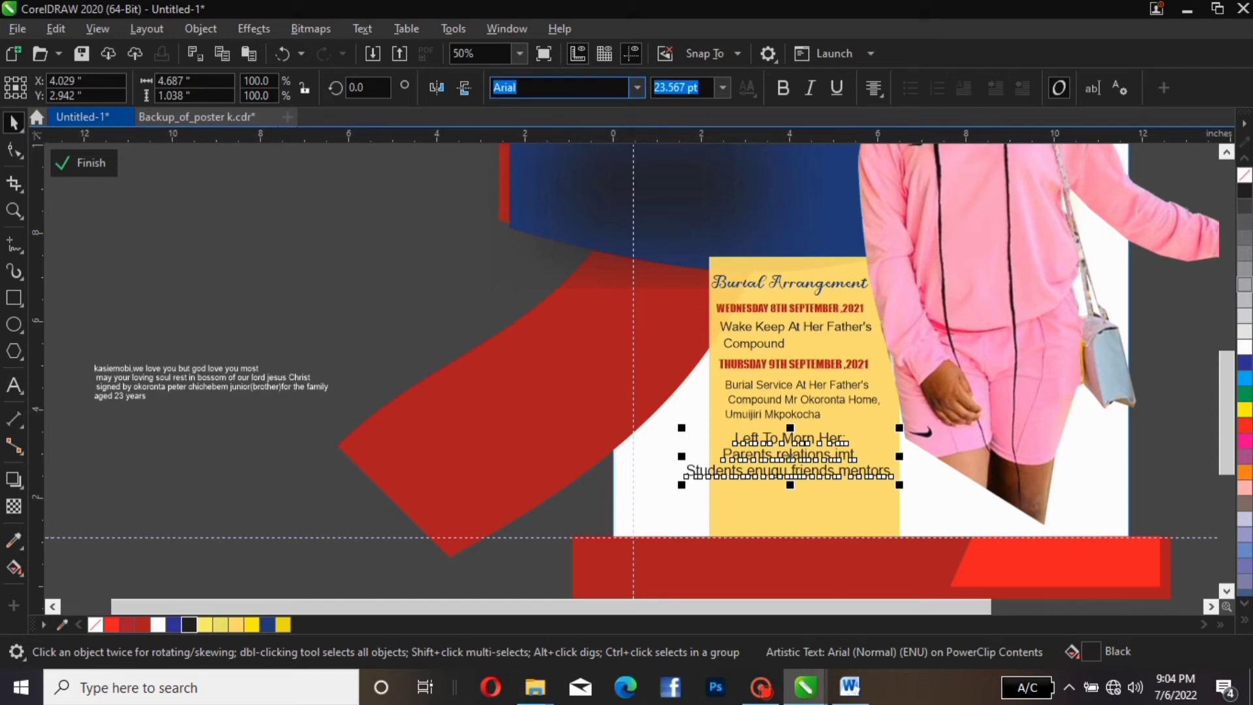
Browse the font list and apply Baroque Script to the tribute text
{"action": "left_click", "coordinate": [637, 87]}
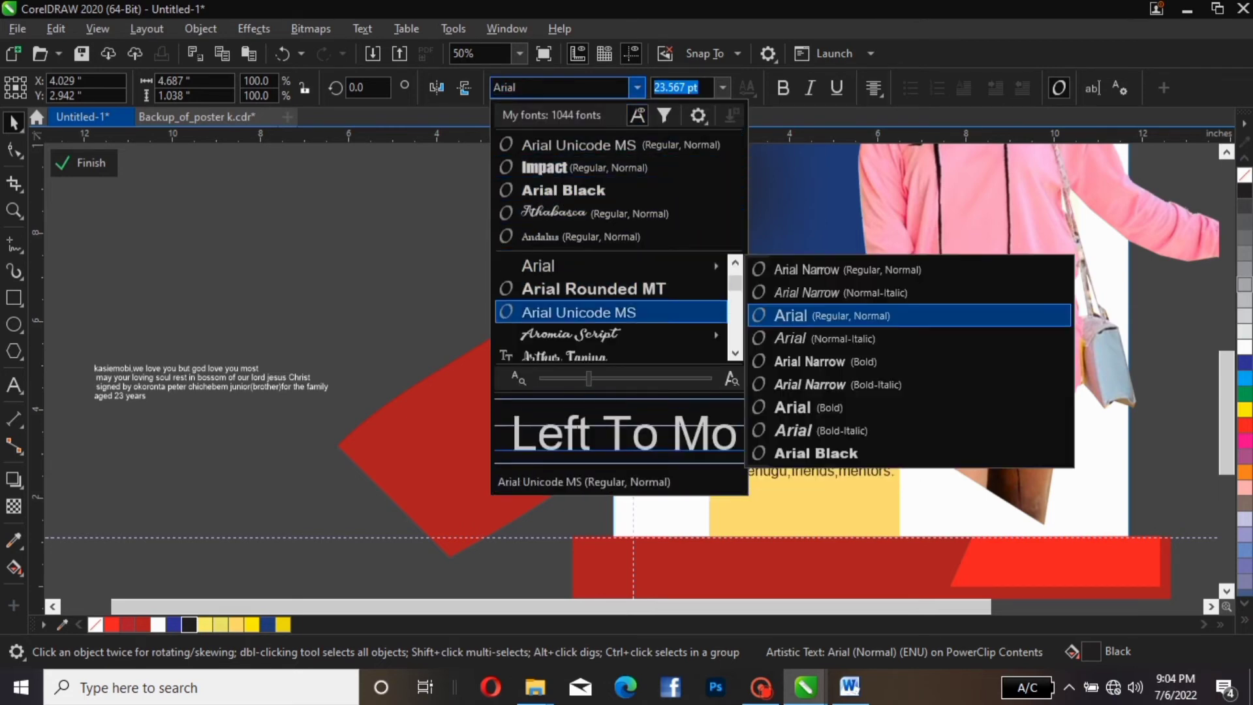
{"action": "scroll", "coordinate": [611, 312], "scroll_direction": "down", "scroll_amount": 5}
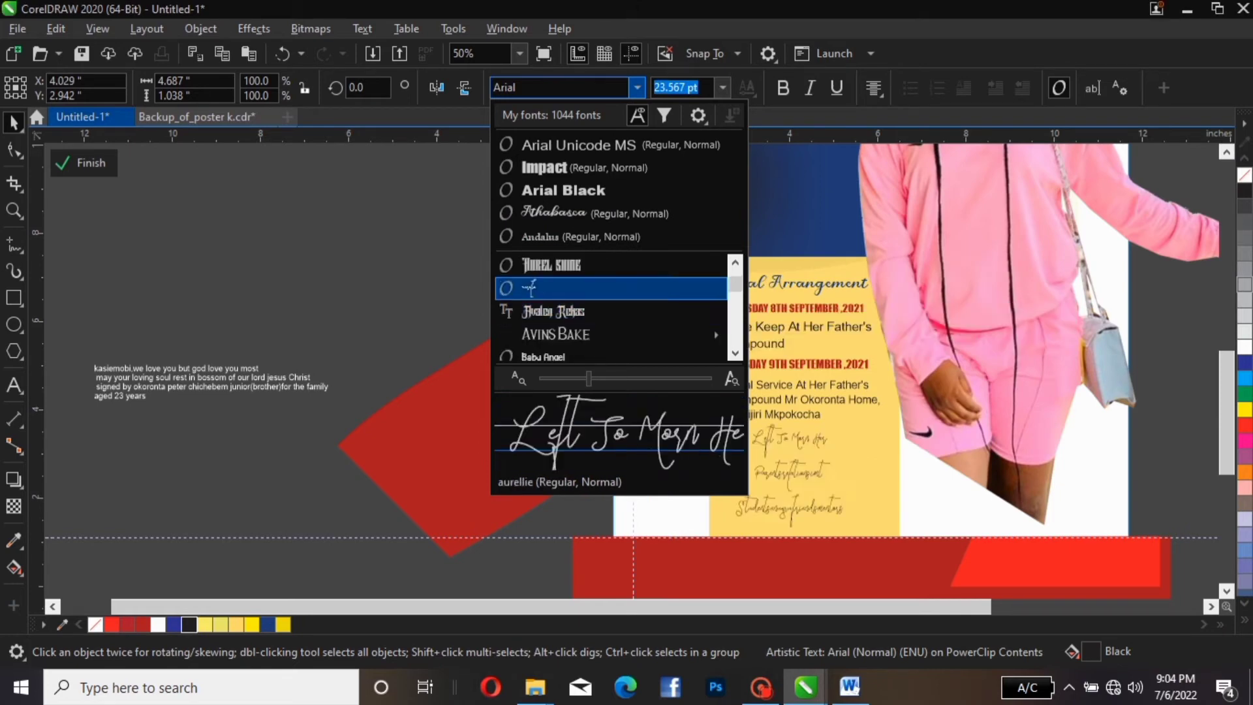
{"action": "mouse_move", "coordinate": [530, 334]}
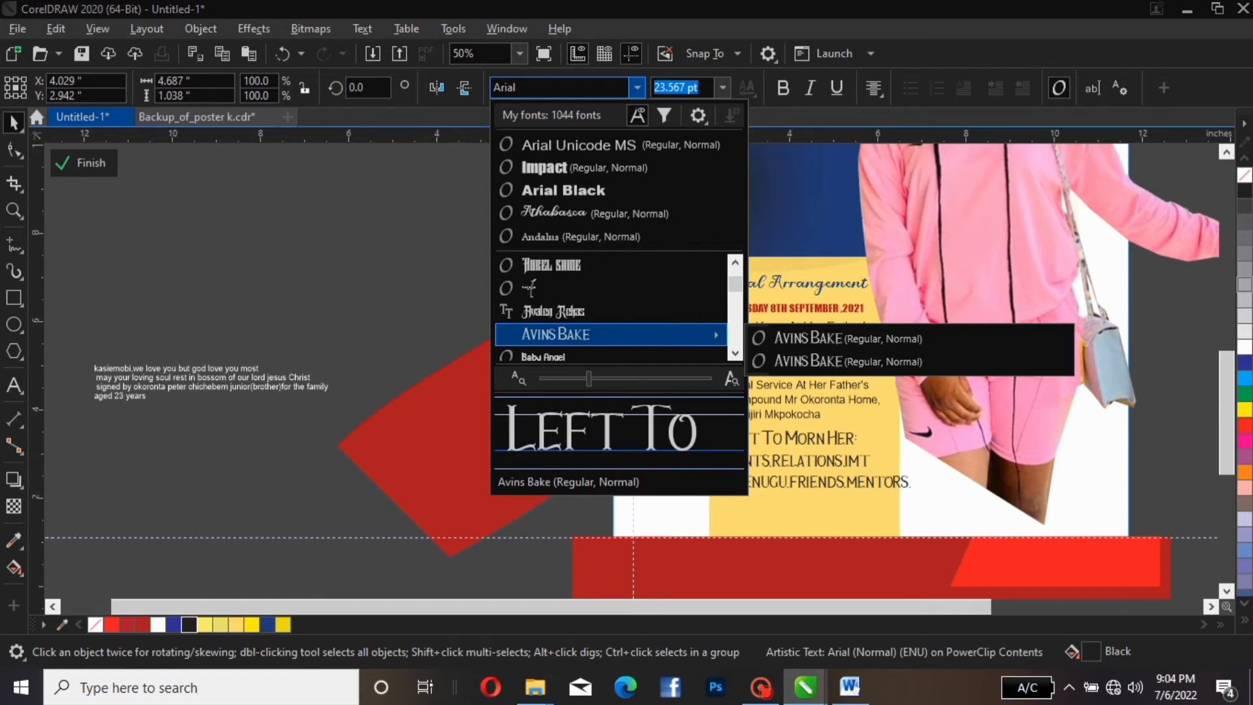
{"action": "scroll", "coordinate": [610, 334], "scroll_direction": "down", "scroll_amount": 1}
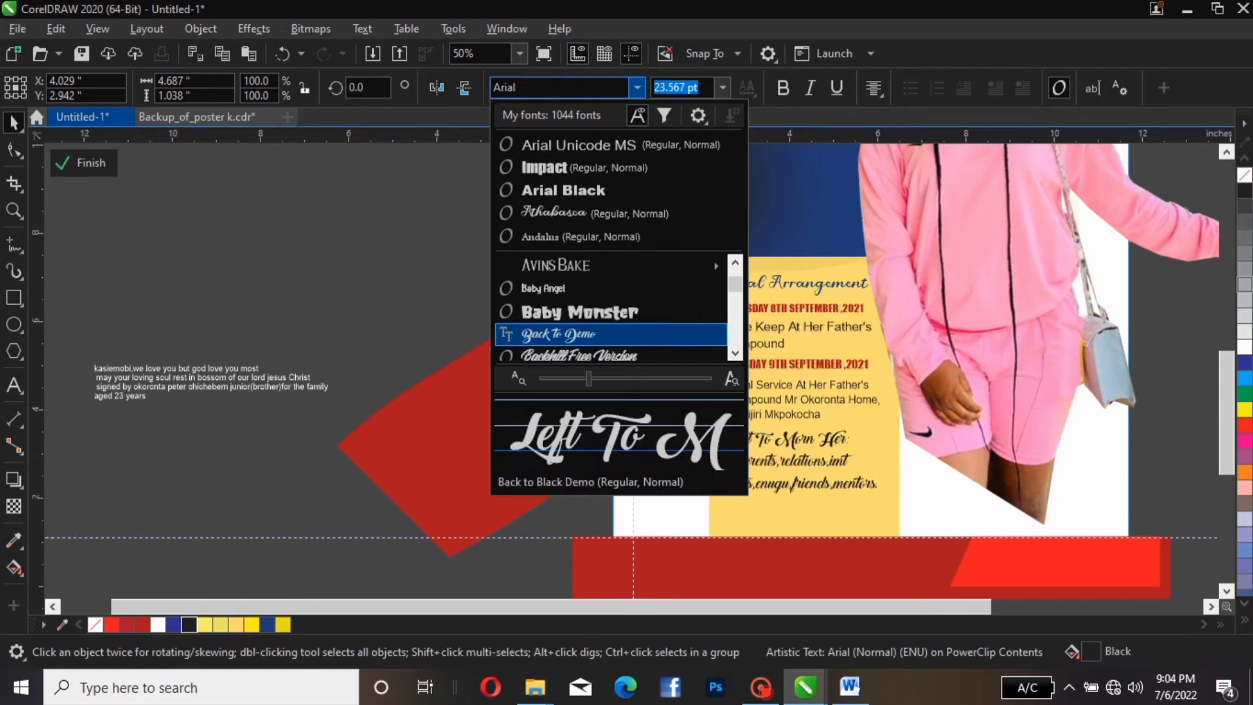
{"action": "scroll", "coordinate": [611, 334], "scroll_direction": "down", "scroll_amount": 1}
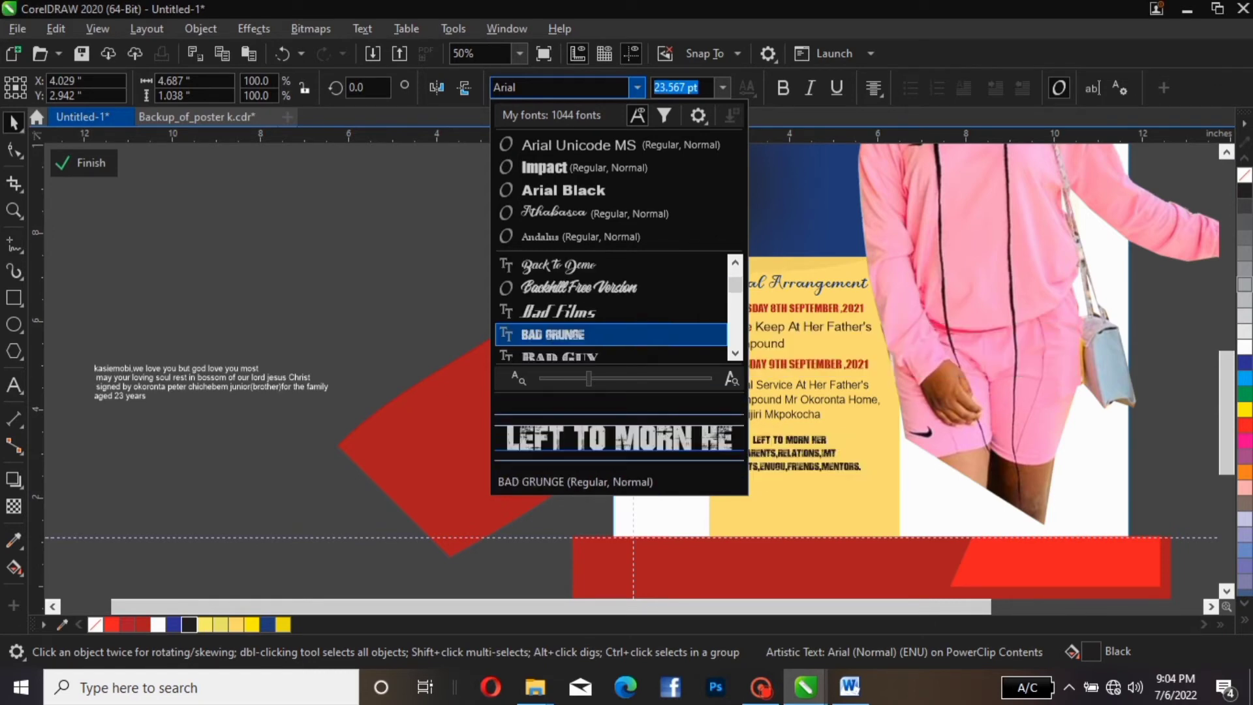
{"action": "scroll", "coordinate": [610, 334], "scroll_direction": "down", "scroll_amount": 1}
{"action": "scroll", "coordinate": [610, 335], "scroll_direction": "down", "scroll_amount": 1}
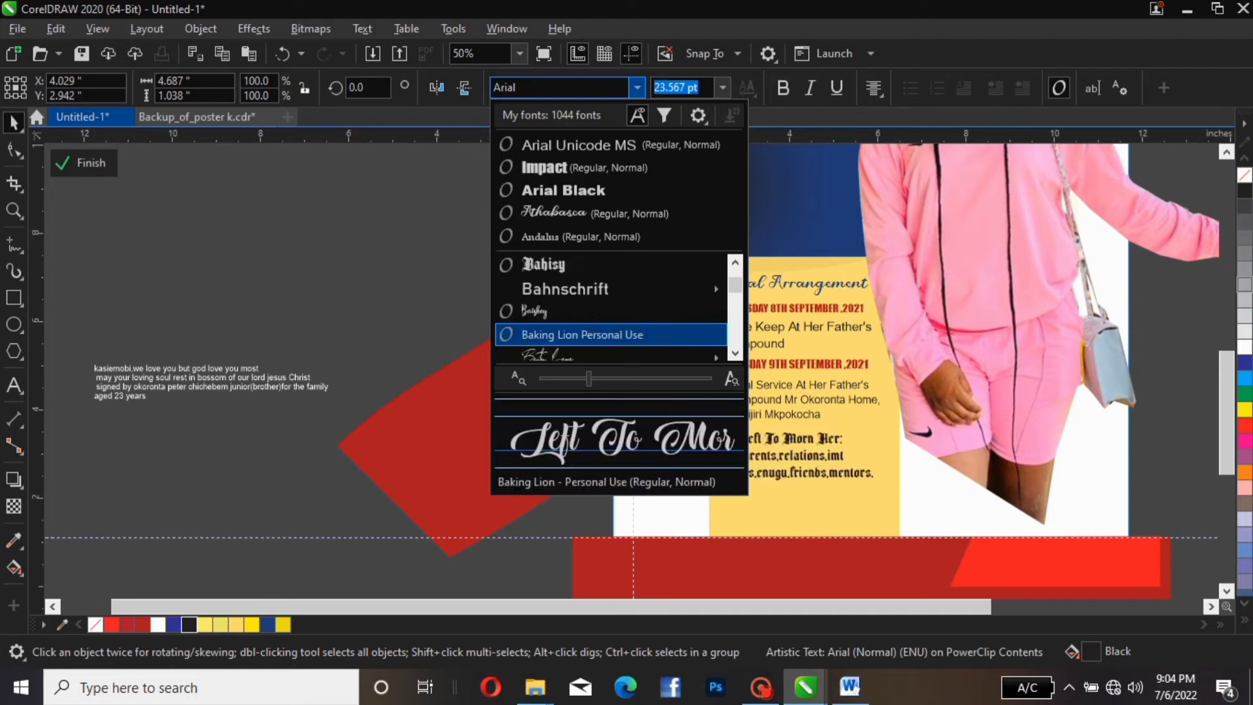
{"action": "scroll", "coordinate": [610, 334], "scroll_direction": "down", "scroll_amount": 1}
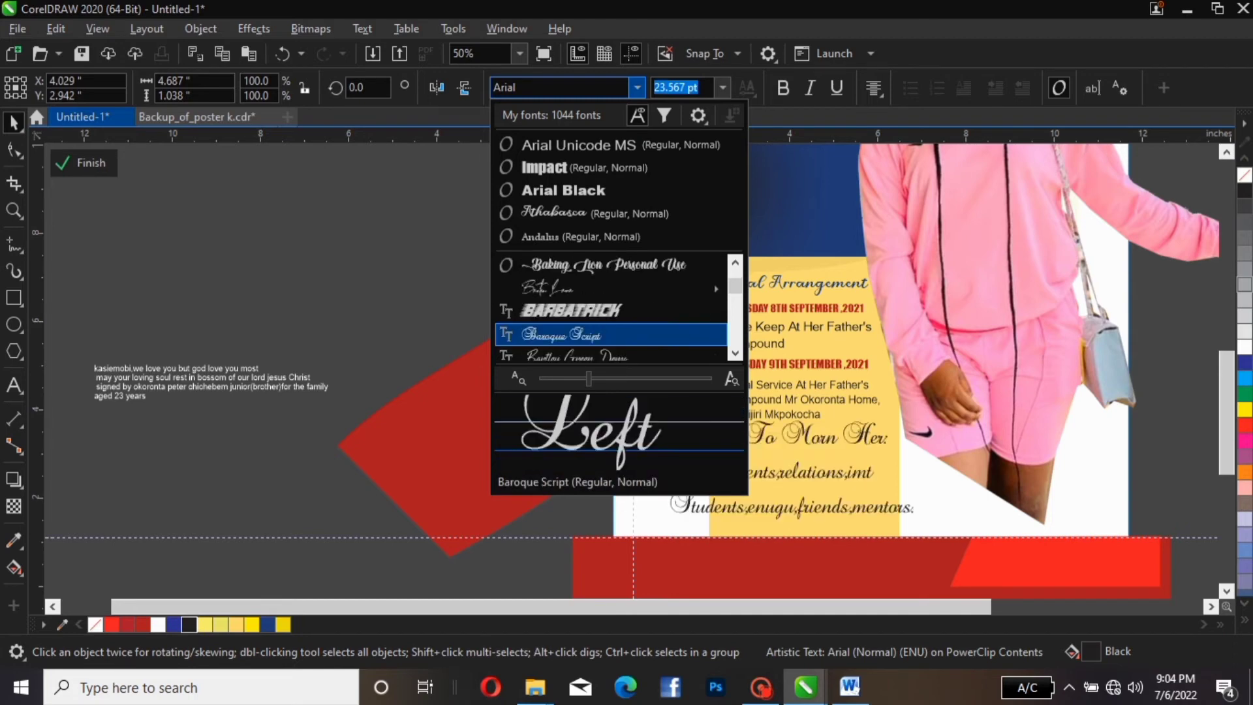
{"action": "scroll", "coordinate": [611, 334], "scroll_direction": "down", "scroll_amount": 1}
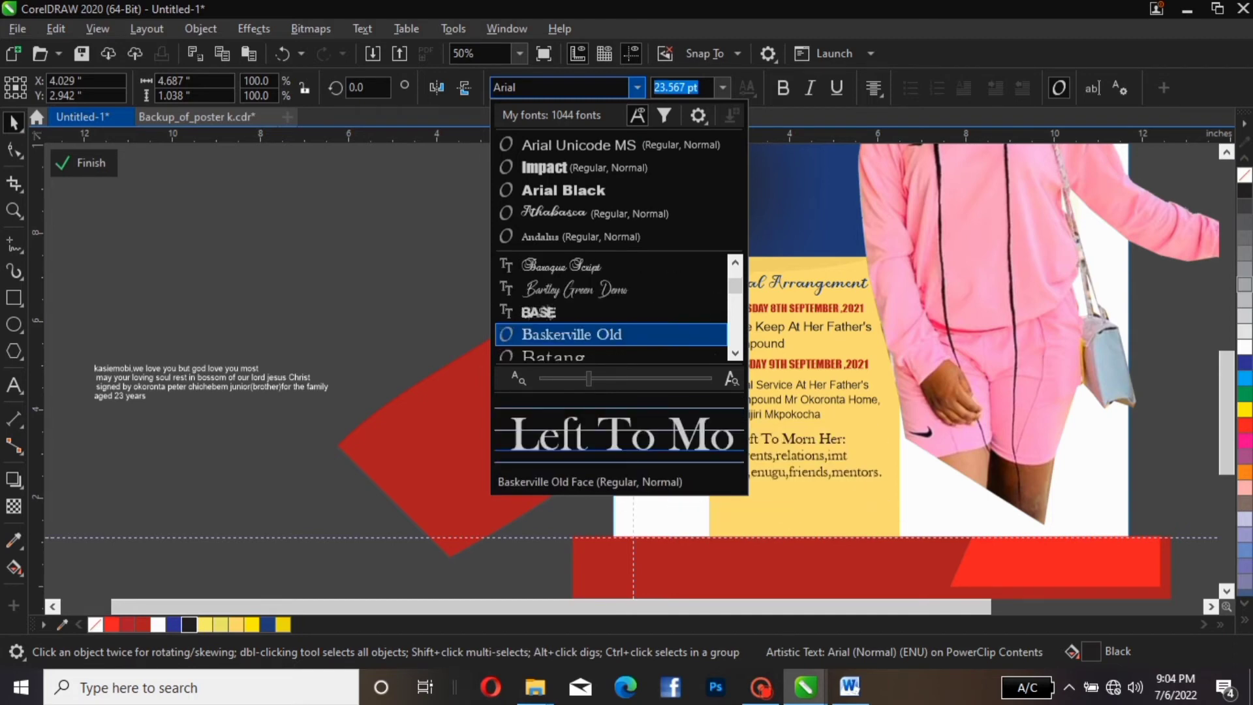
{"action": "key", "text": "Up"}
{"action": "key", "text": "Up"}
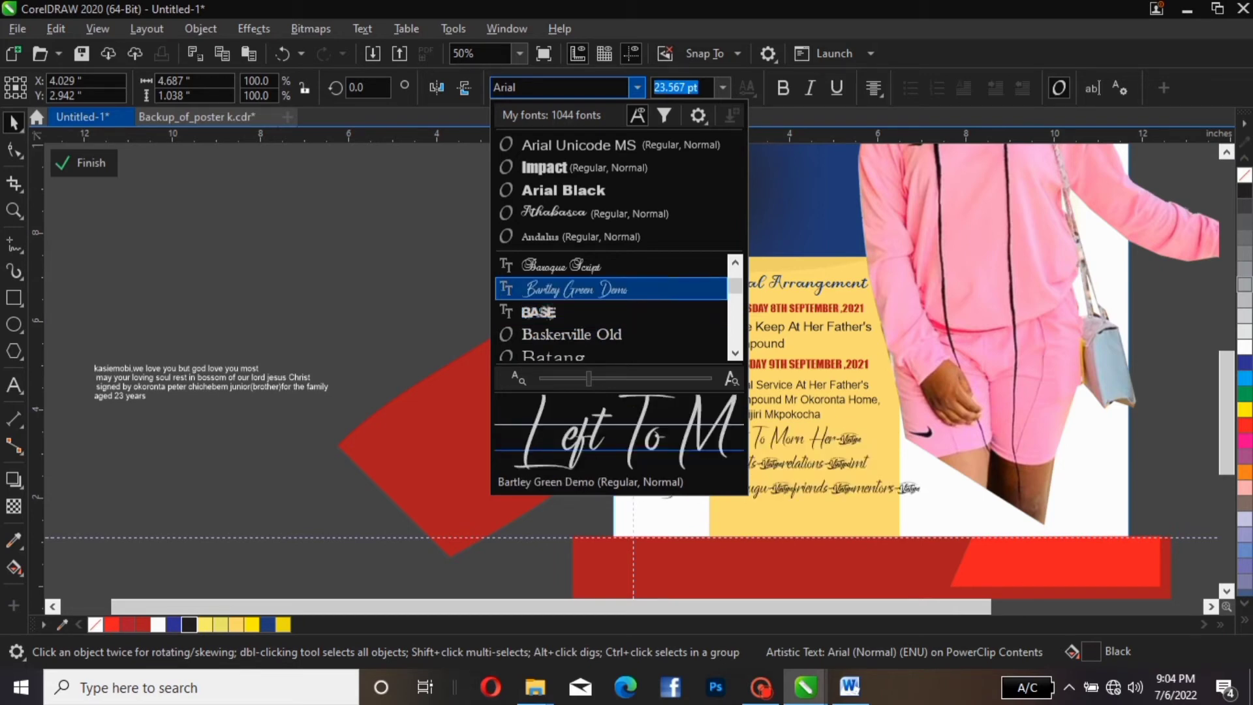
{"action": "key", "text": "Up"}
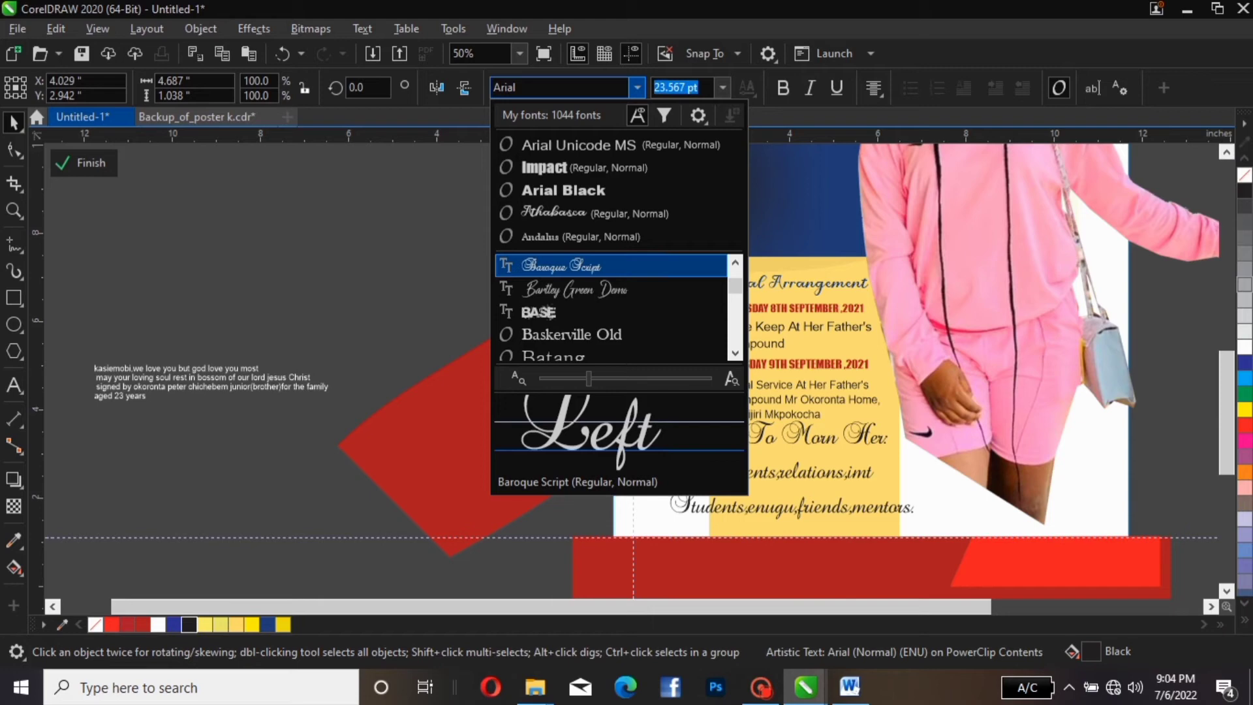
{"action": "key", "text": "Return"}
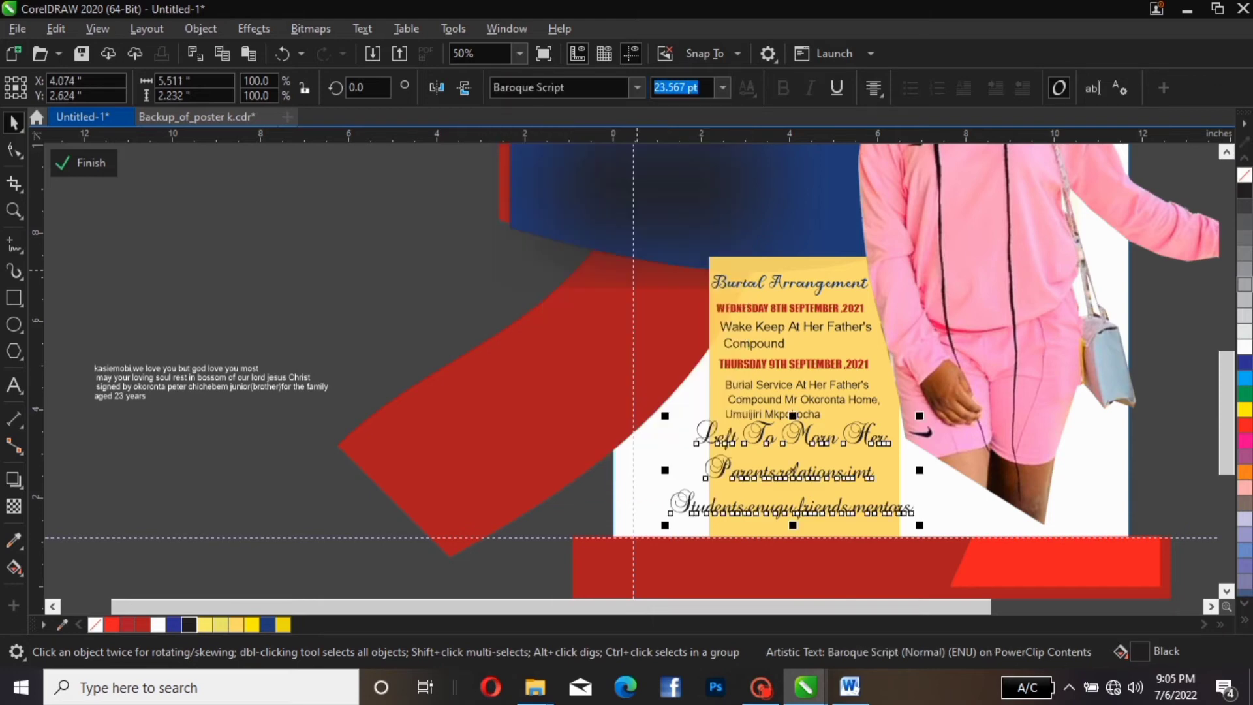
Switch the tribute text to Blaak Thin PERSONAL USE at 15.69 pt
{"action": "key", "text": "alt+Down"}
{"action": "key", "text": "Down"}
{"action": "key", "text": "Down"}
{"action": "key", "text": "Down"}
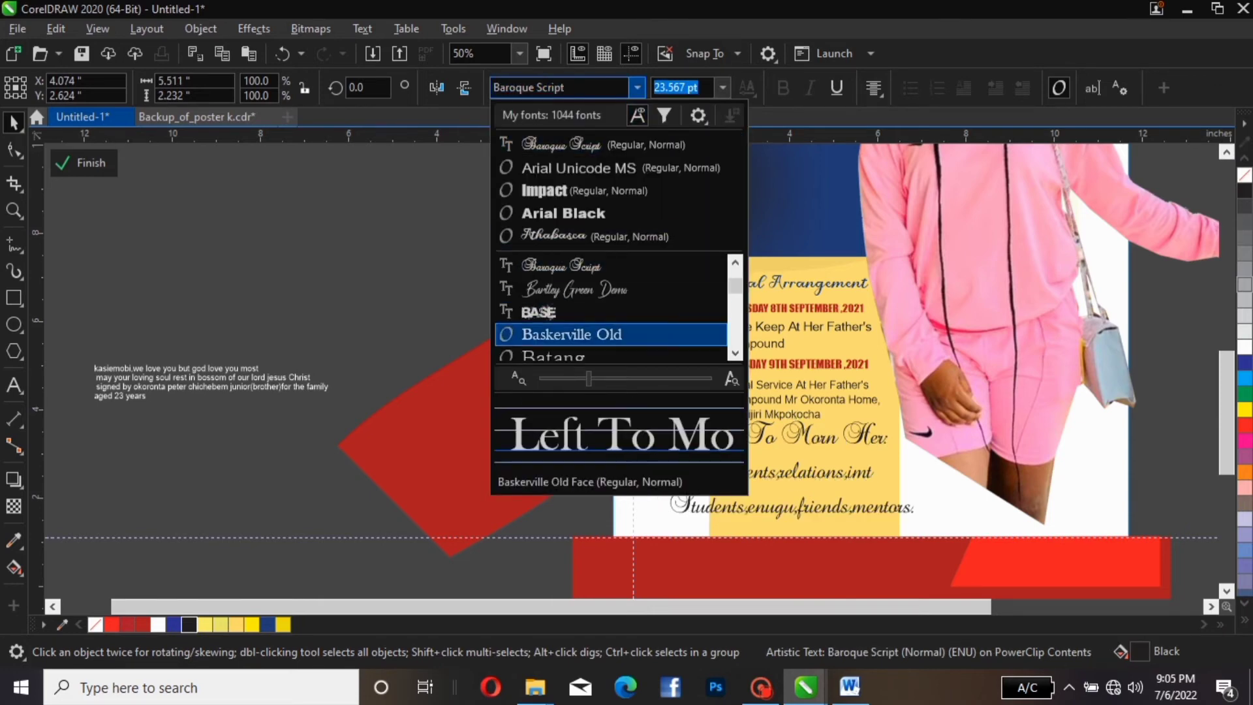
{"action": "key", "text": "Down"}
{"action": "key", "text": "Down"}
{"action": "key", "text": "Down"}
{"action": "key", "text": "Down"}
{"action": "key", "text": "Down"}
{"action": "key", "text": "Down"}
{"action": "key", "text": "Down"}
{"action": "key", "text": "Down"}
{"action": "key", "text": "Down"}
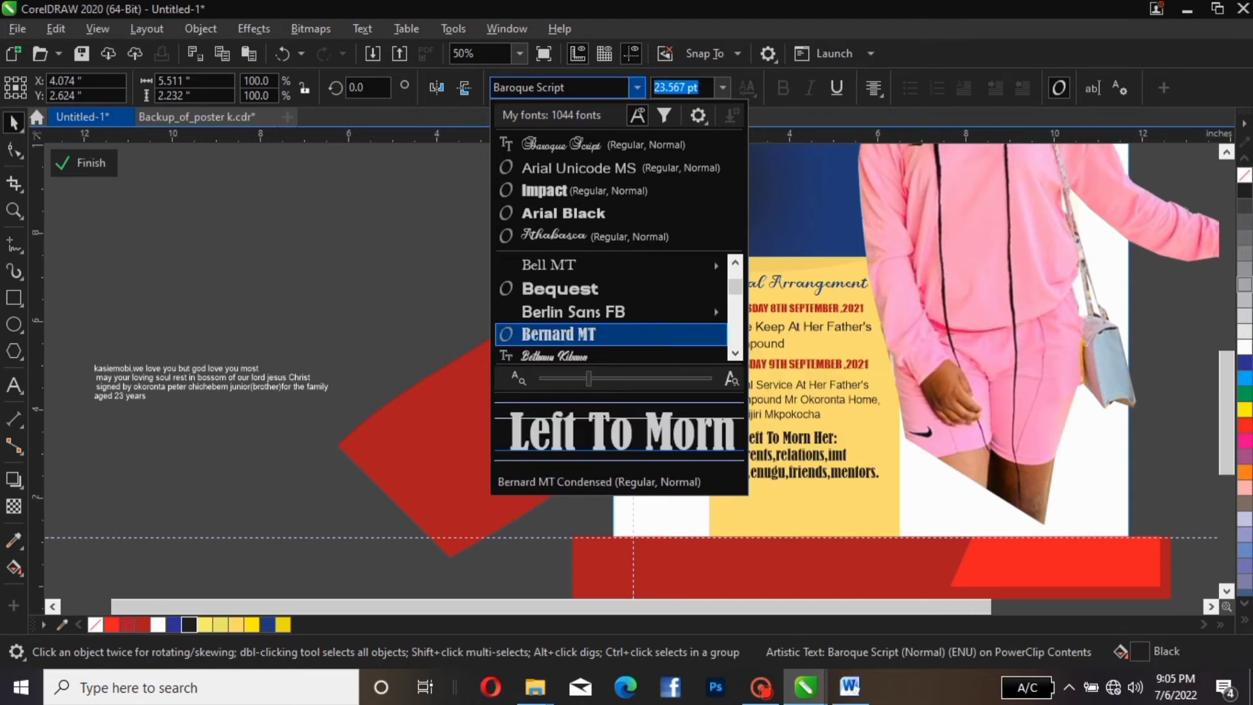
{"action": "key", "text": "Down"}
{"action": "key", "text": "Down"}
{"action": "key", "text": "Down"}
{"action": "key", "text": "Down"}
{"action": "key", "text": "Down"}
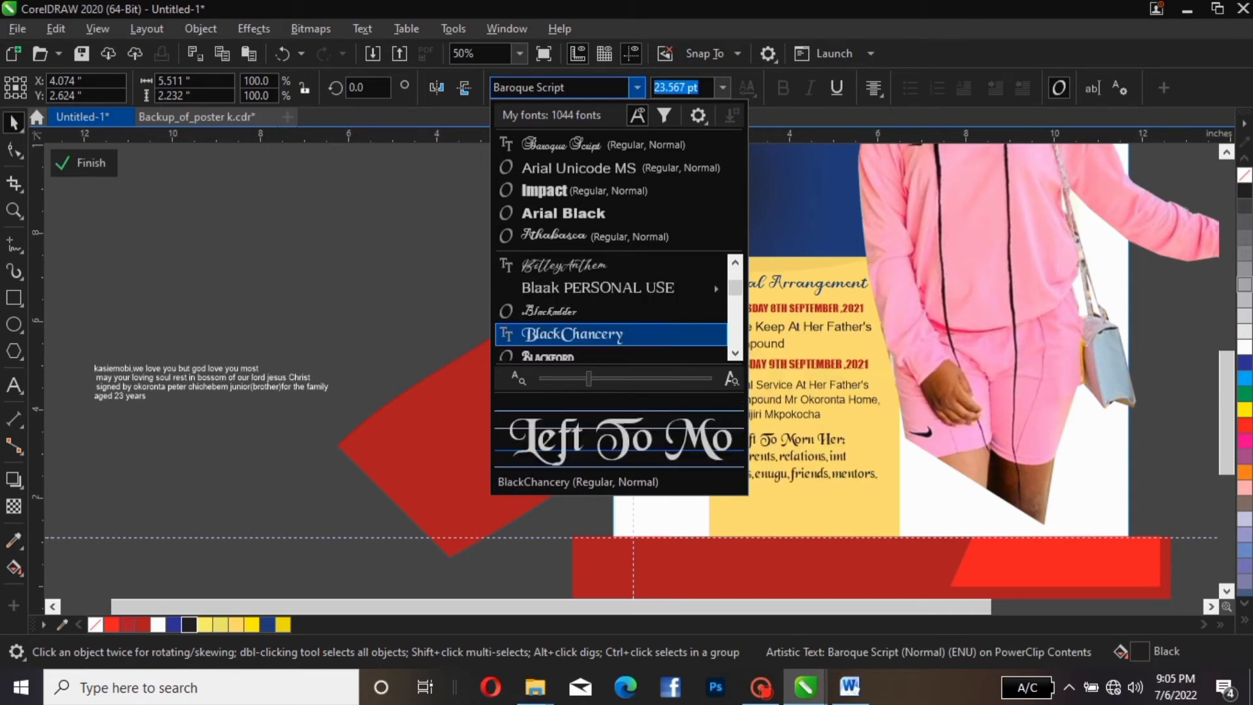
{"action": "key", "text": "Up"}
{"action": "key", "text": "Up"}
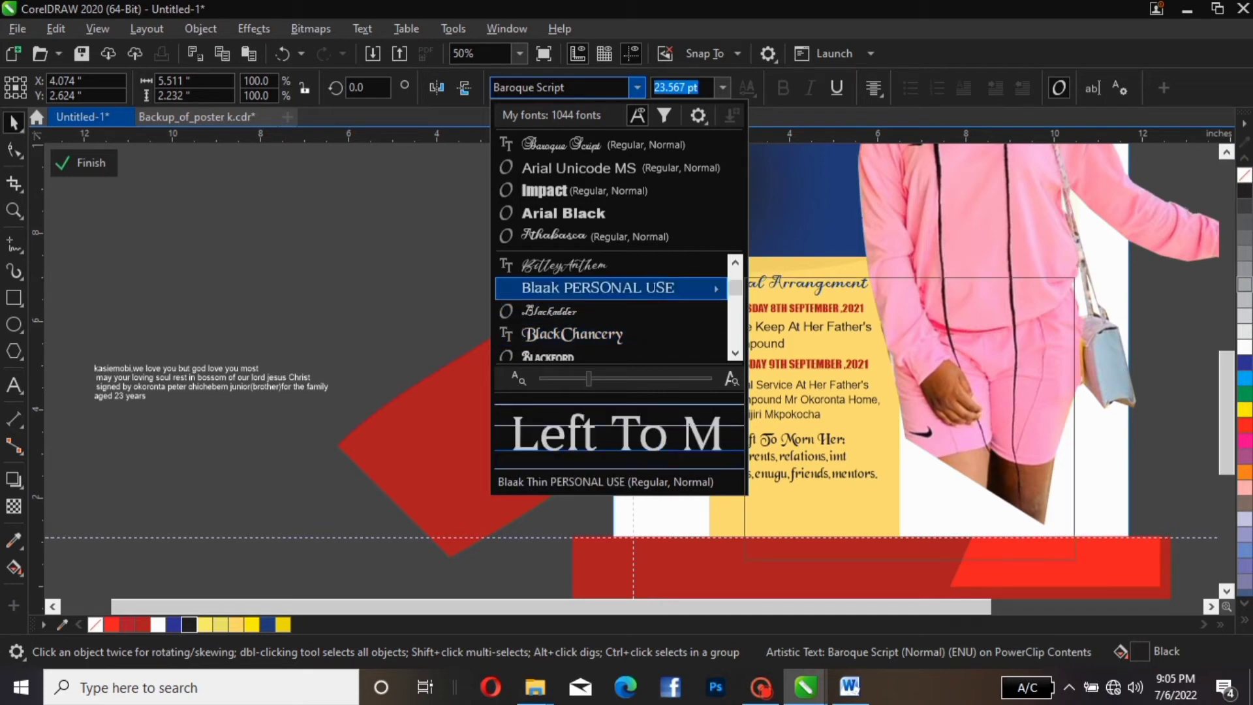
{"action": "key", "text": "Return"}
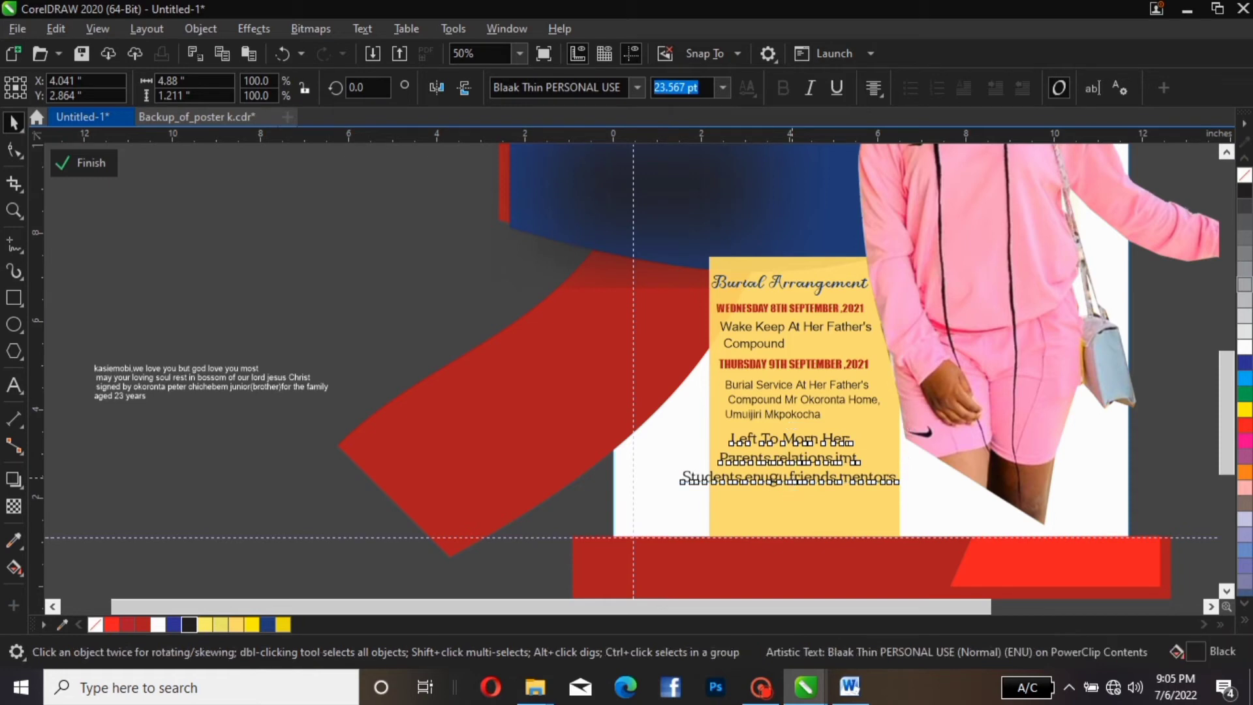
{"action": "type", "text": "15.69"}
{"action": "key", "text": "Return"}
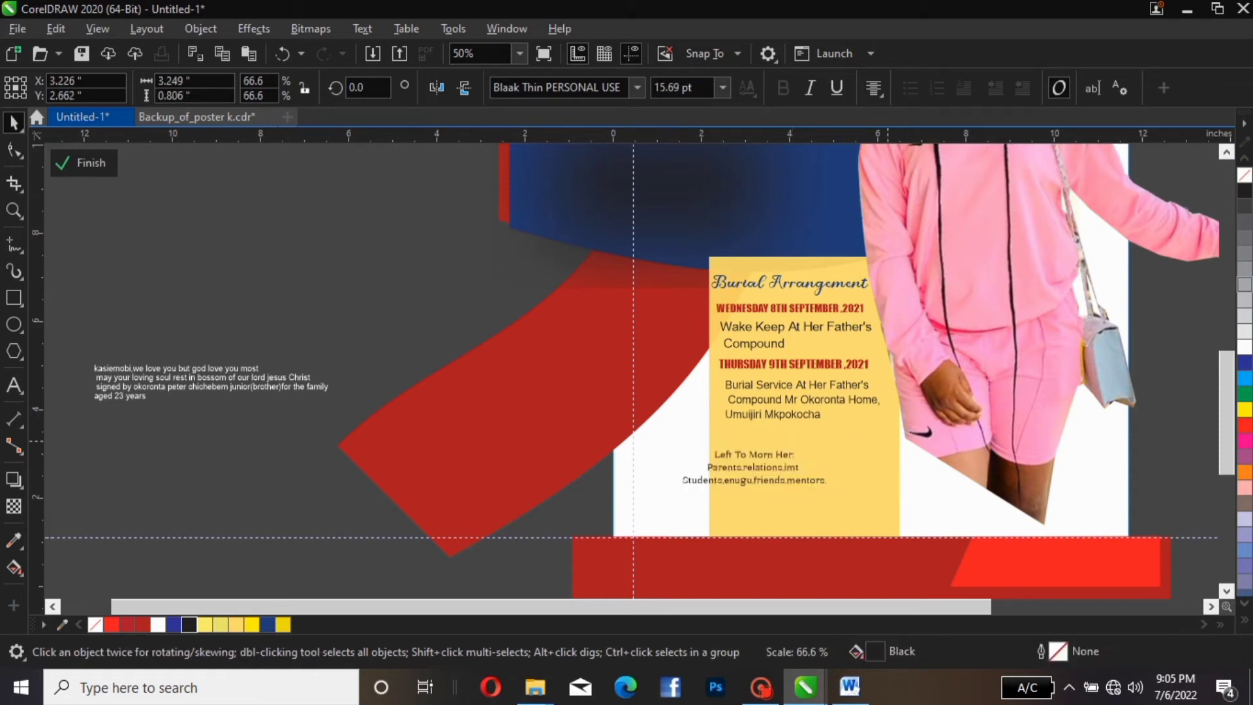
Move the tribute text lower and centred in the yellow panel, and enlarge it to 20.407 pt
{"action": "left_click", "coordinate": [850, 526]}
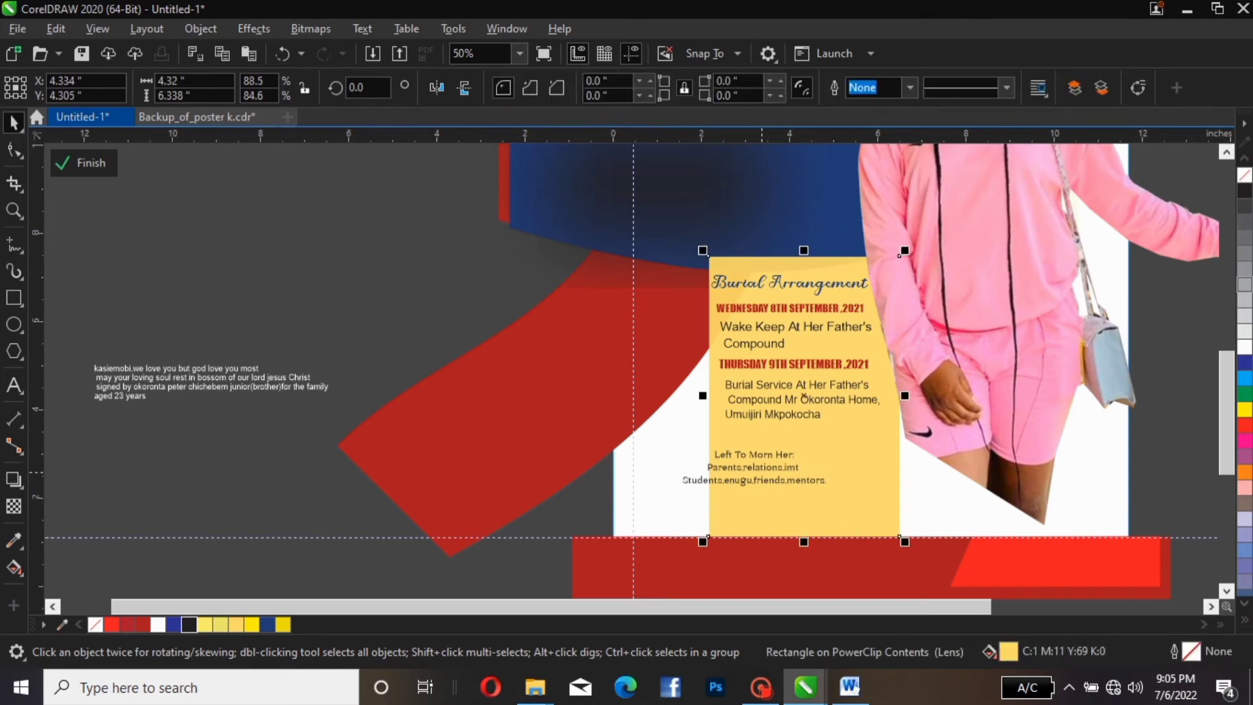
{"action": "left_click", "coordinate": [754, 468]}
{"action": "left_click_drag", "start_coordinate": [754, 467], "coordinate": [783, 499]}
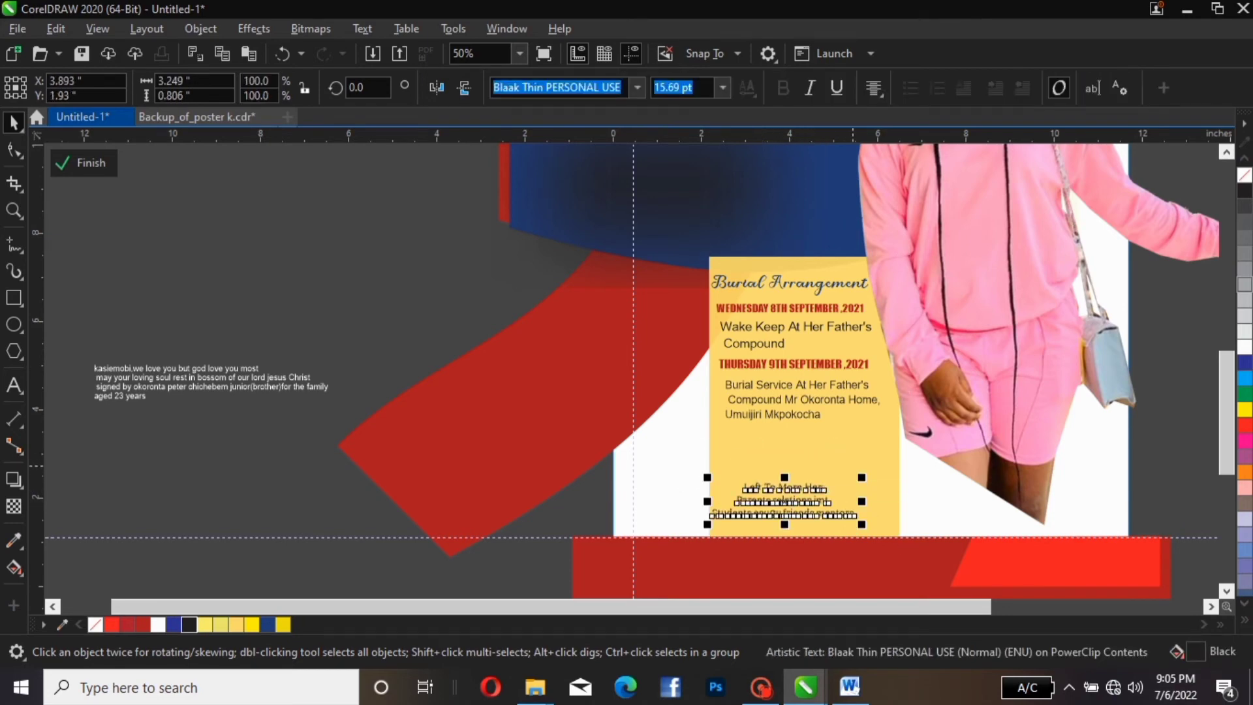
{"action": "left_click_drag", "start_coordinate": [862, 477], "coordinate": [899, 460]}
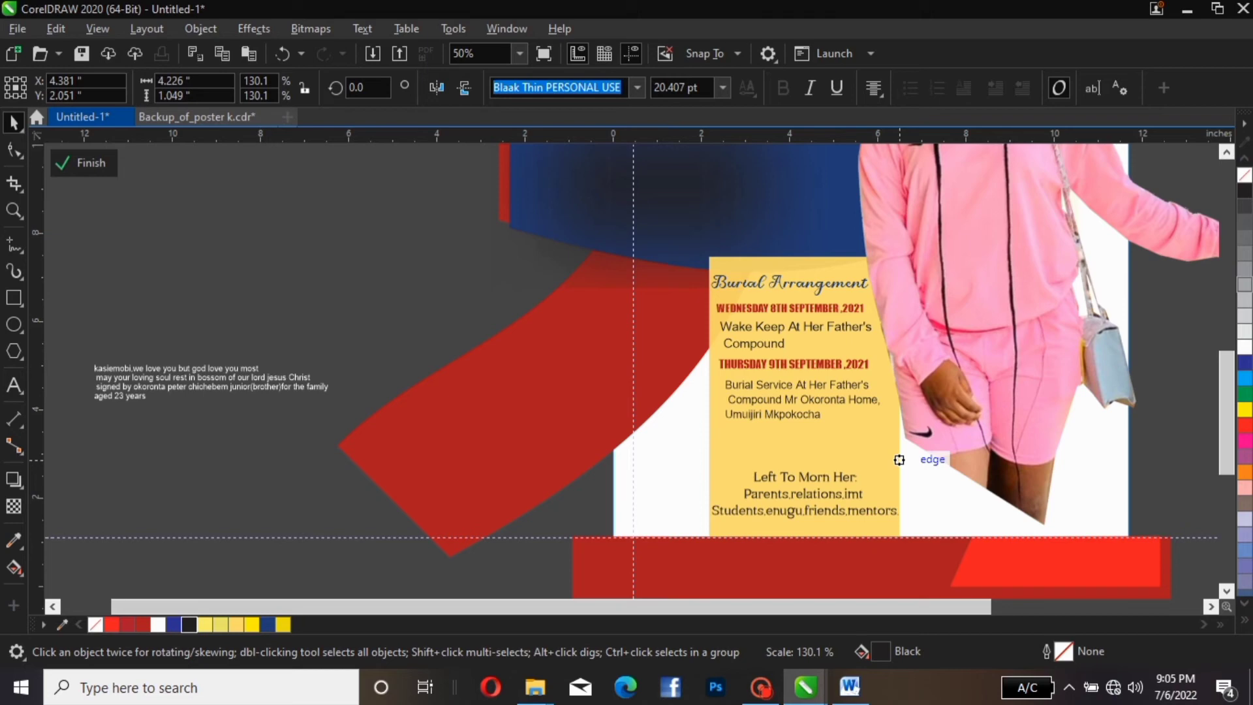
{"action": "left_click_drag", "start_coordinate": [899, 459], "coordinate": [900, 459]}
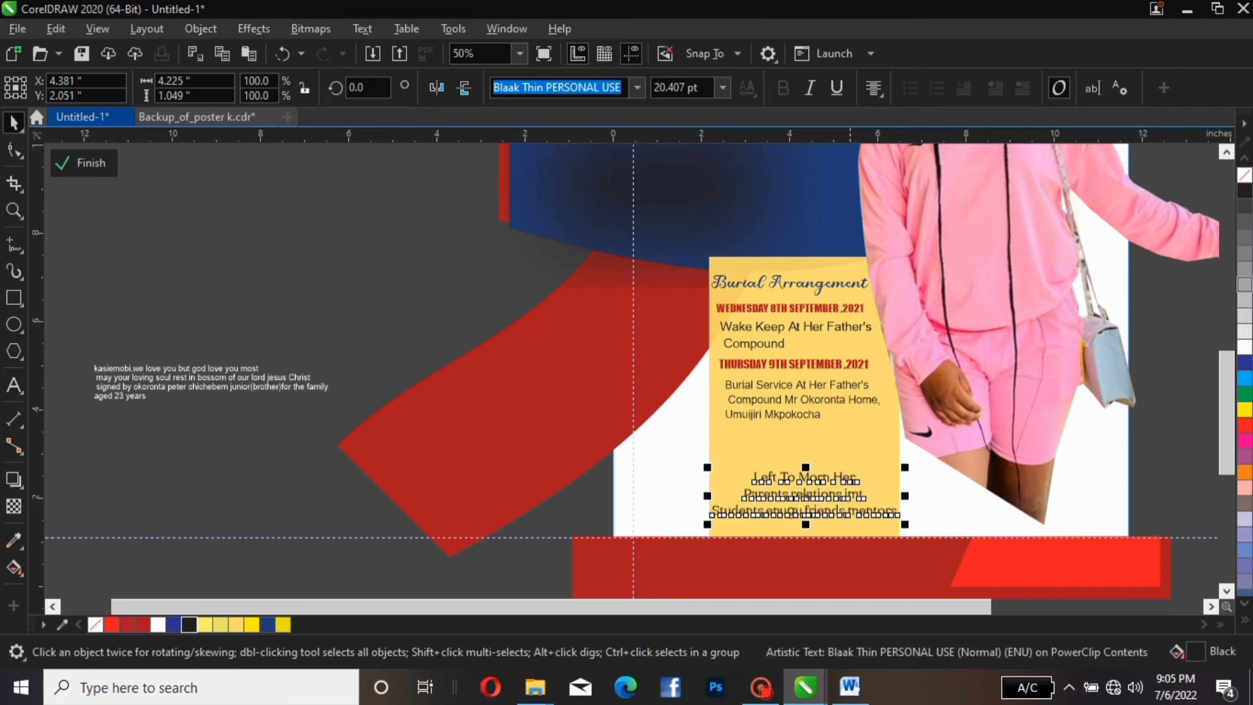
Colour the 'Left To Morn Her:' line red
{"action": "left_click", "coordinate": [804, 400]}
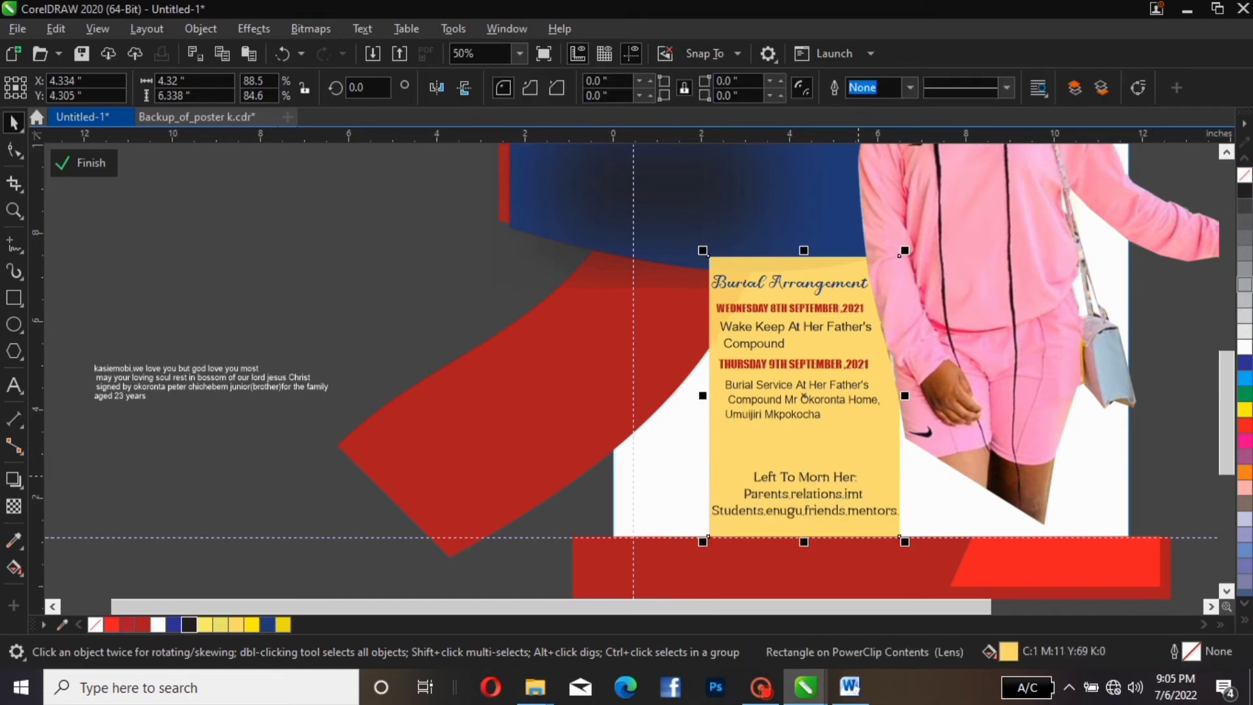
{"action": "double_click", "coordinate": [857, 477]}
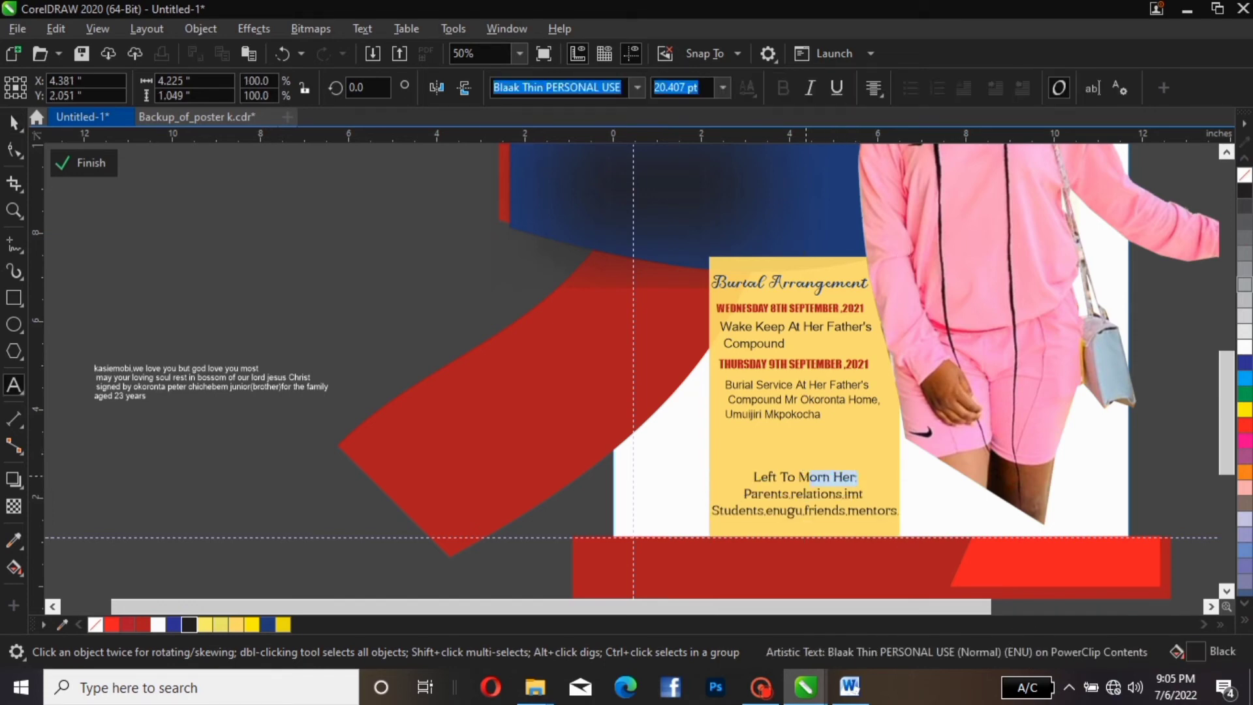
{"action": "left_click_drag", "start_coordinate": [807, 477], "coordinate": [745, 477]}
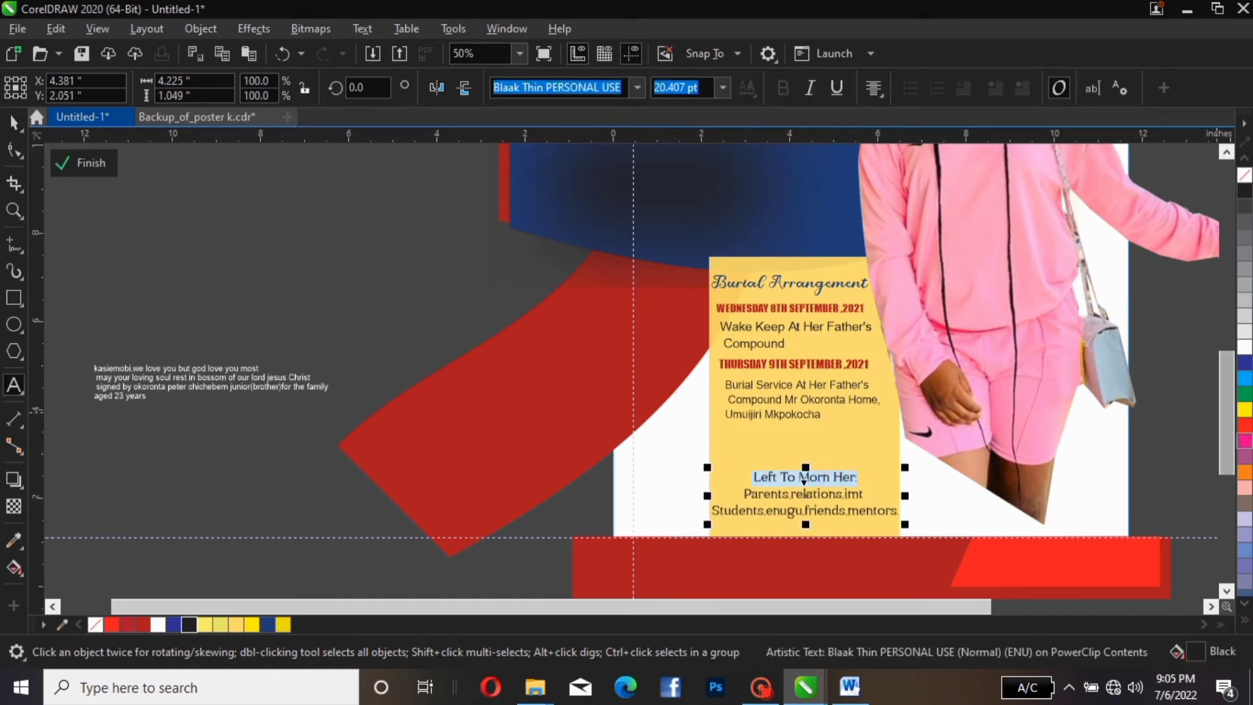
{"action": "left_click", "coordinate": [1245, 425]}
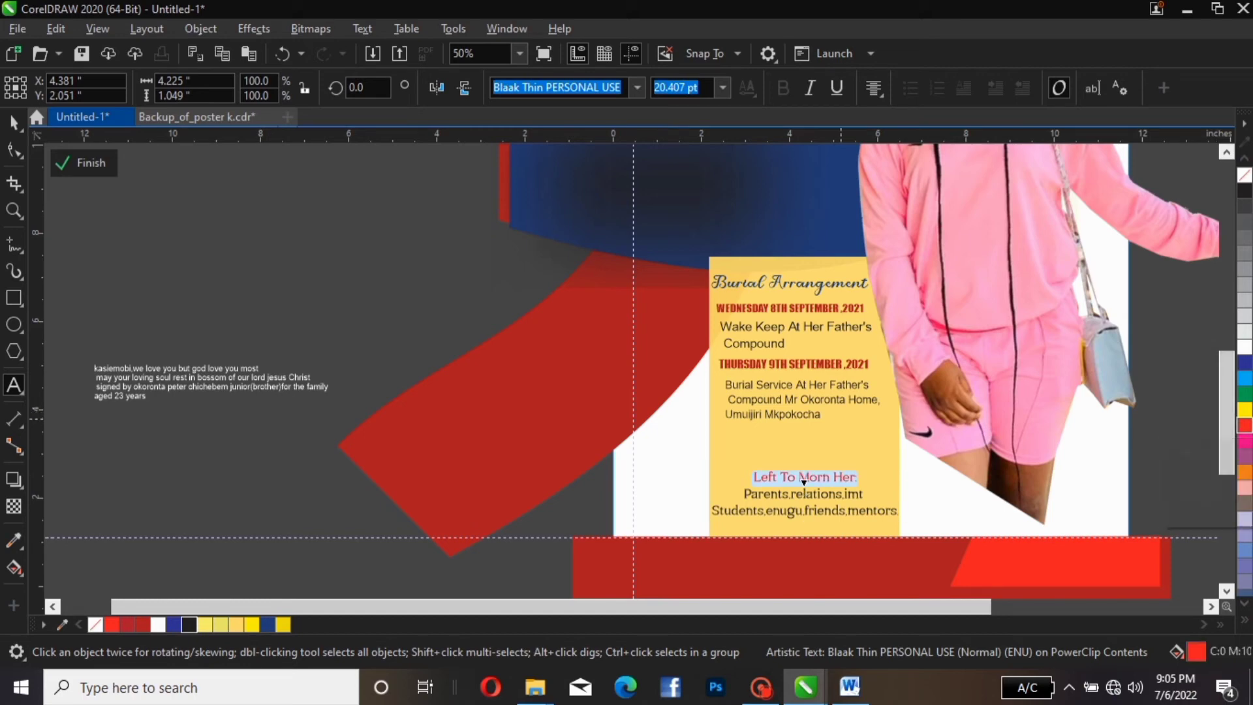
{"action": "left_click", "coordinate": [14, 122]}
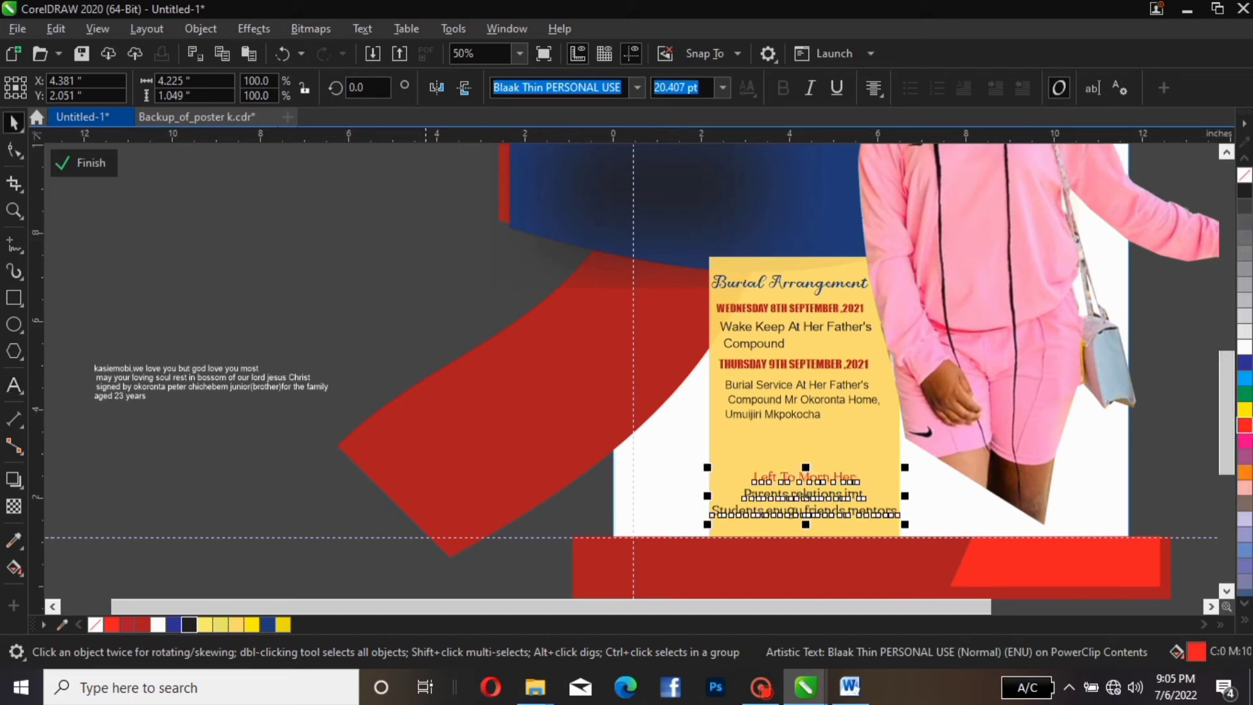
{"action": "key", "text": "Escape"}
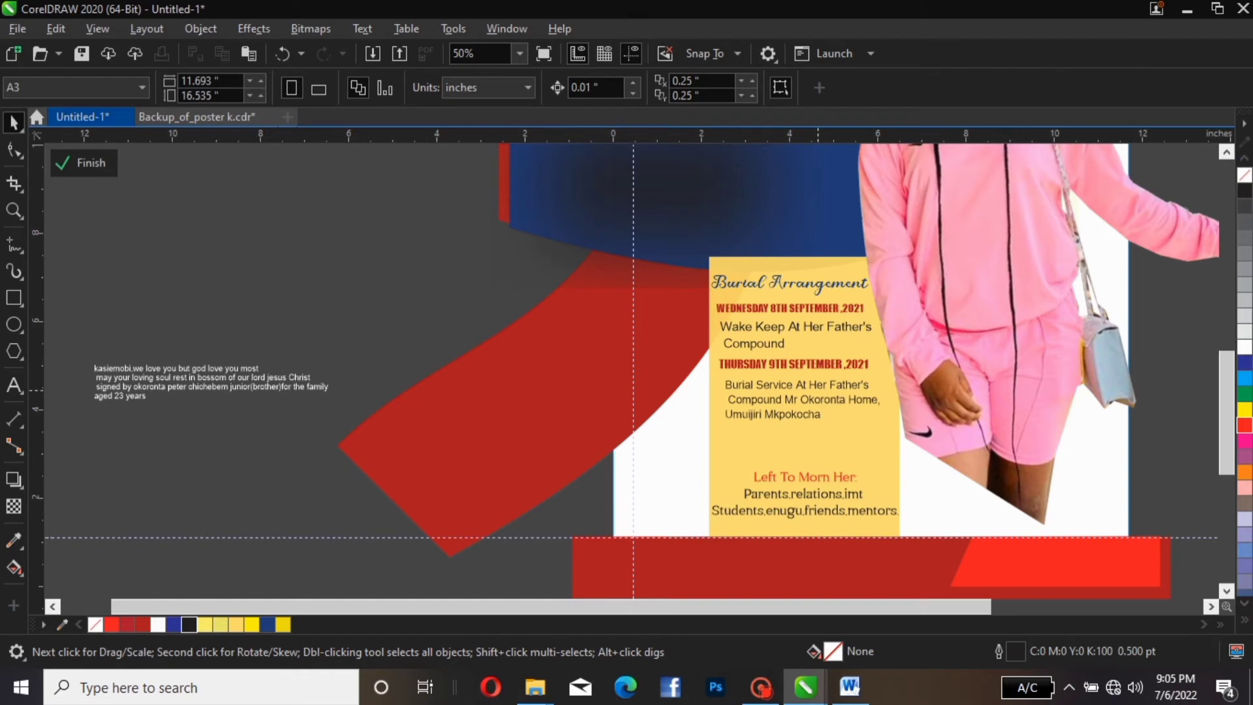
Centre-align the Burial Service text and nudge it into place in the panel
{"action": "left_click", "coordinate": [817, 389]}
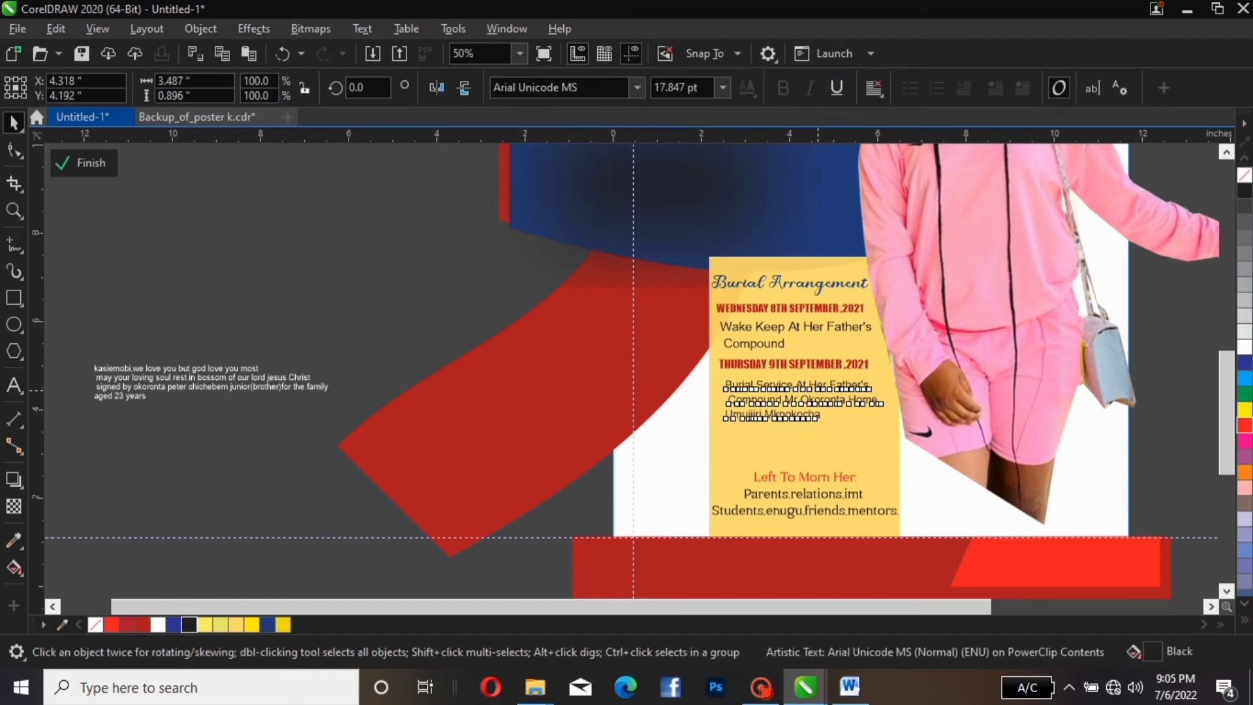
{"action": "left_click_drag", "start_coordinate": [817, 389], "coordinate": [827, 409]}
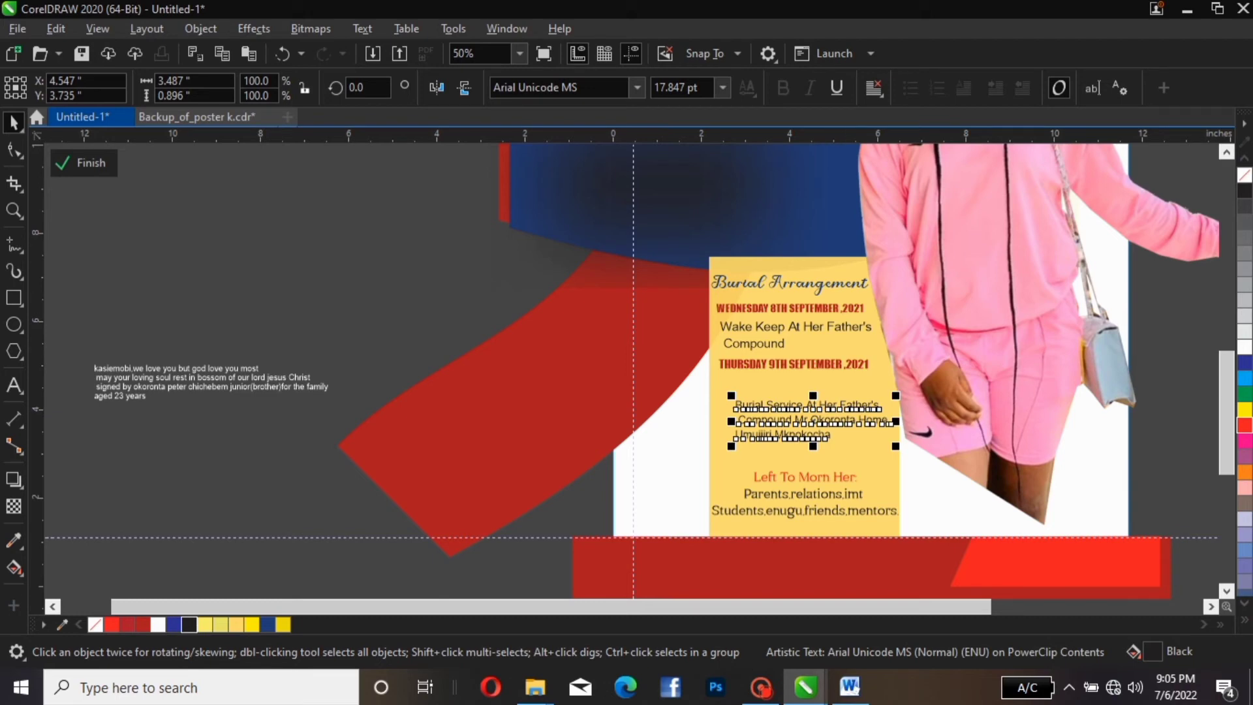
{"action": "left_click", "coordinate": [875, 87]}
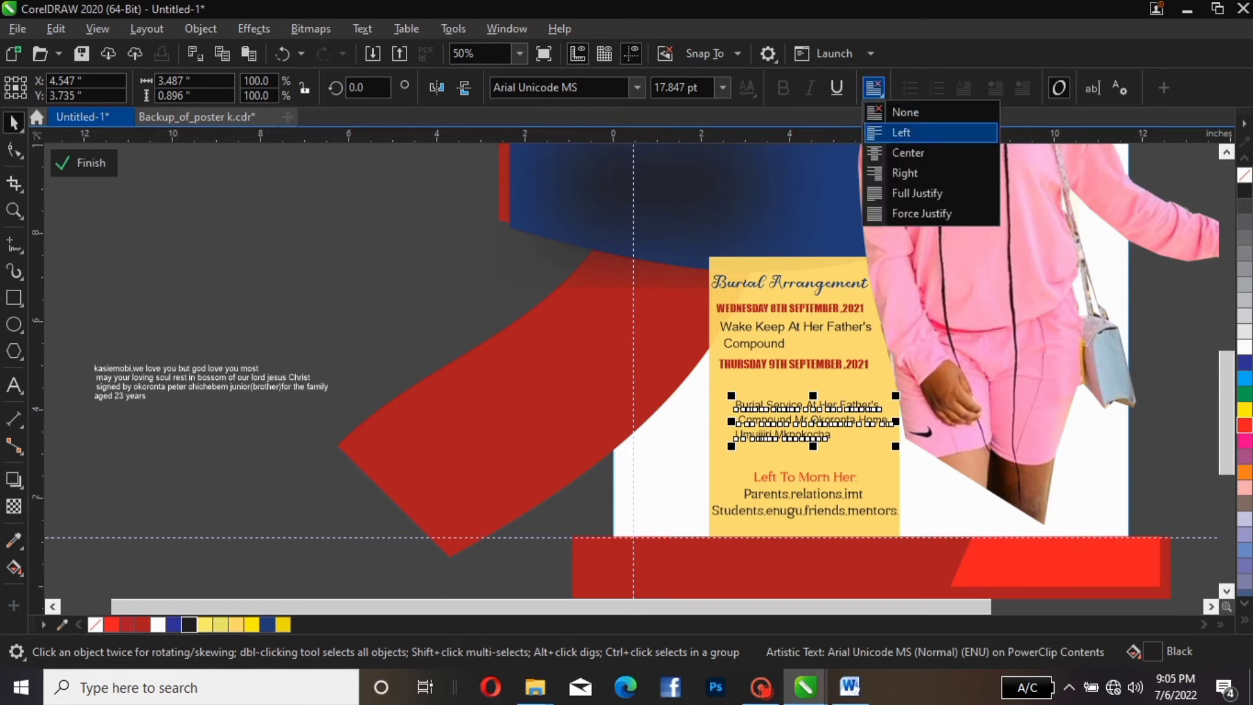
{"action": "left_click", "coordinate": [901, 148]}
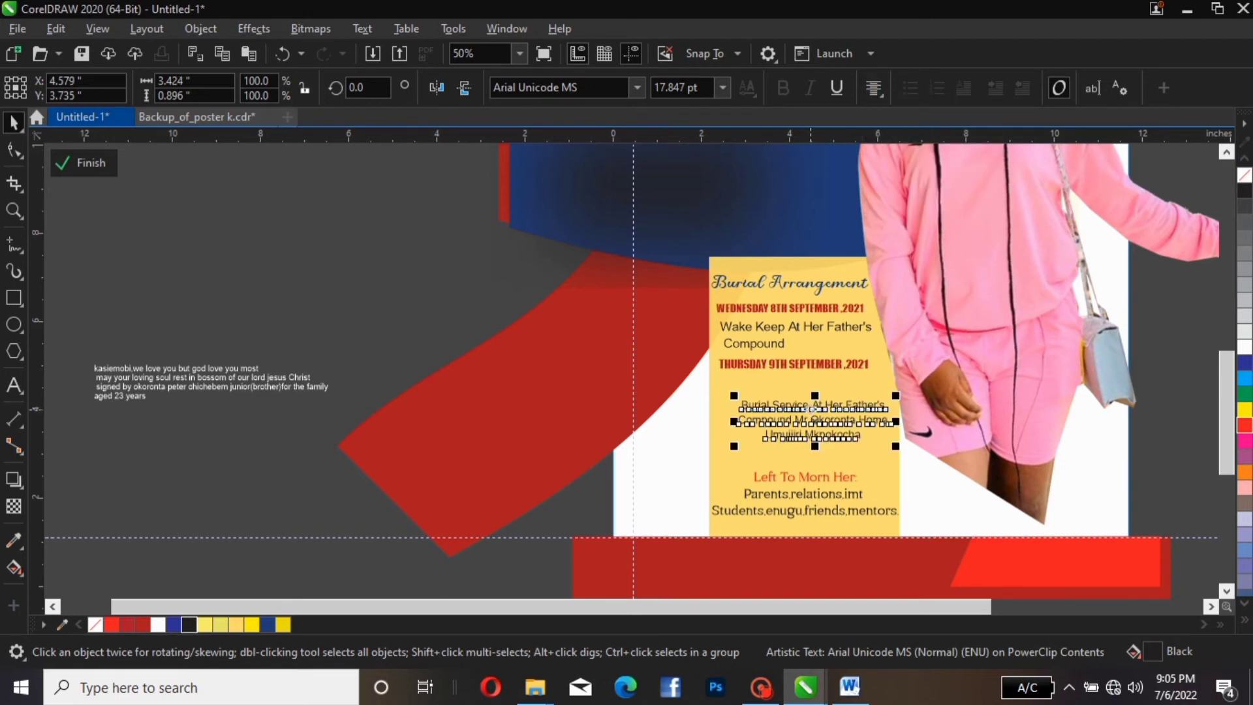
{"action": "left_click_drag", "start_coordinate": [813, 409], "coordinate": [803, 422]}
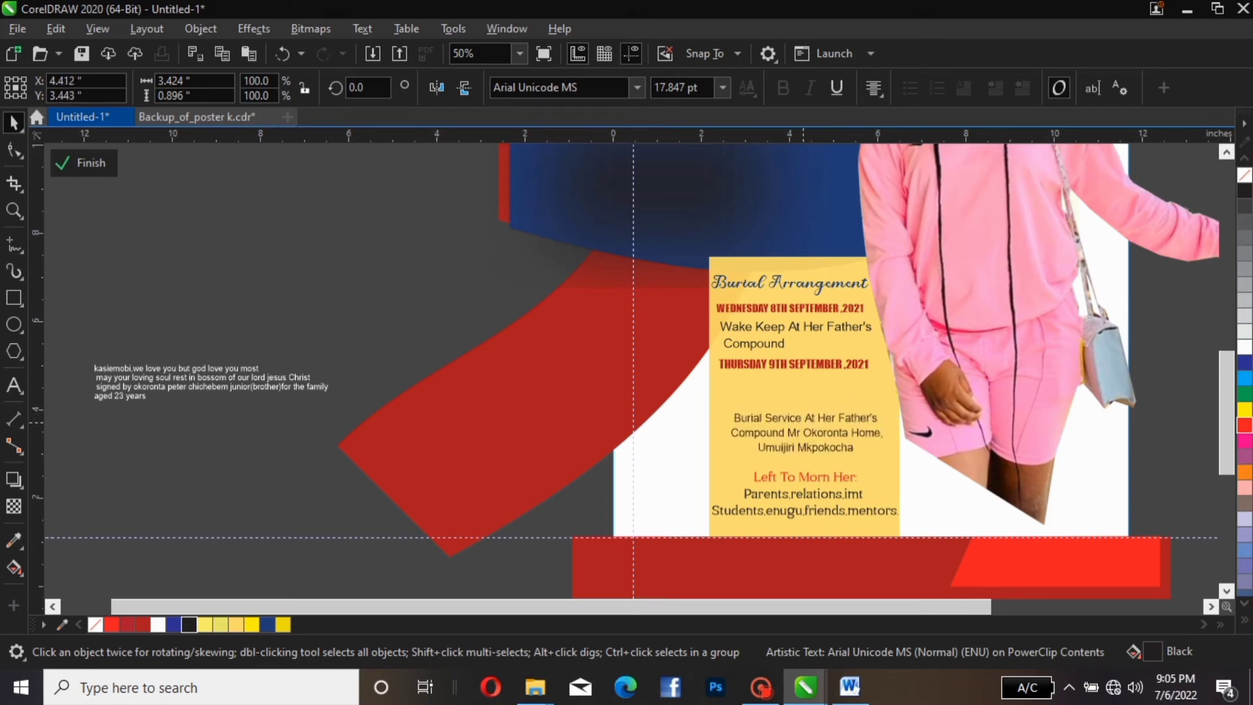
{"action": "key", "text": "Left"}
{"action": "key", "text": "Left"}
{"action": "key", "text": "Right"}
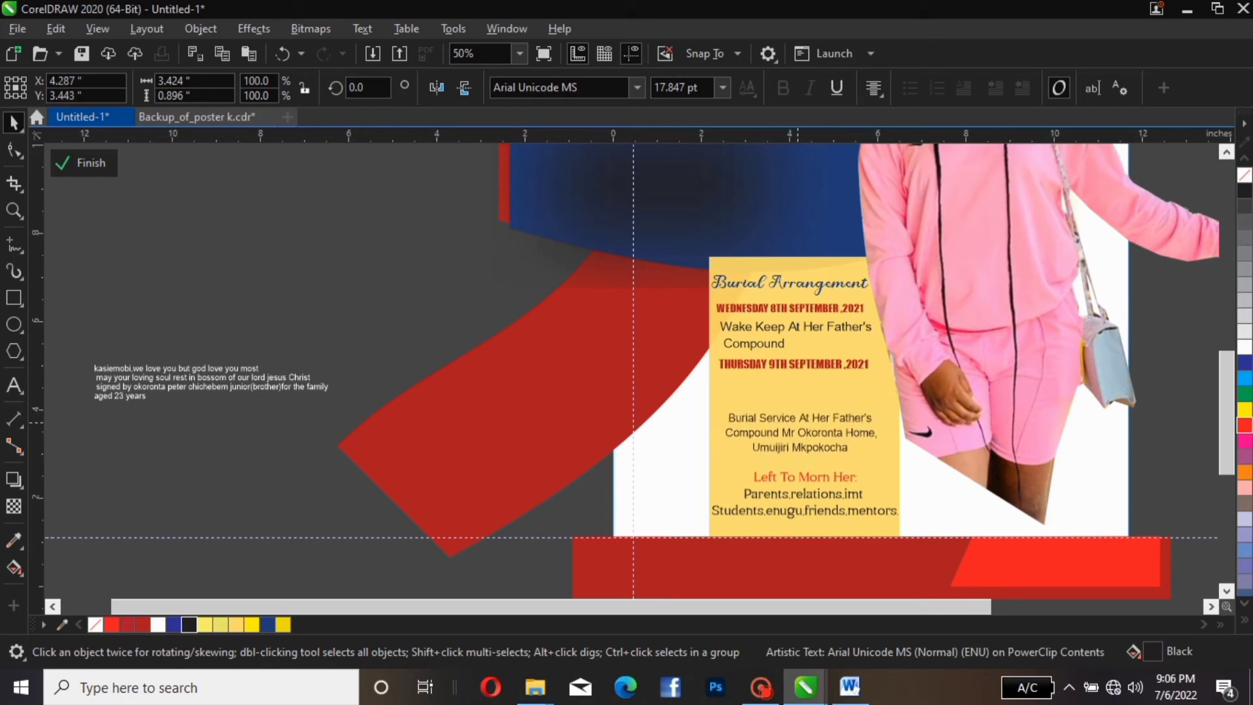
Reposition the Thursday date line and the Wake Keep text within the panel
{"action": "left_click_drag", "start_coordinate": [810, 363], "coordinate": [811, 379]}
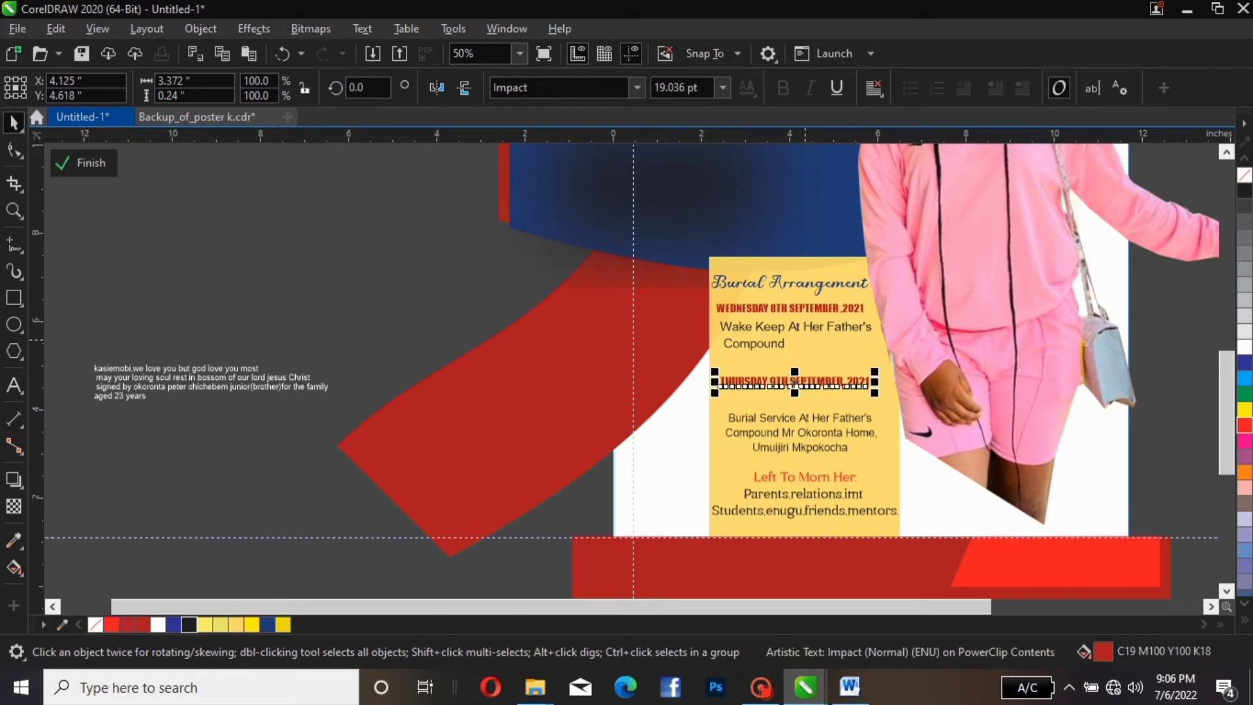
{"action": "left_click", "coordinate": [790, 286]}
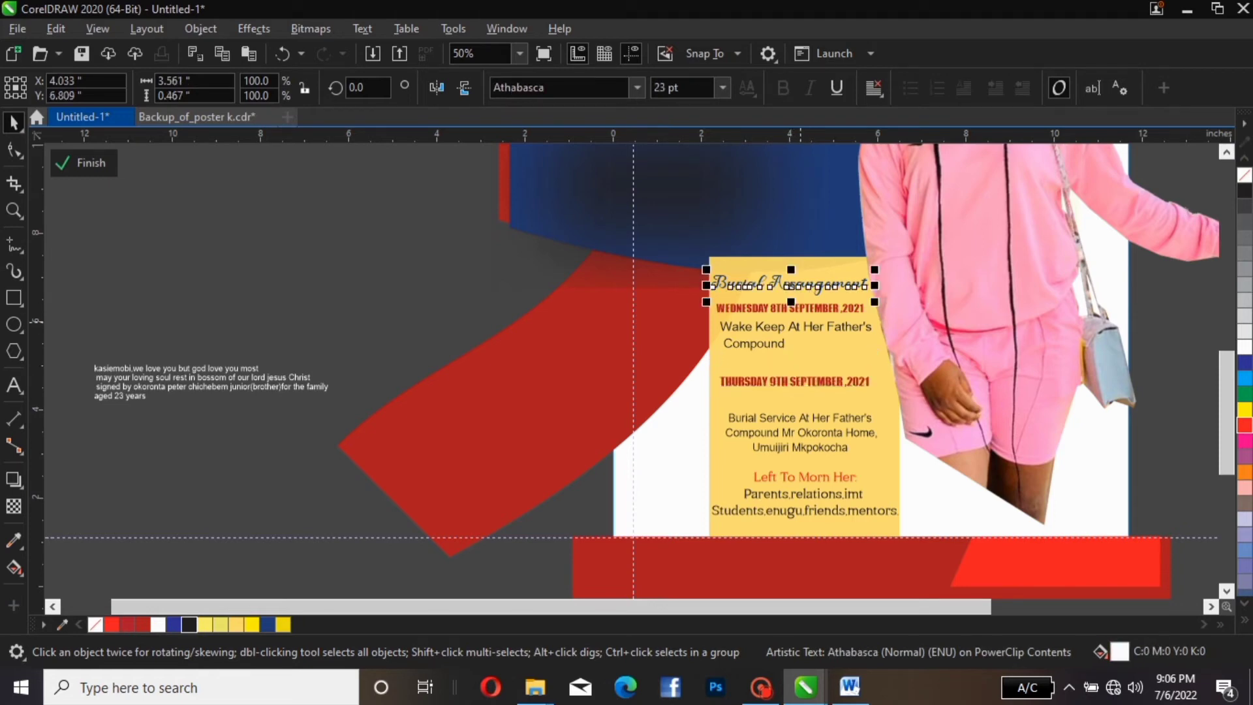
{"action": "left_click_drag", "start_coordinate": [797, 331], "coordinate": [816, 318]}
{"action": "left_click", "coordinate": [807, 312]}
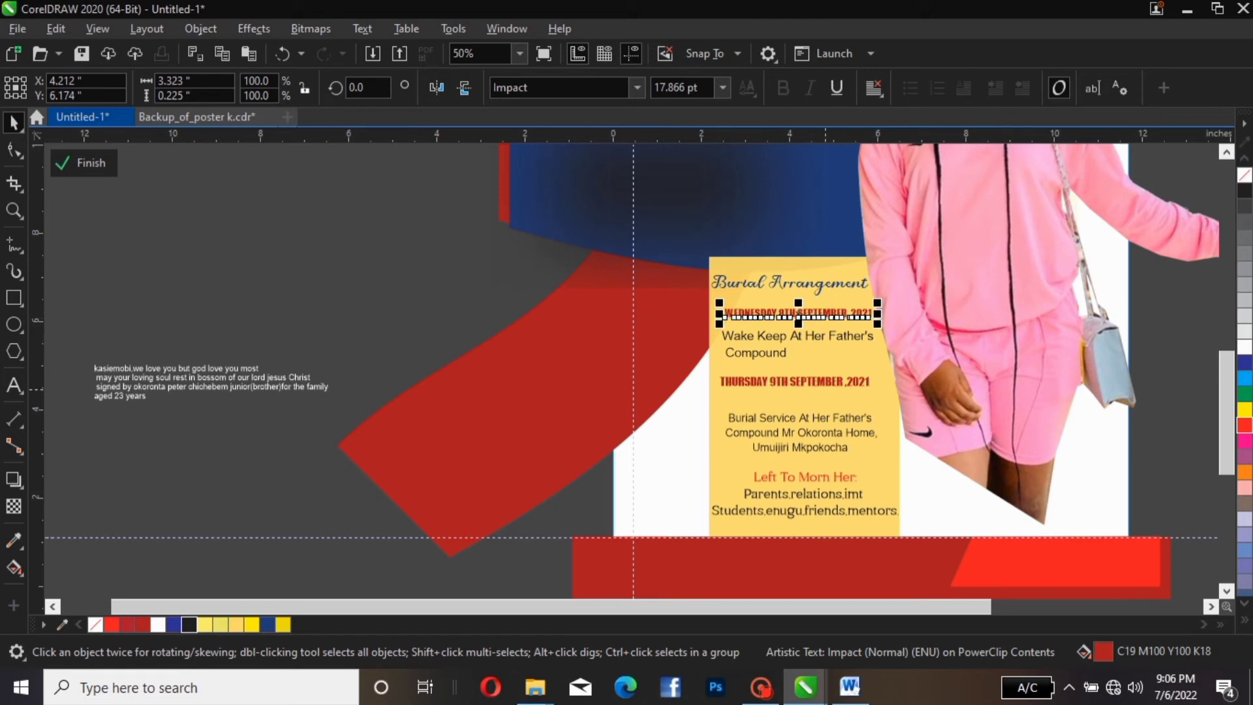
Copy the four-line tribute text block
{"action": "scroll", "coordinate": [771, 373], "scroll_direction": "down", "scroll_amount": 2}
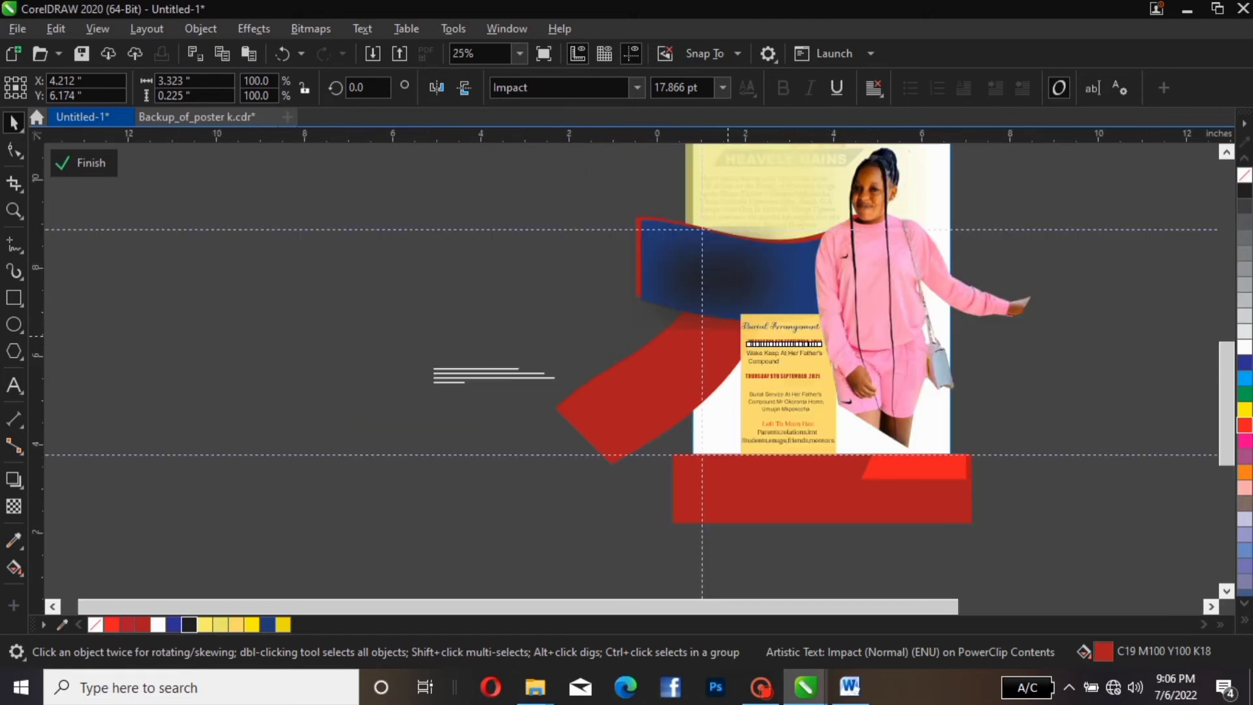
{"action": "scroll", "coordinate": [721, 335], "scroll_direction": "up", "scroll_amount": 2}
{"action": "scroll", "coordinate": [730, 336], "scroll_direction": "down", "scroll_amount": 2}
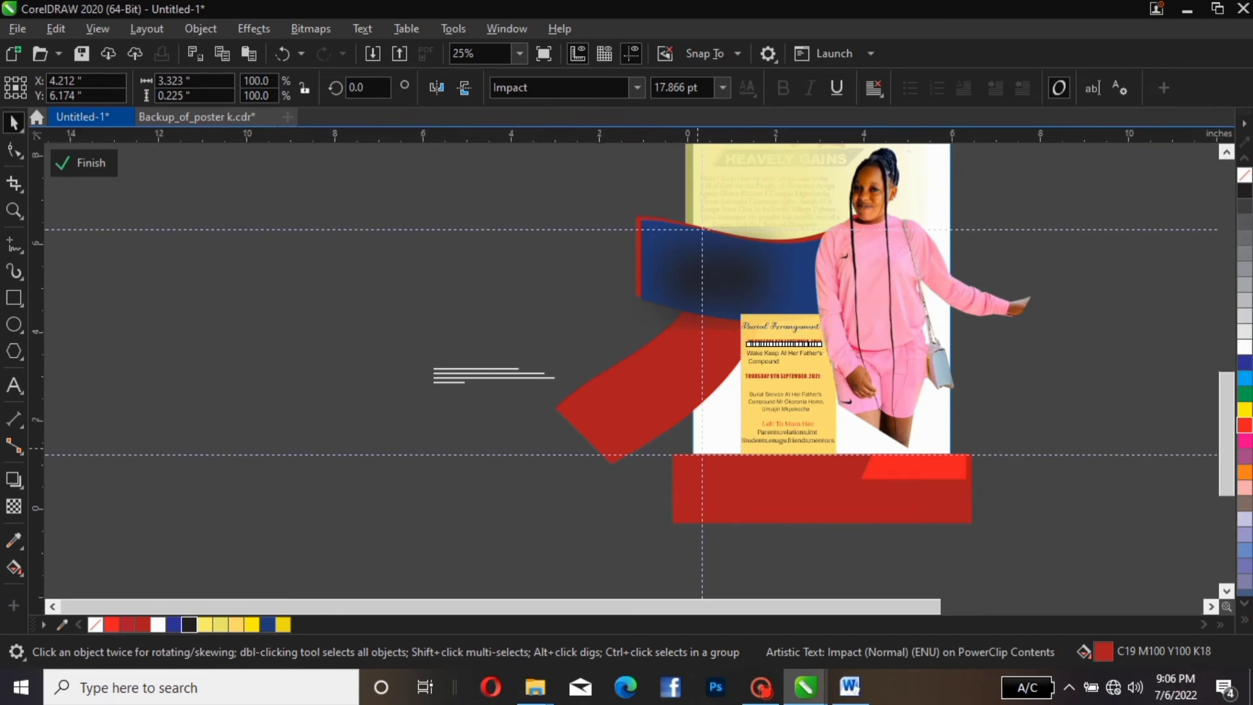
{"action": "scroll", "coordinate": [700, 449], "scroll_direction": "up", "scroll_amount": 2}
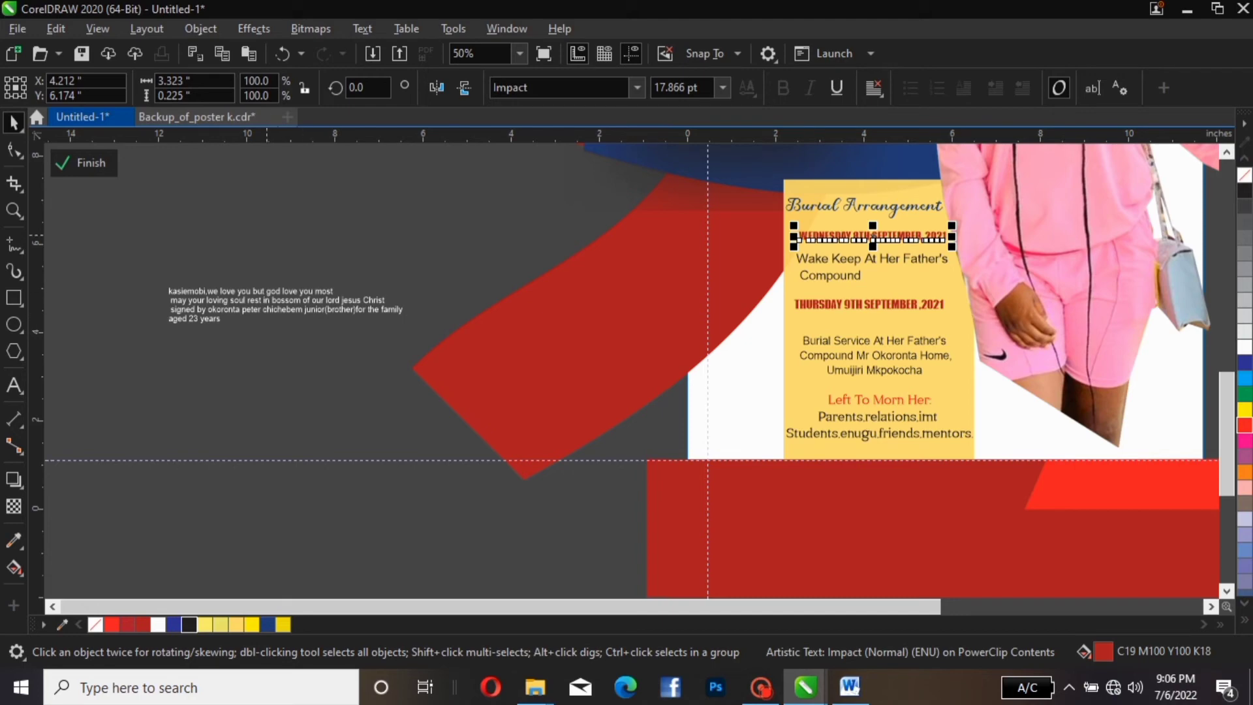
{"action": "left_click_drag", "start_coordinate": [131, 253], "coordinate": [463, 374]}
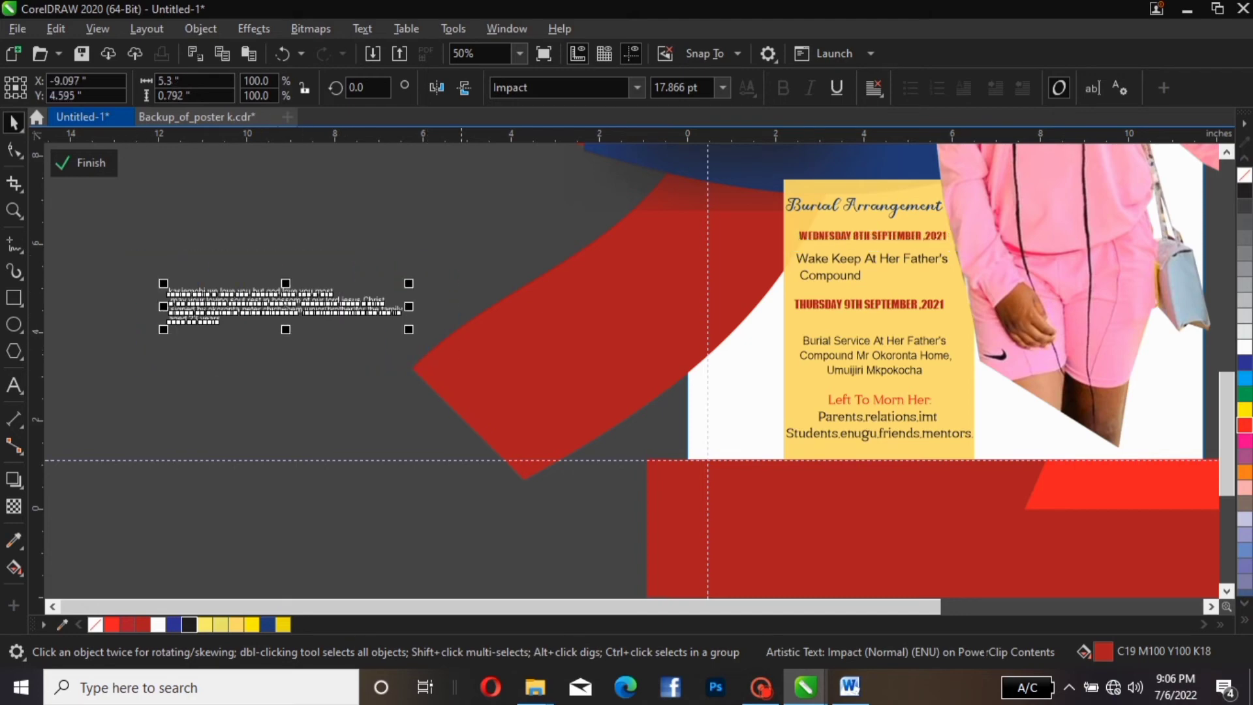
{"action": "right_click", "coordinate": [349, 303]}
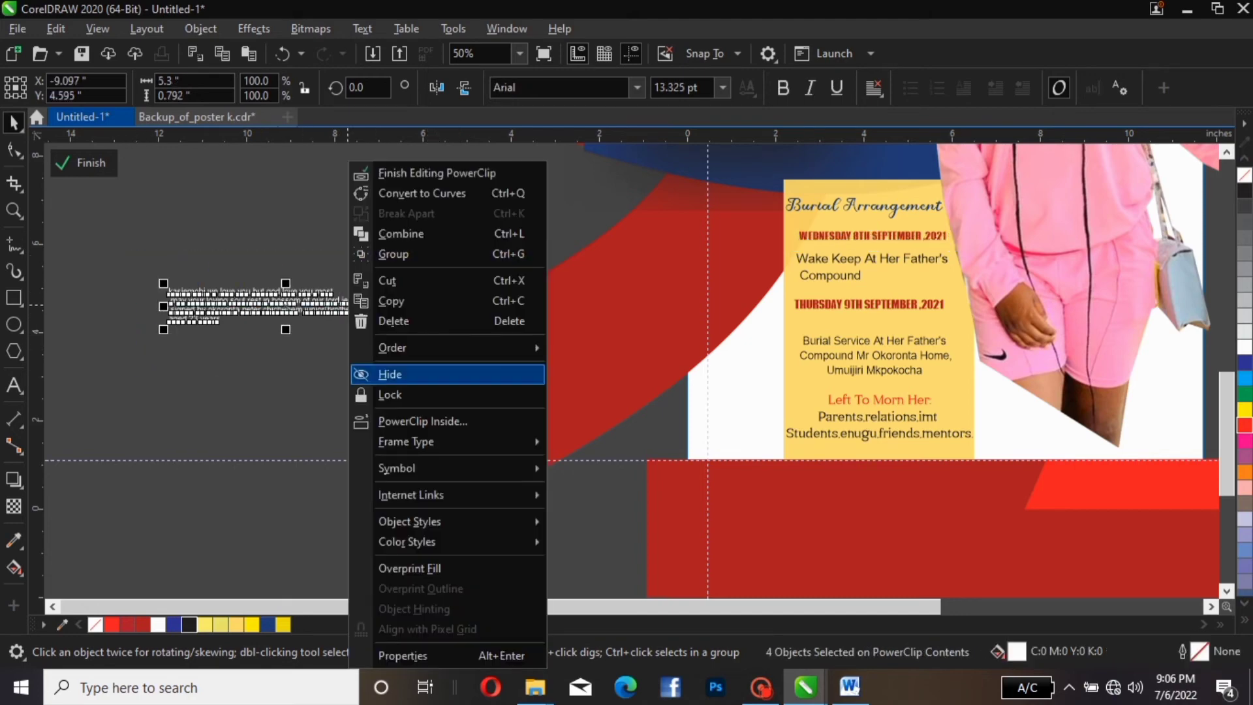
{"action": "left_click", "coordinate": [392, 301]}
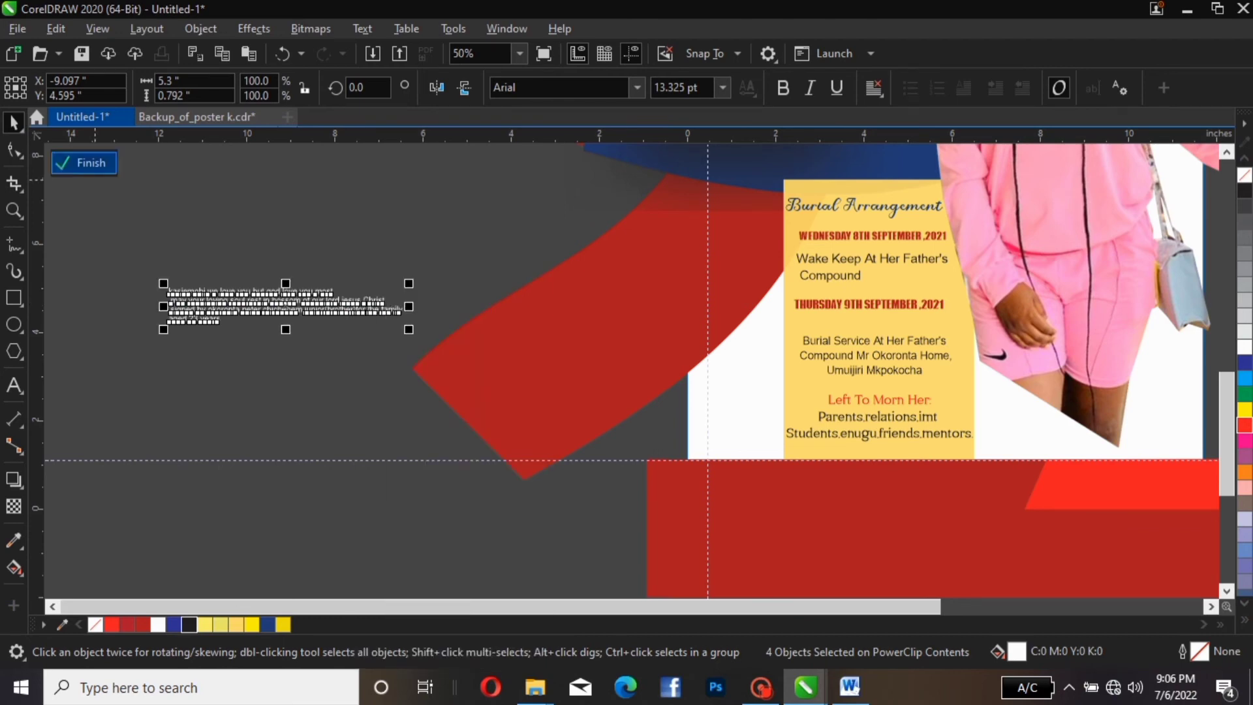
Finish editing the PowerClip contents and zoom to show the whole A3 page
{"action": "left_click", "coordinate": [84, 162]}
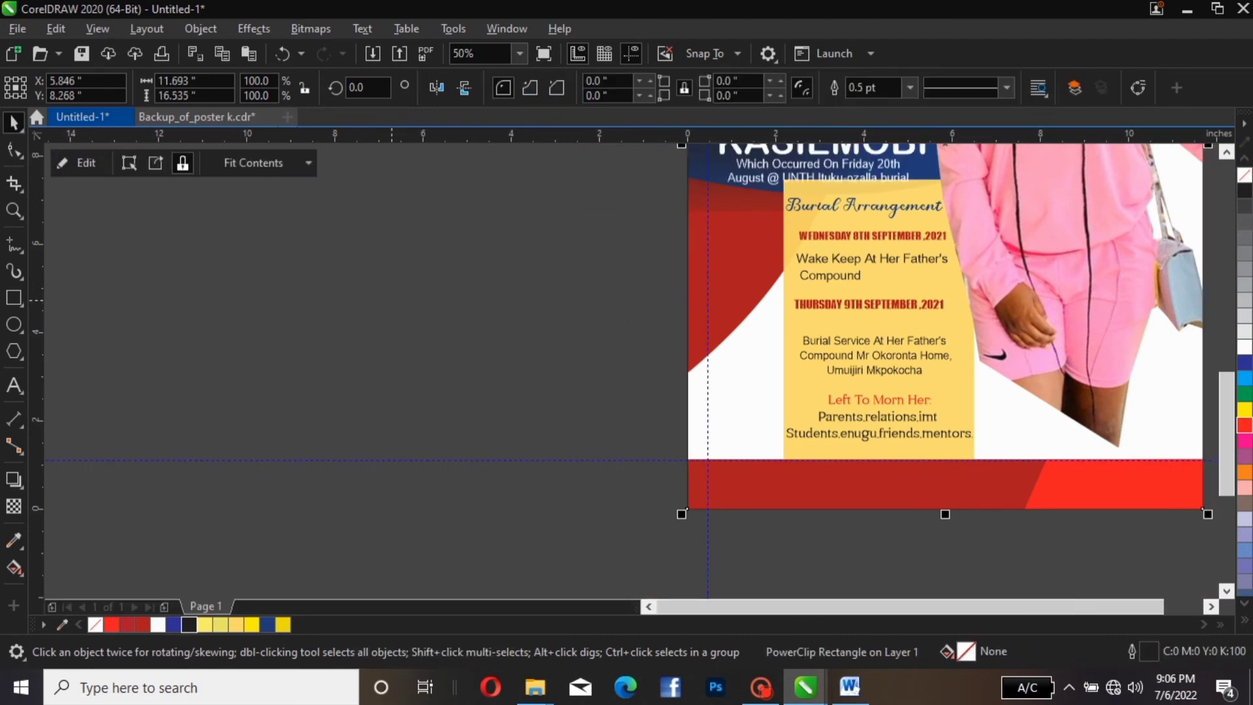
{"action": "left_click", "coordinate": [419, 305]}
{"action": "scroll", "coordinate": [418, 305], "scroll_direction": "down", "scroll_amount": 2}
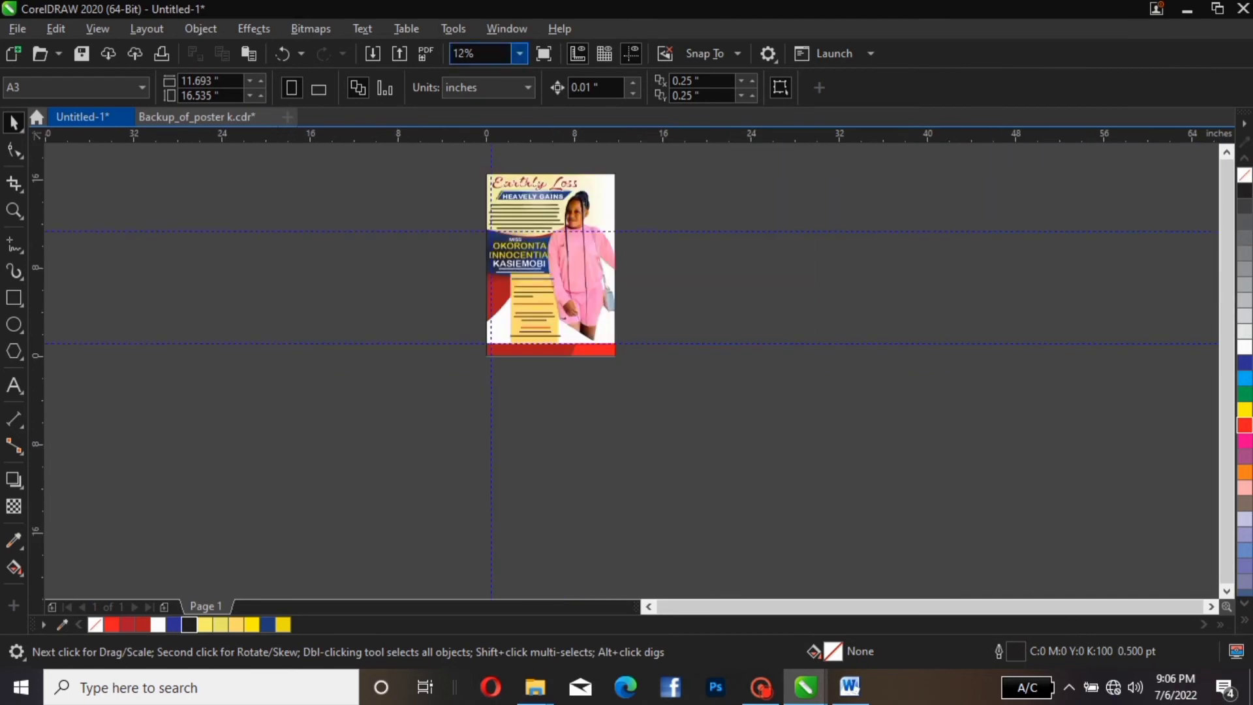
{"action": "left_click", "coordinate": [520, 53]}
{"action": "left_click", "coordinate": [477, 84]}
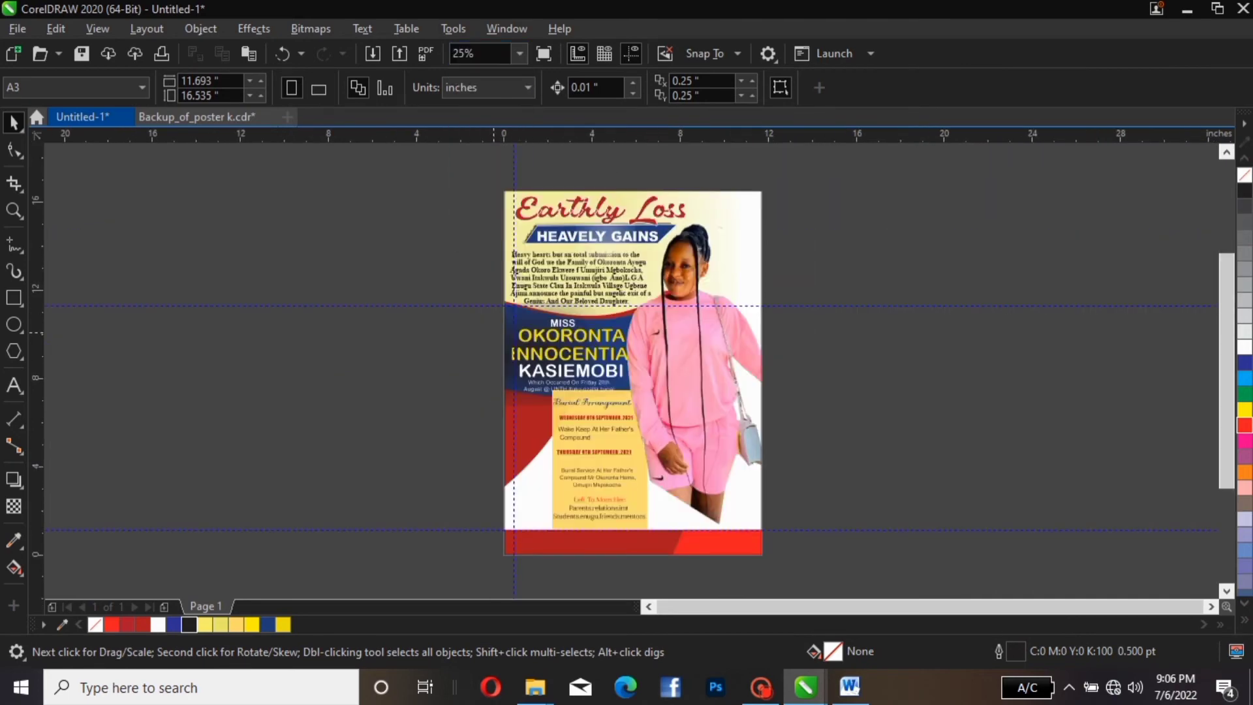
{"action": "right_click", "coordinate": [483, 336]}
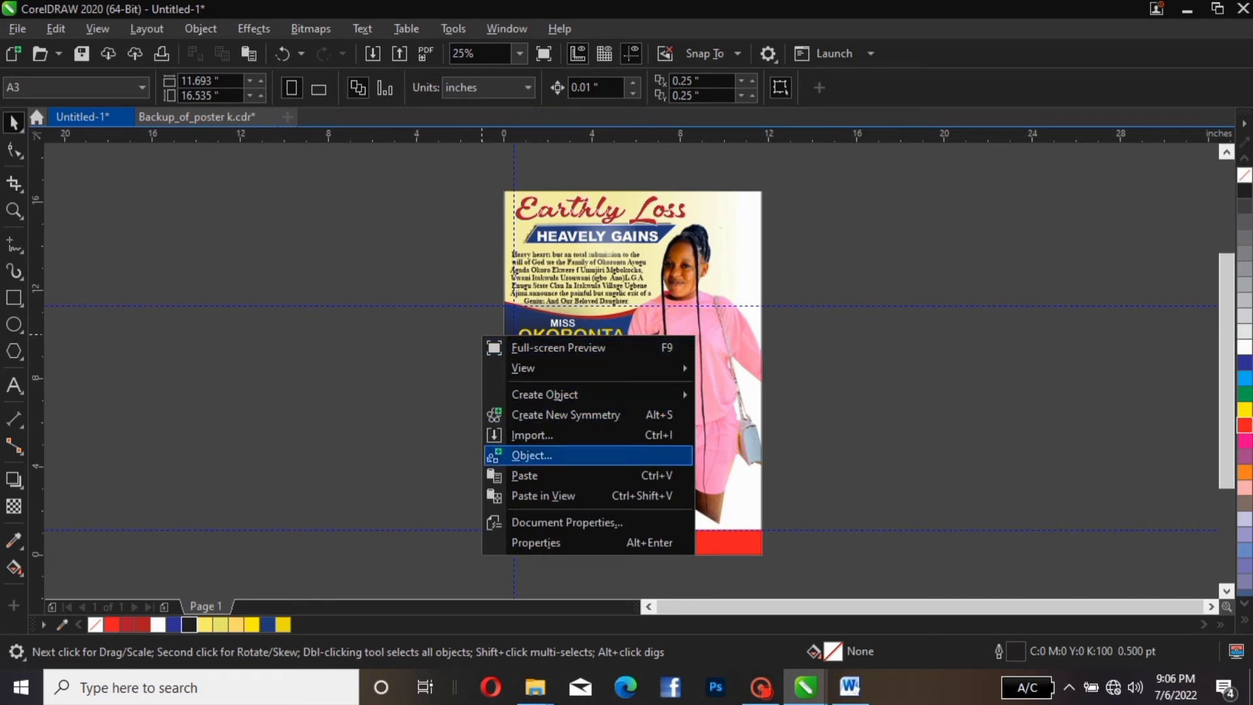
Paste the tribute text beside the poster and drag the four lines down beside its bottom
{"action": "left_click", "coordinate": [525, 475]}
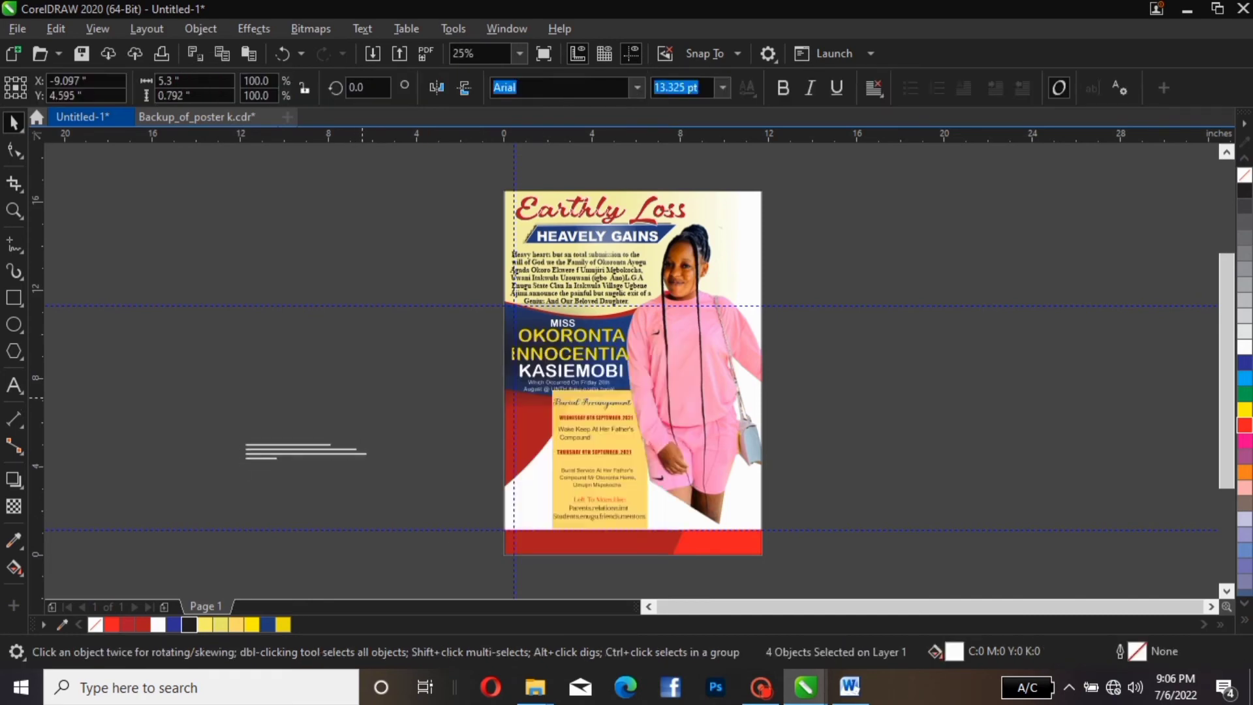
{"action": "left_click", "coordinate": [362, 398]}
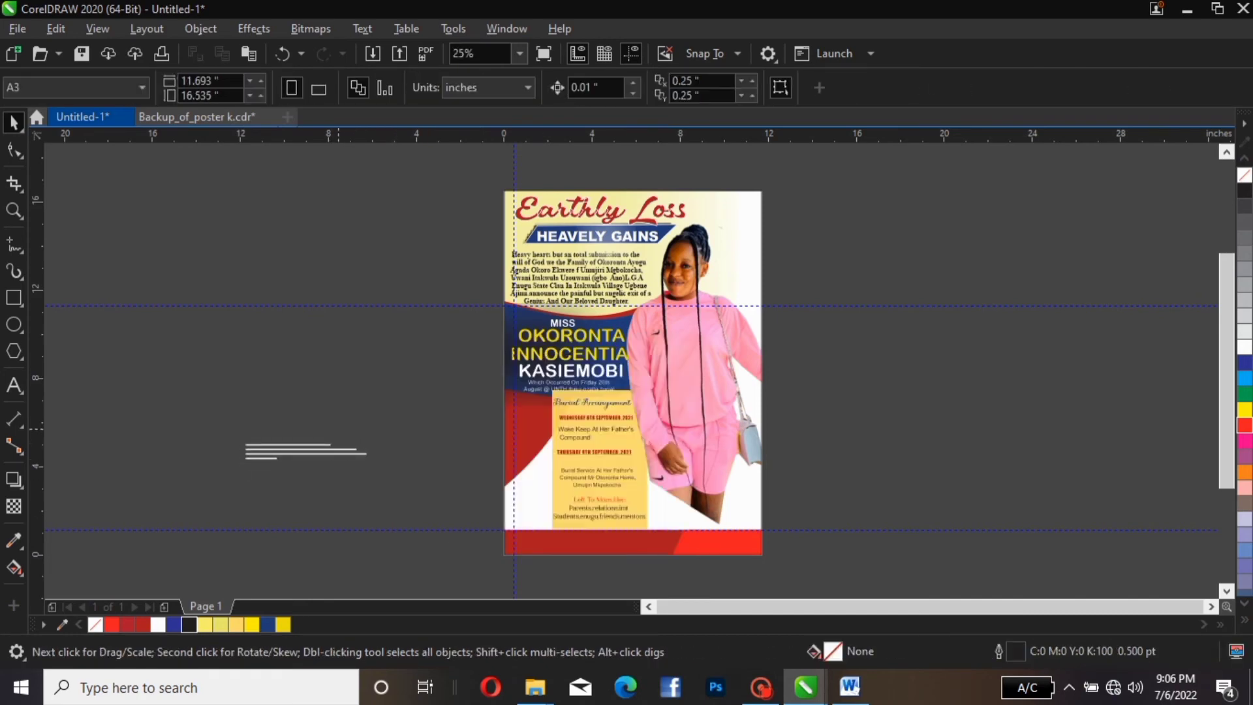
{"action": "scroll", "coordinate": [339, 424], "scroll_direction": "up", "scroll_amount": 1}
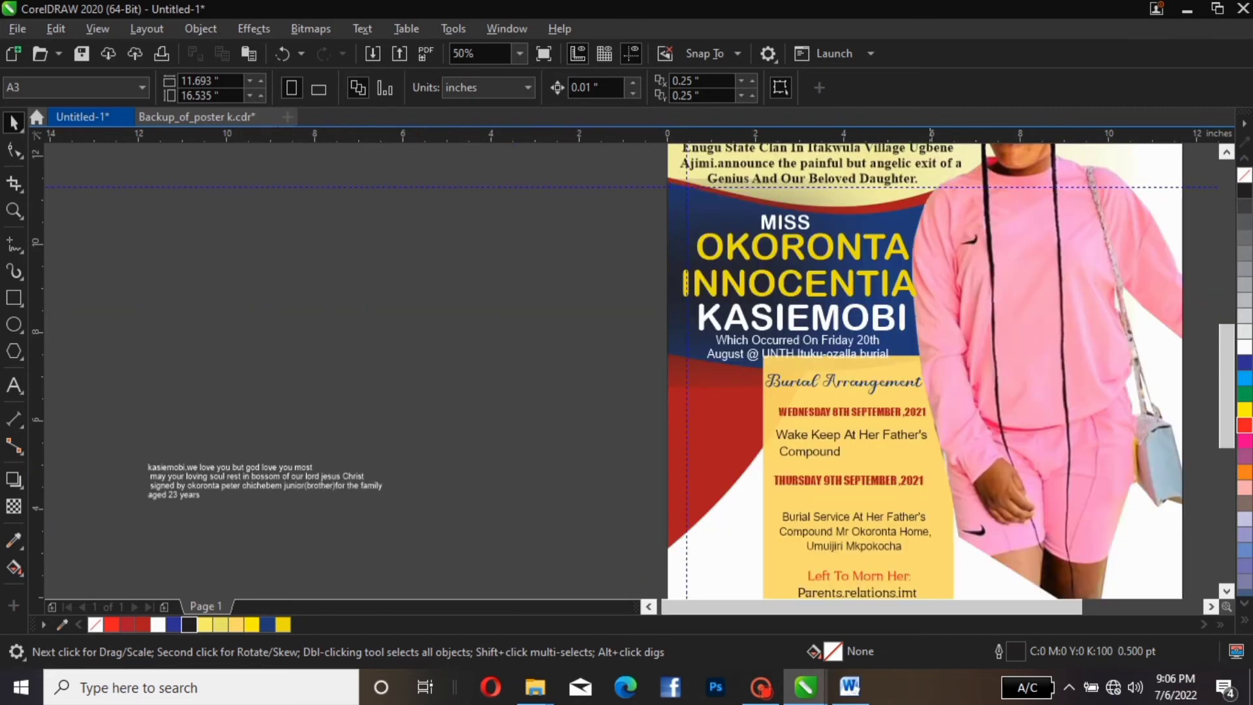
{"action": "left_click_drag", "start_coordinate": [1227, 346], "coordinate": [1227, 402]}
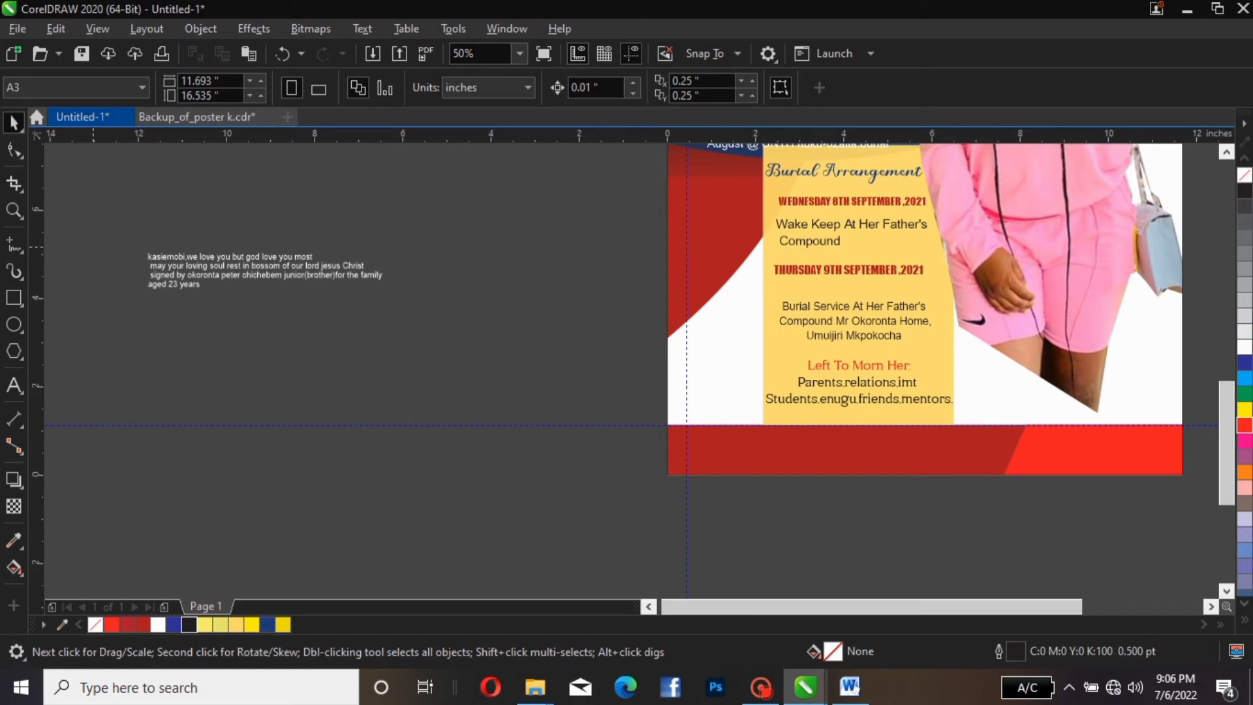
{"action": "left_click_drag", "start_coordinate": [143, 242], "coordinate": [392, 296]}
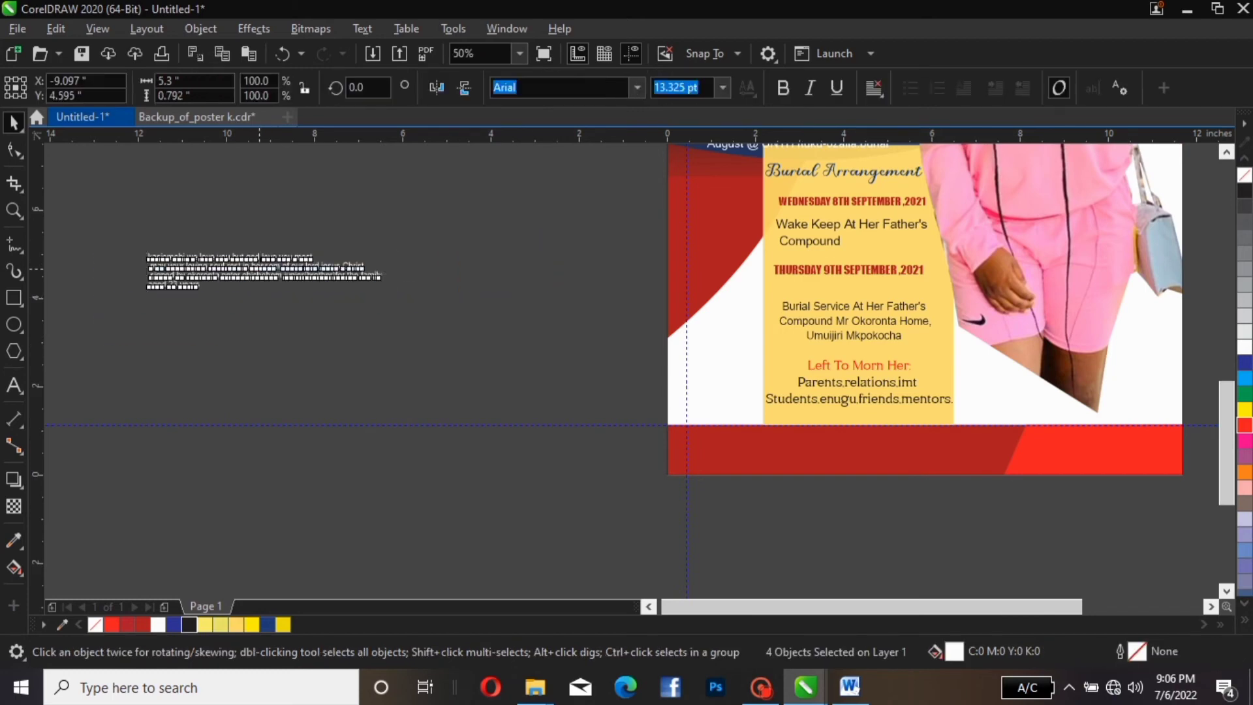
{"action": "left_click_drag", "start_coordinate": [260, 269], "coordinate": [540, 337]}
{"action": "left_click_drag", "start_coordinate": [892, 607], "coordinate": [928, 607]}
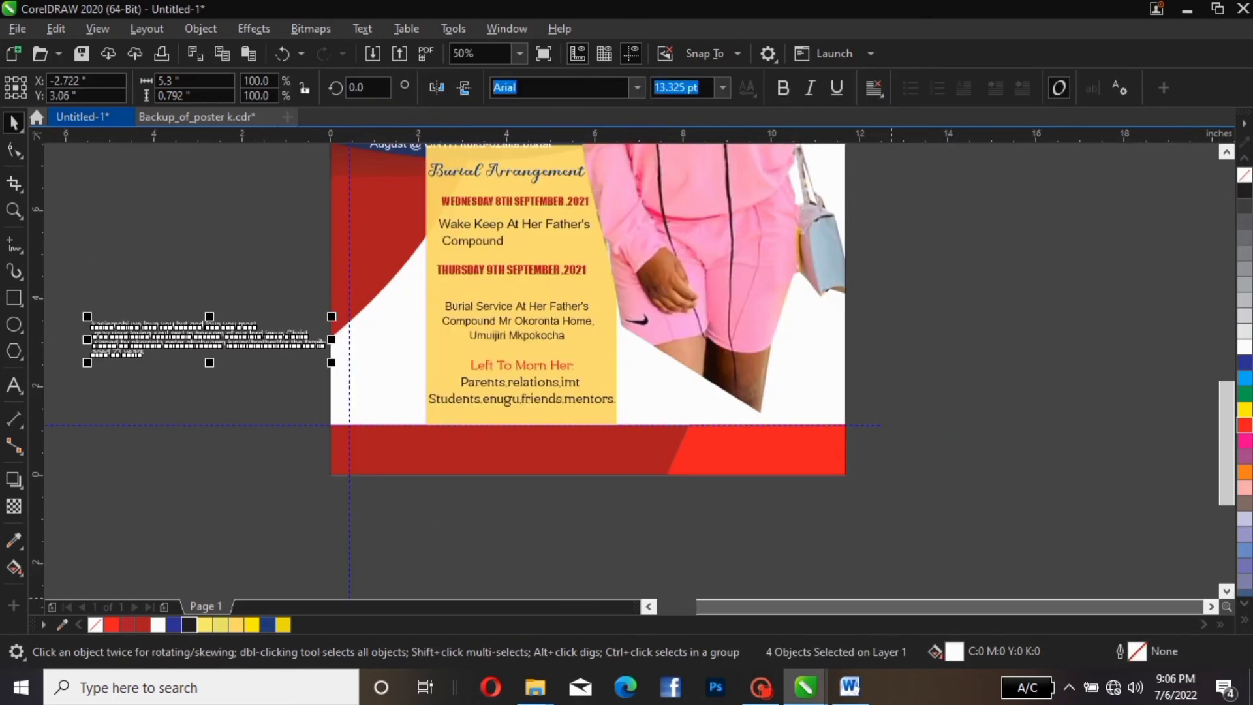
{"action": "left_click", "coordinate": [235, 269]}
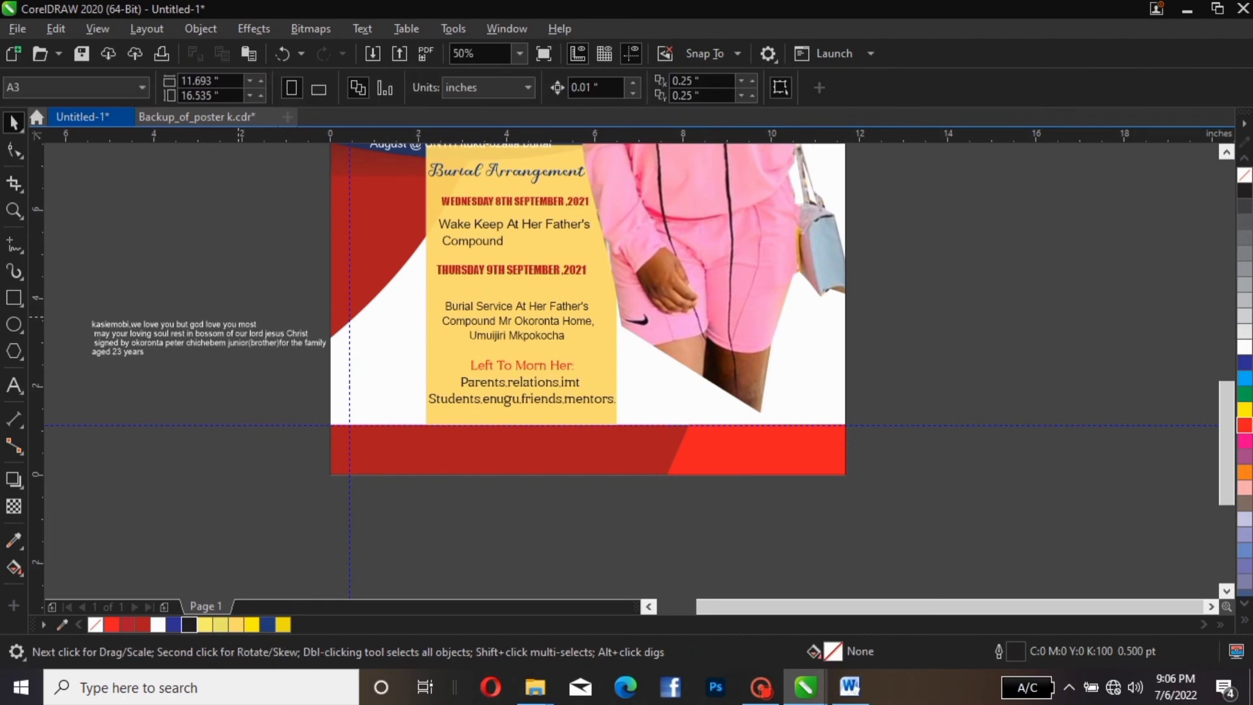
{"action": "left_click", "coordinate": [240, 325]}
Move the opening, prayer and signature lines onto the red band, enlarging each
{"action": "left_click_drag", "start_coordinate": [240, 326], "coordinate": [673, 416]}
{"action": "left_click_drag", "start_coordinate": [513, 429], "coordinate": [497, 440]}
{"action": "left_click", "coordinate": [212, 337]}
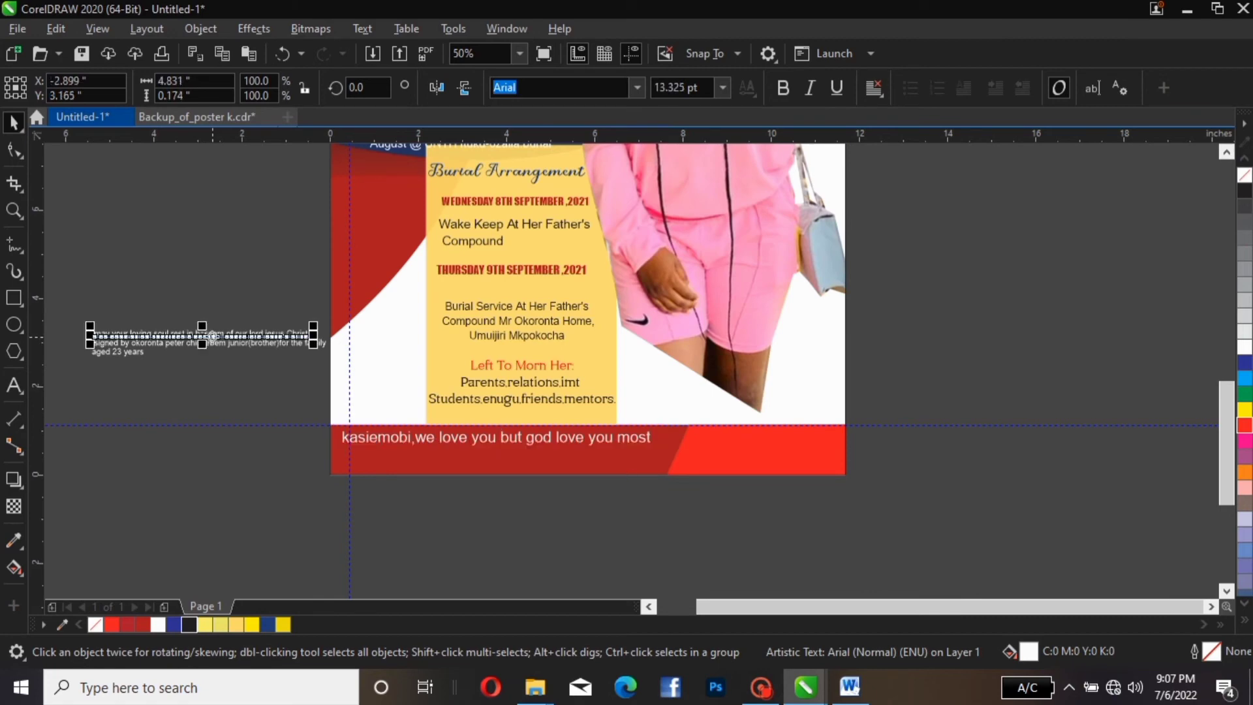
{"action": "left_click_drag", "start_coordinate": [212, 337], "coordinate": [450, 457]}
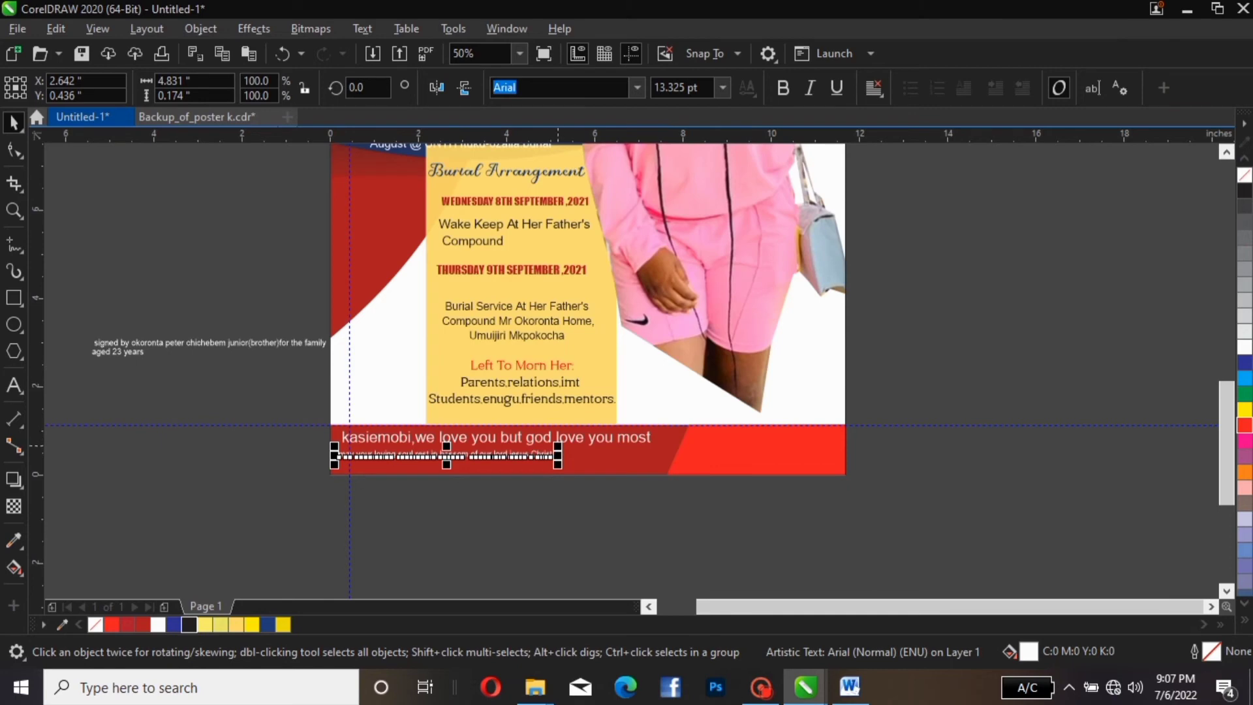
{"action": "left_click_drag", "start_coordinate": [558, 464], "coordinate": [675, 466]}
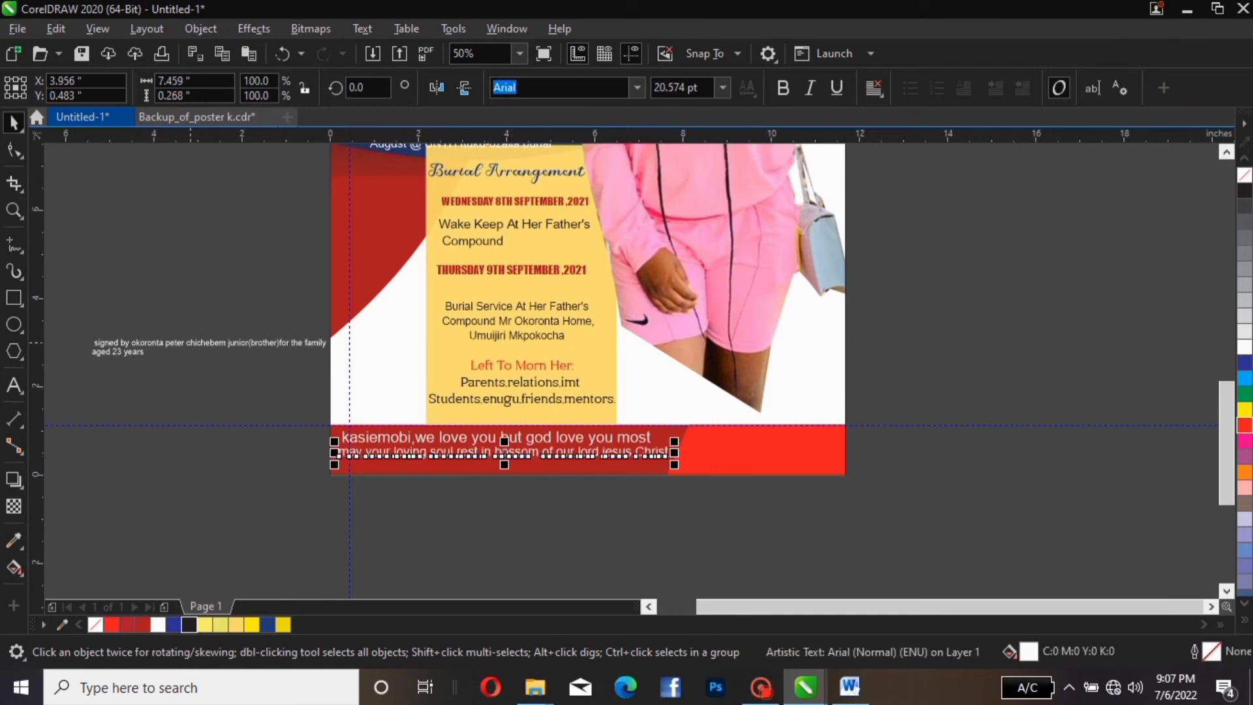
{"action": "left_click", "coordinate": [190, 346]}
{"action": "left_click_drag", "start_coordinate": [190, 346], "coordinate": [800, 443]}
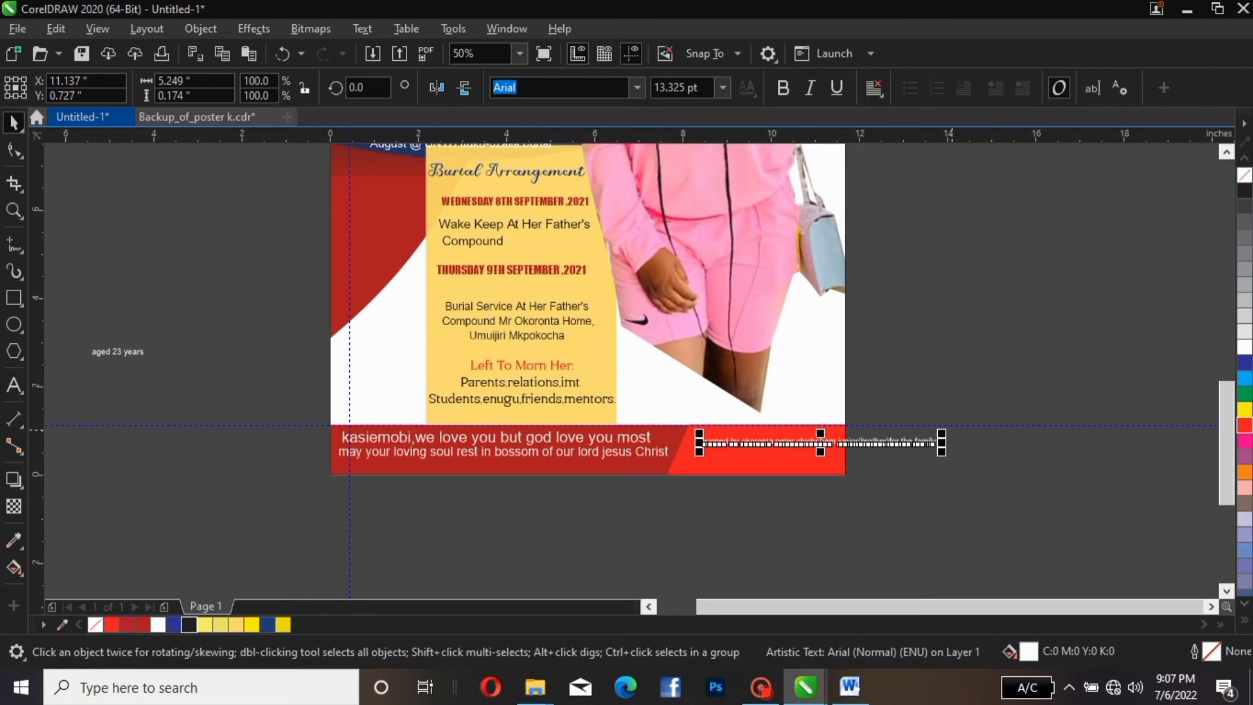
{"action": "left_click_drag", "start_coordinate": [941, 432], "coordinate": [1118, 427]}
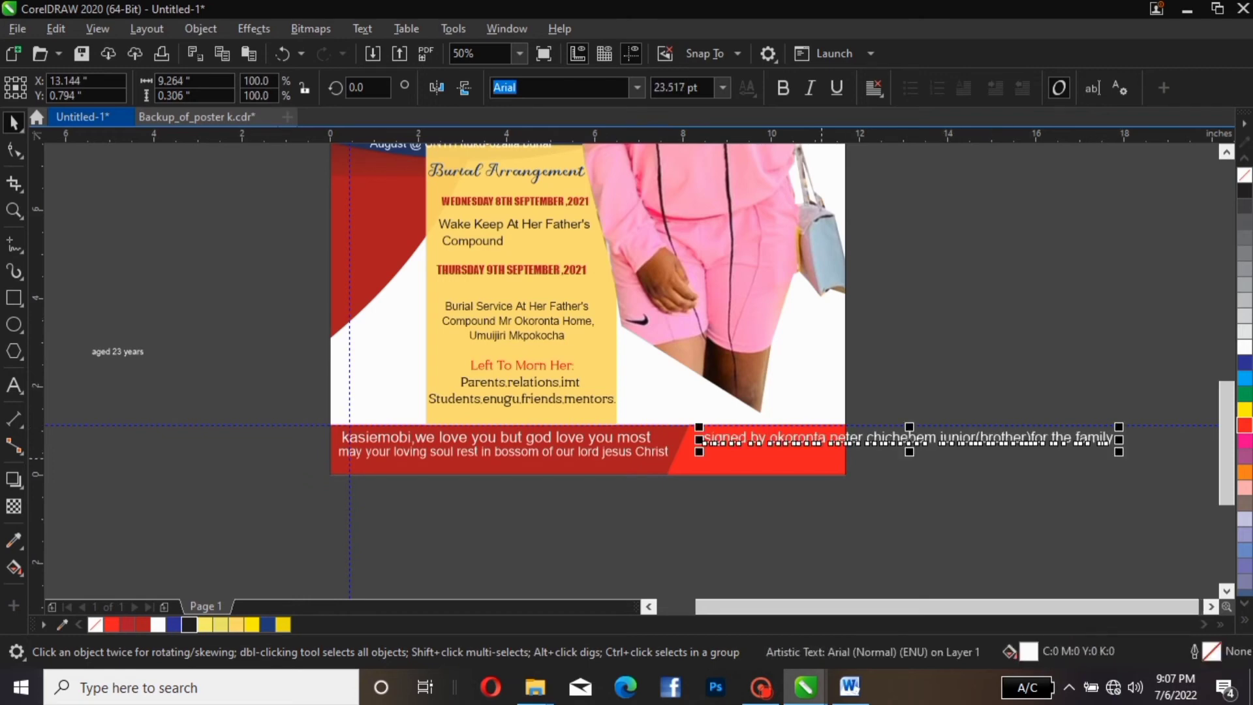
Add a colon after 'signed by' and break the credit into four lines
{"action": "double_click", "coordinate": [760, 444]}
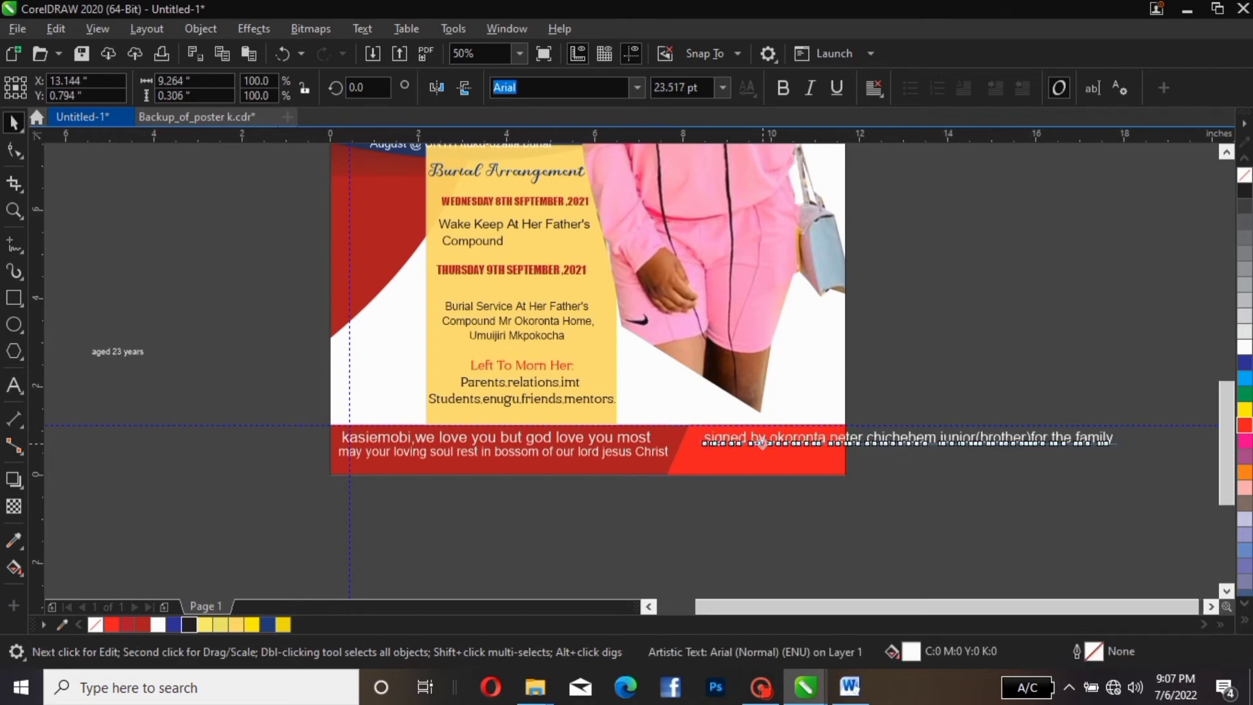
{"action": "left_click", "coordinate": [767, 437]}
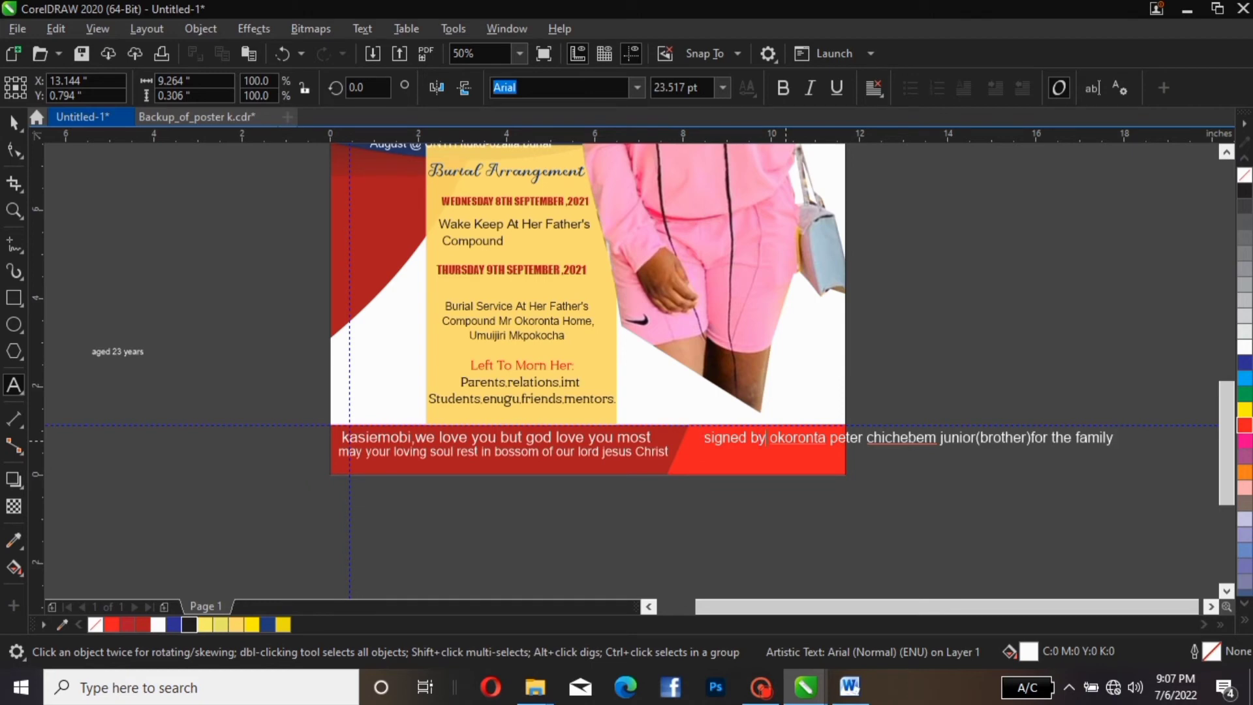
{"action": "type", "text": ":"}
{"action": "key", "text": "Return"}
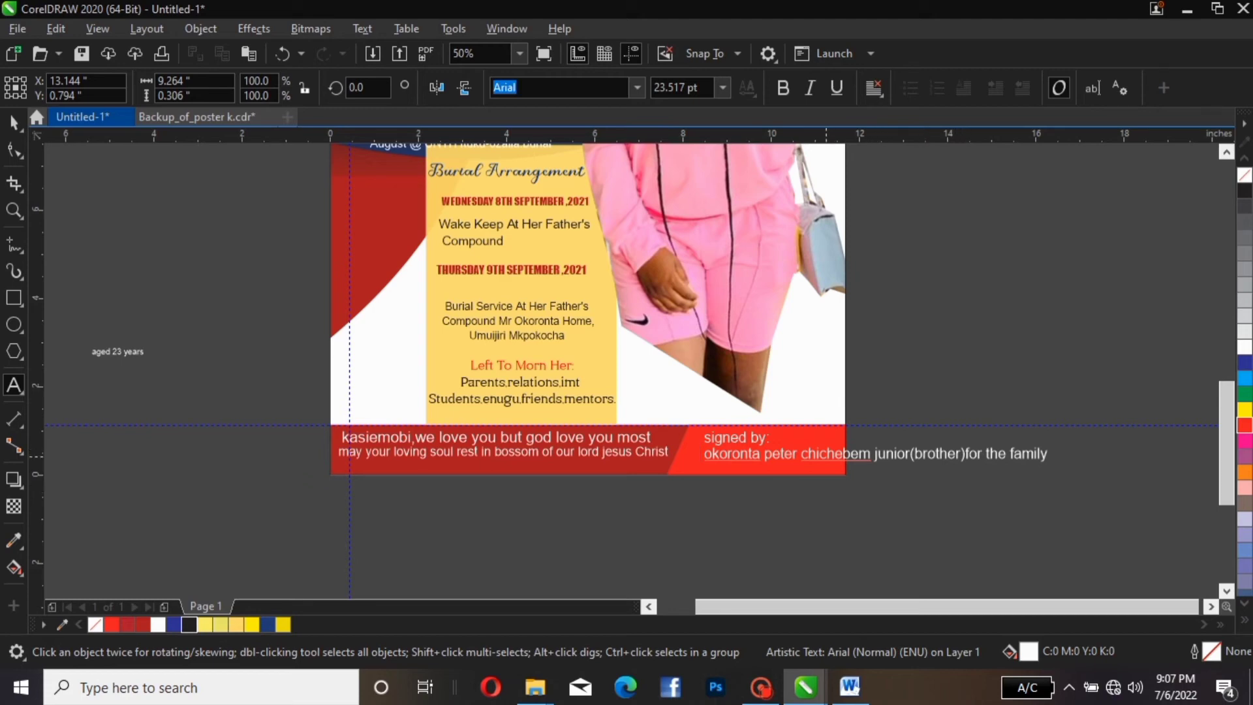
{"action": "left_click", "coordinate": [803, 453]}
{"action": "key", "text": "Return"}
{"action": "key", "text": "Escape"}
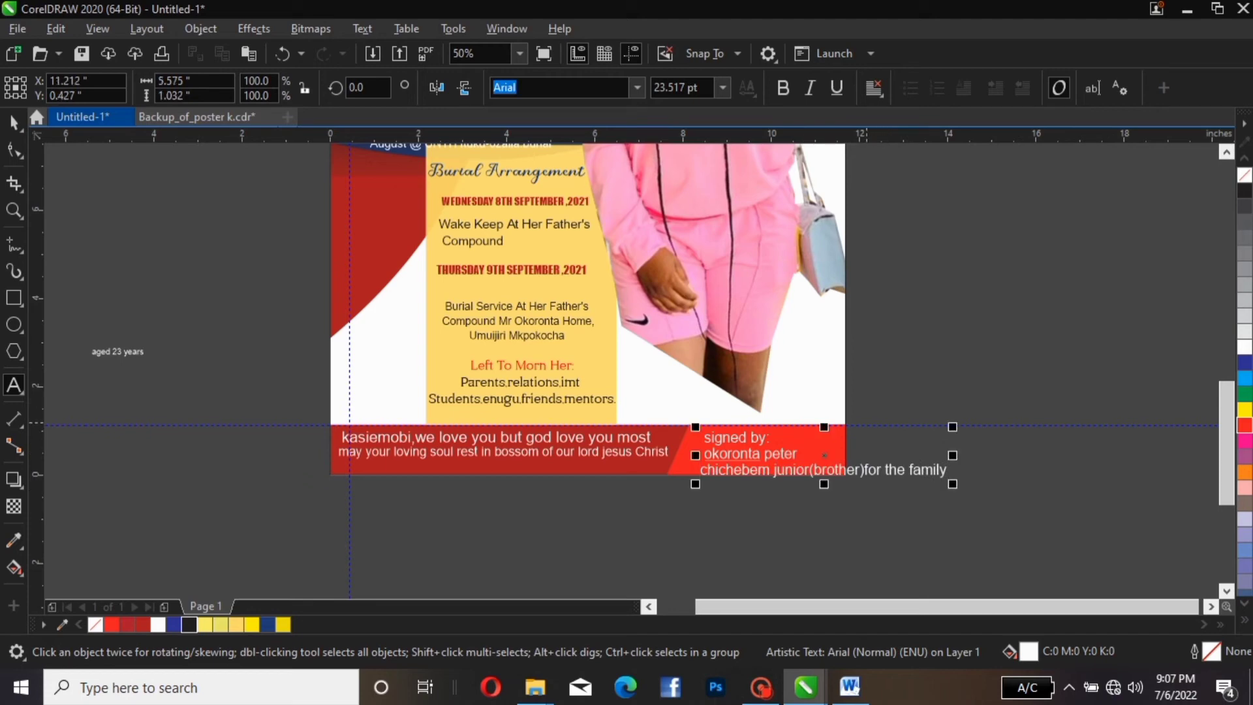
{"action": "left_click", "coordinate": [864, 470]}
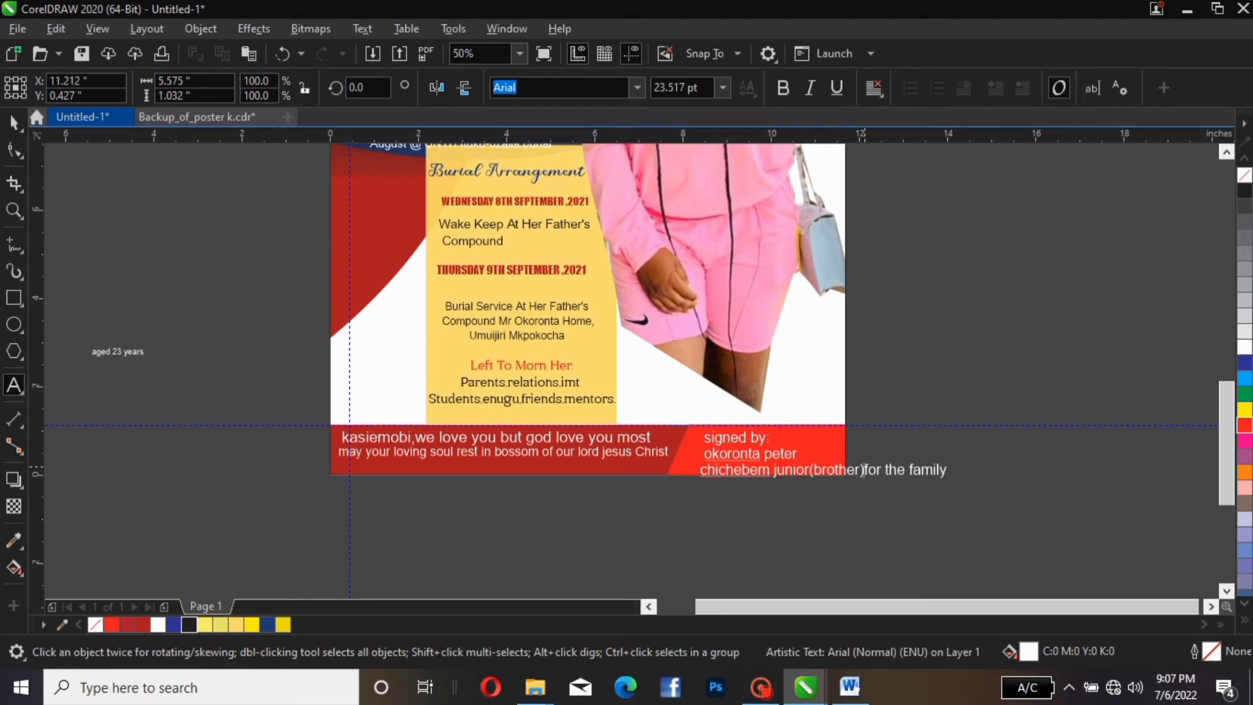
{"action": "key", "text": "Return"}
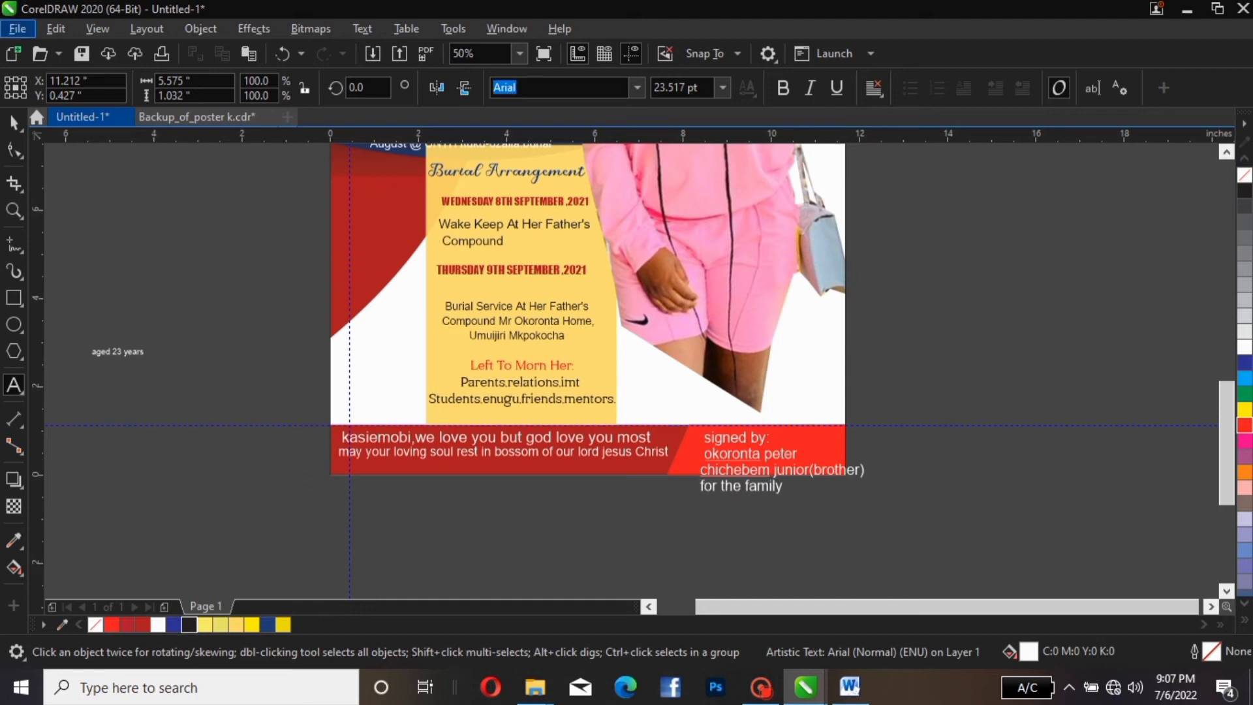
Centre-align the credit and shrink it to about 74% inside the red band
{"action": "left_click", "coordinate": [14, 122]}
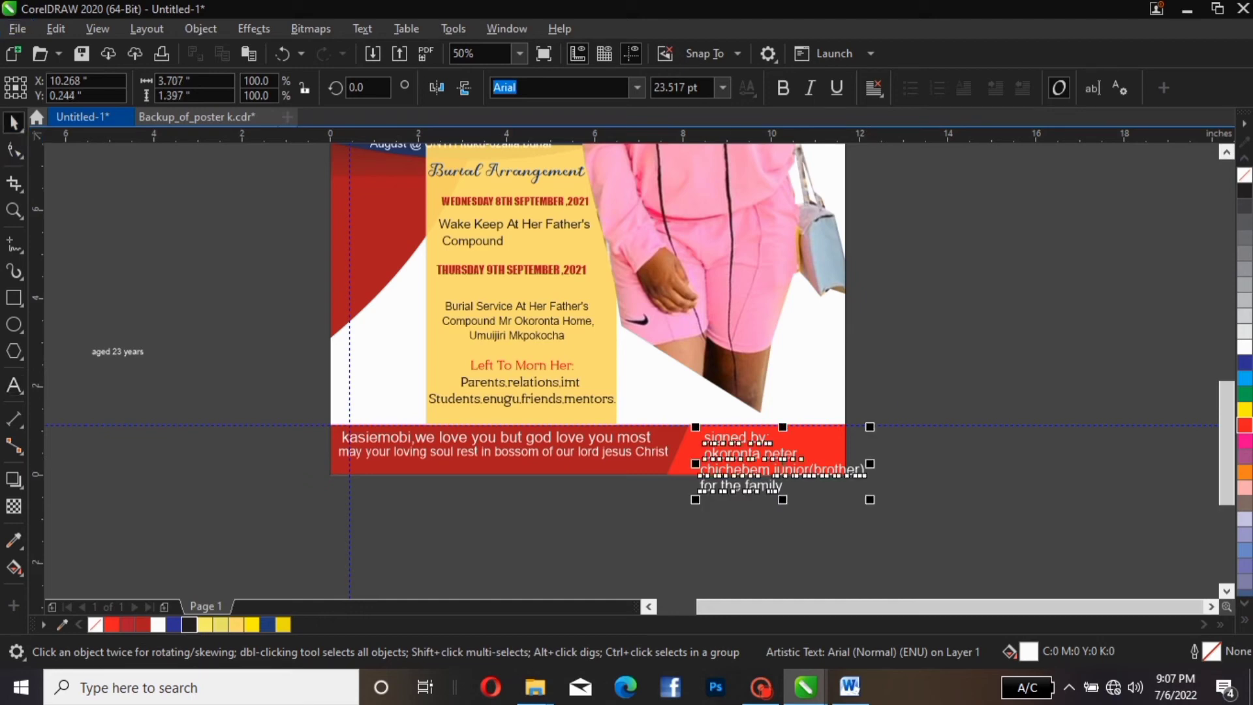
{"action": "left_click", "coordinate": [874, 87]}
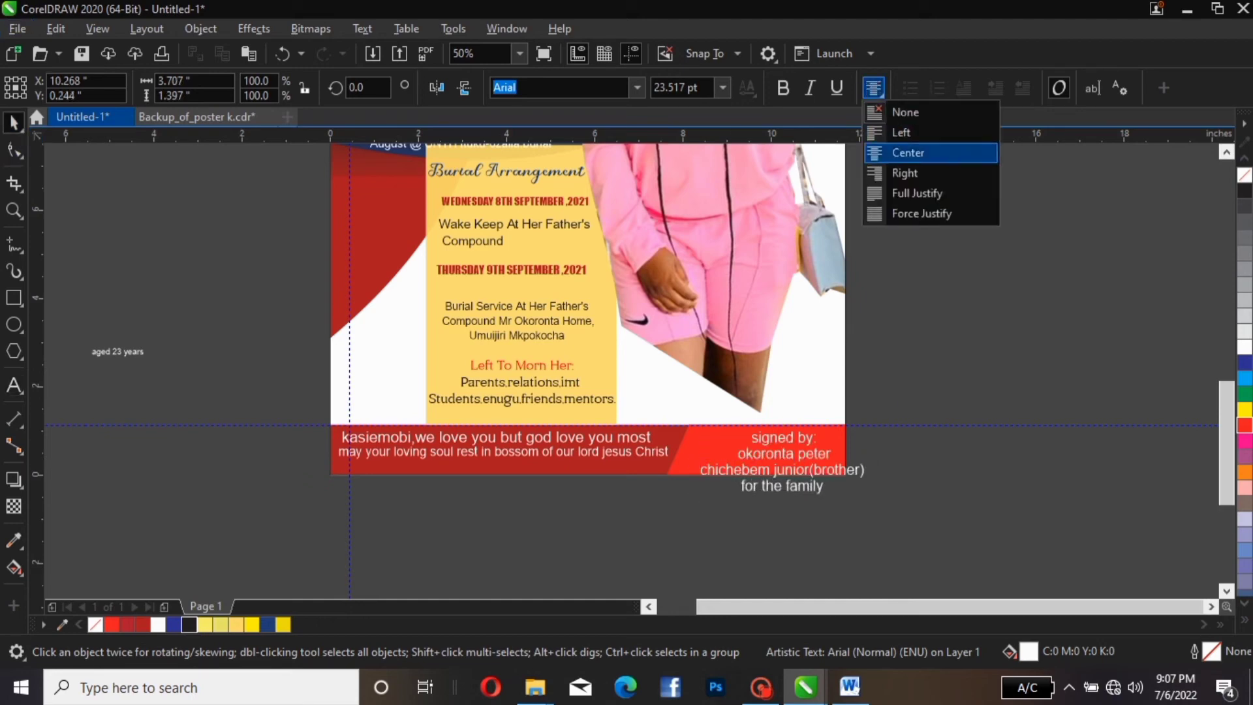
{"action": "left_click", "coordinate": [907, 152]}
{"action": "left_click_drag", "start_coordinate": [695, 464], "coordinate": [692, 439]}
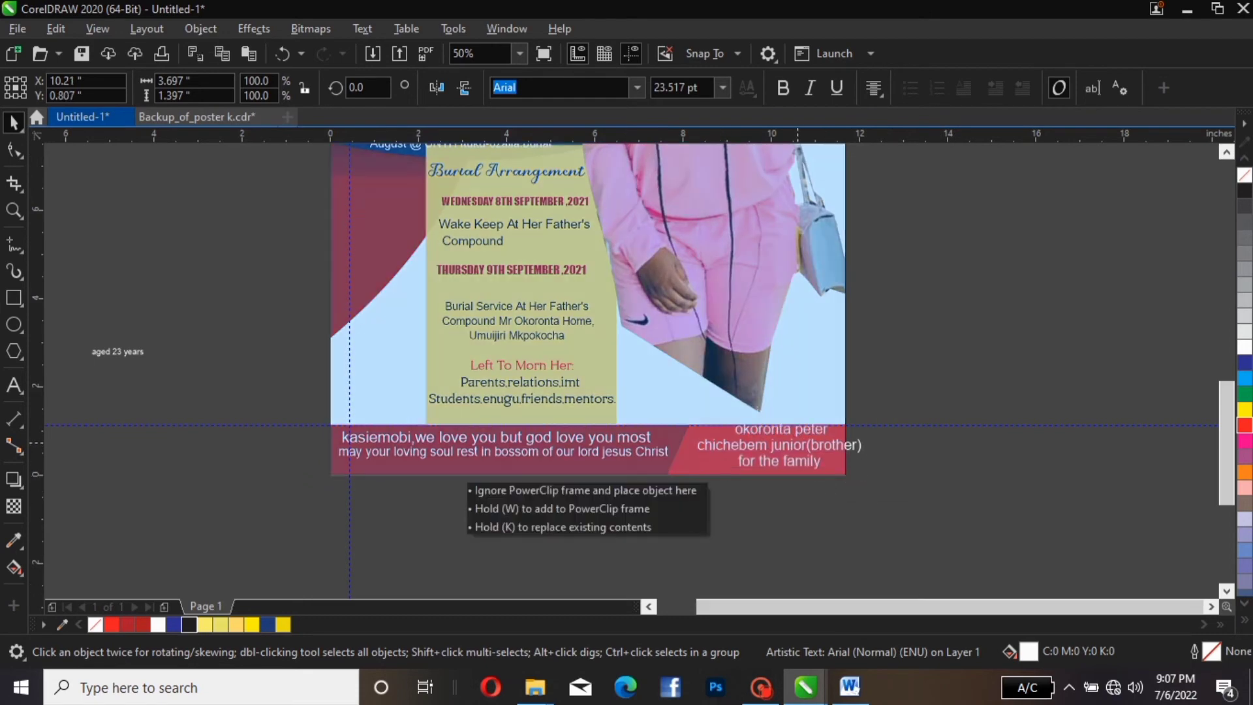
{"action": "left_click_drag", "start_coordinate": [797, 443], "coordinate": [798, 443]}
{"action": "left_click_drag", "start_coordinate": [867, 402], "coordinate": [862, 426]}
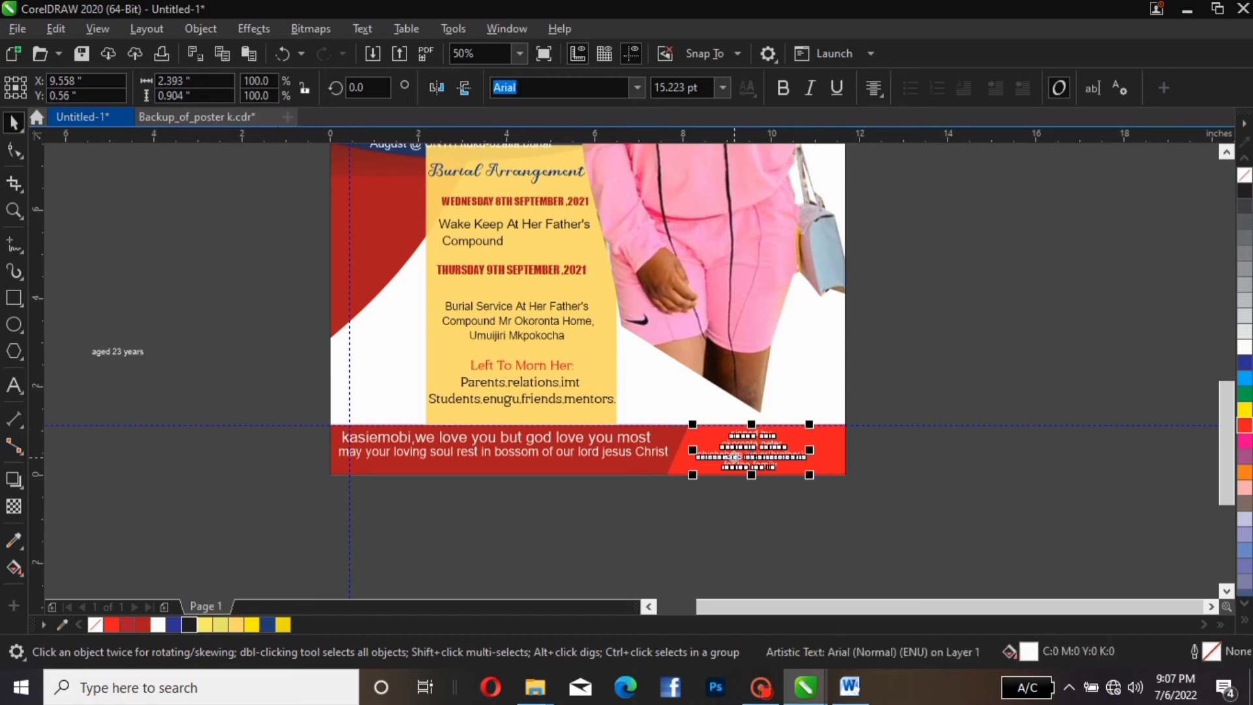
{"action": "left_click_drag", "start_coordinate": [735, 456], "coordinate": [765, 454]}
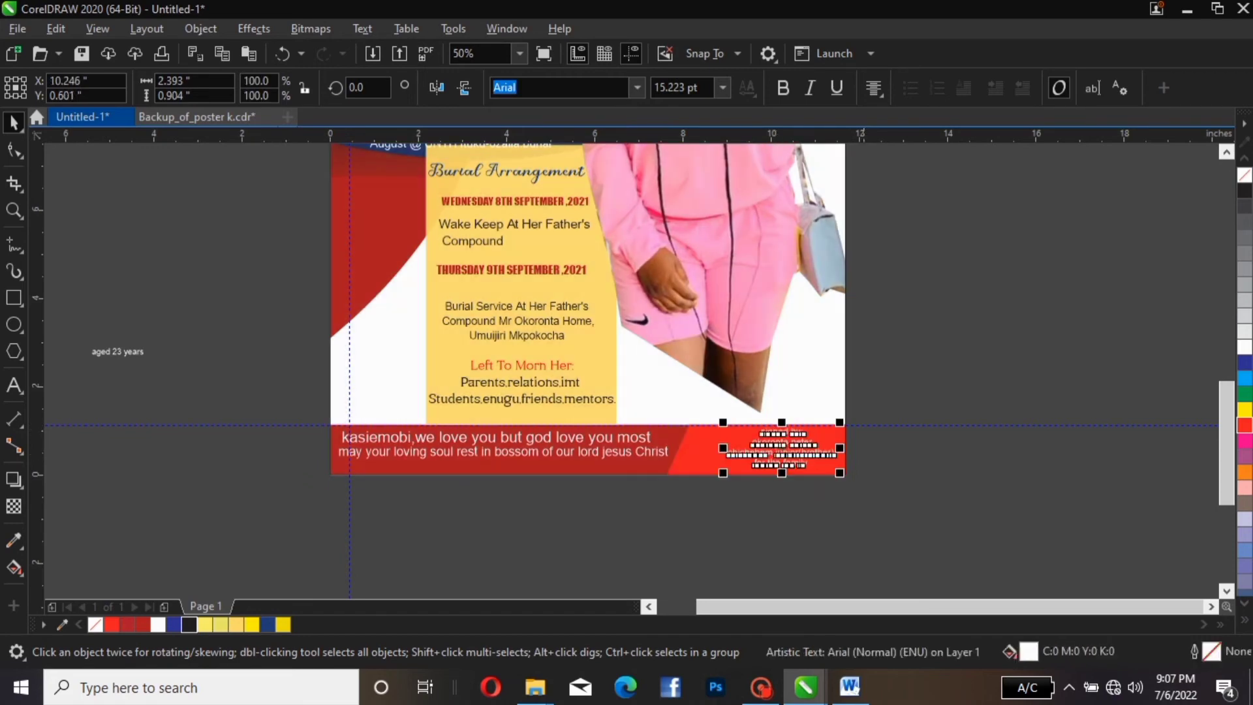
{"action": "left_click", "coordinate": [914, 361]}
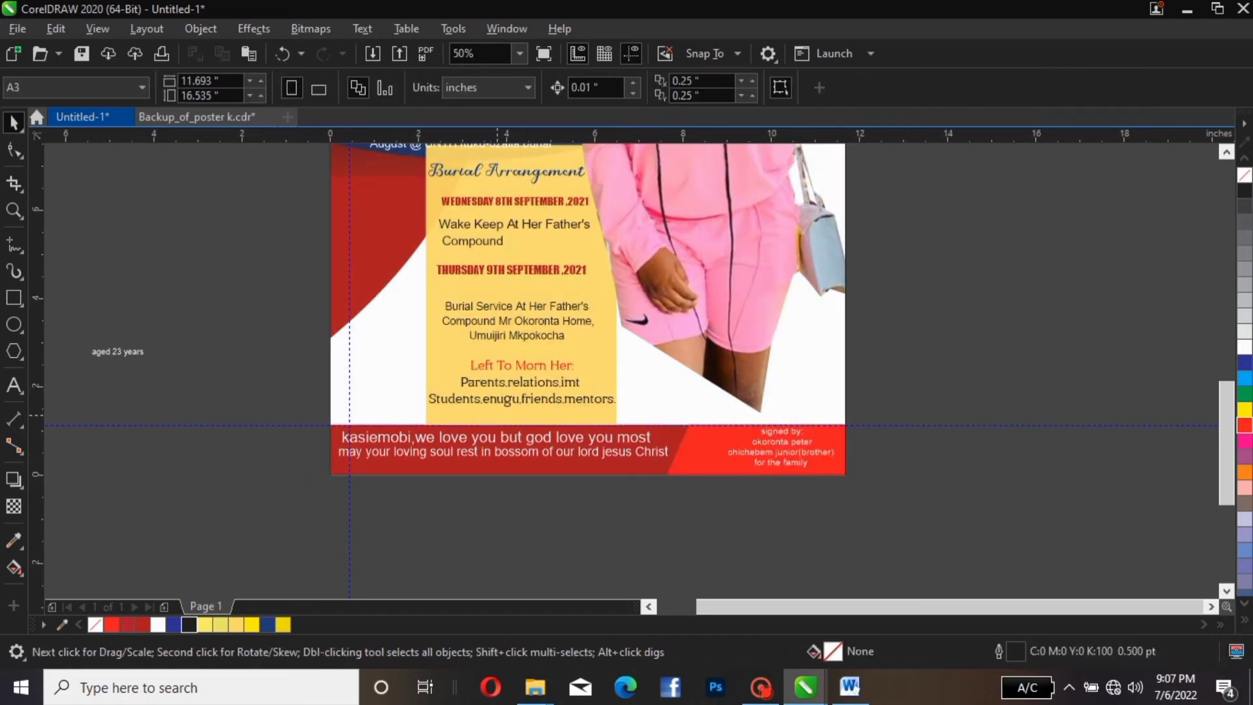
Enlarge the credit about 105% and set 'signed by:' in black Baroque Script
{"action": "left_click", "coordinate": [733, 449]}
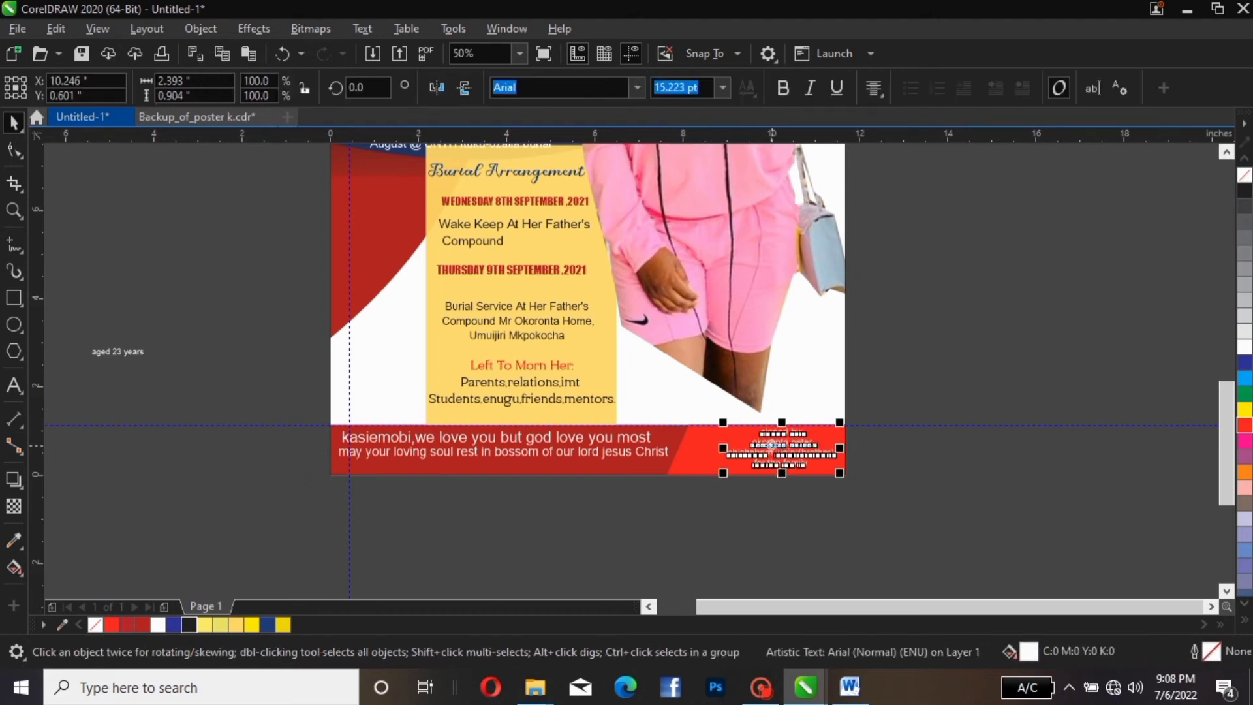
{"action": "left_click_drag", "start_coordinate": [840, 422], "coordinate": [804, 459]}
{"action": "key", "text": "Escape"}
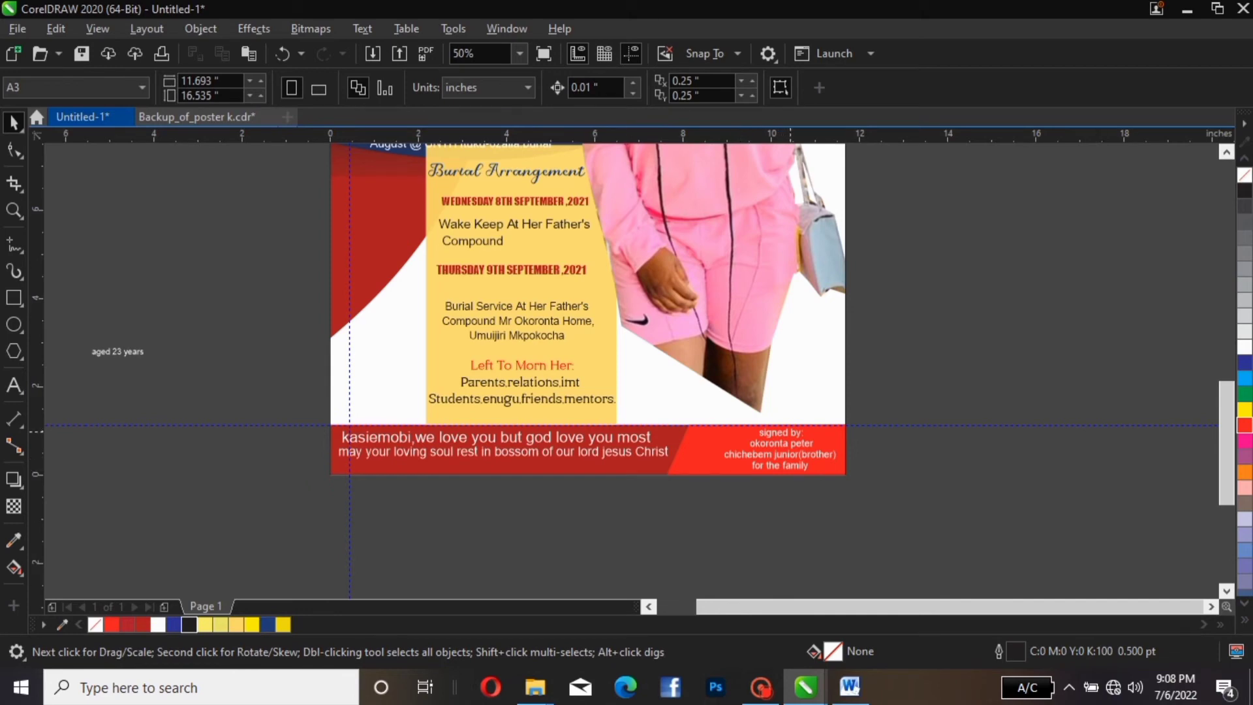
{"action": "double_click", "coordinate": [794, 432]}
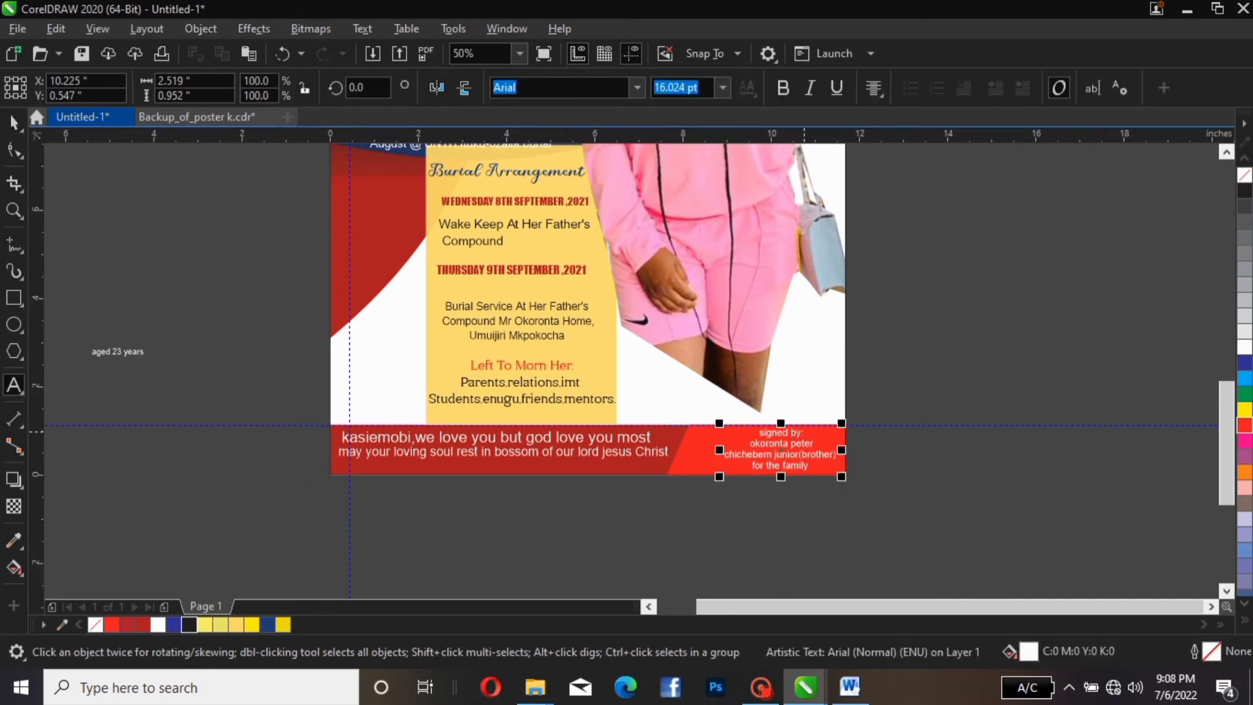
{"action": "left_click", "coordinate": [806, 432]}
{"action": "left_click_drag", "start_coordinate": [805, 432], "coordinate": [757, 432]}
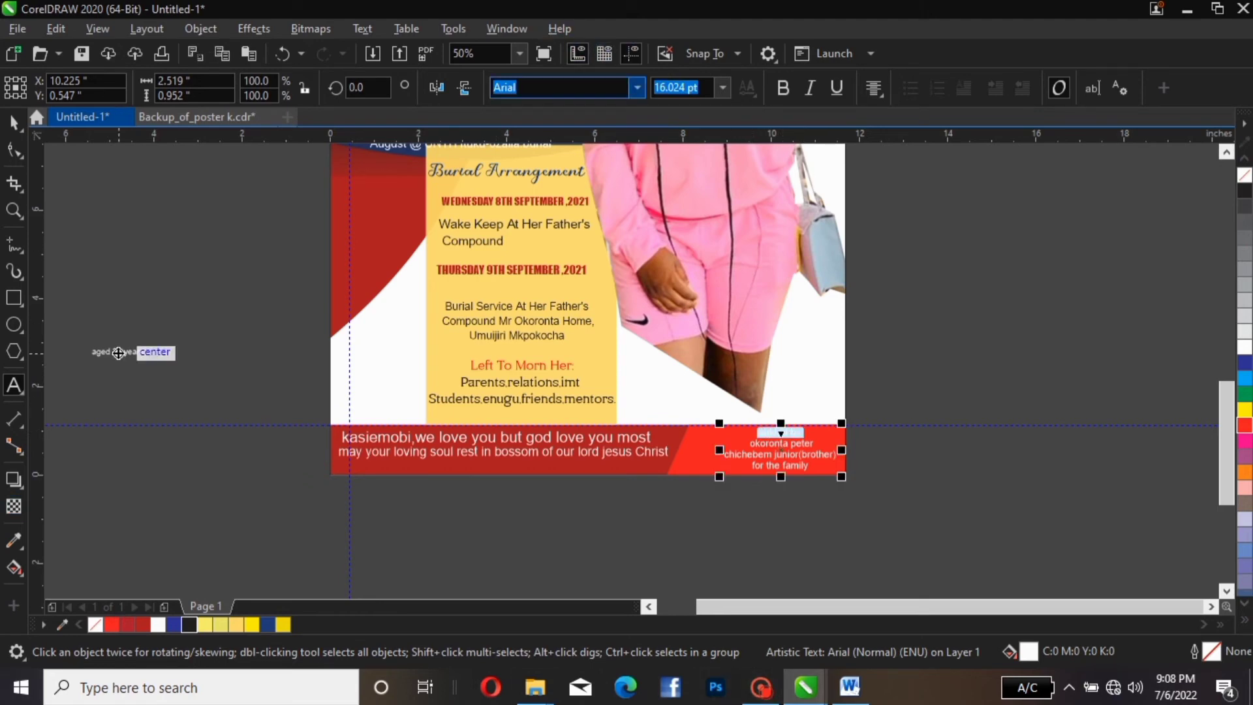
{"action": "left_click", "coordinate": [637, 88]}
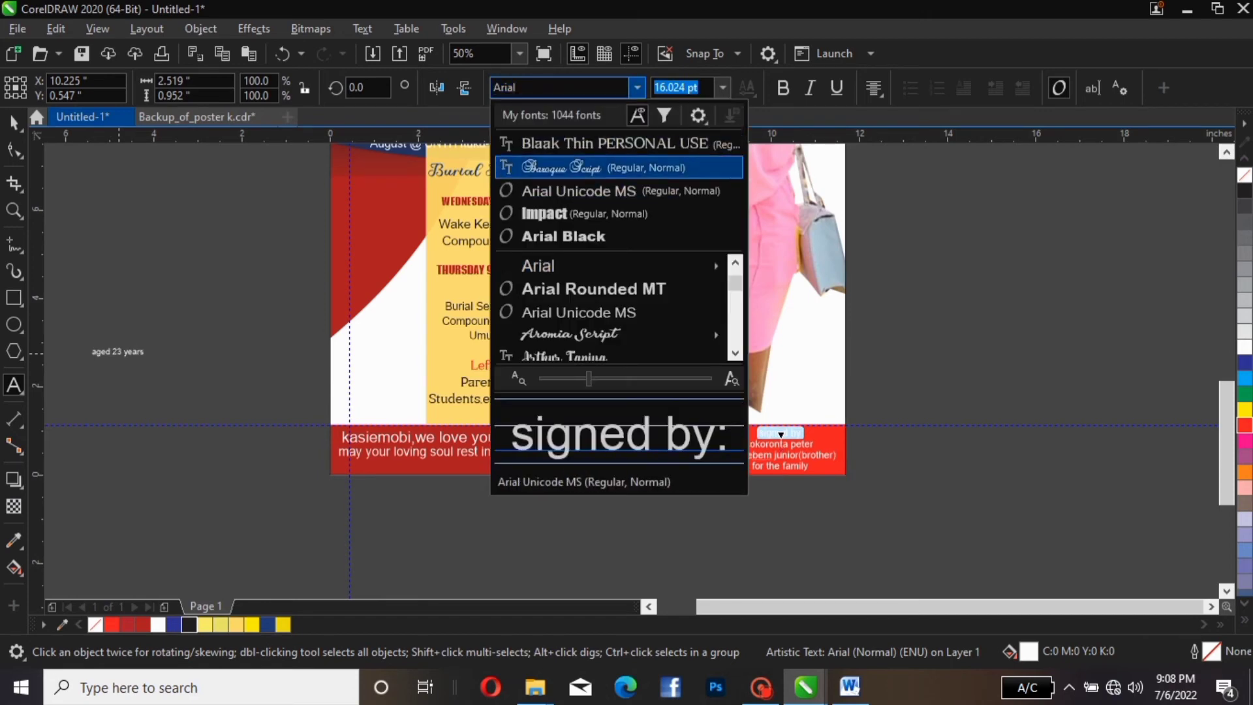
{"action": "left_click", "coordinate": [607, 167]}
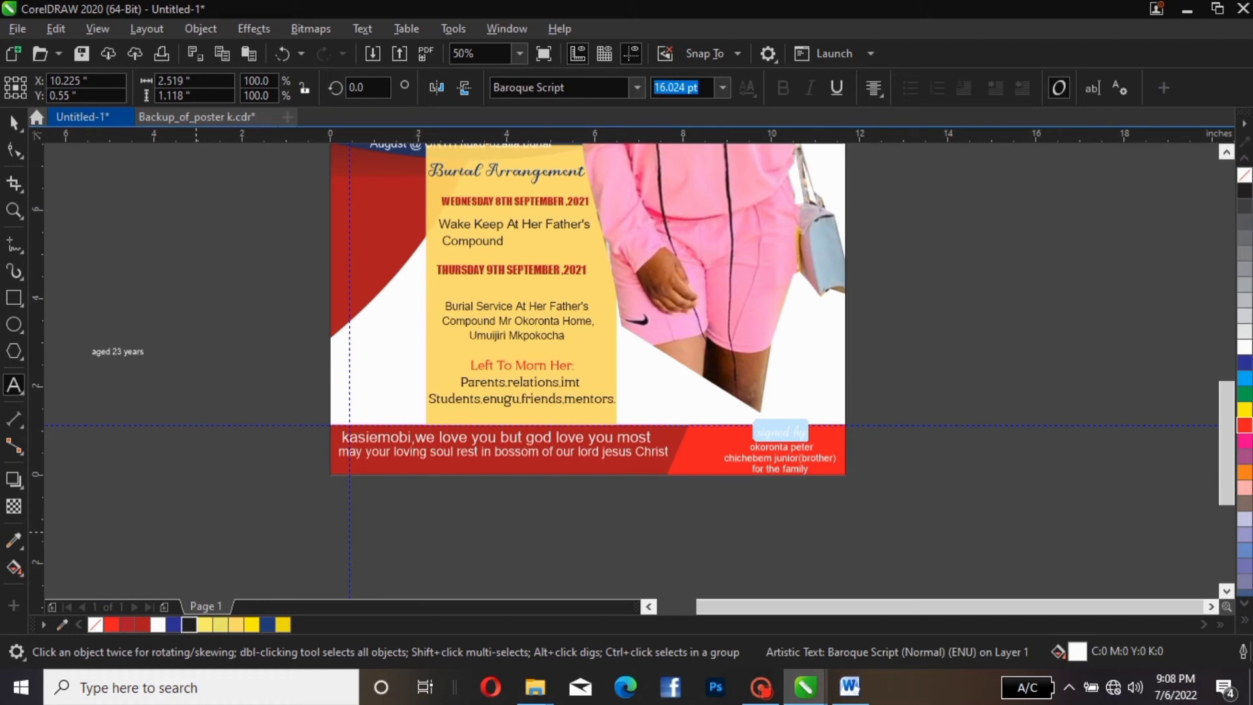
{"action": "left_click", "coordinate": [190, 624]}
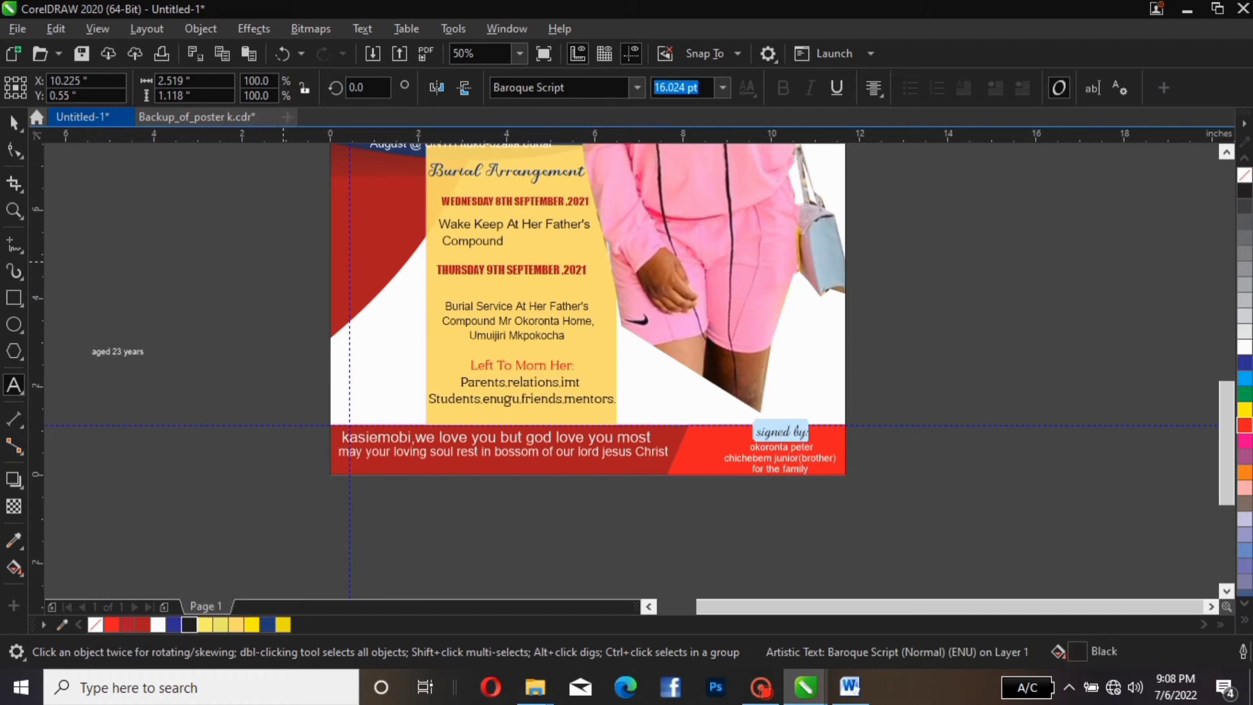
{"action": "left_click", "coordinate": [401, 537]}
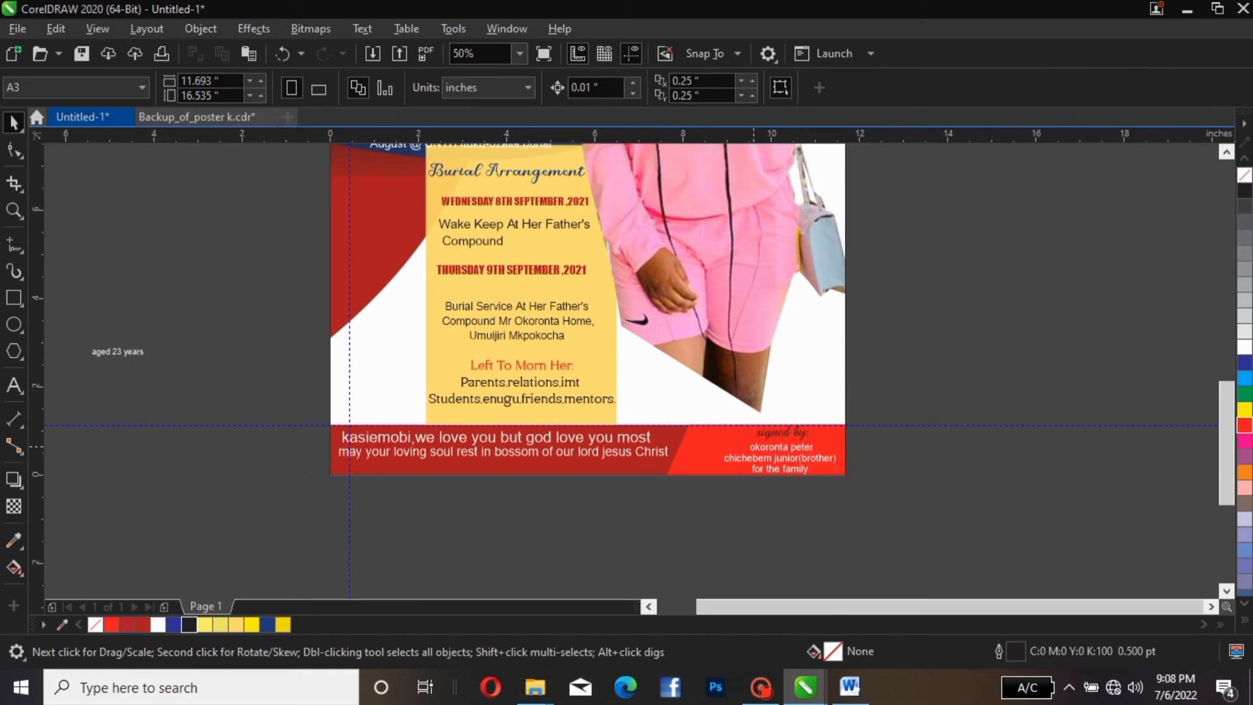
Select all four lines of the credit text for editing
{"action": "left_click", "coordinate": [748, 450]}
{"action": "double_click", "coordinate": [748, 450]}
{"action": "left_click_drag", "start_coordinate": [758, 449], "coordinate": [820, 451]}
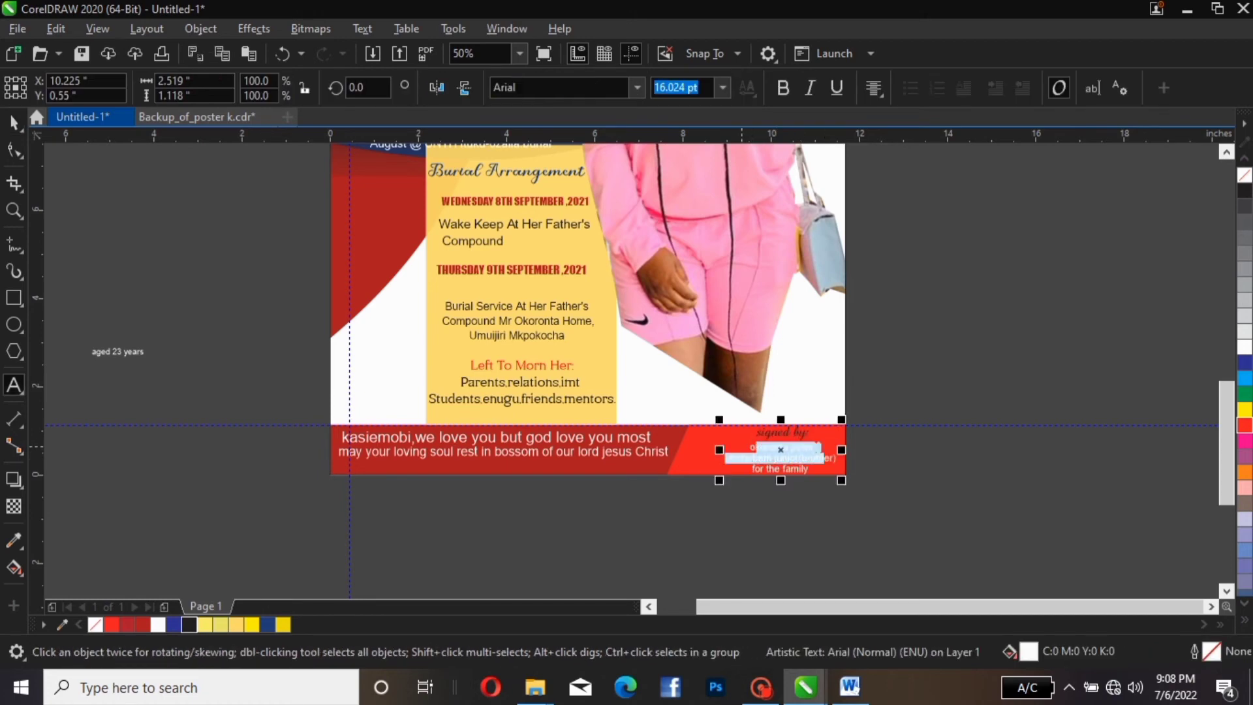
{"action": "left_click", "coordinate": [780, 449]}
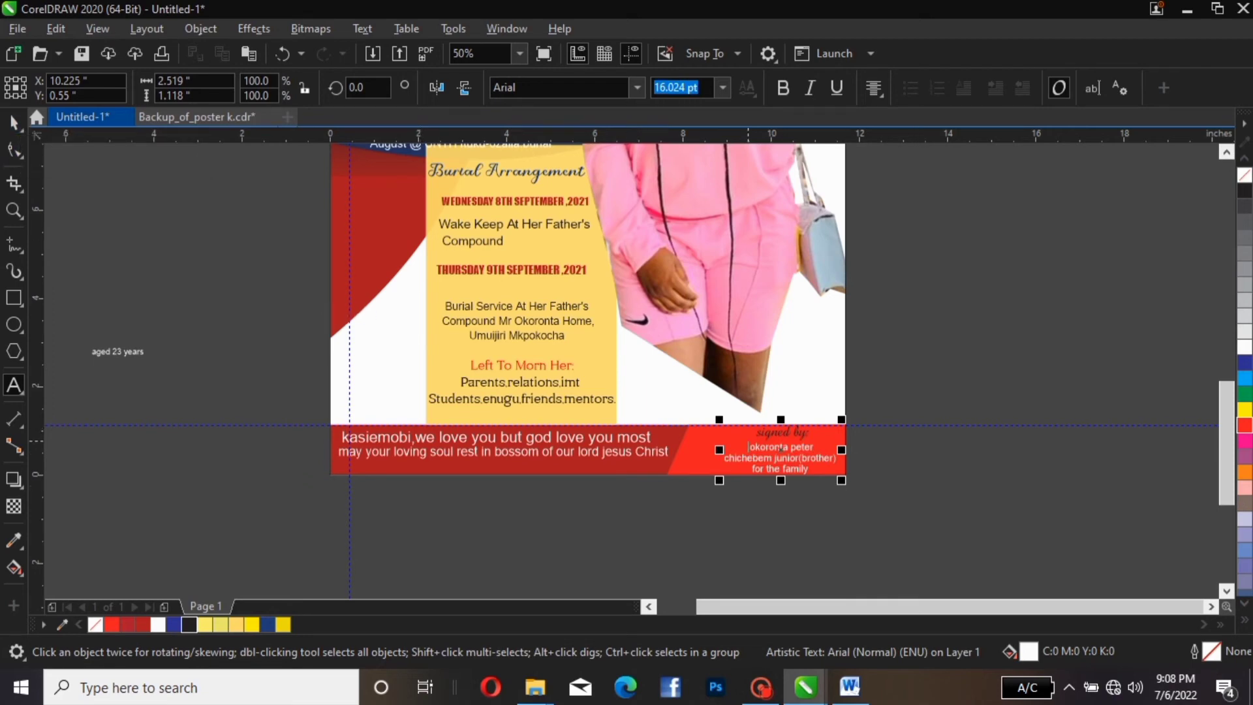
{"action": "left_click_drag", "start_coordinate": [752, 431], "coordinate": [812, 468]}
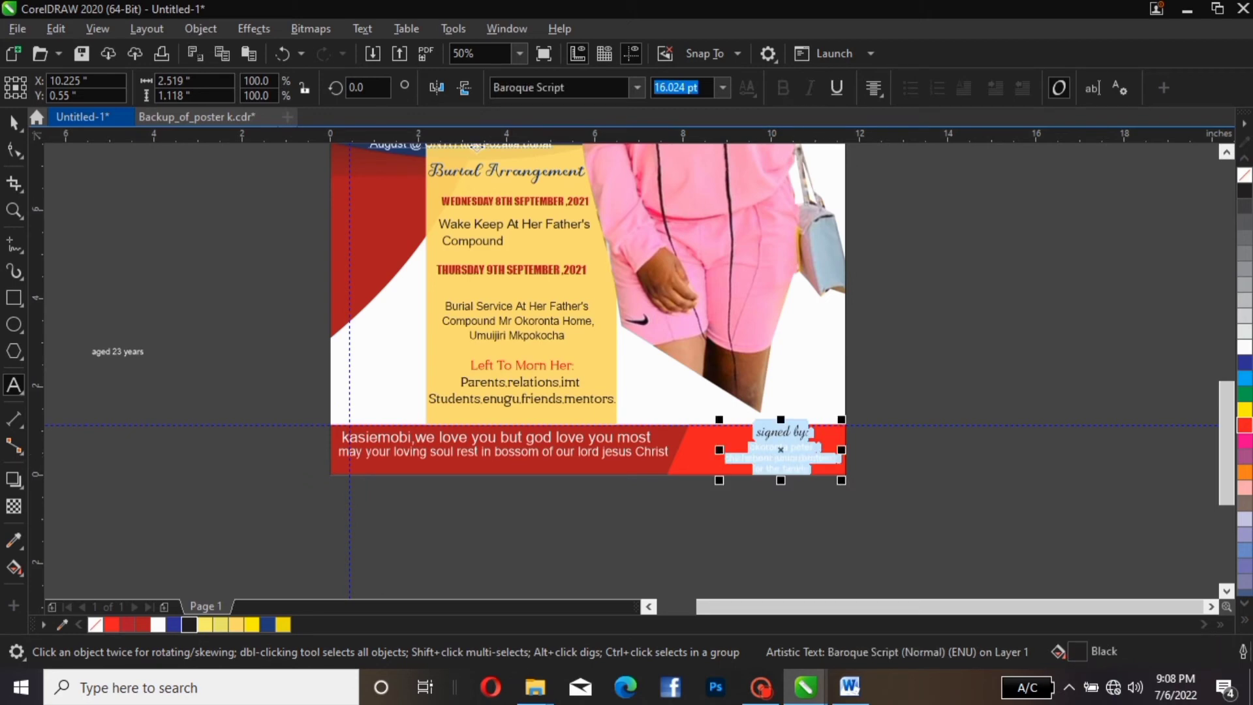
Convert the credit text to Title Case
{"action": "left_click", "coordinate": [362, 29]}
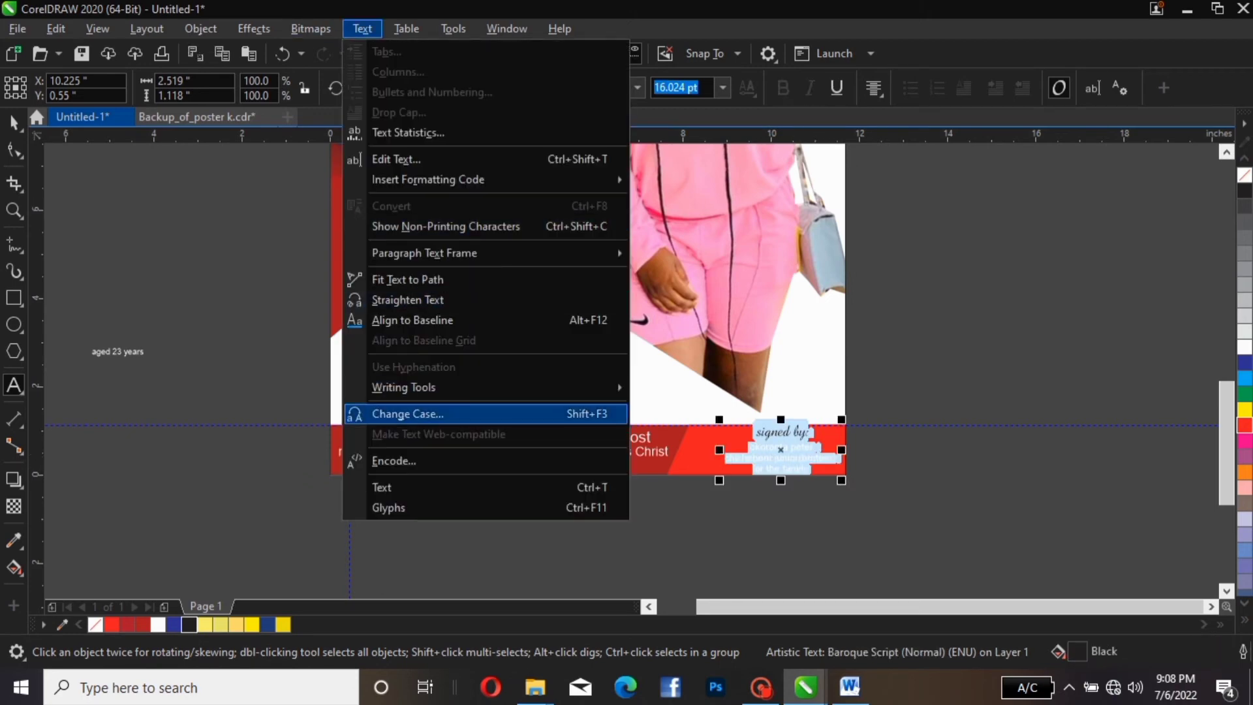
{"action": "left_click", "coordinate": [407, 414]}
{"action": "left_click", "coordinate": [551, 341]}
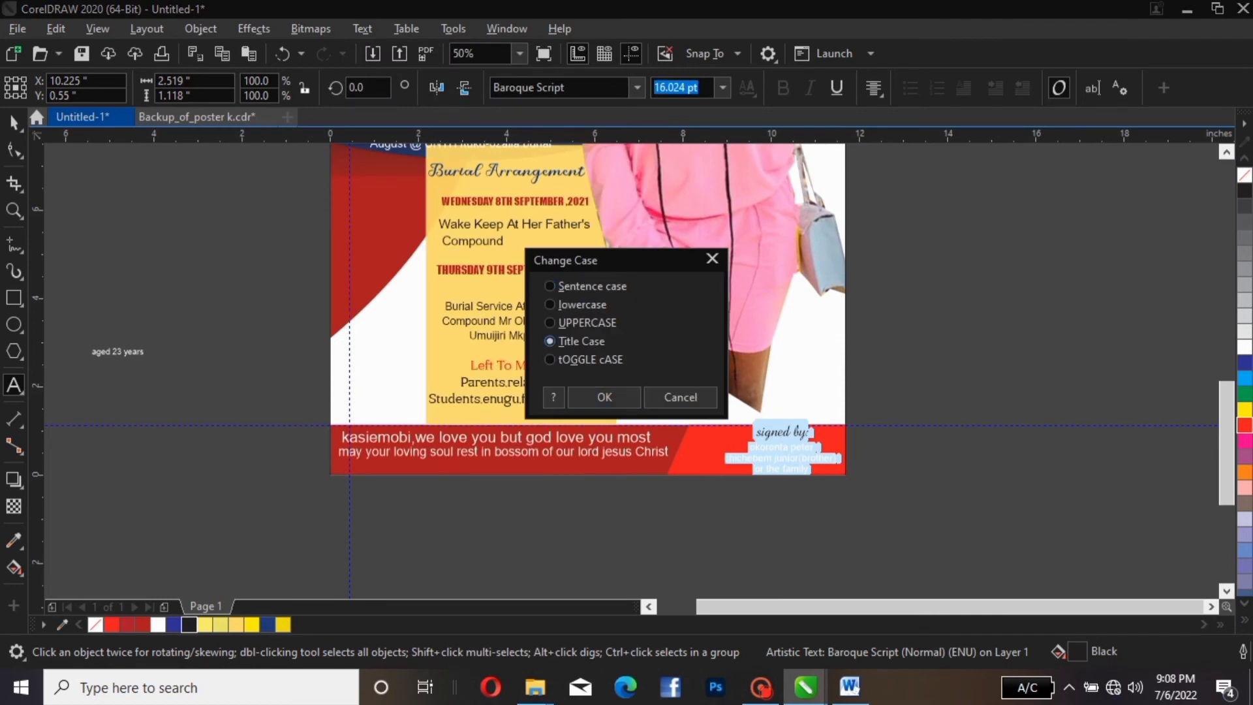
{"action": "left_click", "coordinate": [604, 397]}
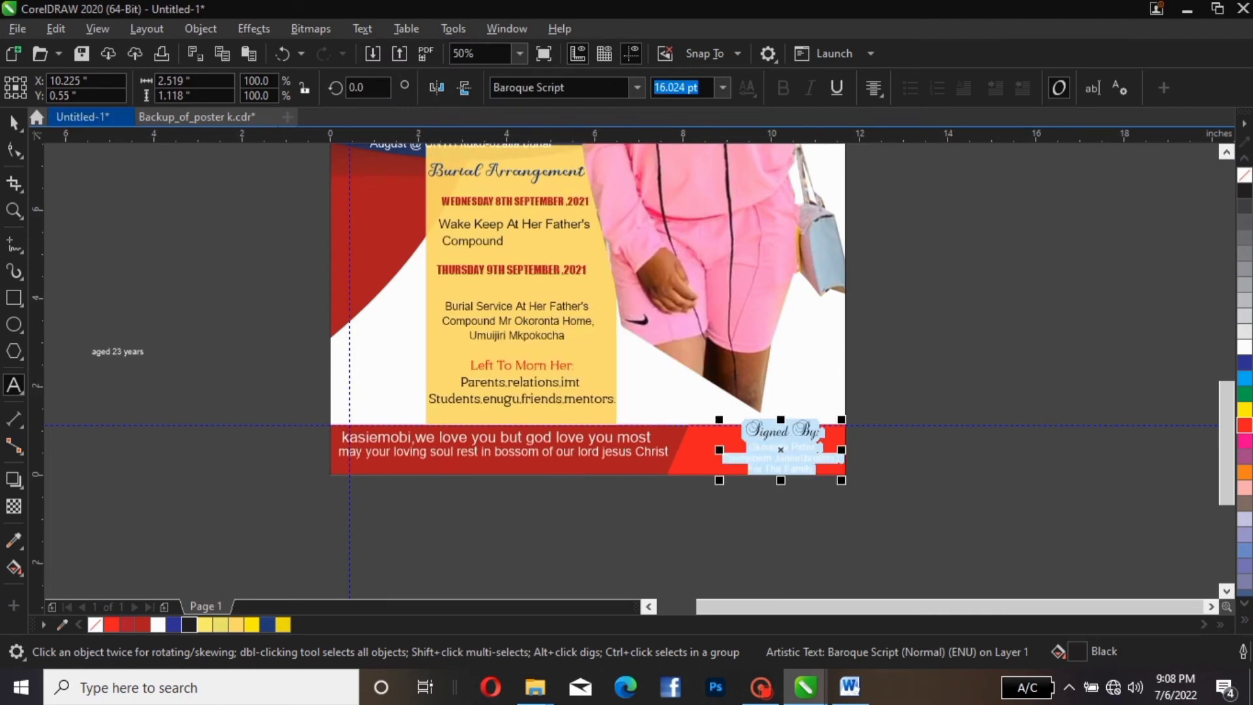
{"action": "left_click", "coordinate": [14, 122]}
{"action": "left_click", "coordinate": [163, 299]}
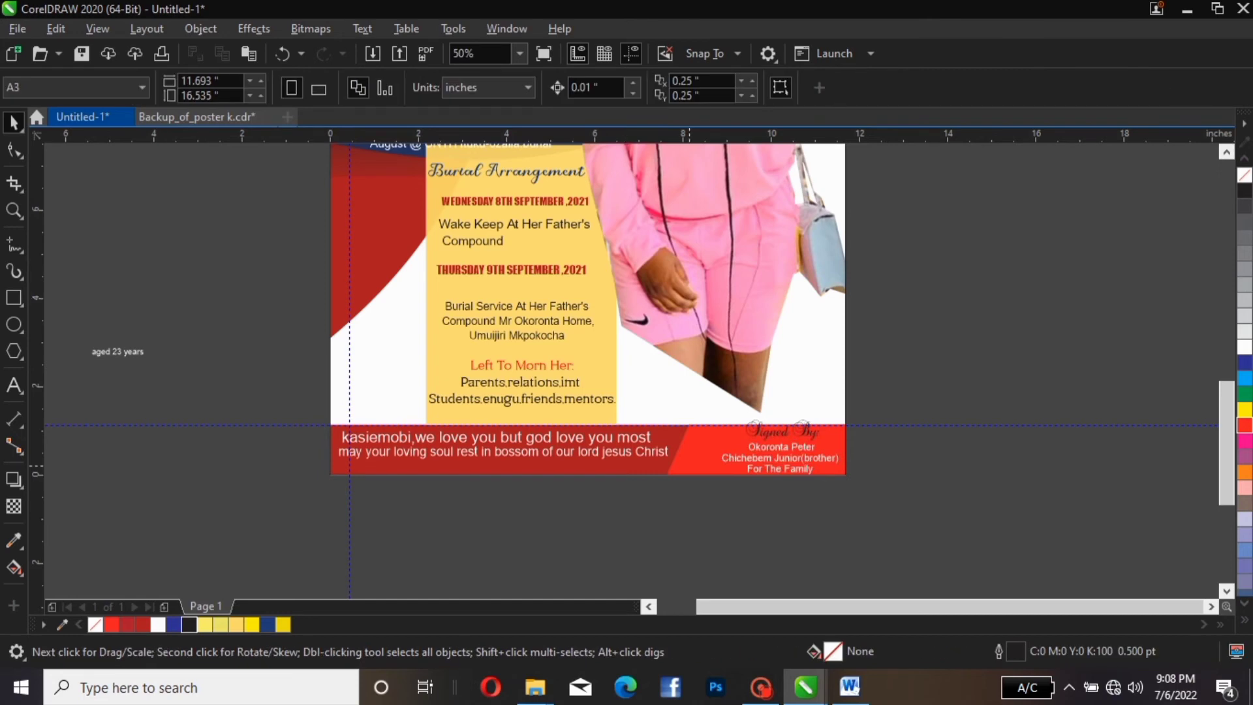
Shrink the Signed By block to about 81.5%, nudge it up-right, and shift the prayer line down-left
{"action": "left_click", "coordinate": [783, 429]}
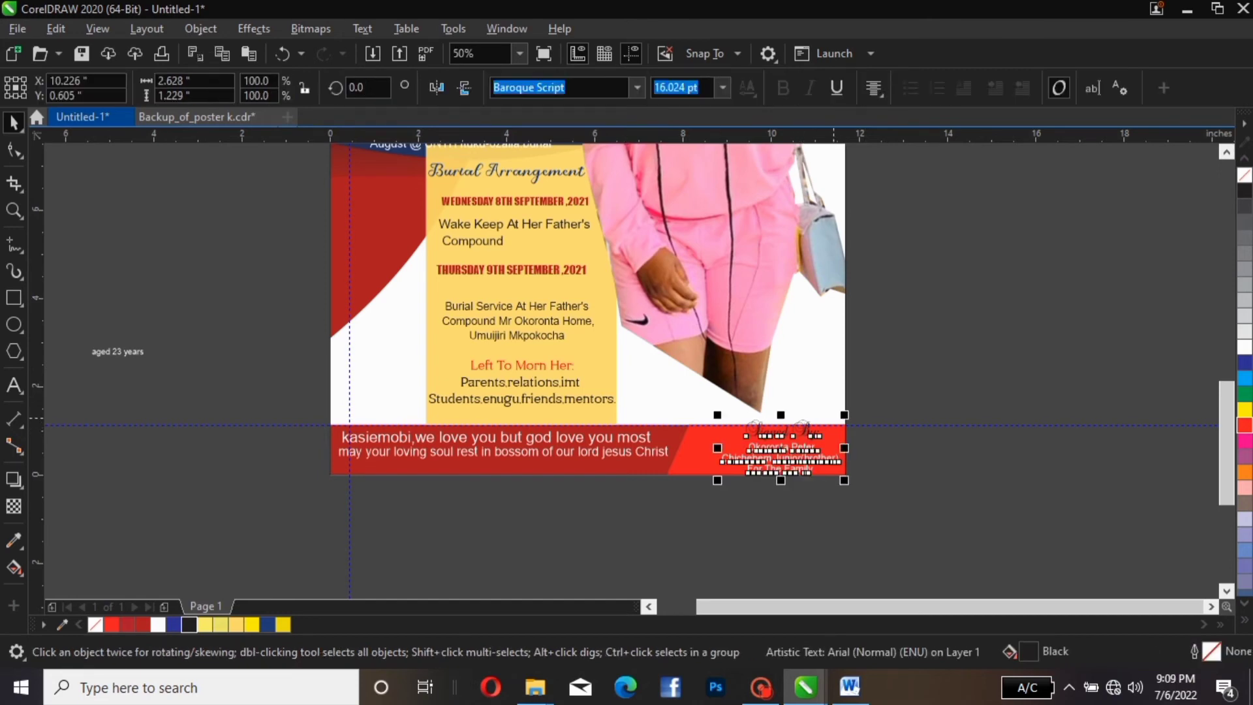
{"action": "left_click_drag", "start_coordinate": [843, 415], "coordinate": [841, 421]}
{"action": "left_click", "coordinate": [903, 457]}
{"action": "left_click", "coordinate": [771, 465]}
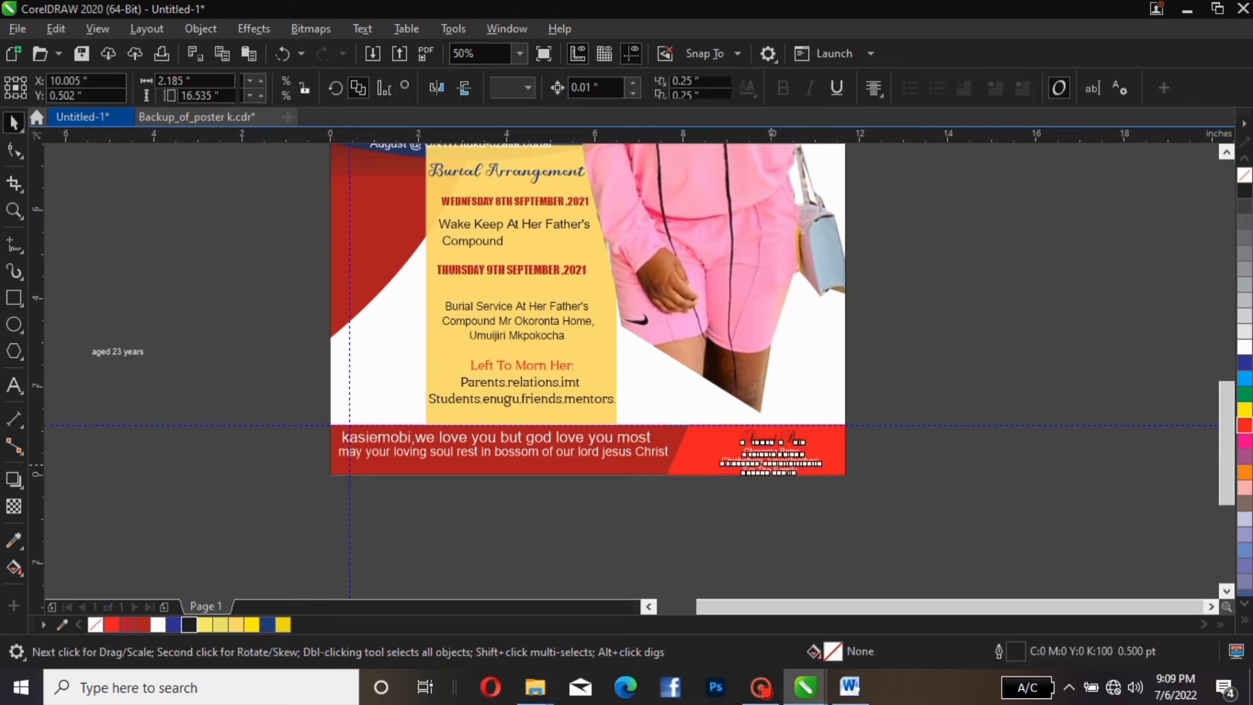
{"action": "key", "text": "Up"}
{"action": "key", "text": "Up"}
{"action": "key", "text": "Up"}
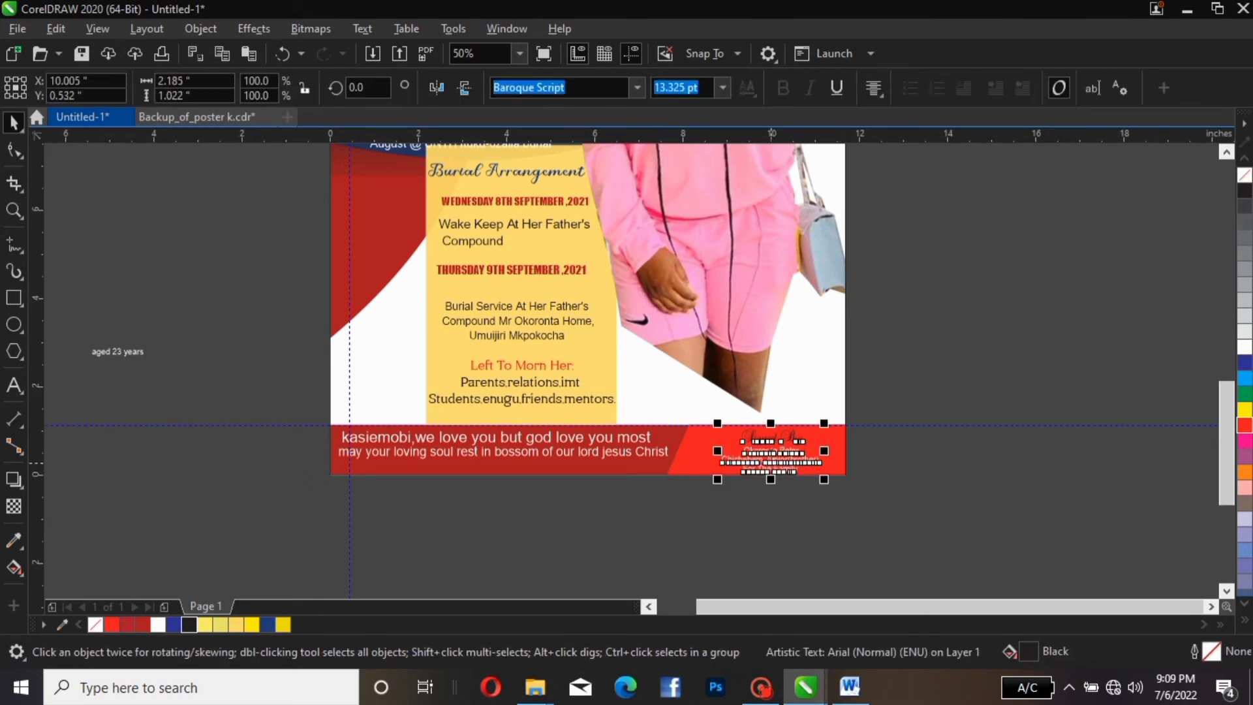
{"action": "key", "text": "Right"}
{"action": "key", "text": "Right"}
{"action": "key", "text": "Right"}
{"action": "key", "text": "Right"}
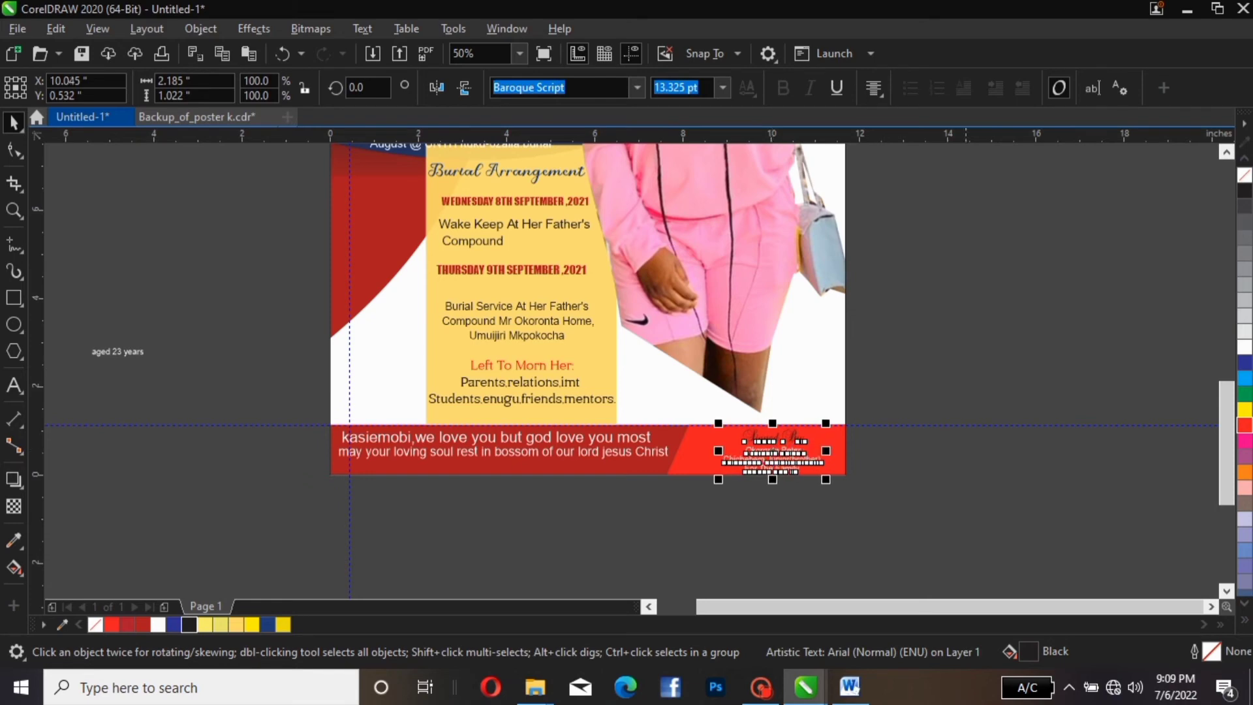
{"action": "key", "text": "Escape"}
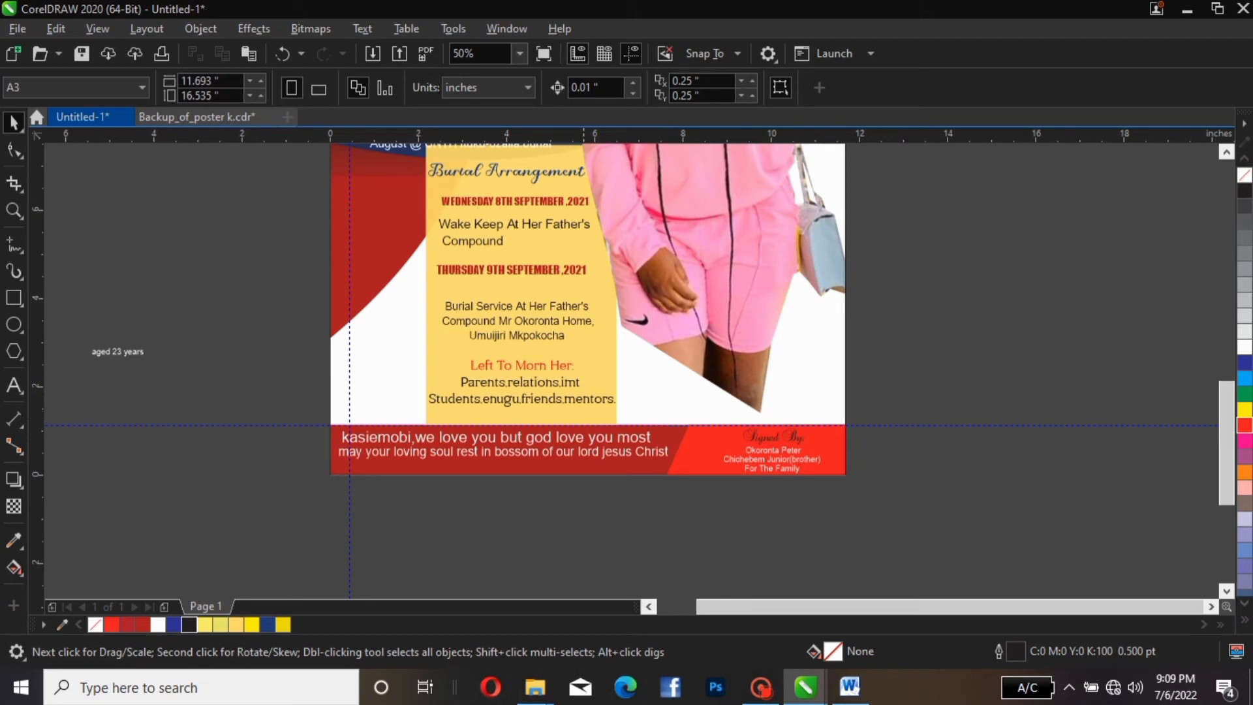
{"action": "left_click", "coordinate": [591, 456]}
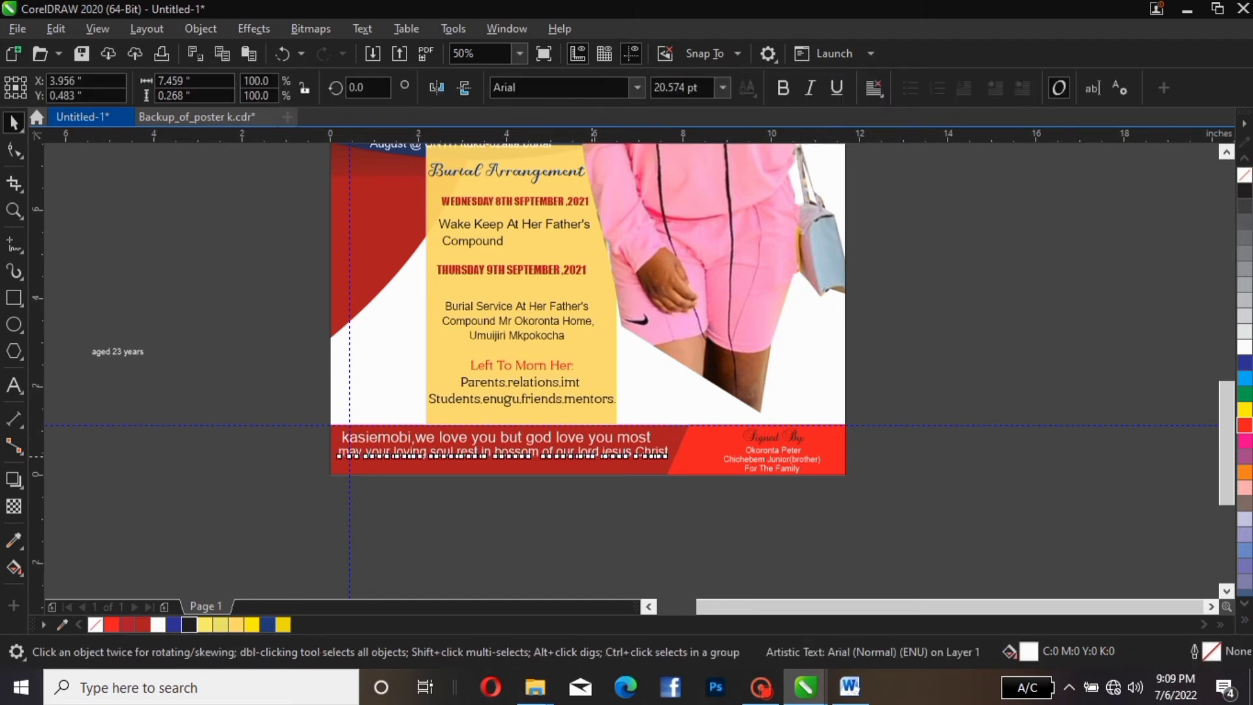
{"action": "mouse_move", "coordinate": [591, 456]}
{"action": "left_mouse_down"}
{"action": "mouse_move", "coordinate": [587, 475]}
{"action": "mouse_move", "coordinate": [587, 462]}
{"action": "left_mouse_up"}
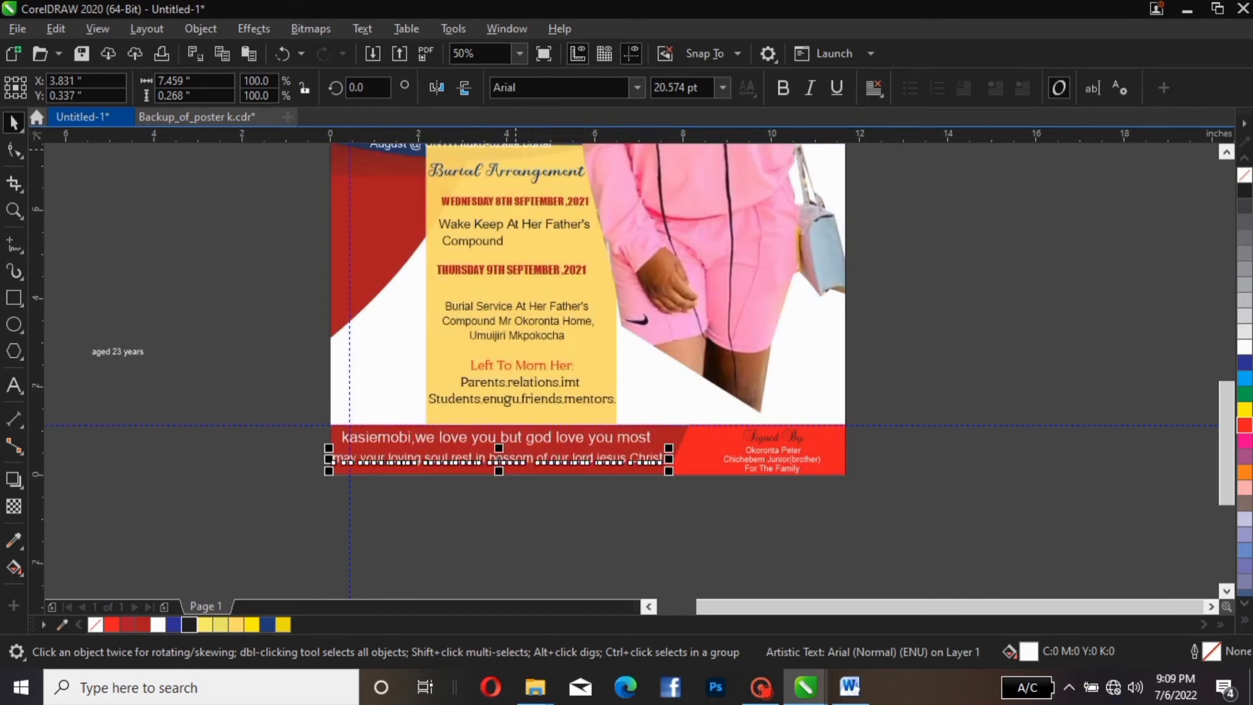
Convert the 'may your loving soul rest' line to Title Case
{"action": "left_click", "coordinate": [362, 29]}
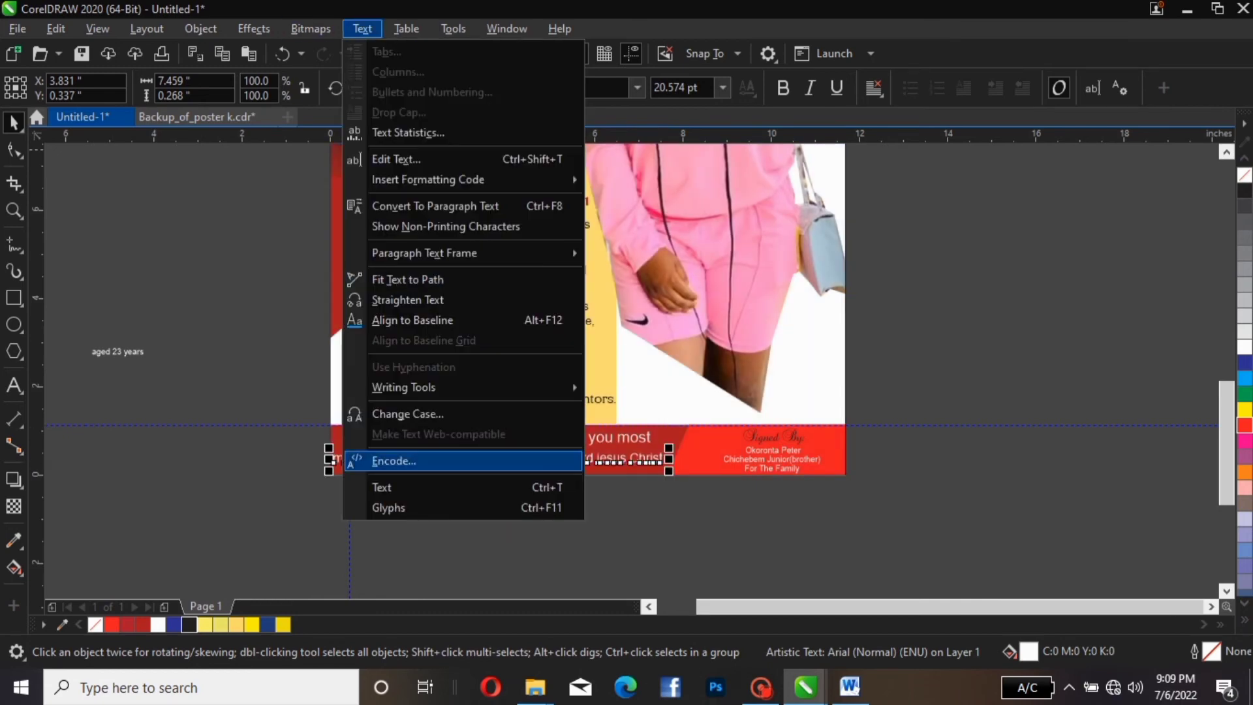
{"action": "left_click", "coordinate": [407, 413]}
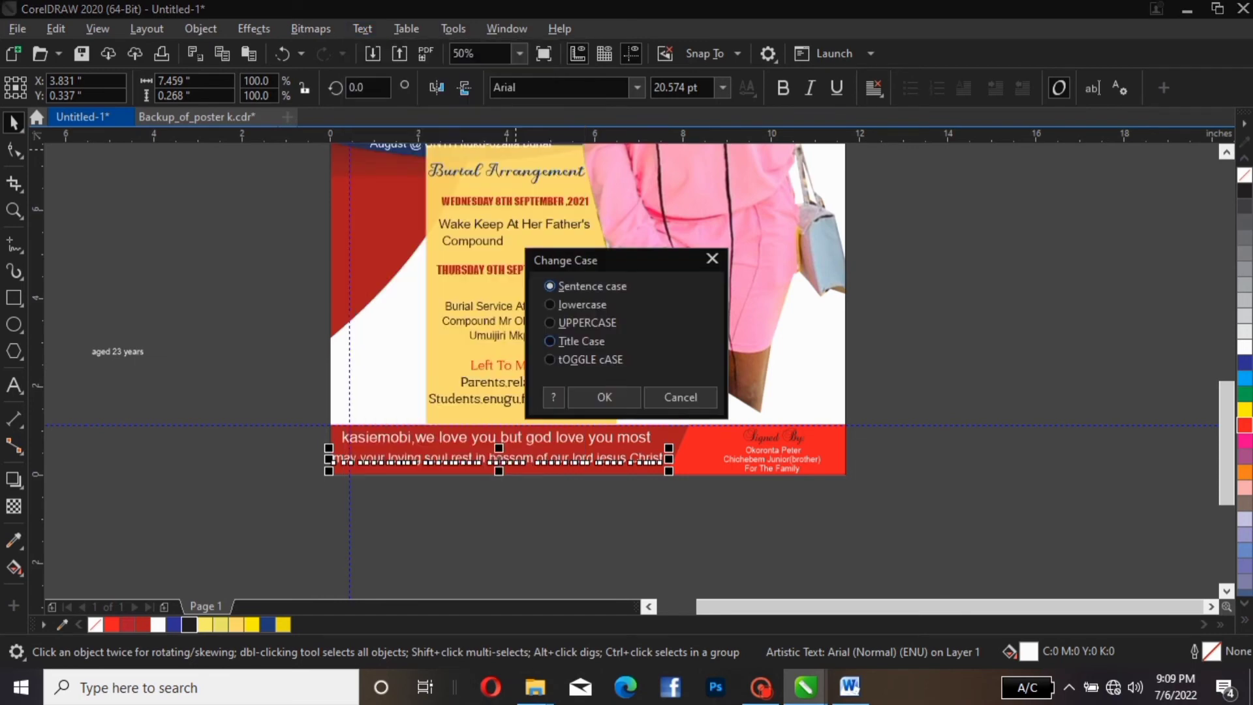
{"action": "left_click", "coordinate": [549, 341]}
{"action": "left_click", "coordinate": [604, 396]}
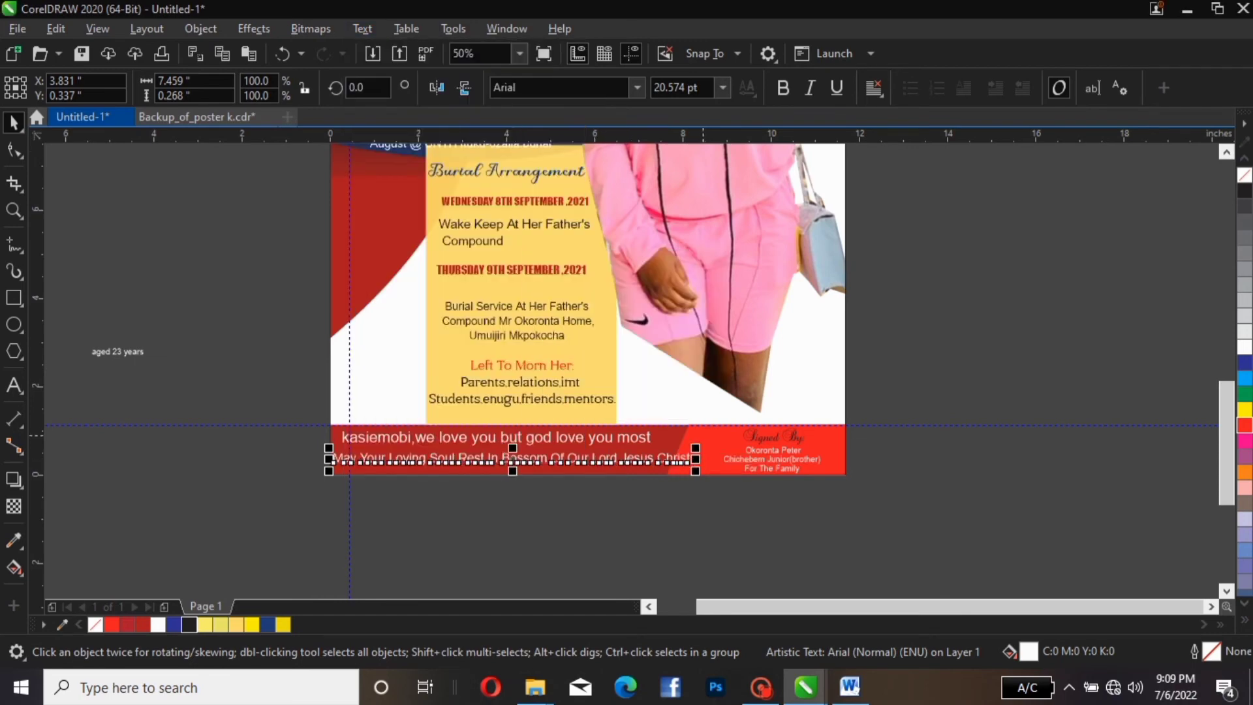
Set the prayer line in Impact and enlarge it about 120% to 25.189 pt
{"action": "left_click", "coordinate": [636, 88]}
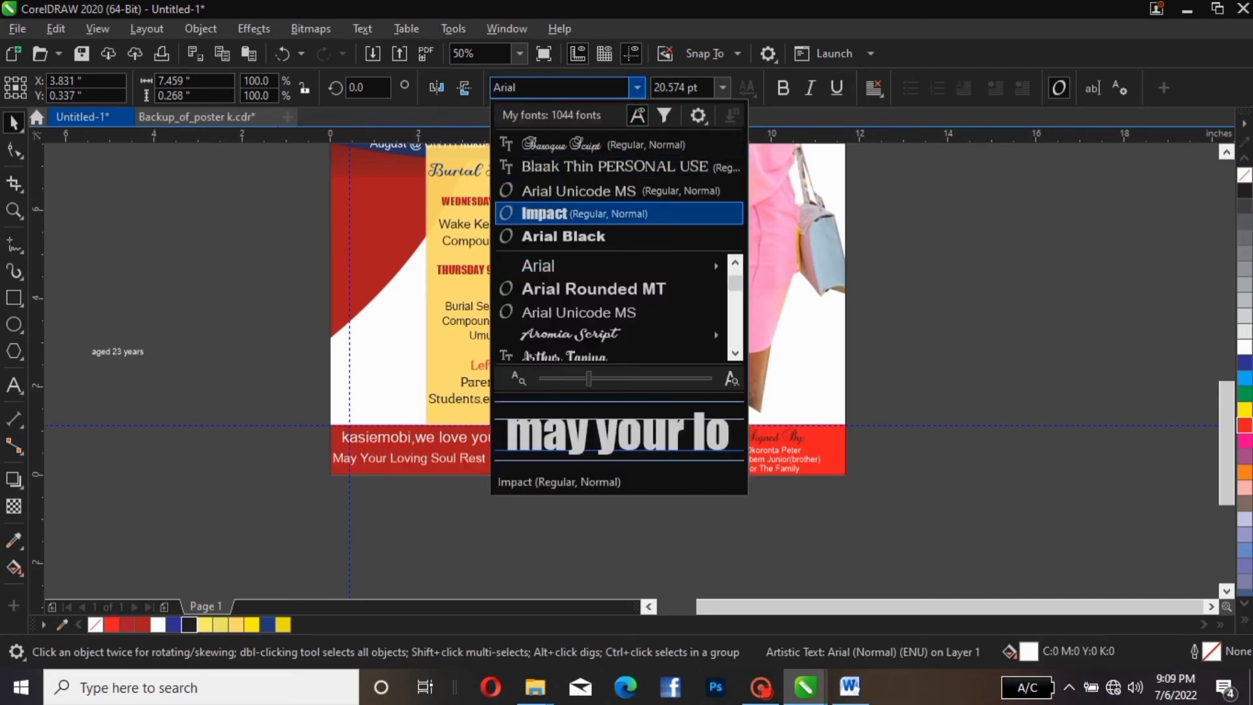
{"action": "key", "text": "Return"}
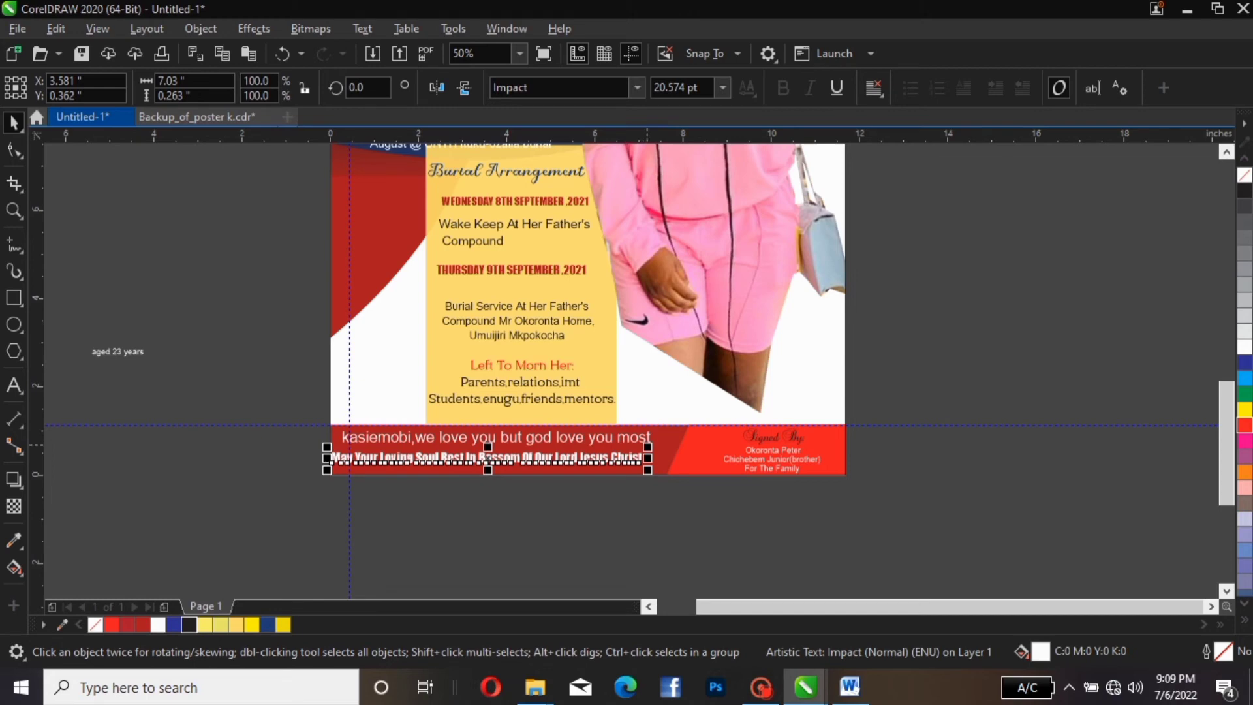
{"action": "left_click_drag", "start_coordinate": [648, 447], "coordinate": [718, 443]}
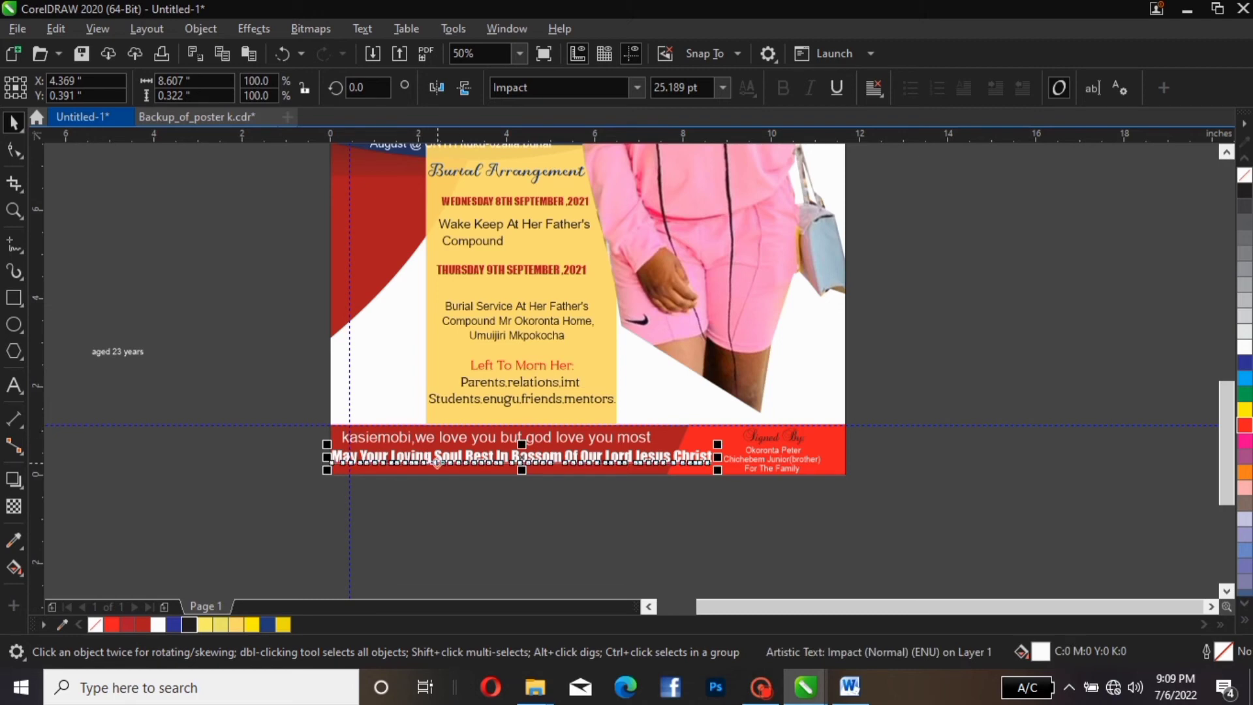
{"action": "left_click_drag", "start_coordinate": [437, 463], "coordinate": [455, 462]}
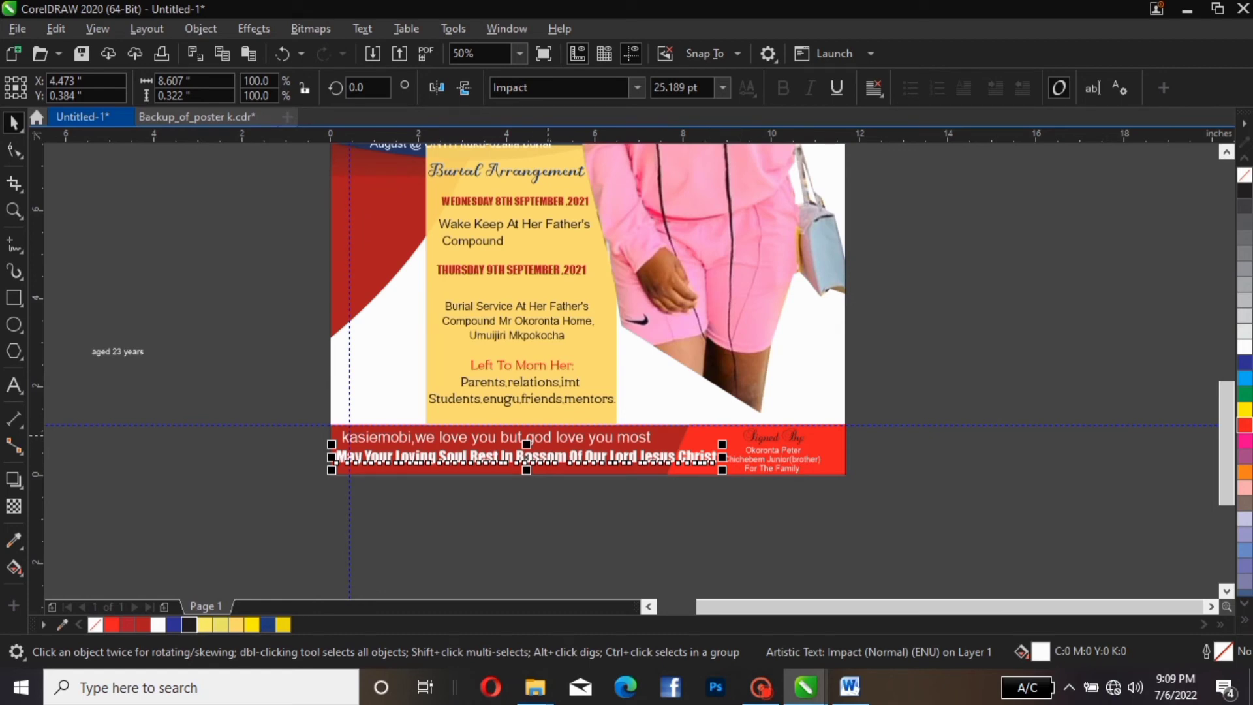
{"action": "left_click", "coordinate": [548, 436]}
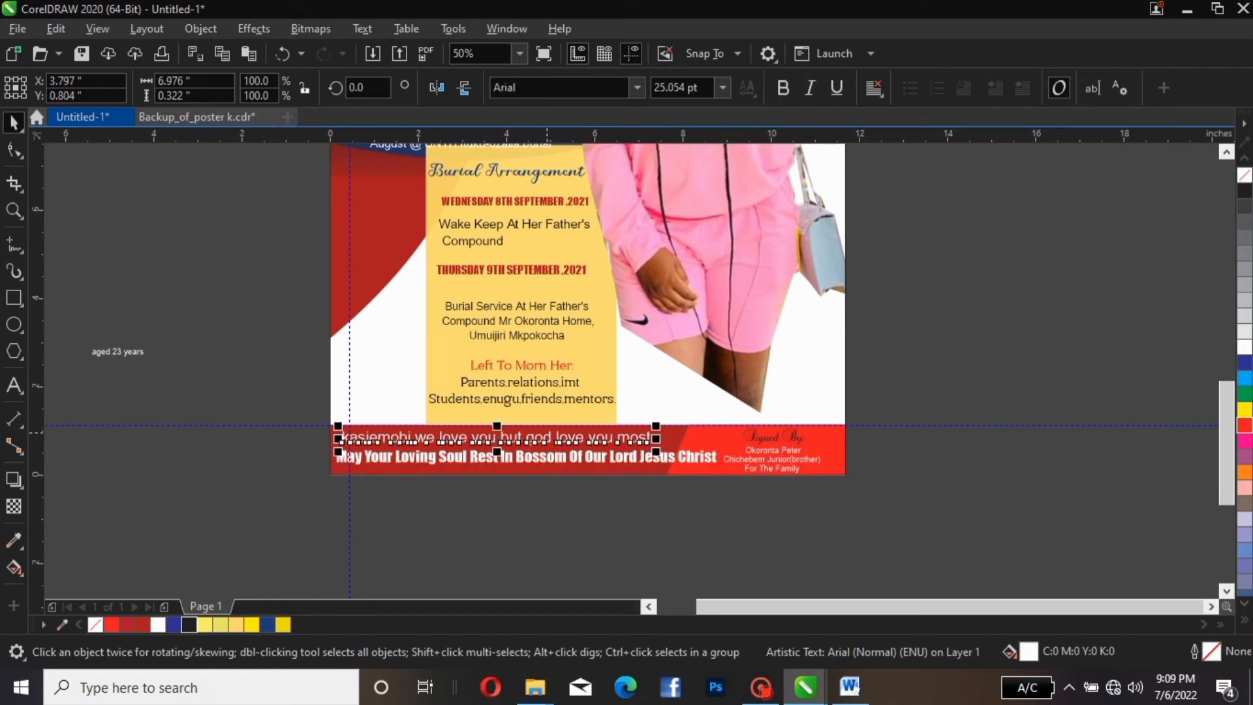
Change the footer's first line to Title Case and keep it in Arial
{"action": "left_click", "coordinate": [362, 29]}
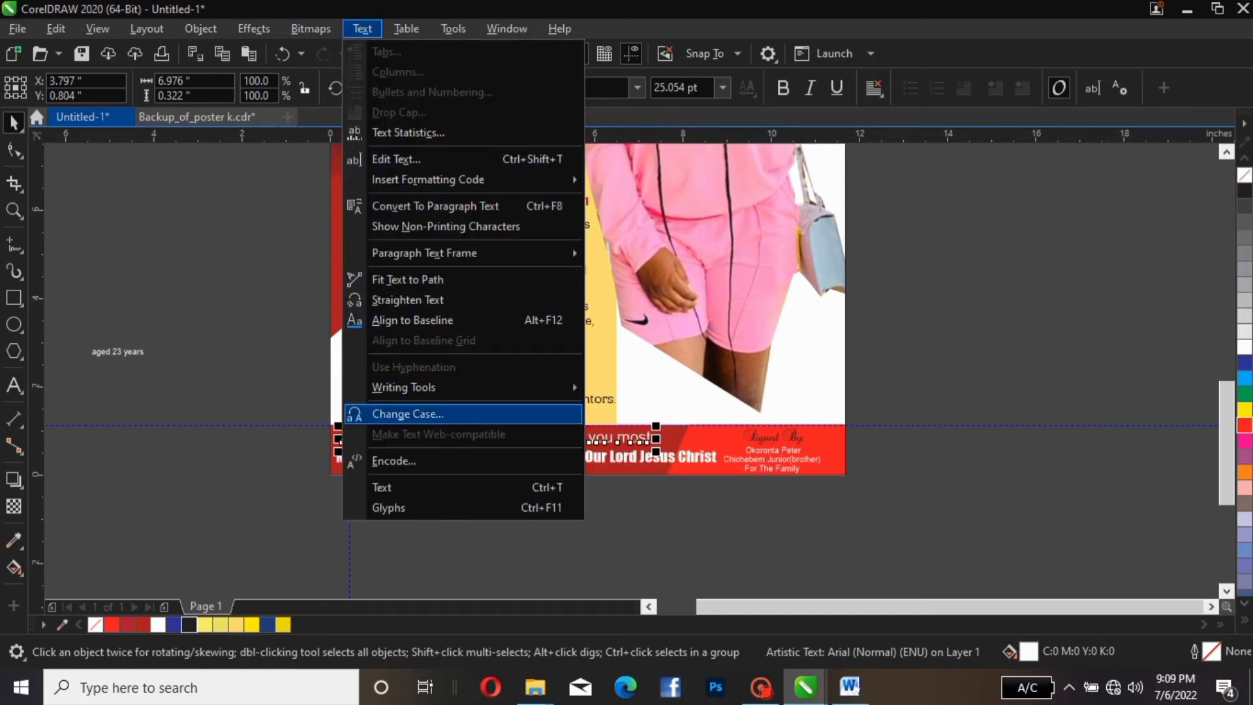
{"action": "left_click", "coordinate": [408, 415]}
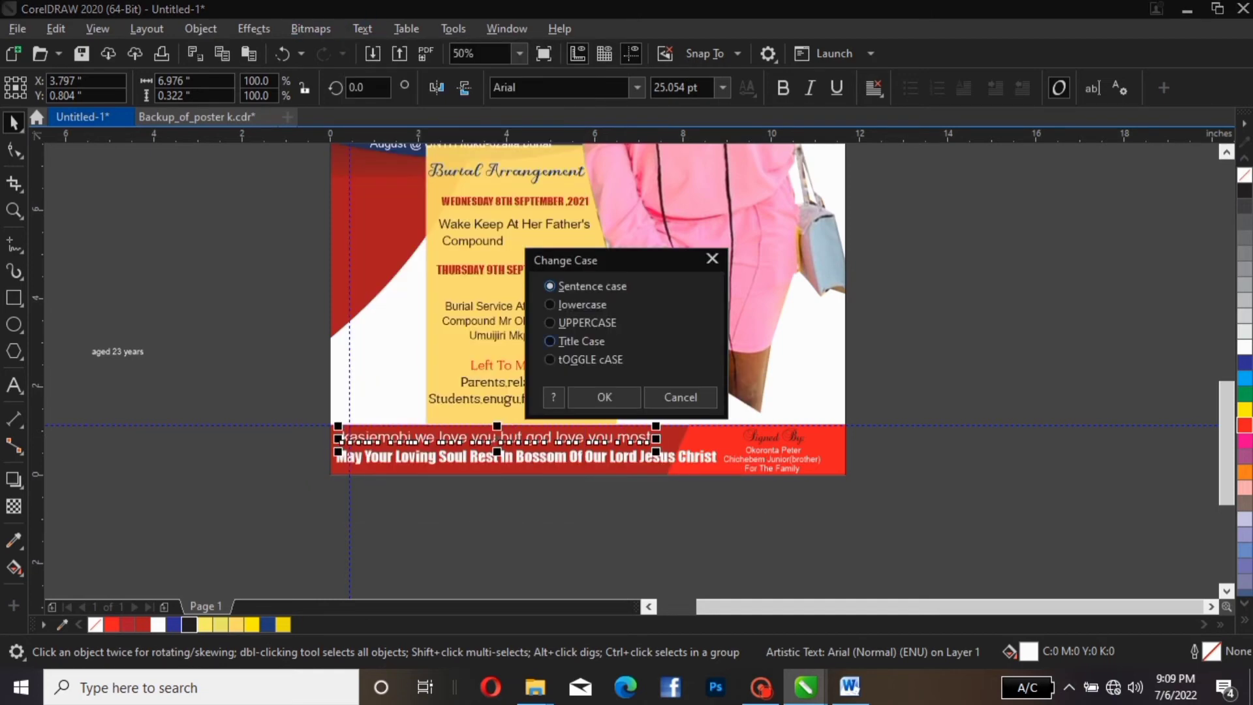
{"action": "left_click", "coordinate": [561, 340]}
{"action": "left_click", "coordinate": [604, 397]}
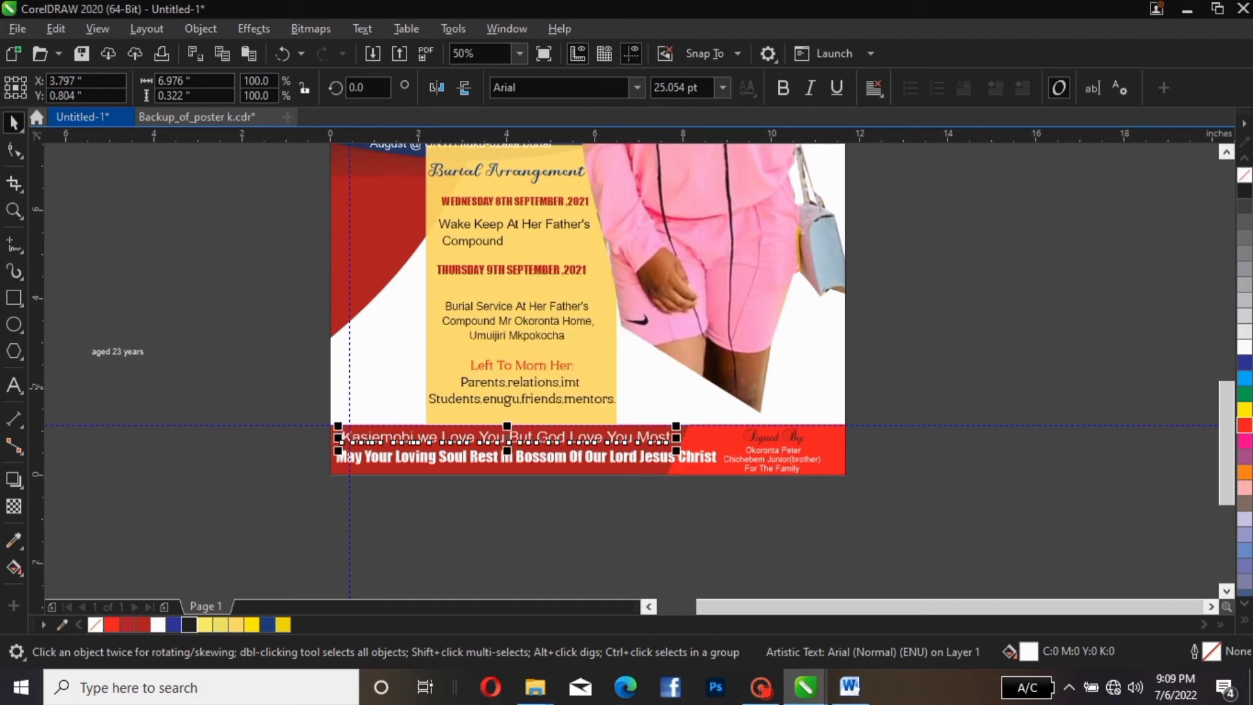
{"action": "left_click", "coordinate": [638, 88]}
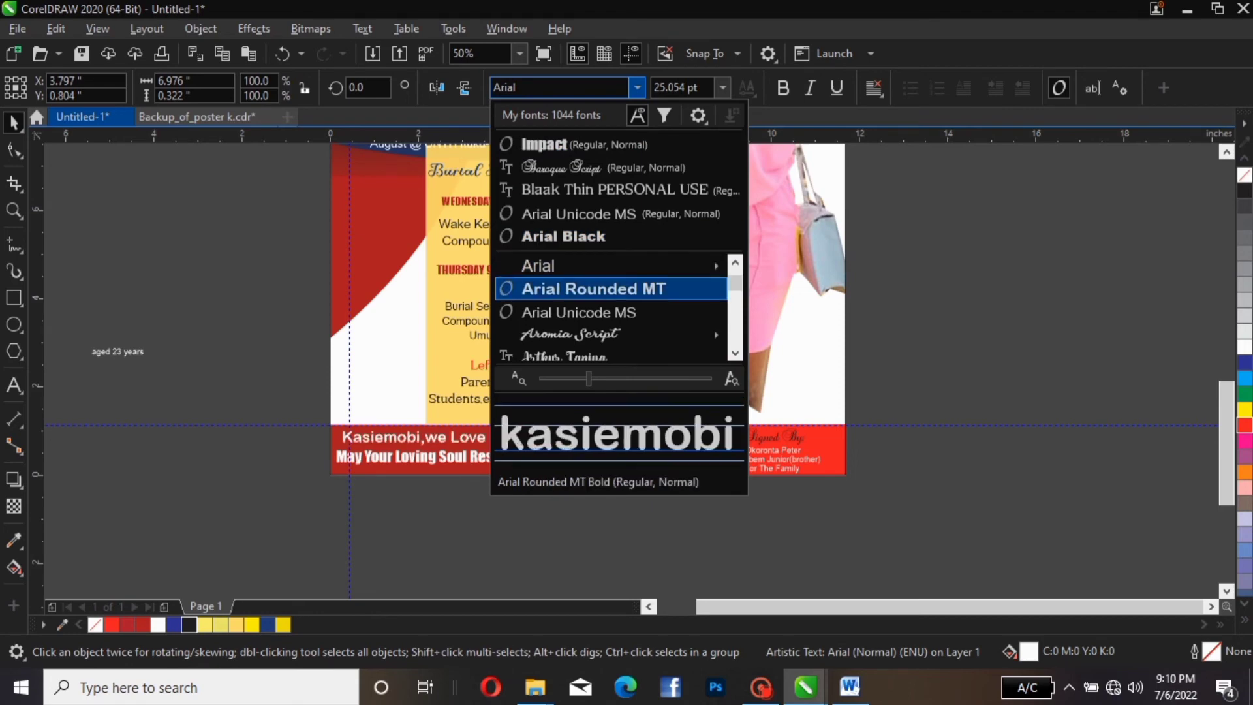
{"action": "left_click", "coordinate": [636, 261]}
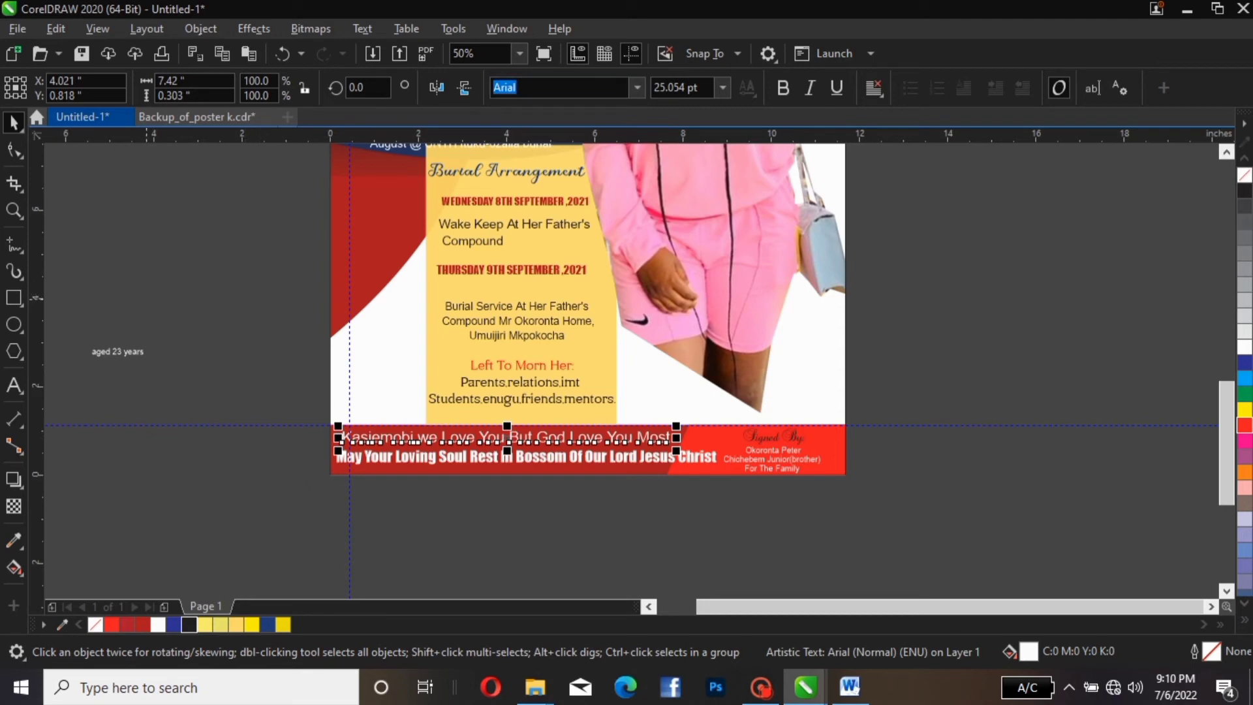
Scale the first footer line up to about 28.6 pt to match the prayer line's width
{"action": "left_click", "coordinate": [284, 242]}
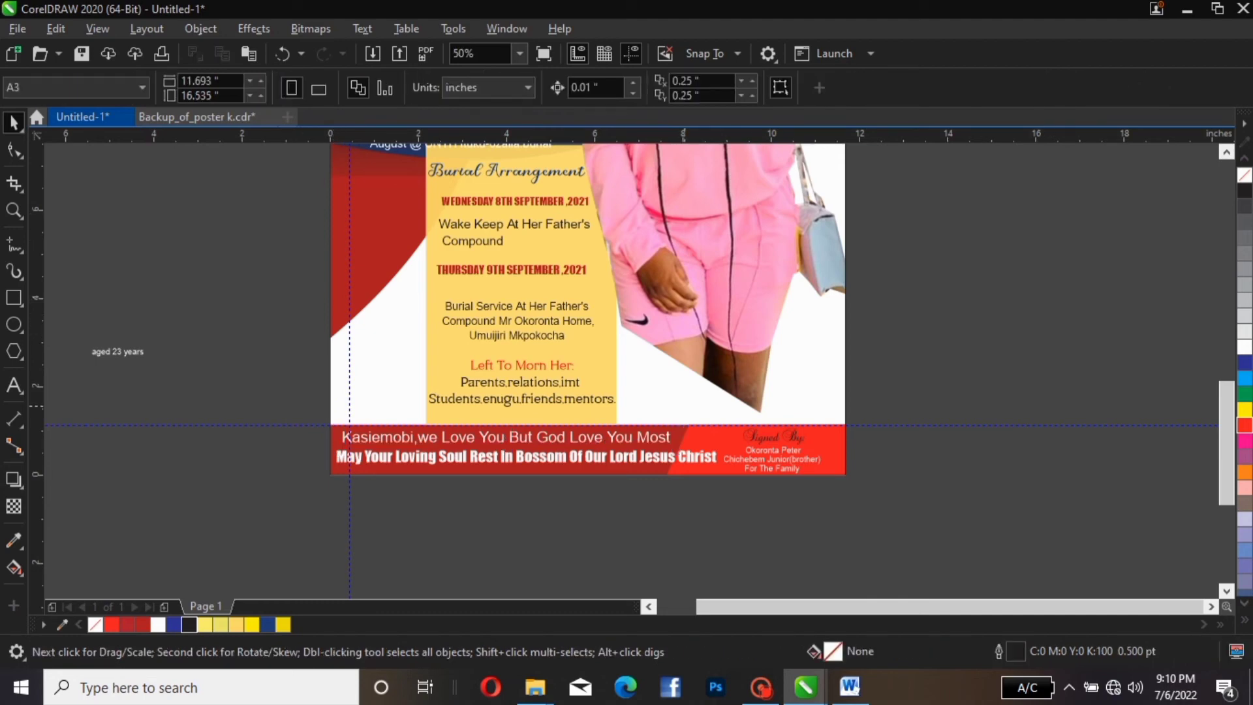
{"action": "left_click", "coordinate": [667, 438]}
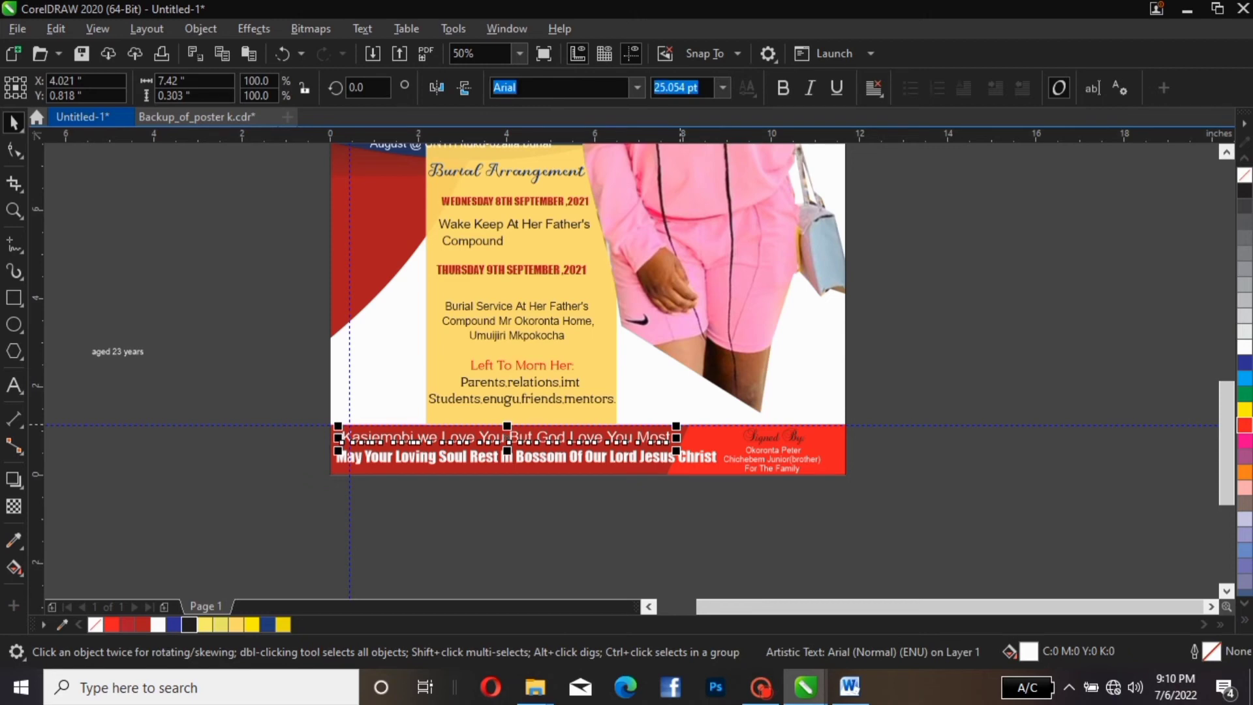
{"action": "left_click_drag", "start_coordinate": [676, 426], "coordinate": [722, 424]}
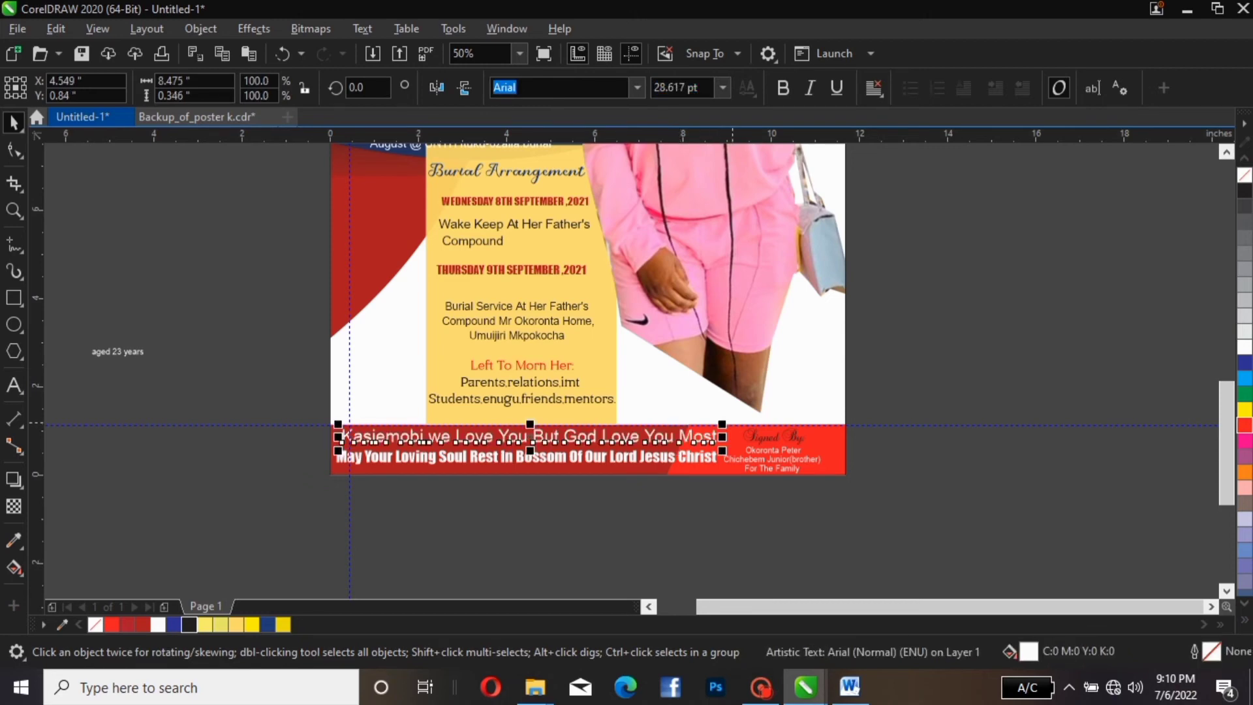
{"action": "left_click", "coordinate": [319, 439]}
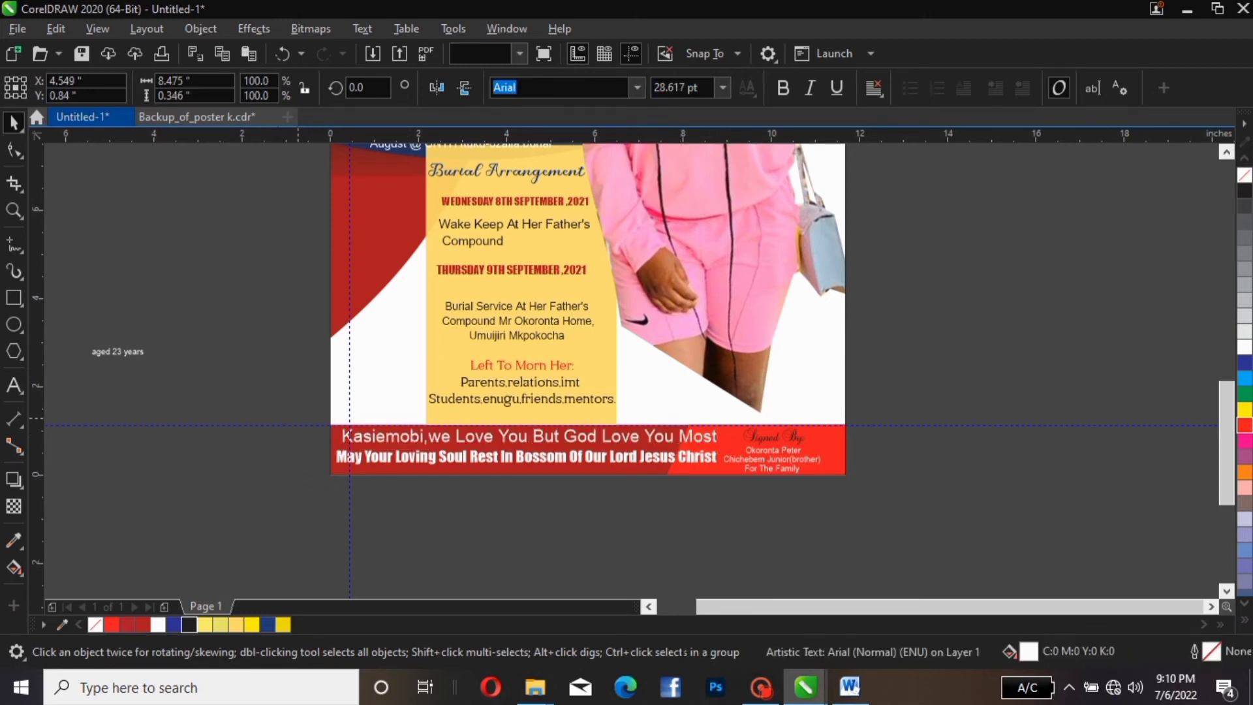
{"action": "left_click", "coordinate": [367, 436]}
{"action": "left_click", "coordinate": [861, 449]}
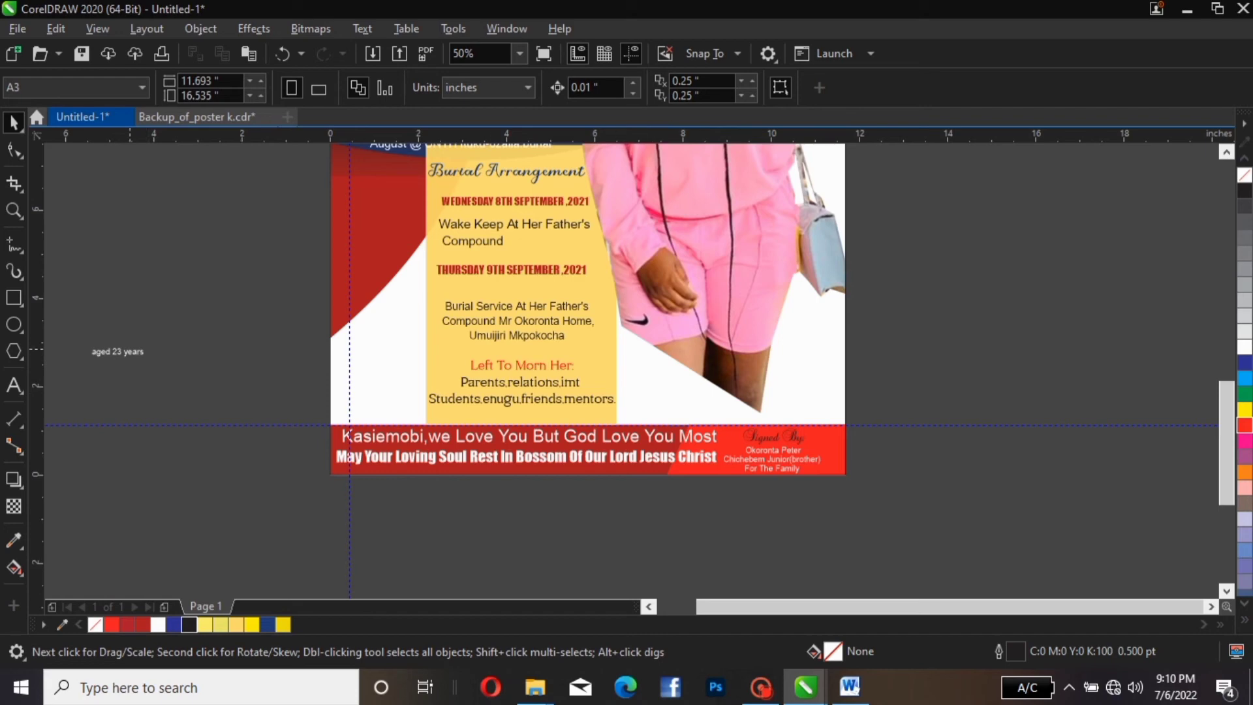
Zoom out and scale the off-page 'aged 23 years' text about fourfold, to roughly 54 pt
{"action": "scroll", "coordinate": [457, 334], "scroll_direction": "down", "scroll_amount": 1}
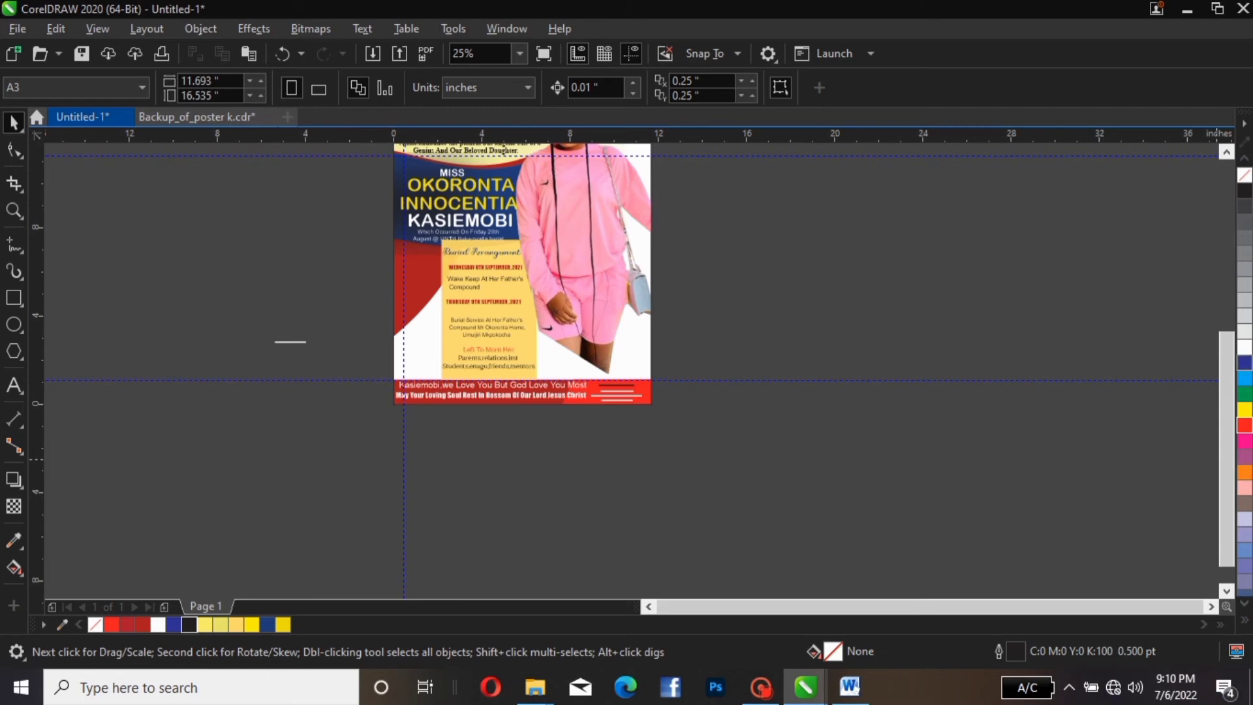
{"action": "left_click_drag", "start_coordinate": [1227, 459], "coordinate": [1227, 382]}
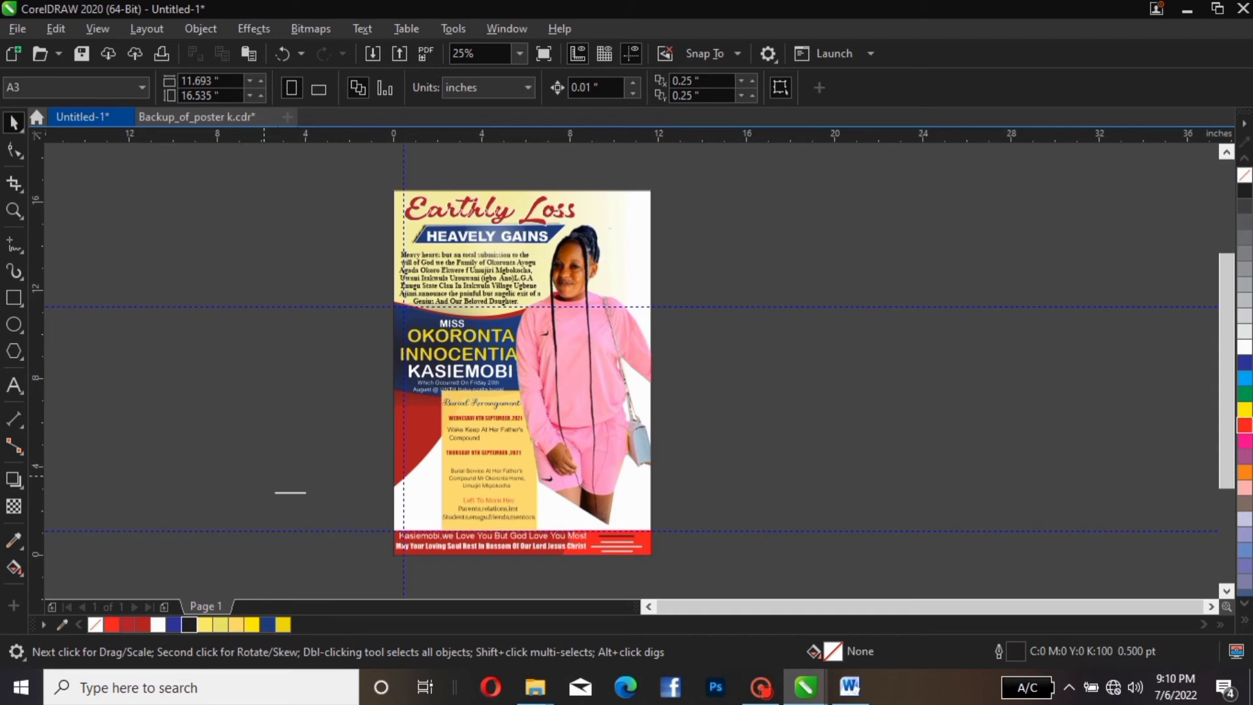
{"action": "left_click_drag", "start_coordinate": [264, 476], "coordinate": [352, 535]}
{"action": "left_click_drag", "start_coordinate": [303, 495], "coordinate": [299, 490]}
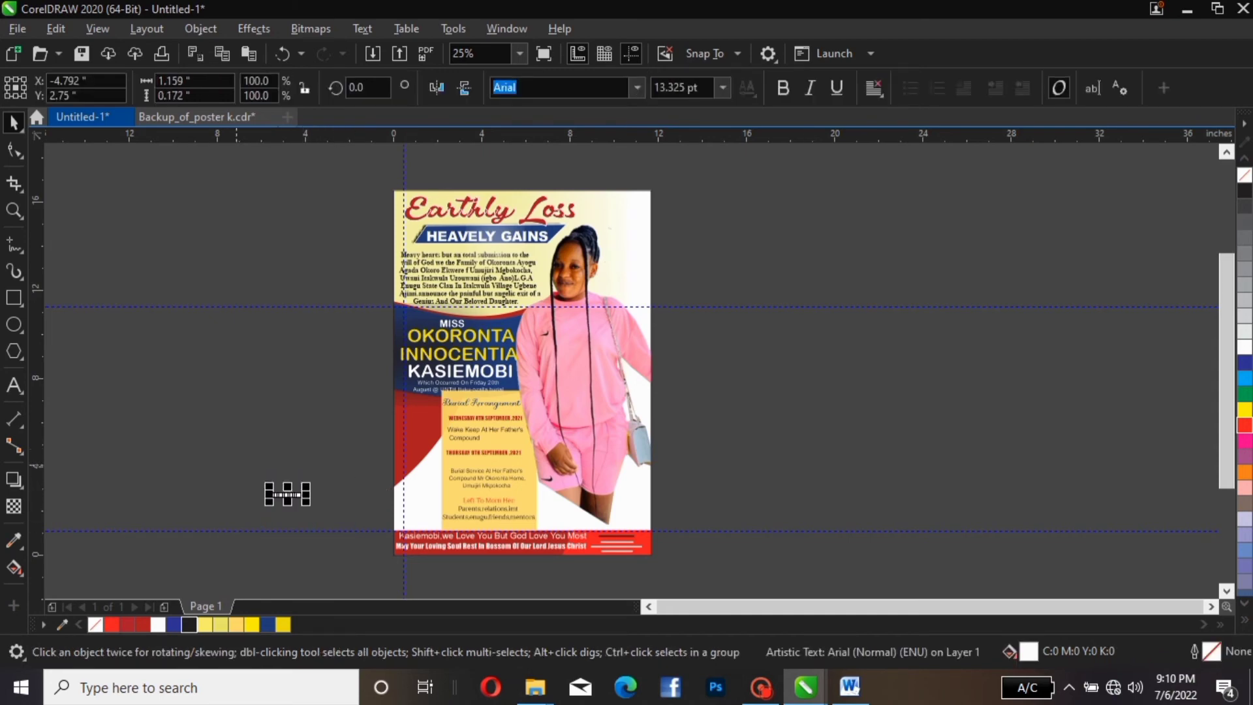
{"action": "left_click_drag", "start_coordinate": [303, 494], "coordinate": [383, 479]}
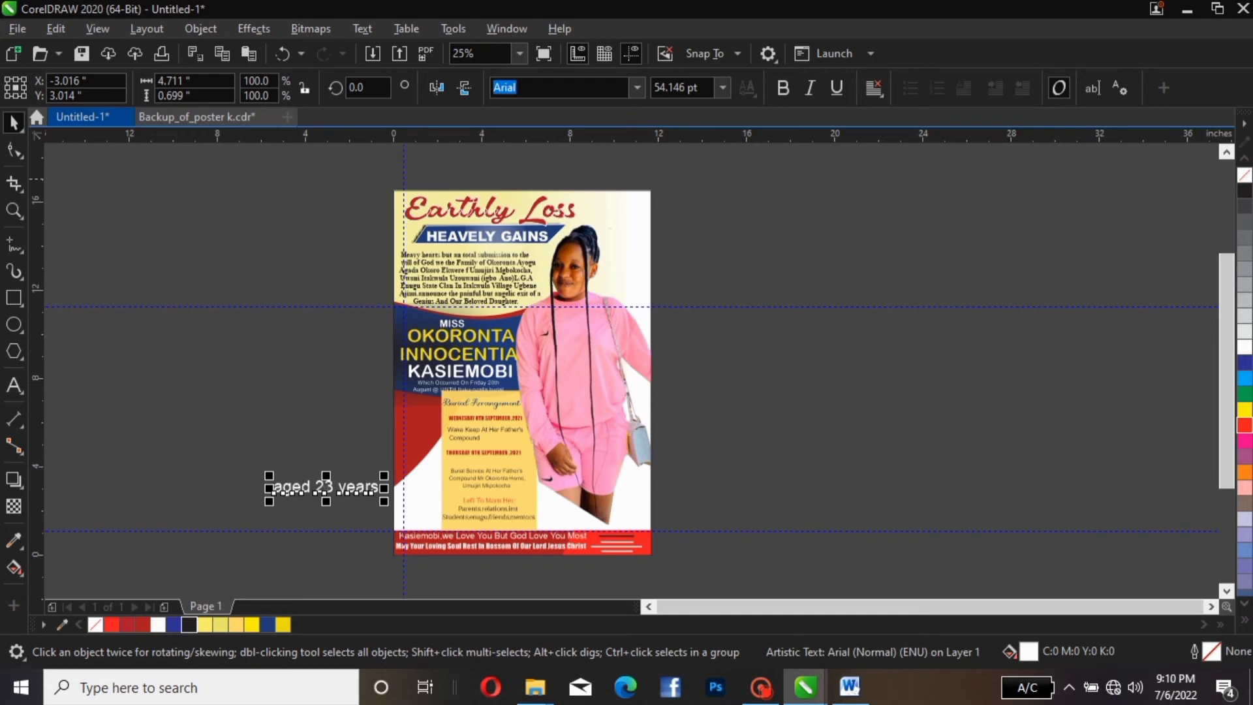
{"action": "left_click", "coordinate": [554, 349]}
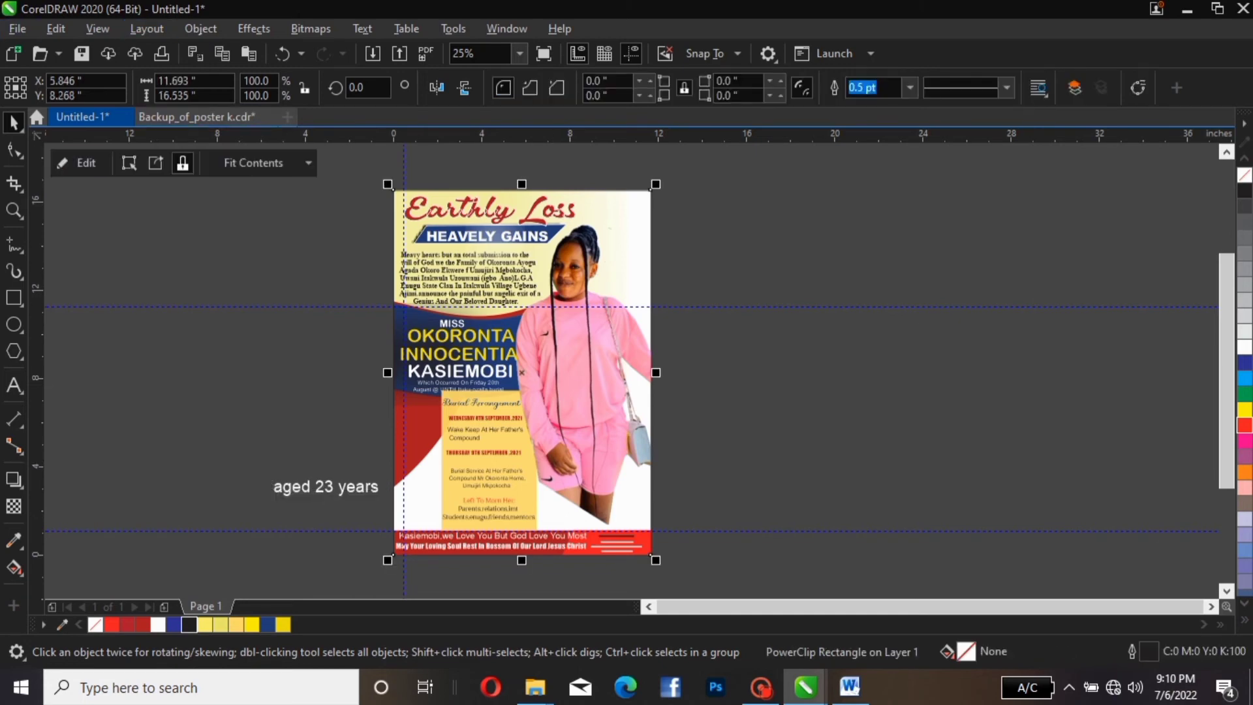
Inside the PowerClip, stretch the yellow burial-arrangement panel's left edge further left
{"action": "left_click", "coordinate": [80, 163]}
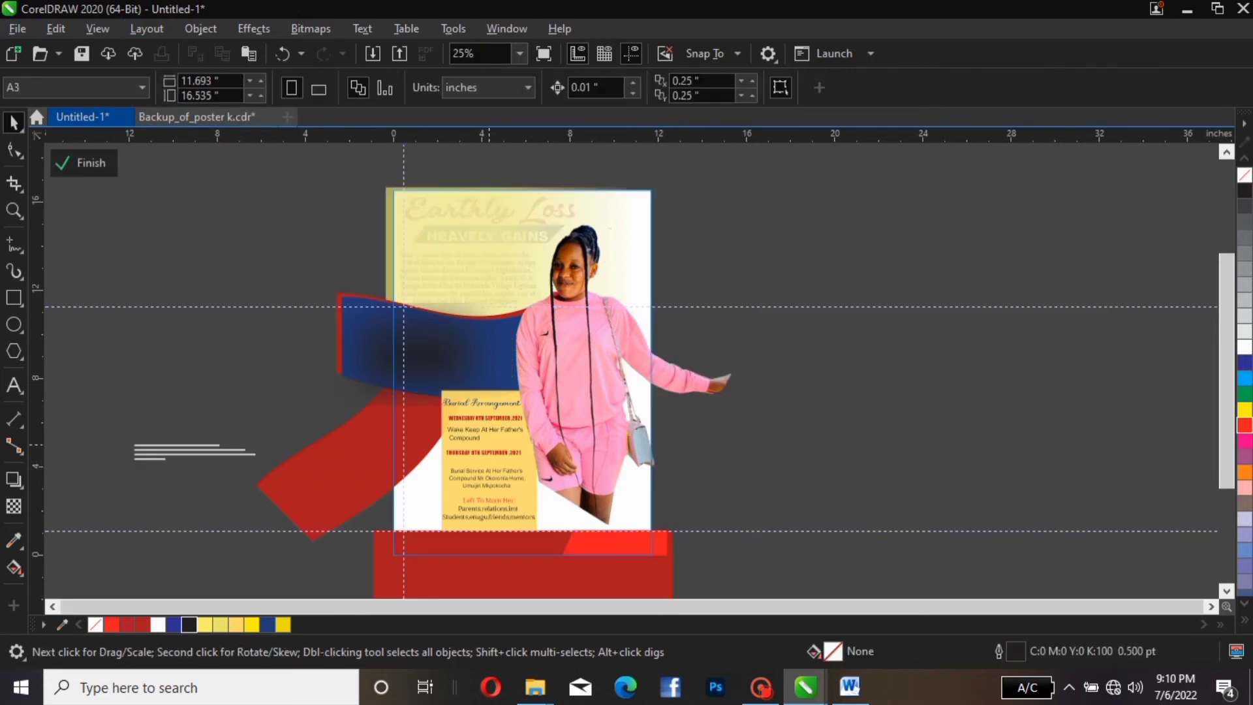
{"action": "left_click", "coordinate": [463, 430]}
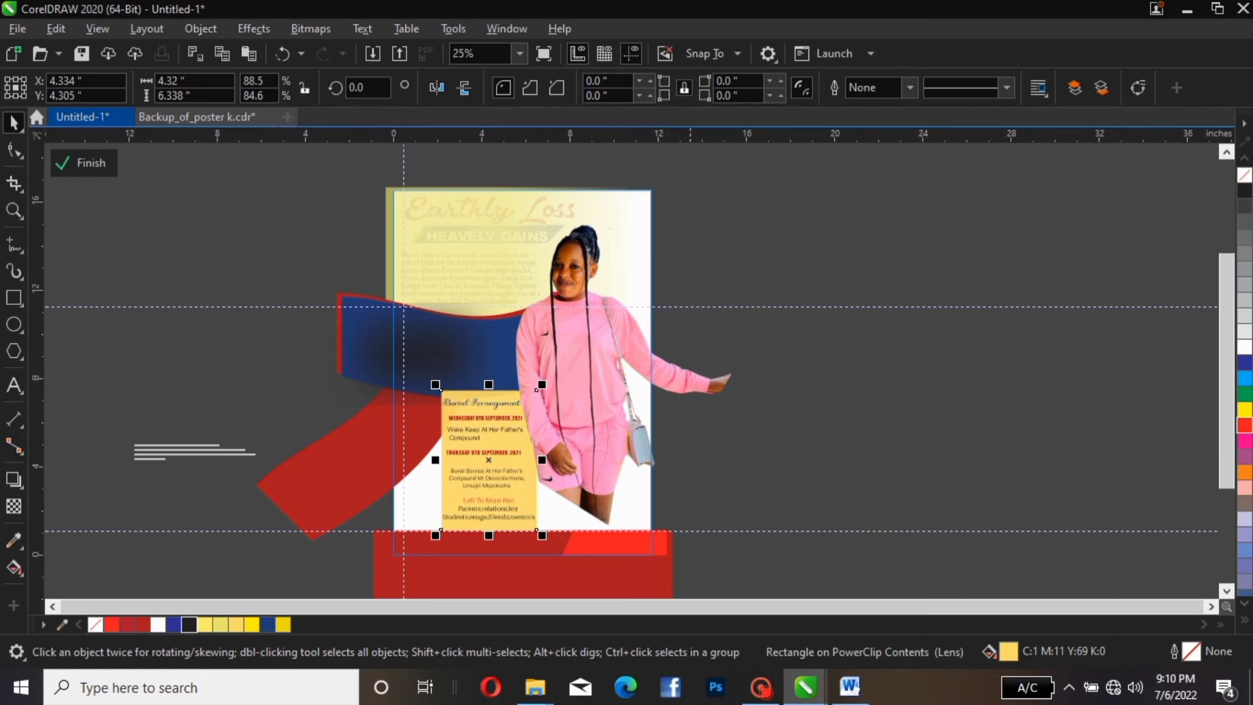
{"action": "left_click", "coordinate": [535, 501]}
{"action": "left_click", "coordinate": [744, 484]}
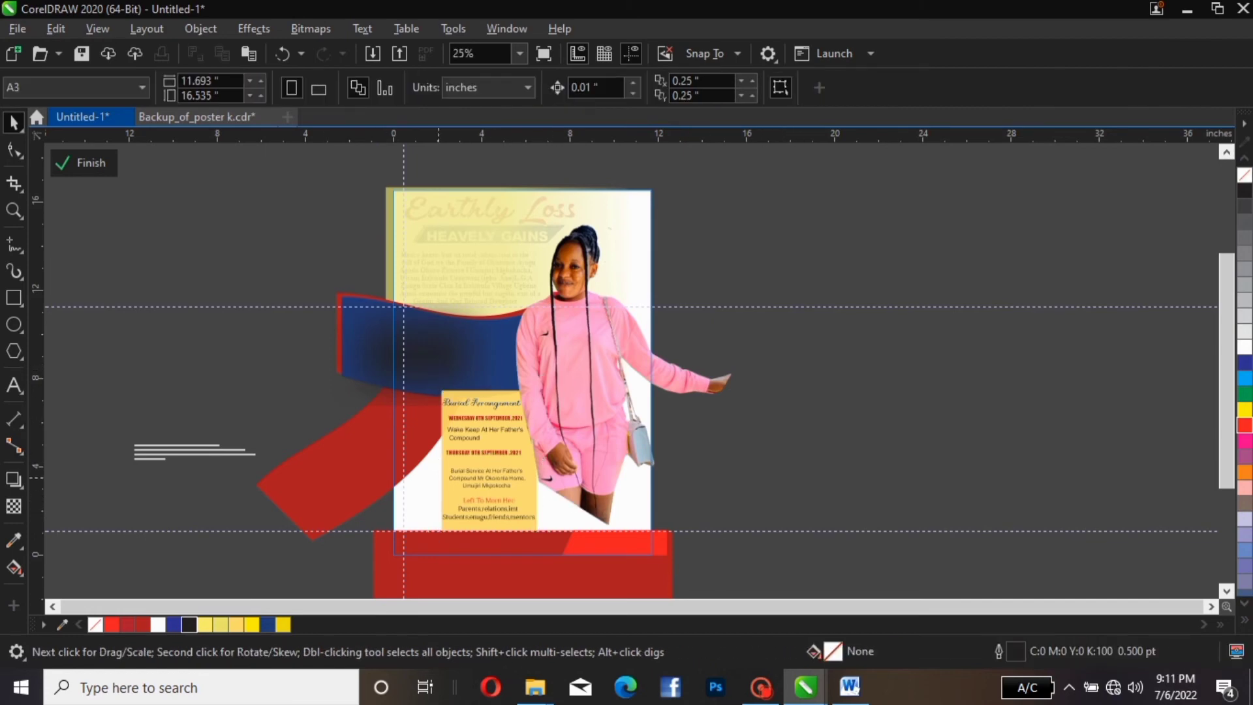
{"action": "left_click", "coordinate": [439, 486]}
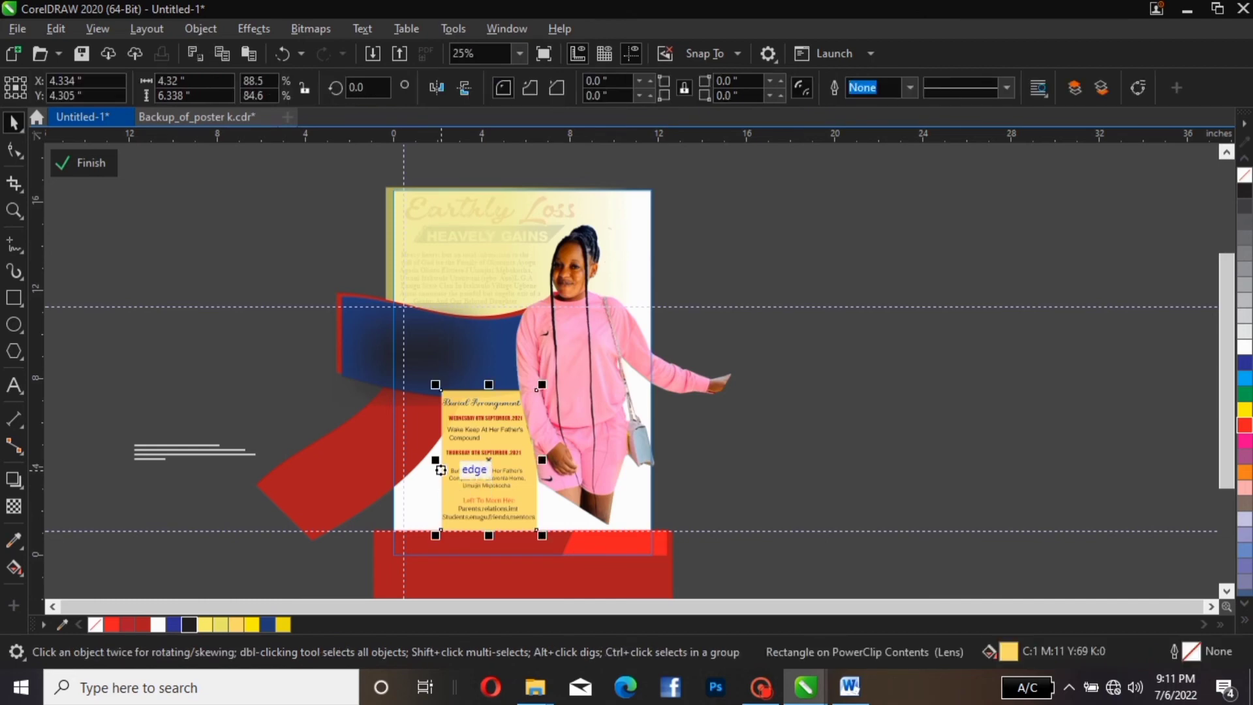
{"action": "left_click_drag", "start_coordinate": [436, 461], "coordinate": [421, 468]}
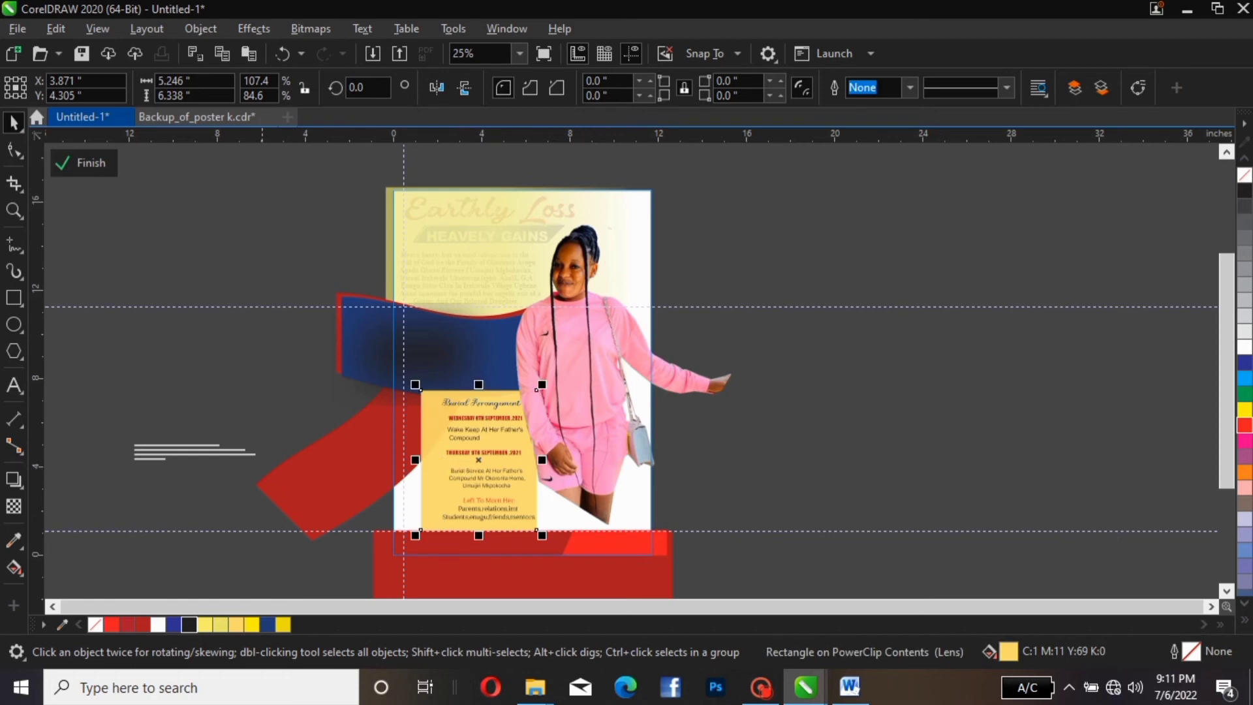
{"action": "left_click", "coordinate": [84, 163]}
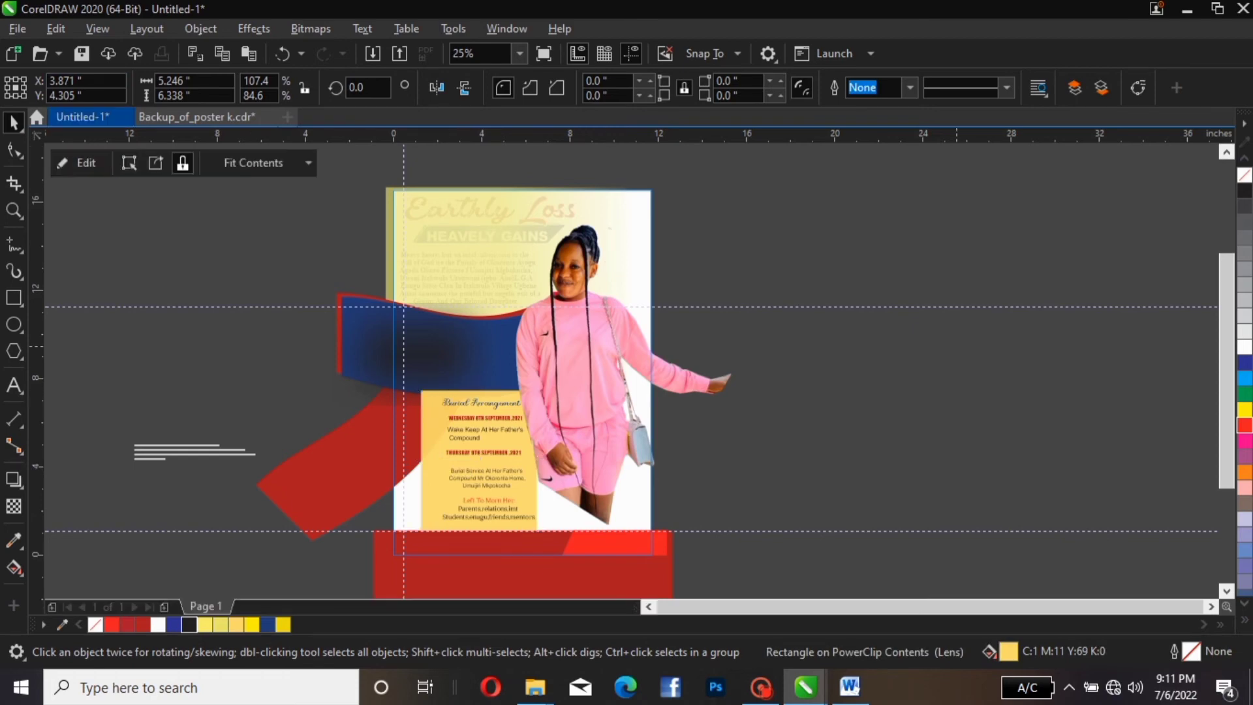
{"action": "left_click", "coordinate": [933, 400]}
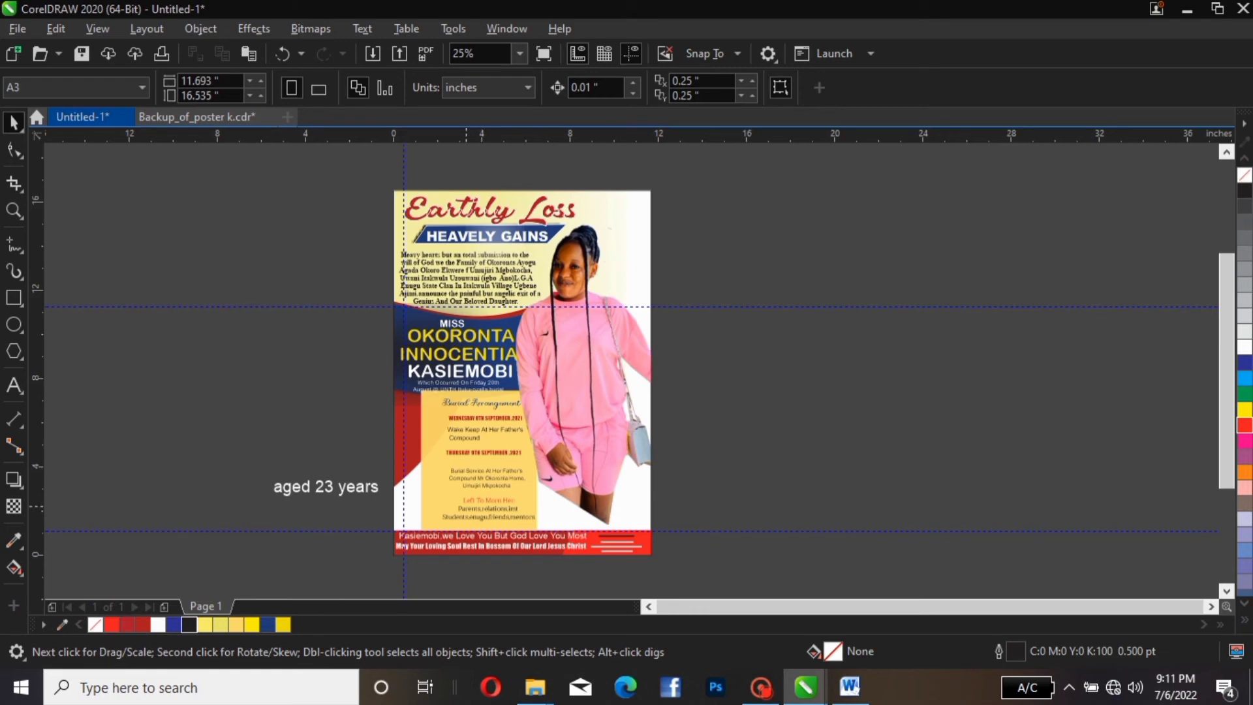
Give the yellow panel a uniform transparency of 28
{"action": "left_click", "coordinate": [466, 506]}
{"action": "left_click", "coordinate": [80, 162]}
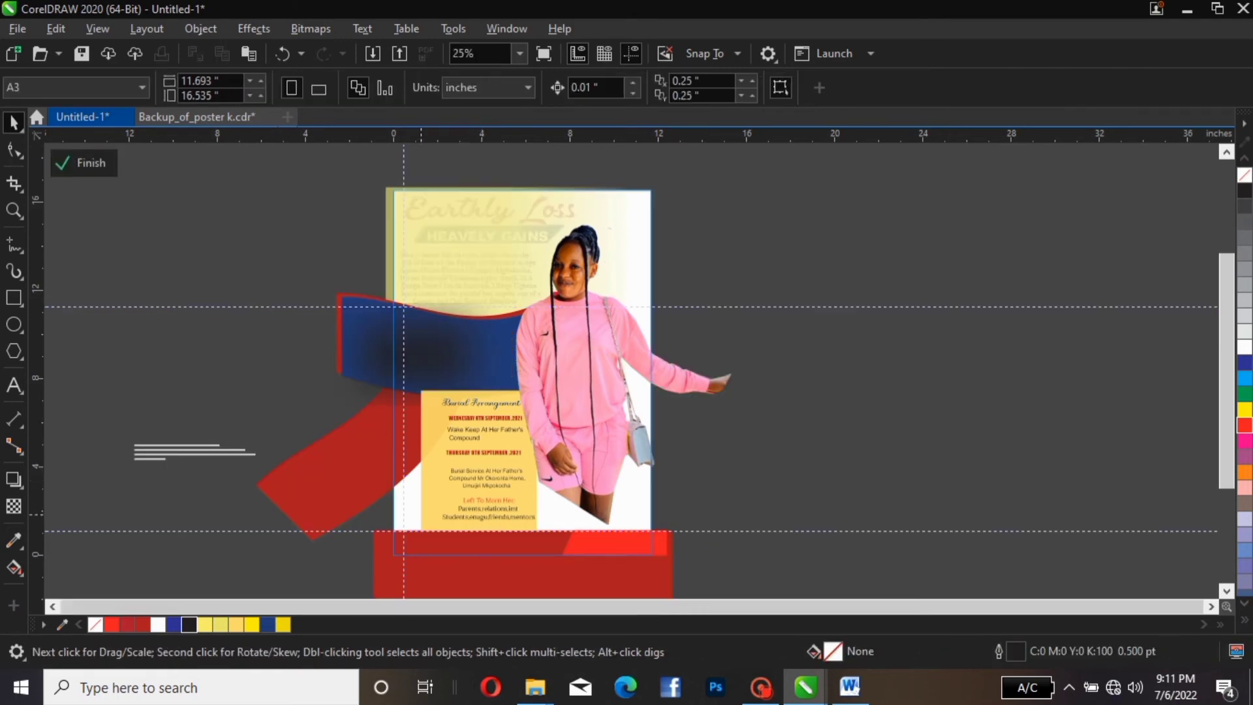
{"action": "left_click", "coordinate": [426, 509]}
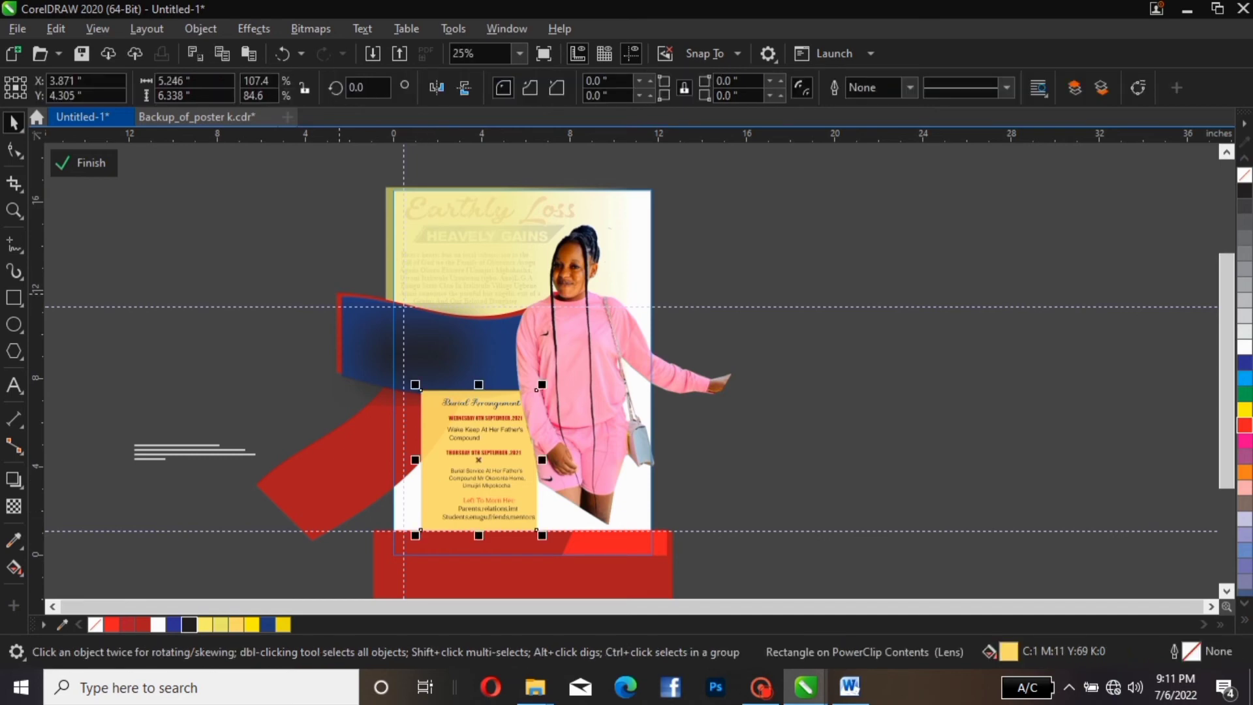
{"action": "left_click", "coordinate": [14, 506]}
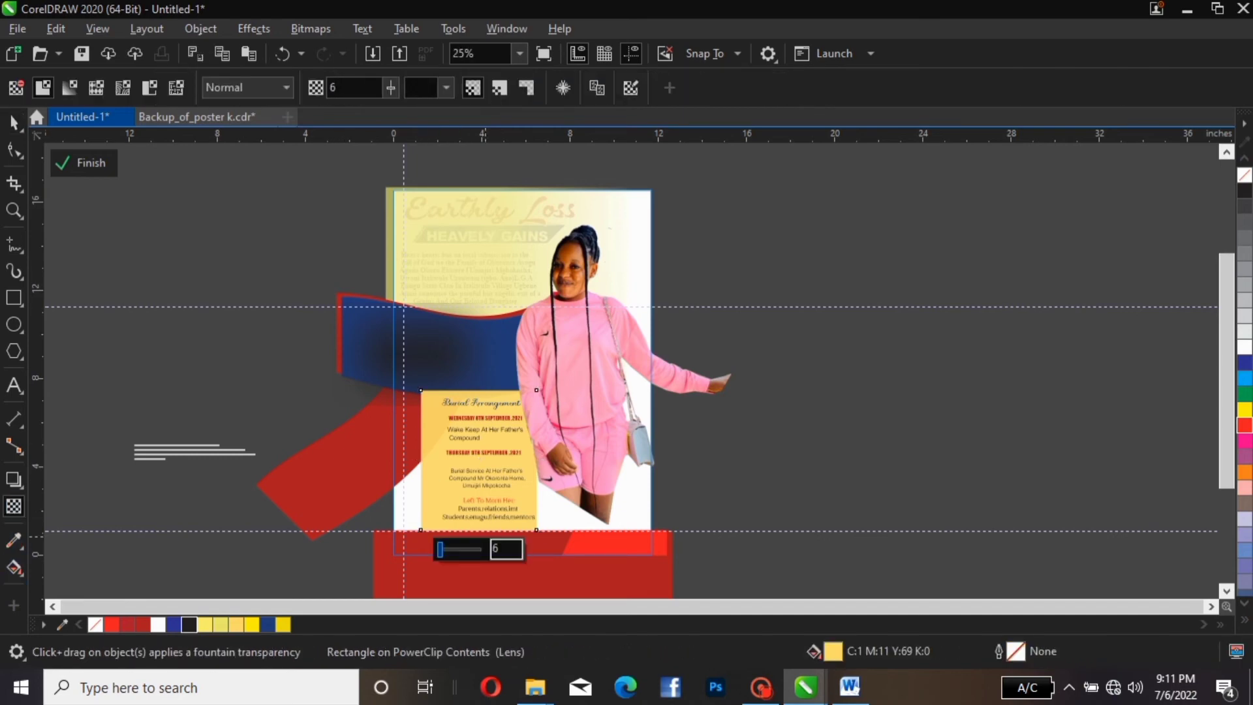
{"action": "left_click_drag", "start_coordinate": [440, 549], "coordinate": [450, 549]}
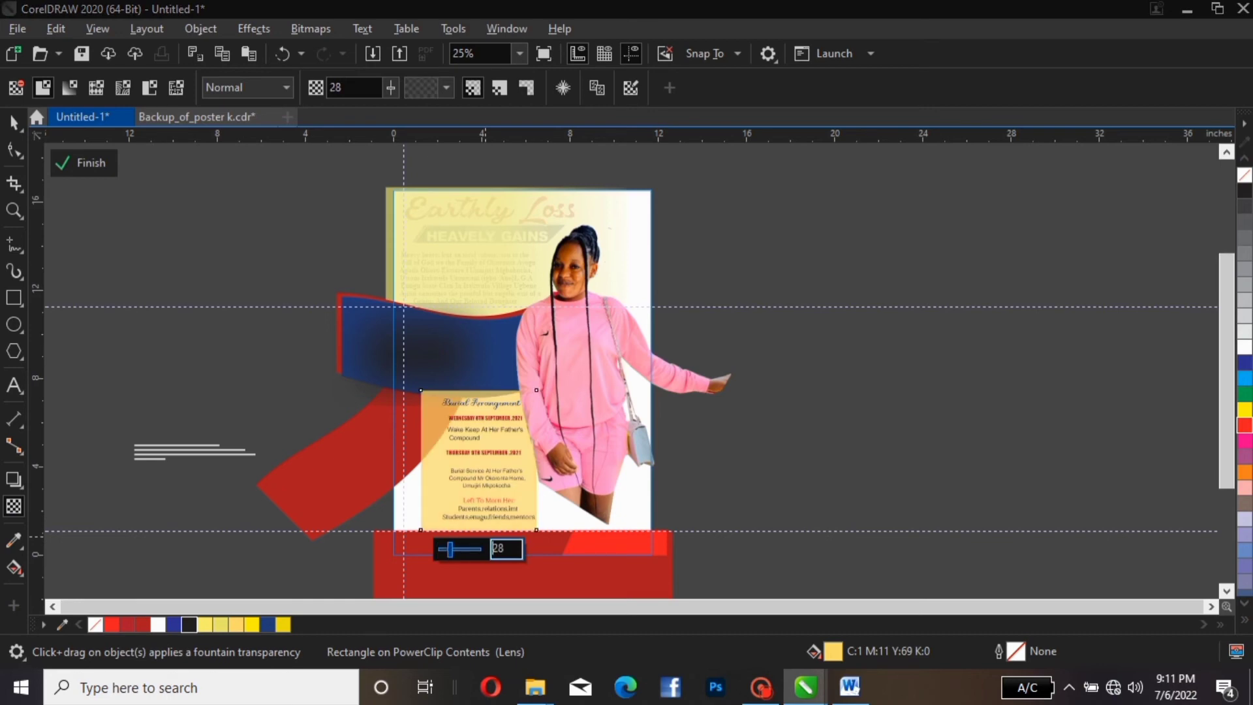
{"action": "left_click", "coordinate": [97, 162]}
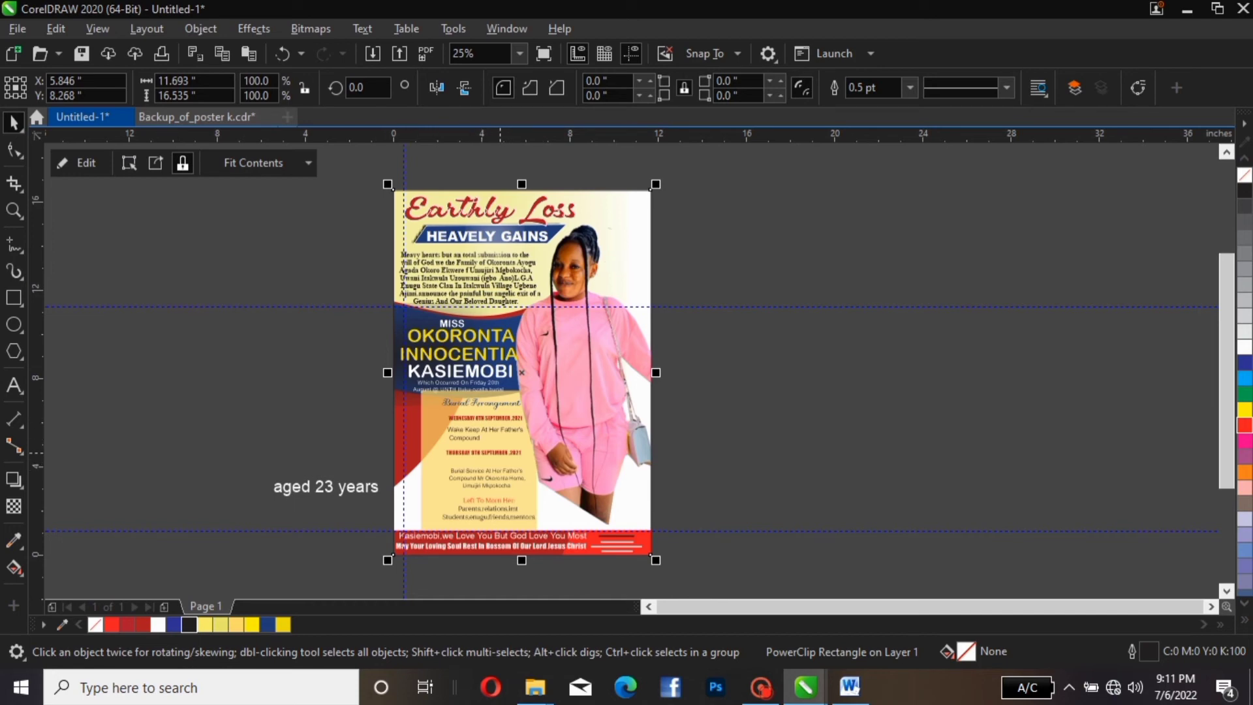
Apply a fountain transparency to the red swoosh inside the PowerClip, adjusting its fade direction
{"action": "left_click", "coordinate": [506, 451]}
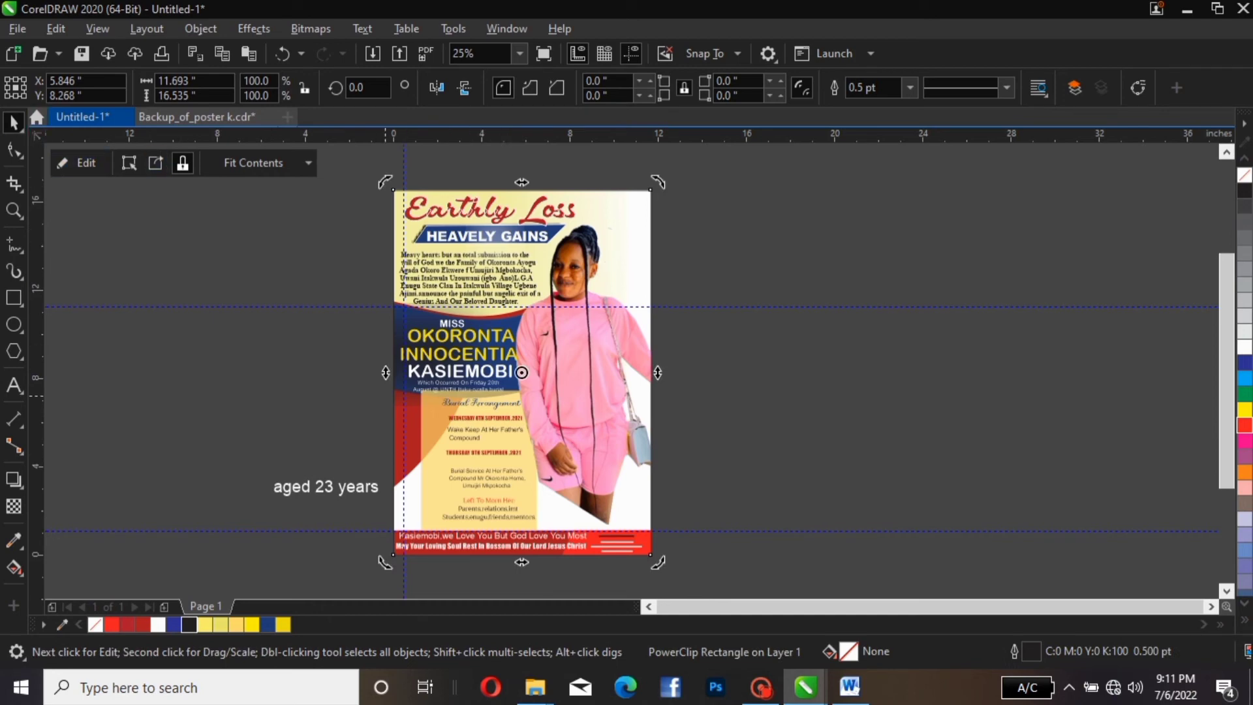
{"action": "left_click", "coordinate": [498, 471]}
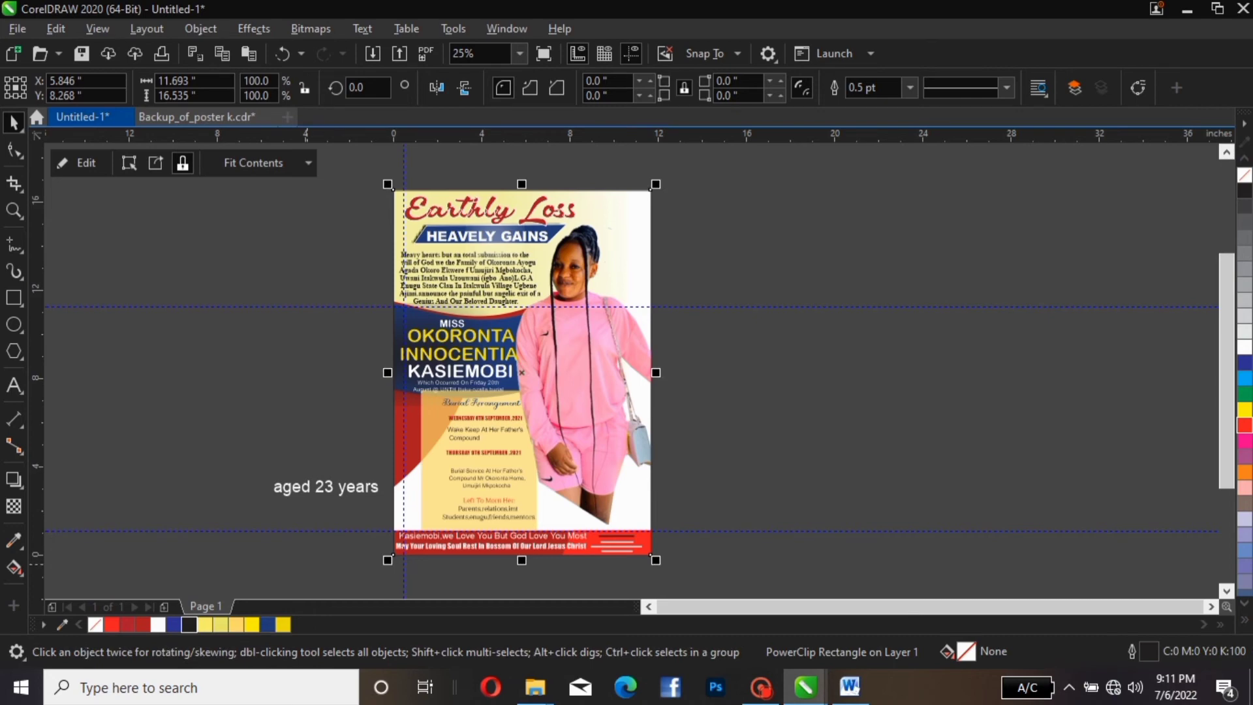
{"action": "left_click", "coordinate": [78, 162]}
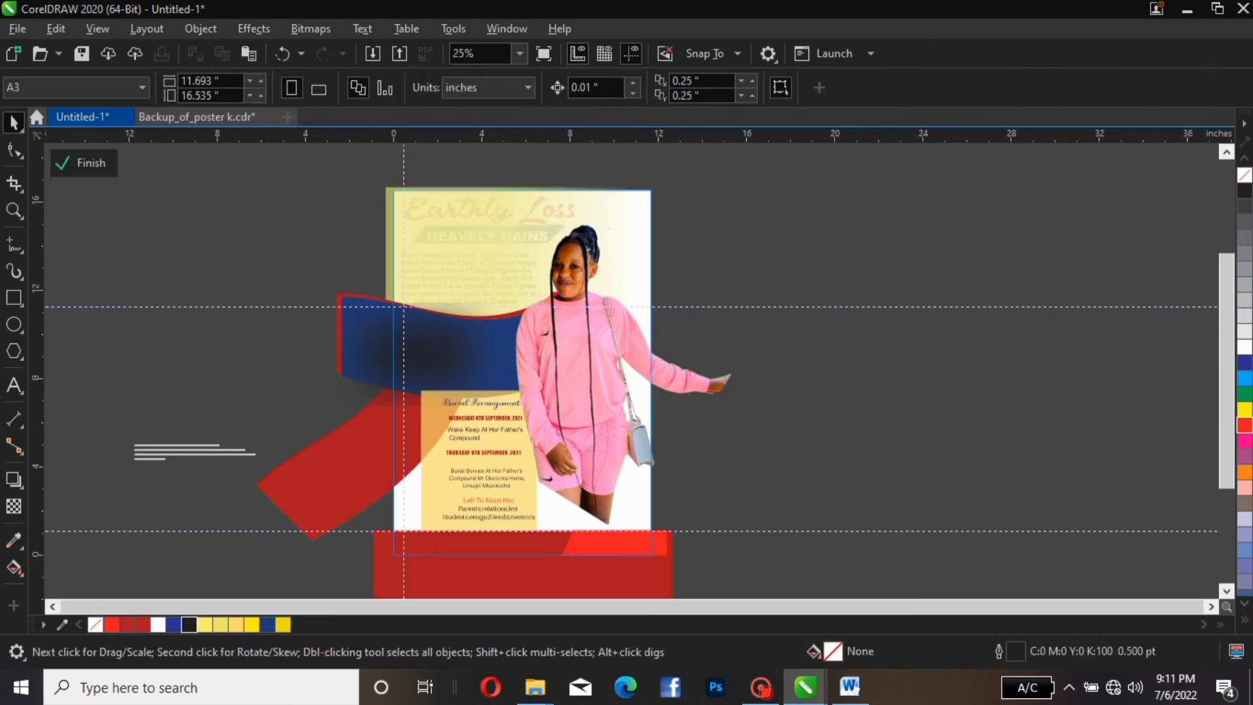
{"action": "left_click", "coordinate": [14, 506]}
{"action": "left_click", "coordinate": [364, 466]}
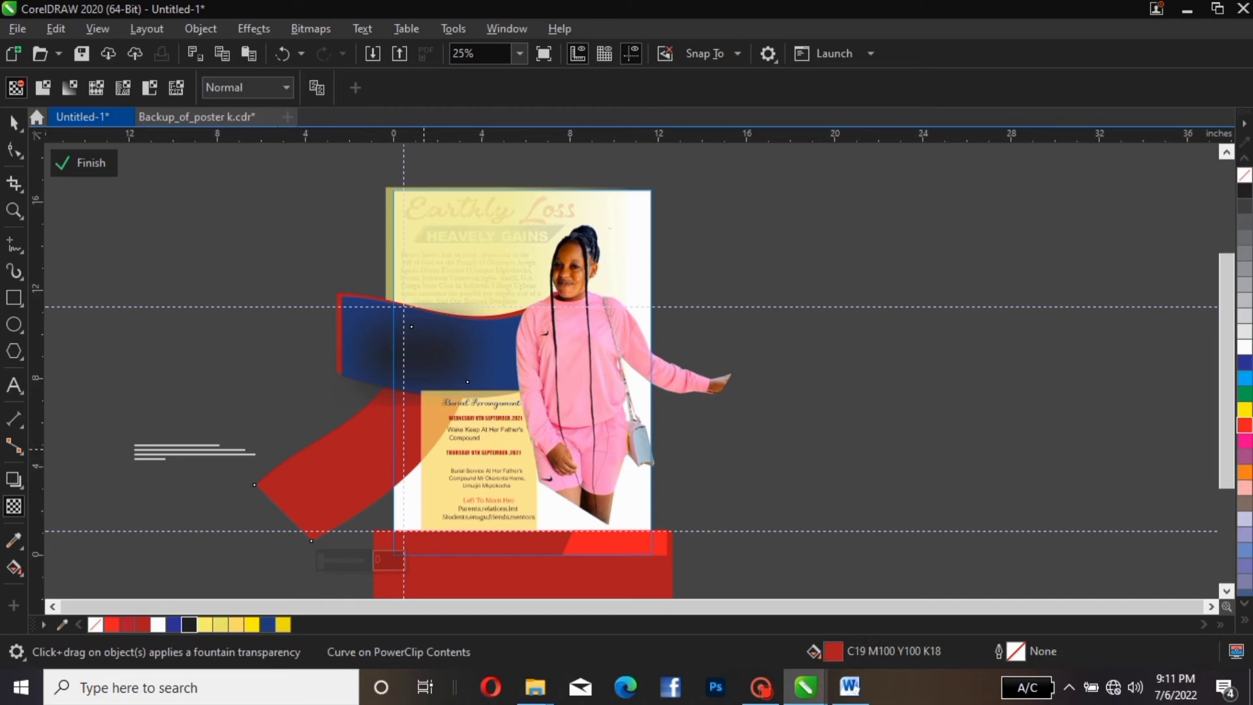
{"action": "left_click_drag", "start_coordinate": [404, 421], "coordinate": [464, 432]}
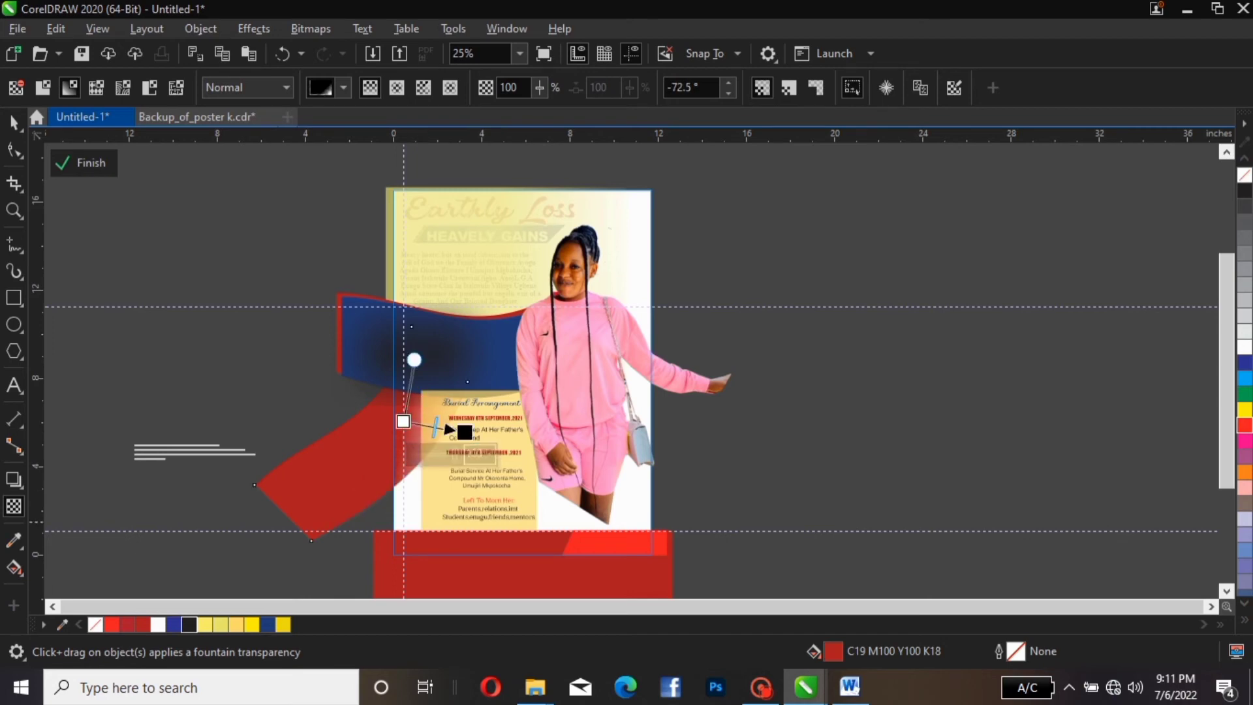
{"action": "left_click_drag", "start_coordinate": [464, 432], "coordinate": [459, 432]}
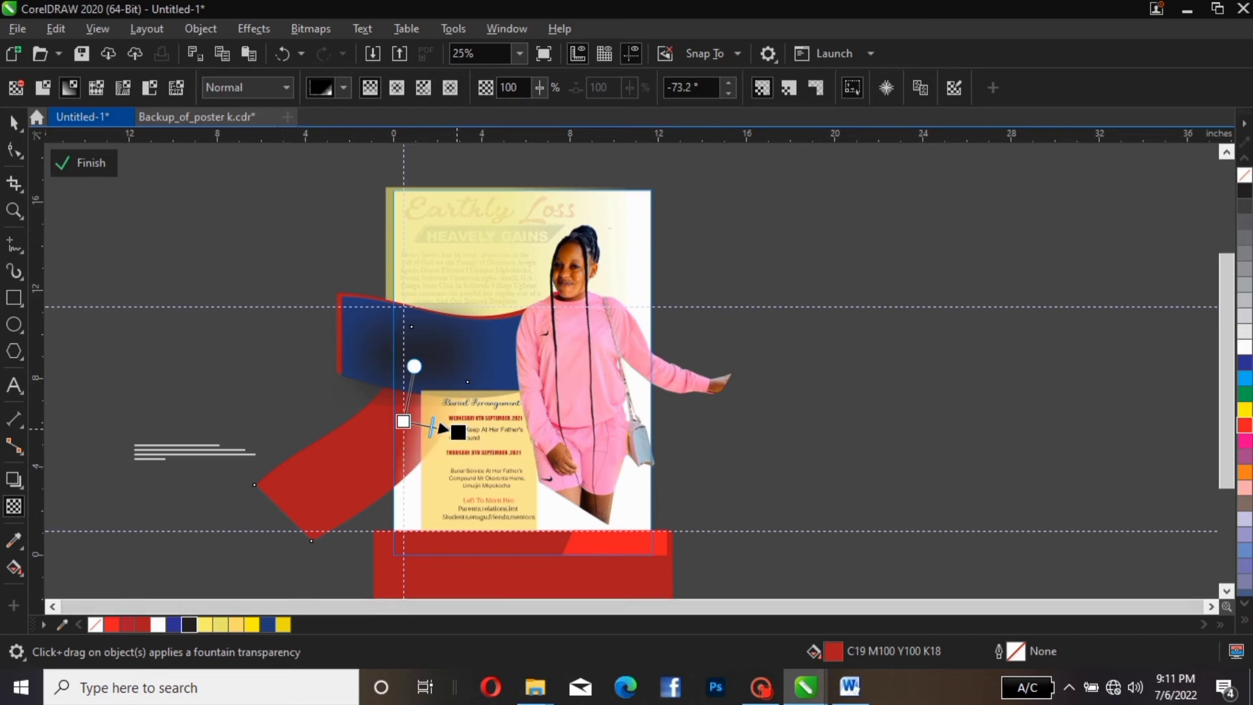
{"action": "left_click_drag", "start_coordinate": [458, 432], "coordinate": [447, 432]}
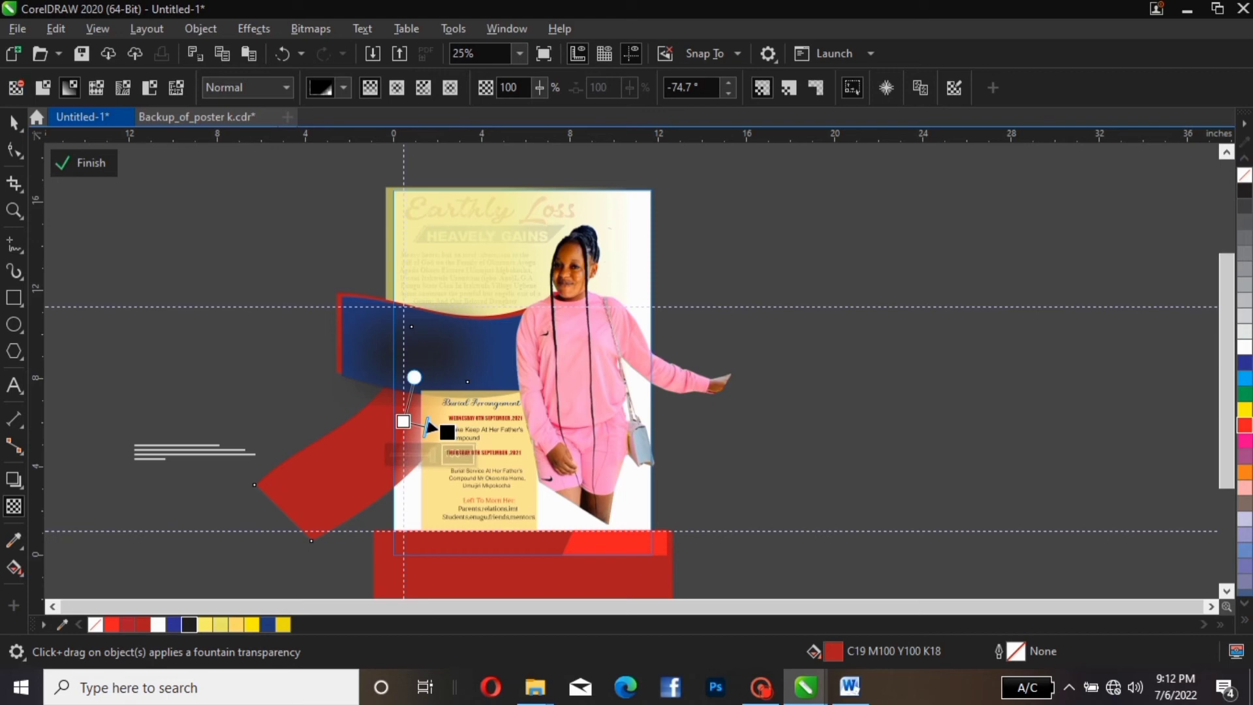
{"action": "key", "text": "space"}
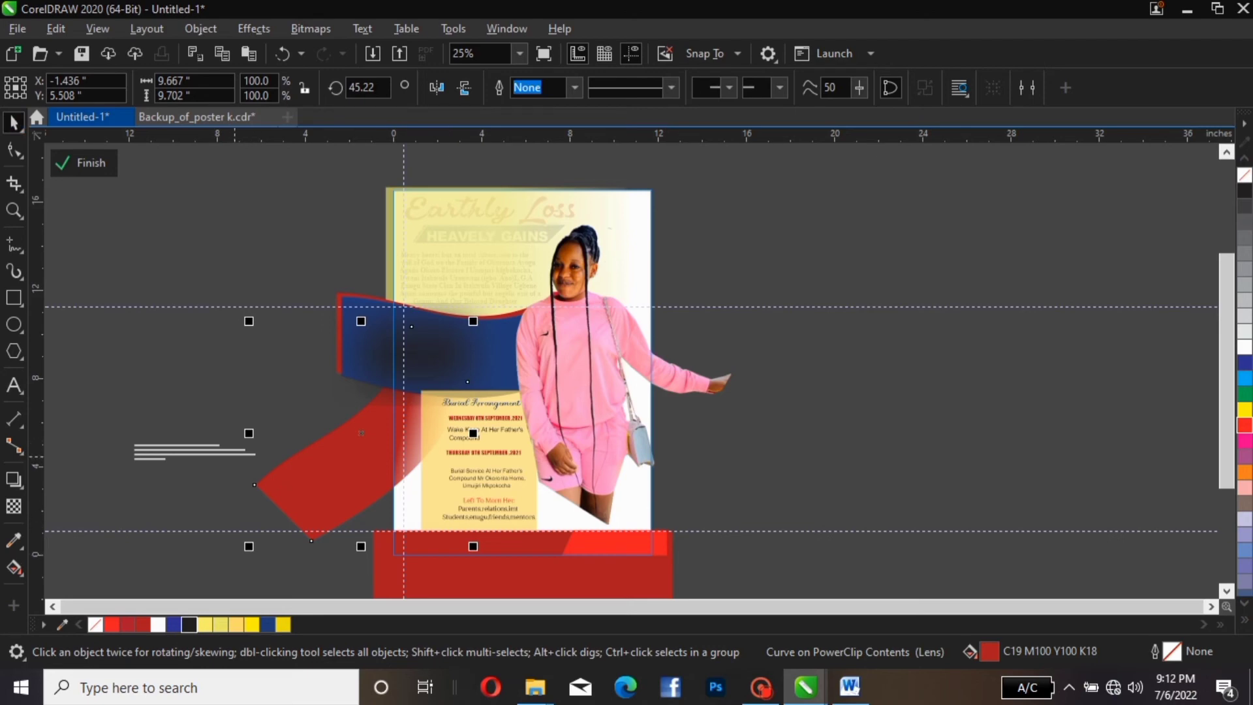
{"action": "left_click", "coordinate": [84, 163]}
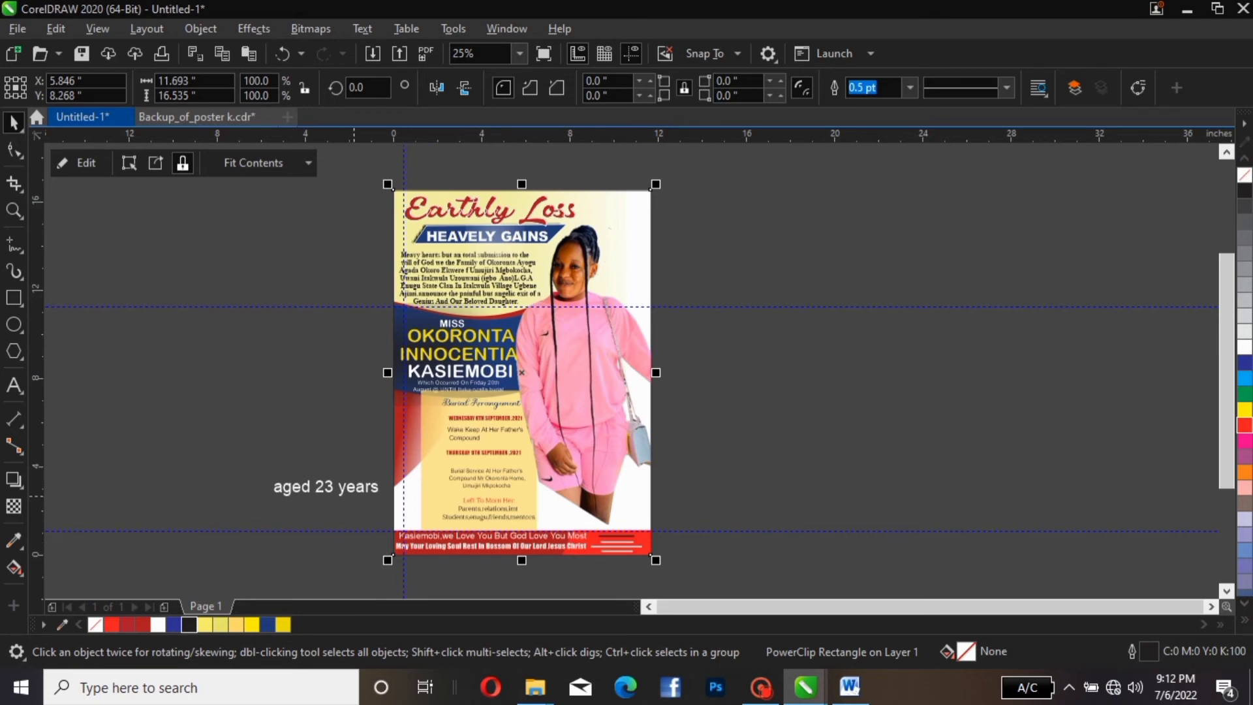
Draw a 3.292-inch circle on the pasteboard left of the poster, above 'aged 23 years'
{"action": "left_click", "coordinate": [353, 496]}
{"action": "left_click", "coordinate": [353, 494]}
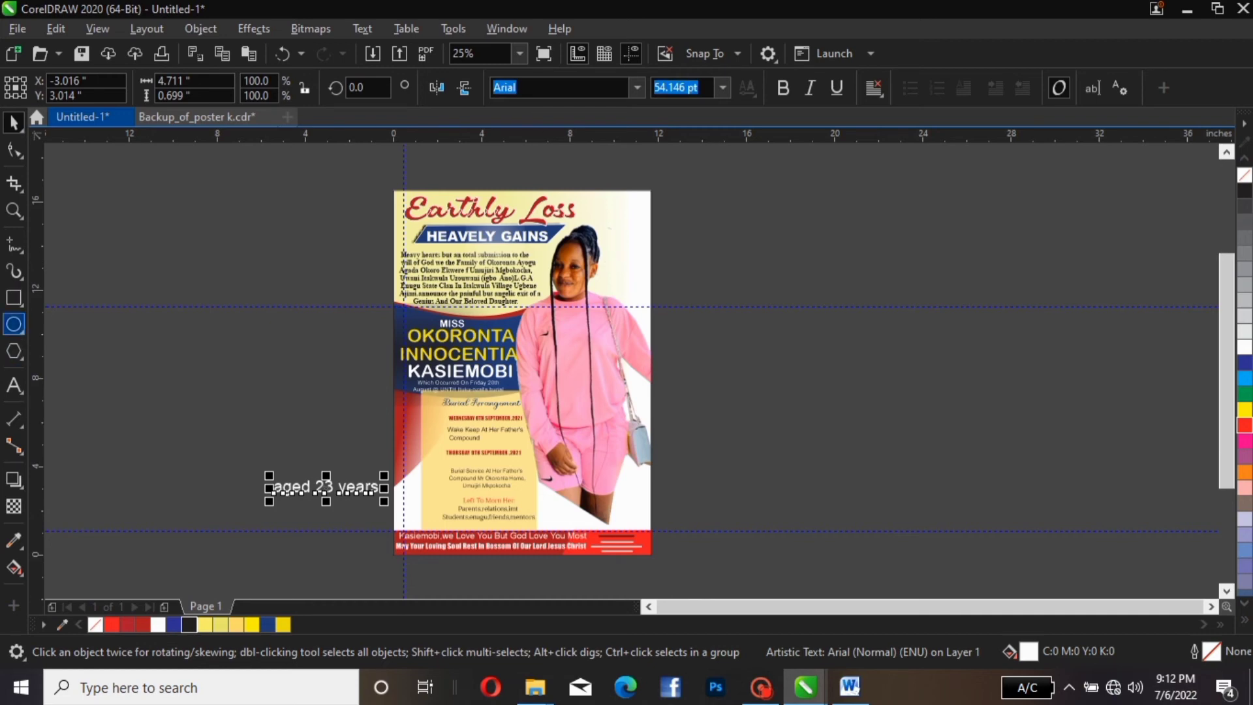
{"action": "left_click", "coordinate": [14, 325]}
{"action": "left_click_drag", "start_coordinate": [204, 339], "coordinate": [279, 414]}
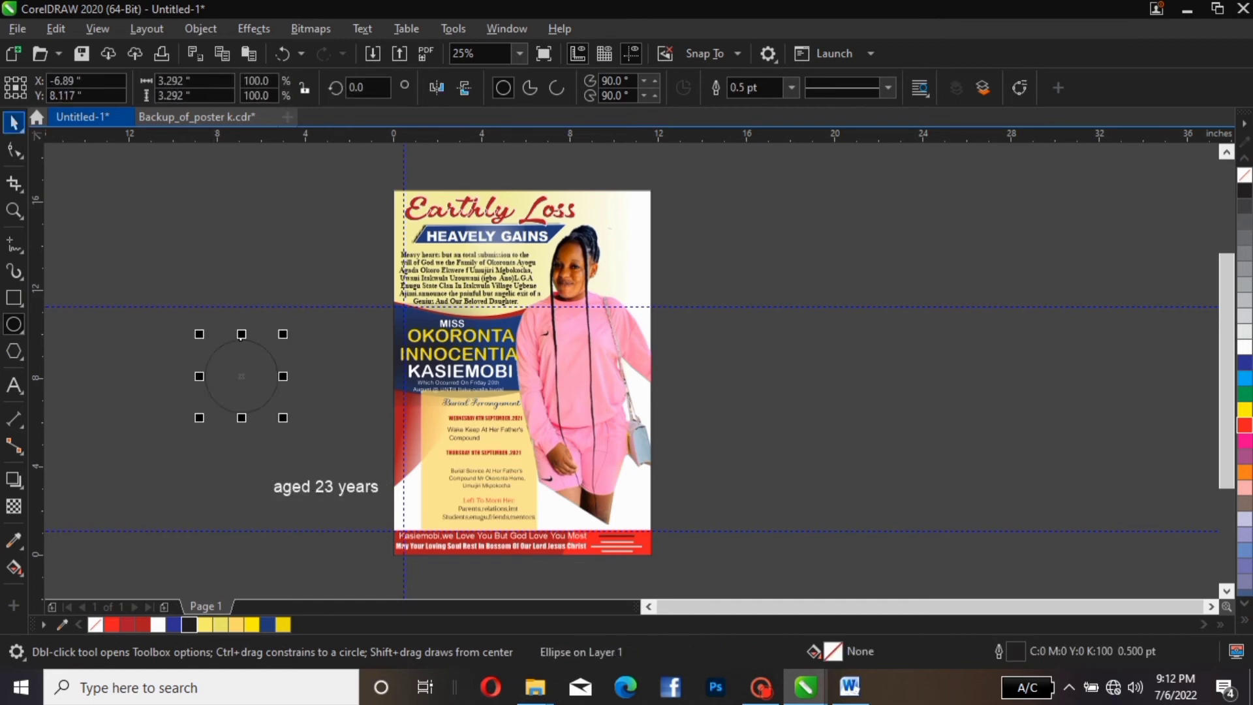
Fill the off-page circle solid bright red with no outline
{"action": "left_click", "coordinate": [13, 122]}
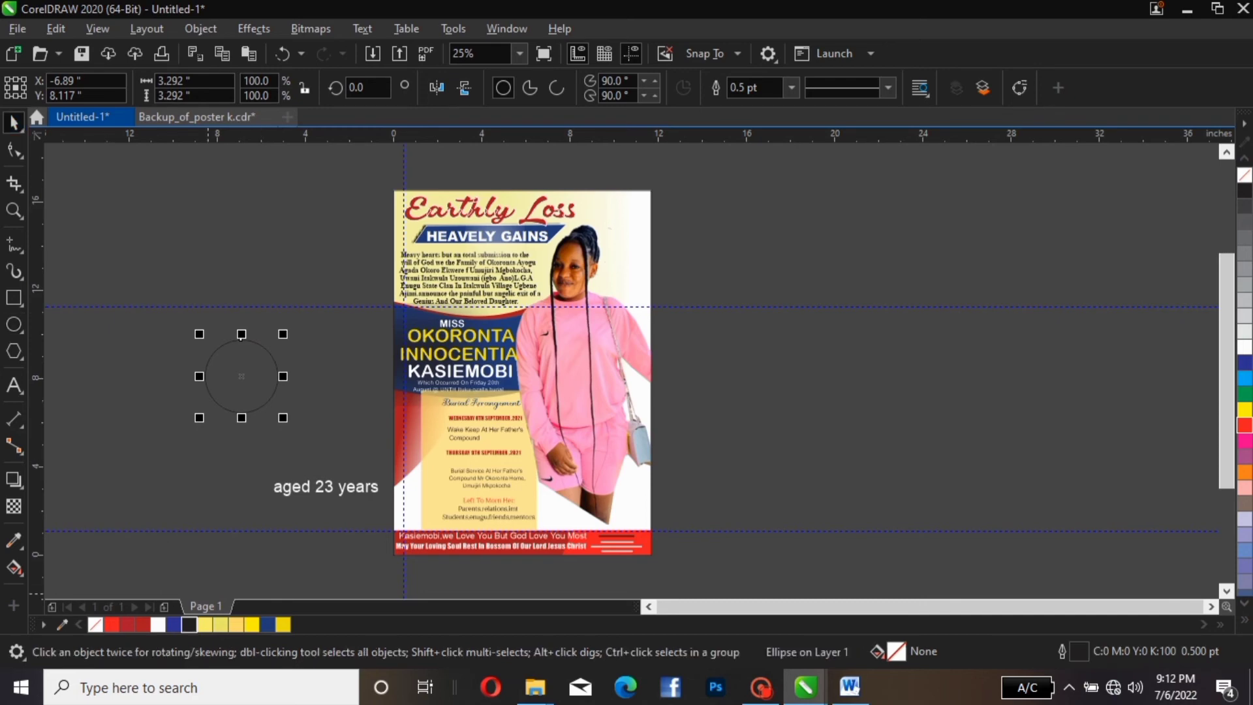
{"action": "left_click", "coordinate": [142, 625]}
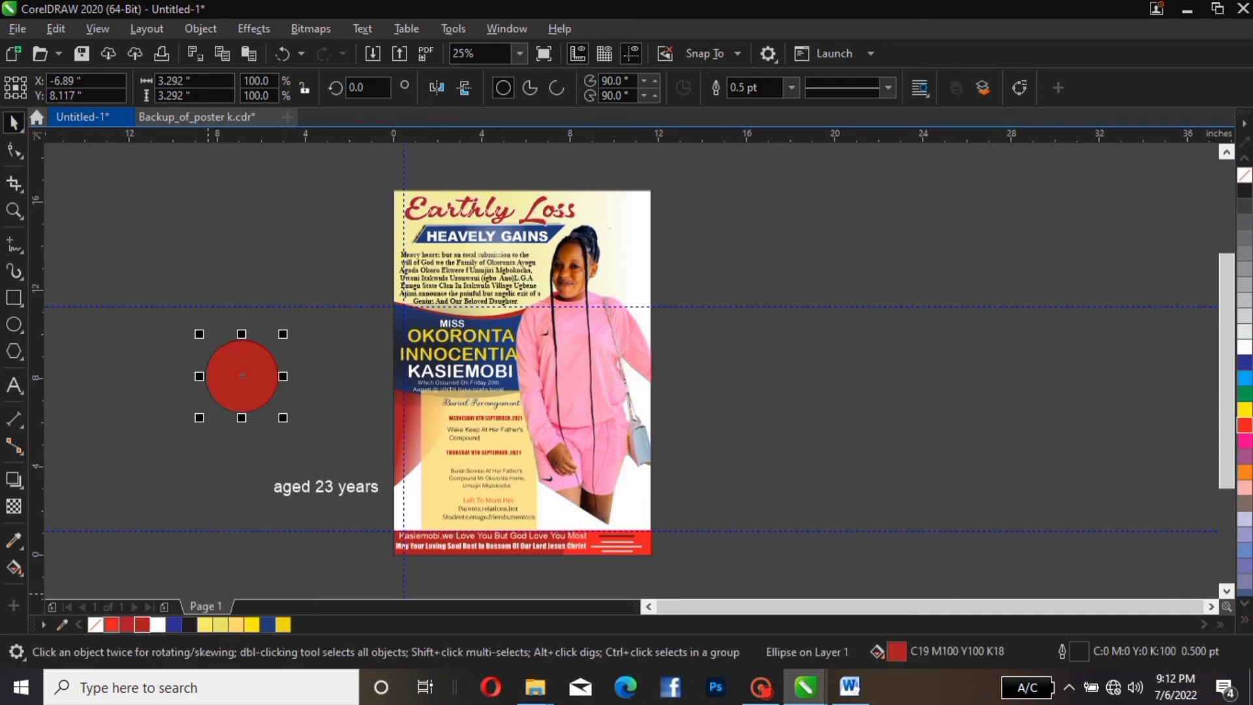
{"action": "left_click", "coordinate": [111, 624]}
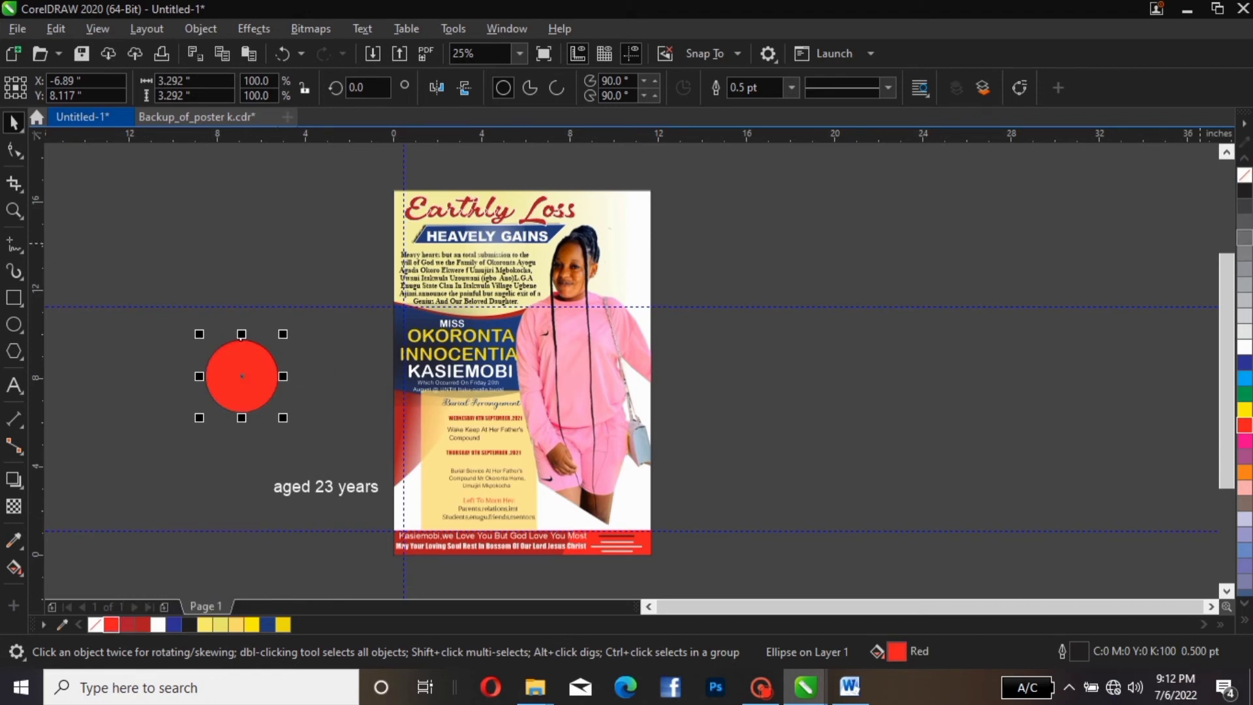
{"action": "right_click", "coordinate": [1245, 174]}
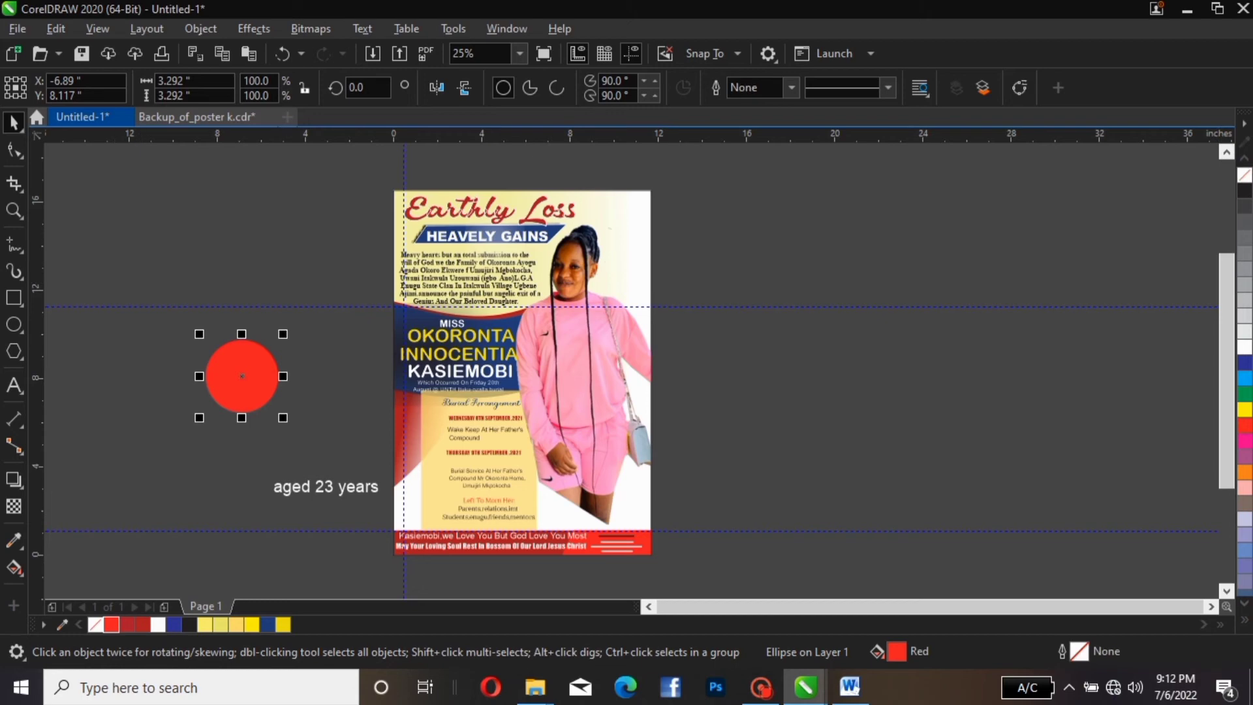
{"action": "left_click", "coordinate": [14, 298]}
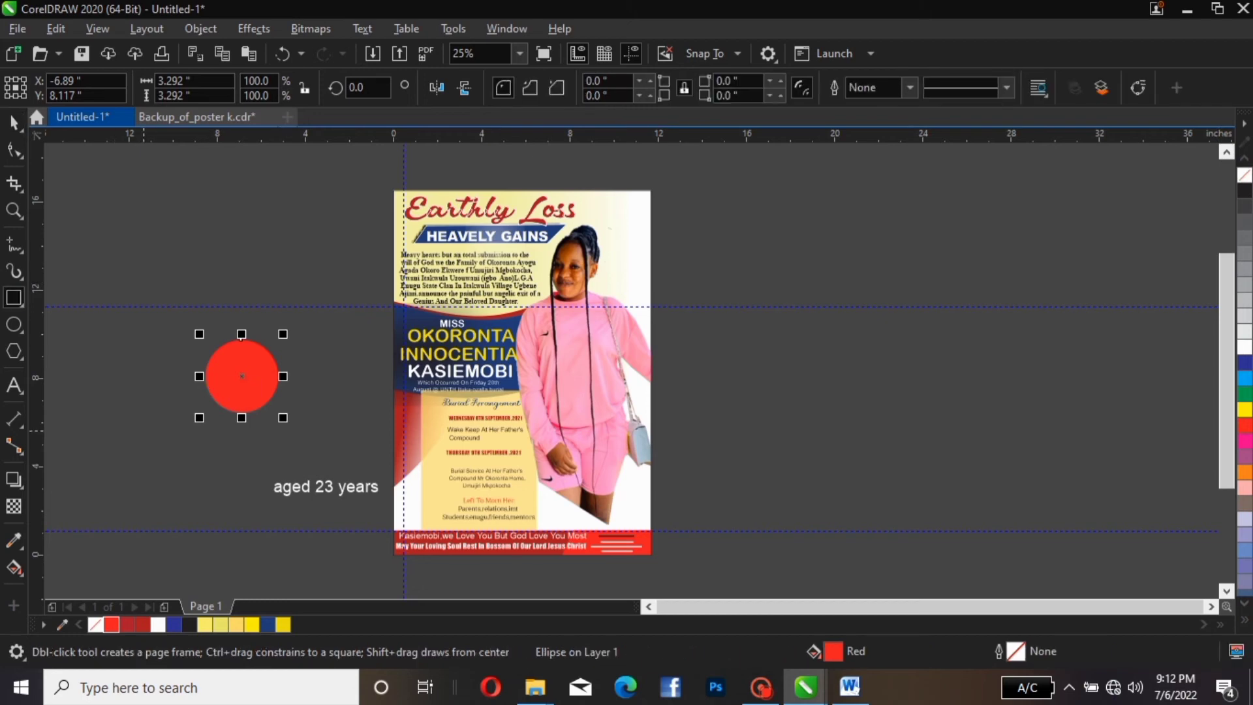
Draw a 6.0 × 1.75-inch dark blue, outline-free rectangle over the circle's bottom and convert it to curves
{"action": "left_click_drag", "start_coordinate": [174, 397], "coordinate": [306, 436]}
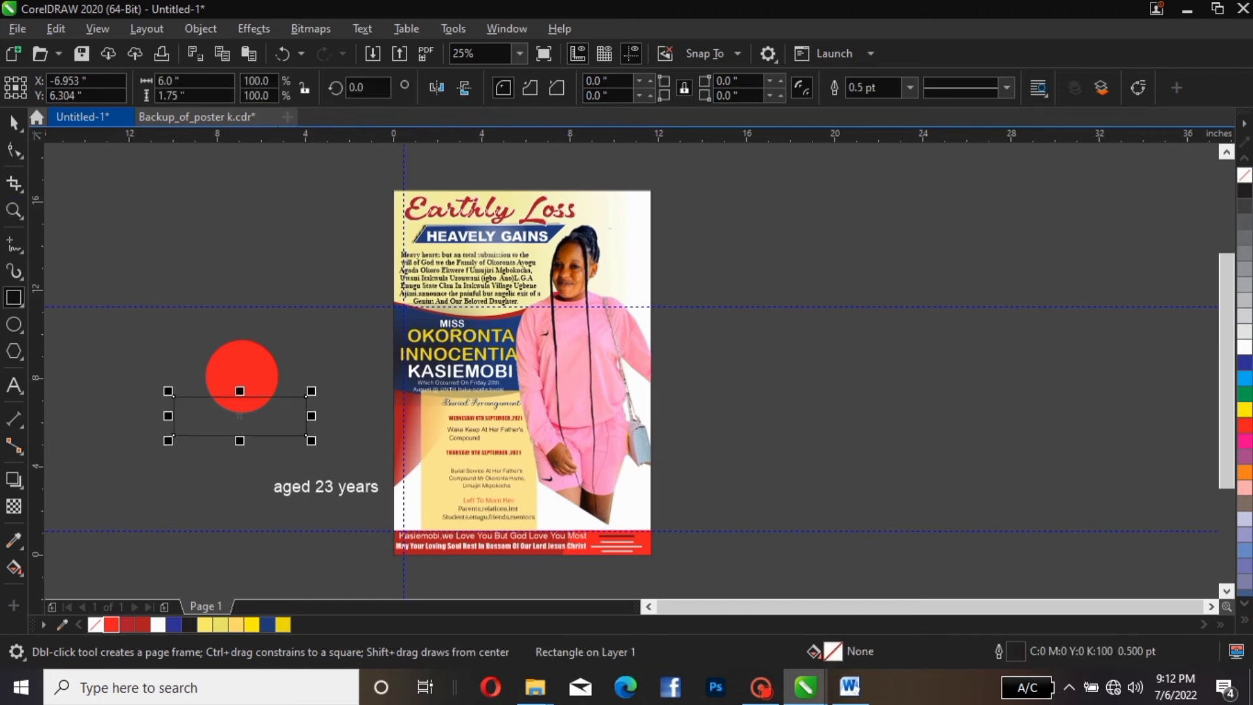
{"action": "key", "text": "space"}
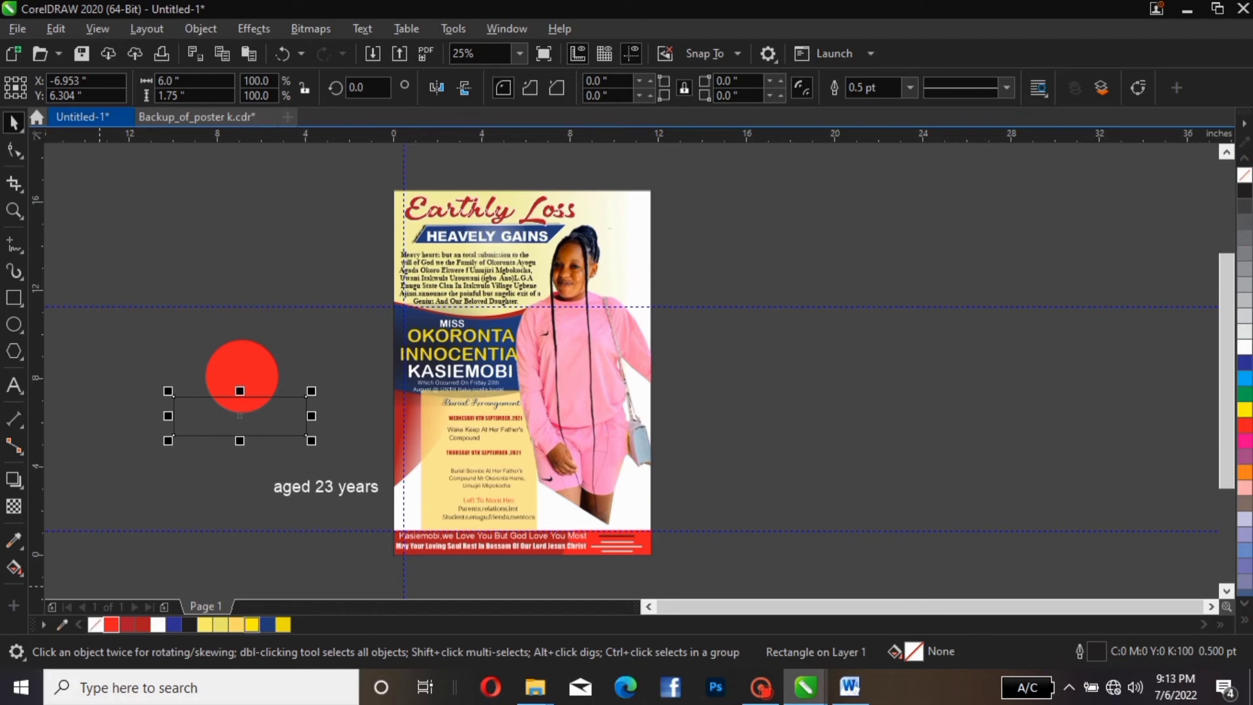
{"action": "left_click", "coordinate": [268, 624]}
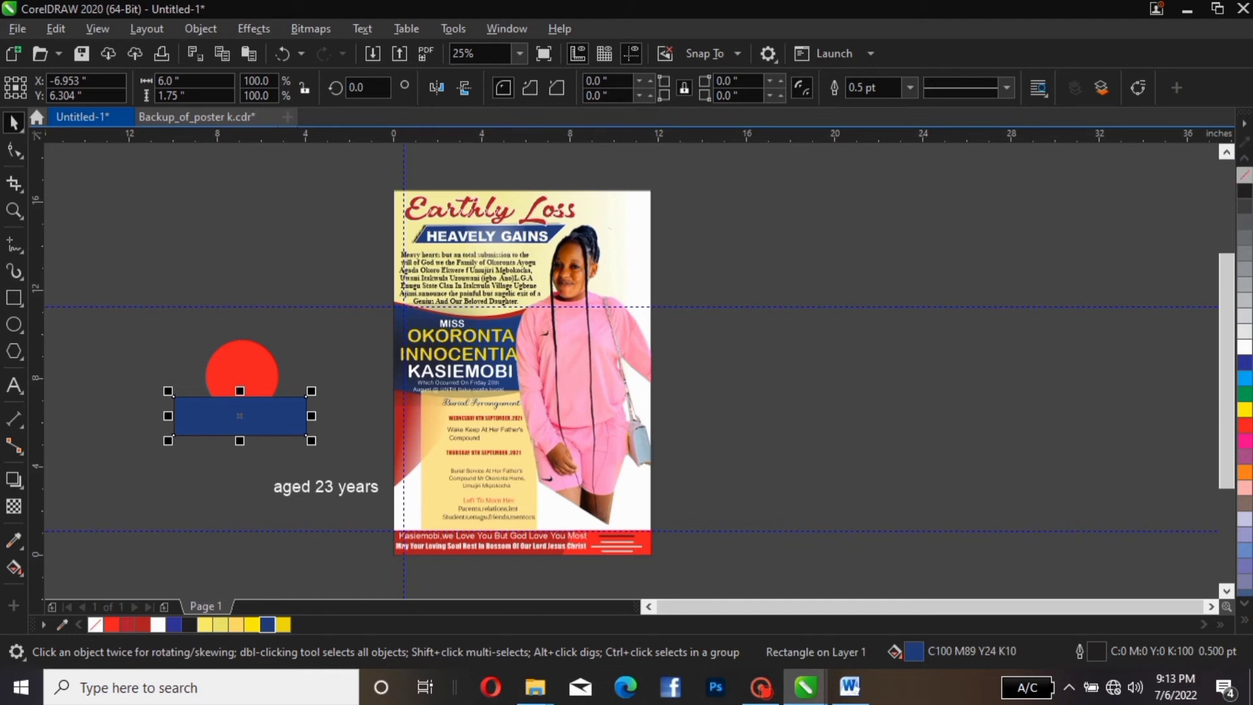
{"action": "right_click", "coordinate": [1245, 175]}
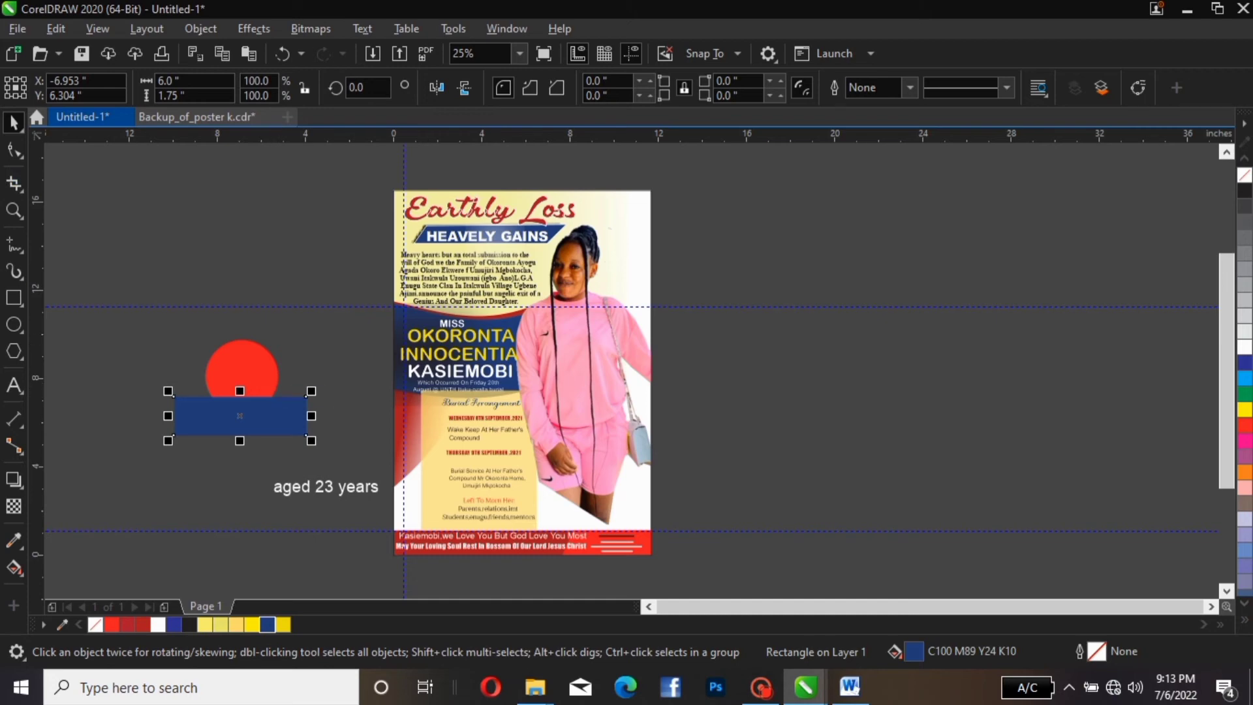
{"action": "left_click", "coordinate": [1139, 87]}
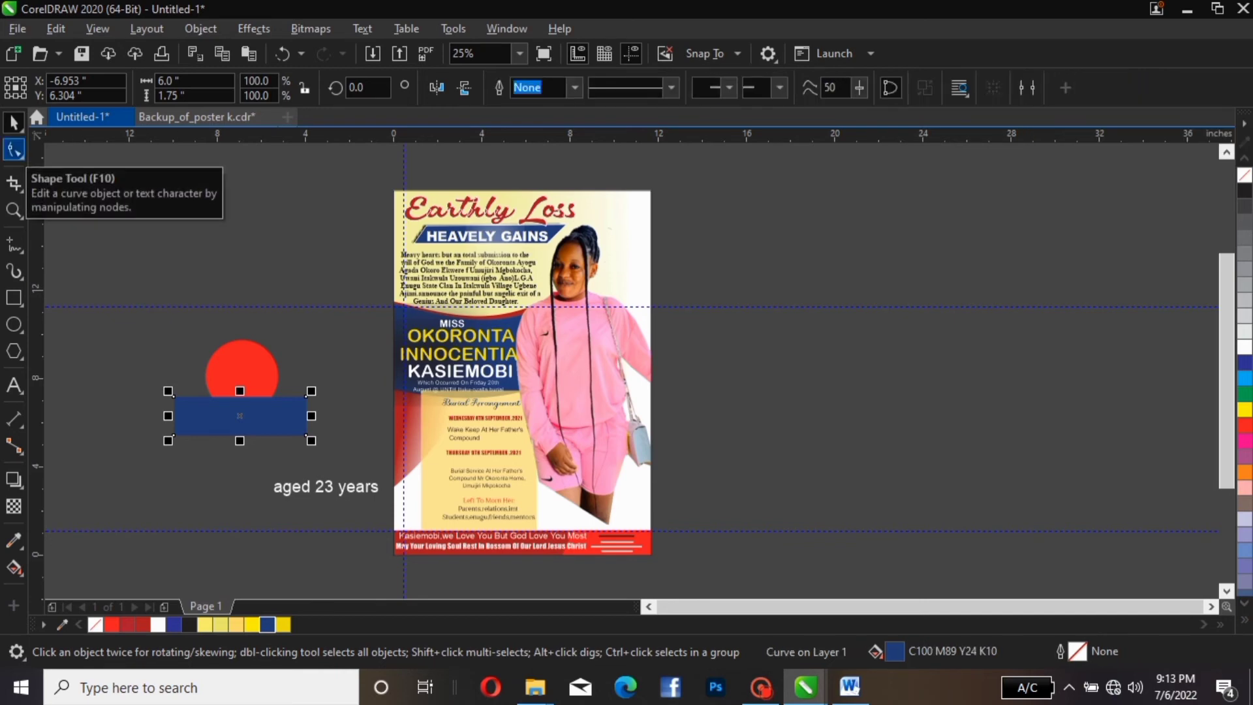
With the Shape tool, bend the rectangle's right edge inward into a notch
{"action": "left_click", "coordinate": [14, 150]}
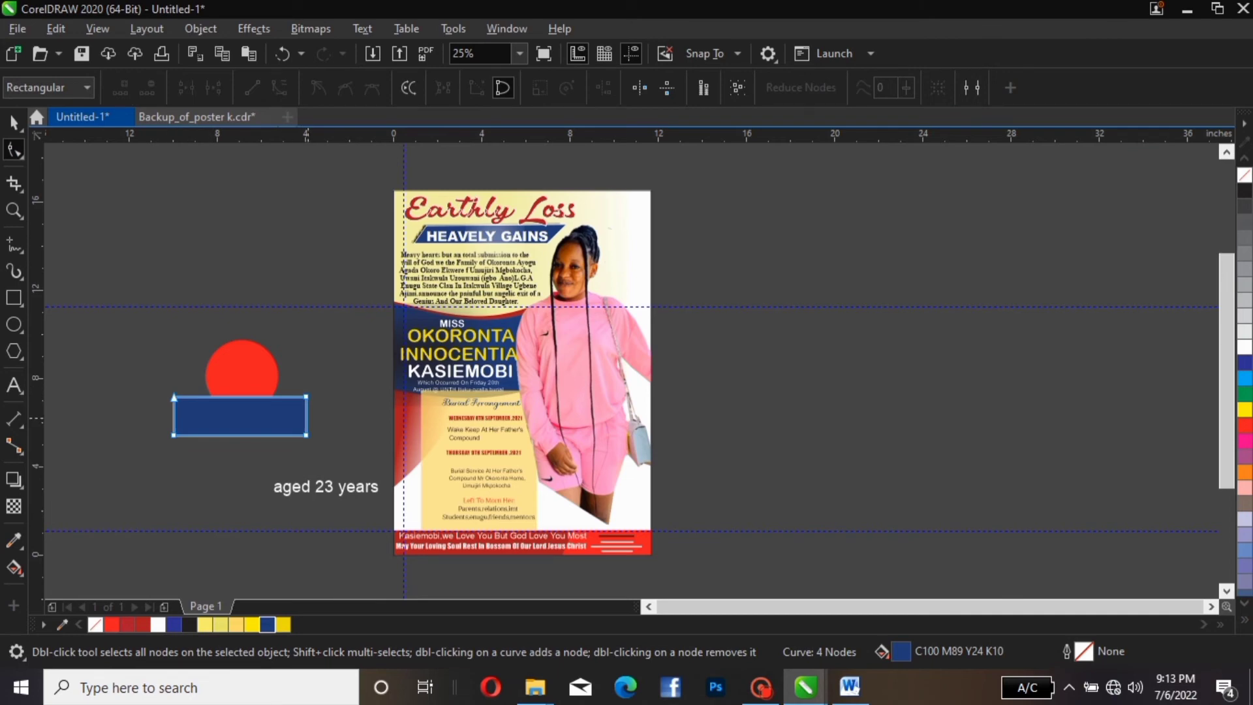
{"action": "left_click", "coordinate": [306, 418]}
{"action": "left_click", "coordinate": [280, 87]}
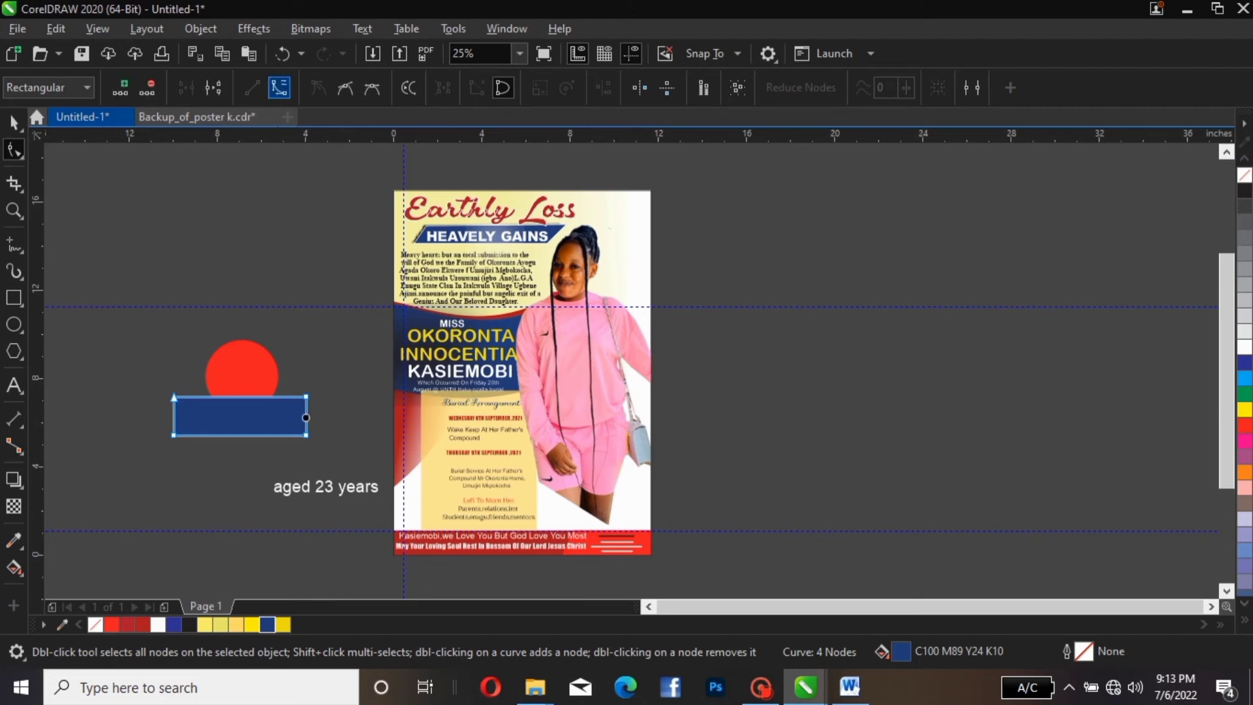
{"action": "left_click", "coordinate": [280, 87]}
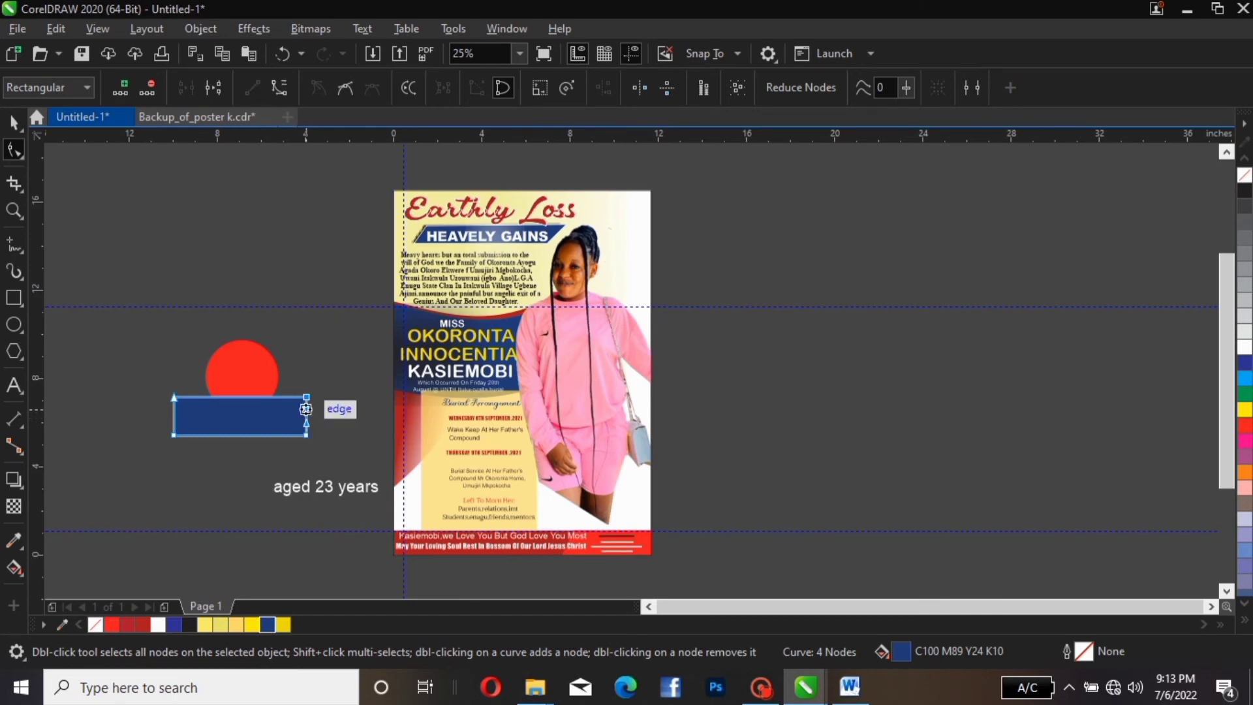
{"action": "left_click_drag", "start_coordinate": [307, 408], "coordinate": [275, 423]}
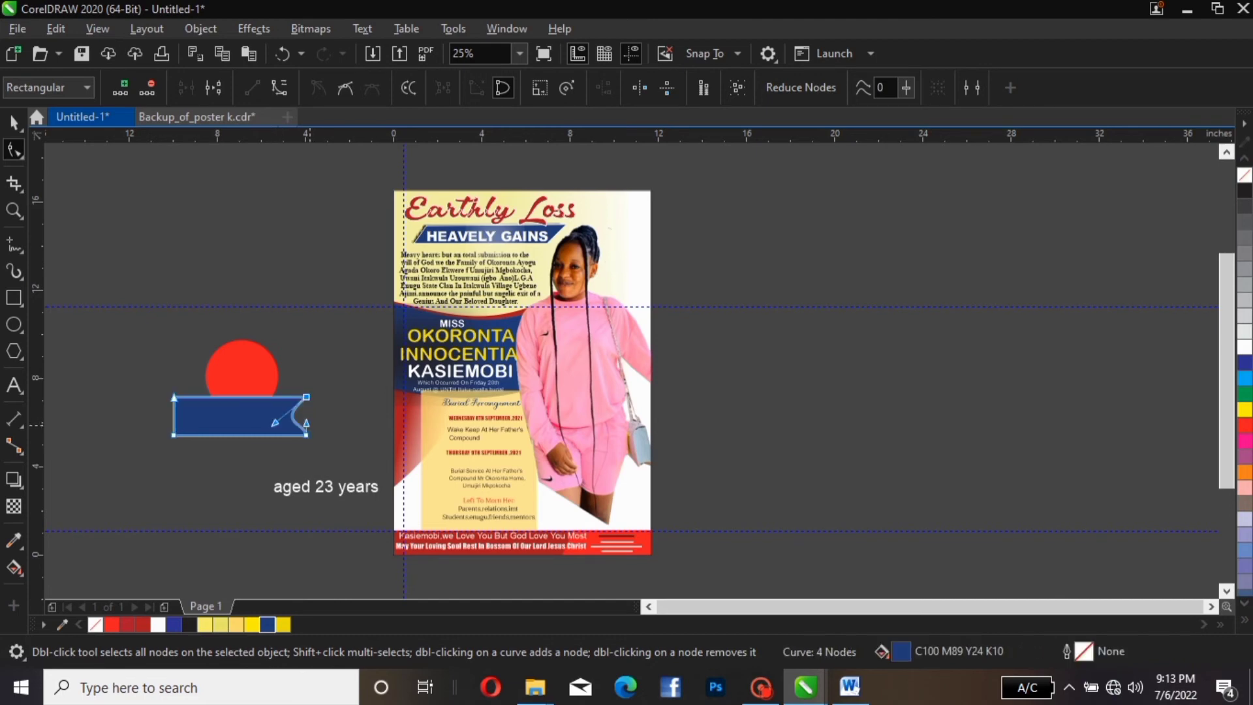
{"action": "mouse_move", "coordinate": [275, 422]}
{"action": "left_mouse_down"}
{"action": "mouse_move", "coordinate": [259, 423]}
{"action": "mouse_move", "coordinate": [261, 405]}
{"action": "left_mouse_up"}
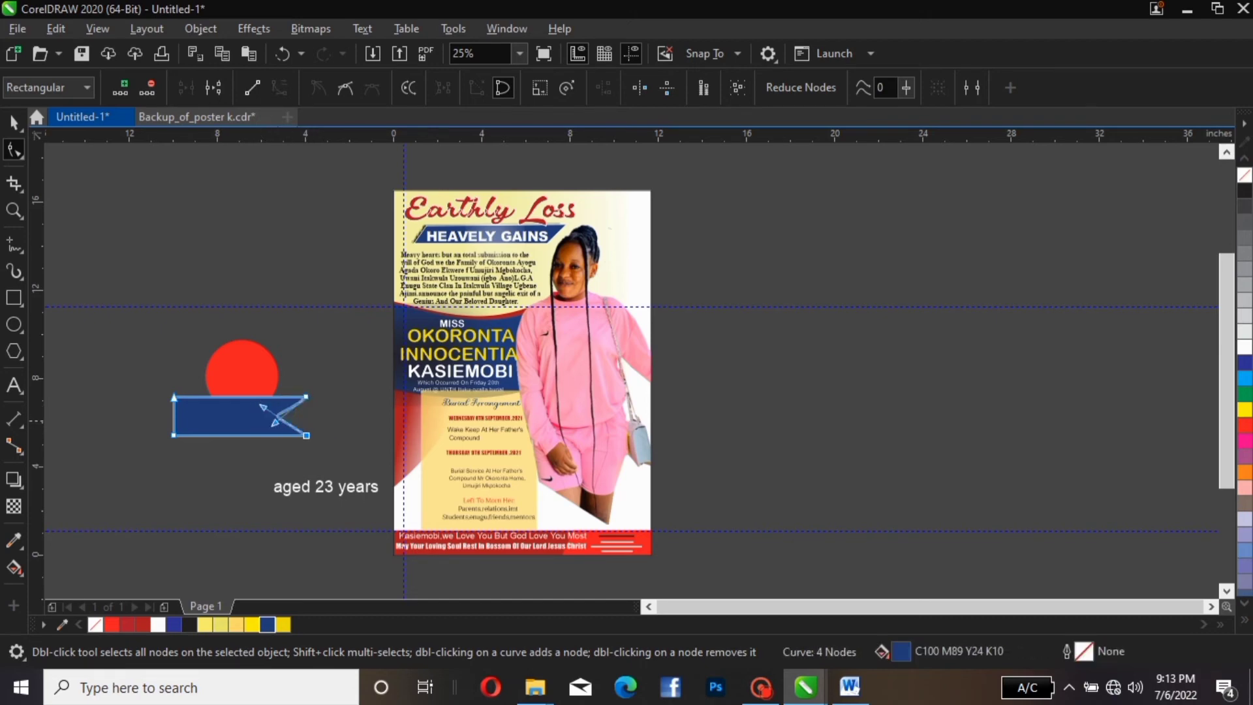
Pull the rectangle's left edge inward into a matching notch
{"action": "left_click", "coordinate": [173, 411]}
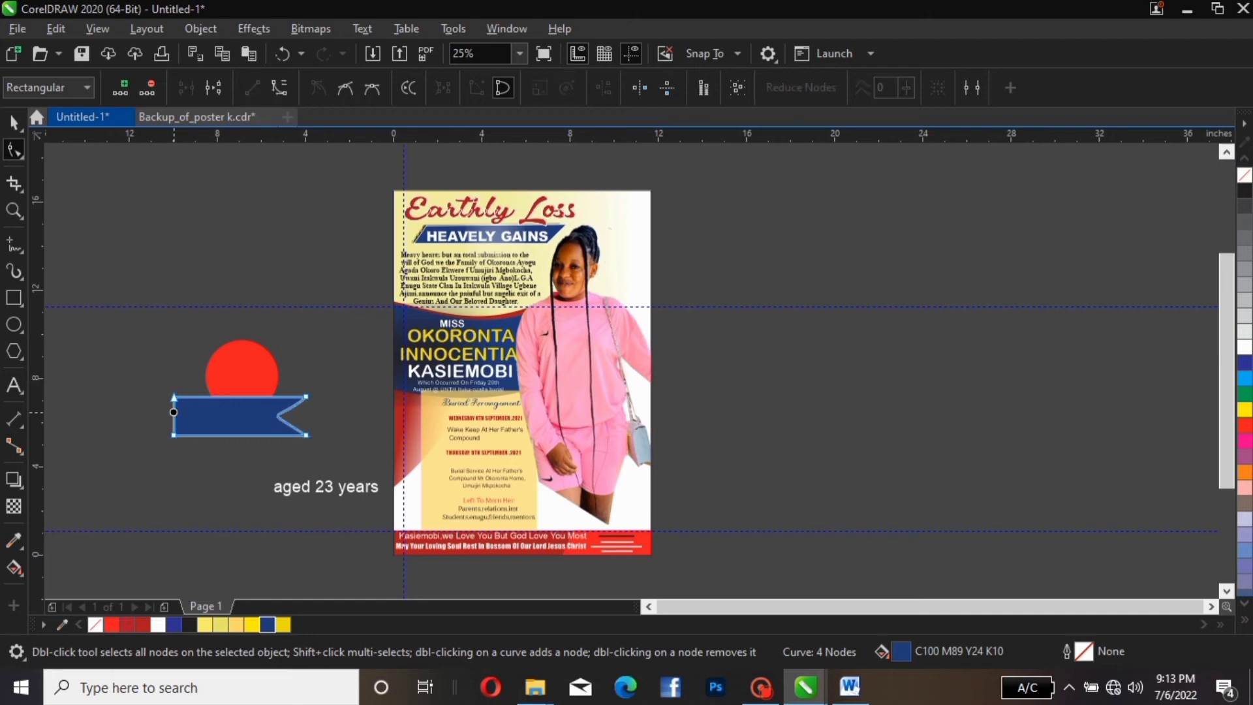
{"action": "left_click", "coordinate": [173, 422]}
{"action": "left_click", "coordinate": [279, 88]}
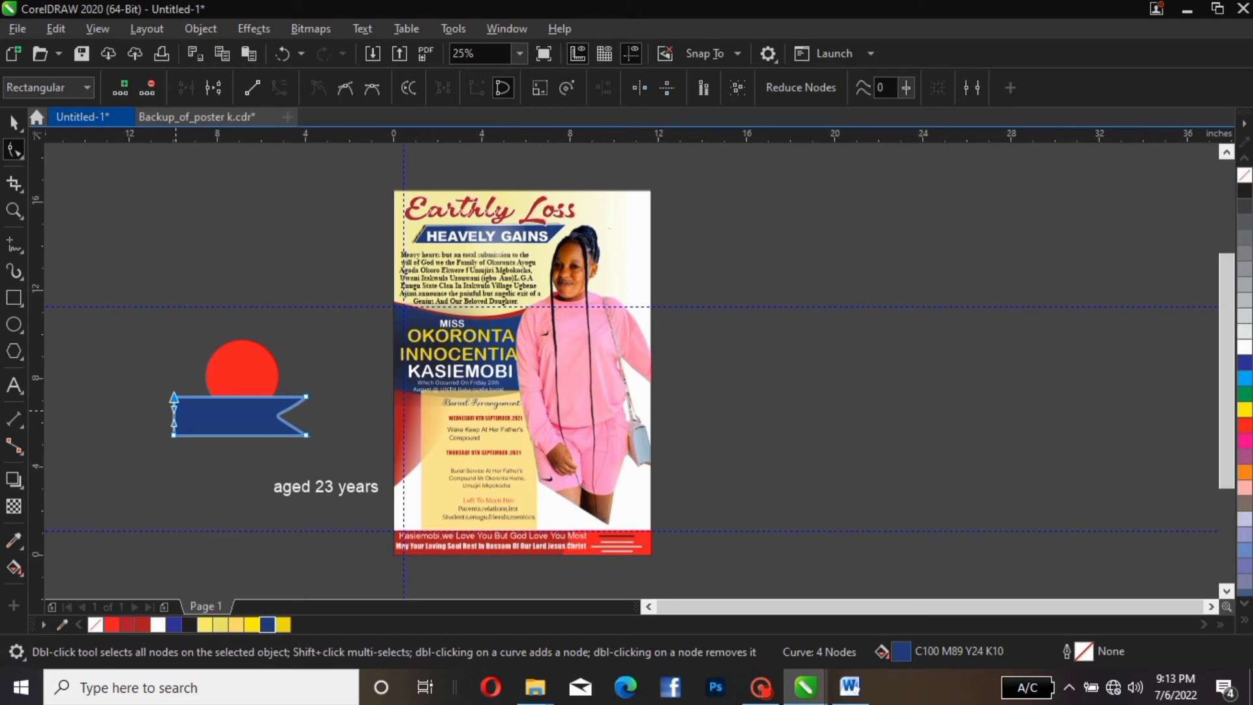
{"action": "left_click_drag", "start_coordinate": [174, 409], "coordinate": [218, 422]}
Refine the right notch's inner node position to even out the ribbon ends
{"action": "left_click", "coordinate": [281, 419]}
{"action": "left_click", "coordinate": [307, 436]}
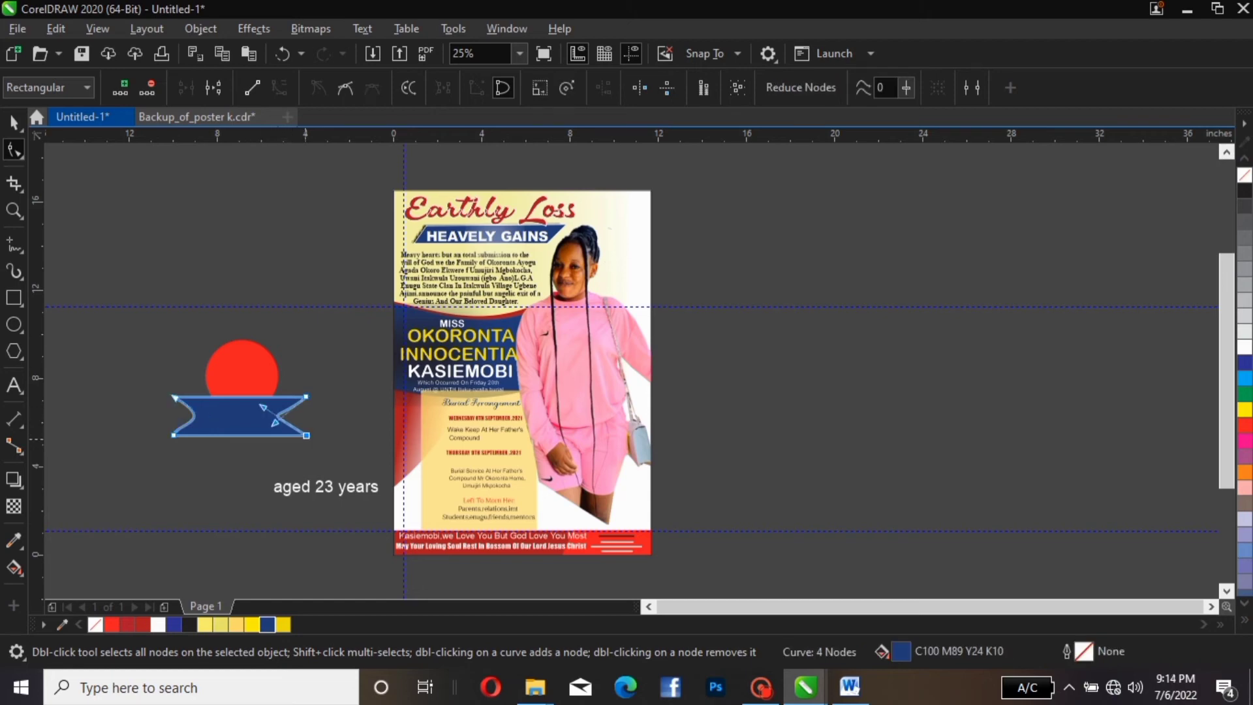
{"action": "mouse_move", "coordinate": [274, 422]}
{"action": "left_mouse_down"}
{"action": "mouse_move", "coordinate": [298, 413]}
{"action": "mouse_move", "coordinate": [261, 421]}
{"action": "left_mouse_up"}
{"action": "key", "text": "space"}
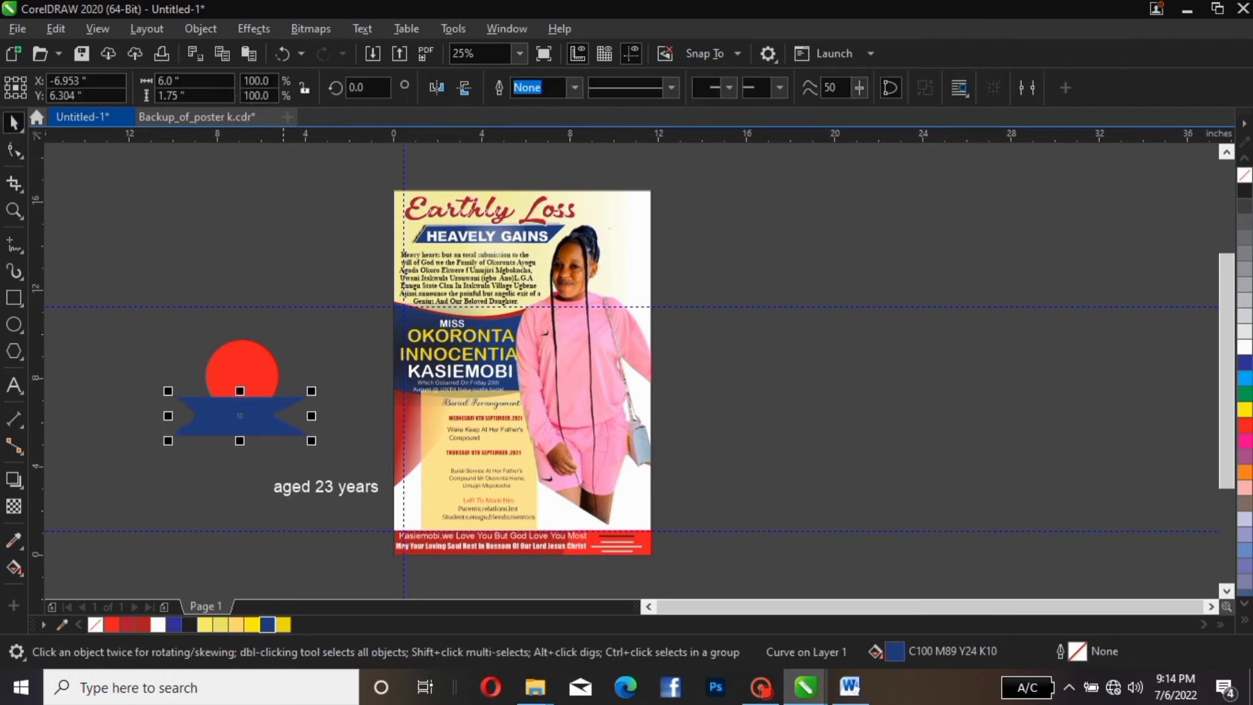
{"action": "left_click", "coordinate": [240, 416]}
{"action": "left_click", "coordinate": [239, 416]}
{"action": "left_click", "coordinate": [14, 152]}
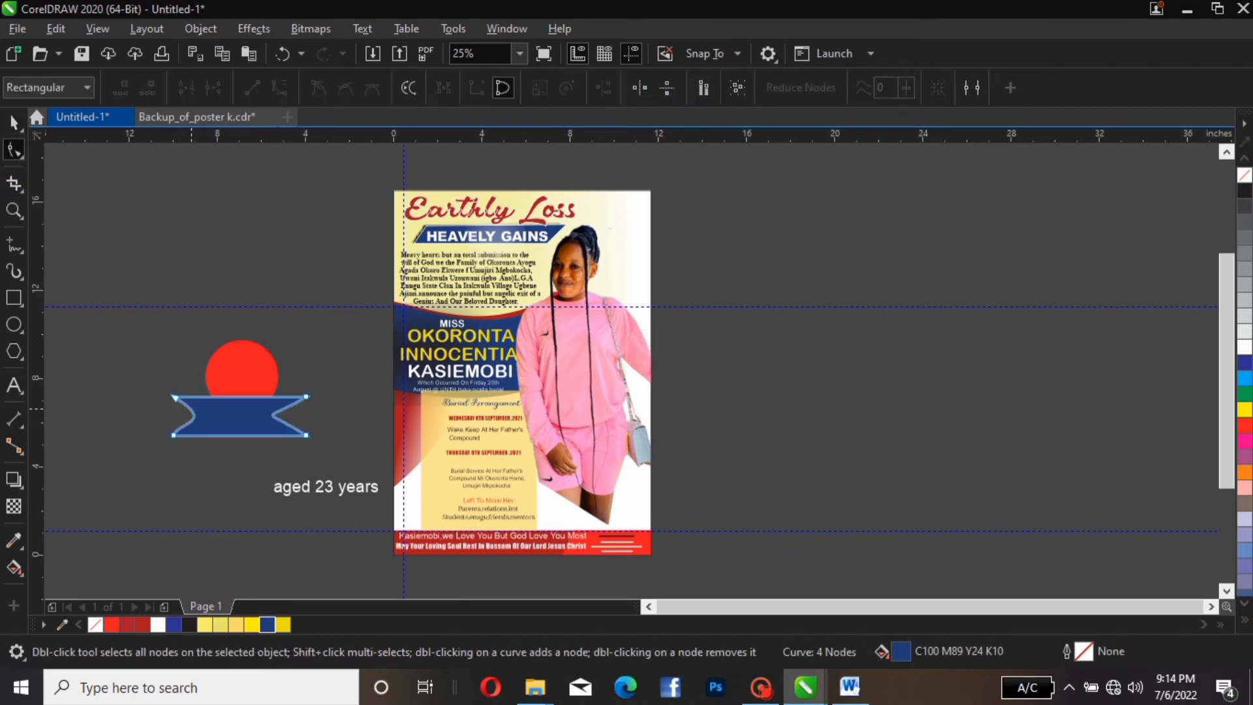
{"action": "left_click", "coordinate": [192, 412]}
{"action": "left_click", "coordinate": [271, 415]}
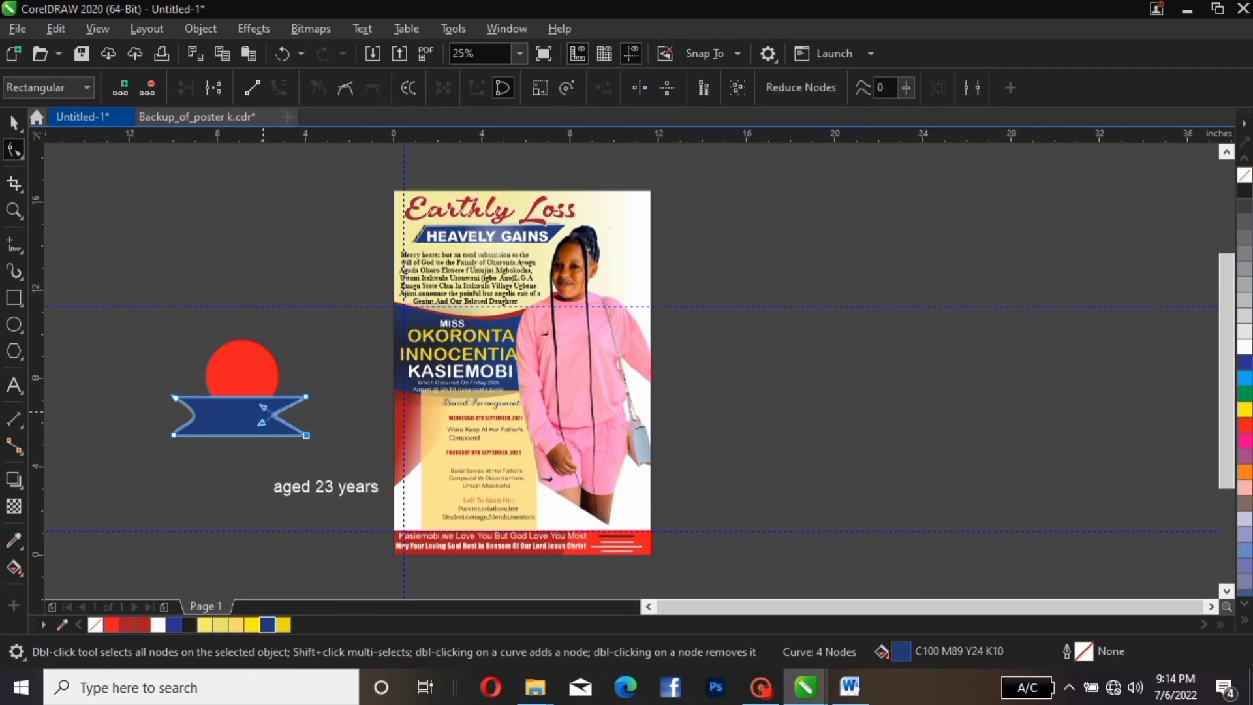
{"action": "left_click_drag", "start_coordinate": [265, 416], "coordinate": [301, 413]}
{"action": "left_click_drag", "start_coordinate": [300, 413], "coordinate": [297, 417]}
{"action": "left_click", "coordinate": [13, 122]}
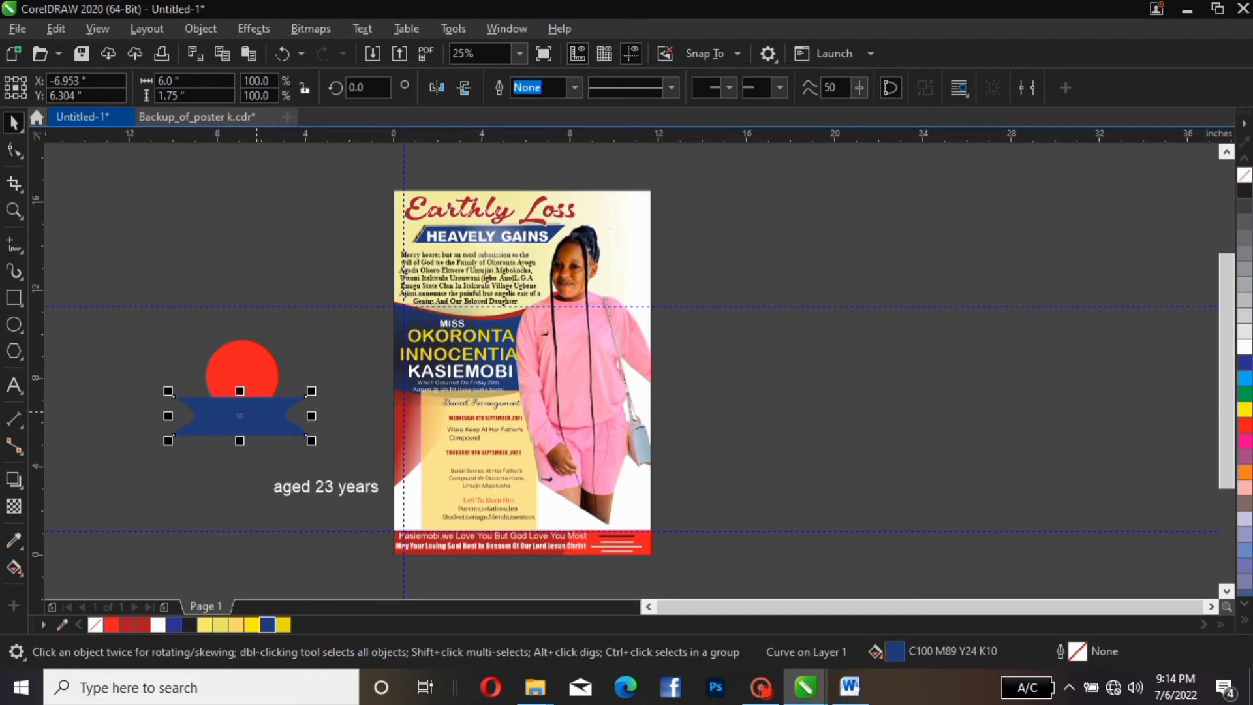
Draw a small rectangle over the ribbon's centre and fill it dark navy from the blue shades
{"action": "key", "text": "F6"}
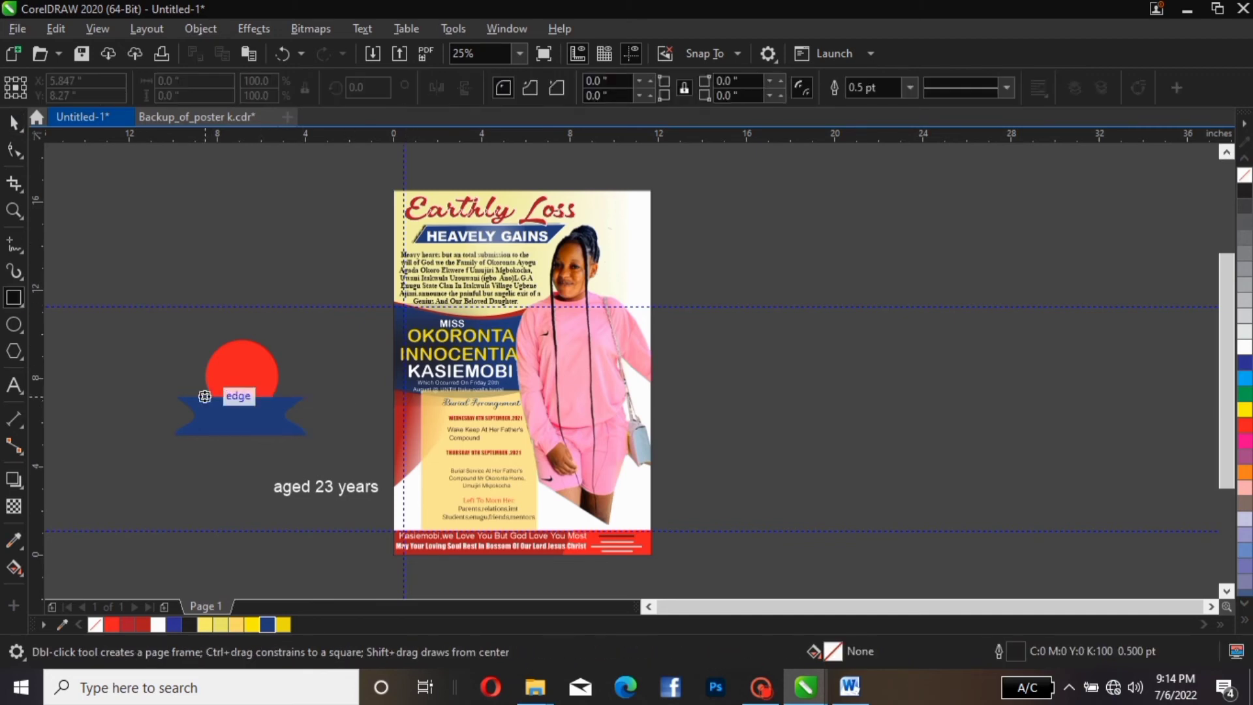
{"action": "left_click_drag", "start_coordinate": [151, 336], "coordinate": [236, 417]}
{"action": "key", "text": "space"}
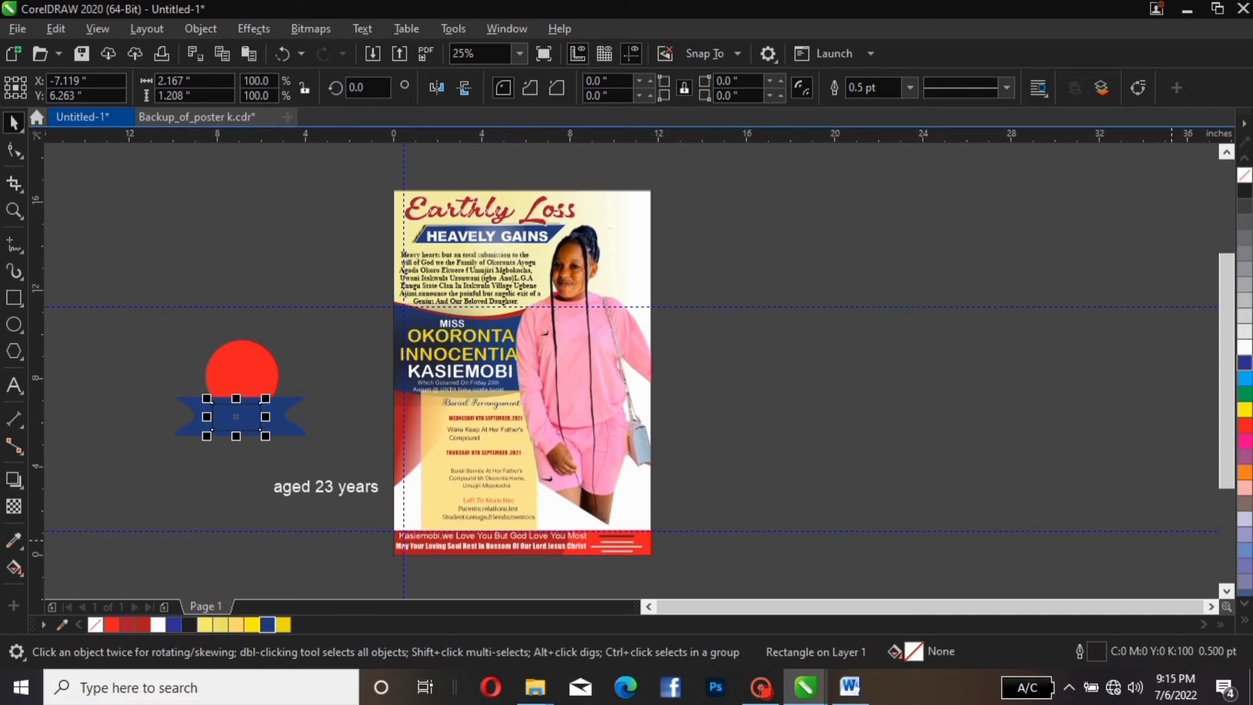
{"action": "left_click", "coordinate": [1245, 362]}
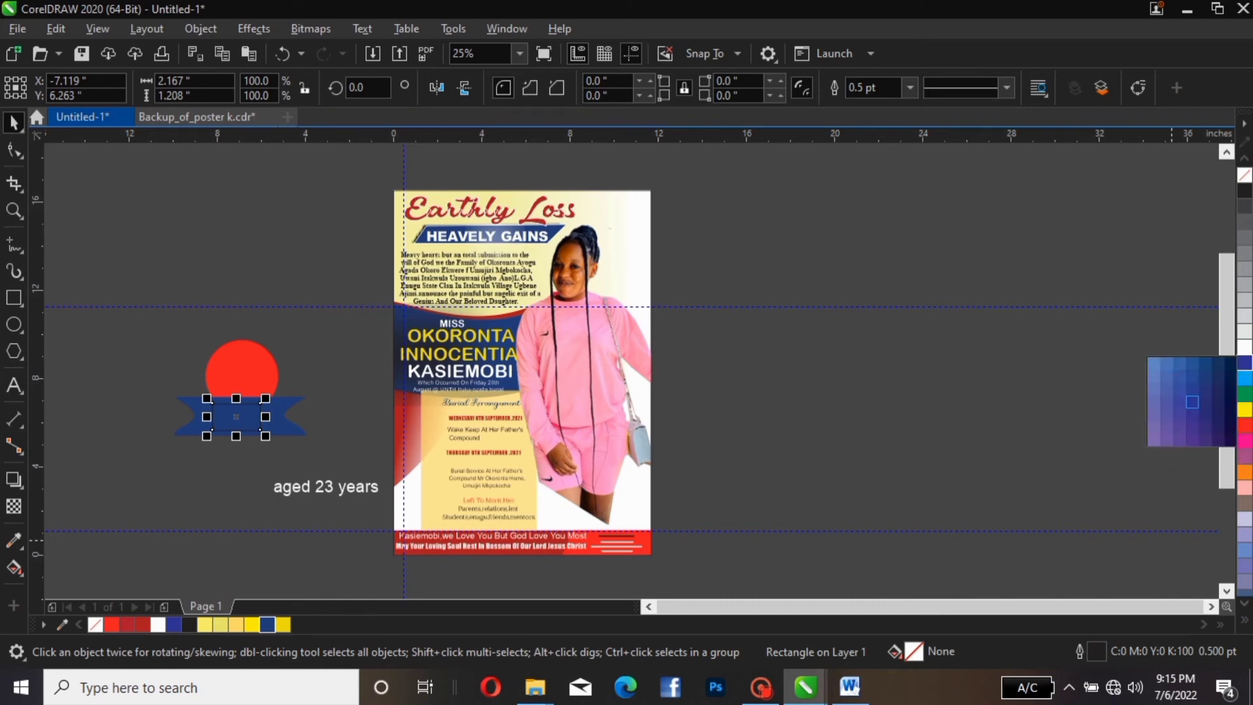
{"action": "left_click", "coordinate": [1230, 415]}
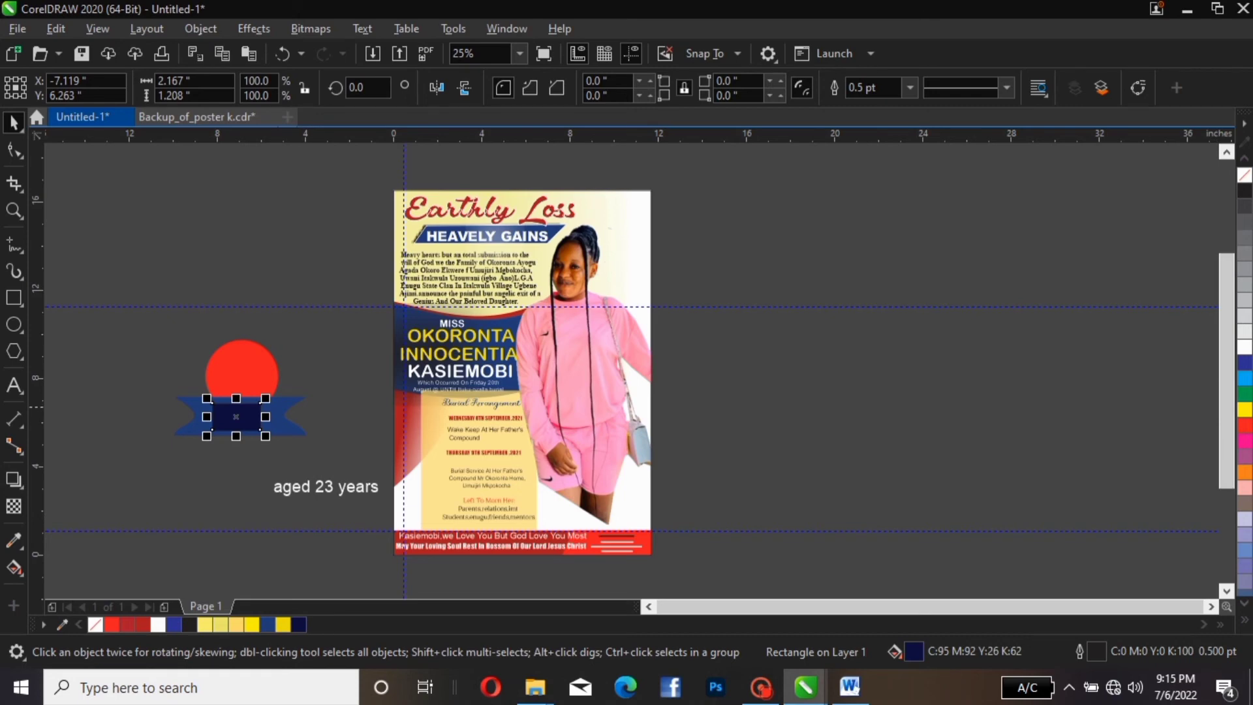
Recolour the ribbon banner the same dark navy (C95 M92 Y26 K62)
{"action": "left_click", "coordinate": [293, 404]}
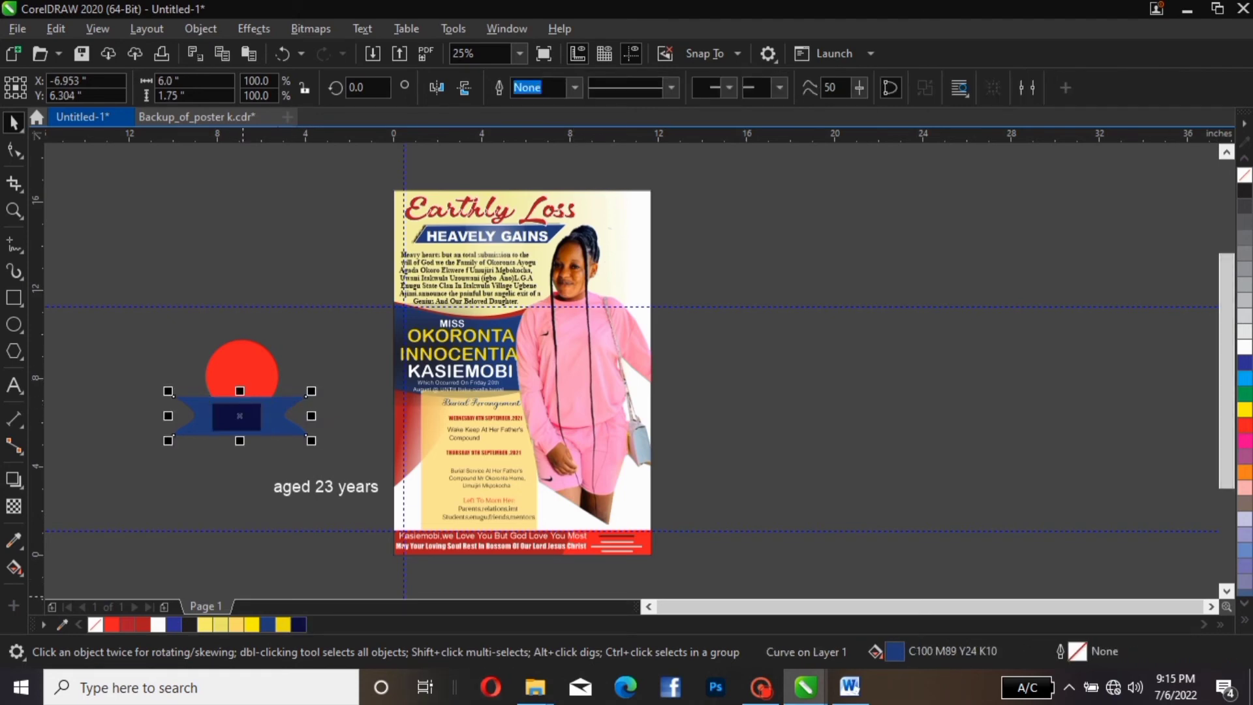
{"action": "left_click", "coordinate": [299, 625]}
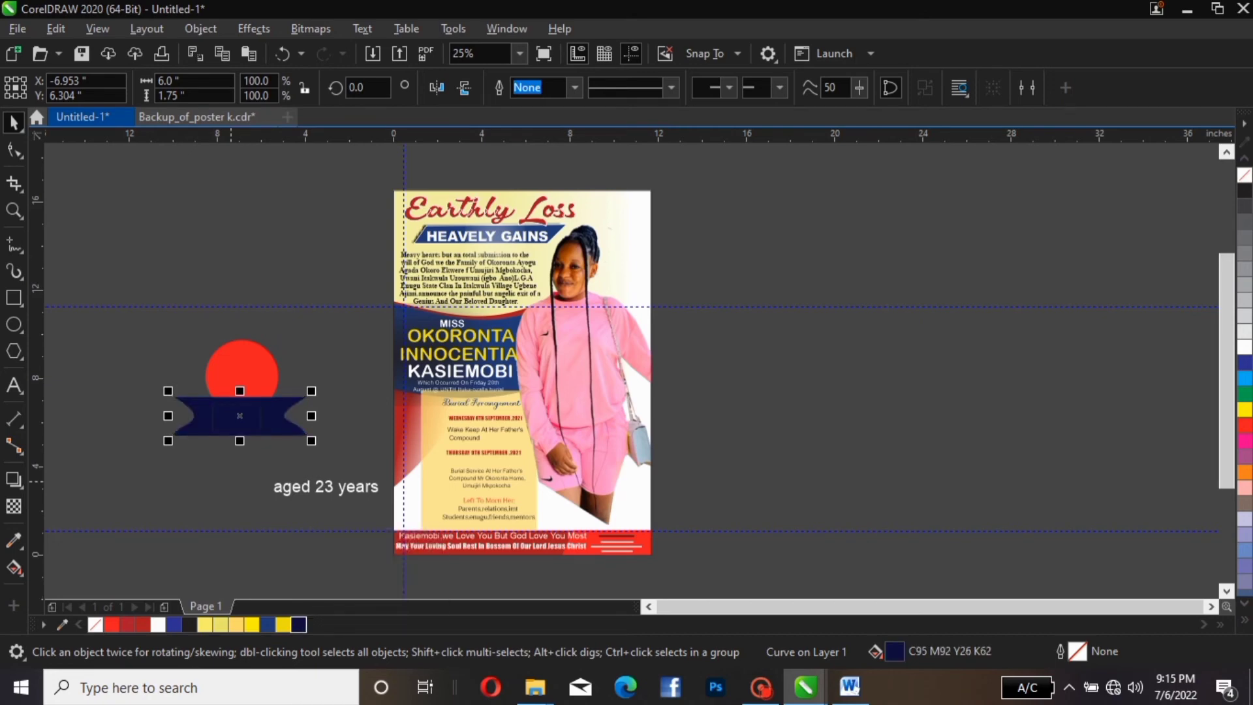
{"action": "left_click", "coordinate": [240, 416]}
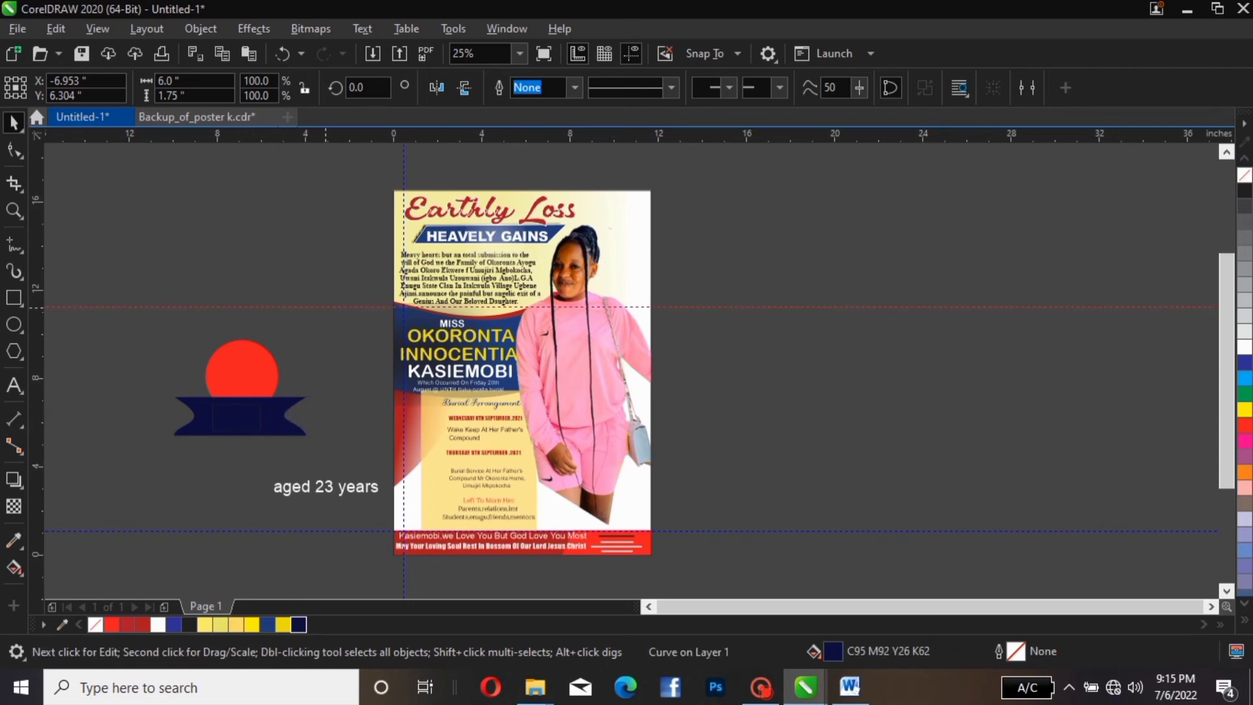
Stretch the navy rectangle to 2.708 × 1.938 inches below the ribbon and nudge it centred
{"action": "left_click", "coordinate": [246, 426]}
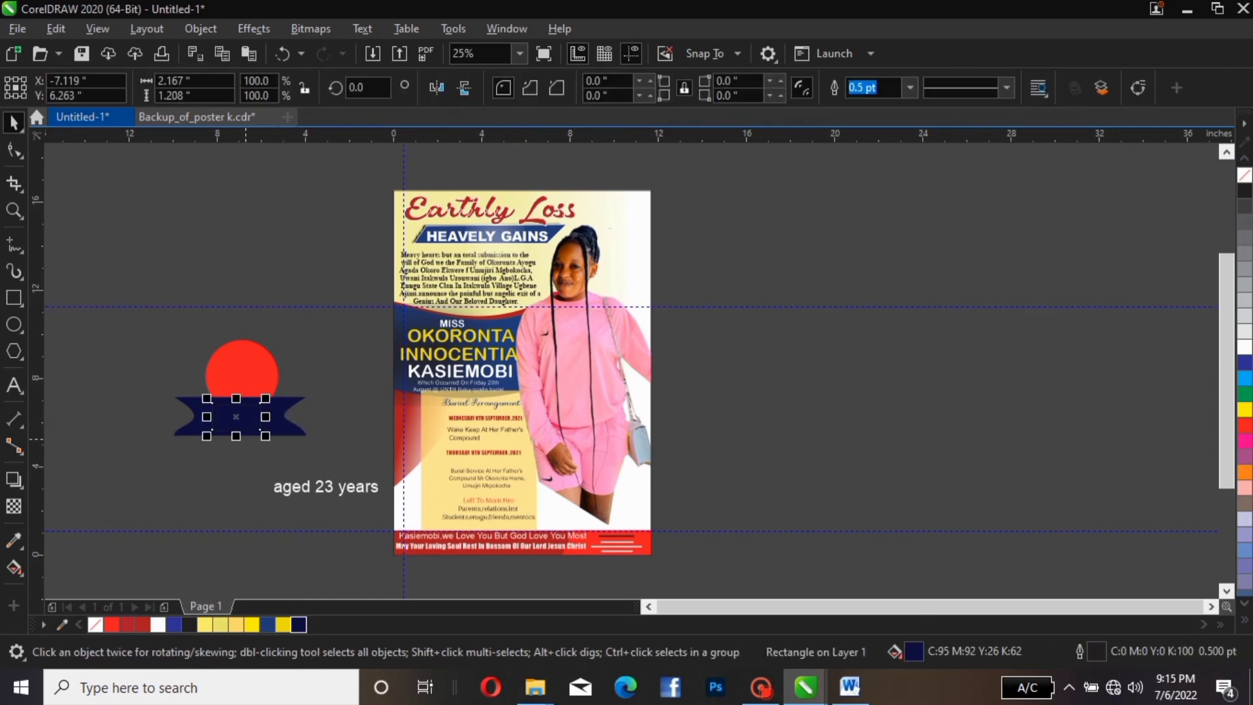
{"action": "left_click_drag", "start_coordinate": [237, 436], "coordinate": [237, 451]}
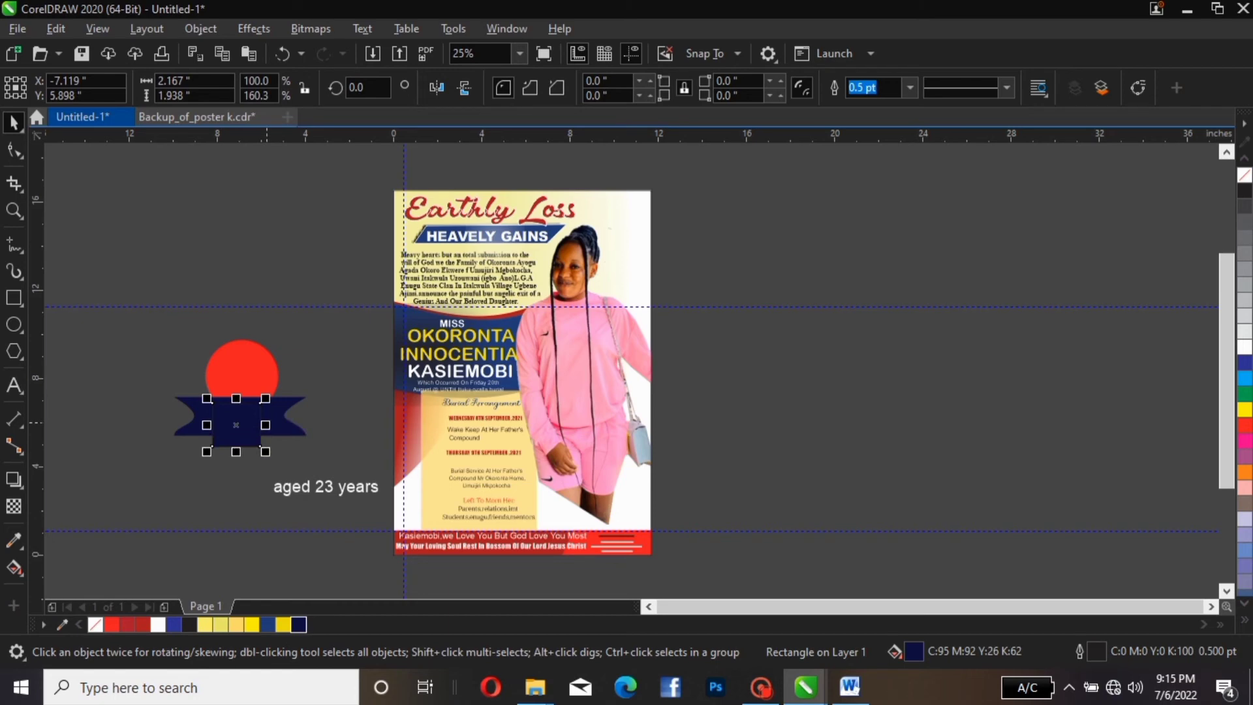
{"action": "key", "text": "Escape"}
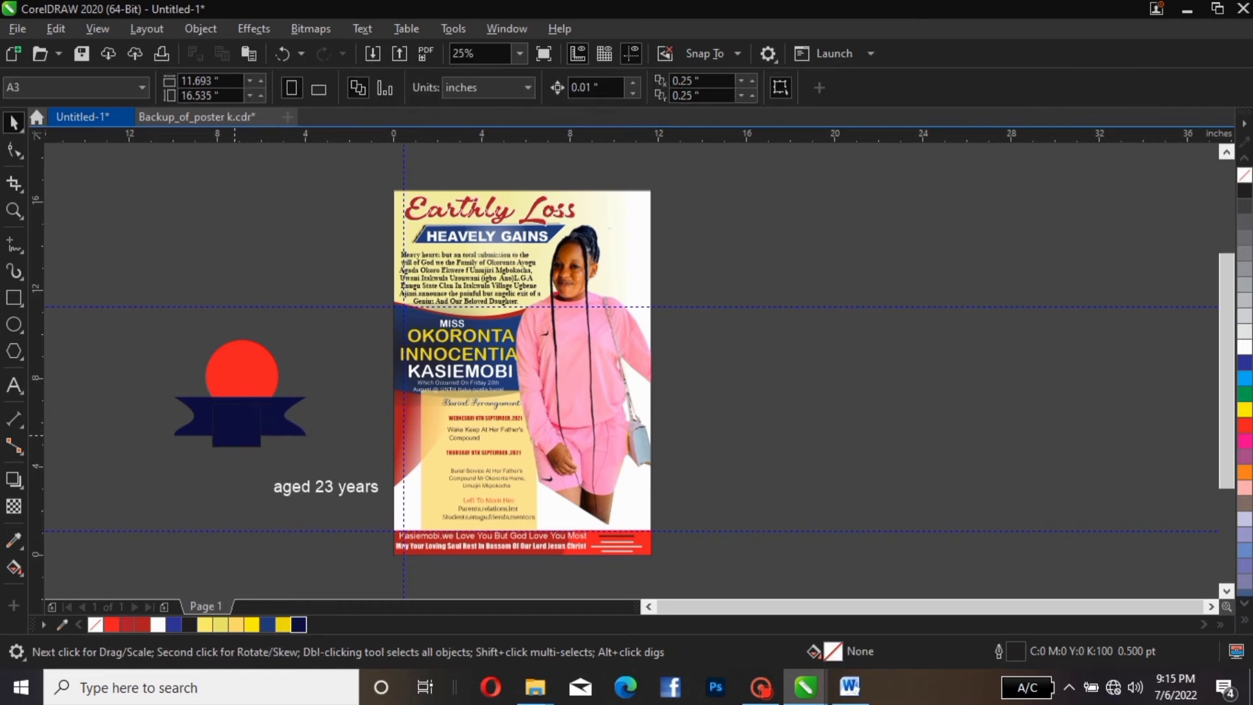
{"action": "left_click", "coordinate": [260, 425]}
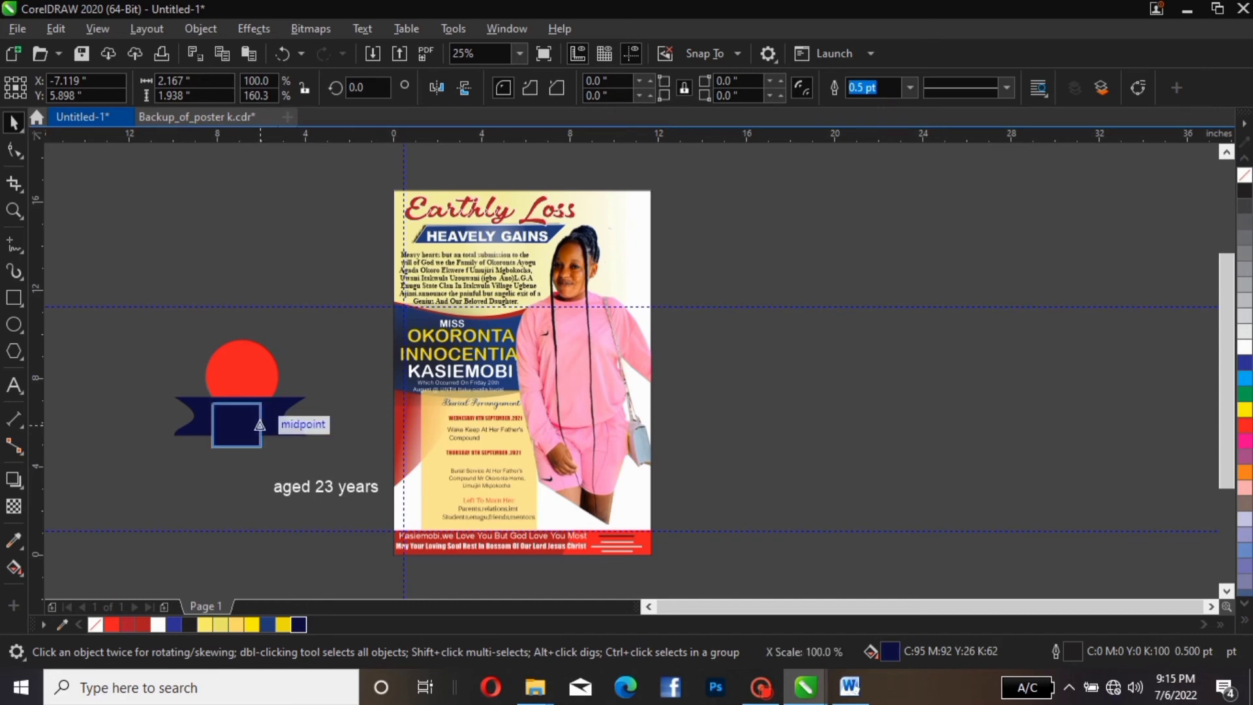
{"action": "left_click_drag", "start_coordinate": [262, 425], "coordinate": [278, 424]}
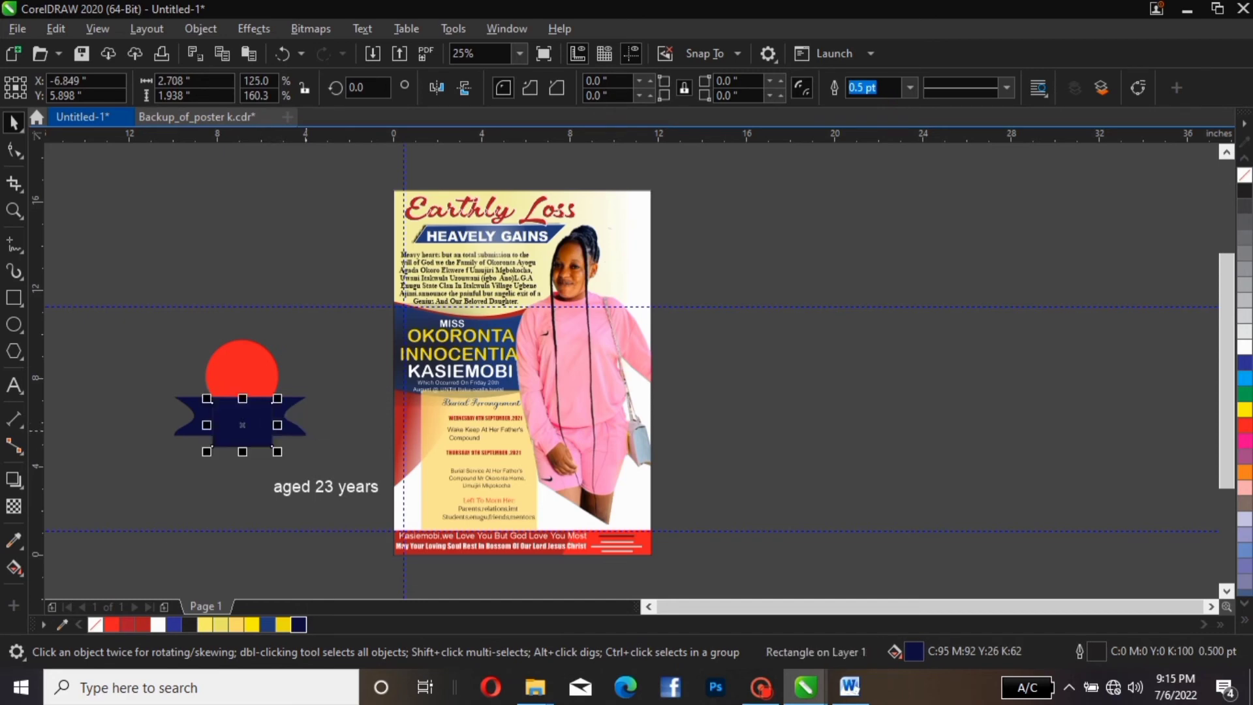
{"action": "key", "text": "Left"}
{"action": "key", "text": "Left"}
{"action": "key", "text": "Left"}
{"action": "key", "text": "Left"}
{"action": "key", "text": "Left"}
{"action": "key", "text": "Left"}
{"action": "key", "text": "Left"}
{"action": "key", "text": "Left"}
{"action": "key", "text": "Left"}
{"action": "key", "text": "Left"}
{"action": "key", "text": "Left"}
{"action": "key", "text": "Left"}
{"action": "key", "text": "Left"}
{"action": "key", "text": "Left"}
{"action": "key", "text": "Left"}
{"action": "key", "text": "Left"}
{"action": "key", "text": "Left"}
{"action": "key", "text": "Left"}
{"action": "key", "text": "Left"}
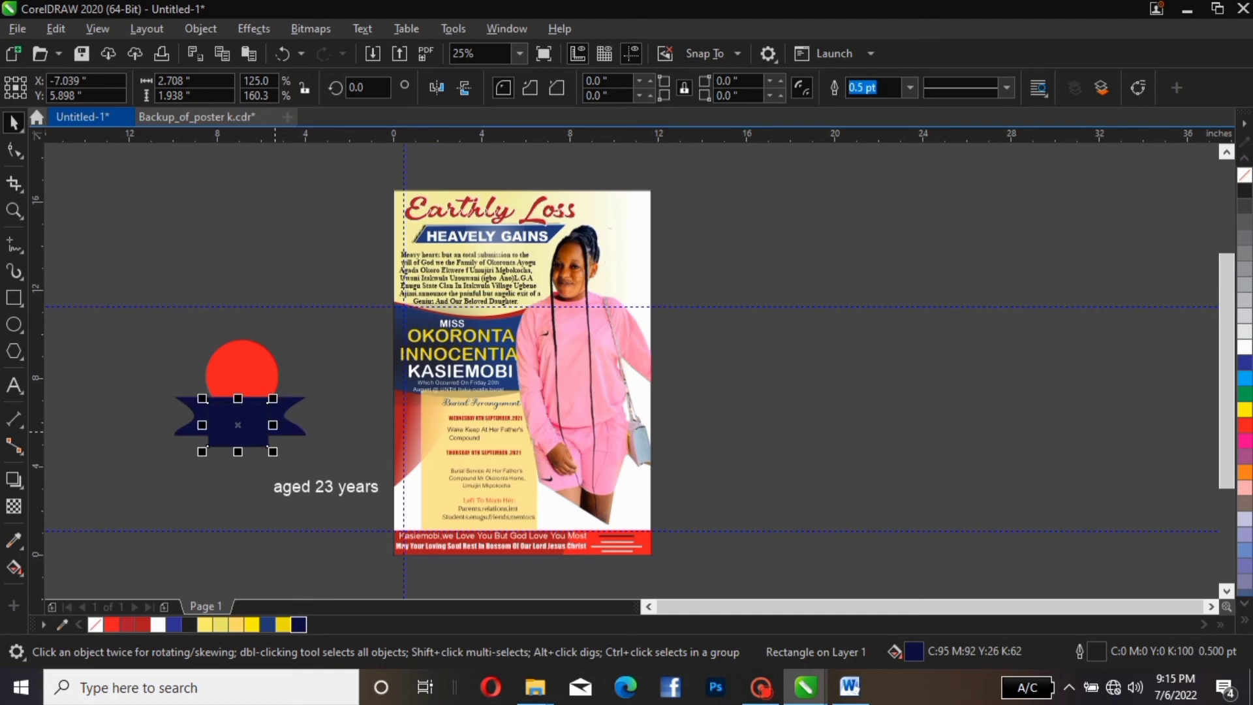
{"action": "key", "text": "Right"}
{"action": "key", "text": "Right"}
{"action": "key", "text": "Right"}
{"action": "key", "text": "Right"}
{"action": "left_click", "coordinate": [299, 625]}
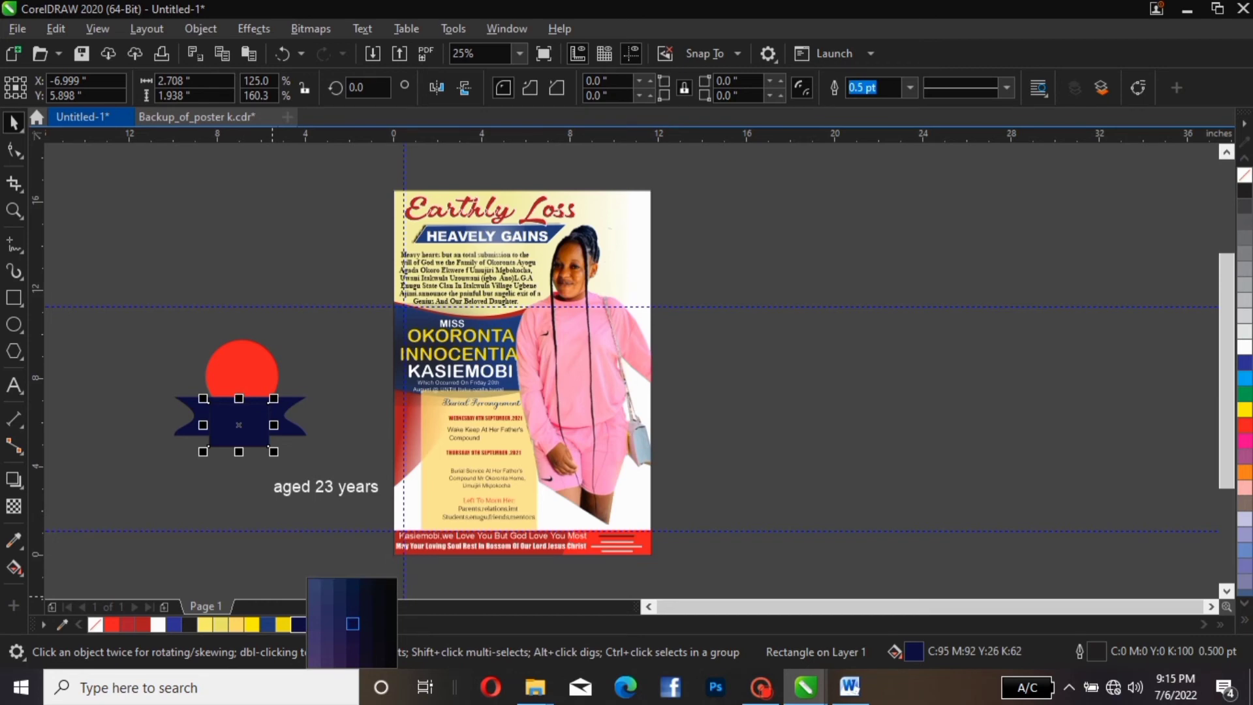
Try a lighter navy on the centre rectangle, then return it to the darker navy
{"action": "left_click", "coordinate": [327, 624]}
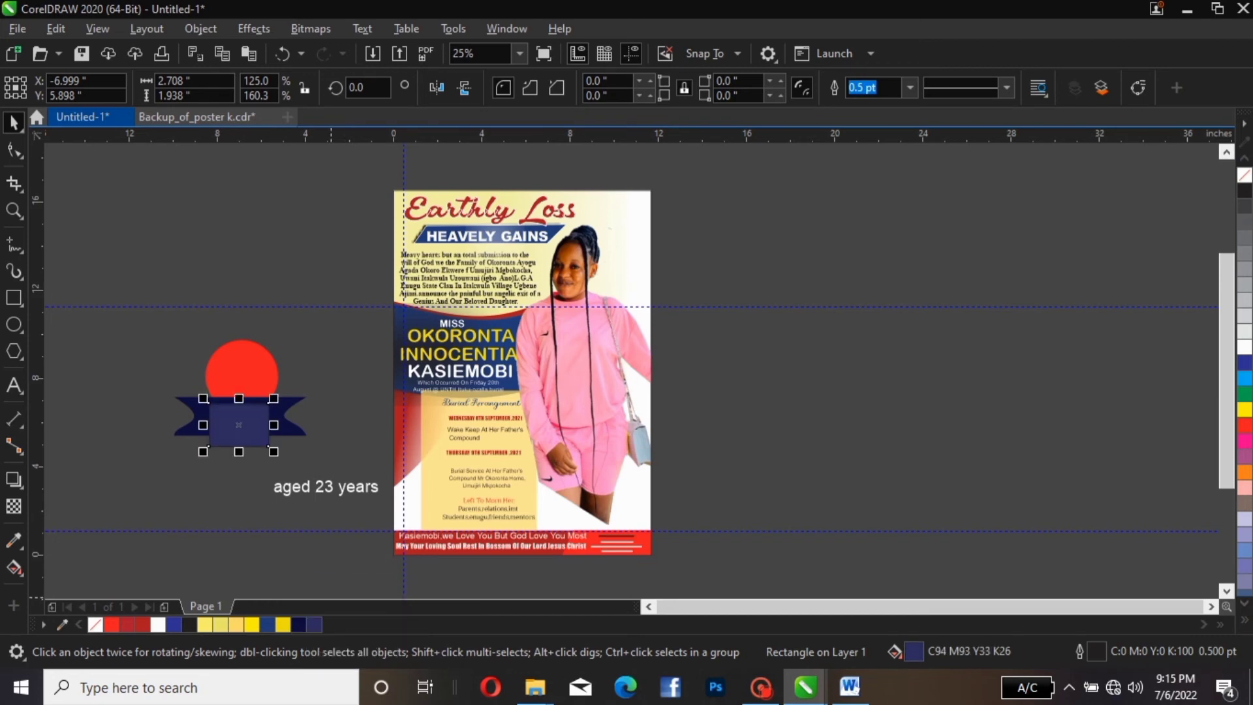
{"action": "left_click", "coordinate": [298, 624]}
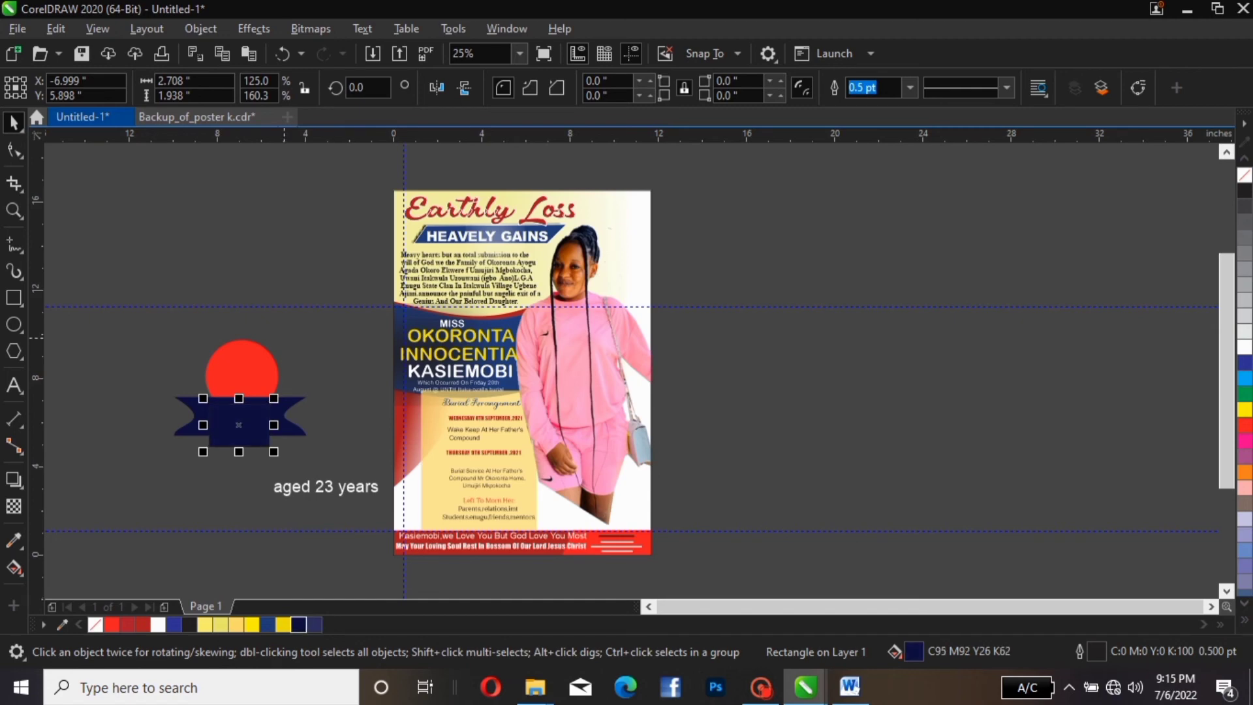
{"action": "key", "text": "Escape"}
Give the circle a darker red fill
{"action": "left_click", "coordinate": [247, 356]}
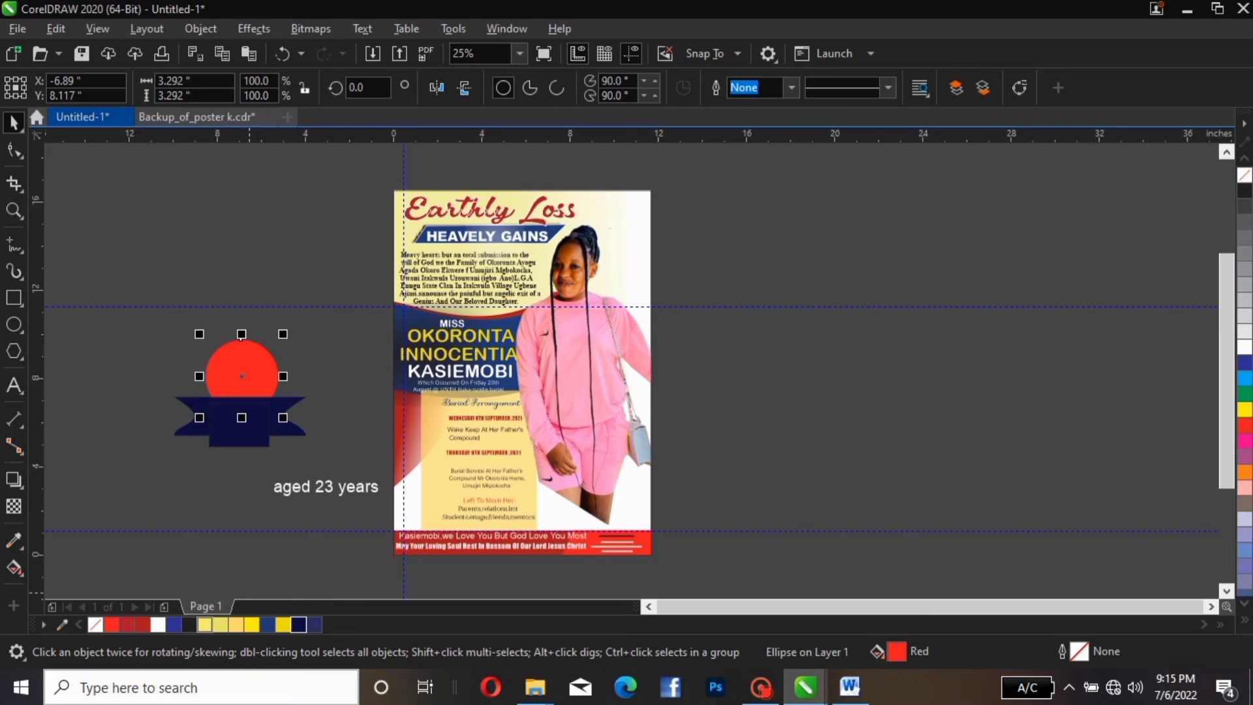
{"action": "left_click", "coordinate": [143, 624]}
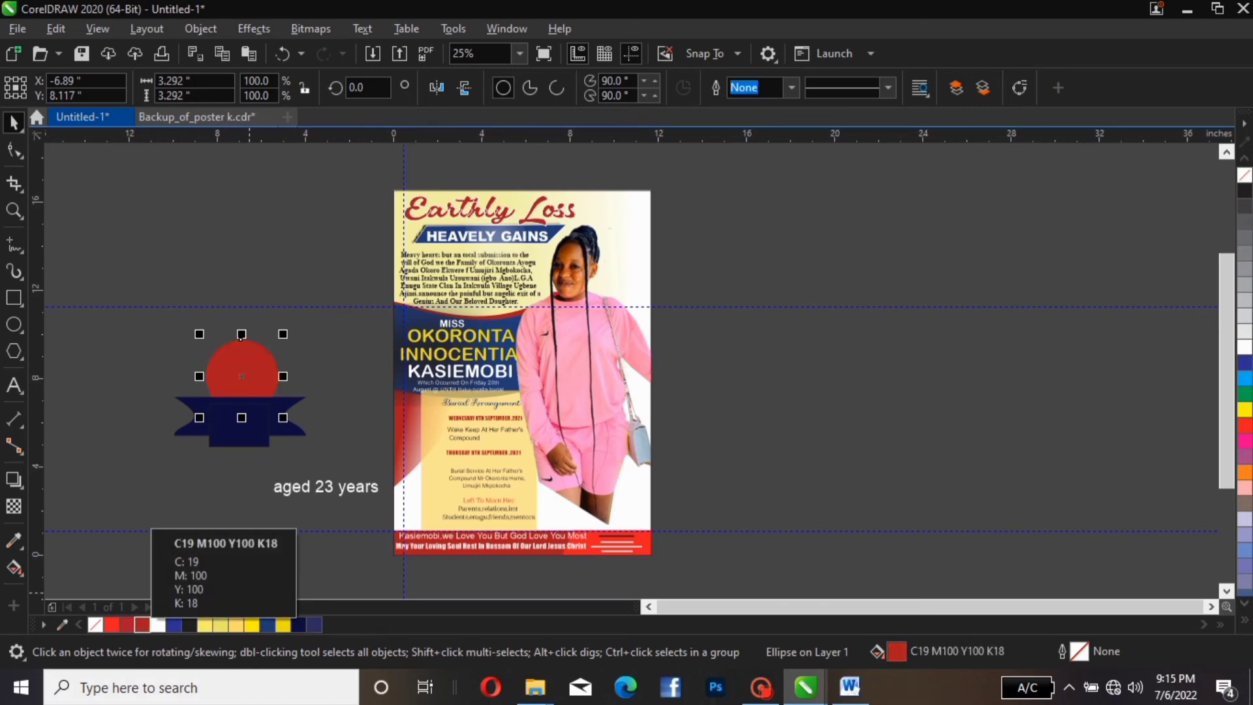
{"action": "left_click", "coordinate": [189, 361]}
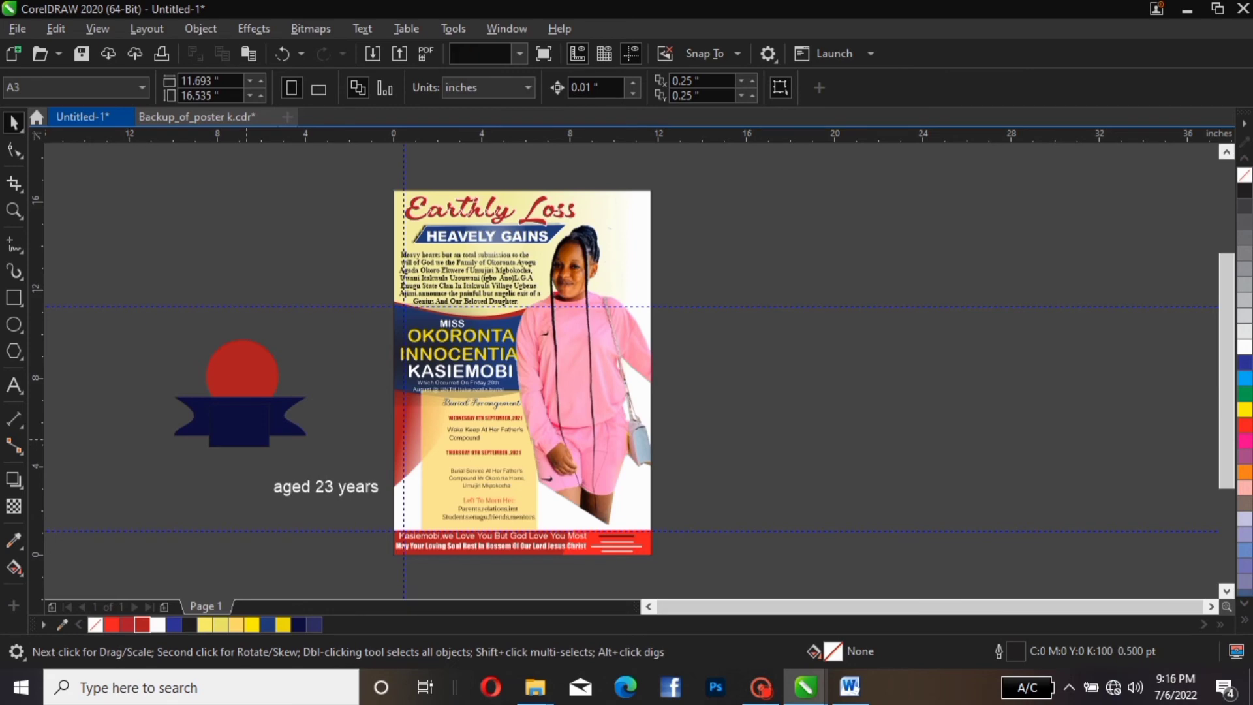
Fill the notched ribbon and centre rectangle with the same C100 M89 Y24 K10 blue
{"action": "left_click", "coordinate": [232, 434]}
{"action": "left_click", "coordinate": [173, 625]}
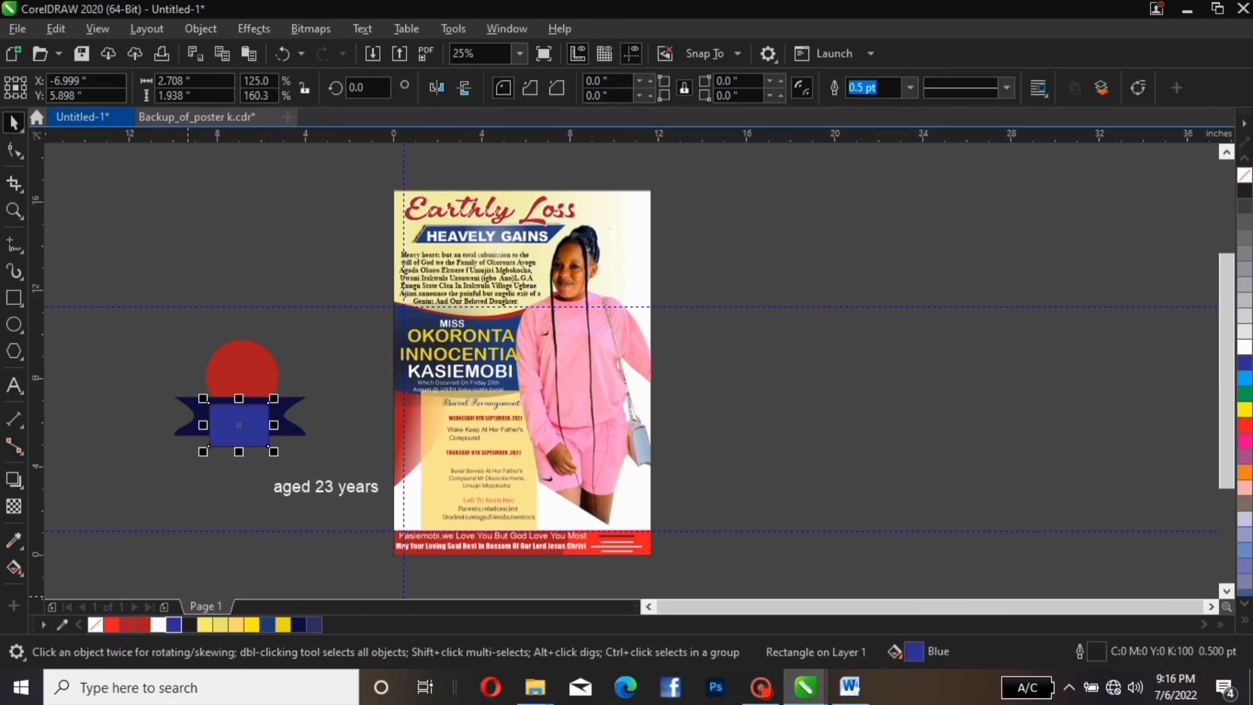
{"action": "left_click", "coordinate": [291, 426]}
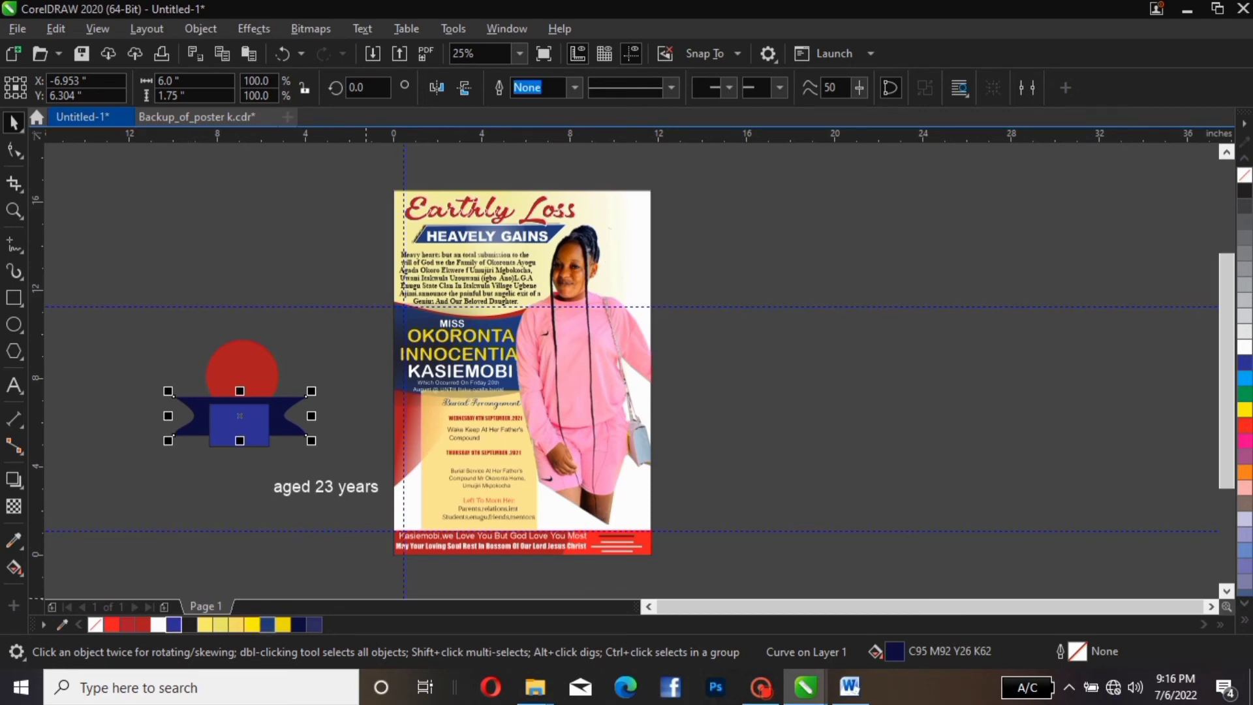
{"action": "left_click", "coordinate": [268, 625]}
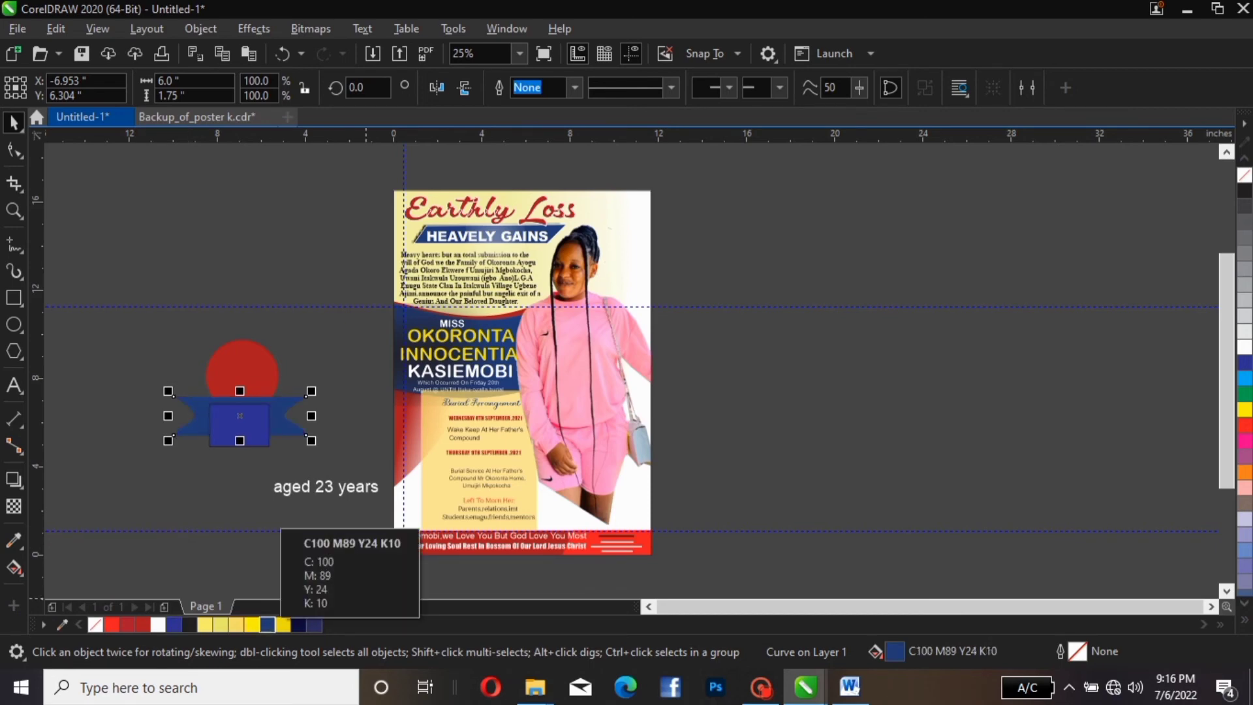
{"action": "left_click", "coordinate": [254, 441]}
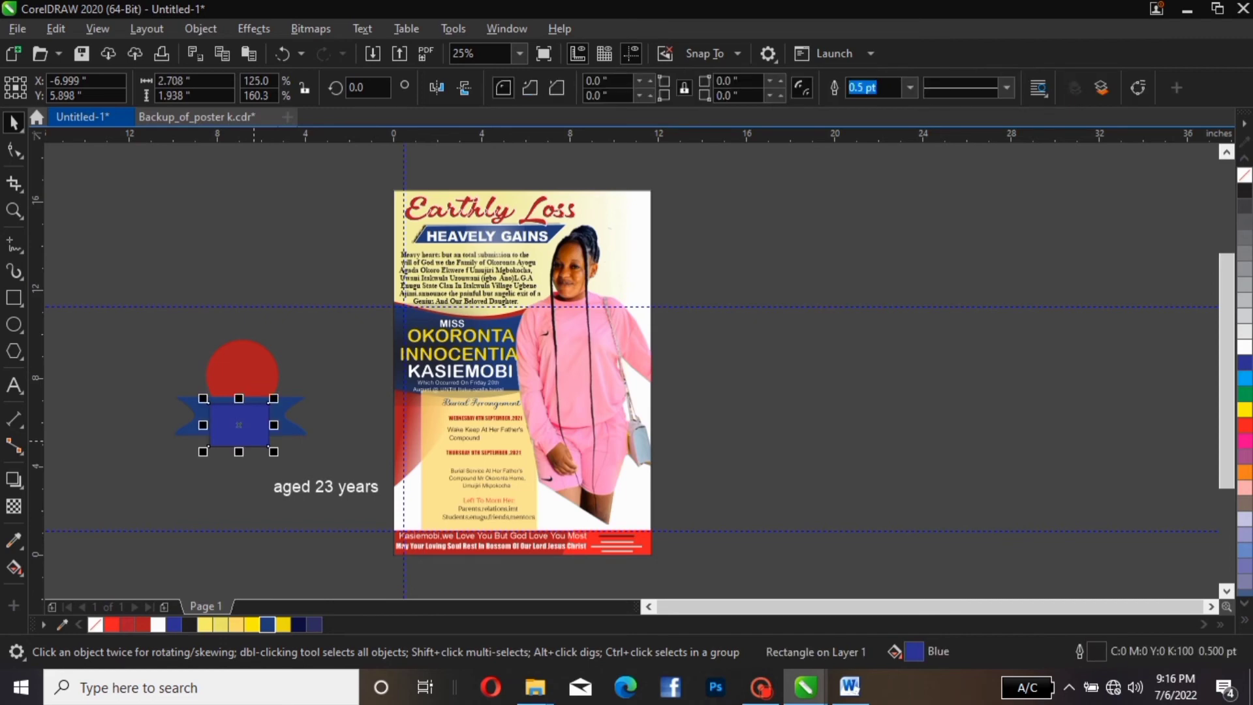
{"action": "left_click", "coordinate": [267, 625]}
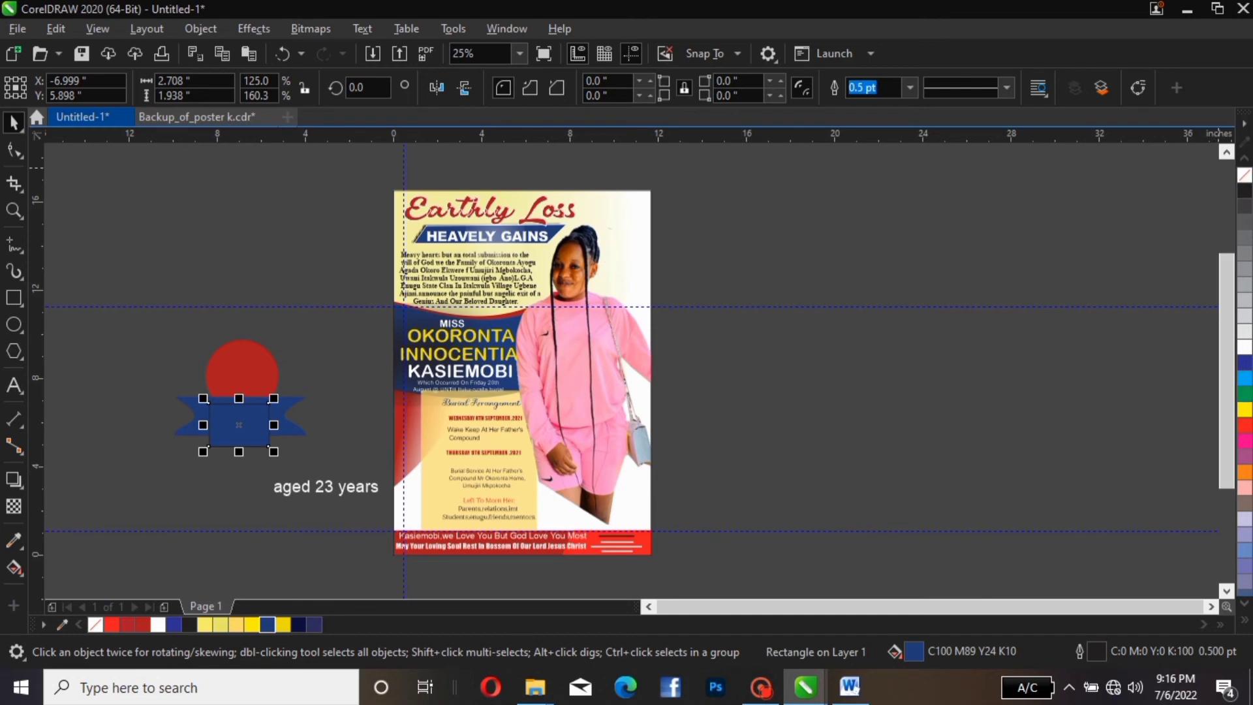
Remove the rectangle's outline and move the badge over the poster's photo, scaled to 3.828 × 3.083 in
{"action": "right_click", "coordinate": [1244, 175]}
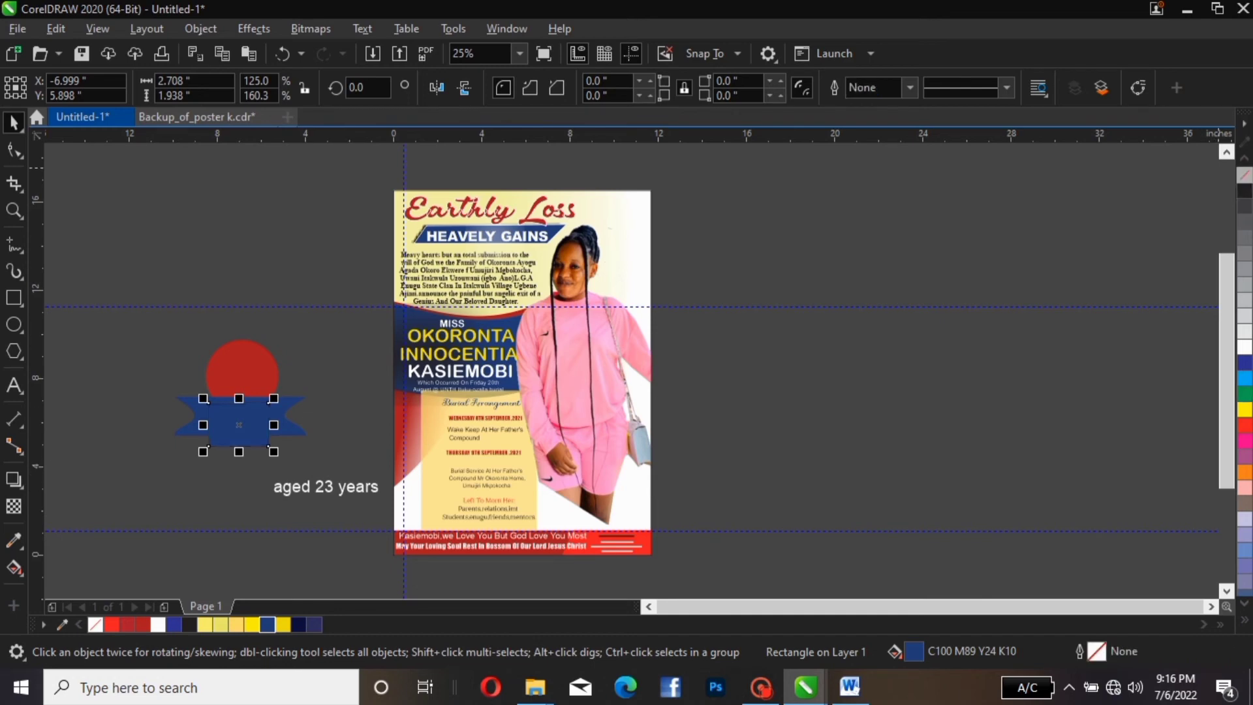
{"action": "left_click", "coordinate": [362, 411]}
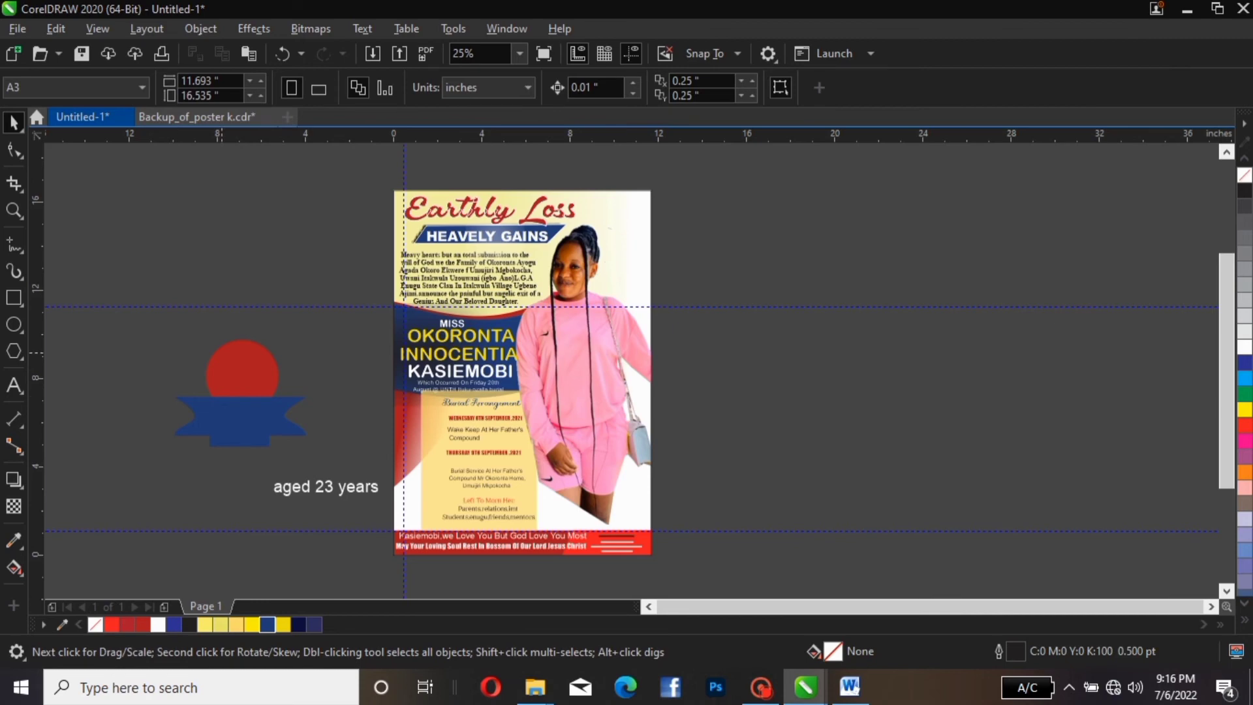
{"action": "left_click_drag", "start_coordinate": [100, 311], "coordinate": [360, 474]}
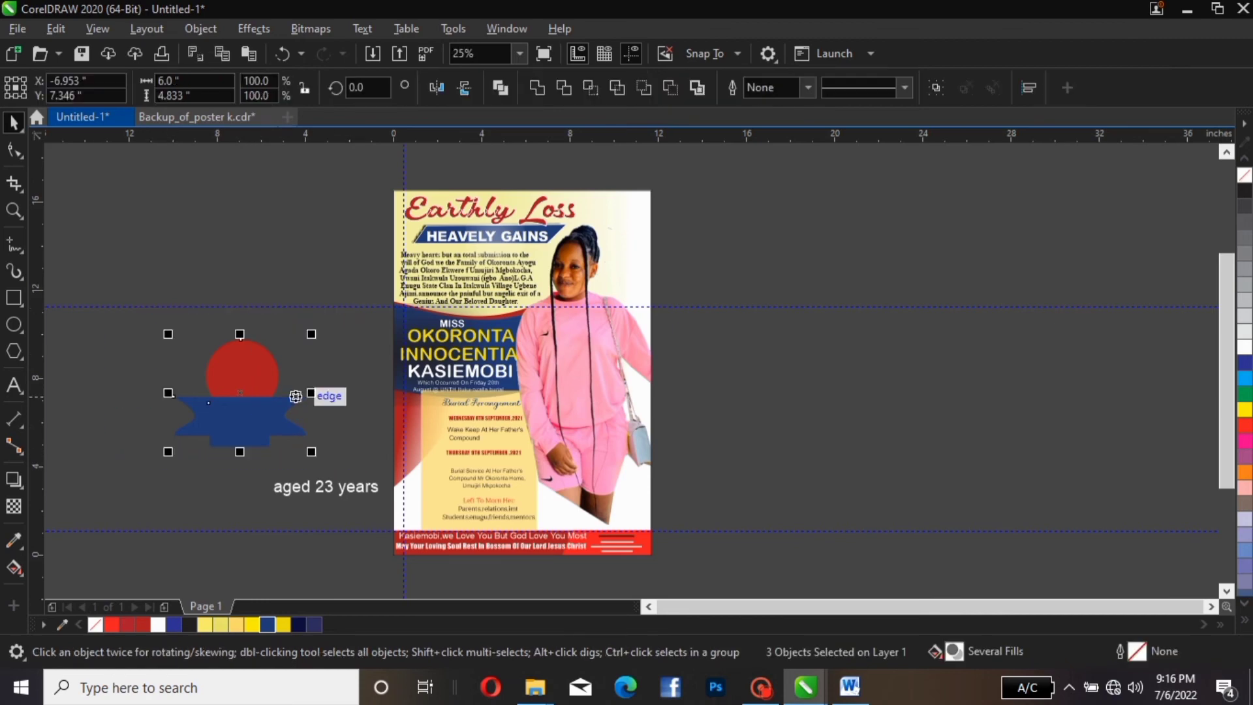
{"action": "left_click_drag", "start_coordinate": [271, 357], "coordinate": [602, 414]}
{"action": "left_click_drag", "start_coordinate": [533, 473], "coordinate": [572, 473]}
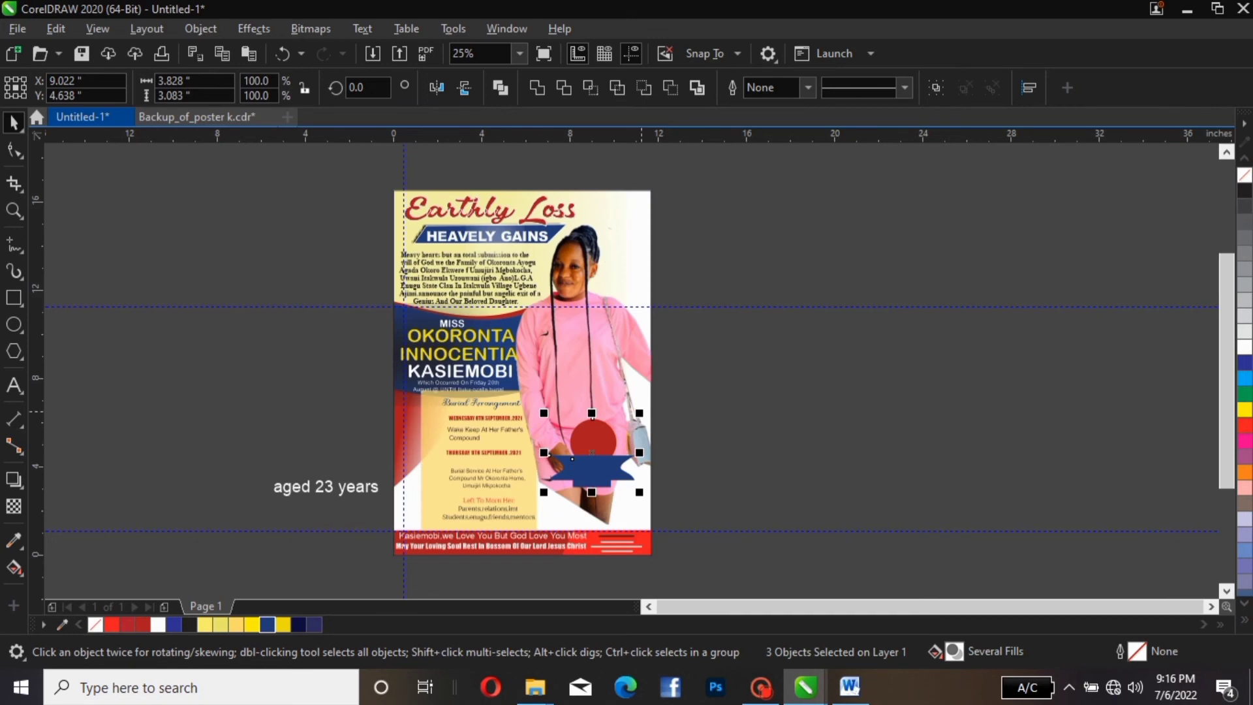
{"action": "left_click_drag", "start_coordinate": [639, 413], "coordinate": [624, 424]}
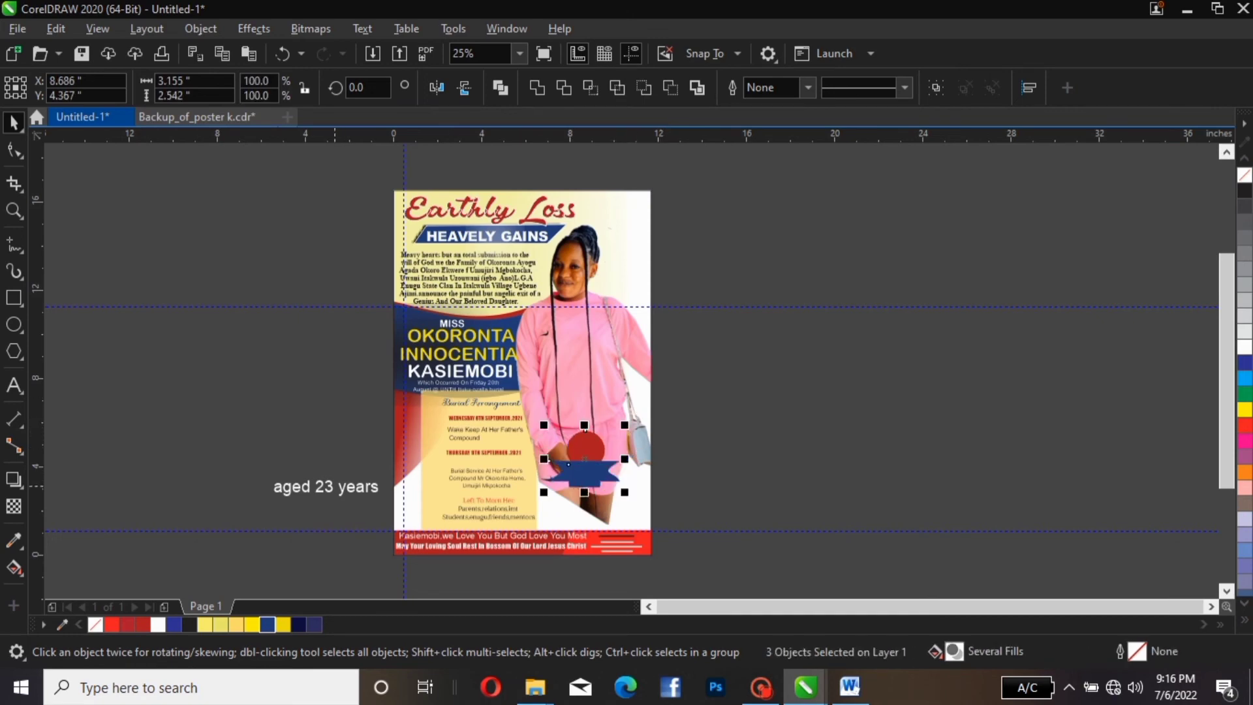
Apply Title Case to the 'aged 23 years' text through Change Case
{"action": "double_click", "coordinate": [332, 486]}
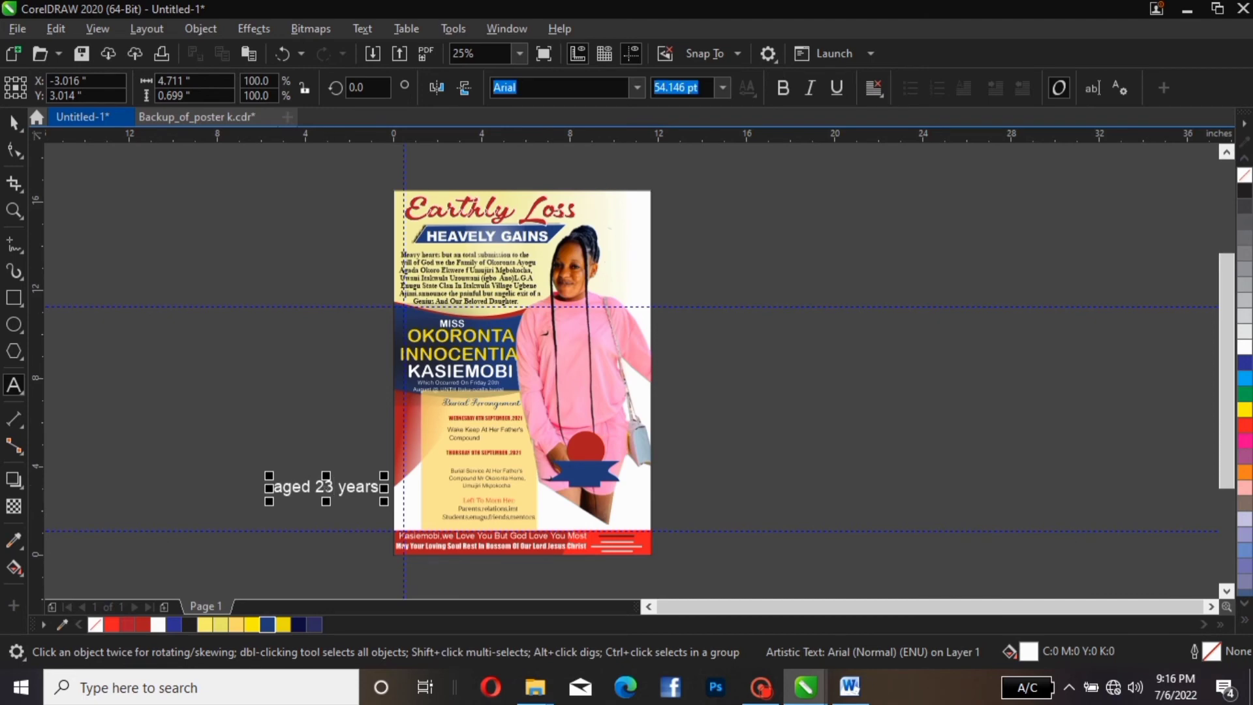
{"action": "left_click", "coordinate": [362, 28]}
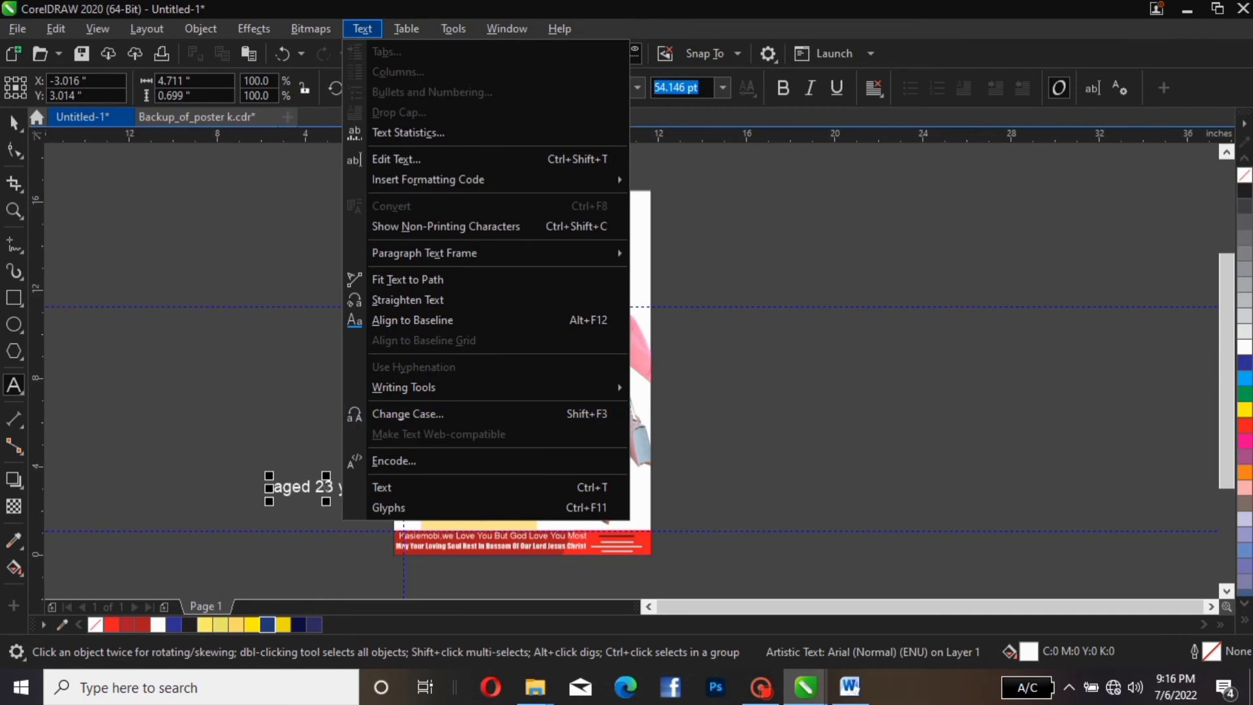
{"action": "left_click", "coordinate": [408, 414]}
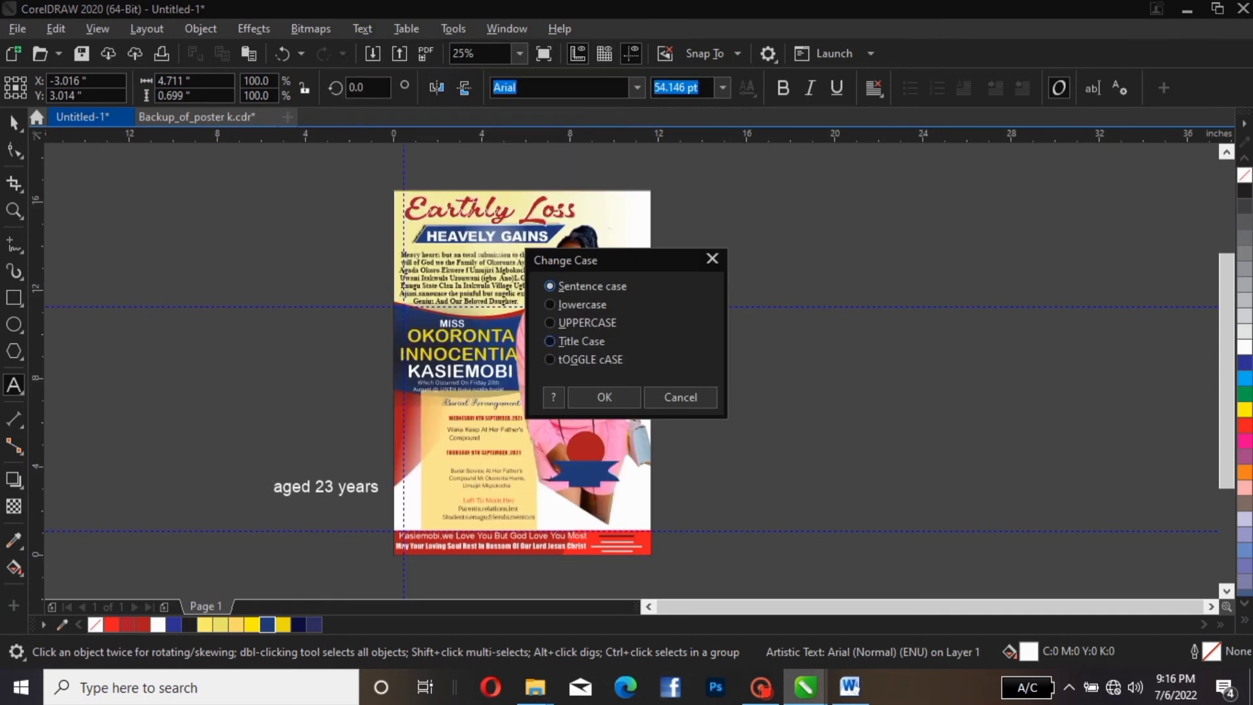
{"action": "left_click", "coordinate": [567, 342]}
{"action": "left_click", "coordinate": [579, 397]}
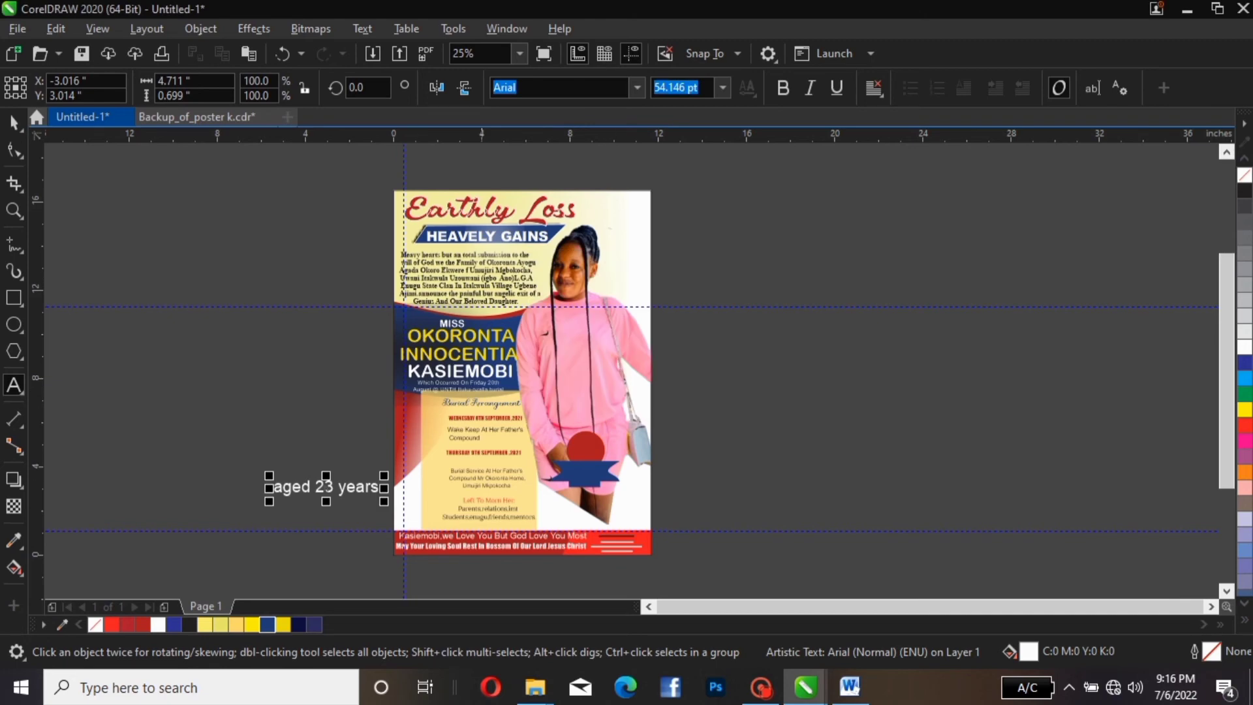
Break the 'aged 23 years' text apart with Ctrl+K so each word is separate
{"action": "left_click", "coordinate": [311, 486]}
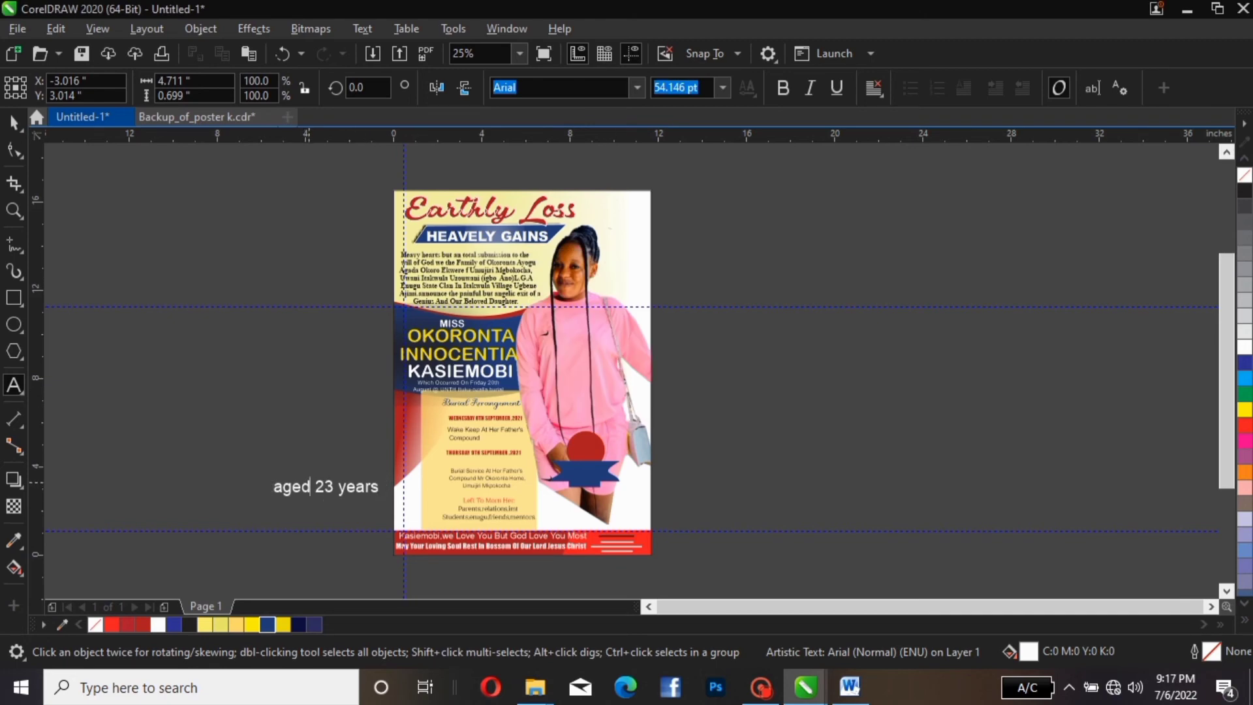
{"action": "left_click", "coordinate": [382, 581]}
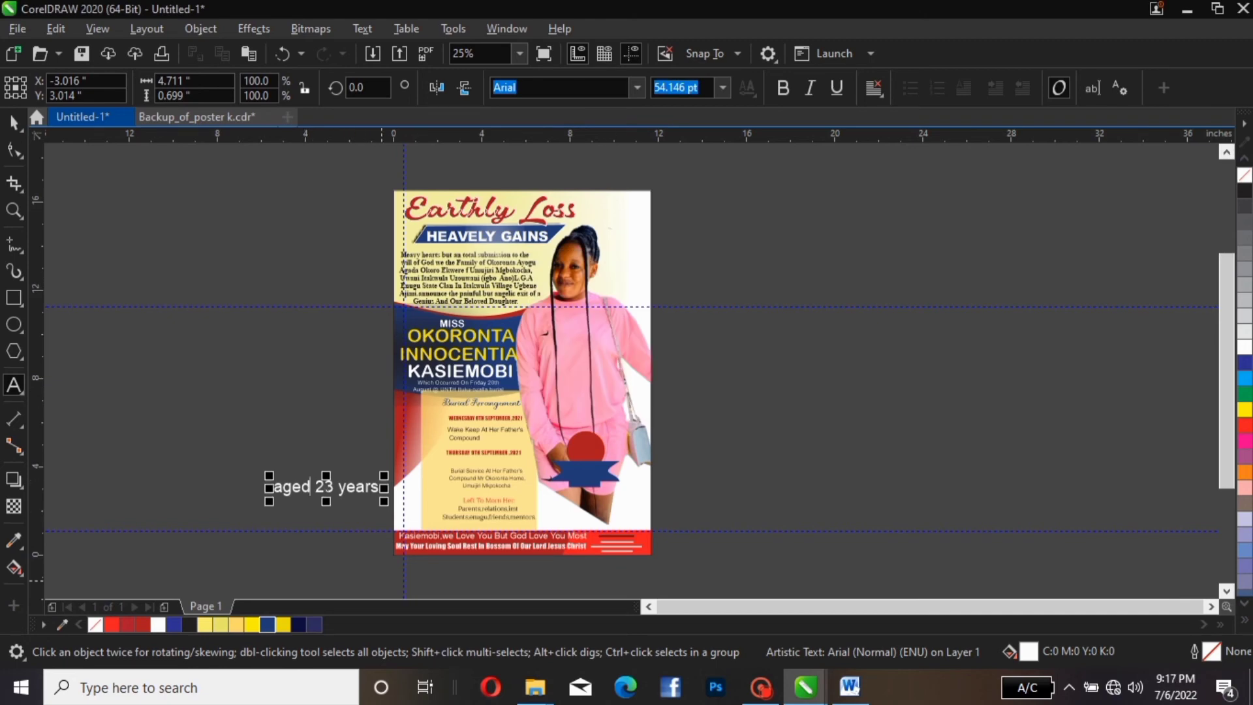
{"action": "key", "text": "ctrl+k"}
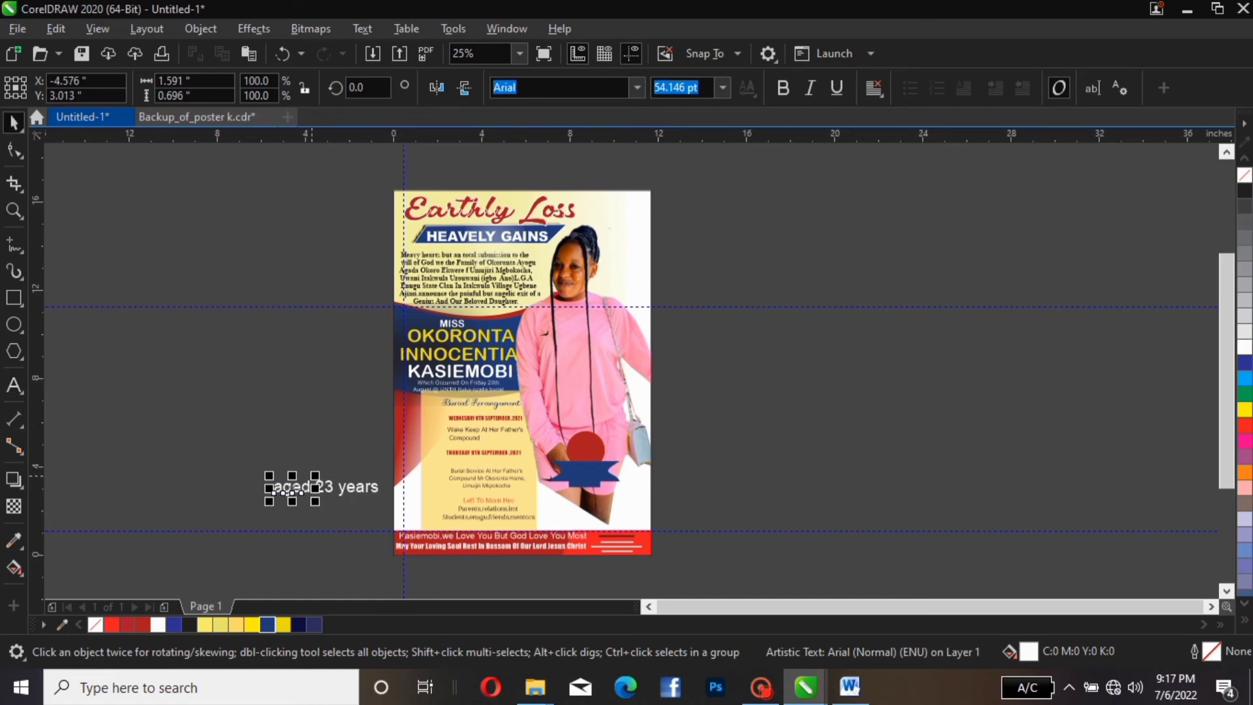
Enlarge the badge beside the poster and centre a 128.737 pt 'aged' on its red circle
{"action": "left_click_drag", "start_coordinate": [287, 488], "coordinate": [585, 407]}
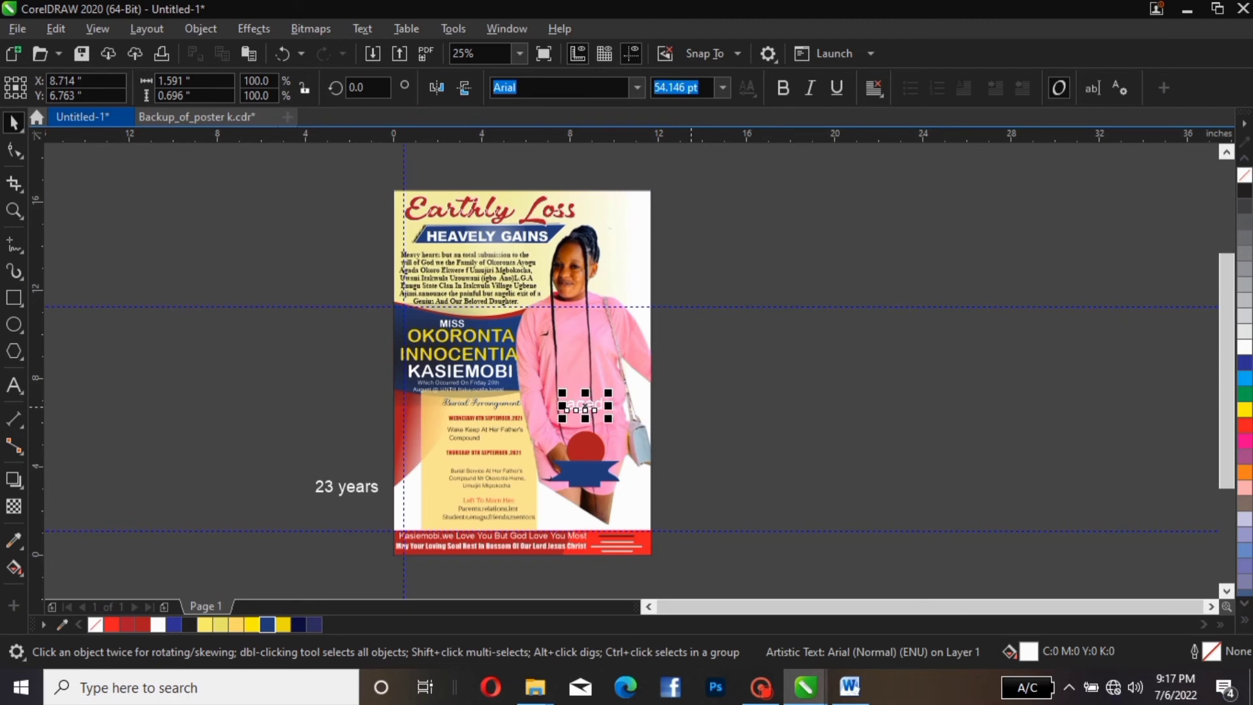
{"action": "left_click_drag", "start_coordinate": [715, 409], "coordinate": [542, 587]}
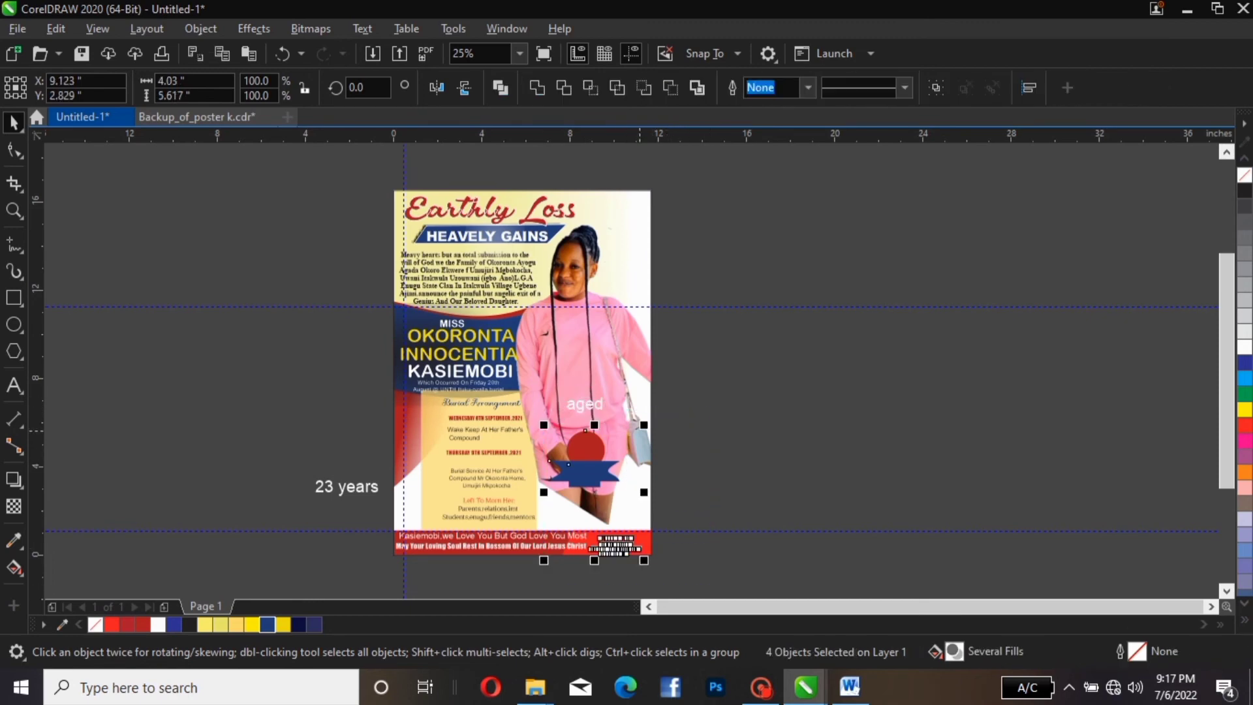
{"action": "left_click_drag", "start_coordinate": [703, 408], "coordinate": [543, 515]}
{"action": "left_click_drag", "start_coordinate": [624, 425], "coordinate": [733, 337]}
{"action": "left_click_drag", "start_coordinate": [685, 398], "coordinate": [697, 393]}
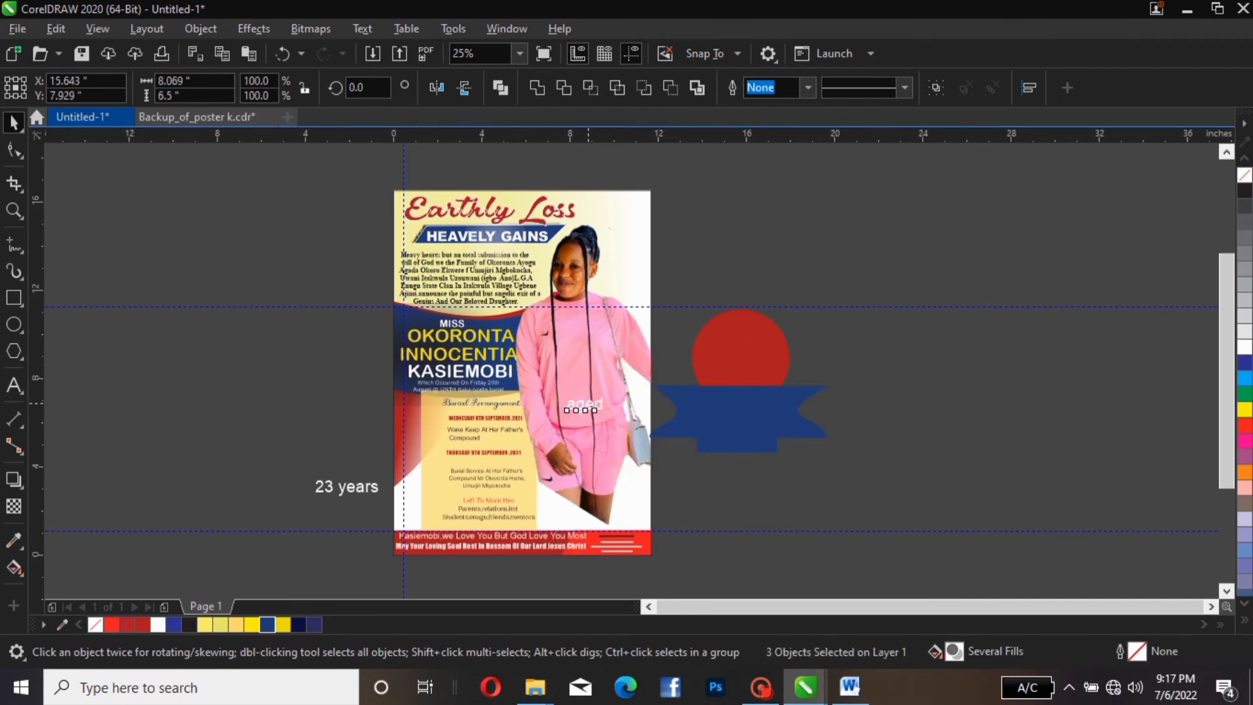
{"action": "left_click_drag", "start_coordinate": [584, 403], "coordinate": [739, 356]}
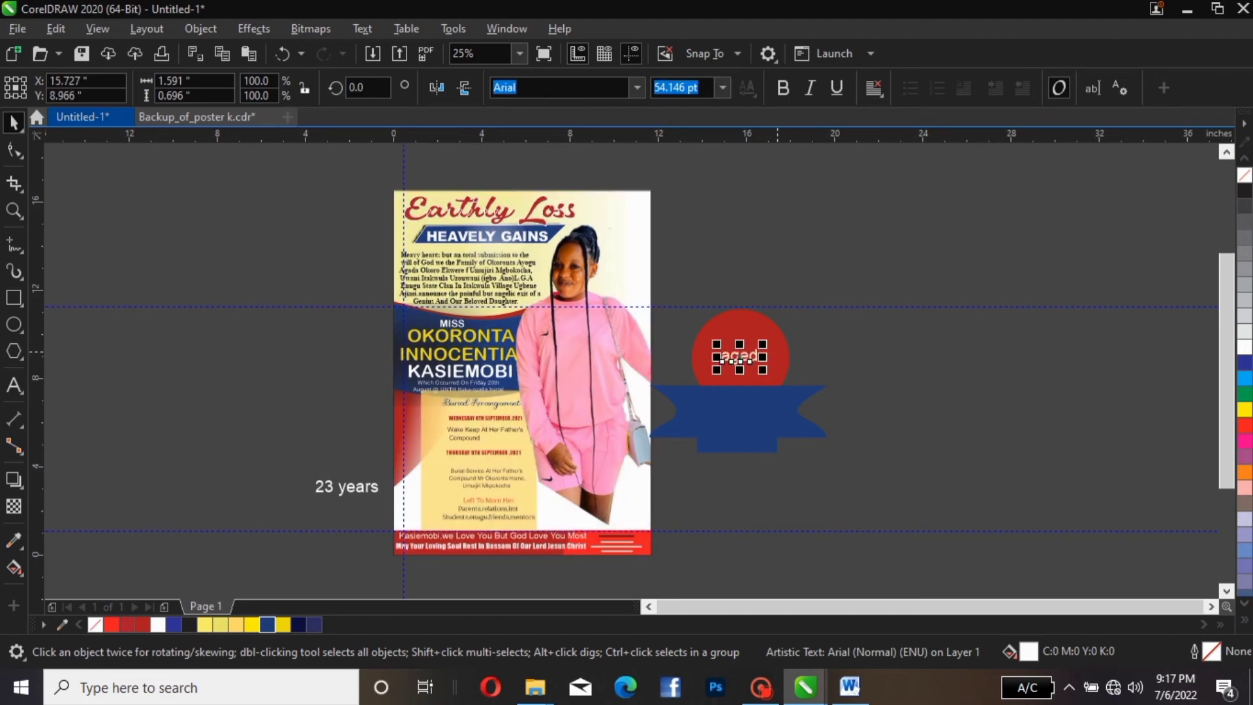
{"action": "mouse_move", "coordinate": [763, 344]}
{"action": "left_mouse_down"}
{"action": "mouse_move", "coordinate": [811, 322]}
{"action": "mouse_move", "coordinate": [759, 355]}
{"action": "left_mouse_up"}
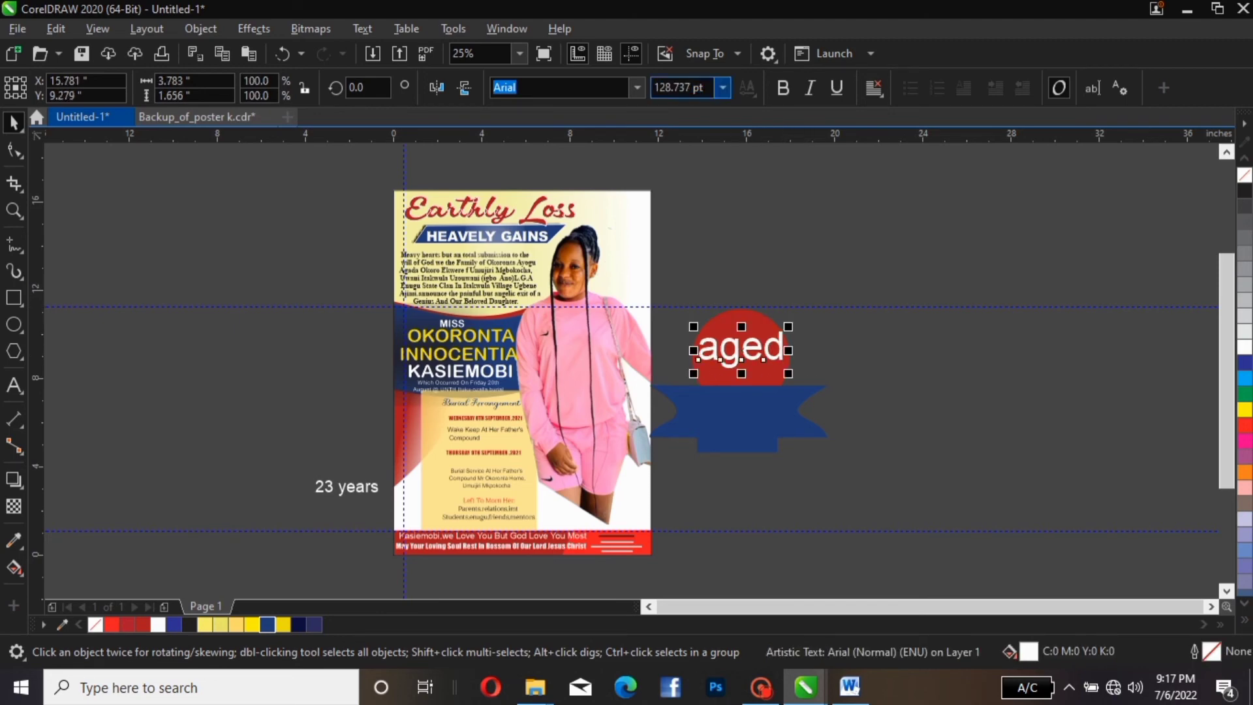
Try Baroque Script and Bartley Green Demo on 'aged', shrinking it slightly
{"action": "left_click", "coordinate": [636, 88]}
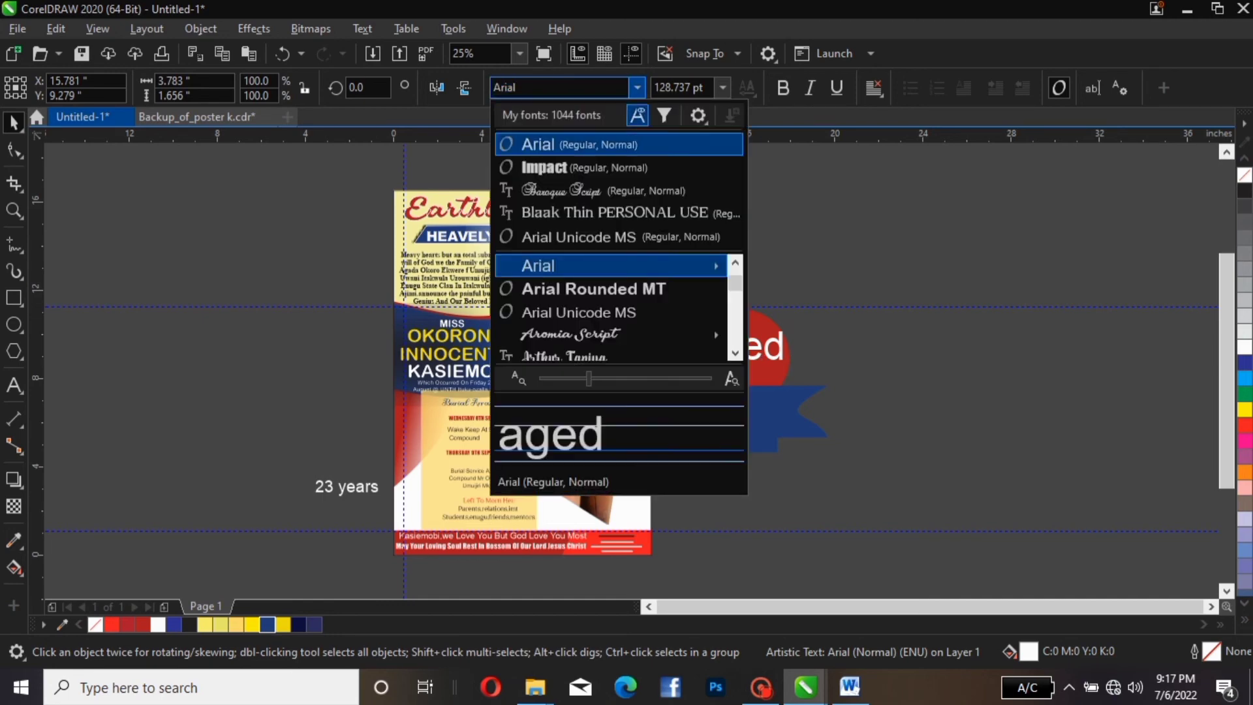
{"action": "left_click", "coordinate": [561, 190]}
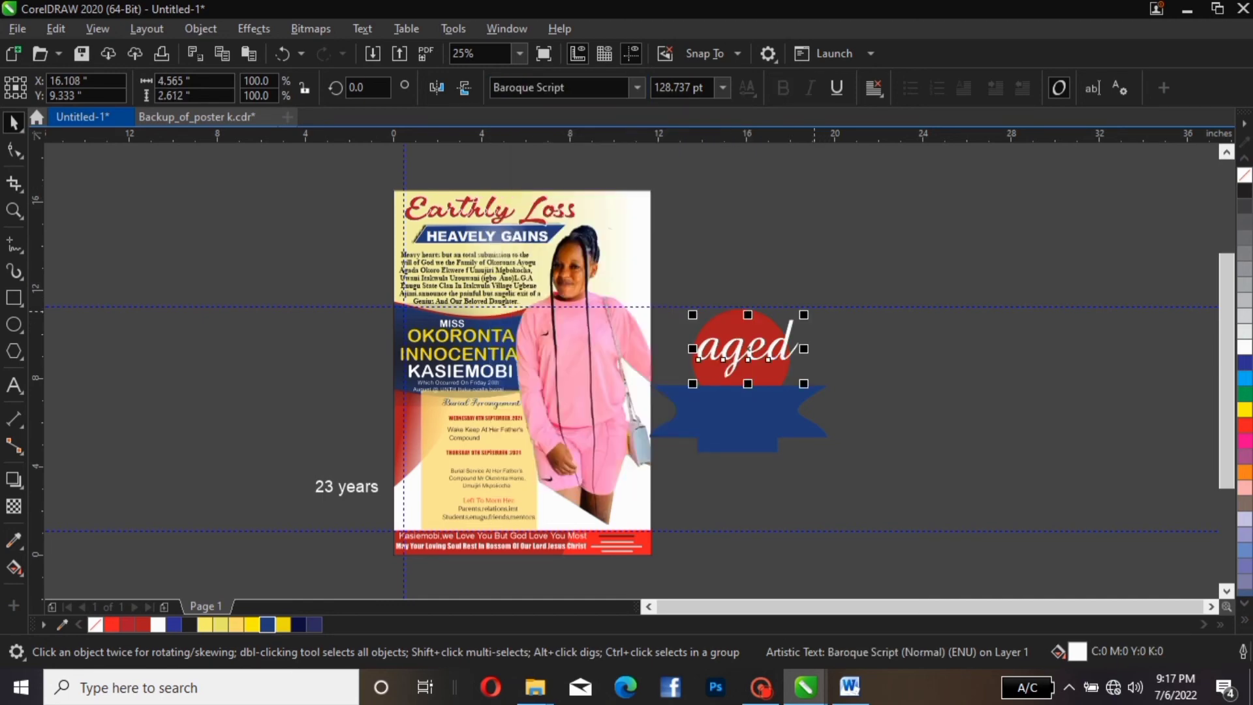
{"action": "mouse_move", "coordinate": [803, 315]}
{"action": "left_mouse_down"}
{"action": "mouse_move", "coordinate": [736, 351]}
{"action": "mouse_move", "coordinate": [734, 336]}
{"action": "mouse_move", "coordinate": [789, 300]}
{"action": "mouse_move", "coordinate": [778, 327]}
{"action": "mouse_move", "coordinate": [735, 335]}
{"action": "left_mouse_up"}
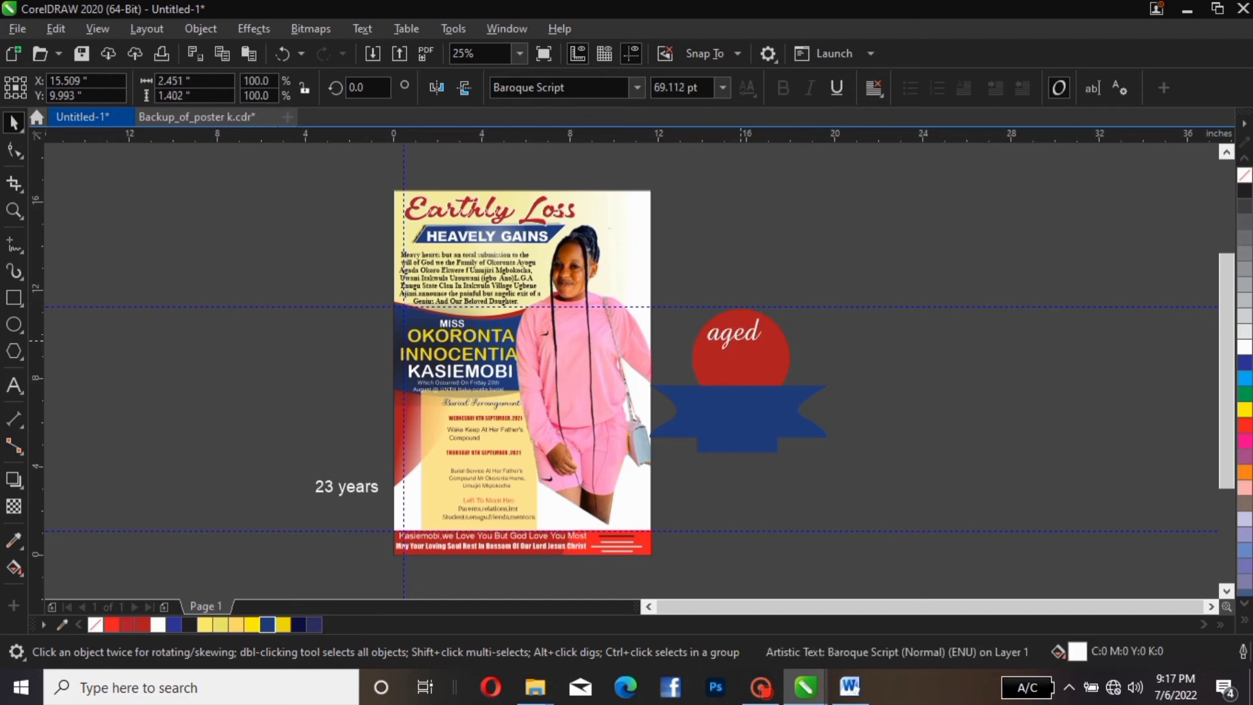
{"action": "left_click", "coordinate": [638, 88]}
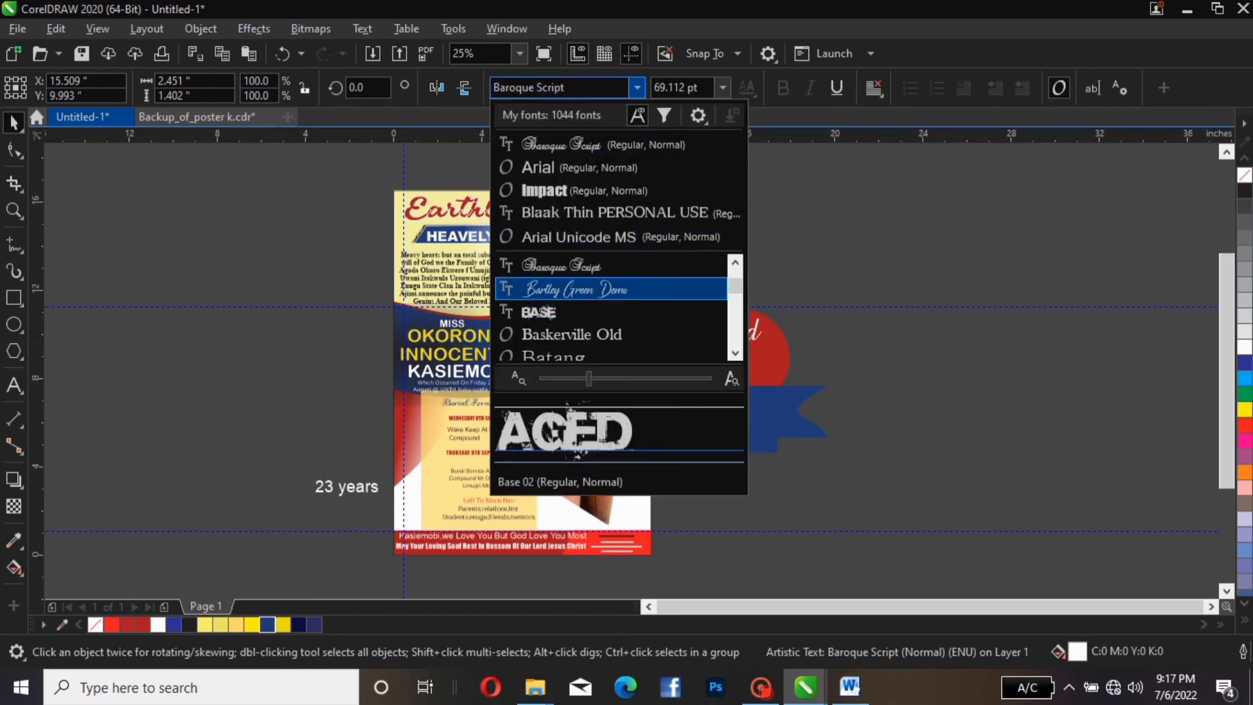
{"action": "left_click", "coordinate": [576, 289]}
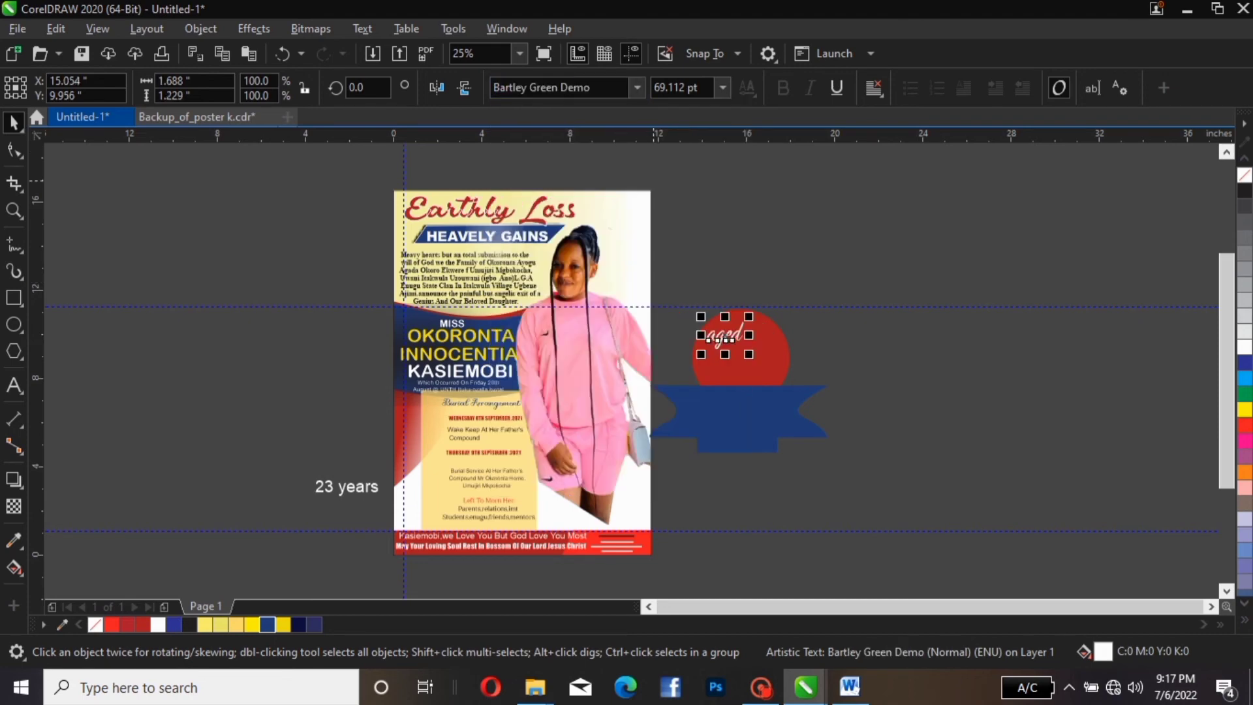
Set the word 'aged' in the BatangChe font
{"action": "left_click", "coordinate": [637, 87]}
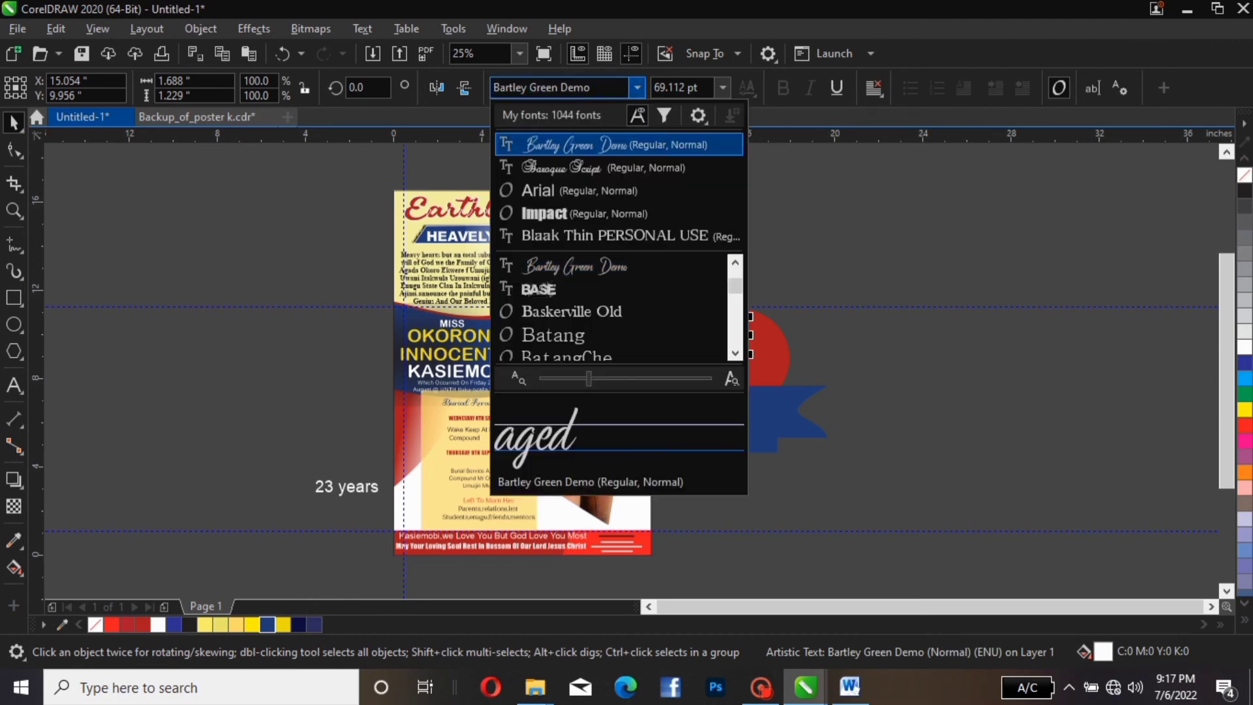
{"action": "key", "text": "Down"}
{"action": "key", "text": "Down"}
{"action": "key", "text": "Down"}
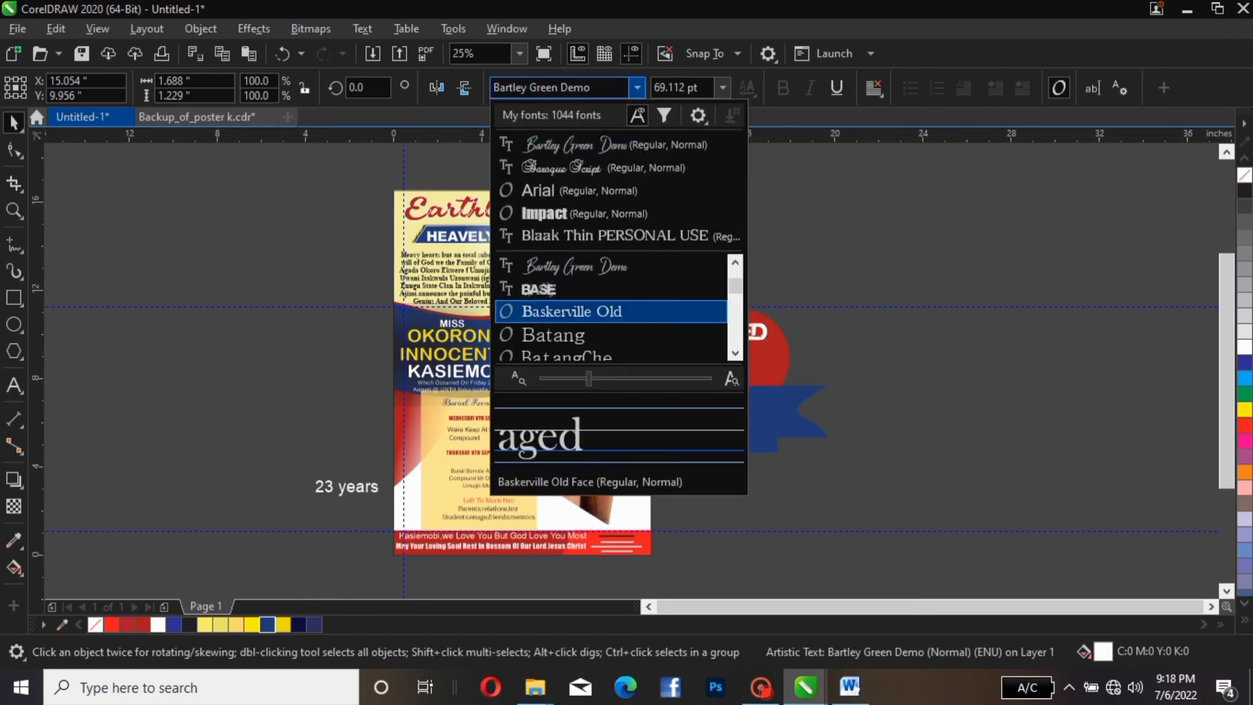
{"action": "key", "text": "Down"}
{"action": "key", "text": "Down"}
{"action": "key", "text": "Down"}
{"action": "key", "text": "Up"}
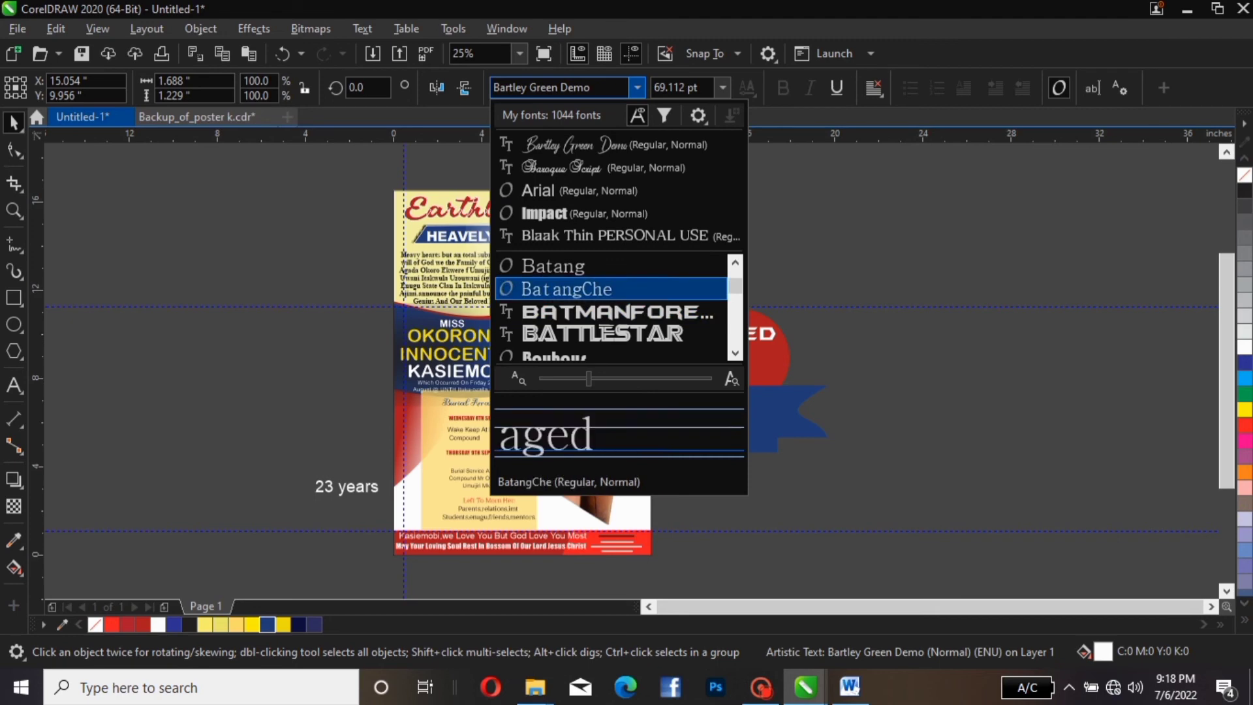
{"action": "key", "text": "Return"}
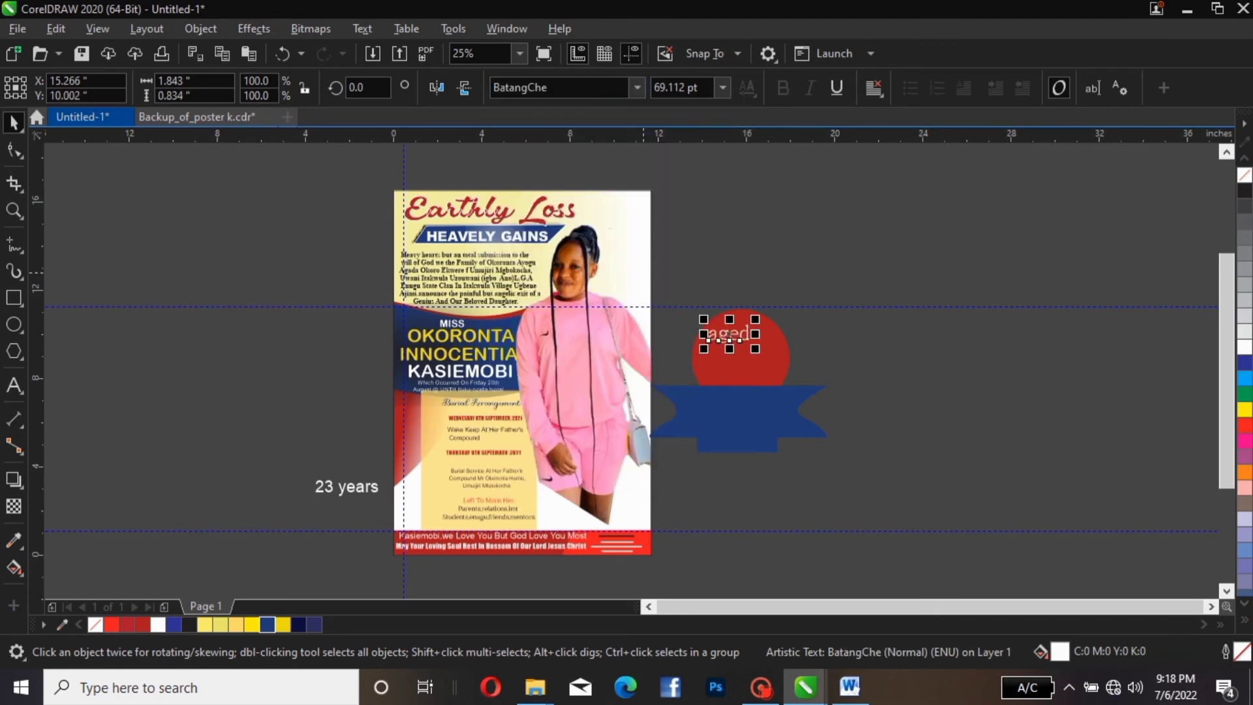
Preview Impact, Bell MT and Beliary Demo on 'aged' but keep BatangChe
{"action": "left_click", "coordinate": [637, 88]}
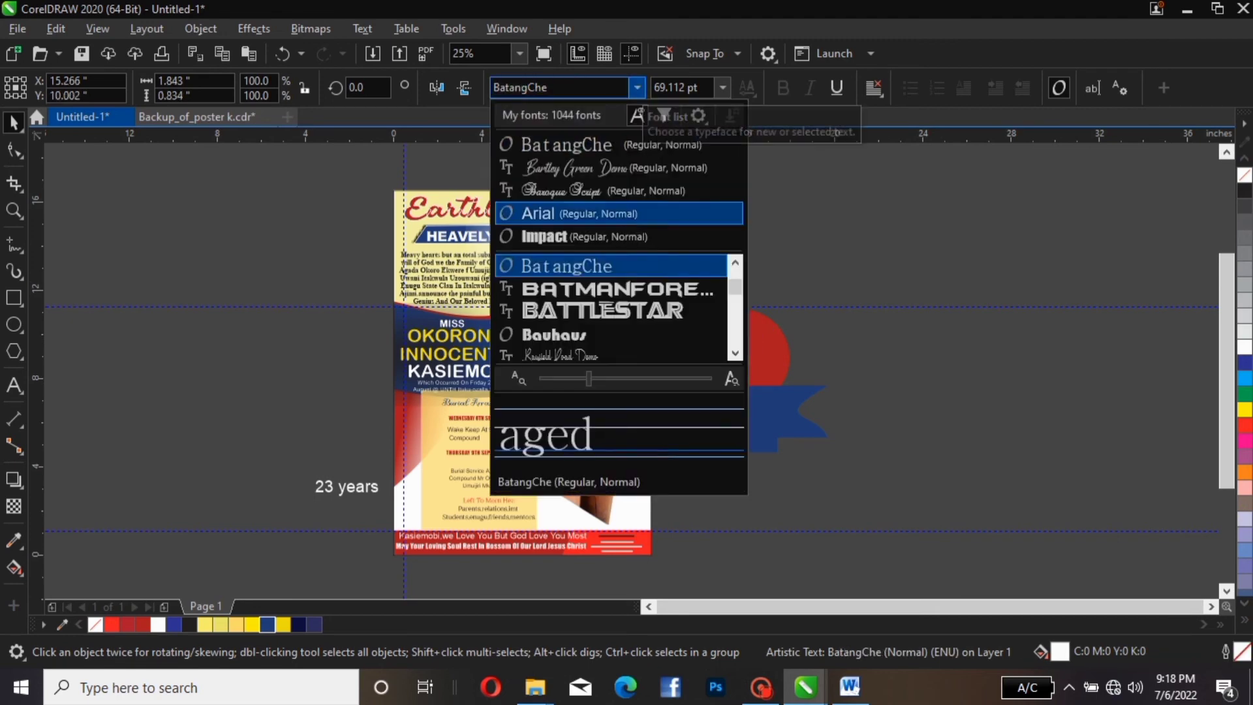
{"action": "key", "text": "Down"}
{"action": "scroll", "coordinate": [612, 266], "scroll_direction": "down", "scroll_amount": 2}
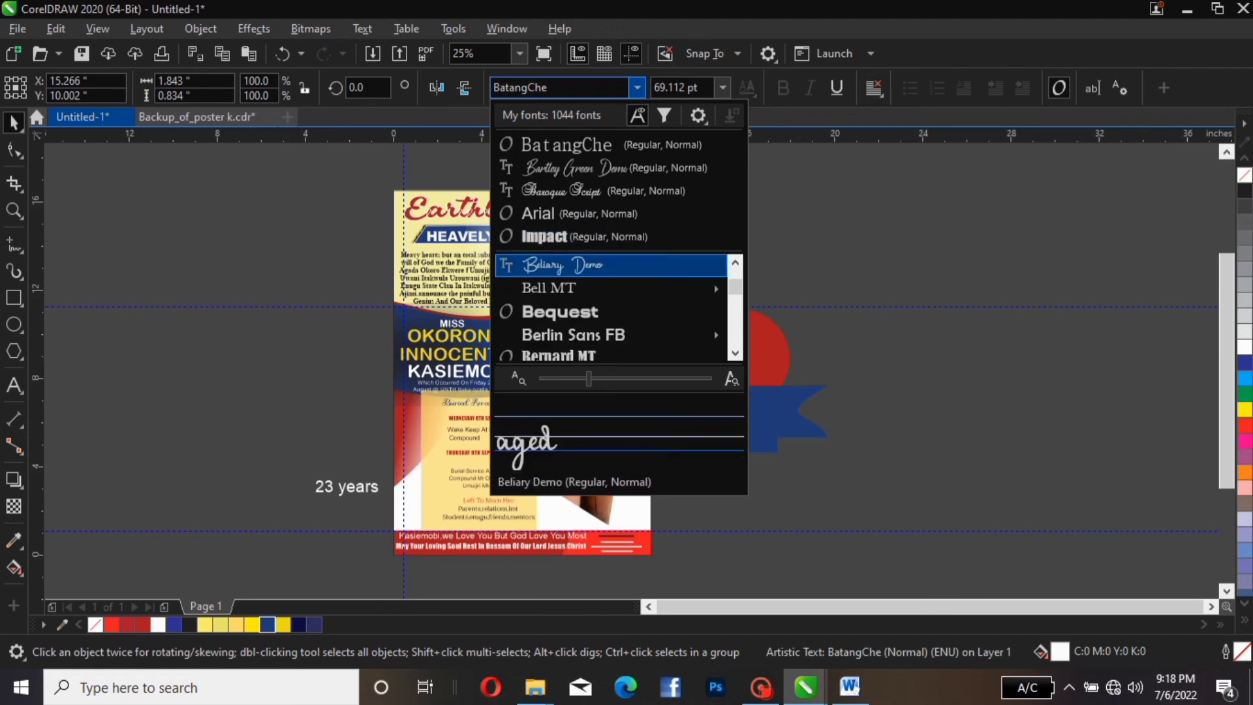
{"action": "key", "text": "Down"}
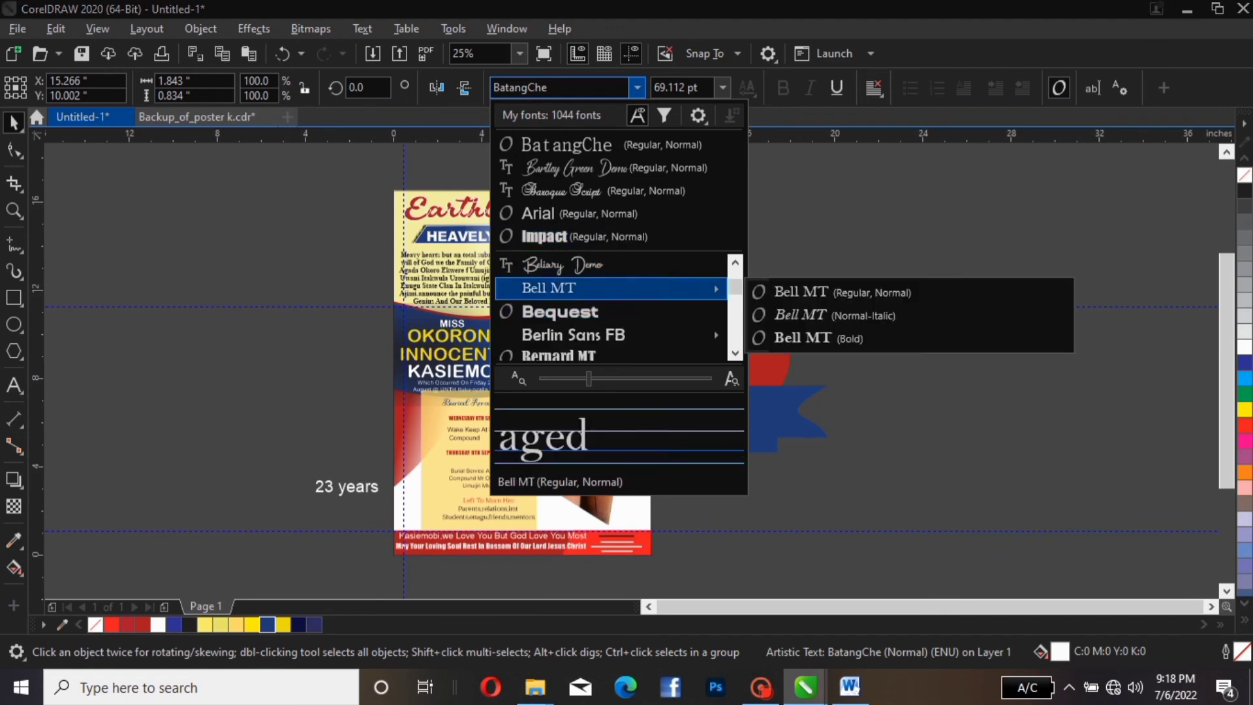
{"action": "key", "text": "Up"}
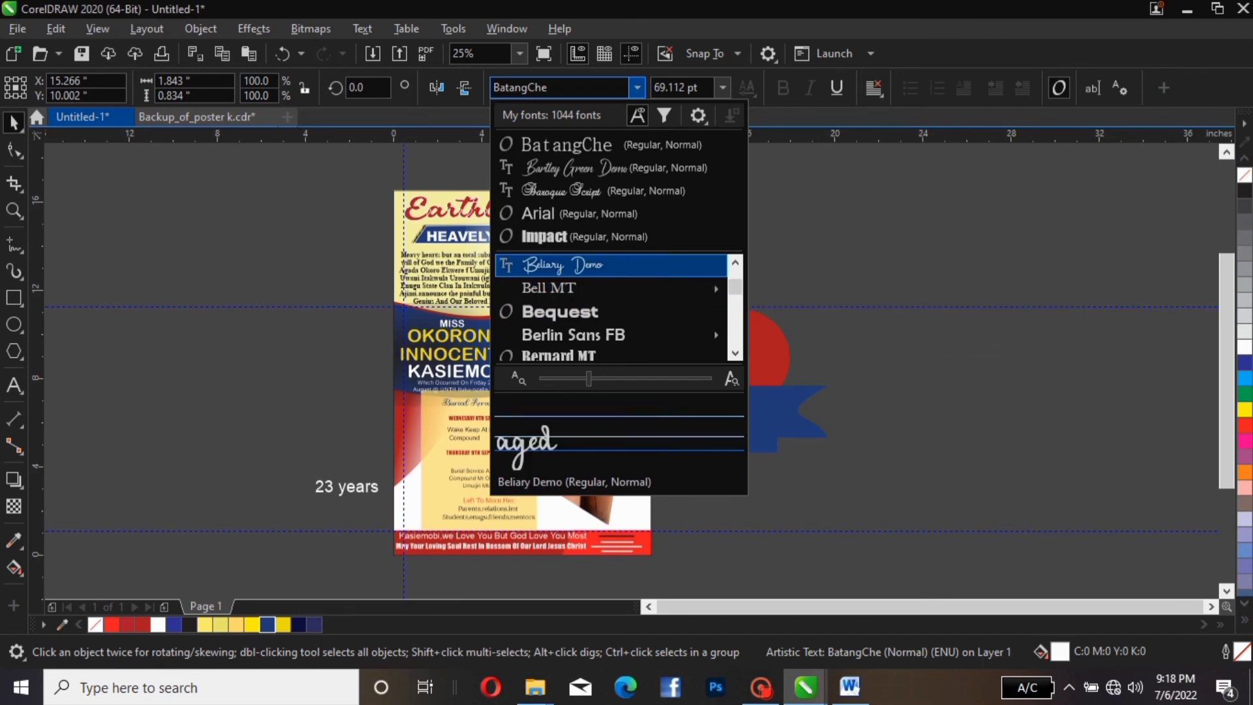
{"action": "key", "text": "Down"}
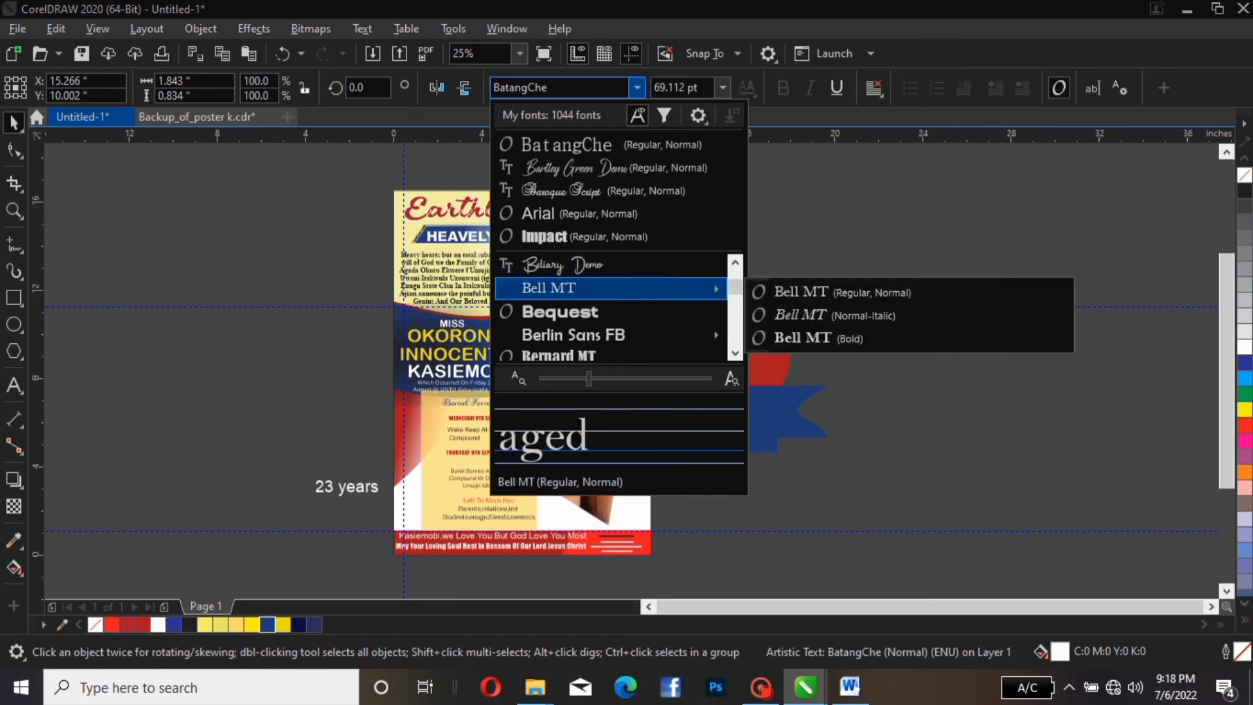
{"action": "key", "text": "Up"}
{"action": "key", "text": "Escape"}
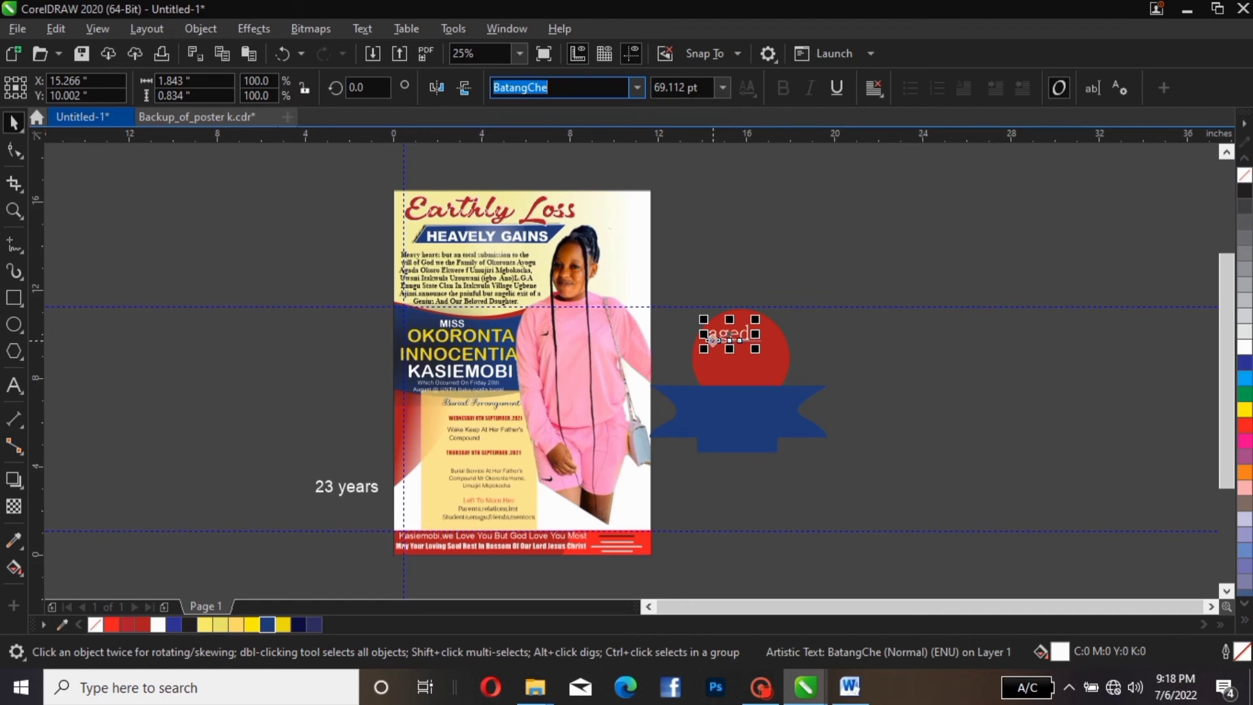
Apply Title Case so the badge word reads 'Aged'
{"action": "left_click", "coordinate": [362, 29]}
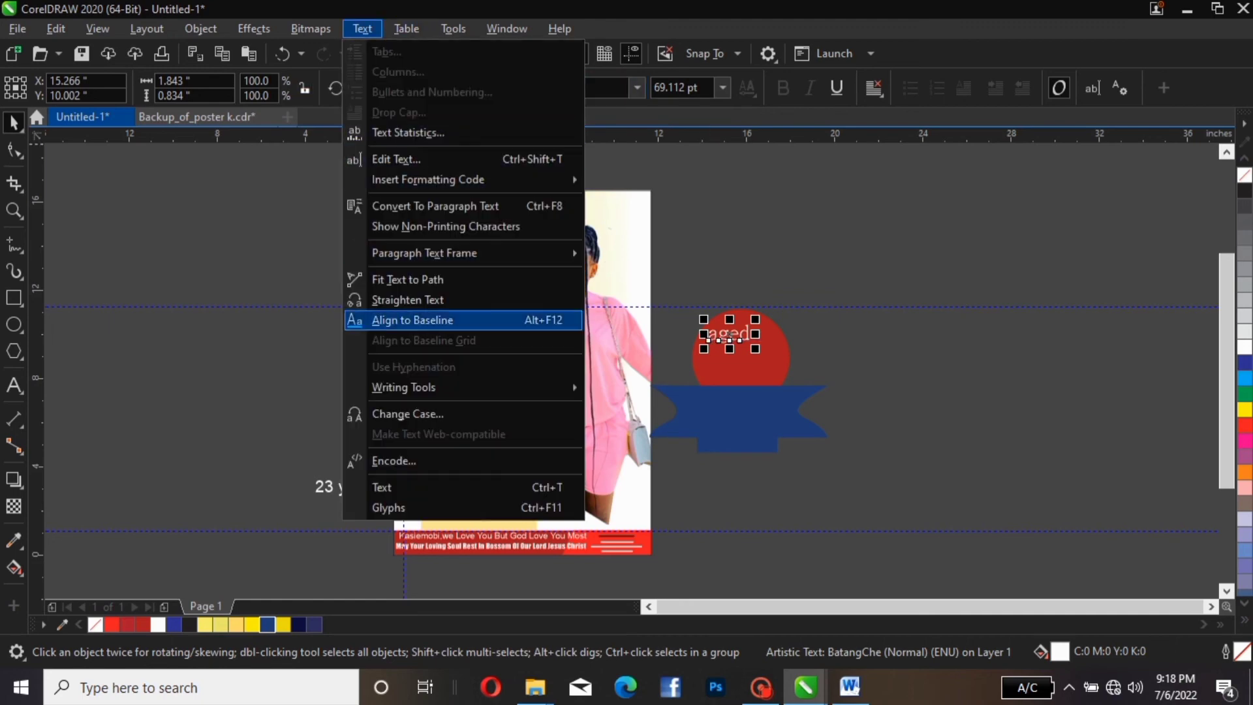
{"action": "key", "text": "Return"}
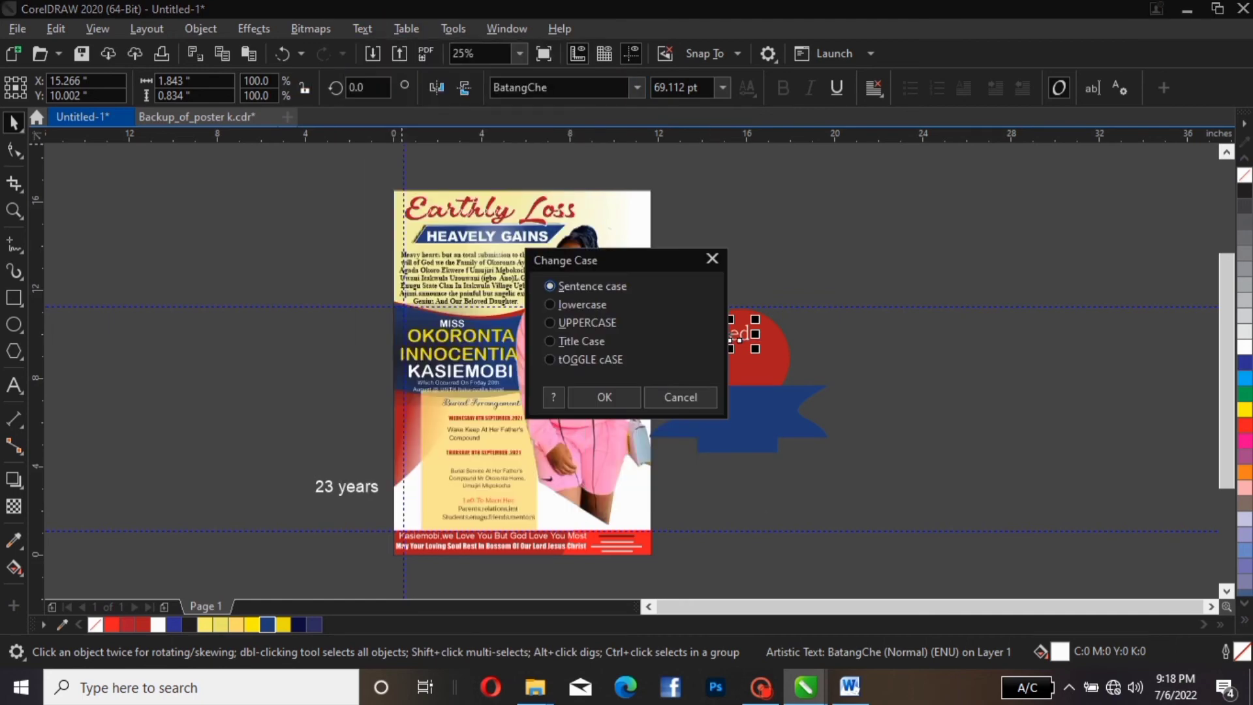
{"action": "key", "text": "alt+t"}
{"action": "key", "text": "Return"}
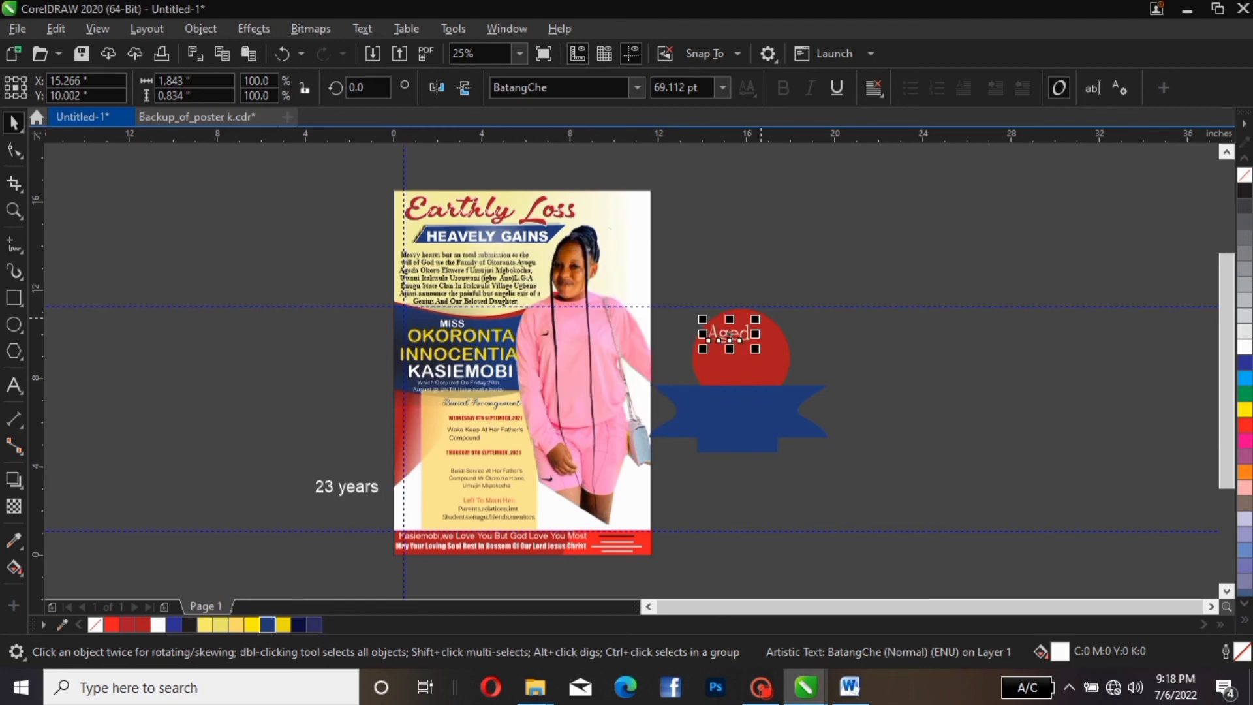
Preview Beliary Demo, Betharia Classy, Blackadder, BLAST and Blood Of Dracula on 'Aged'
{"action": "left_click", "coordinate": [637, 88]}
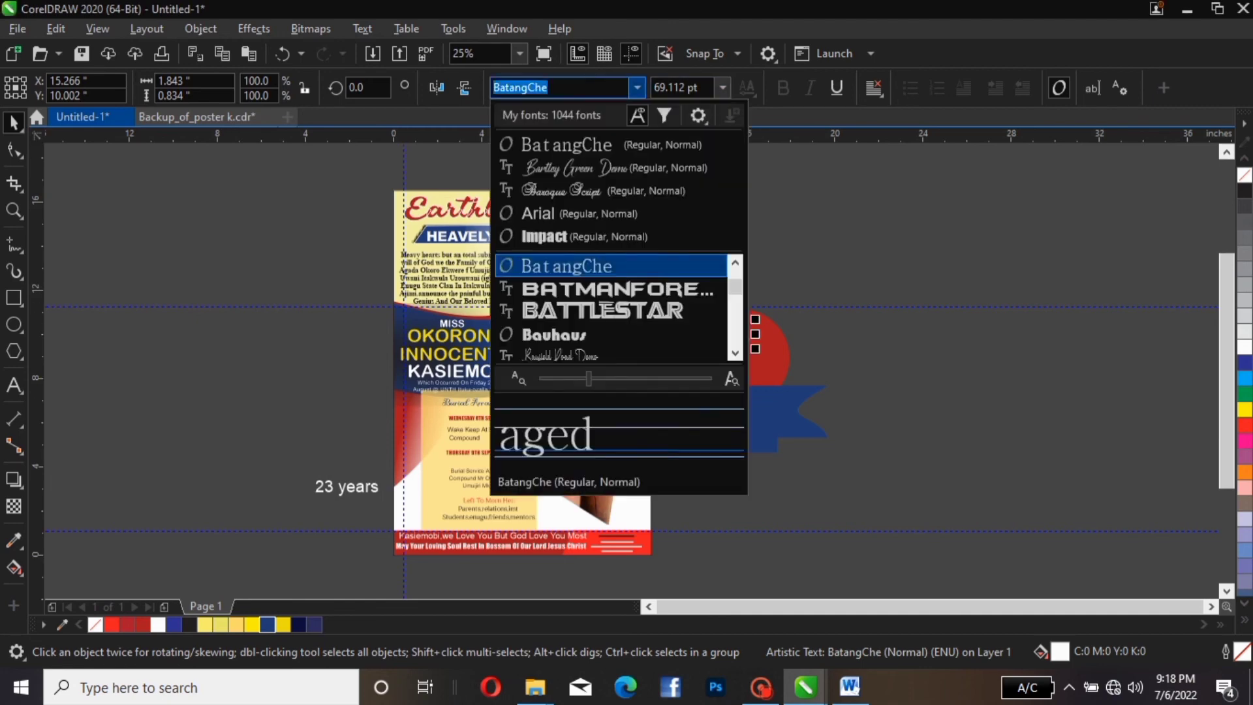
{"action": "key", "text": "Down"}
{"action": "key", "text": "Down"}
{"action": "key", "text": "Down"}
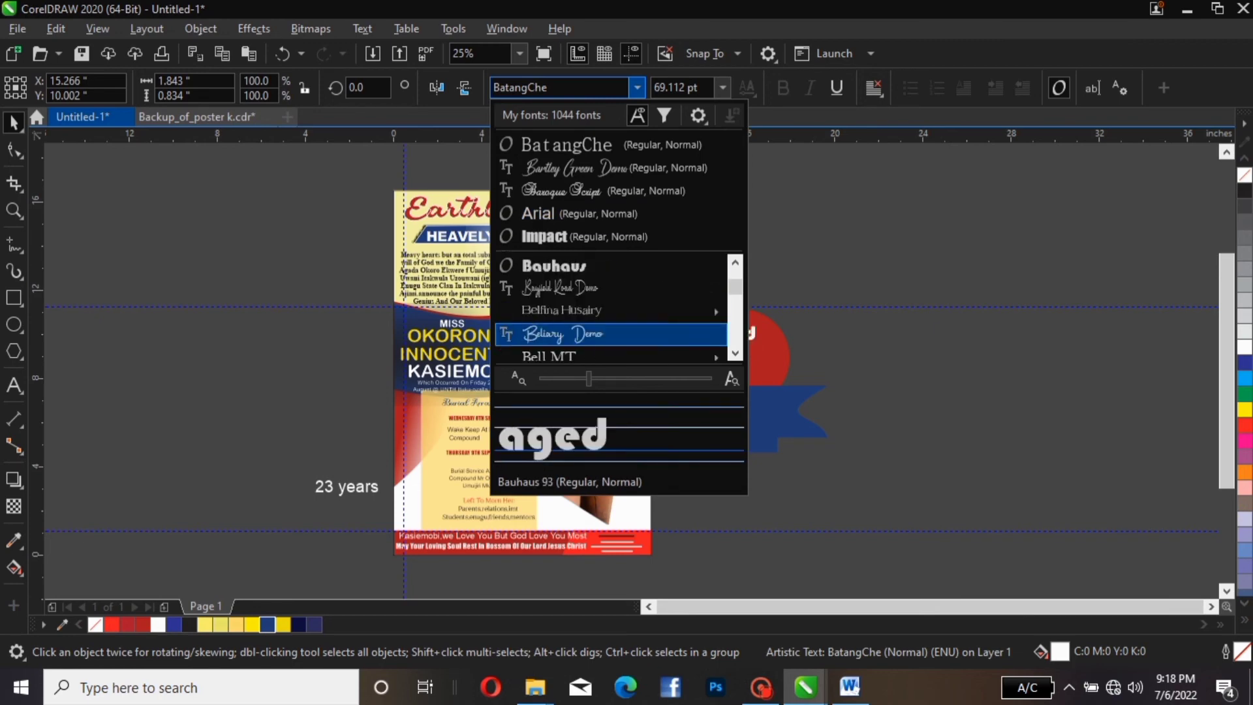
{"action": "key", "text": "Down"}
{"action": "key", "text": "Down"}
{"action": "key", "text": "Down"}
{"action": "key", "text": "Down"}
{"action": "key", "text": "Down"}
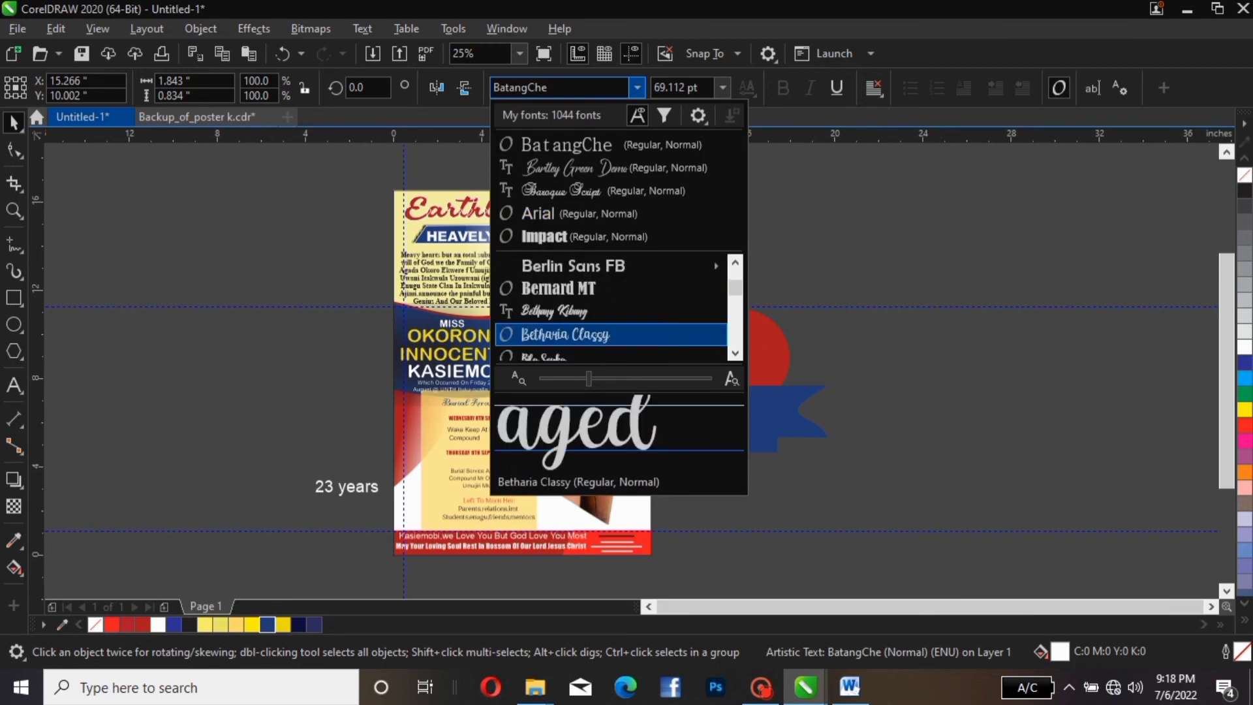
{"action": "key", "text": "Up"}
{"action": "key", "text": "Down"}
{"action": "key", "text": "Down"}
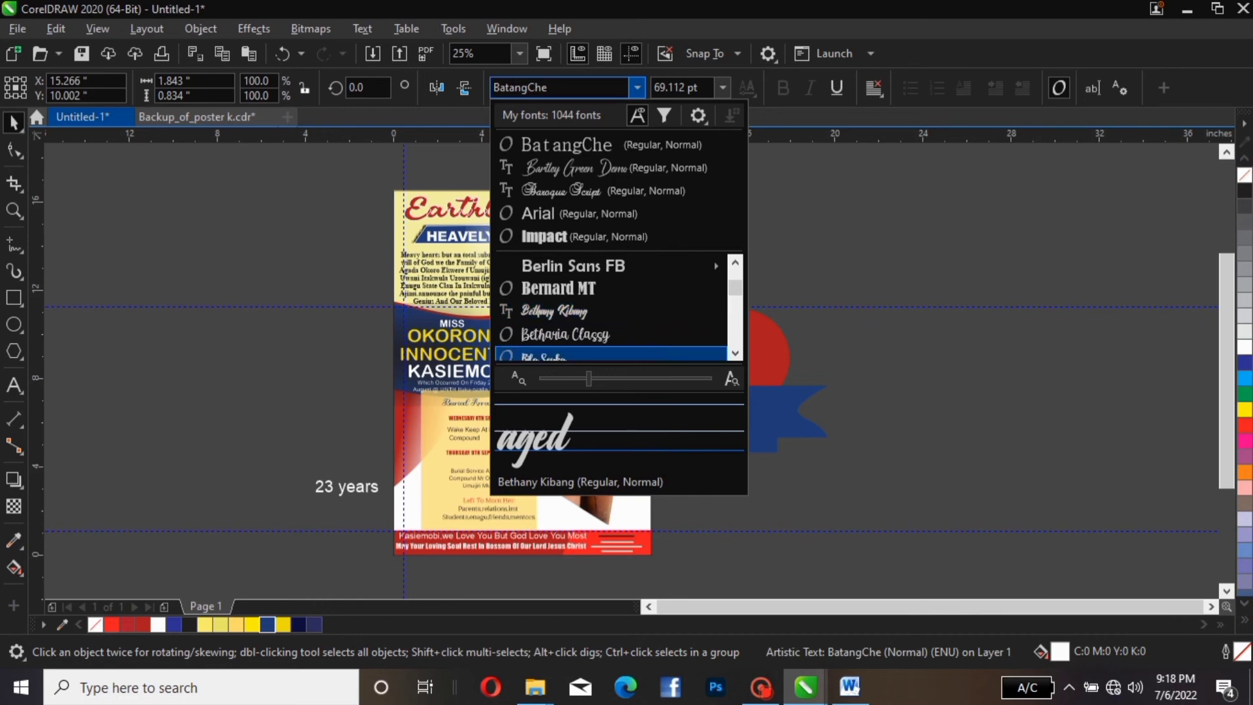
{"action": "key", "text": "Down"}
{"action": "key", "text": "Down"}
{"action": "key", "text": "Down"}
{"action": "key", "text": "Down"}
{"action": "key", "text": "Down"}
{"action": "key", "text": "Down"}
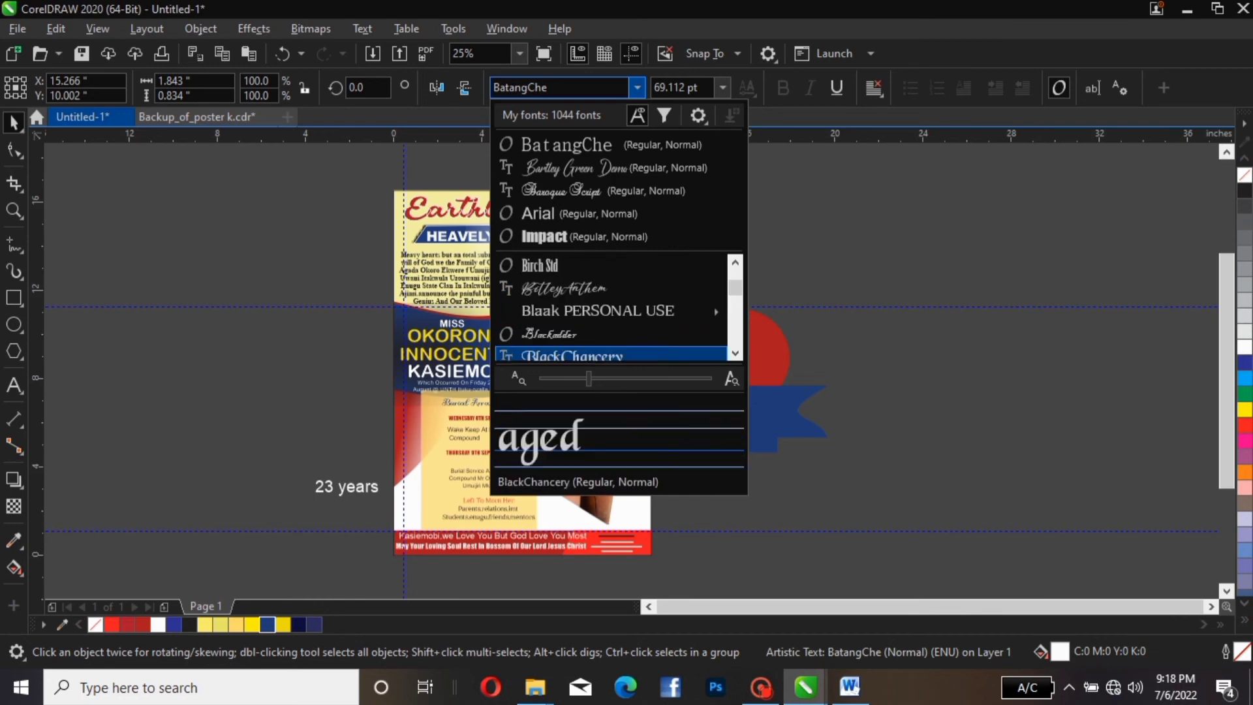
{"action": "key", "text": "Up"}
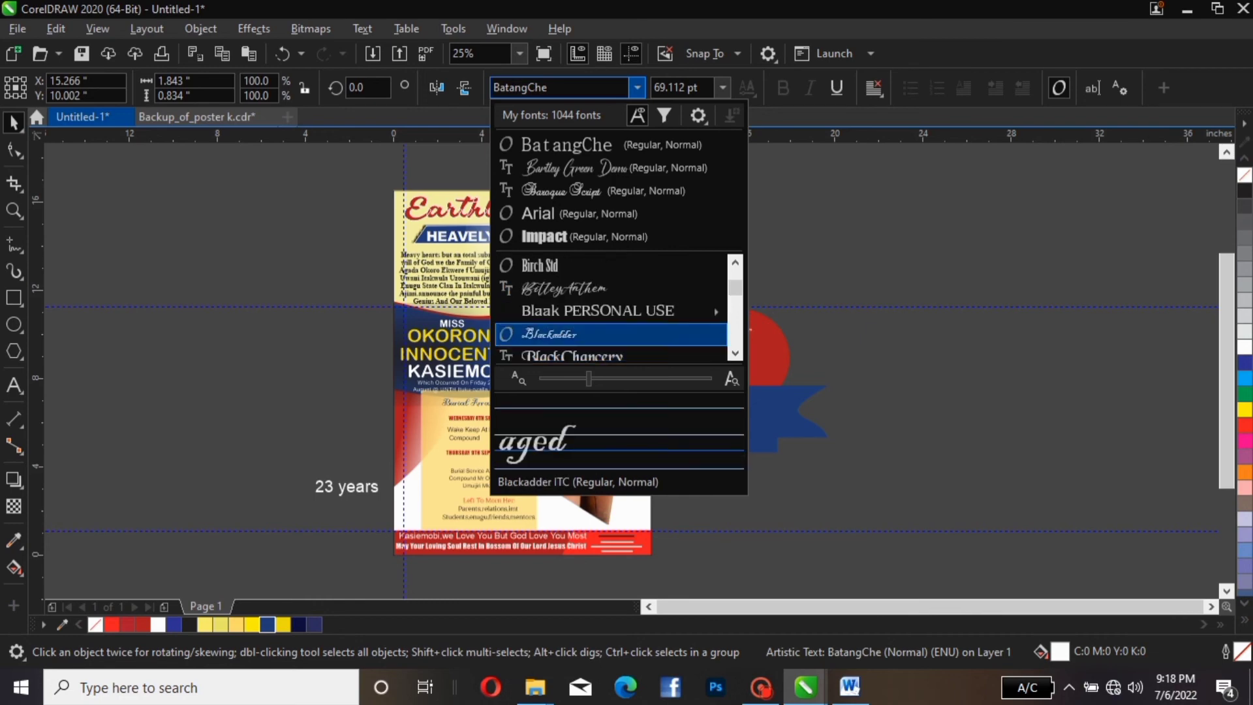
{"action": "key", "text": "Down"}
{"action": "key", "text": "Down"}
{"action": "key", "text": "Down"}
{"action": "key", "text": "Down"}
{"action": "key", "text": "Down"}
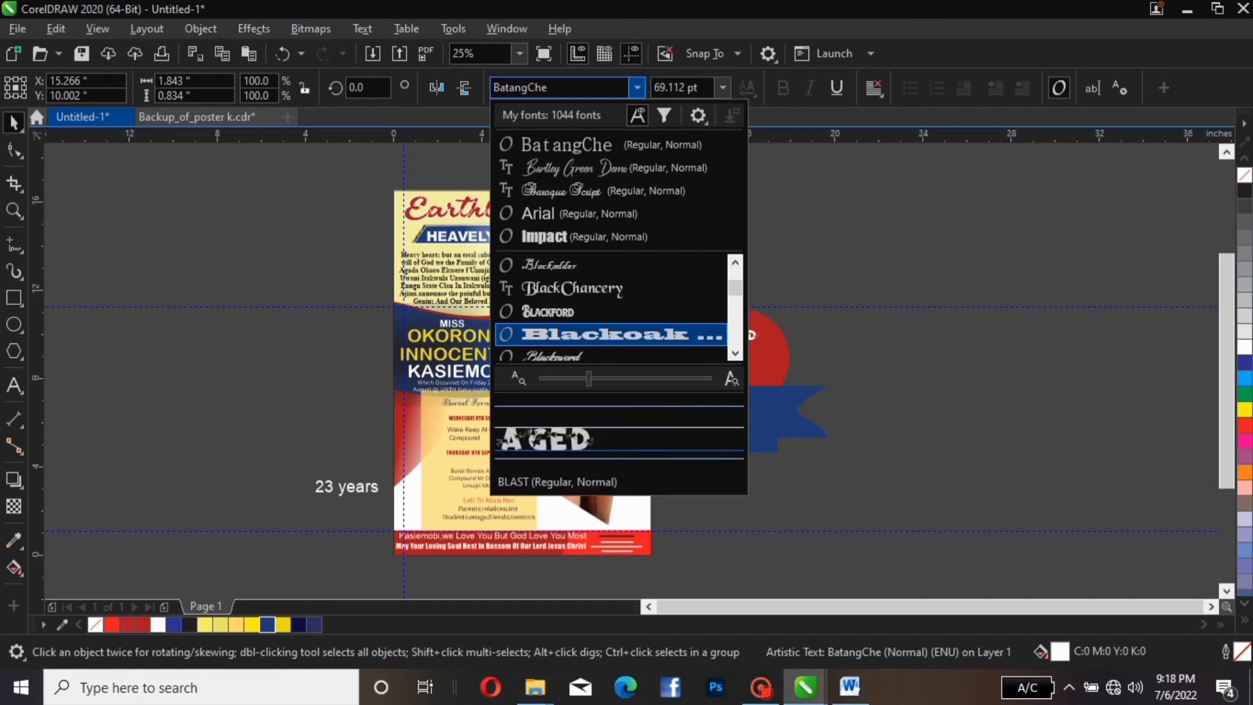
{"action": "key", "text": "Down"}
{"action": "key", "text": "Down"}
{"action": "key", "text": "Down"}
{"action": "key", "text": "Down"}
{"action": "key", "text": "Down"}
{"action": "key", "text": "Down"}
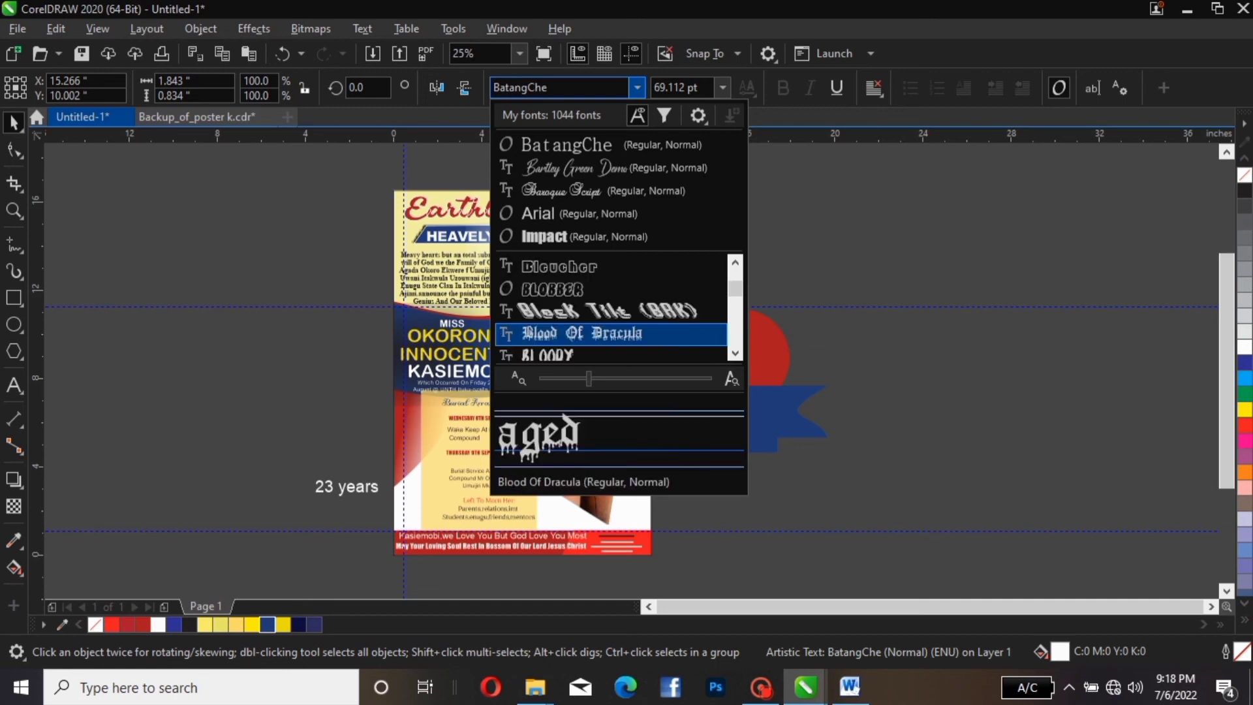
{"action": "key", "text": "Down"}
{"action": "key", "text": "Down"}
{"action": "key", "text": "Down"}
{"action": "key", "text": "Down"}
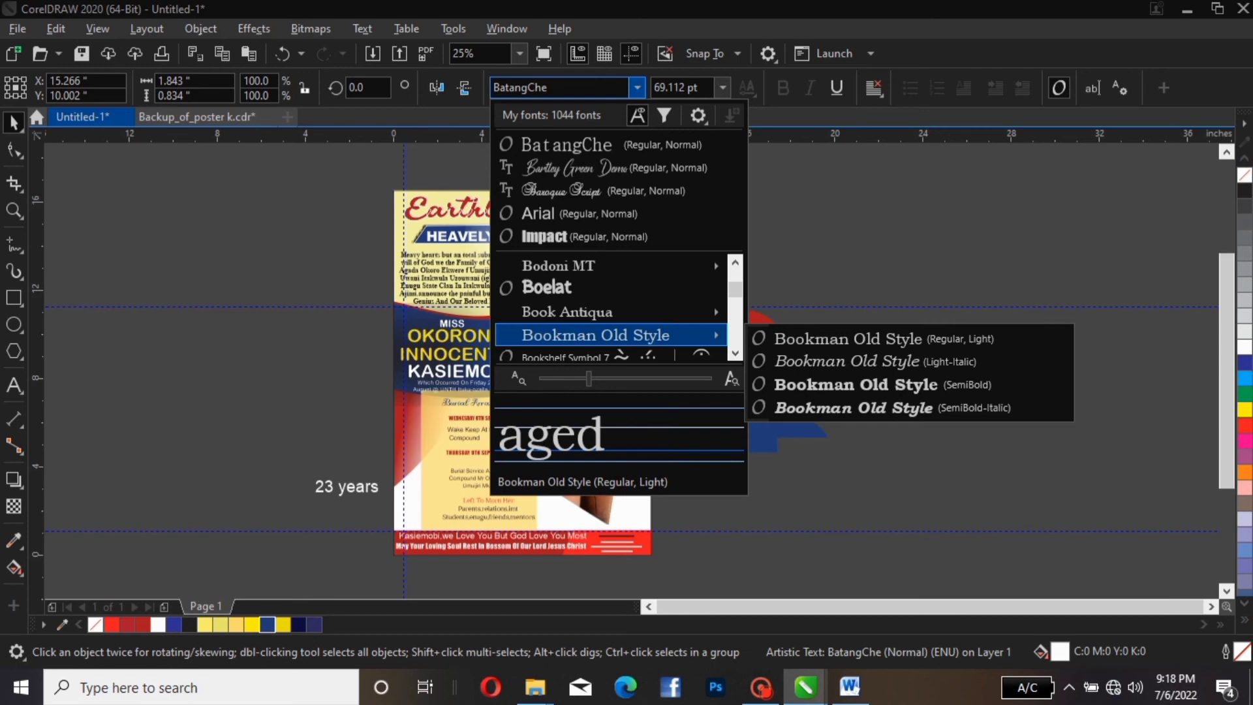
Set 'Aged' in the Cinderella font and enlarge it
{"action": "scroll", "coordinate": [589, 336], "scroll_direction": "down", "scroll_amount": 8}
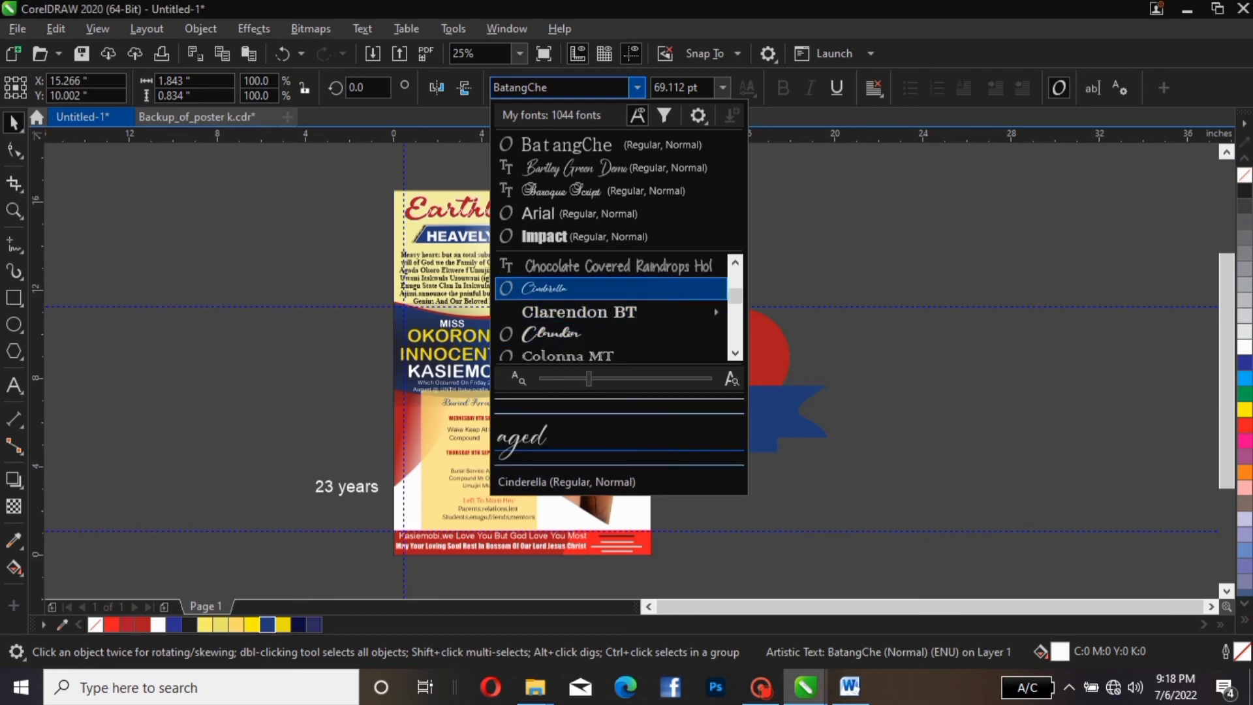
{"action": "left_click", "coordinate": [546, 287]}
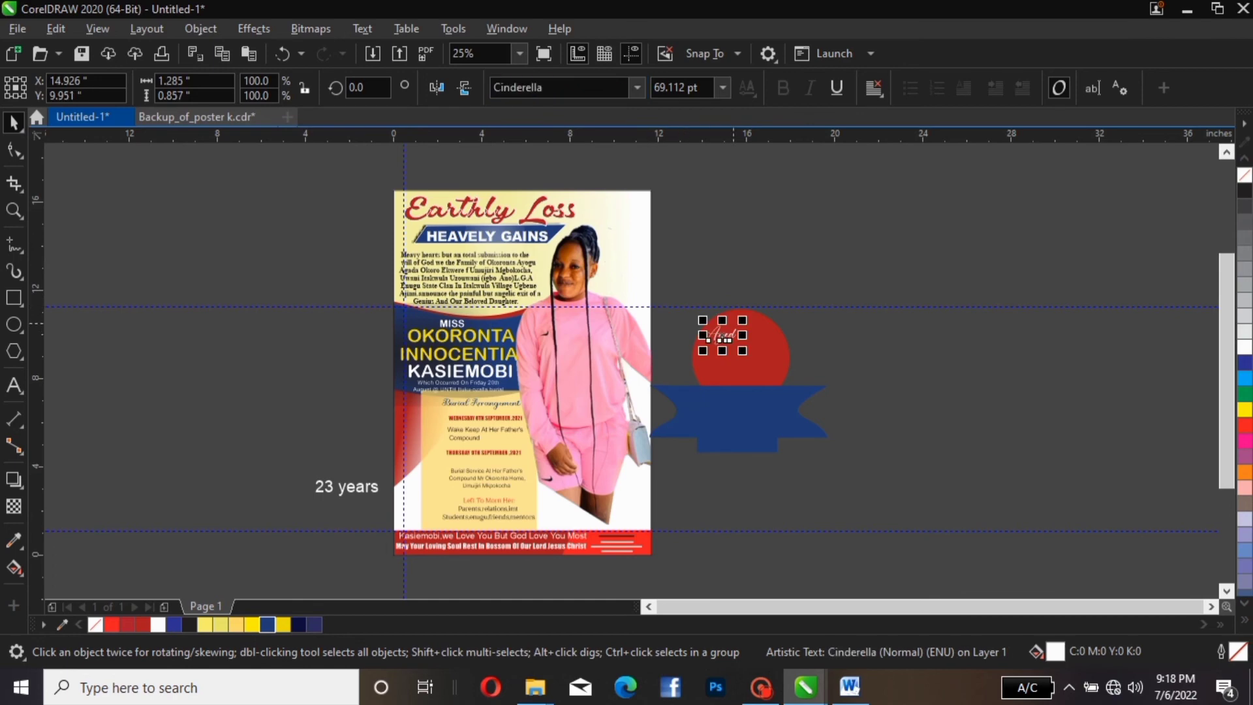
{"action": "left_click_drag", "start_coordinate": [742, 319], "coordinate": [716, 339]}
{"action": "left_click", "coordinate": [793, 306]}
{"action": "left_click", "coordinate": [727, 337]}
Move '23' onto the red circle's centre and enlarge it to about 208 pt
{"action": "left_click_drag", "start_coordinate": [316, 483], "coordinate": [763, 339]}
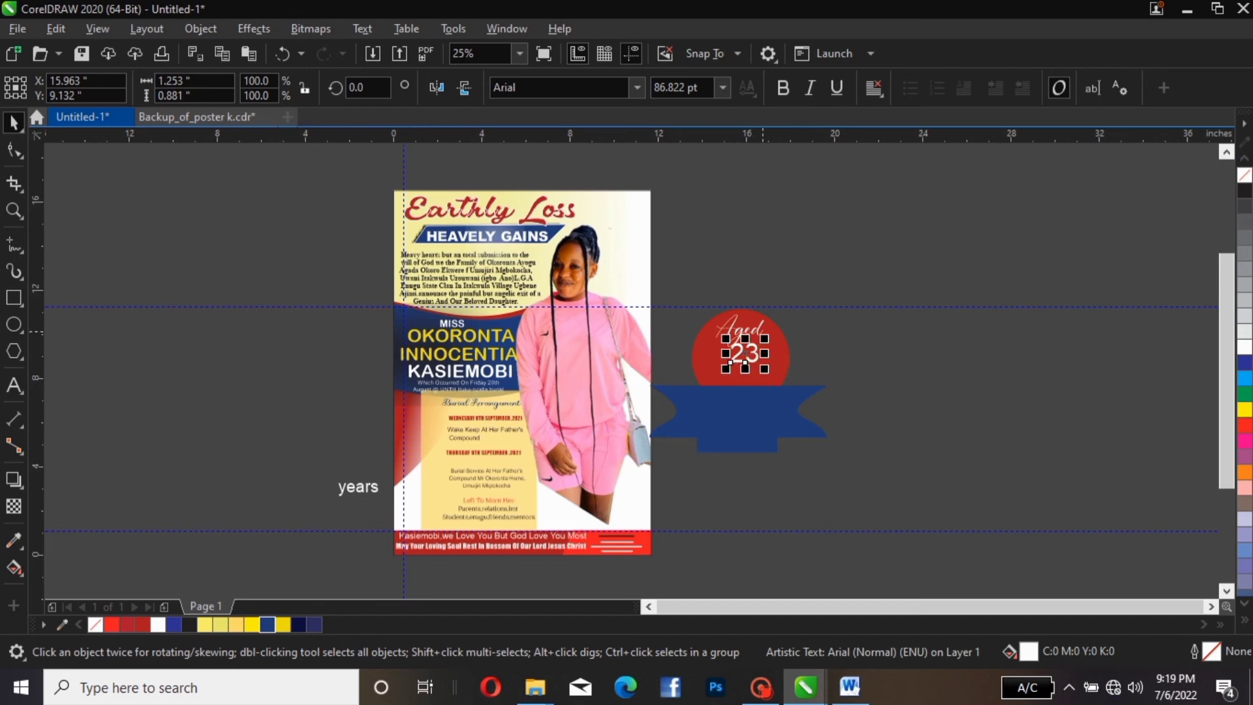
{"action": "left_click_drag", "start_coordinate": [765, 338], "coordinate": [743, 360]}
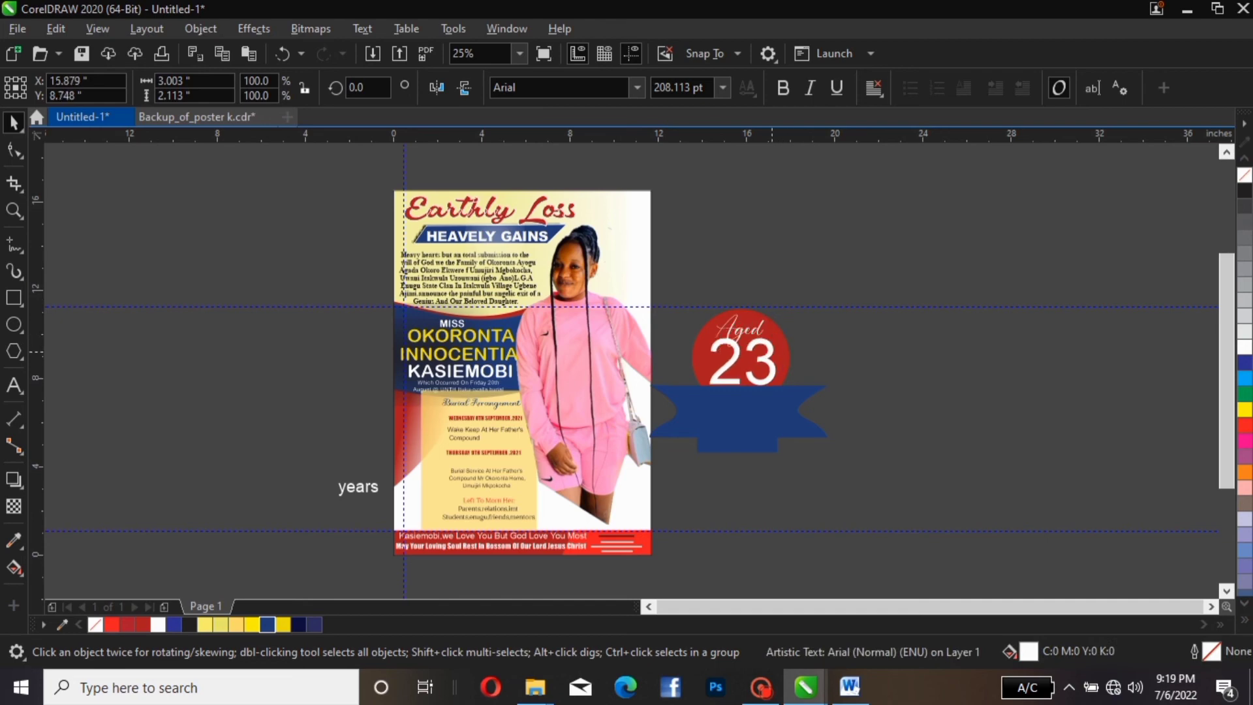
{"action": "left_click", "coordinate": [740, 357]}
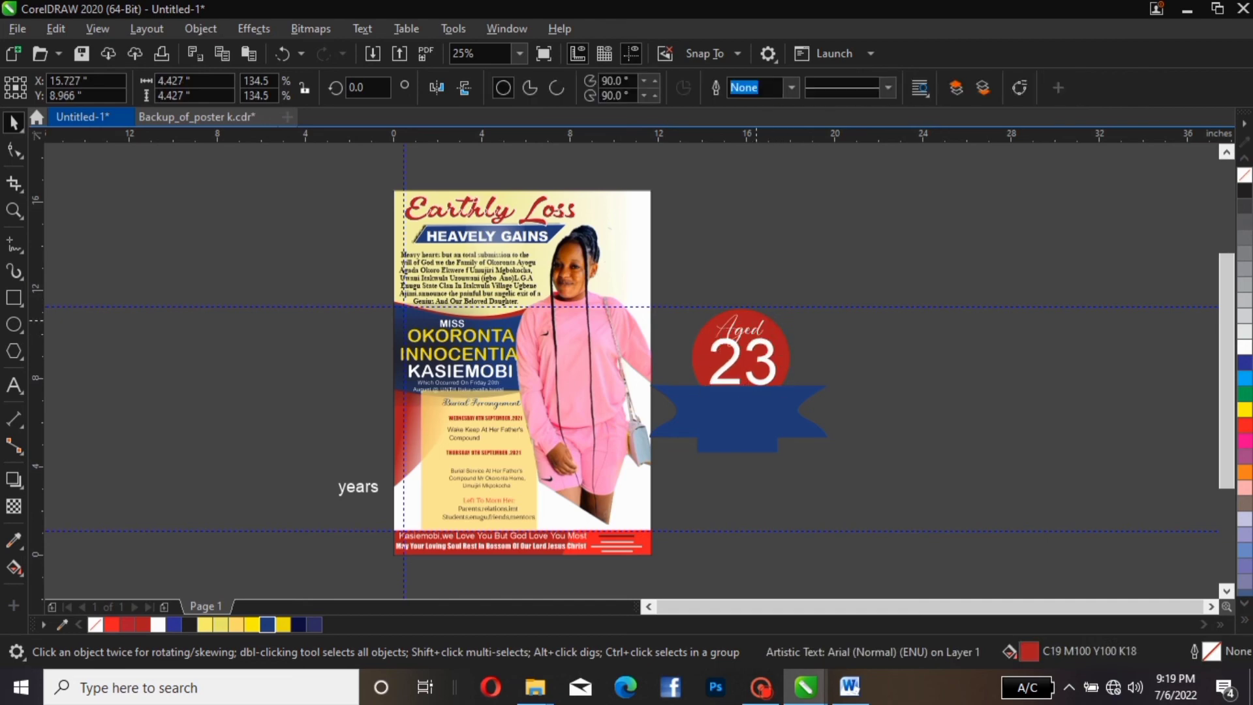
Try BatangChe and Baroque Script on 'Aged', shrinking it, then settle on Beliary Demo
{"action": "left_click", "coordinate": [737, 337]}
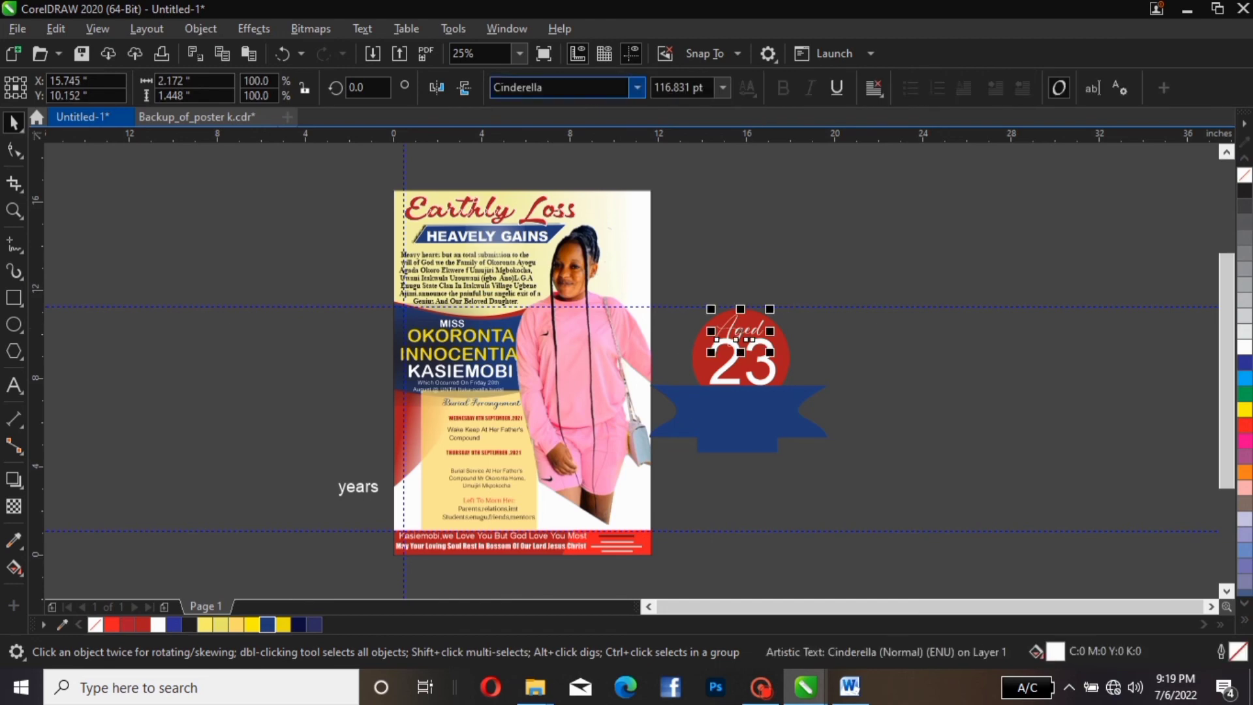
{"action": "left_click", "coordinate": [637, 88]}
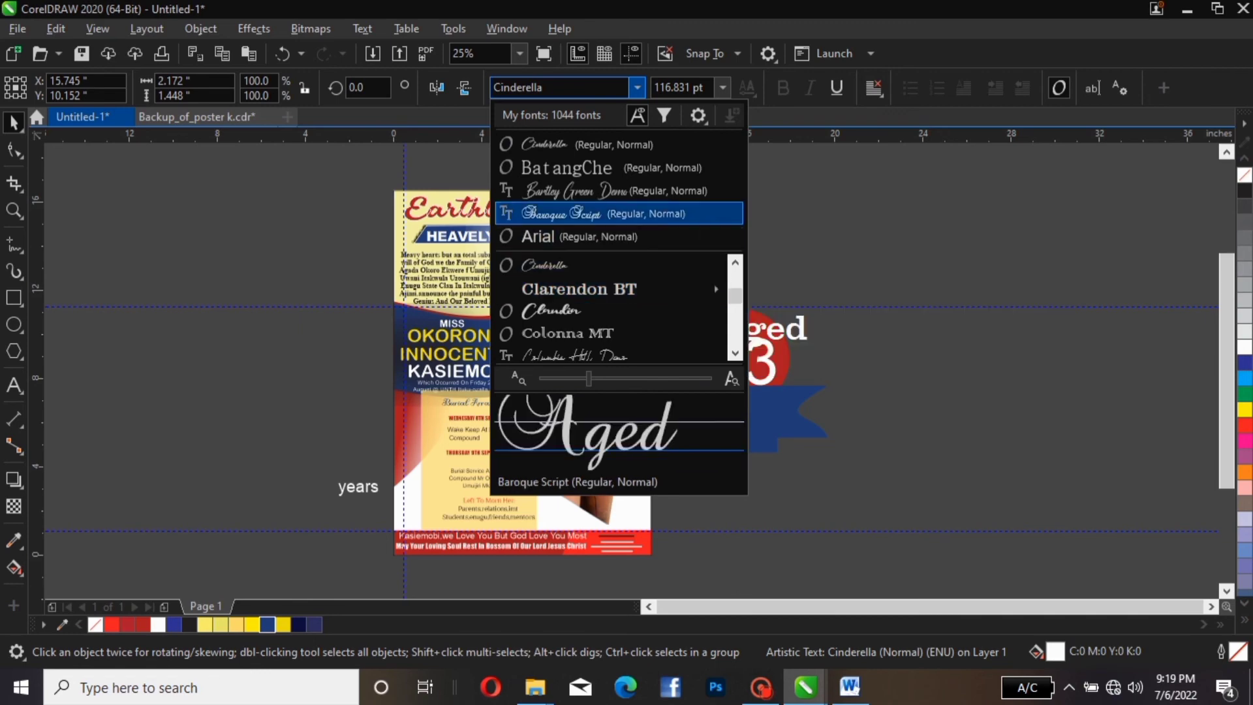
{"action": "key", "text": "Return"}
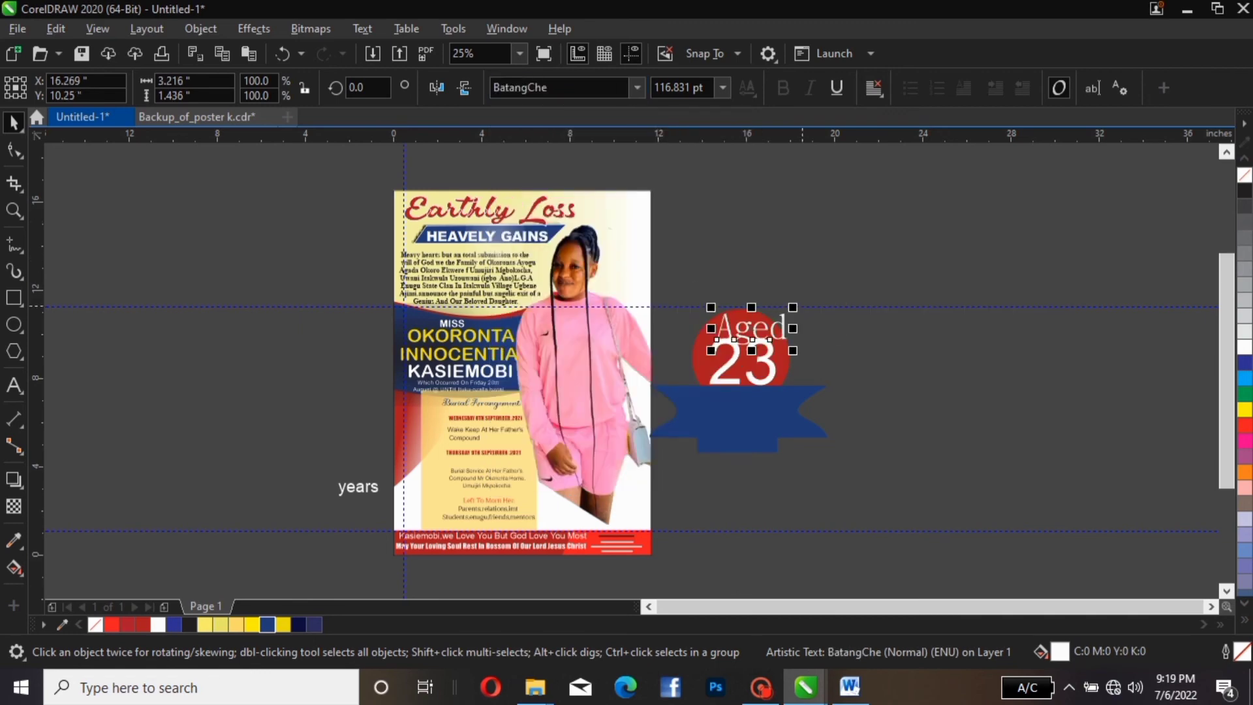
{"action": "mouse_move", "coordinate": [793, 308]}
{"action": "left_mouse_down"}
{"action": "mouse_move", "coordinate": [773, 303]}
{"action": "mouse_move", "coordinate": [773, 316]}
{"action": "left_mouse_up"}
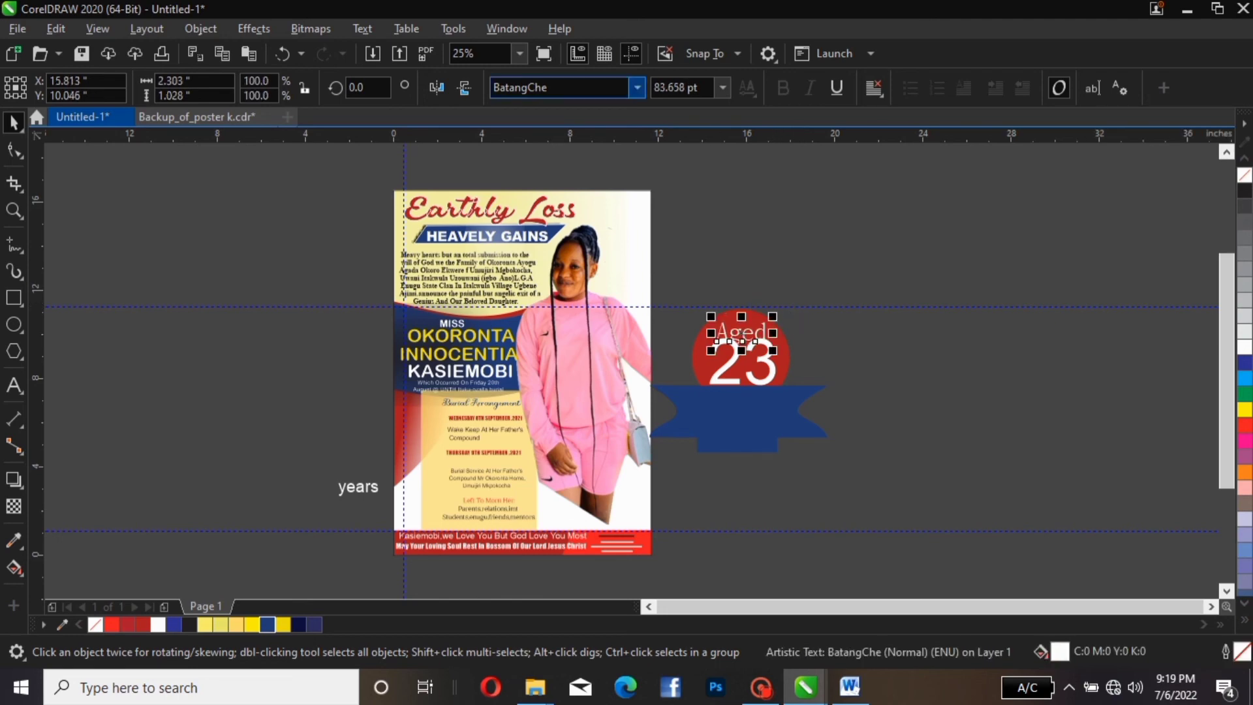
{"action": "left_click", "coordinate": [637, 87]}
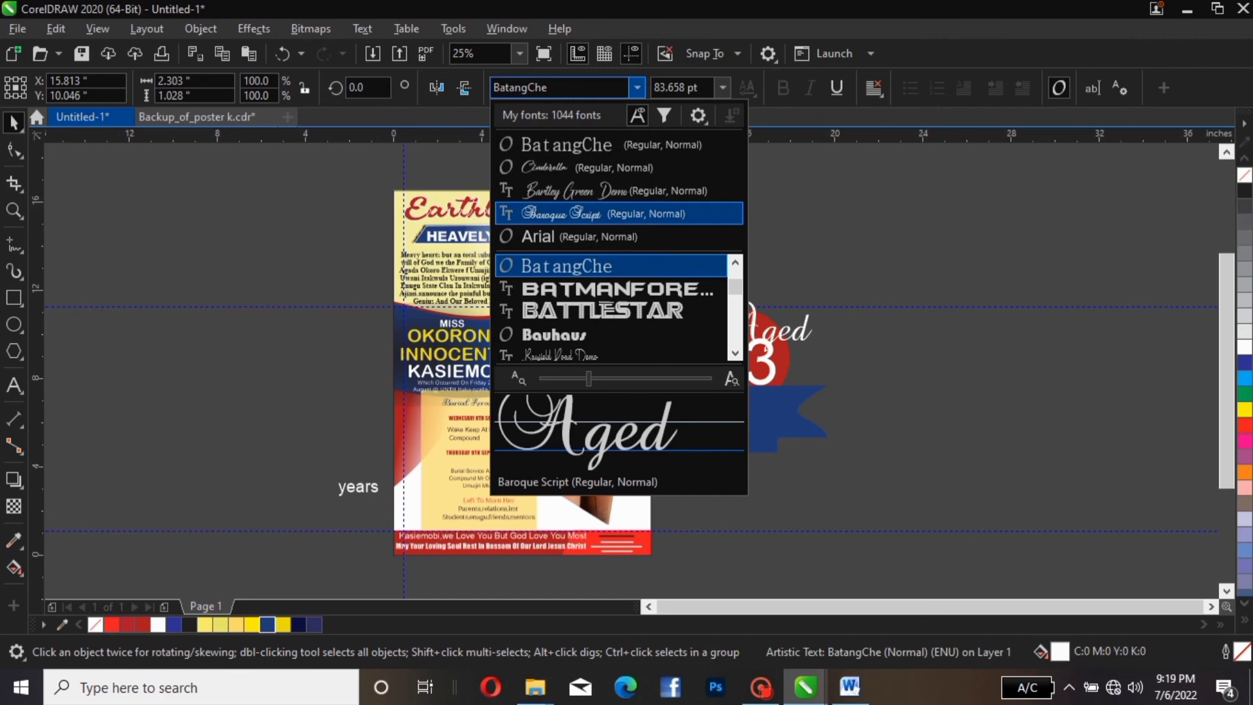
{"action": "left_click", "coordinate": [574, 213]}
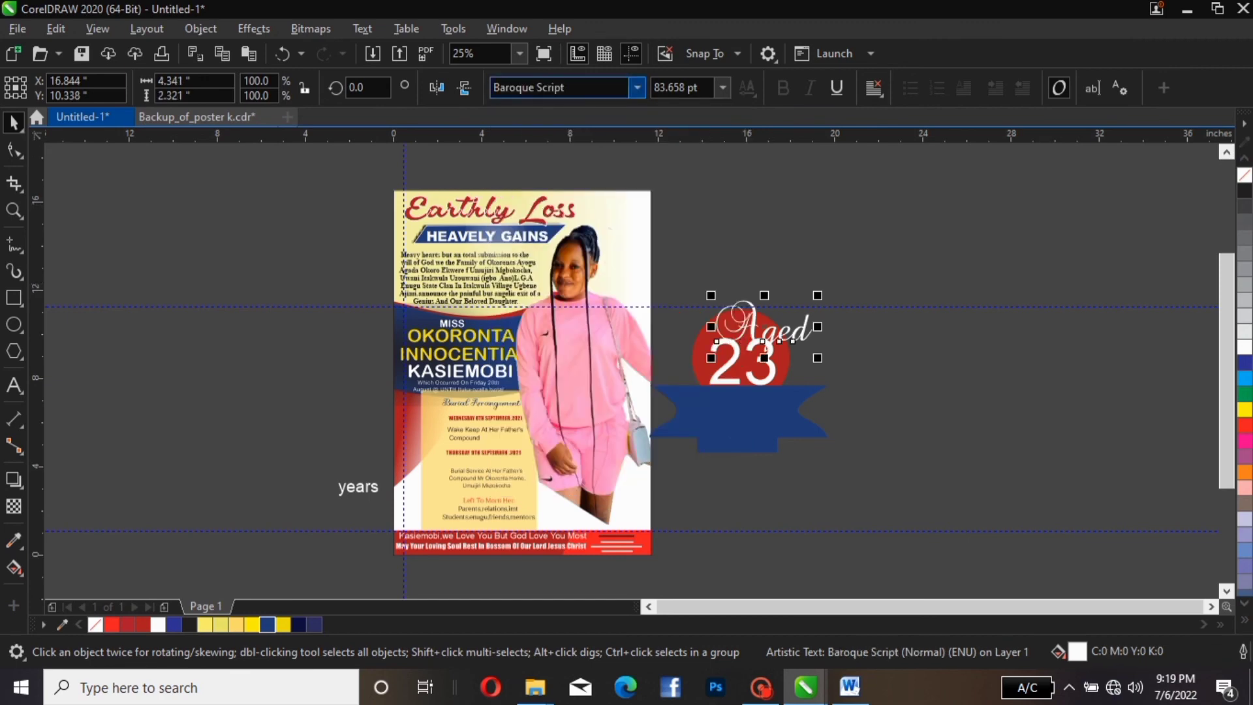
{"action": "left_click", "coordinate": [637, 87]}
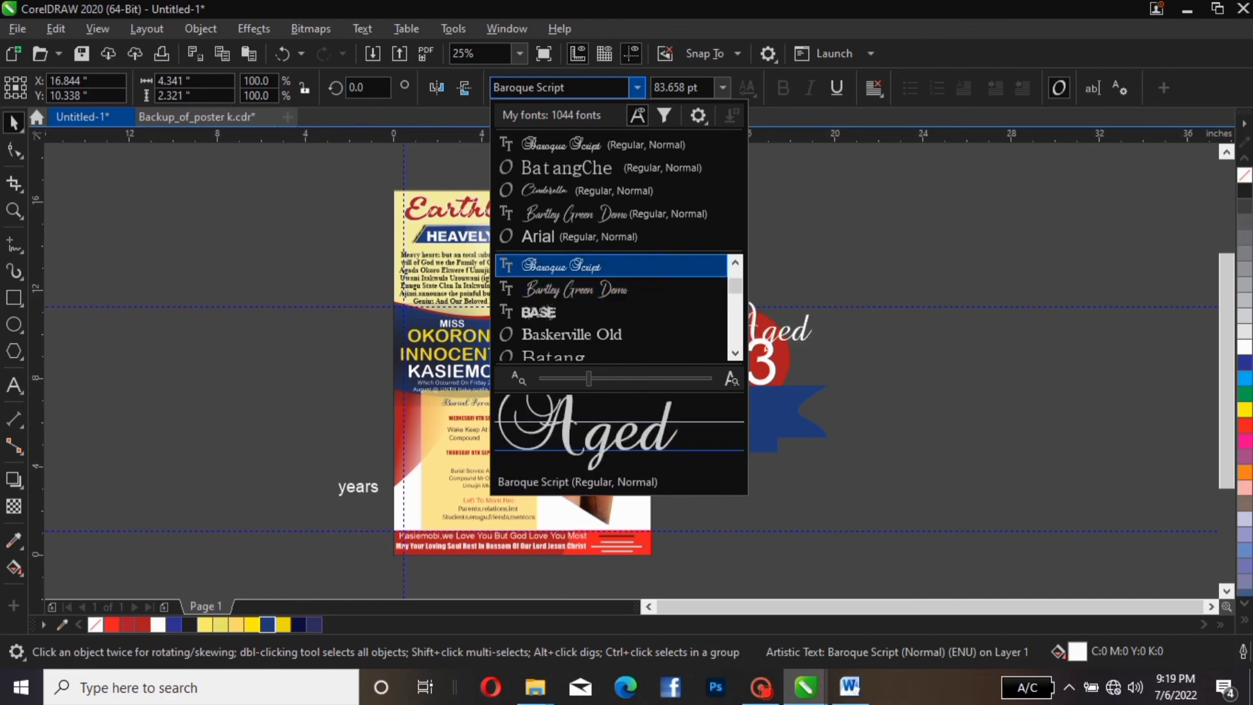
{"action": "left_click", "coordinate": [587, 266]}
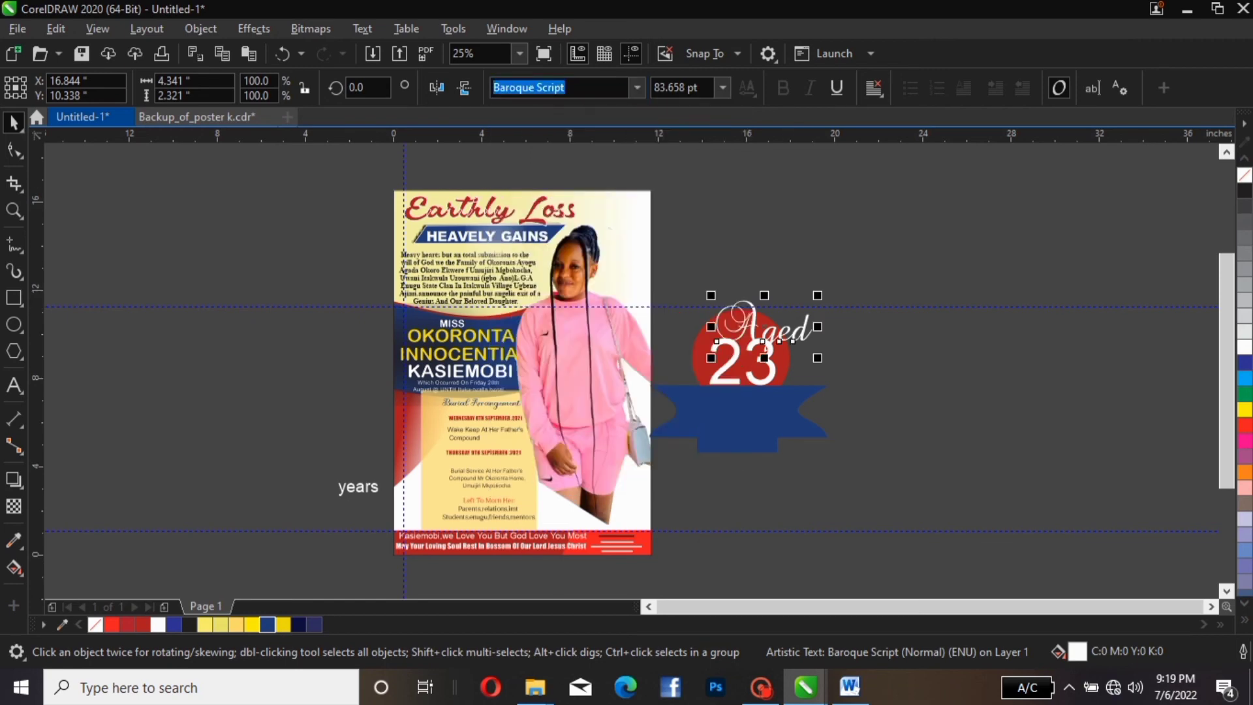
{"action": "left_click", "coordinate": [637, 88]}
{"action": "scroll", "coordinate": [598, 267], "scroll_direction": "down", "scroll_amount": 3}
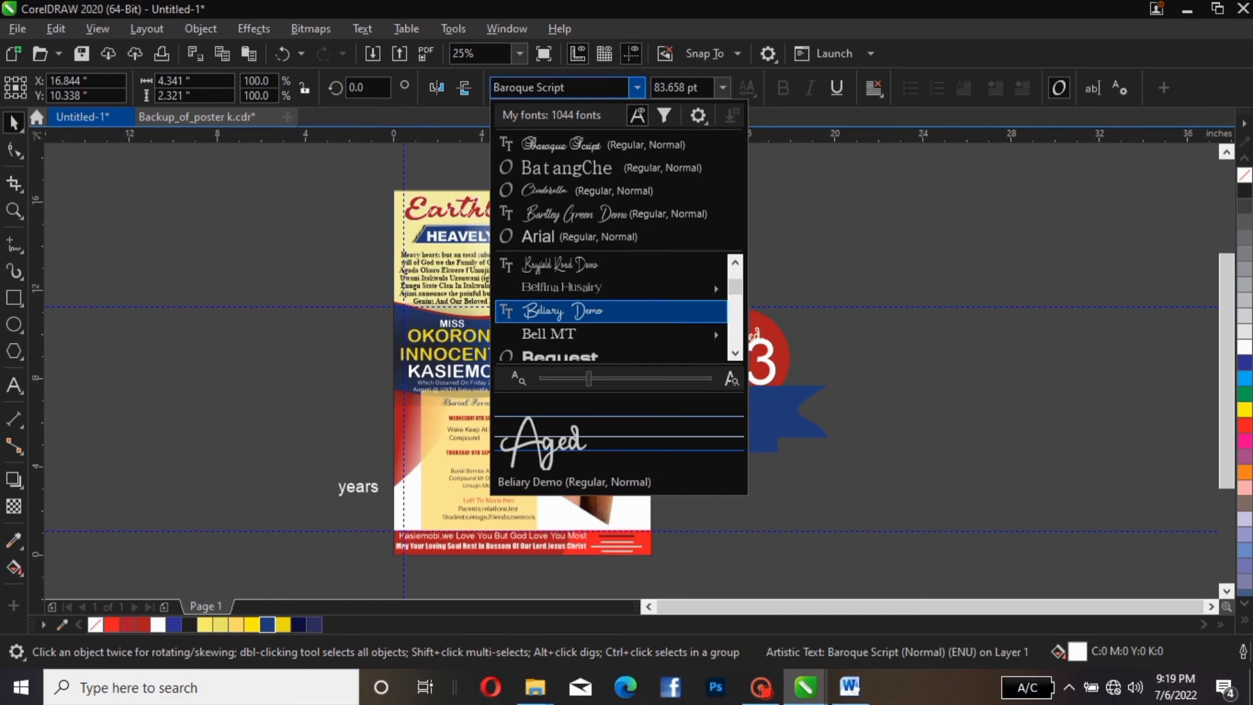
{"action": "left_click", "coordinate": [561, 311]}
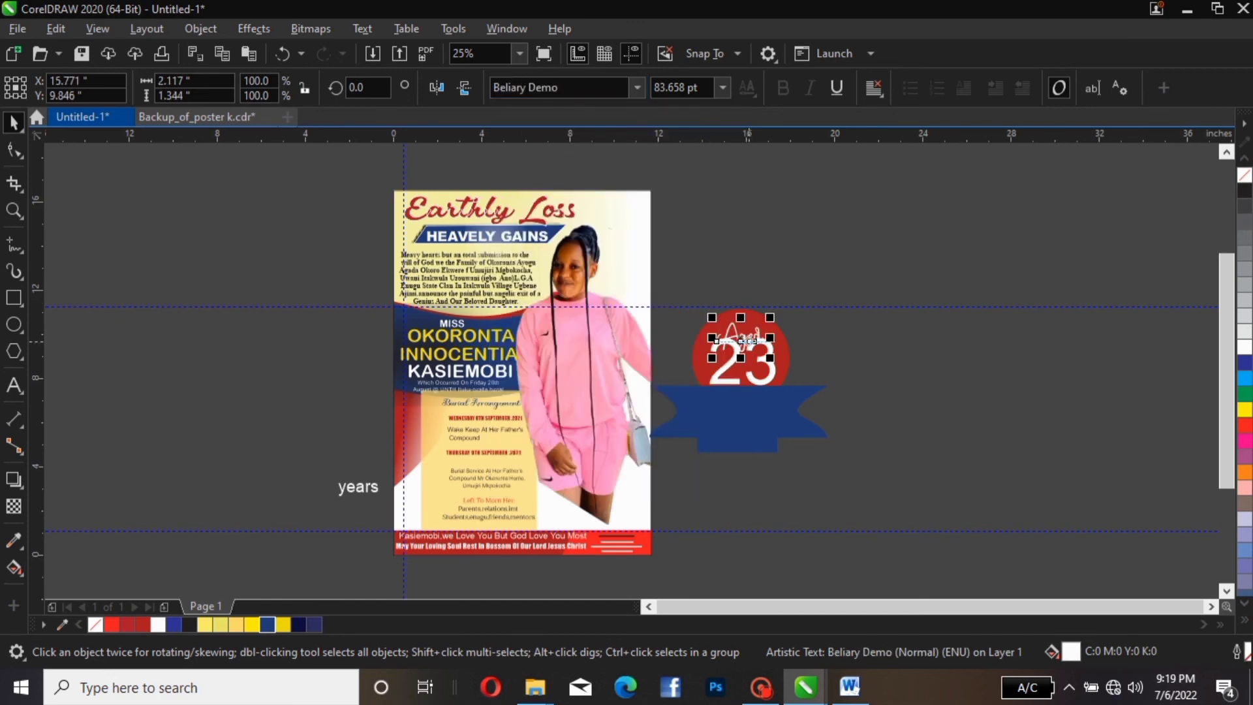
Undo the accidental red circle resize and nudge 'Aged' up above the 23
{"action": "left_click", "coordinate": [737, 313]}
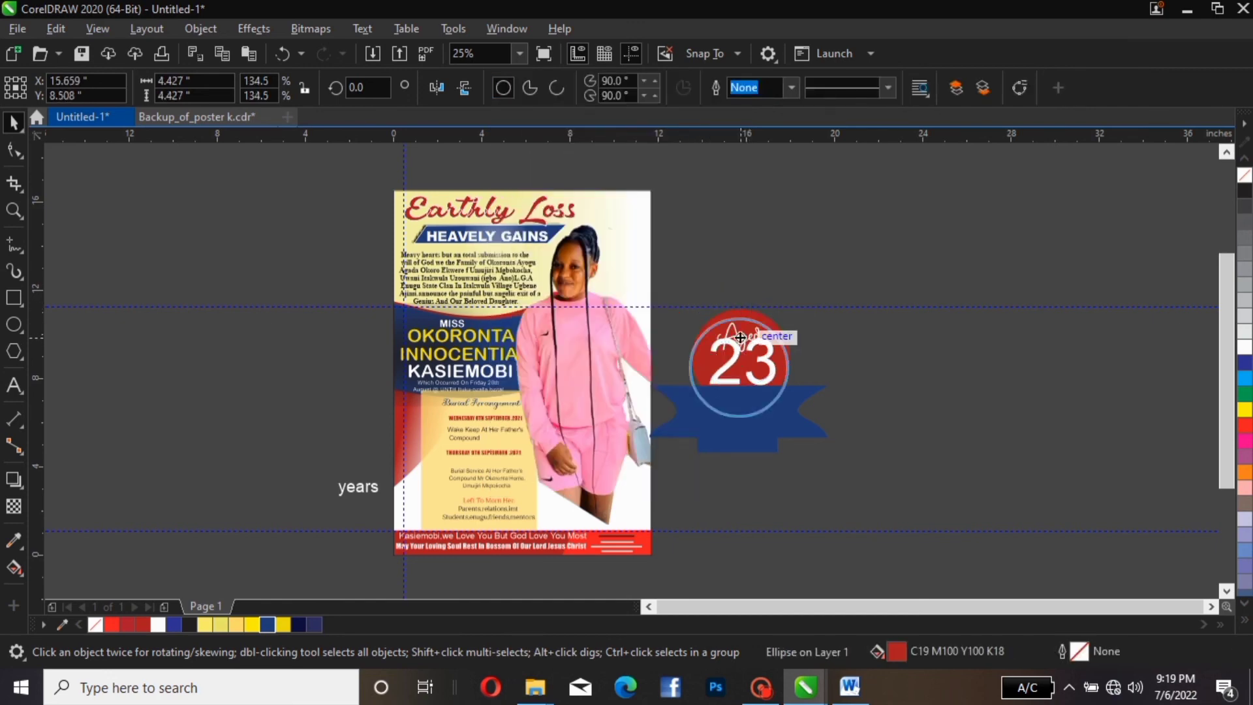
{"action": "key", "text": "ctrl+z"}
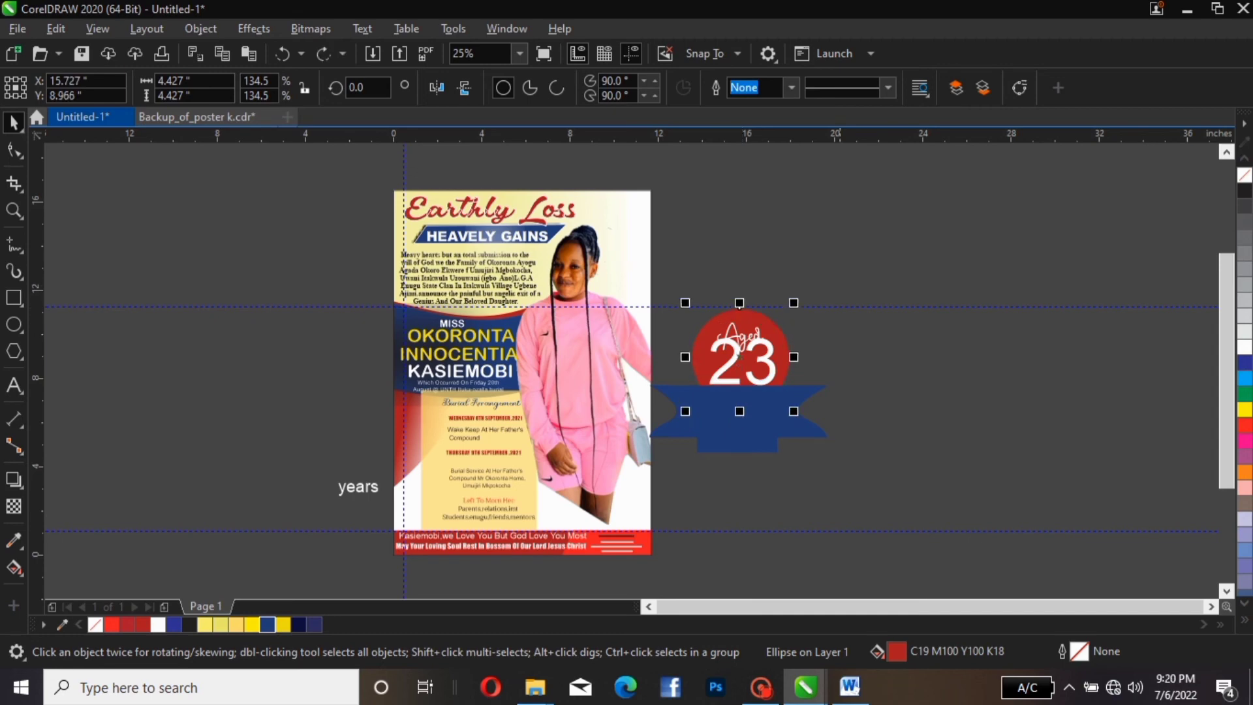
{"action": "key", "text": "Escape"}
{"action": "left_click", "coordinate": [725, 329]}
{"action": "left_click", "coordinate": [730, 331]}
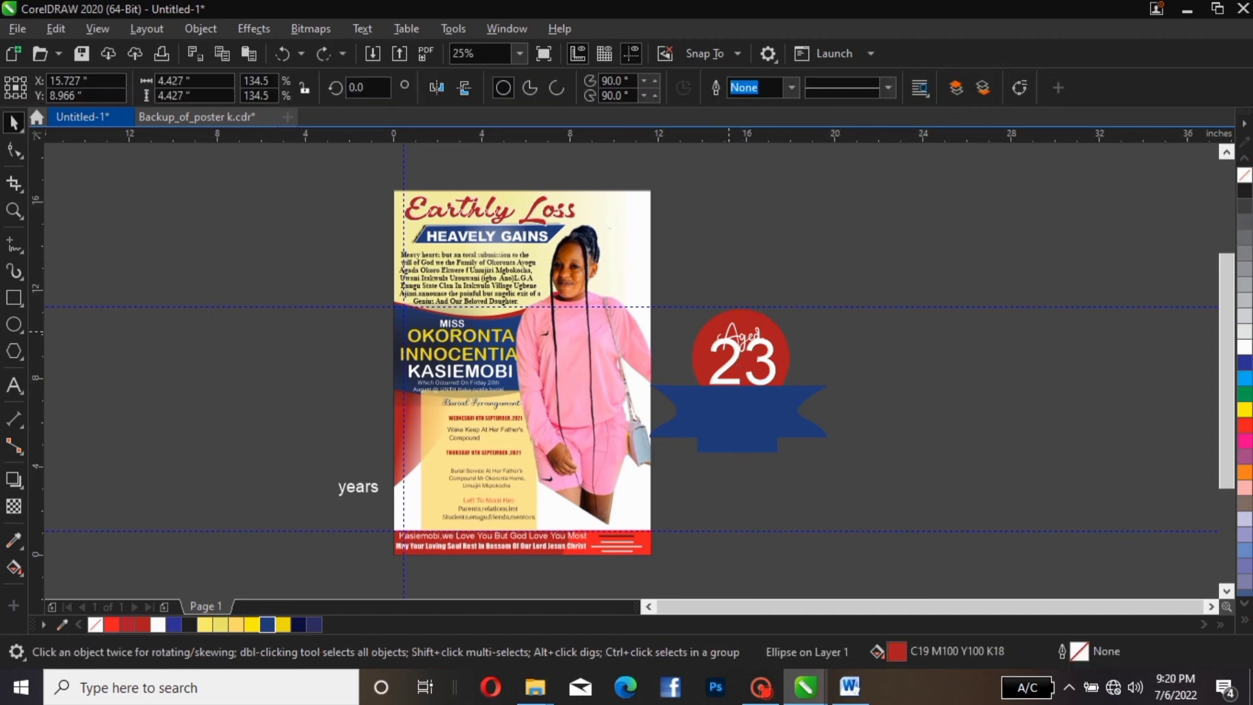
{"action": "key", "text": "Up"}
{"action": "key", "text": "Up"}
{"action": "key", "text": "Up"}
{"action": "key", "text": "Up"}
{"action": "key", "text": "Up"}
{"action": "key", "text": "Up"}
{"action": "key", "text": "Up"}
{"action": "key", "text": "Up"}
{"action": "key", "text": "Up"}
{"action": "key", "text": "Up"}
{"action": "key", "text": "Up"}
{"action": "key", "text": "Up"}
{"action": "key", "text": "Up"}
{"action": "key", "text": "Up"}
{"action": "key", "text": "Up"}
{"action": "key", "text": "Up"}
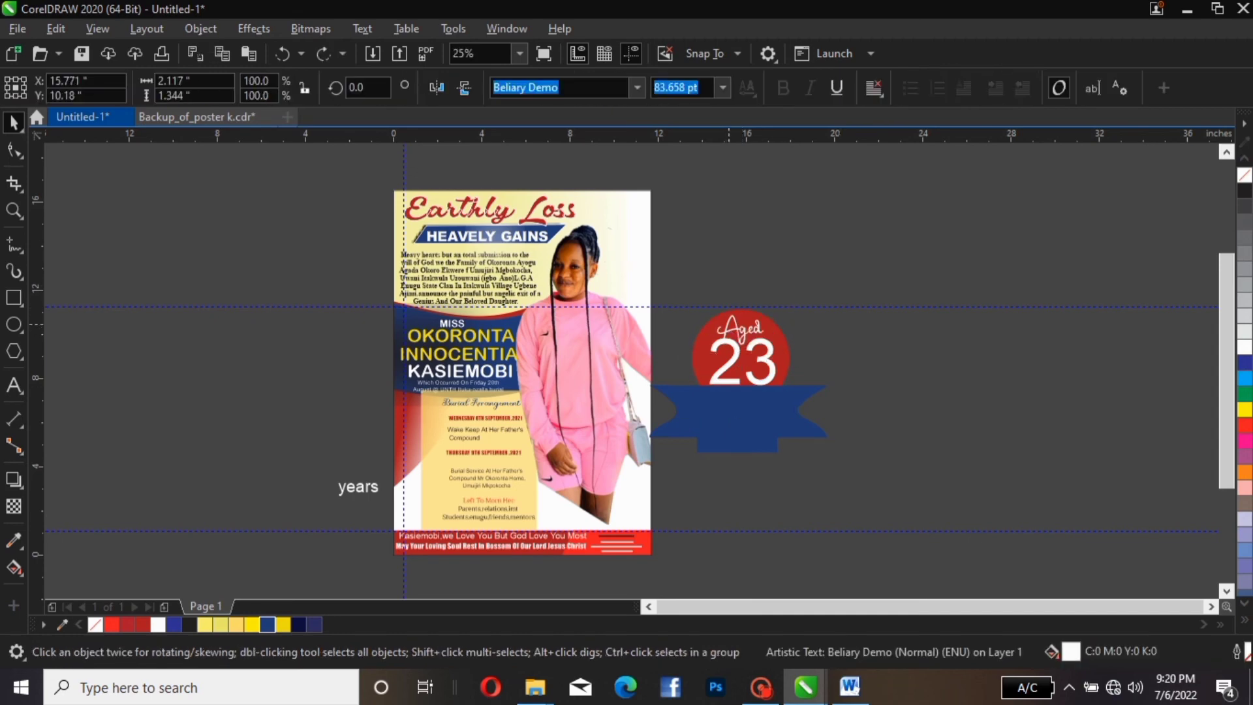
{"action": "key", "text": "Escape"}
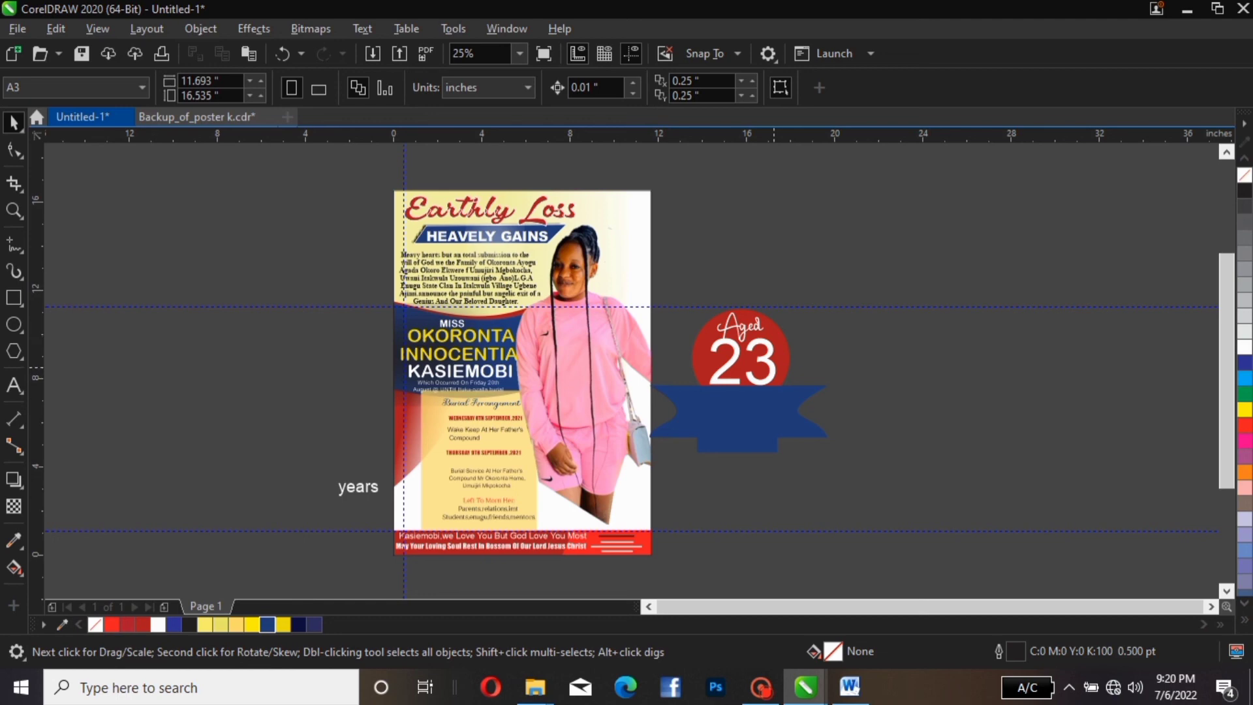
Change the font of the 23 to Arial Black
{"action": "left_click", "coordinate": [774, 368]}
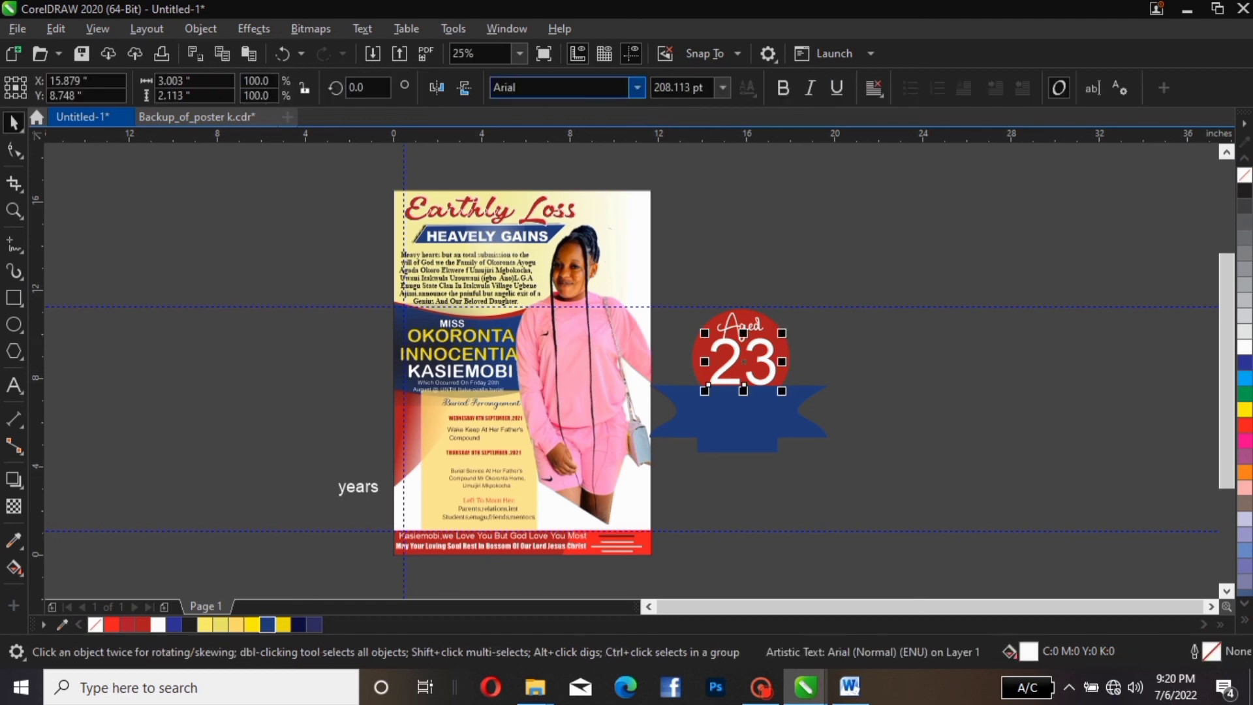
{"action": "left_click", "coordinate": [637, 86]}
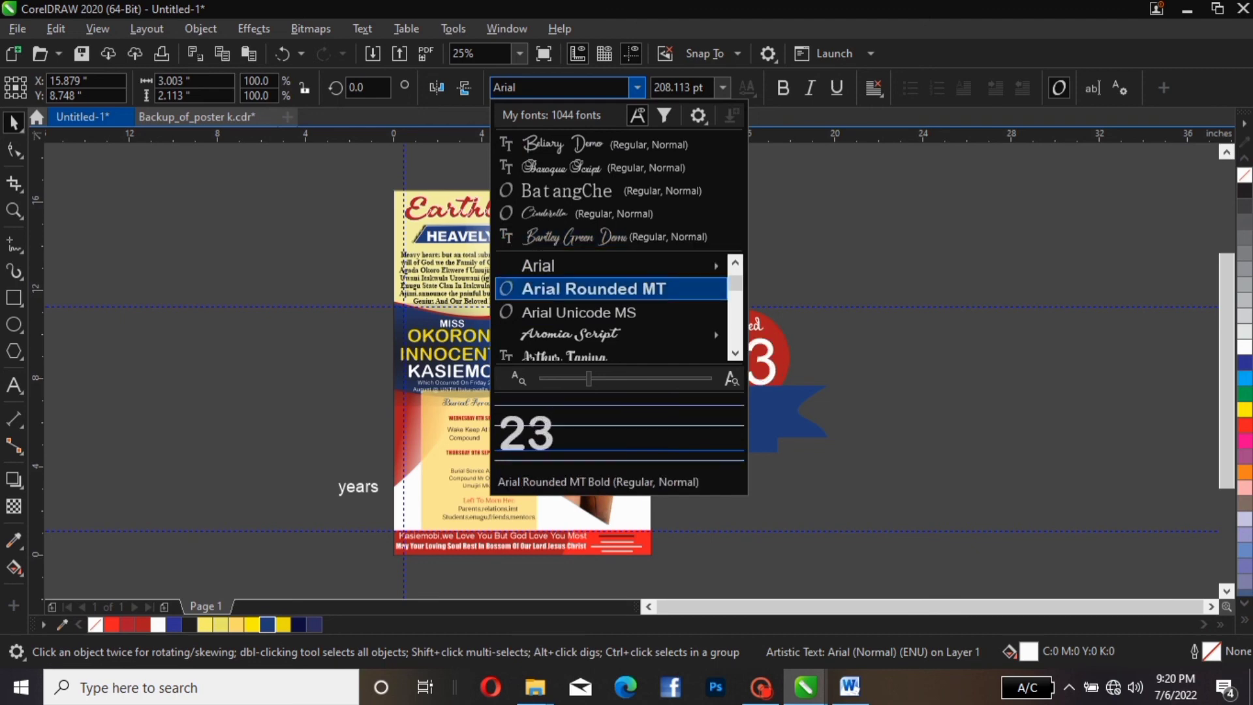
{"action": "mouse_move", "coordinate": [587, 334]}
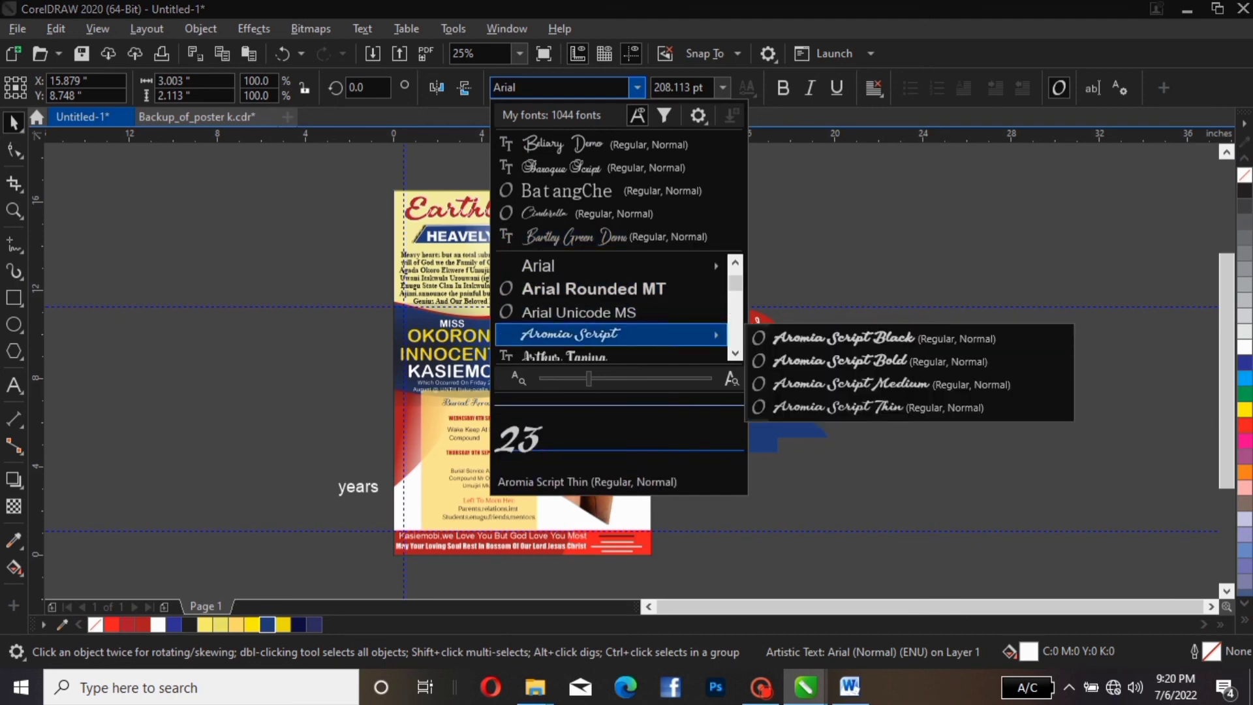
{"action": "scroll", "coordinate": [610, 265], "scroll_direction": "down", "scroll_amount": 3}
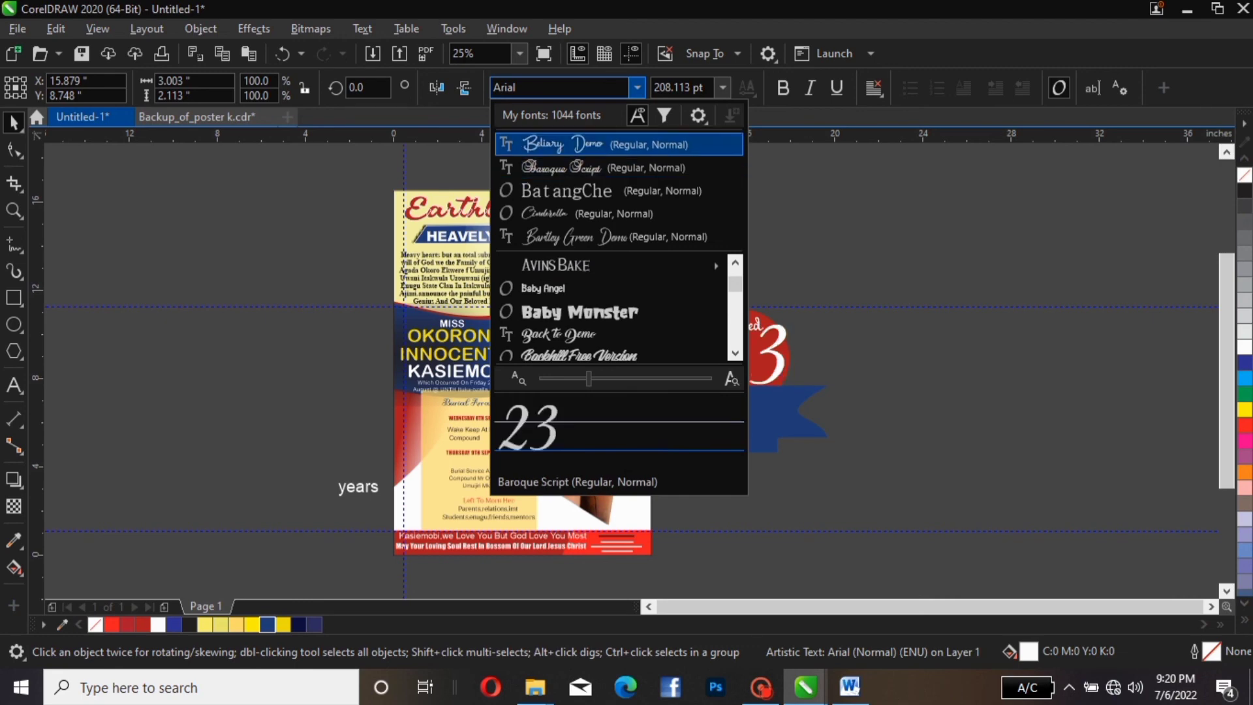
{"action": "left_click", "coordinate": [555, 87]}
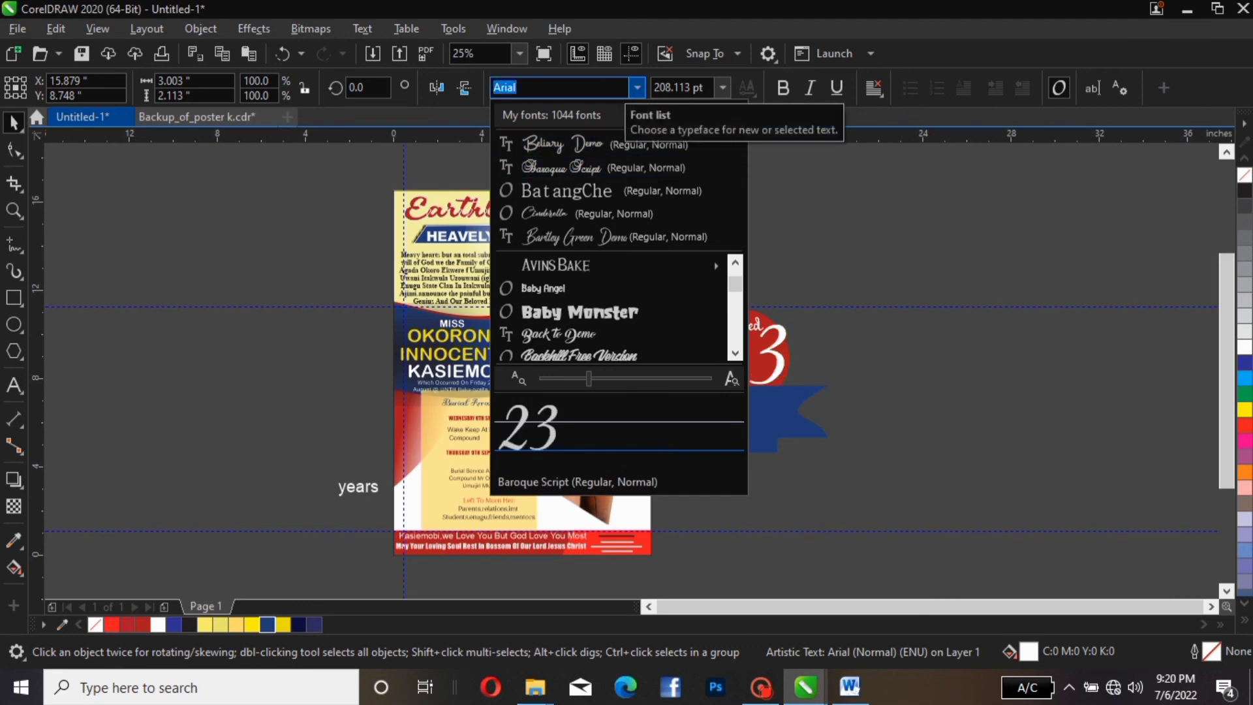
{"action": "key", "text": "Escape"}
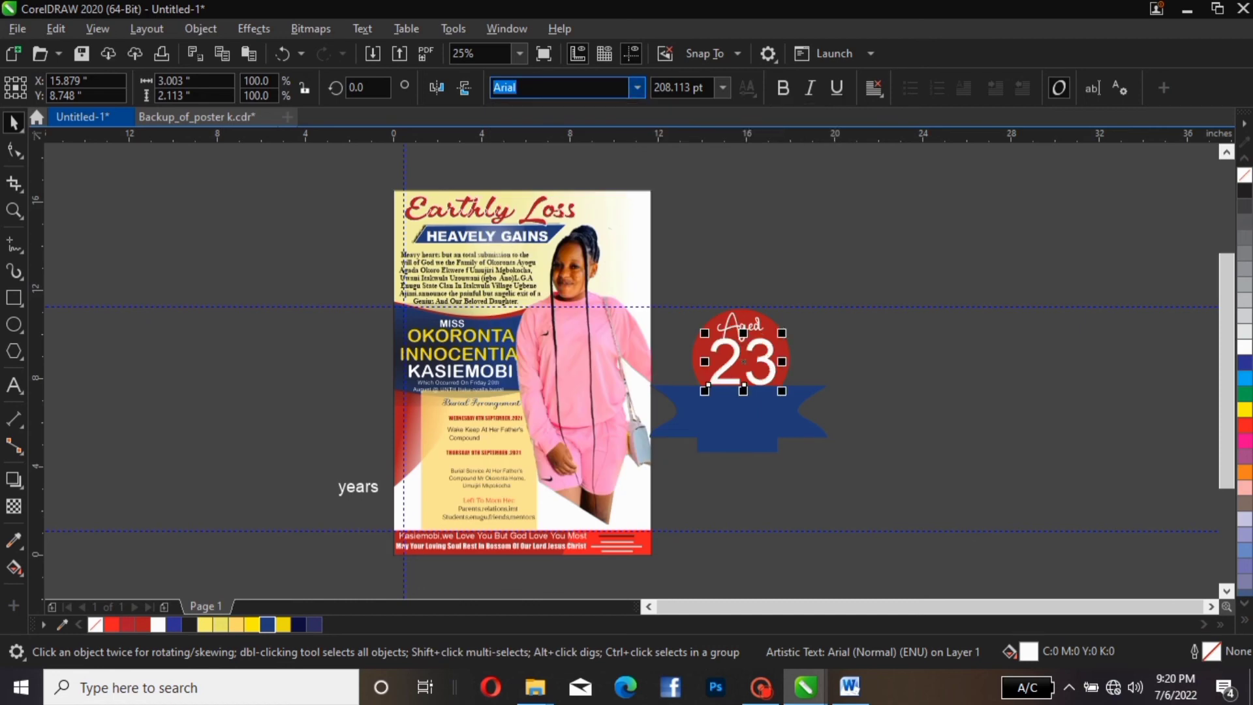
{"action": "left_click", "coordinate": [638, 88]}
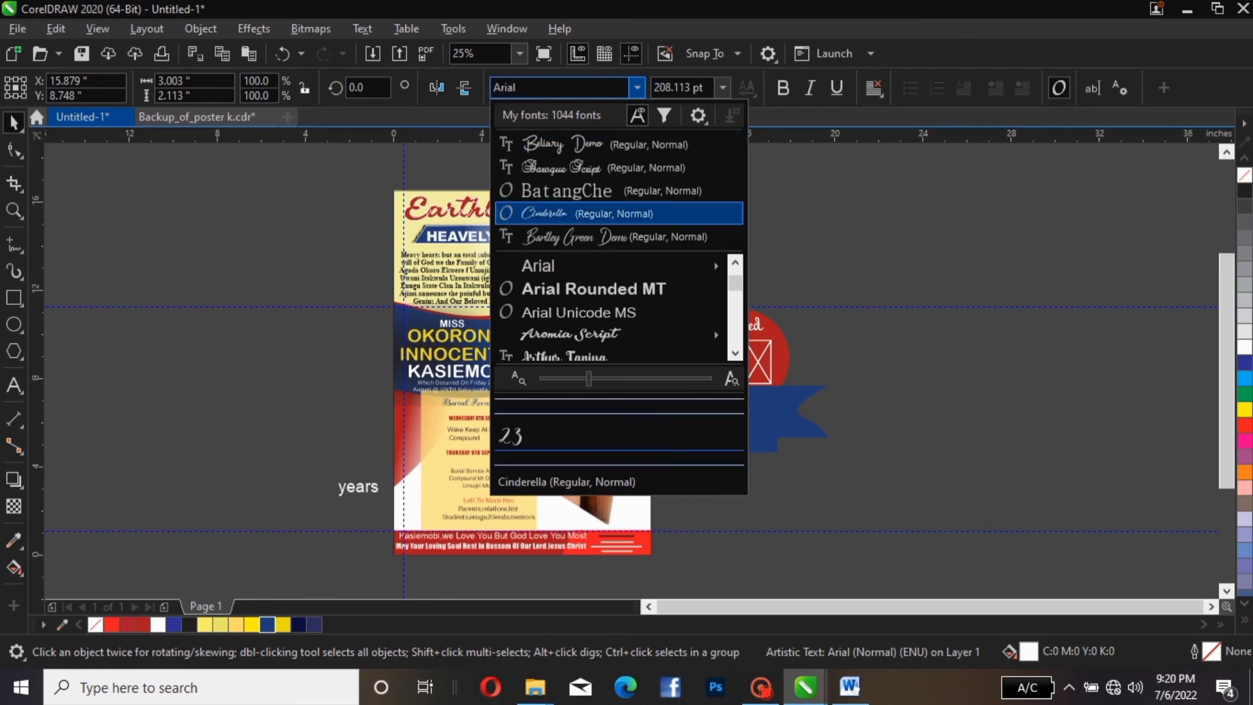
{"action": "mouse_move", "coordinate": [614, 266]}
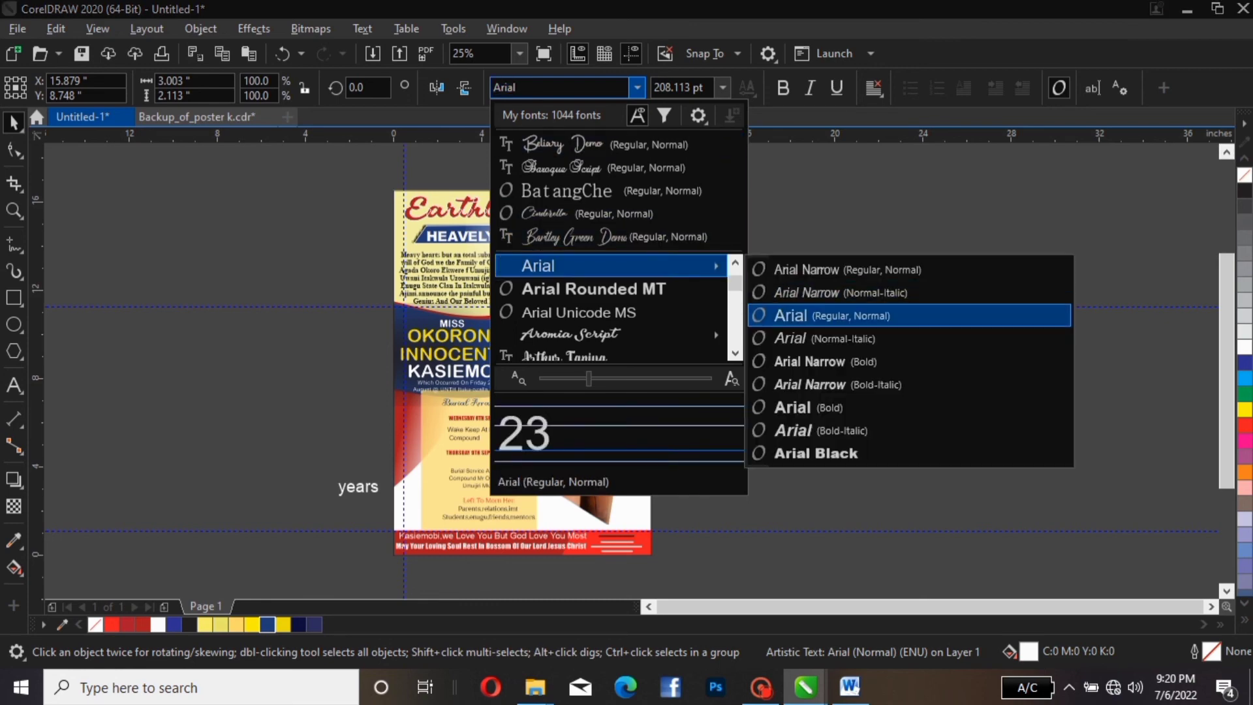
{"action": "left_click", "coordinate": [816, 453]}
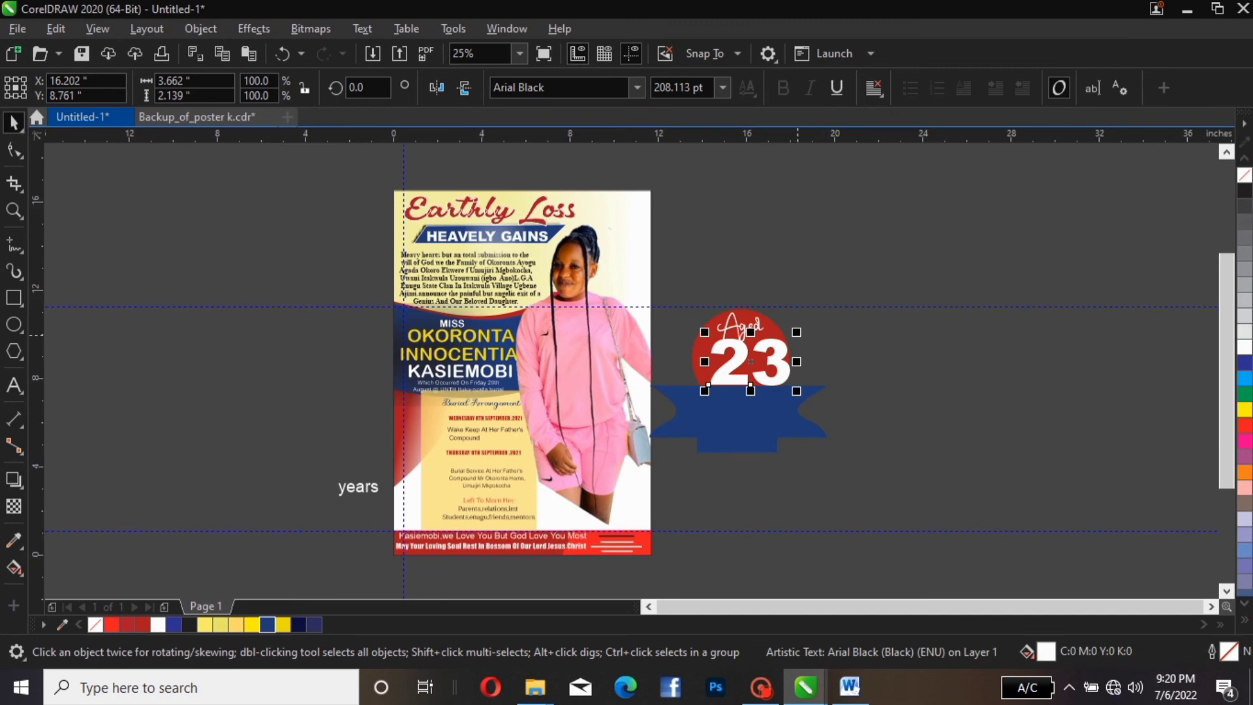
Shrink the 23 to about 182 pt and nudge it up and left under 'Aged'
{"action": "left_click_drag", "start_coordinate": [796, 332], "coordinate": [786, 339]}
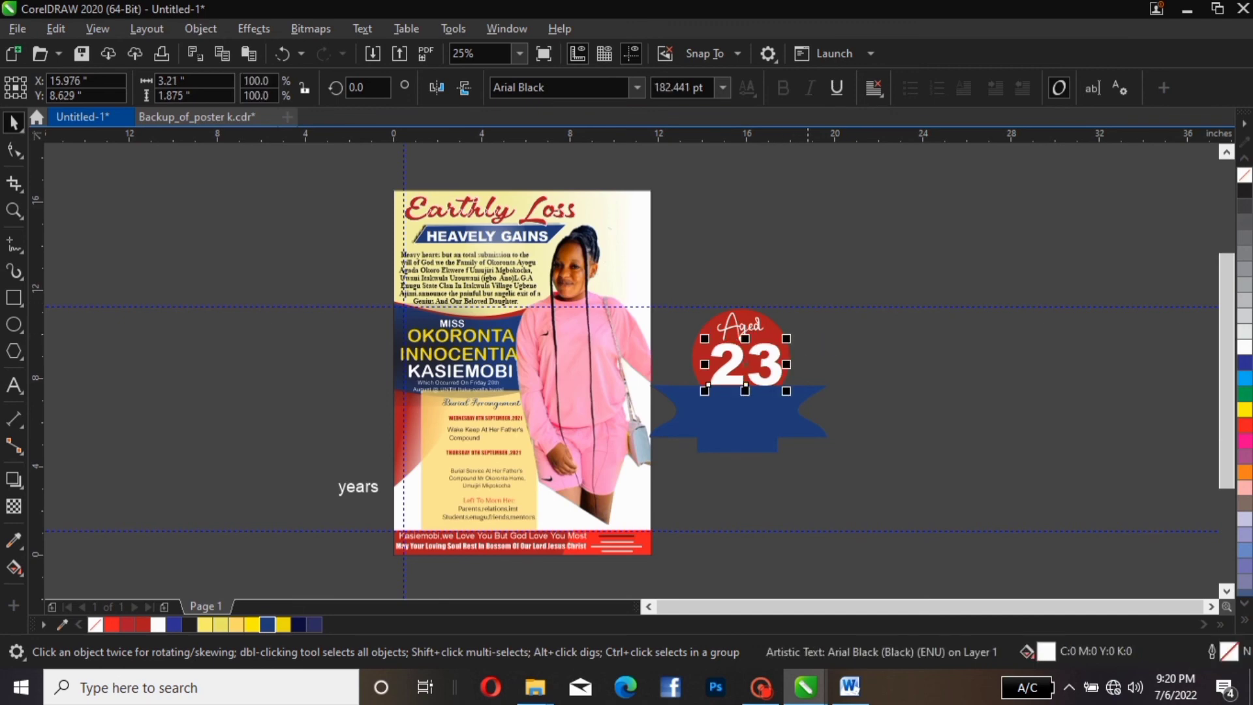
{"action": "key", "text": "Up"}
{"action": "key", "text": "Left"}
{"action": "key", "text": "Left"}
{"action": "key", "text": "Left"}
{"action": "key", "text": "Left"}
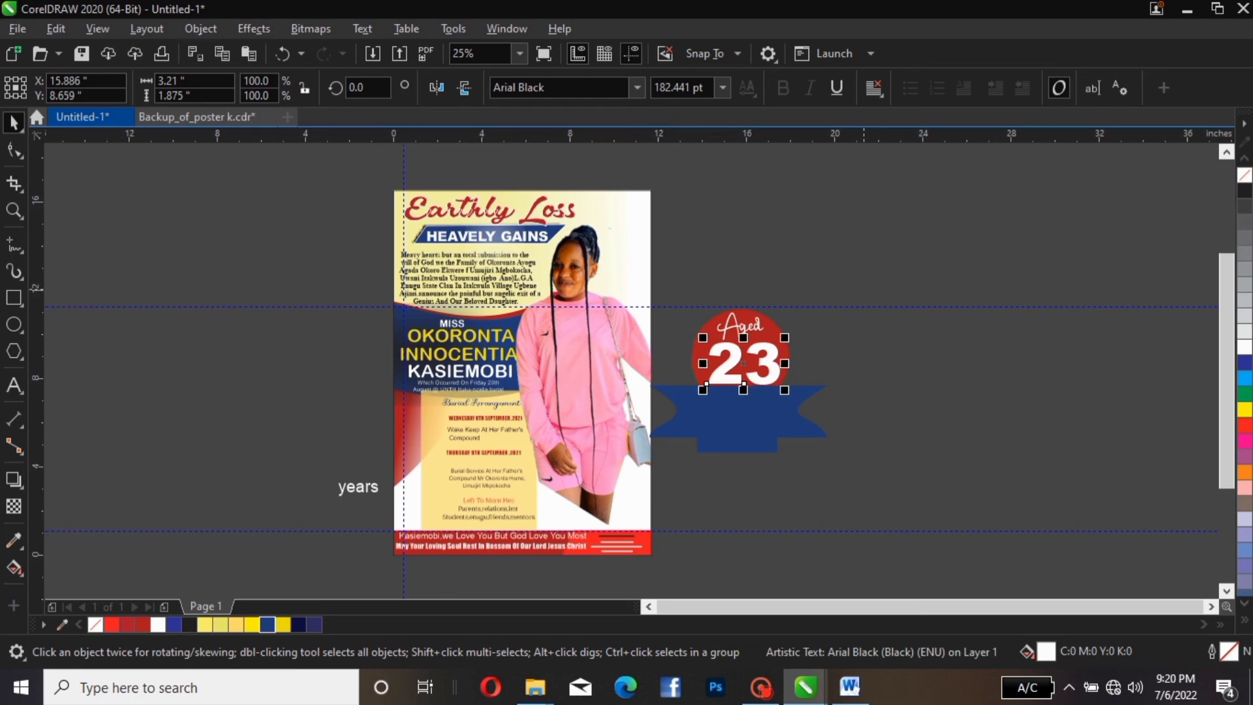
{"action": "key", "text": "Escape"}
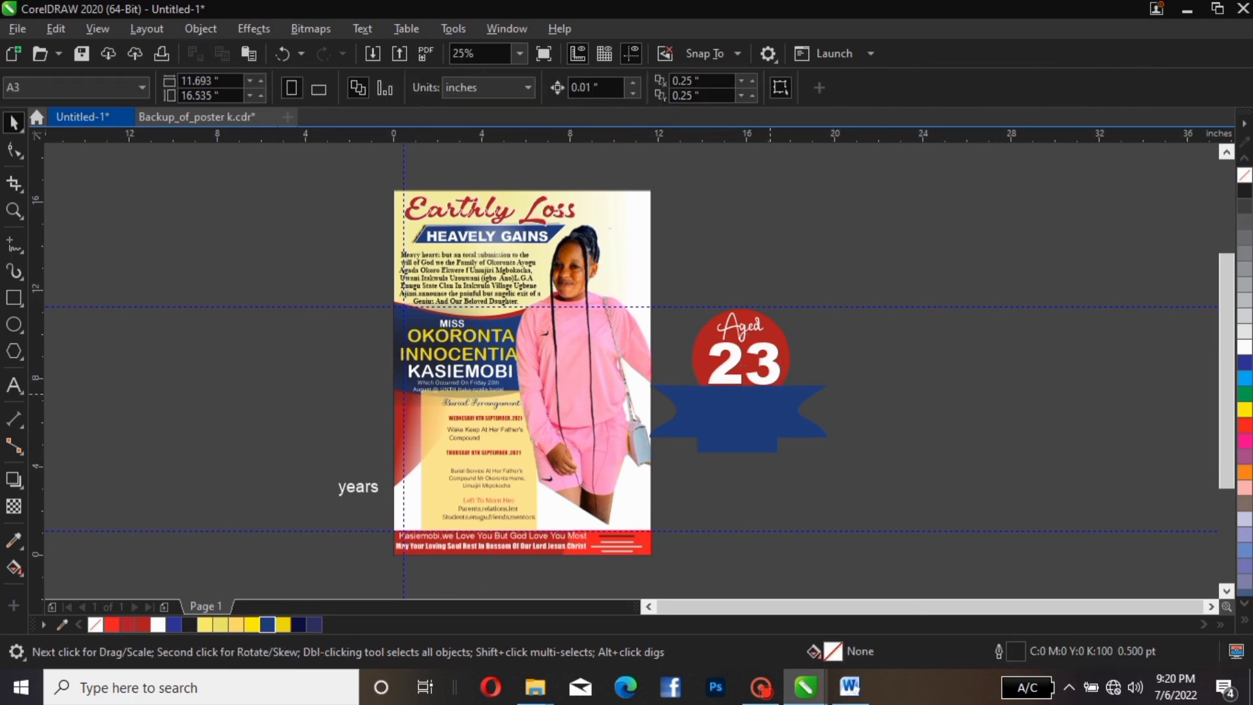
Change 'years' to Title Case 'Years' and drag it onto the blue ribbon under the 23
{"action": "left_click", "coordinate": [358, 487]}
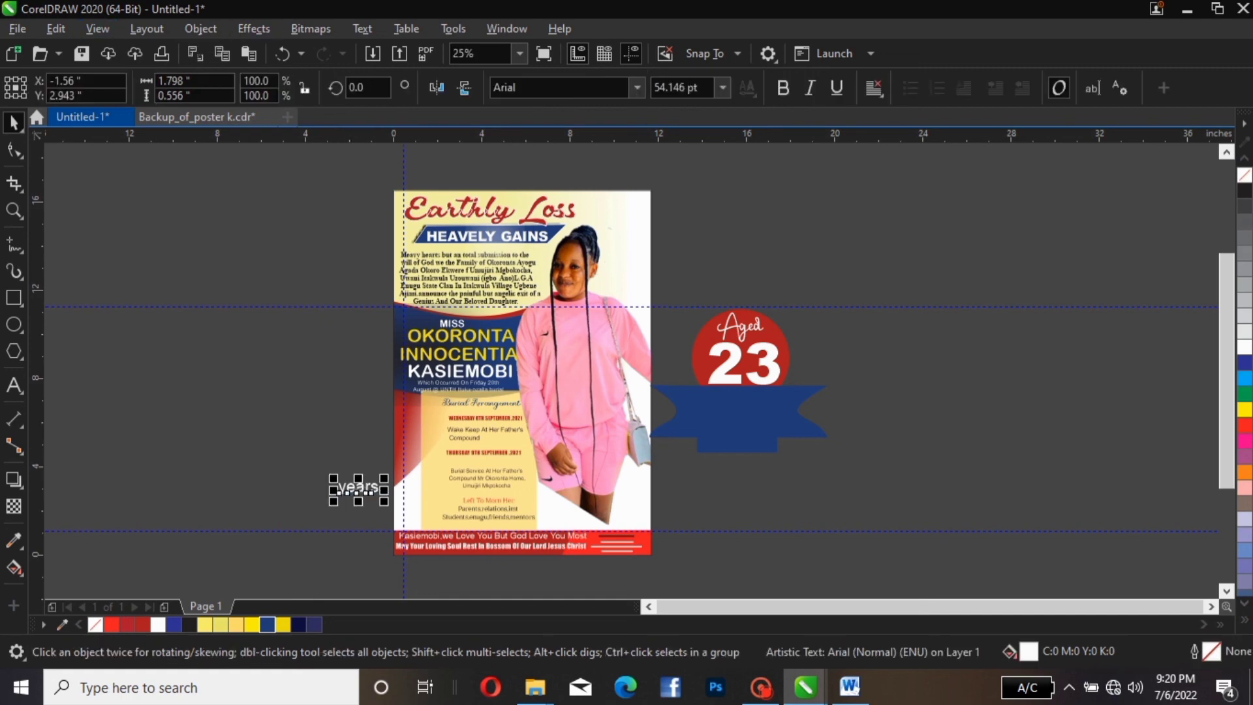
{"action": "left_click", "coordinate": [362, 29]}
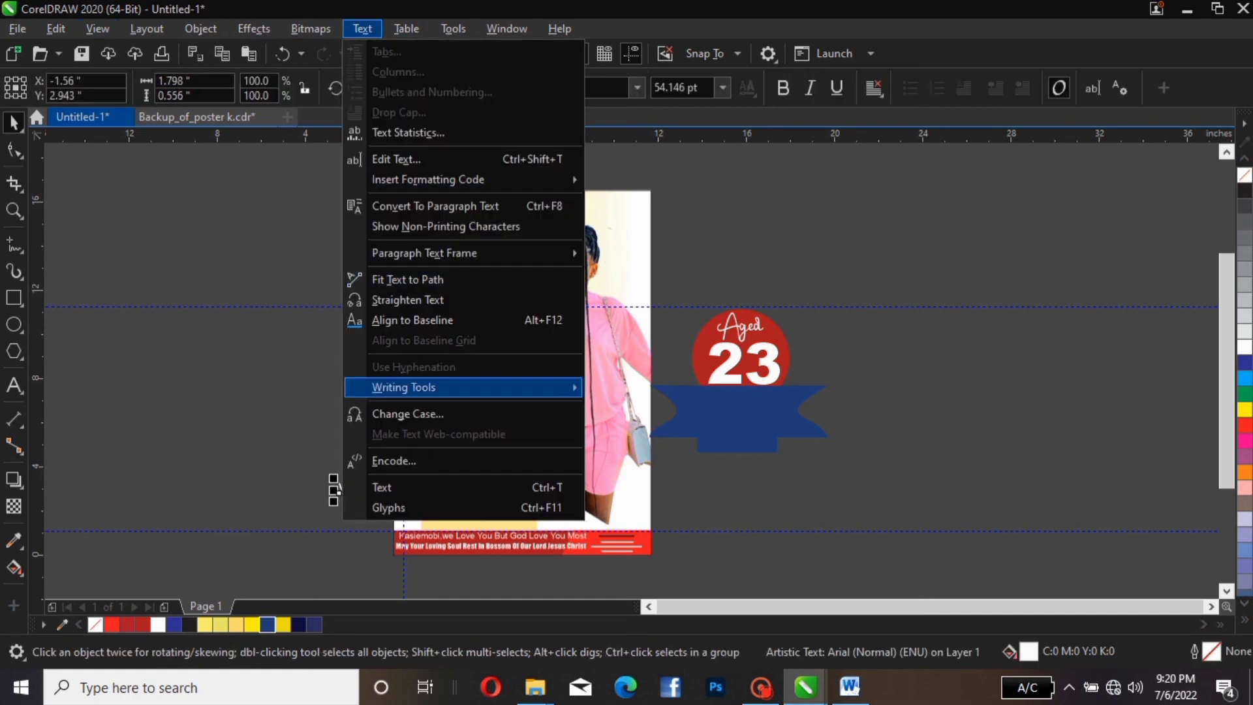
{"action": "left_click", "coordinate": [408, 413]}
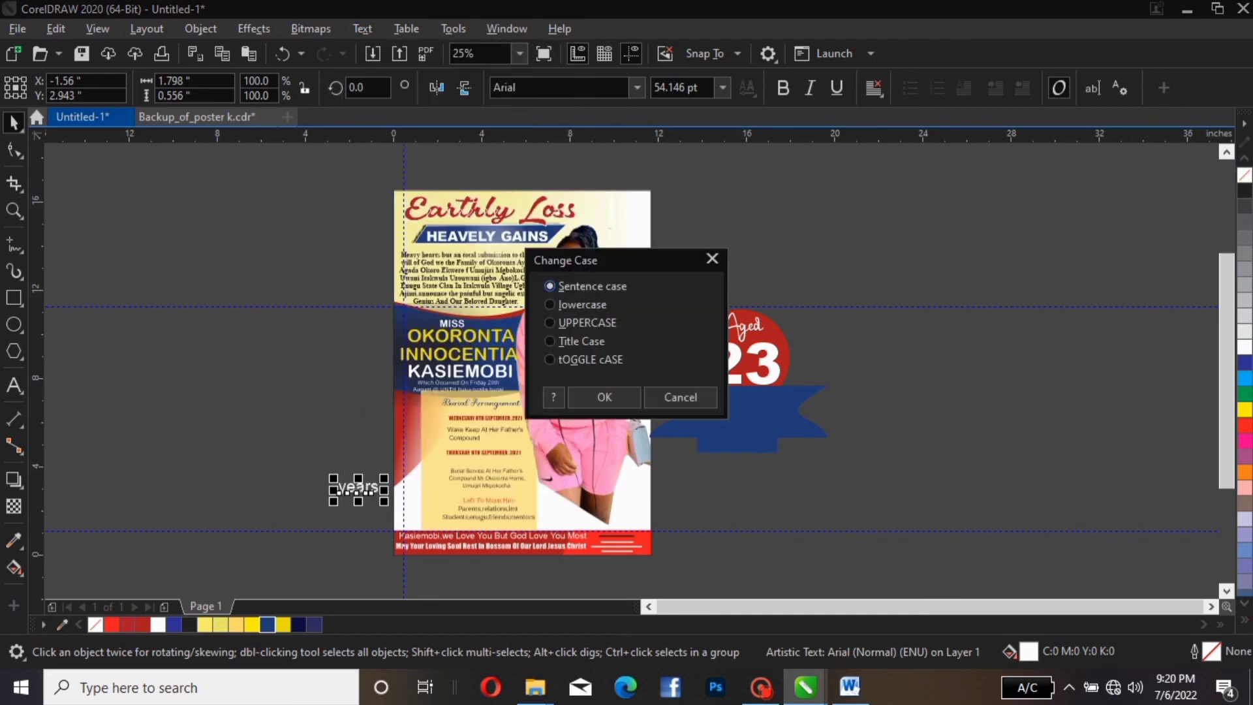
{"action": "left_click", "coordinate": [550, 341]}
{"action": "left_click", "coordinate": [604, 397]}
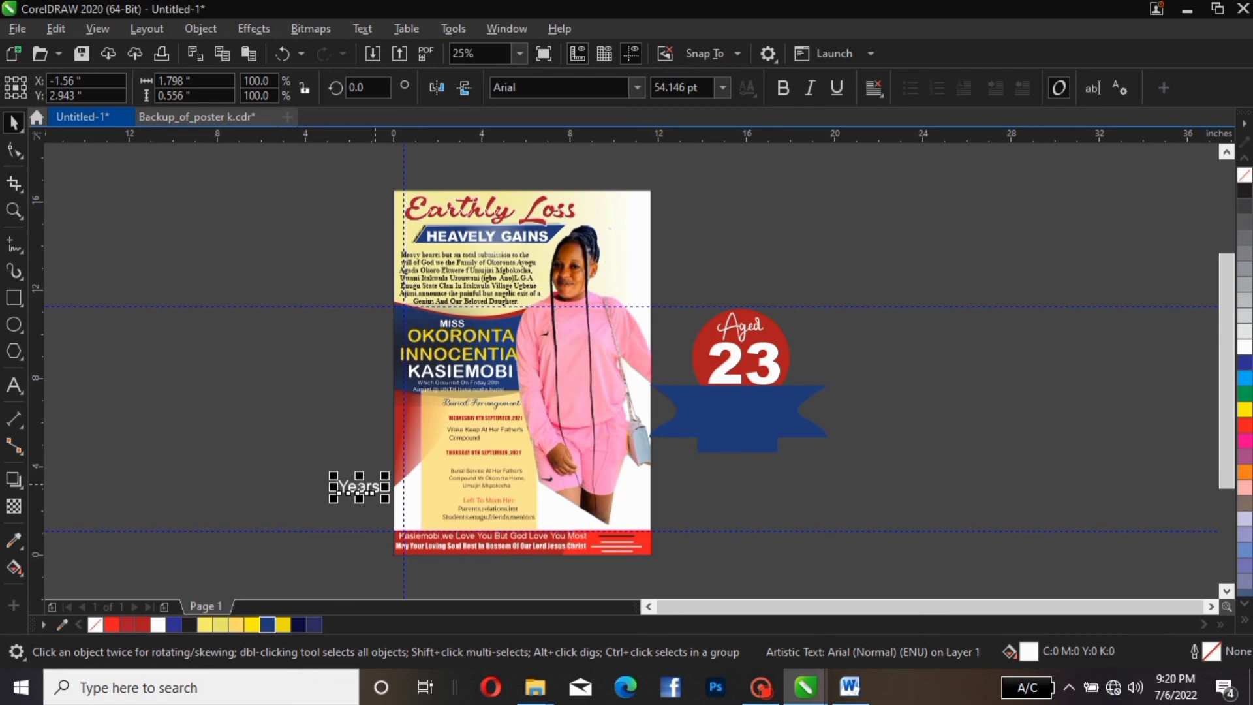
{"action": "left_click_drag", "start_coordinate": [359, 486], "coordinate": [771, 429]}
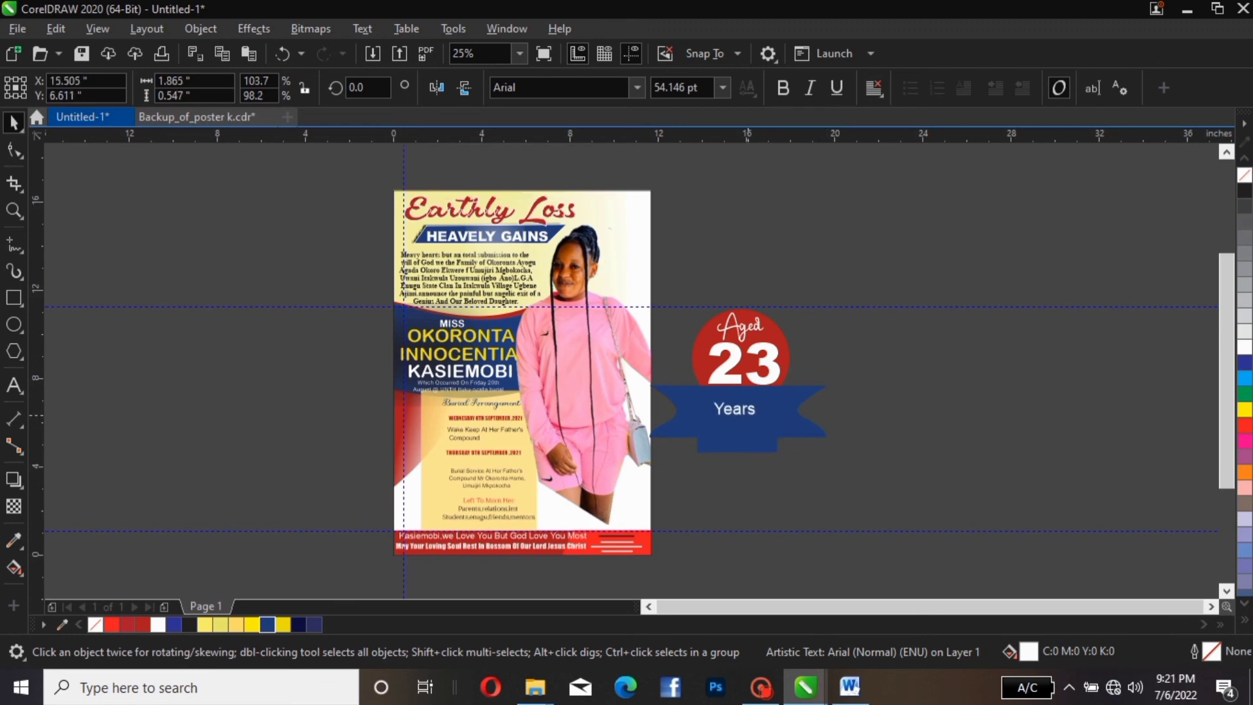
{"action": "left_click", "coordinate": [718, 408]}
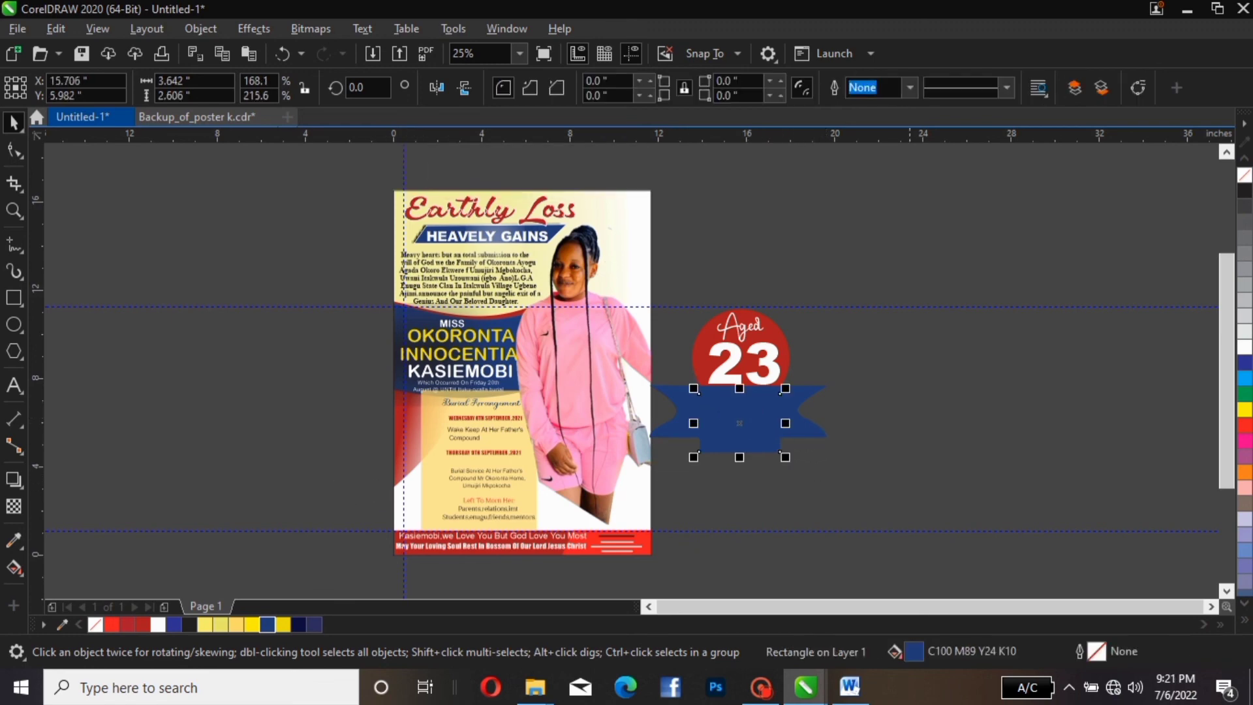
Fill the ribbon's centre rectangle and the ribbon curve with dark navy
{"action": "left_click", "coordinate": [909, 448]}
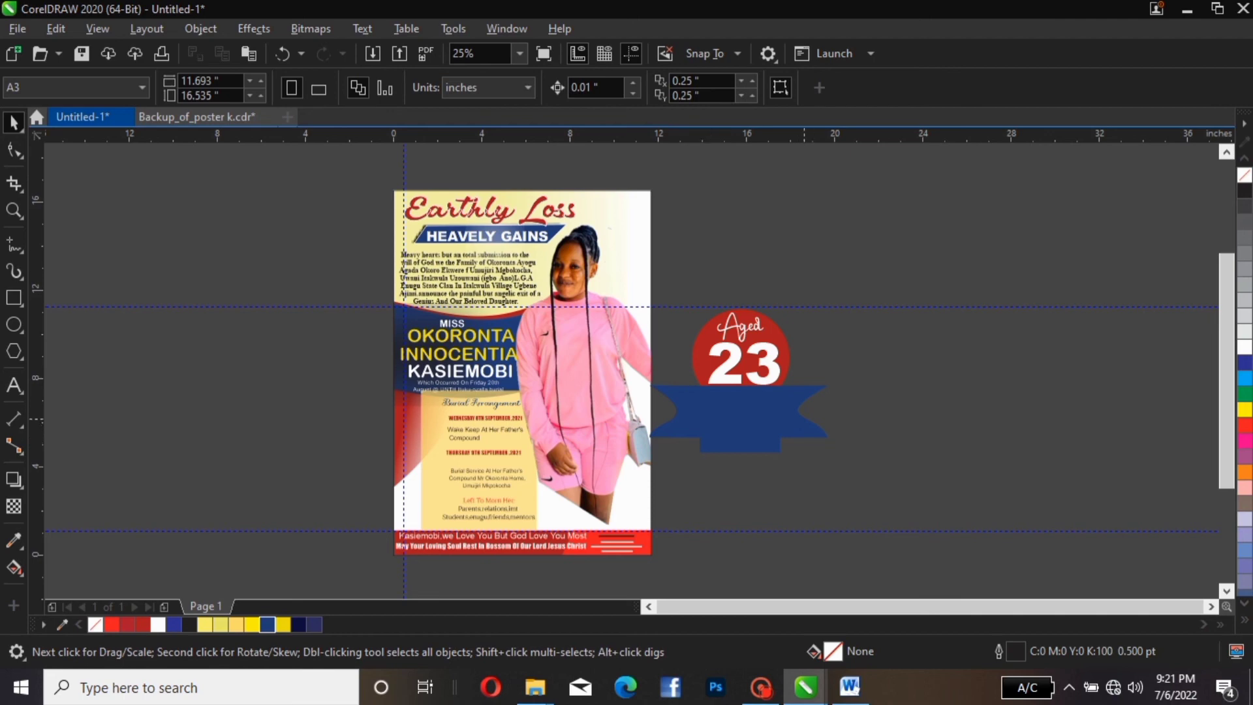
{"action": "left_click", "coordinate": [777, 398]}
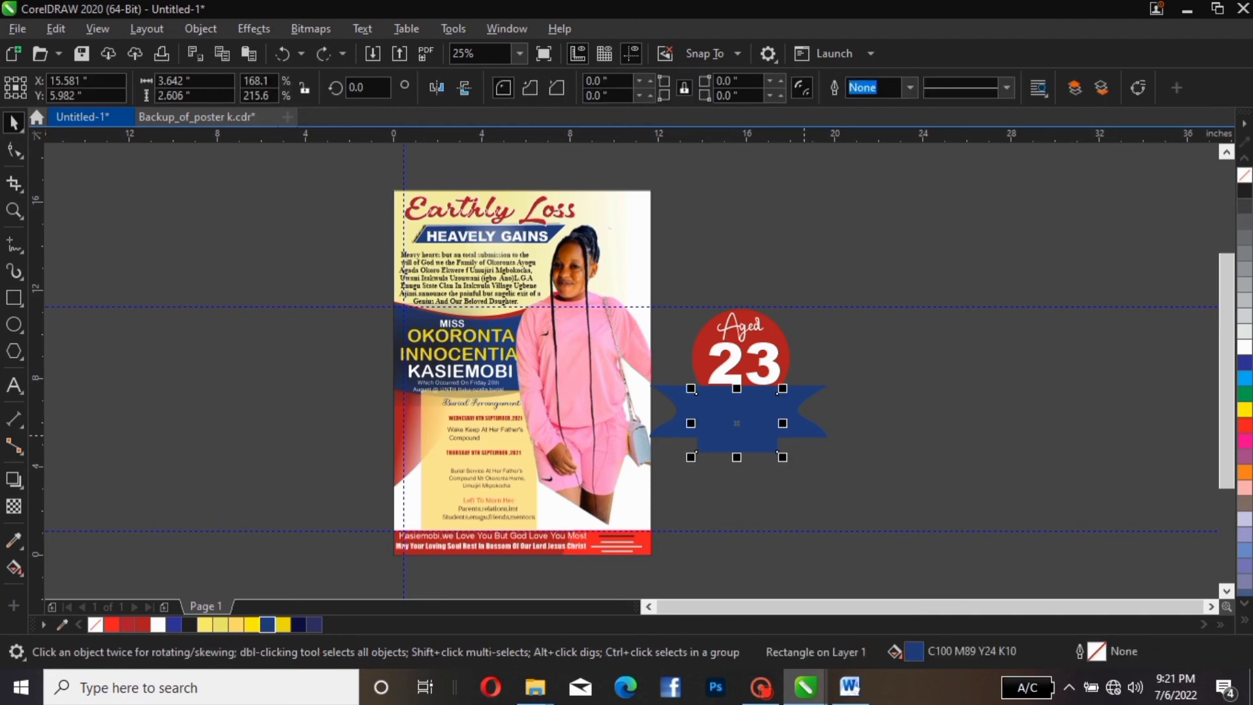
{"action": "key", "text": "ctrl+Home"}
{"action": "key", "text": "ctrl+z"}
{"action": "left_click", "coordinate": [773, 449]}
{"action": "left_click", "coordinate": [298, 625]}
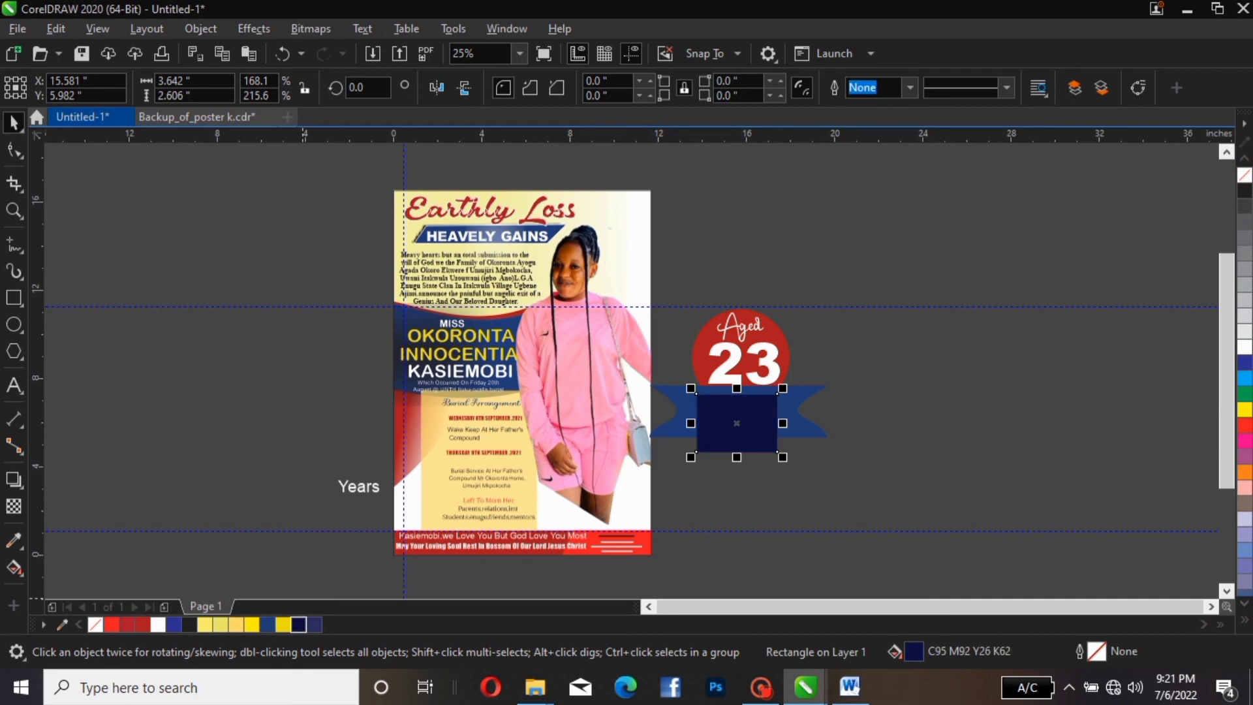
{"action": "left_click", "coordinate": [795, 410]}
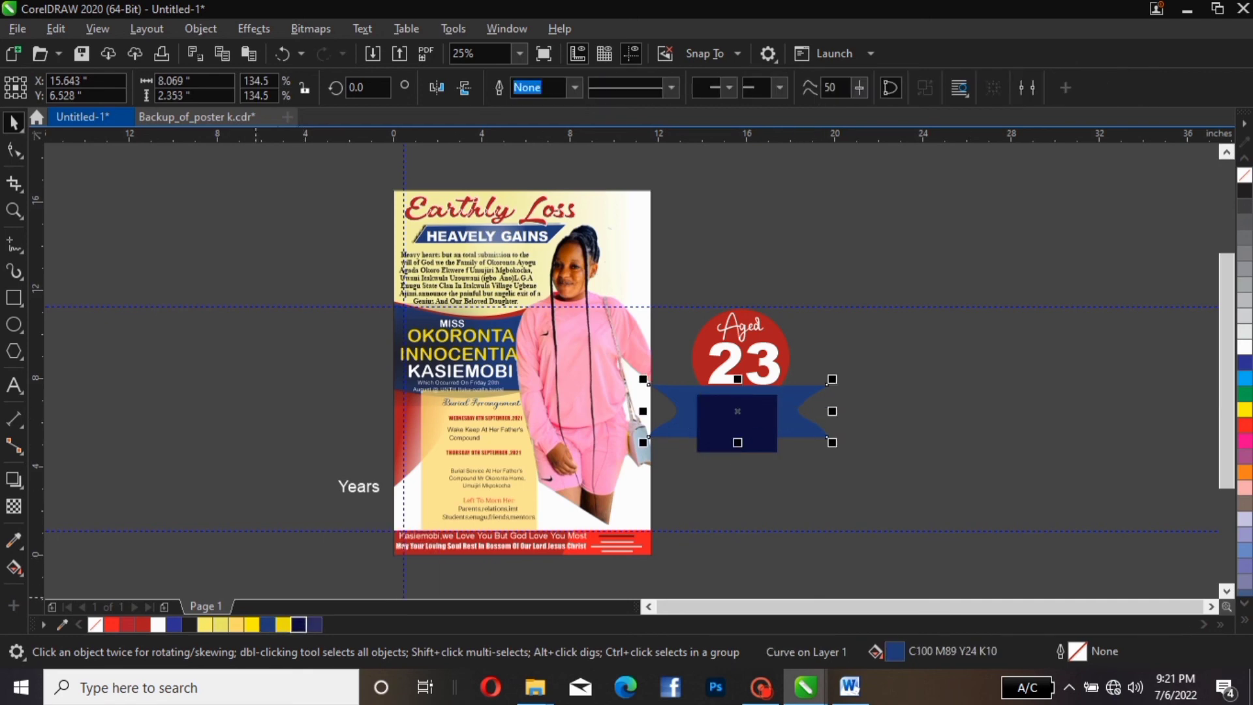
{"action": "left_click", "coordinate": [298, 624]}
{"action": "key", "text": "Escape"}
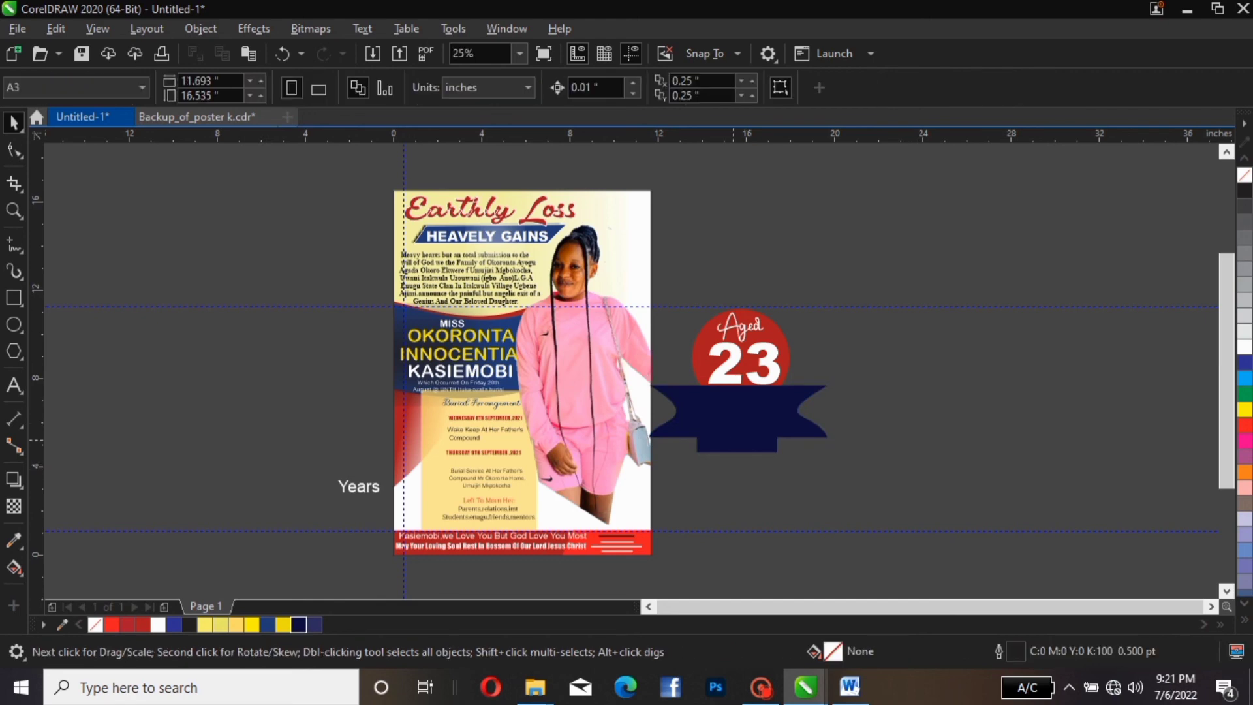
Widen the navy centre rectangle to about 4.29 in
{"action": "left_click", "coordinate": [733, 440]}
{"action": "mouse_move", "coordinate": [779, 423]}
{"action": "left_mouse_down"}
{"action": "mouse_move", "coordinate": [792, 424]}
{"action": "mouse_move", "coordinate": [772, 444]}
{"action": "left_mouse_up"}
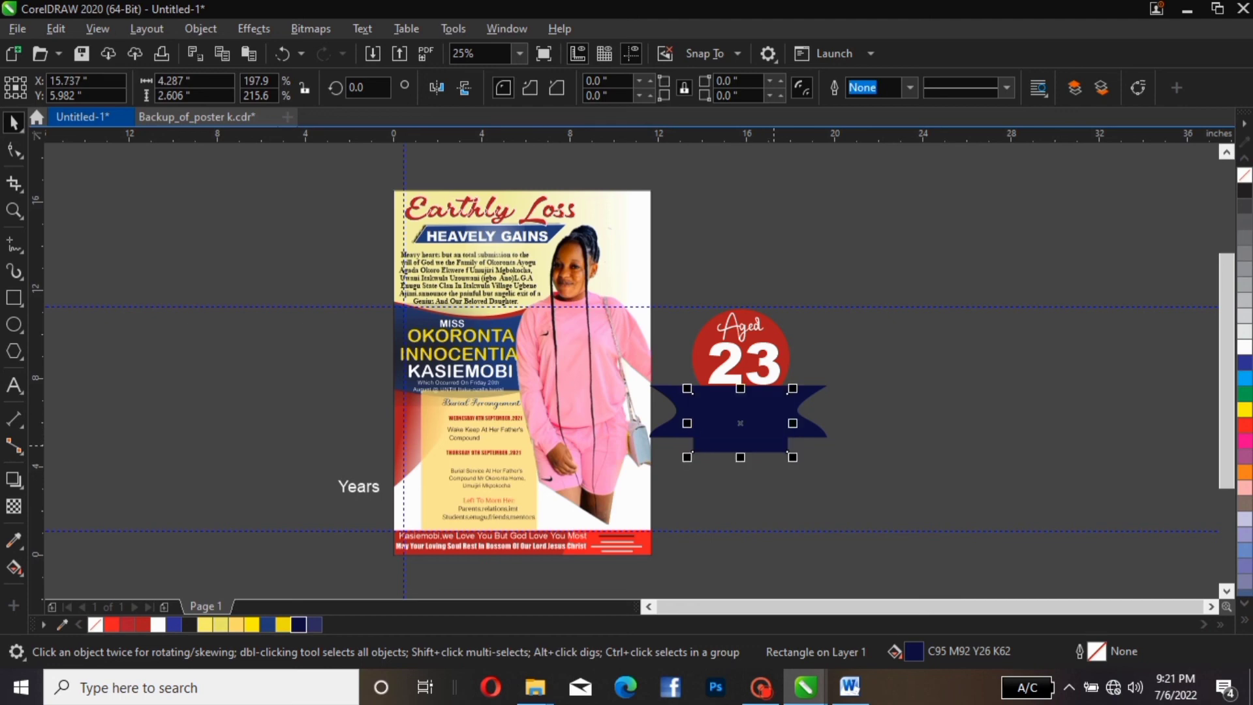
{"action": "key", "text": "Escape"}
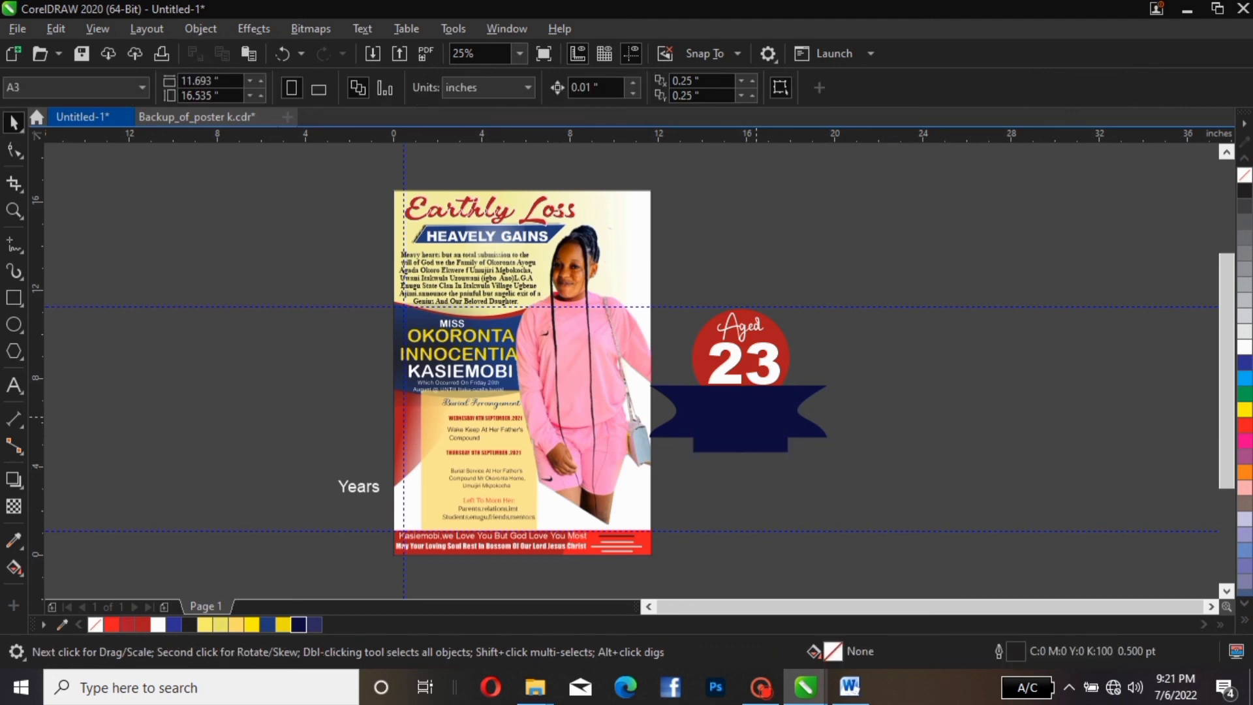
{"action": "left_click", "coordinate": [757, 417]}
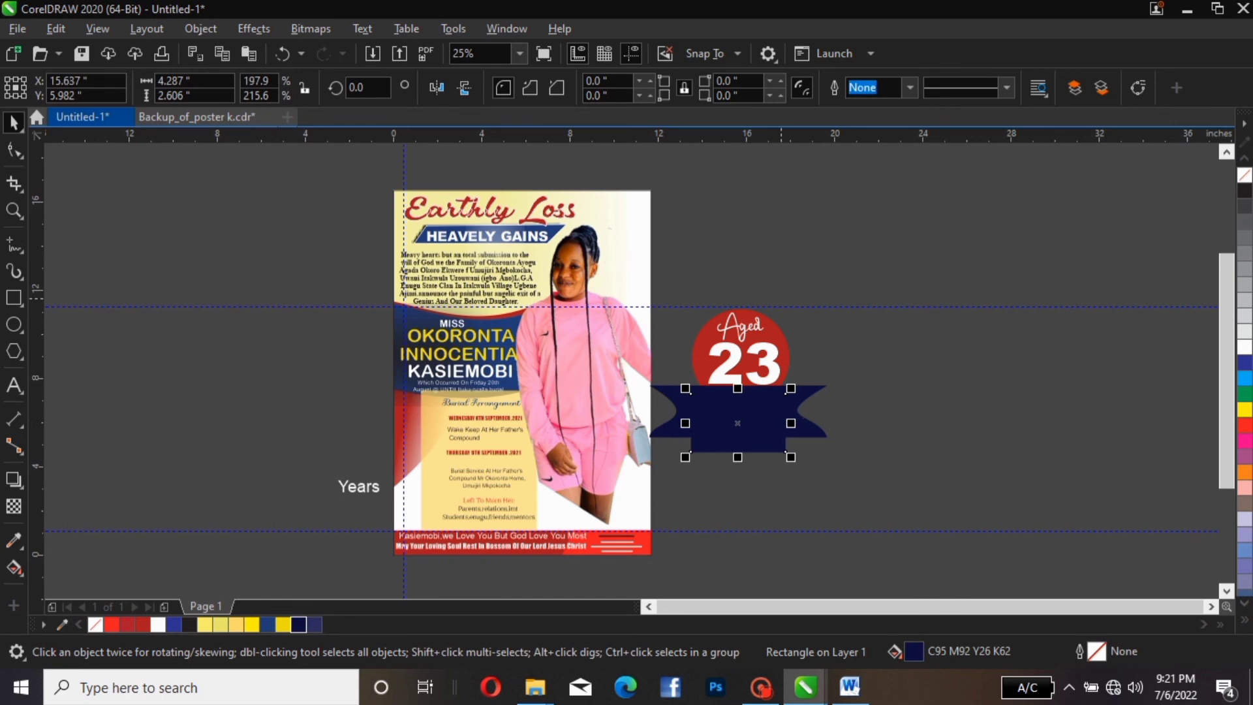
{"action": "key", "text": "Escape"}
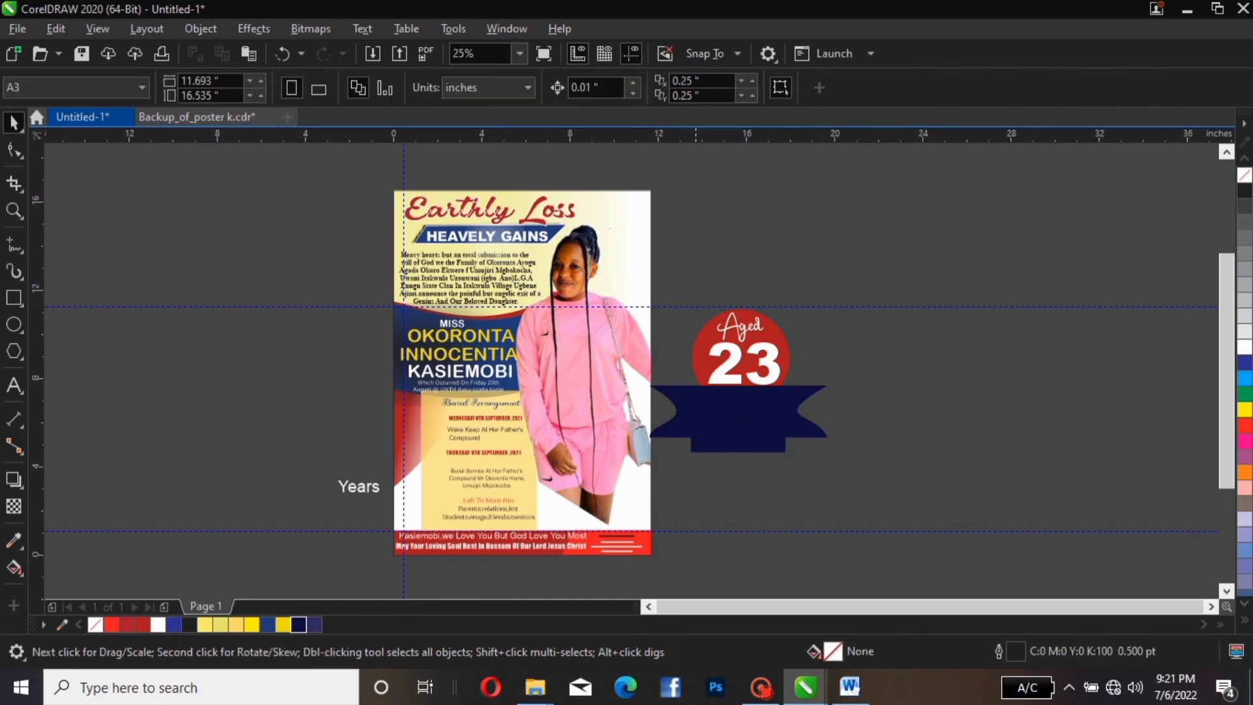
Select both navy banner pieces and shrink the banner slightly
{"action": "left_click_drag", "start_coordinate": [901, 372], "coordinate": [654, 481]}
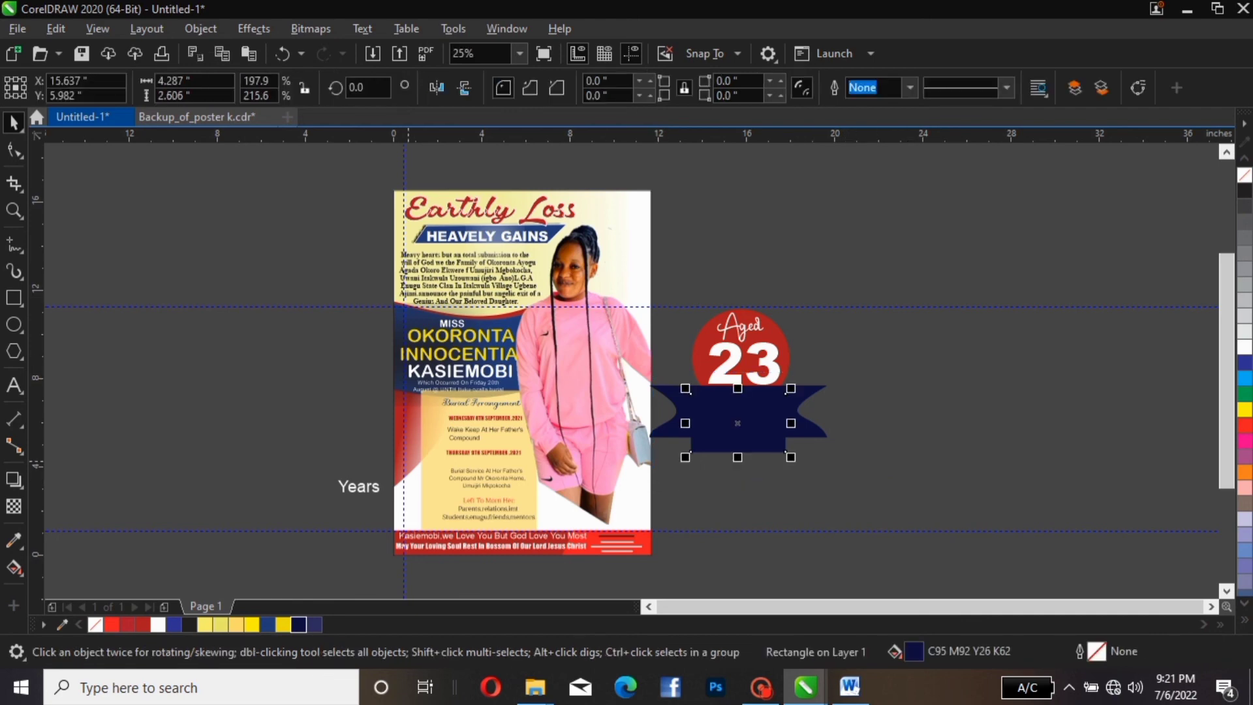
{"action": "left_click", "coordinate": [353, 486]}
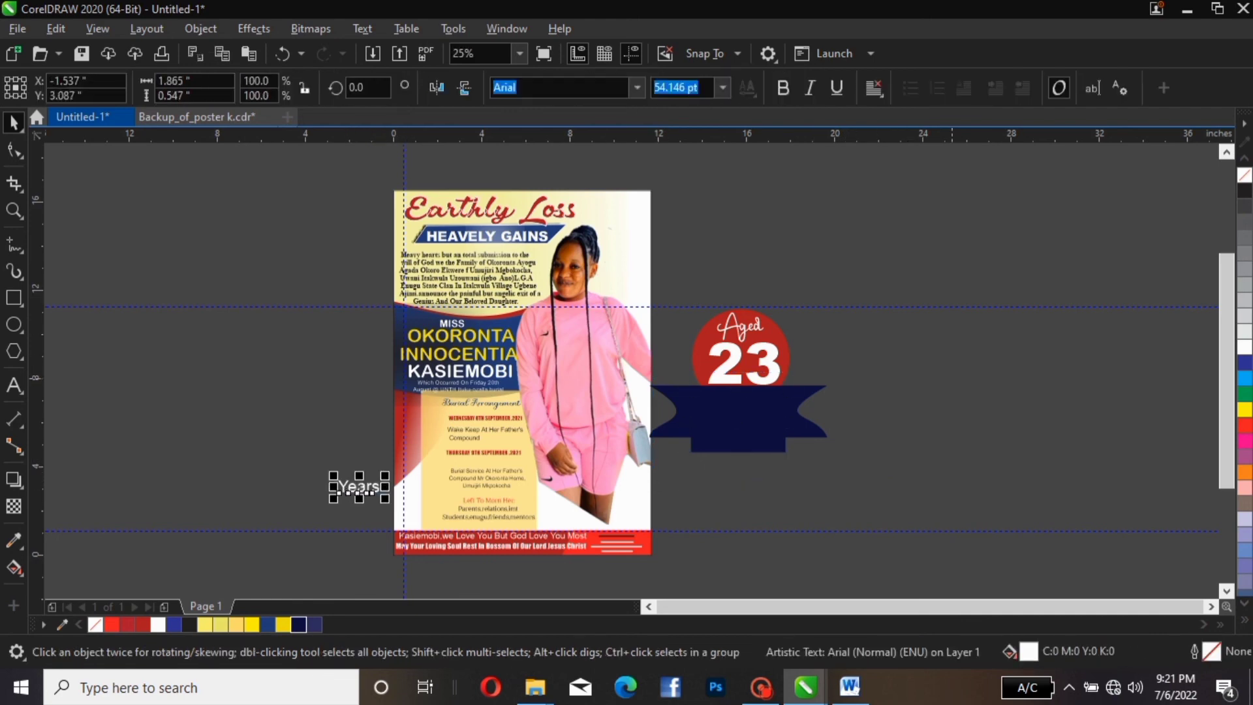
{"action": "left_click_drag", "start_coordinate": [946, 351], "coordinate": [644, 474]}
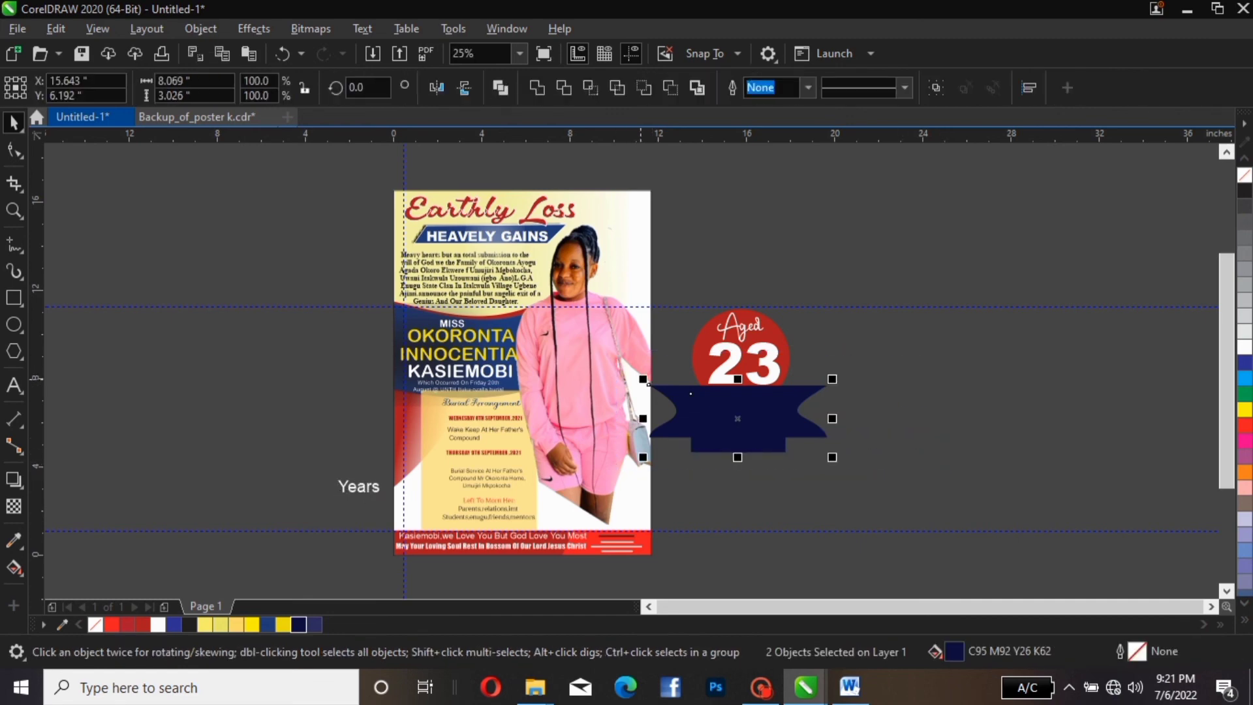
{"action": "left_click_drag", "start_coordinate": [643, 380], "coordinate": [646, 381]}
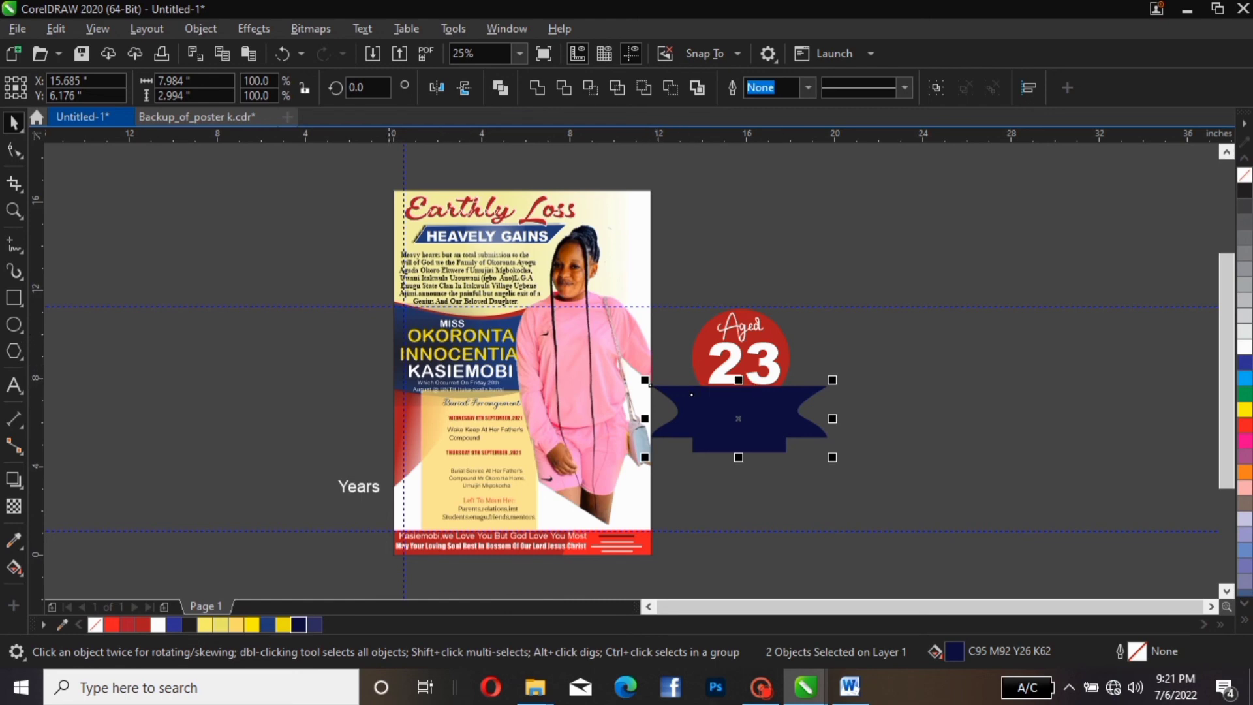
Move 'Years' onto the navy banner and make it yellow Arial Rounded MT Bold
{"action": "left_click", "coordinate": [358, 487]}
{"action": "left_click_drag", "start_coordinate": [358, 487], "coordinate": [737, 423]}
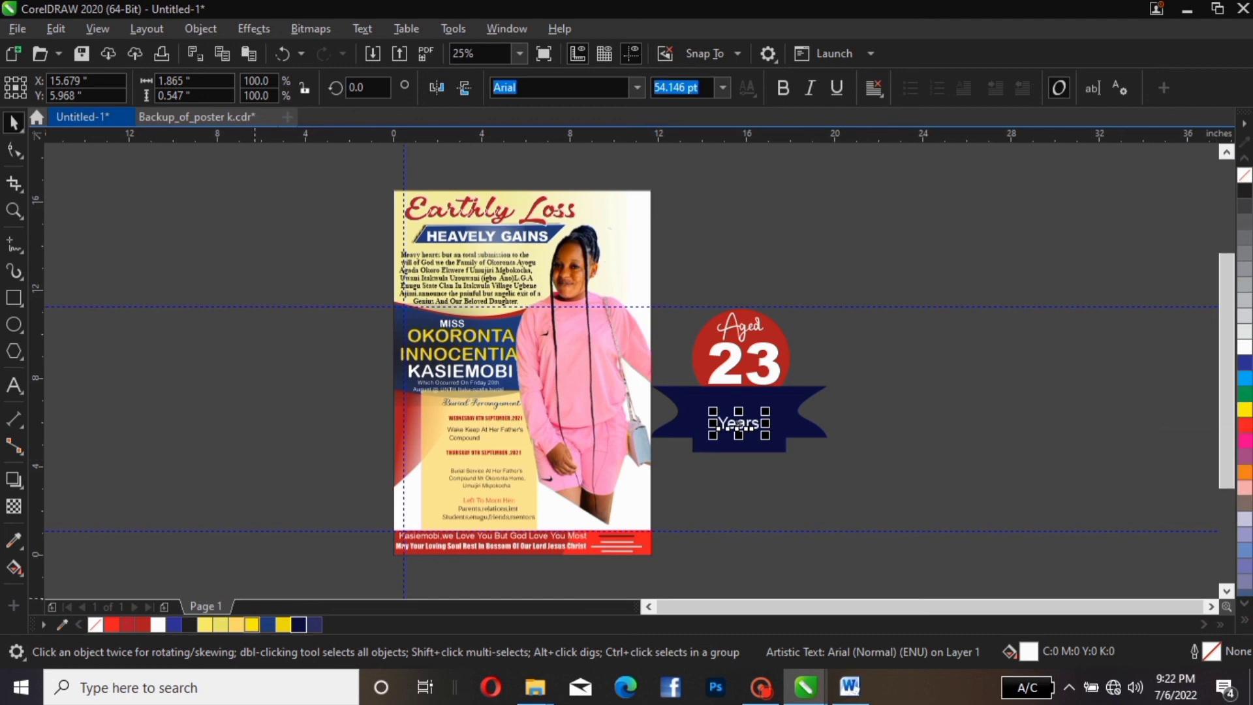
{"action": "left_click", "coordinate": [251, 625]}
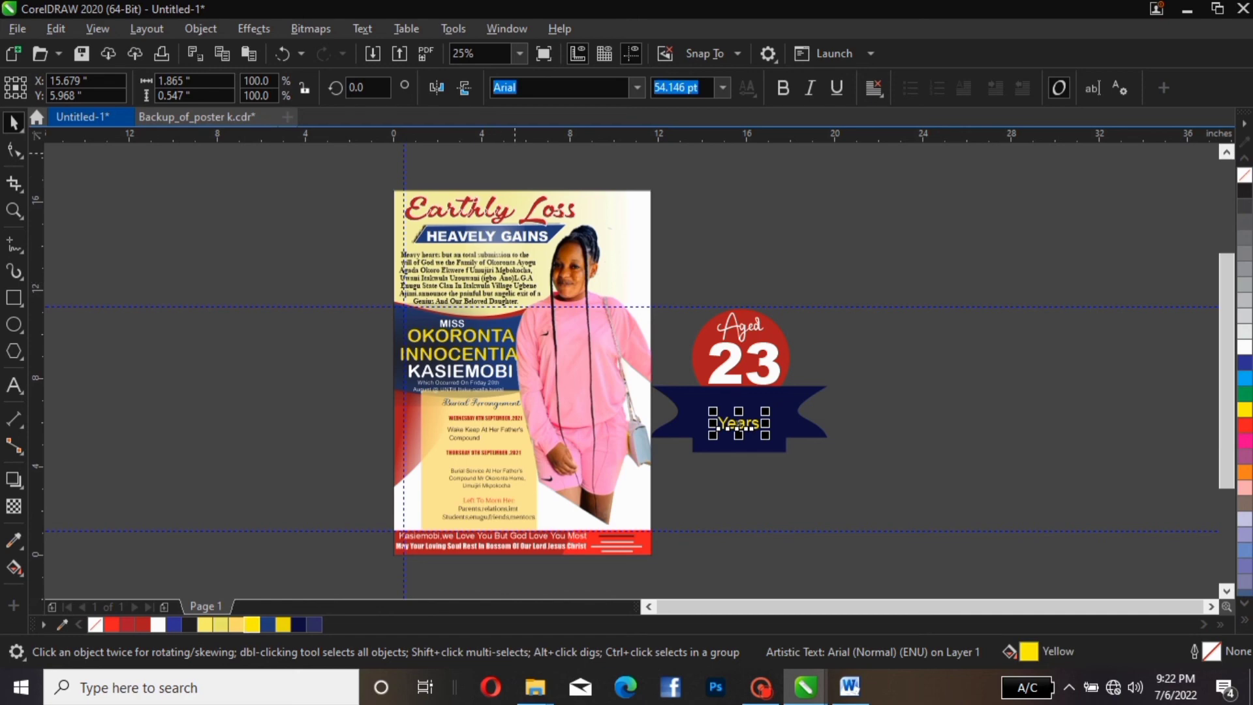
{"action": "left_click", "coordinate": [636, 87]}
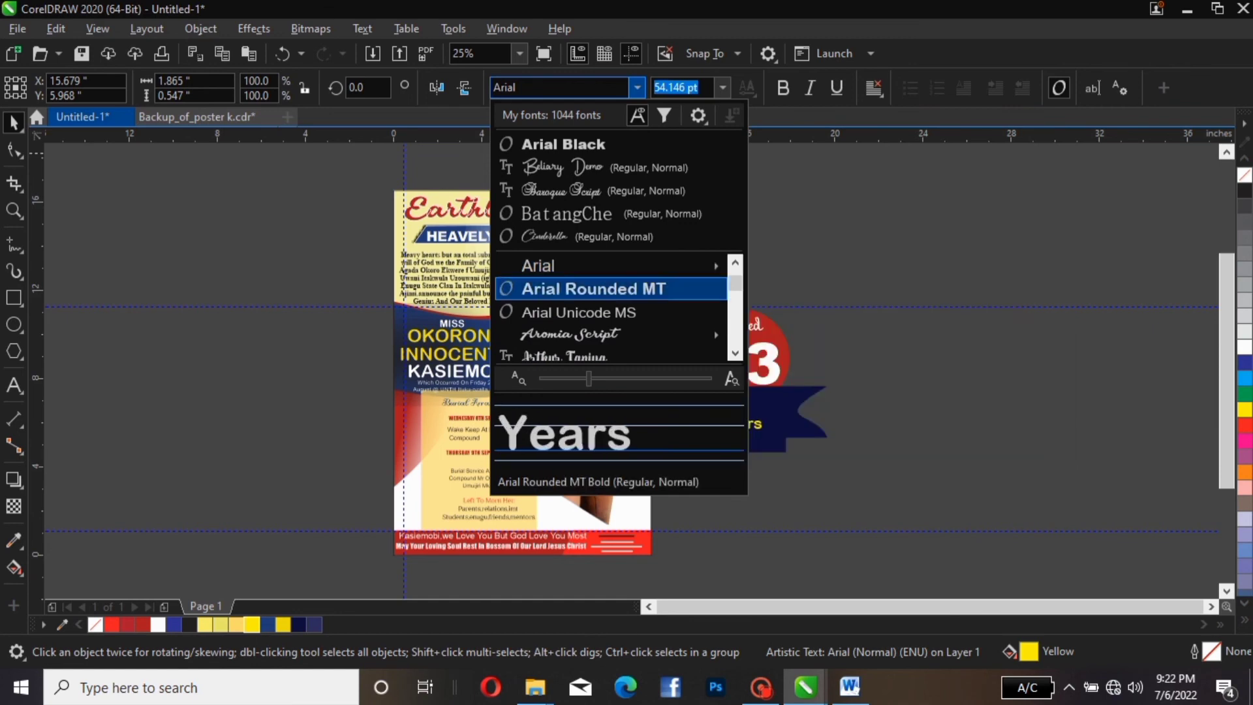
{"action": "left_click", "coordinate": [594, 288]}
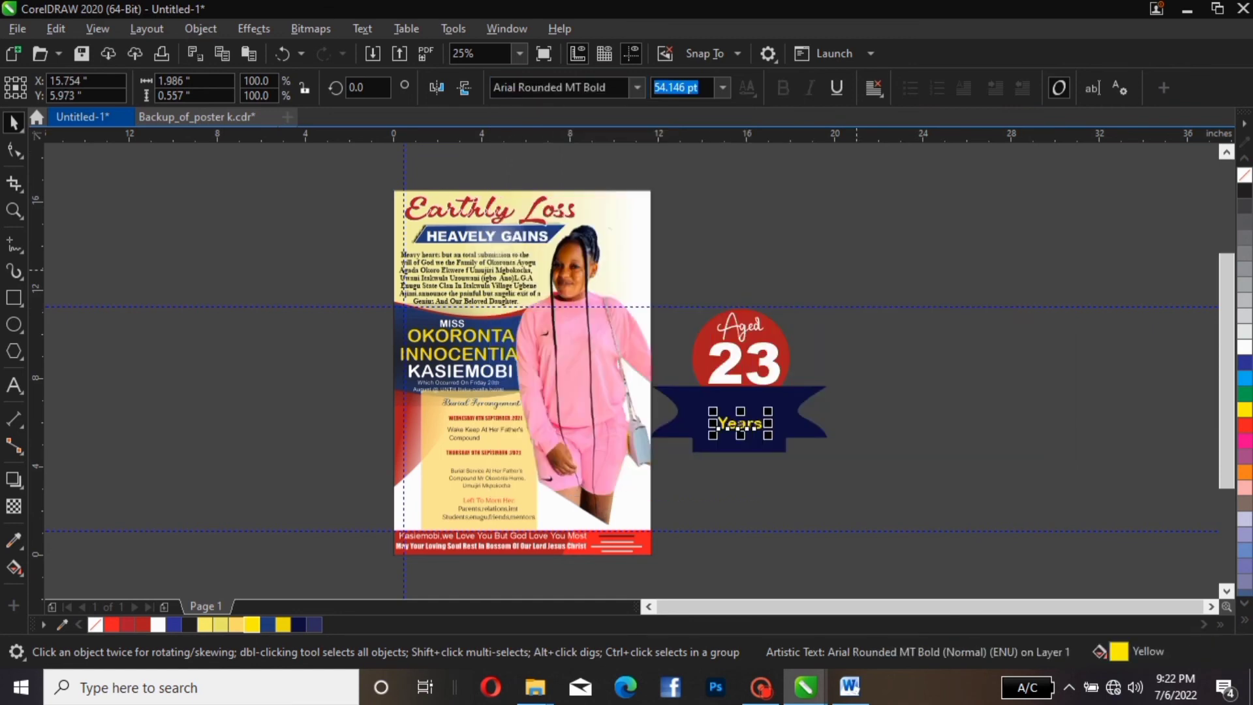
{"action": "key", "text": "Escape"}
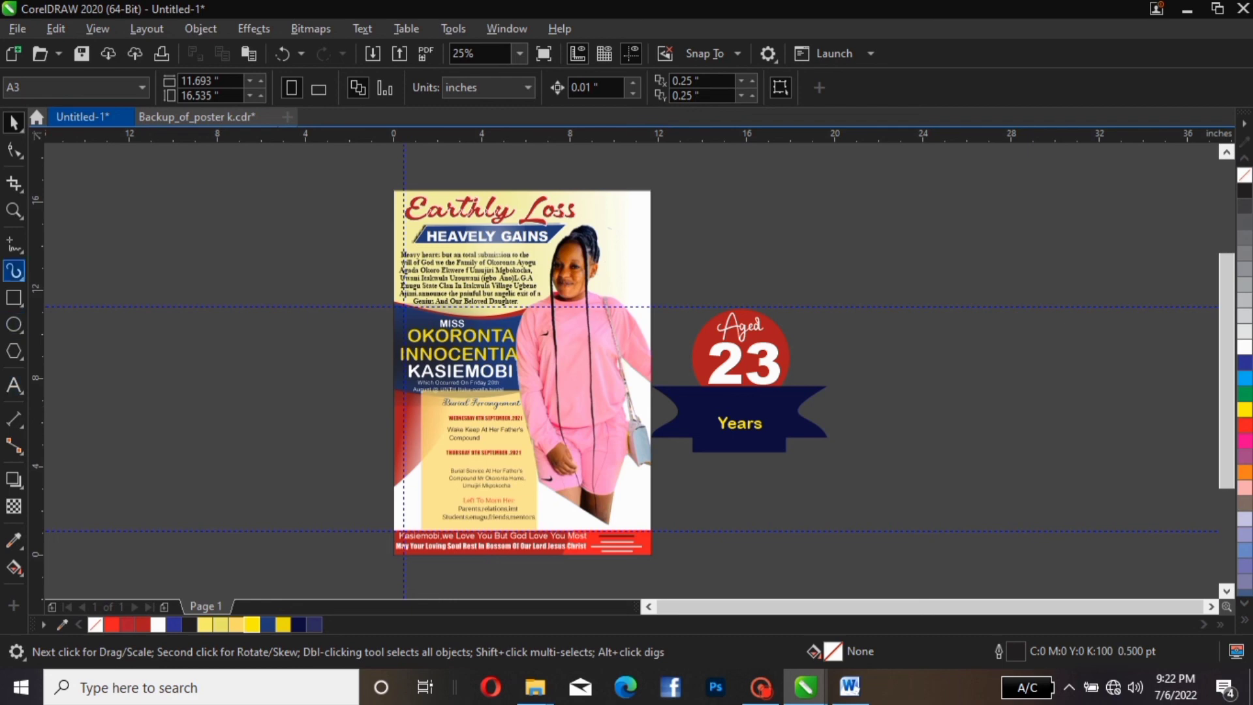
Draw a rectangle under the 23, fill it dark red, remove its outline and halve its height
{"action": "left_click", "coordinate": [14, 297]}
{"action": "mouse_move", "coordinate": [831, 346]}
{"action": "left_mouse_down"}
{"action": "mouse_move", "coordinate": [882, 391]}
{"action": "mouse_move", "coordinate": [907, 373]}
{"action": "mouse_move", "coordinate": [936, 383]}
{"action": "left_mouse_up"}
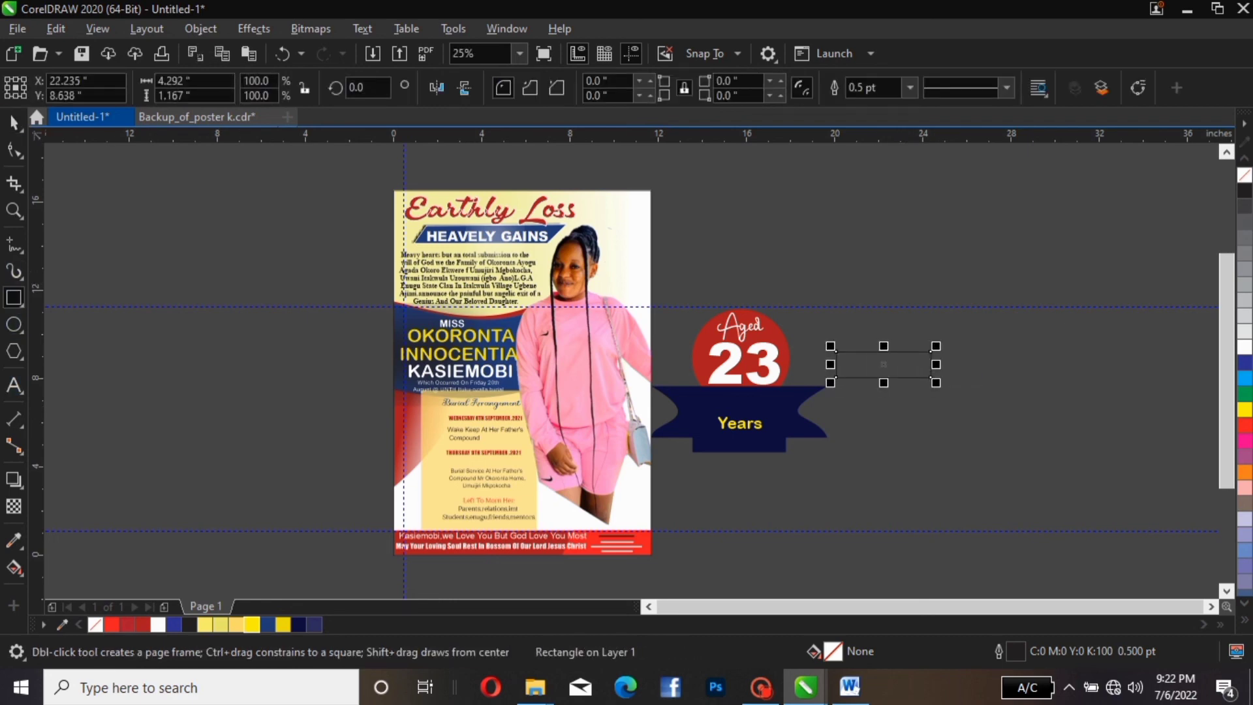
{"action": "key", "text": "space"}
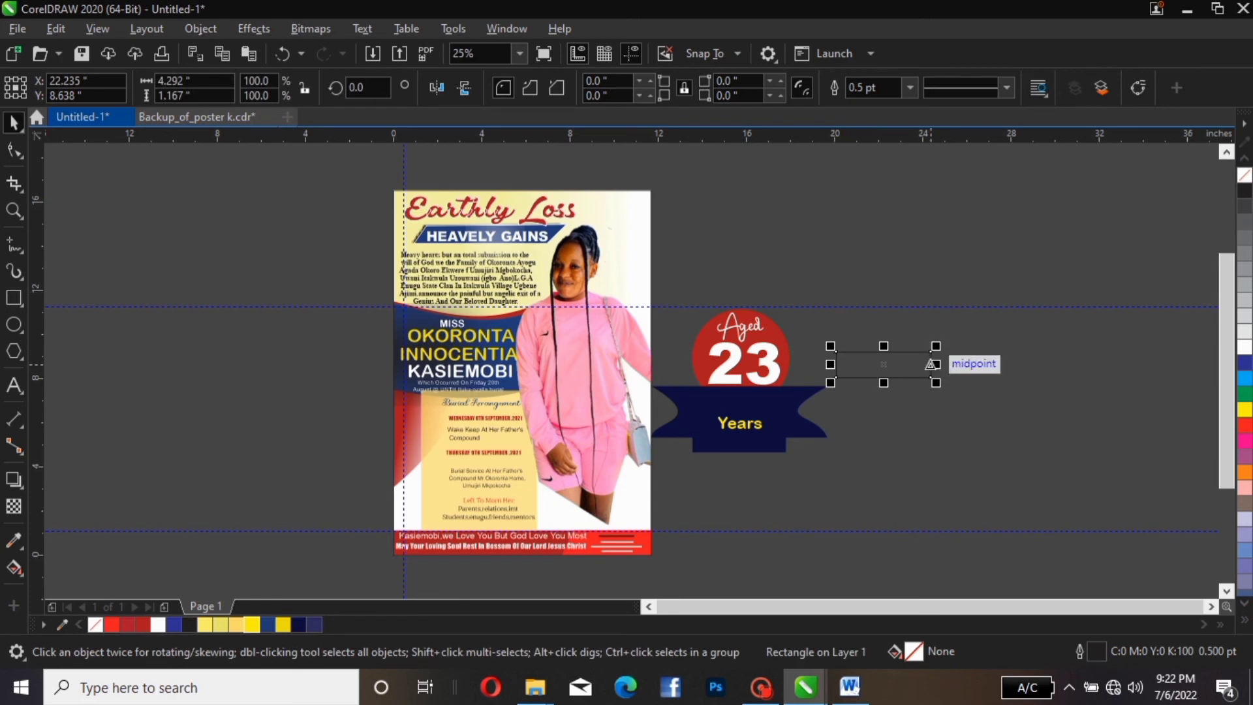
{"action": "left_click_drag", "start_coordinate": [931, 364], "coordinate": [776, 390]}
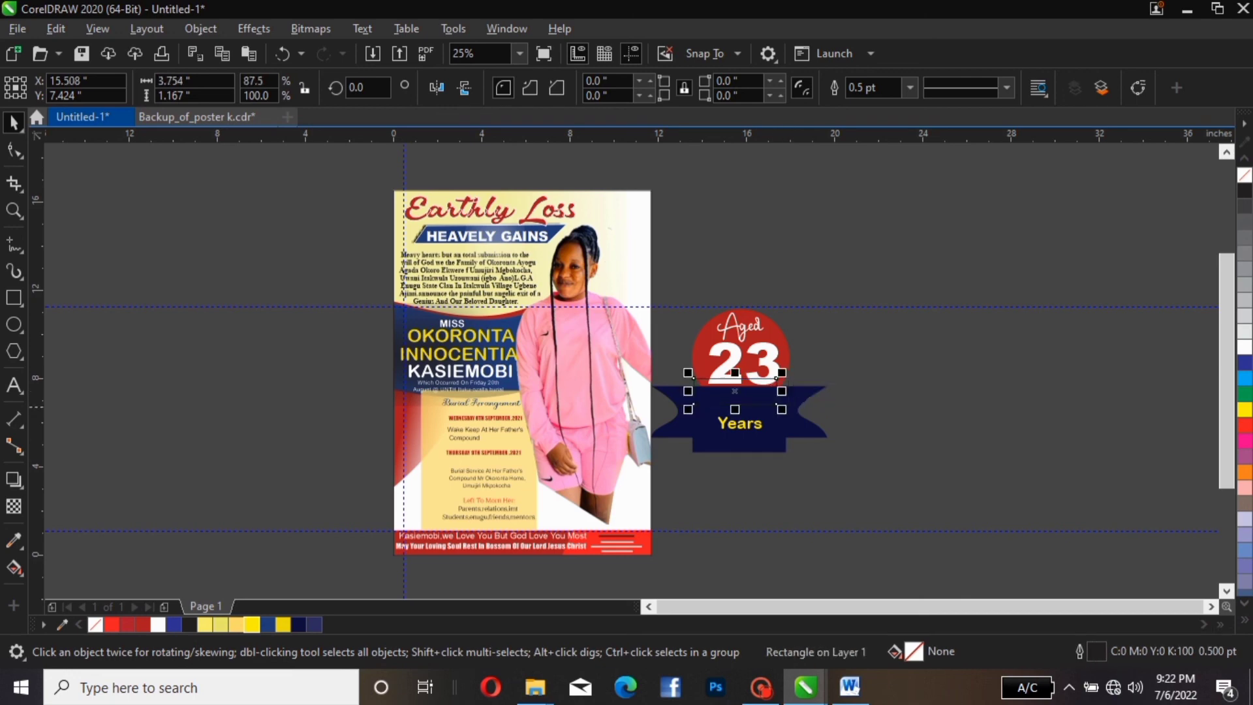
{"action": "left_click_drag", "start_coordinate": [687, 393], "coordinate": [708, 394]}
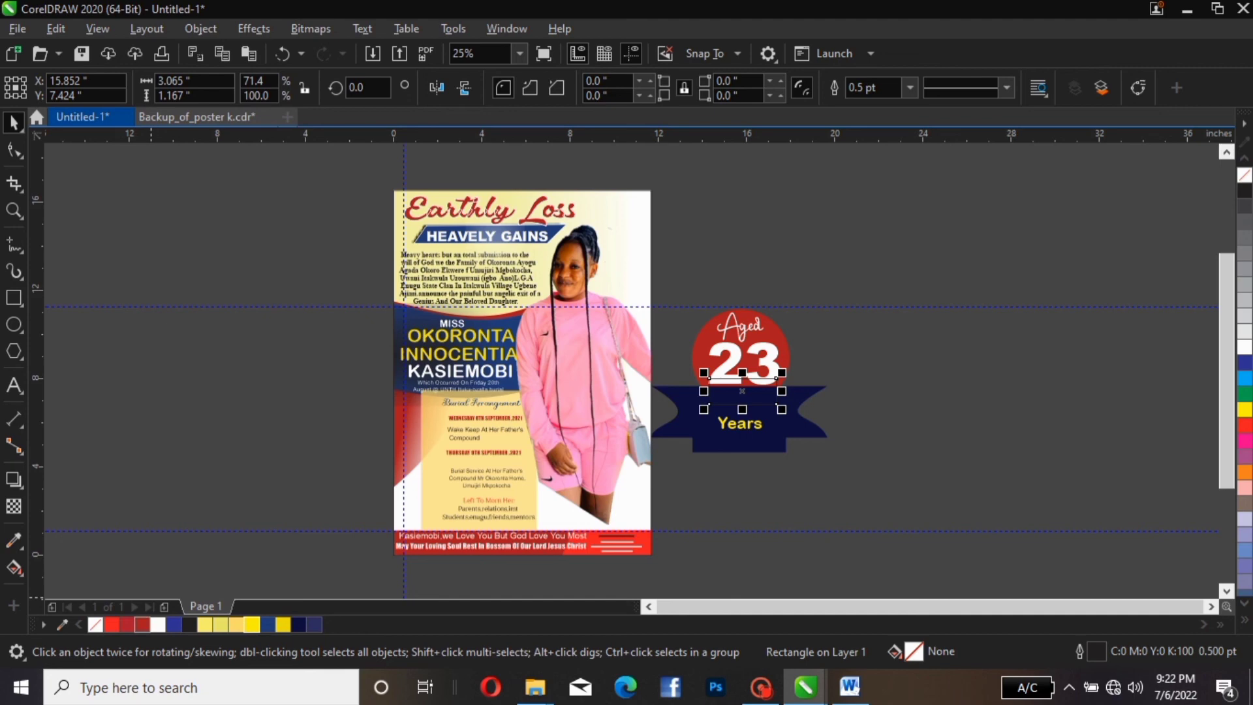
{"action": "left_click", "coordinate": [143, 624]}
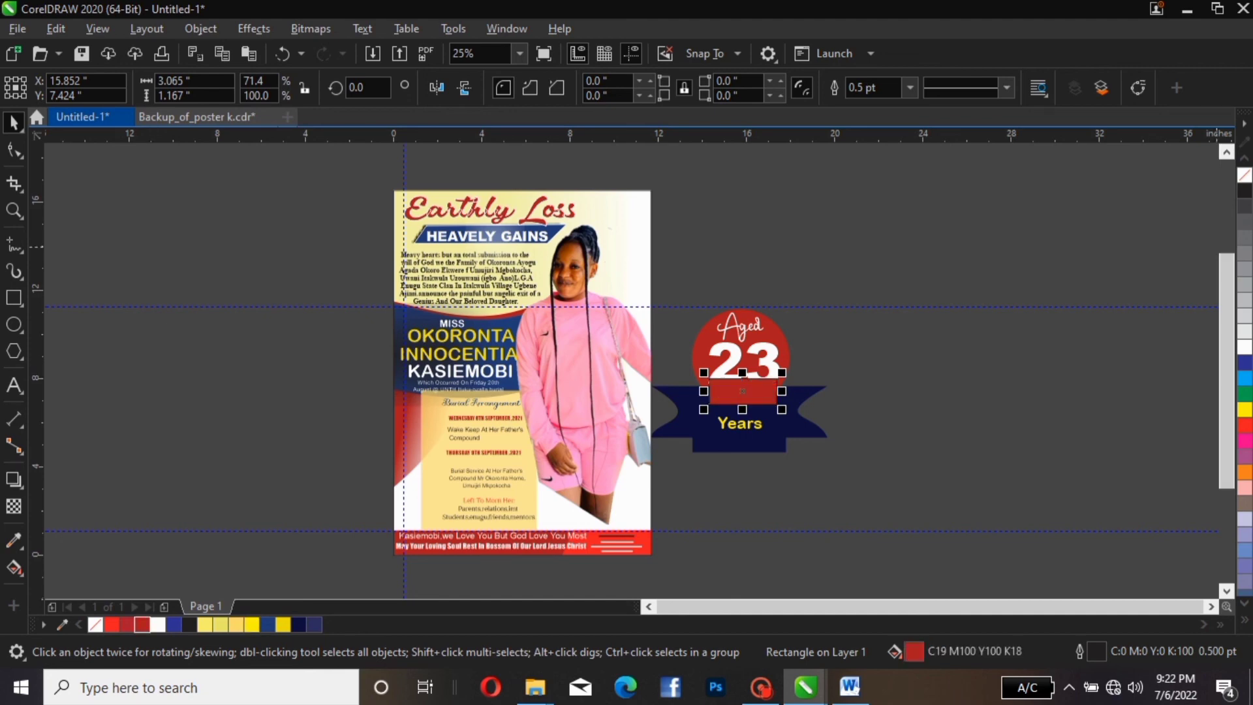
{"action": "right_click", "coordinate": [1244, 175]}
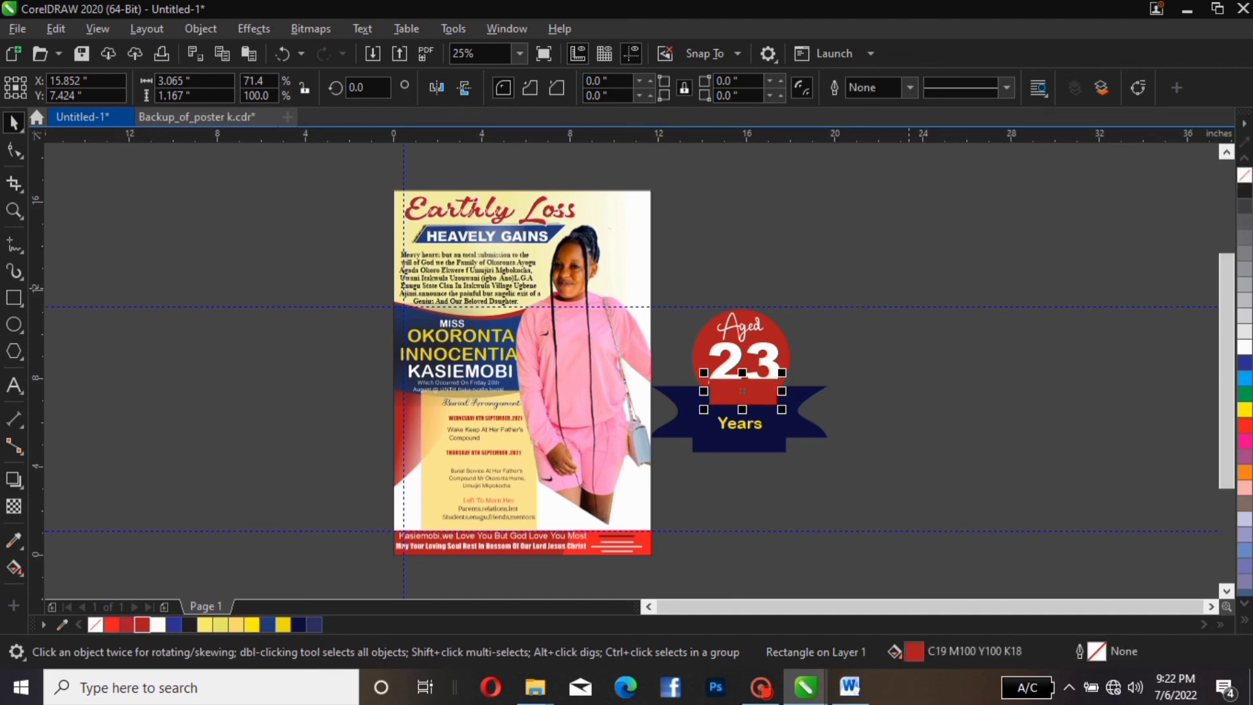
{"action": "left_click_drag", "start_coordinate": [742, 409], "coordinate": [742, 396]}
{"action": "left_click", "coordinate": [812, 390]}
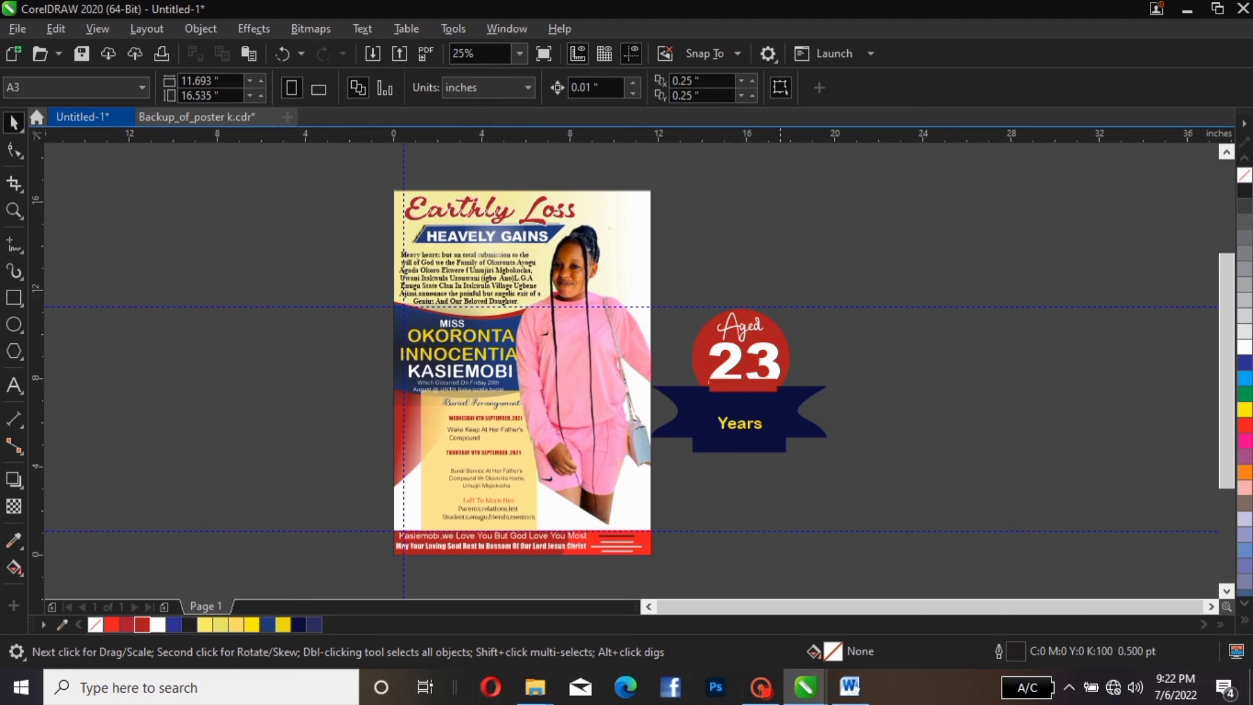
Move 'Years' off the ribbon, then shrink the navy ribbon and nudge it under the red circle
{"action": "left_click", "coordinate": [776, 358]}
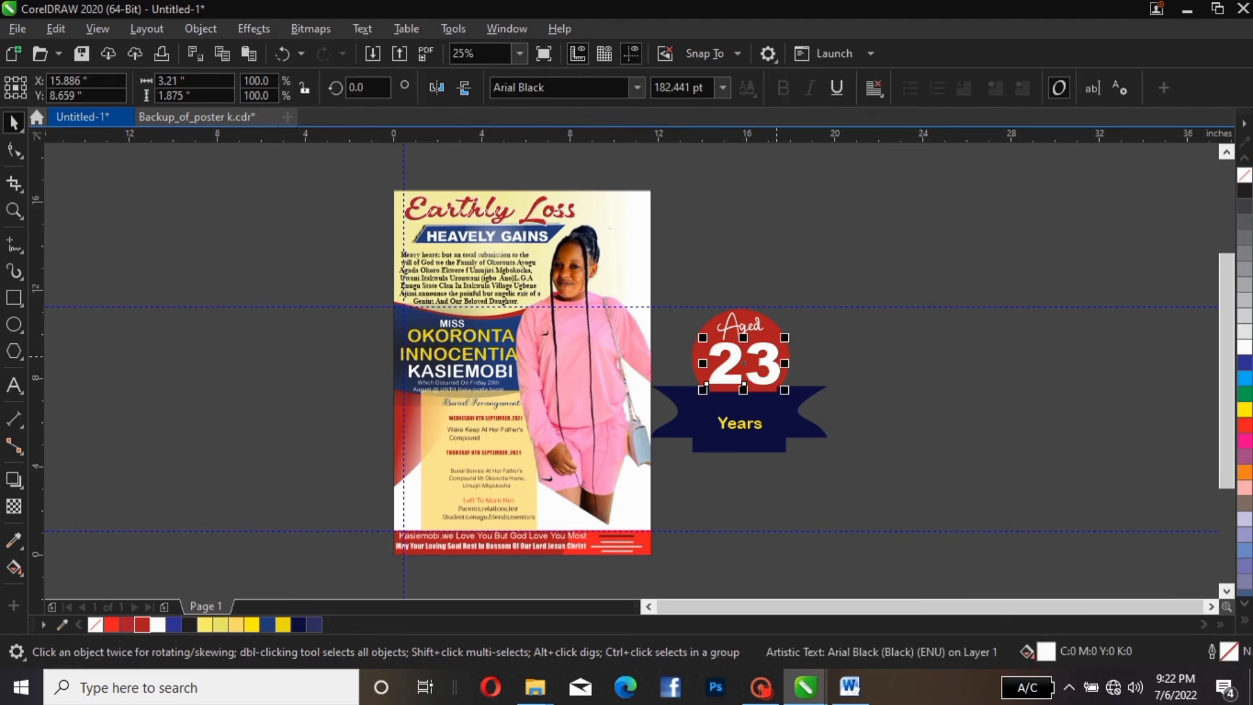
{"action": "left_click", "coordinate": [808, 356]}
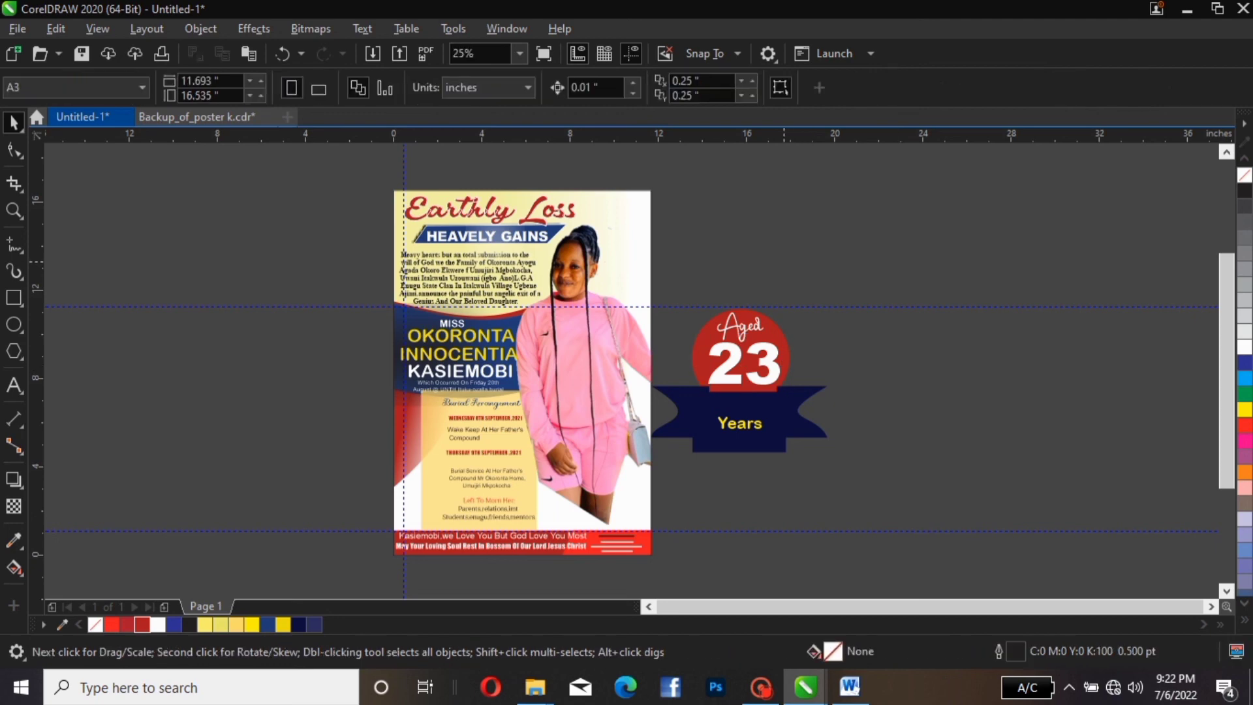
{"action": "scroll", "coordinate": [632, 374], "scroll_direction": "down", "scroll_amount": 1}
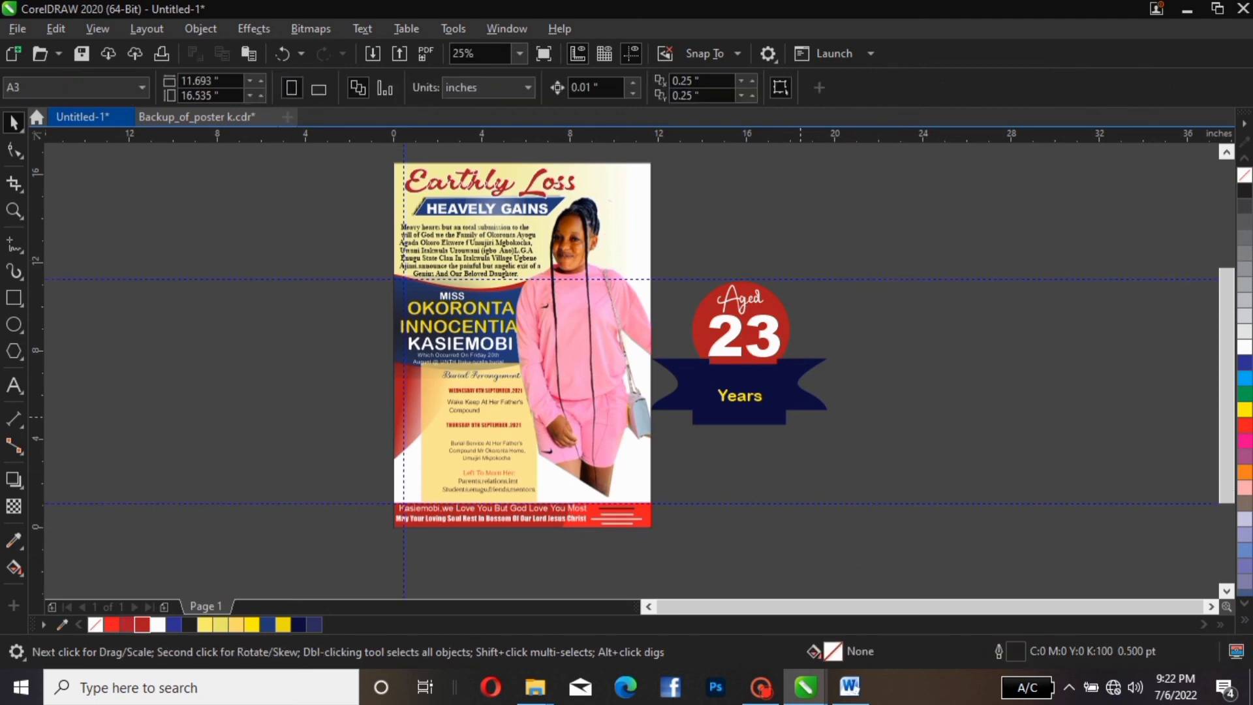
{"action": "left_click", "coordinate": [750, 399]}
{"action": "left_click_drag", "start_coordinate": [750, 399], "coordinate": [843, 500]}
{"action": "left_click_drag", "start_coordinate": [886, 325], "coordinate": [639, 483]}
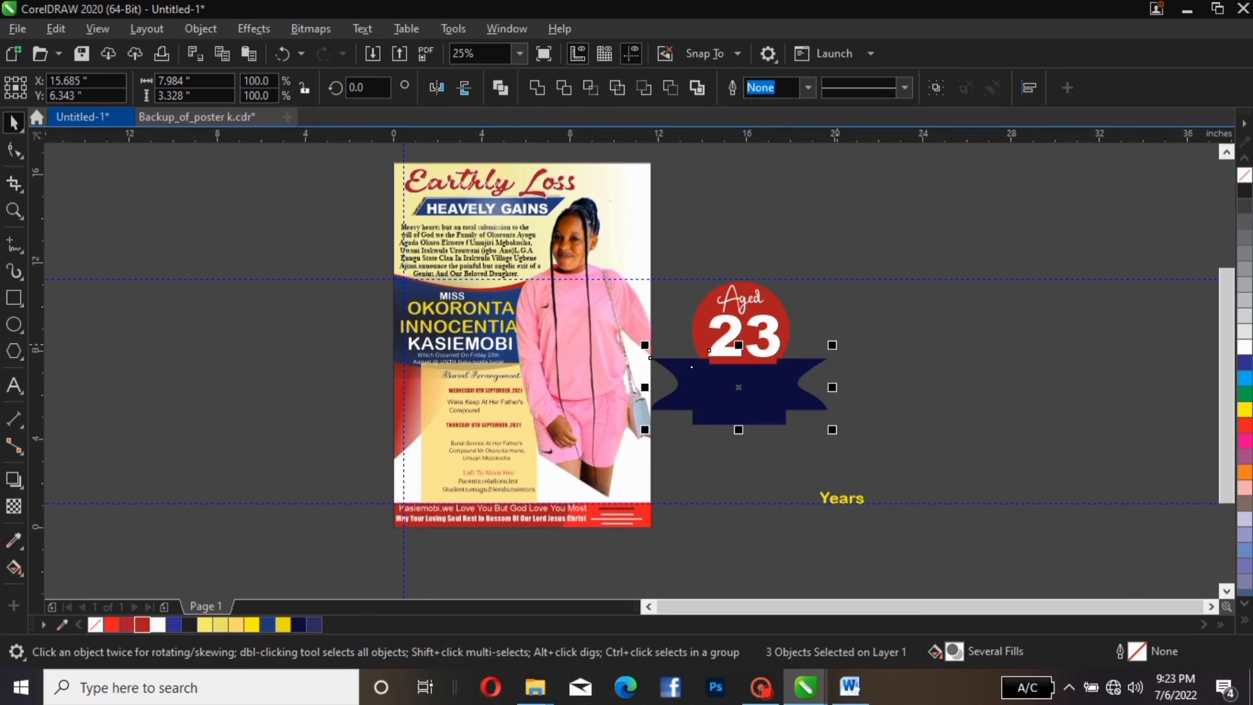
{"action": "mouse_move", "coordinate": [832, 345]}
{"action": "left_mouse_down"}
{"action": "mouse_move", "coordinate": [810, 372]}
{"action": "mouse_move", "coordinate": [780, 367]}
{"action": "mouse_move", "coordinate": [821, 351]}
{"action": "left_mouse_up"}
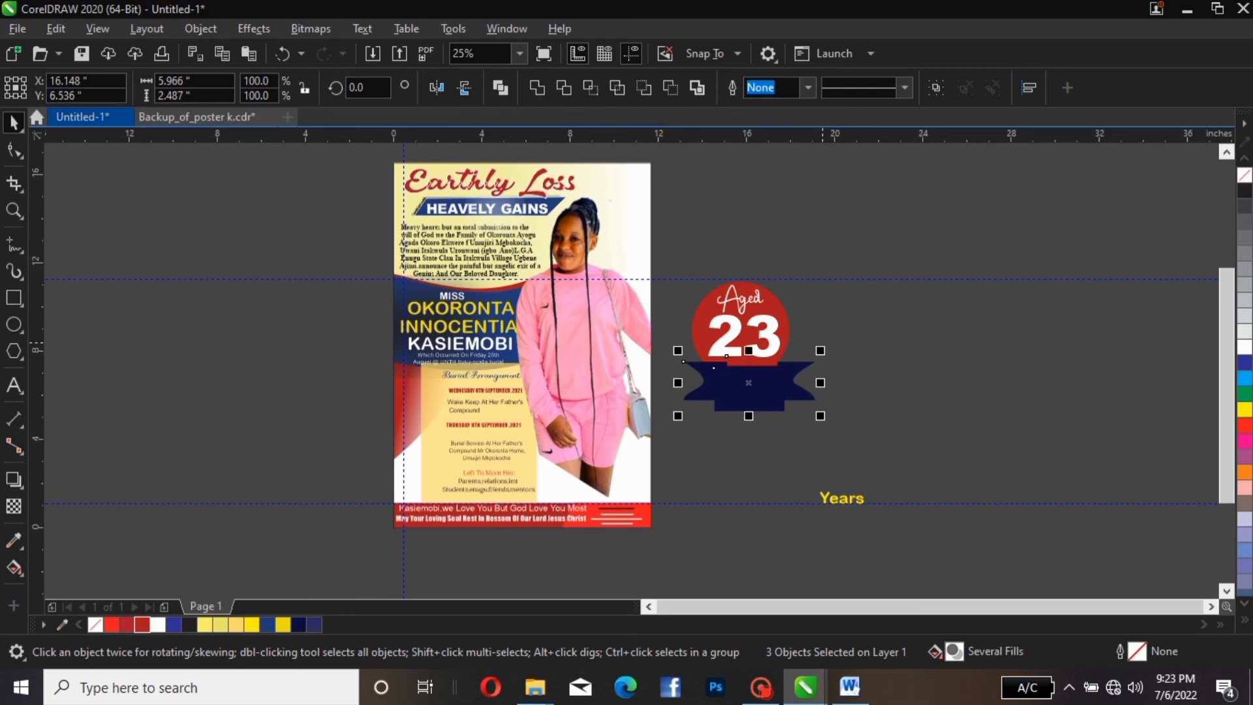
{"action": "key", "text": "Left"}
{"action": "key", "text": "Left"}
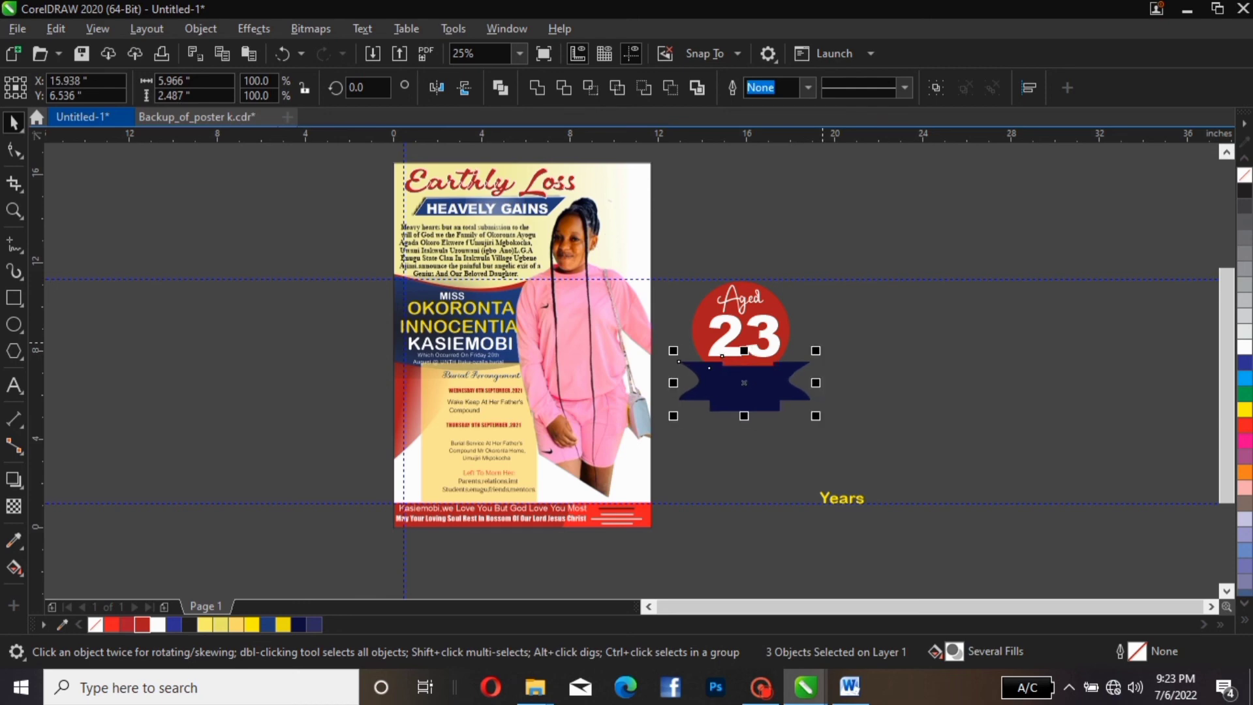
{"action": "key", "text": "Left"}
{"action": "key", "text": "Left"}
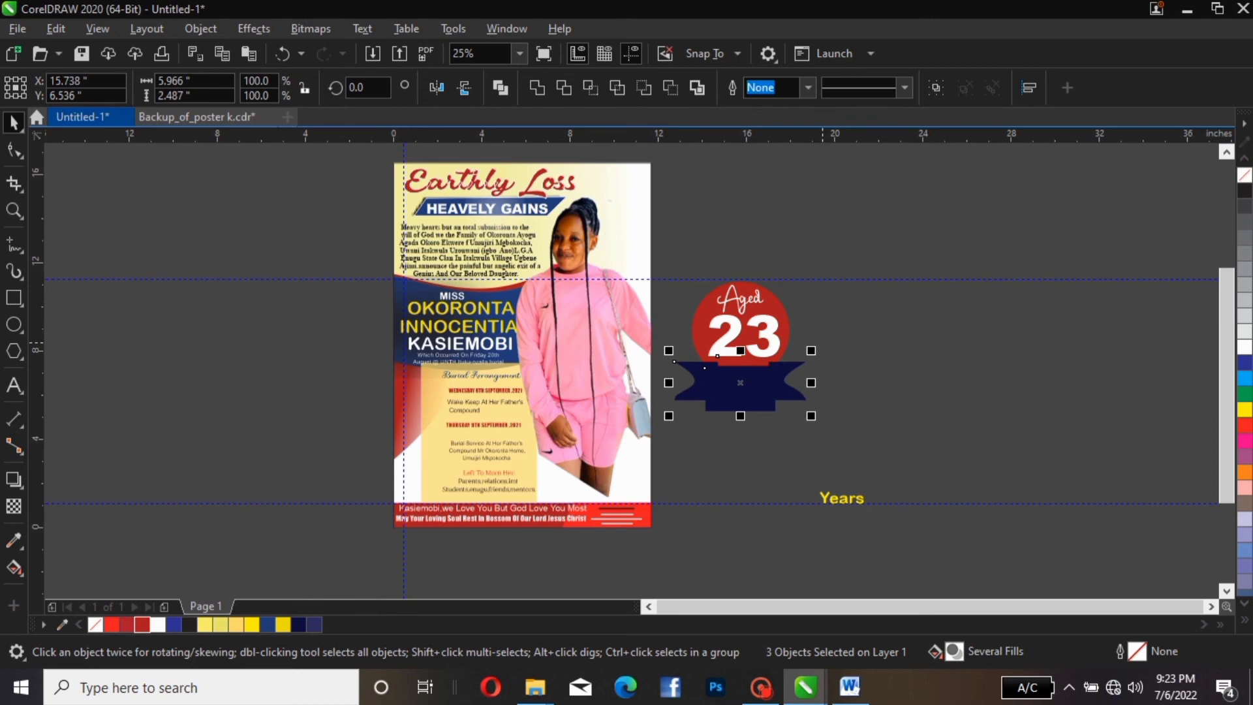
{"action": "key", "text": "Up"}
{"action": "key", "text": "Escape"}
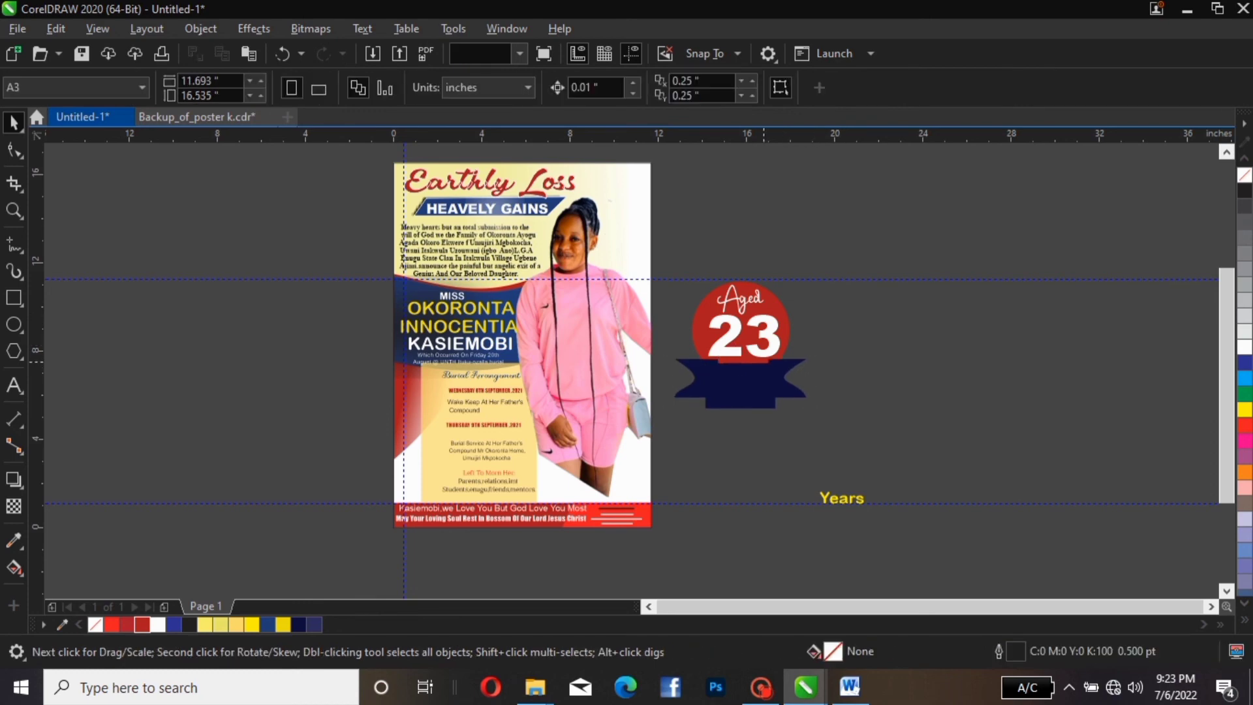
Widen the red strip evenly on both sides to match the ribbon
{"action": "left_click", "coordinate": [771, 363]}
{"action": "key", "text": "Delete"}
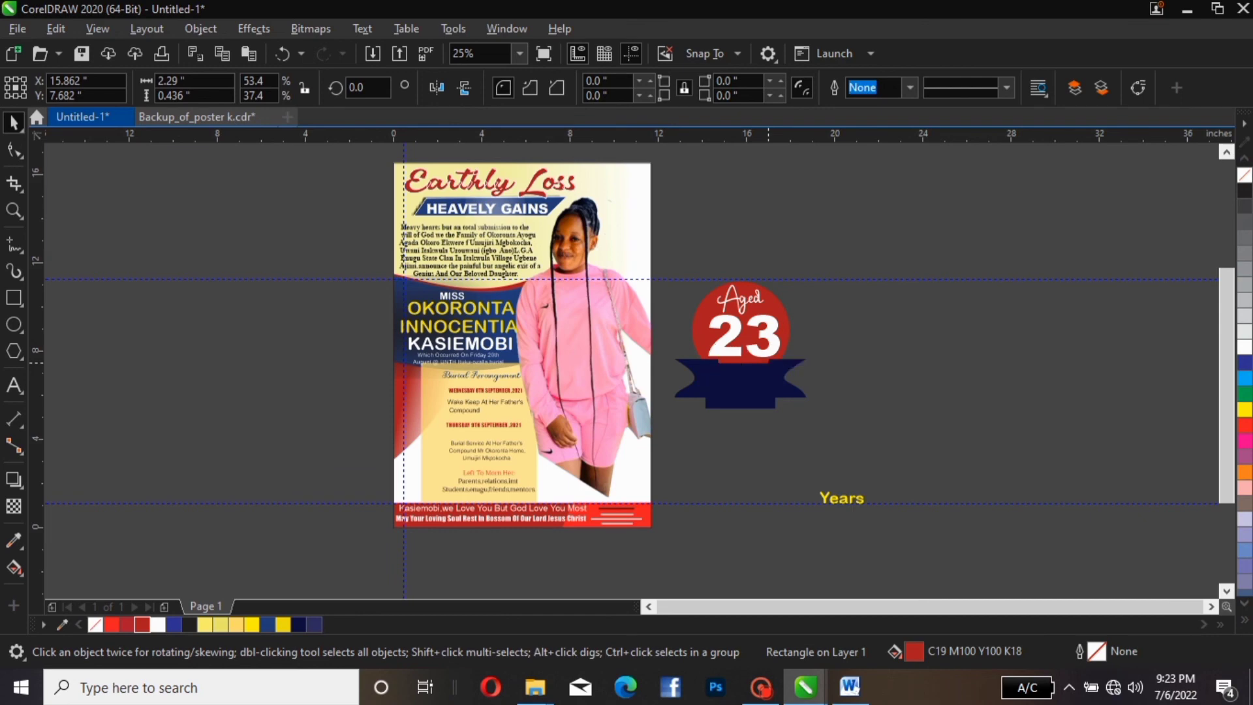
{"action": "left_click_drag", "start_coordinate": [773, 359], "coordinate": [786, 356]}
{"action": "left_click", "coordinate": [832, 353]}
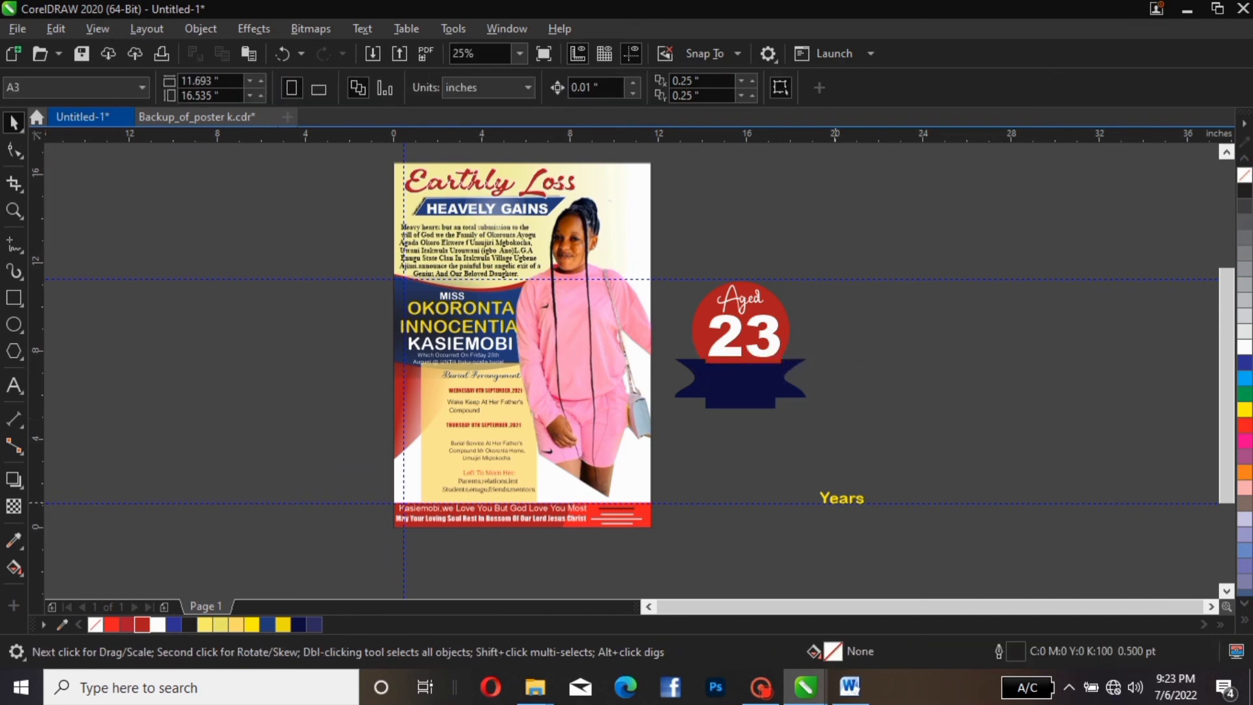
{"action": "left_click", "coordinate": [38, 503]}
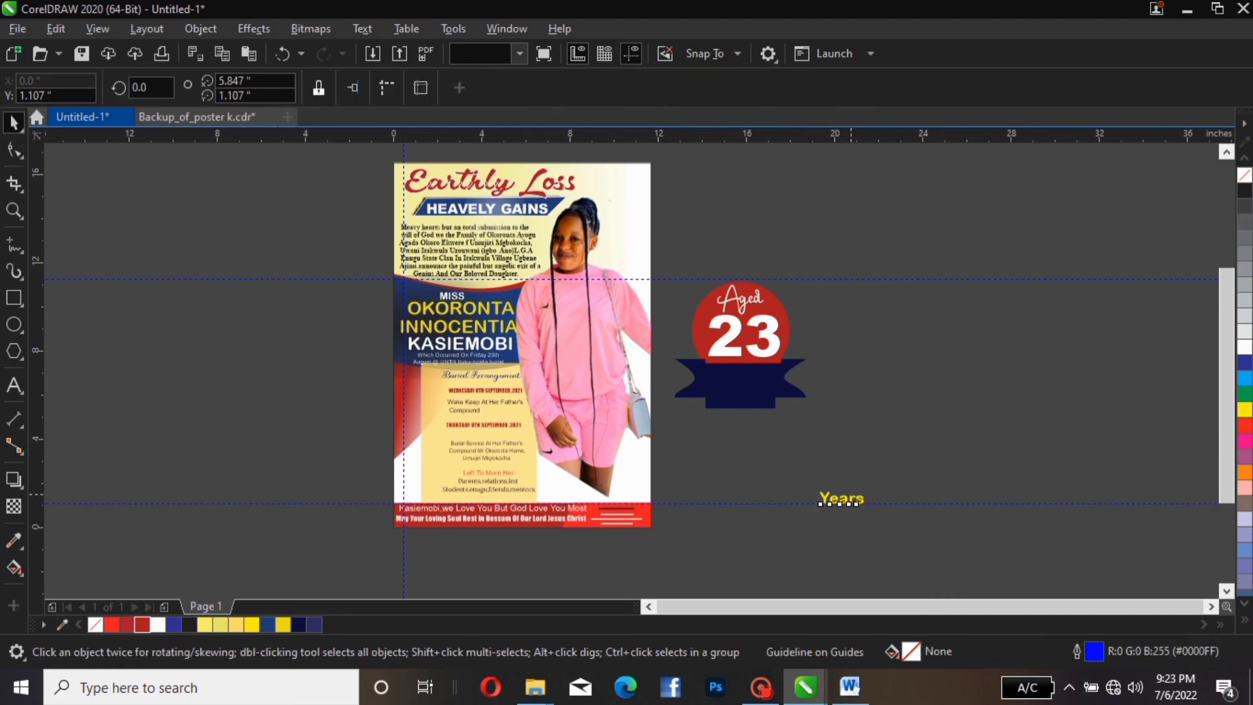
Center 'Years' on the ribbon, scale the whole badge to about 39% and place it on the poster
{"action": "left_click_drag", "start_coordinate": [842, 498], "coordinate": [746, 377]}
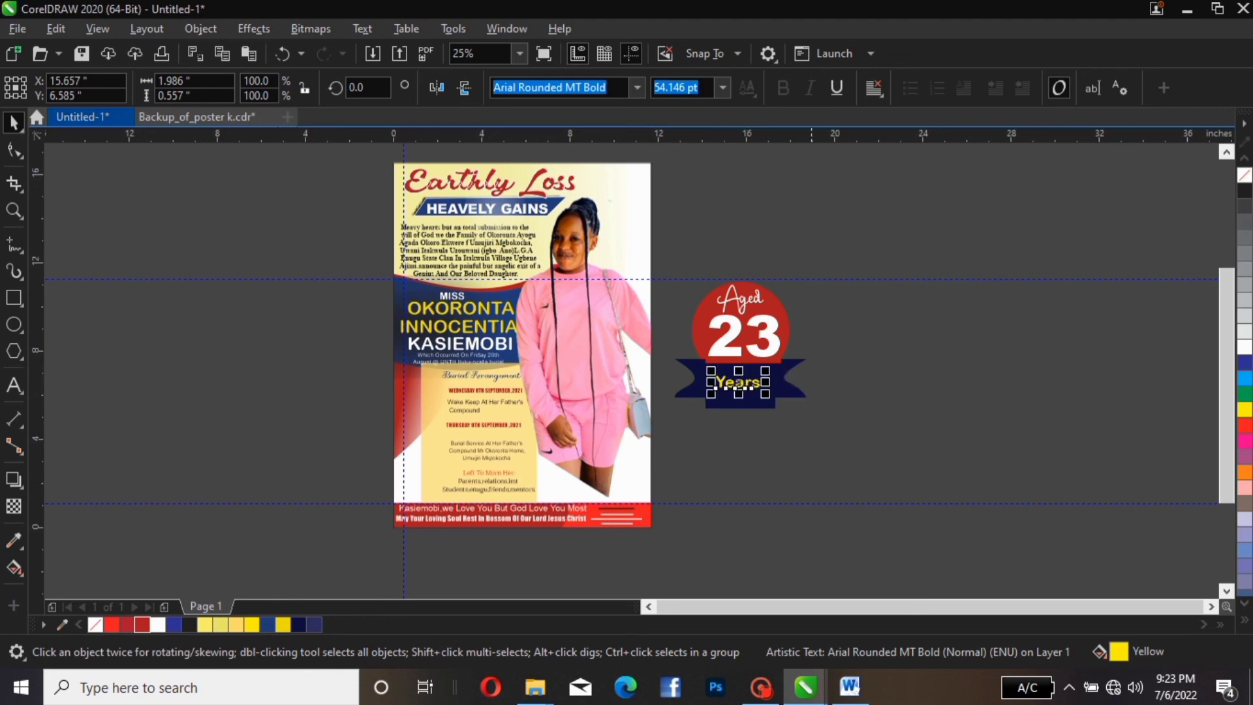
{"action": "key", "text": "Right"}
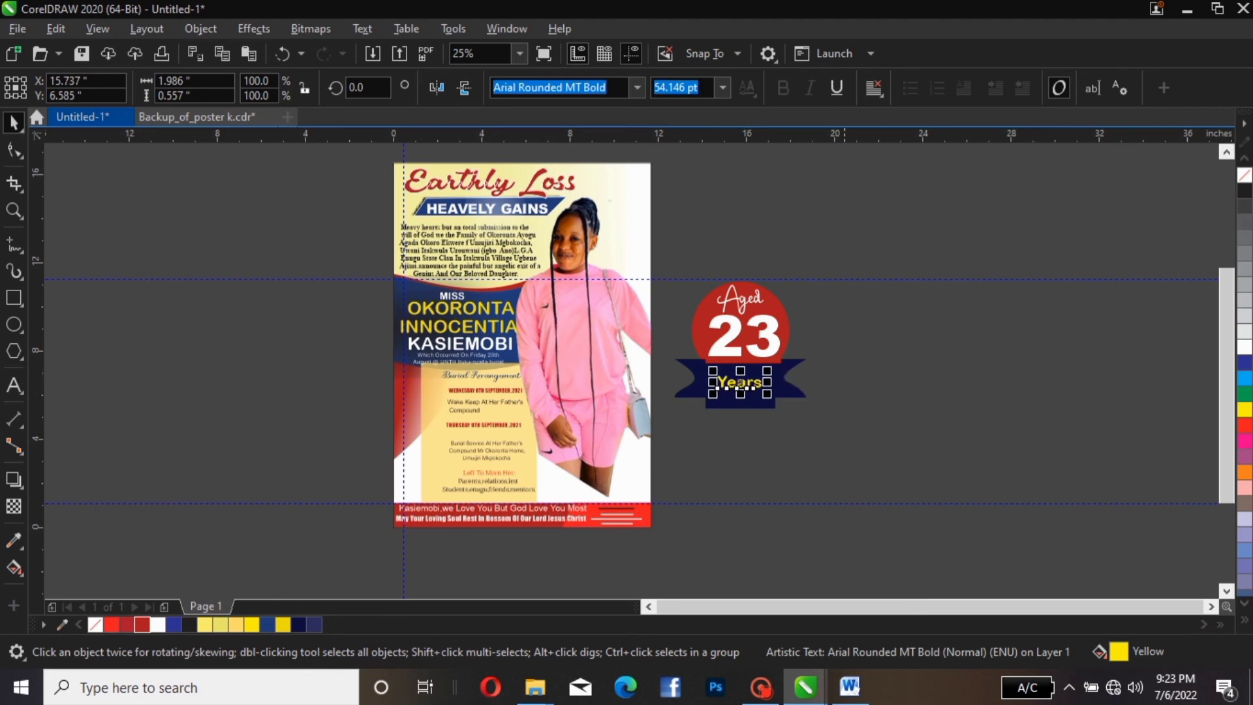
{"action": "left_click_drag", "start_coordinate": [850, 233], "coordinate": [600, 486]}
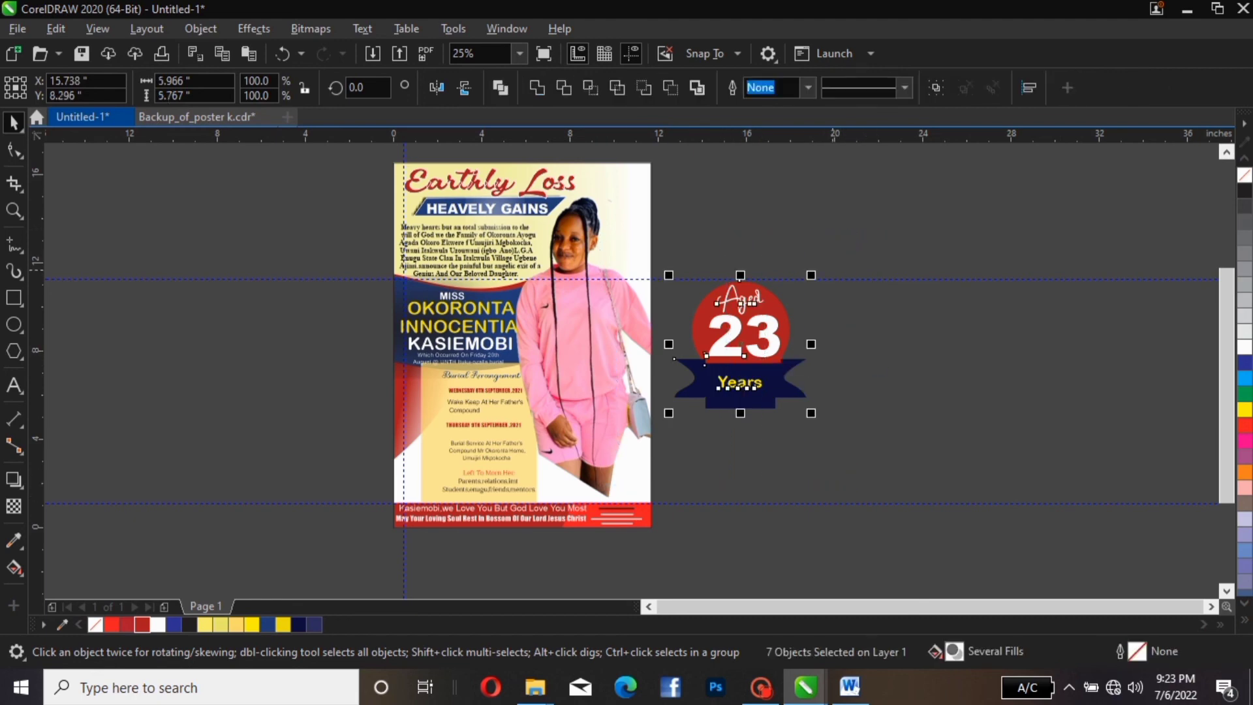
{"action": "left_click_drag", "start_coordinate": [811, 275], "coordinate": [806, 358]}
{"action": "left_click_drag", "start_coordinate": [710, 369], "coordinate": [596, 396]}
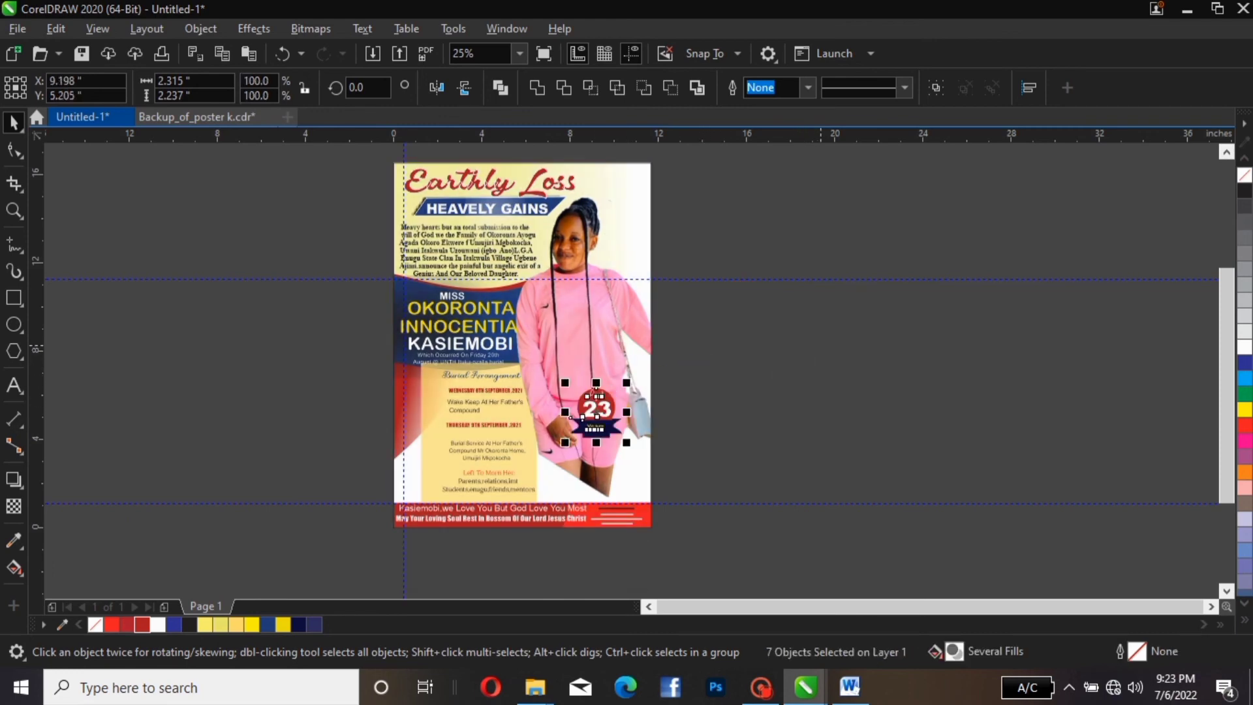
Group the badge's seven pieces and zoom to fit the page
{"action": "left_click", "coordinate": [935, 88]}
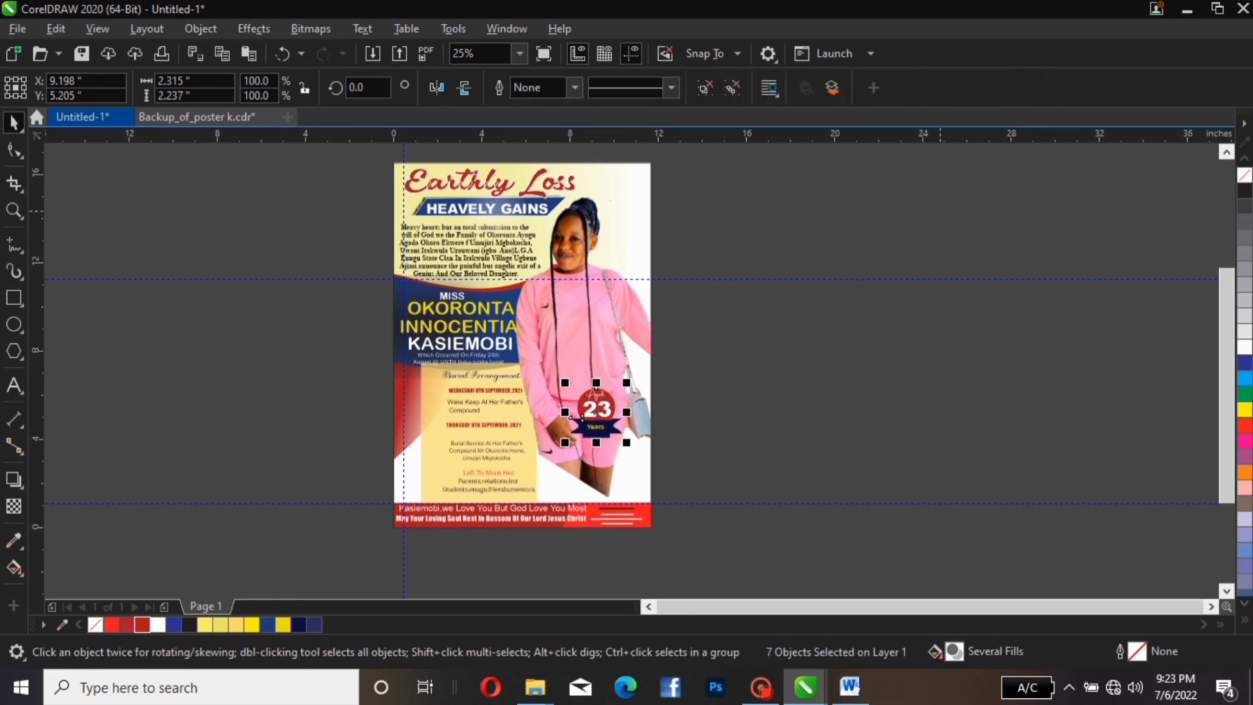
{"action": "left_click", "coordinate": [939, 222]}
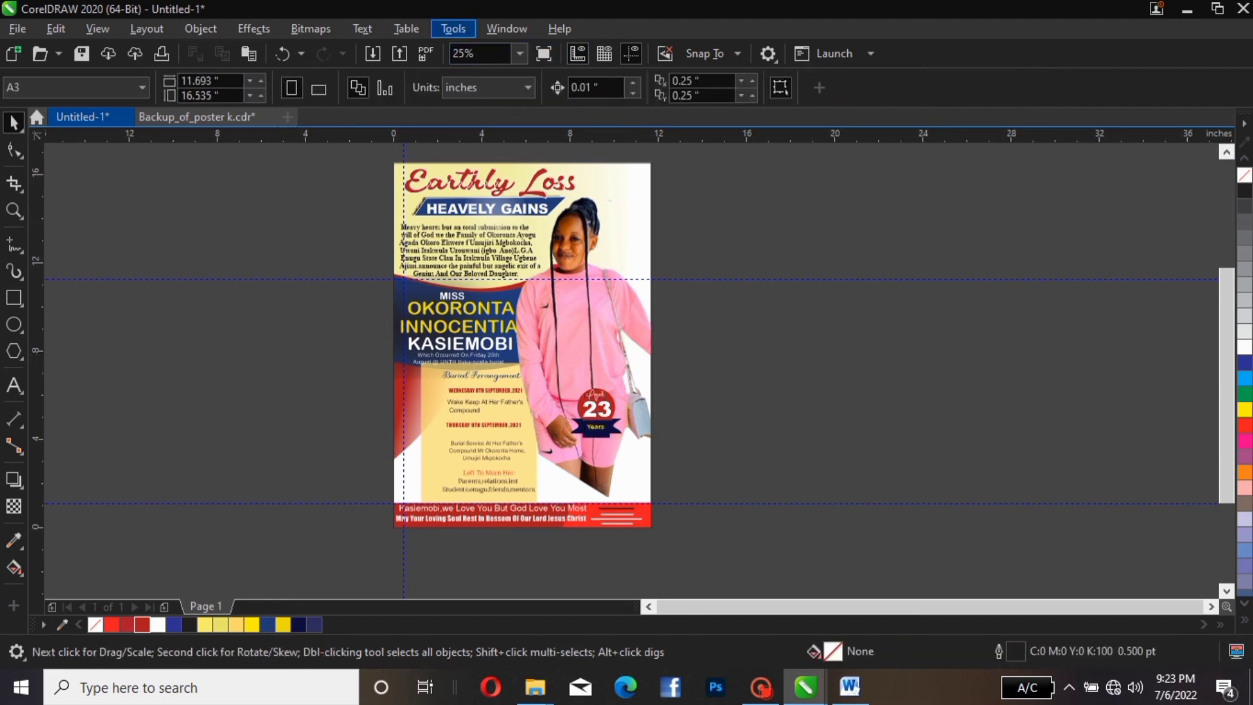
{"action": "left_click", "coordinate": [520, 53]}
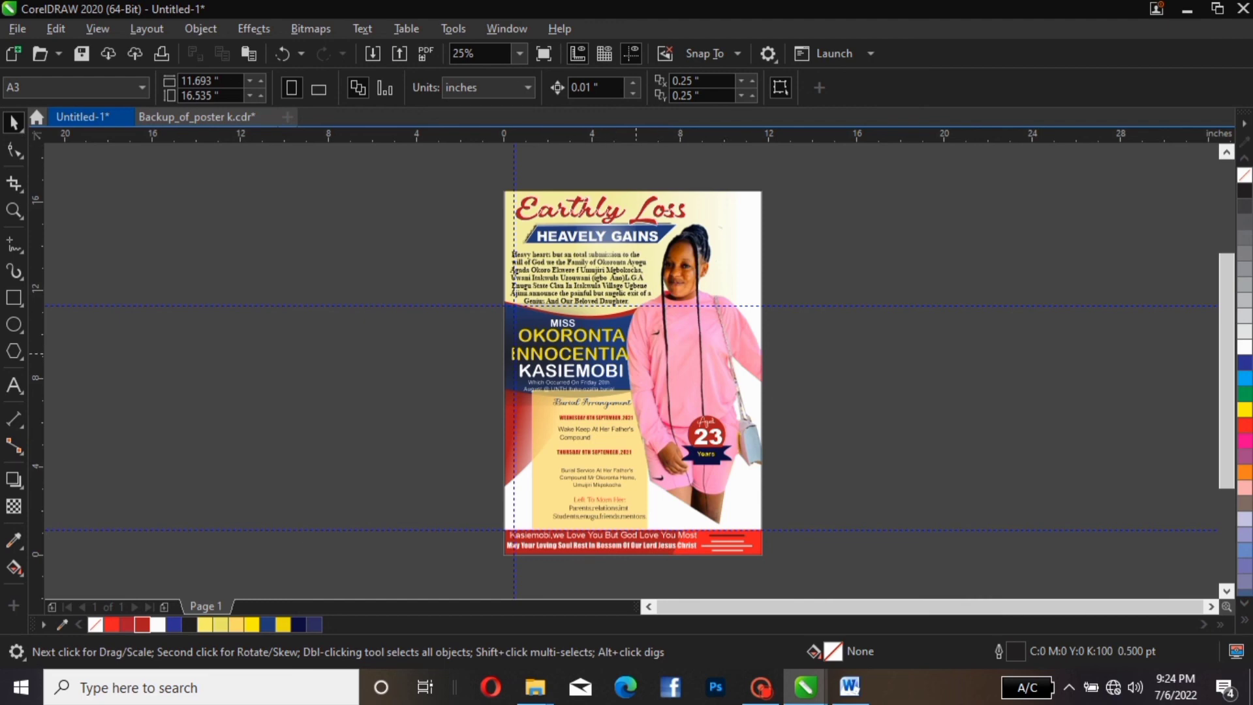
Inside the PowerClip, move the pink photo down and enlarge it to 96.6%
{"action": "left_click", "coordinate": [635, 353]}
{"action": "left_click", "coordinate": [79, 163]}
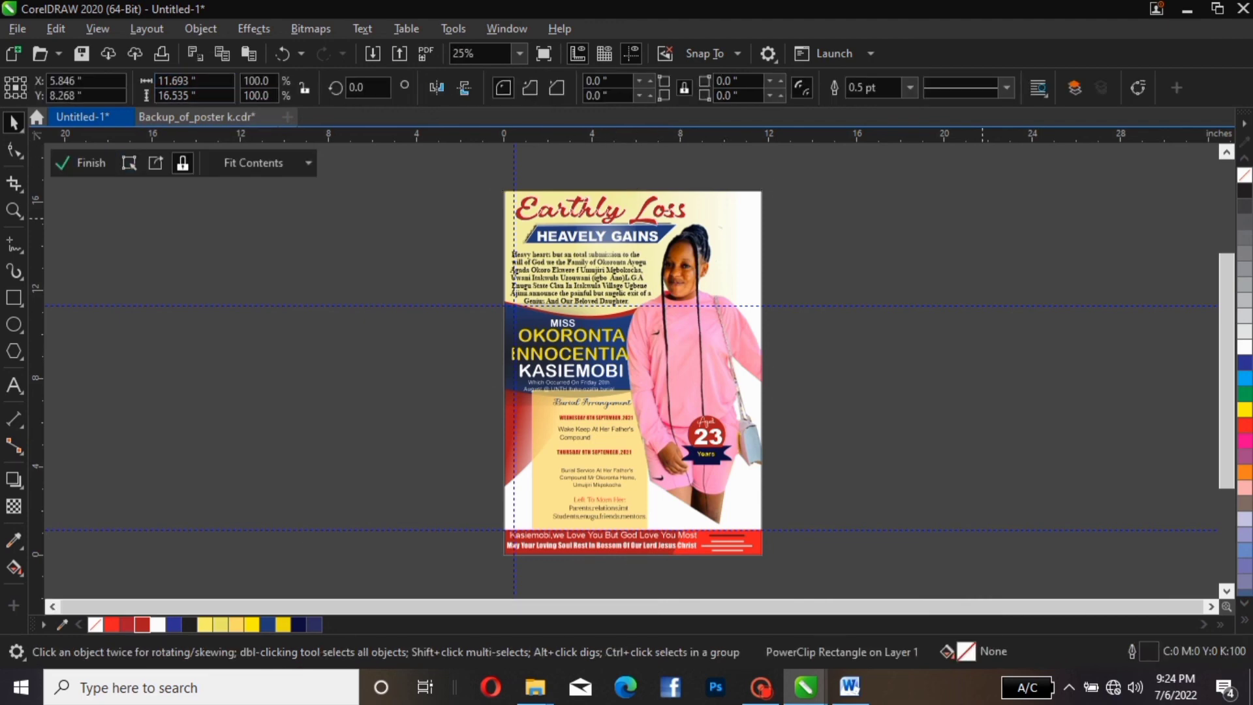
{"action": "left_click", "coordinate": [743, 543]}
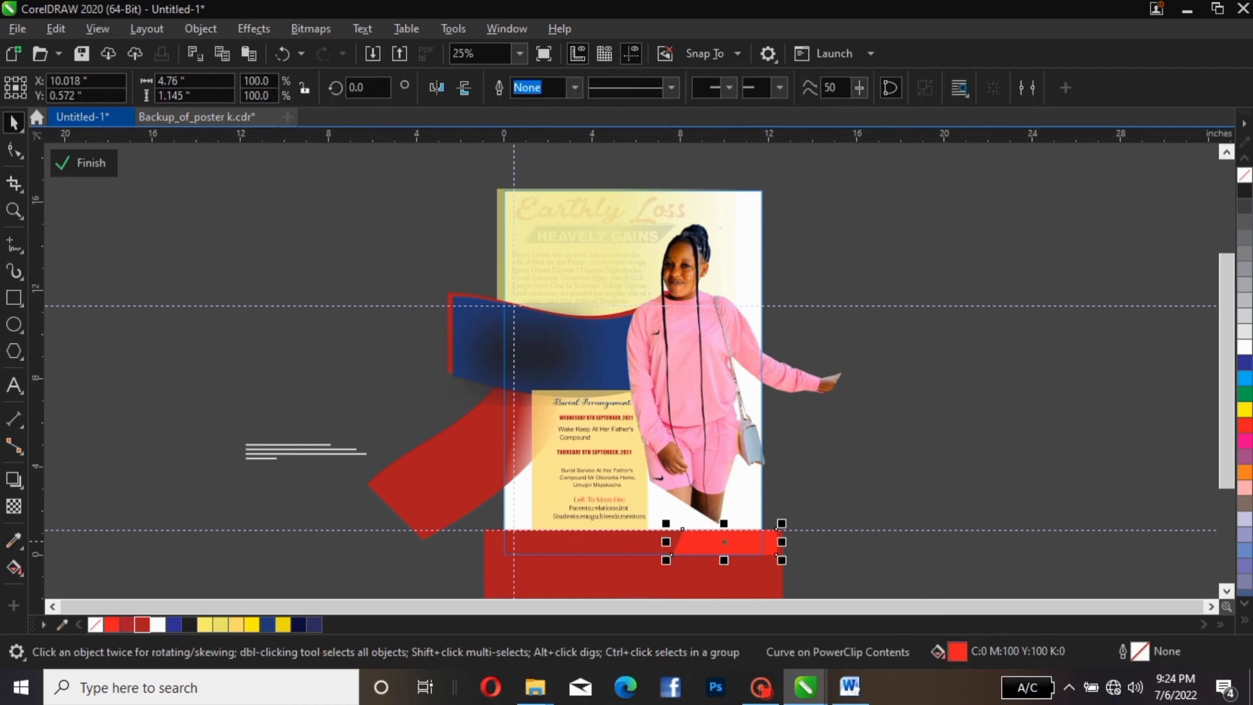
{"action": "left_click", "coordinate": [685, 455]}
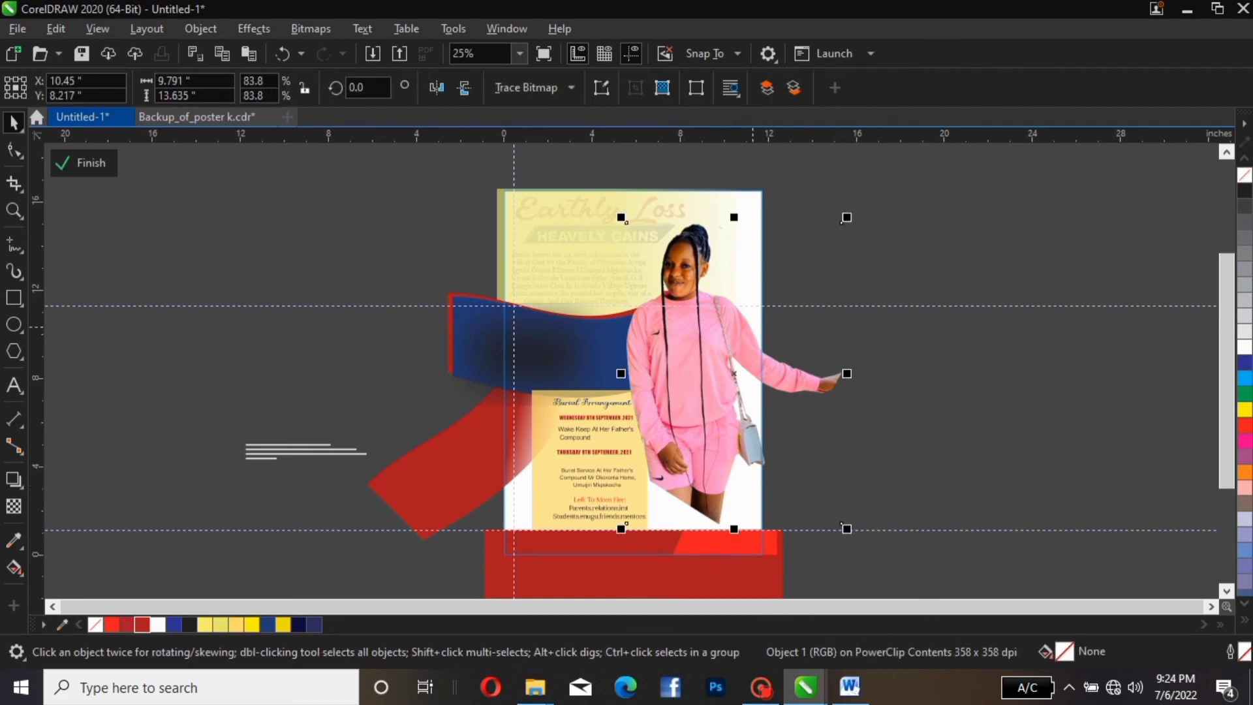
{"action": "left_click_drag", "start_coordinate": [753, 326], "coordinate": [753, 356]}
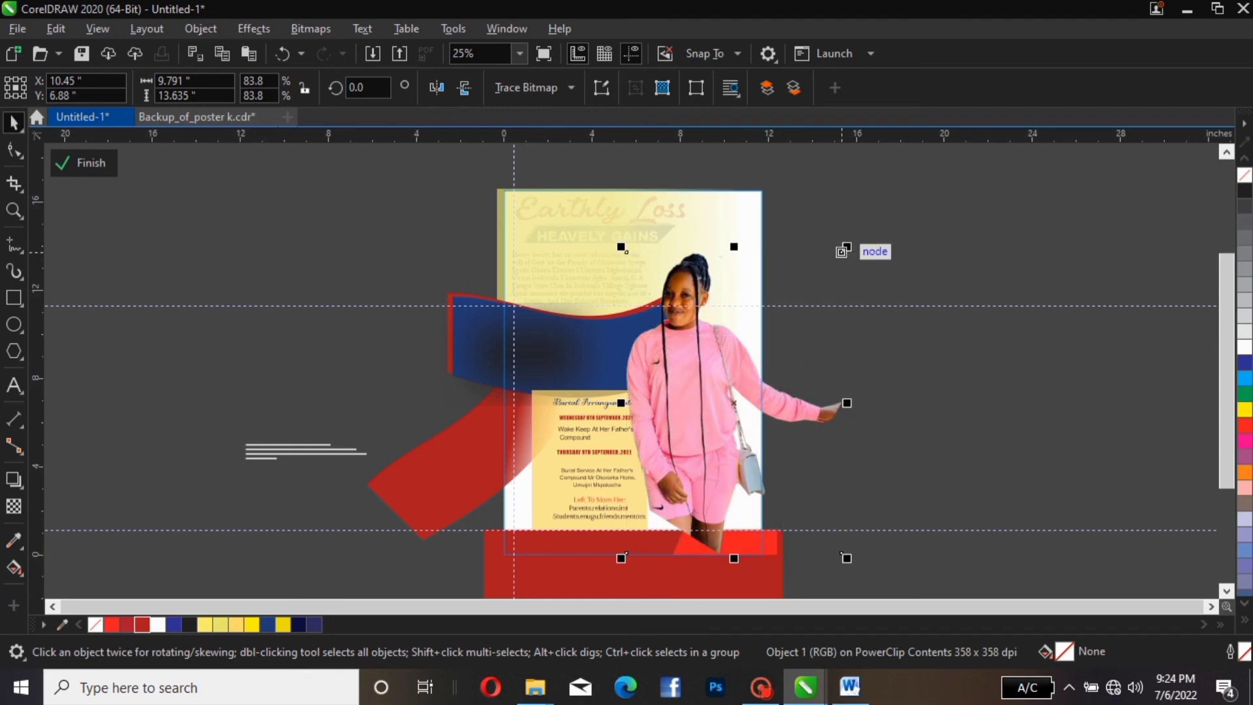
{"action": "left_click_drag", "start_coordinate": [846, 247], "coordinate": [880, 201]}
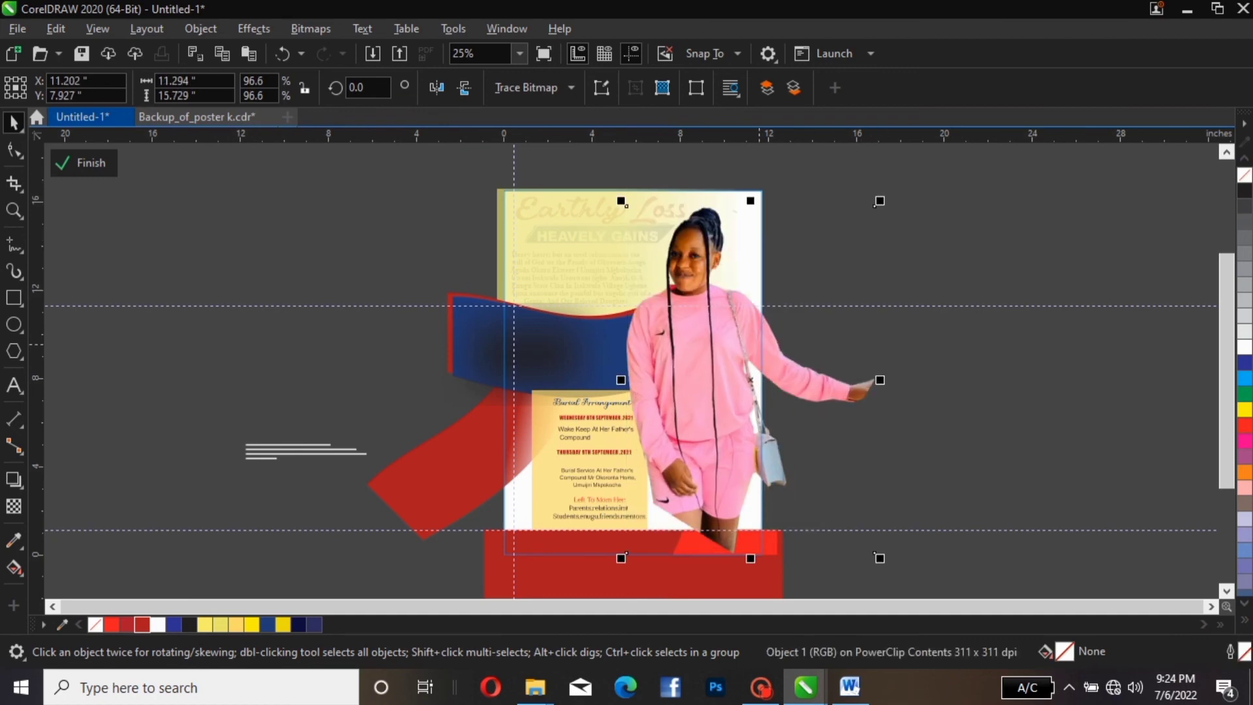
{"action": "left_click_drag", "start_coordinate": [753, 344], "coordinate": [745, 344]}
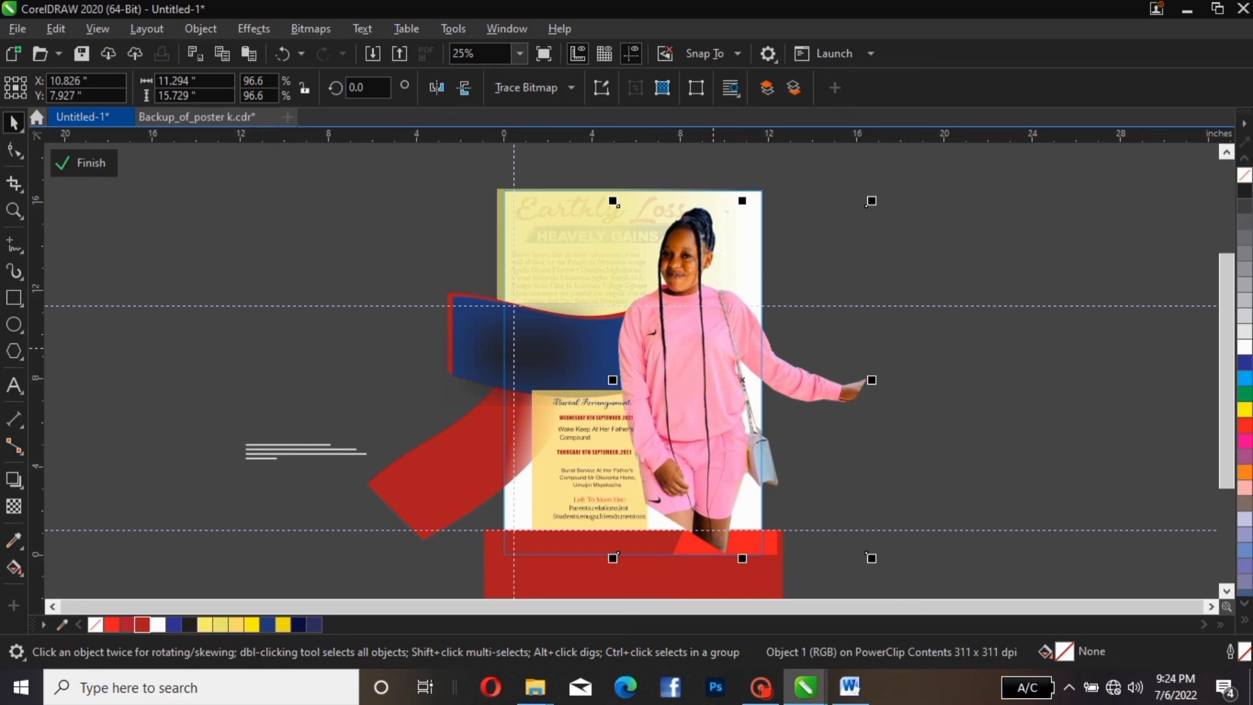
{"action": "left_click_drag", "start_coordinate": [713, 347], "coordinate": [714, 382]}
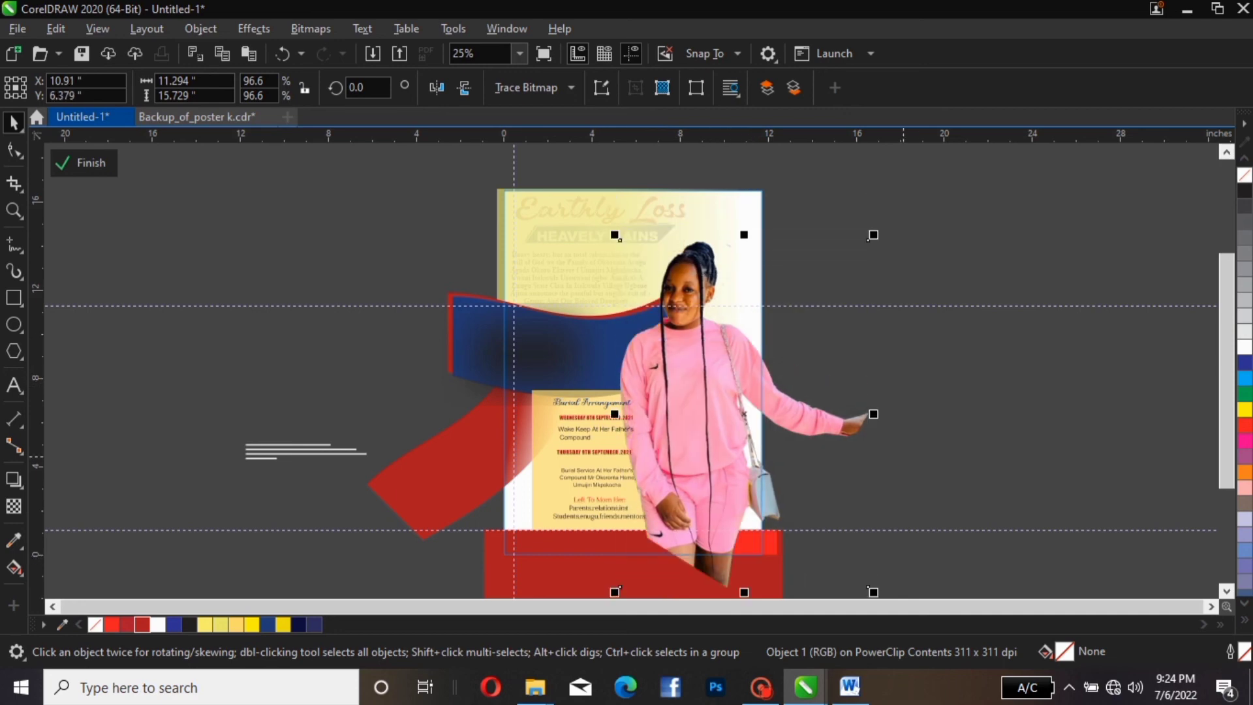
Bring the red footer shapes in front of the photo's legs
{"action": "left_click_drag", "start_coordinate": [1226, 304], "coordinate": [1227, 338]}
{"action": "left_click_drag", "start_coordinate": [1036, 406], "coordinate": [589, 545]}
{"action": "left_click_drag", "start_coordinate": [1020, 423], "coordinate": [435, 563]}
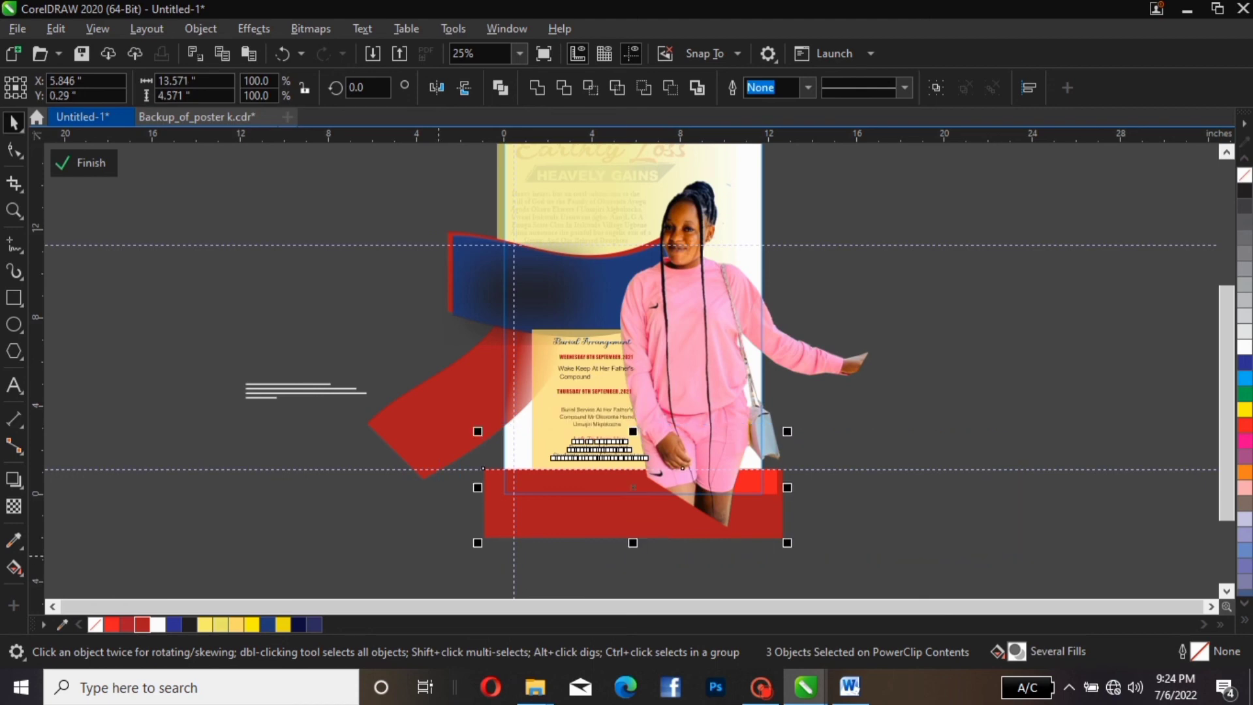
{"action": "key", "text": "shift+Page_Up"}
{"action": "left_click", "coordinate": [959, 391]}
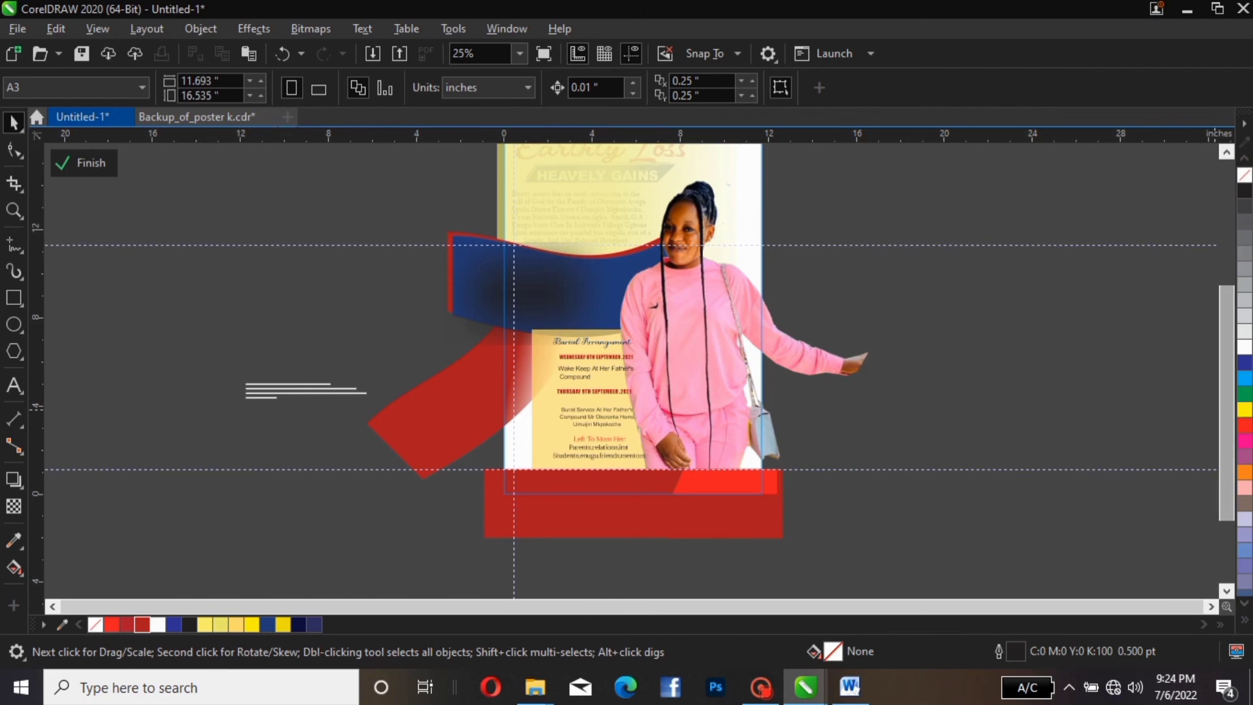
Duplicate the pink photo, scale the copy to 93.6% and place it to the right
{"action": "scroll", "coordinate": [626, 365], "scroll_direction": "up", "scroll_amount": 3}
{"action": "left_click", "coordinate": [869, 281]}
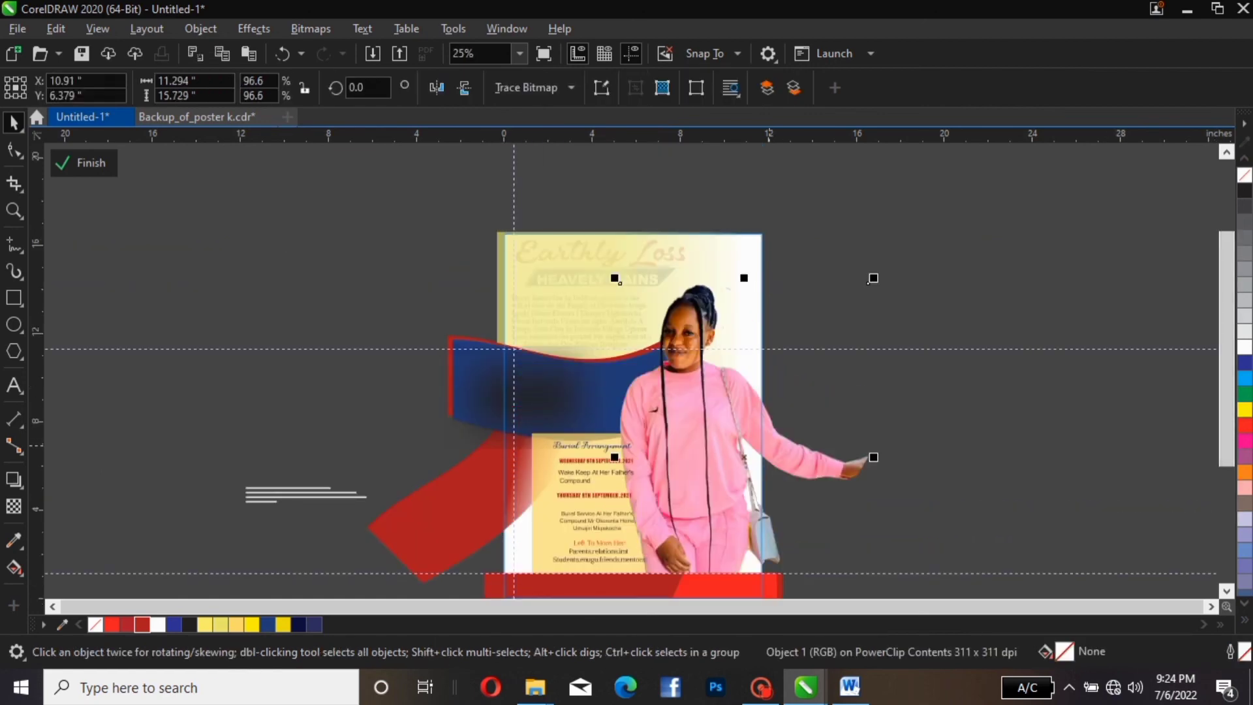
{"action": "key", "text": "ctrl+d"}
{"action": "left_click_drag", "start_coordinate": [775, 440], "coordinate": [921, 382]}
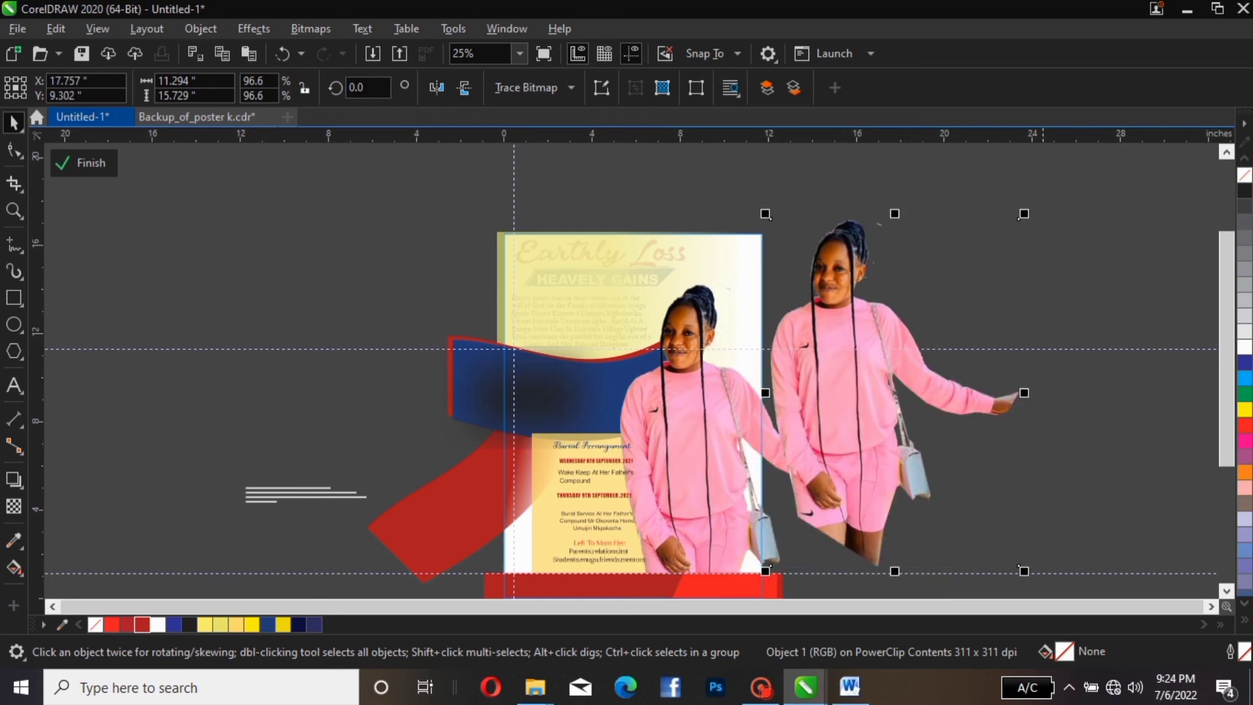
{"action": "left_click_drag", "start_coordinate": [1024, 214], "coordinate": [1017, 223]}
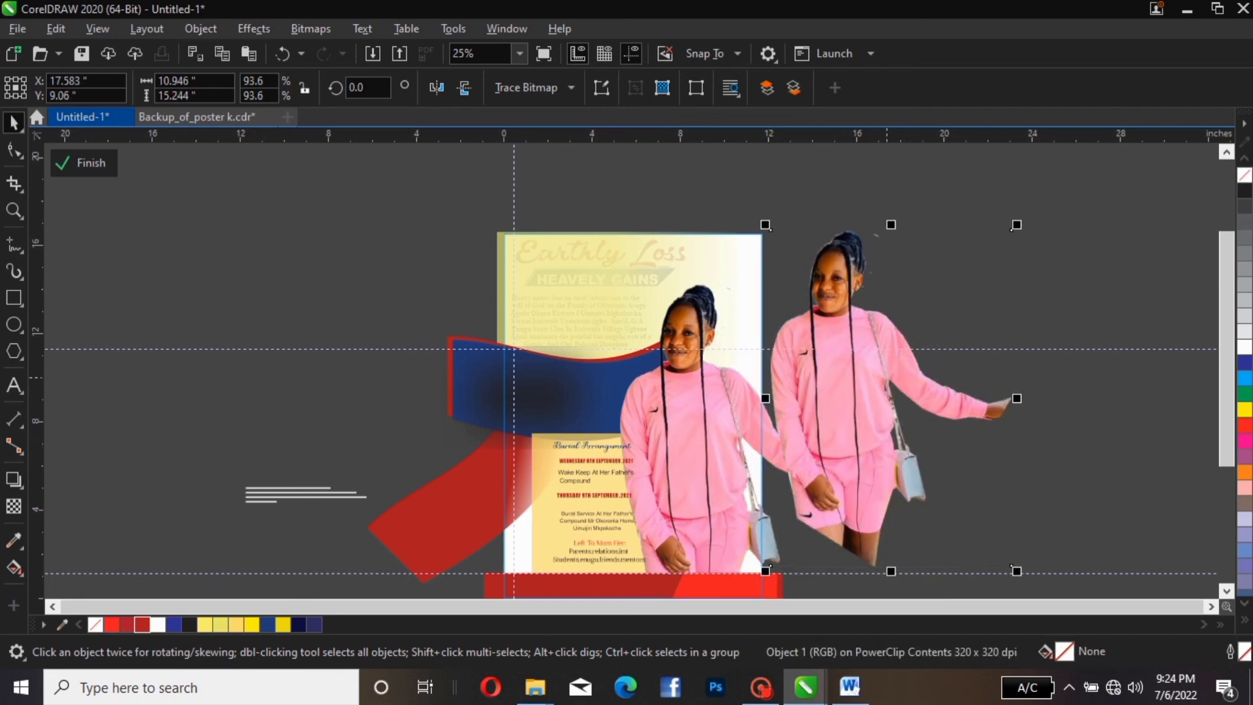
{"action": "left_click_drag", "start_coordinate": [886, 377], "coordinate": [912, 337]}
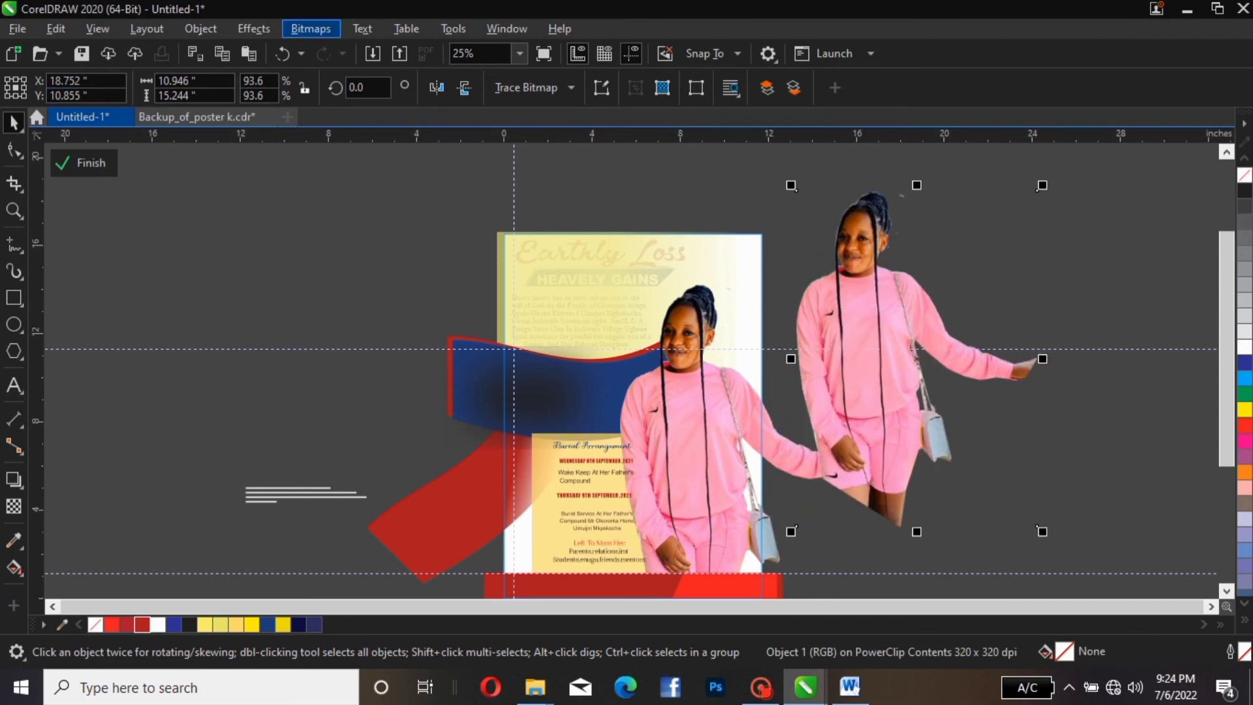
Convert the photo copy to a Grayscale (8-bit) bitmap and nudge it slightly right and down
{"action": "left_click", "coordinate": [311, 28]}
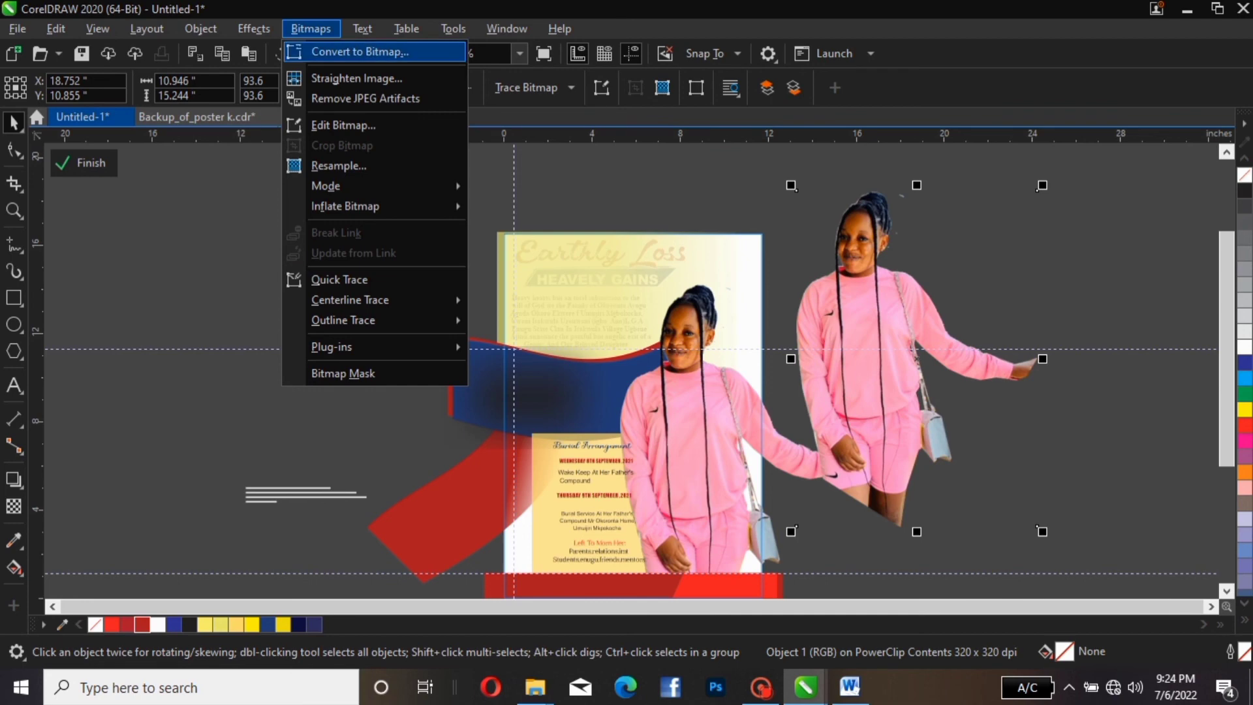
{"action": "left_click", "coordinate": [359, 51]}
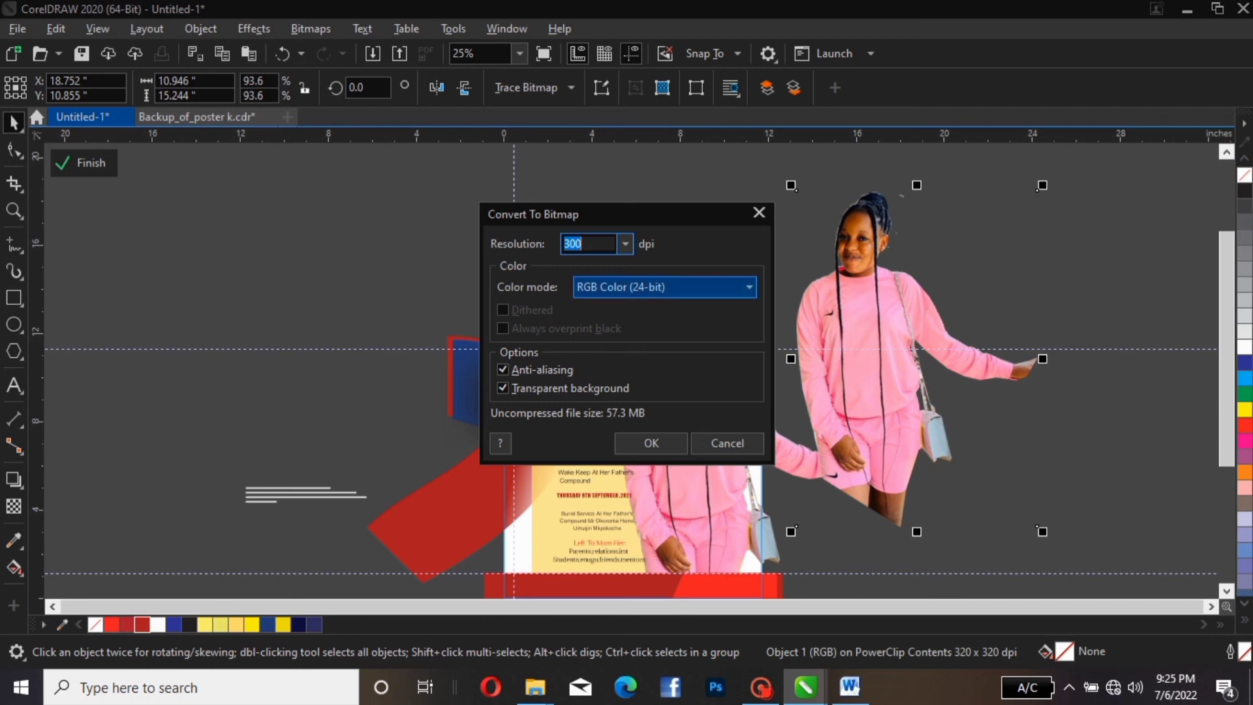
{"action": "left_click", "coordinate": [717, 288]}
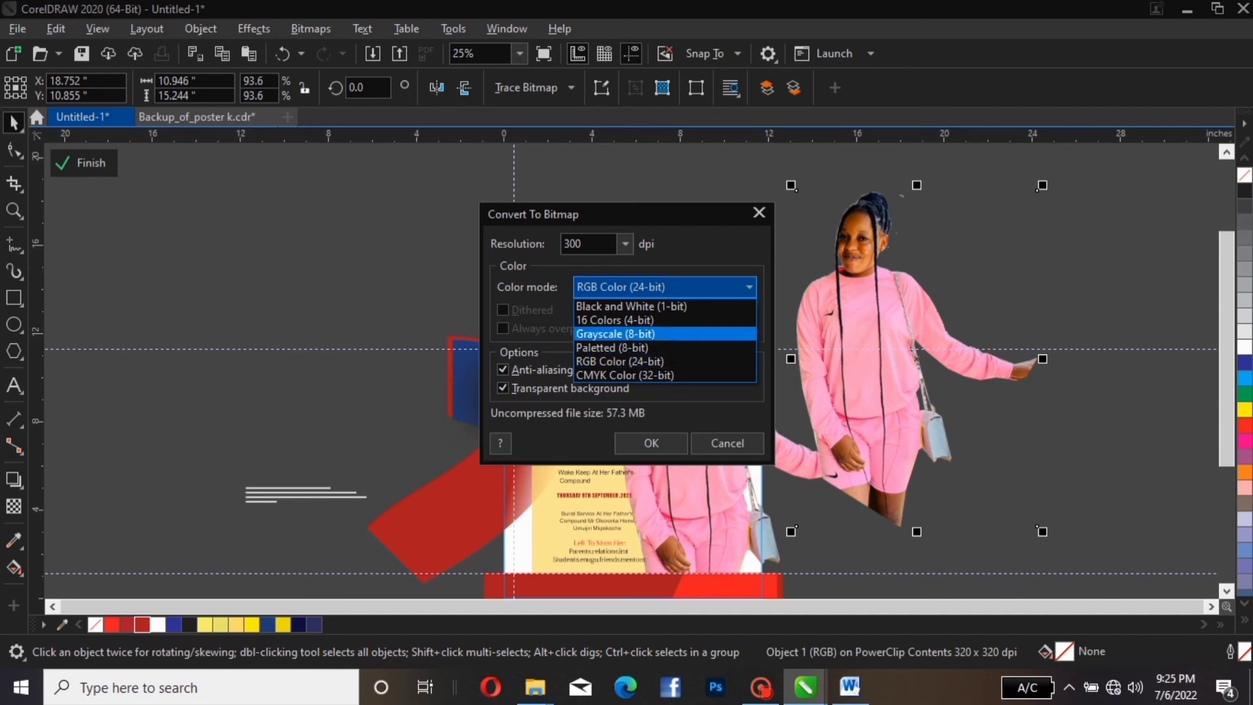
{"action": "key", "text": "Return"}
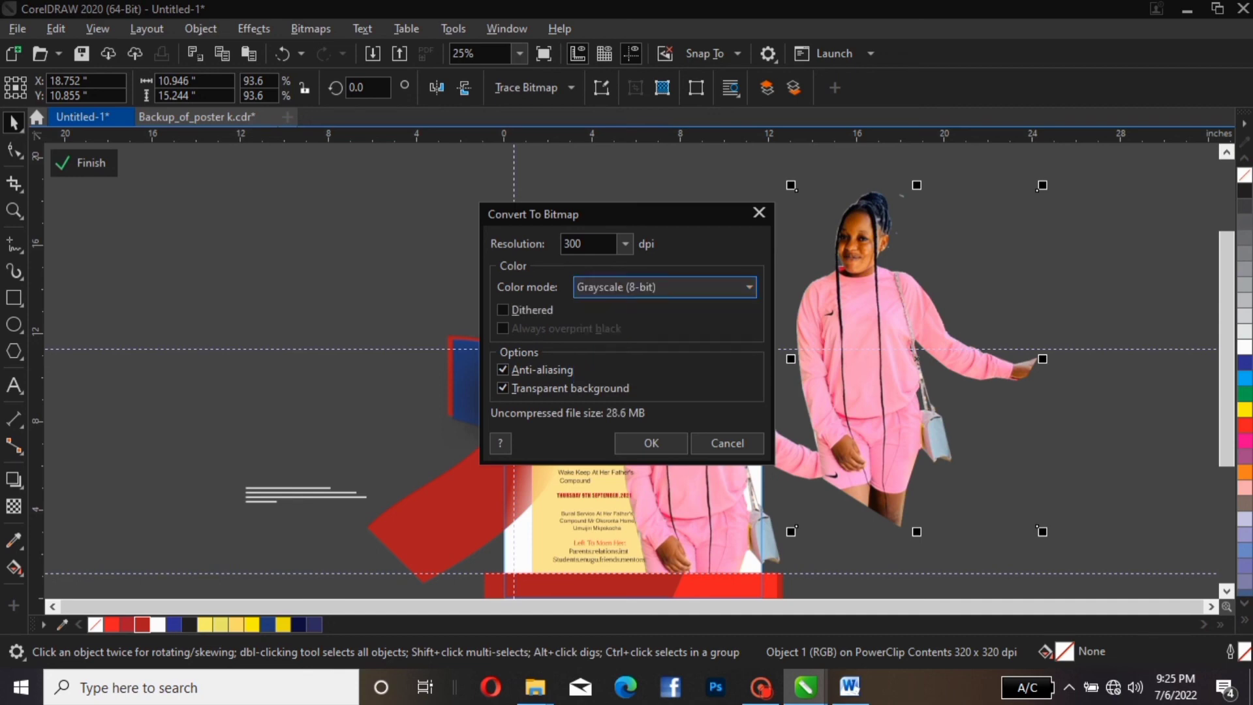
{"action": "left_click", "coordinate": [652, 443]}
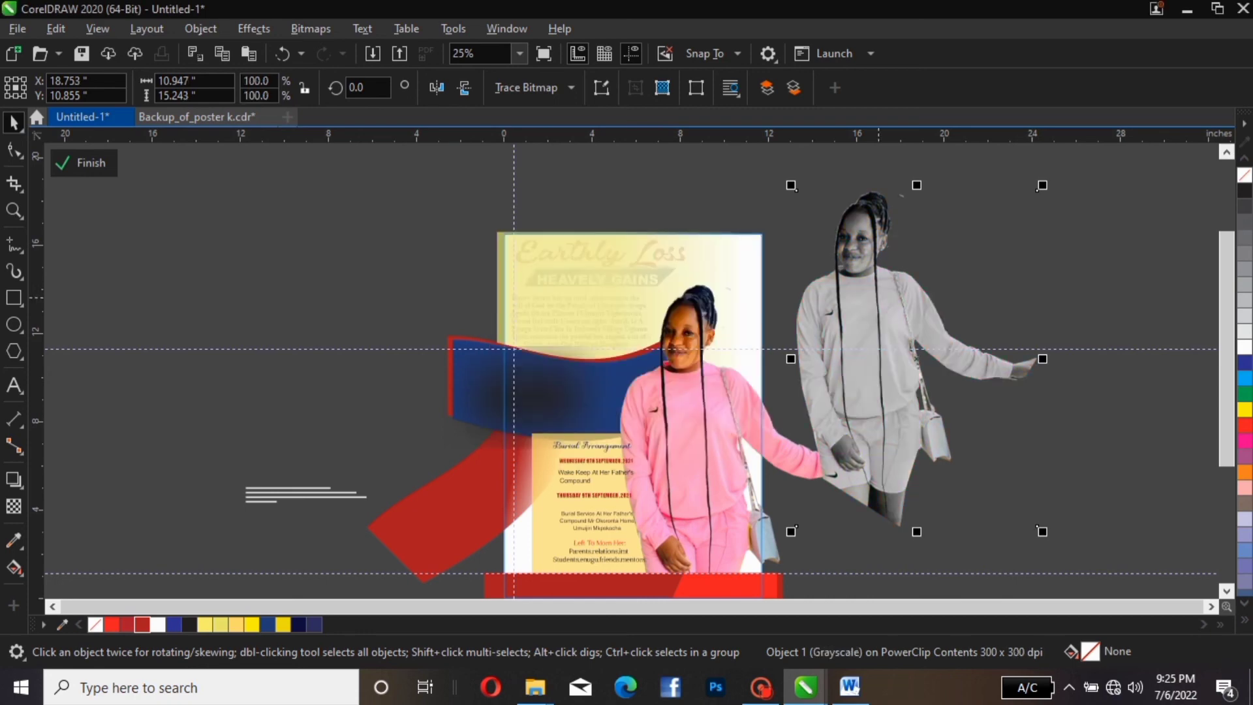
{"action": "left_click_drag", "start_coordinate": [879, 298], "coordinate": [887, 314]}
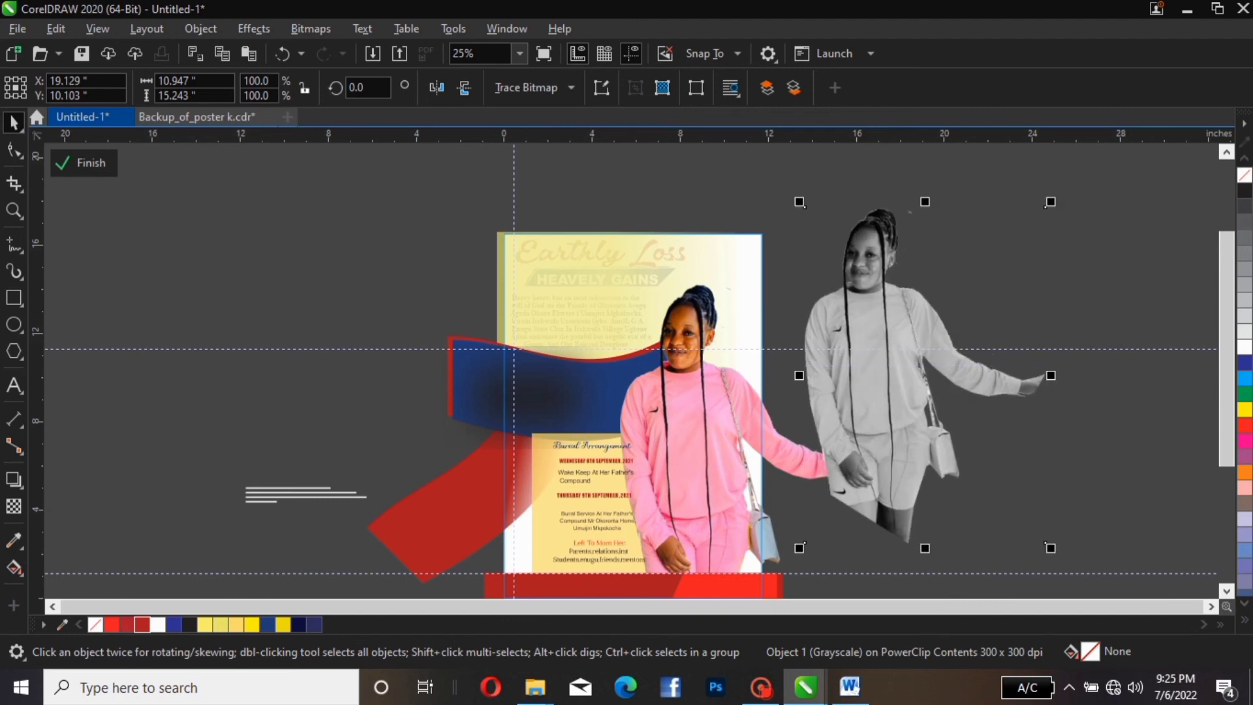
Fade the grayscale copy with a fountain transparency angled toward the upper left
{"action": "left_click", "coordinate": [13, 506]}
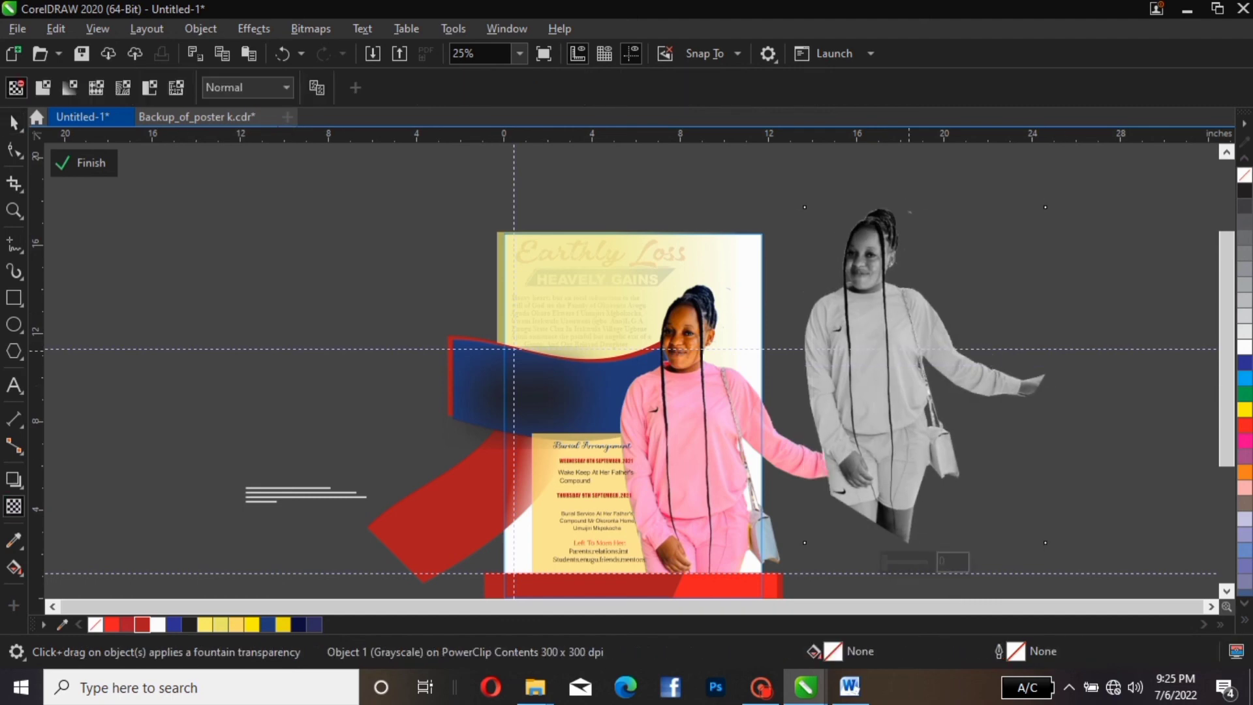
{"action": "left_click_drag", "start_coordinate": [875, 226], "coordinate": [924, 375]}
{"action": "left_click_drag", "start_coordinate": [875, 226], "coordinate": [750, 195]}
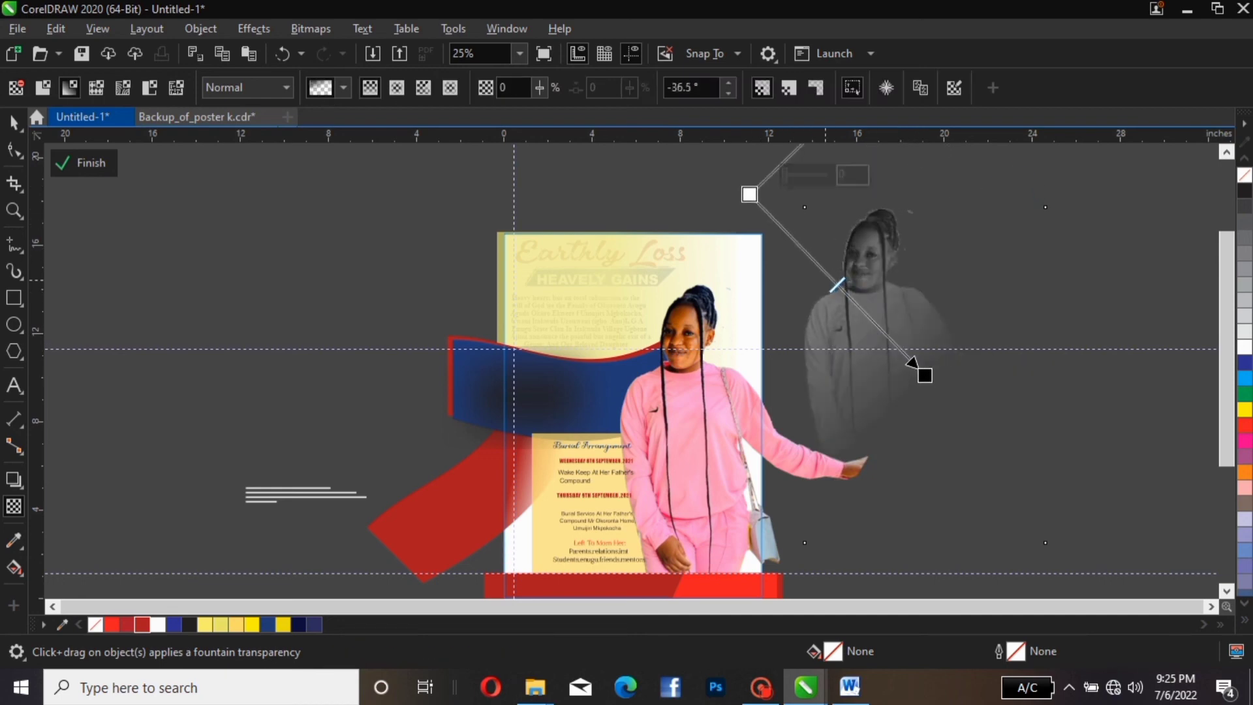
{"action": "left_click_drag", "start_coordinate": [838, 285], "coordinate": [796, 244]}
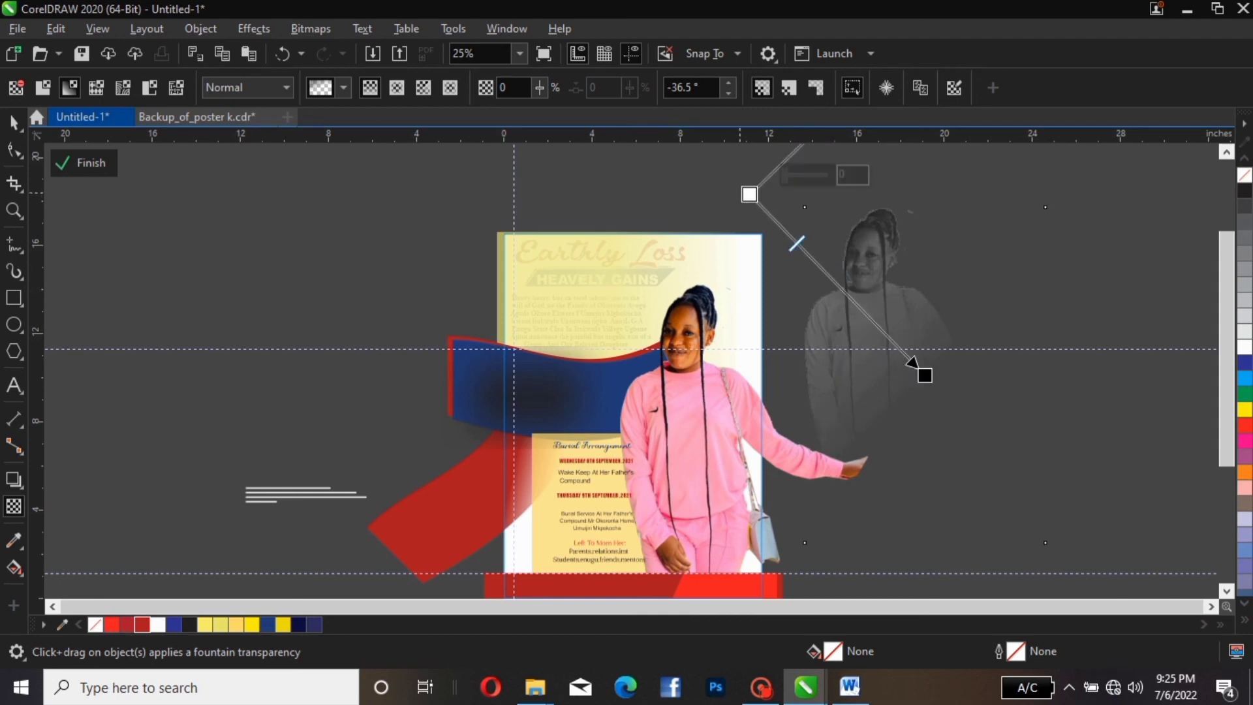
{"action": "left_click_drag", "start_coordinate": [750, 194], "coordinate": [781, 151]}
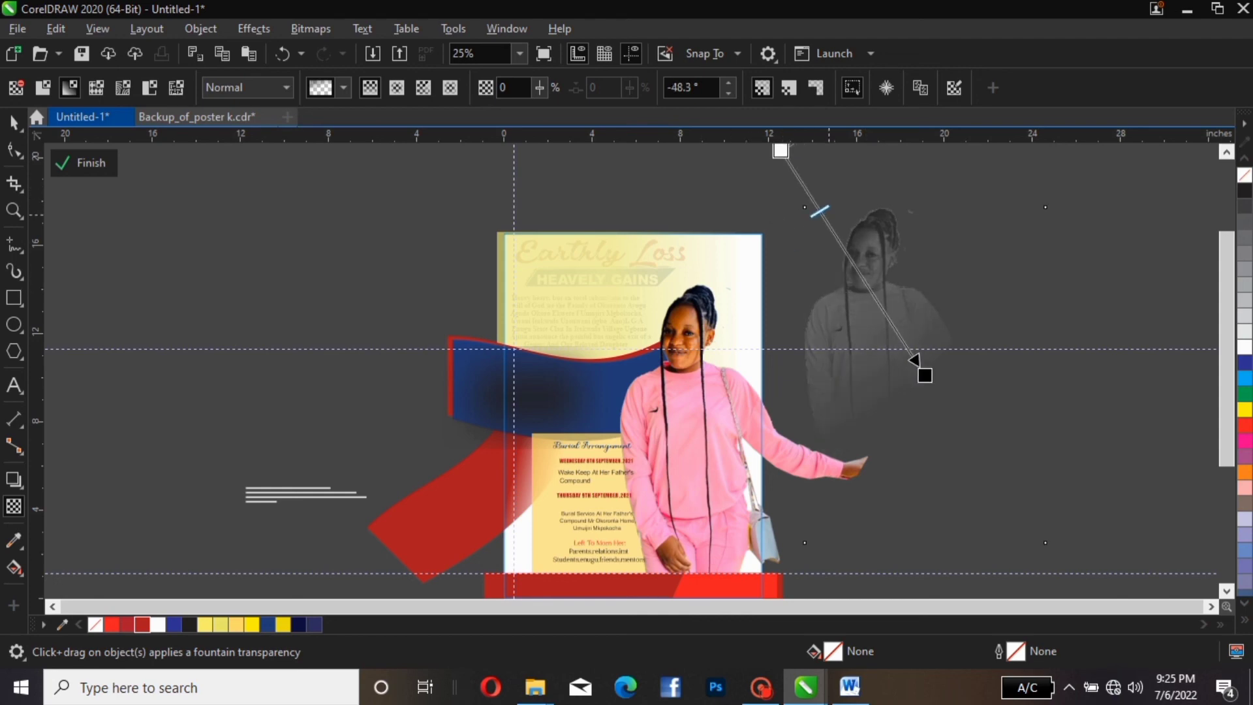
{"action": "left_click_drag", "start_coordinate": [820, 211], "coordinate": [795, 173]}
{"action": "left_click_drag", "start_coordinate": [911, 356], "coordinate": [896, 310]}
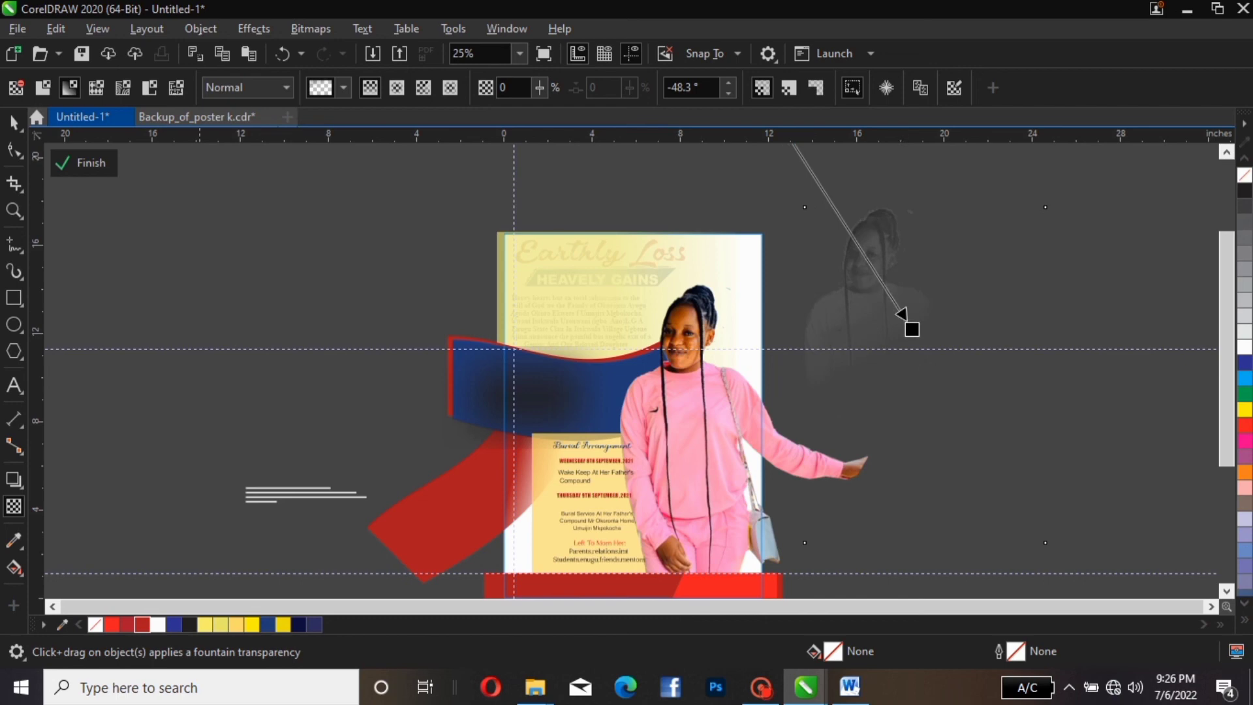
Shrink the faded portrait to 75.1% and move it to the poster's top right
{"action": "left_click", "coordinate": [14, 122]}
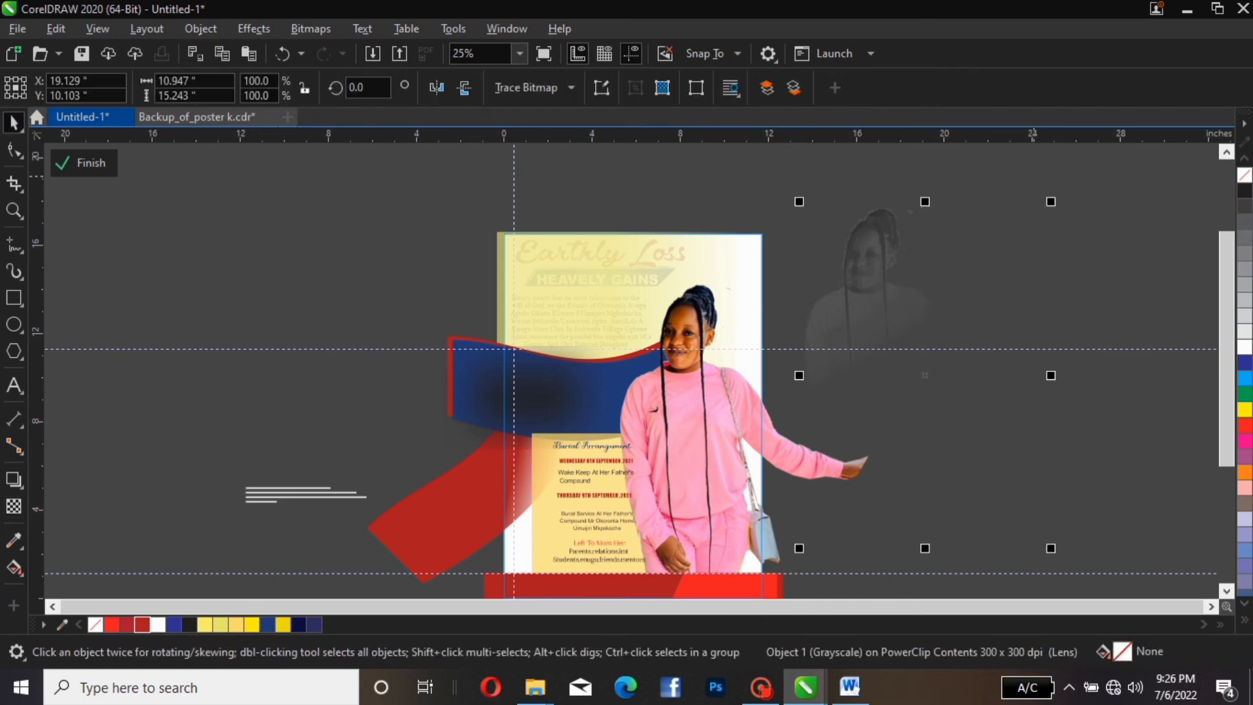
{"action": "left_click_drag", "start_coordinate": [1052, 203], "coordinate": [990, 289]}
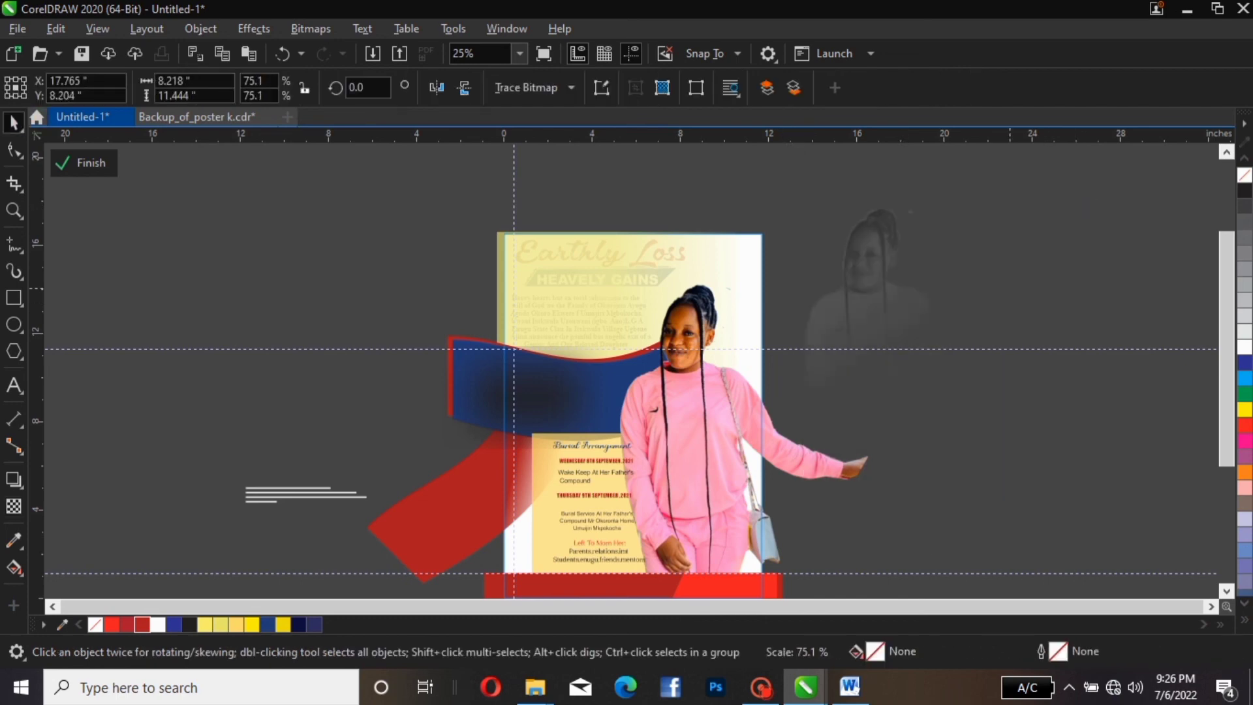
{"action": "left_click_drag", "start_coordinate": [898, 362], "coordinate": [795, 284]}
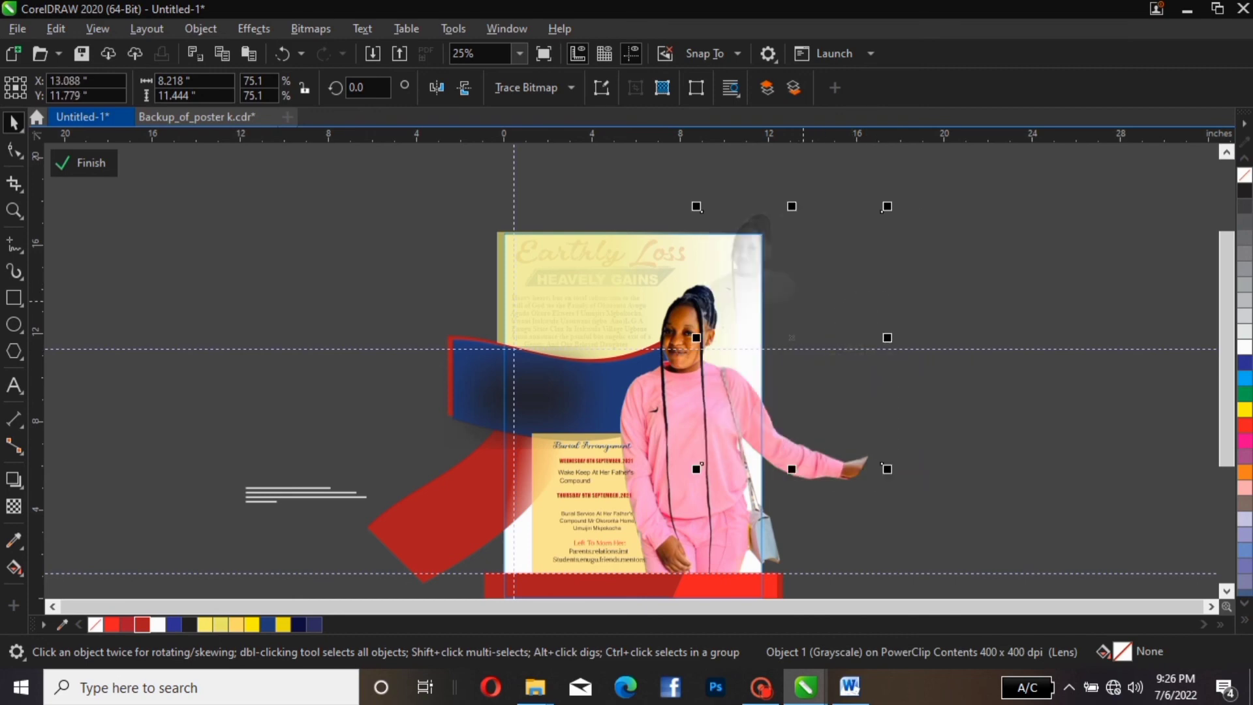
{"action": "left_click", "coordinate": [793, 333]}
{"action": "left_click_drag", "start_coordinate": [904, 451], "coordinate": [967, 386]}
Rotate the faded portrait about 27.6° and nudge it slightly right and up
{"action": "left_click", "coordinate": [880, 381]}
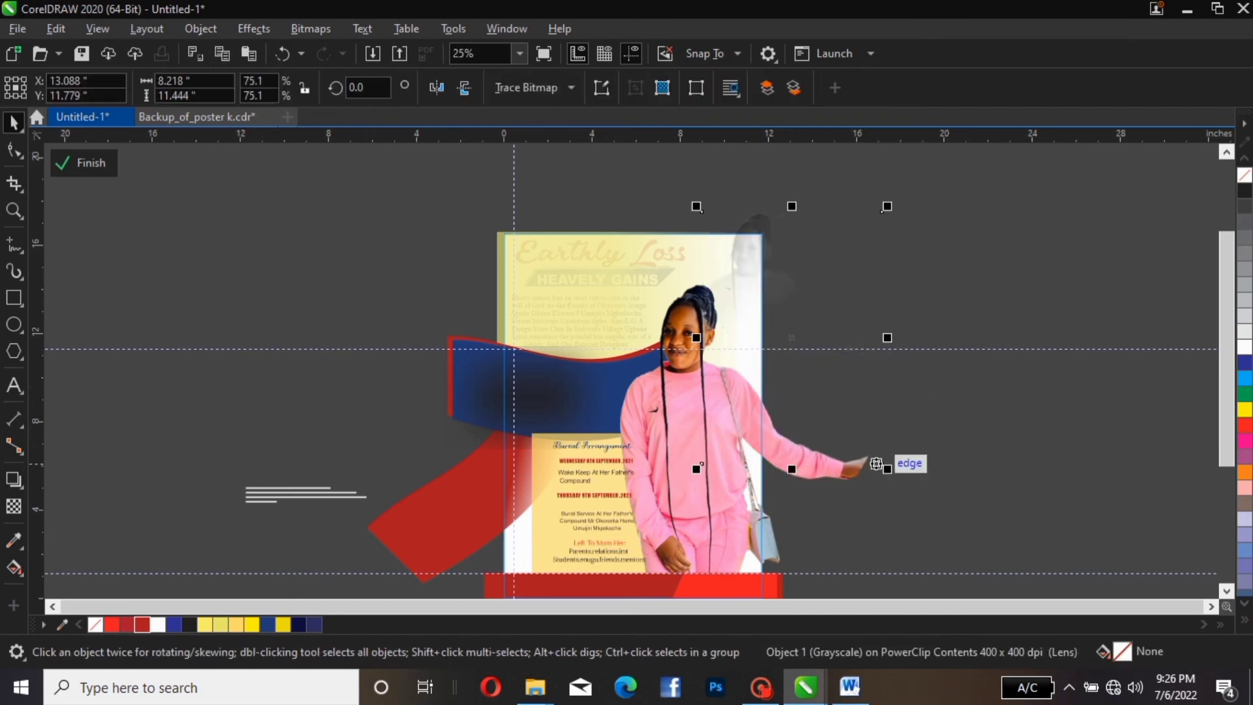
{"action": "left_click", "coordinate": [884, 464]}
{"action": "left_click_drag", "start_coordinate": [886, 468], "coordinate": [936, 403]}
{"action": "left_click_drag", "start_coordinate": [763, 321], "coordinate": [768, 309]}
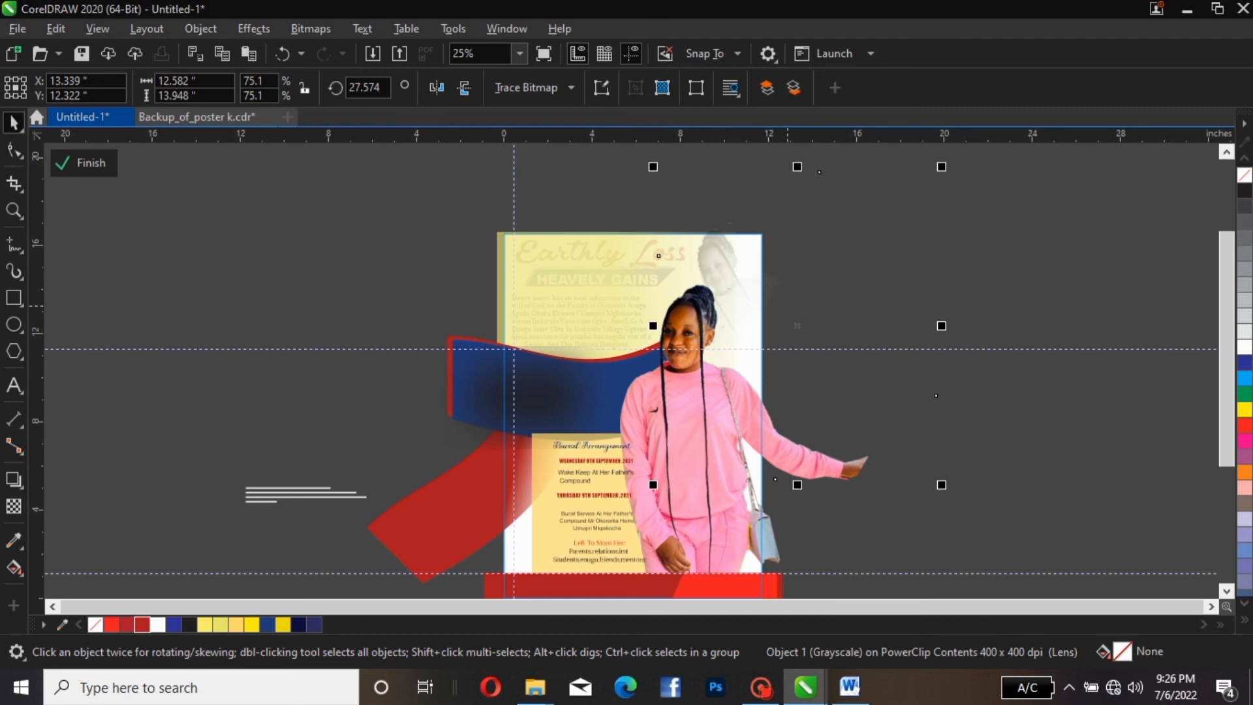
{"action": "key", "text": "Escape"}
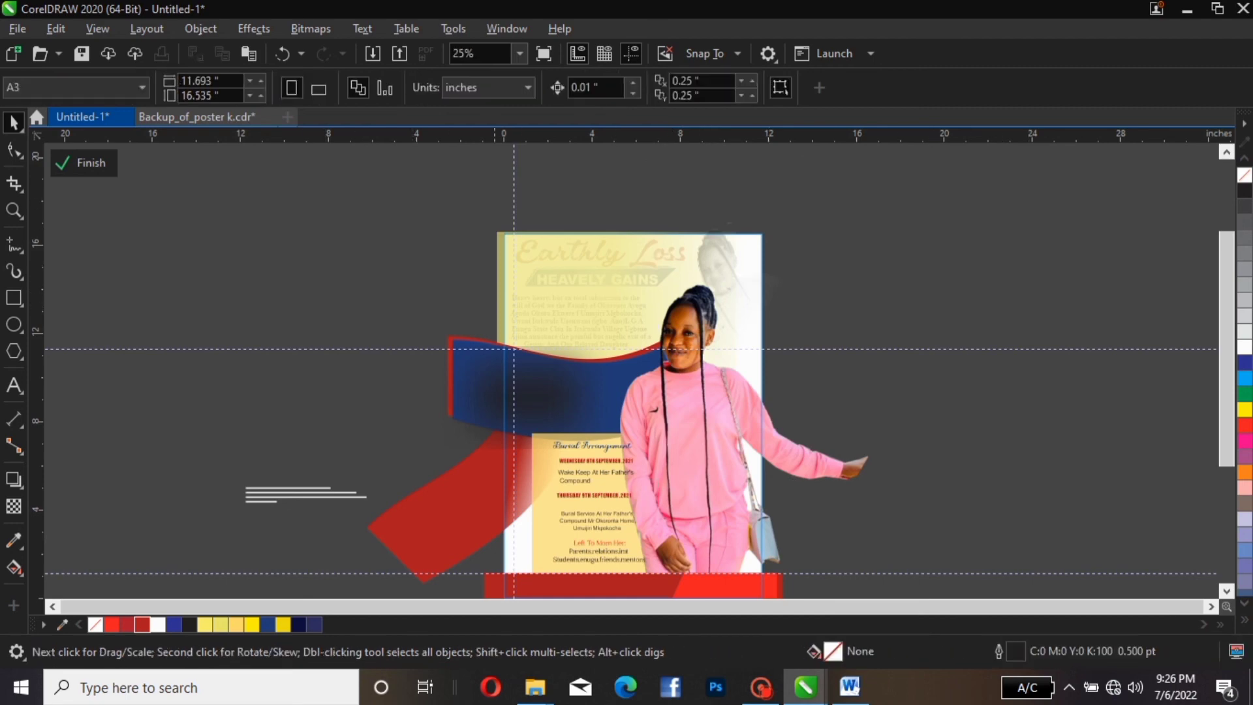
Try moving the grayscale ghost photo down-right, then undo the move
{"action": "scroll", "coordinate": [634, 375], "scroll_direction": "down", "scroll_amount": 2}
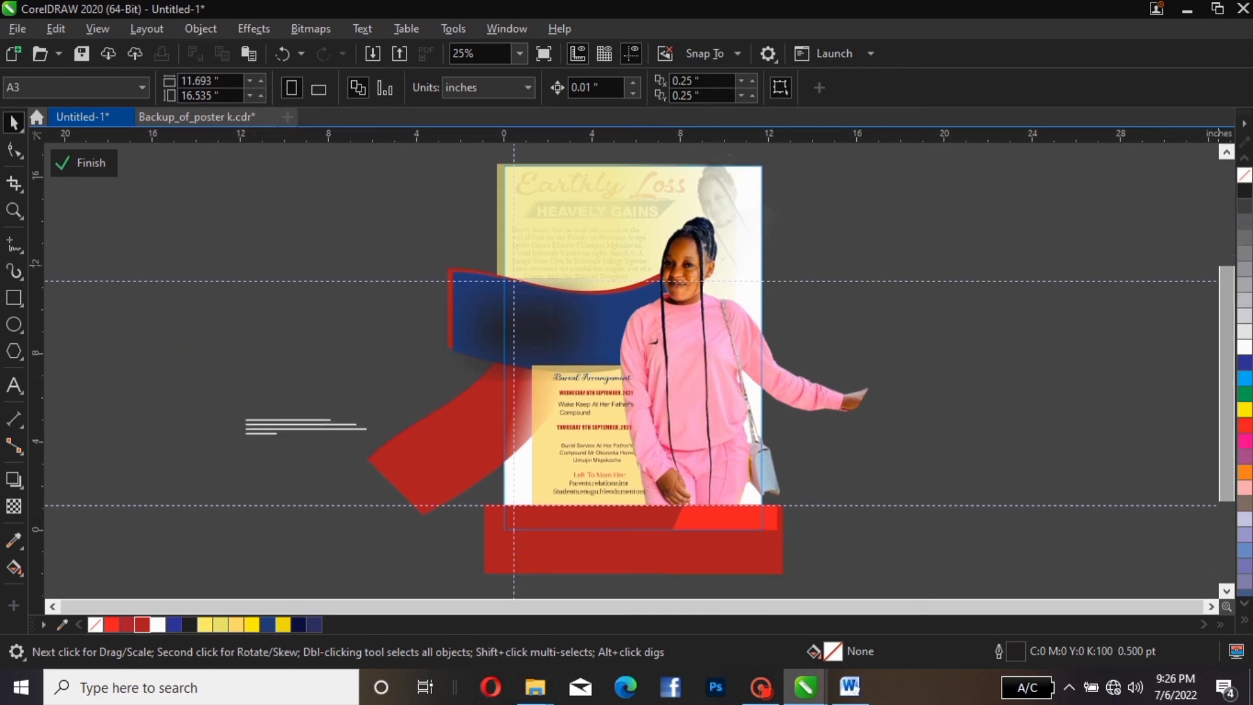
{"action": "scroll", "coordinate": [666, 364], "scroll_direction": "up", "scroll_amount": 1}
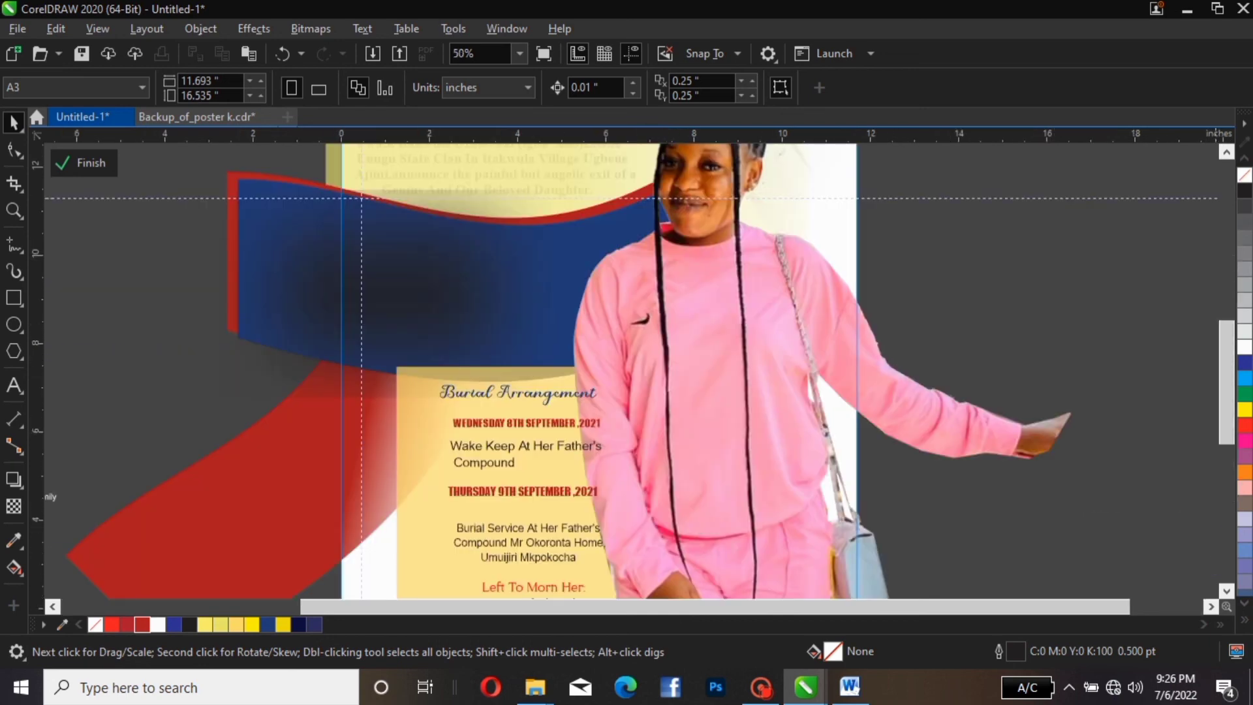
{"action": "scroll", "coordinate": [633, 375], "scroll_direction": "down", "scroll_amount": 2}
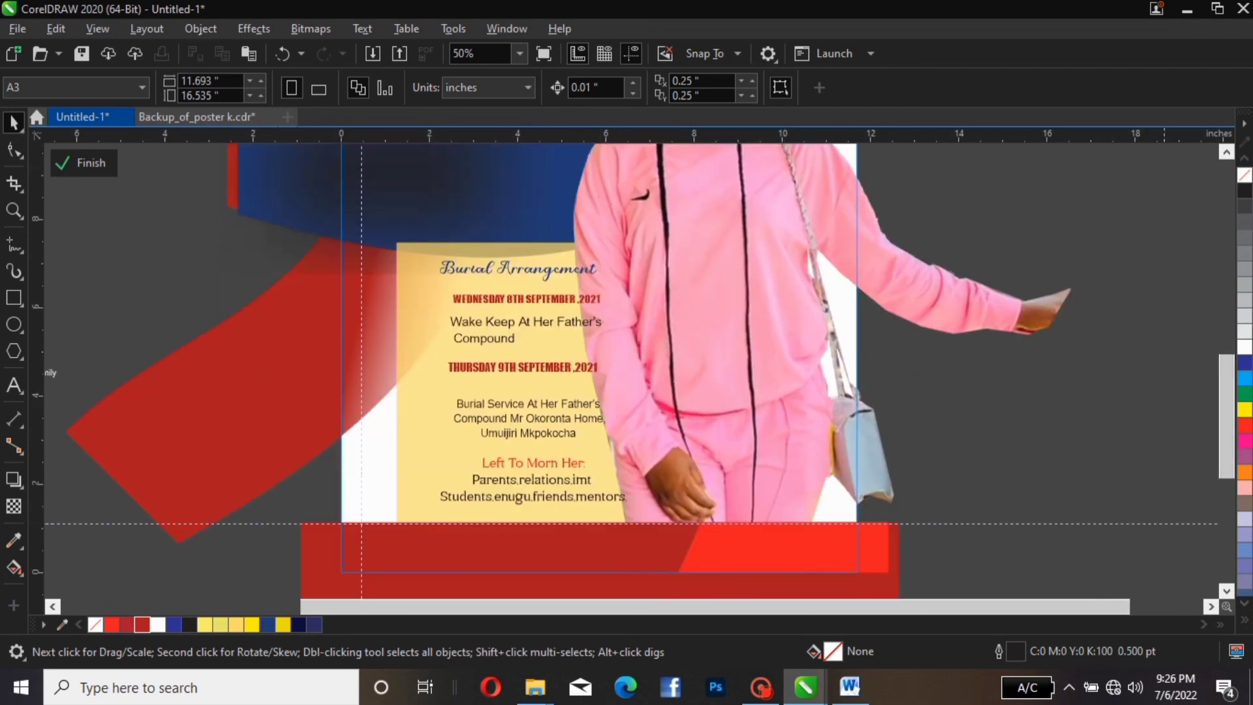
{"action": "left_click", "coordinate": [630, 354]}
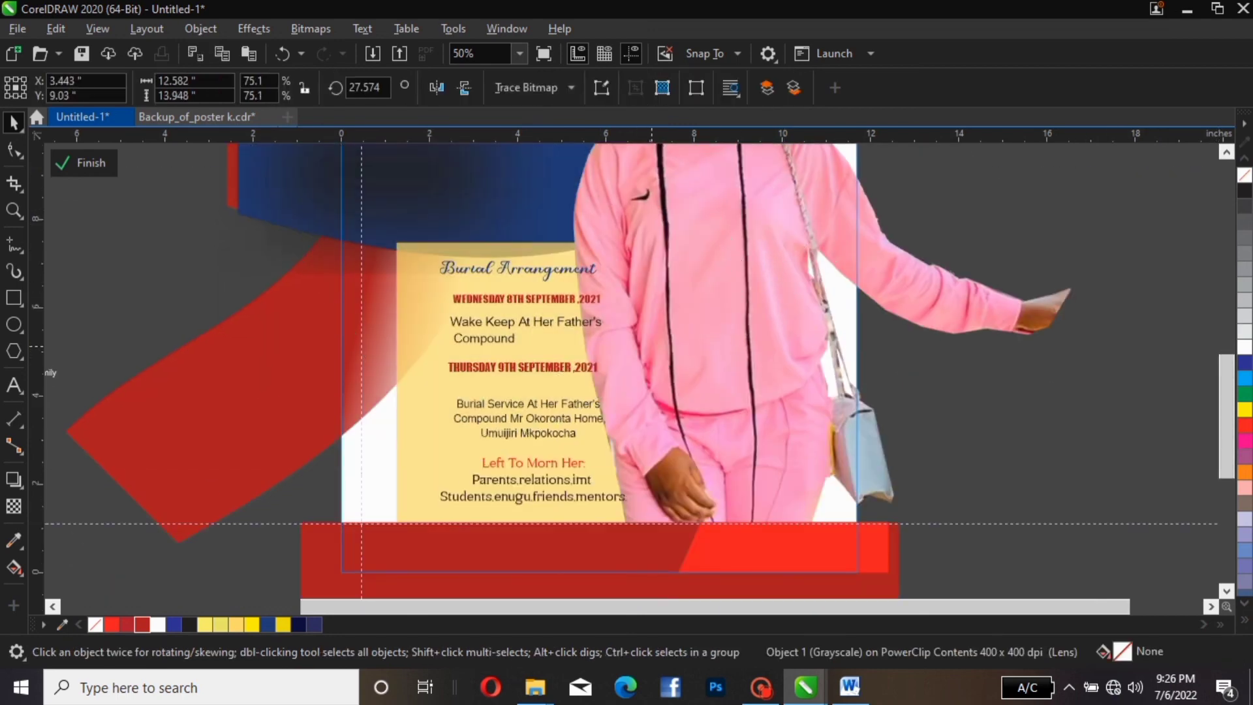
{"action": "left_click_drag", "start_coordinate": [714, 342], "coordinate": [1151, 510]}
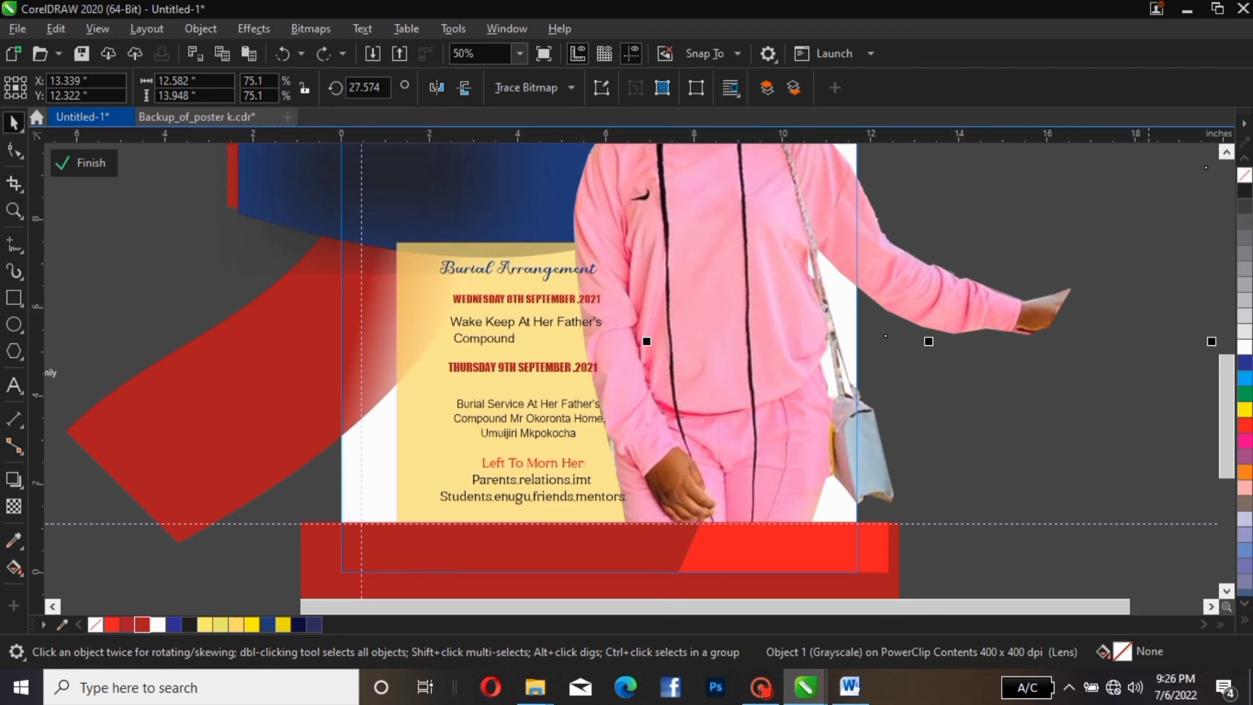
{"action": "key", "text": "ctrl+z"}
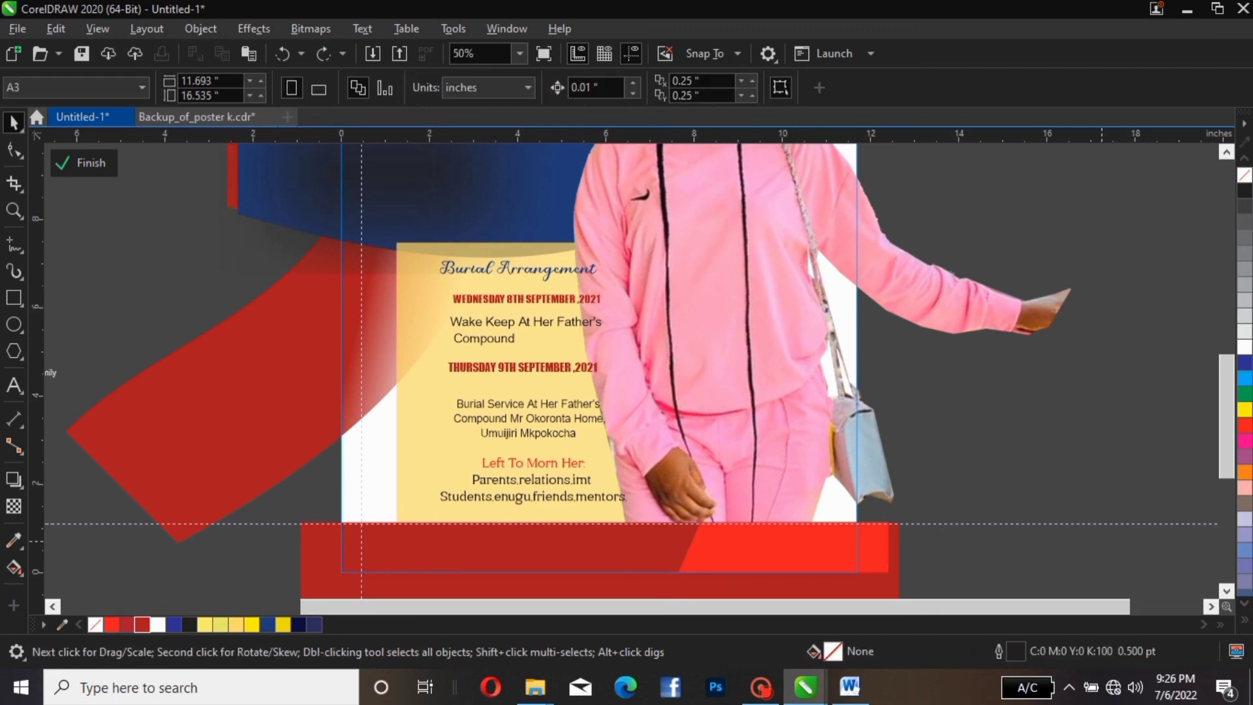
Trial-enlarge the burial text, undo it, and return the girl's photo to its original position
{"action": "left_click_drag", "start_coordinate": [1102, 542], "coordinate": [391, 236]}
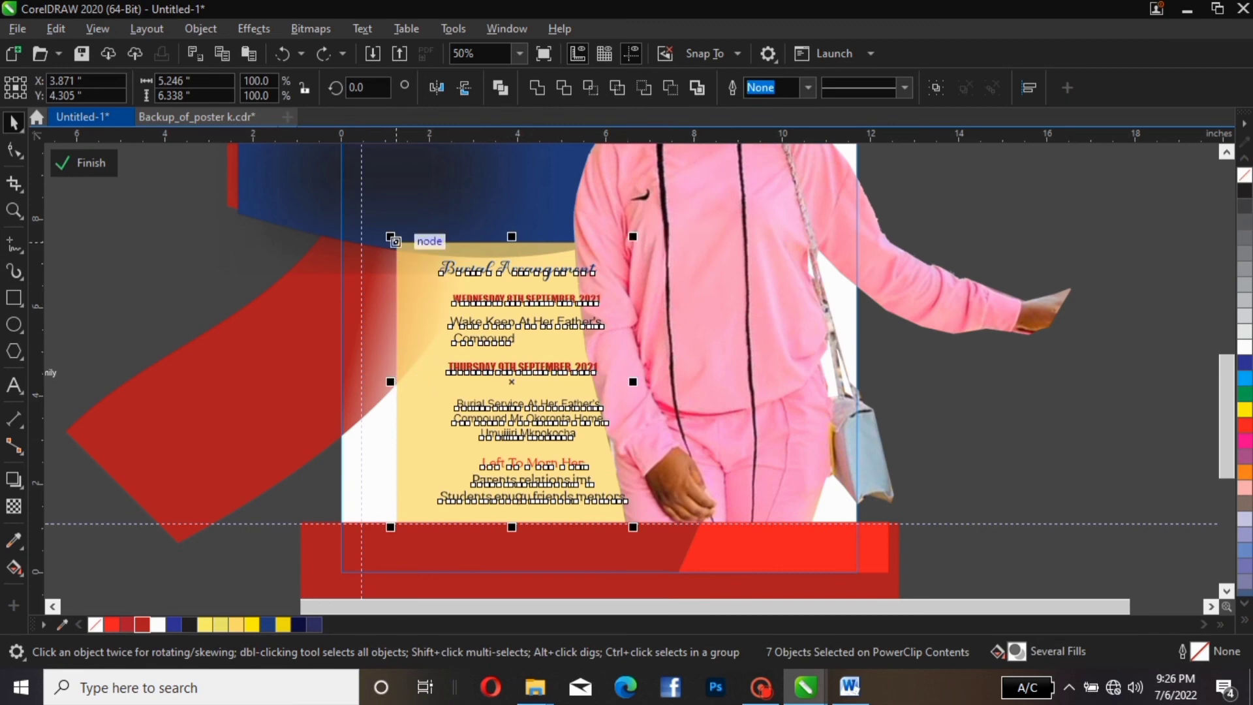
{"action": "left_click_drag", "start_coordinate": [392, 239], "coordinate": [363, 203]}
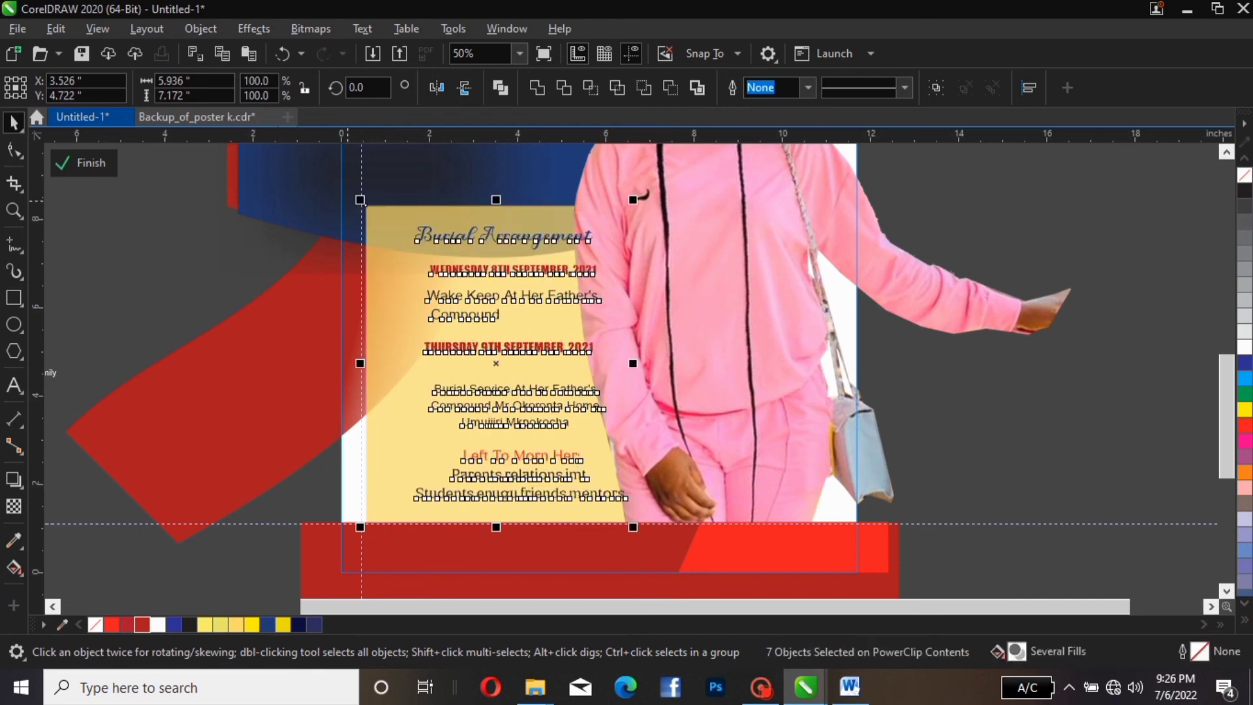
{"action": "key", "text": "ctrl+z"}
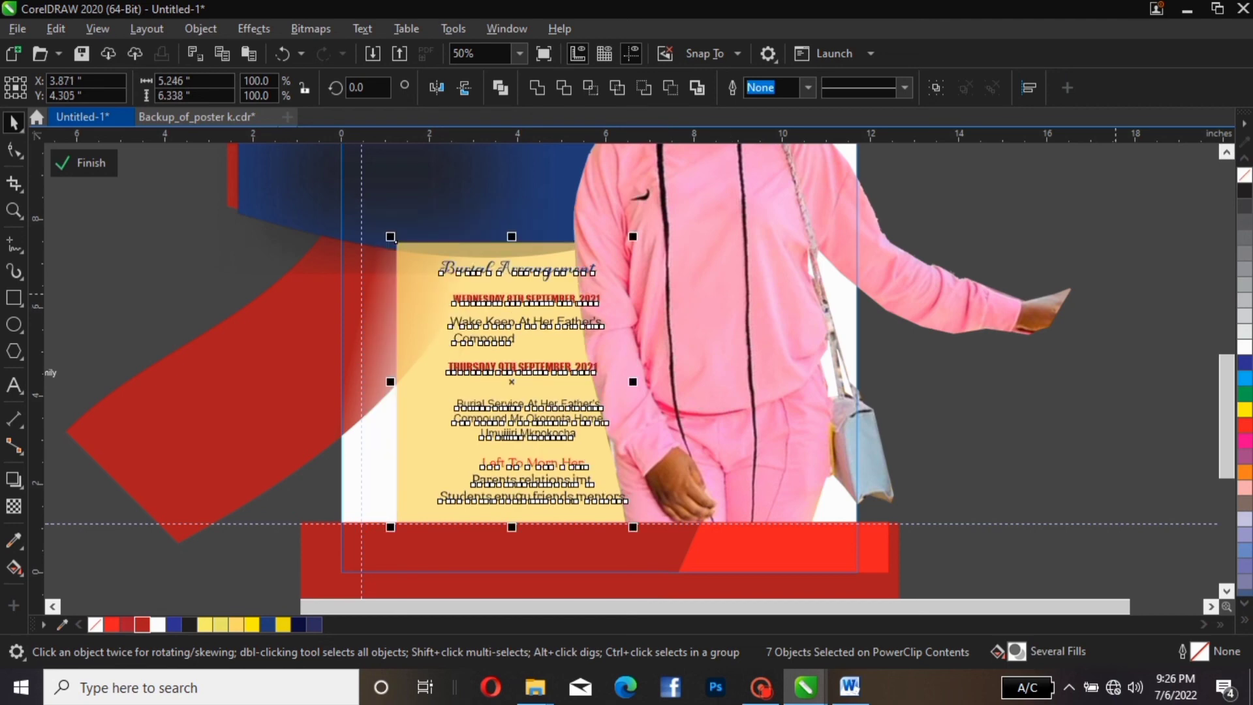
{"action": "key", "text": "Escape"}
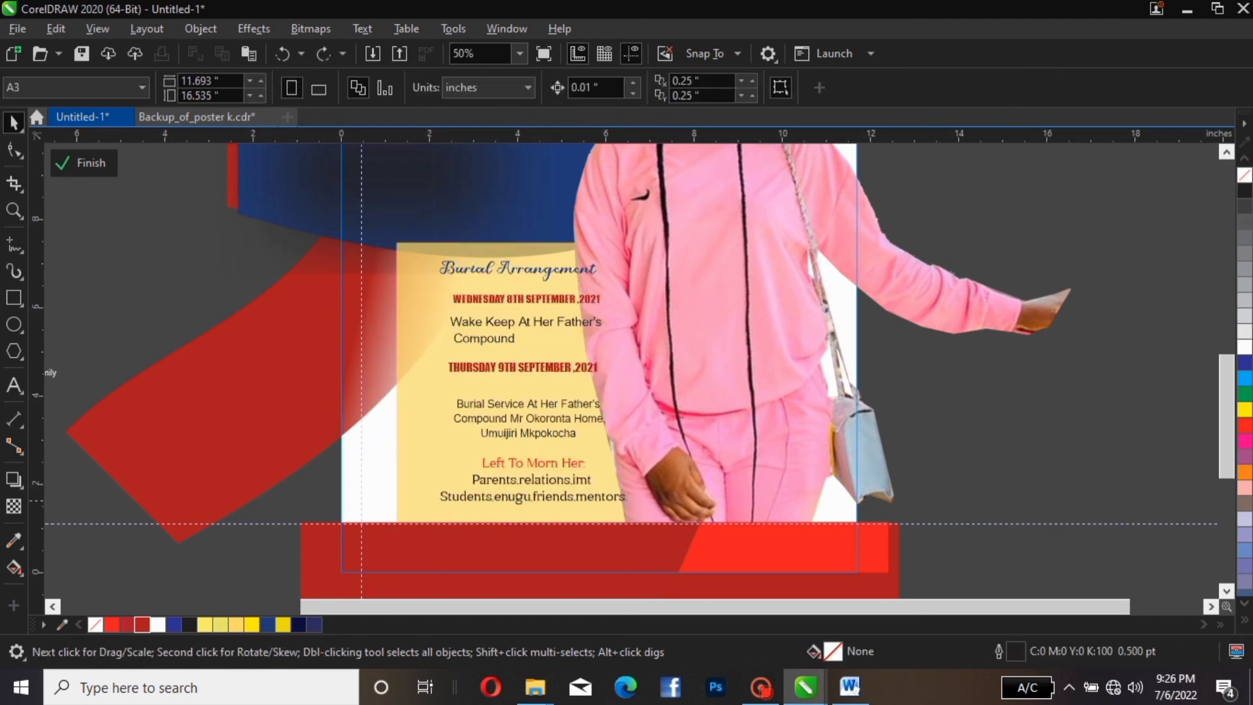
{"action": "mouse_move", "coordinate": [1085, 502]}
{"action": "left_mouse_down"}
{"action": "mouse_move", "coordinate": [800, 499]}
{"action": "mouse_move", "coordinate": [1071, 503]}
{"action": "left_mouse_up"}
{"action": "left_click_drag", "start_coordinate": [1181, 503], "coordinate": [441, 442]}
Enlarge the Burial Arrangement text to about 107%, shift it down-left, and zoom to the page
{"action": "left_click_drag", "start_coordinate": [1123, 509], "coordinate": [390, 243]}
{"action": "left_click_drag", "start_coordinate": [520, 313], "coordinate": [510, 331]}
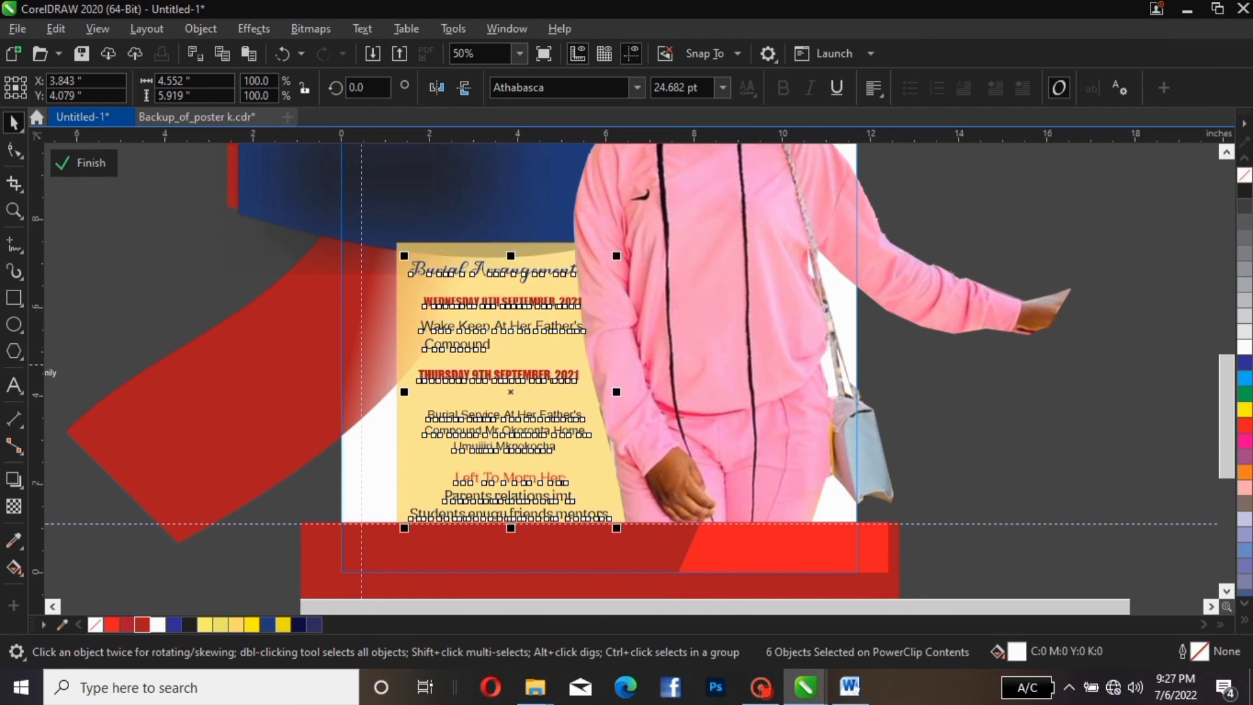
{"action": "left_click", "coordinate": [1042, 222]}
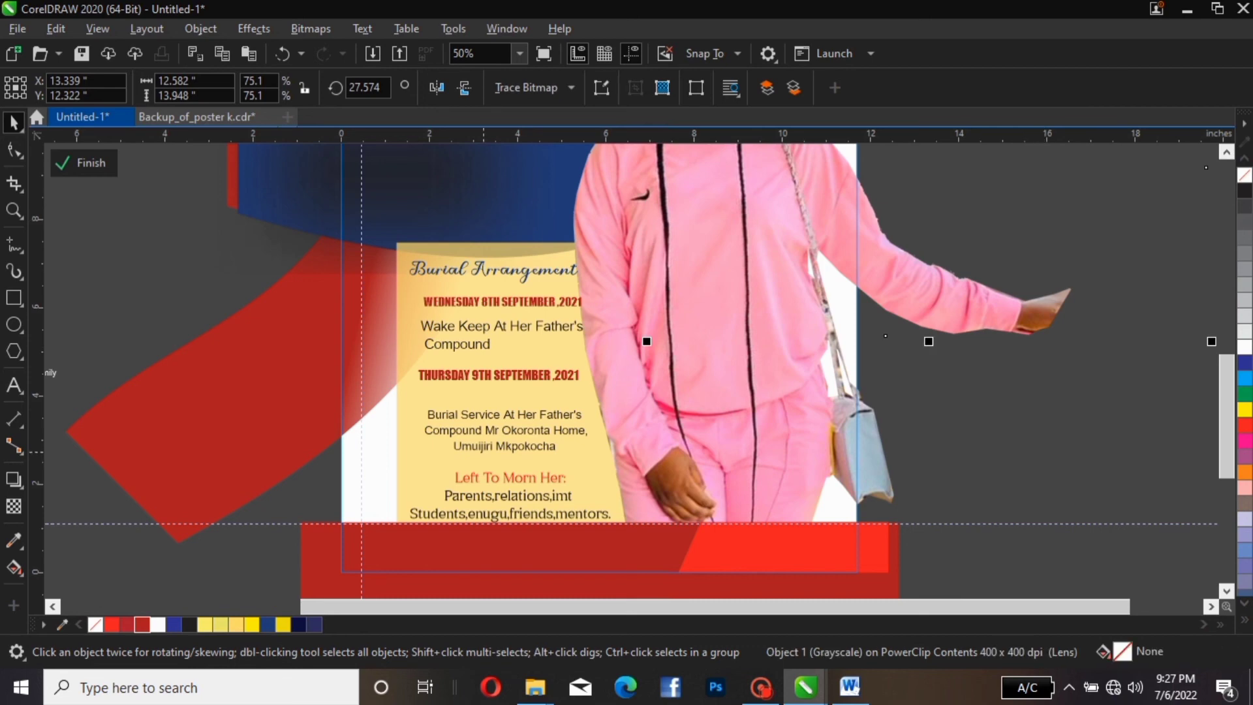
{"action": "left_click", "coordinate": [484, 450]}
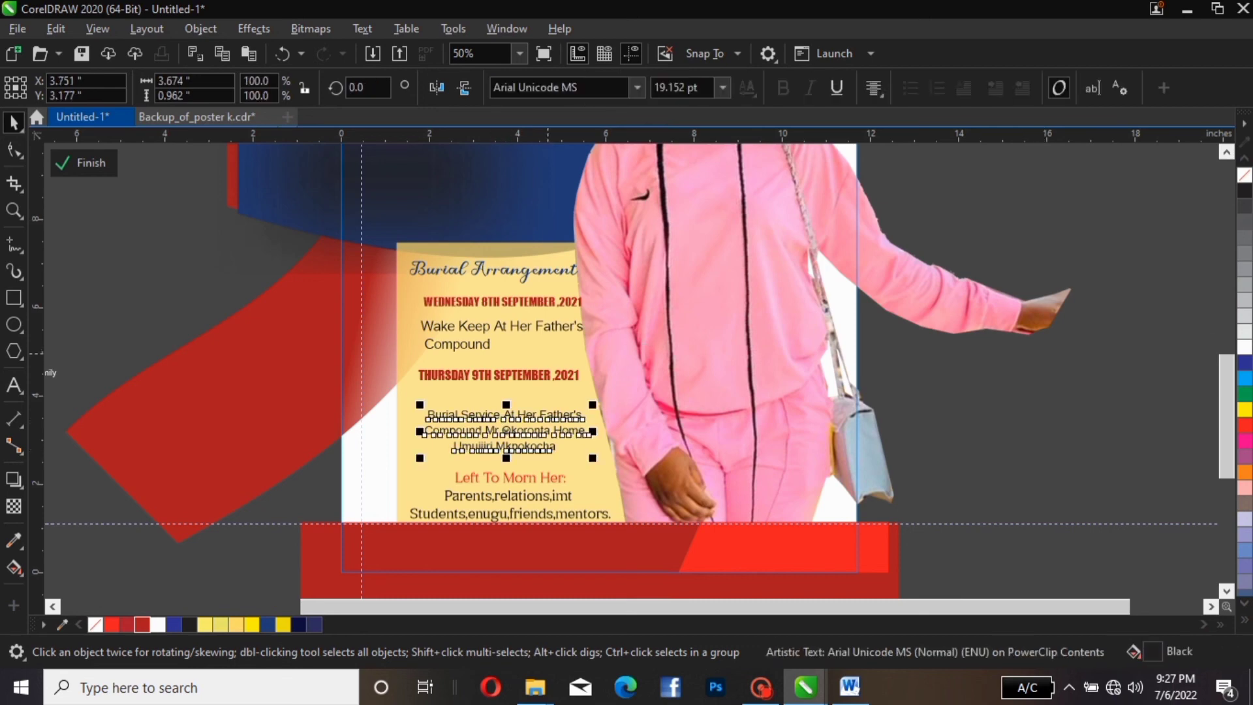
{"action": "key", "text": "Escape"}
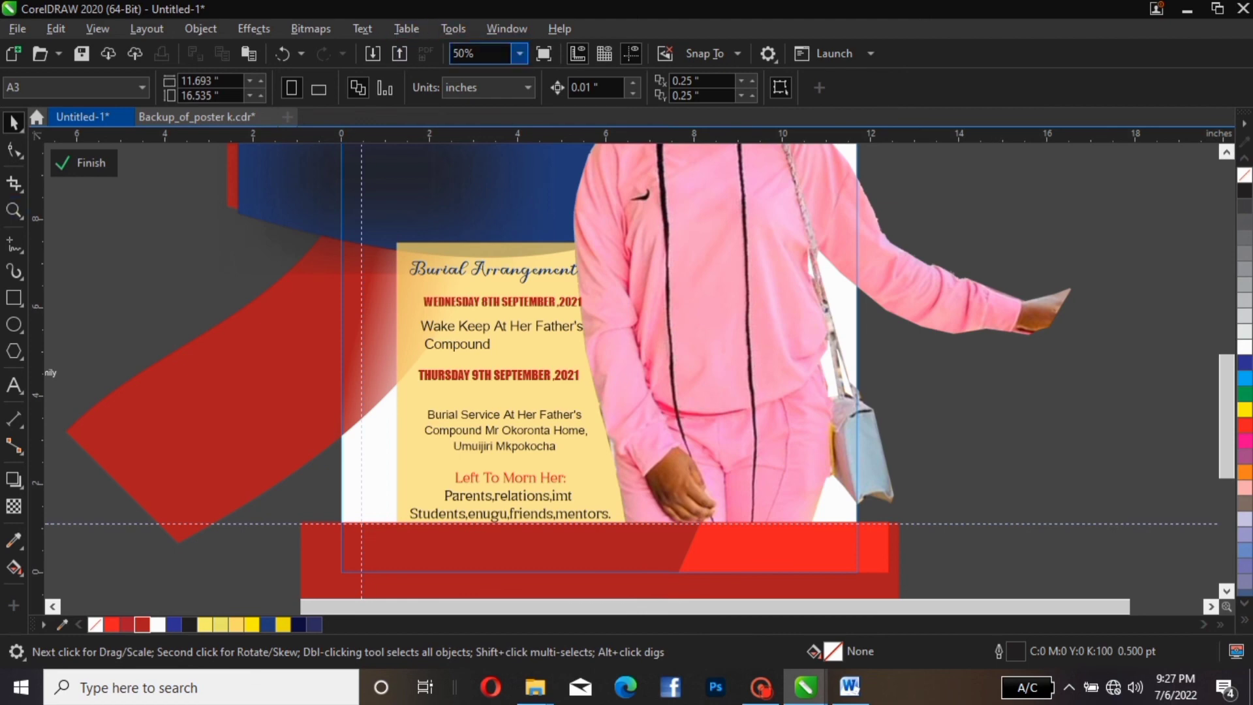
{"action": "left_click", "coordinate": [519, 54]}
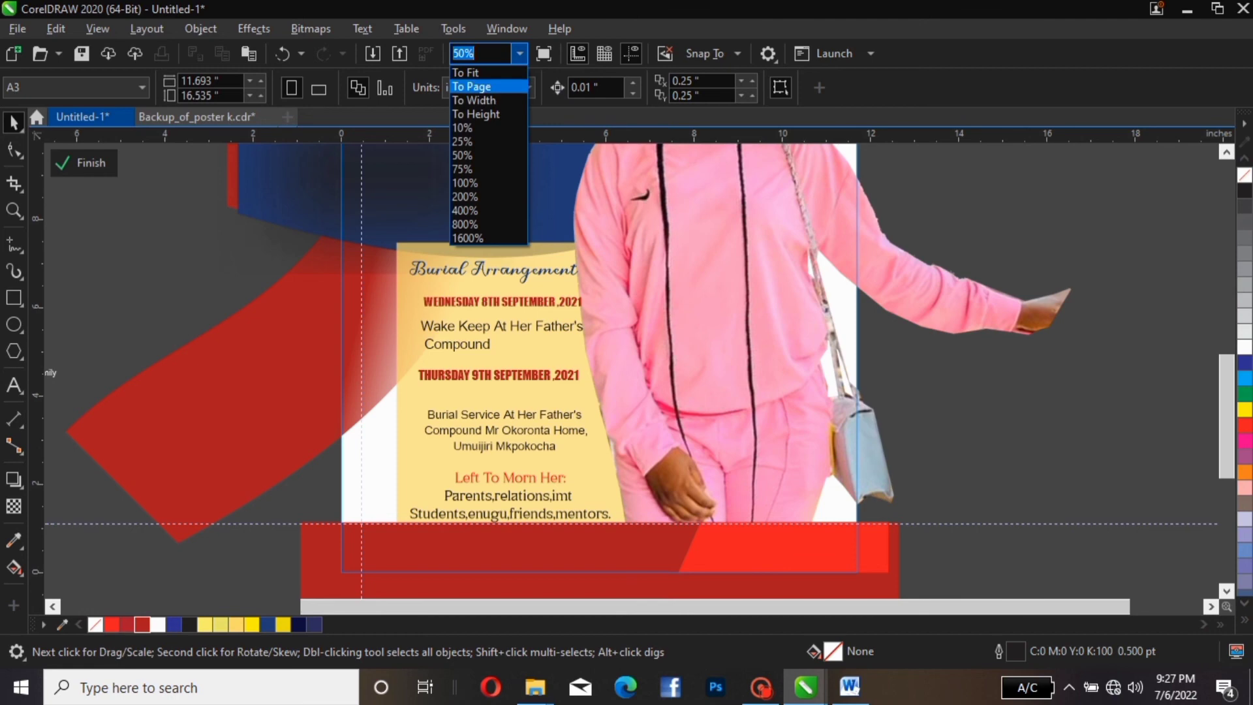
{"action": "left_click", "coordinate": [472, 86]}
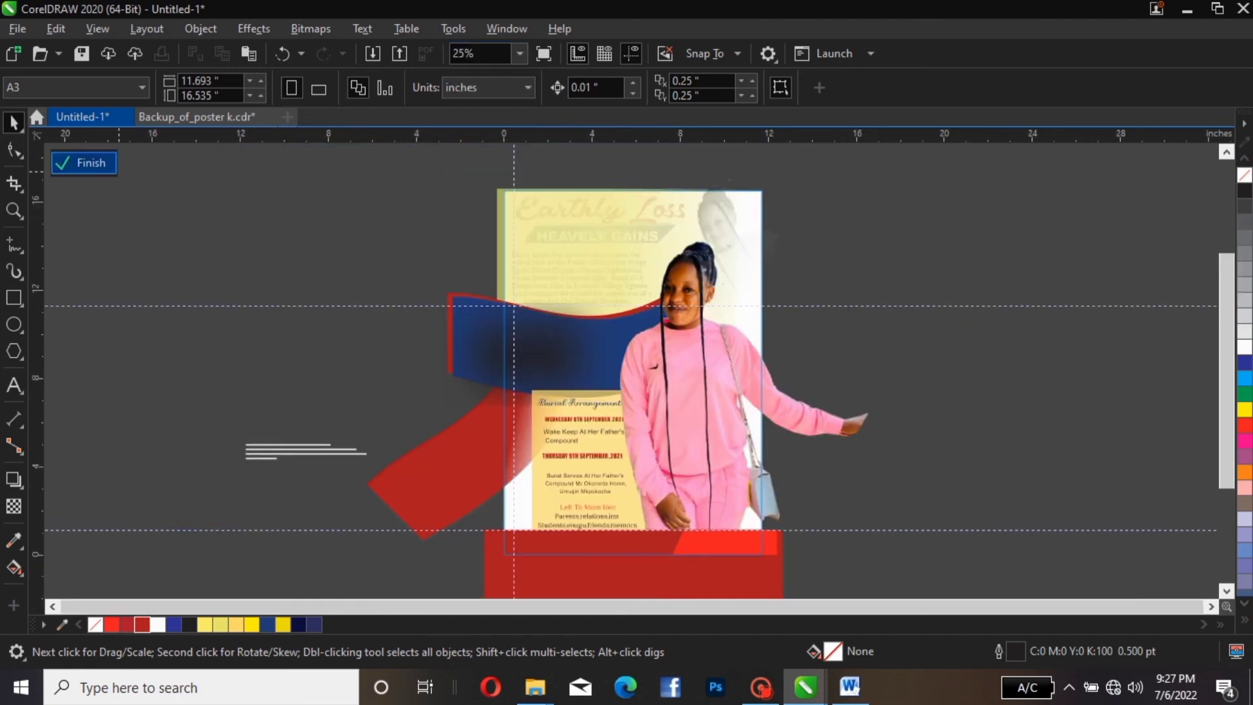
Finish PowerClip editing and scale the Aged 23 Years badge up to about 115%
{"action": "left_click", "coordinate": [85, 163]}
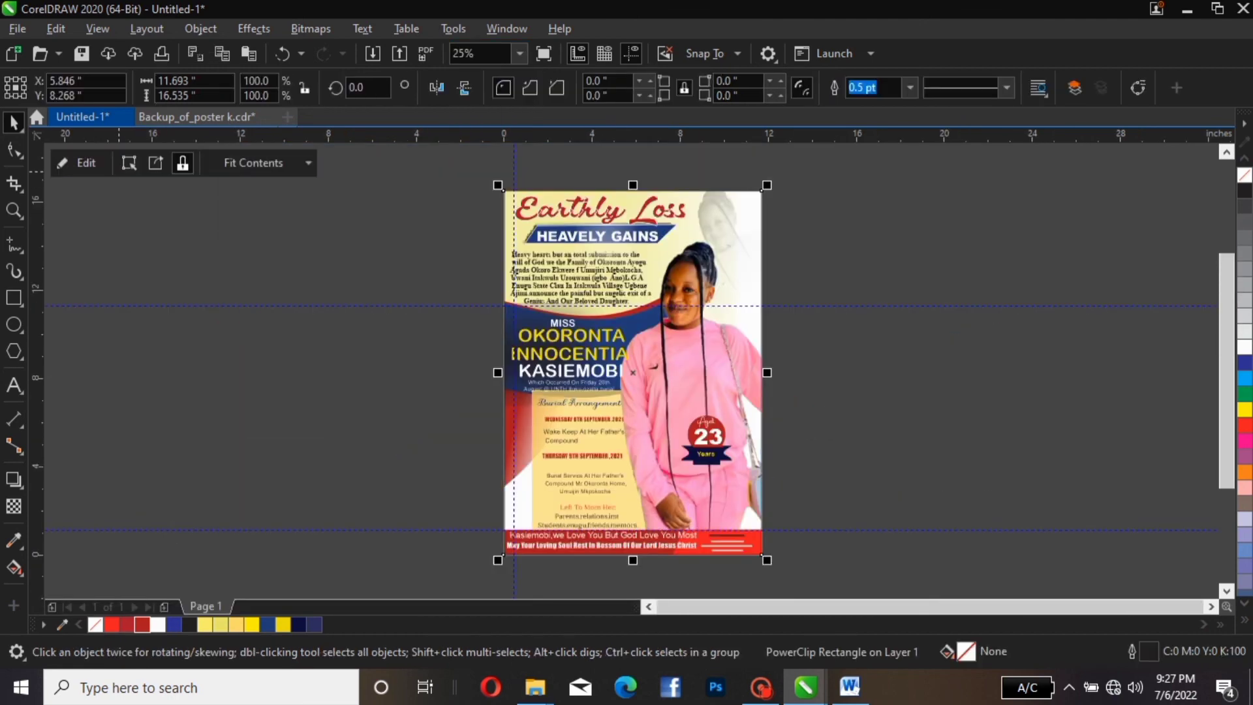
{"action": "key", "text": "Escape"}
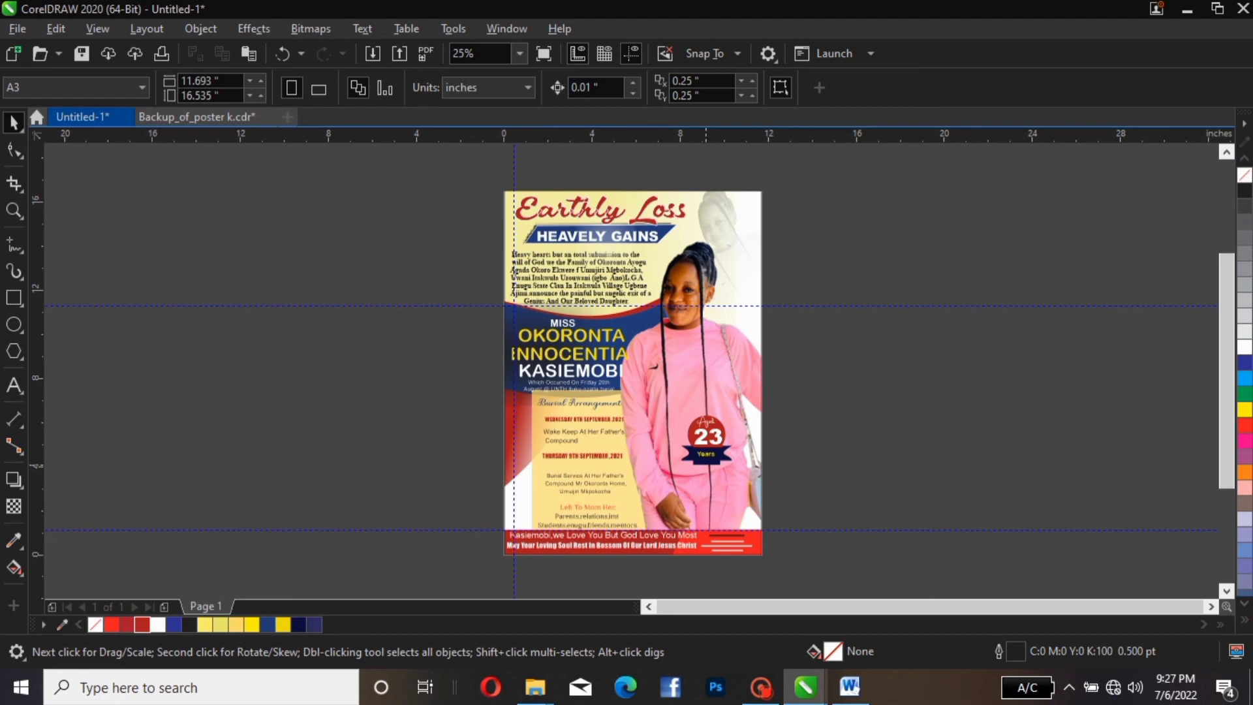
{"action": "left_click_drag", "start_coordinate": [824, 377], "coordinate": [667, 506]}
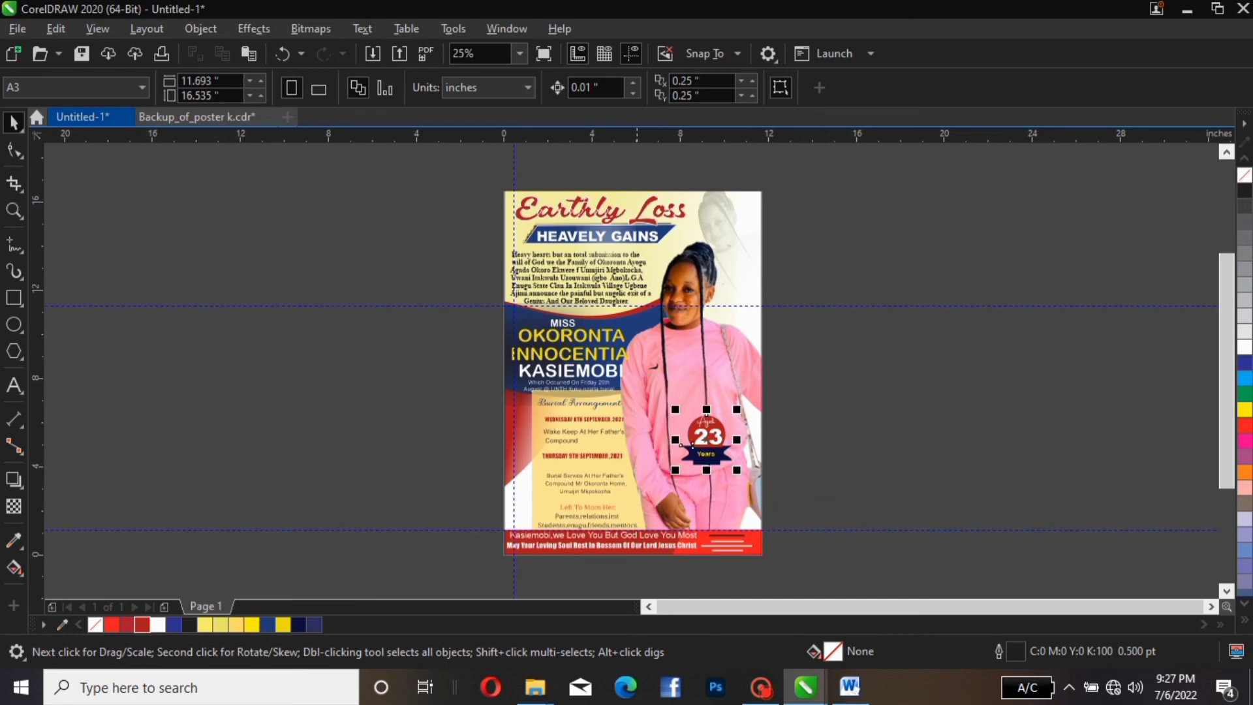
{"action": "left_click_drag", "start_coordinate": [737, 409], "coordinate": [747, 395]}
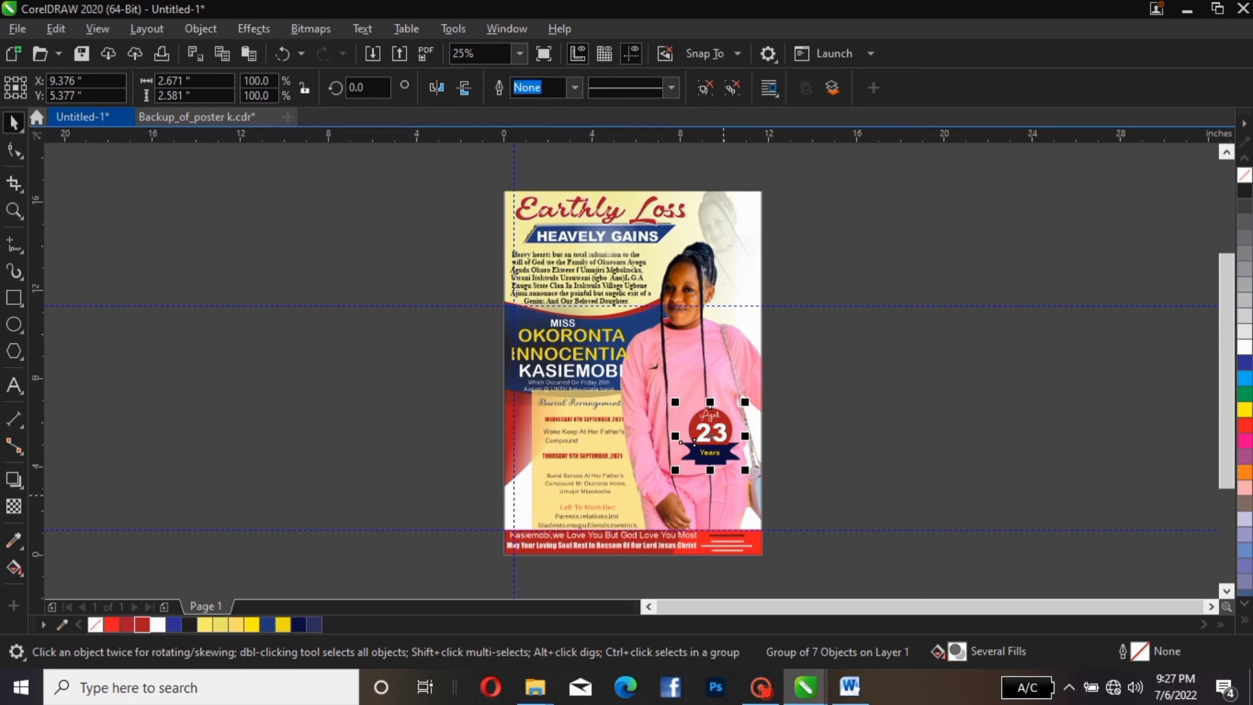
{"action": "left_click", "coordinate": [850, 457]}
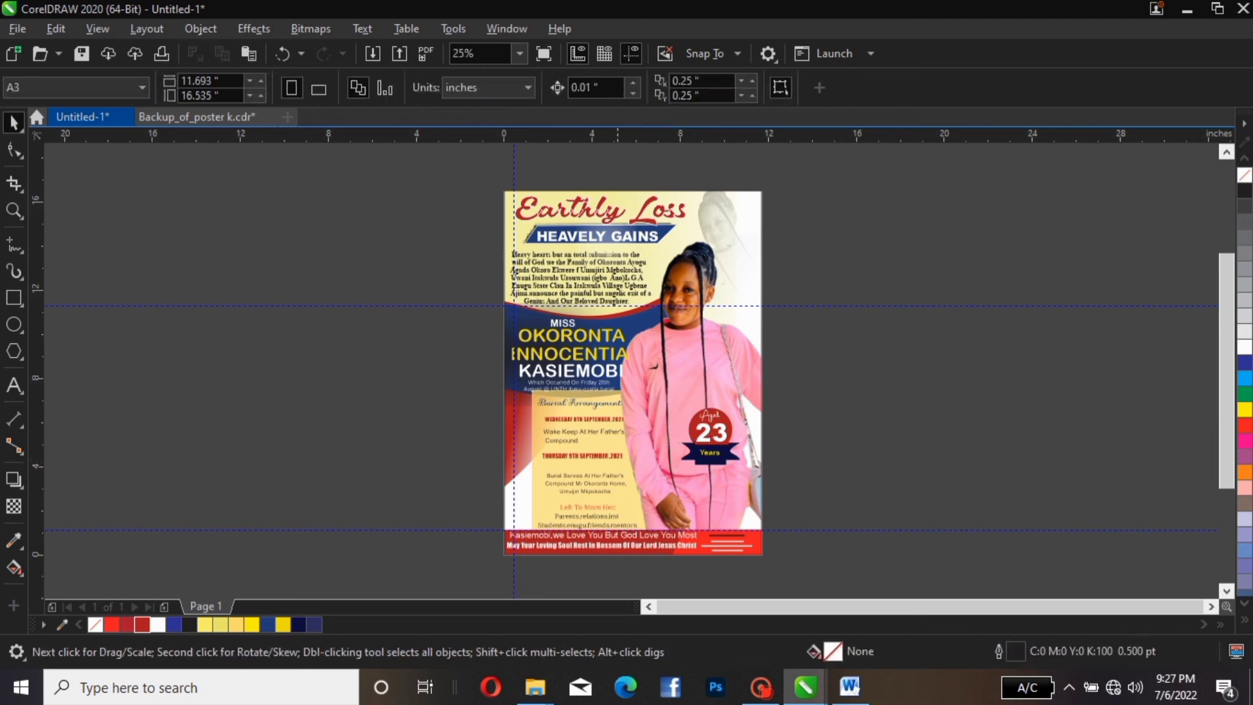
Reselect the clipped poster and the 23 Years badge to check the result
{"action": "scroll", "coordinate": [729, 528], "scroll_direction": "up", "scroll_amount": 2}
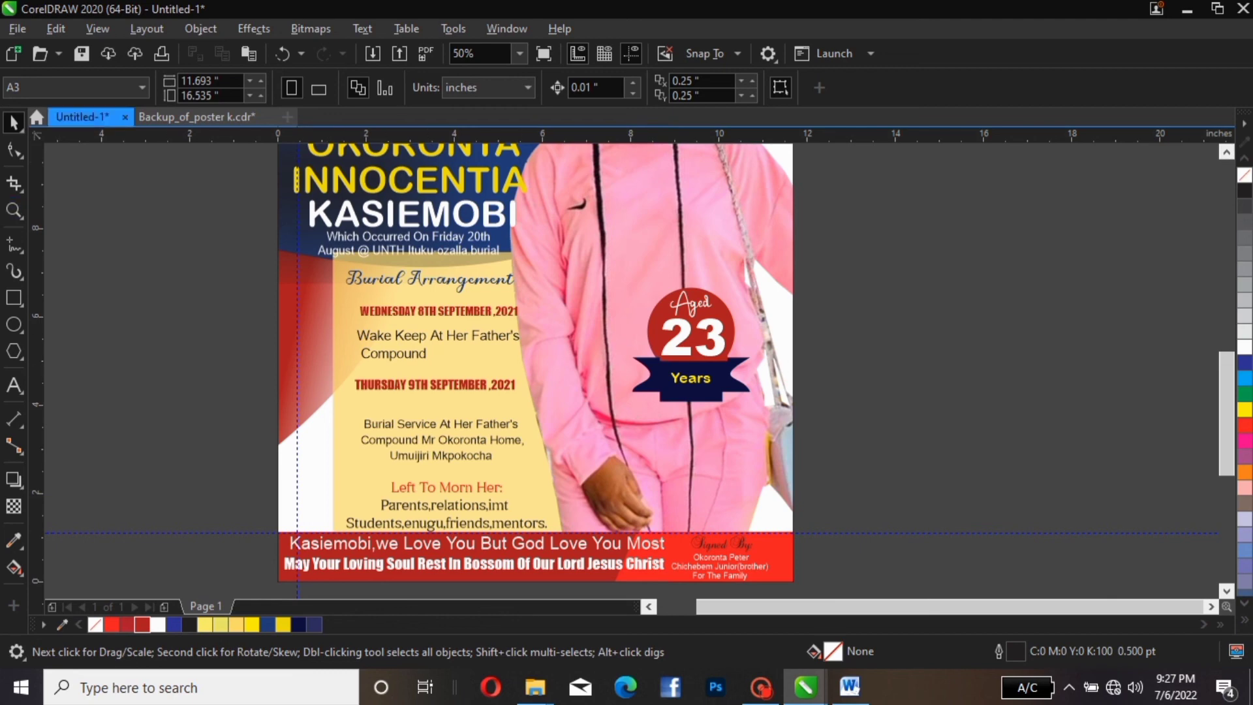
{"action": "left_click", "coordinate": [310, 313]}
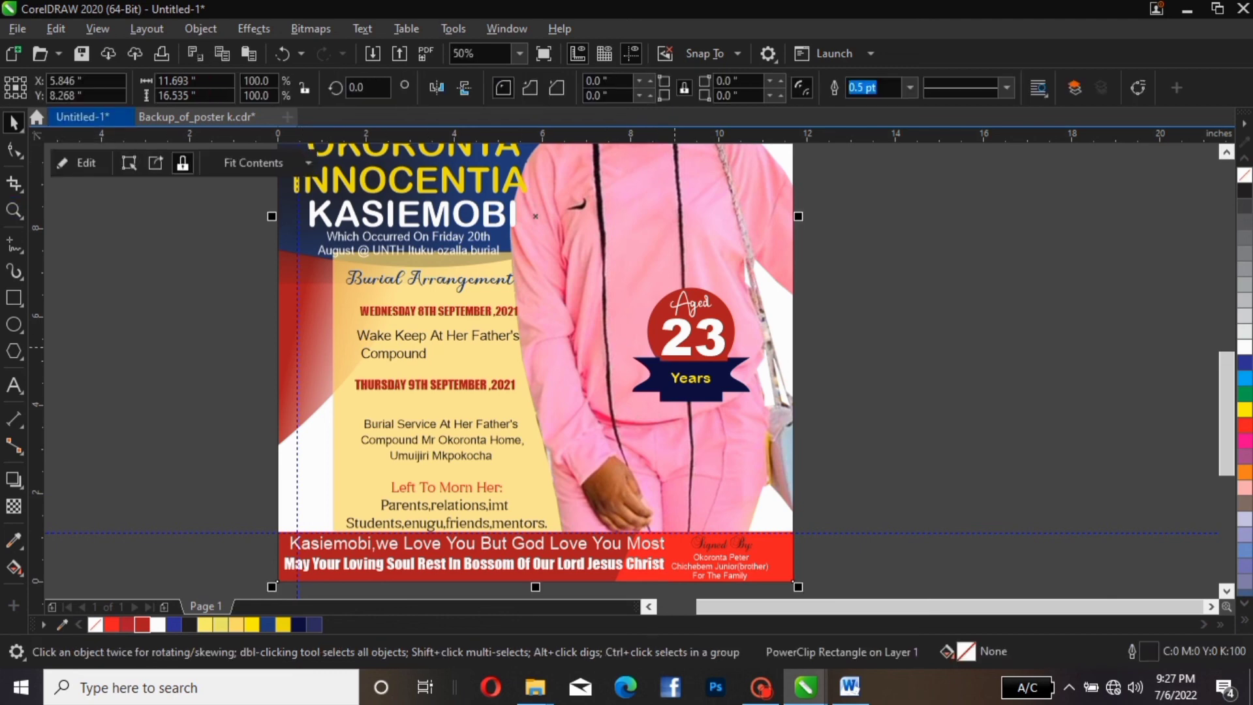
{"action": "left_click", "coordinate": [86, 162]}
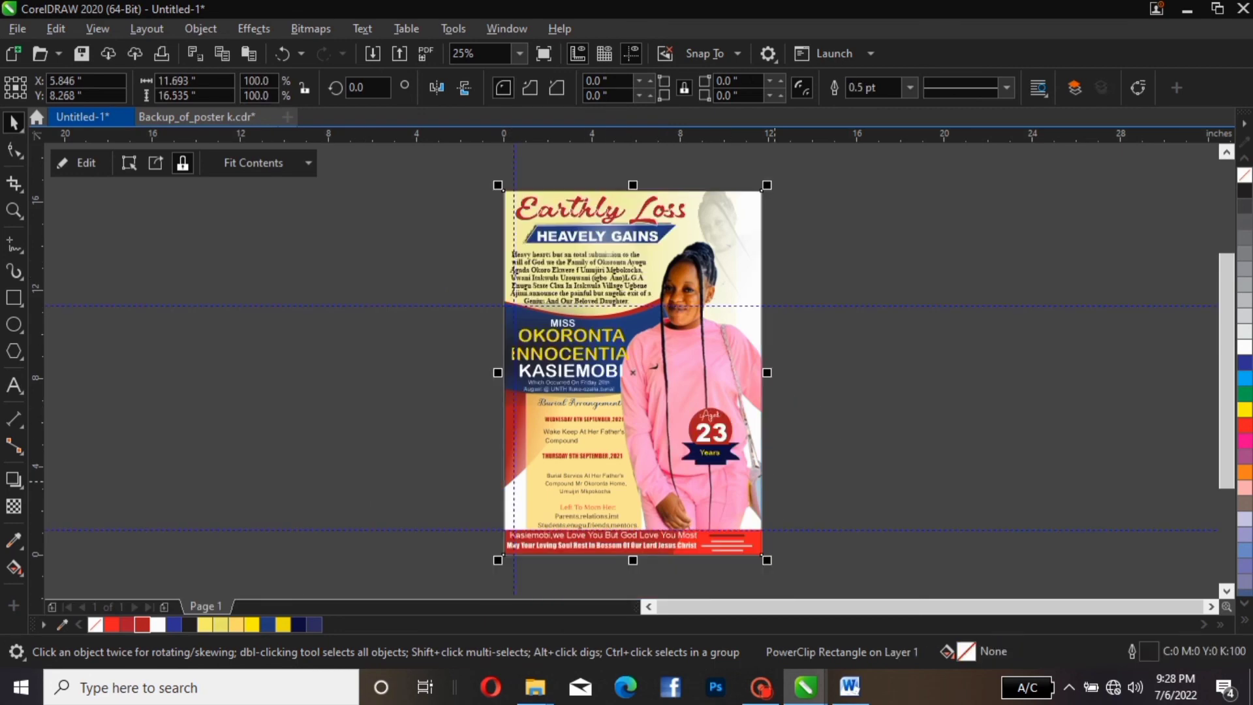
{"action": "key", "text": "Escape"}
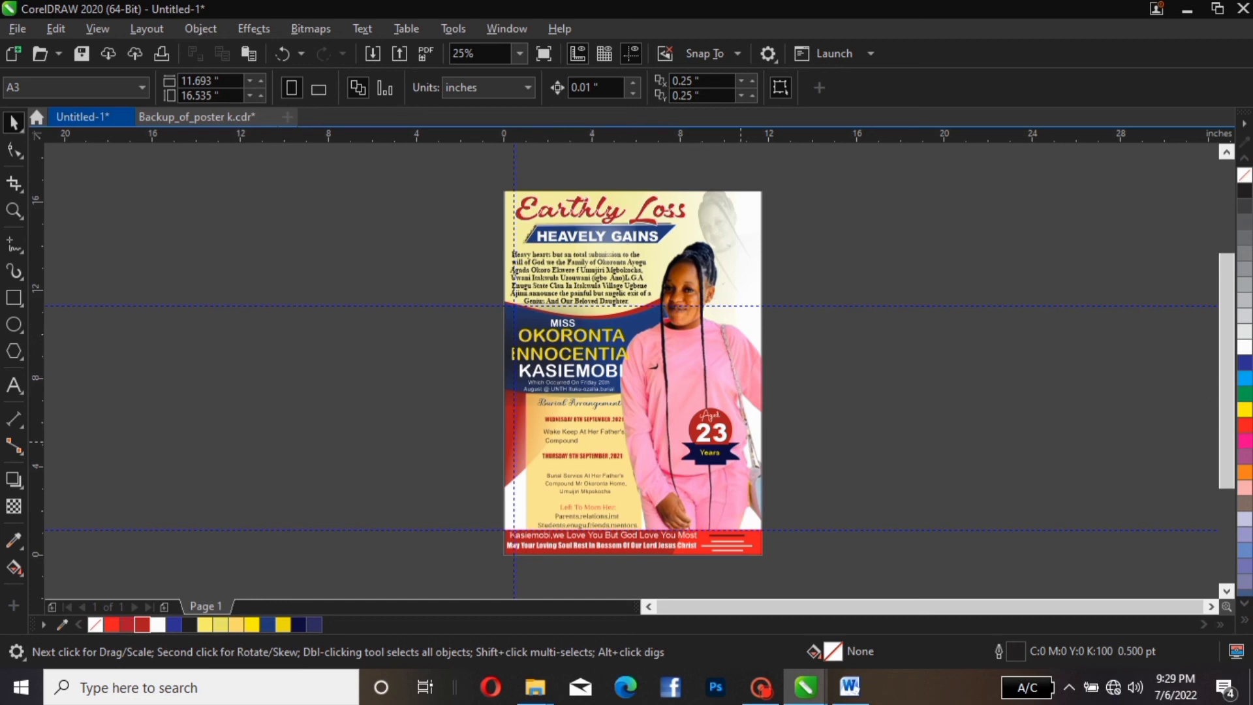
{"action": "left_click_drag", "start_coordinate": [826, 388], "coordinate": [588, 481]}
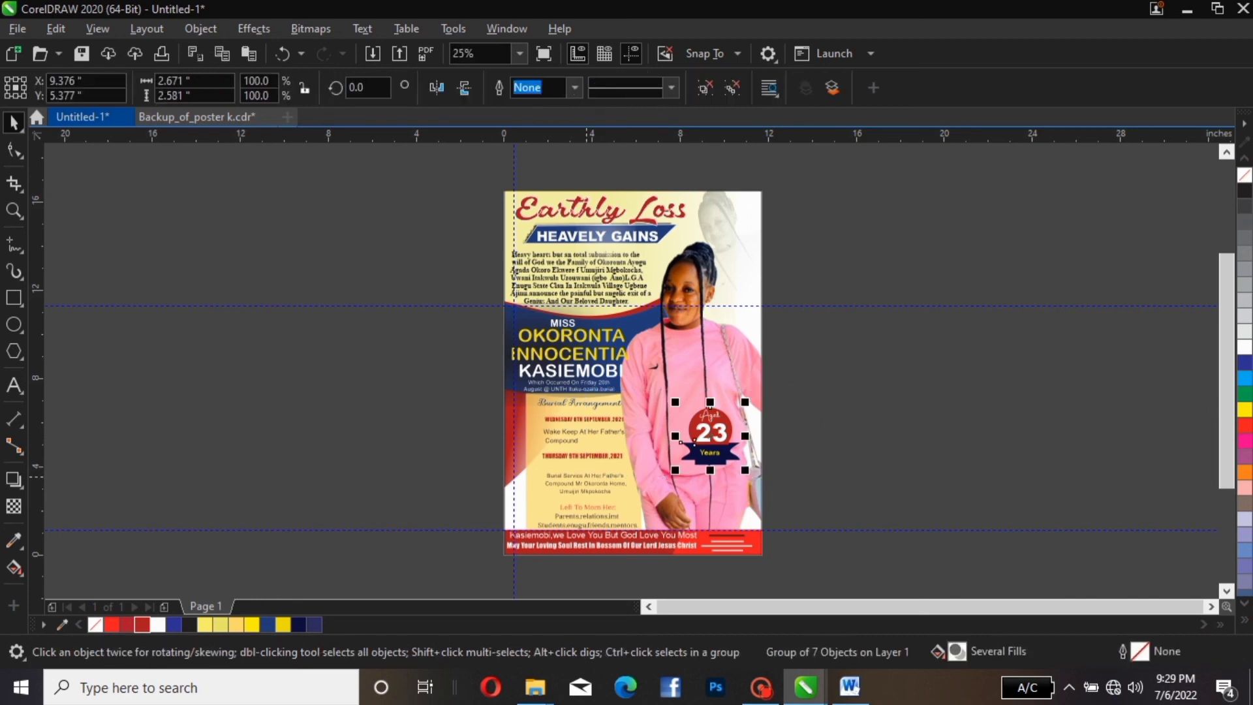
{"action": "key", "text": "Escape"}
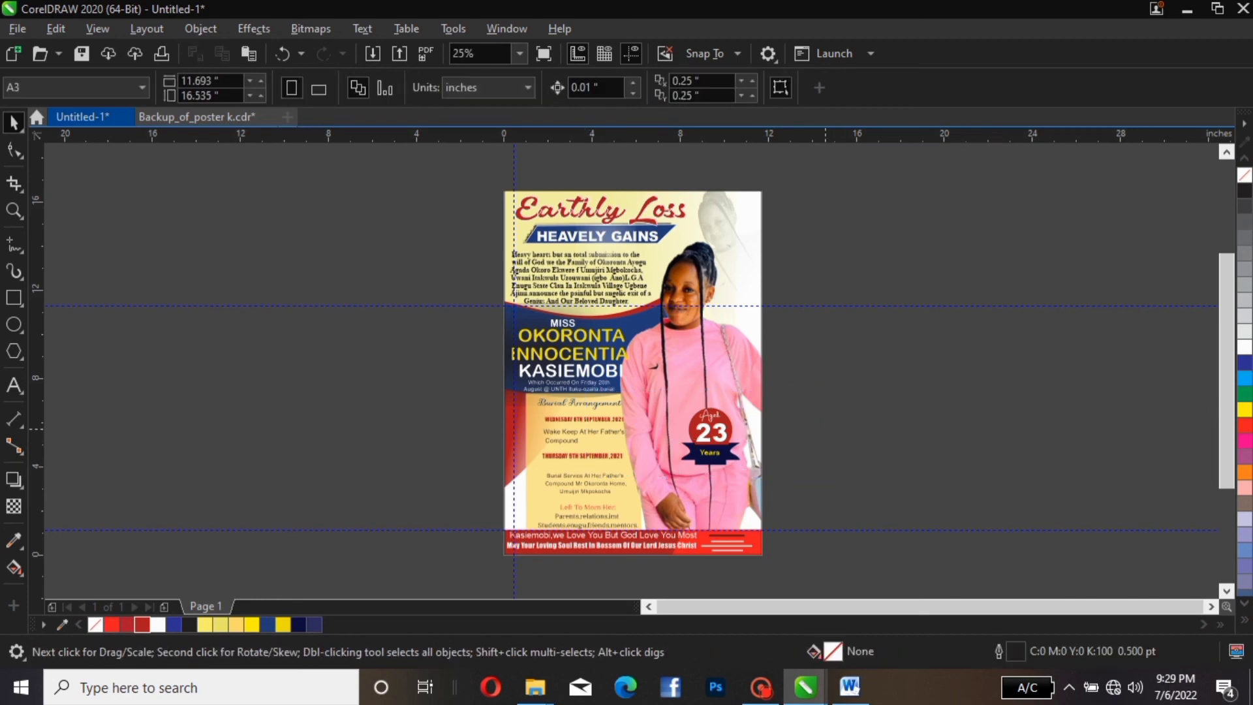